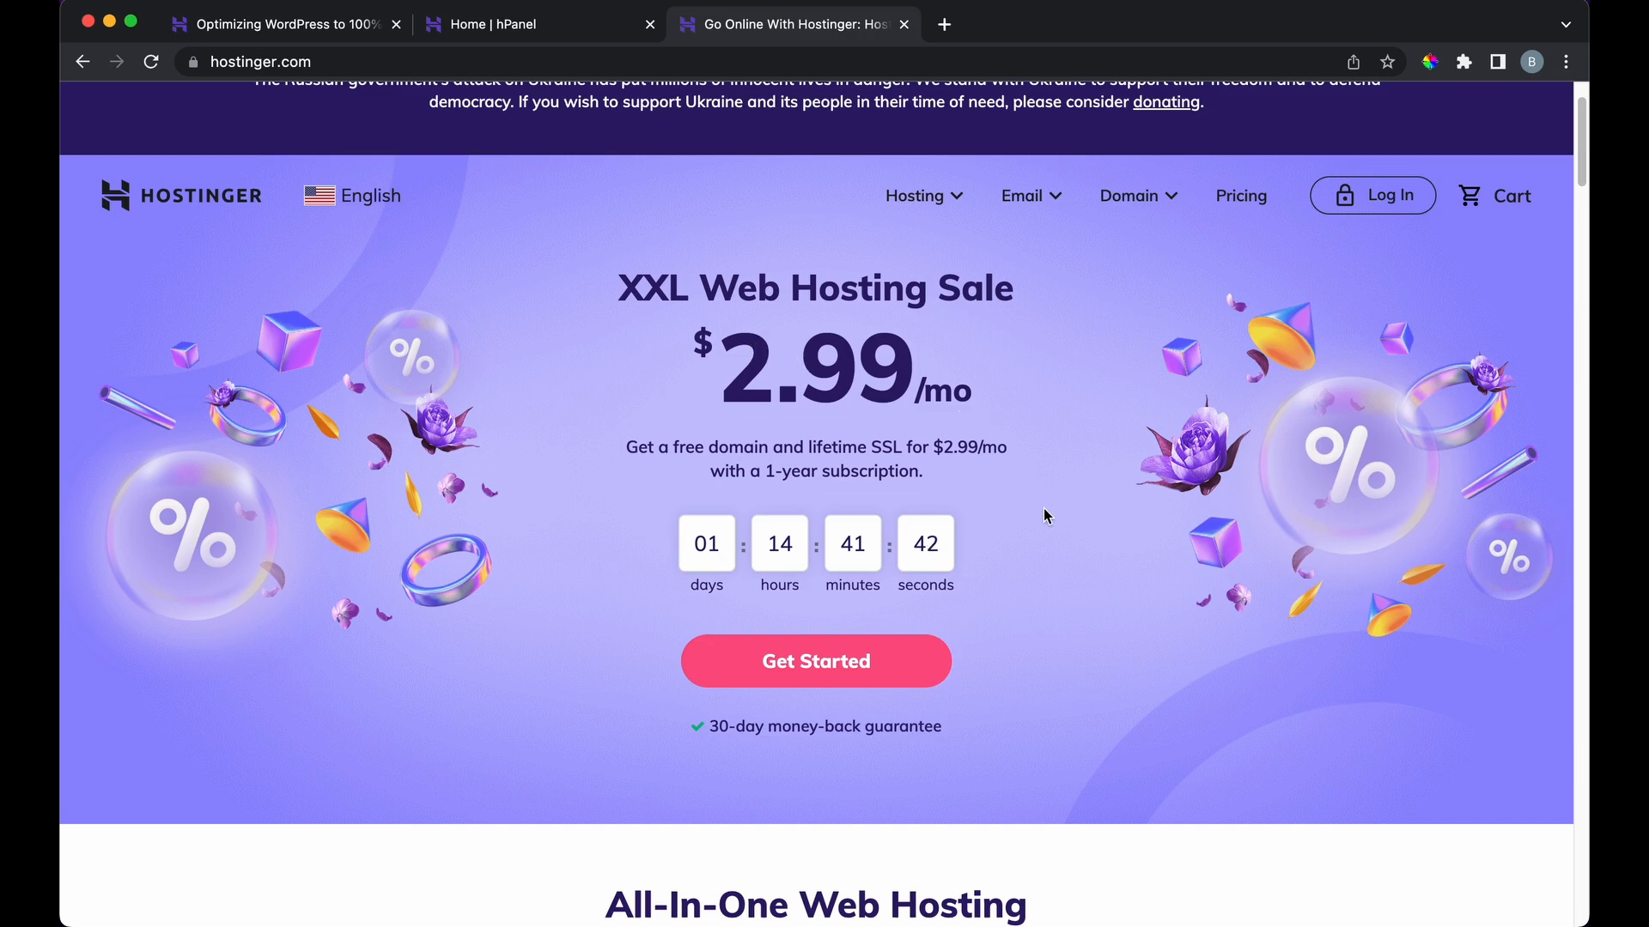
Look over the hosting offer and its included services, then select the $2.99/mo Web Hosting plan
{"action": "scroll", "coordinate": [1042, 526], "scroll_direction": "down", "scroll_amount": 5}
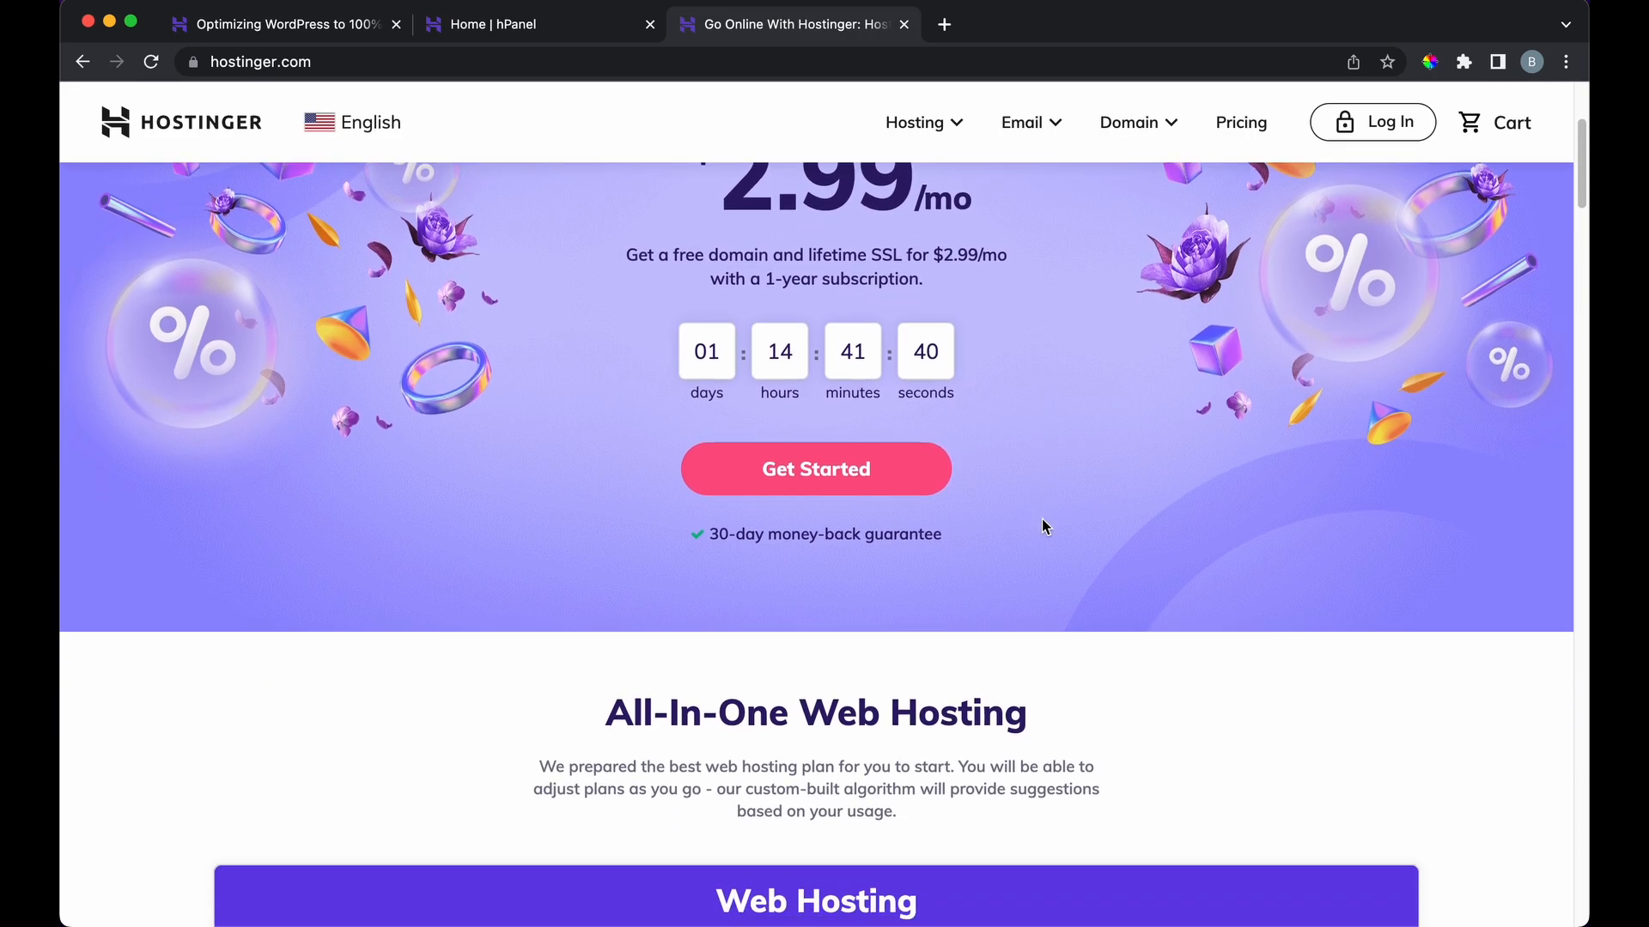
{"action": "scroll", "coordinate": [1043, 521], "scroll_direction": "down", "scroll_amount": 6}
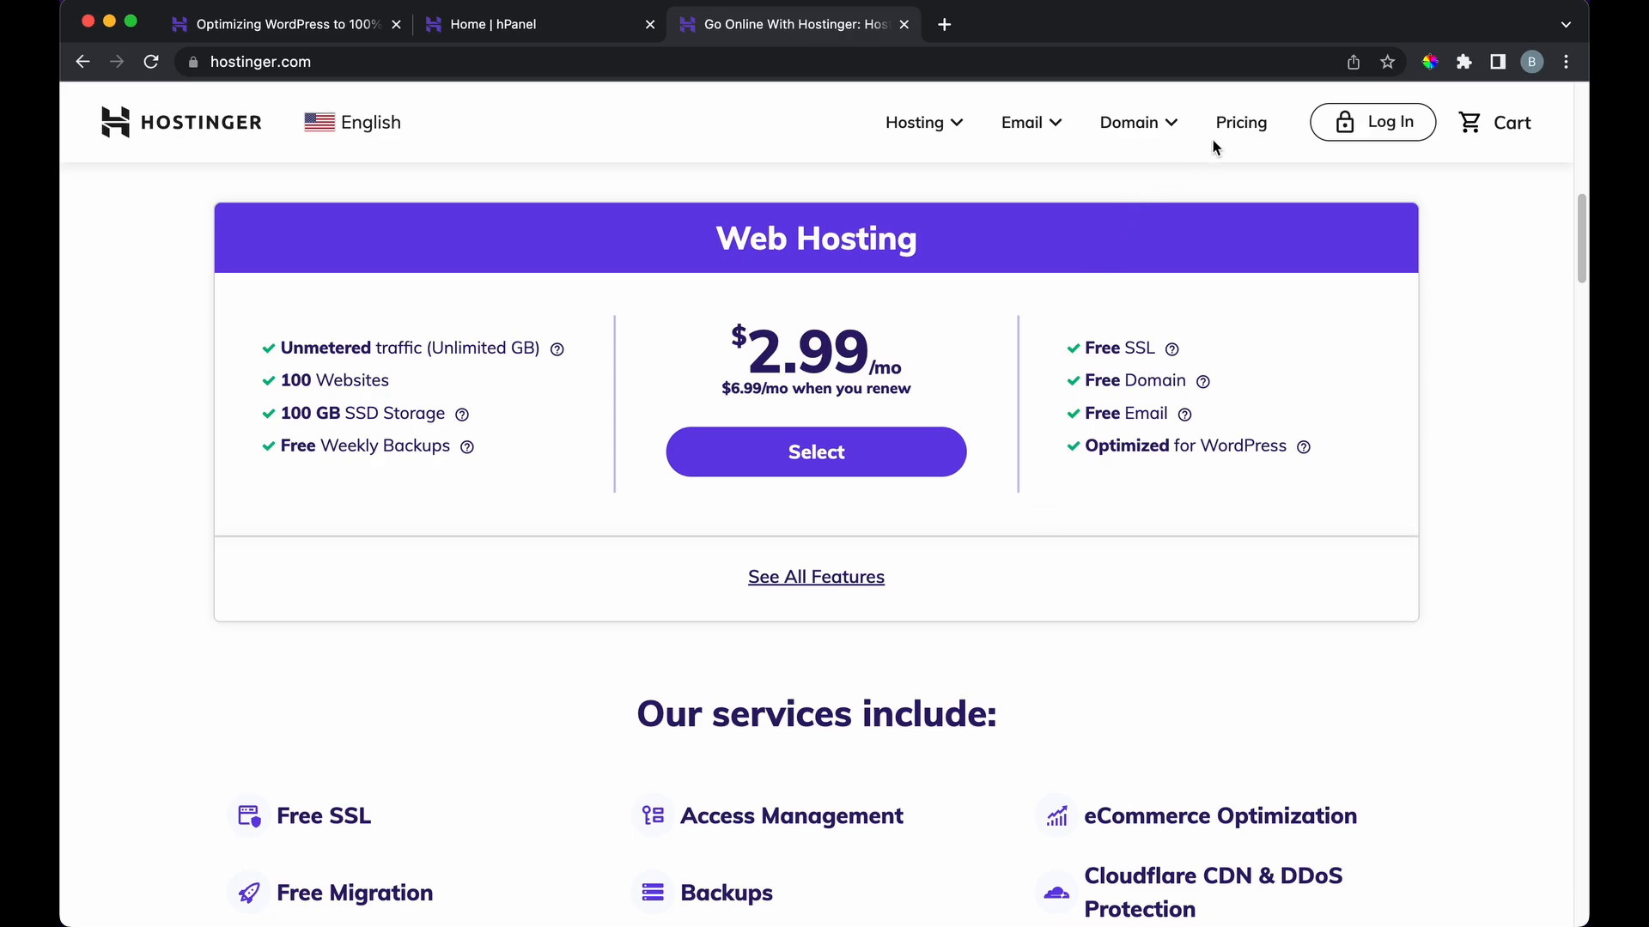
{"action": "scroll", "coordinate": [982, 717], "scroll_direction": "down", "scroll_amount": 4}
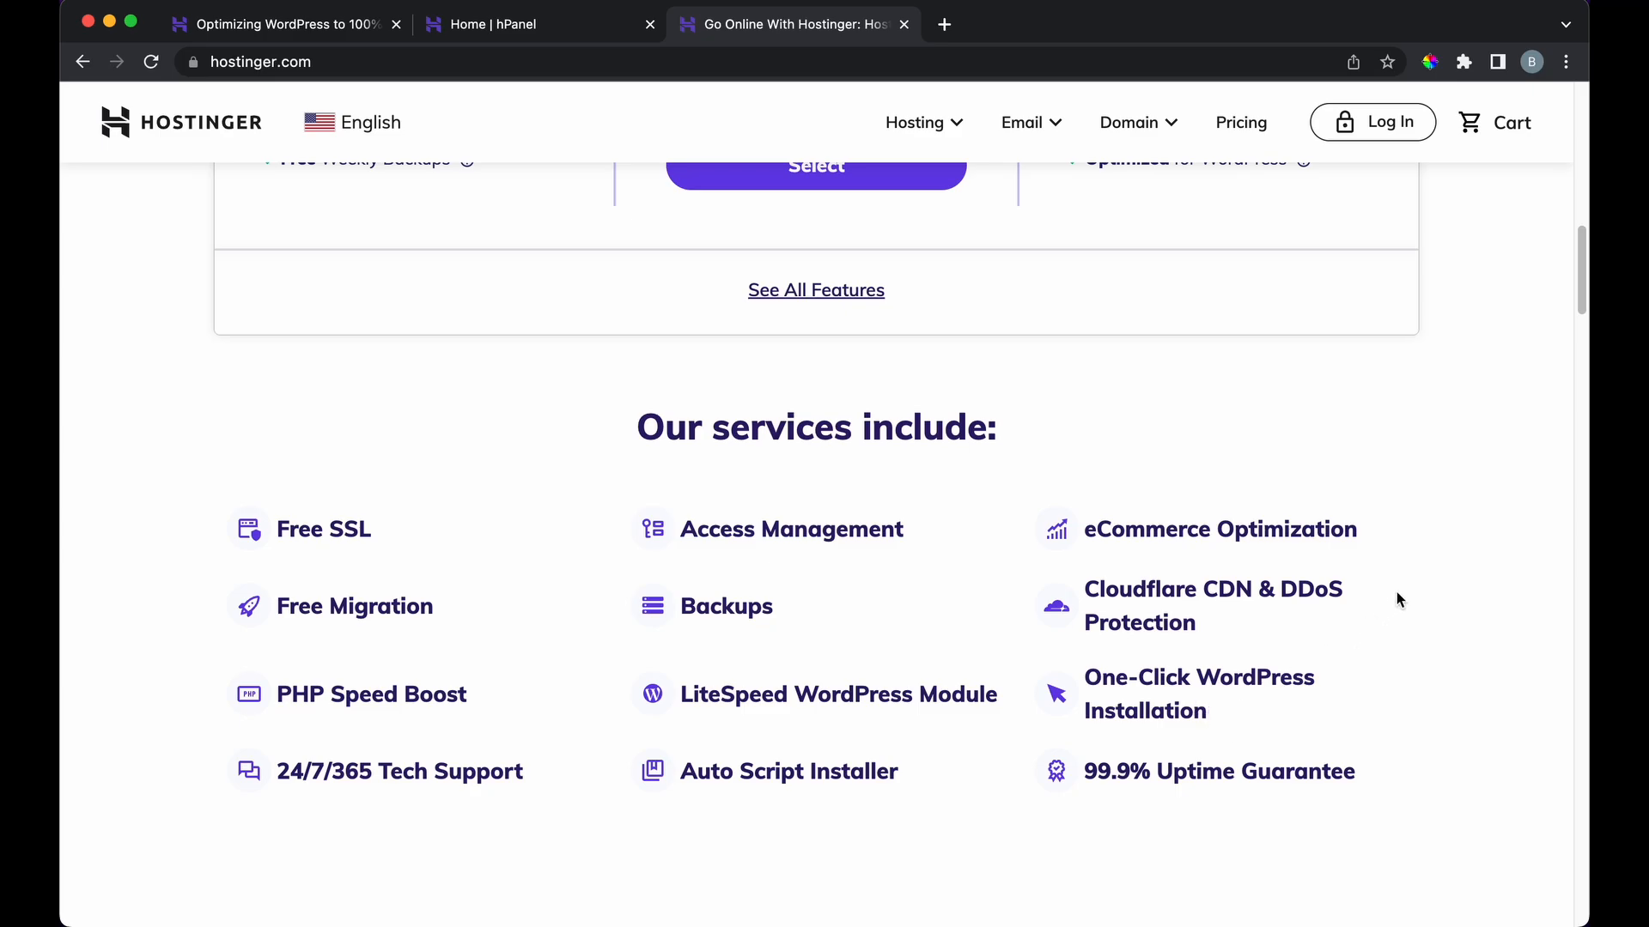
{"action": "scroll", "coordinate": [1396, 590], "scroll_direction": "up", "scroll_amount": 15}
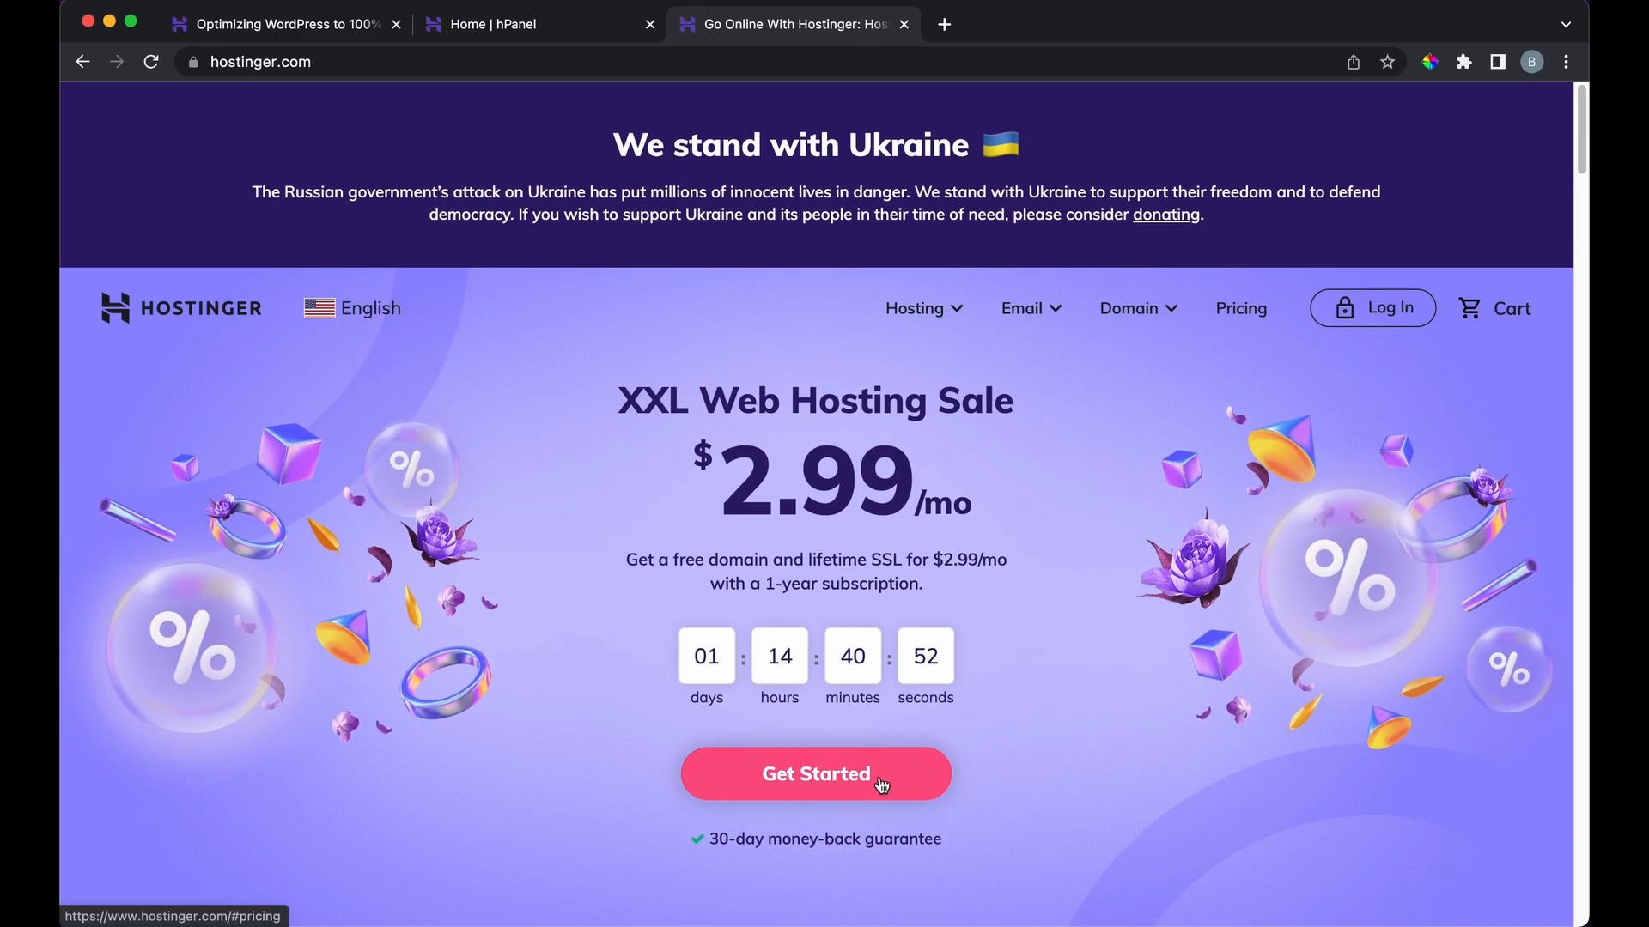
{"action": "left_click", "coordinate": [881, 777]}
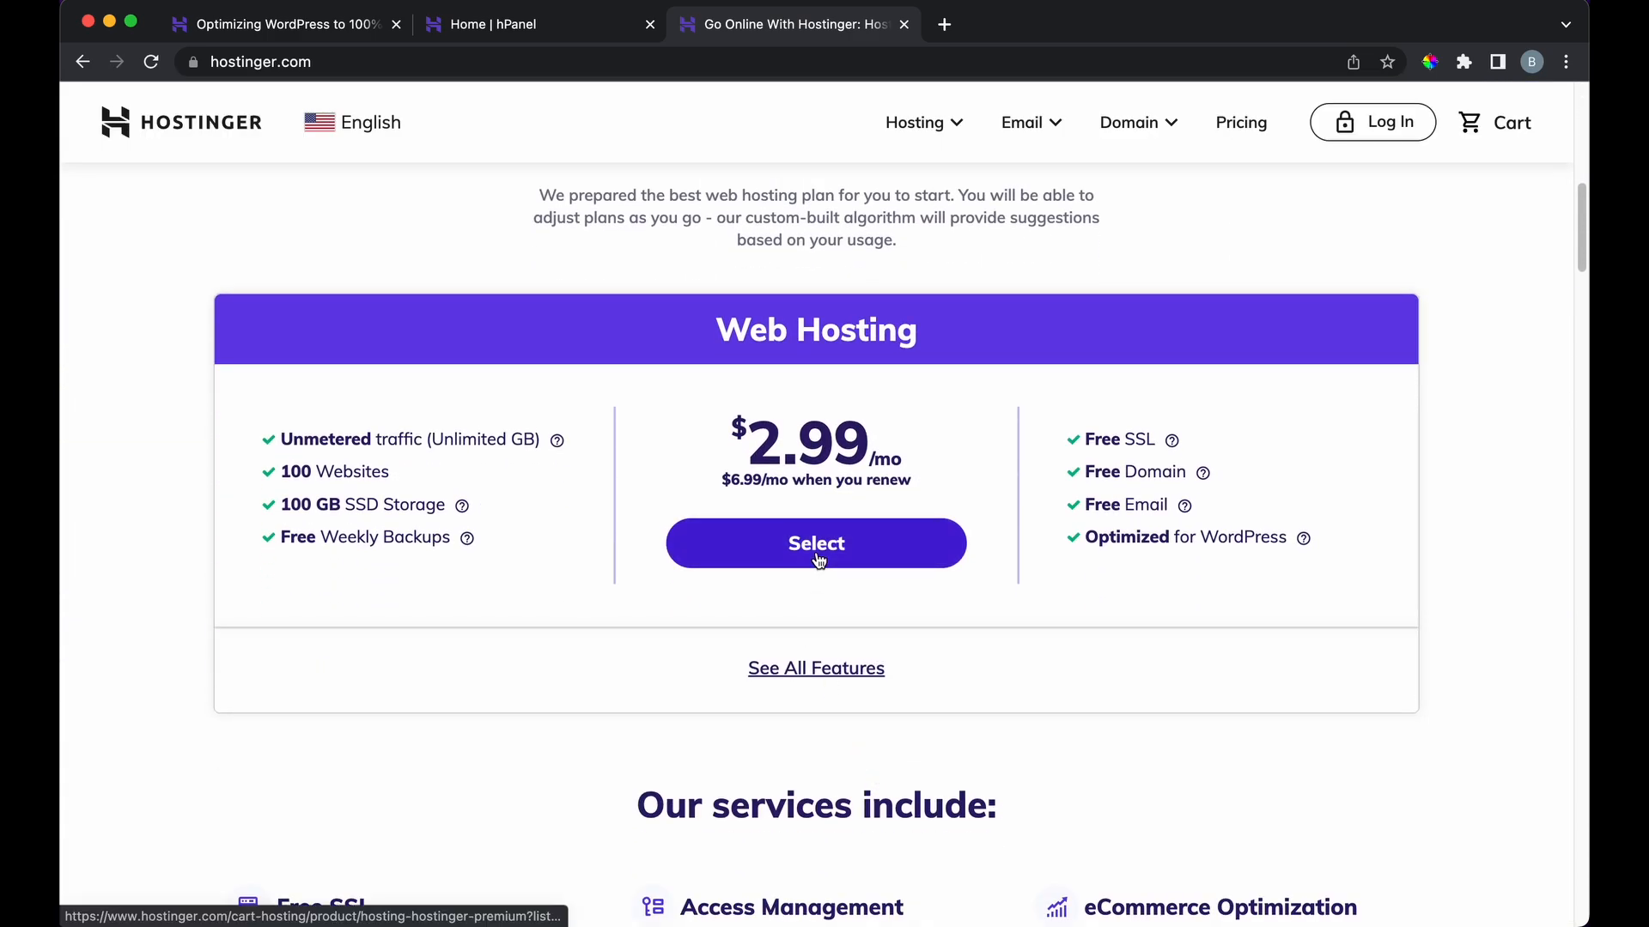
{"action": "left_click", "coordinate": [818, 556]}
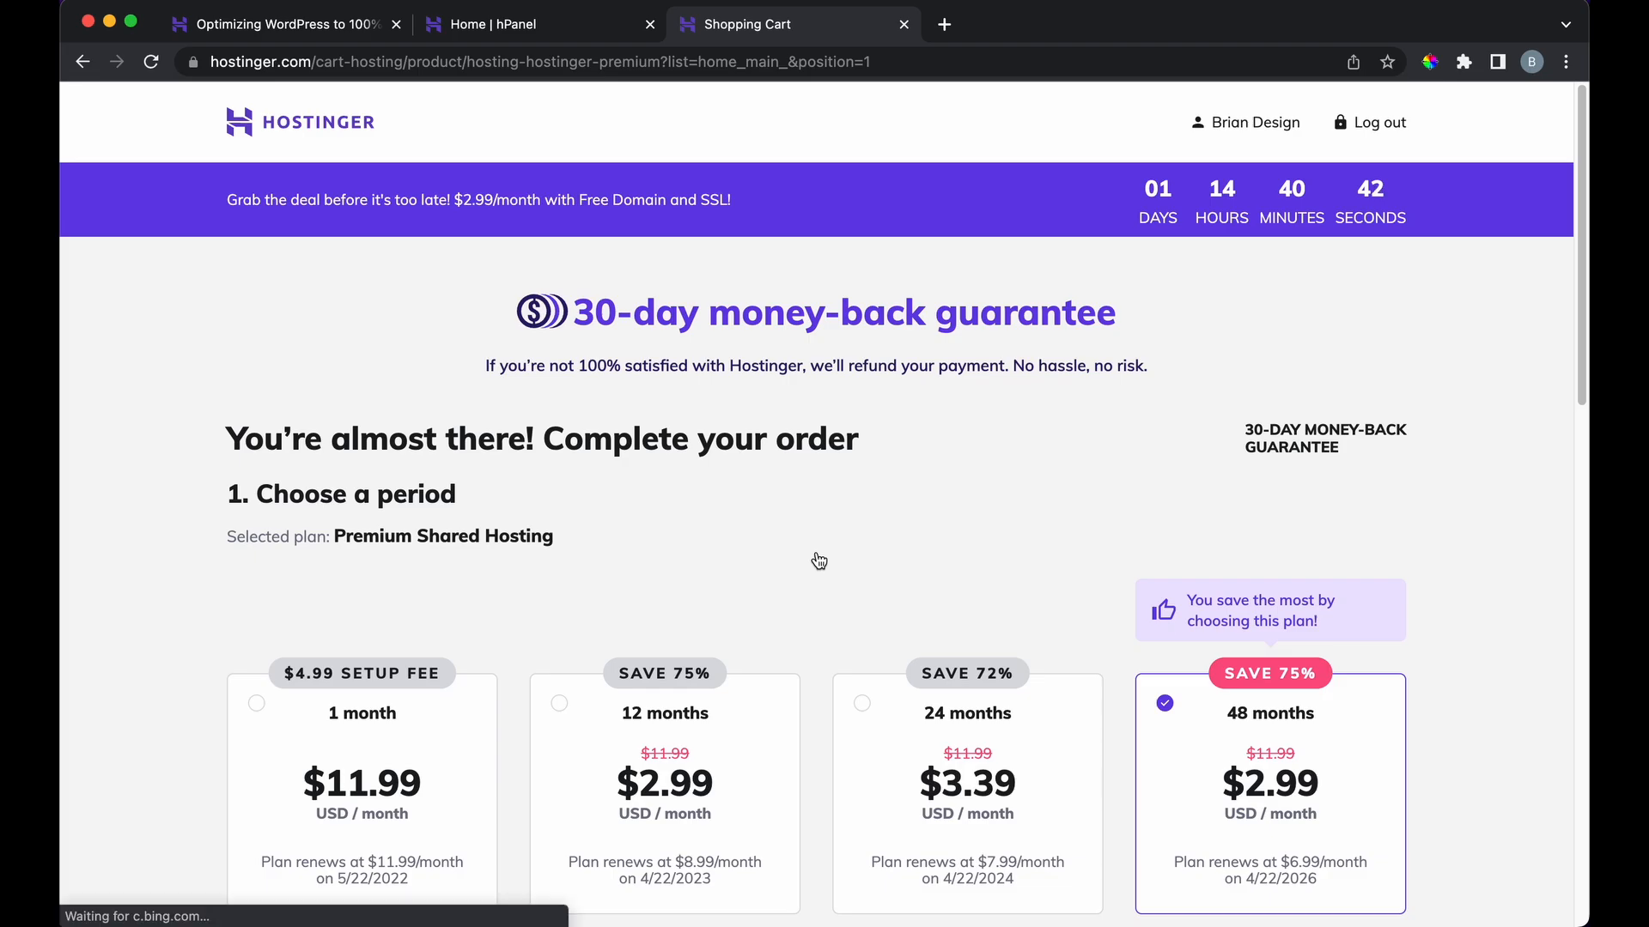
Compare the 12- and 24-month billing periods and choose 48 months for the Premium Shared Hosting plan
{"action": "scroll", "coordinate": [1460, 593], "scroll_direction": "down", "scroll_amount": 3}
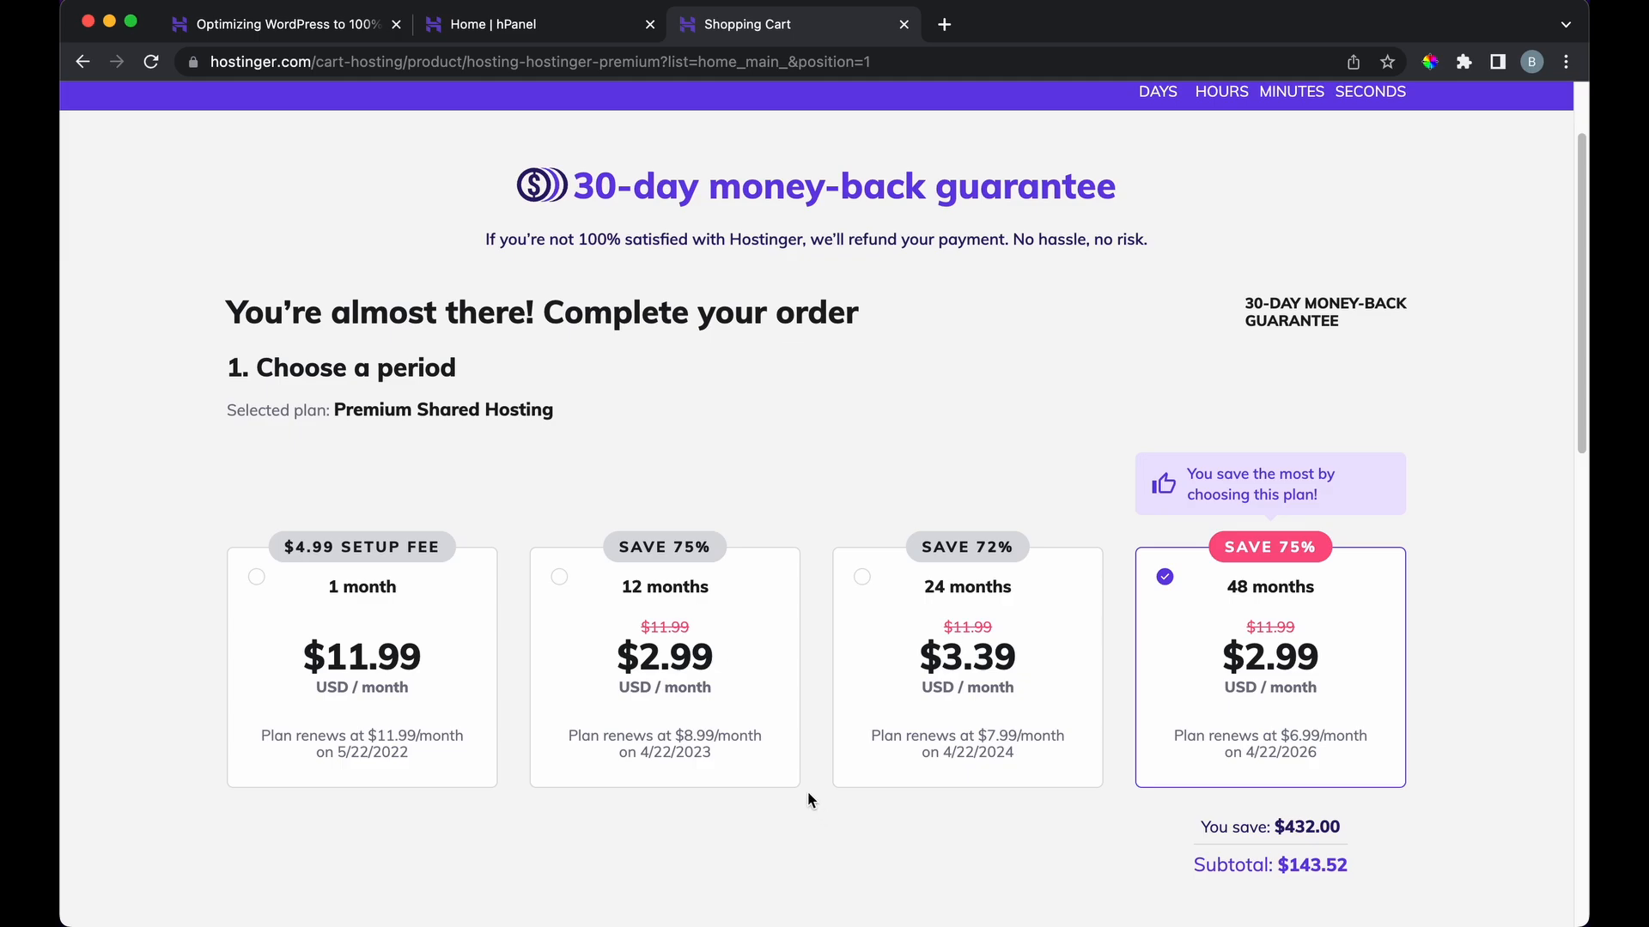
{"action": "left_click", "coordinate": [623, 616]}
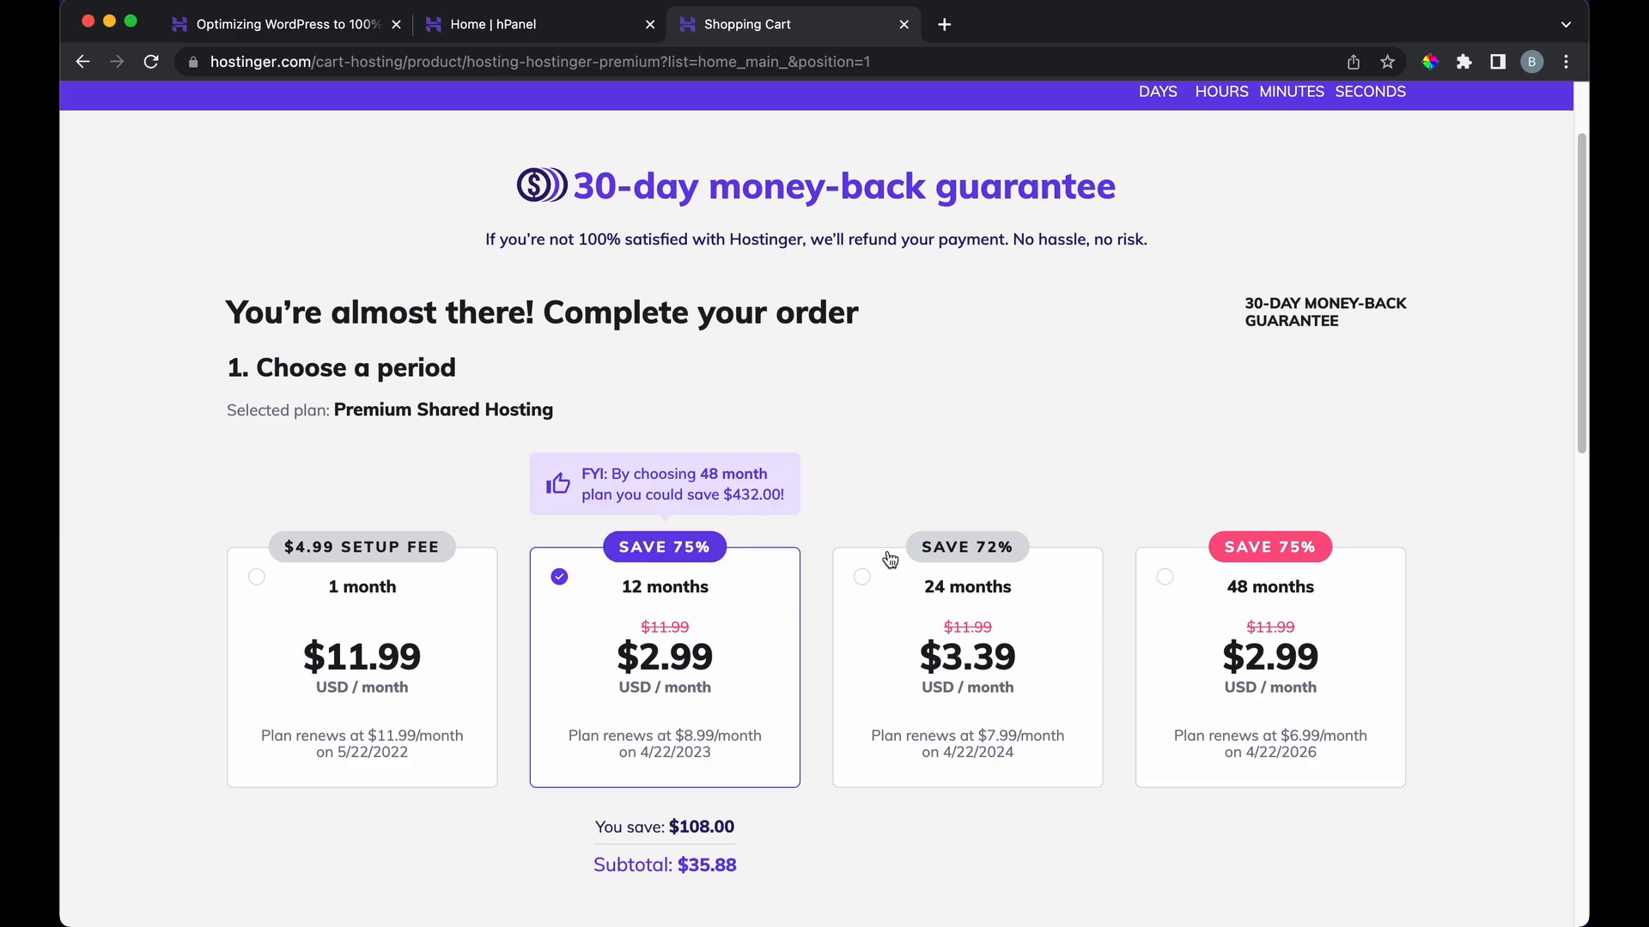
{"action": "left_click", "coordinate": [898, 589]}
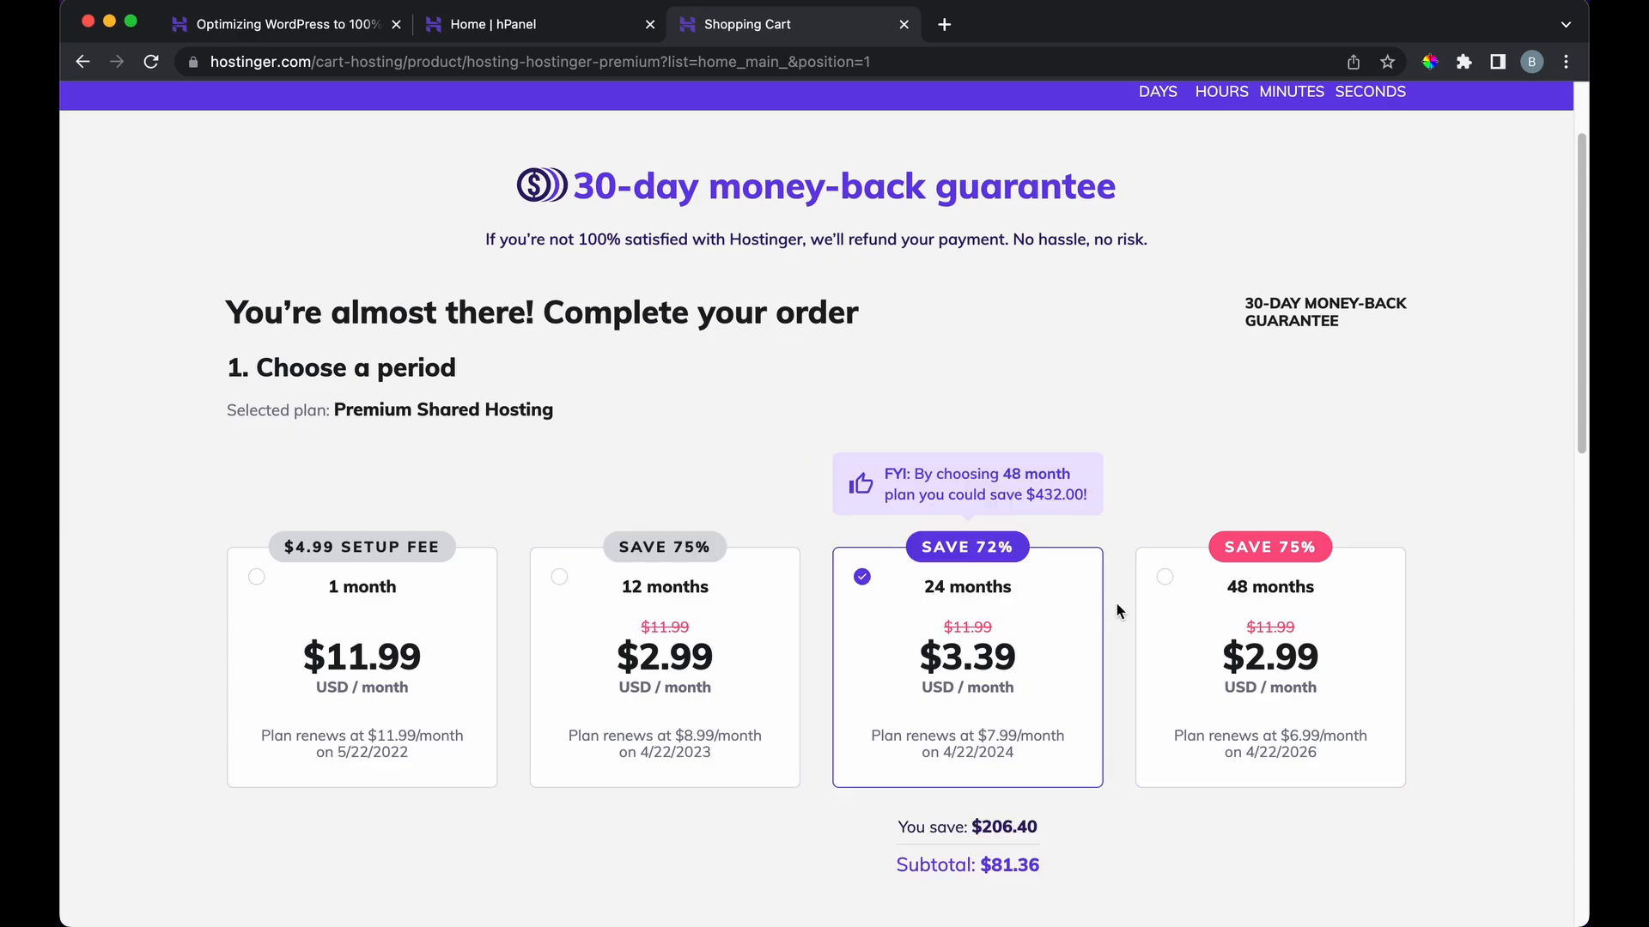
{"action": "left_click", "coordinate": [1167, 592]}
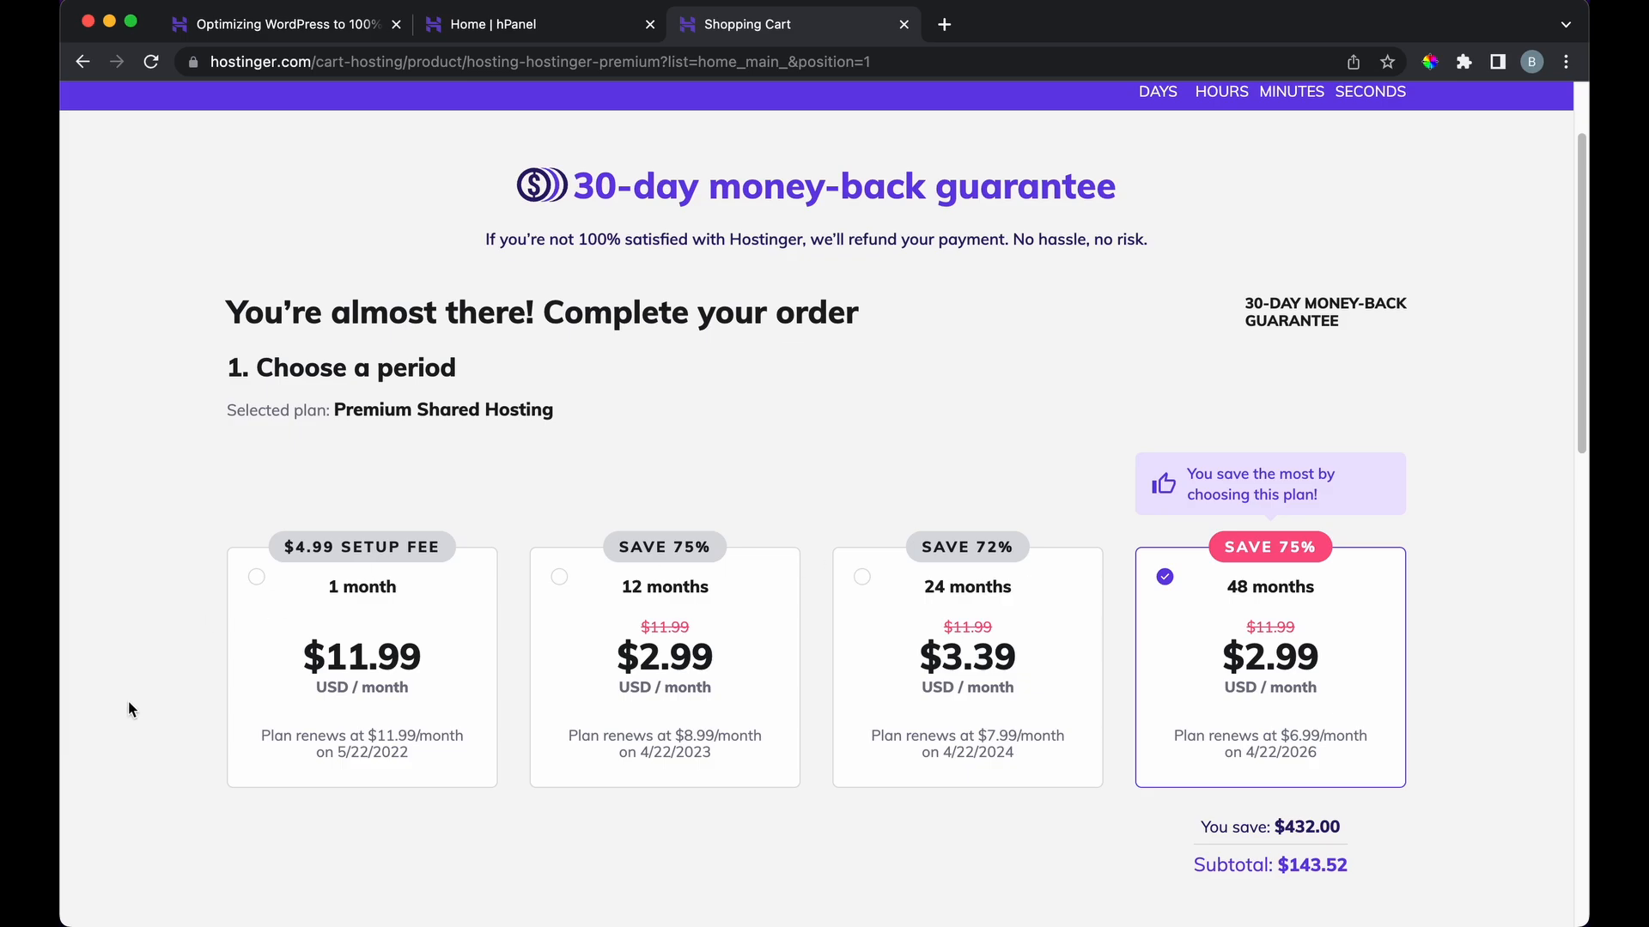
Apply the coupon code BRIANDESIGN to the order and review the credit card payment form
{"action": "scroll", "coordinate": [127, 701], "scroll_direction": "down", "scroll_amount": 5}
{"action": "scroll", "coordinate": [127, 692], "scroll_direction": "down", "scroll_amount": 3}
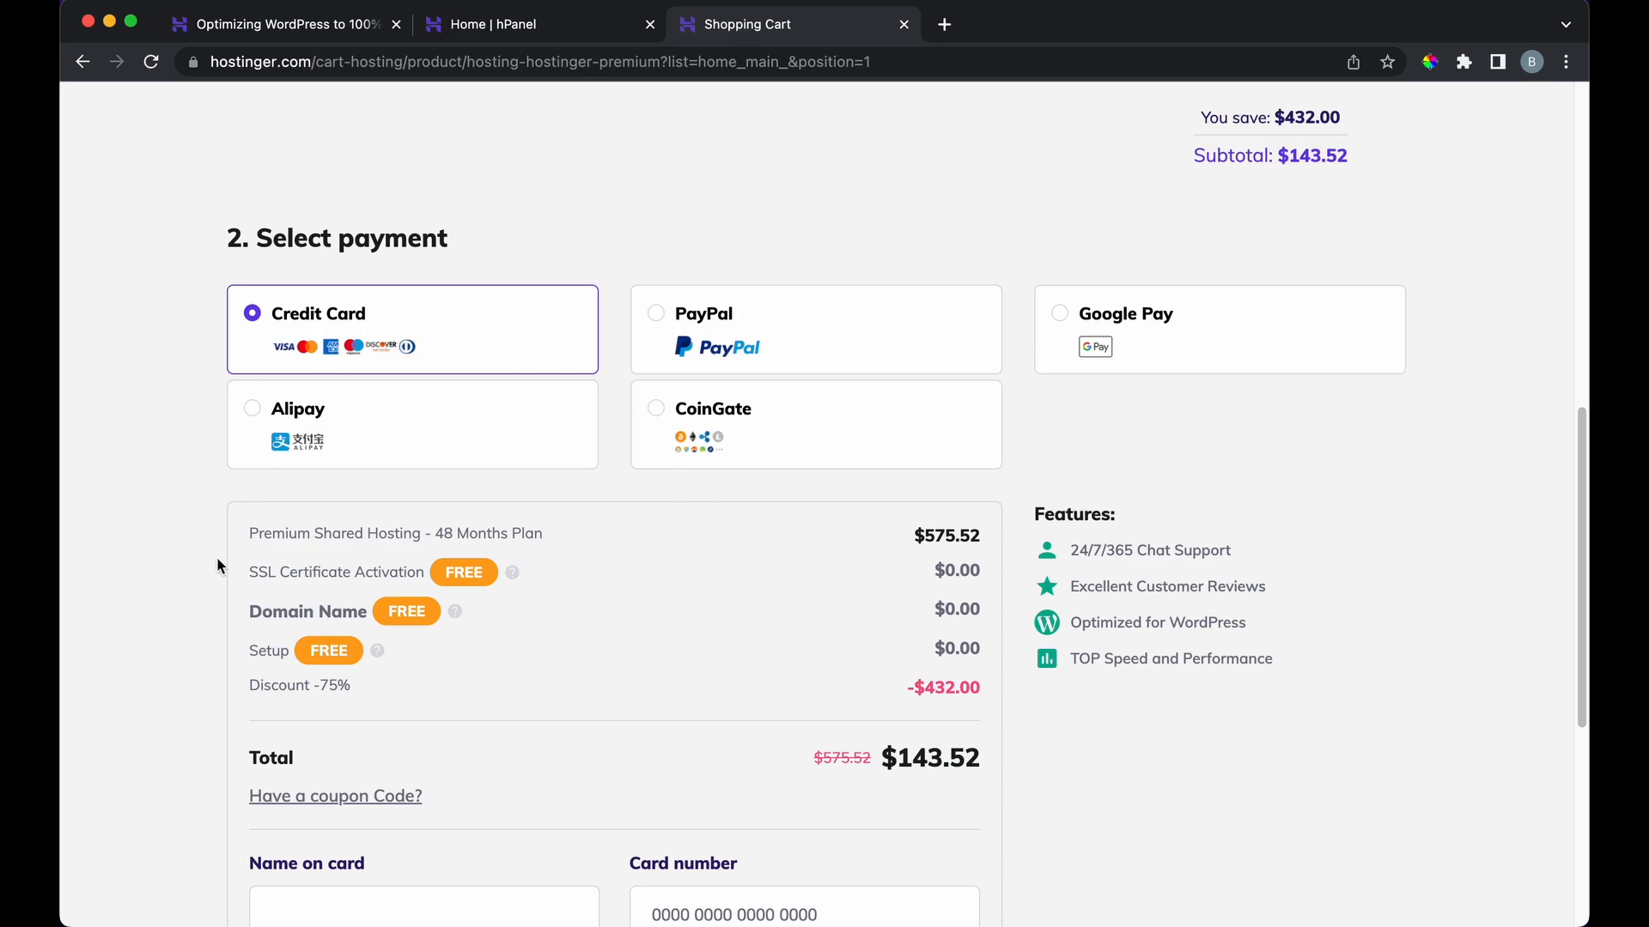
{"action": "scroll", "coordinate": [218, 563], "scroll_direction": "down", "scroll_amount": 3}
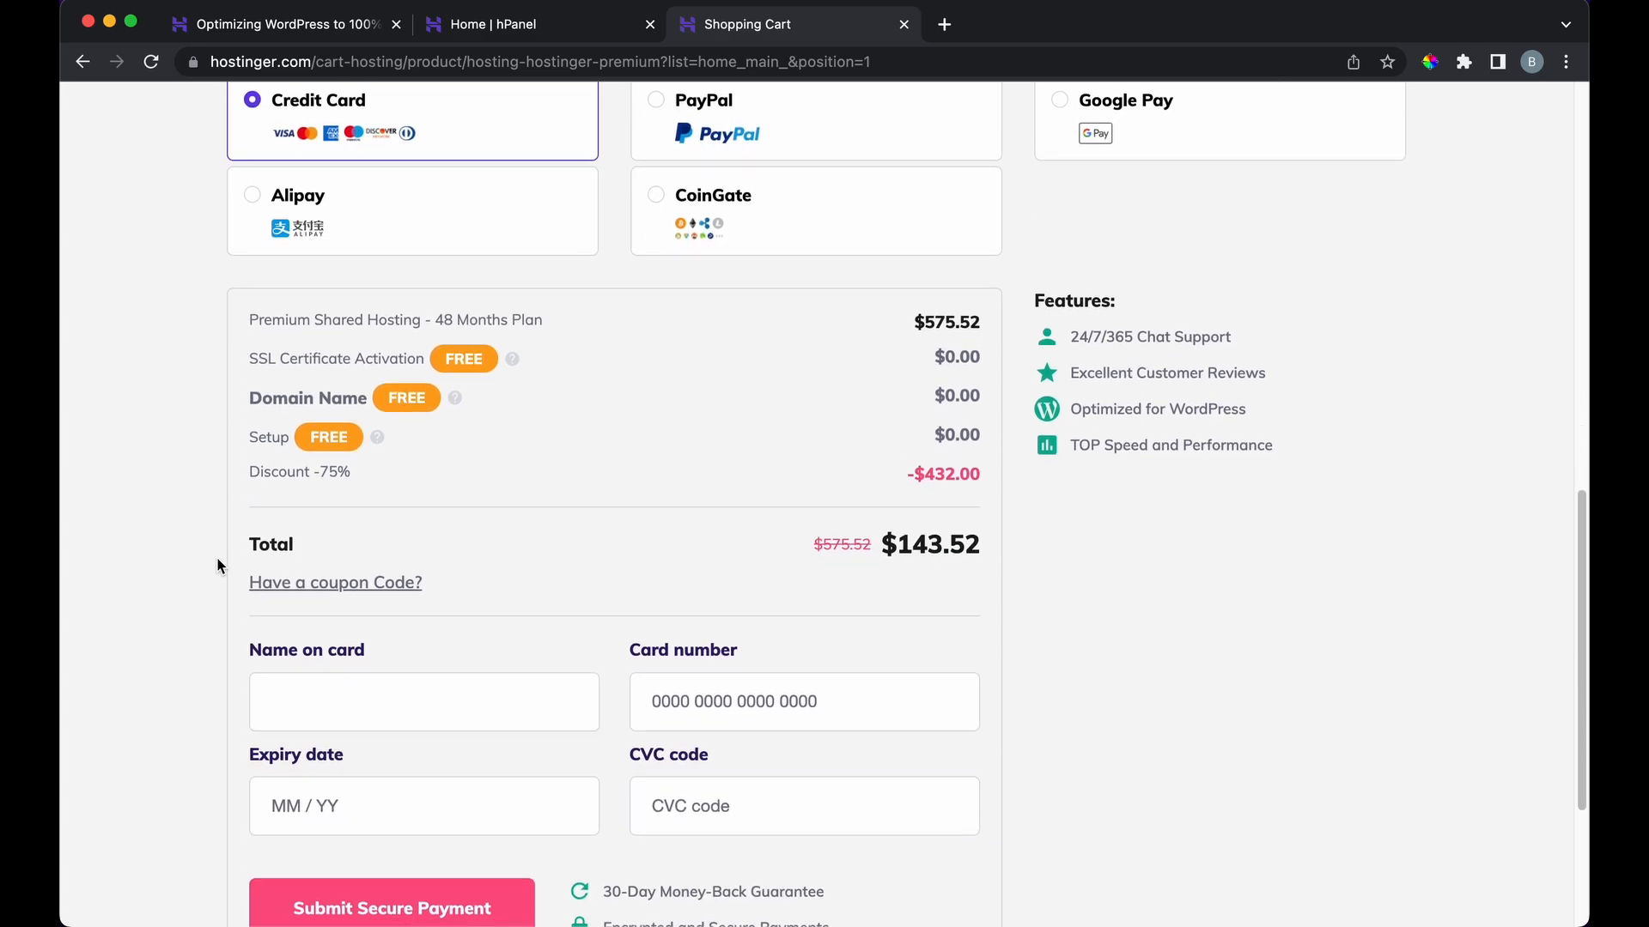
{"action": "left_click", "coordinate": [303, 589]}
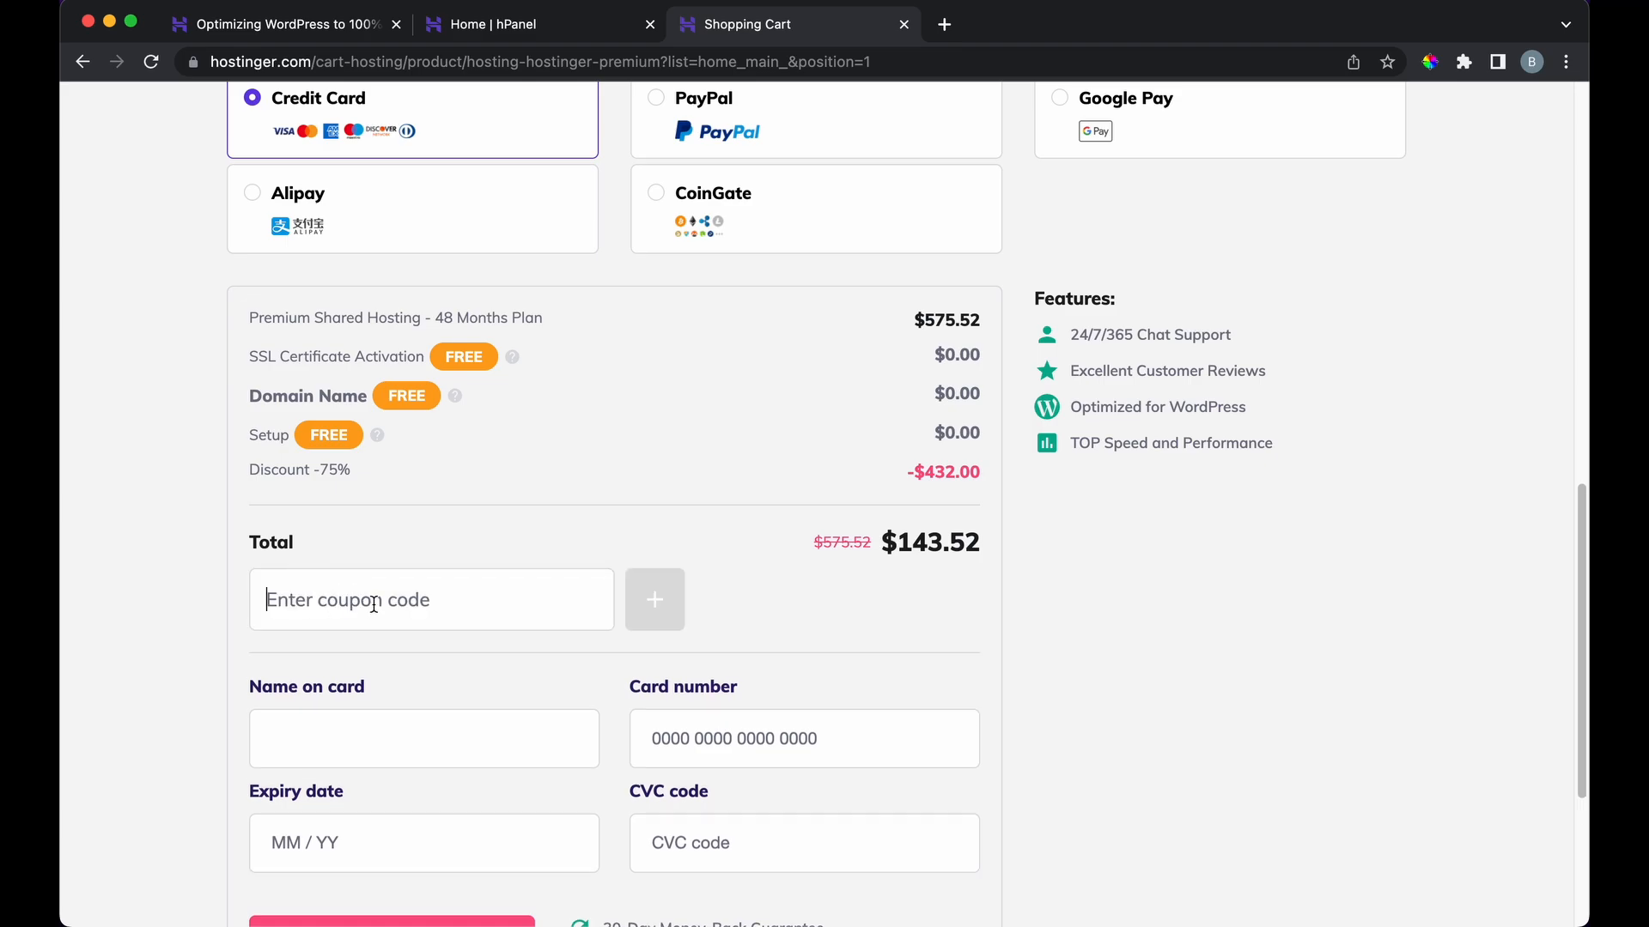
{"action": "type", "text": "BRIANDESI"}
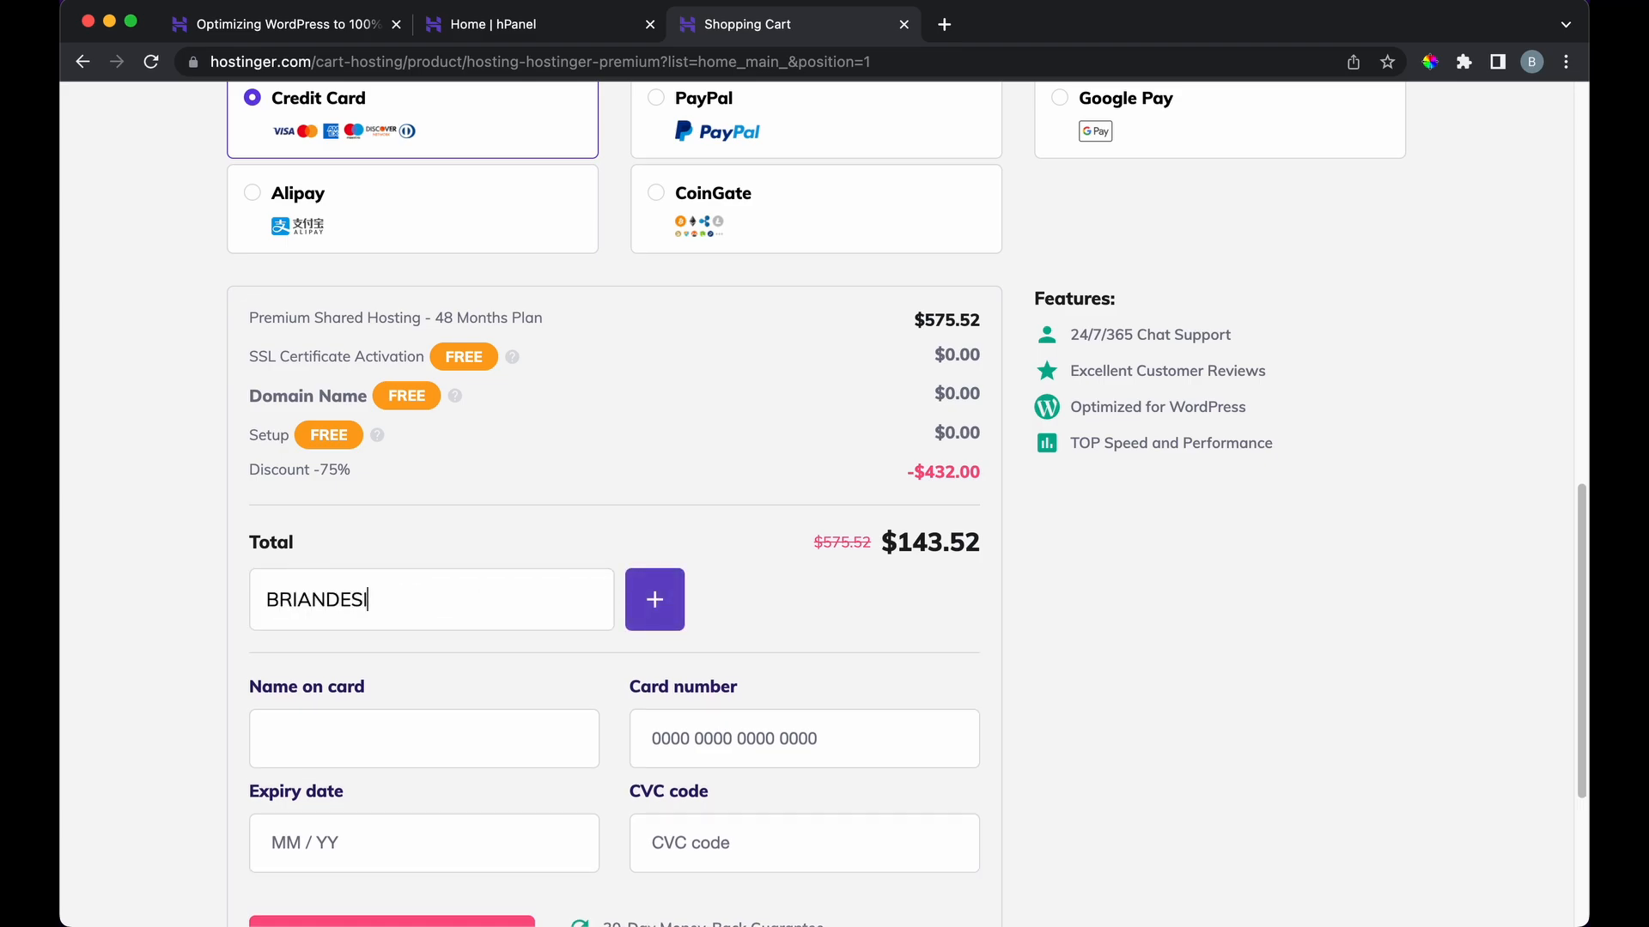
{"action": "type", "text": "GN"}
{"action": "left_click", "coordinate": [652, 613]}
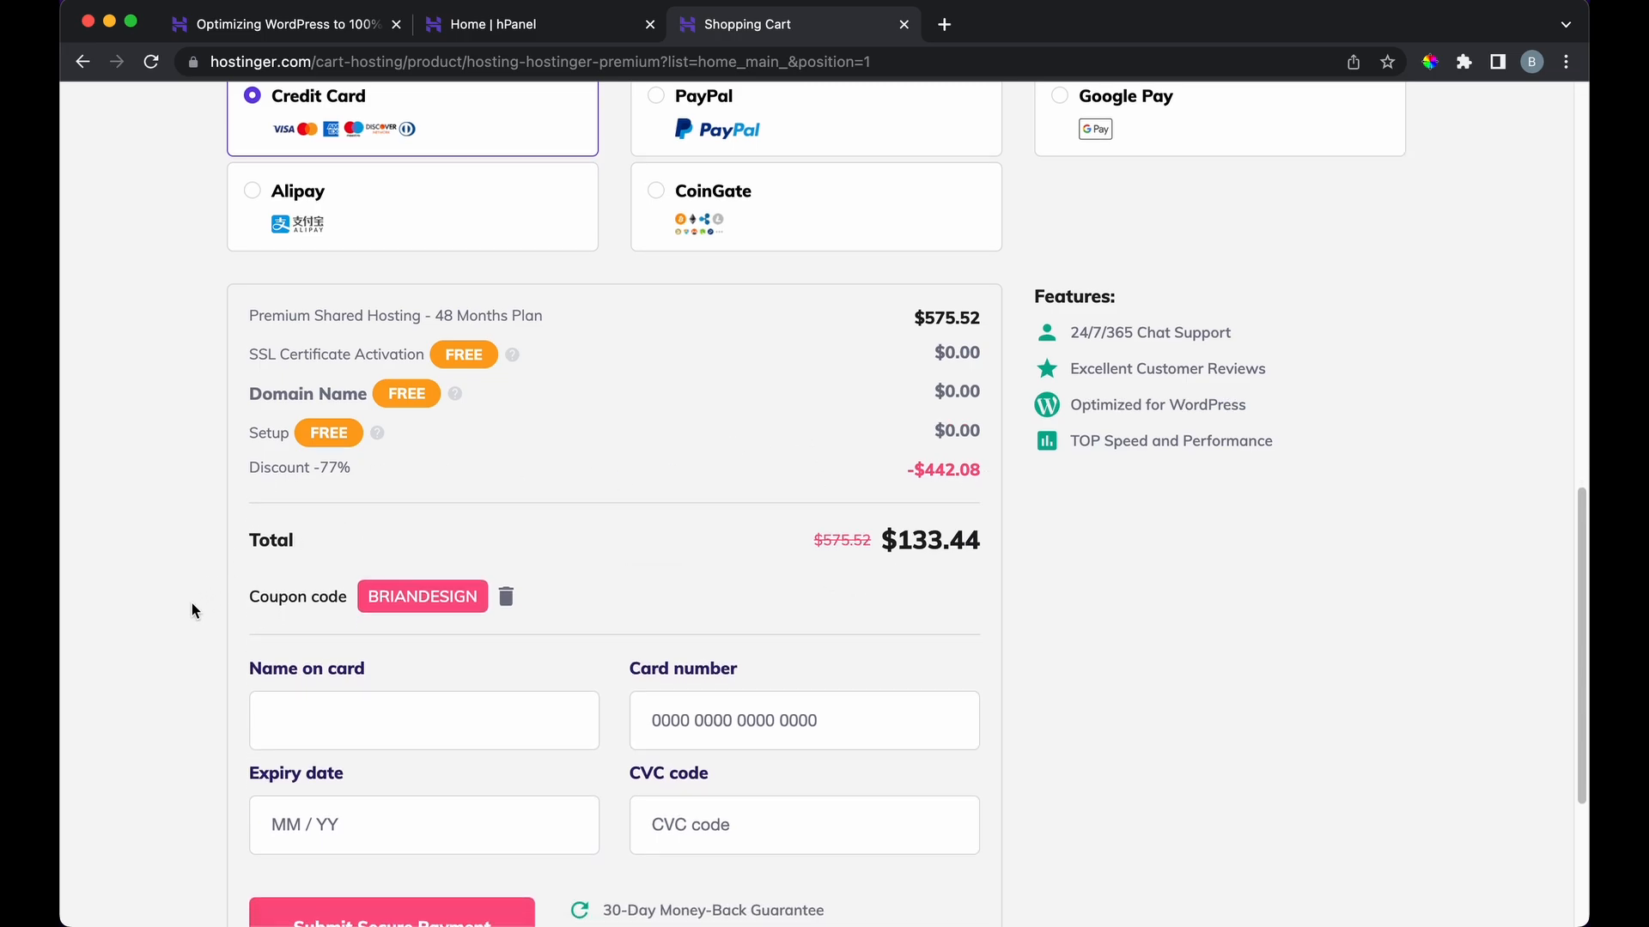
{"action": "scroll", "coordinate": [192, 603], "scroll_direction": "down", "scroll_amount": 3}
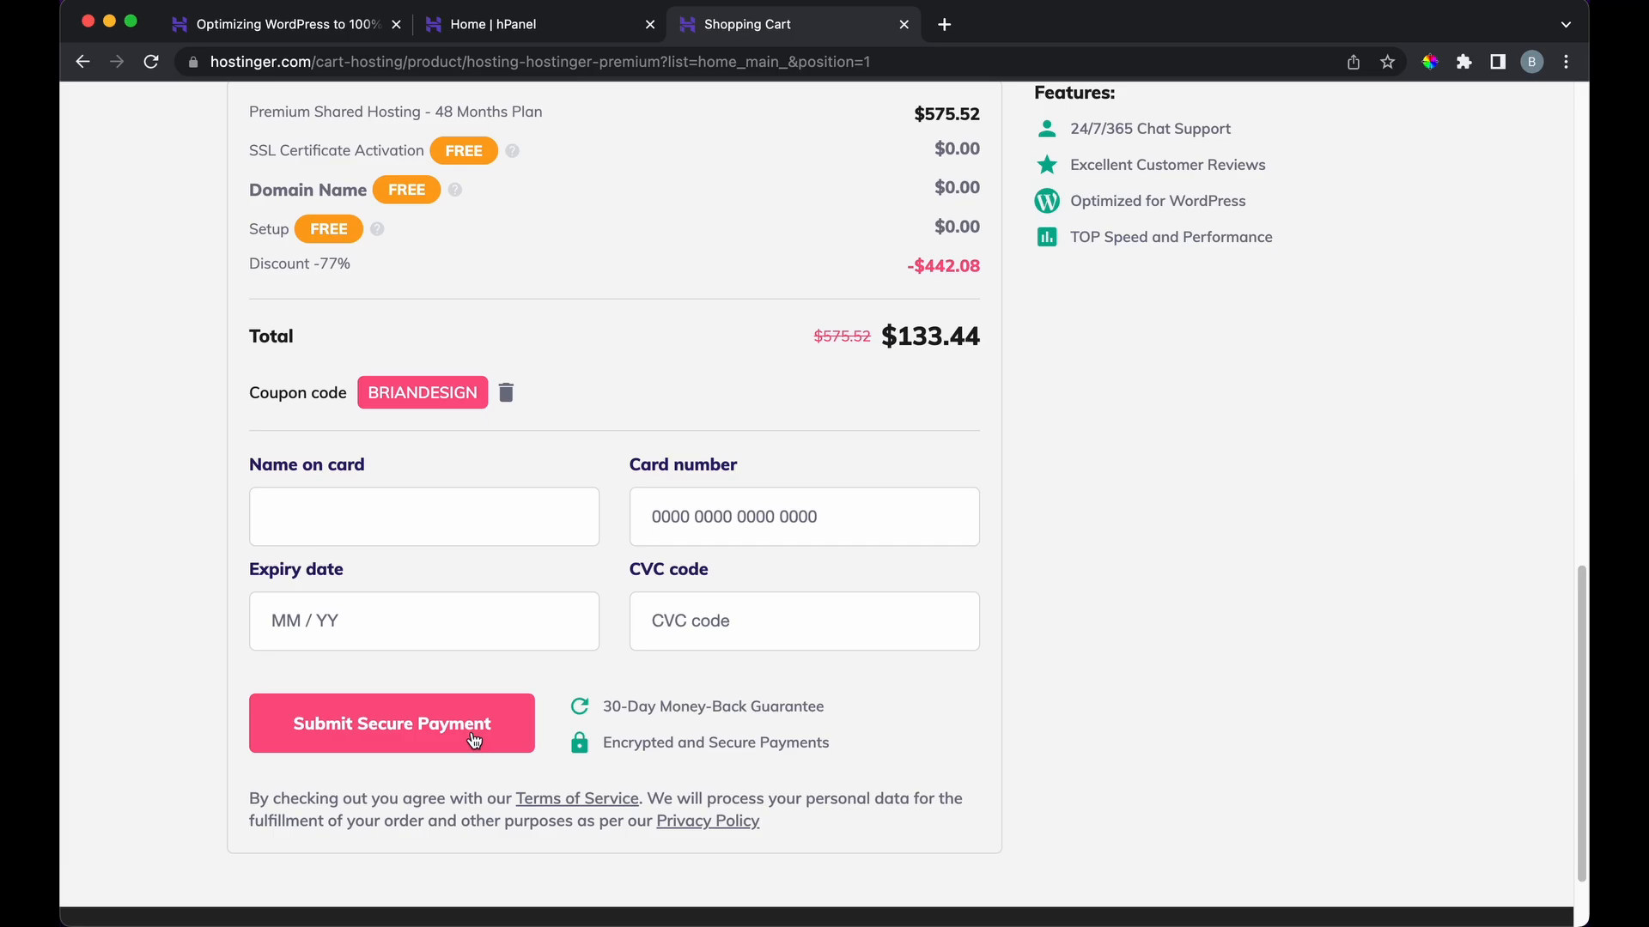
{"action": "scroll", "coordinate": [992, 705], "scroll_direction": "down", "scroll_amount": 1}
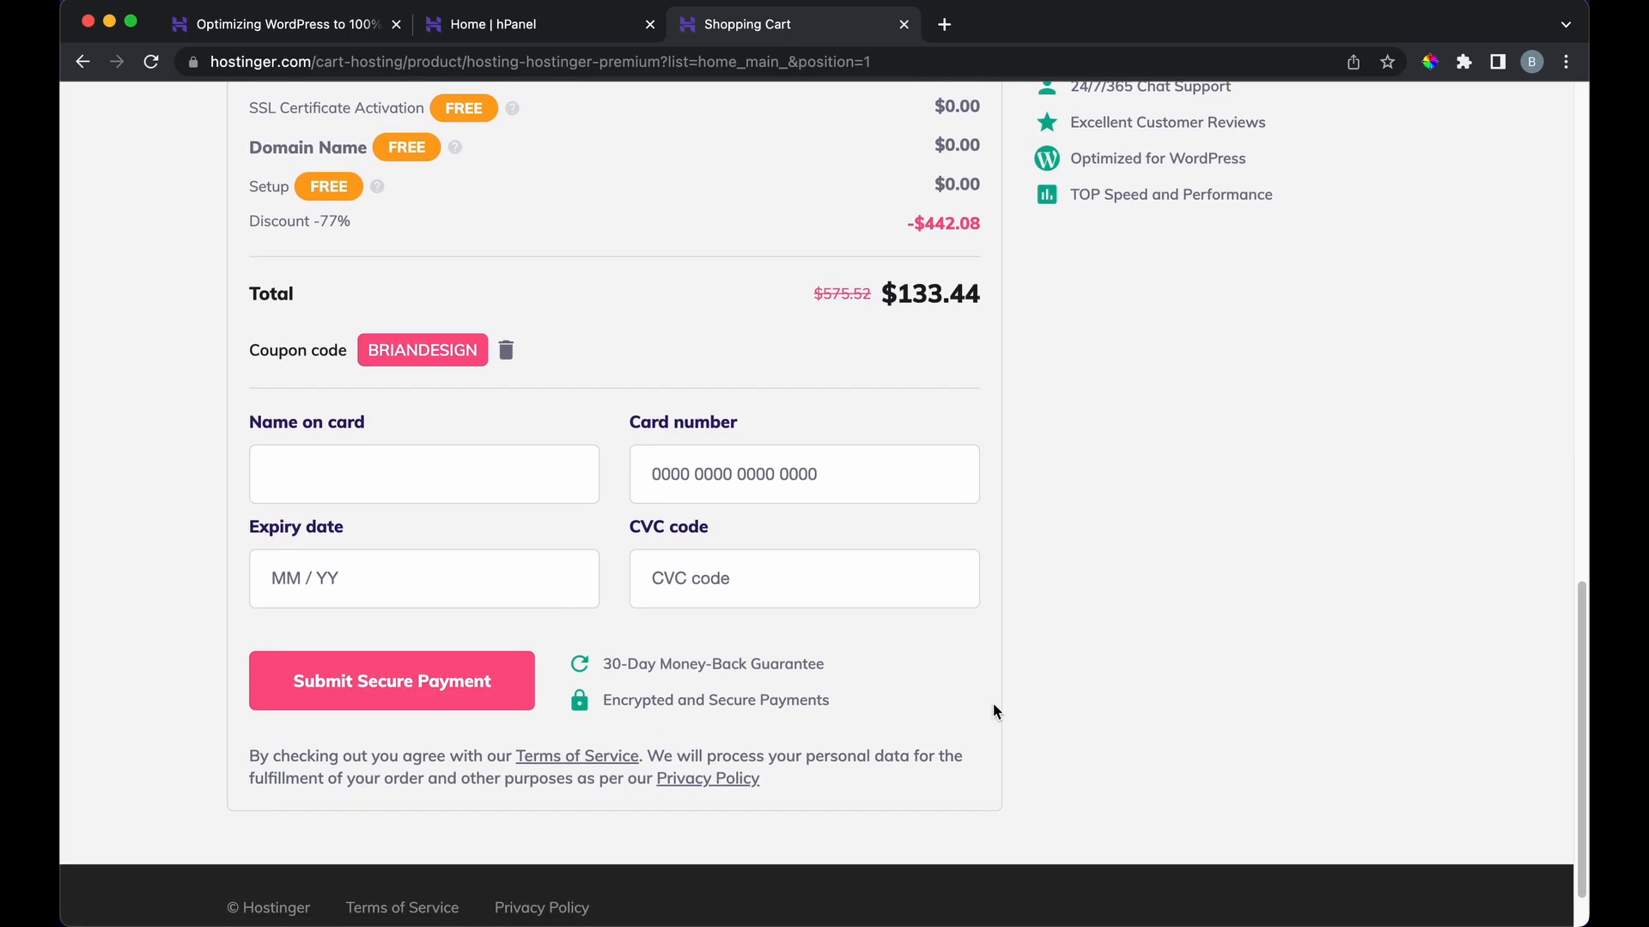
{"action": "scroll", "coordinate": [992, 705], "scroll_direction": "up", "scroll_amount": 1}
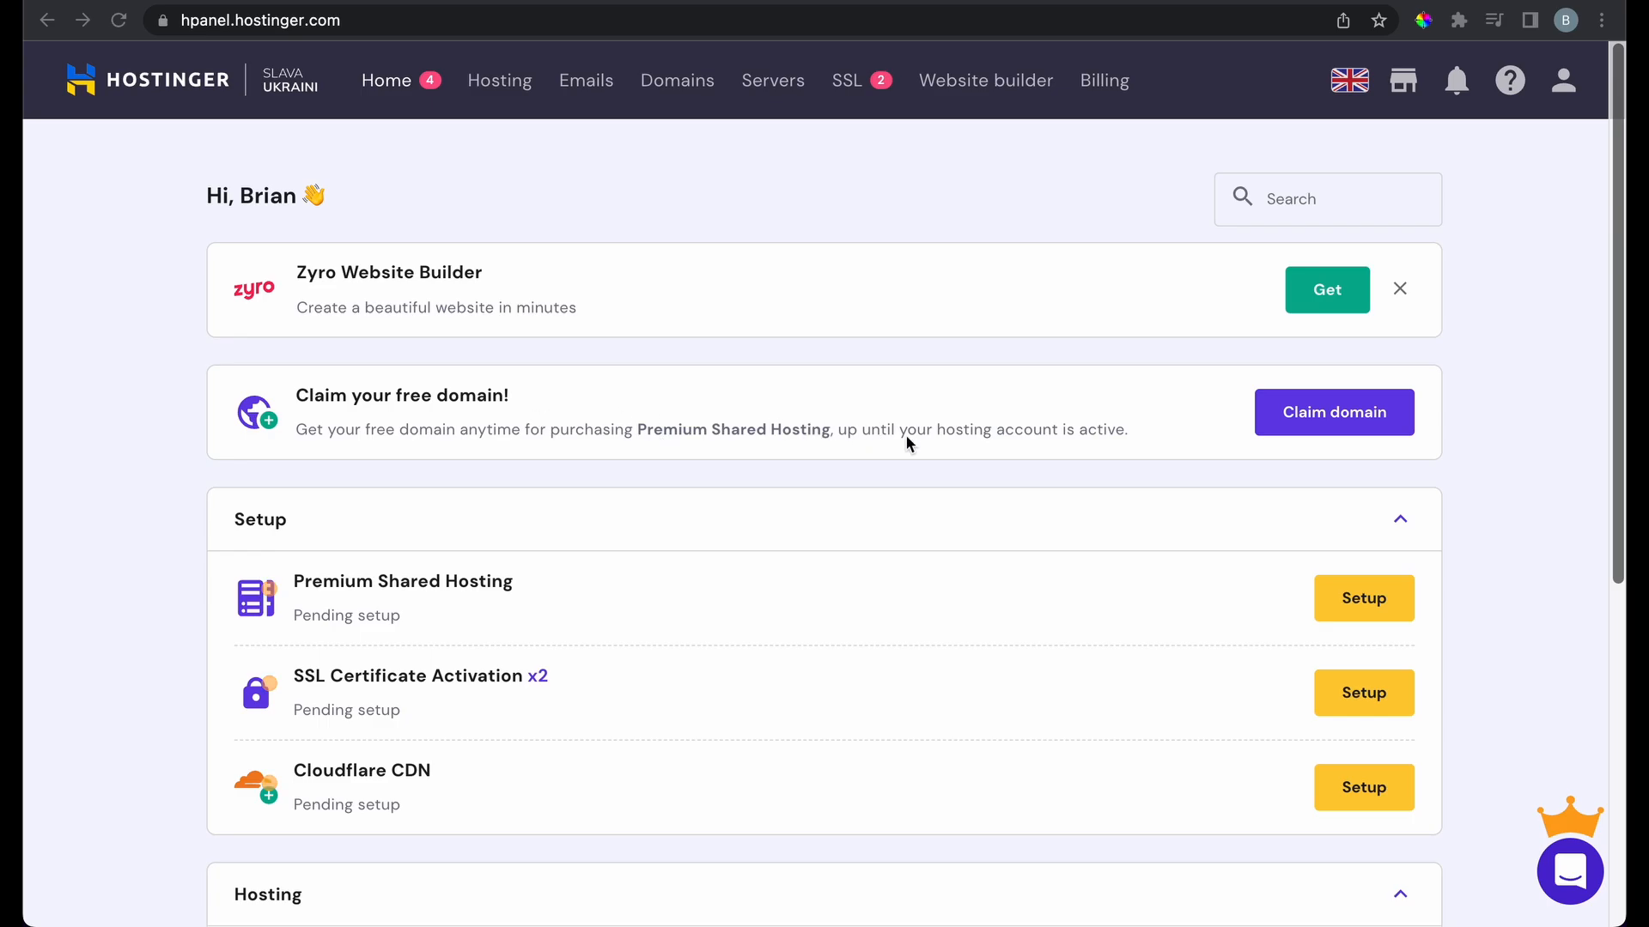
Start claiming the free domain and check the availability of createwebsitetuts with the .com extension
{"action": "left_click", "coordinate": [1333, 425]}
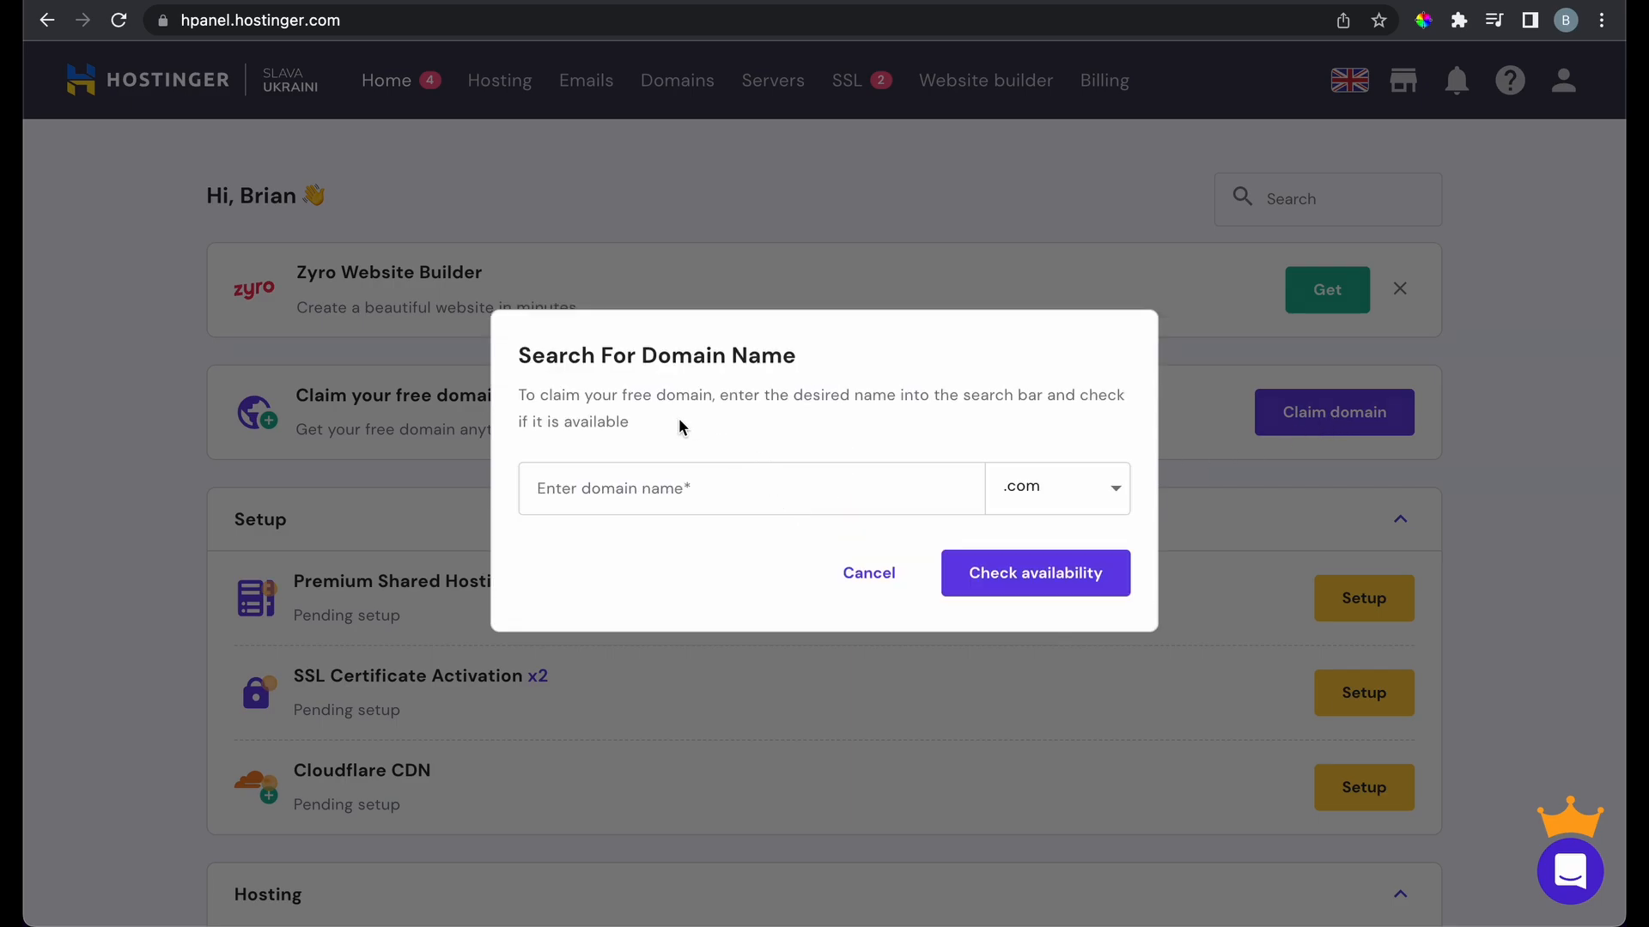
{"action": "left_click", "coordinate": [744, 491]}
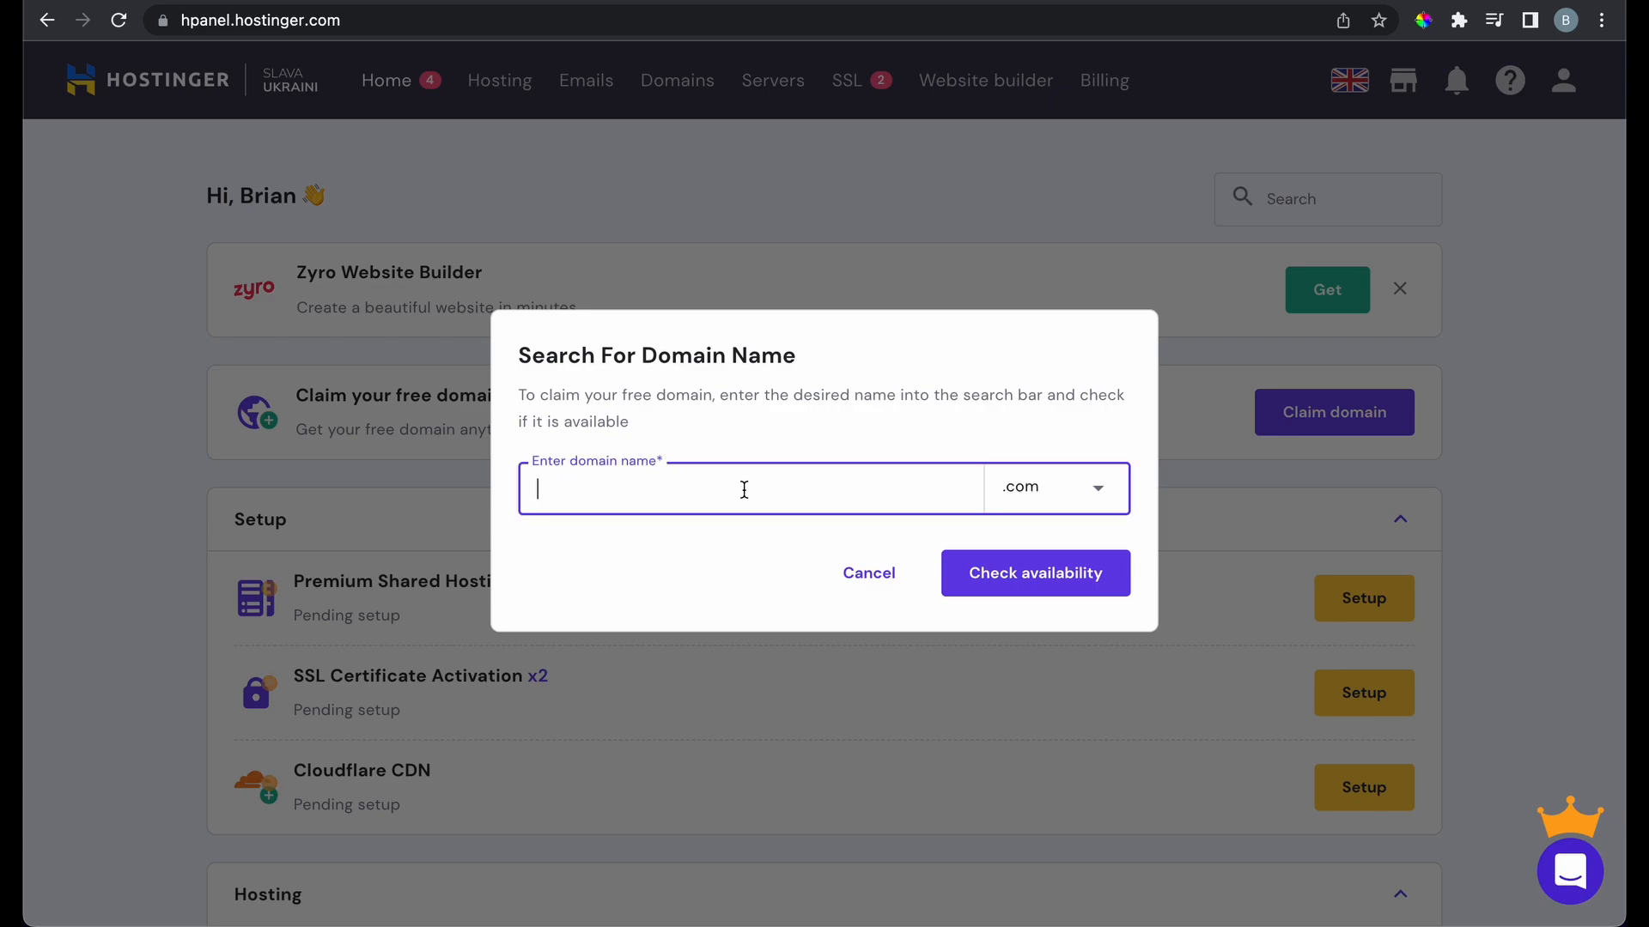
{"action": "type", "text": "createwebsitetuts"}
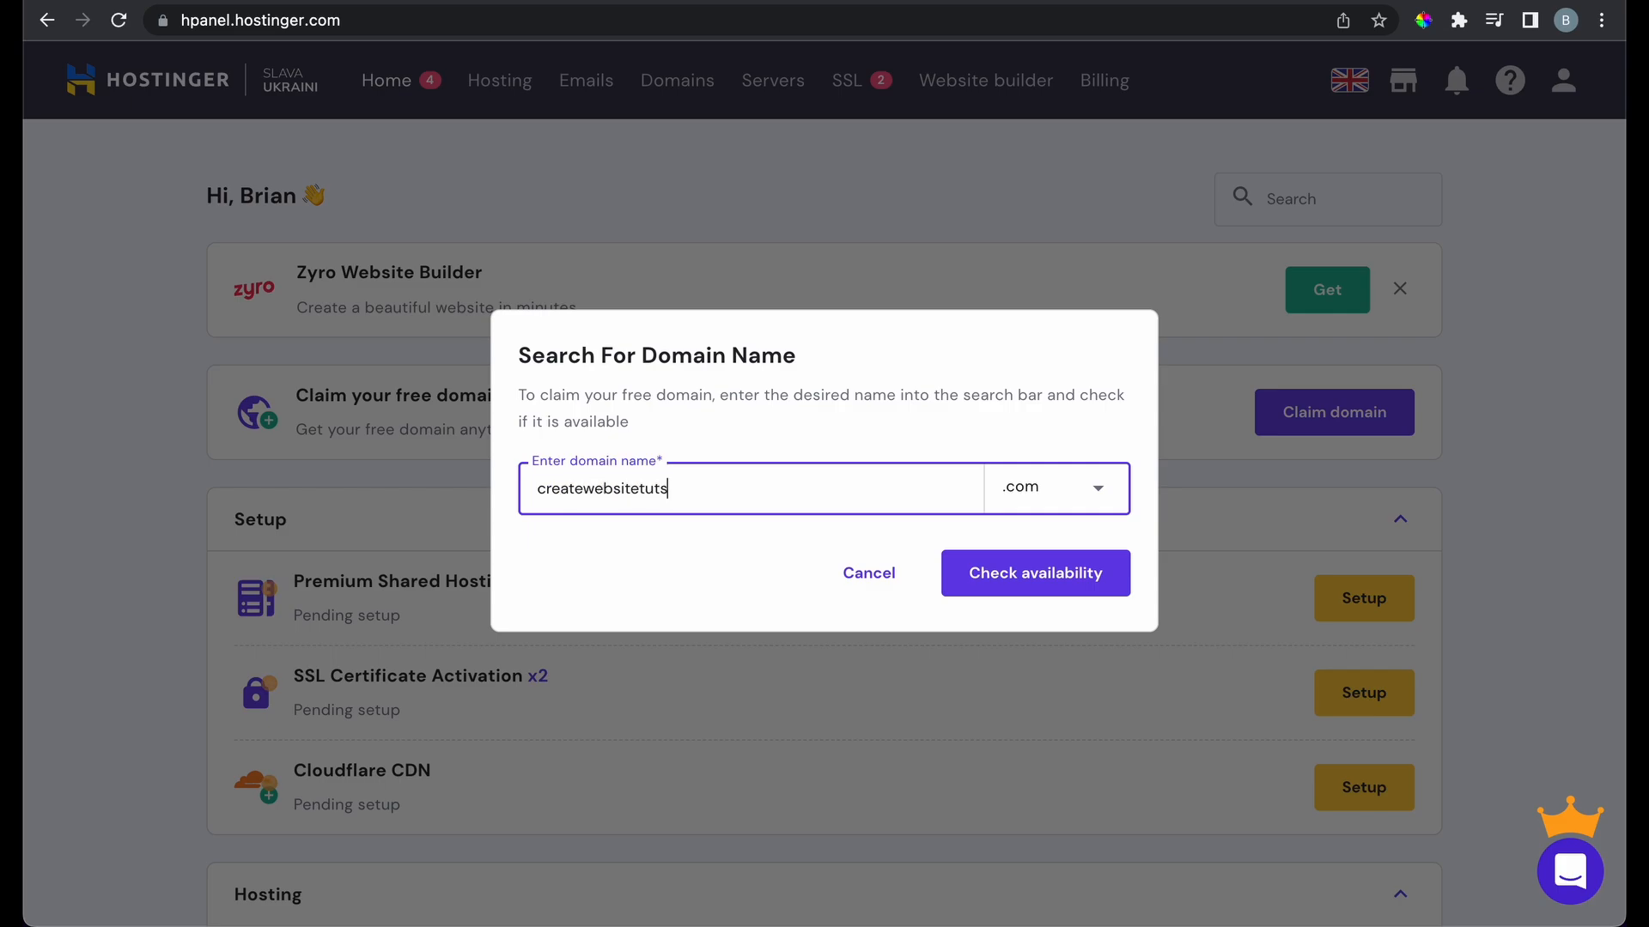
{"action": "left_click", "coordinate": [729, 549]}
{"action": "left_click", "coordinate": [975, 573]}
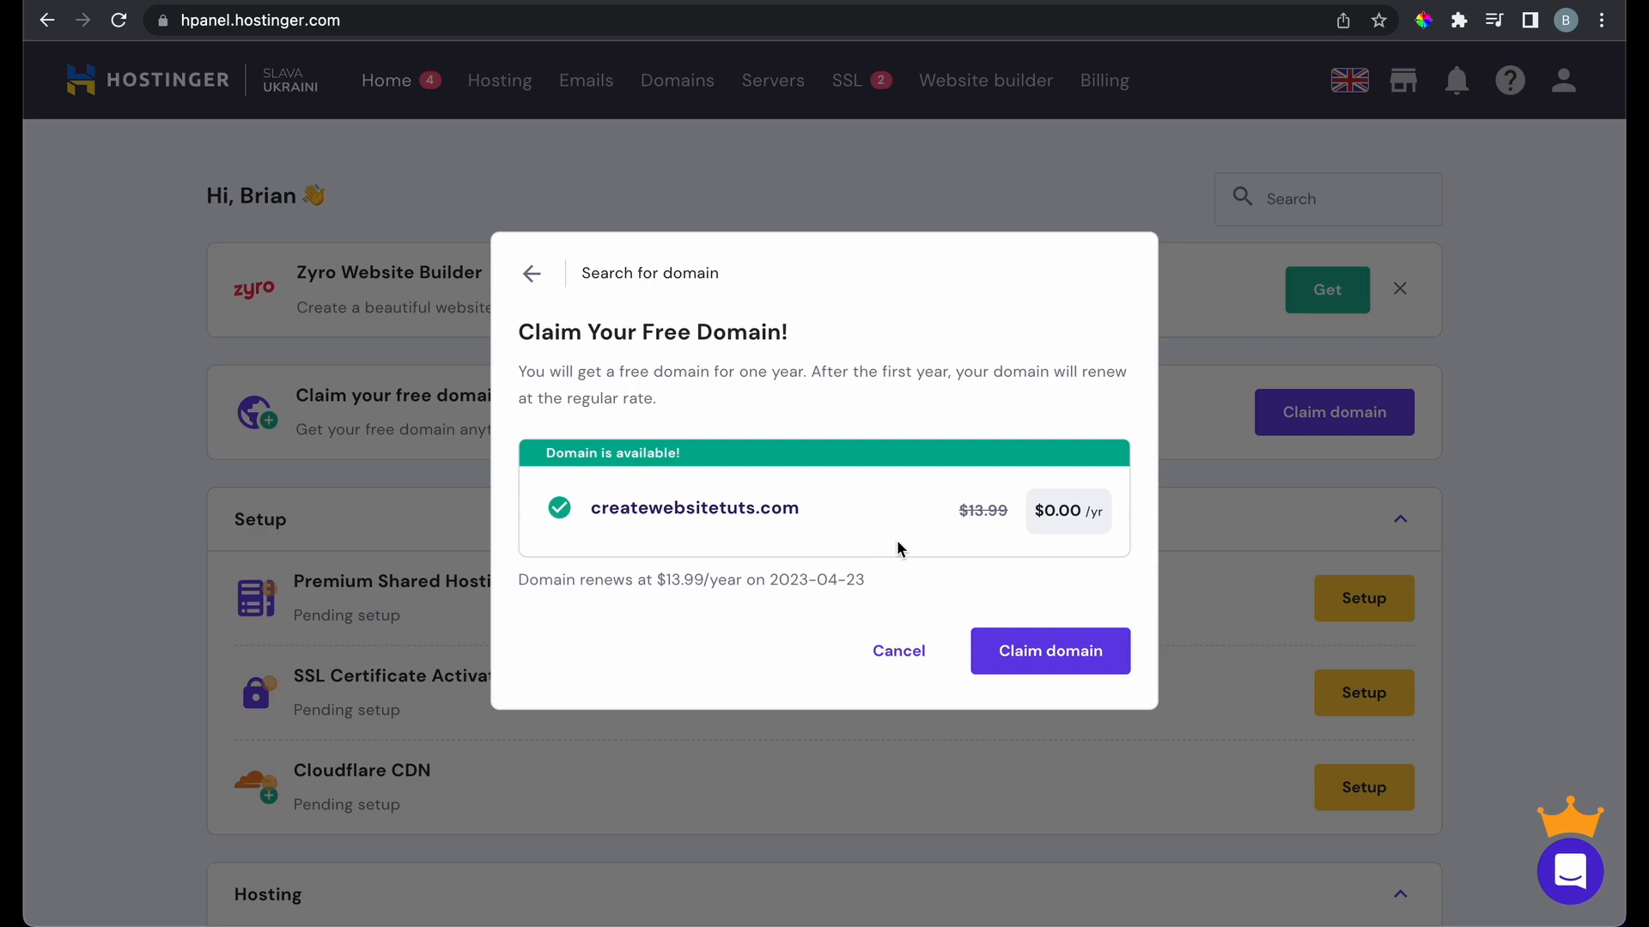
Claim createwebsitetuts.com, finish its registration with the existing domain profile and continue to the domain overview
{"action": "left_click", "coordinate": [1040, 667]}
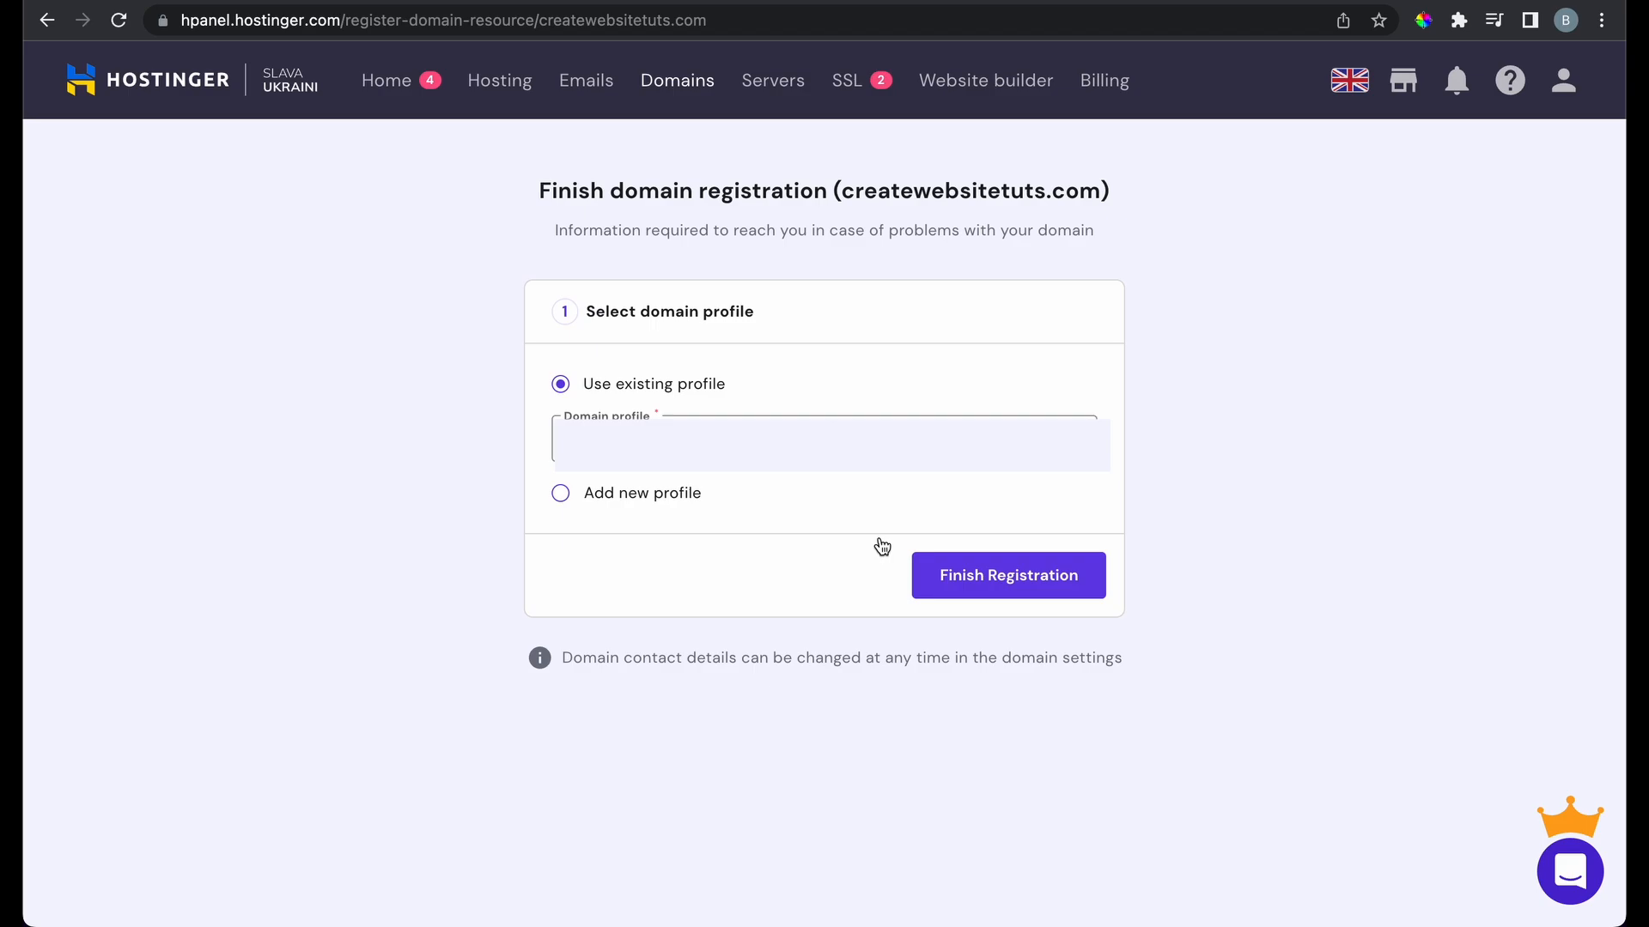
{"action": "left_click", "coordinate": [989, 580]}
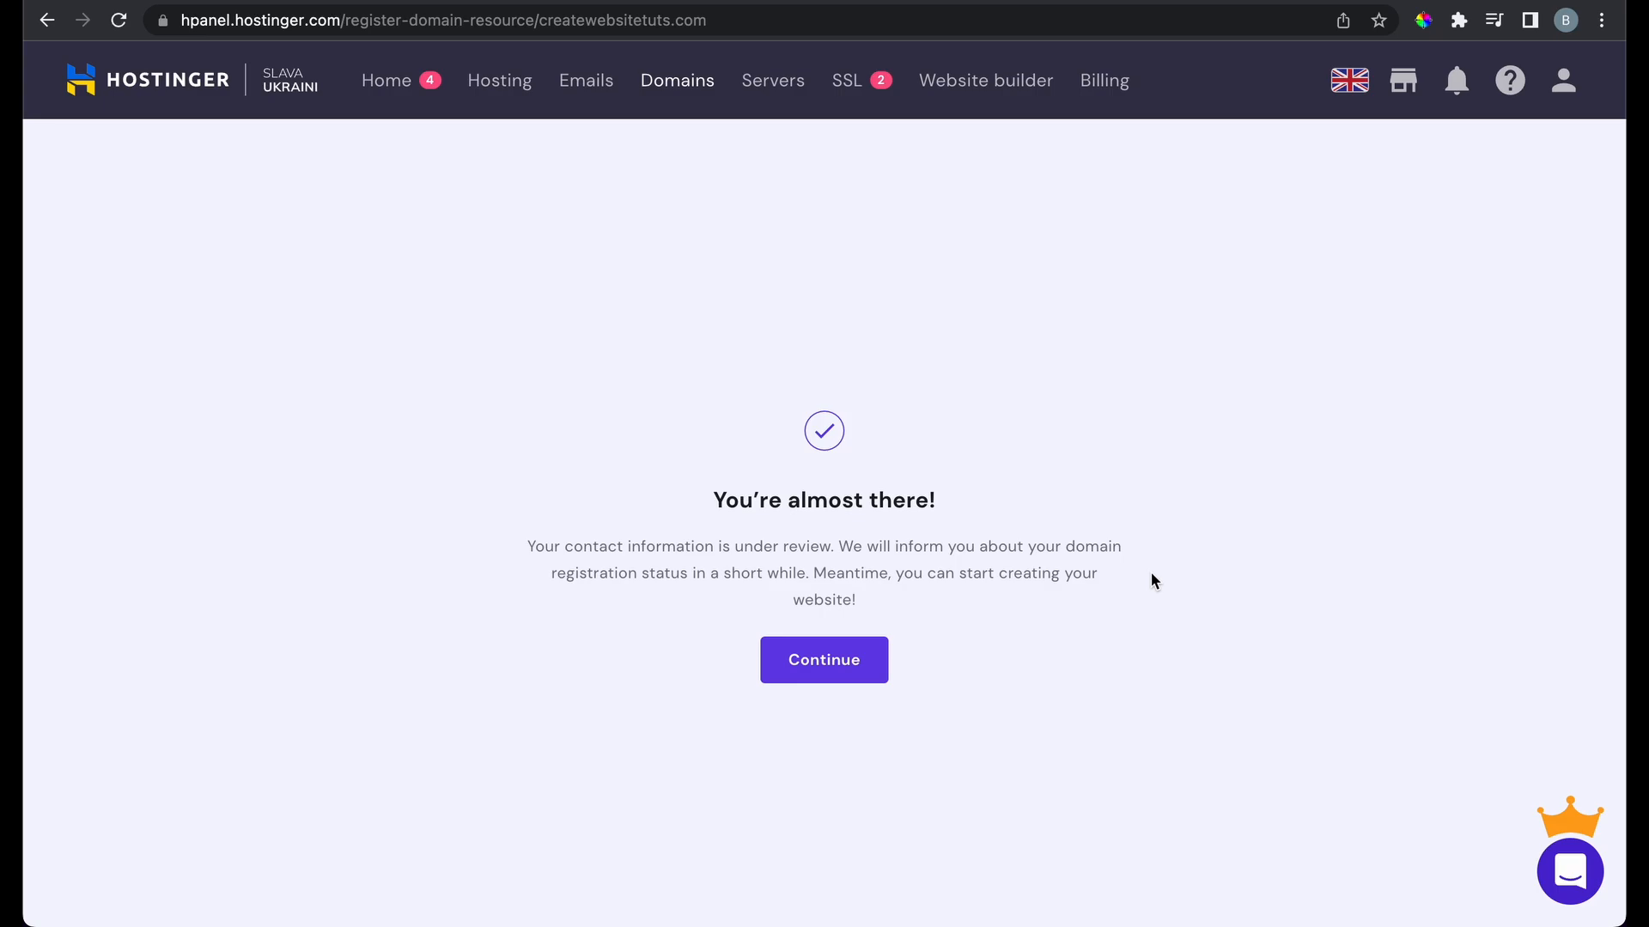
{"action": "left_click", "coordinate": [861, 653]}
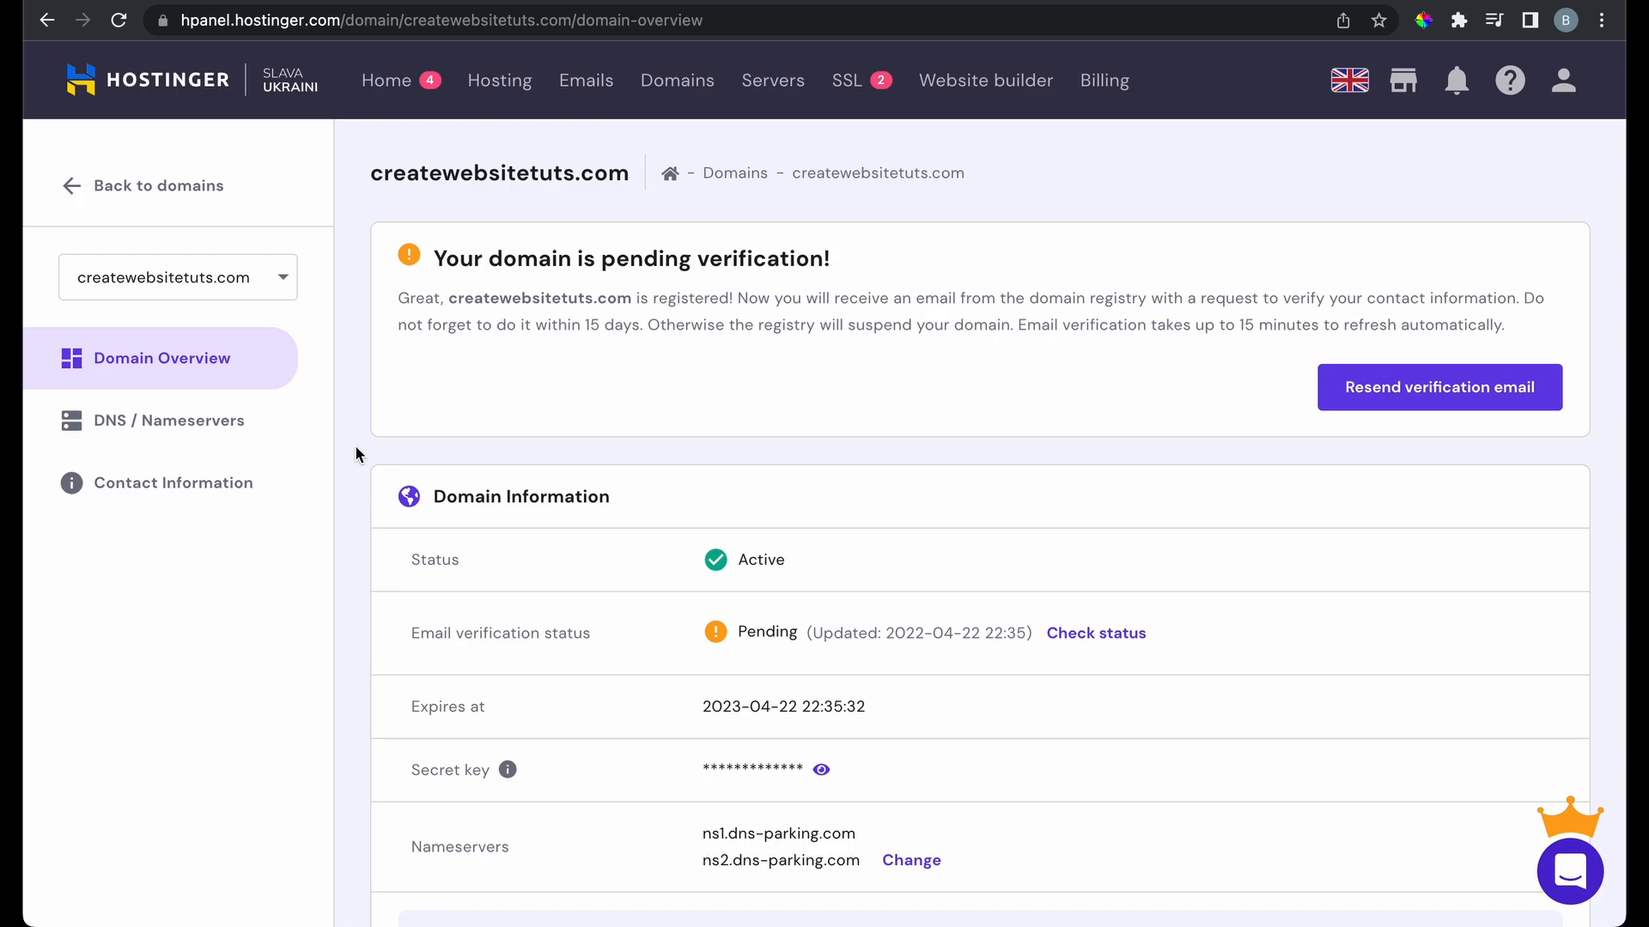
Review the domain information for createwebsitetuts.com and turn on WHOIS Privacy
{"action": "scroll", "coordinate": [357, 454], "scroll_direction": "down", "scroll_amount": 2}
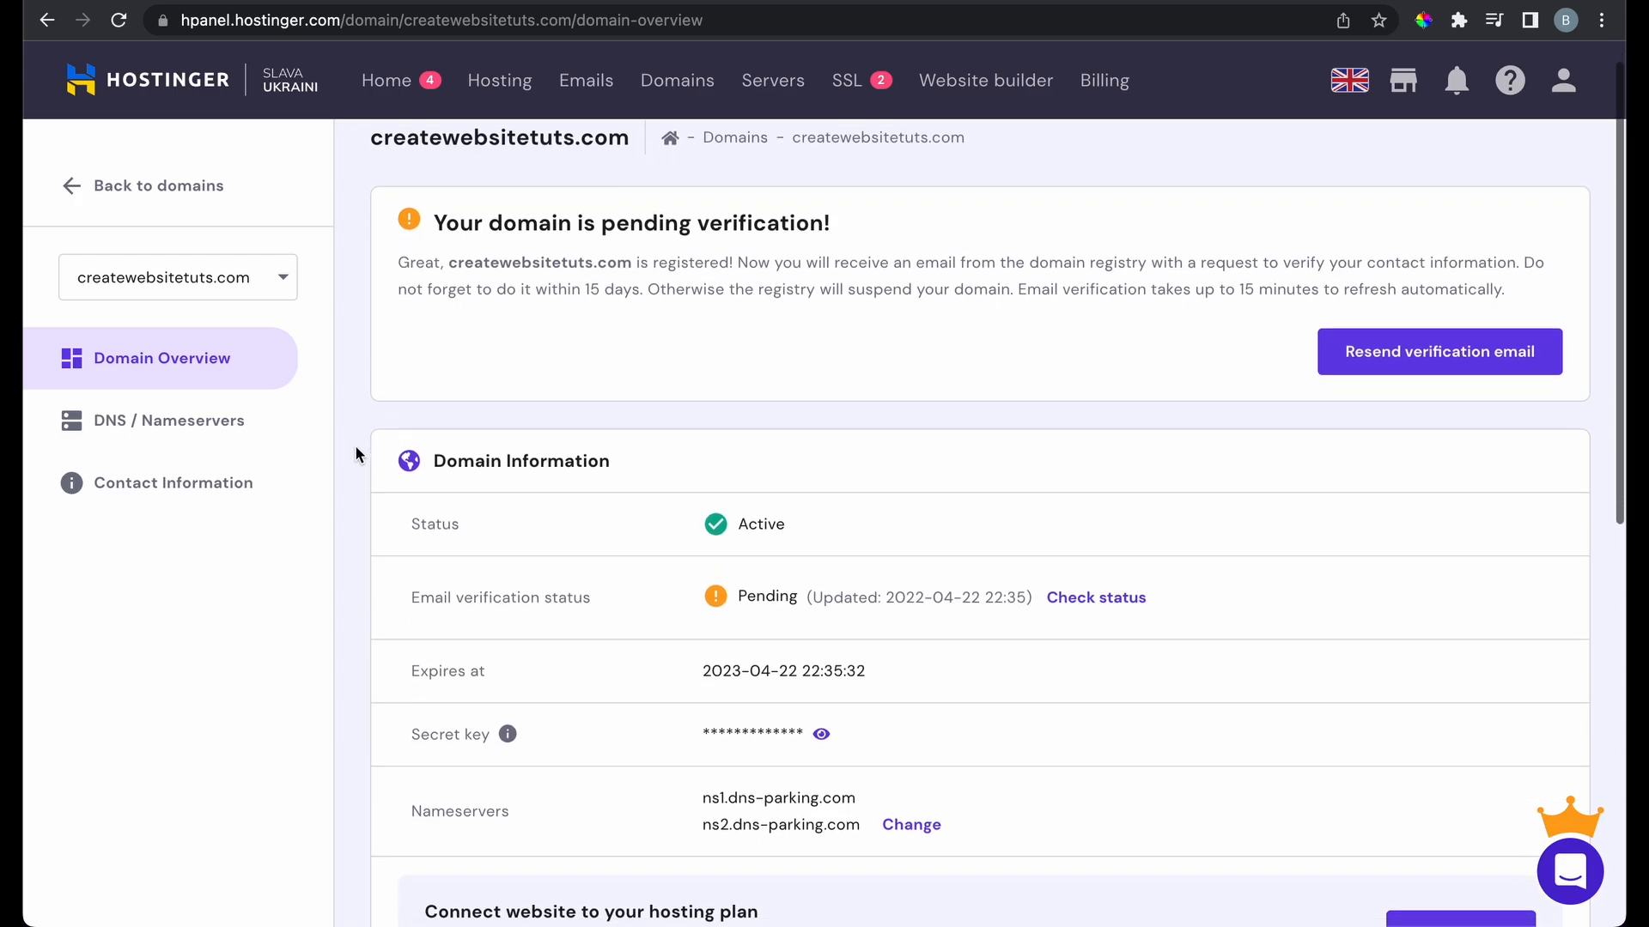
{"action": "scroll", "coordinate": [358, 454], "scroll_direction": "down", "scroll_amount": 3}
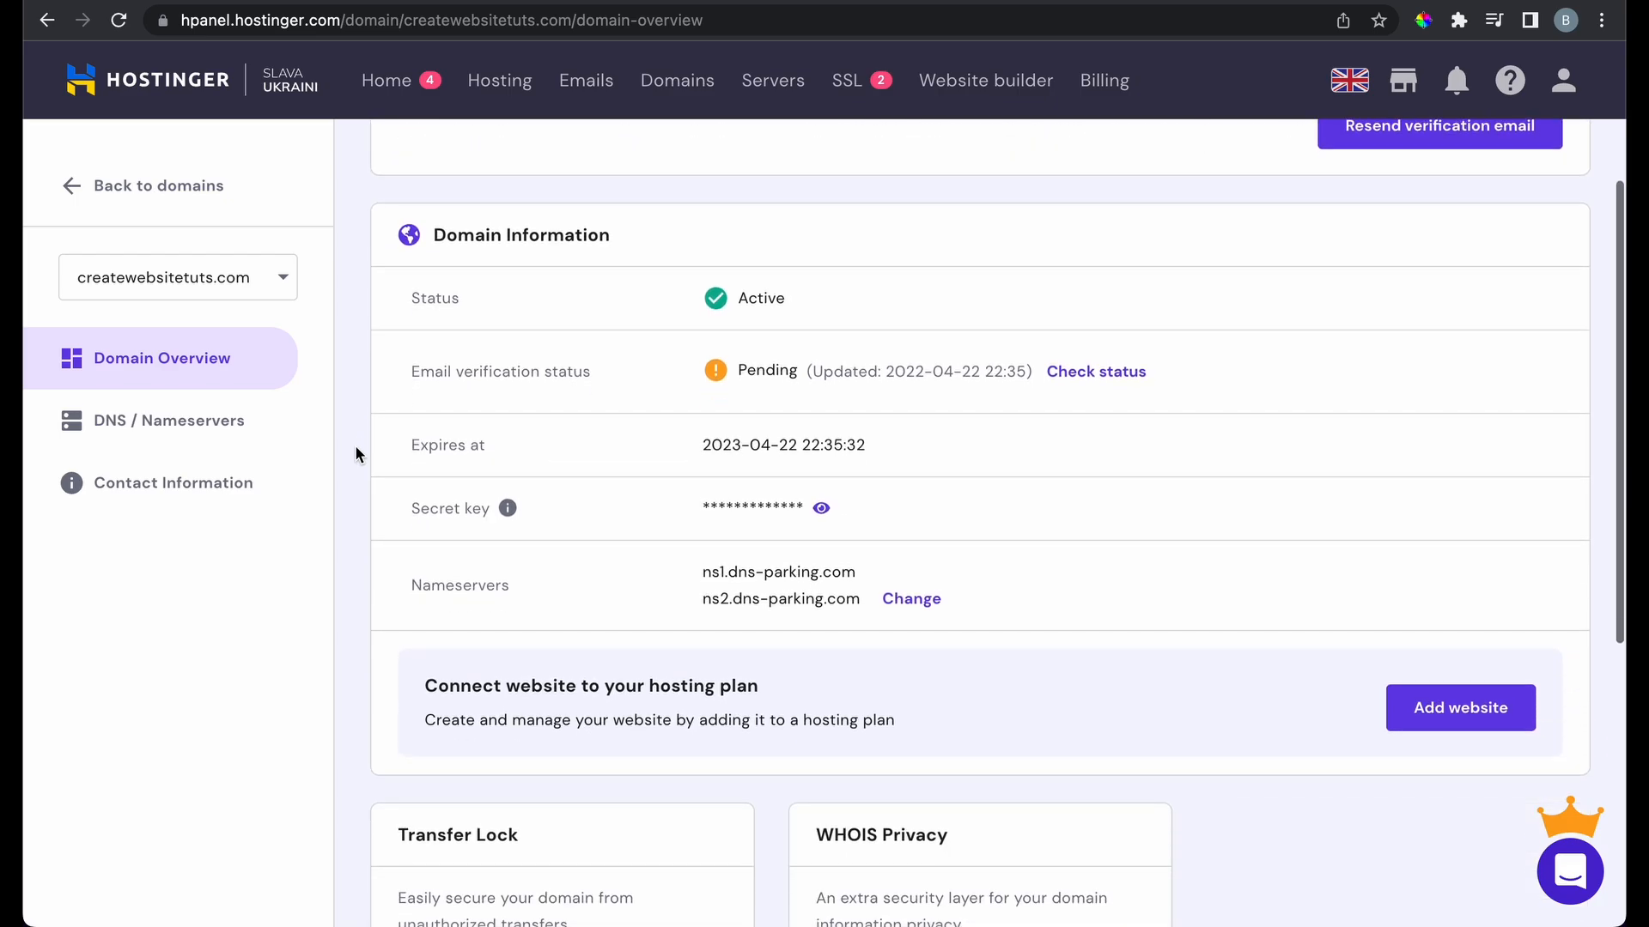
{"action": "scroll", "coordinate": [357, 453], "scroll_direction": "down", "scroll_amount": 2}
{"action": "scroll", "coordinate": [357, 453], "scroll_direction": "down", "scroll_amount": 1}
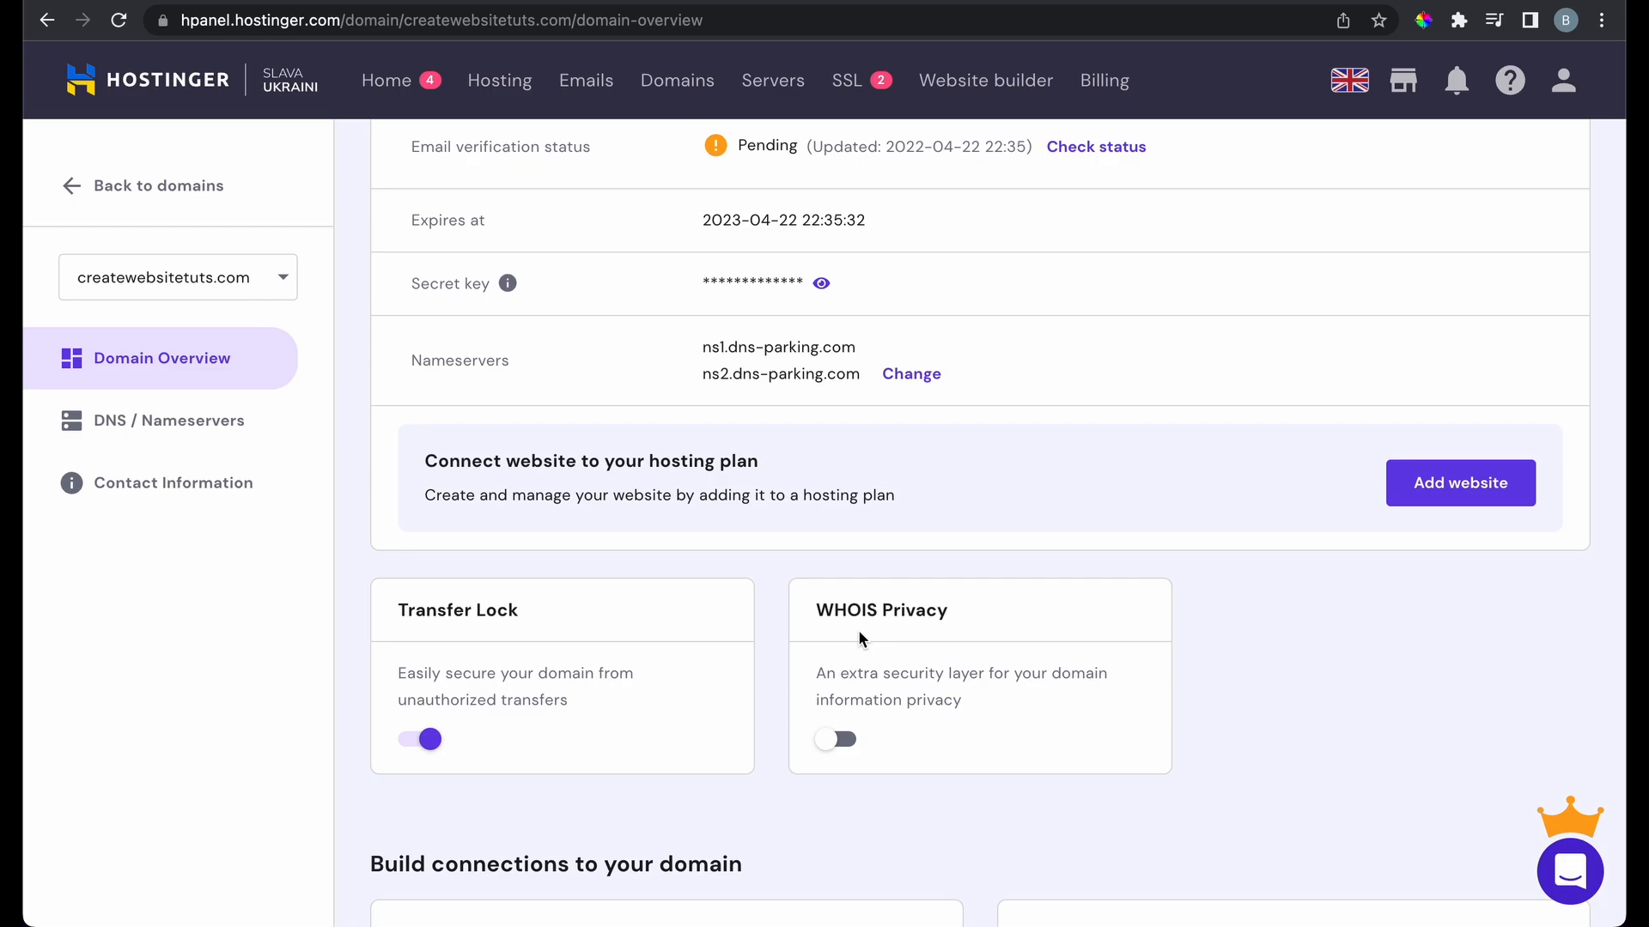
{"action": "scroll", "coordinate": [859, 636], "scroll_direction": "up", "scroll_amount": 5}
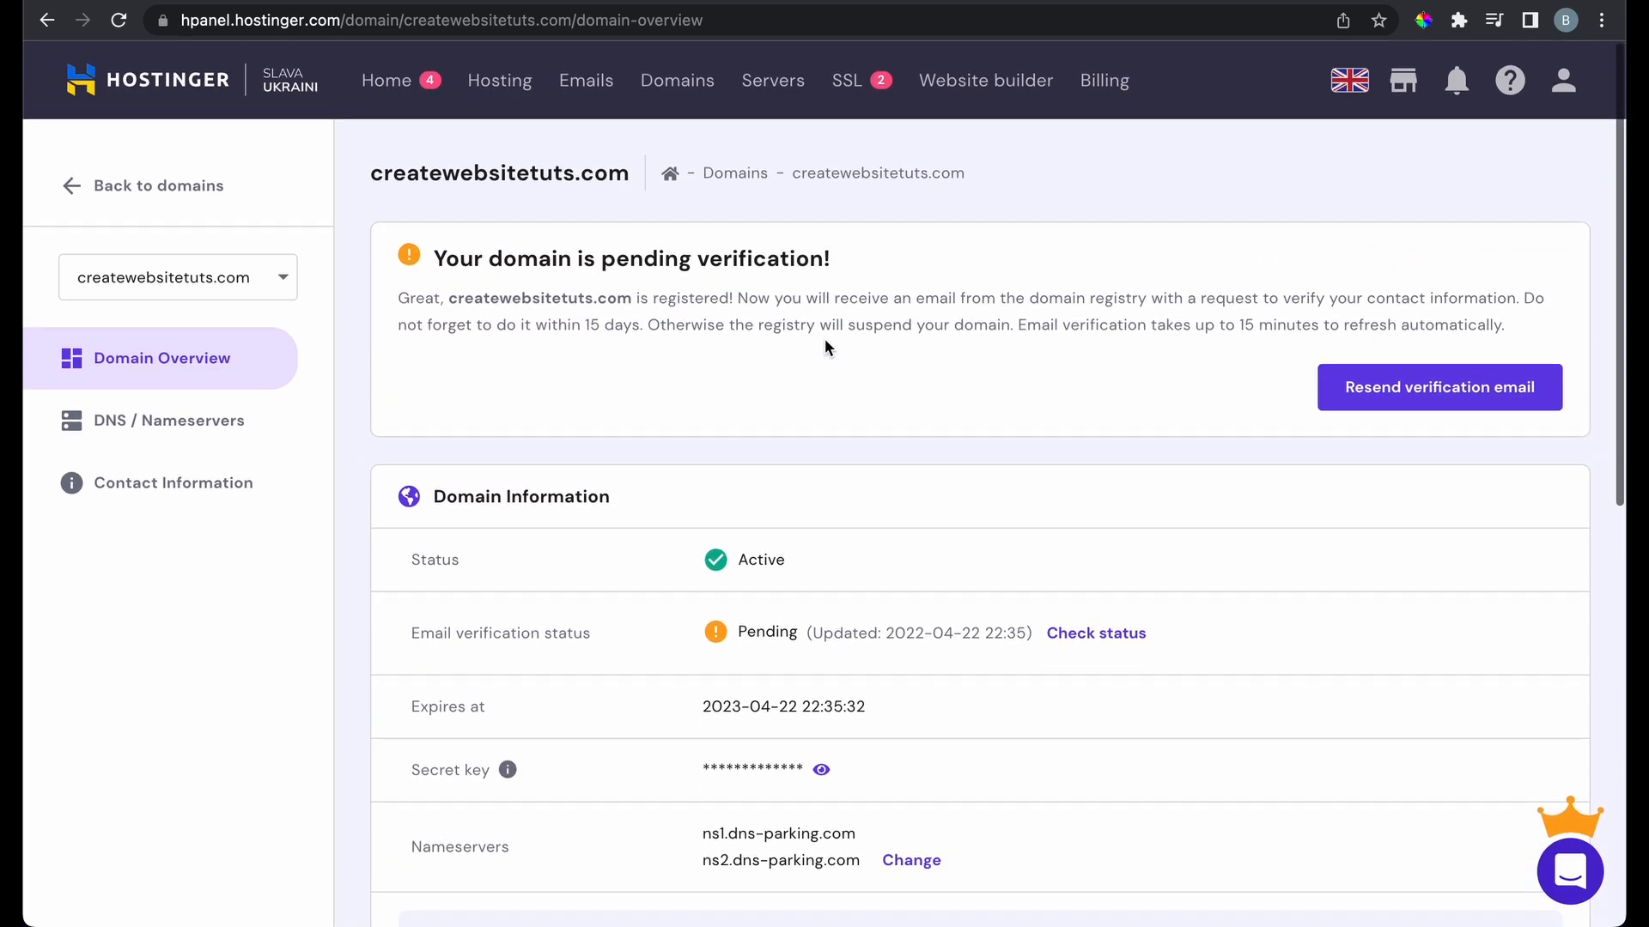
{"action": "scroll", "coordinate": [904, 541], "scroll_direction": "down", "scroll_amount": 7}
{"action": "scroll", "coordinate": [868, 505], "scroll_direction": "up", "scroll_amount": 1}
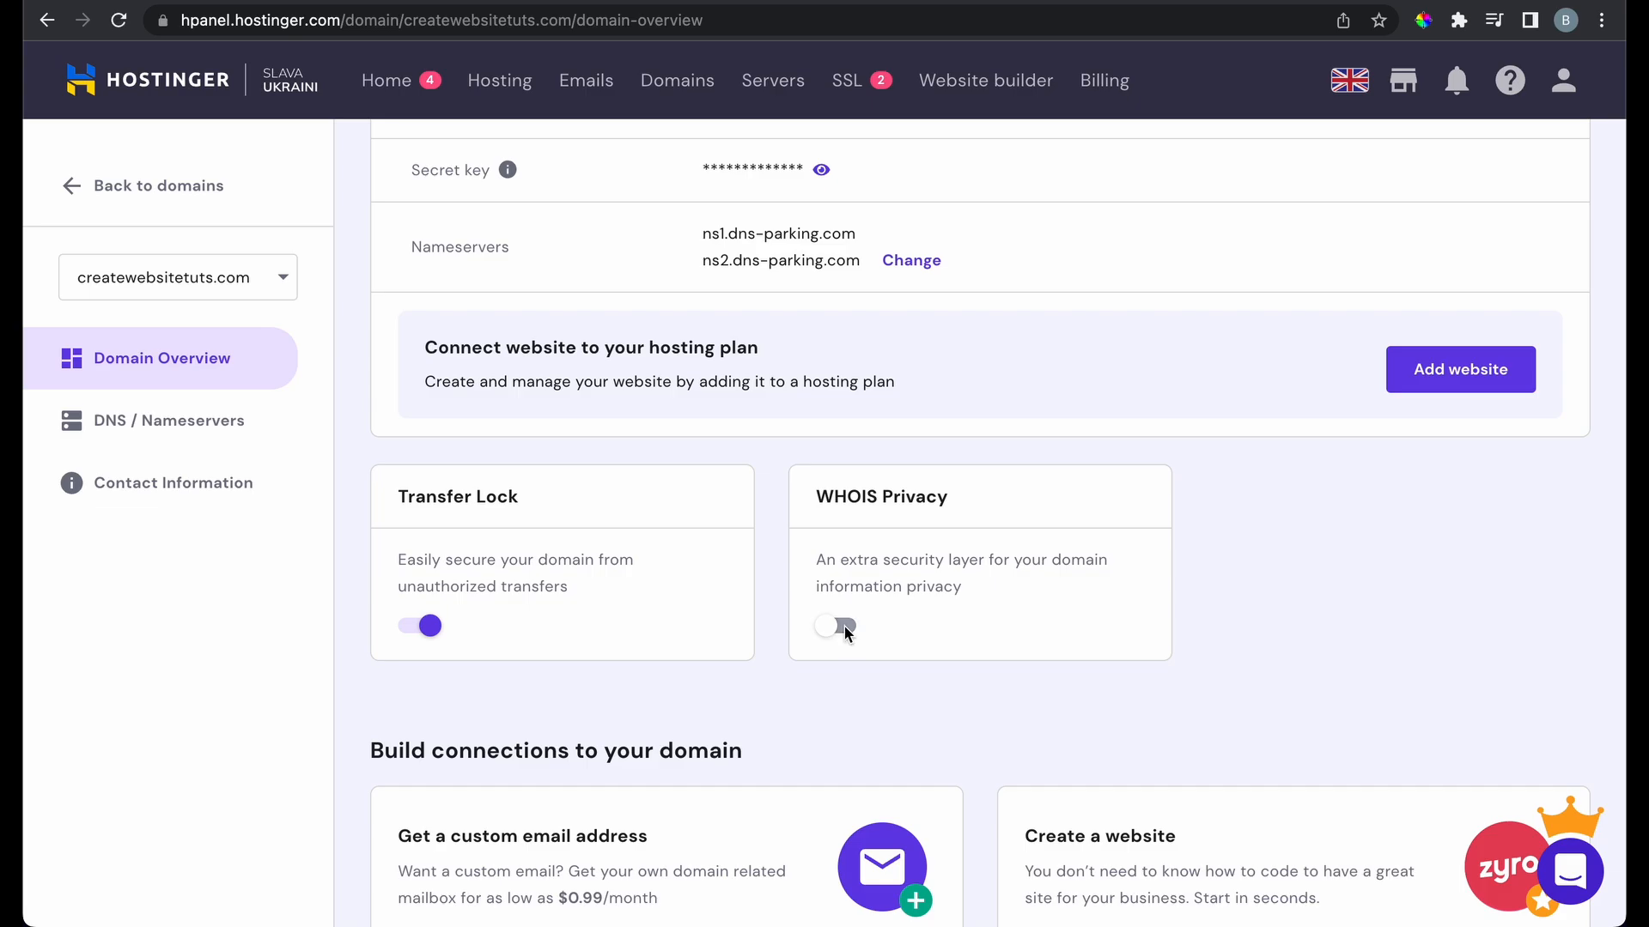
{"action": "left_click", "coordinate": [834, 630]}
{"action": "scroll", "coordinate": [352, 461], "scroll_direction": "down", "scroll_amount": 3}
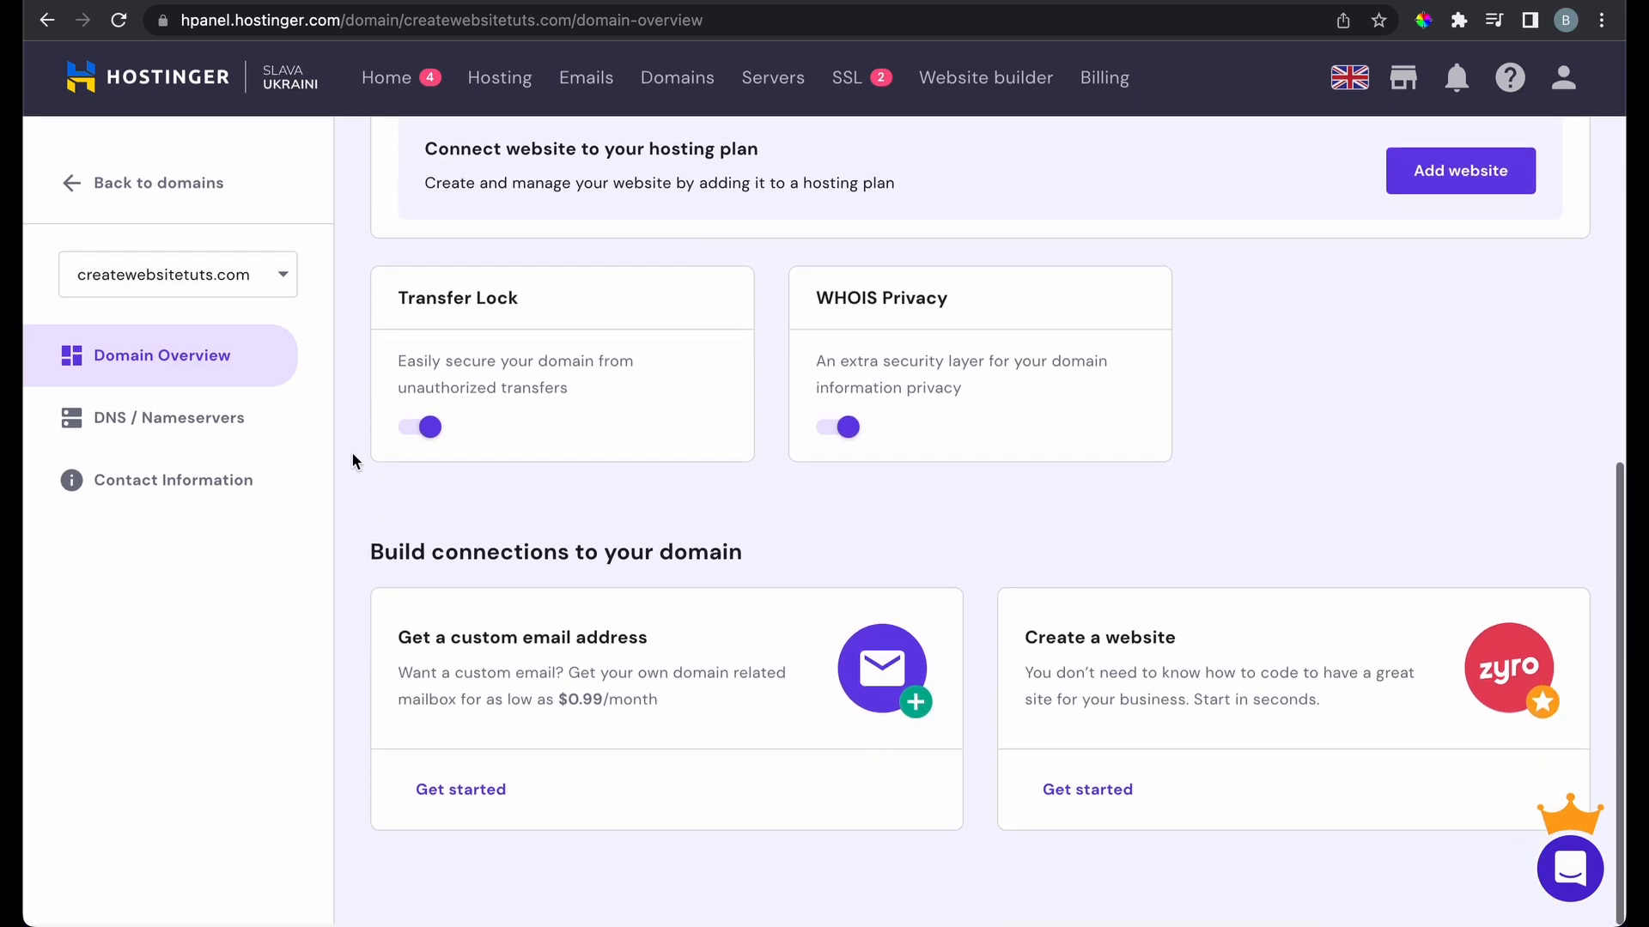
{"action": "scroll", "coordinate": [352, 453], "scroll_direction": "up", "scroll_amount": 10}
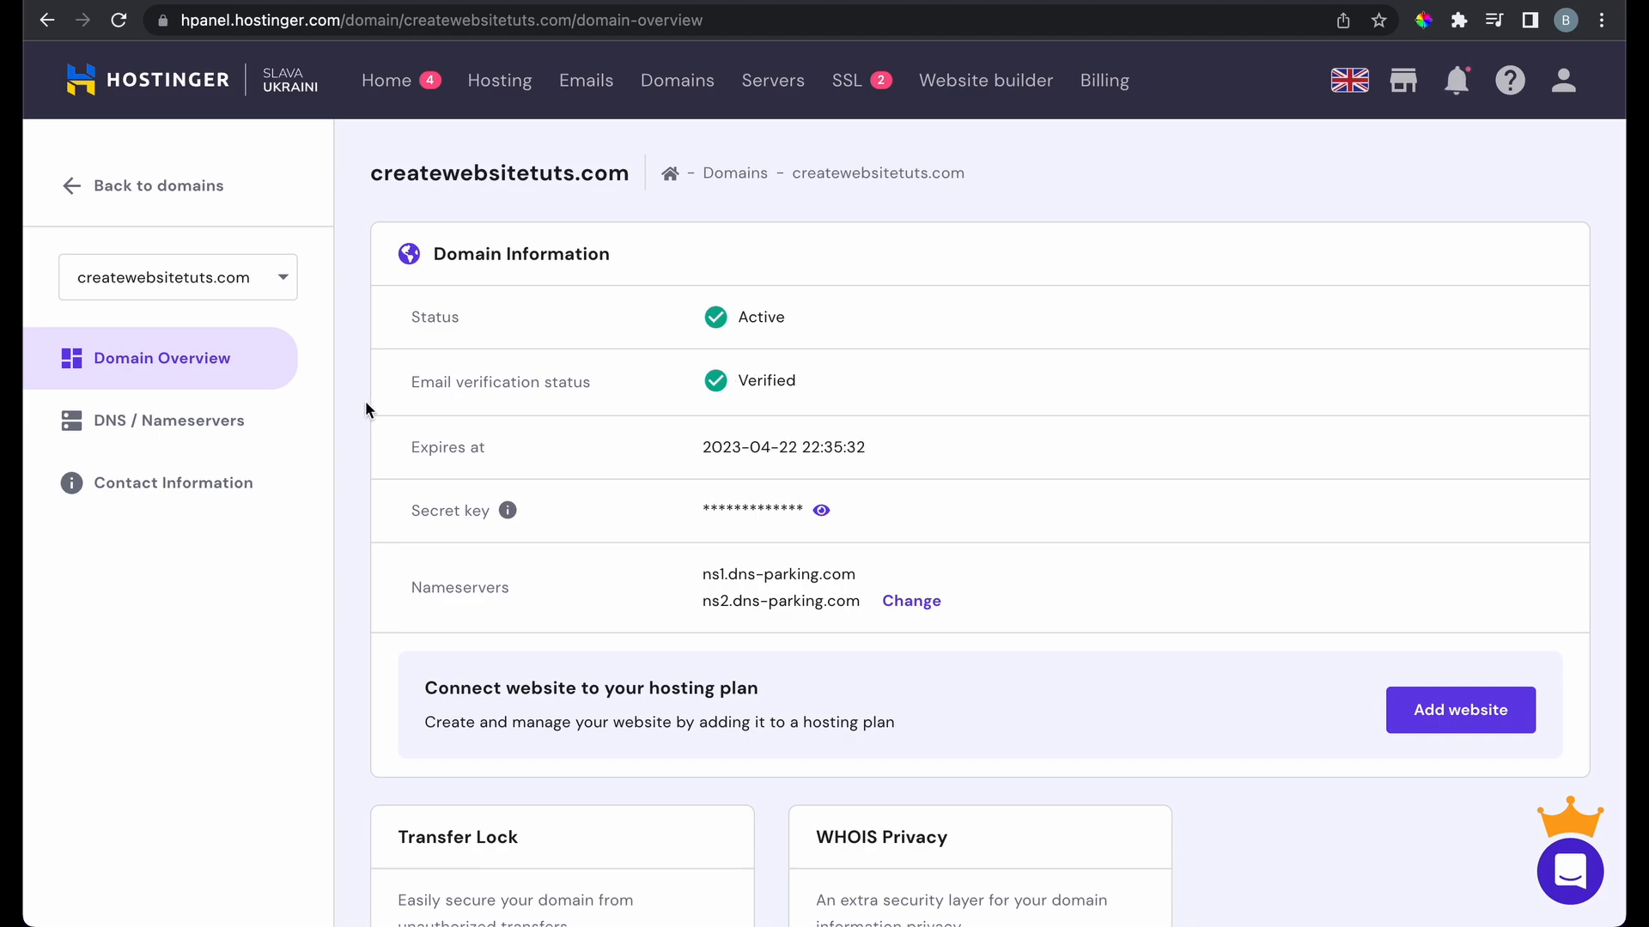
Return to the hPanel home page and start the pending Premium Shared Hosting setup through to its survey
{"action": "left_click", "coordinate": [395, 94]}
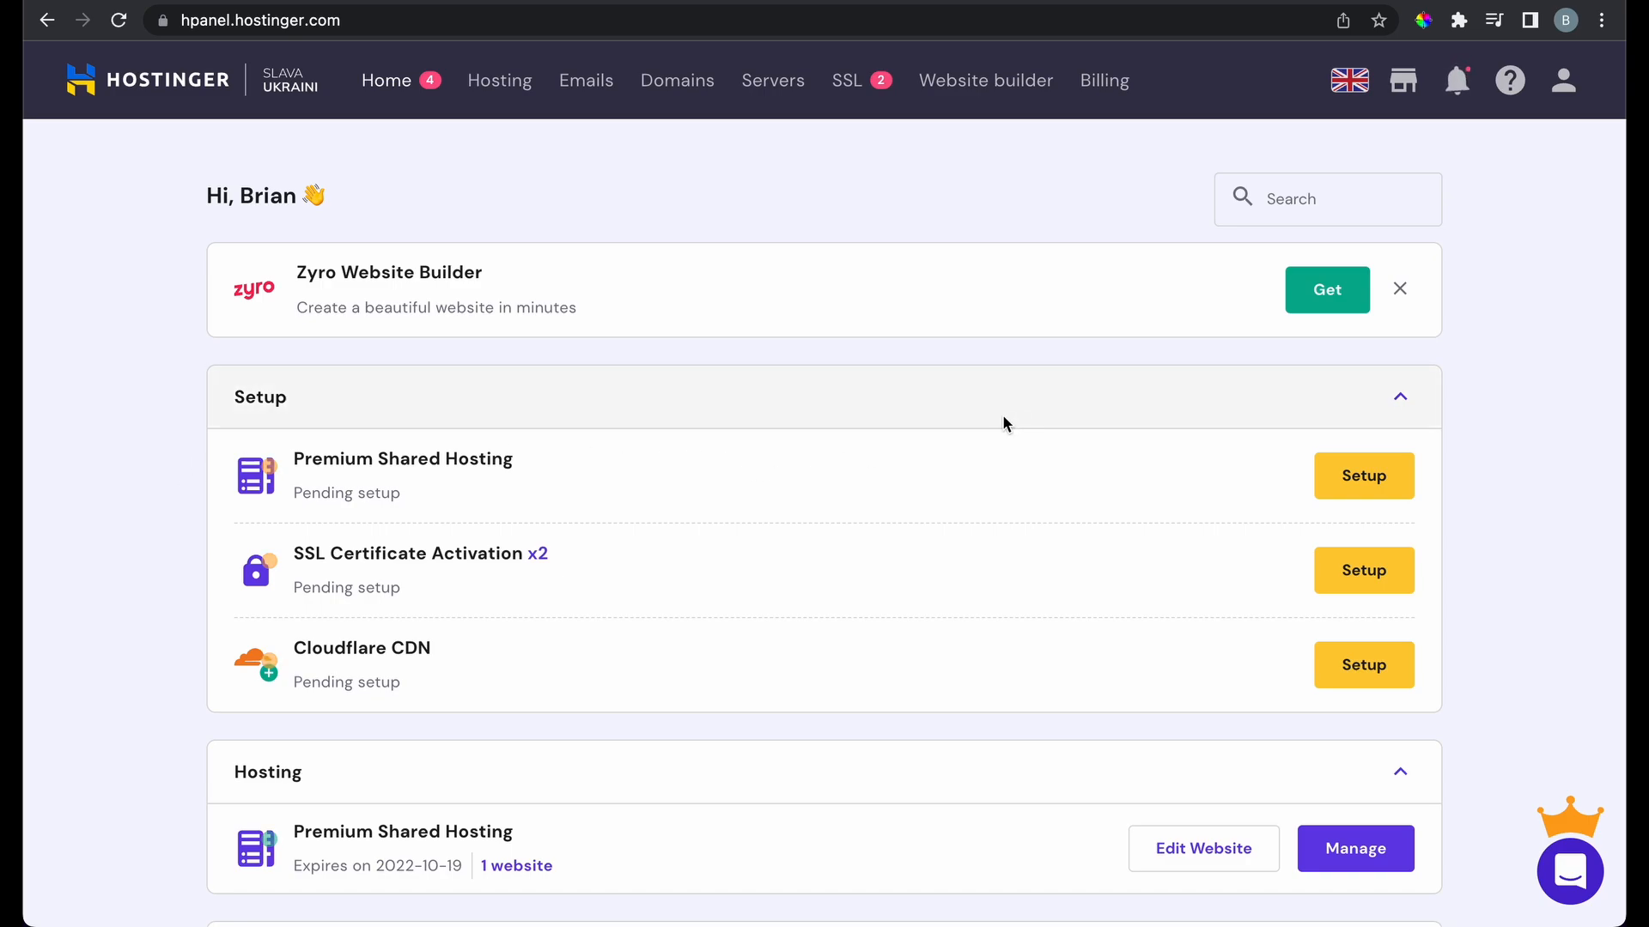
{"action": "left_click", "coordinate": [1364, 483]}
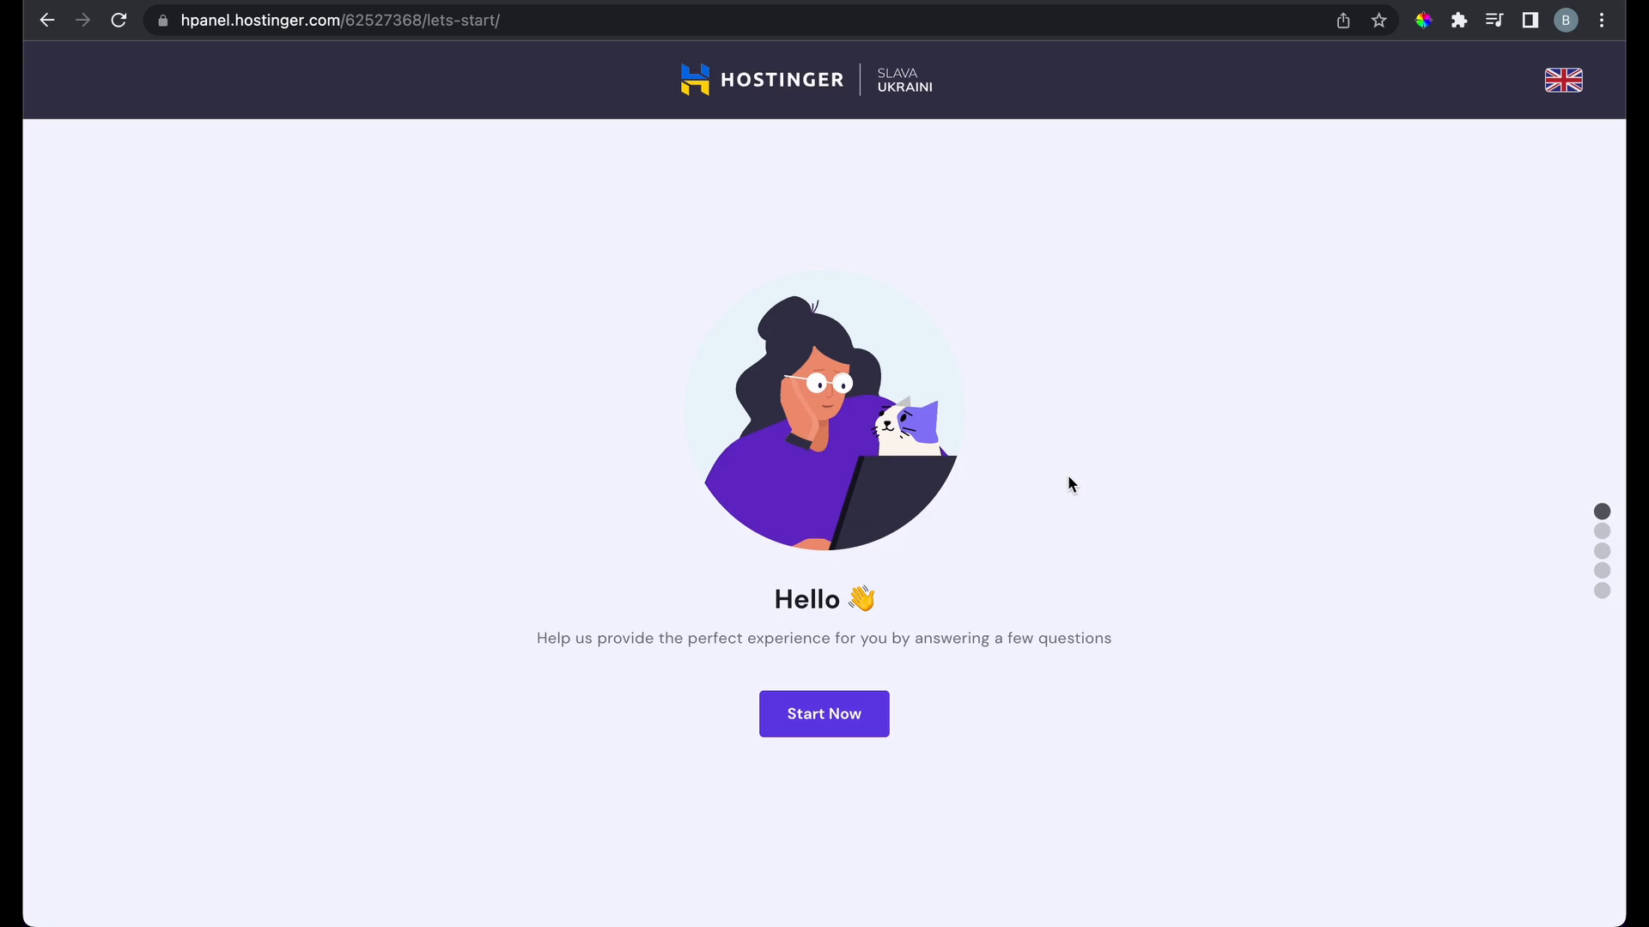
{"action": "left_click", "coordinate": [855, 725]}
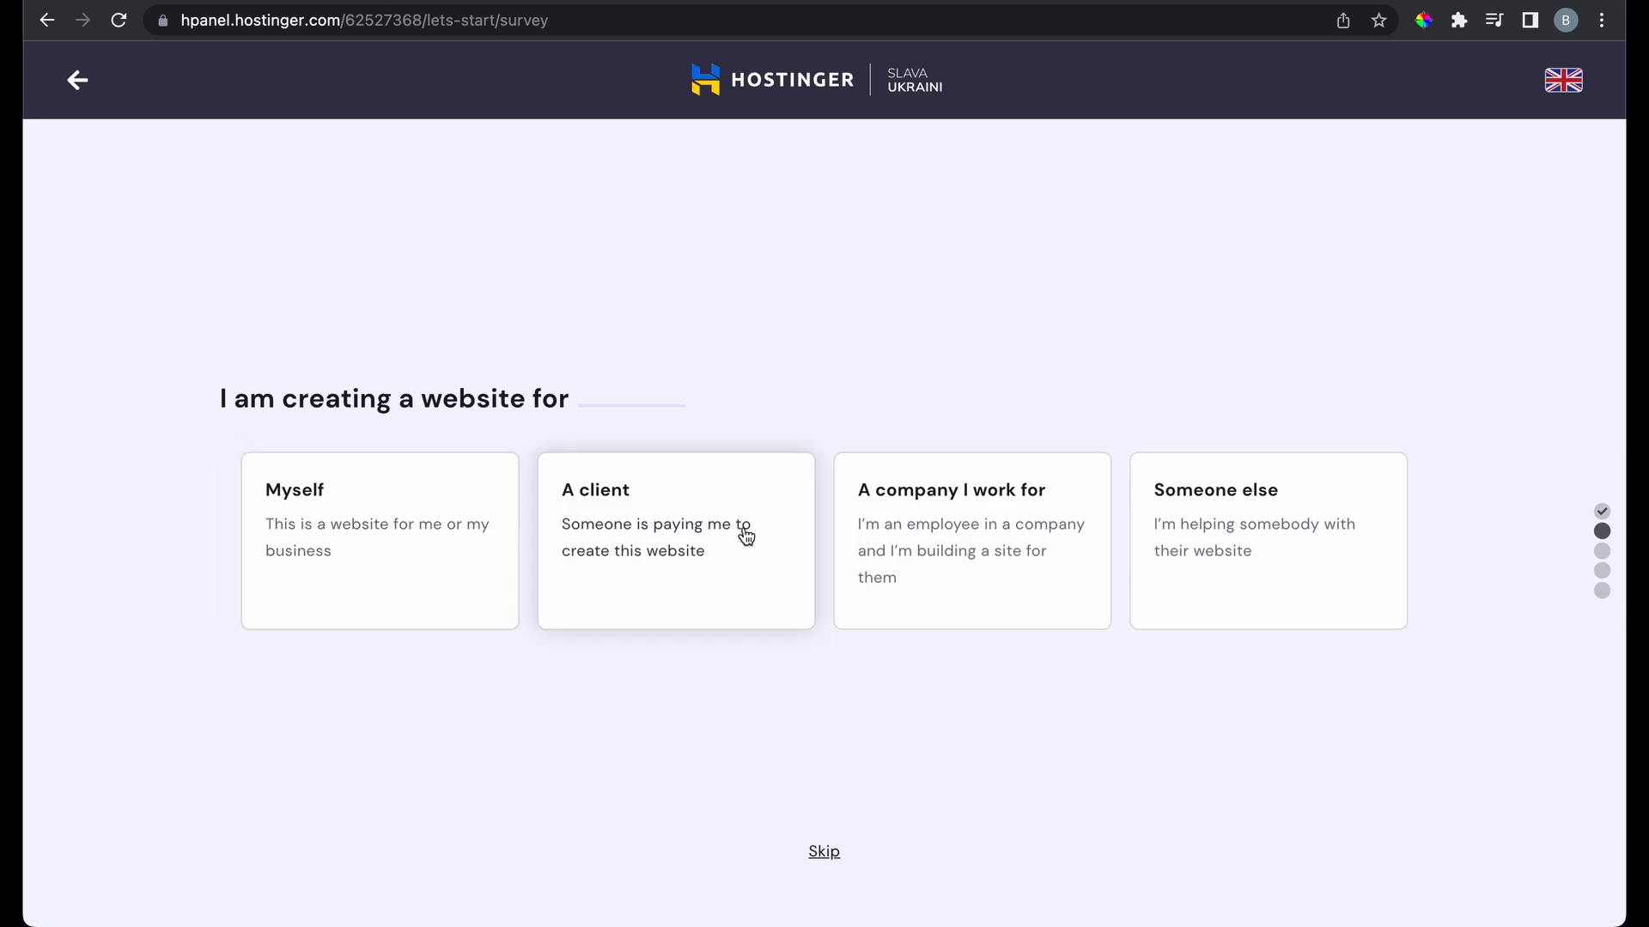
Answer the setup survey with Myself, Other website and A professional website creator
{"action": "left_click", "coordinate": [421, 568]}
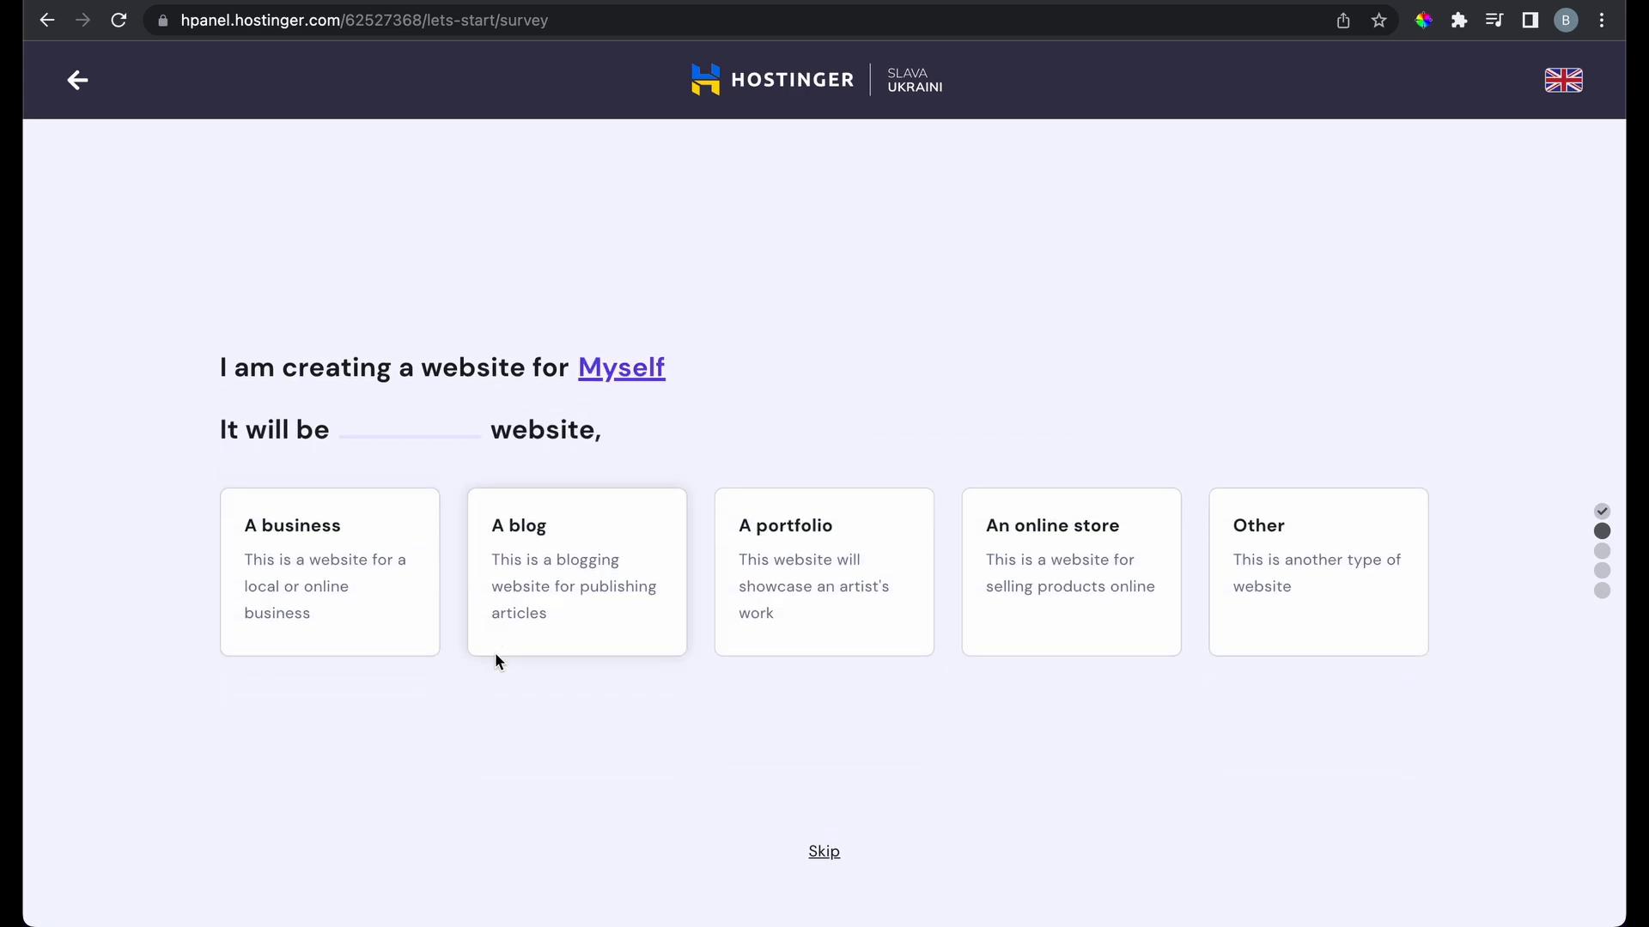
{"action": "left_click", "coordinate": [1278, 587]}
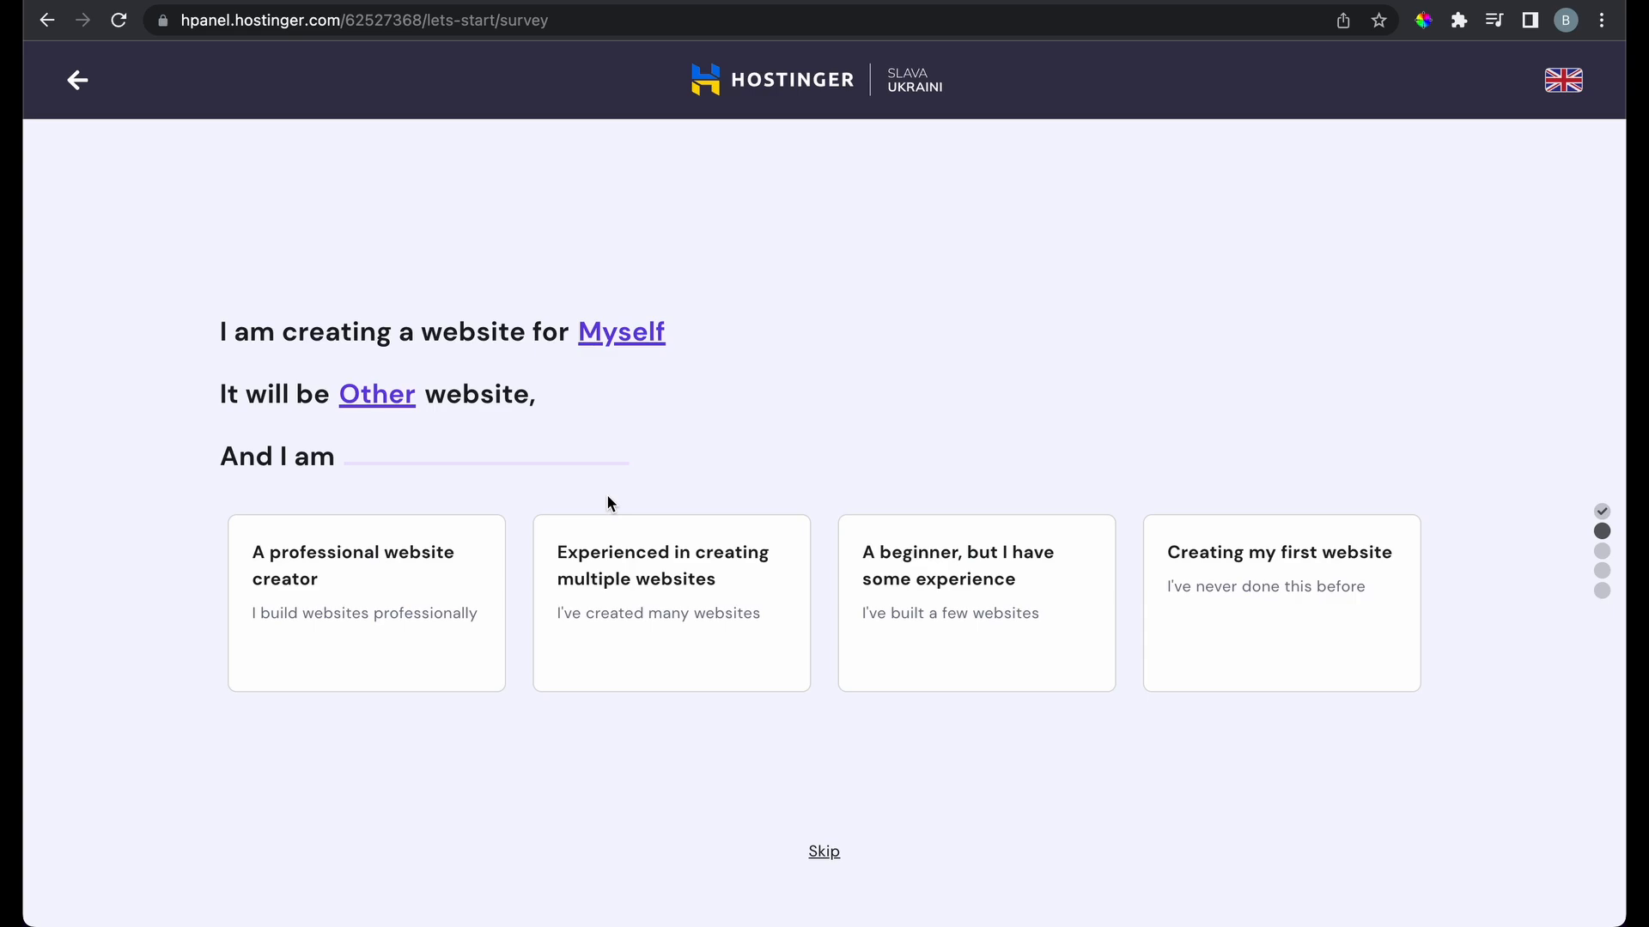
{"action": "left_click", "coordinate": [469, 599]}
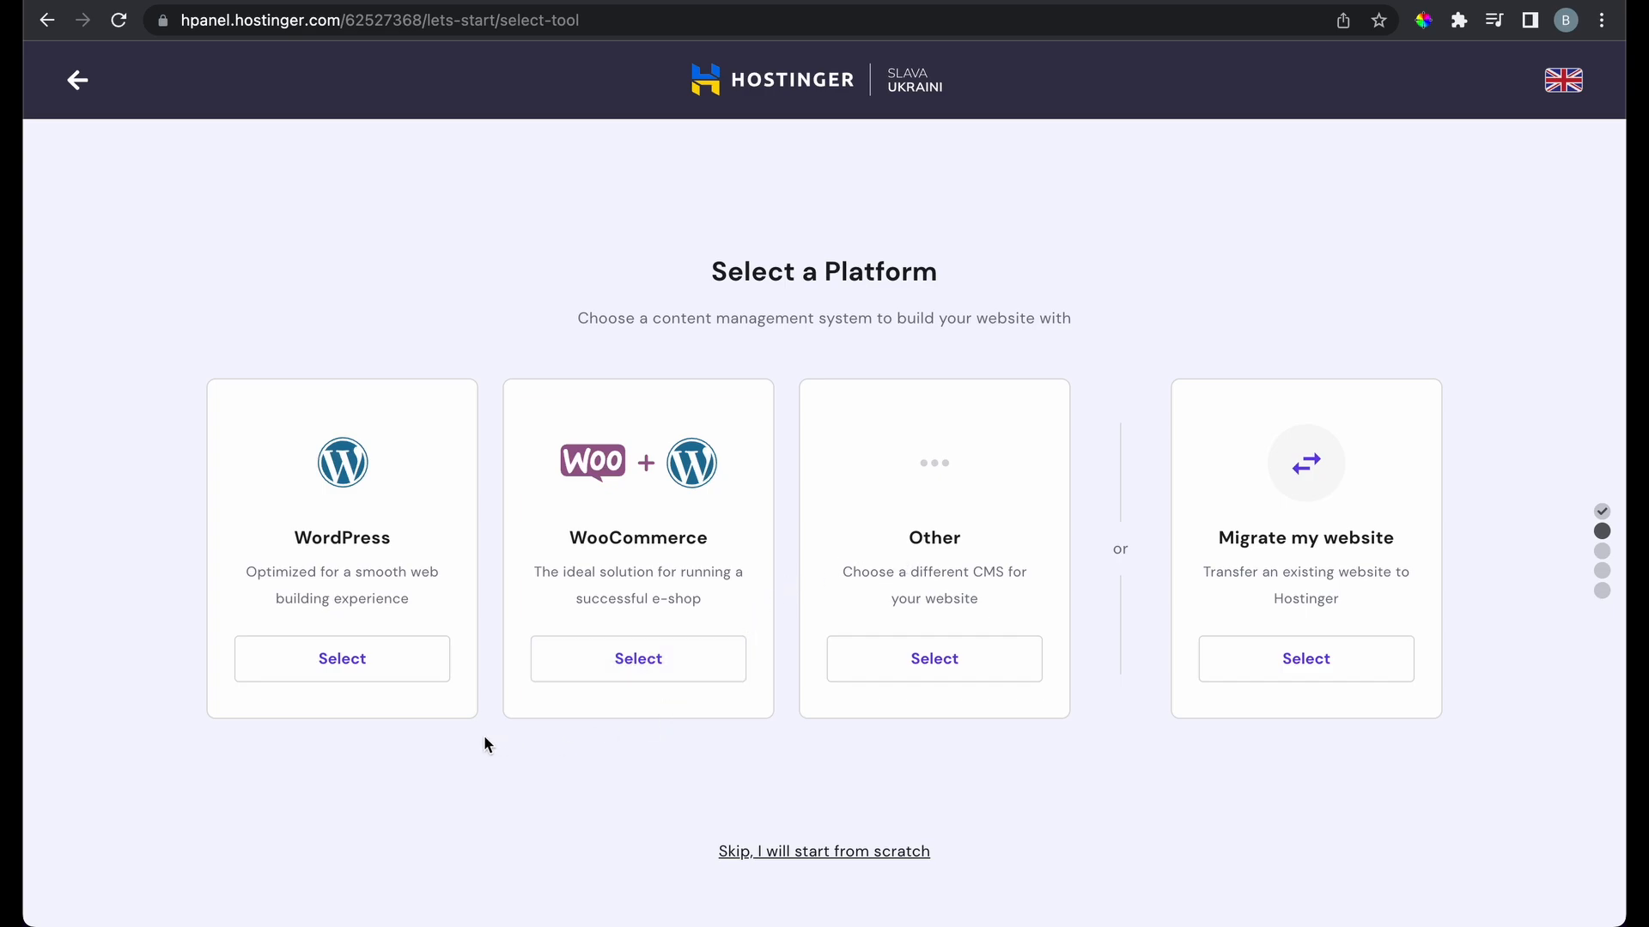
Select WordPress as the platform and look over its administrator account form
{"action": "left_click", "coordinate": [402, 670]}
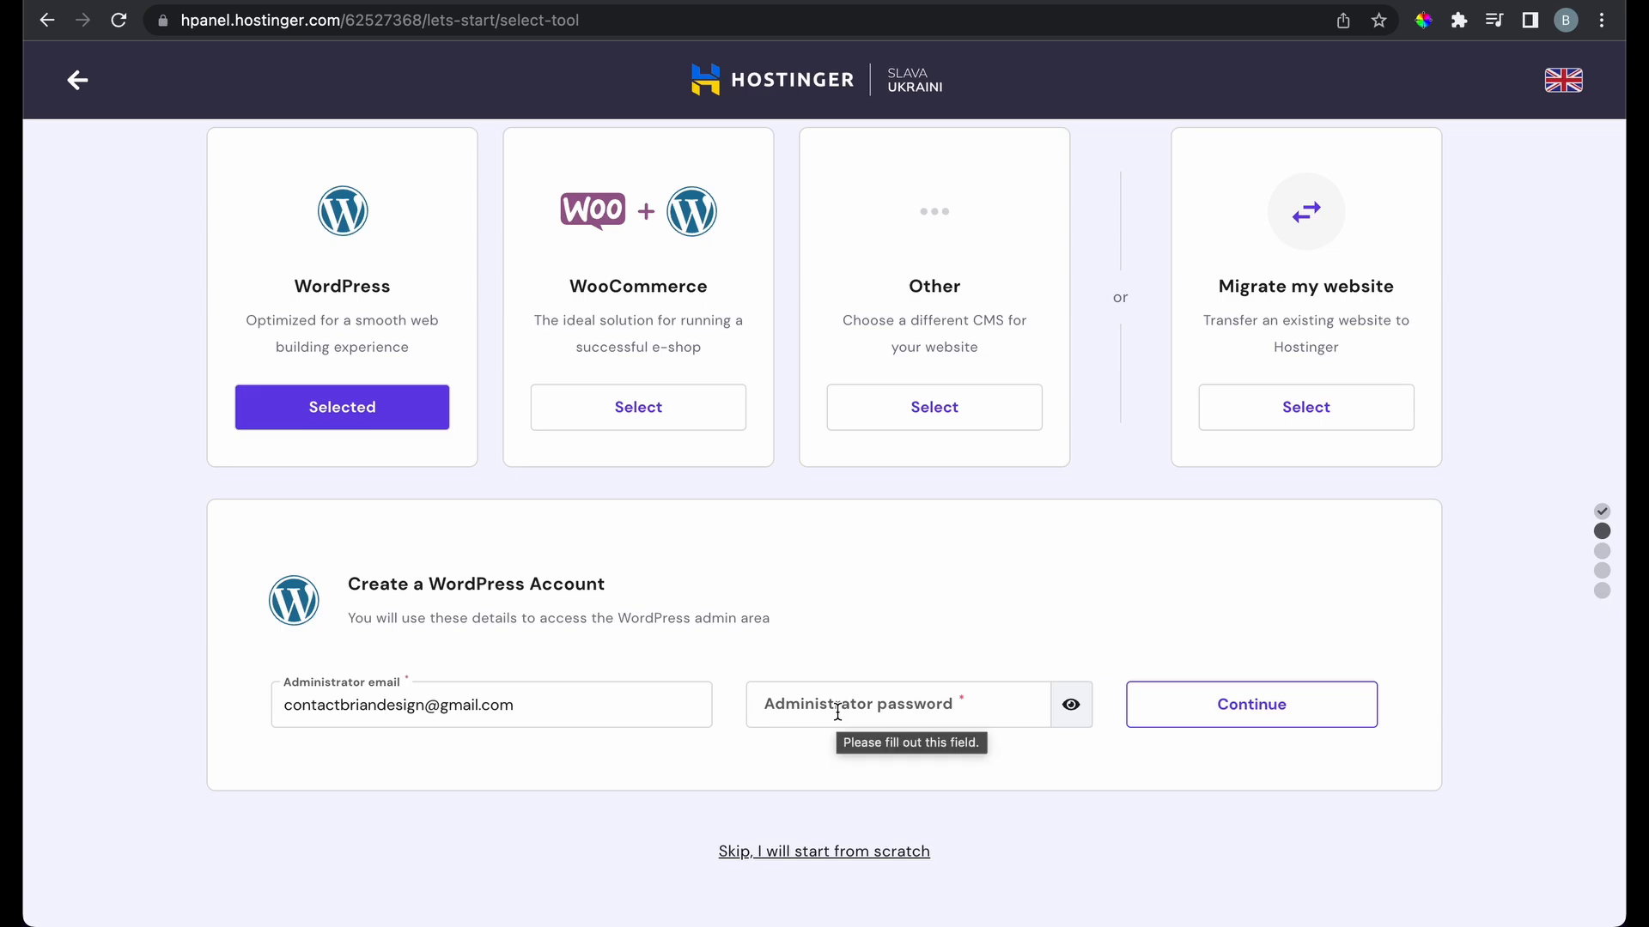
{"action": "scroll", "coordinate": [642, 514], "scroll_direction": "up", "scroll_amount": 1}
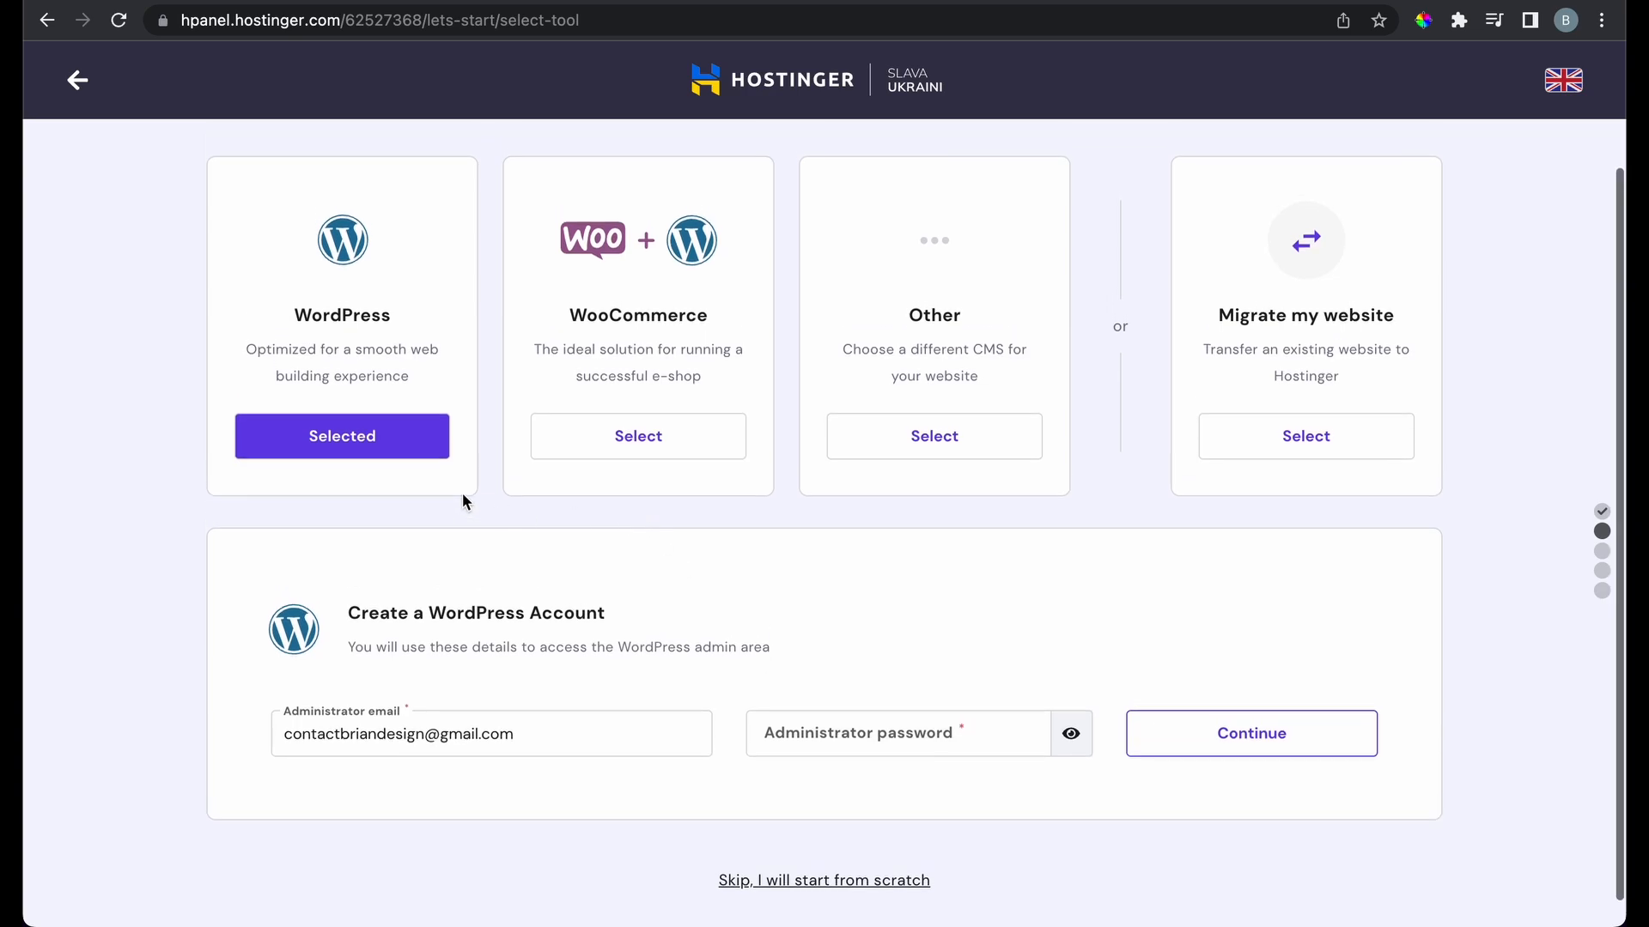
{"action": "scroll", "coordinate": [496, 499], "scroll_direction": "up", "scroll_amount": 1}
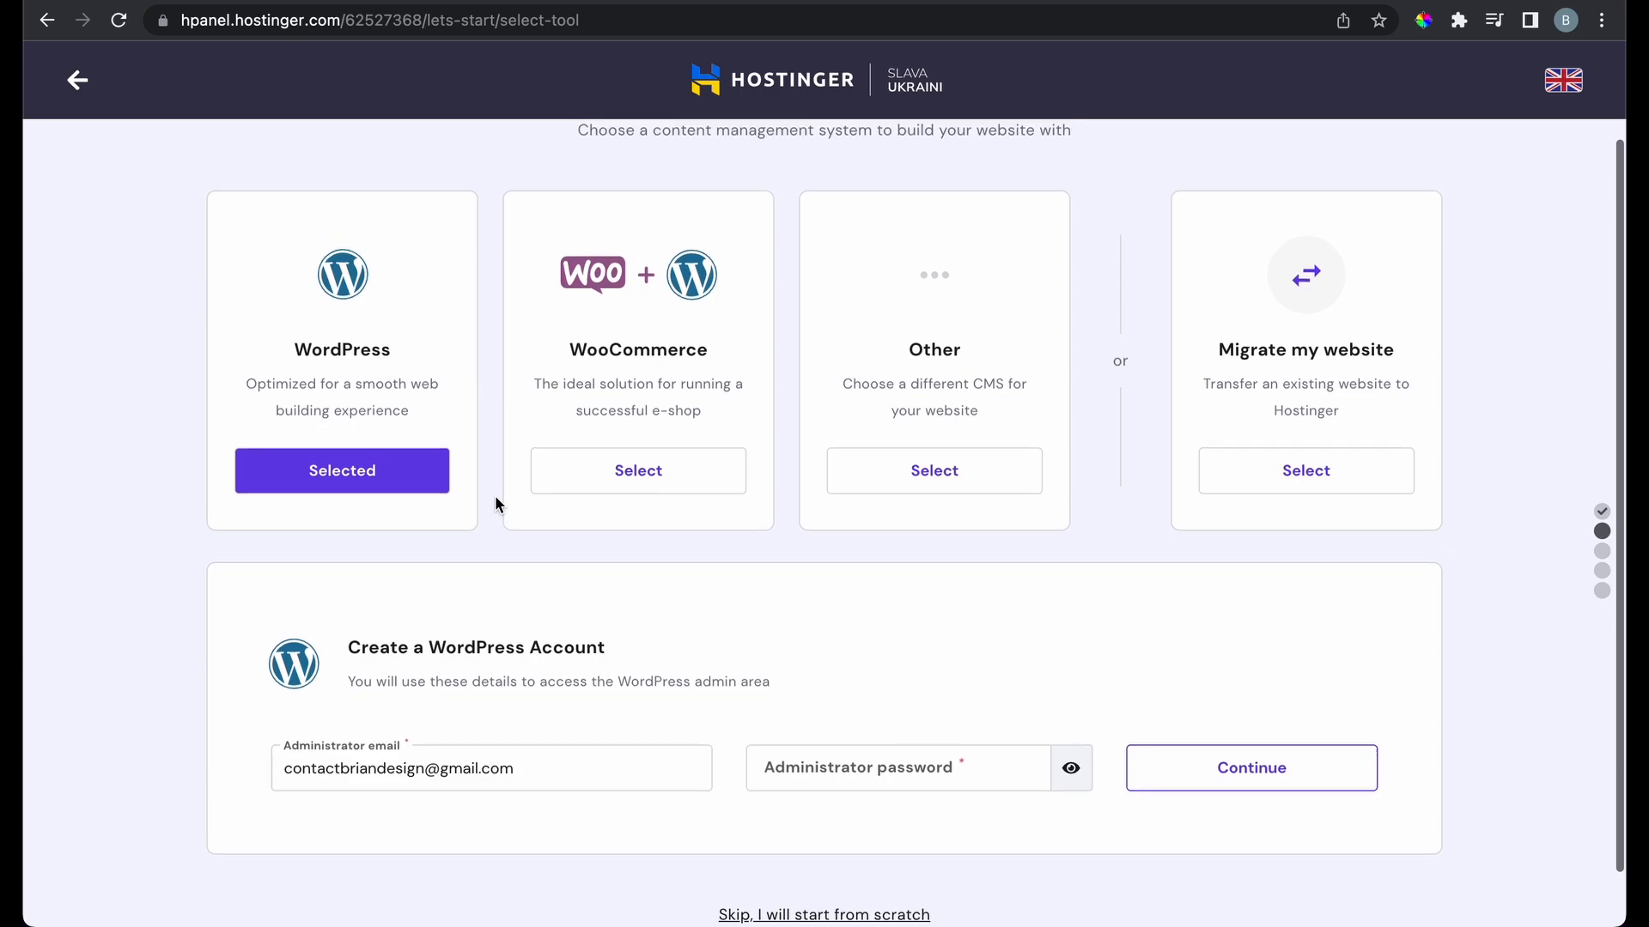
{"action": "scroll", "coordinate": [496, 499], "scroll_direction": "down", "scroll_amount": 1}
{"action": "scroll", "coordinate": [496, 497], "scroll_direction": "down", "scroll_amount": 1}
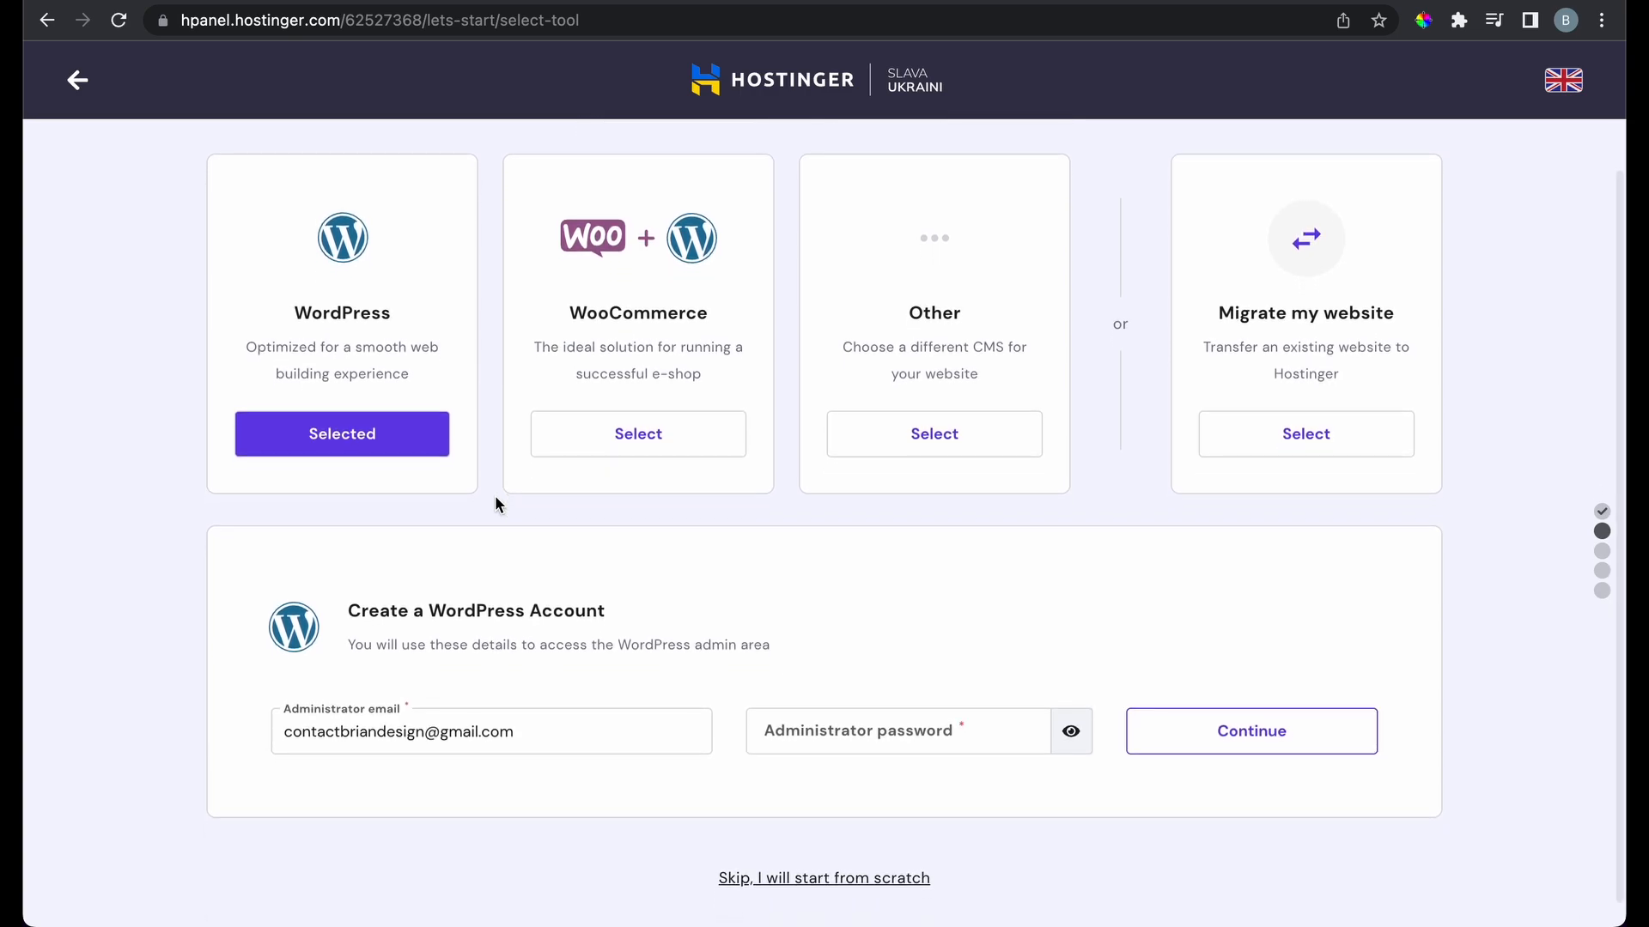
{"action": "scroll", "coordinate": [495, 497], "scroll_direction": "down", "scroll_amount": 1}
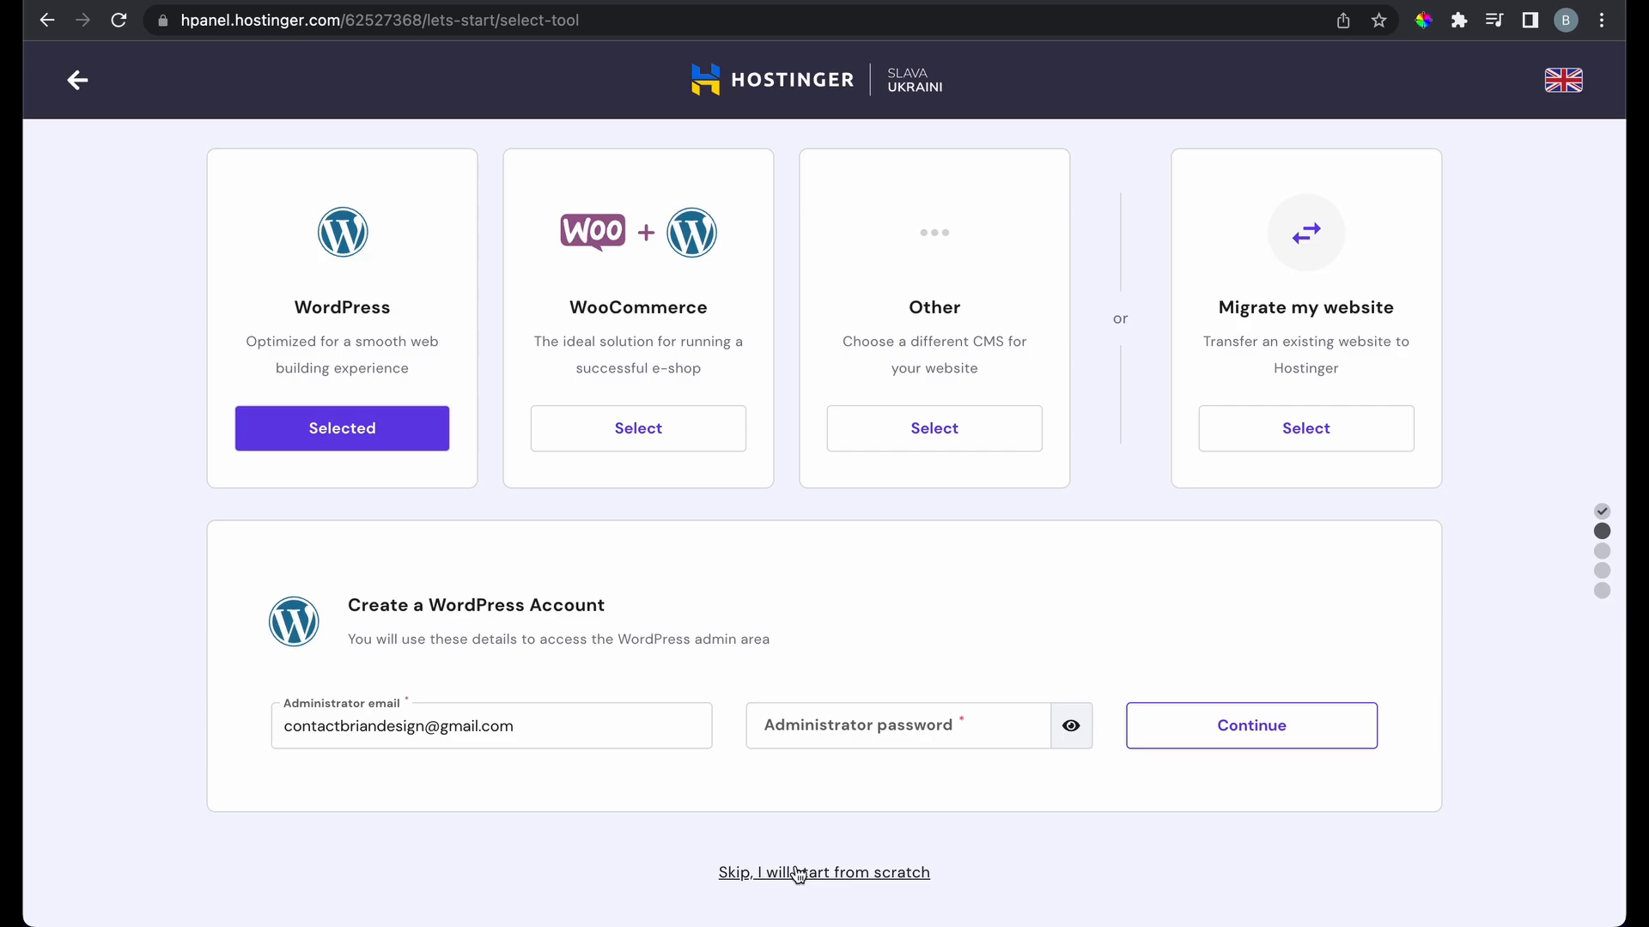
Skip the platform choice to start from scratch and finish the setup with createwebsitetuts.com as the domain
{"action": "left_click", "coordinate": [856, 873]}
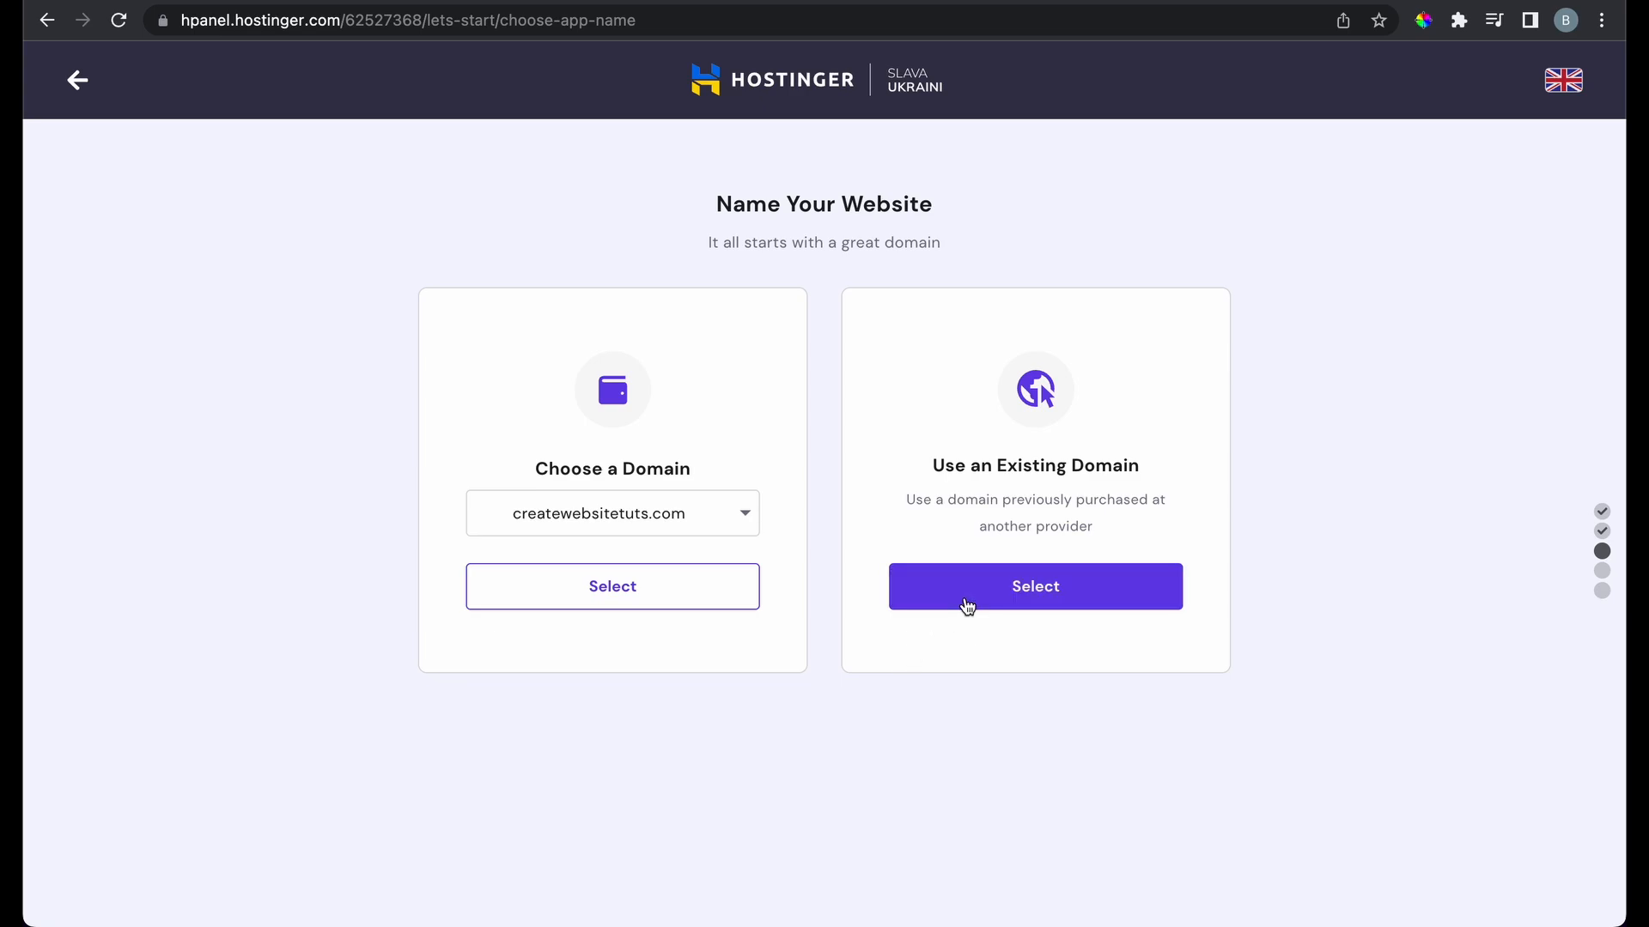
{"action": "left_click", "coordinate": [671, 595]}
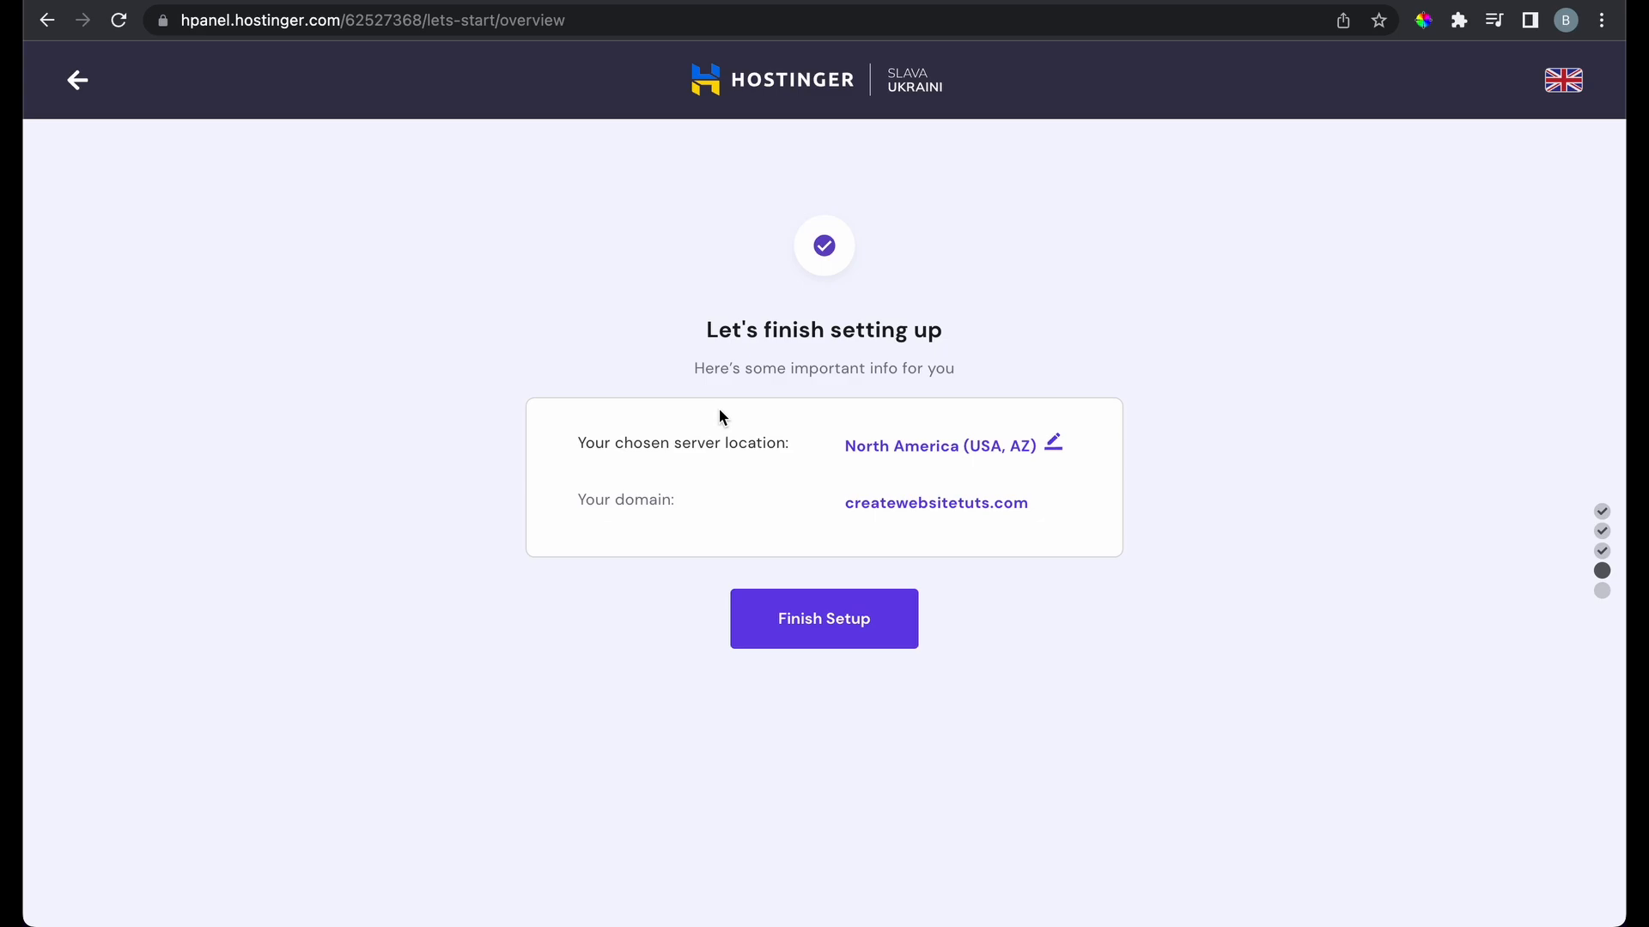
{"action": "left_click", "coordinate": [812, 617]}
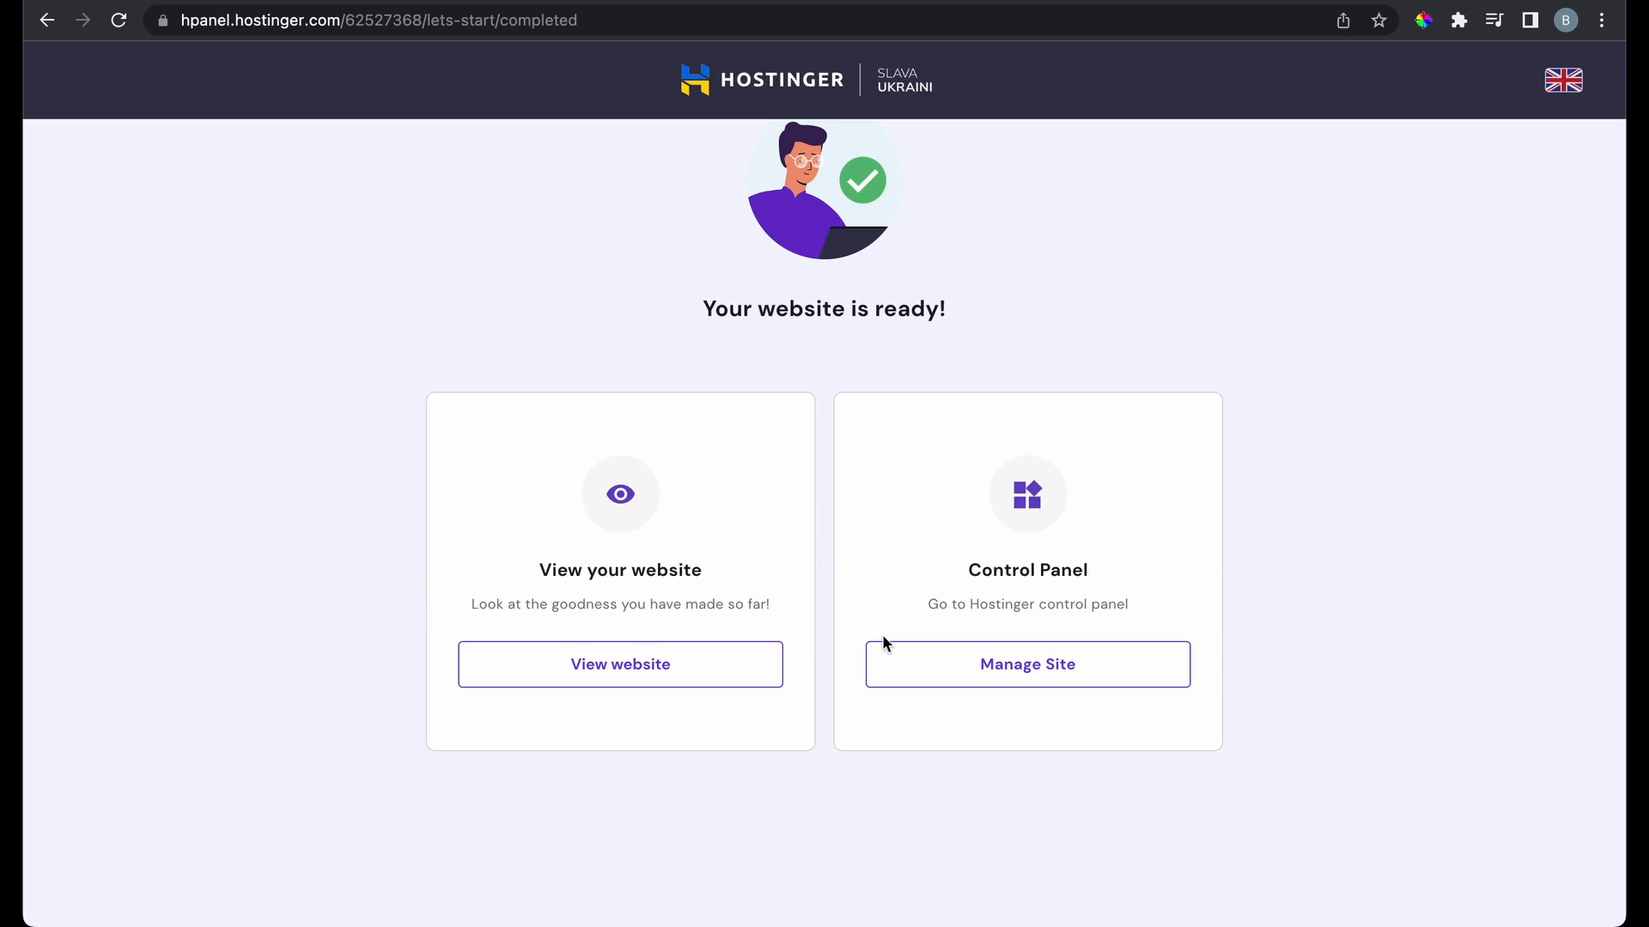
Check the new website's preview page and open the site's hosting management page
{"action": "right_click", "coordinate": [716, 662]}
{"action": "left_click", "coordinate": [651, 677]}
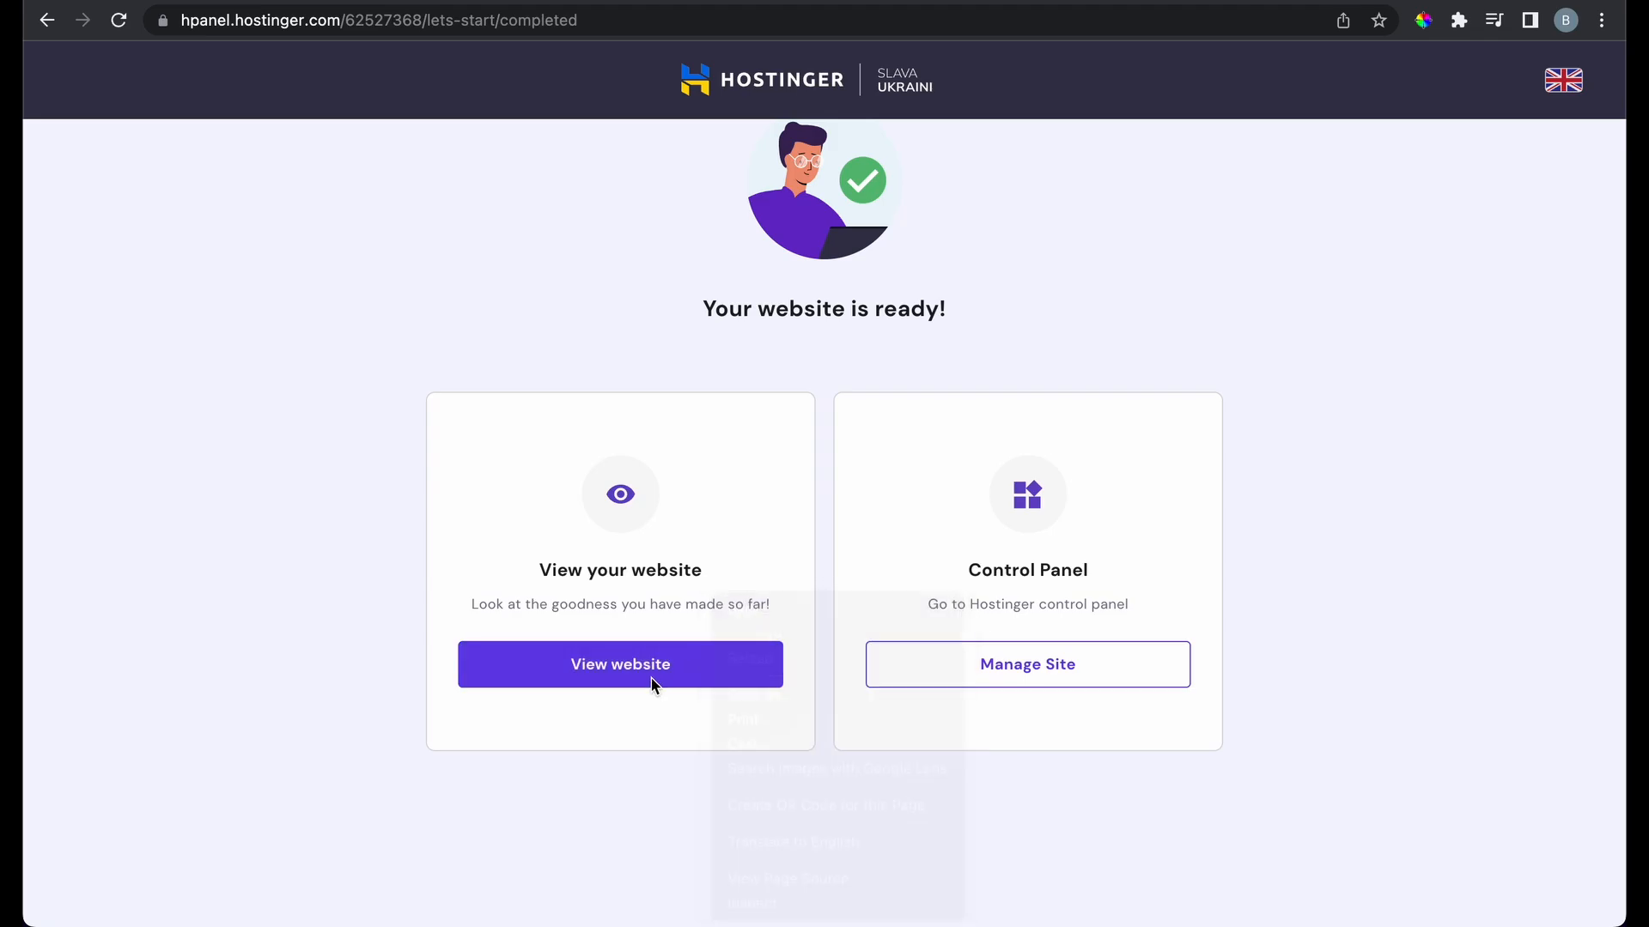
{"action": "left_click", "coordinate": [657, 669]}
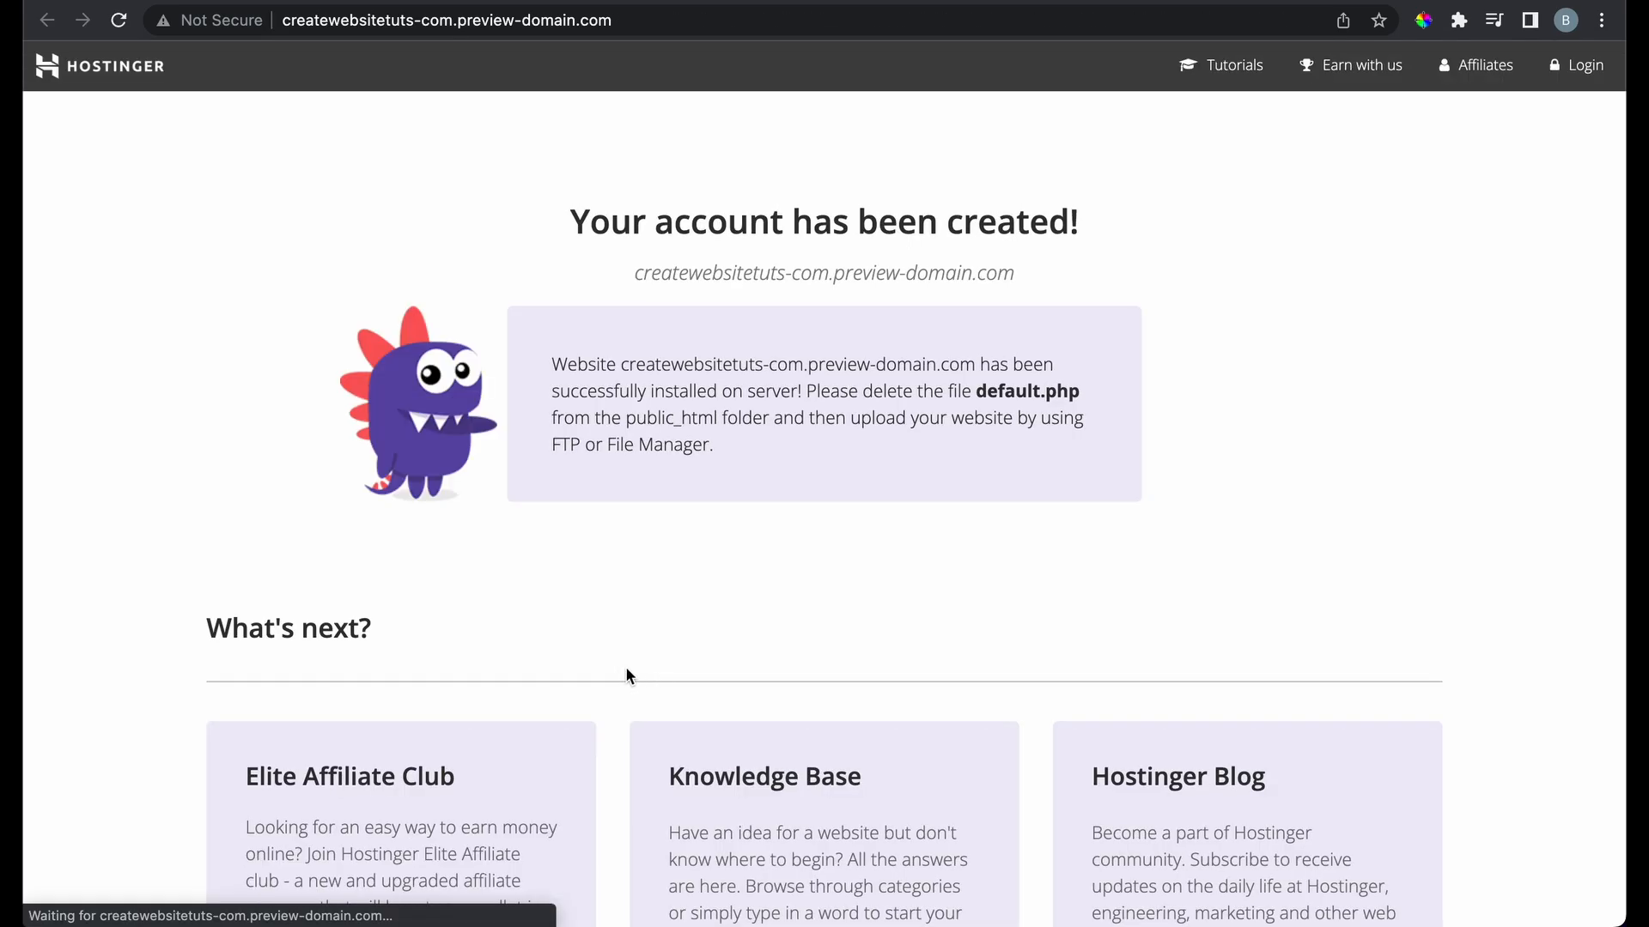
{"action": "scroll", "coordinate": [186, 668], "scroll_direction": "down", "scroll_amount": 4}
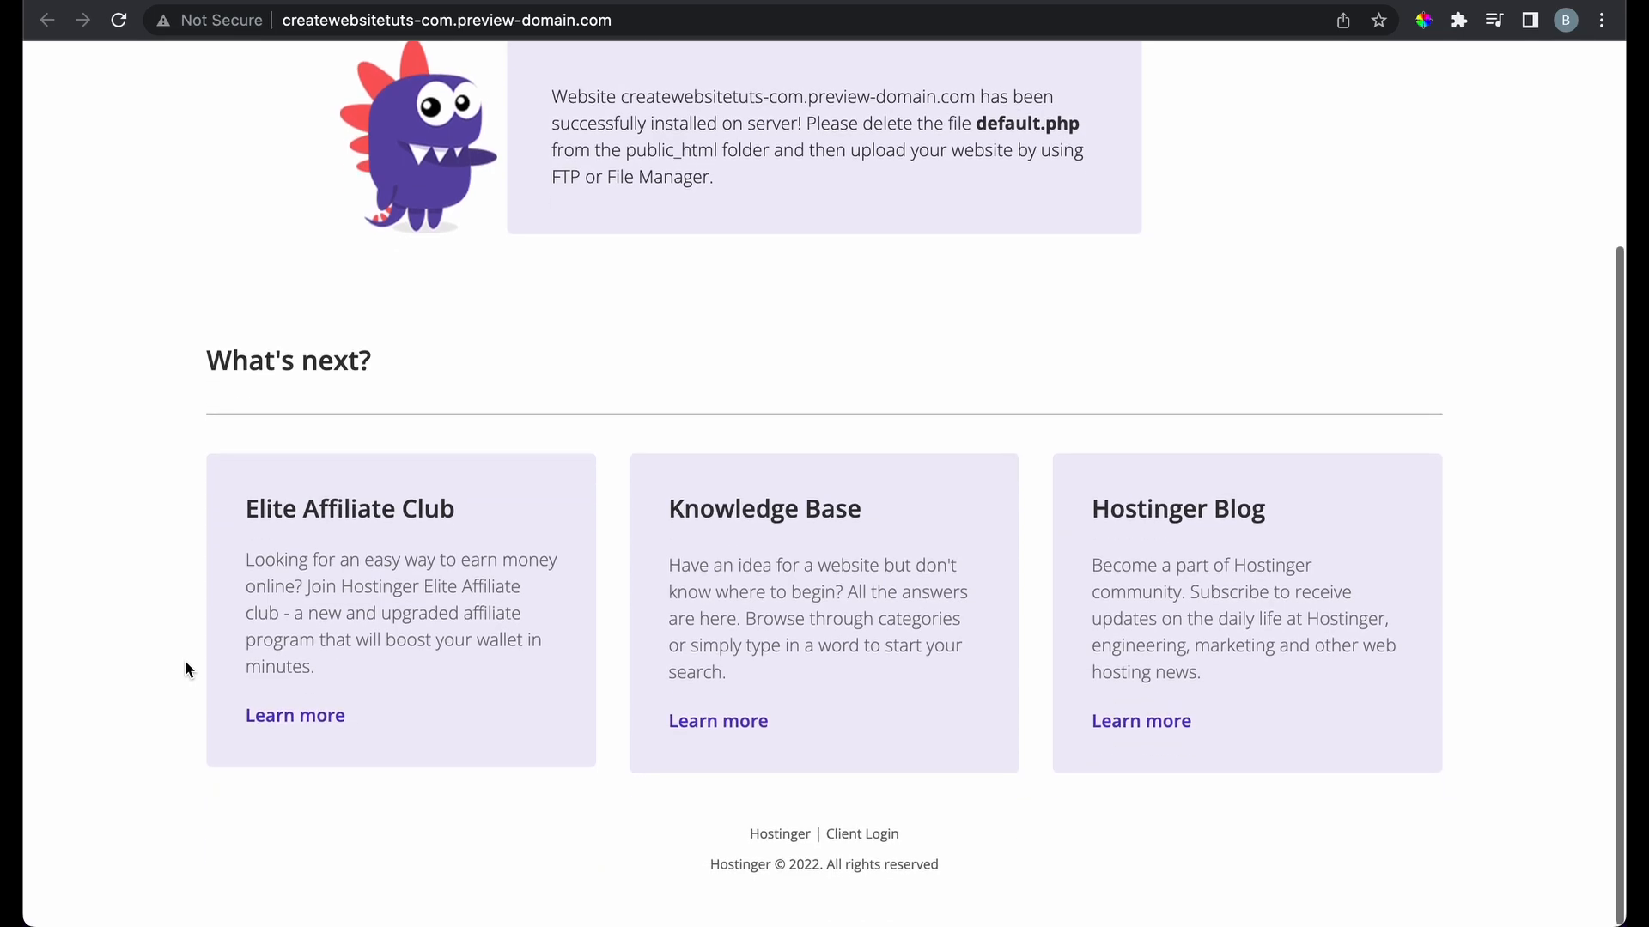
{"action": "scroll", "coordinate": [185, 668], "scroll_direction": "up", "scroll_amount": 4}
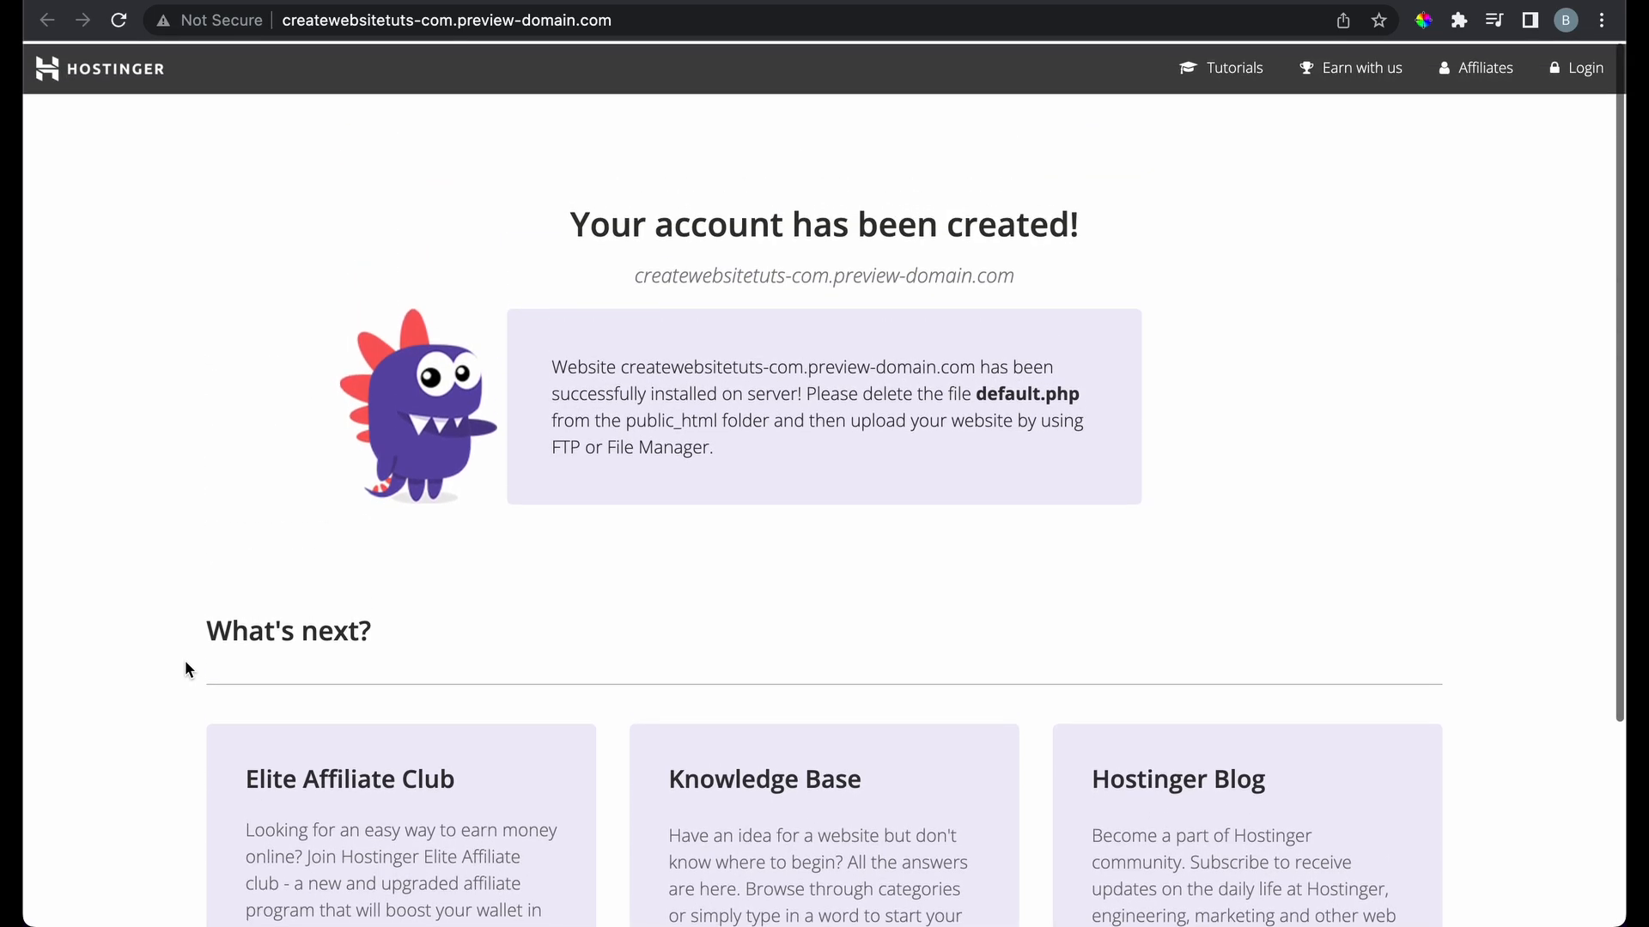
{"action": "left_click", "coordinate": [572, 2]}
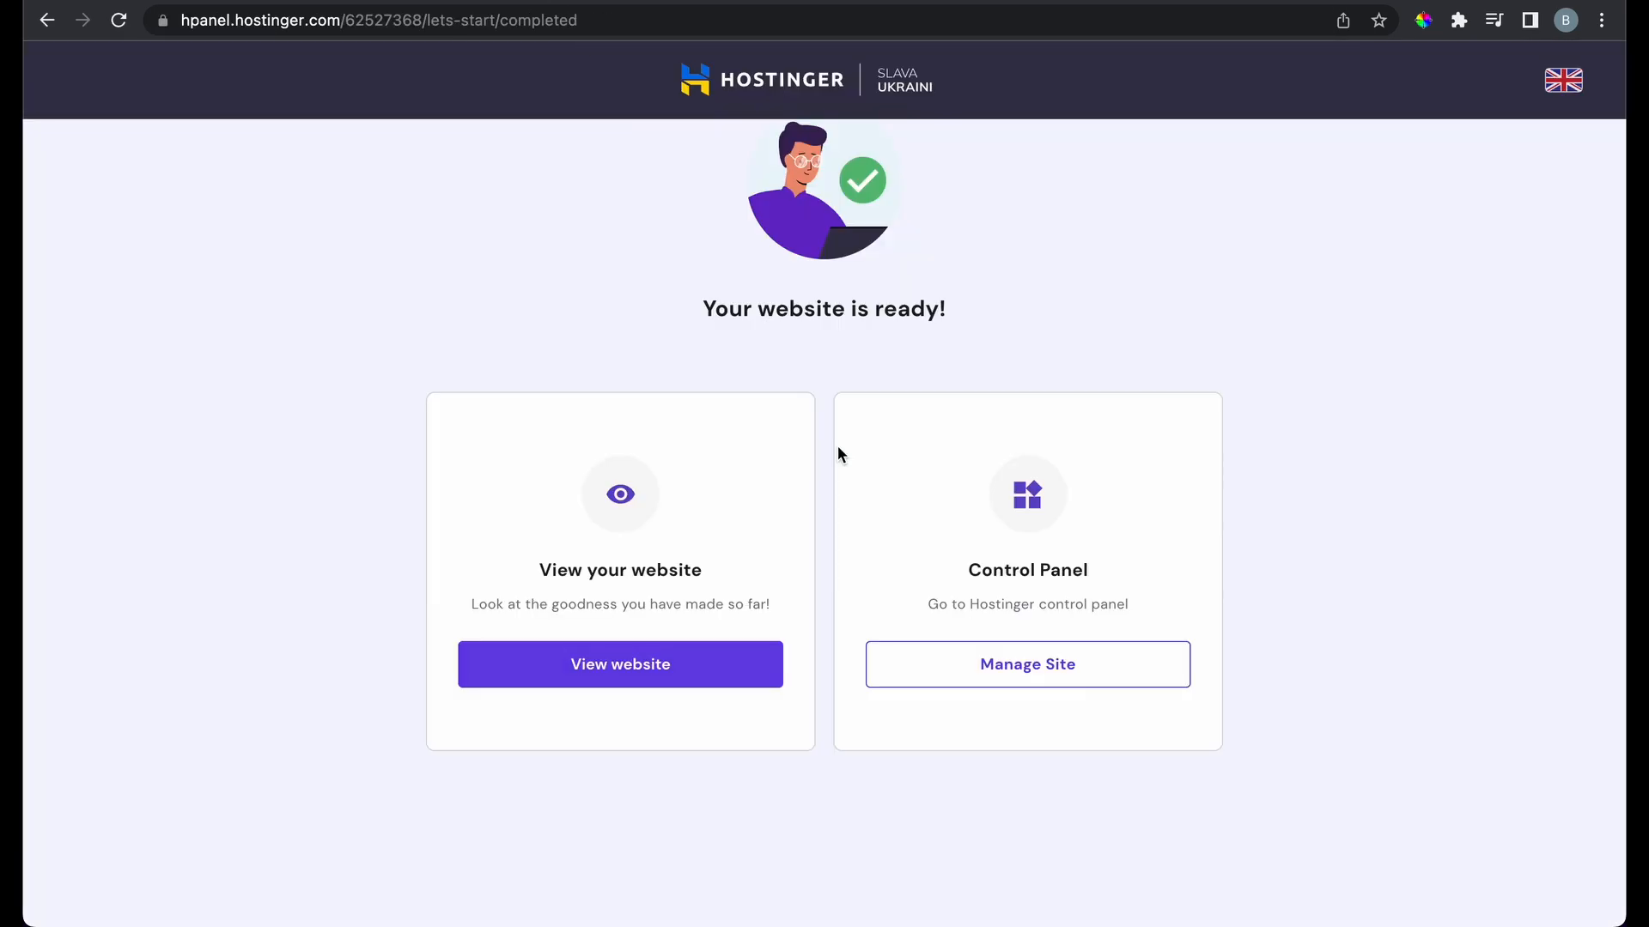
{"action": "left_click", "coordinate": [944, 669]}
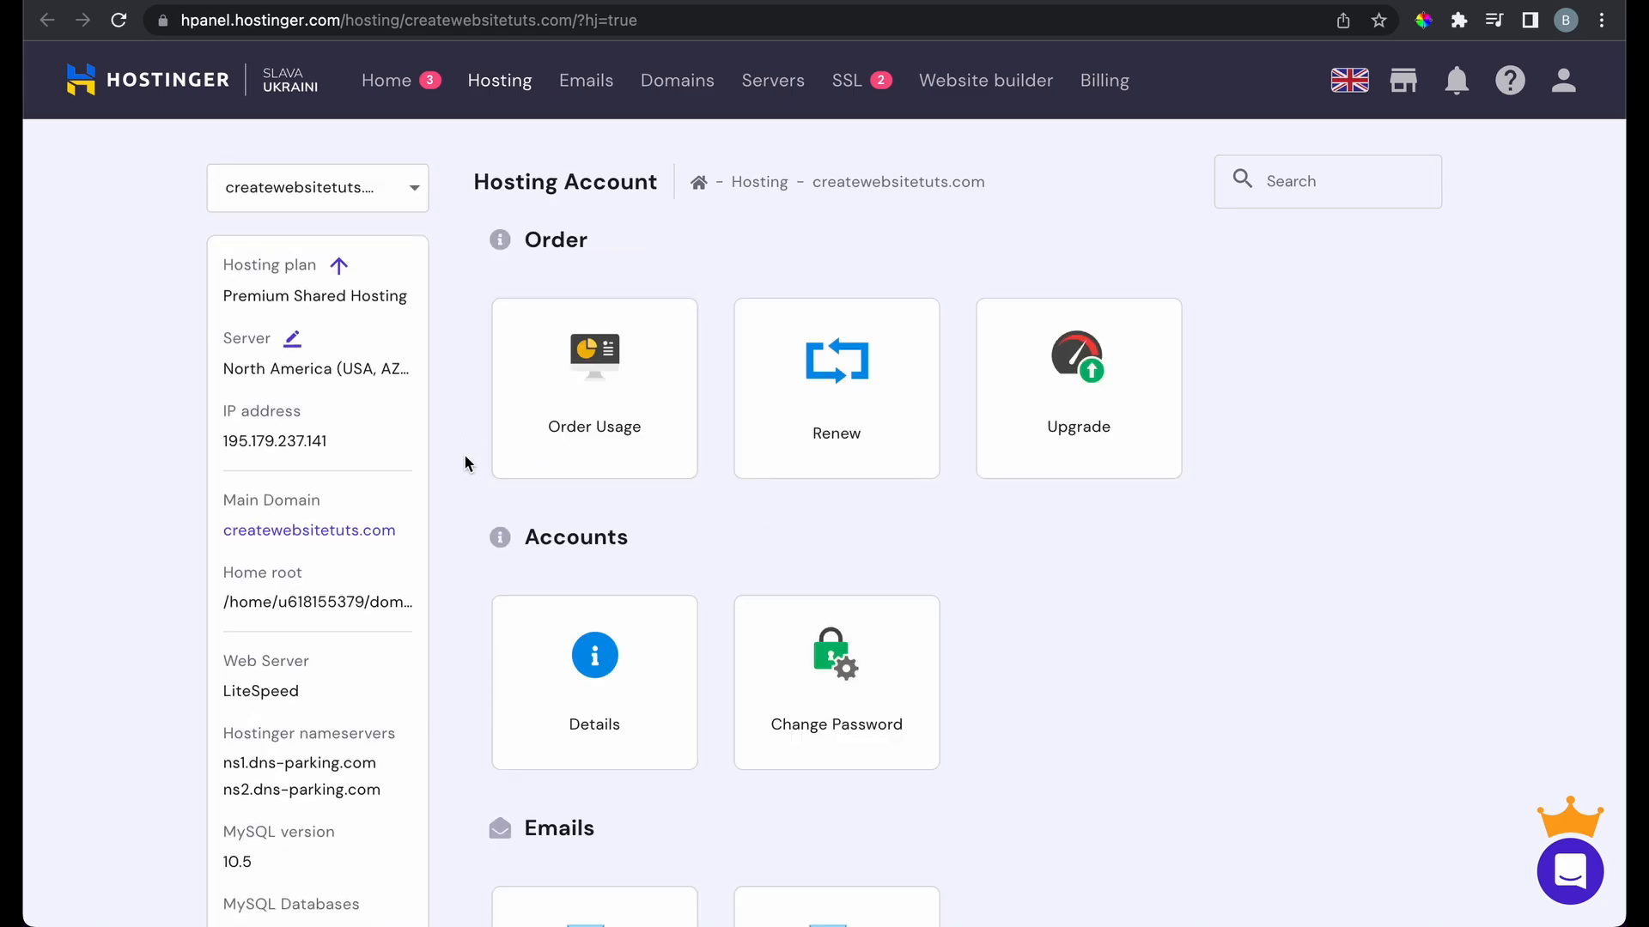
Look through the tools on the hosting account page, from the Order section down to Other
{"action": "scroll", "coordinate": [464, 464], "scroll_direction": "down", "scroll_amount": 3}
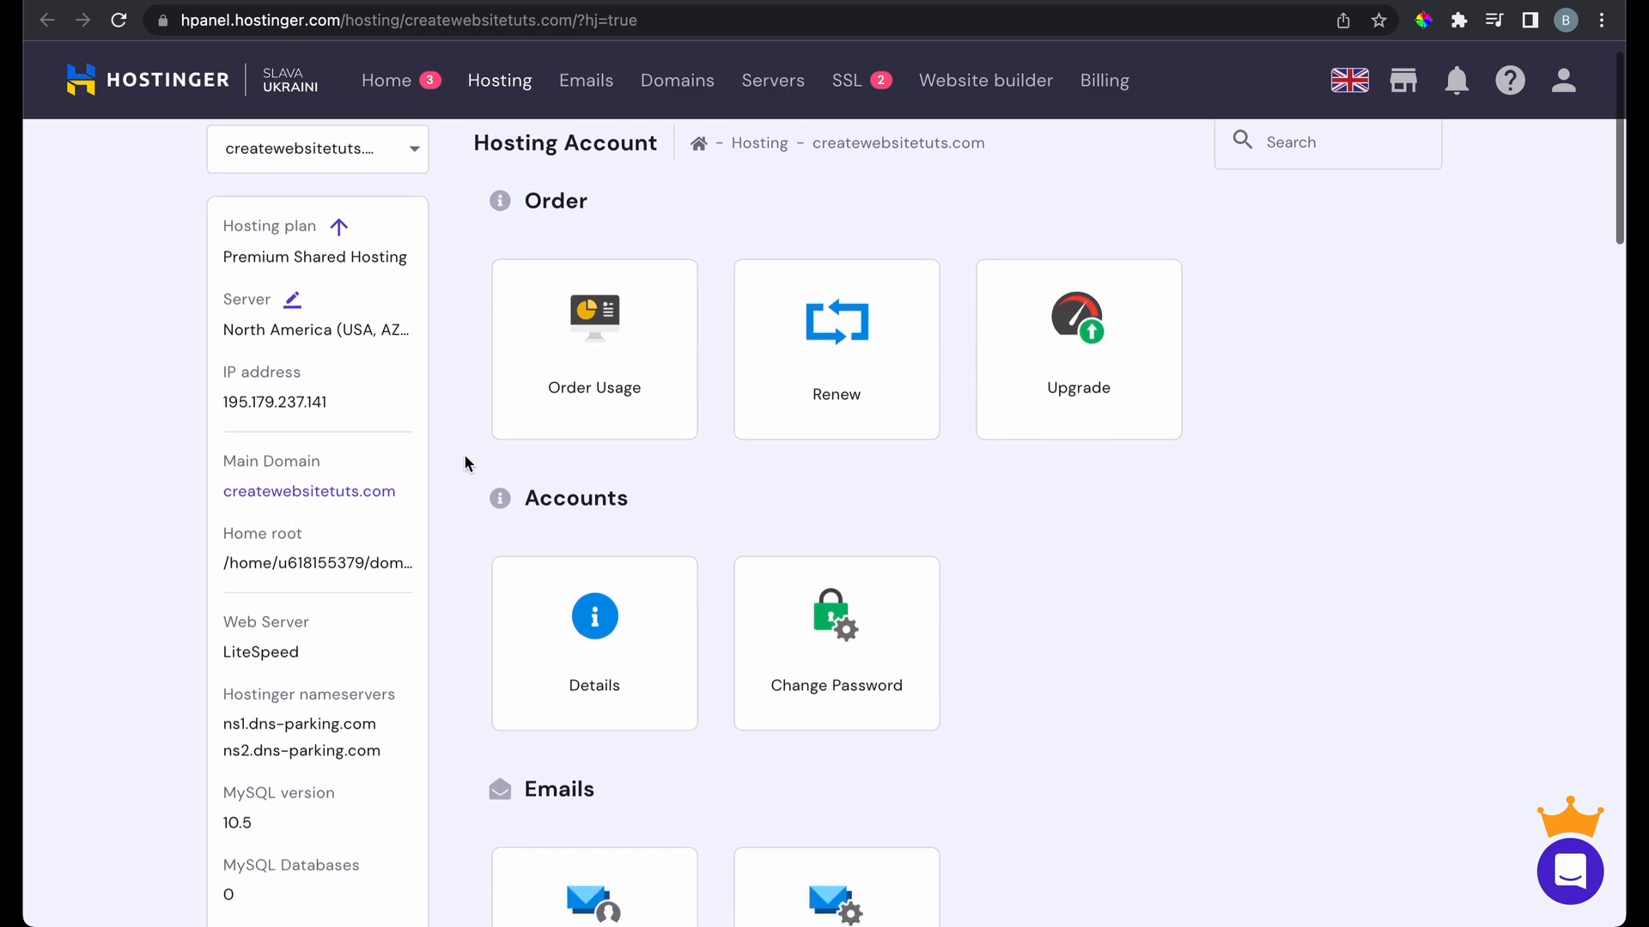
{"action": "scroll", "coordinate": [465, 459], "scroll_direction": "down", "scroll_amount": 3}
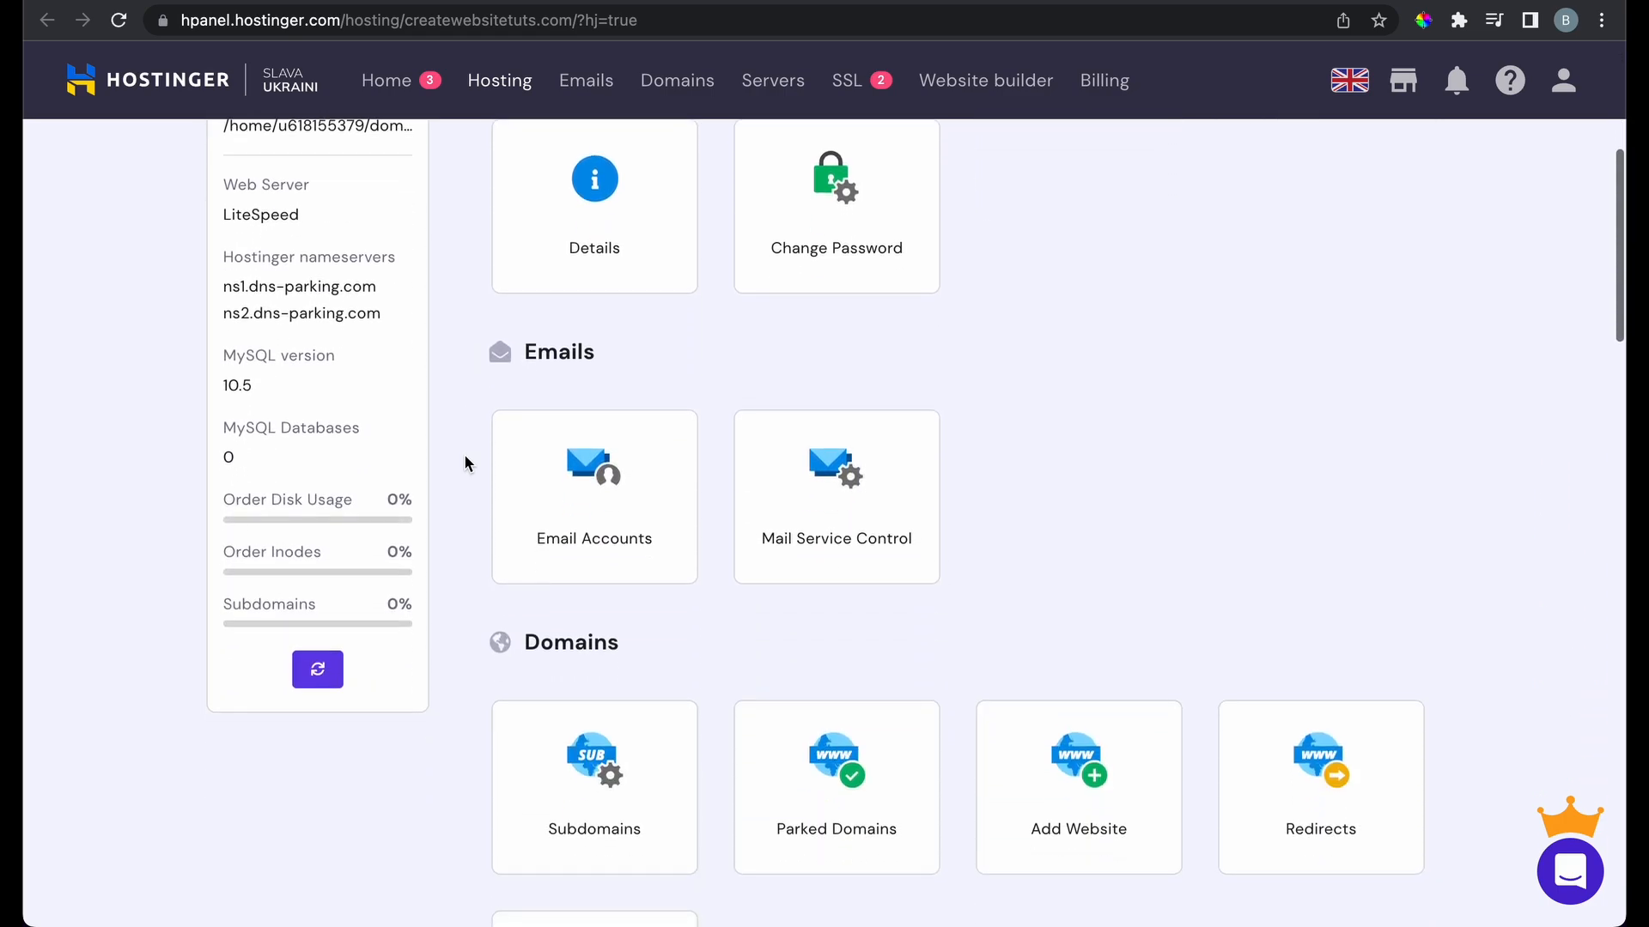
{"action": "scroll", "coordinate": [465, 460], "scroll_direction": "down", "scroll_amount": 3}
{"action": "scroll", "coordinate": [464, 454], "scroll_direction": "down", "scroll_amount": 3}
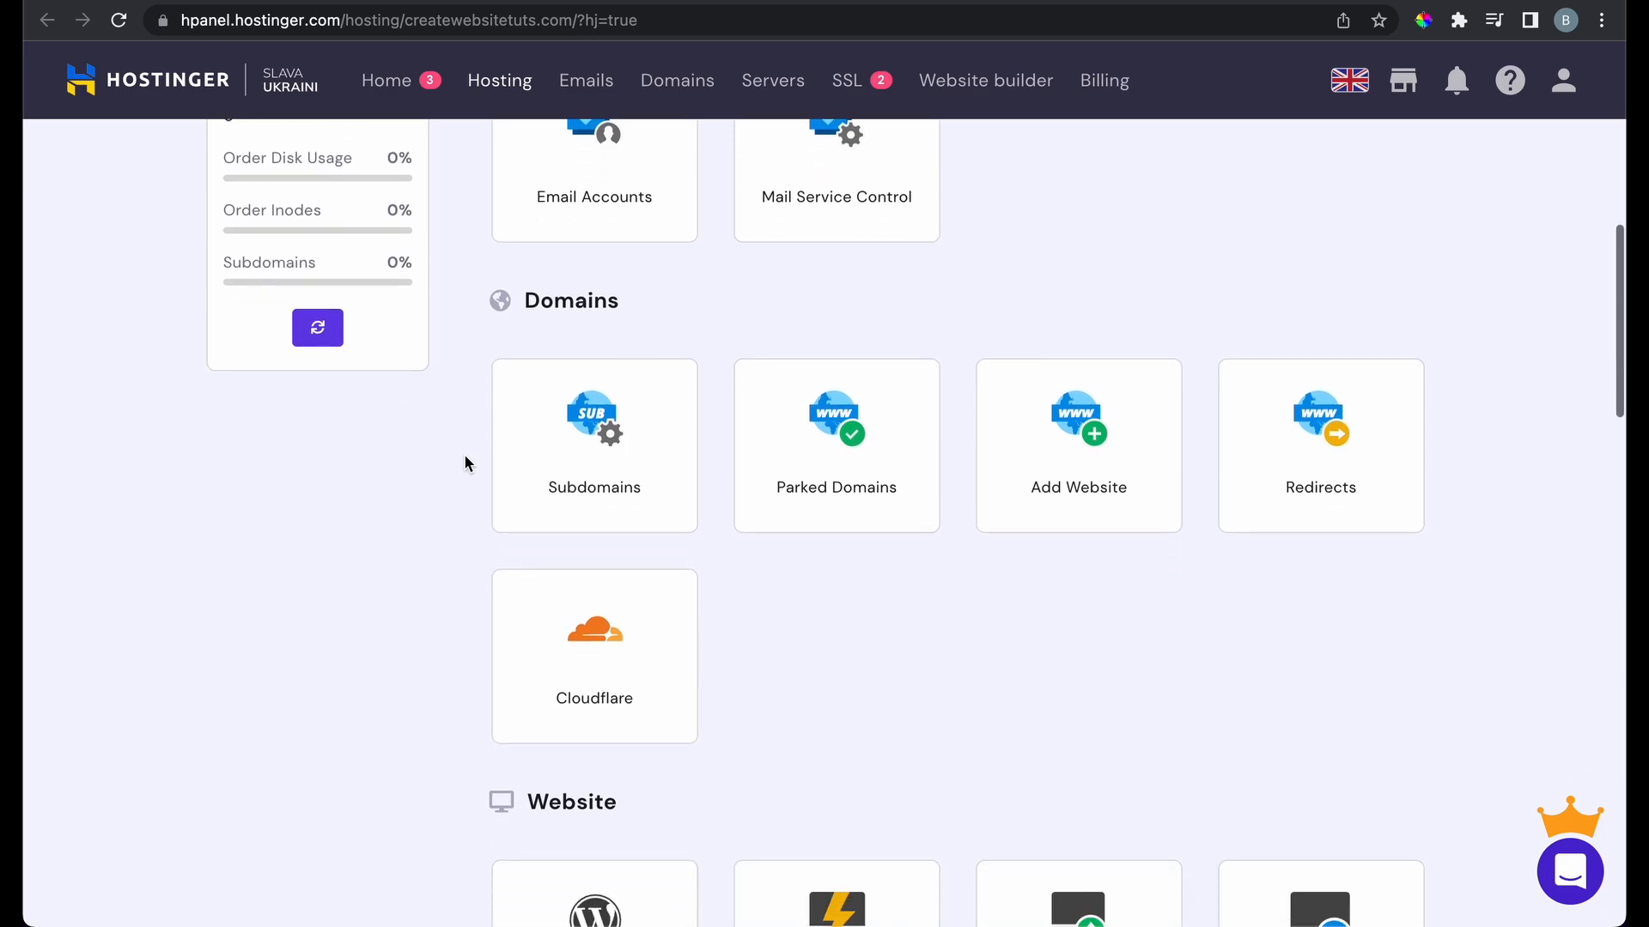
{"action": "scroll", "coordinate": [464, 464], "scroll_direction": "down", "scroll_amount": 8}
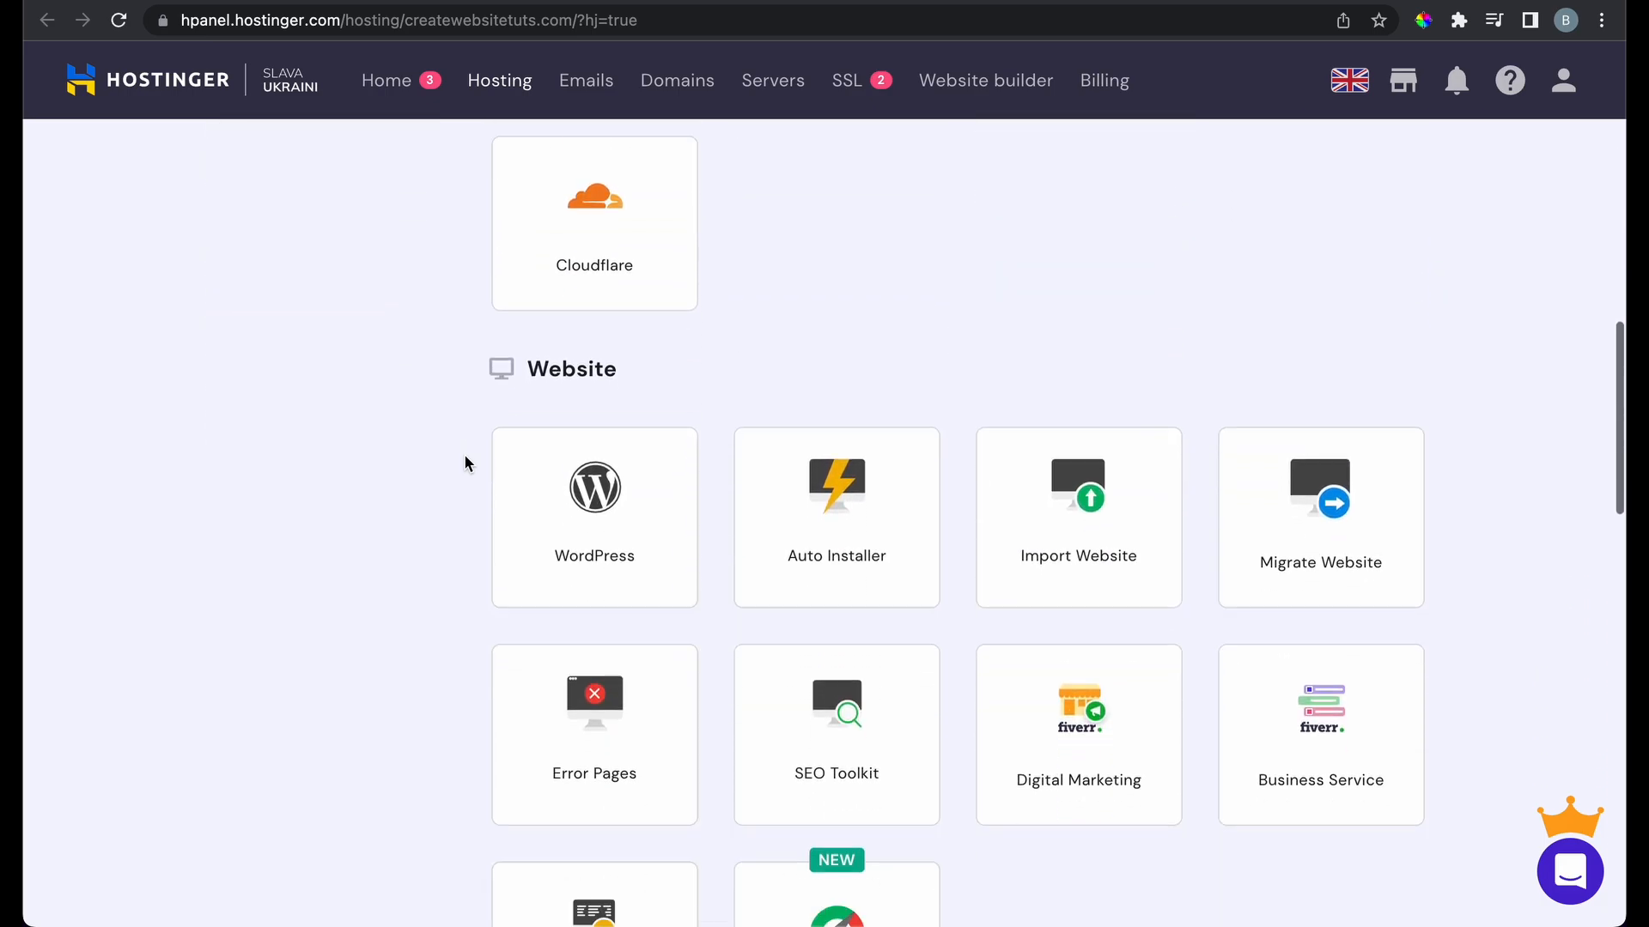
{"action": "scroll", "coordinate": [447, 635], "scroll_direction": "down", "scroll_amount": 10}
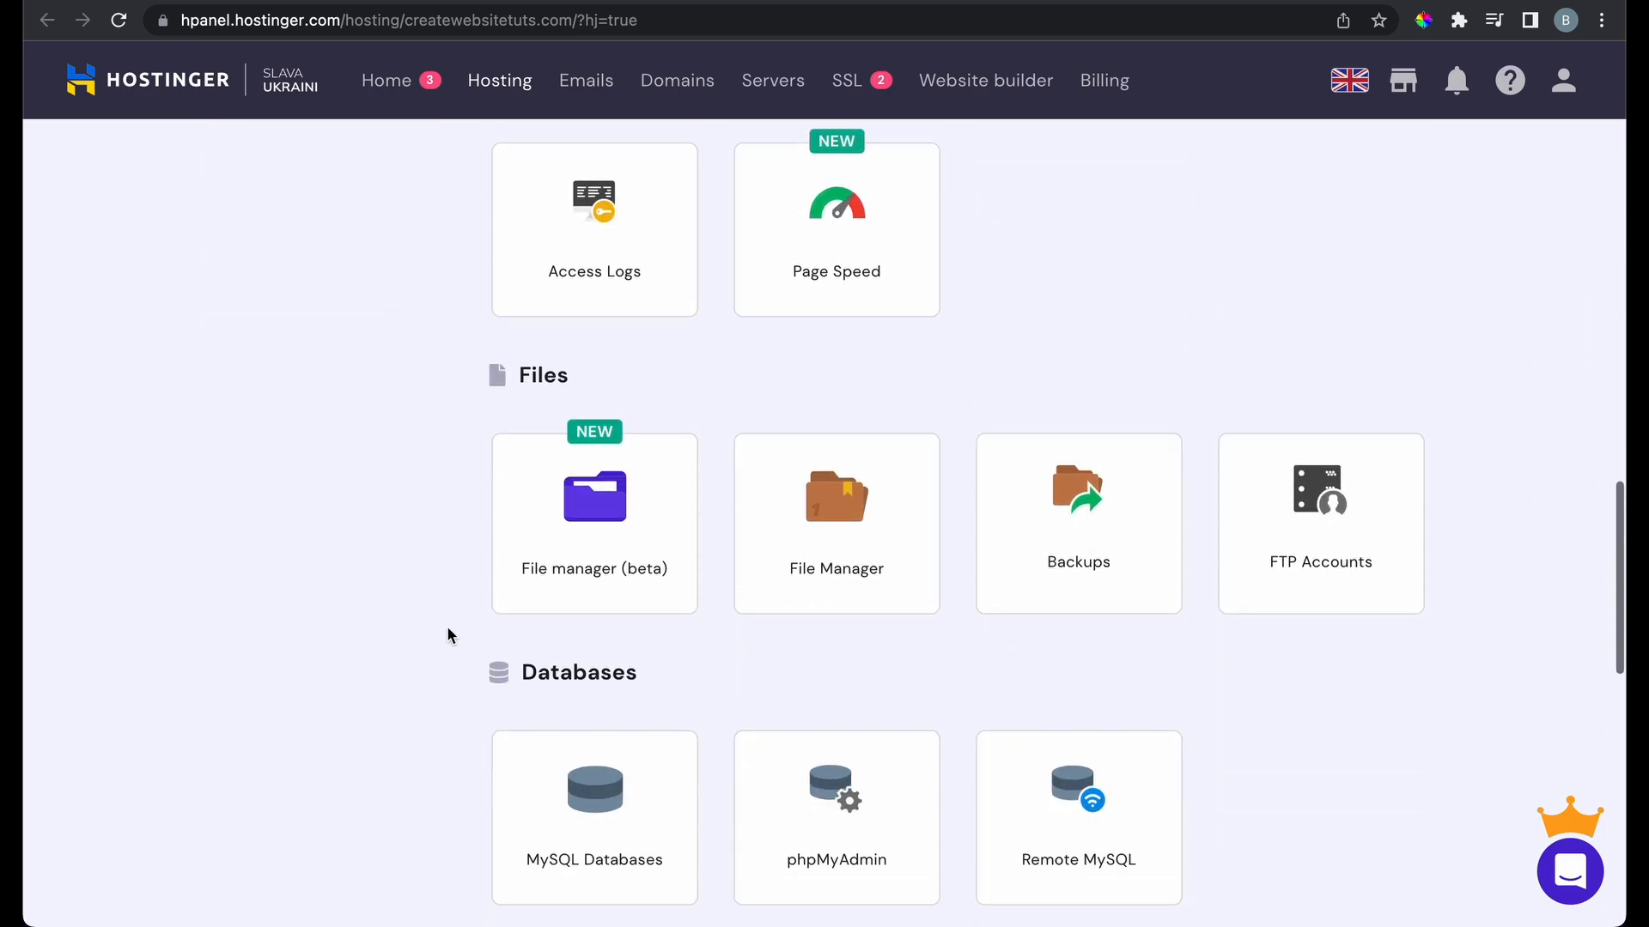
{"action": "scroll", "coordinate": [447, 634], "scroll_direction": "down", "scroll_amount": 8}
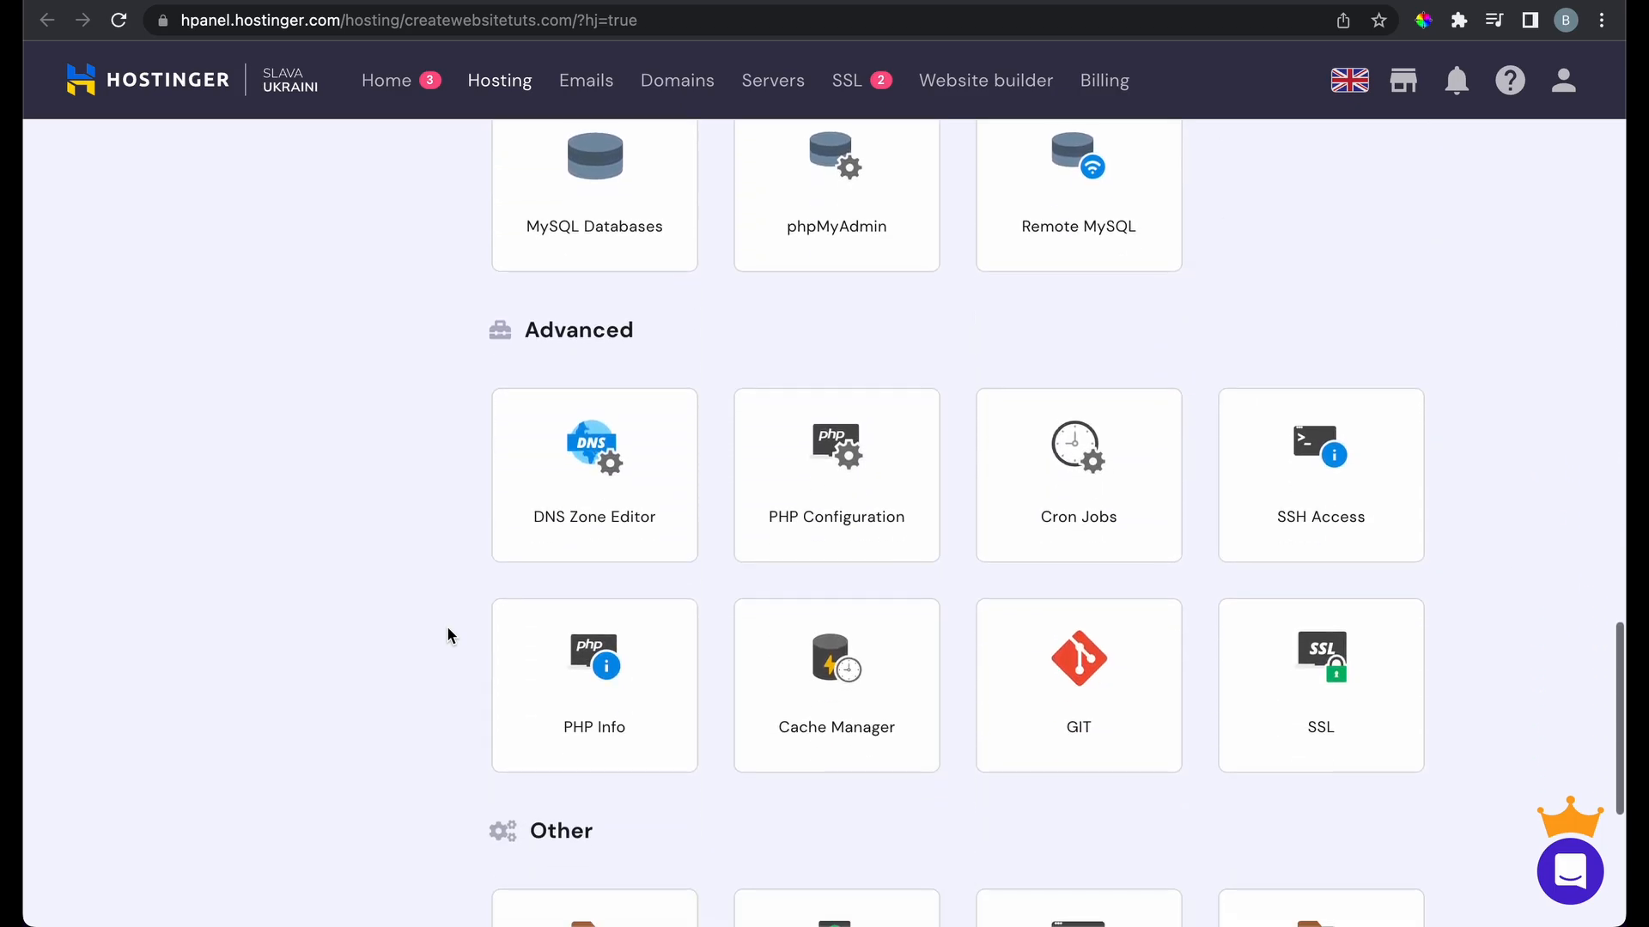
{"action": "scroll", "coordinate": [447, 635], "scroll_direction": "down", "scroll_amount": 2}
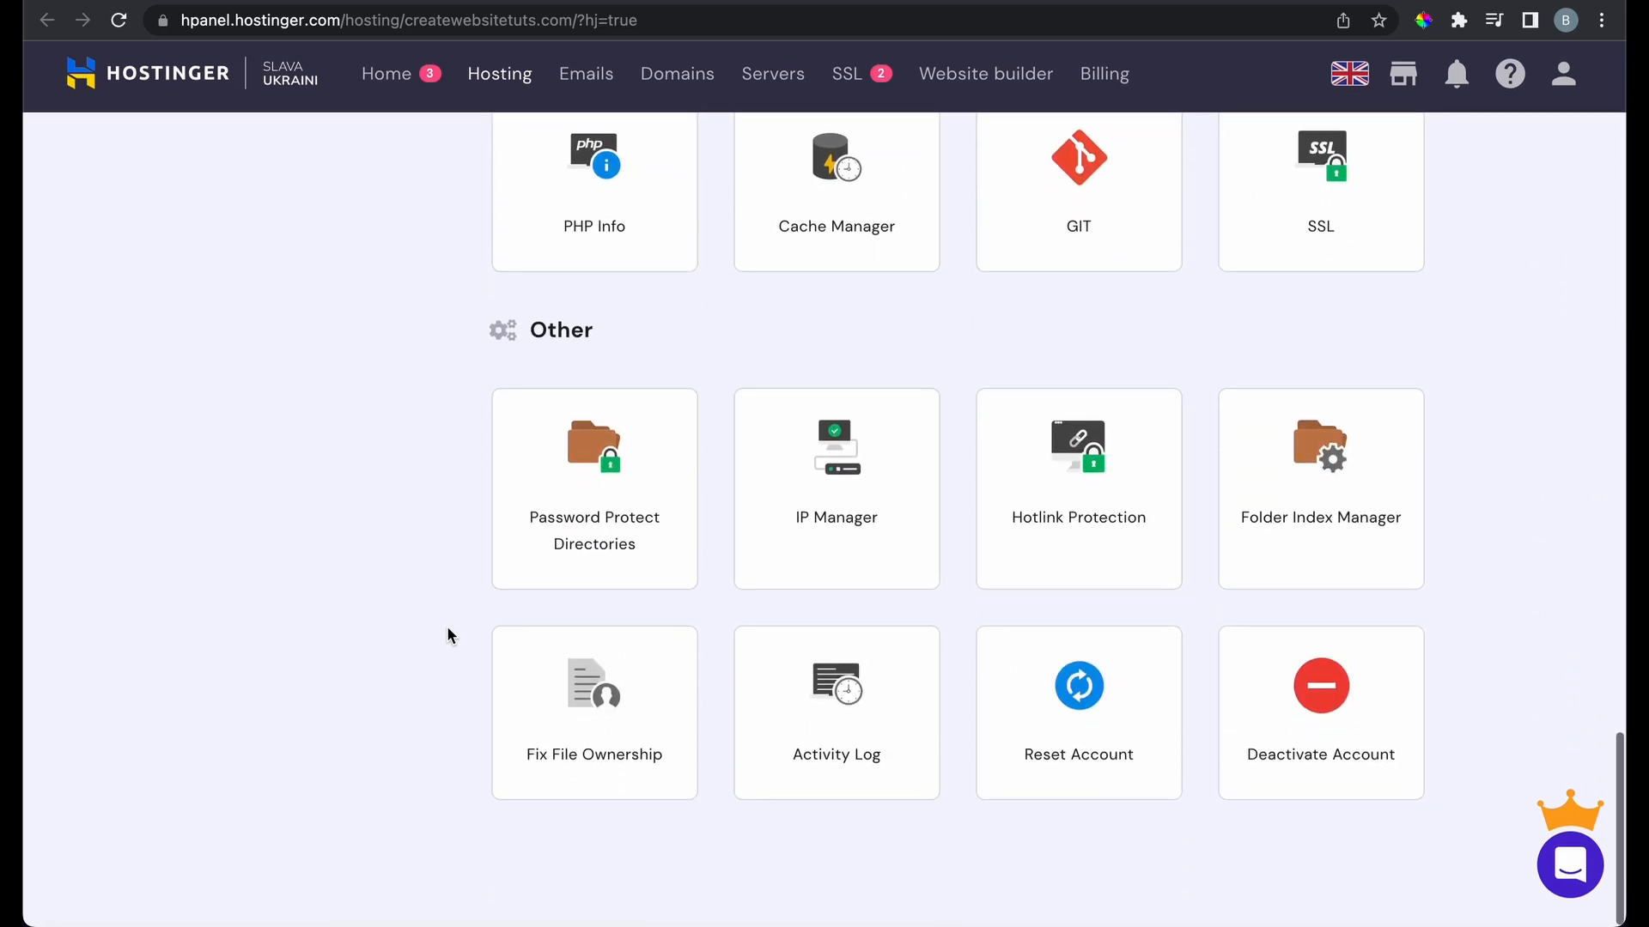
{"action": "scroll", "coordinate": [446, 635], "scroll_direction": "up", "scroll_amount": 18}
{"action": "scroll", "coordinate": [446, 636], "scroll_direction": "up", "scroll_amount": 18}
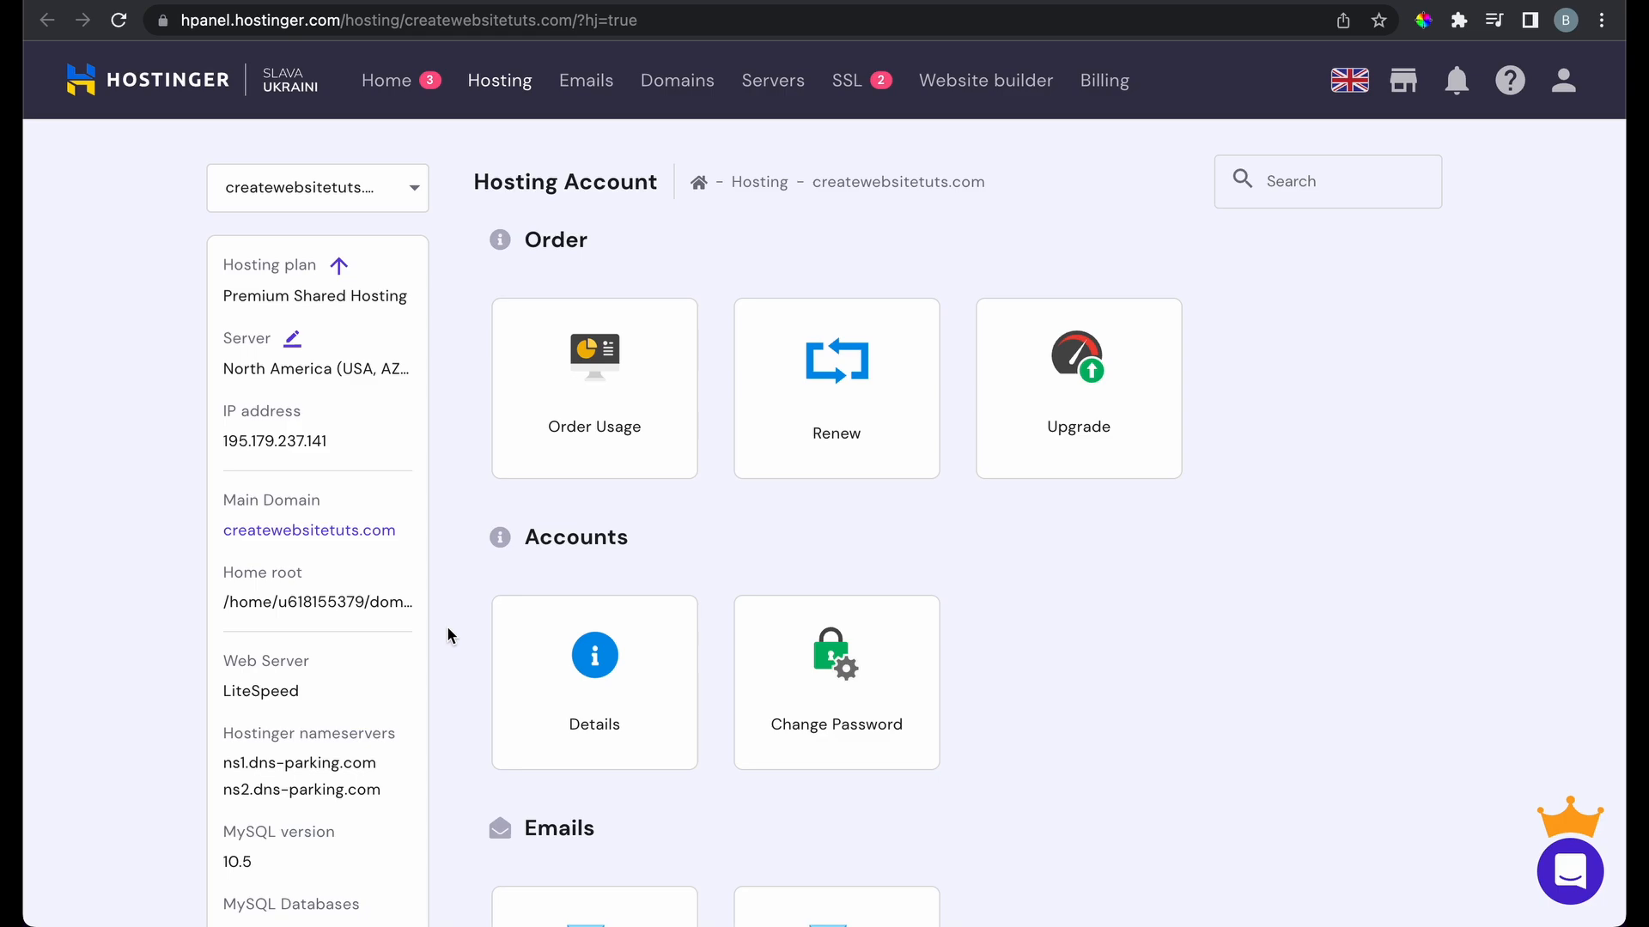
Open the WordPress tool for createwebsitetuts.com and start a new WordPress installation
{"action": "scroll", "coordinate": [447, 629], "scroll_direction": "down", "scroll_amount": 7}
{"action": "scroll", "coordinate": [446, 635], "scroll_direction": "down", "scroll_amount": 8}
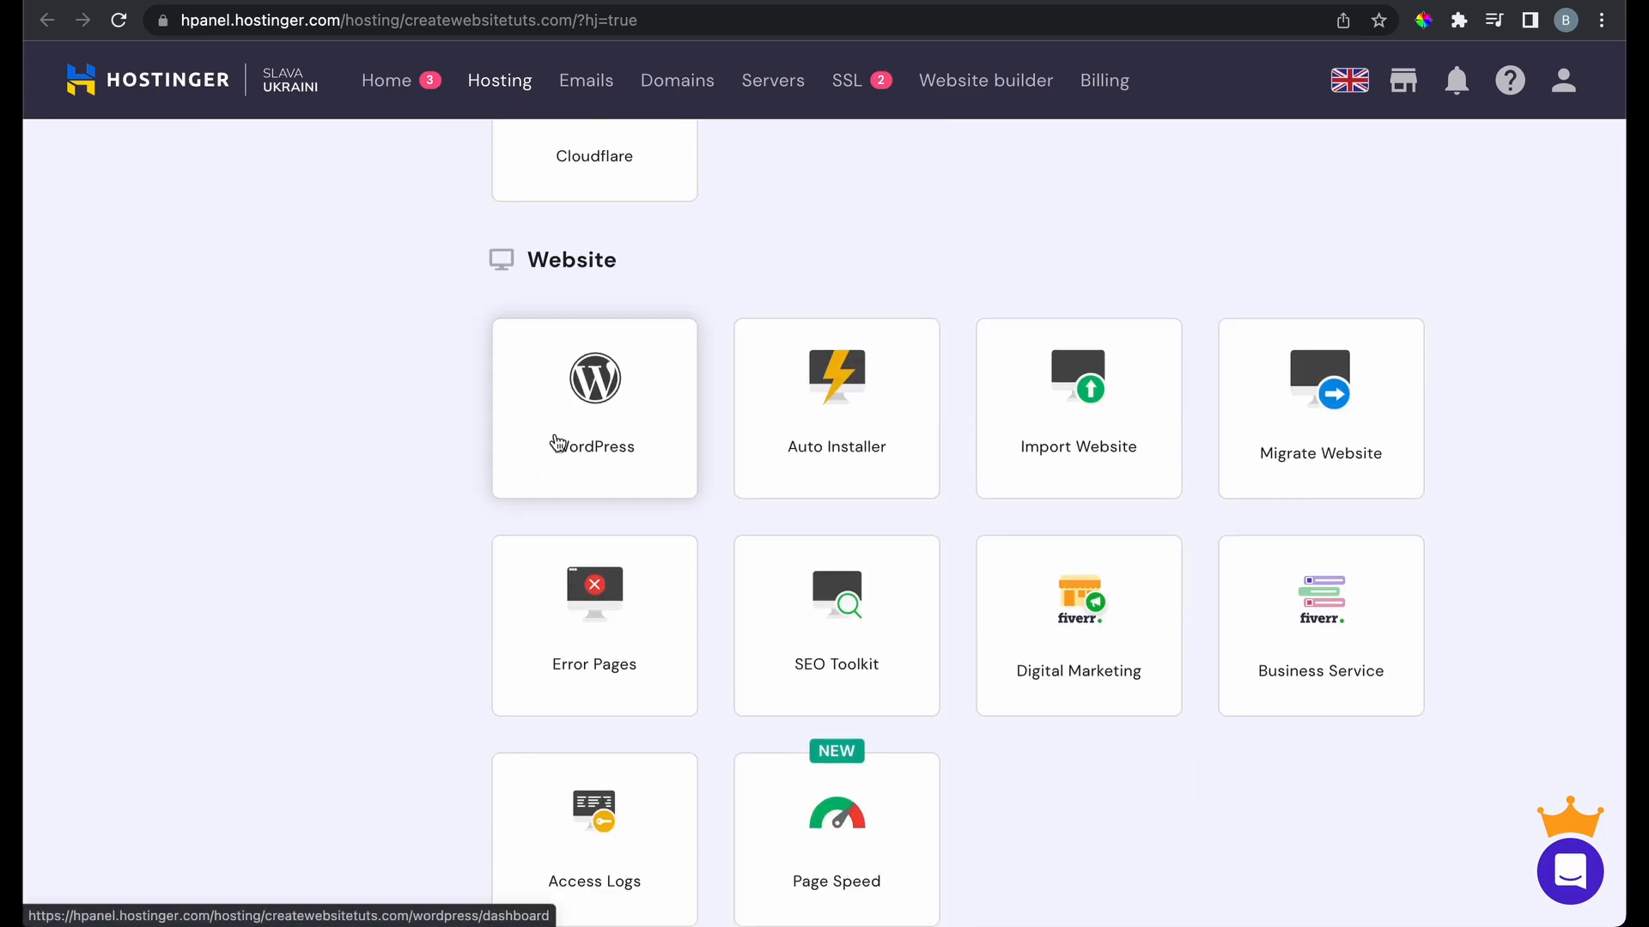
{"action": "left_click", "coordinate": [555, 442]}
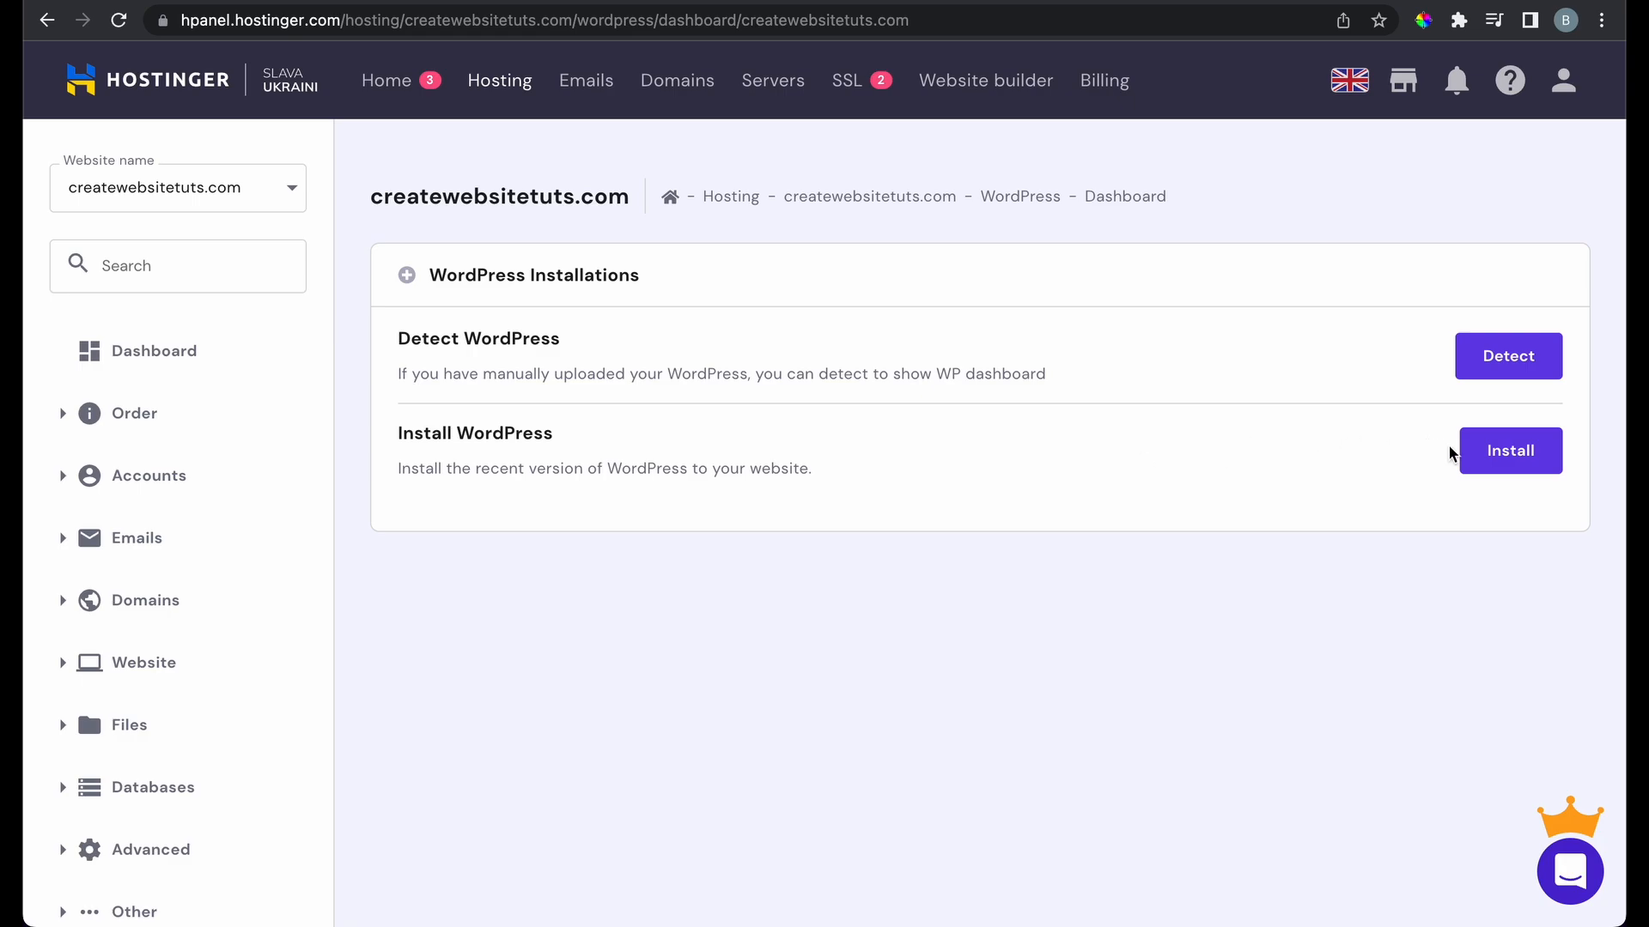
{"action": "left_click", "coordinate": [1488, 455]}
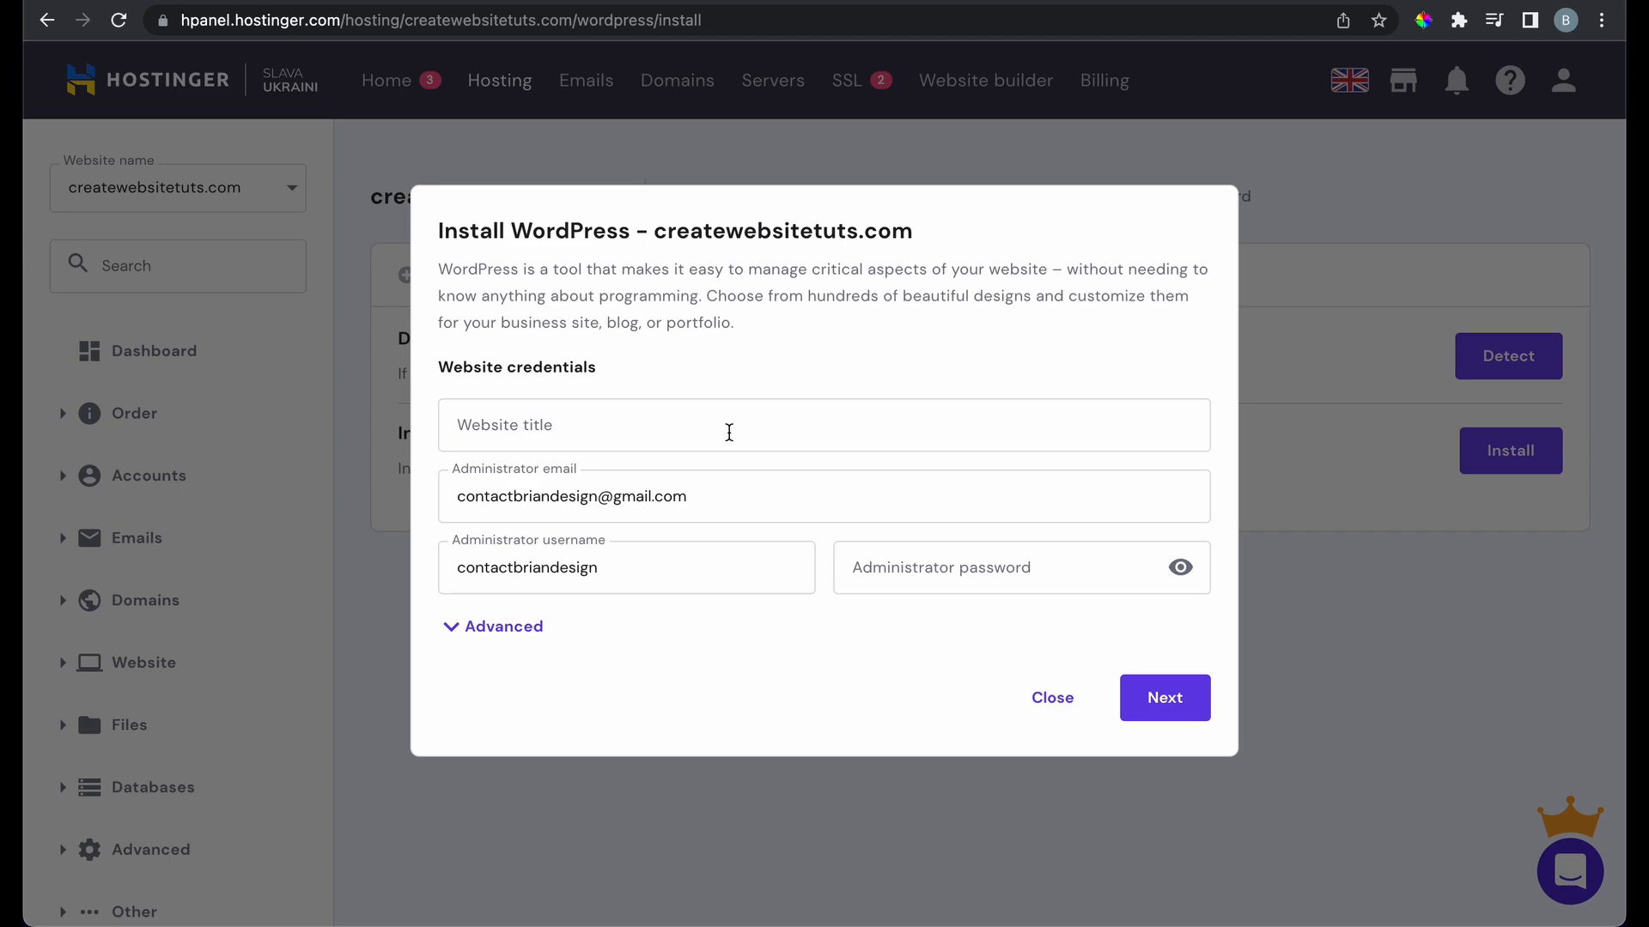
Enter Create A Website as the website title and fill in the administrator password
{"action": "left_click", "coordinate": [729, 432]}
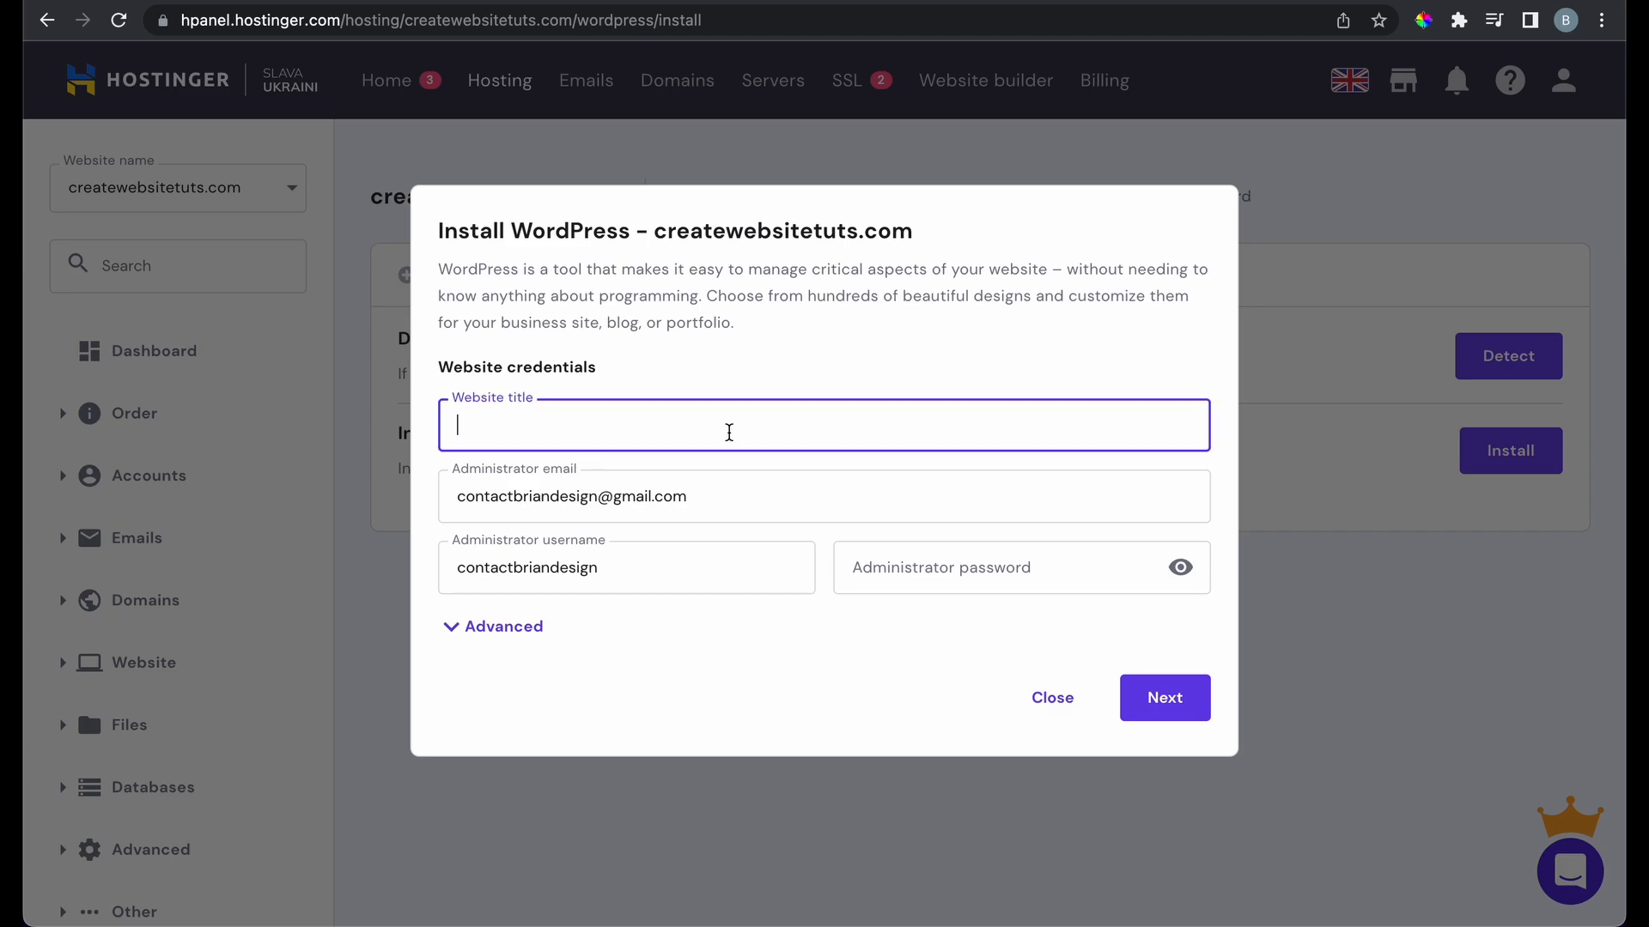
{"action": "type", "text": "Create A Website"}
{"action": "left_click", "coordinate": [874, 571]}
{"action": "key", "text": "ctrl+v"}
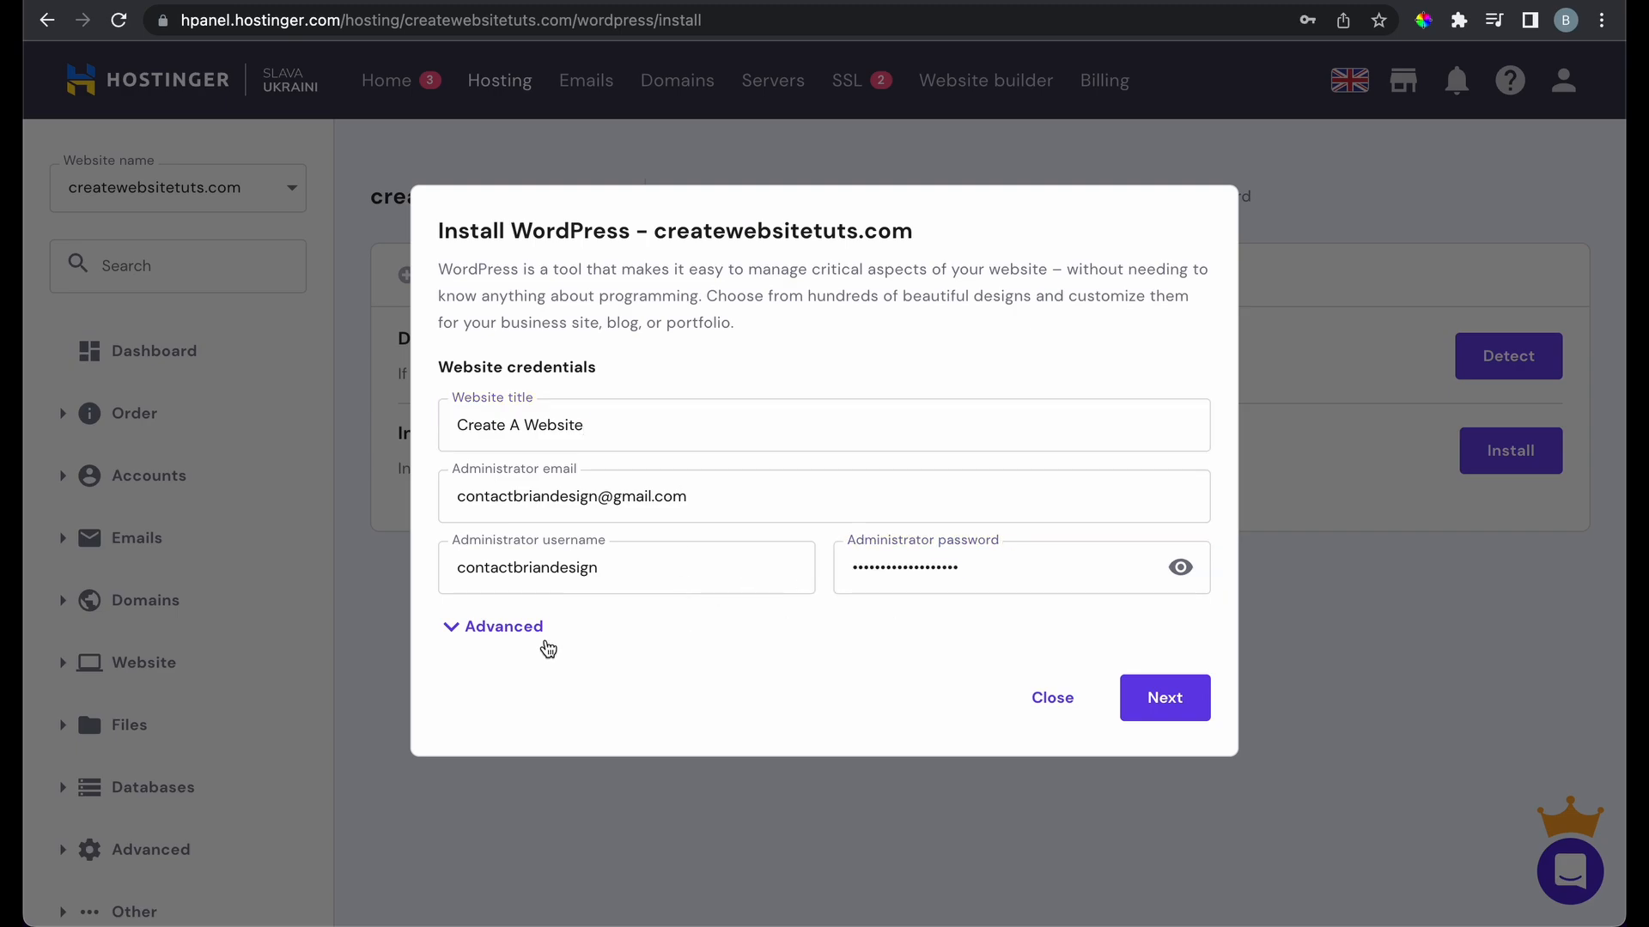
Check the advanced installation options, and install WordPress 5.9.3 in English with updates only to minor versions
{"action": "left_click", "coordinate": [455, 629]}
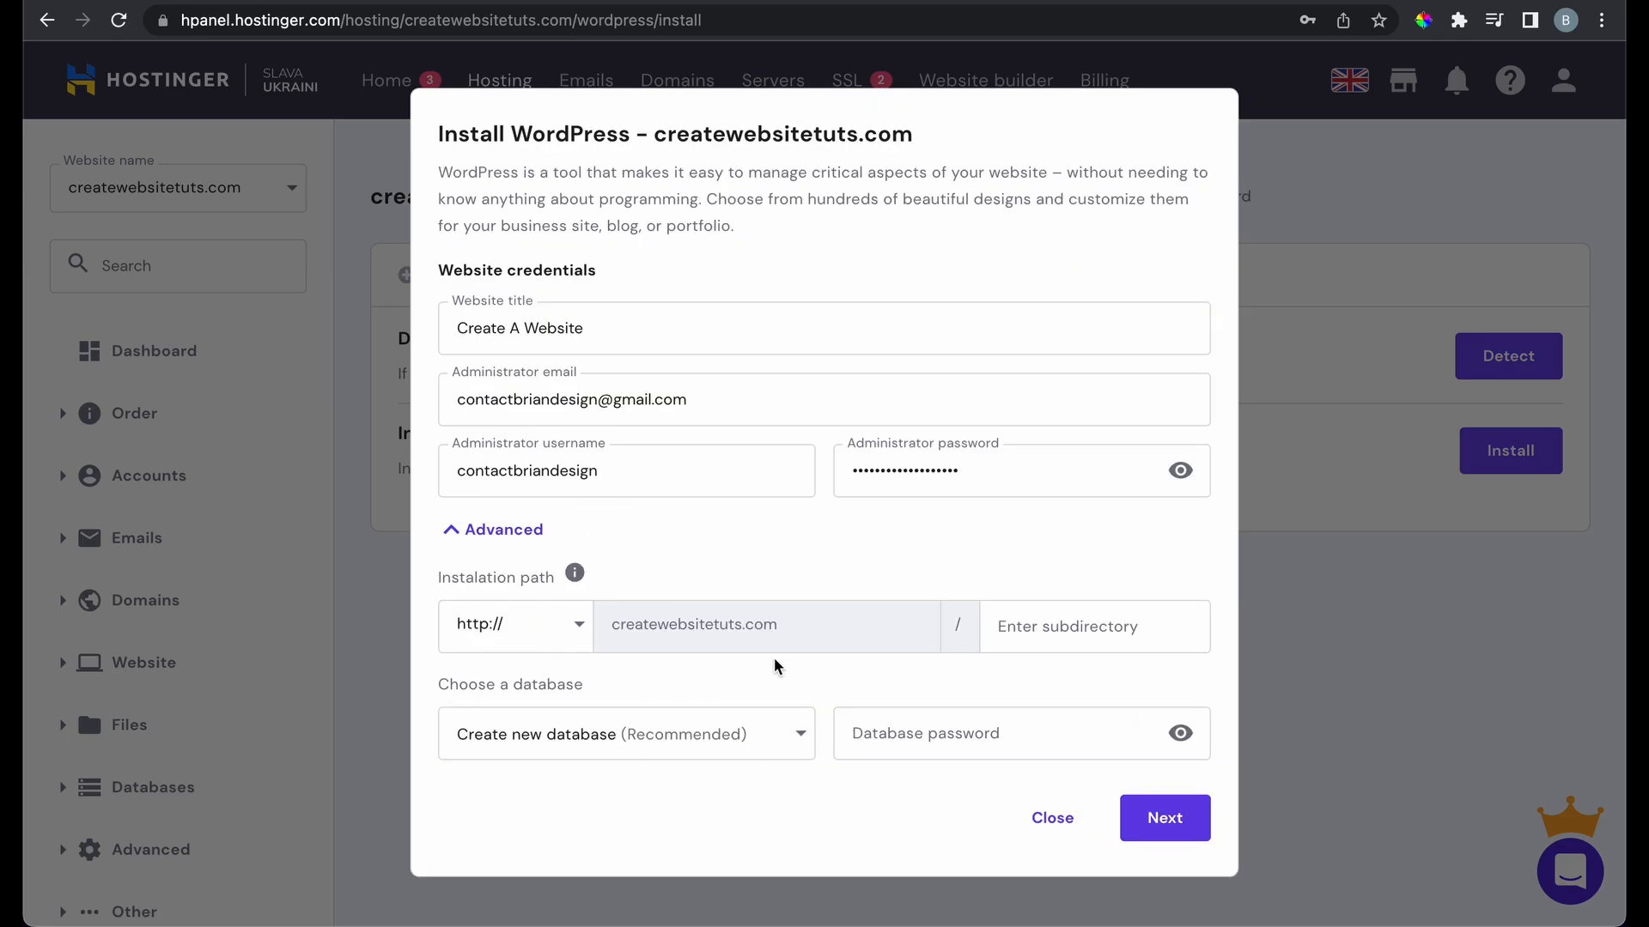
{"action": "left_click", "coordinate": [475, 533]}
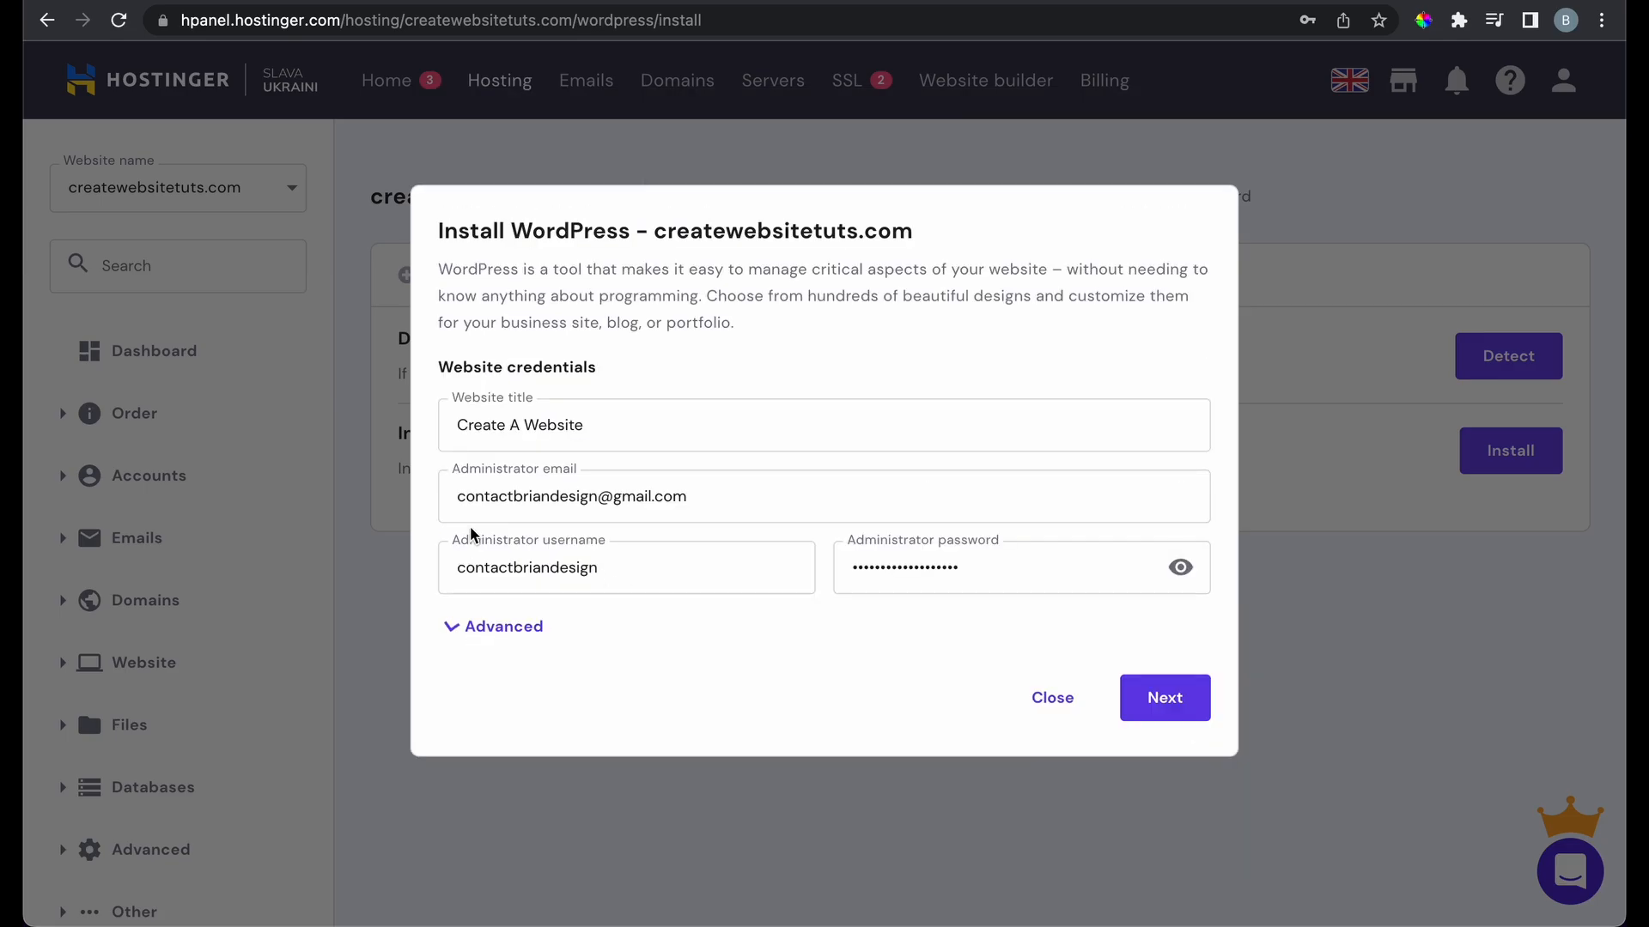
{"action": "left_click", "coordinate": [1181, 718]}
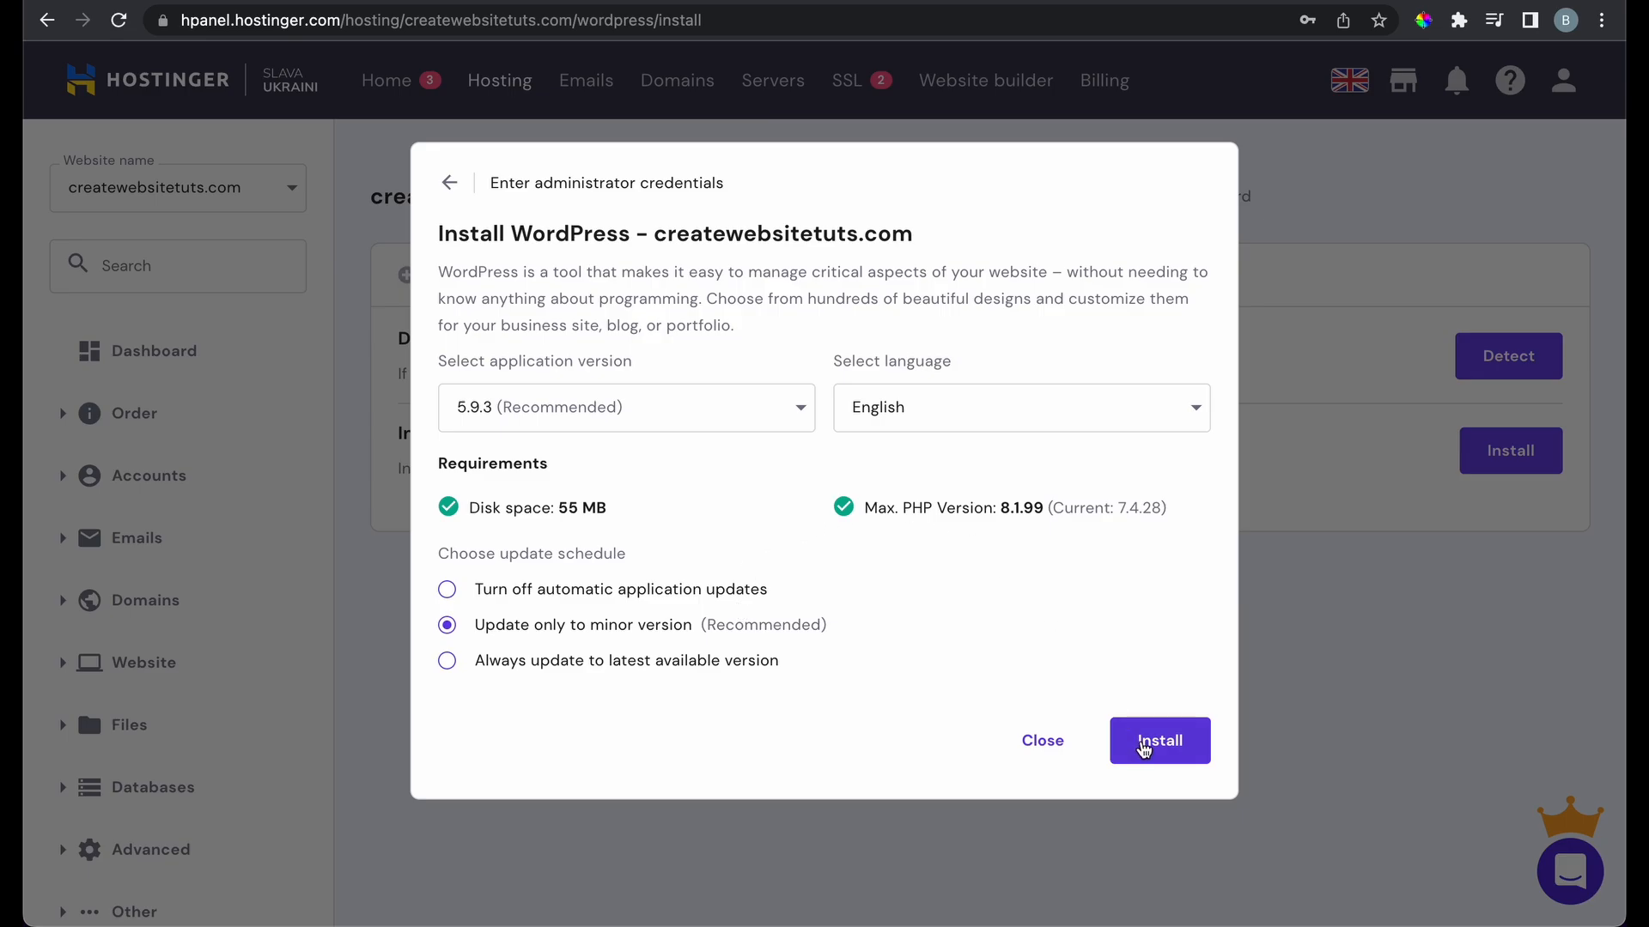
{"action": "left_click", "coordinate": [1146, 744]}
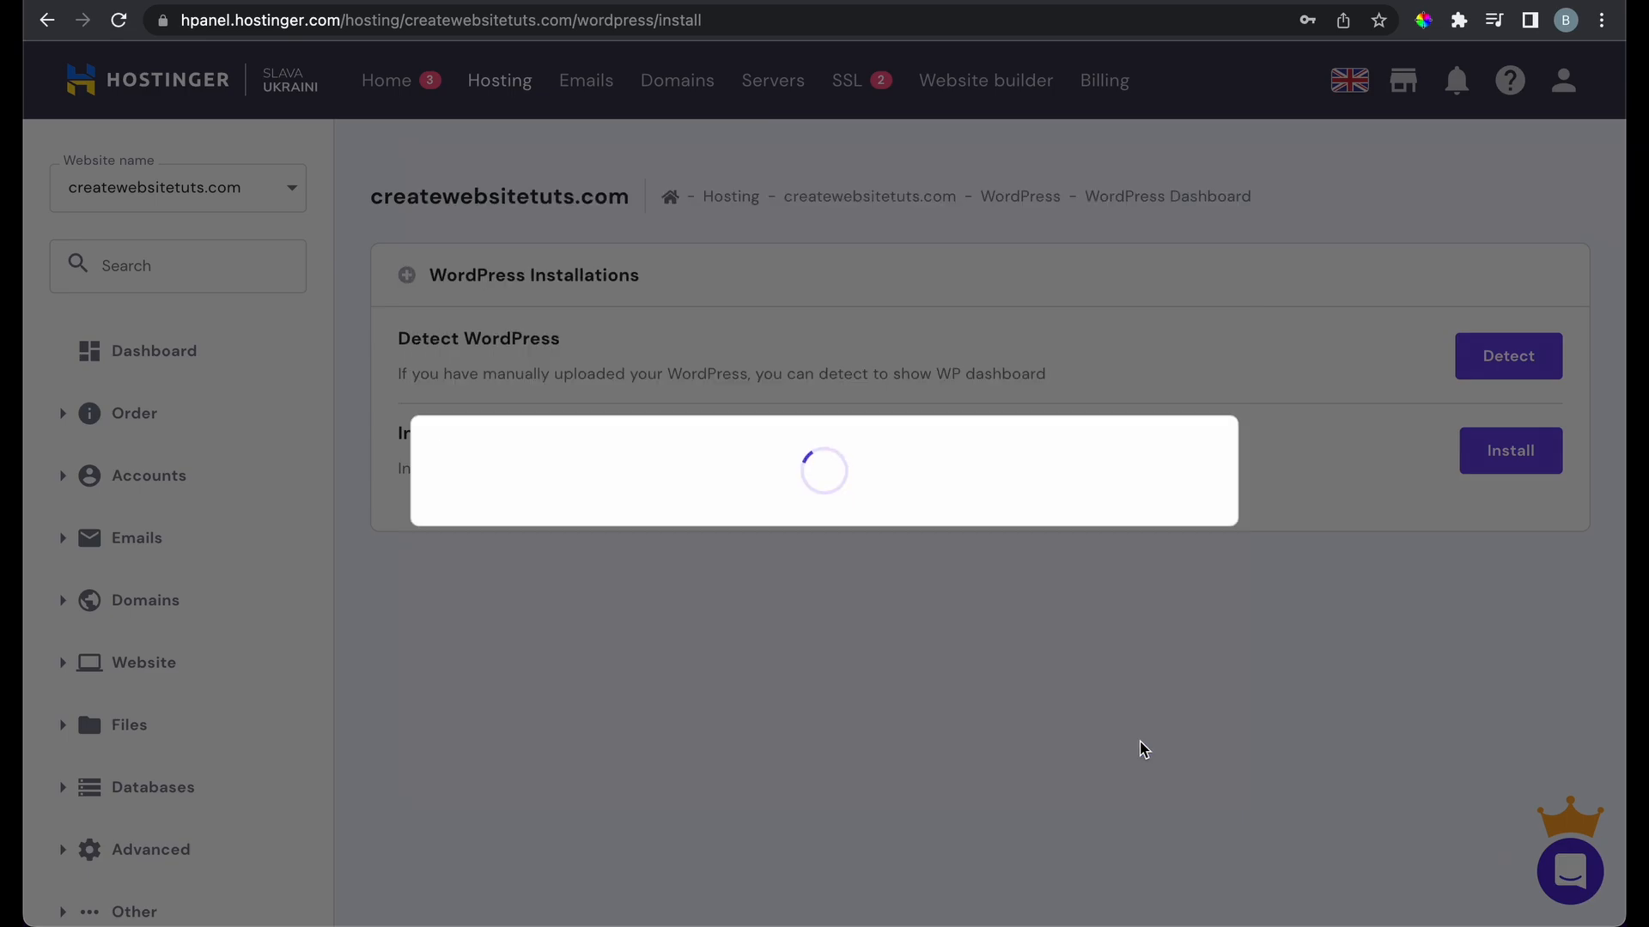
{"action": "scroll", "coordinate": [1188, 571], "scroll_direction": "down", "scroll_amount": 6}
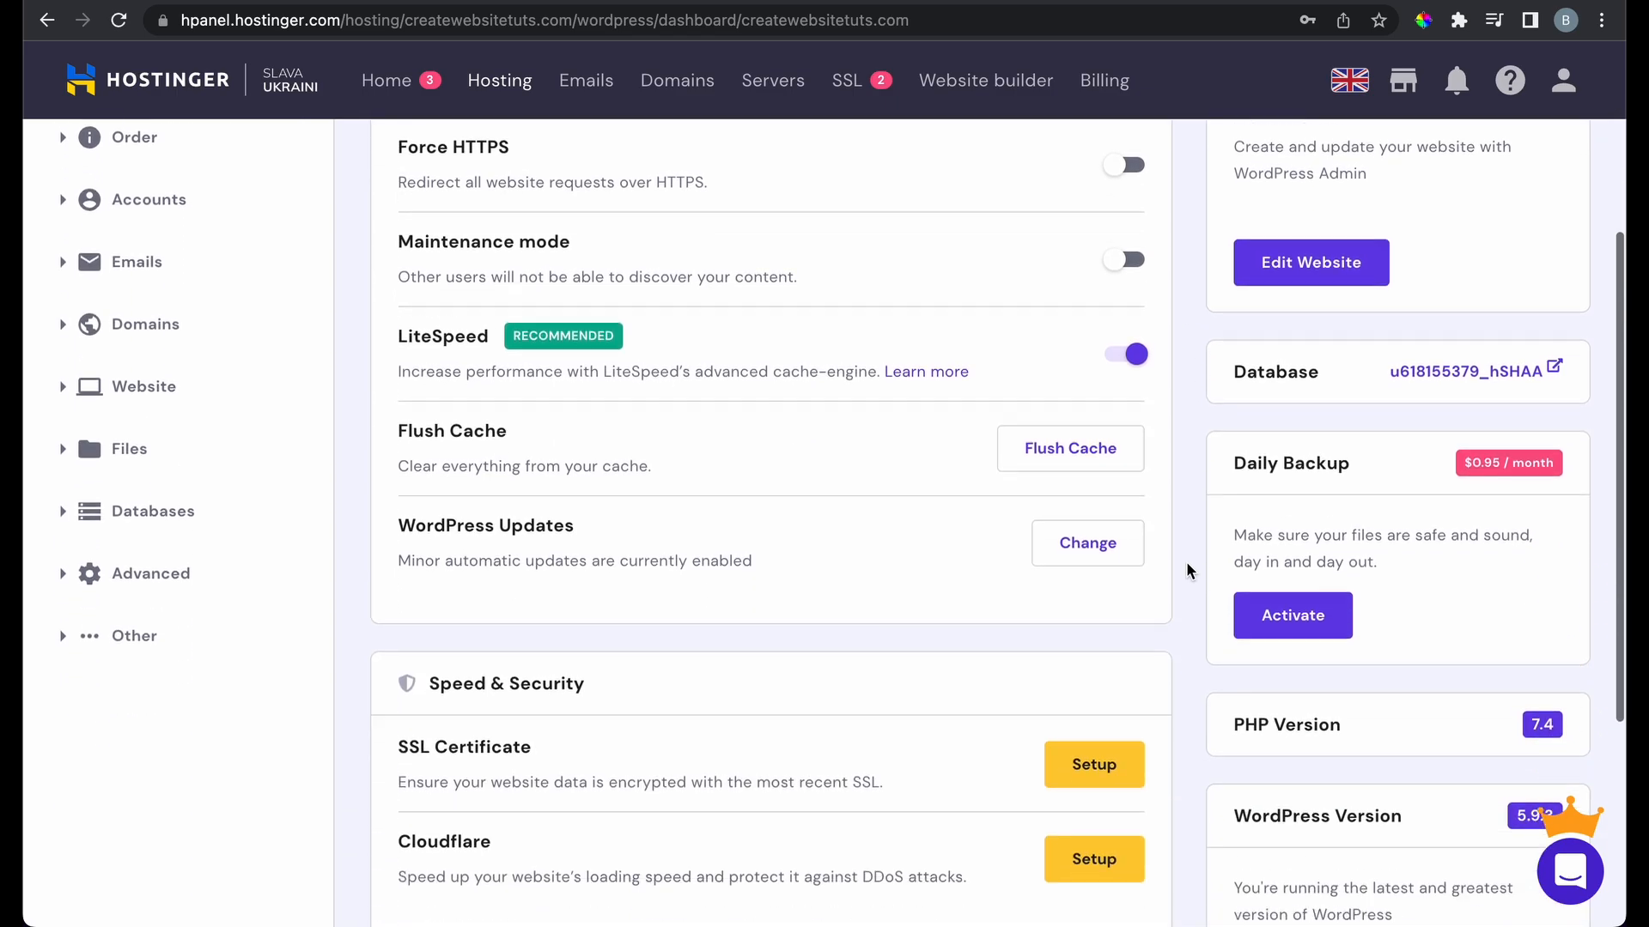
Review the WordPress settings on the hosting dashboard and read the LiteSpeed Cache tutorial through its before-and-after PageSpeed scores
{"action": "scroll", "coordinate": [1188, 571], "scroll_direction": "down", "scroll_amount": 3}
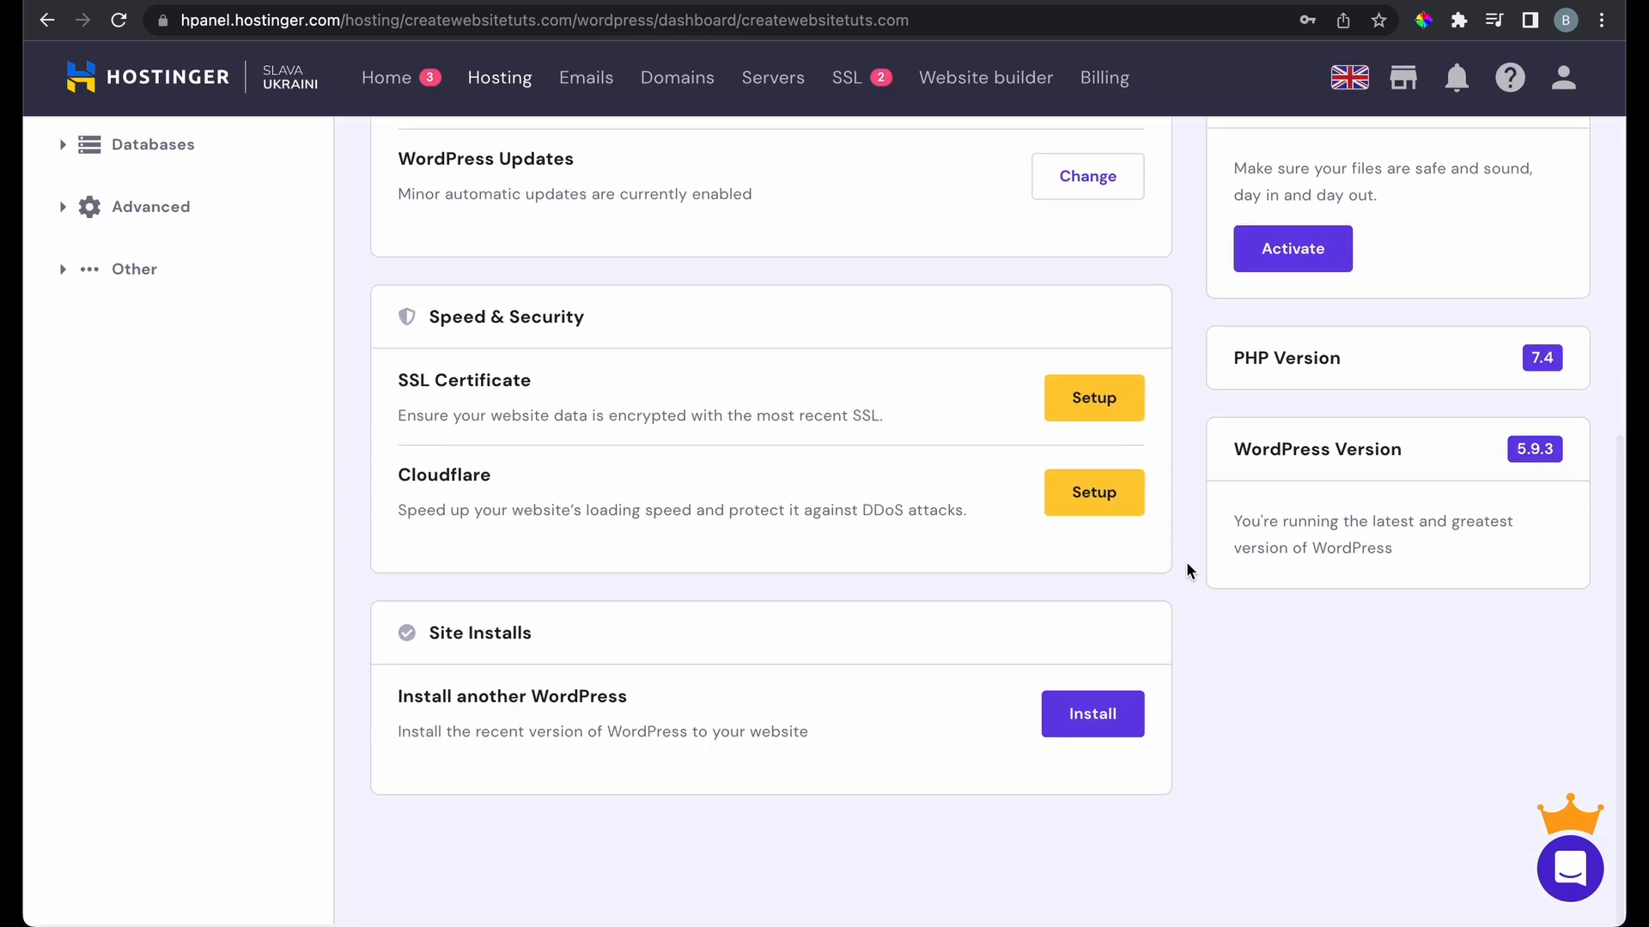
{"action": "scroll", "coordinate": [1187, 571], "scroll_direction": "up", "scroll_amount": 8}
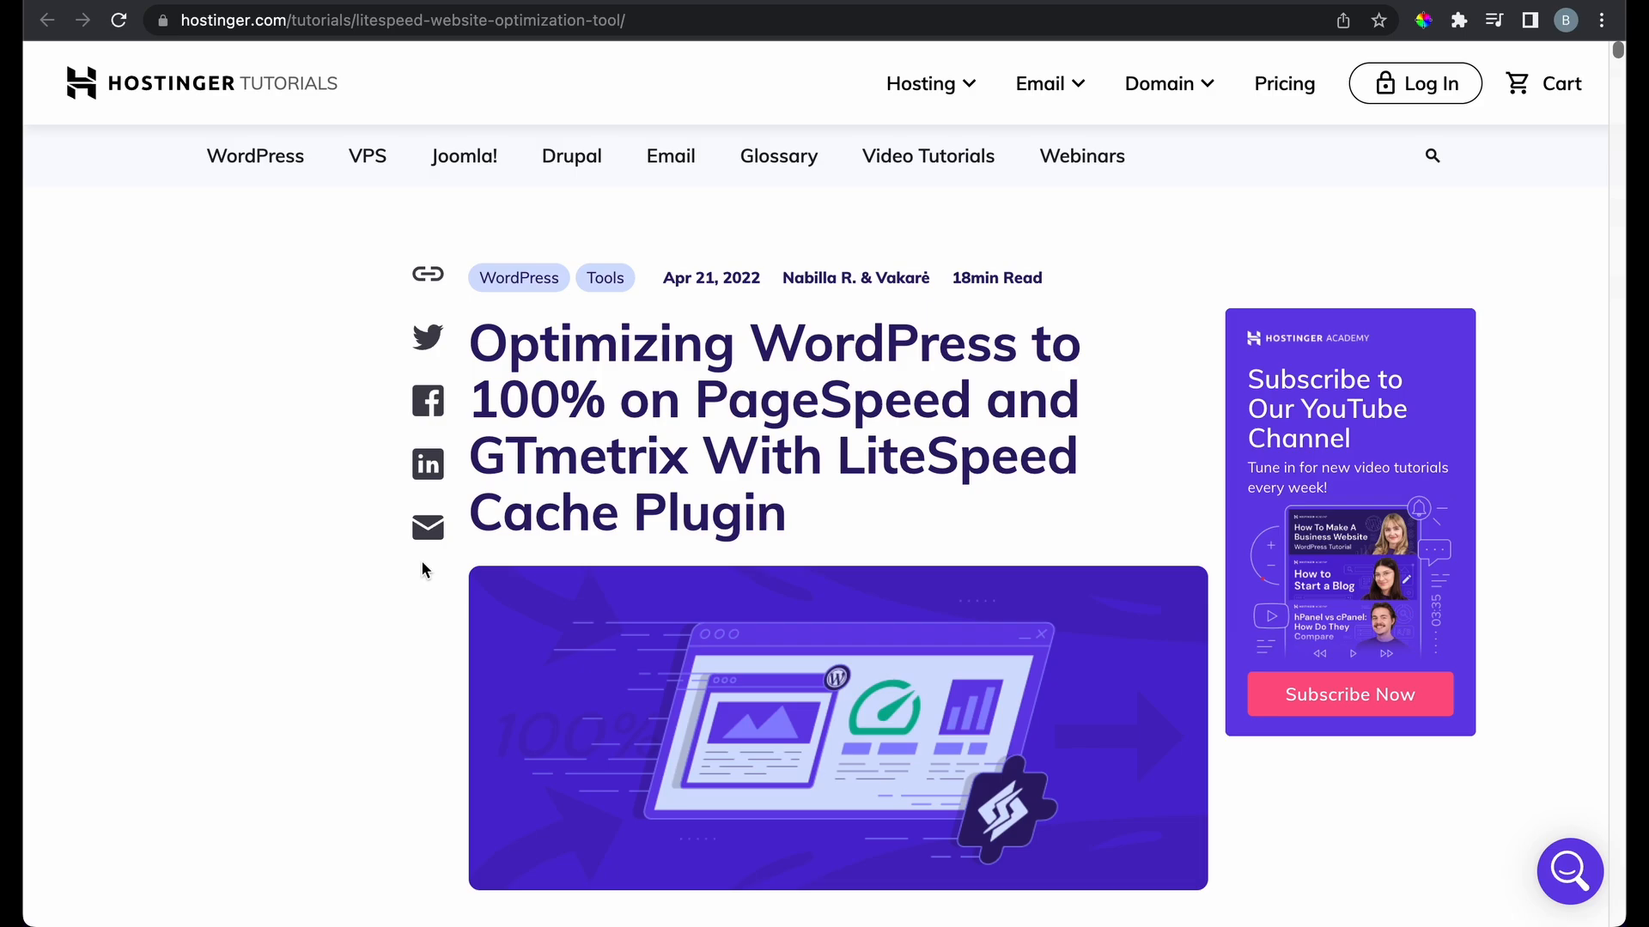
{"action": "scroll", "coordinate": [401, 627], "scroll_direction": "down", "scroll_amount": 1}
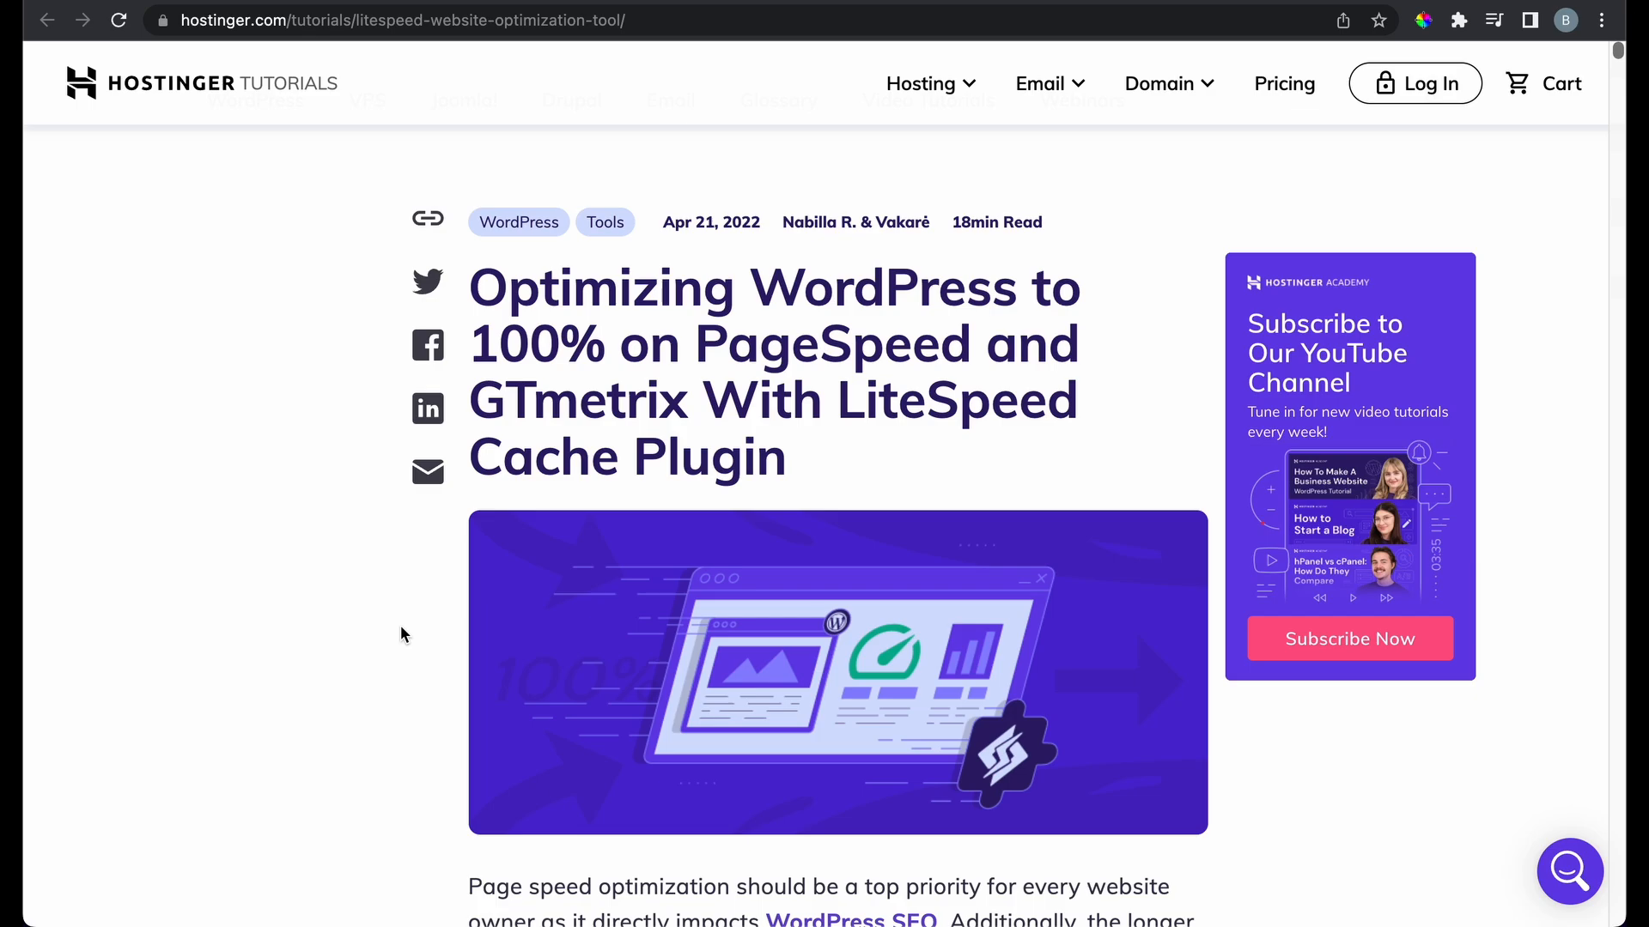
{"action": "scroll", "coordinate": [401, 627], "scroll_direction": "down", "scroll_amount": 2}
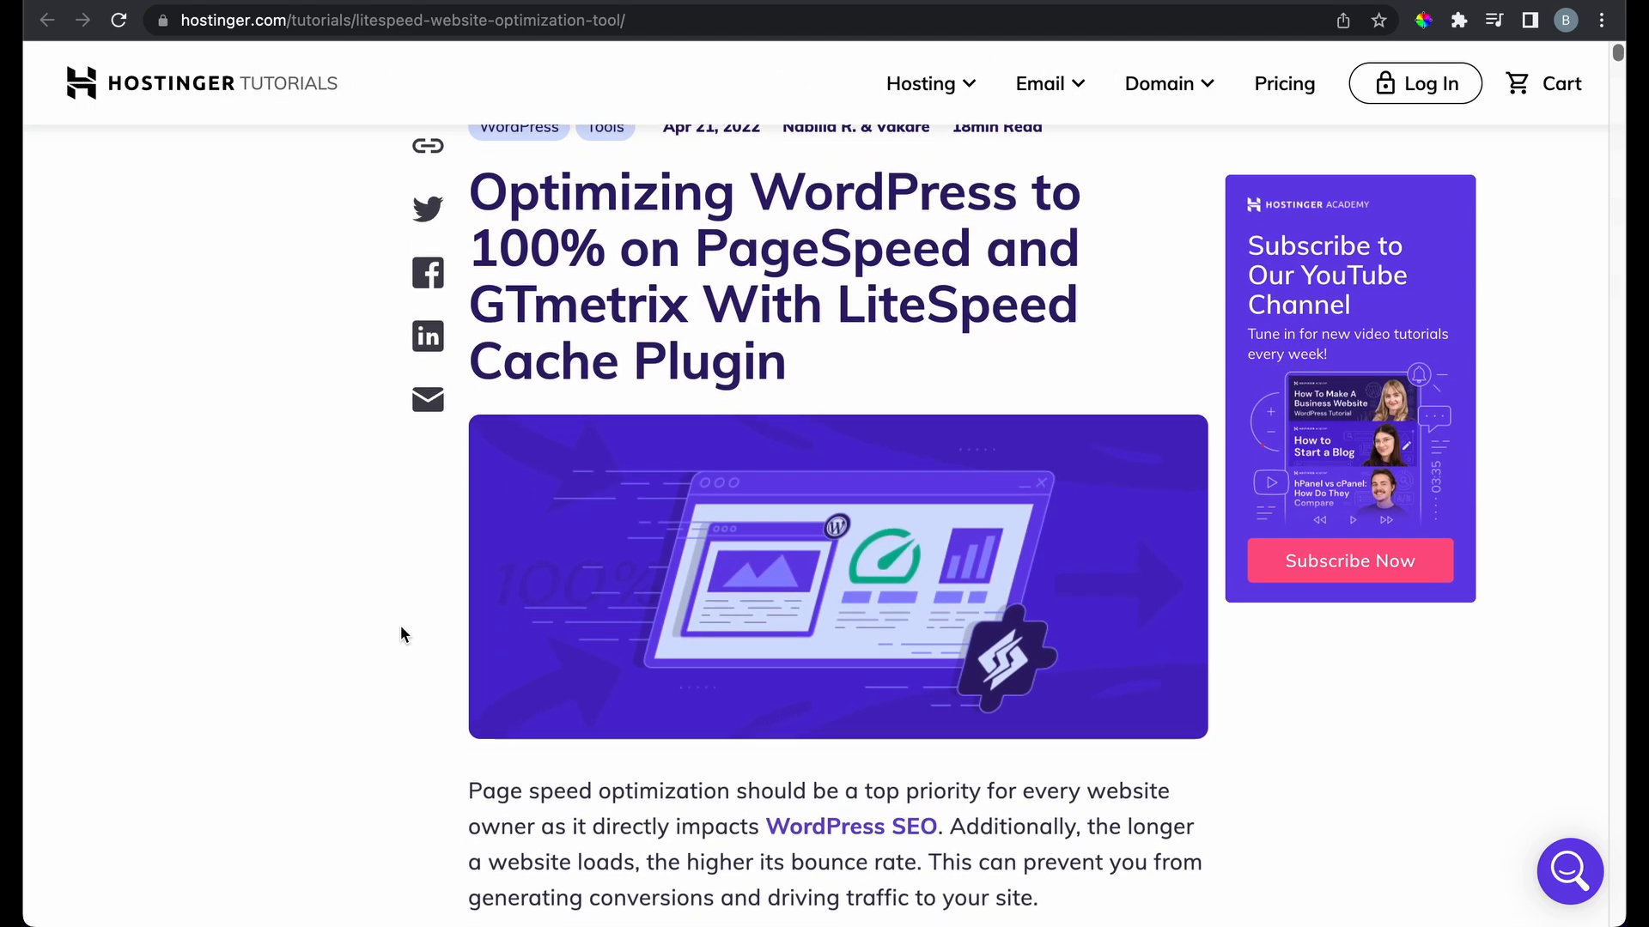
{"action": "scroll", "coordinate": [401, 628], "scroll_direction": "down", "scroll_amount": 6}
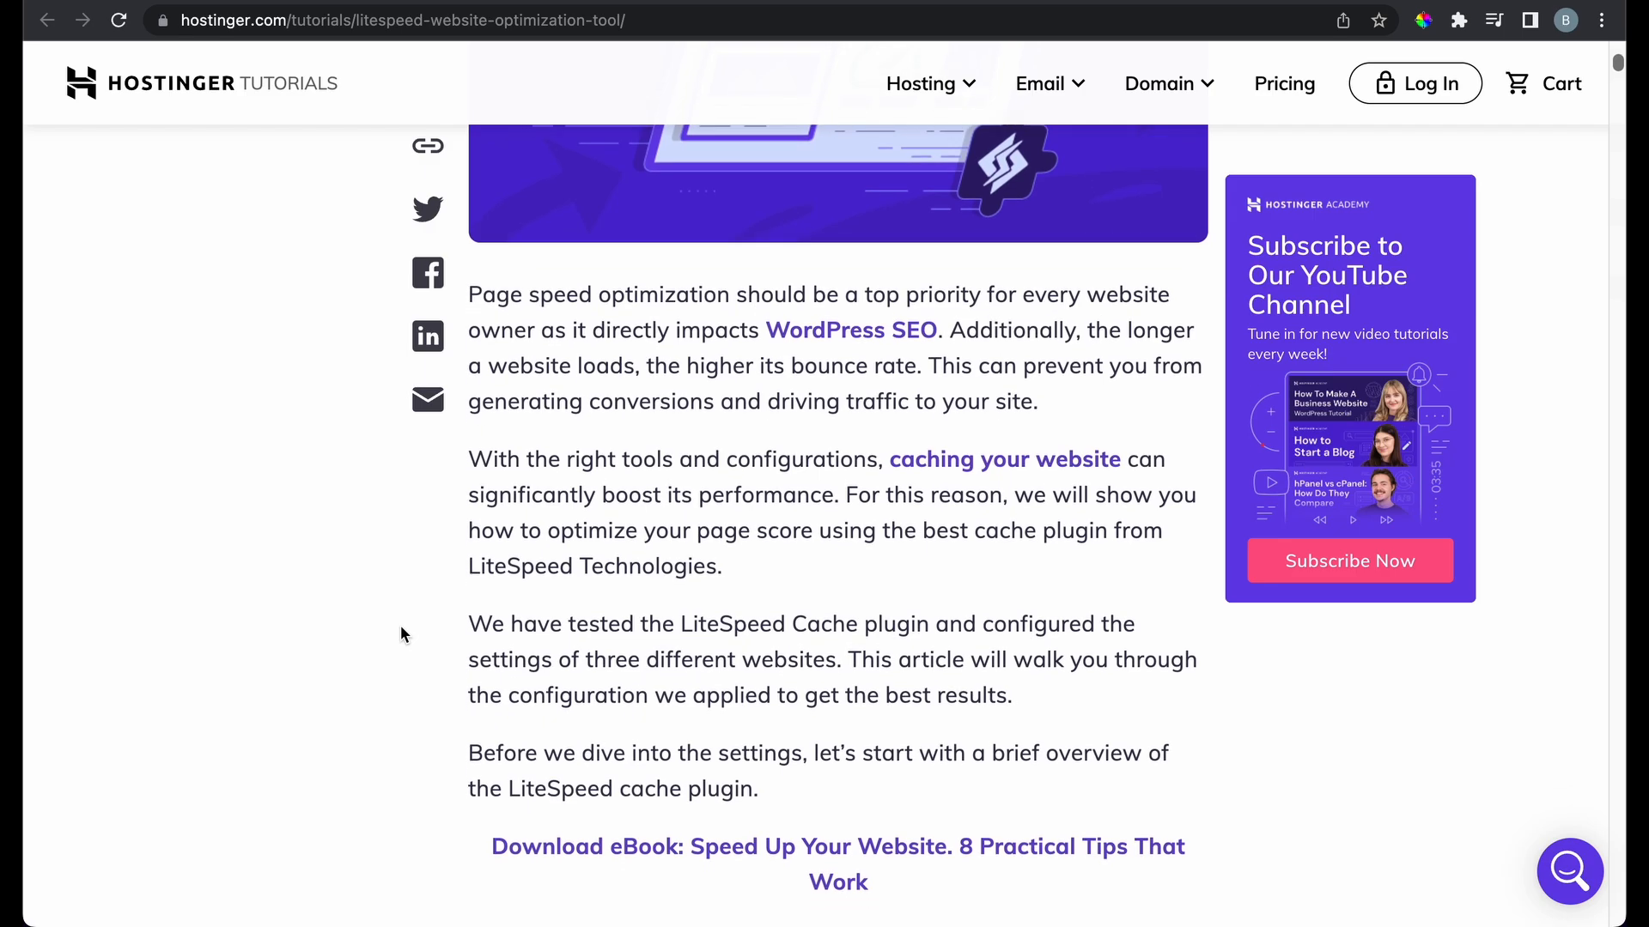
{"action": "scroll", "coordinate": [401, 628], "scroll_direction": "down", "scroll_amount": 15}
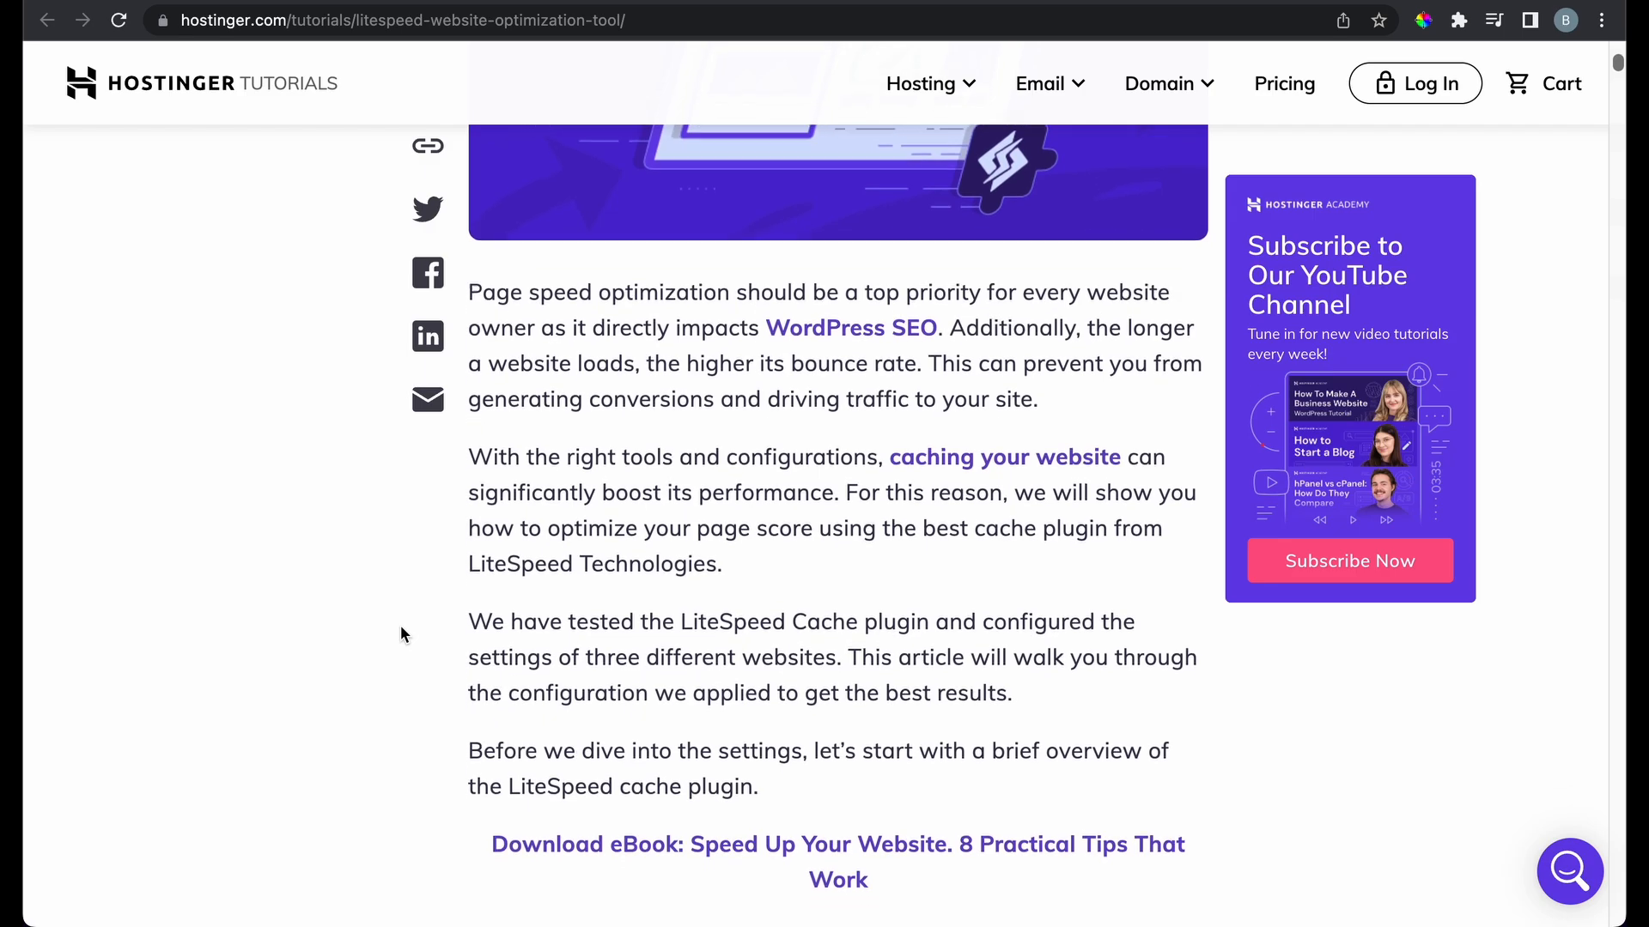
{"action": "scroll", "coordinate": [401, 627], "scroll_direction": "down", "scroll_amount": 3}
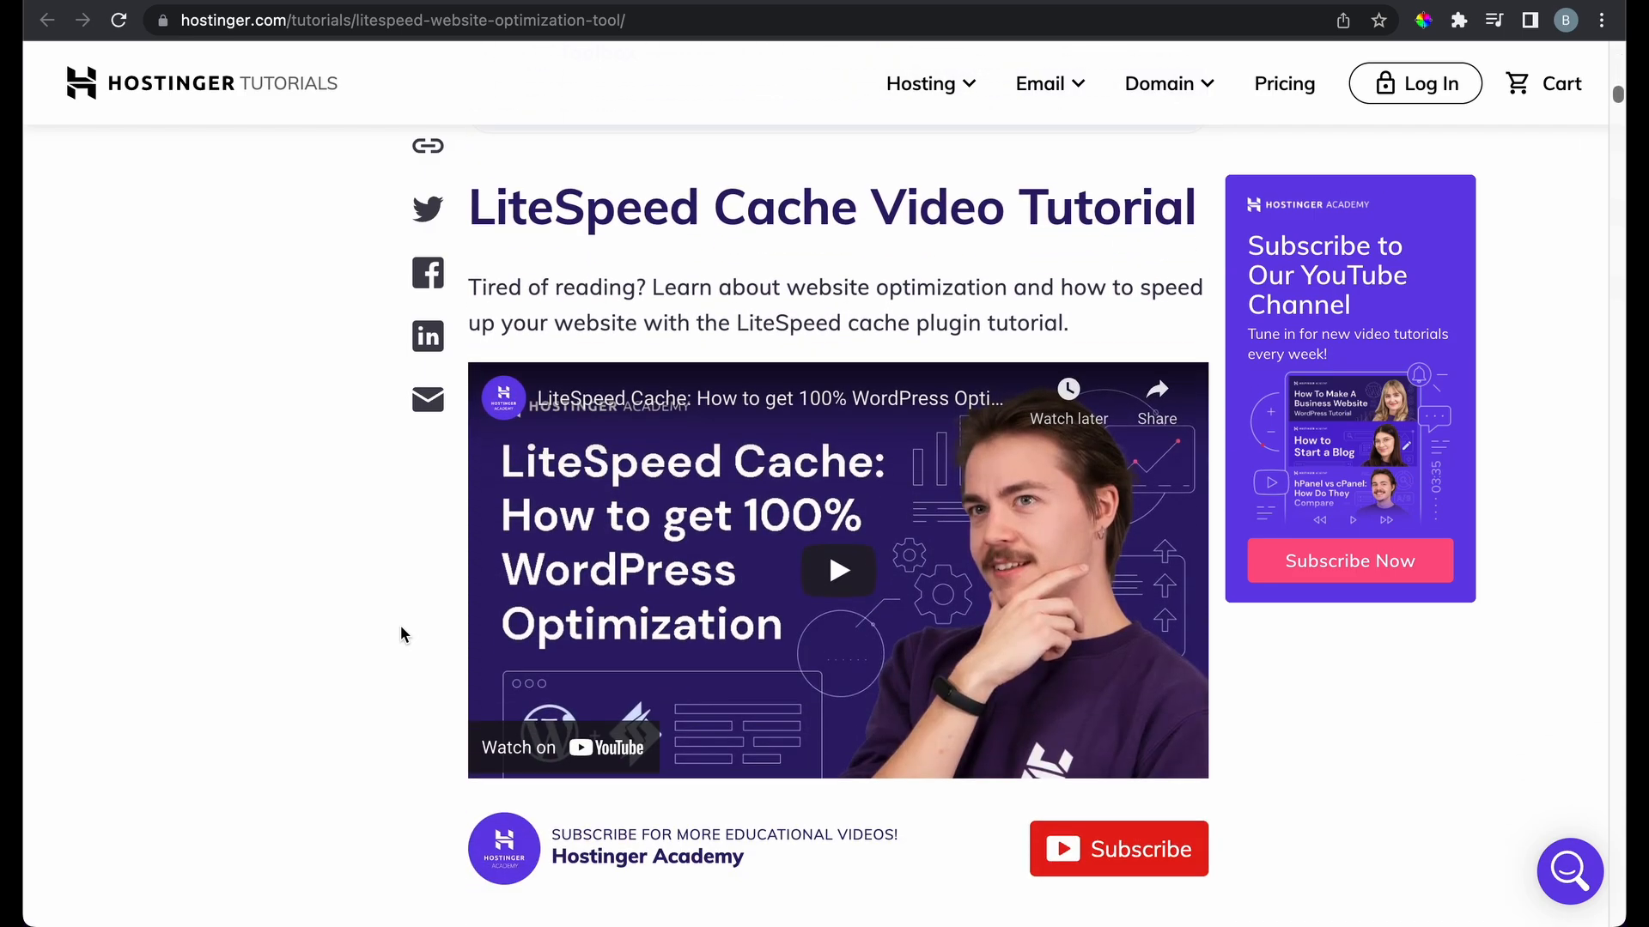
{"action": "scroll", "coordinate": [401, 634], "scroll_direction": "down", "scroll_amount": 3}
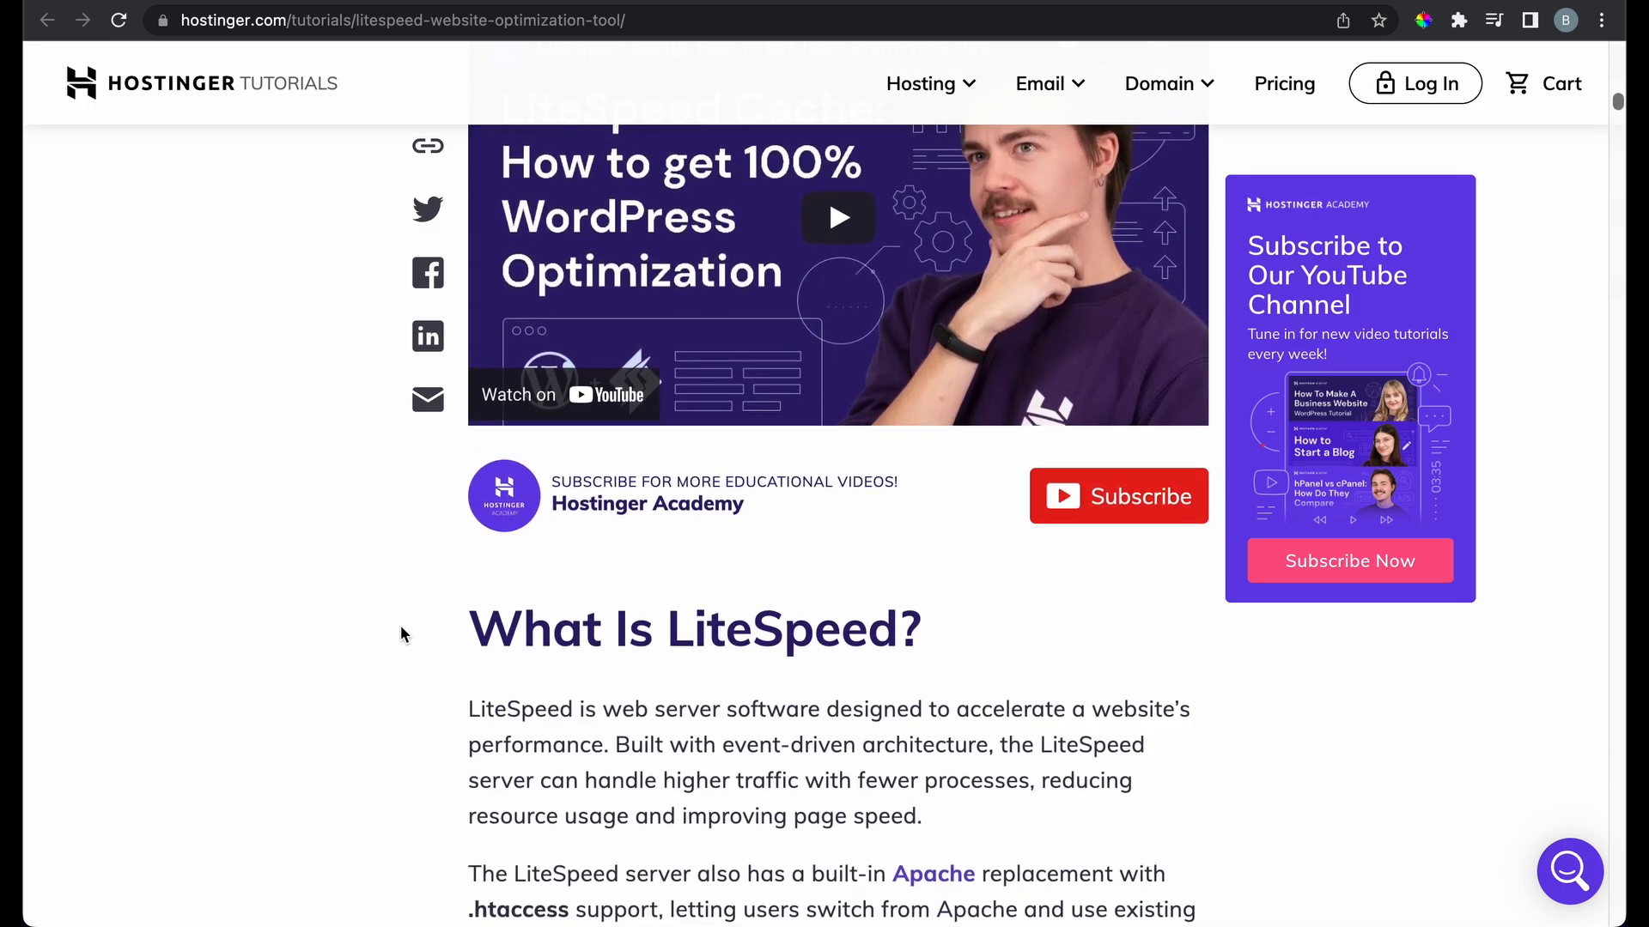
{"action": "scroll", "coordinate": [400, 633], "scroll_direction": "down", "scroll_amount": 4}
{"action": "scroll", "coordinate": [400, 634], "scroll_direction": "down", "scroll_amount": 11}
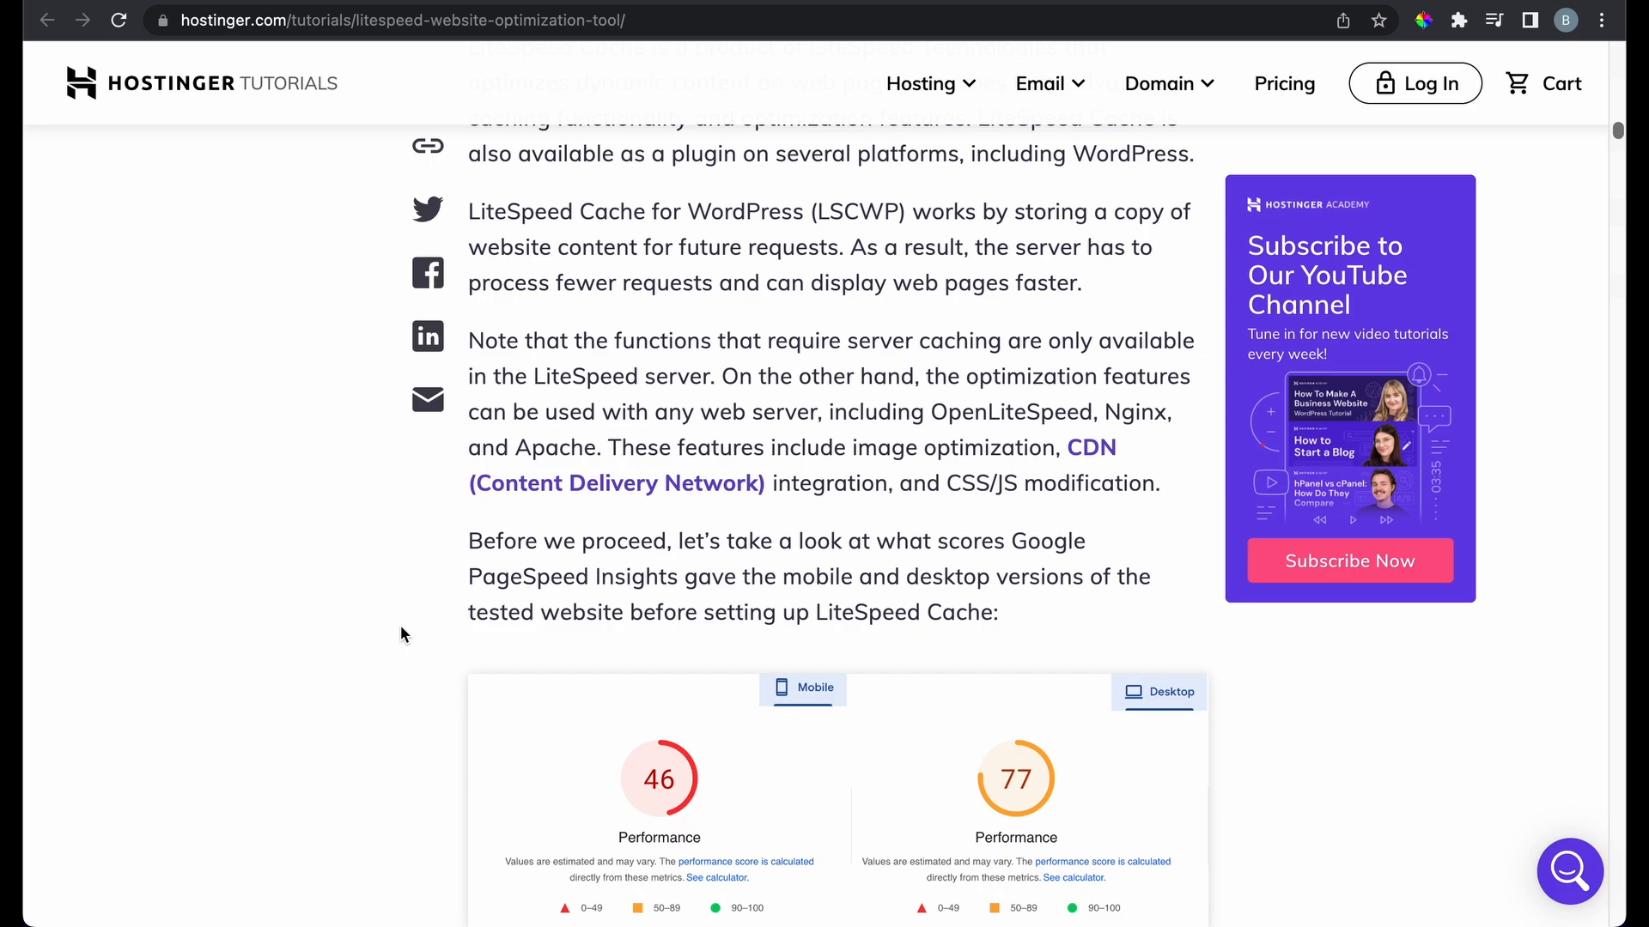
{"action": "scroll", "coordinate": [400, 633], "scroll_direction": "down", "scroll_amount": 3}
{"action": "scroll", "coordinate": [722, 573], "scroll_direction": "down", "scroll_amount": 2}
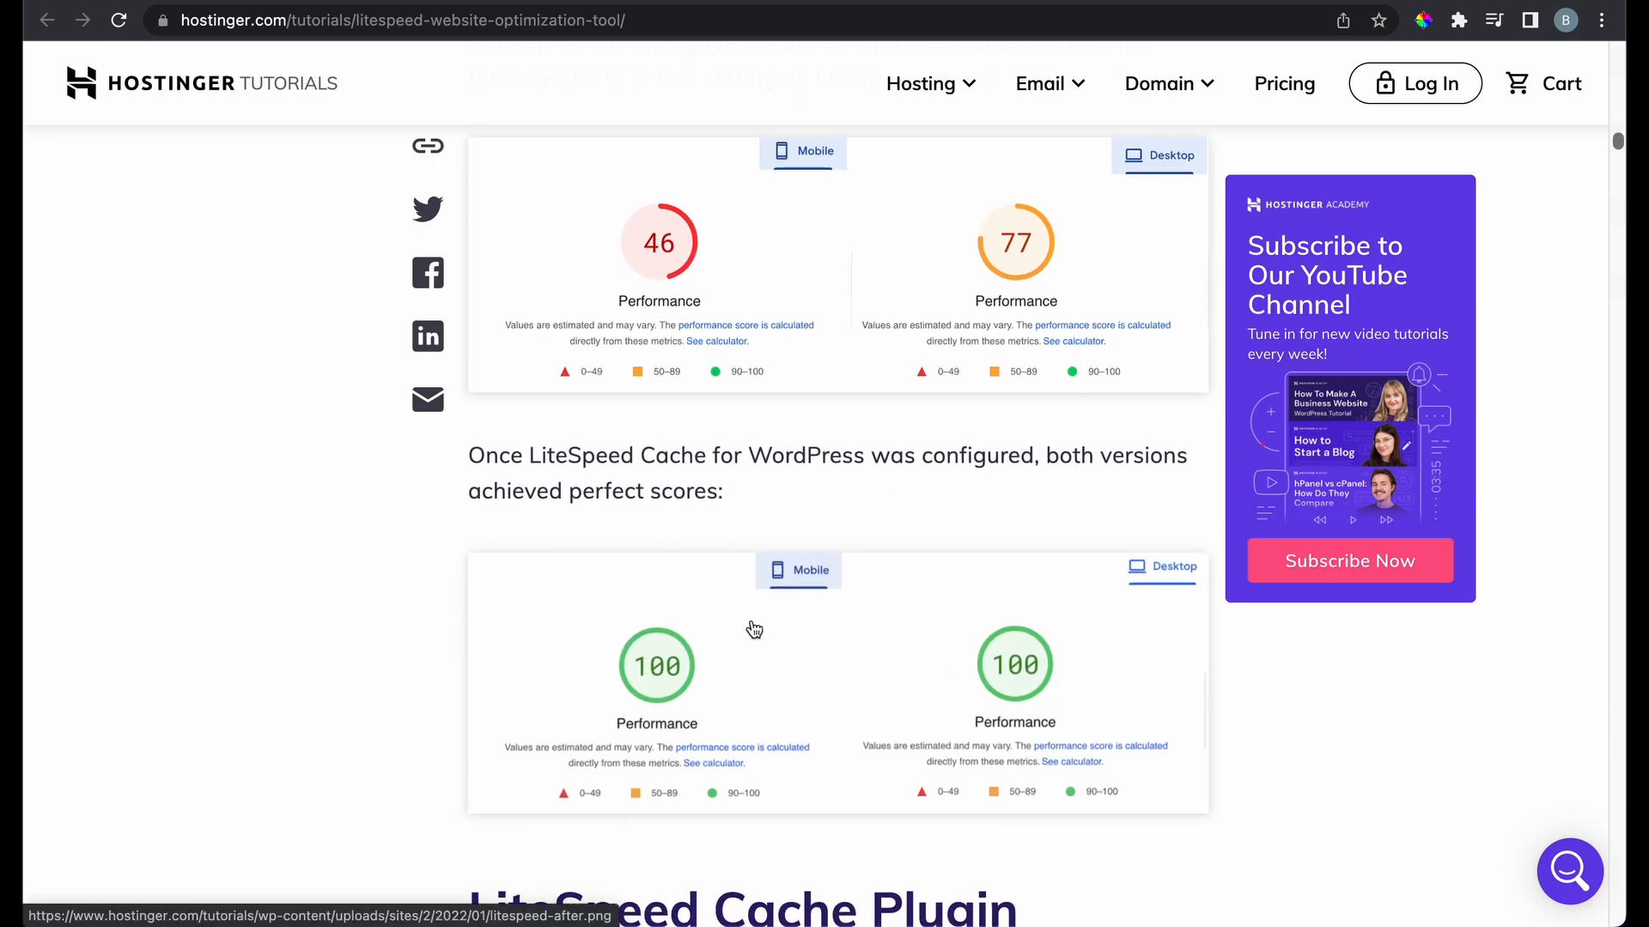
{"action": "scroll", "coordinate": [755, 666], "scroll_direction": "up", "scroll_amount": 1}
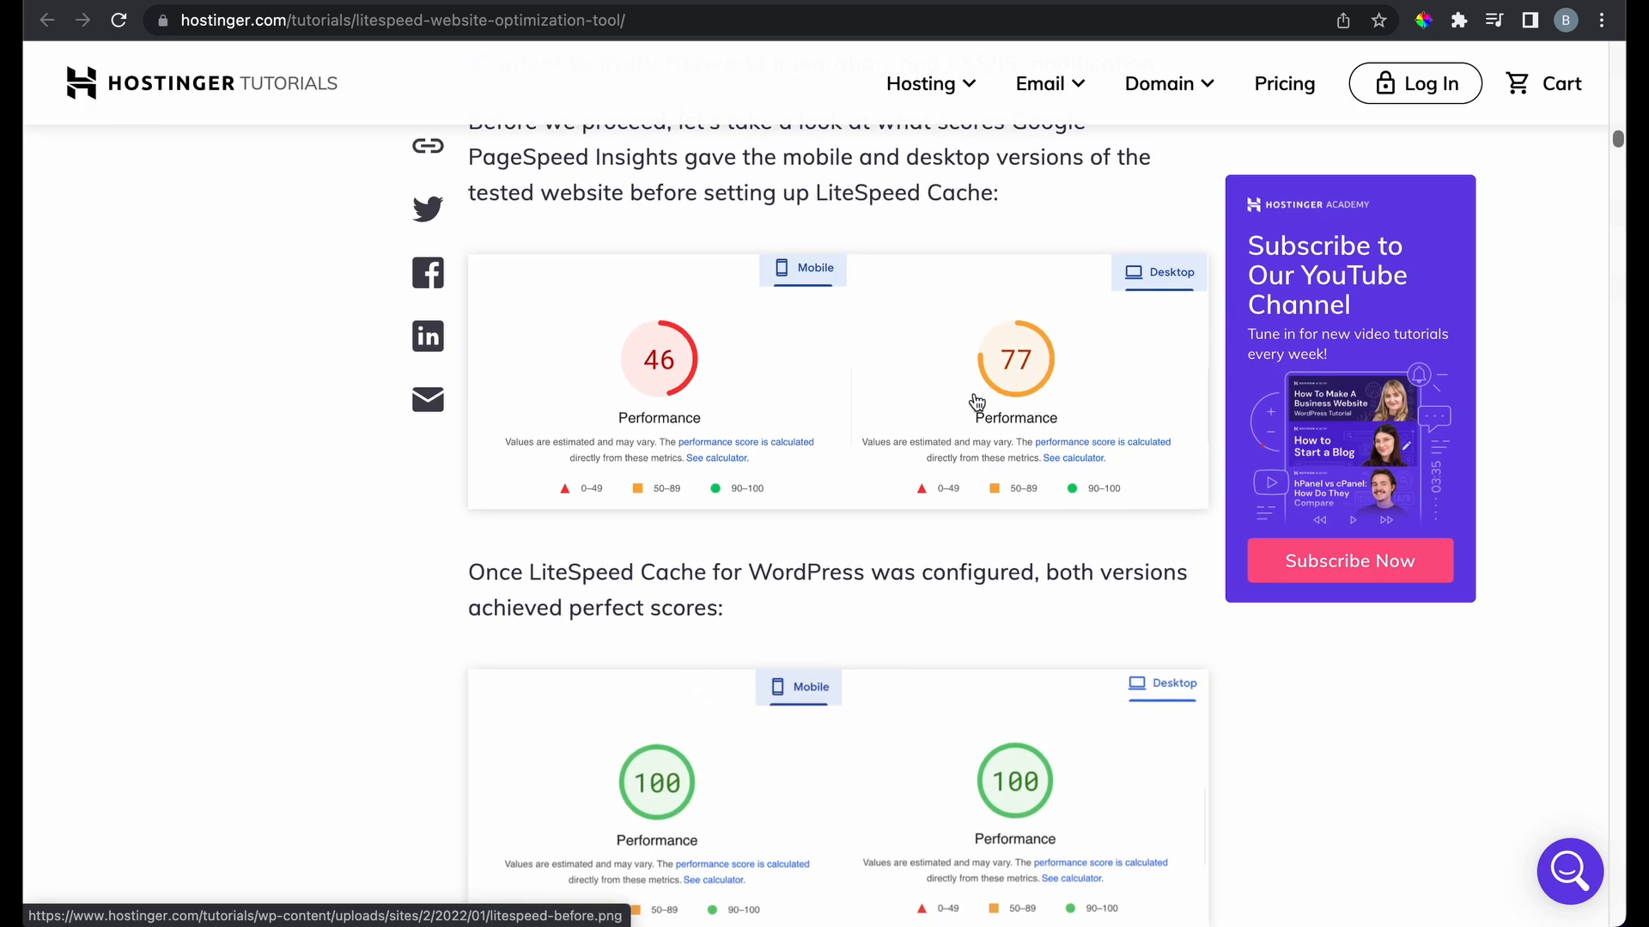
{"action": "scroll", "coordinate": [888, 545], "scroll_direction": "down", "scroll_amount": 2}
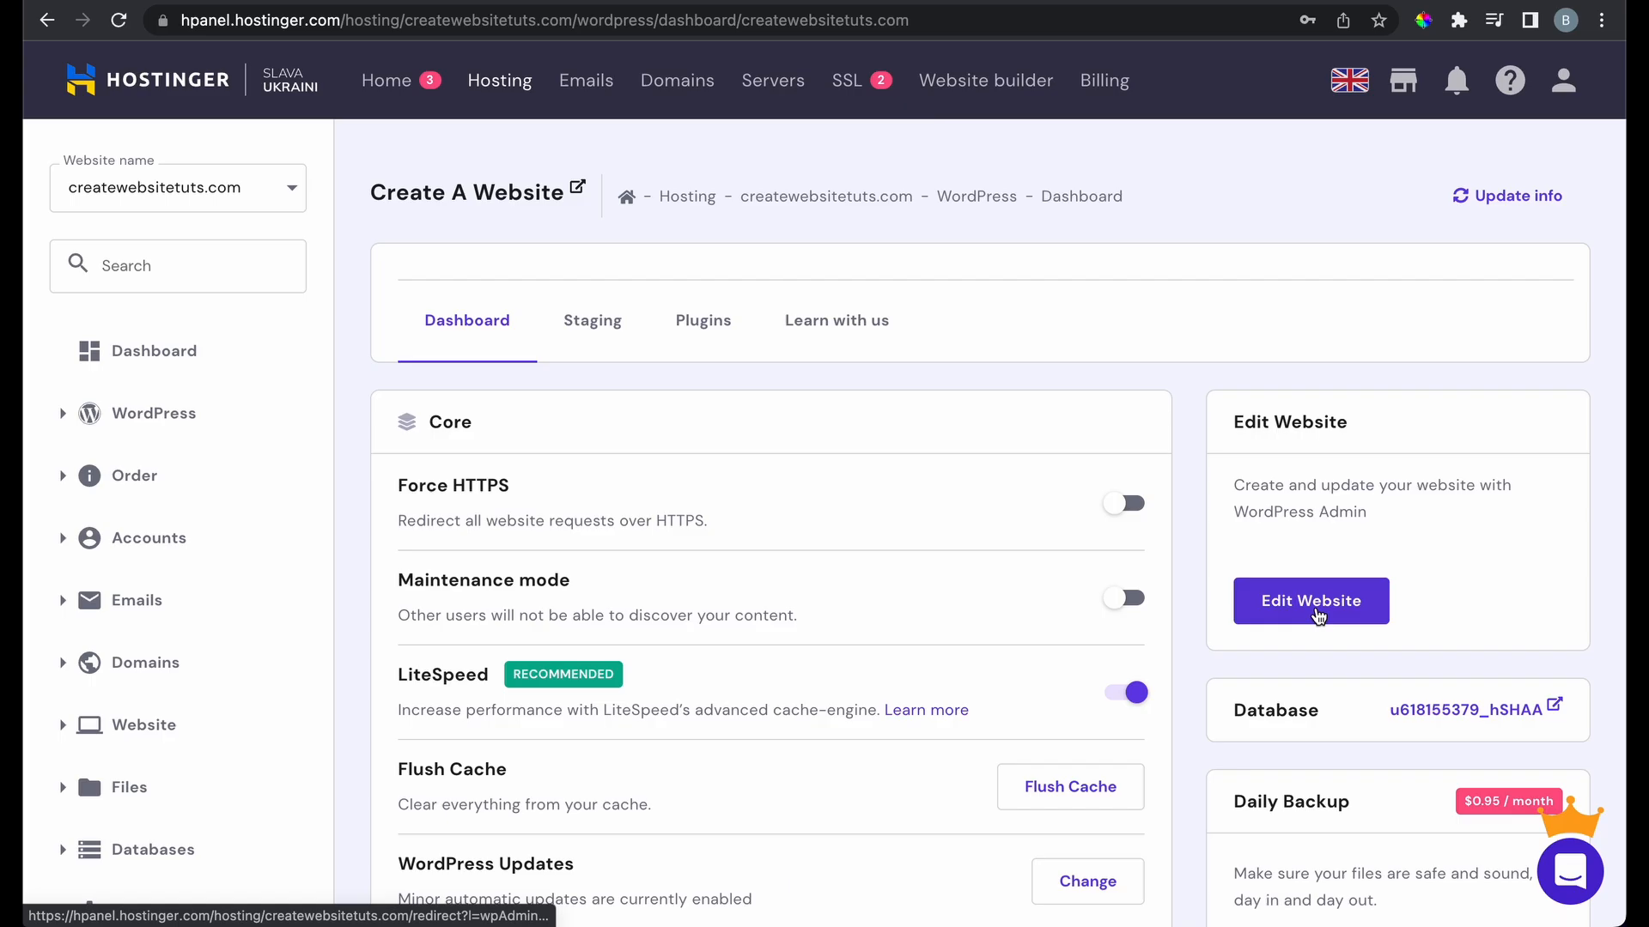
Open the WordPress admin for editing the website, skip the AIOSEO setup wizard, and look over the admin menu
{"action": "left_click", "coordinate": [1317, 614]}
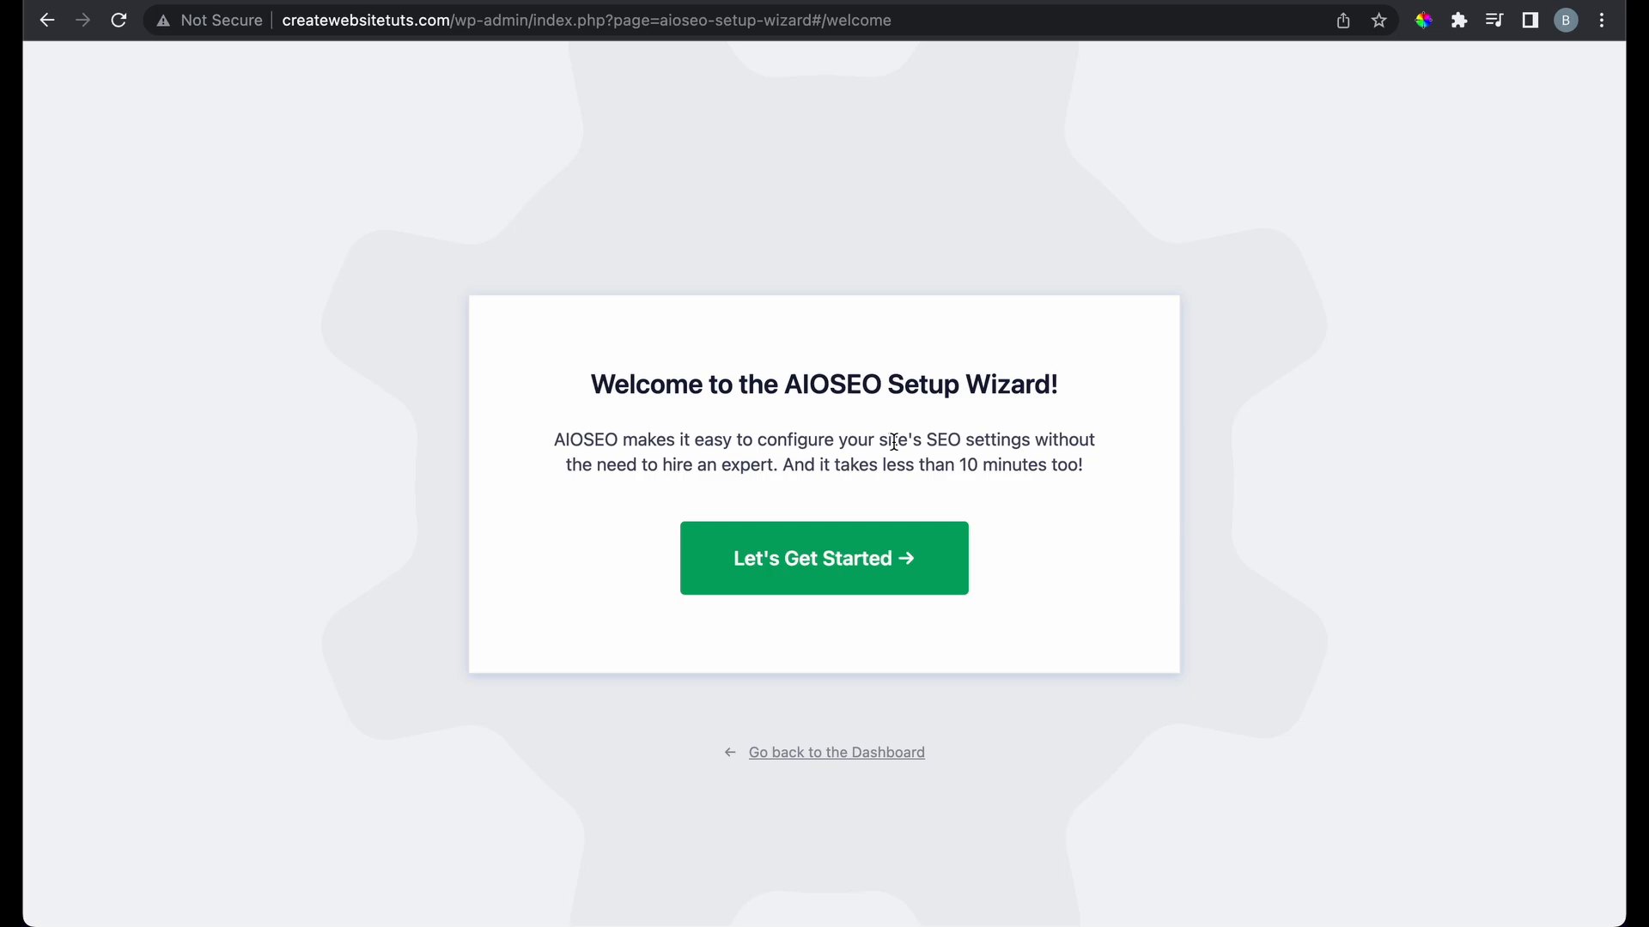
{"action": "left_click", "coordinate": [790, 754]}
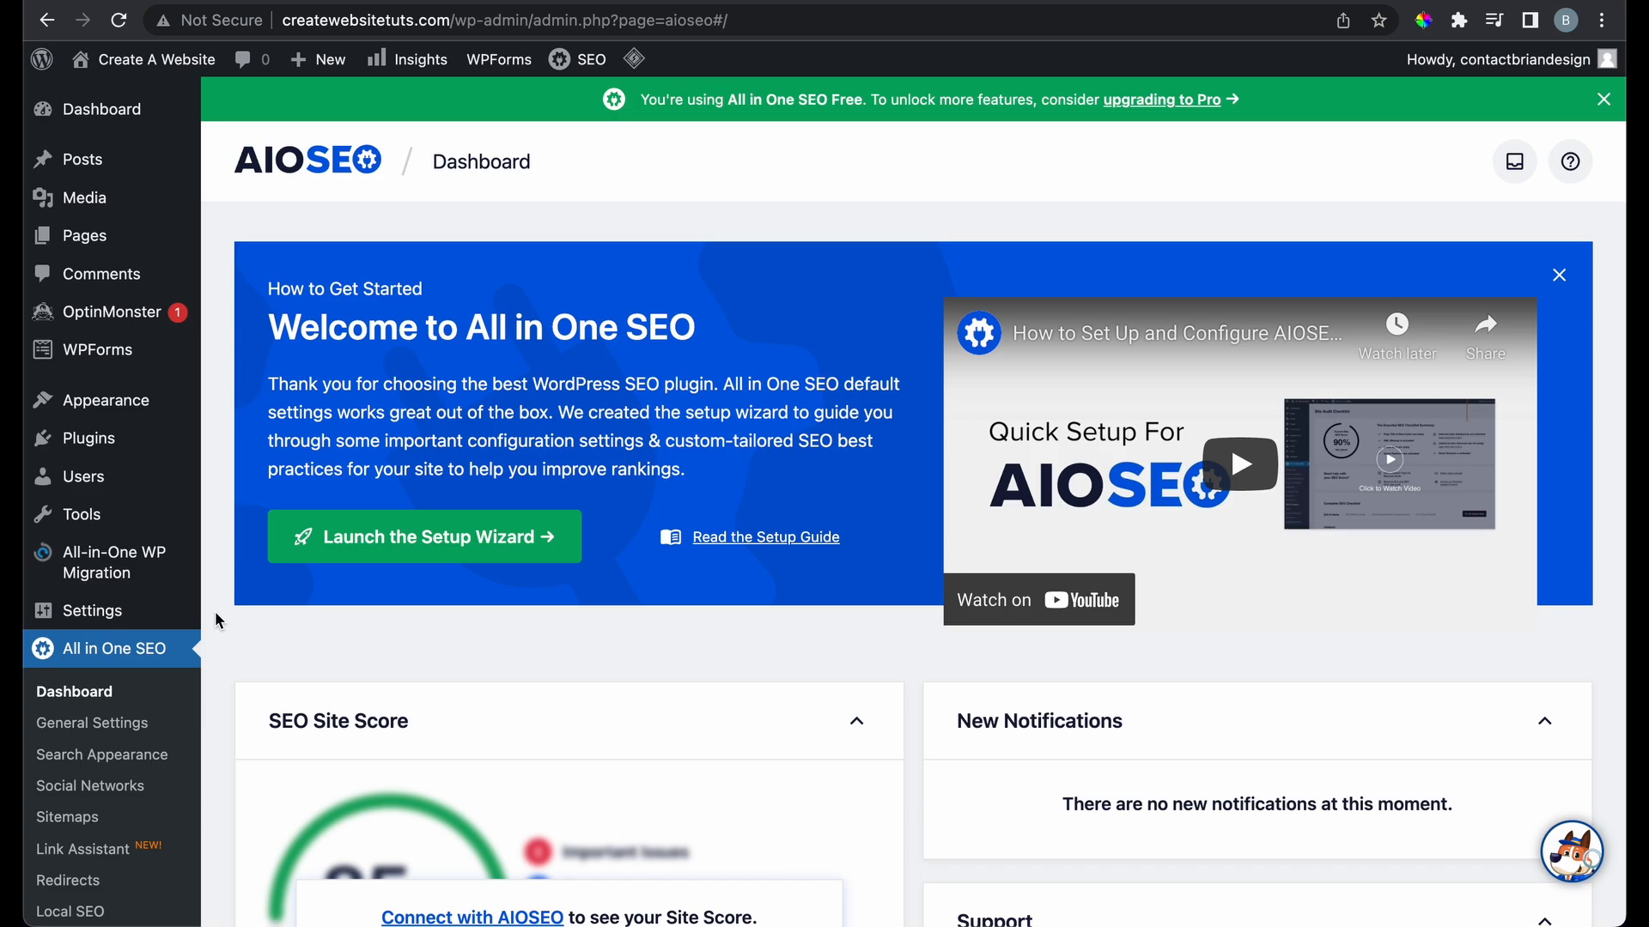
{"action": "scroll", "coordinate": [215, 620], "scroll_direction": "down", "scroll_amount": 5}
{"action": "scroll", "coordinate": [214, 612], "scroll_direction": "down", "scroll_amount": 6}
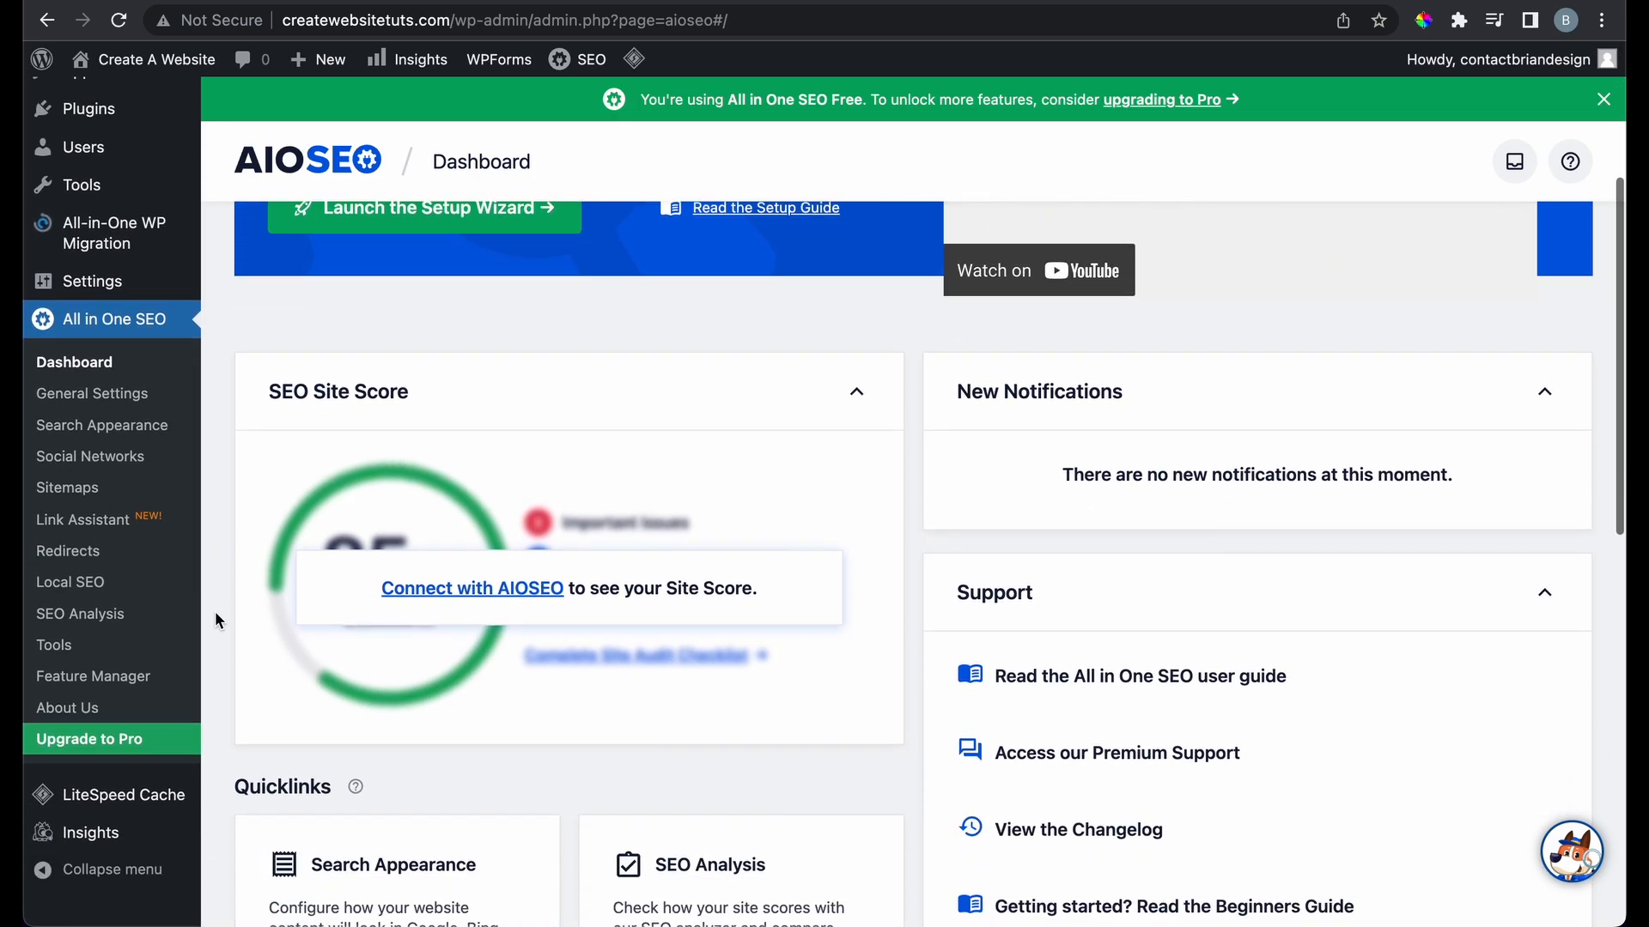
{"action": "scroll", "coordinate": [215, 611], "scroll_direction": "up", "scroll_amount": 5}
{"action": "scroll", "coordinate": [214, 612], "scroll_direction": "up", "scroll_amount": 5}
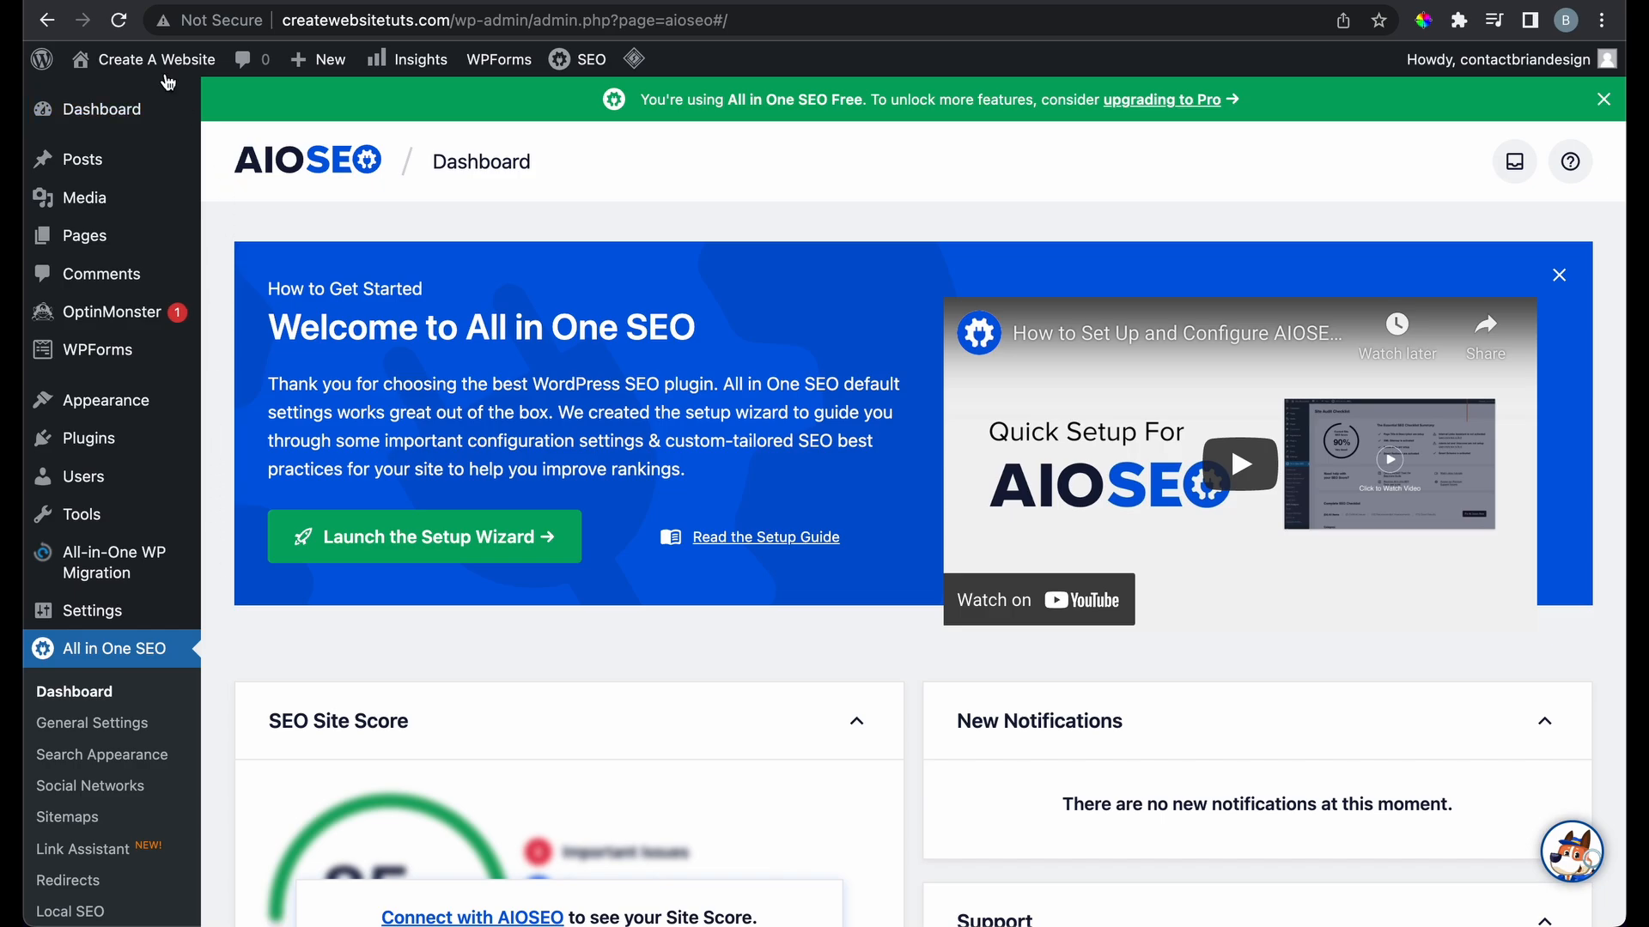
Visit the live createwebsitetuts.com site and look through its default home page down to the footer
{"action": "mouse_move", "coordinate": [163, 69]}
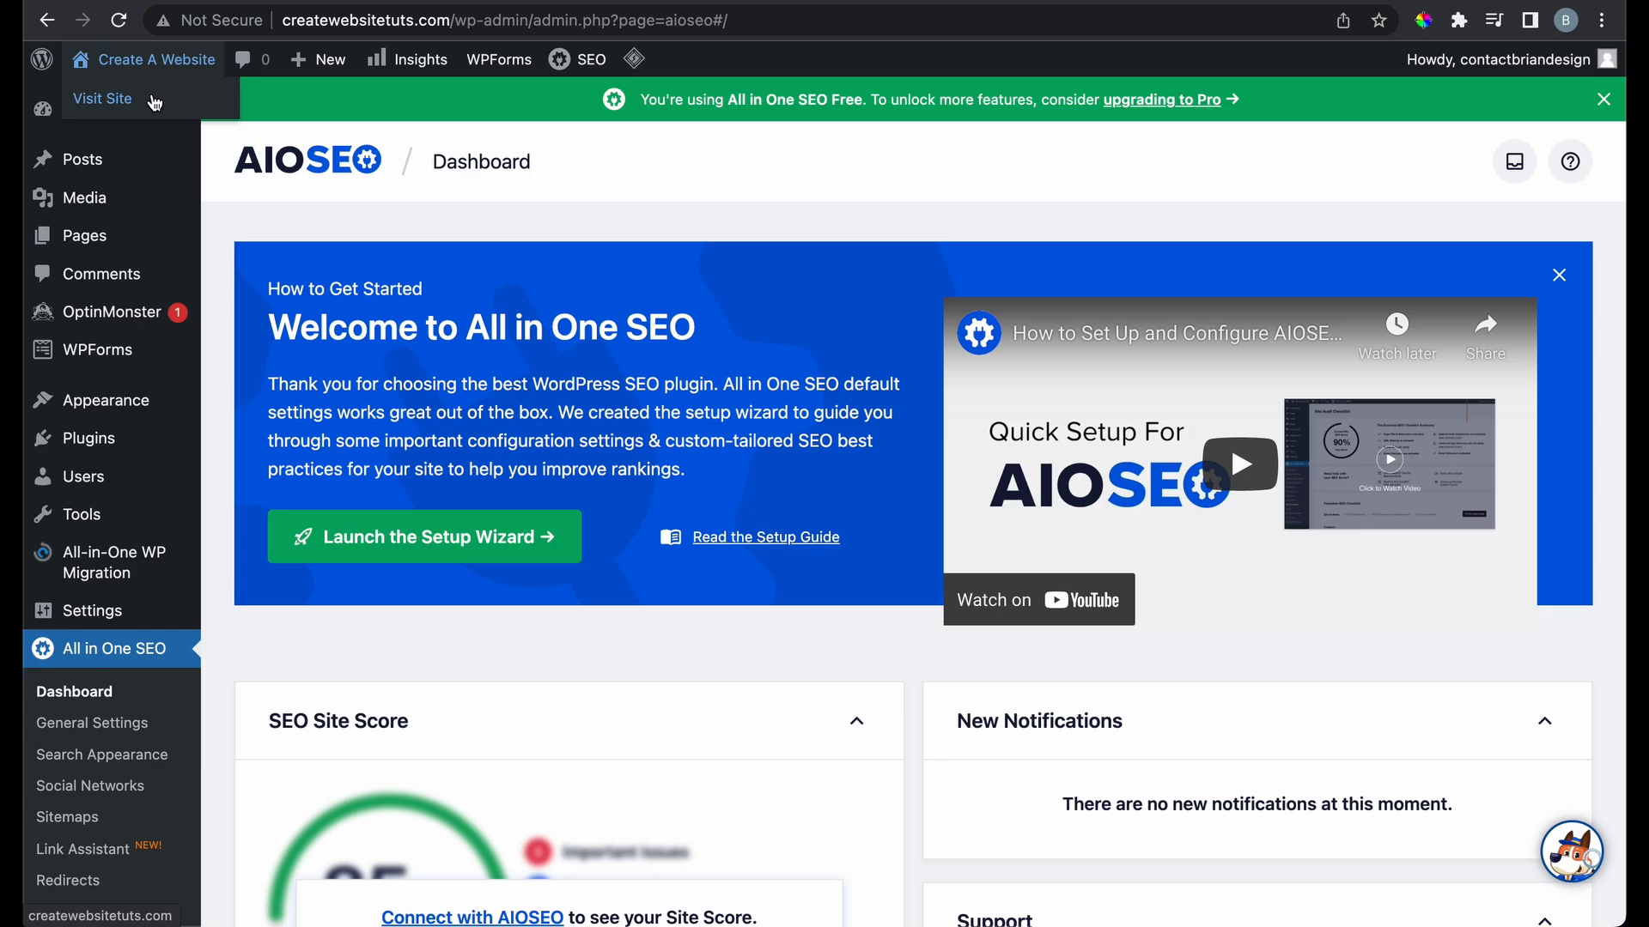
{"action": "left_click", "coordinate": [155, 103]}
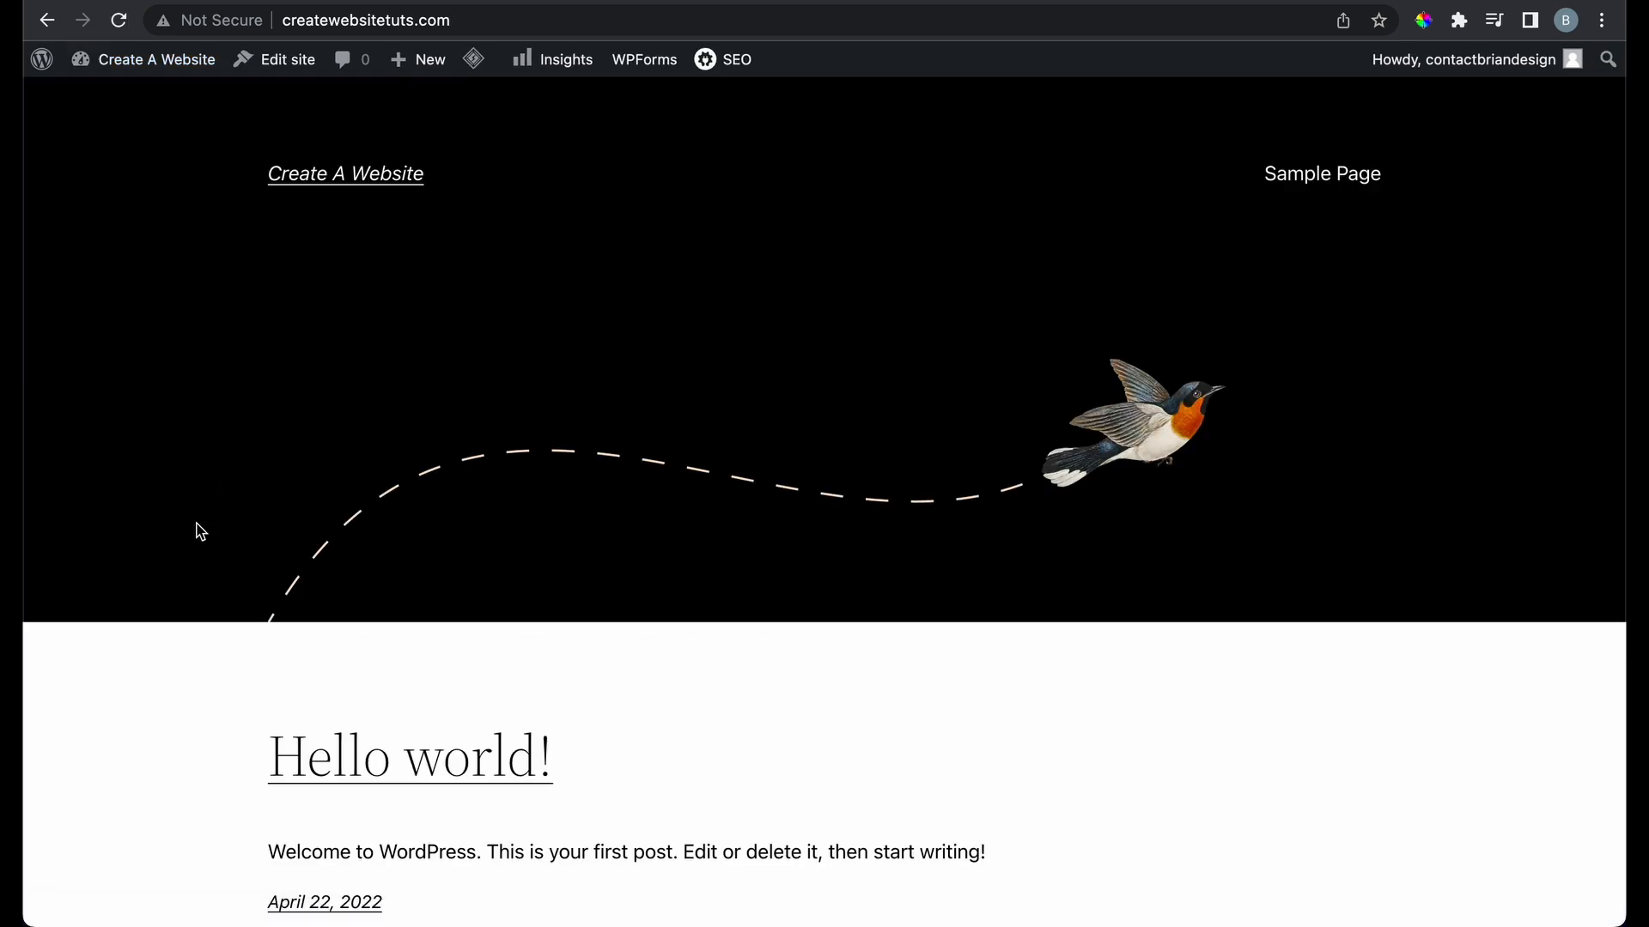
{"action": "scroll", "coordinate": [199, 532], "scroll_direction": "down", "scroll_amount": 5}
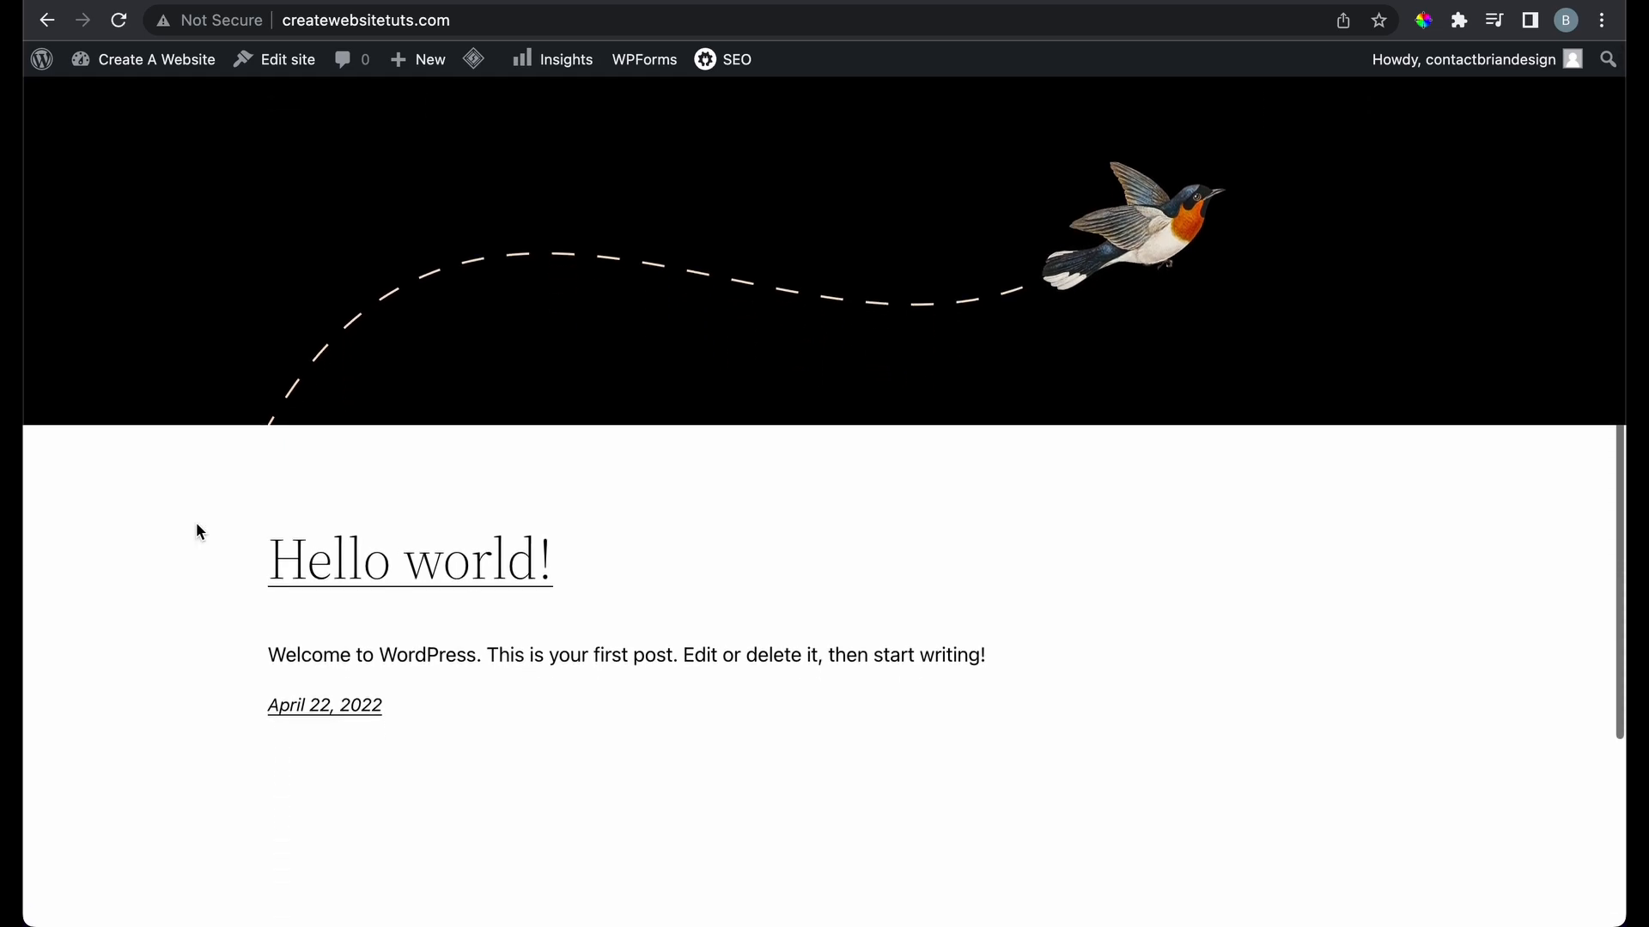
{"action": "scroll", "coordinate": [196, 526], "scroll_direction": "down", "scroll_amount": 1}
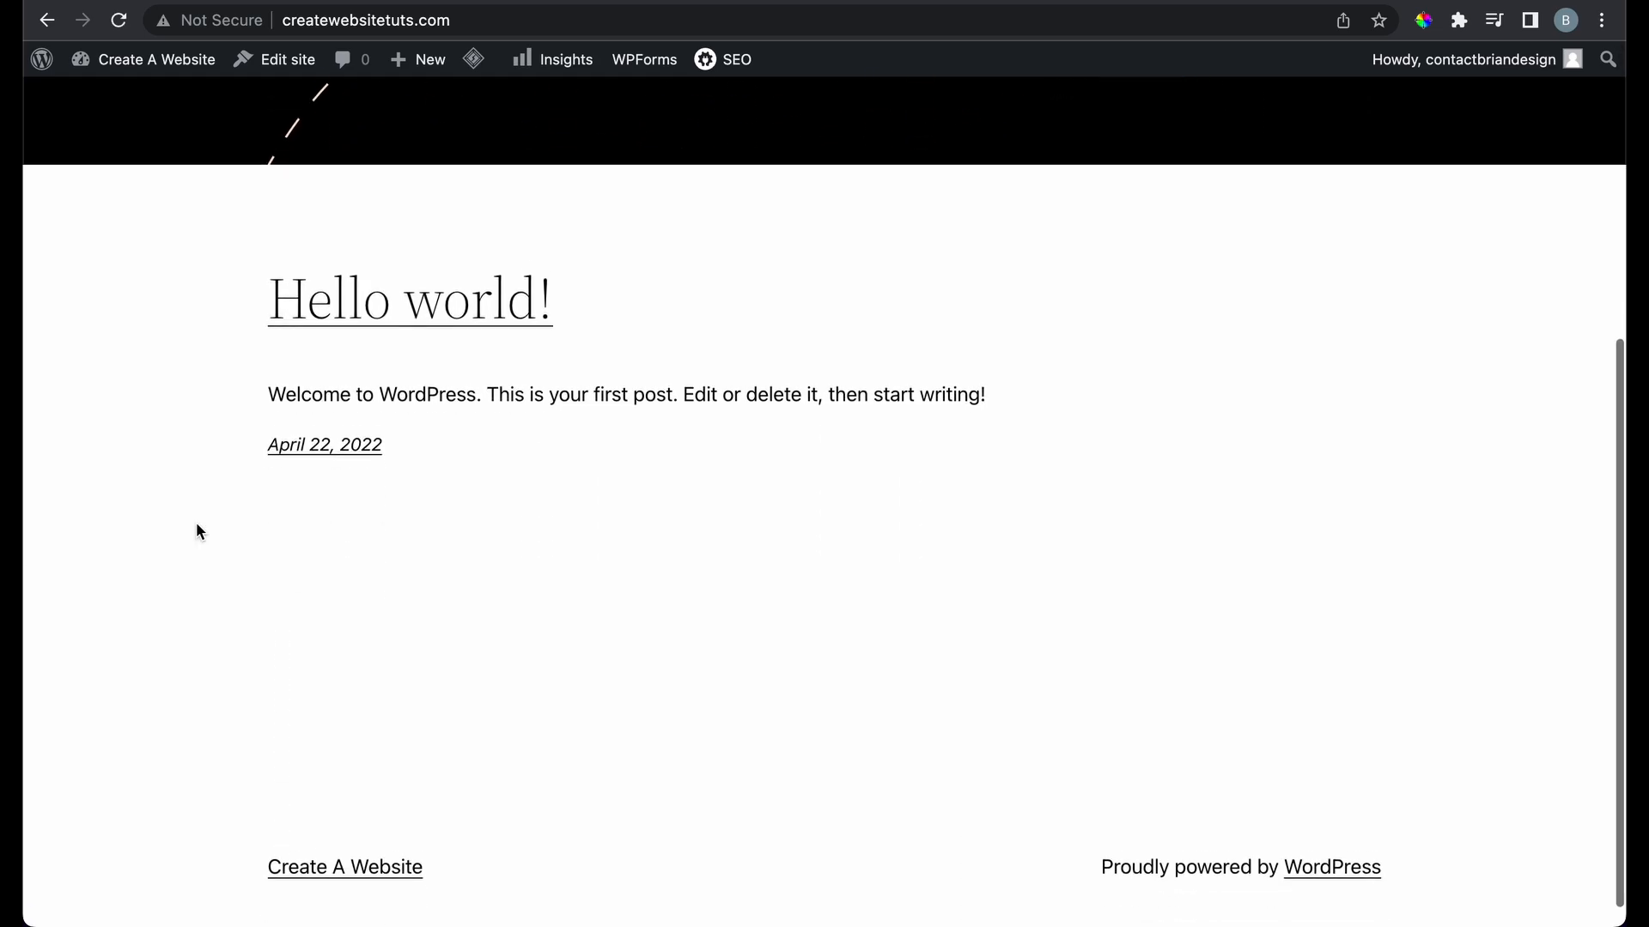
{"action": "scroll", "coordinate": [196, 522], "scroll_direction": "up", "scroll_amount": 6}
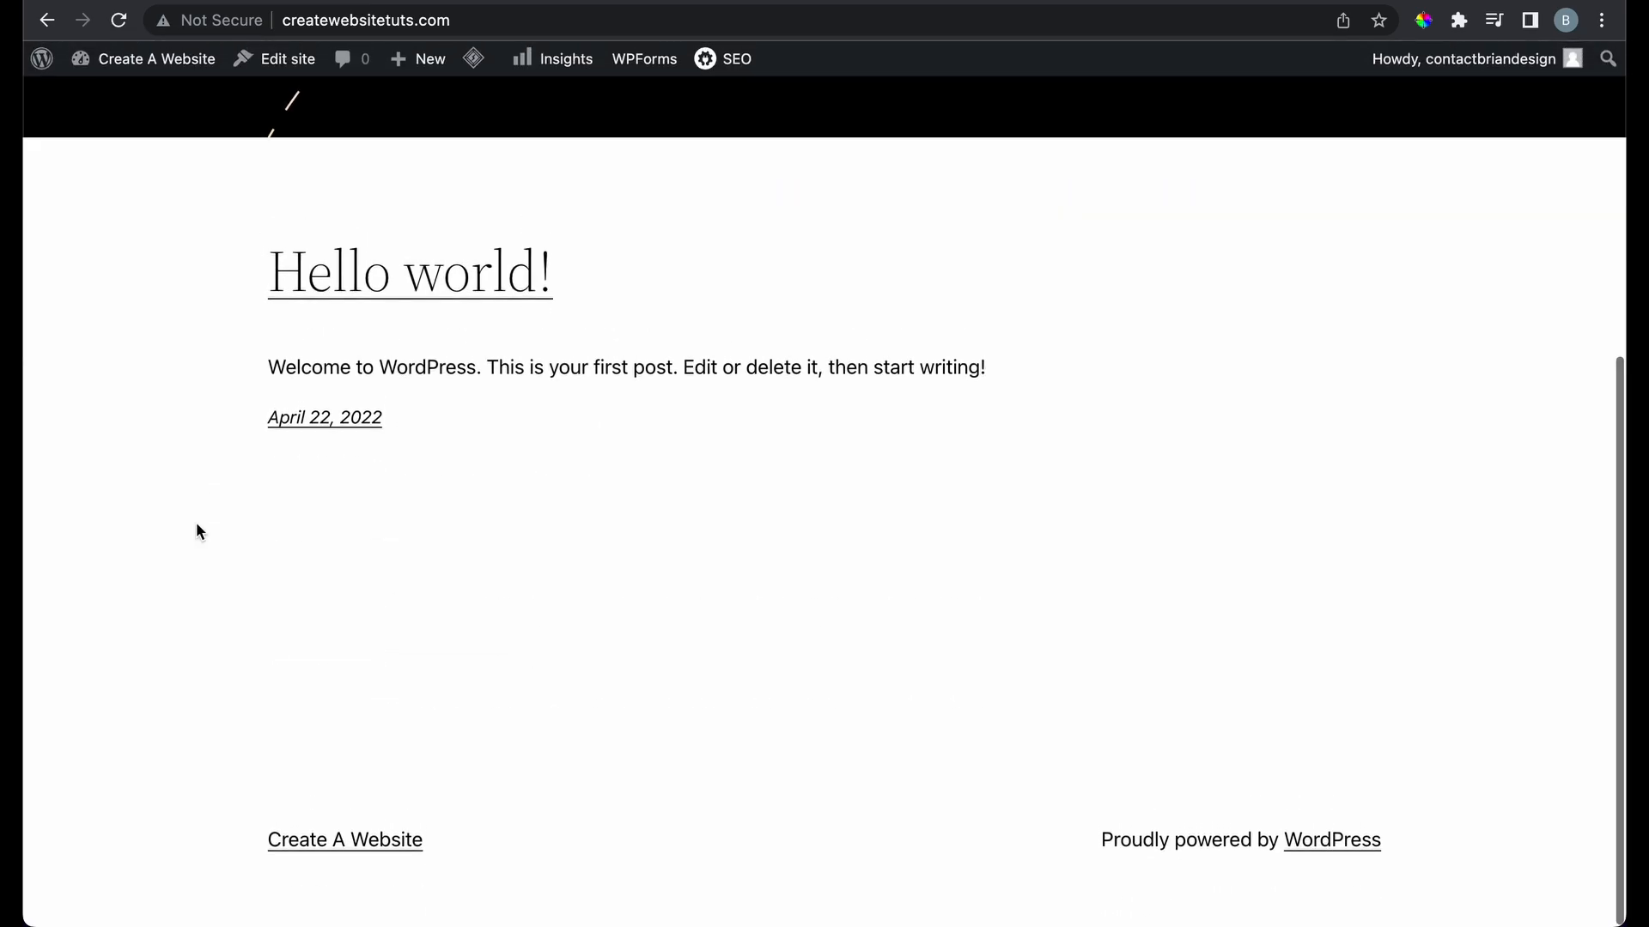
{"action": "scroll", "coordinate": [195, 526], "scroll_direction": "up", "scroll_amount": 6}
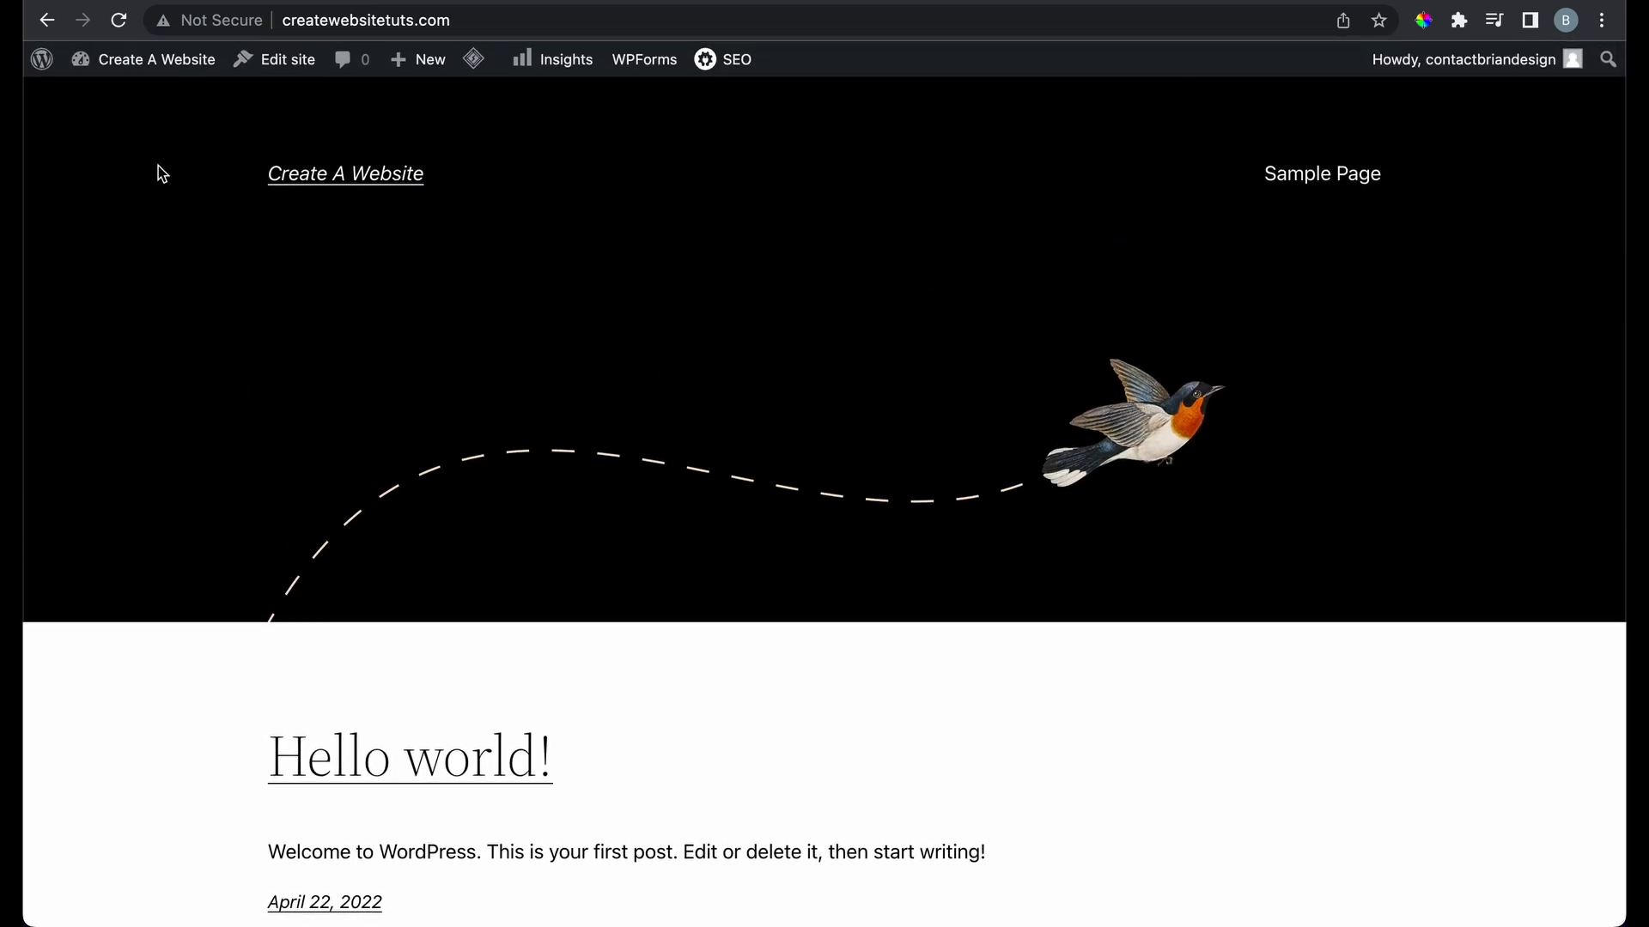
Return to the WordPress admin dashboard and look over its welcome panel and widgets
{"action": "mouse_move", "coordinate": [111, 71]}
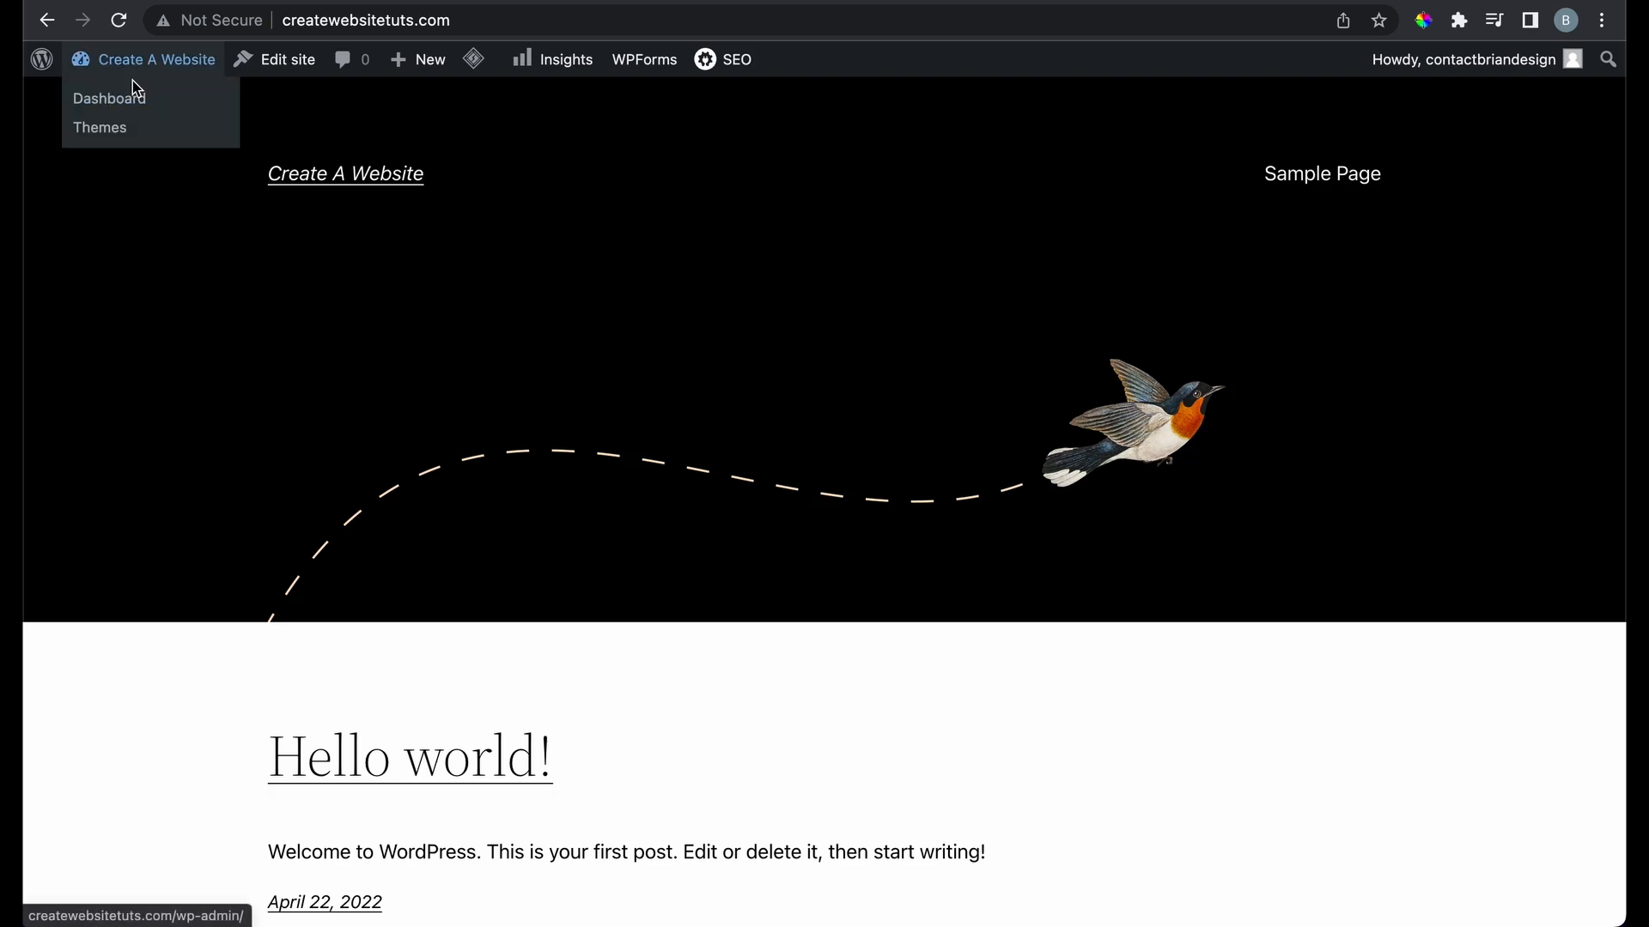
{"action": "left_click", "coordinate": [133, 99]}
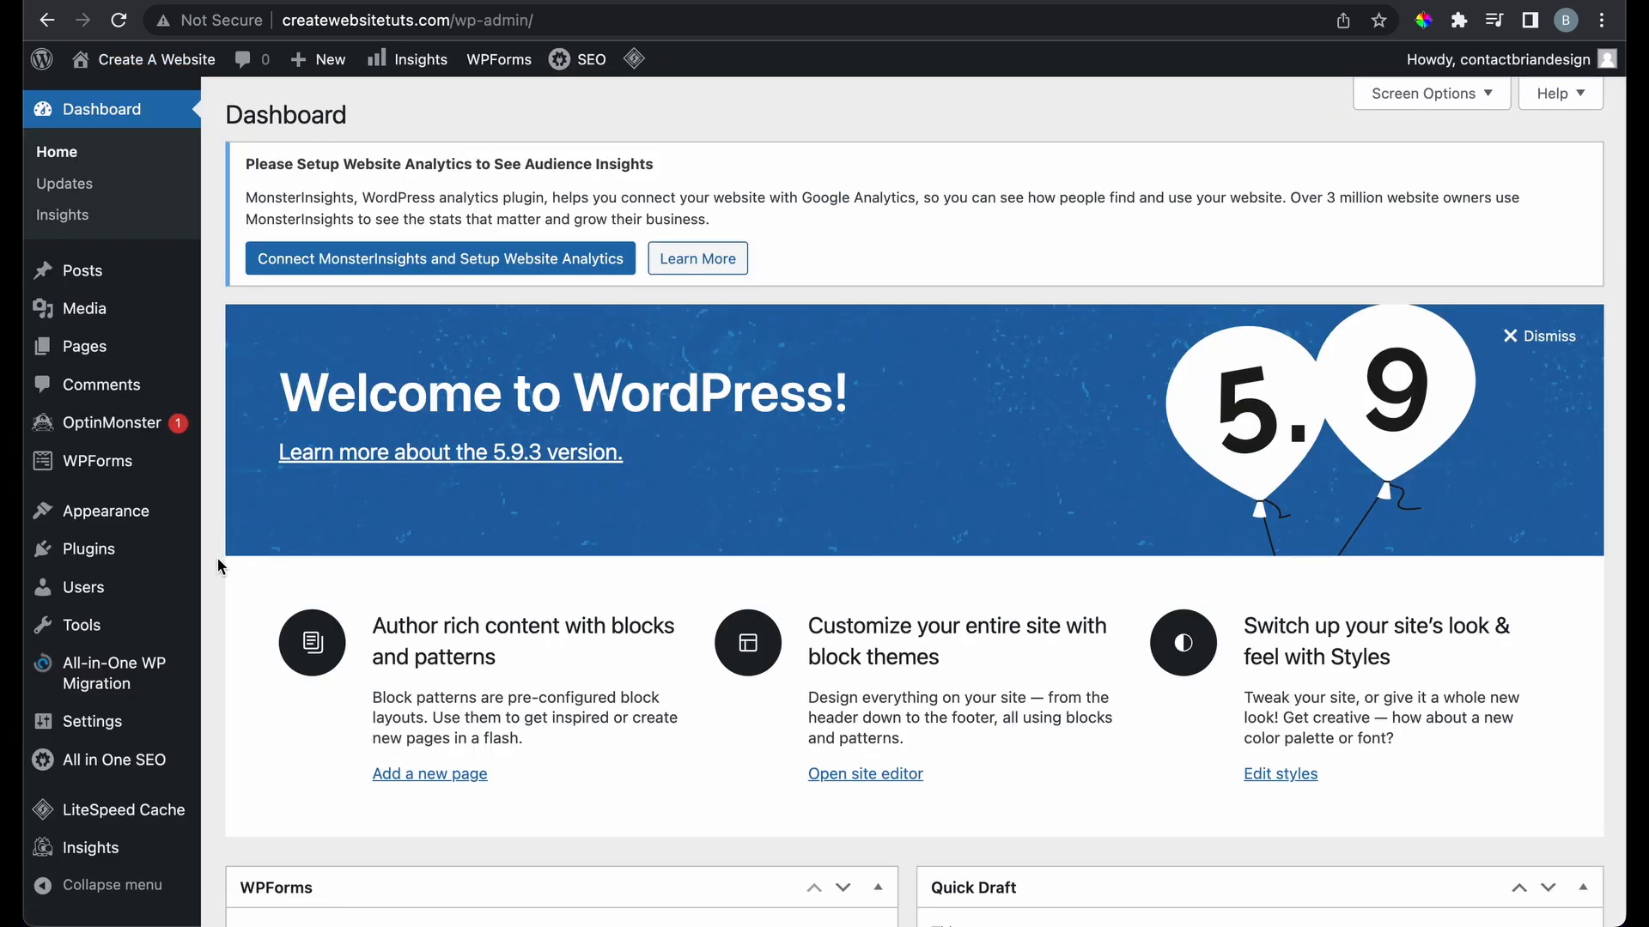
{"action": "scroll", "coordinate": [218, 562], "scroll_direction": "down", "scroll_amount": 5}
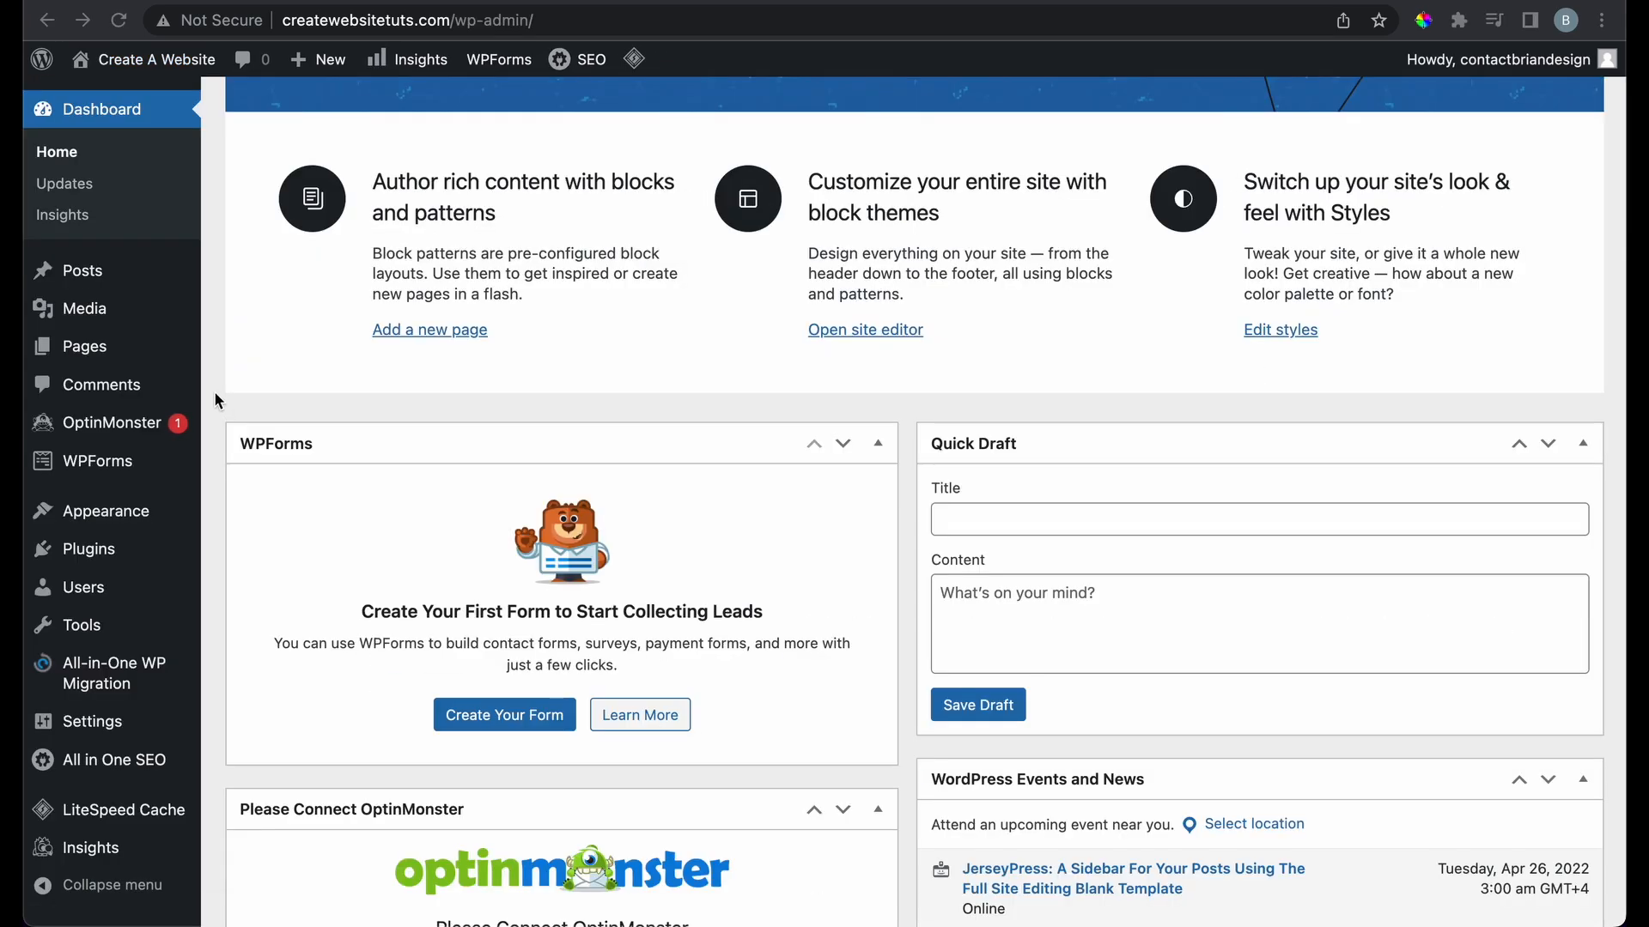
{"action": "scroll", "coordinate": [216, 394], "scroll_direction": "up", "scroll_amount": 5}
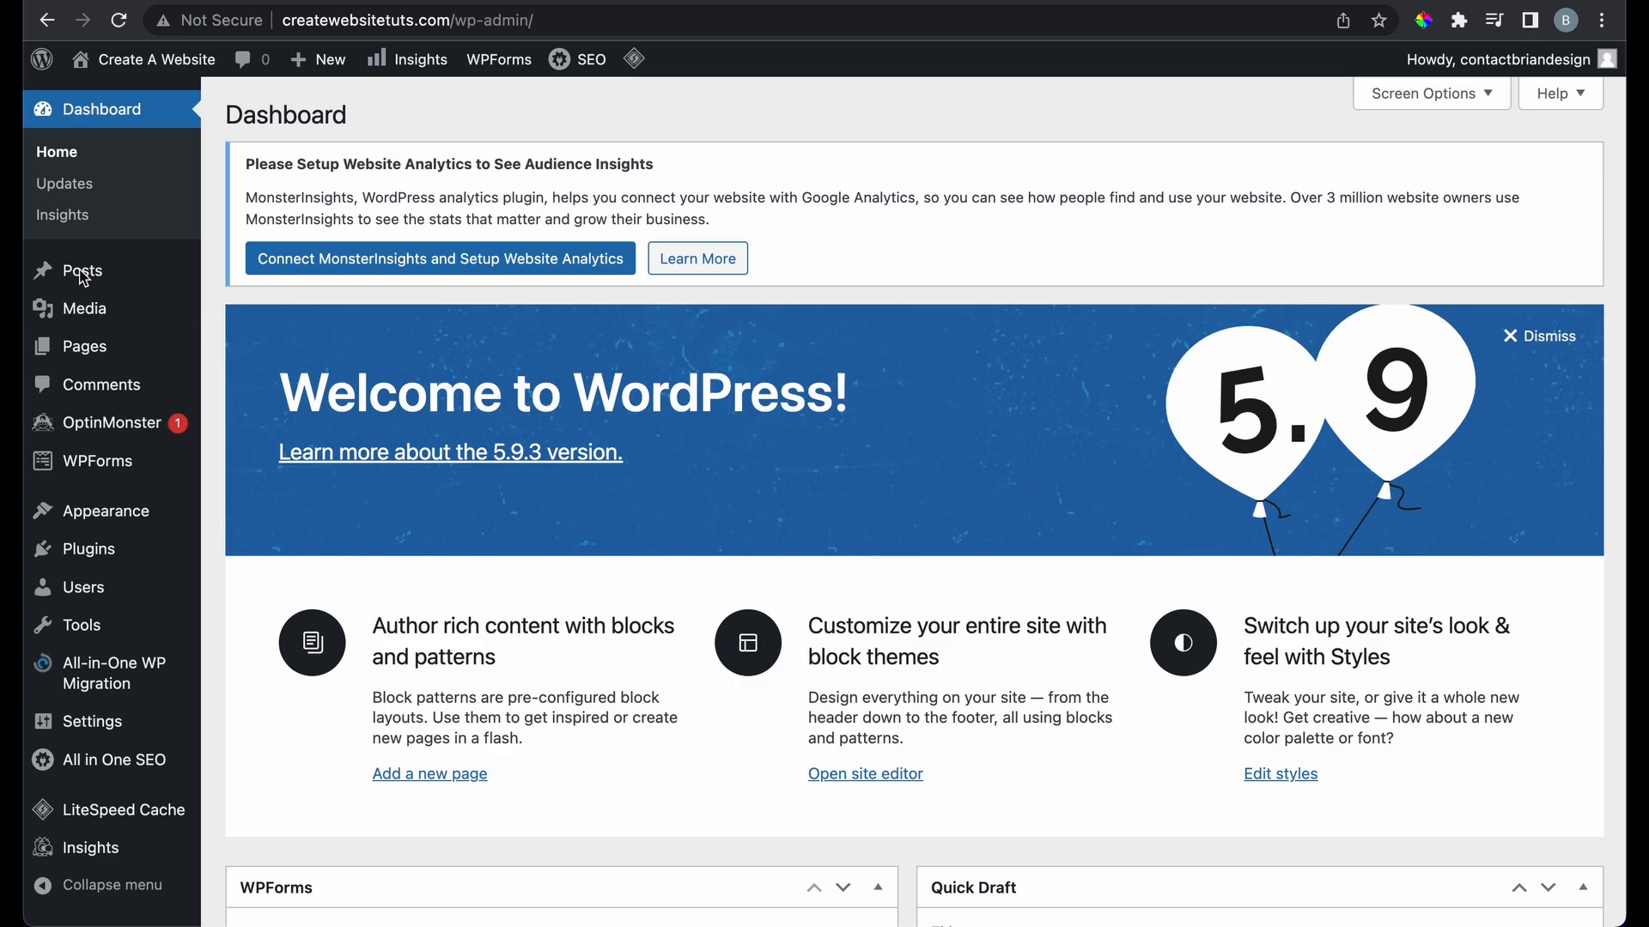
Open the list of all posts and move the Hello world! post to the trash
{"action": "mouse_move", "coordinate": [89, 275]}
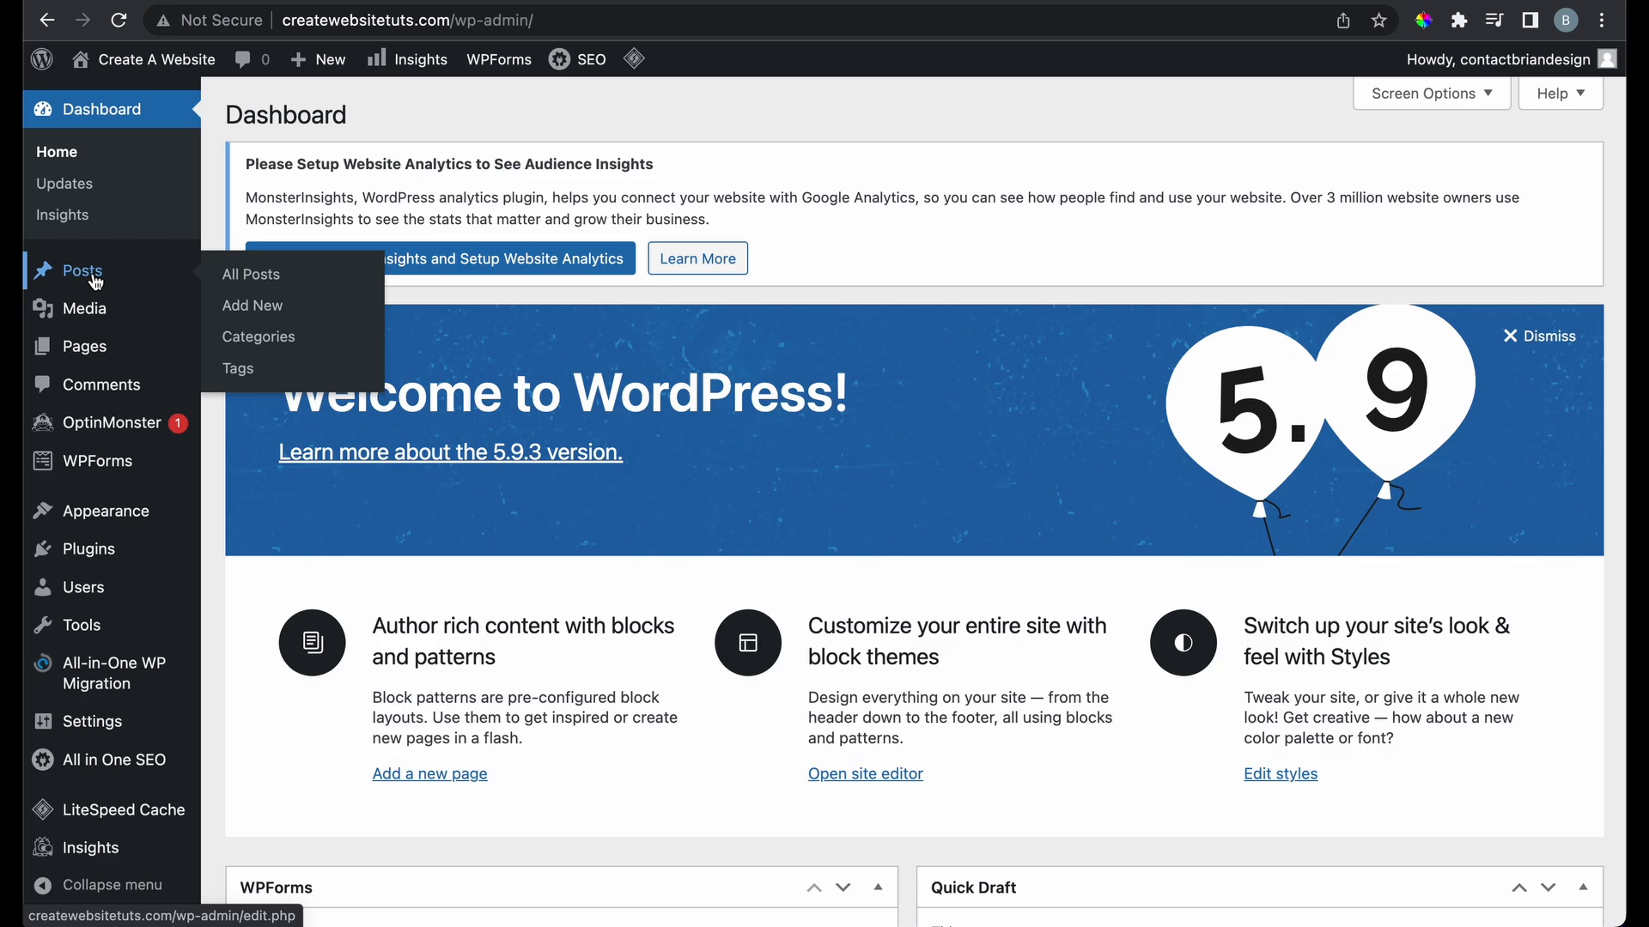
{"action": "left_click", "coordinate": [95, 282]}
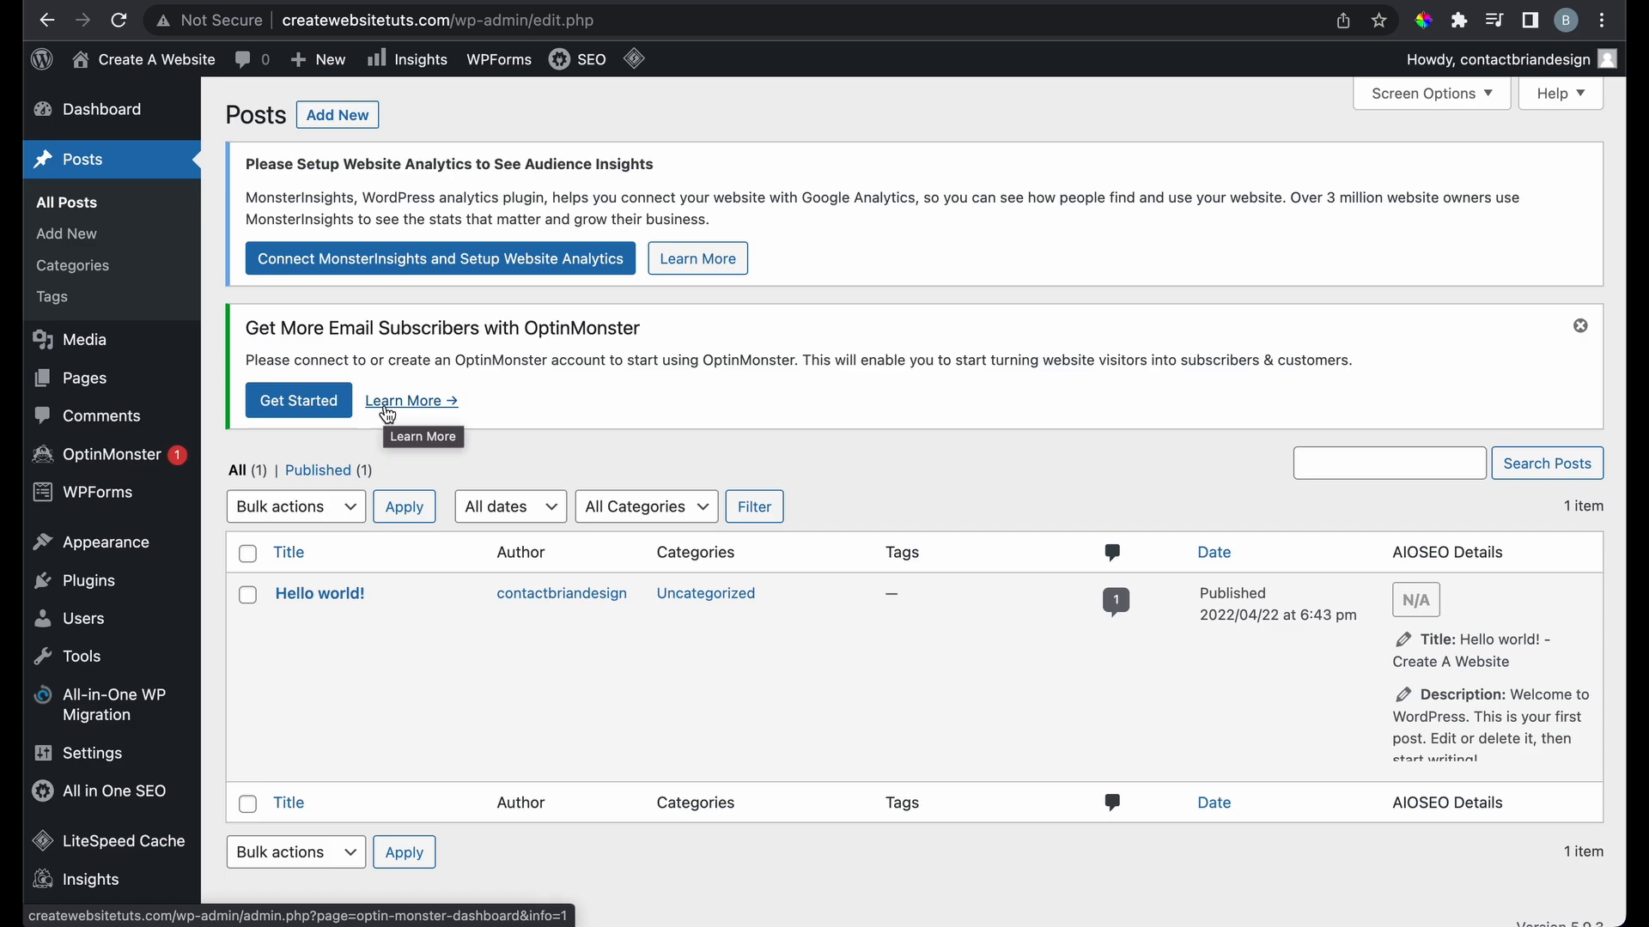
{"action": "scroll", "coordinate": [388, 416], "scroll_direction": "down", "scroll_amount": 1}
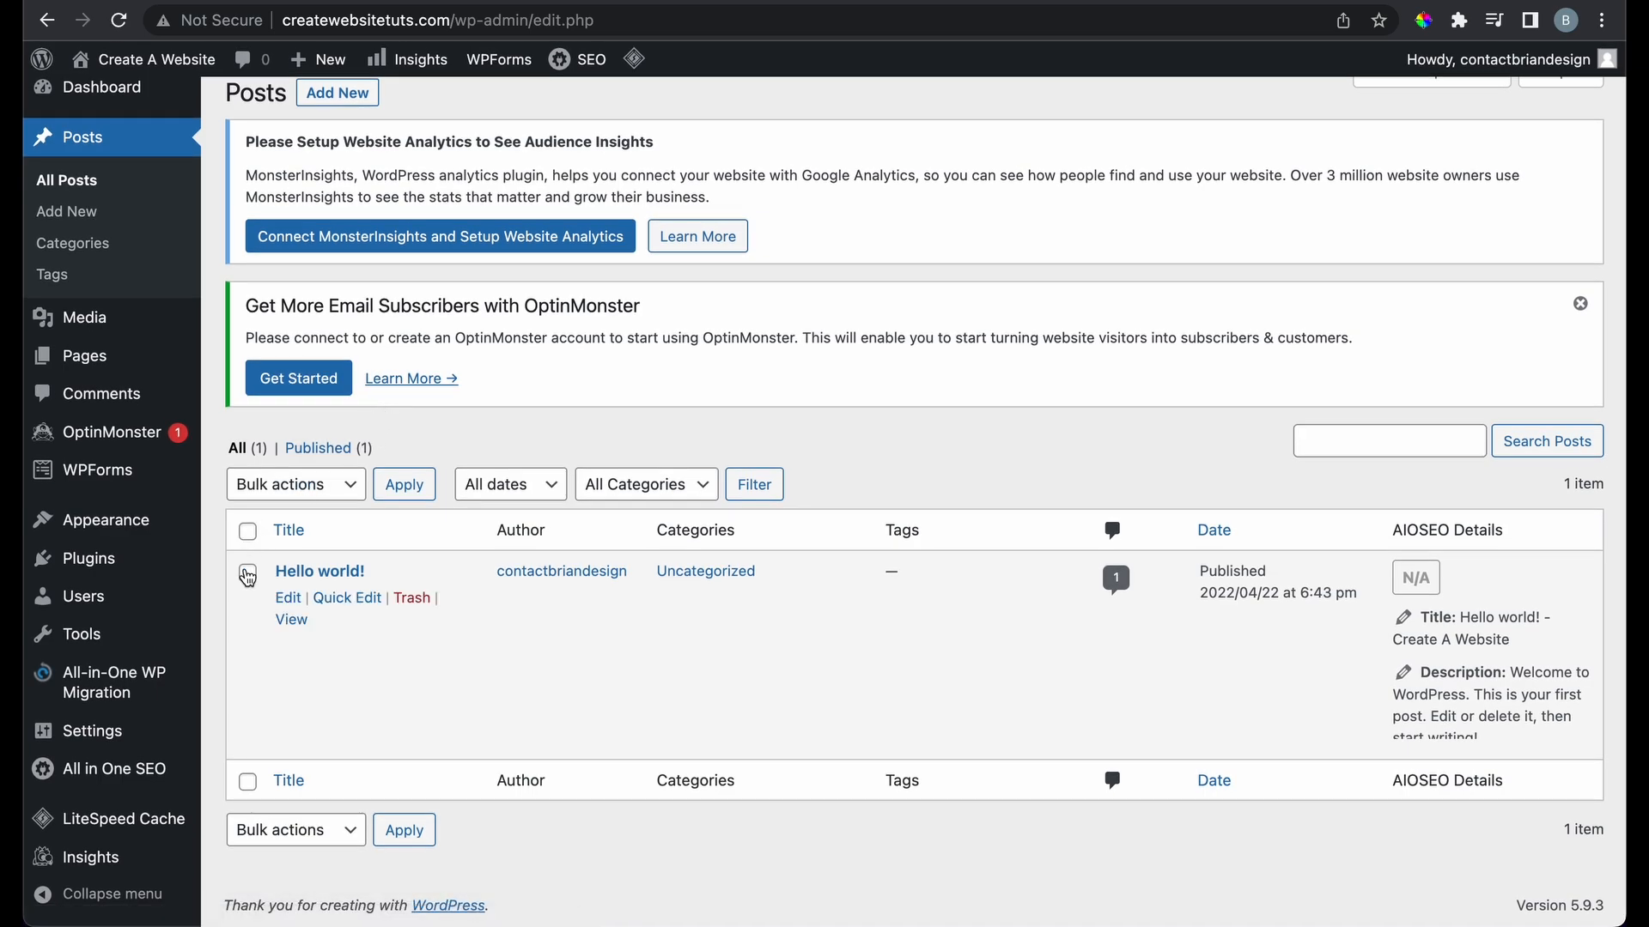
{"action": "left_click", "coordinate": [248, 575]}
{"action": "left_click", "coordinate": [413, 599]}
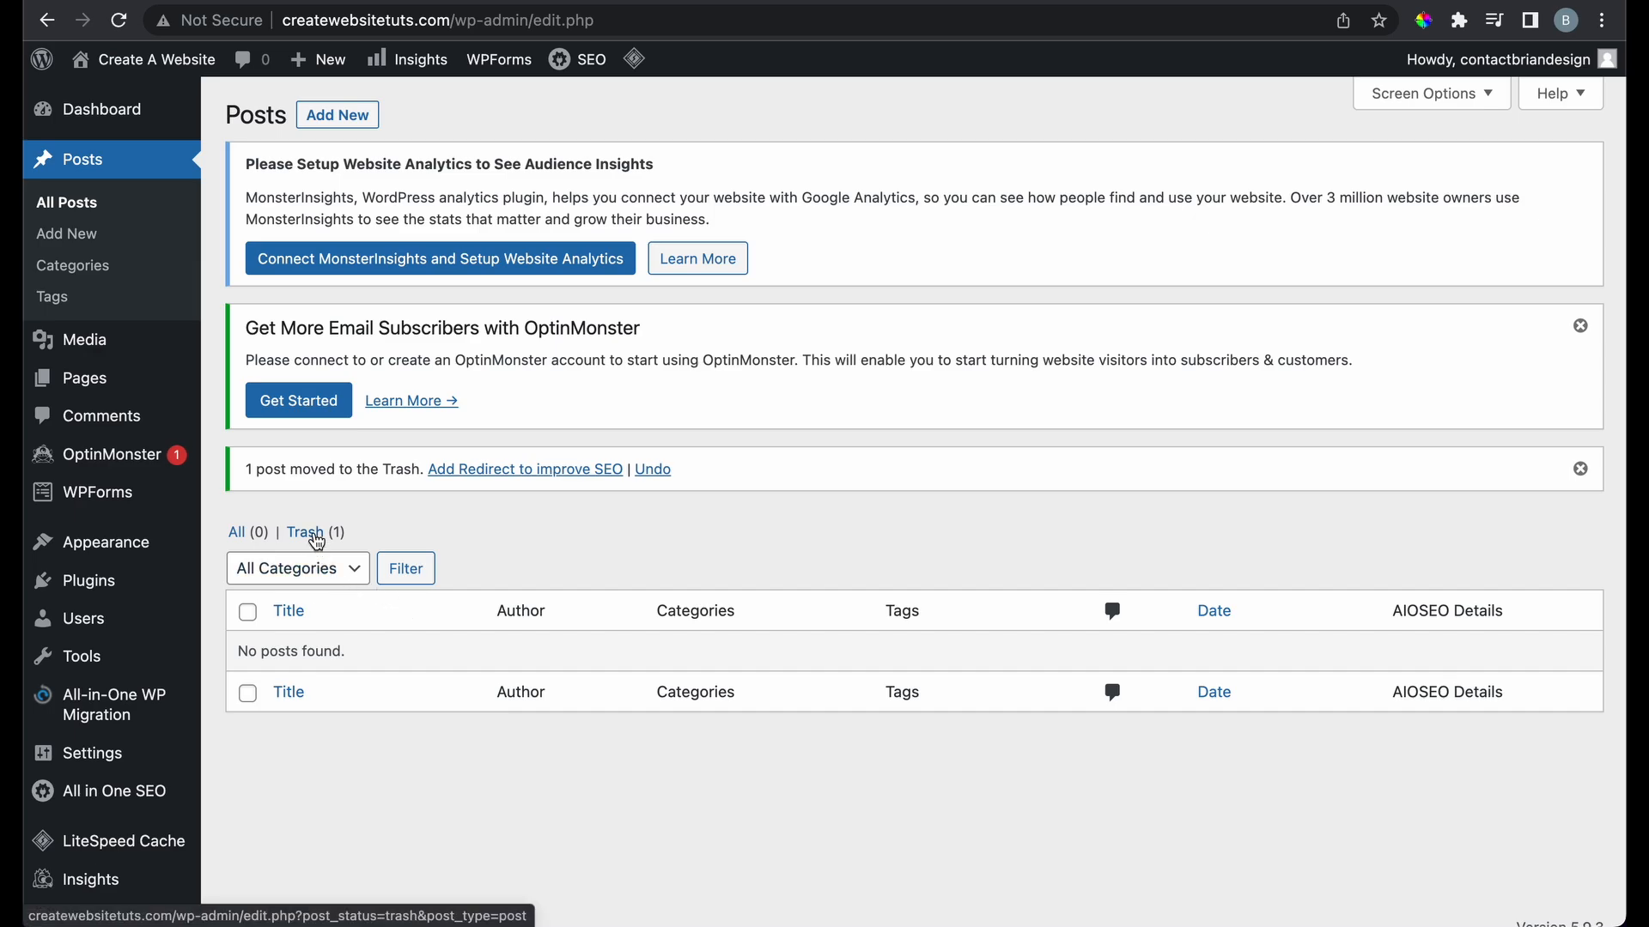
Permanently delete the Hello world! post from the posts trash
{"action": "left_click", "coordinate": [315, 535]}
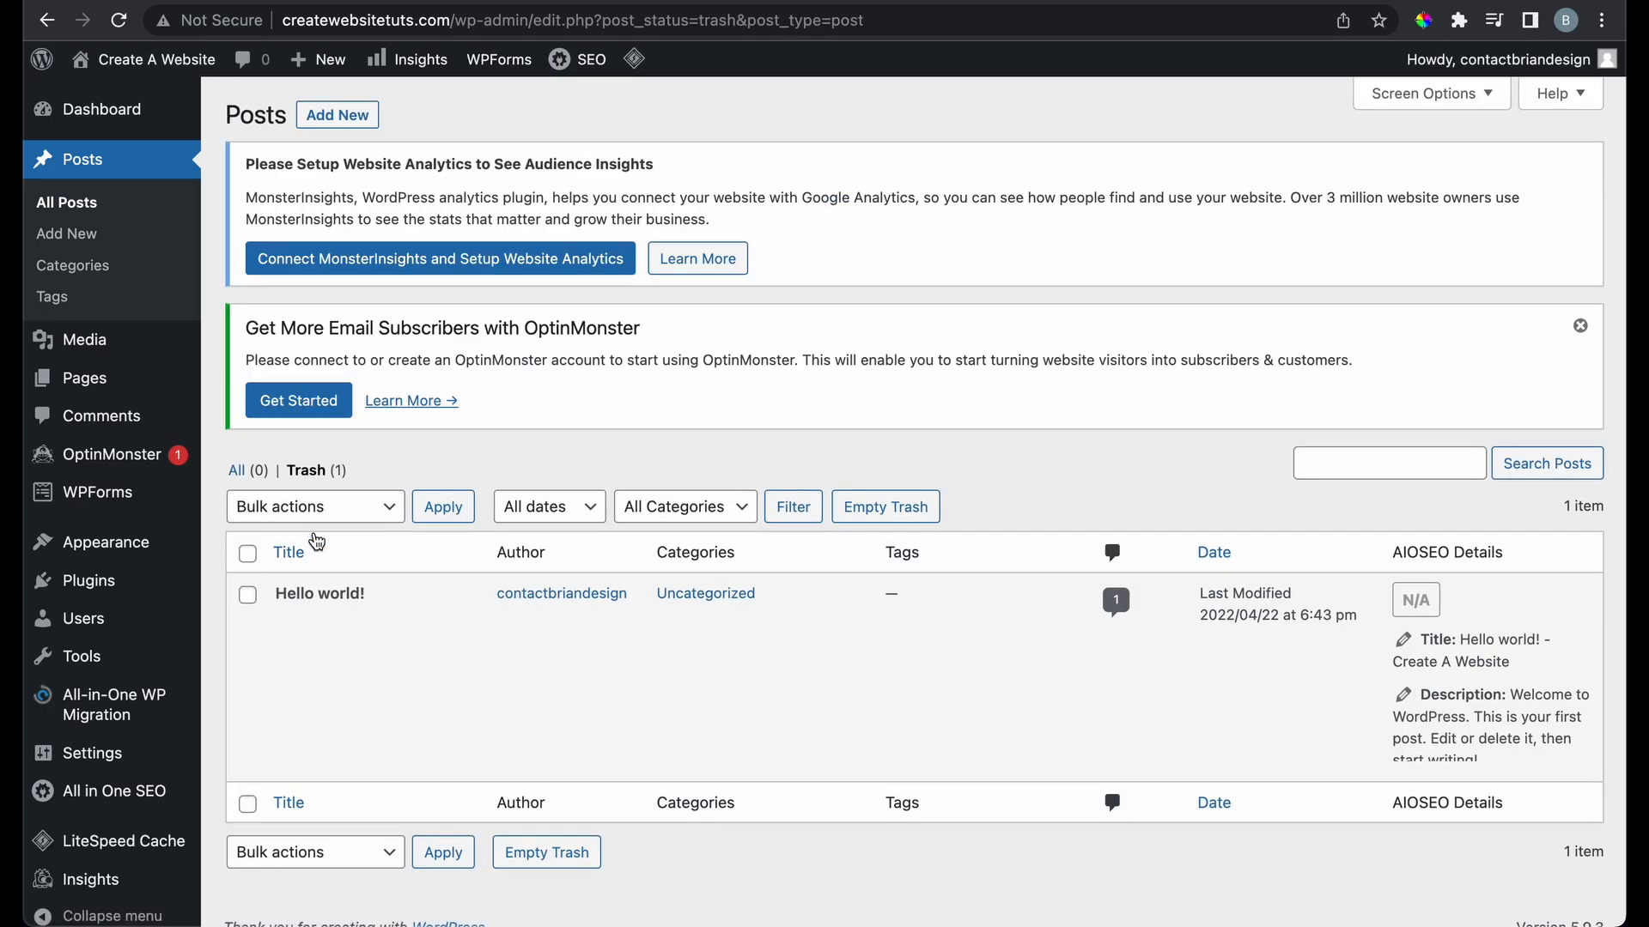
{"action": "left_click", "coordinate": [249, 597]}
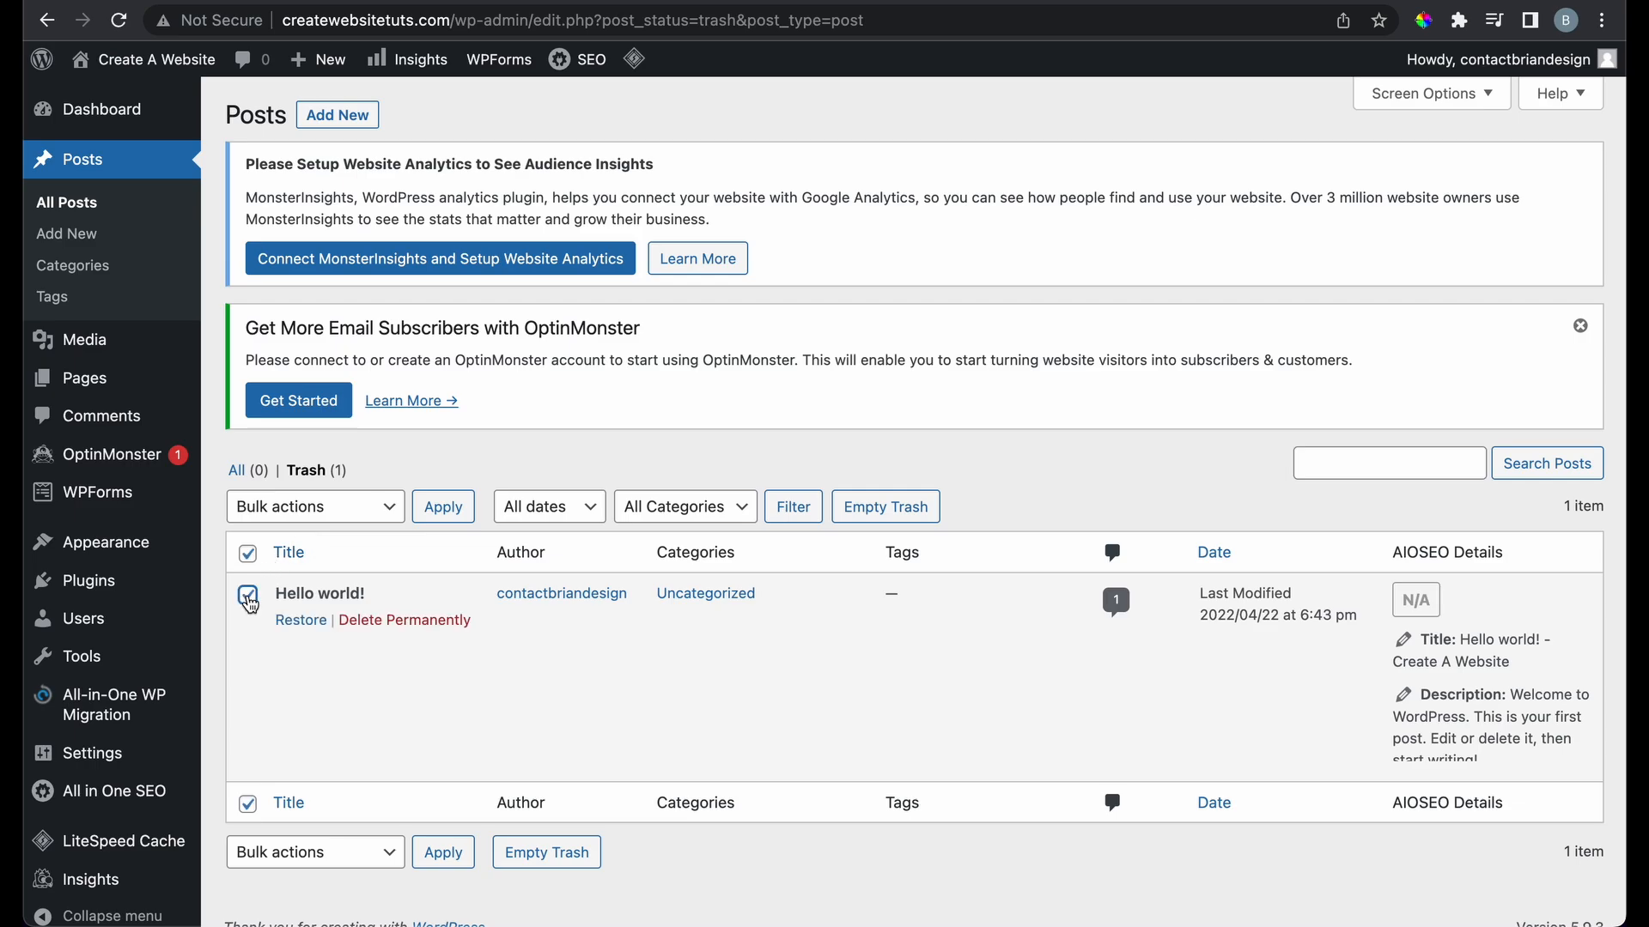
{"action": "left_click", "coordinate": [382, 622]}
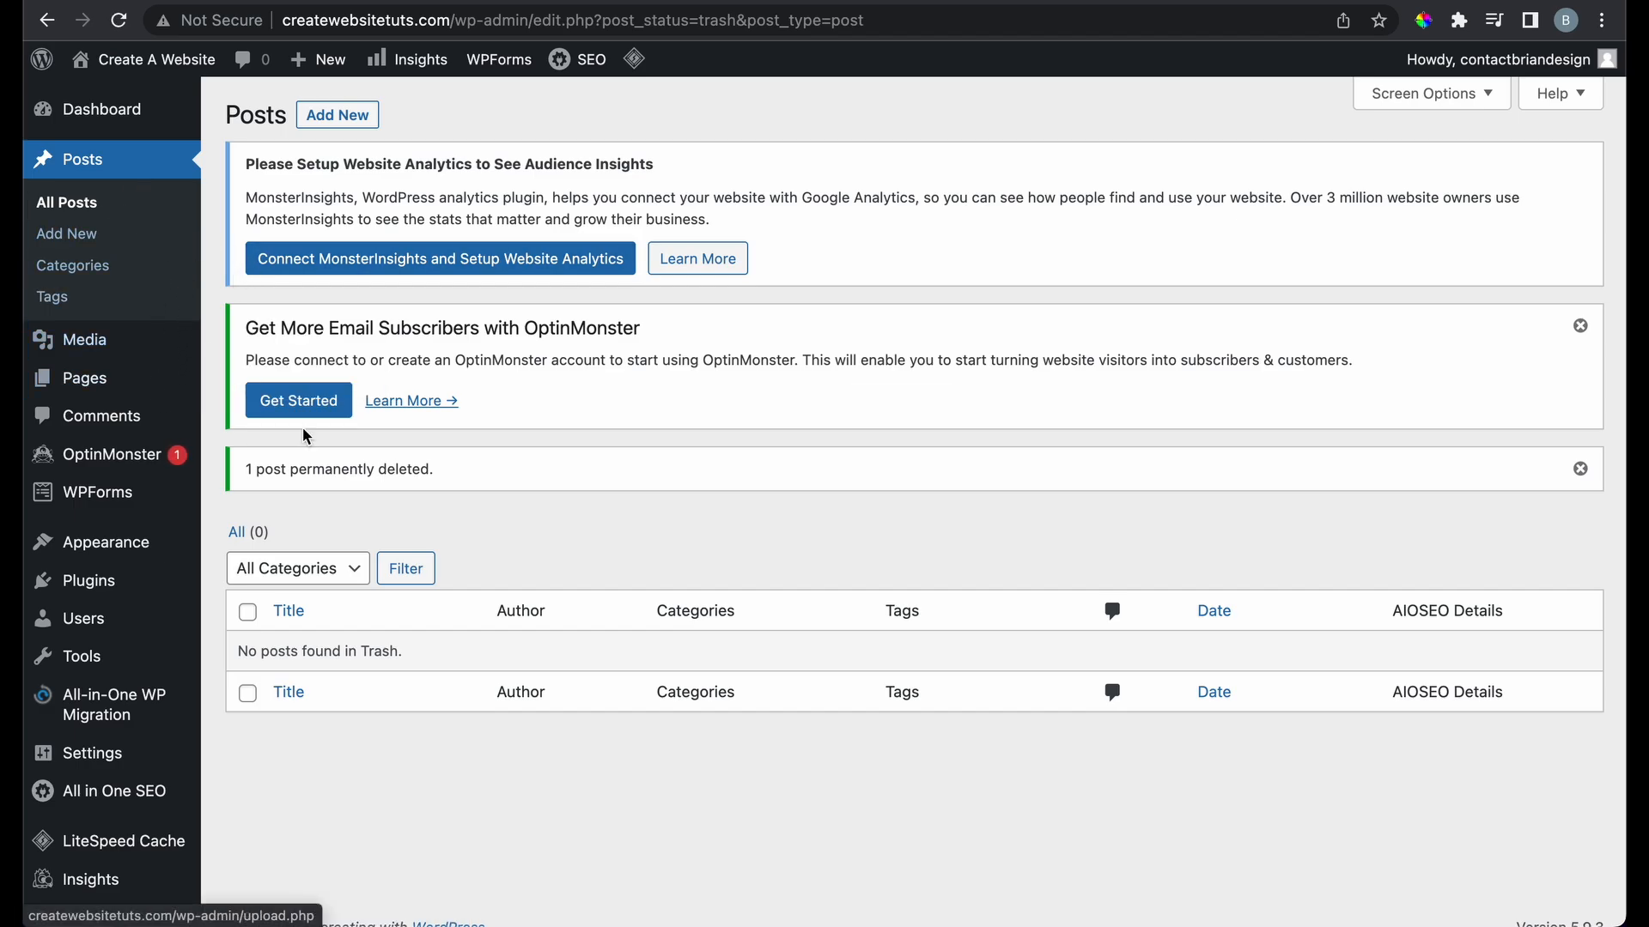
Open the site's Media Library
{"action": "mouse_move", "coordinate": [143, 341]}
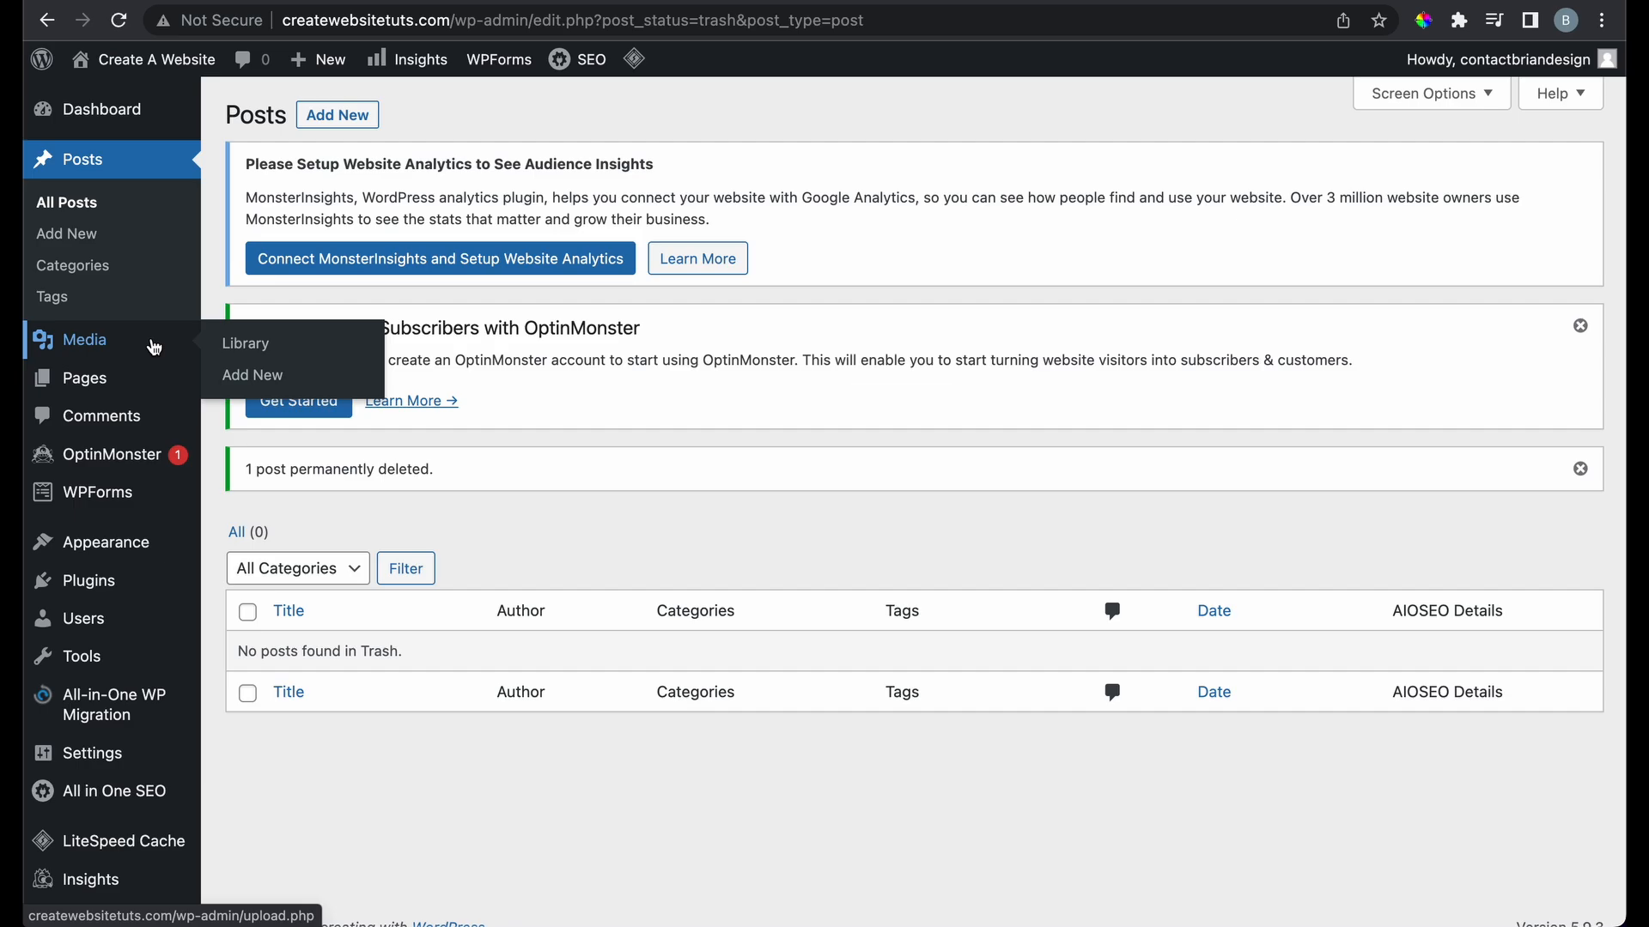
{"action": "left_click", "coordinate": [154, 347]}
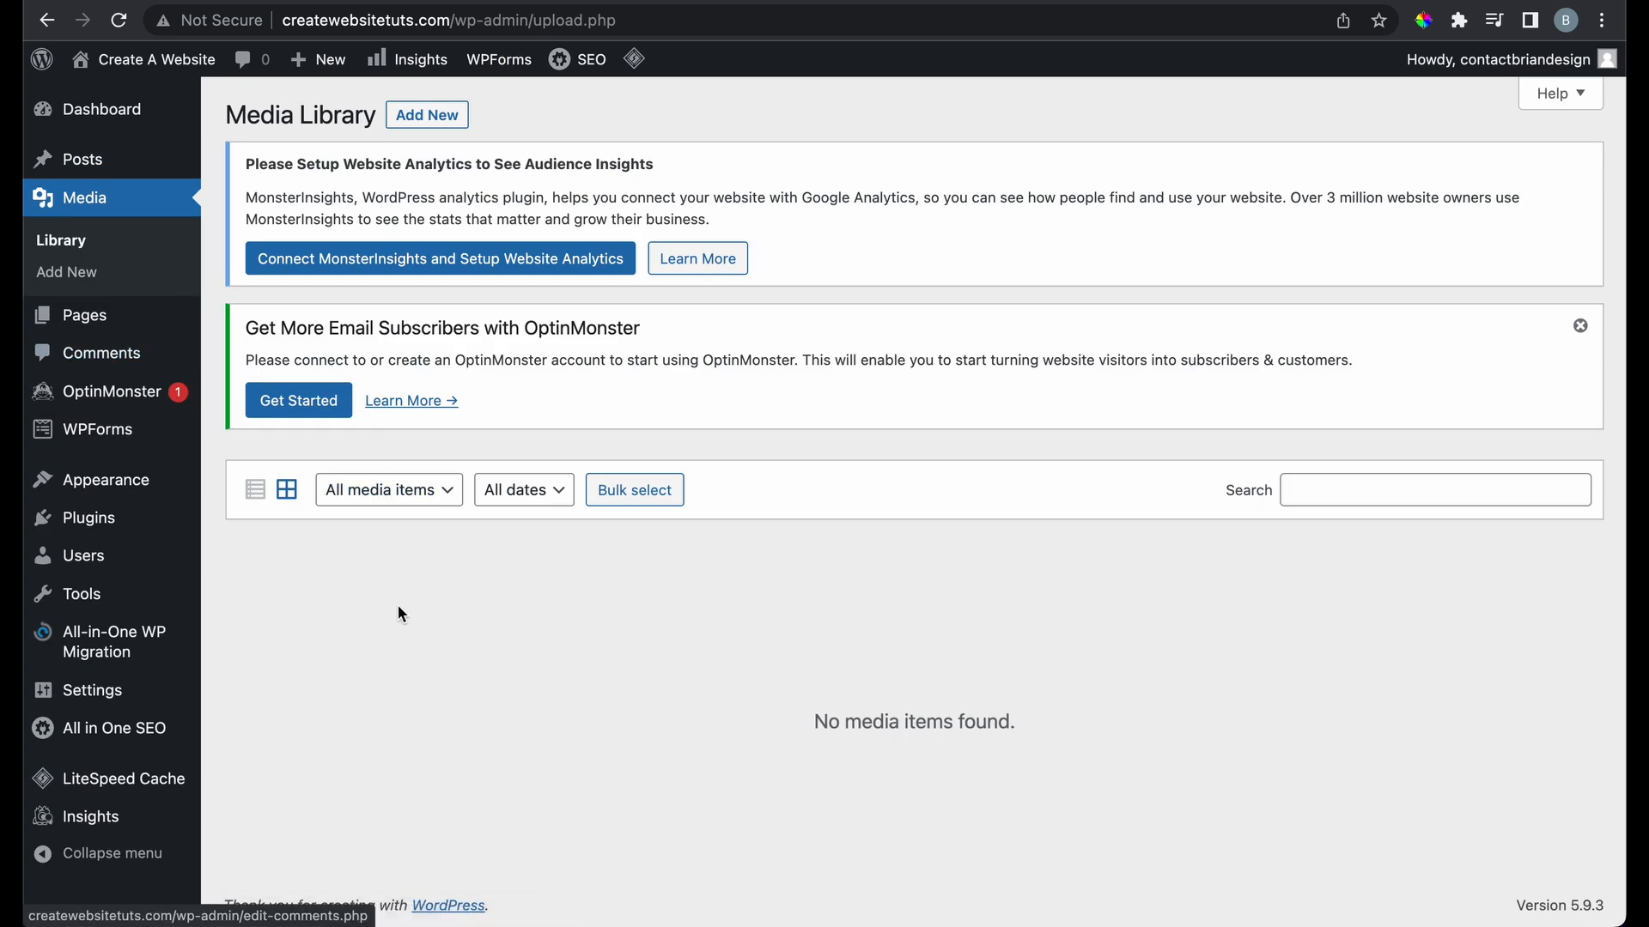
Open the list of all pages and move both the Privacy Policy and Sample Page entries to the trash in bulk
{"action": "left_click", "coordinate": [129, 310]}
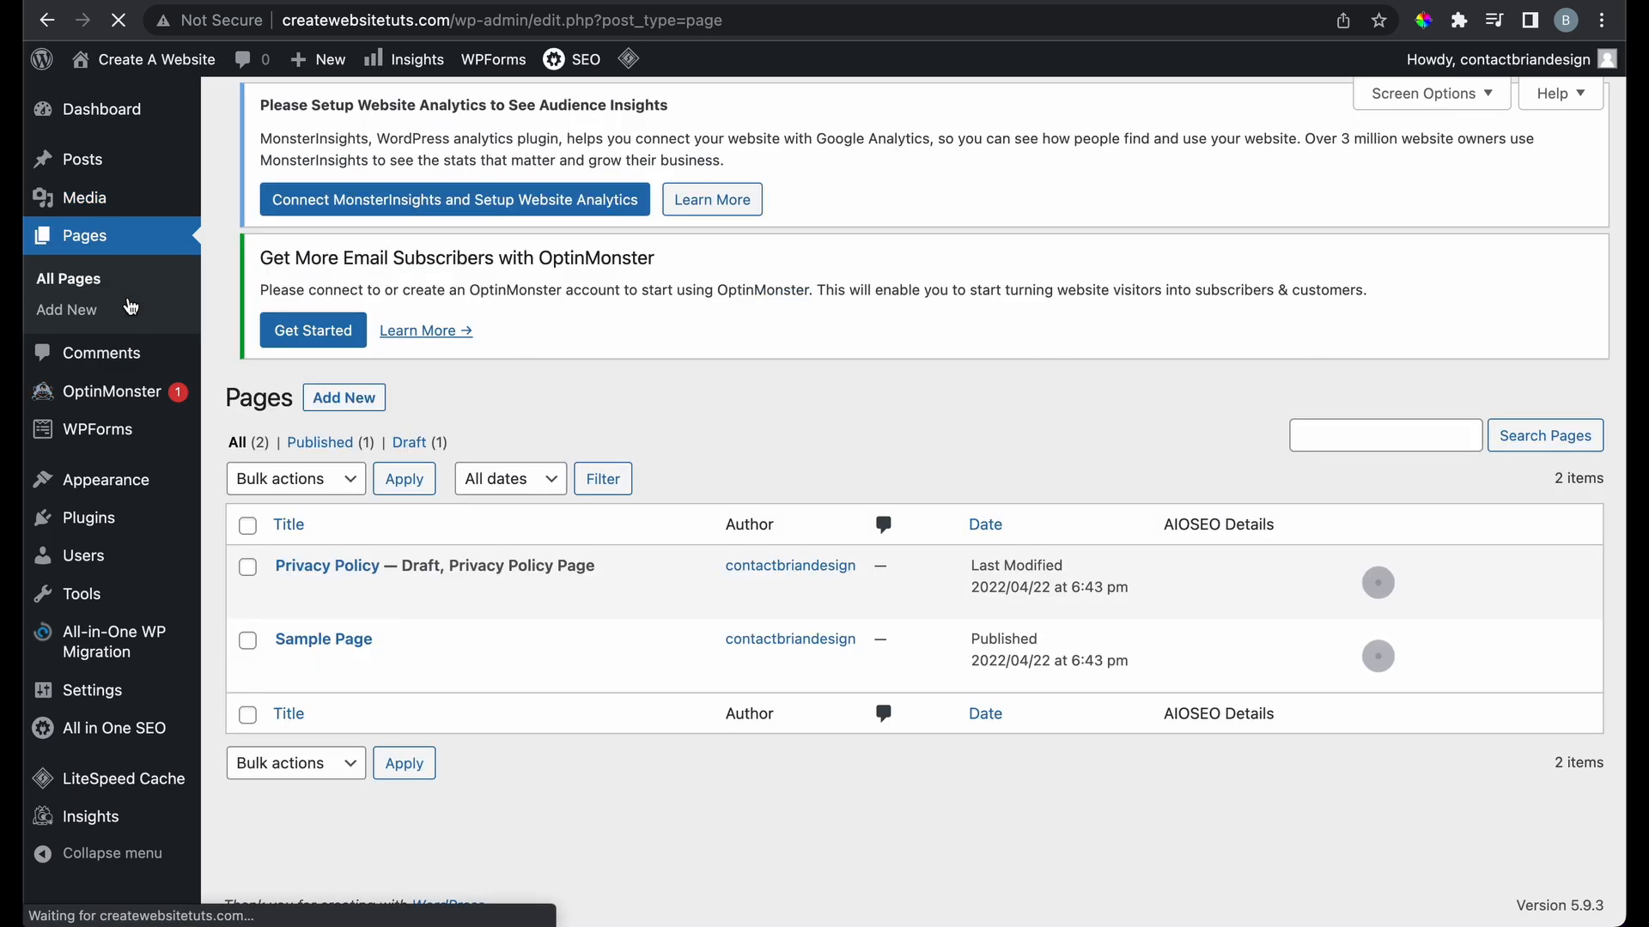
{"action": "scroll", "coordinate": [269, 629], "scroll_direction": "down", "scroll_amount": 2}
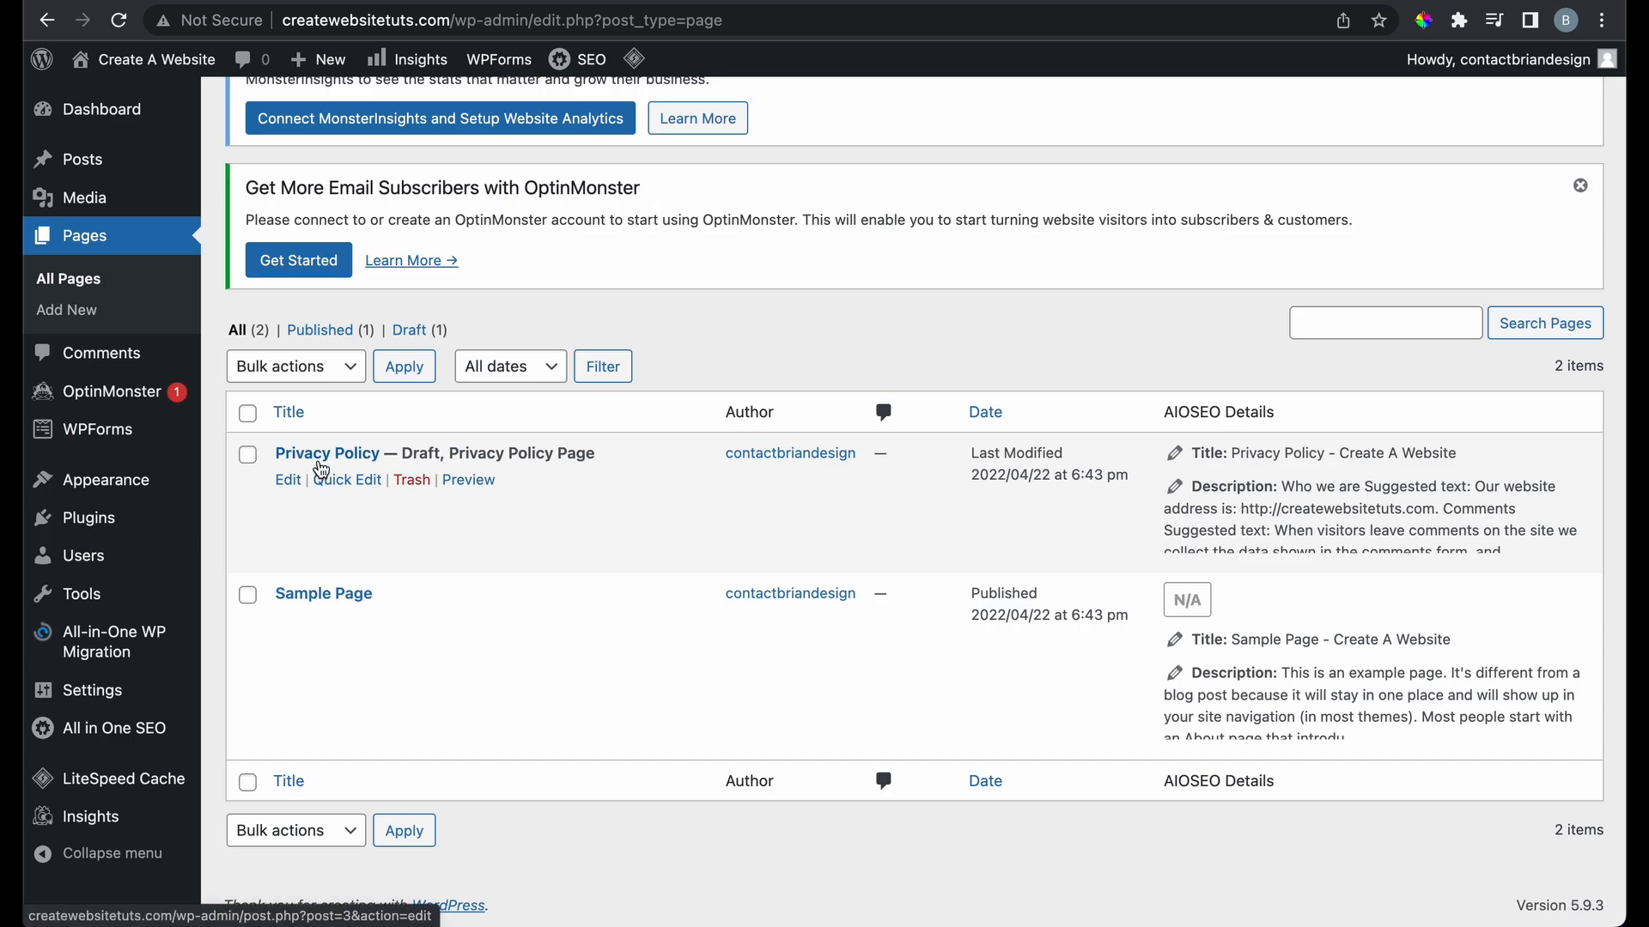
{"action": "scroll", "coordinate": [322, 468], "scroll_direction": "up", "scroll_amount": 1}
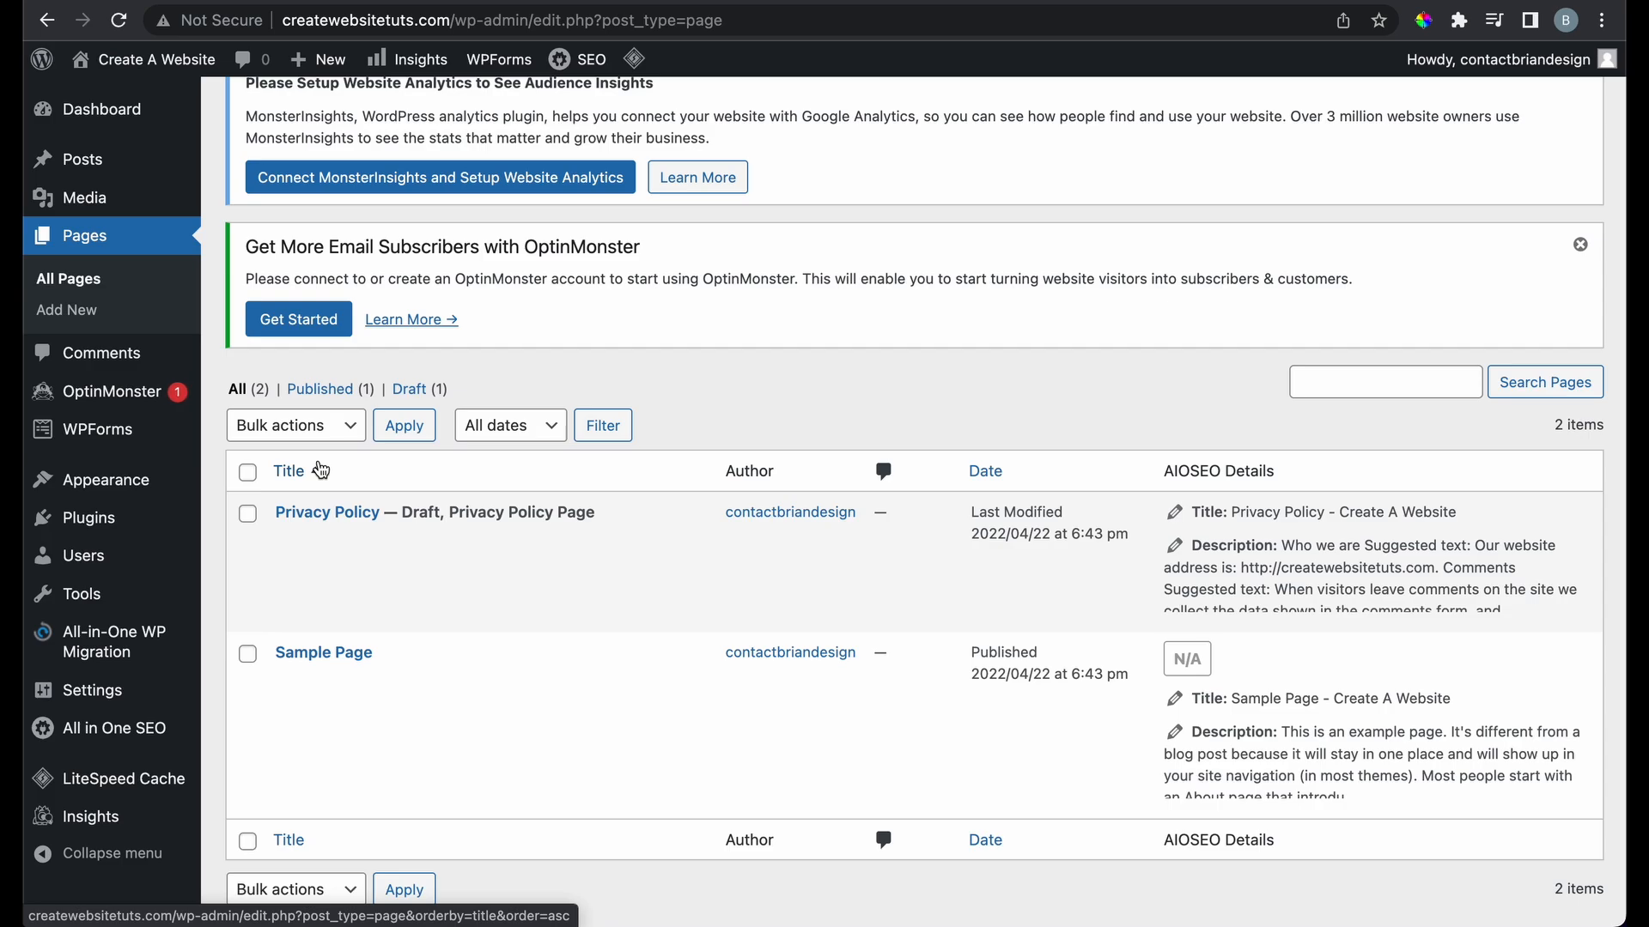
{"action": "left_click", "coordinate": [252, 481]}
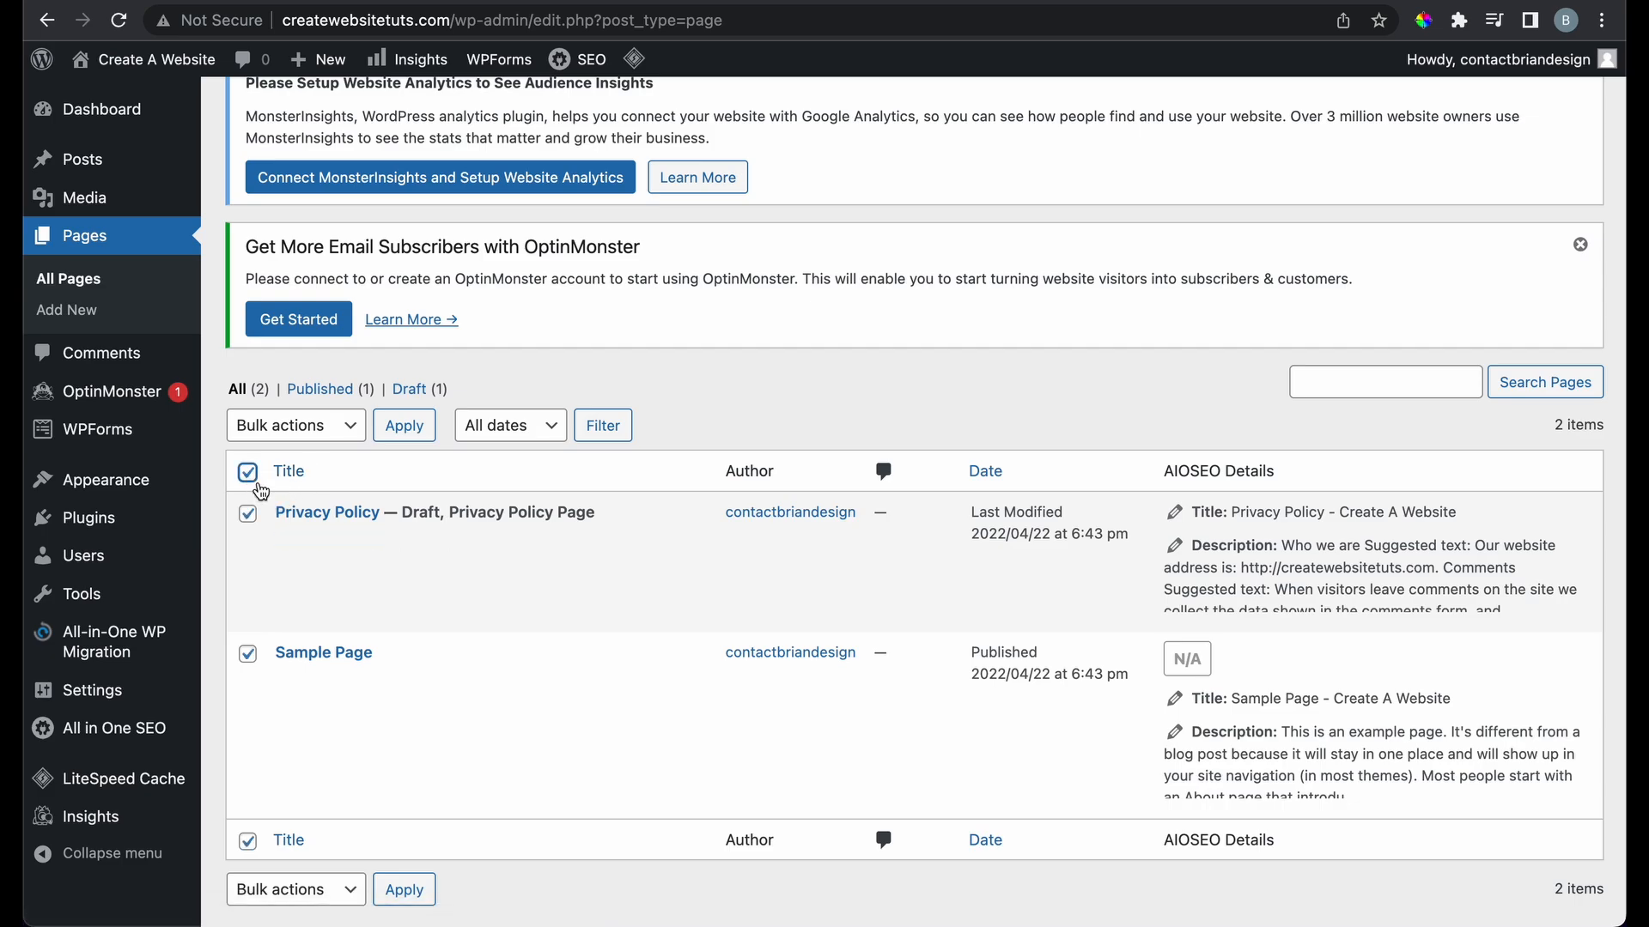
{"action": "left_click", "coordinate": [333, 428]}
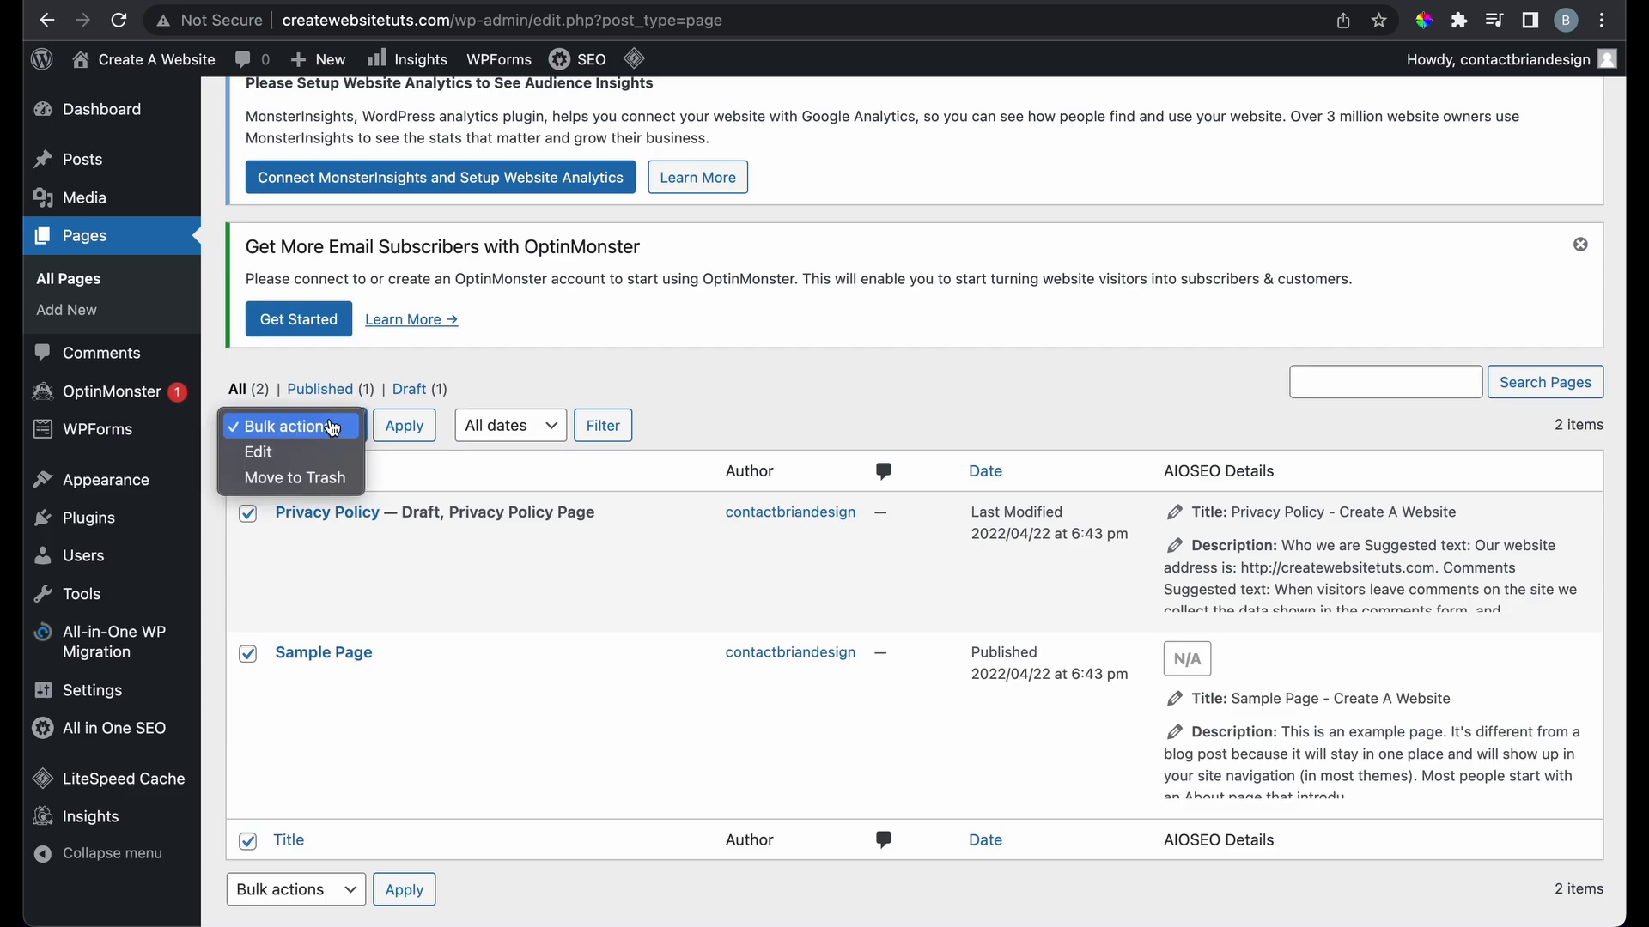
{"action": "left_click", "coordinate": [325, 477]}
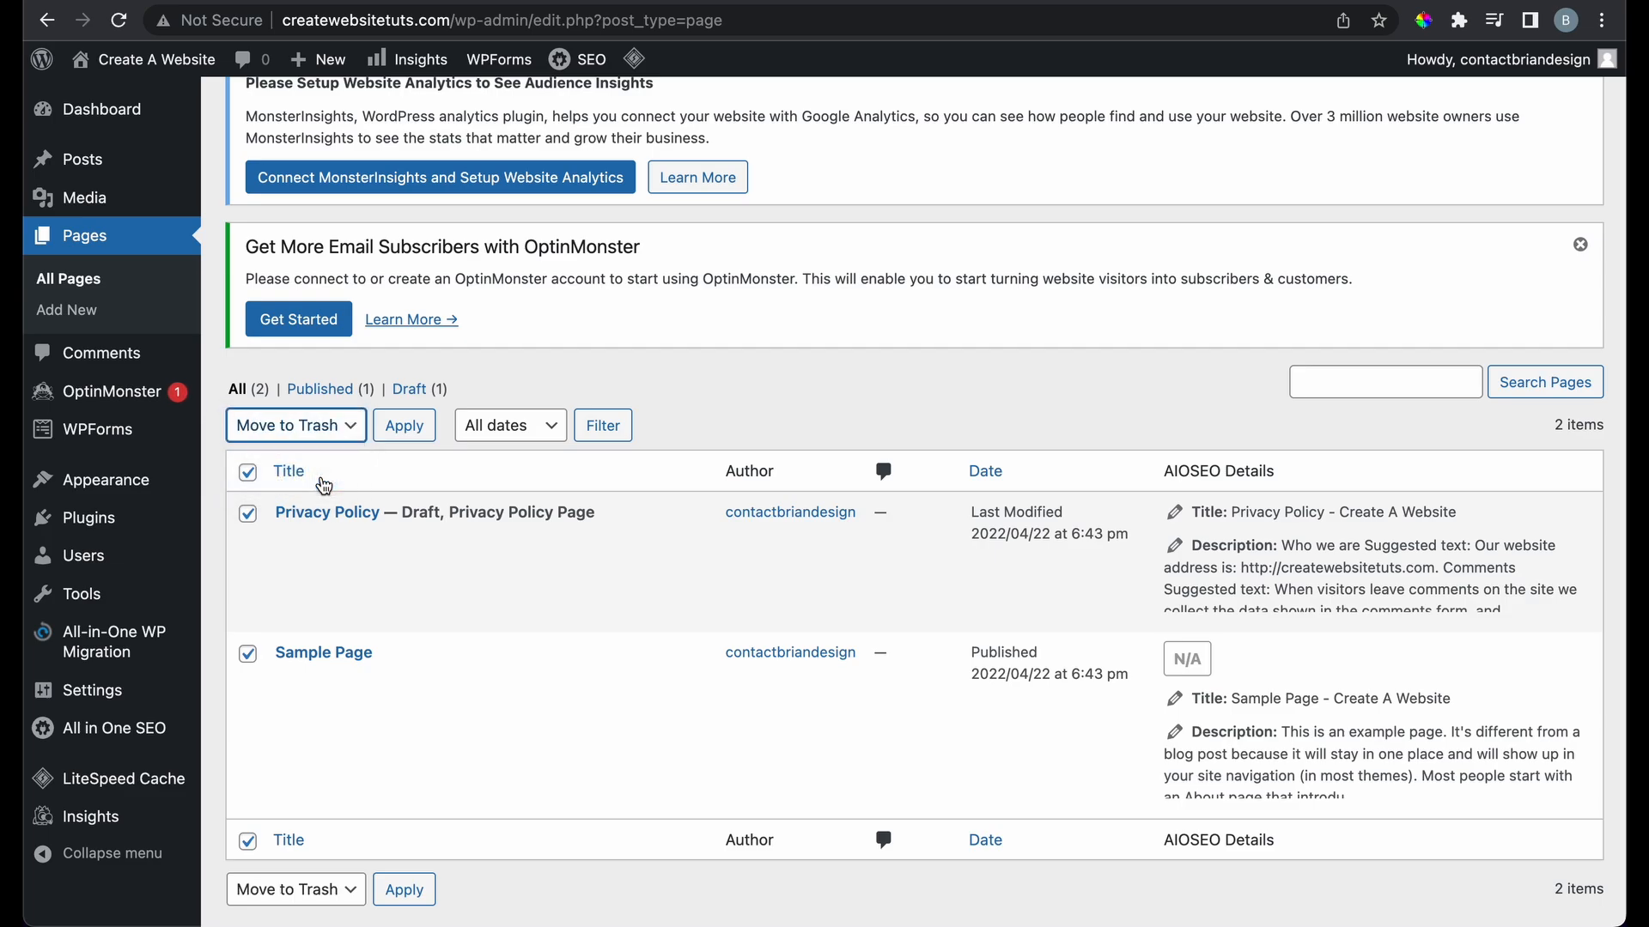
{"action": "left_click", "coordinate": [403, 426]}
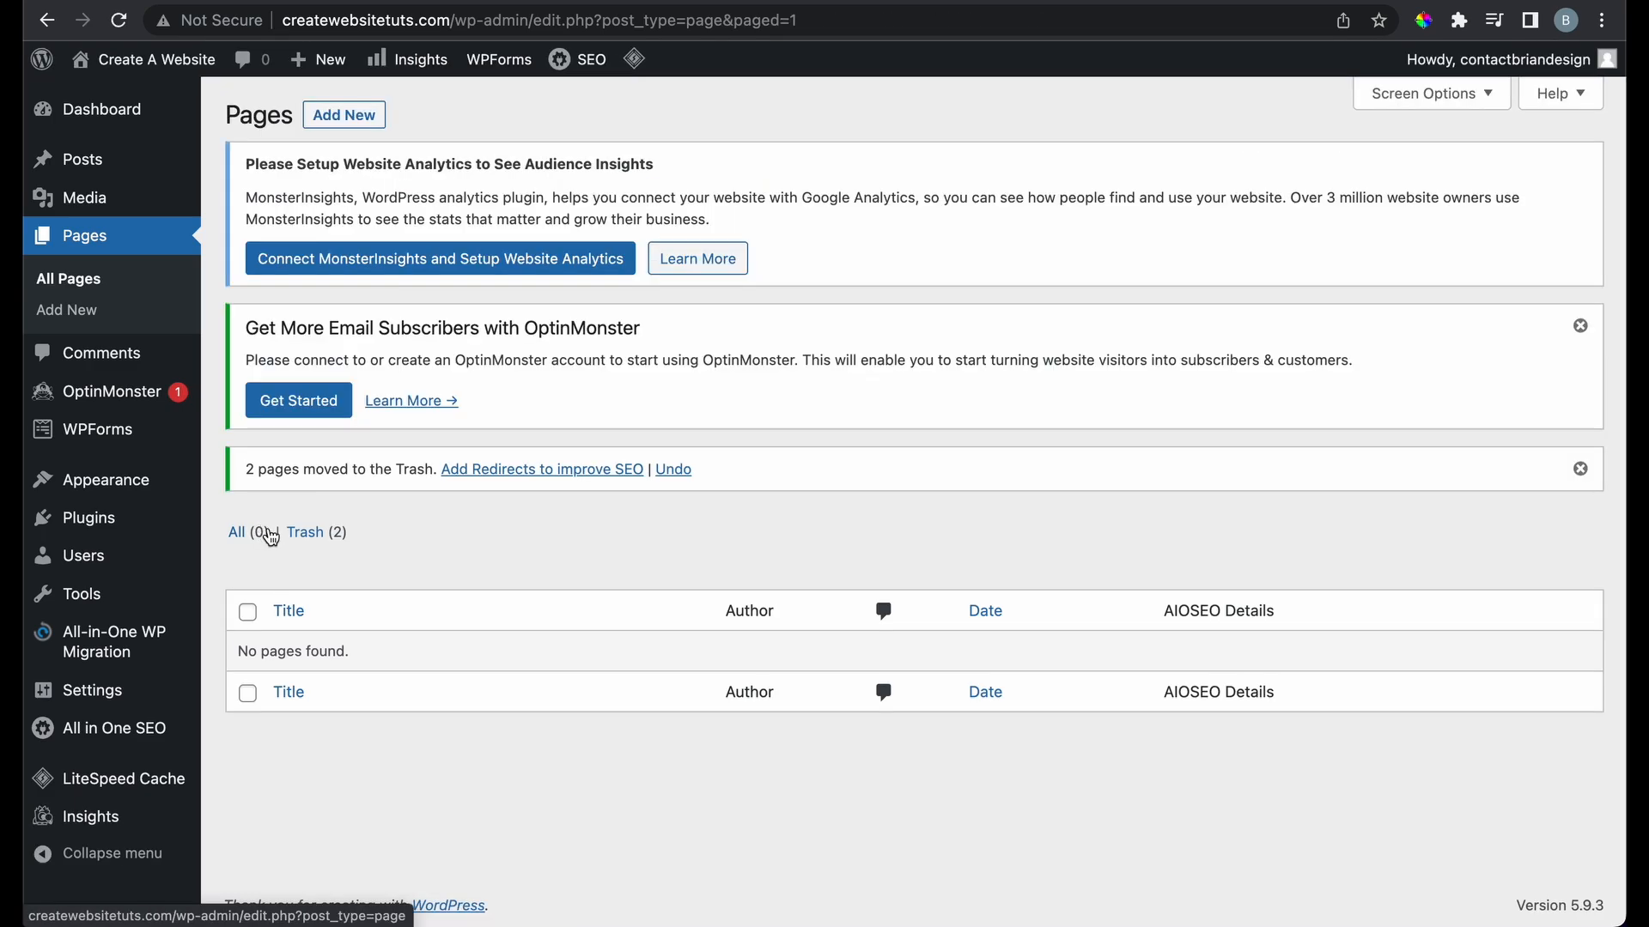
Permanently delete the Privacy Policy and Sample Page entries from the pages trash
{"action": "left_click", "coordinate": [315, 534]}
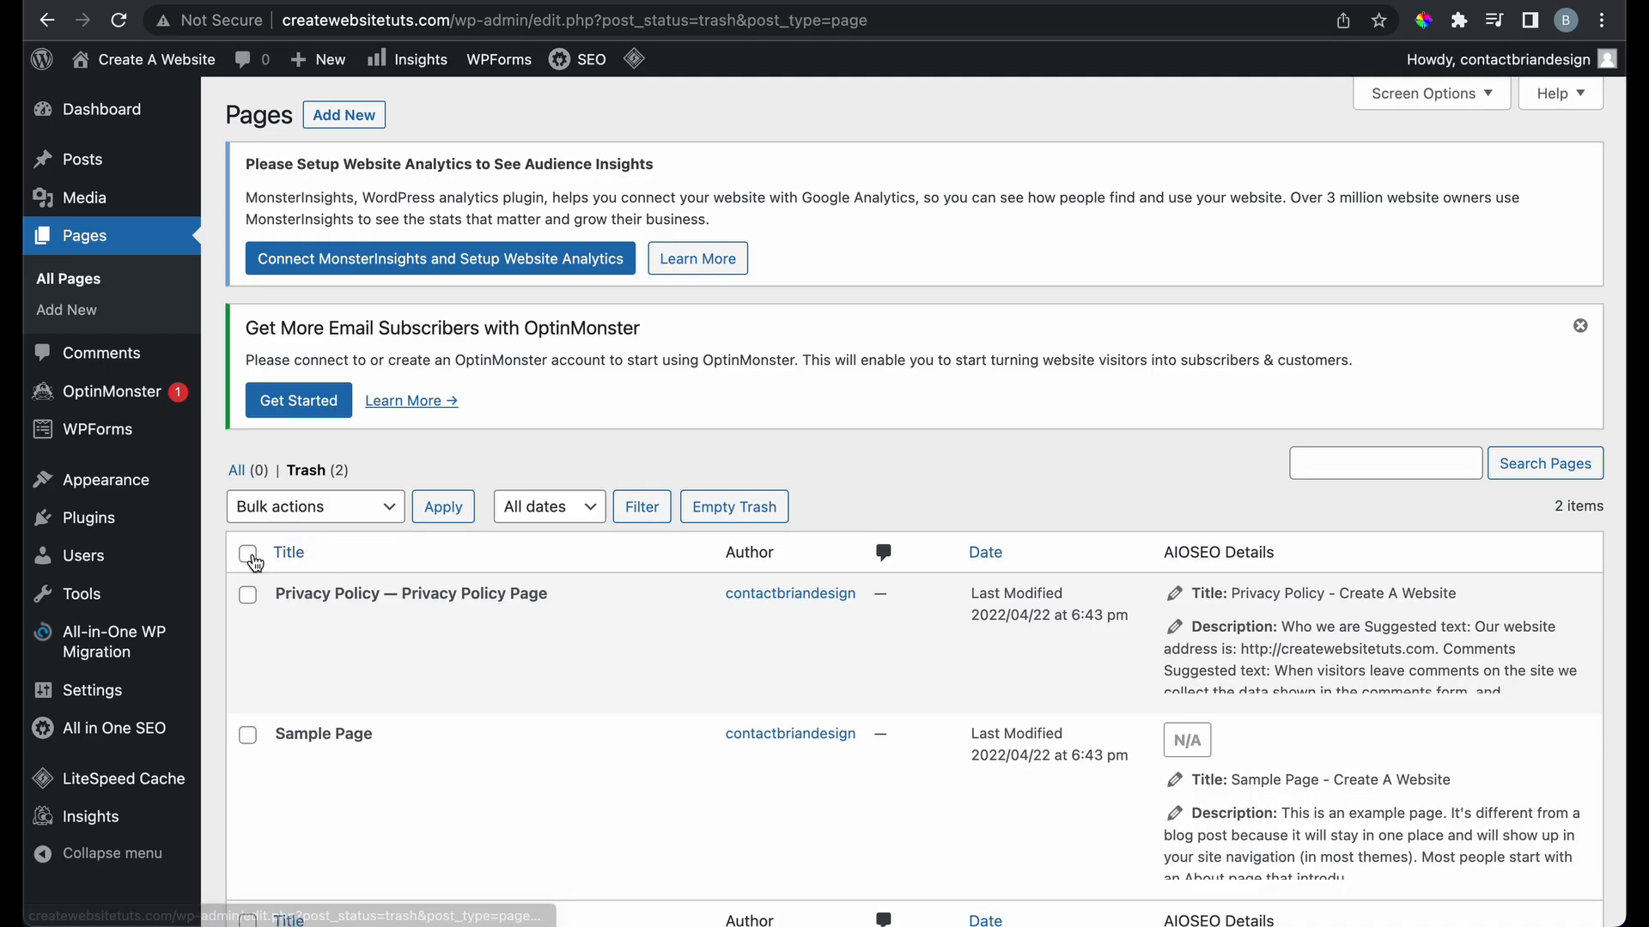
{"action": "left_click", "coordinate": [249, 555]}
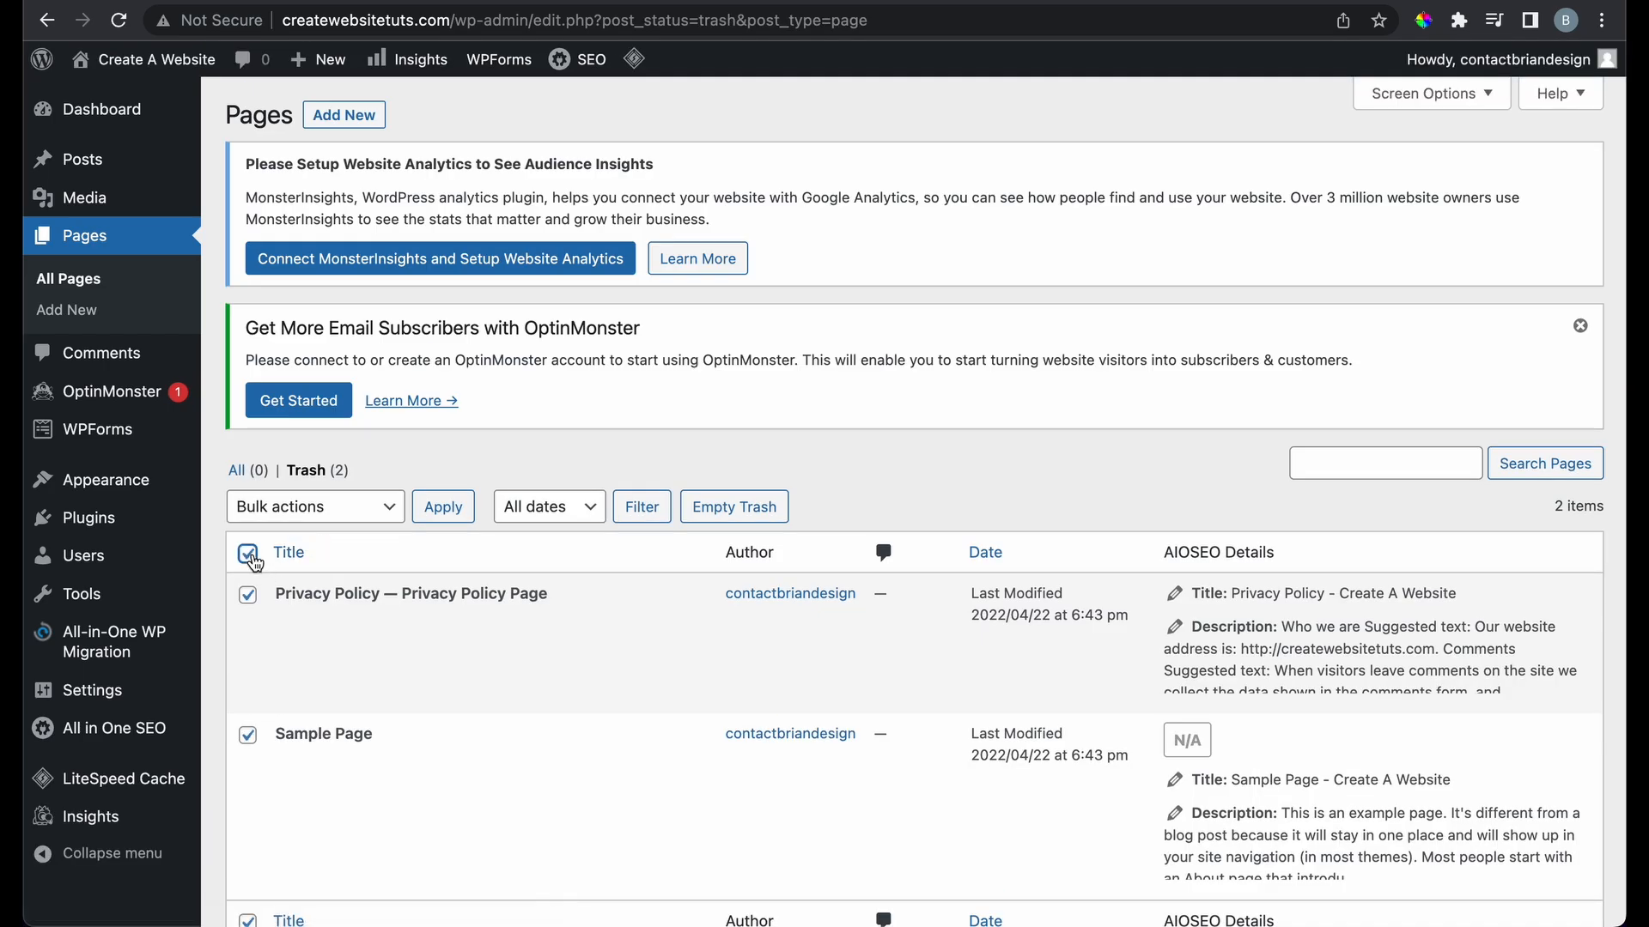
{"action": "left_click", "coordinate": [329, 514]}
{"action": "left_click", "coordinate": [310, 560]}
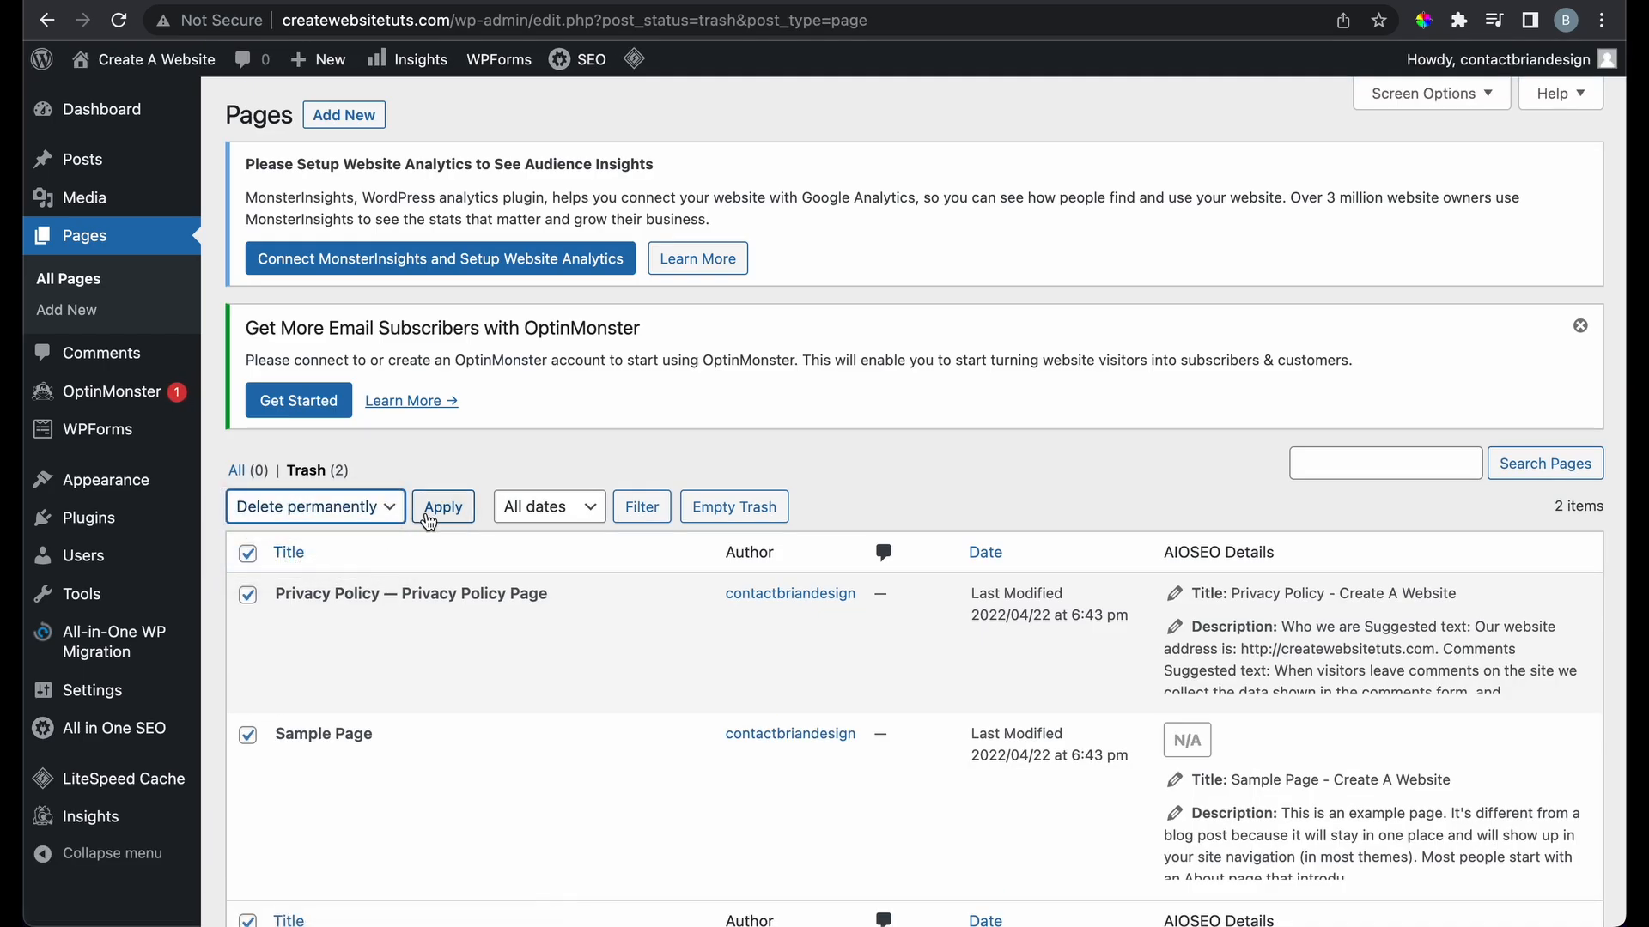
{"action": "left_click", "coordinate": [442, 507]}
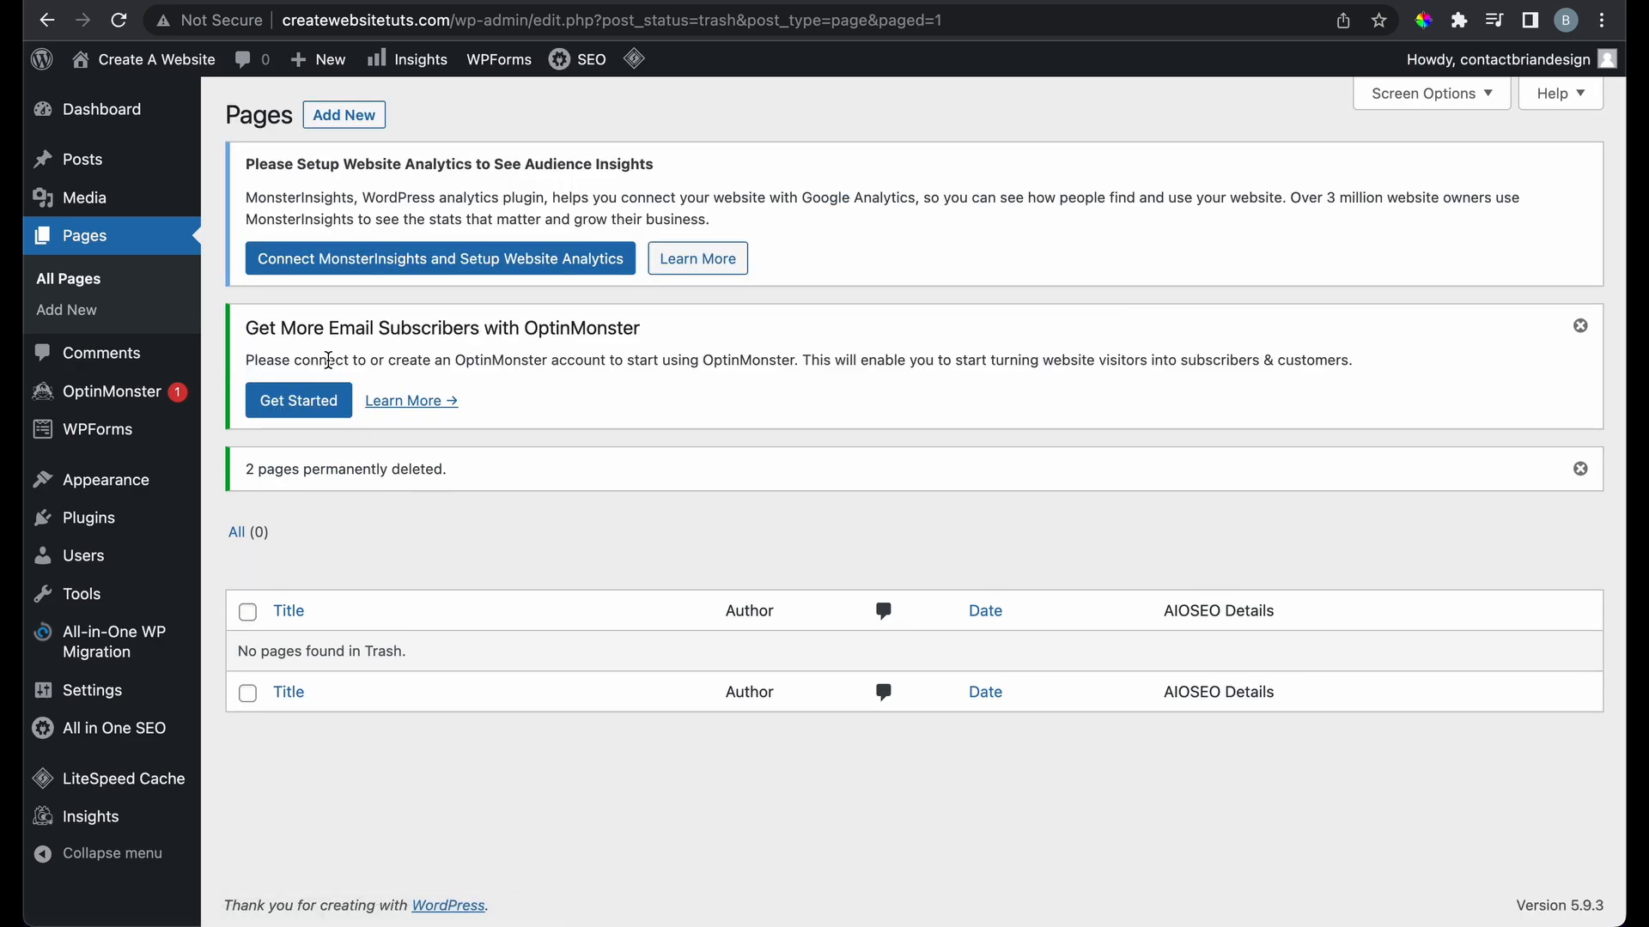
Look over the admin sections for Comments, OptinMonster and WPForms
{"action": "left_click", "coordinate": [171, 355]}
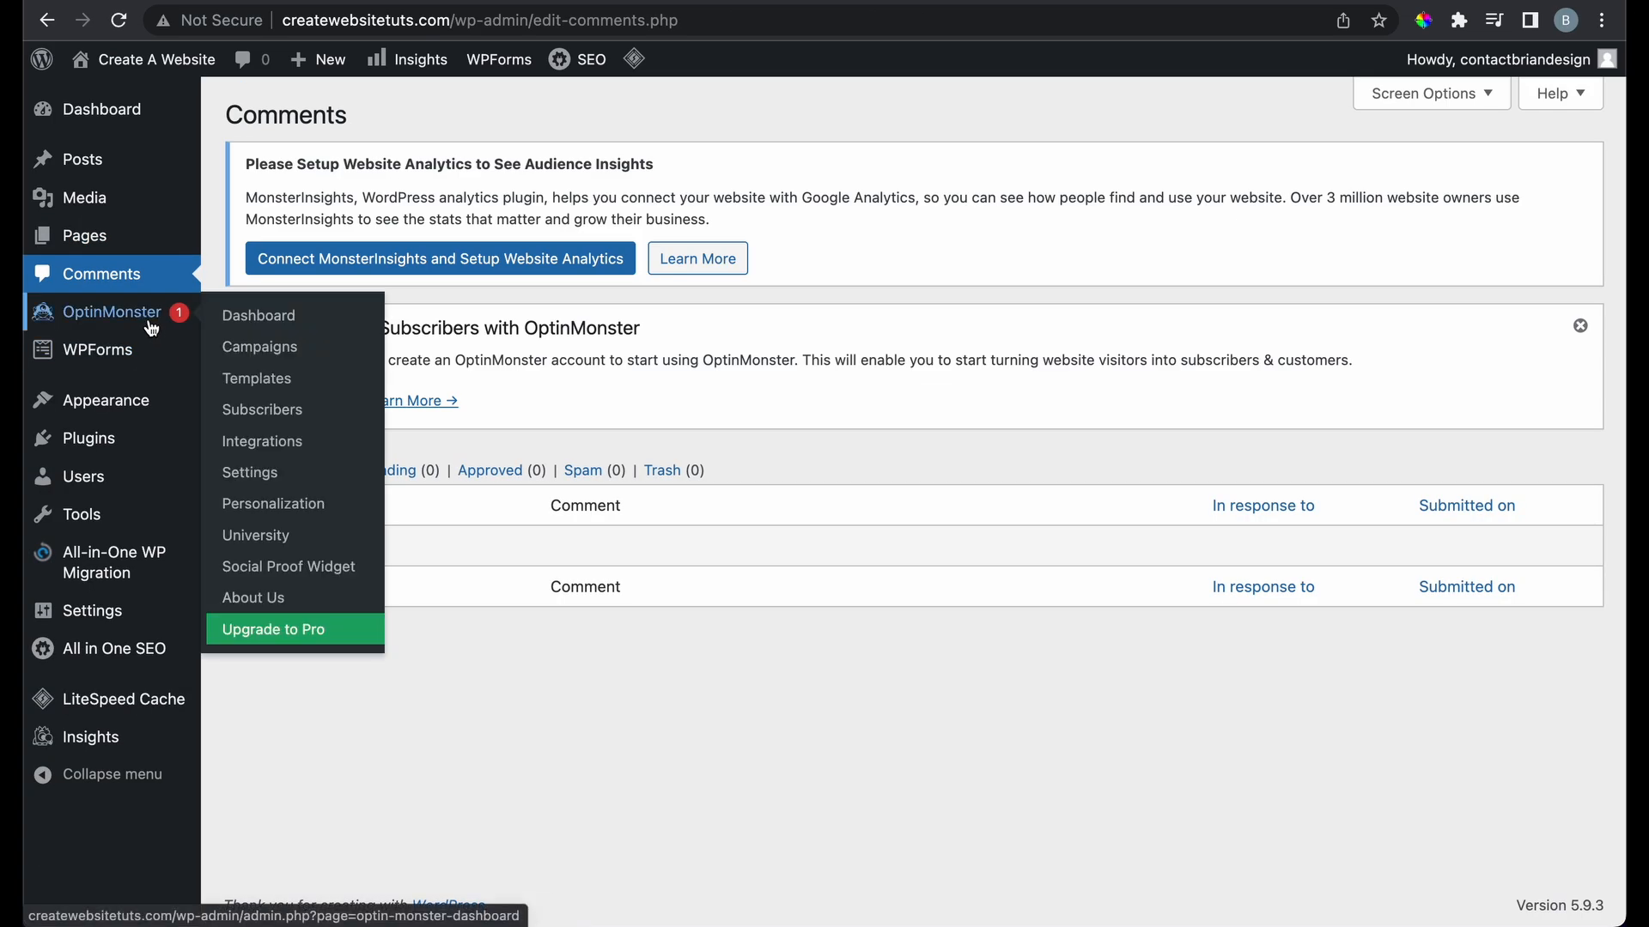
{"action": "left_click", "coordinate": [152, 329]}
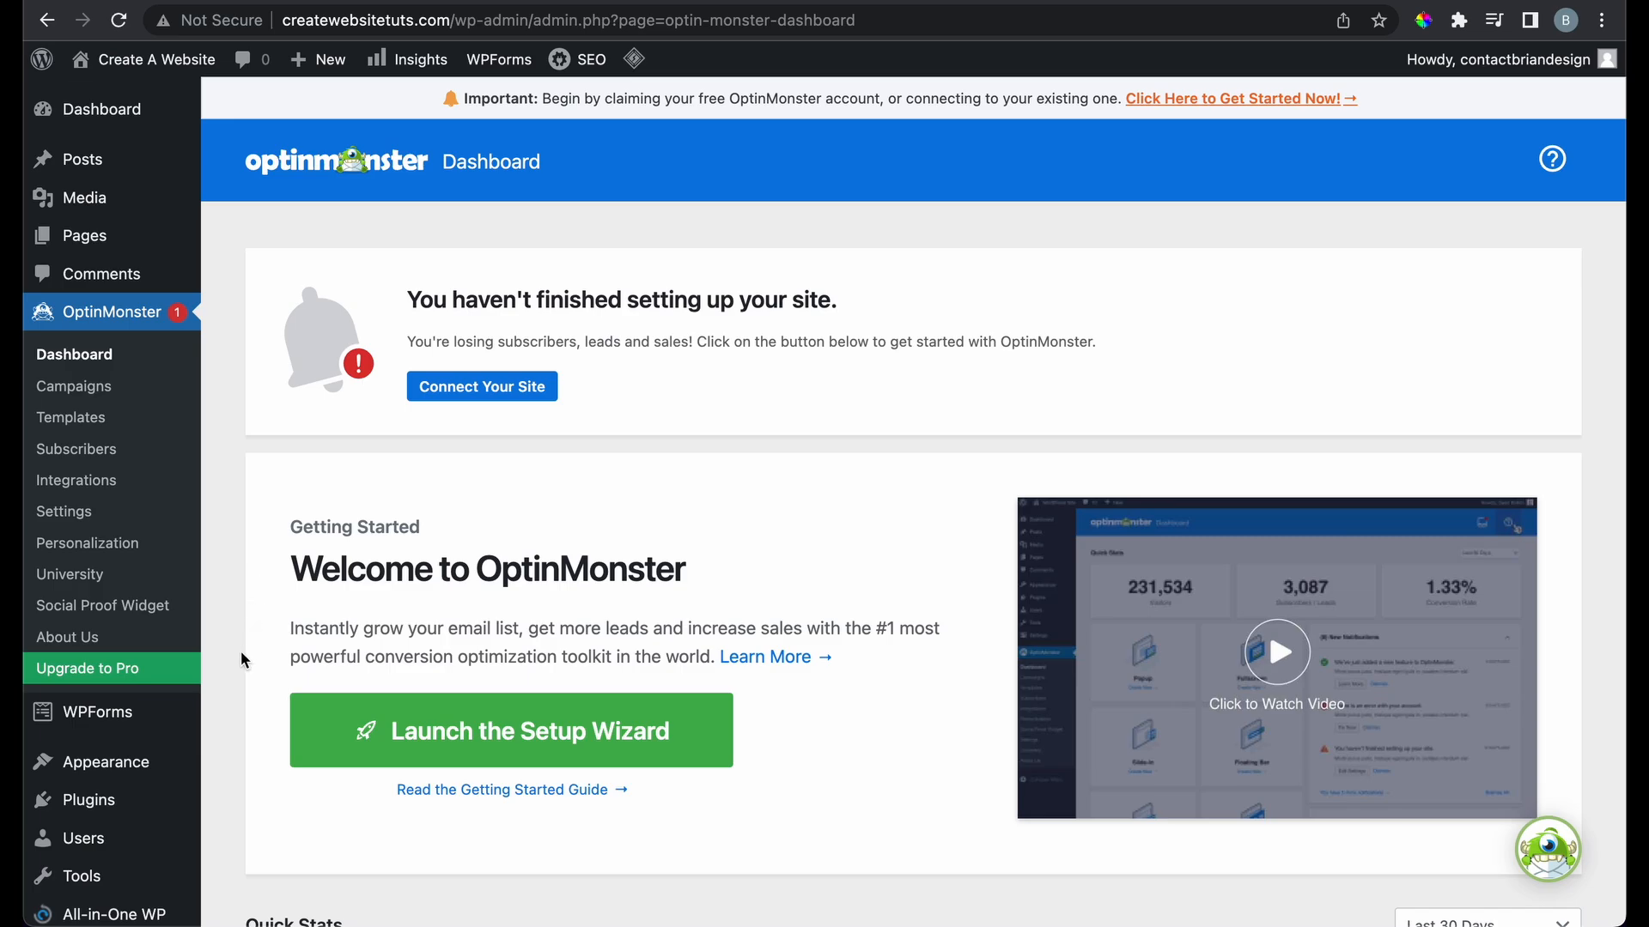
{"action": "scroll", "coordinate": [157, 552], "scroll_direction": "down", "scroll_amount": 1}
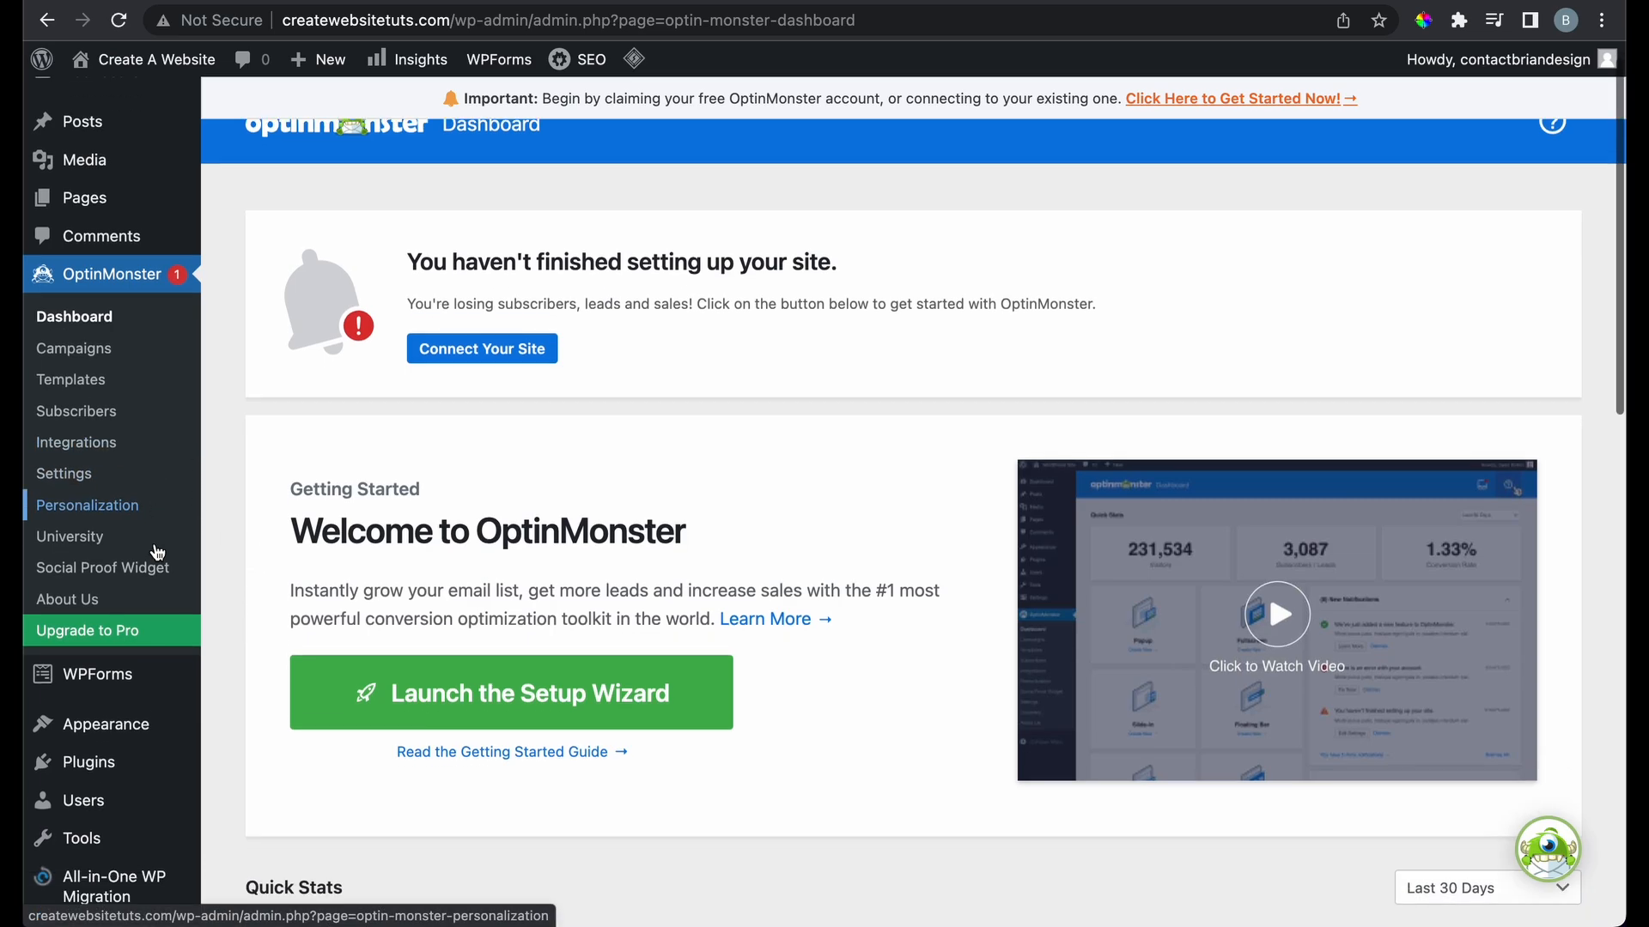
{"action": "scroll", "coordinate": [157, 552], "scroll_direction": "down", "scroll_amount": 2}
{"action": "left_click", "coordinate": [150, 617]}
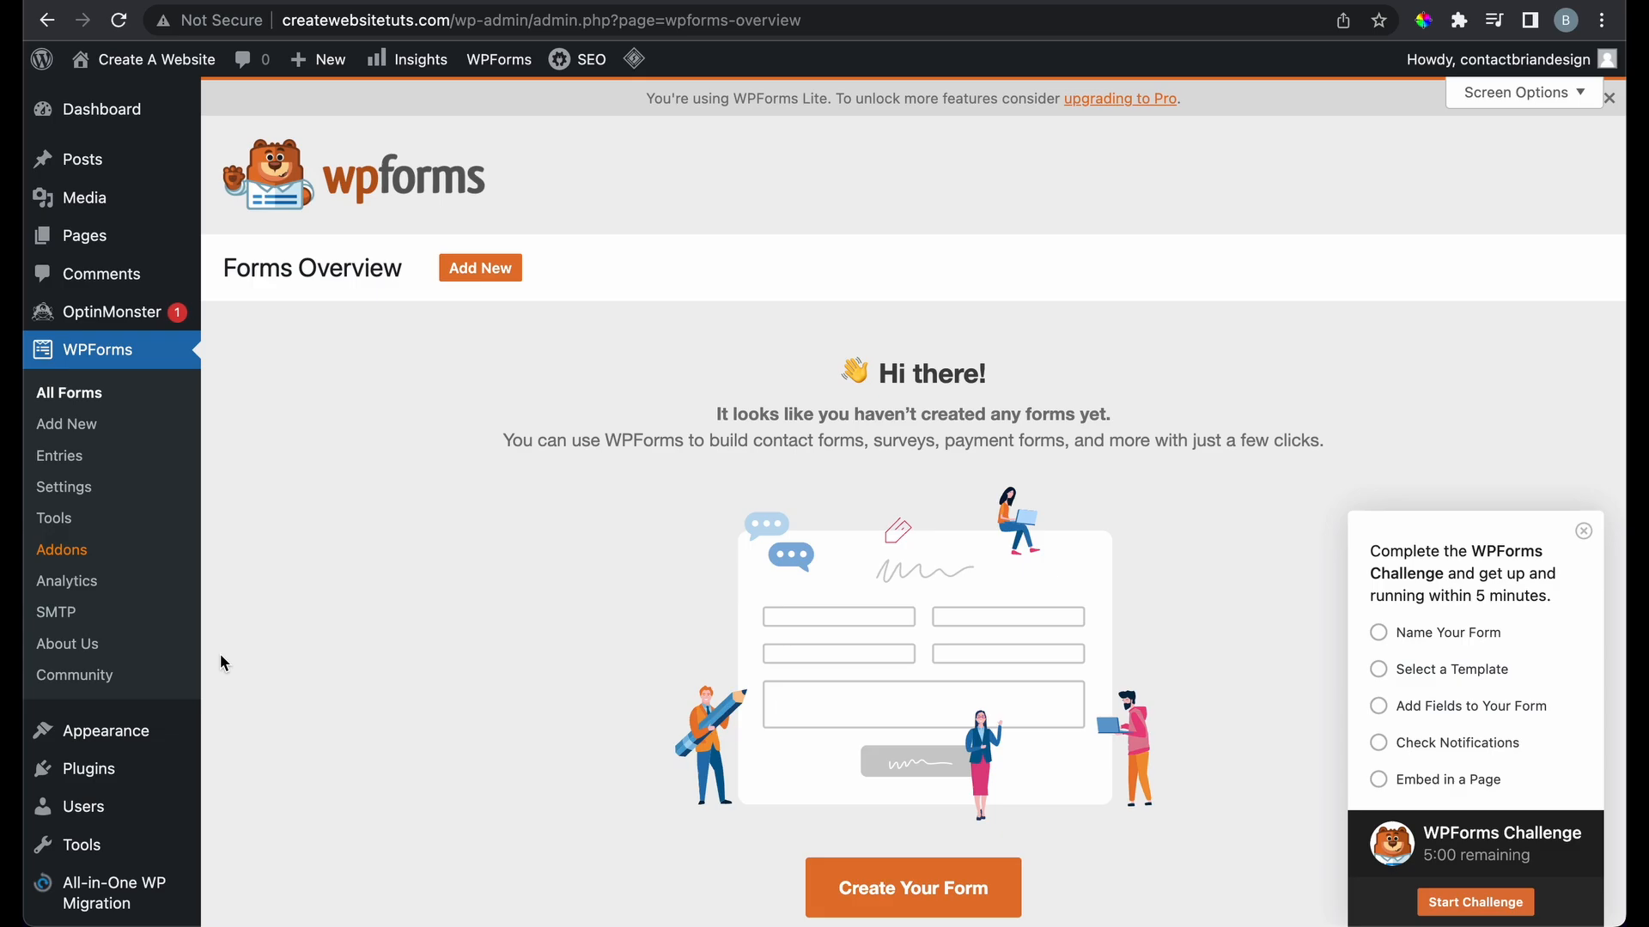
{"action": "scroll", "coordinate": [221, 658], "scroll_direction": "down", "scroll_amount": 4}
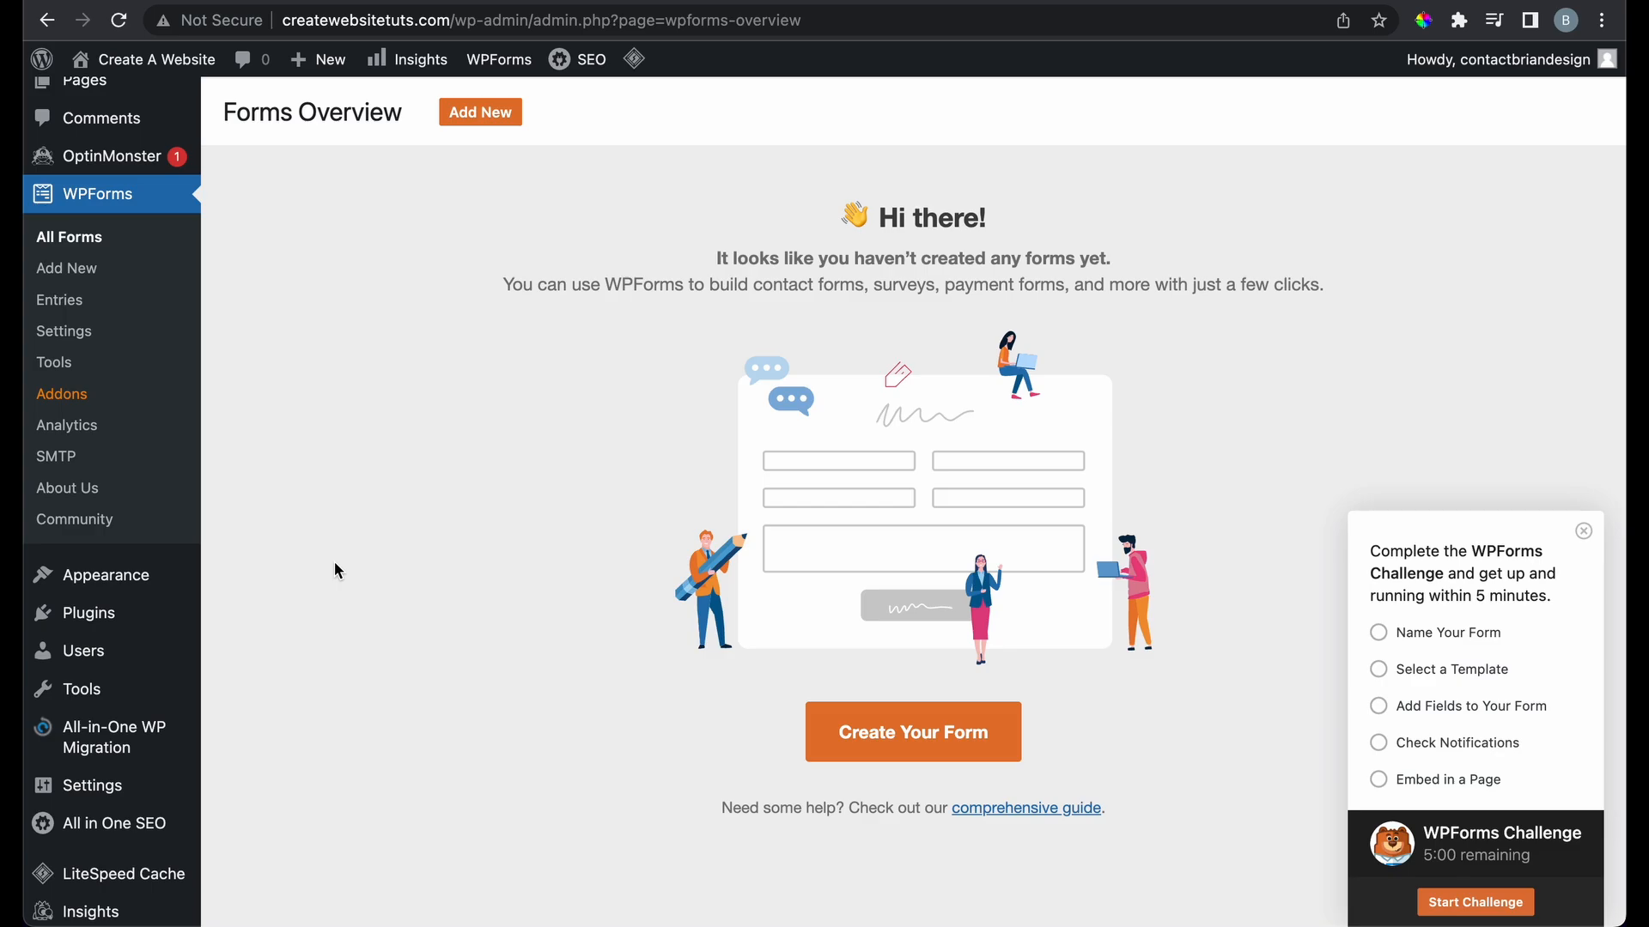
{"action": "scroll", "coordinate": [334, 563], "scroll_direction": "down", "scroll_amount": 1}
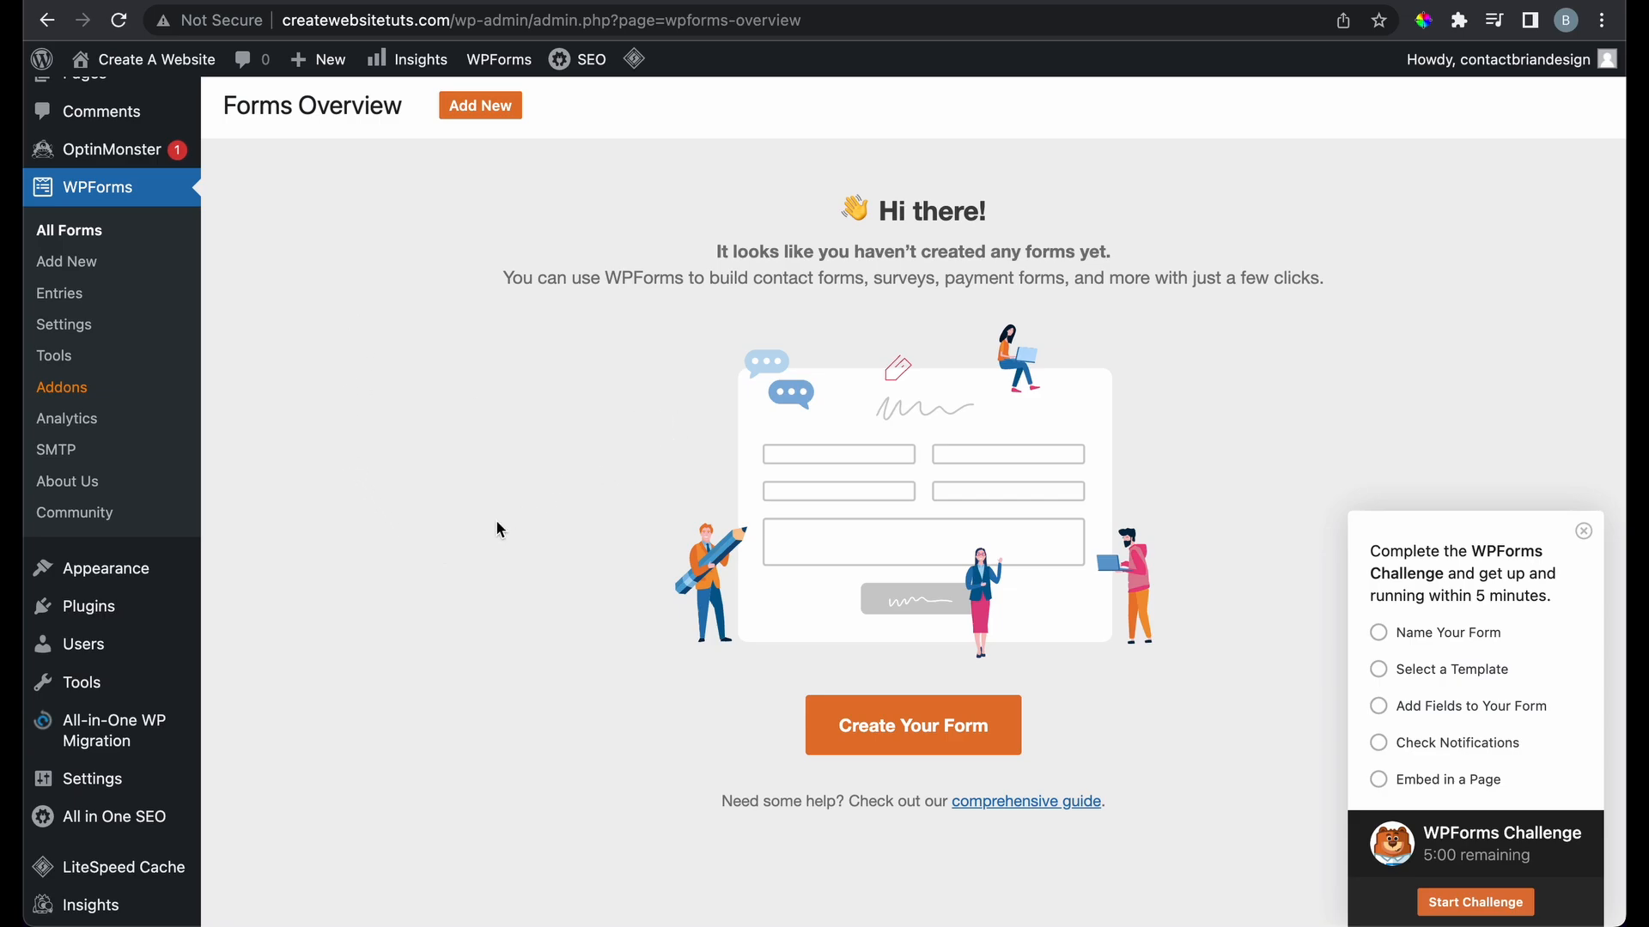
Open the site's installed themes and look over the available designs
{"action": "left_click", "coordinate": [175, 577]}
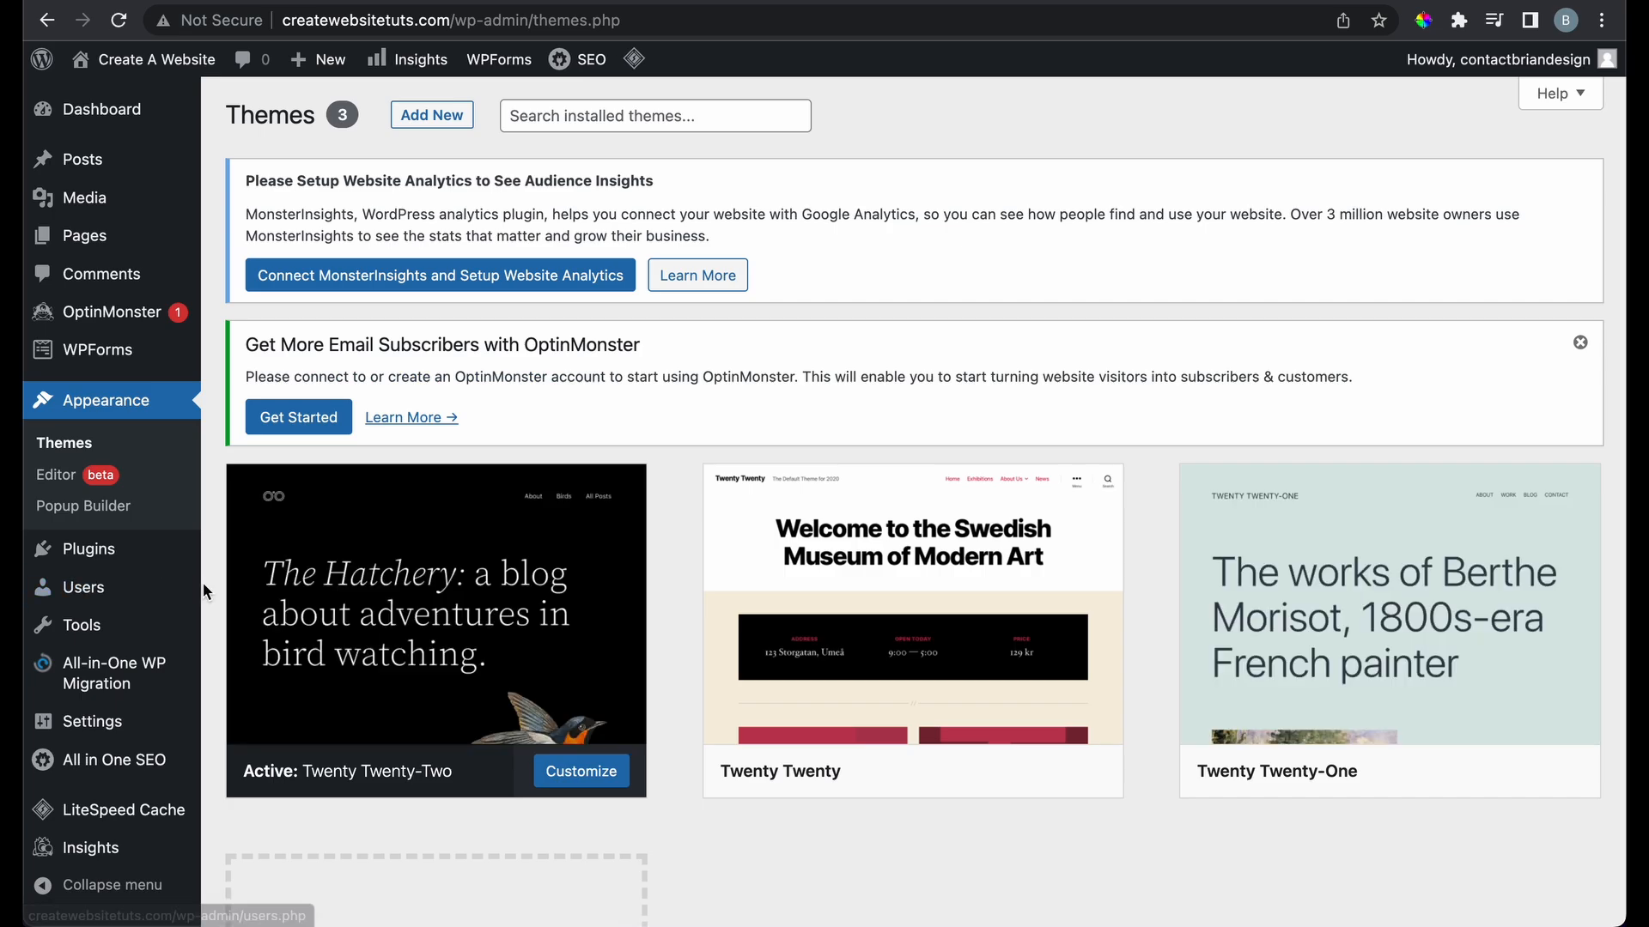
{"action": "scroll", "coordinate": [206, 592], "scroll_direction": "down", "scroll_amount": 3}
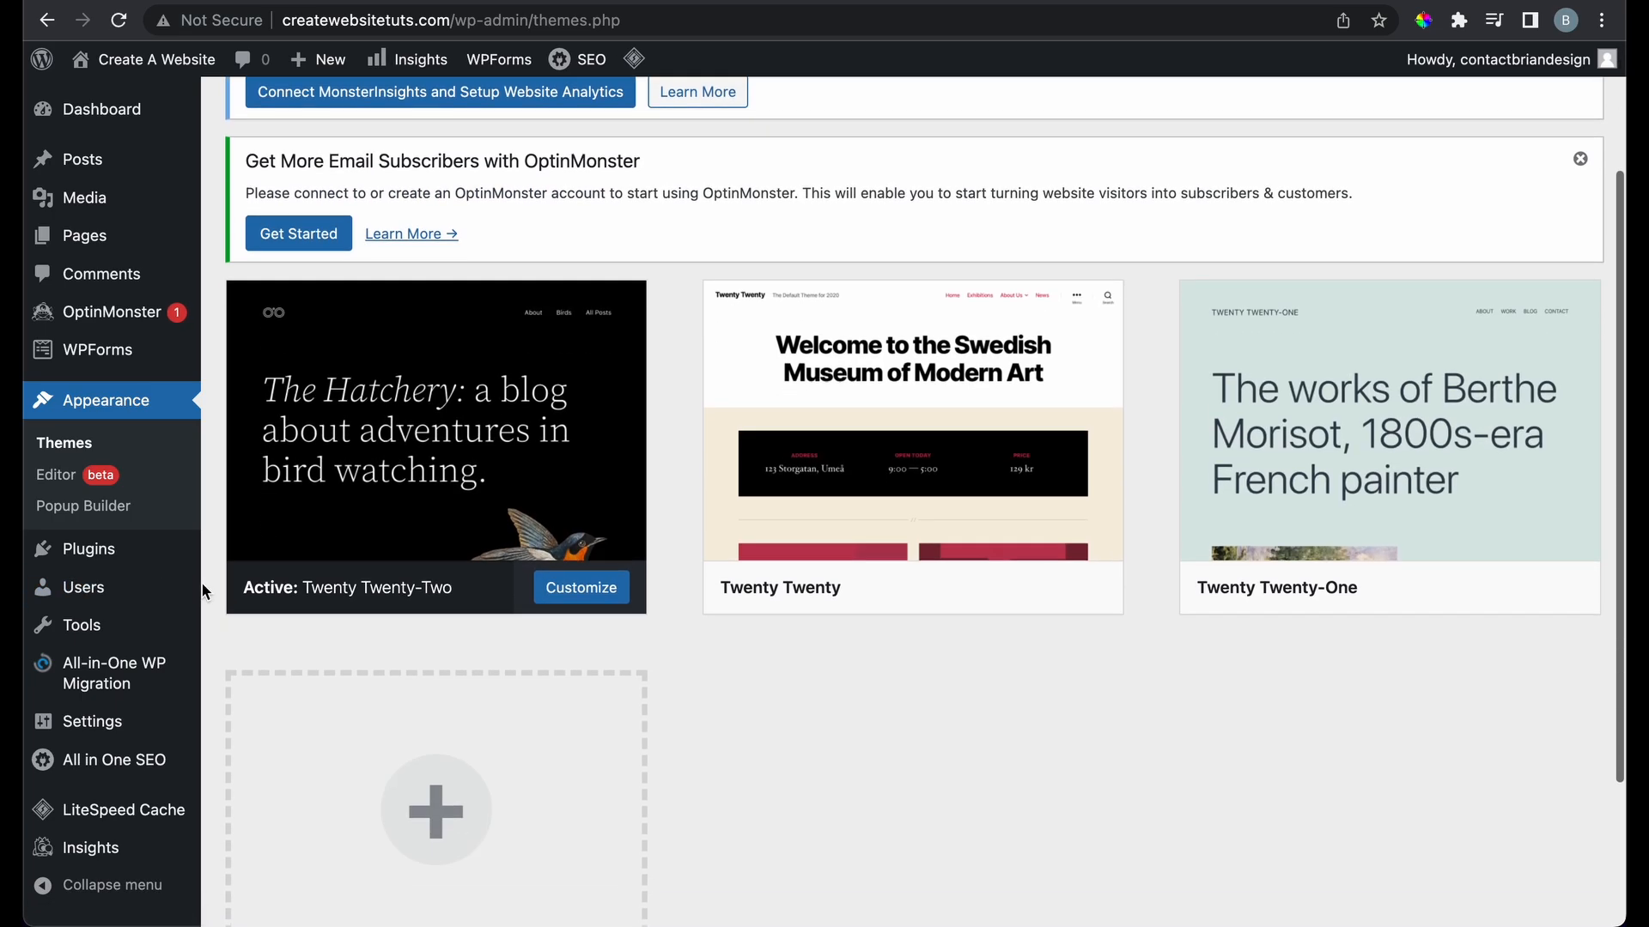
{"action": "scroll", "coordinate": [206, 592], "scroll_direction": "down", "scroll_amount": 2}
{"action": "mouse_move", "coordinate": [814, 434]}
{"action": "mouse_move", "coordinate": [1377, 386]}
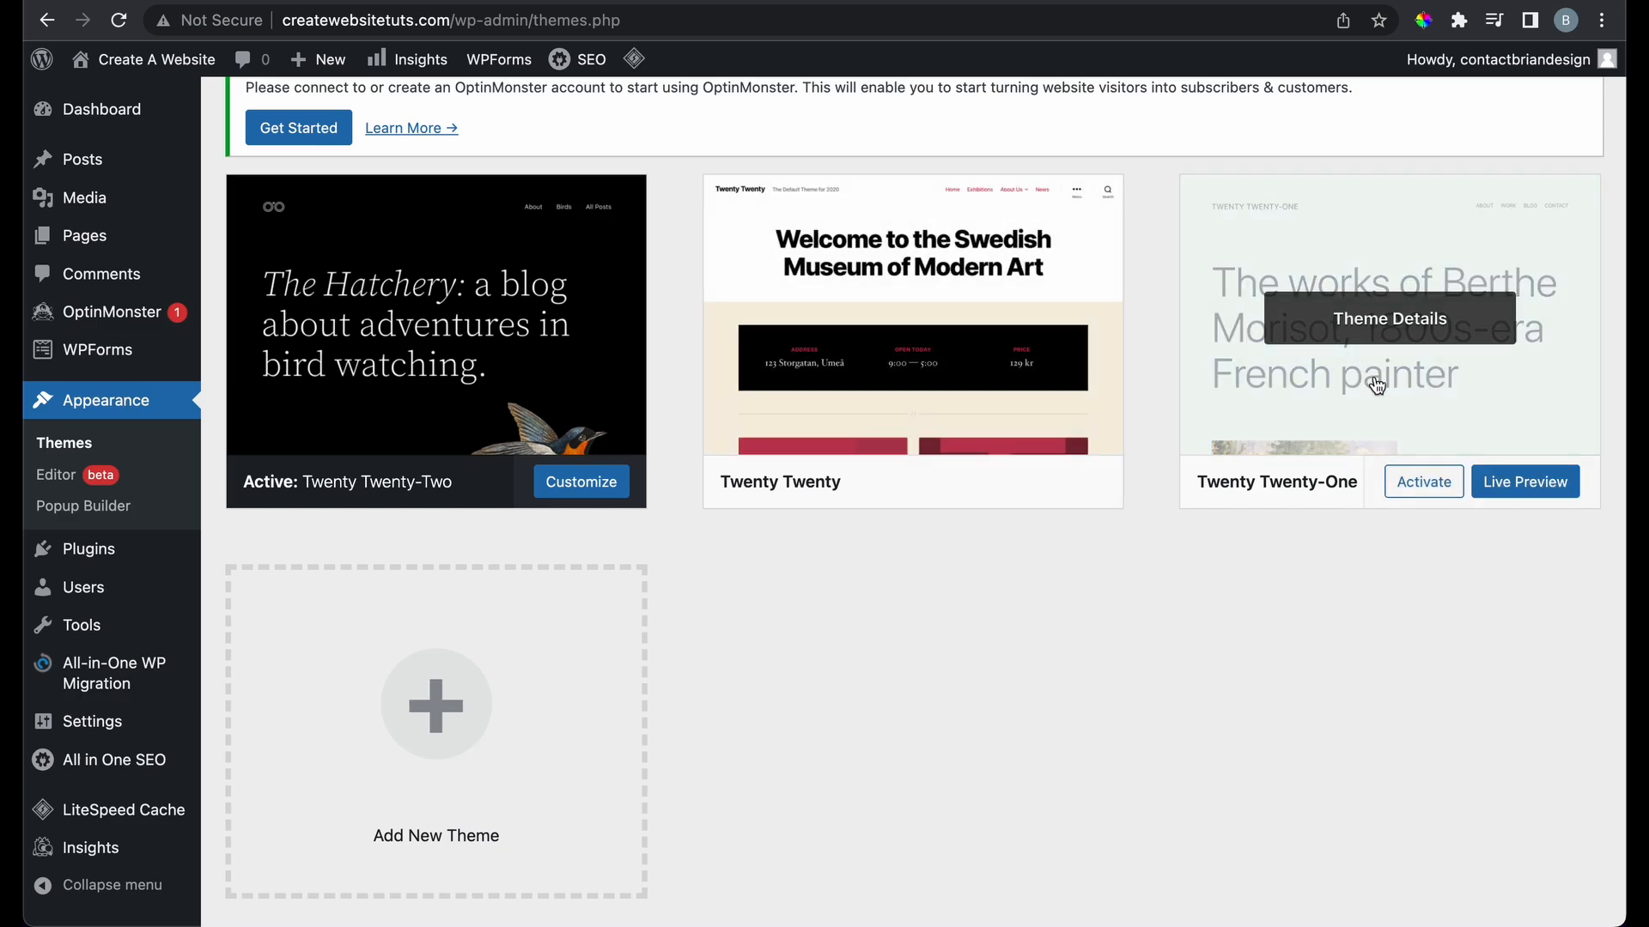
{"action": "scroll", "coordinate": [736, 312], "scroll_direction": "up", "scroll_amount": 1}
{"action": "mouse_move", "coordinate": [464, 419]}
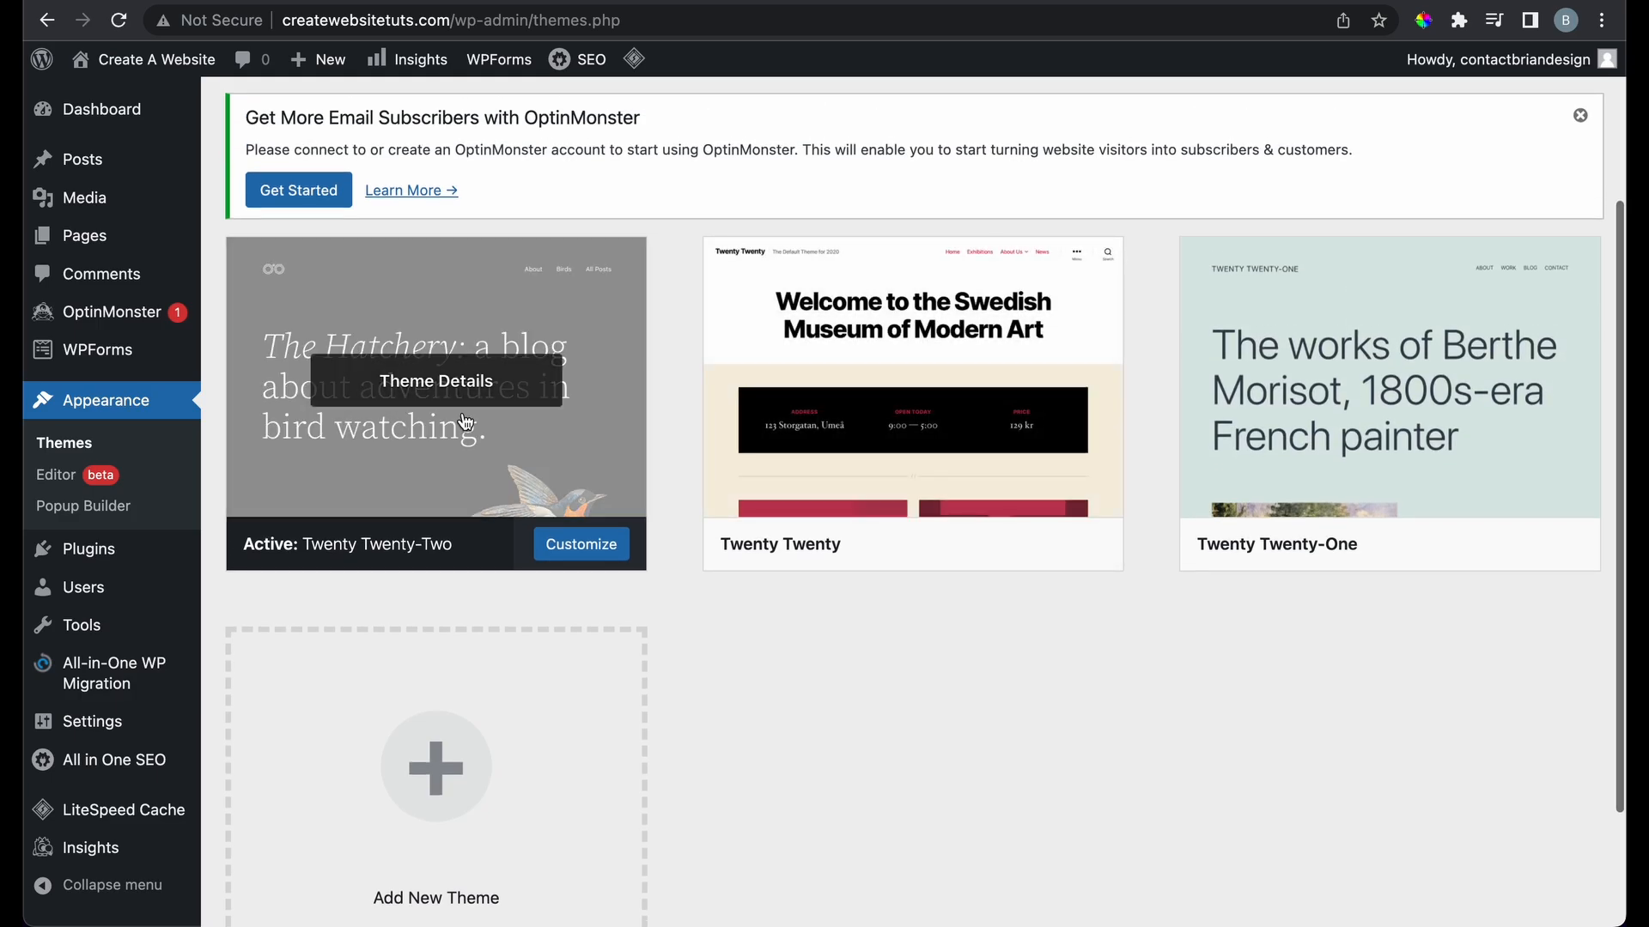
{"action": "scroll", "coordinate": [464, 420], "scroll_direction": "up", "scroll_amount": 3}
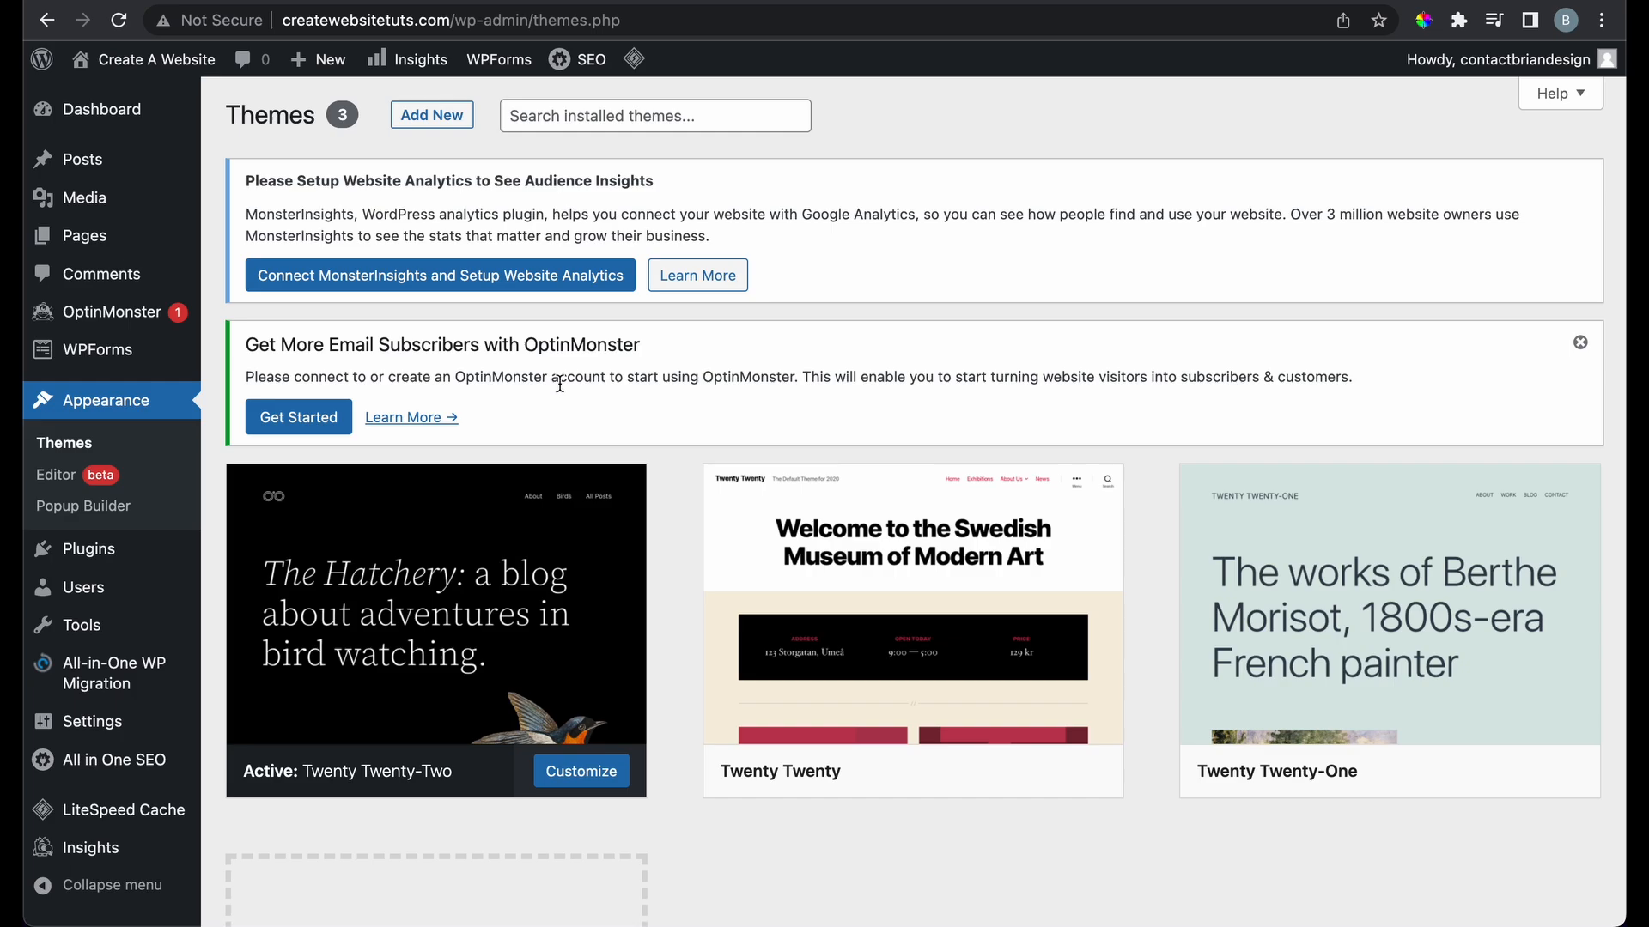
Start adding a new theme and browse the popular themes in the WordPress theme directory
{"action": "scroll", "coordinate": [560, 384], "scroll_direction": "down", "scroll_amount": 5}
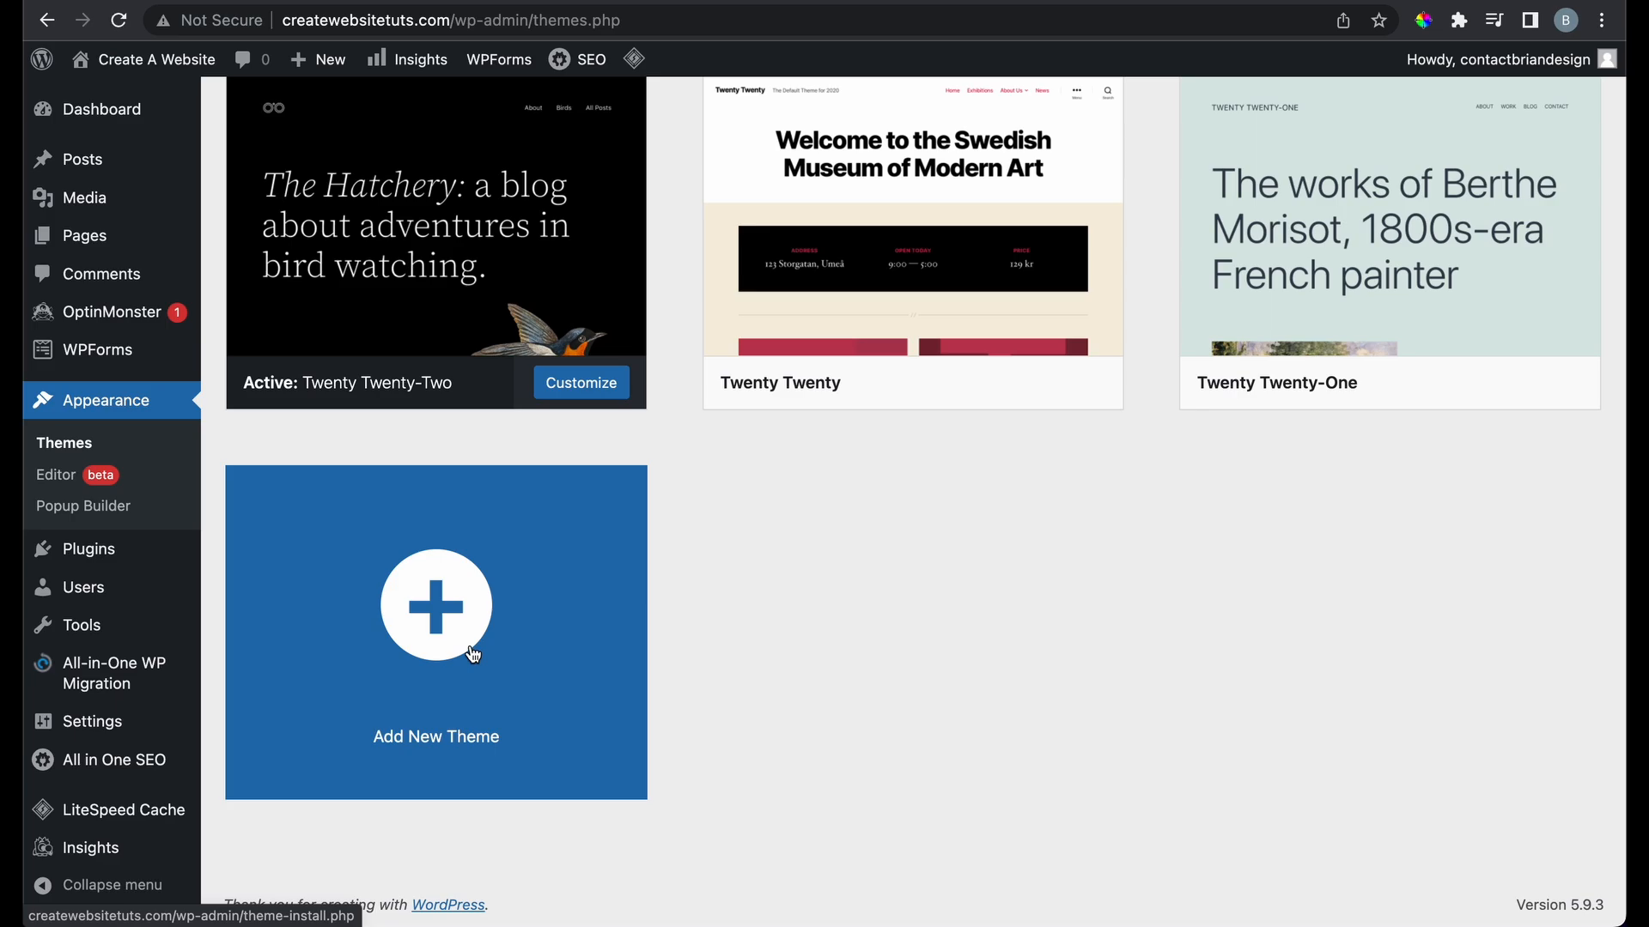
{"action": "left_click", "coordinate": [473, 655]}
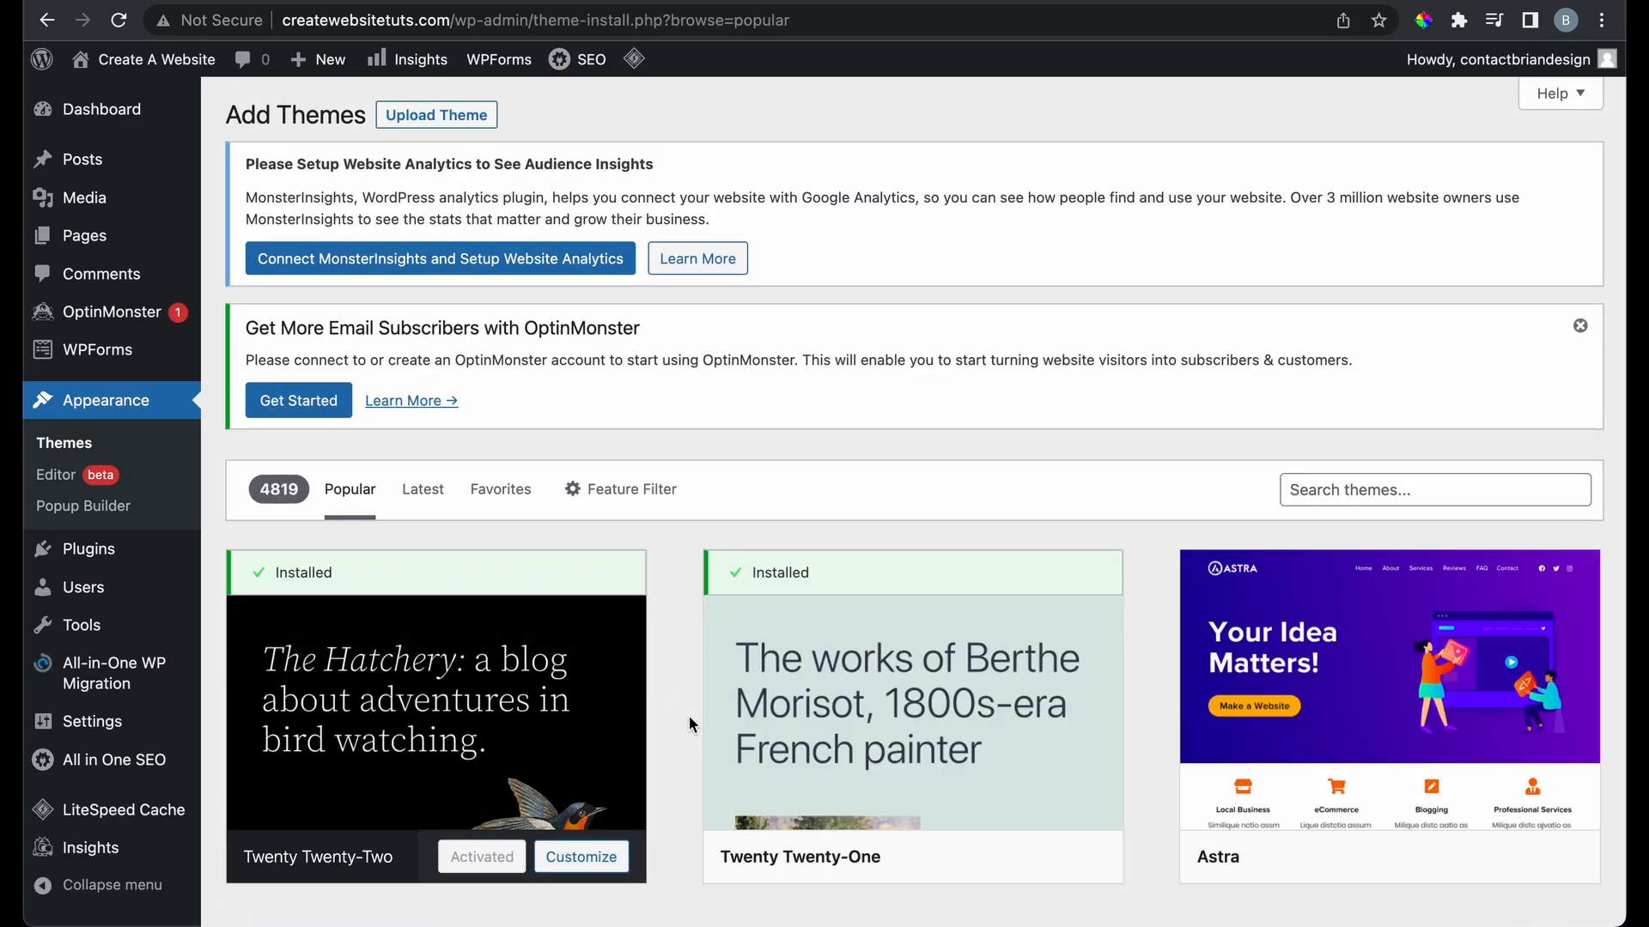
{"action": "scroll", "coordinate": [689, 718], "scroll_direction": "down", "scroll_amount": 3}
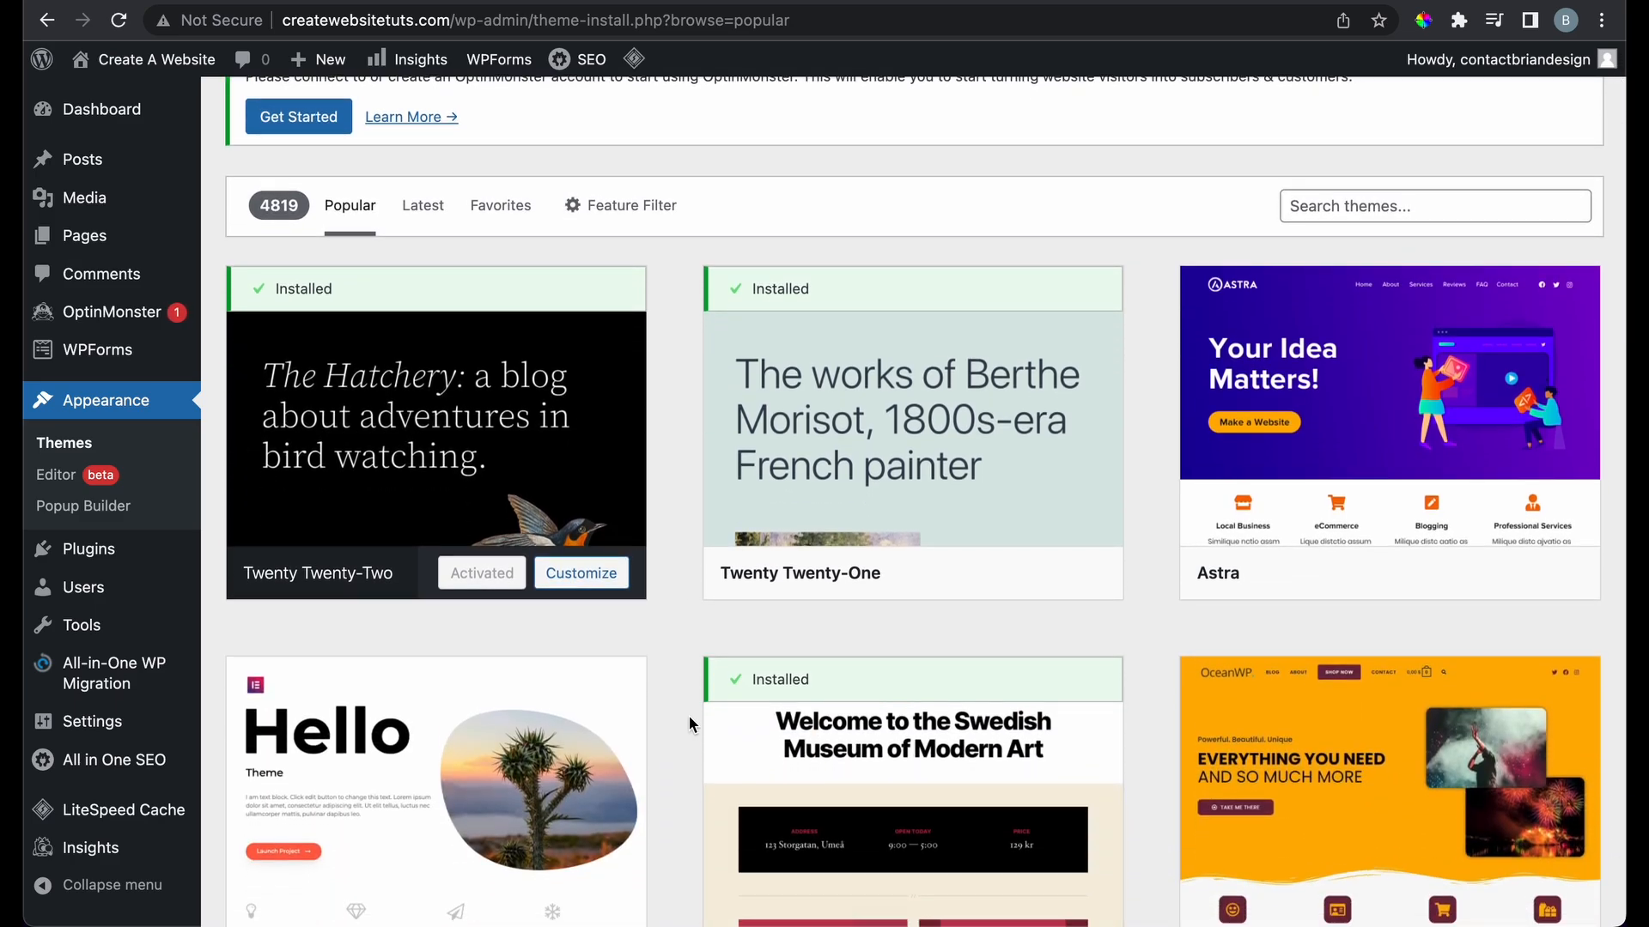
{"action": "scroll", "coordinate": [688, 718], "scroll_direction": "down", "scroll_amount": 2}
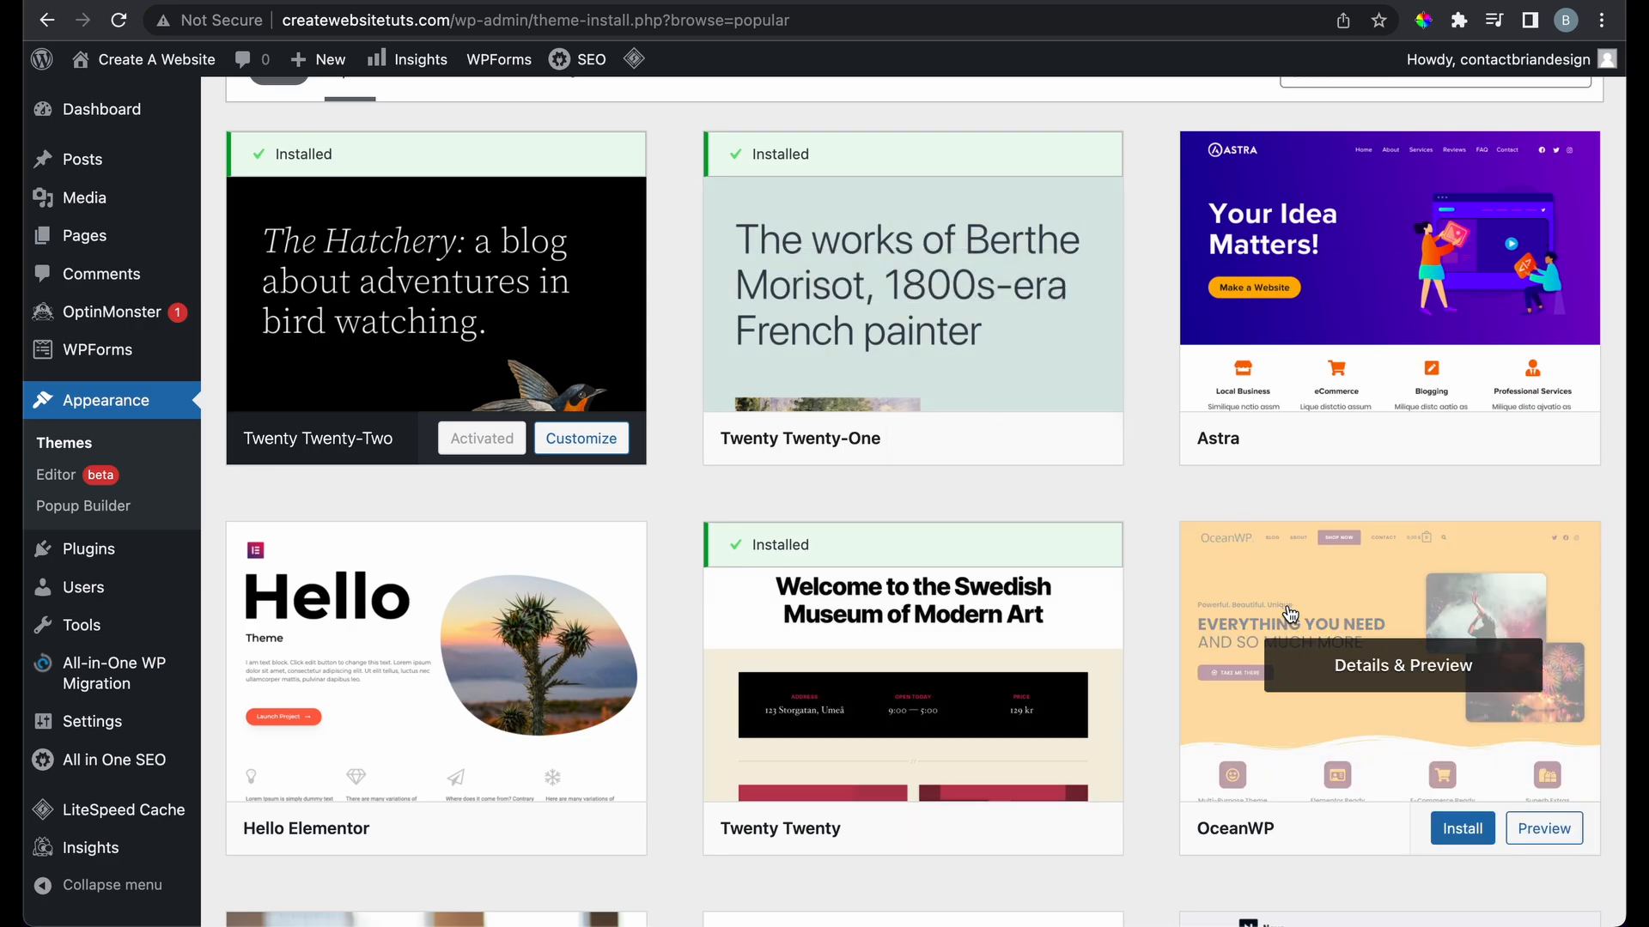
{"action": "scroll", "coordinate": [1138, 652], "scroll_direction": "down", "scroll_amount": 5}
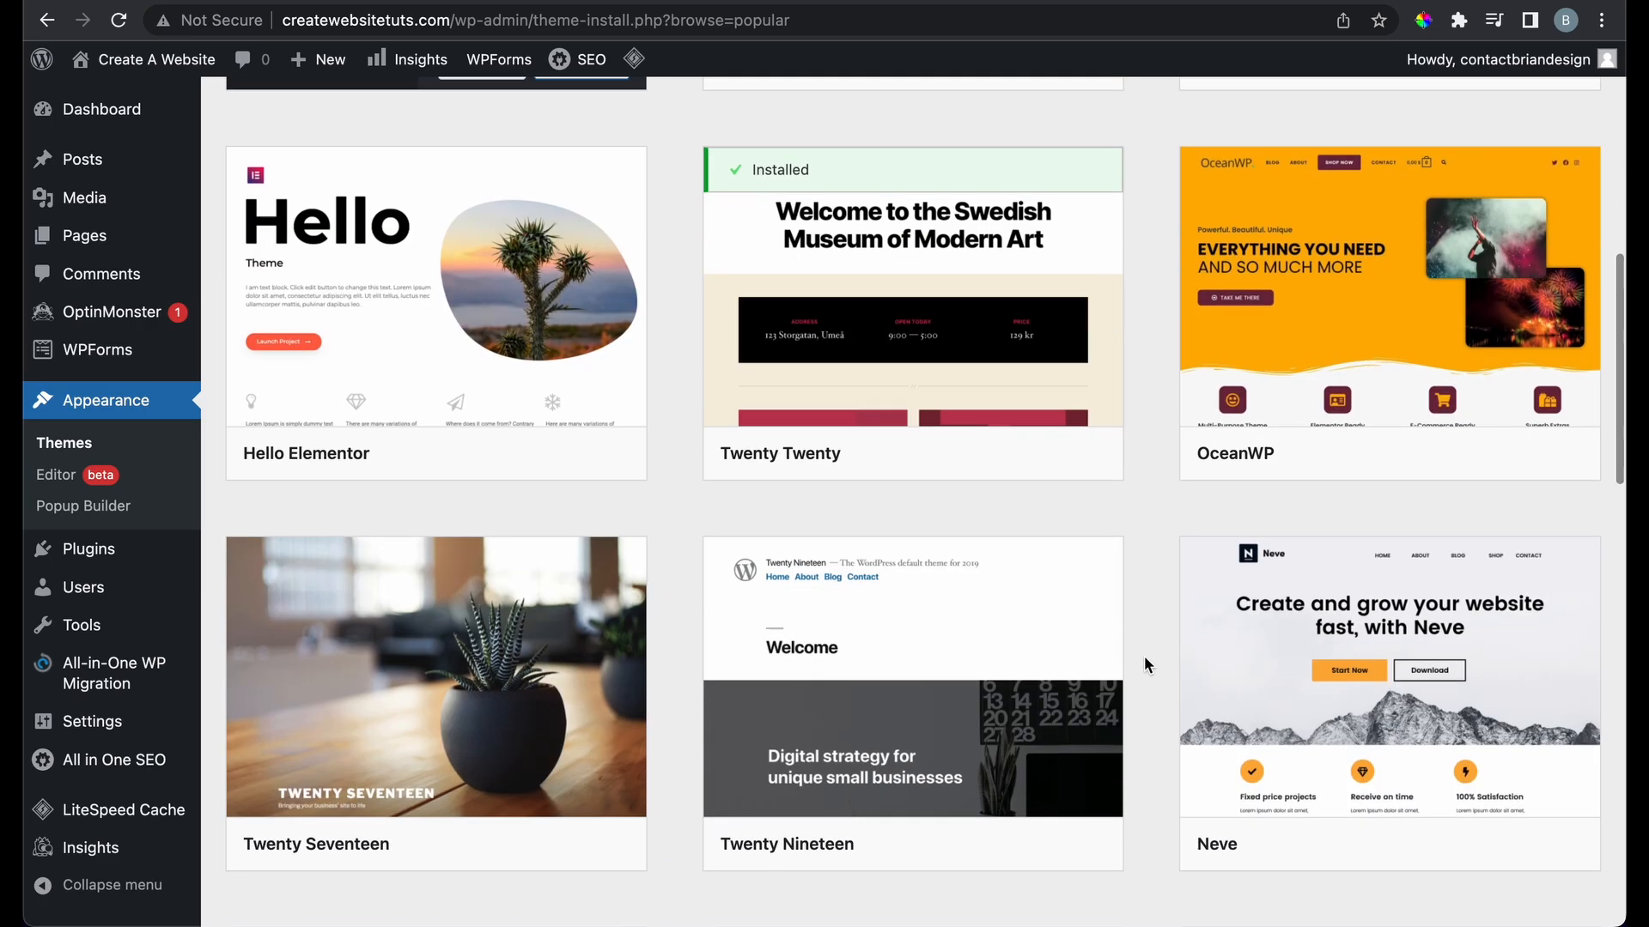
{"action": "scroll", "coordinate": [1144, 655], "scroll_direction": "down", "scroll_amount": 5}
{"action": "scroll", "coordinate": [1144, 656], "scroll_direction": "down", "scroll_amount": 10}
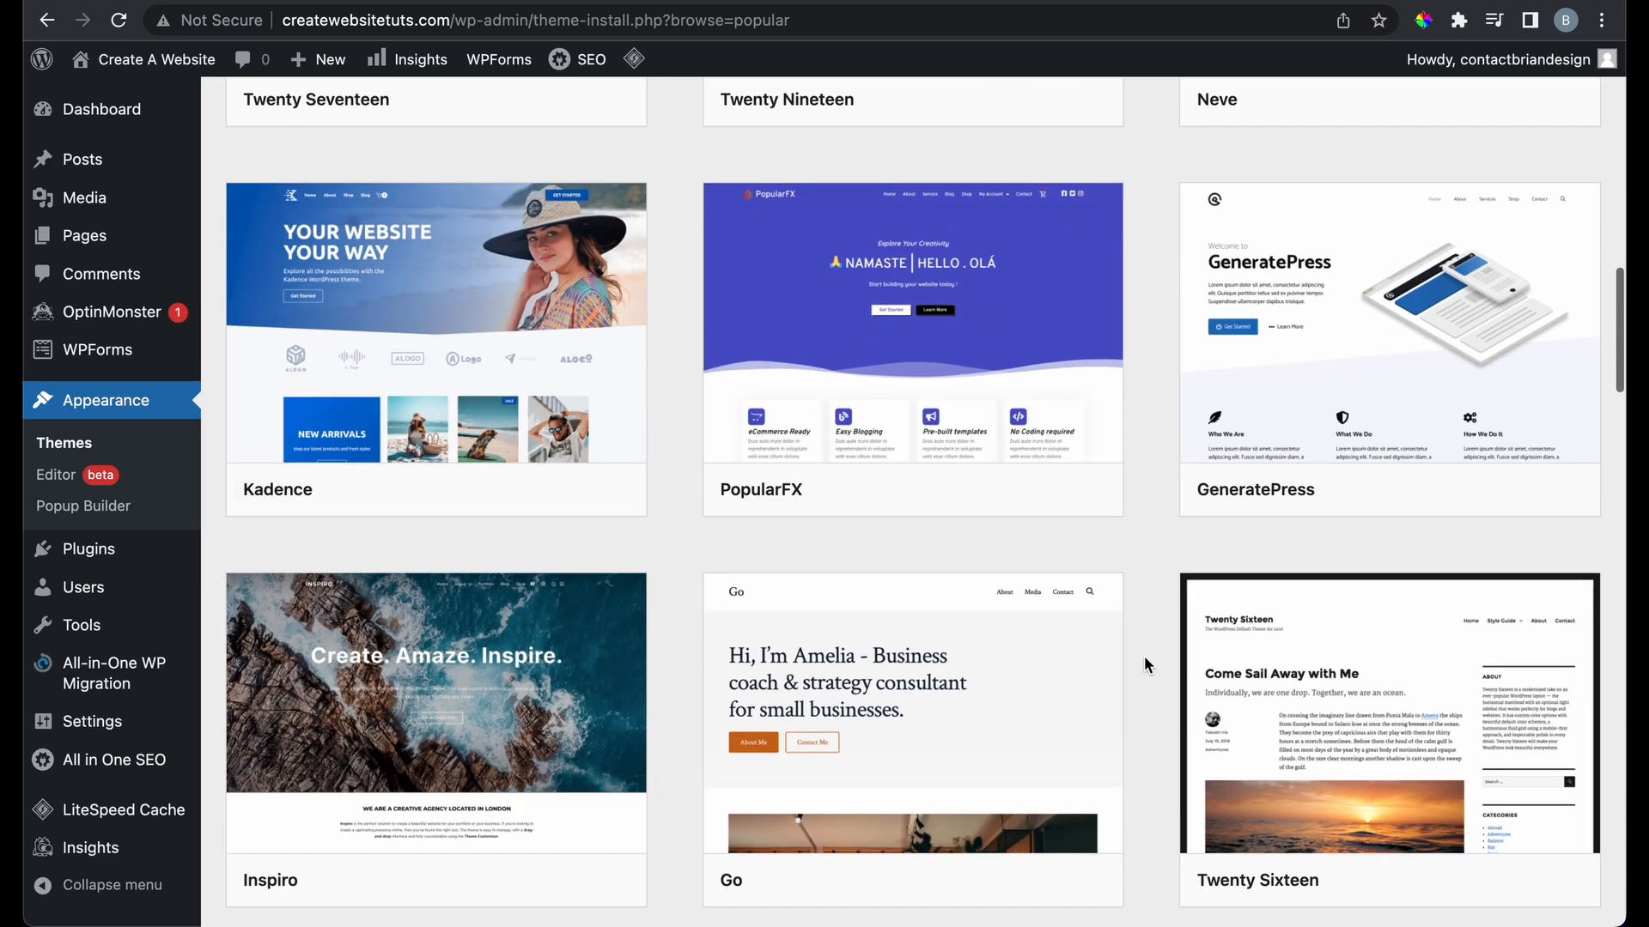
{"action": "scroll", "coordinate": [1143, 656], "scroll_direction": "up", "scroll_amount": 20}
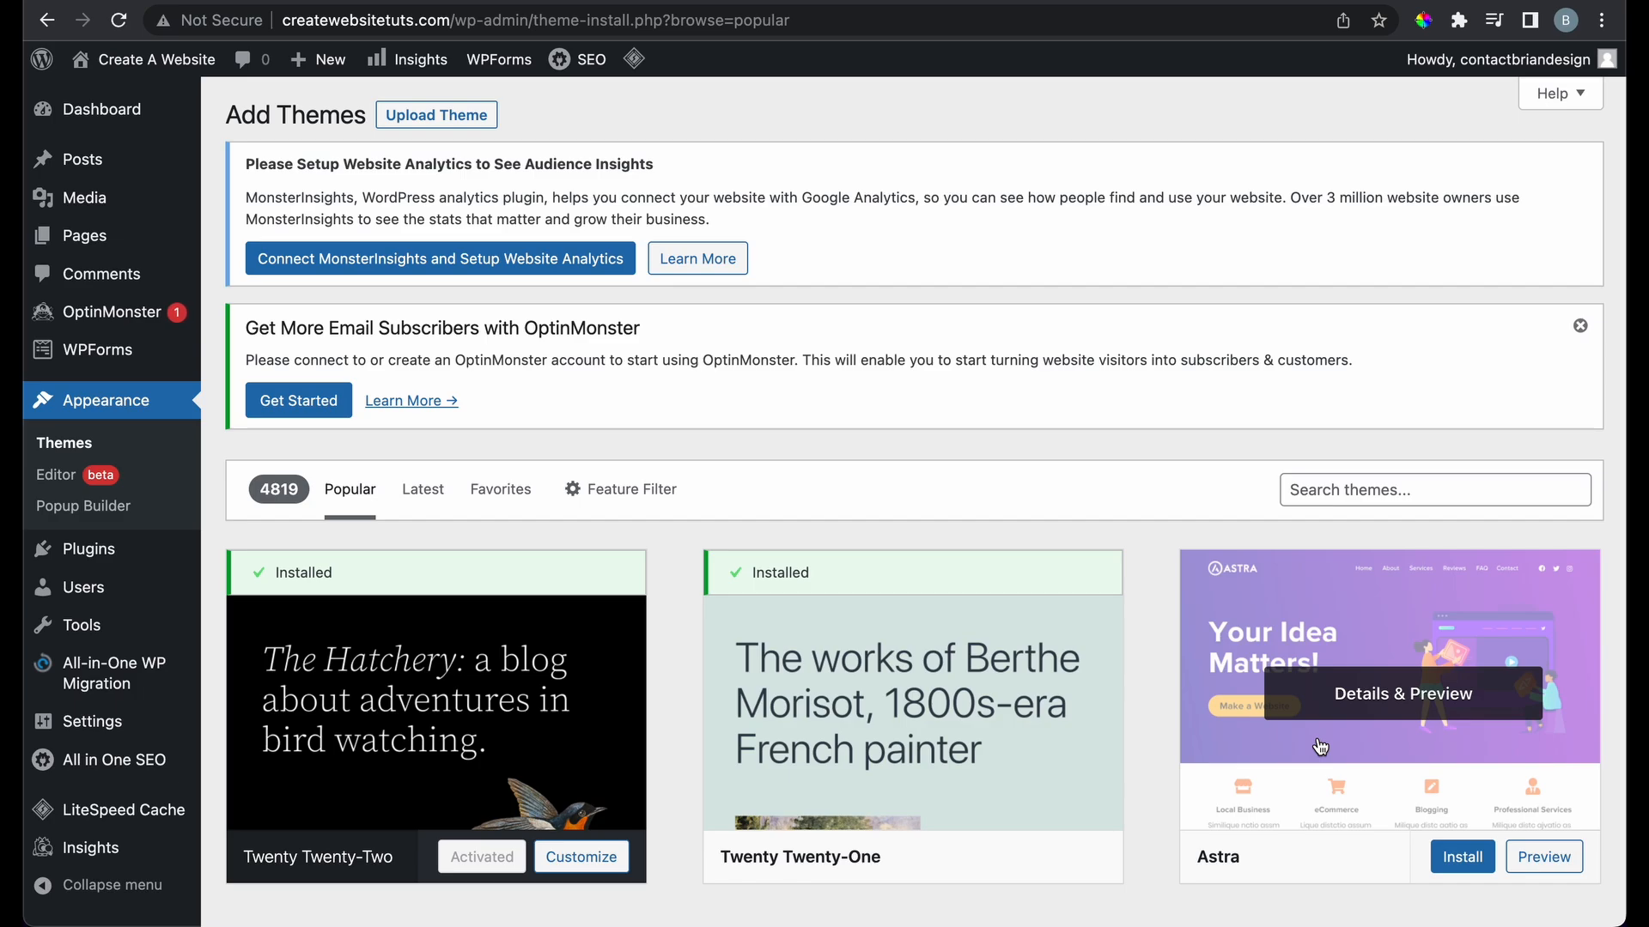
Install the Astra theme from the popular themes and activate it on the site
{"action": "scroll", "coordinate": [1322, 760], "scroll_direction": "down", "scroll_amount": 2}
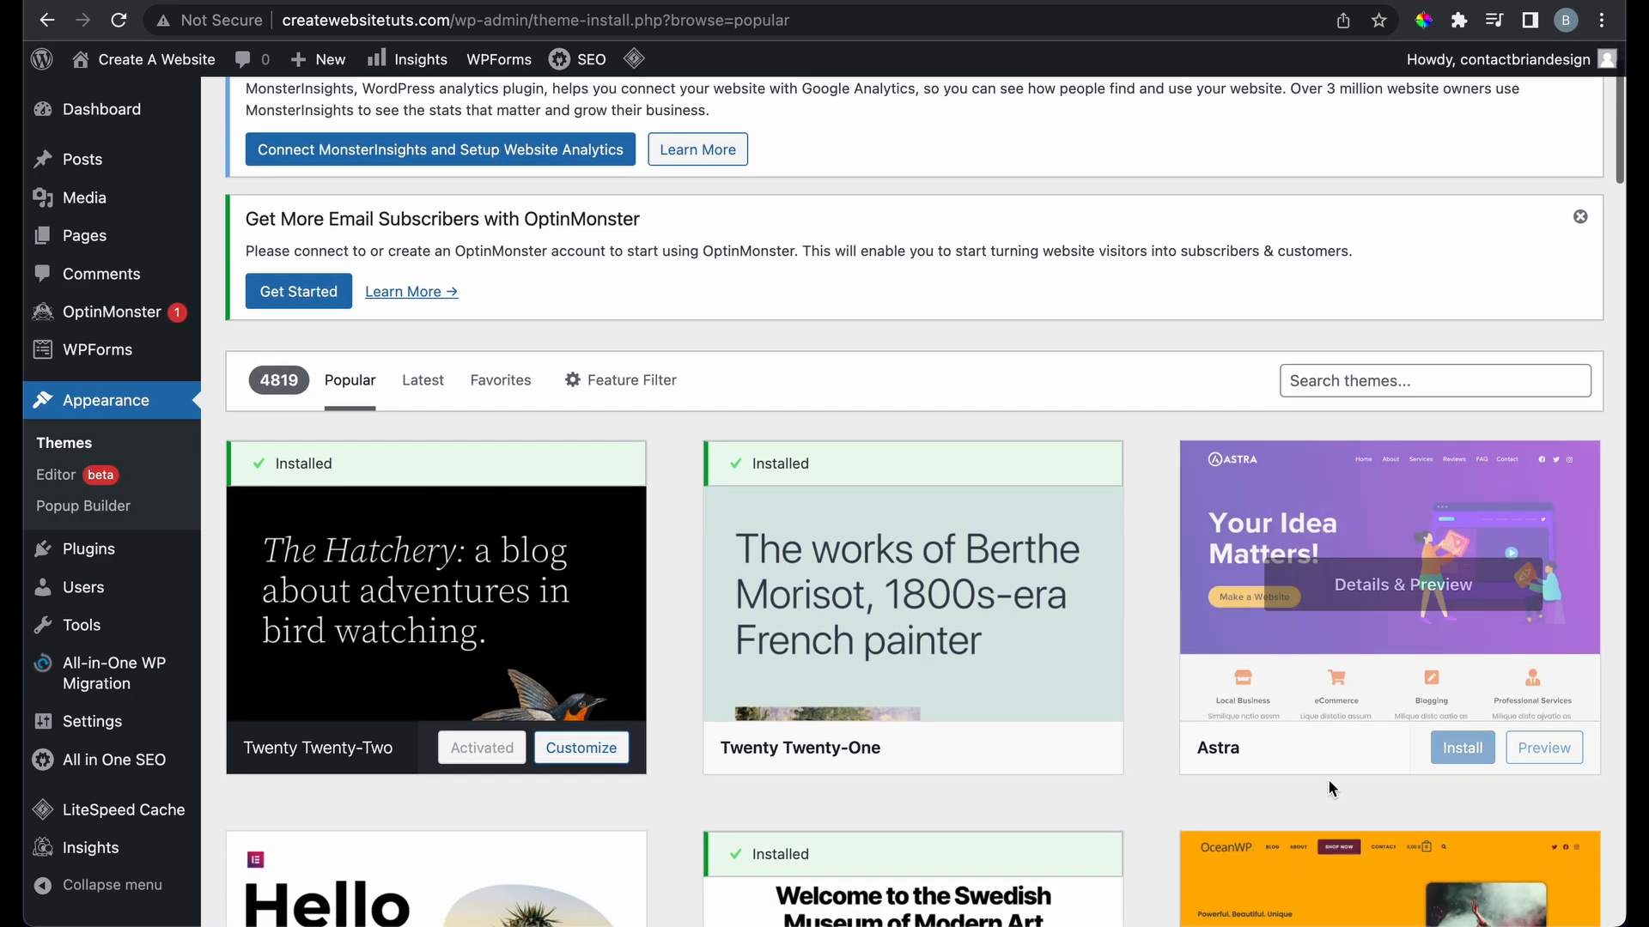
{"action": "left_click", "coordinate": [1461, 748]}
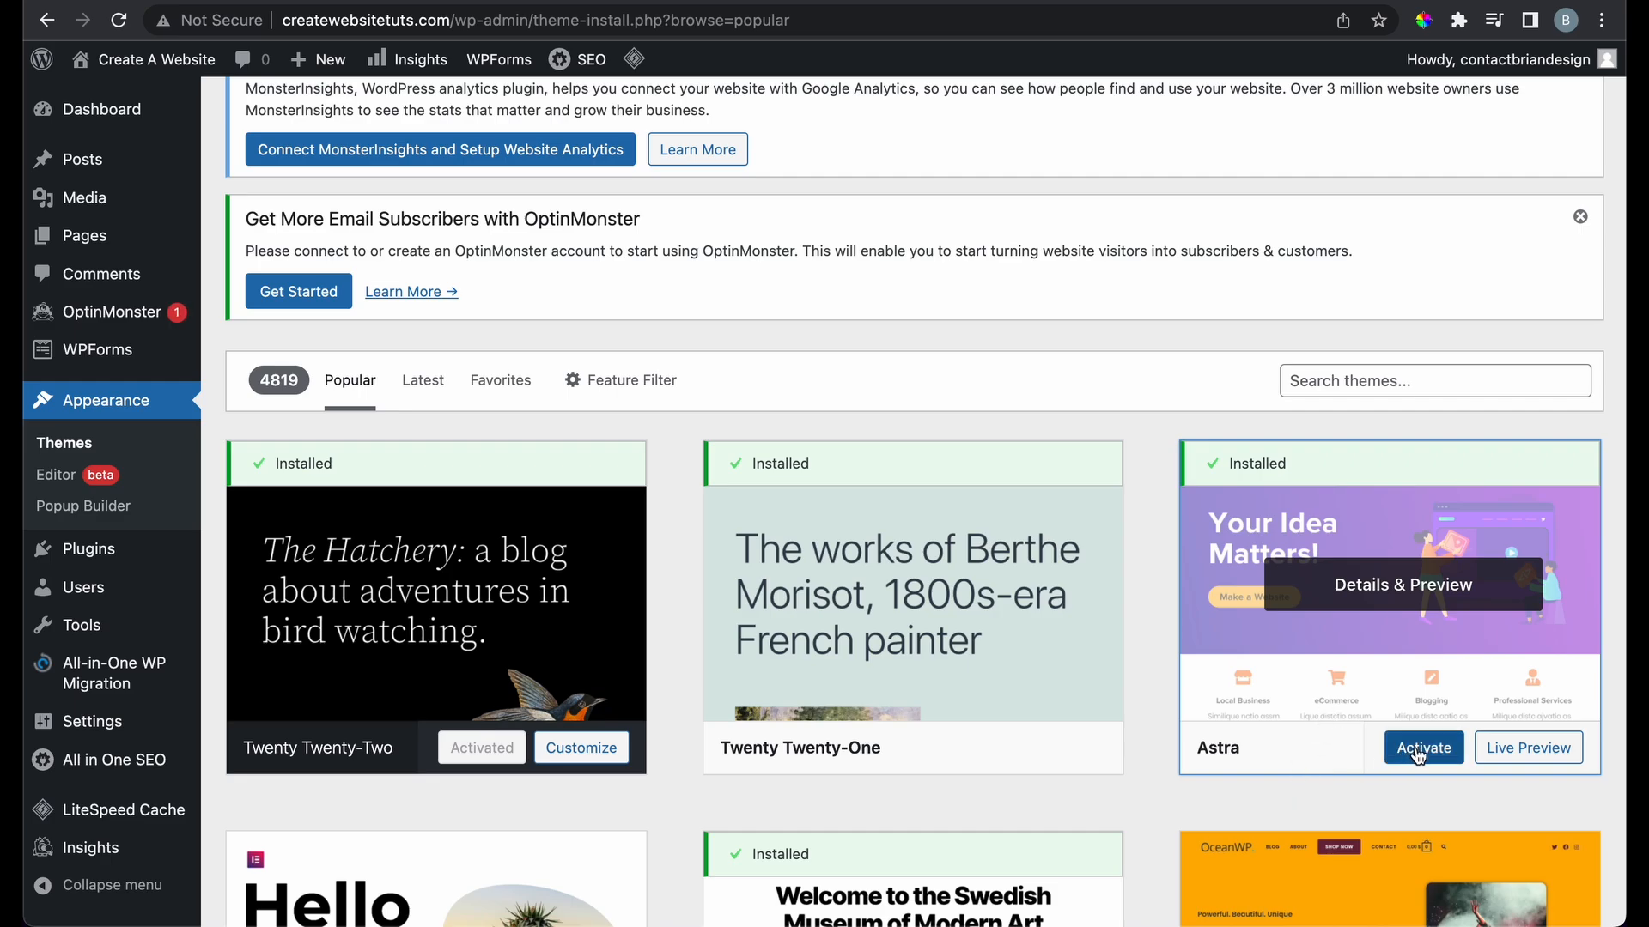
{"action": "left_click", "coordinate": [1420, 756]}
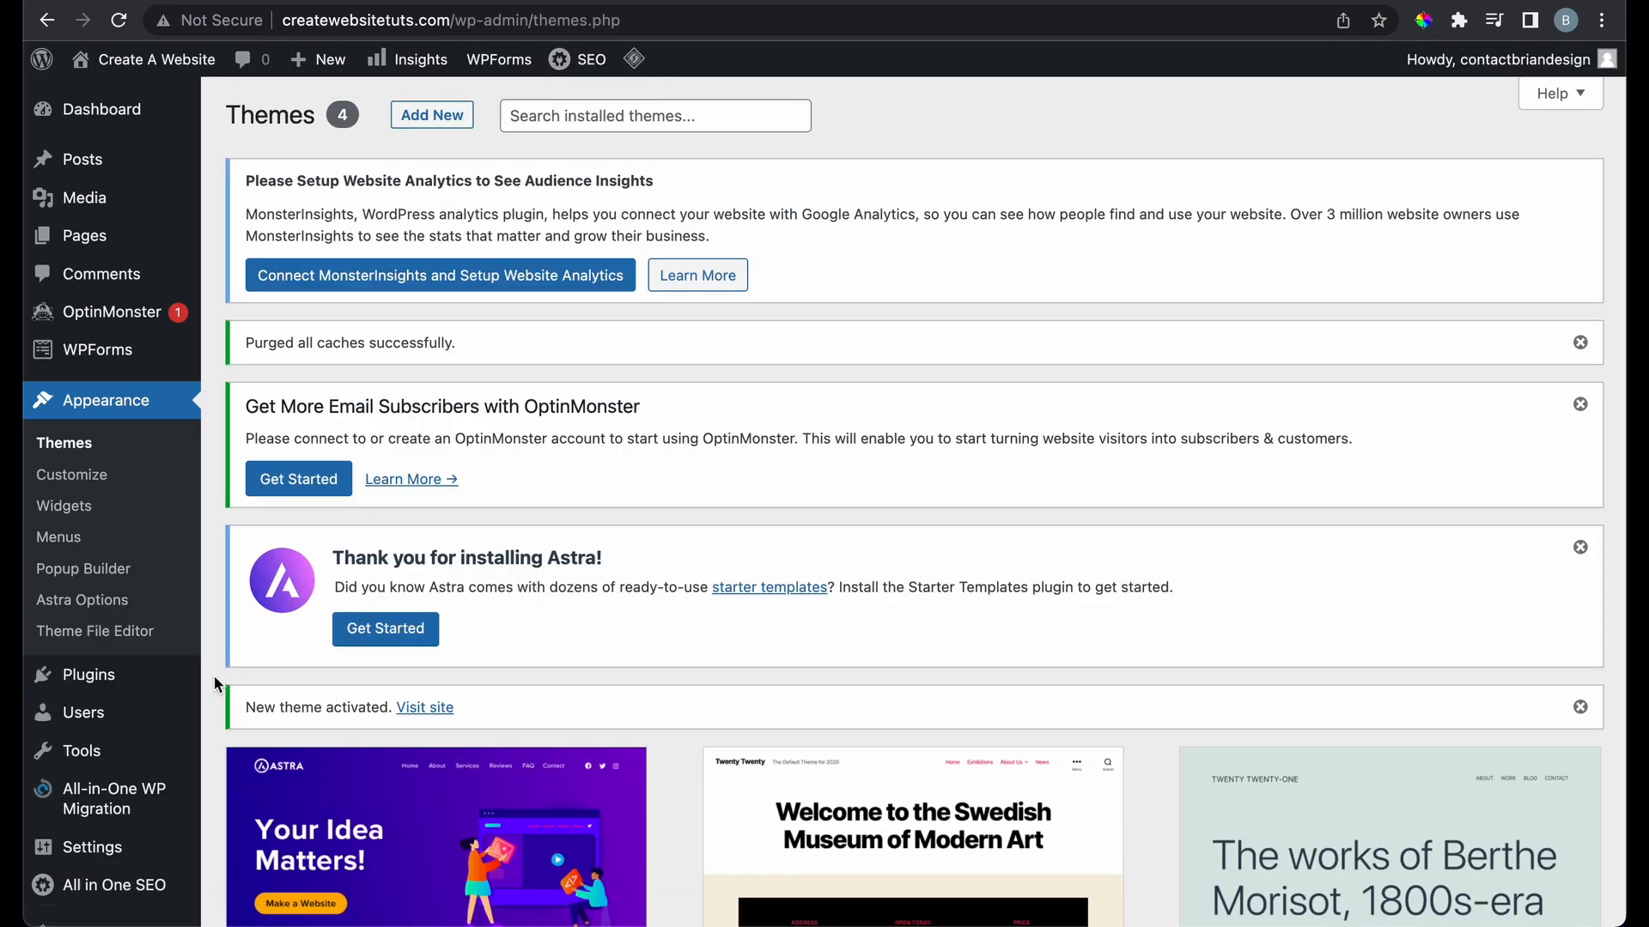
Get started with Astra's Starter Templates plugin and bring up the option to build the website
{"action": "scroll", "coordinate": [208, 673], "scroll_direction": "down", "scroll_amount": 3}
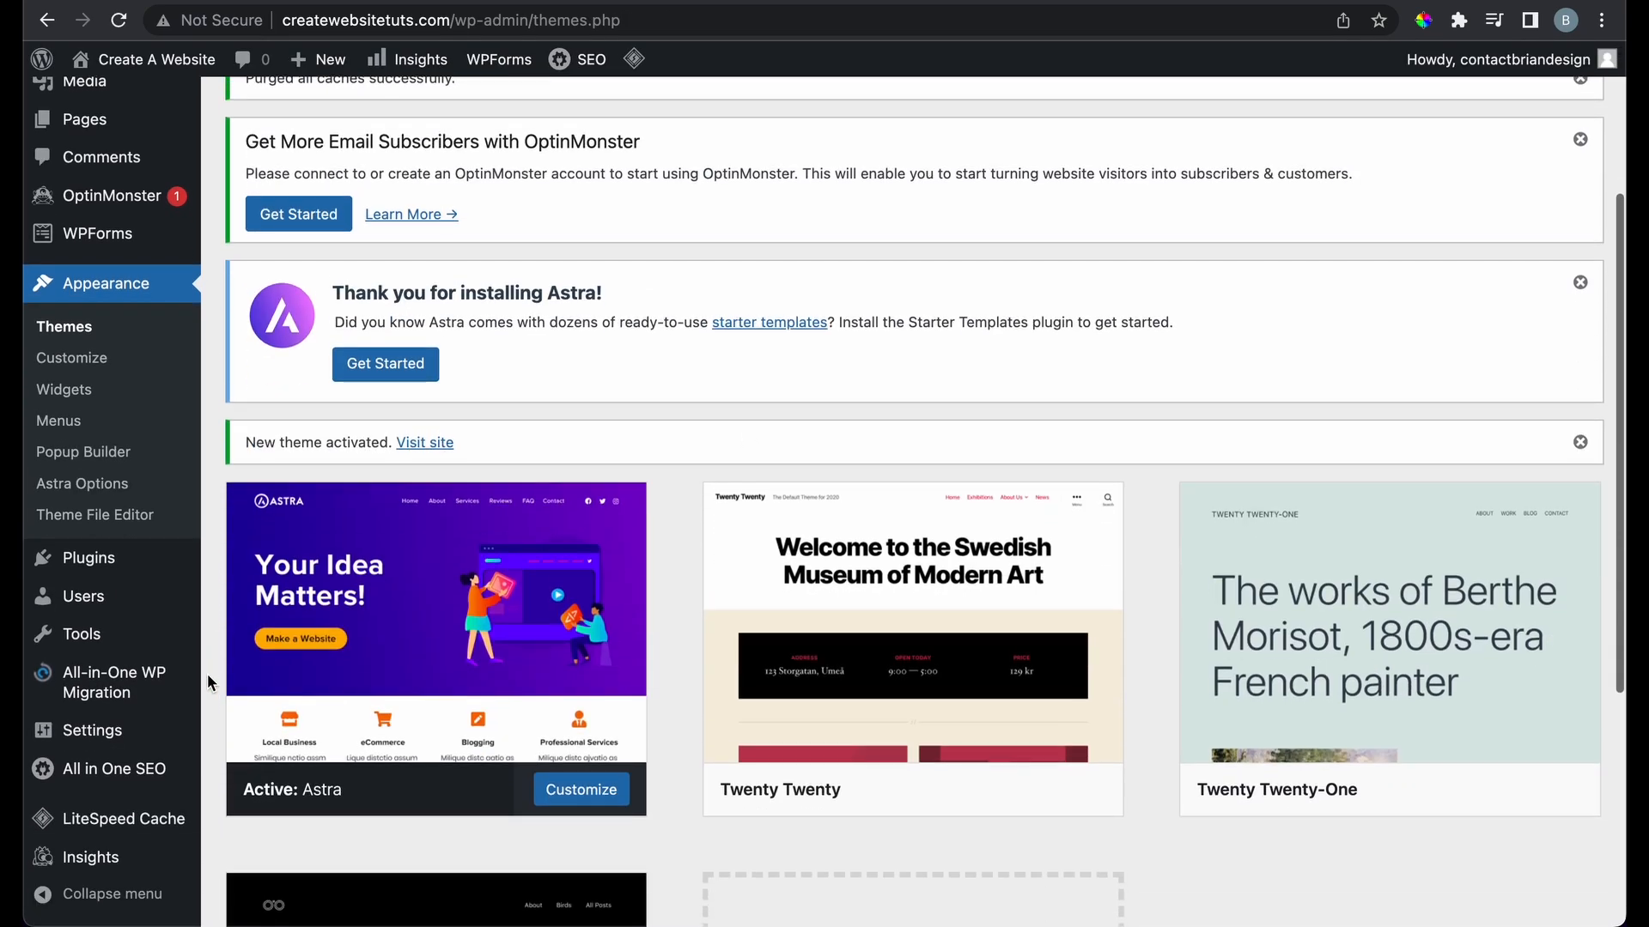
{"action": "left_click", "coordinate": [415, 370]}
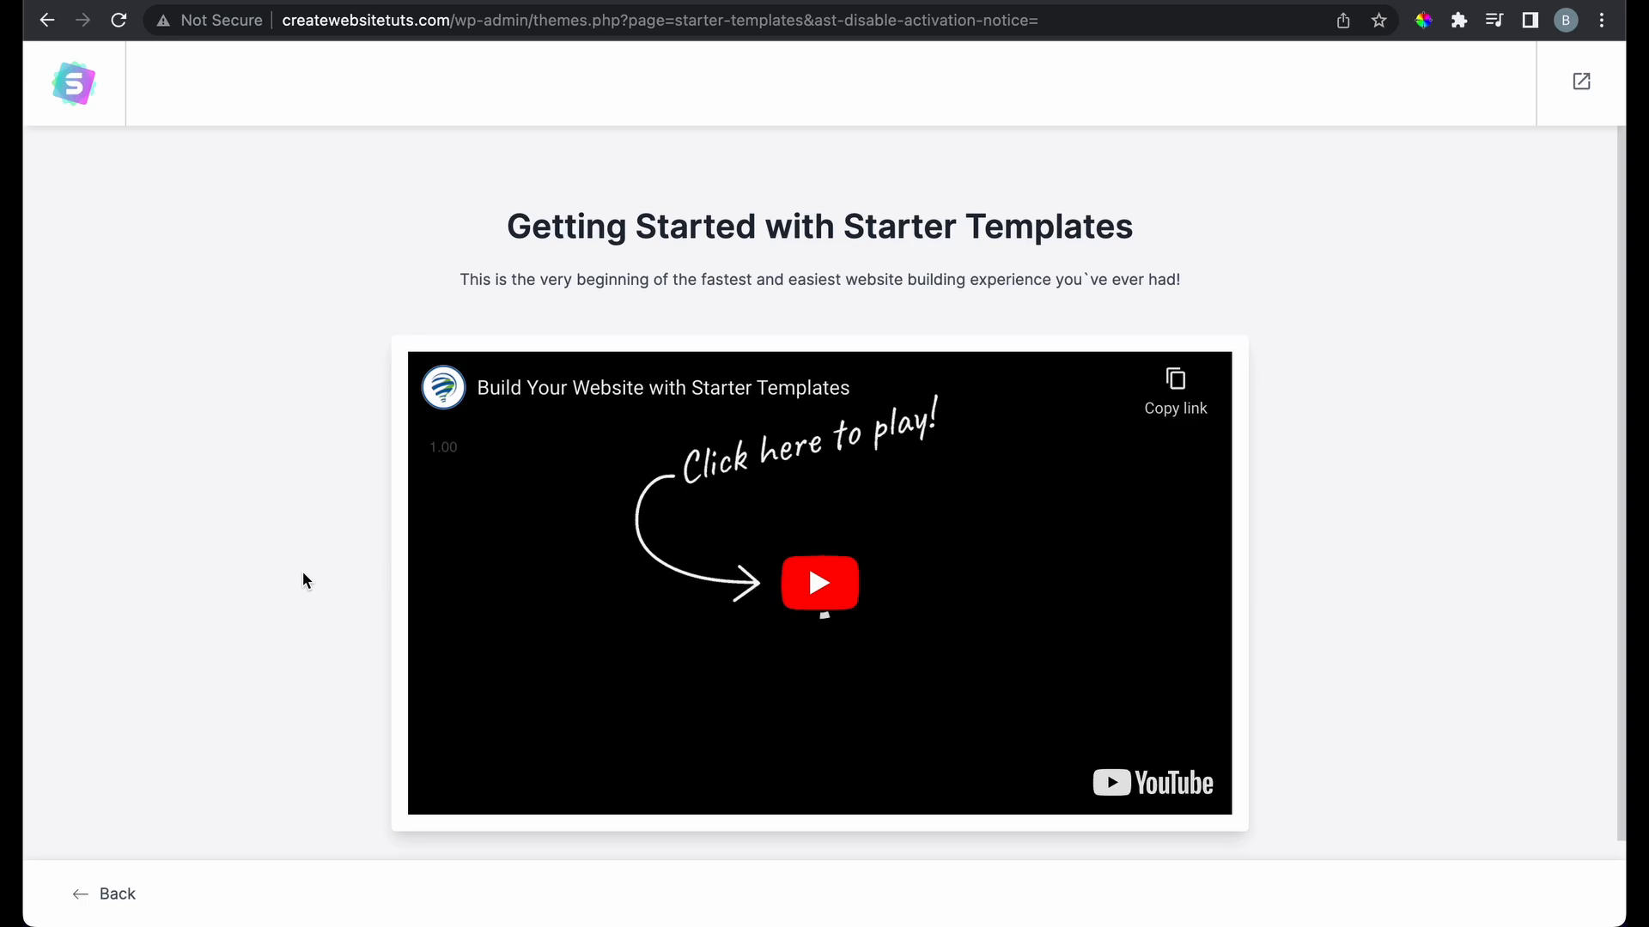
{"action": "scroll", "coordinate": [303, 572], "scroll_direction": "down", "scroll_amount": 2}
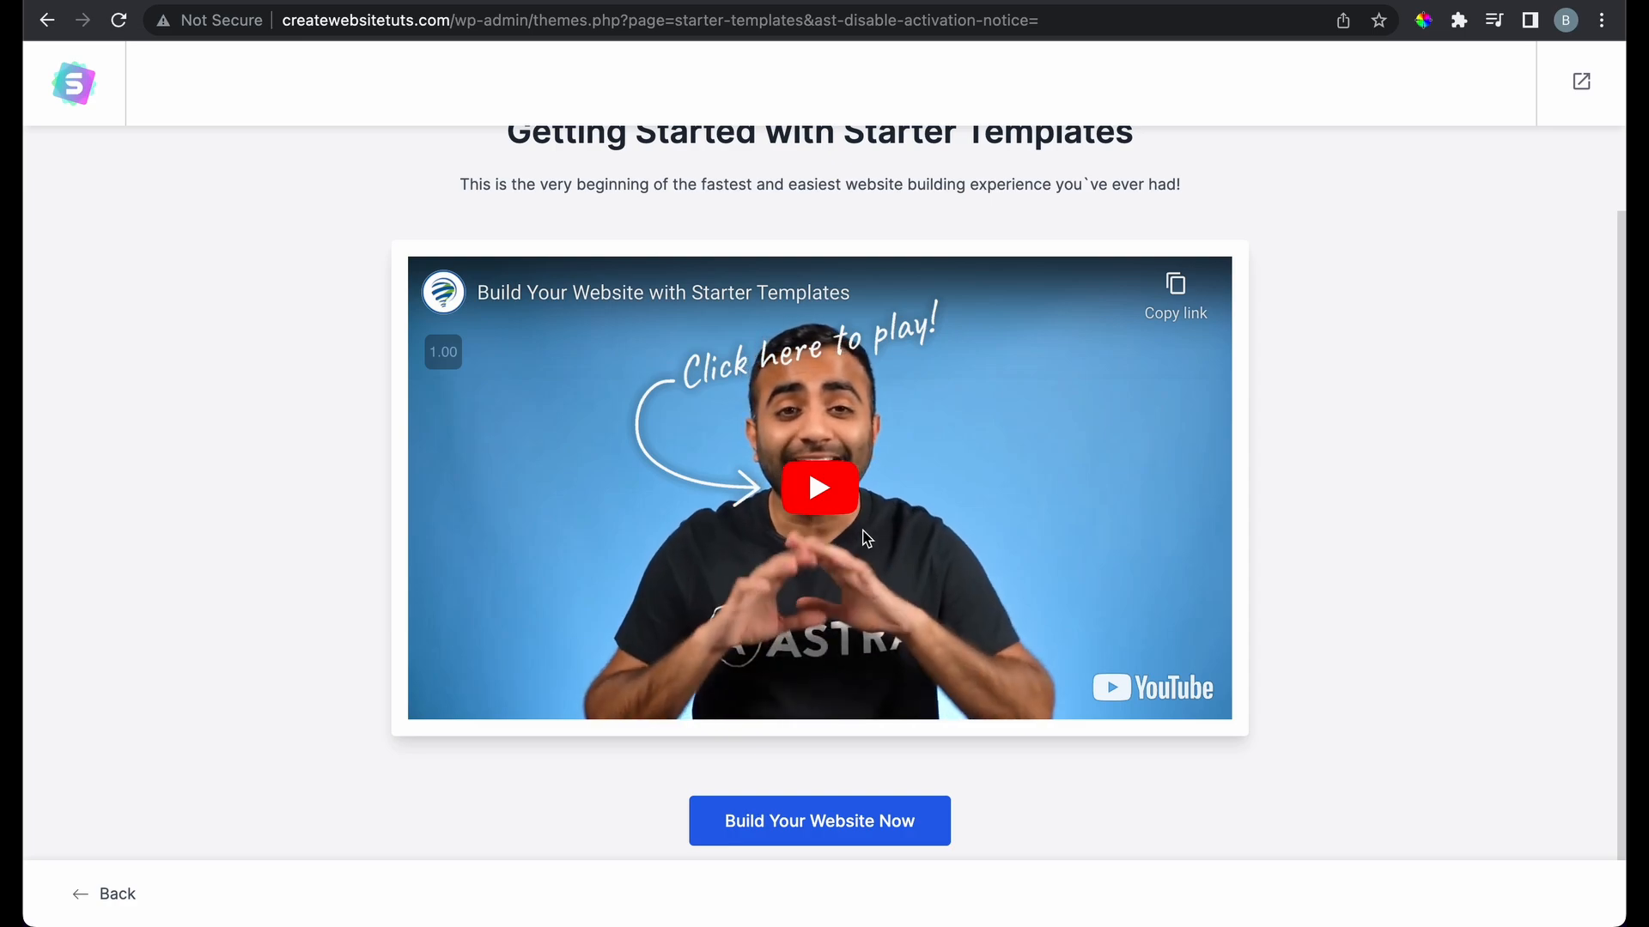
Start building the website with Starter Templates and choose Elementor as the page builder
{"action": "left_click", "coordinate": [823, 819]}
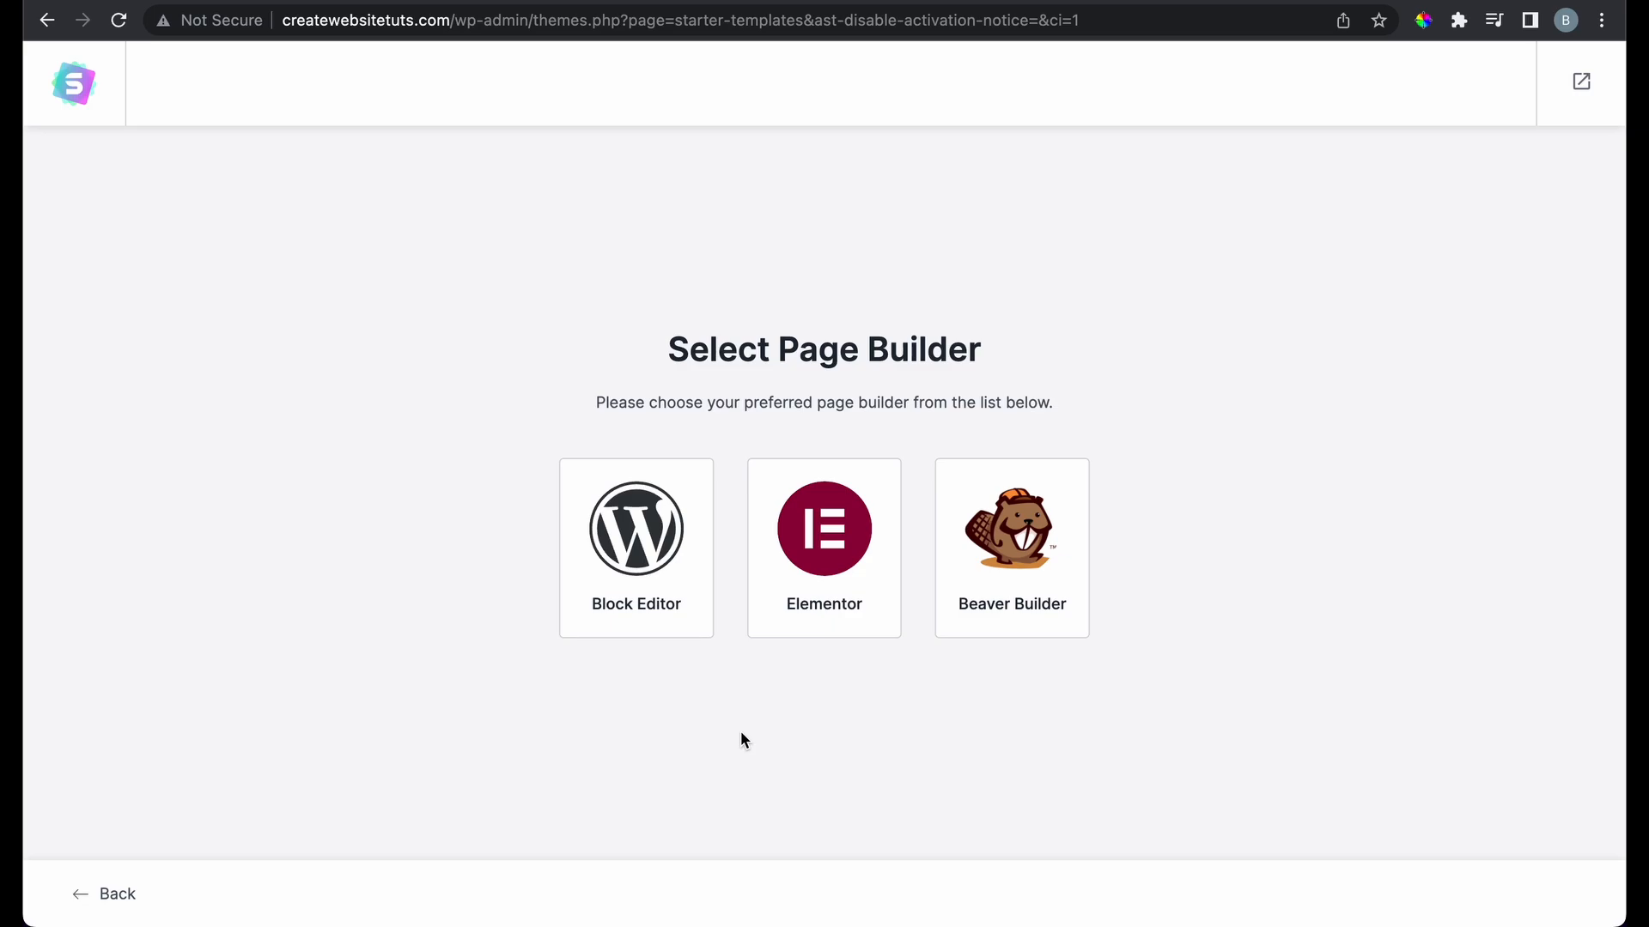
{"action": "left_click", "coordinate": [836, 563]}
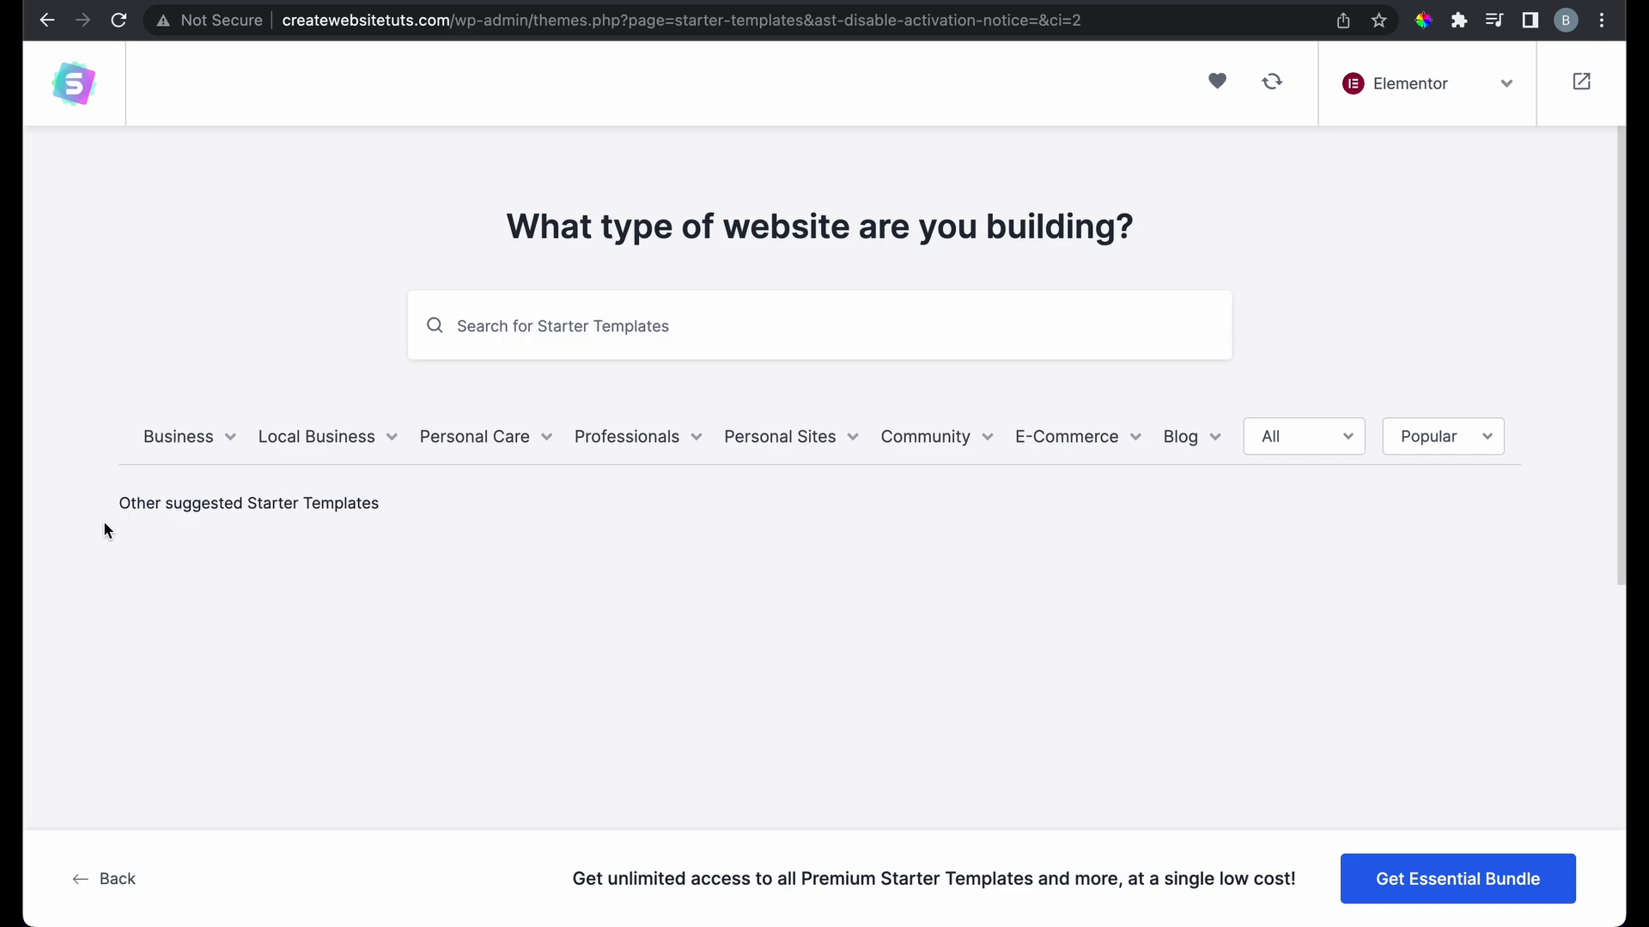
{"action": "scroll", "coordinate": [103, 520], "scroll_direction": "down", "scroll_amount": 2}
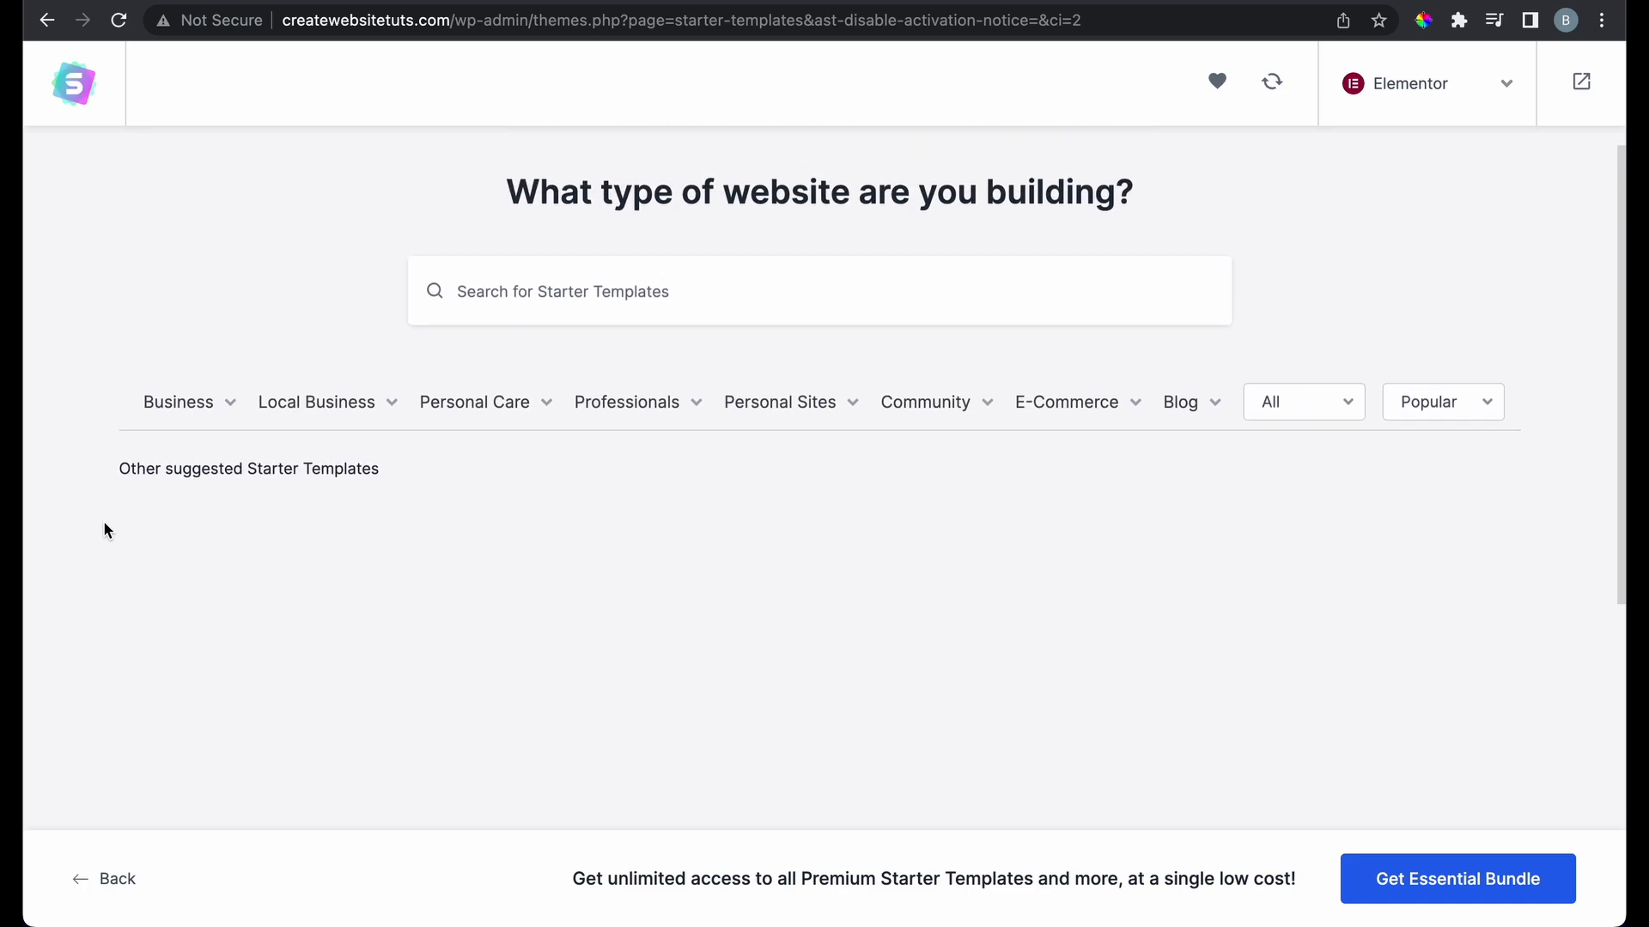
{"action": "scroll", "coordinate": [103, 520], "scroll_direction": "up", "scroll_amount": 2}
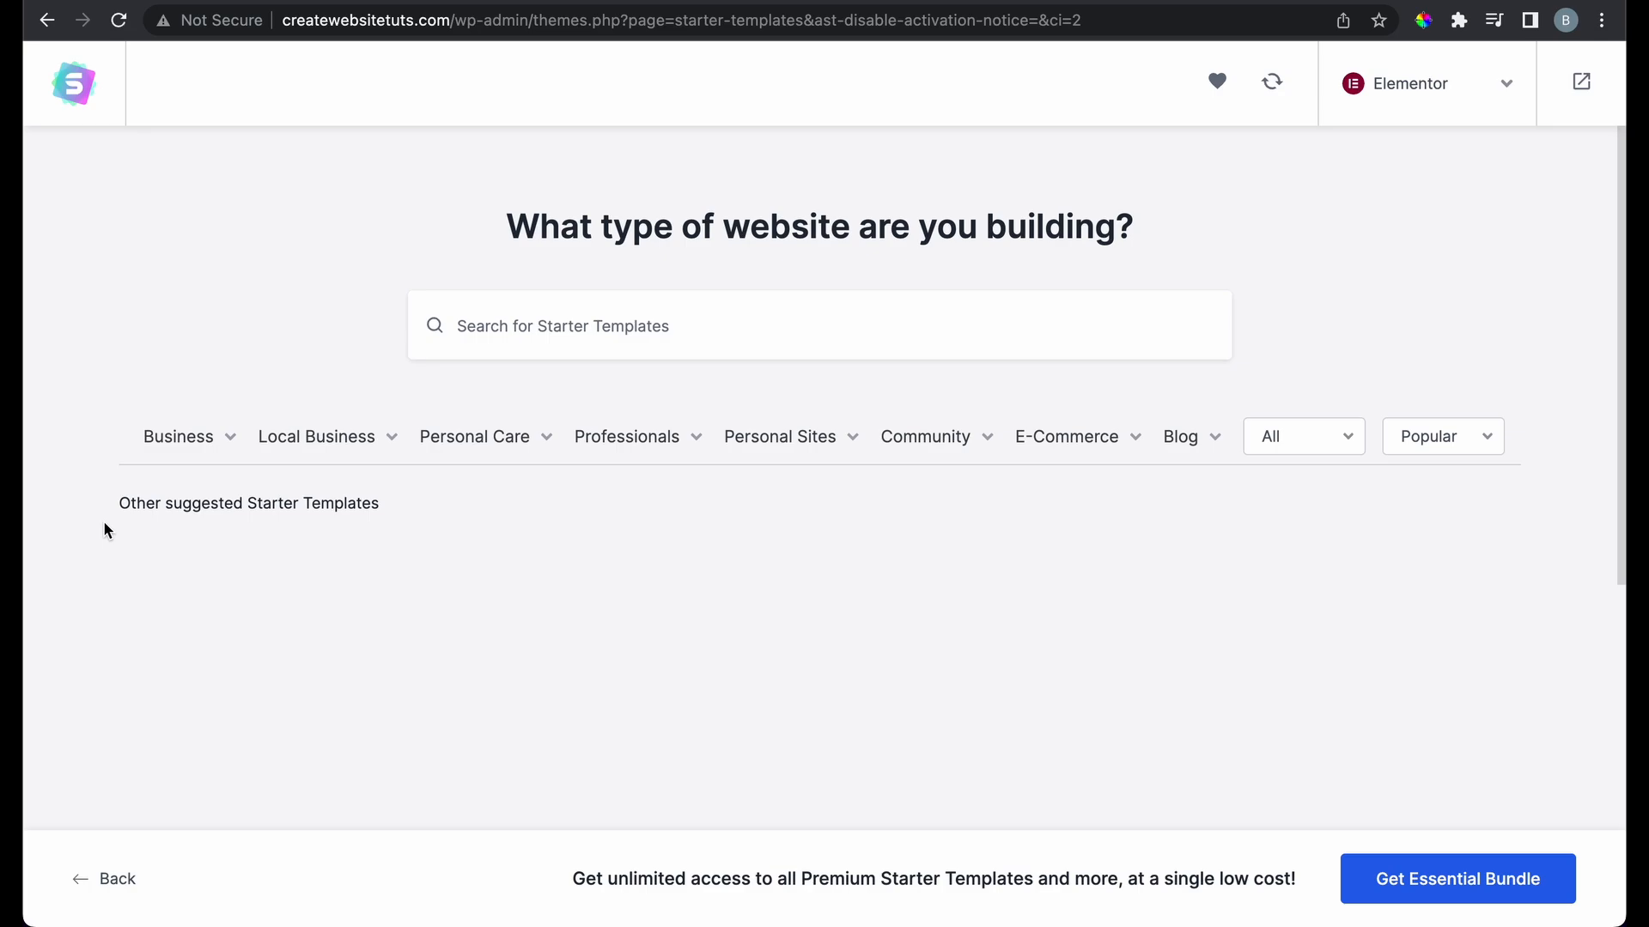
{"action": "scroll", "coordinate": [103, 520], "scroll_direction": "down", "scroll_amount": 5}
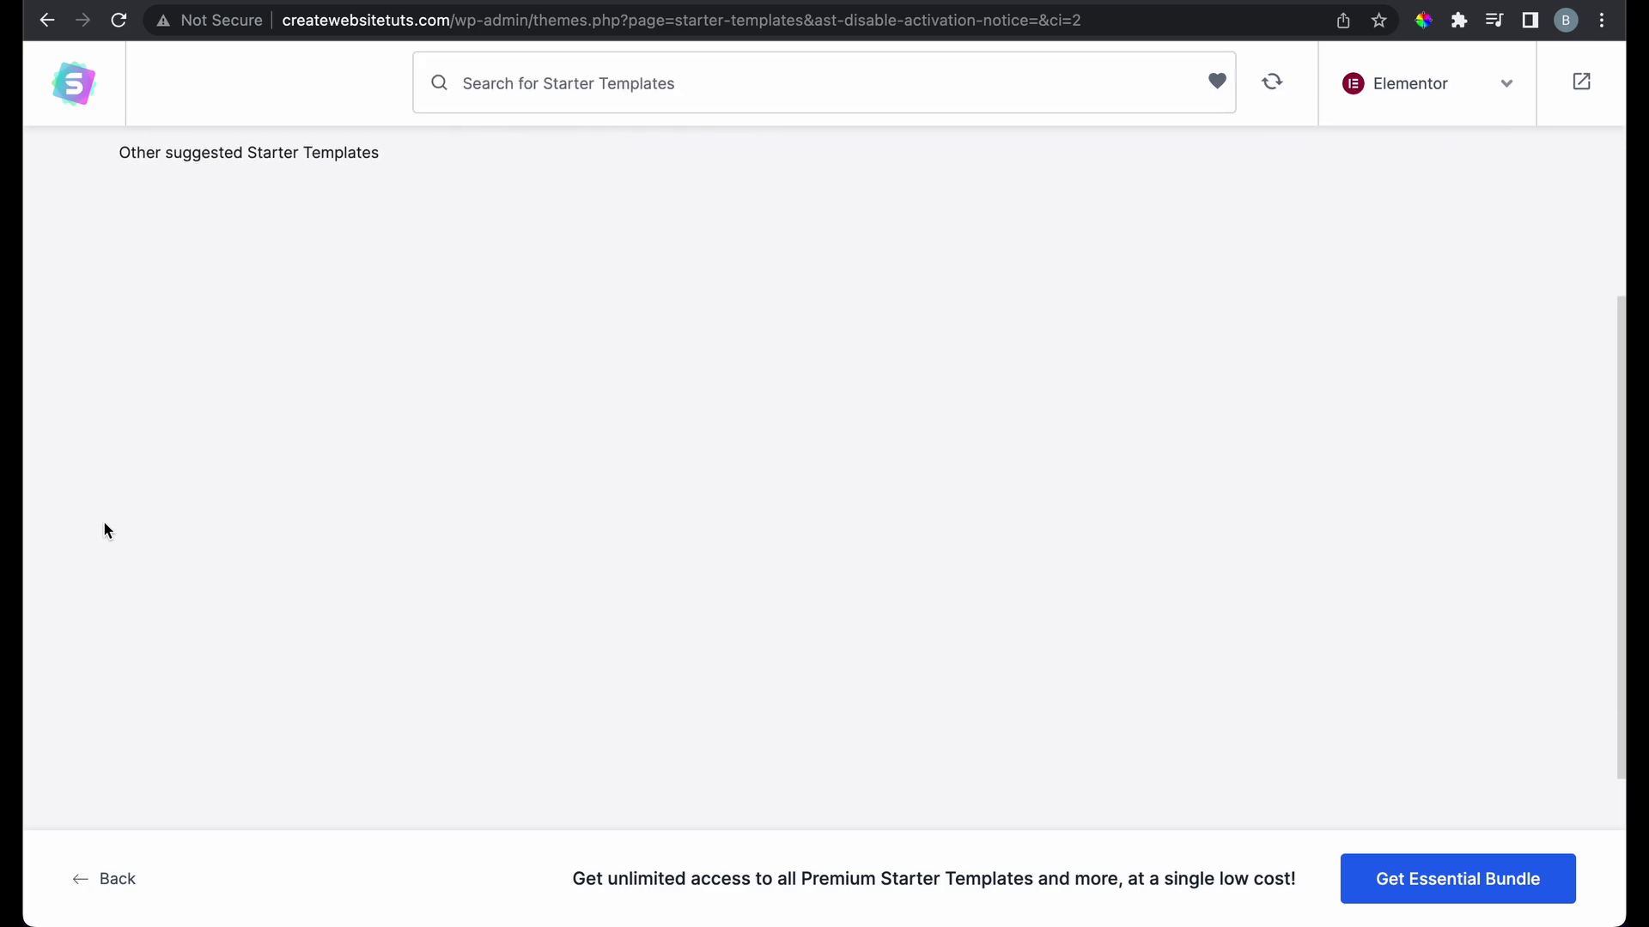
{"action": "scroll", "coordinate": [103, 529], "scroll_direction": "up", "scroll_amount": 5}
Filter the starter templates by the Agency category under Business, and clear the search again
{"action": "mouse_move", "coordinate": [206, 442]}
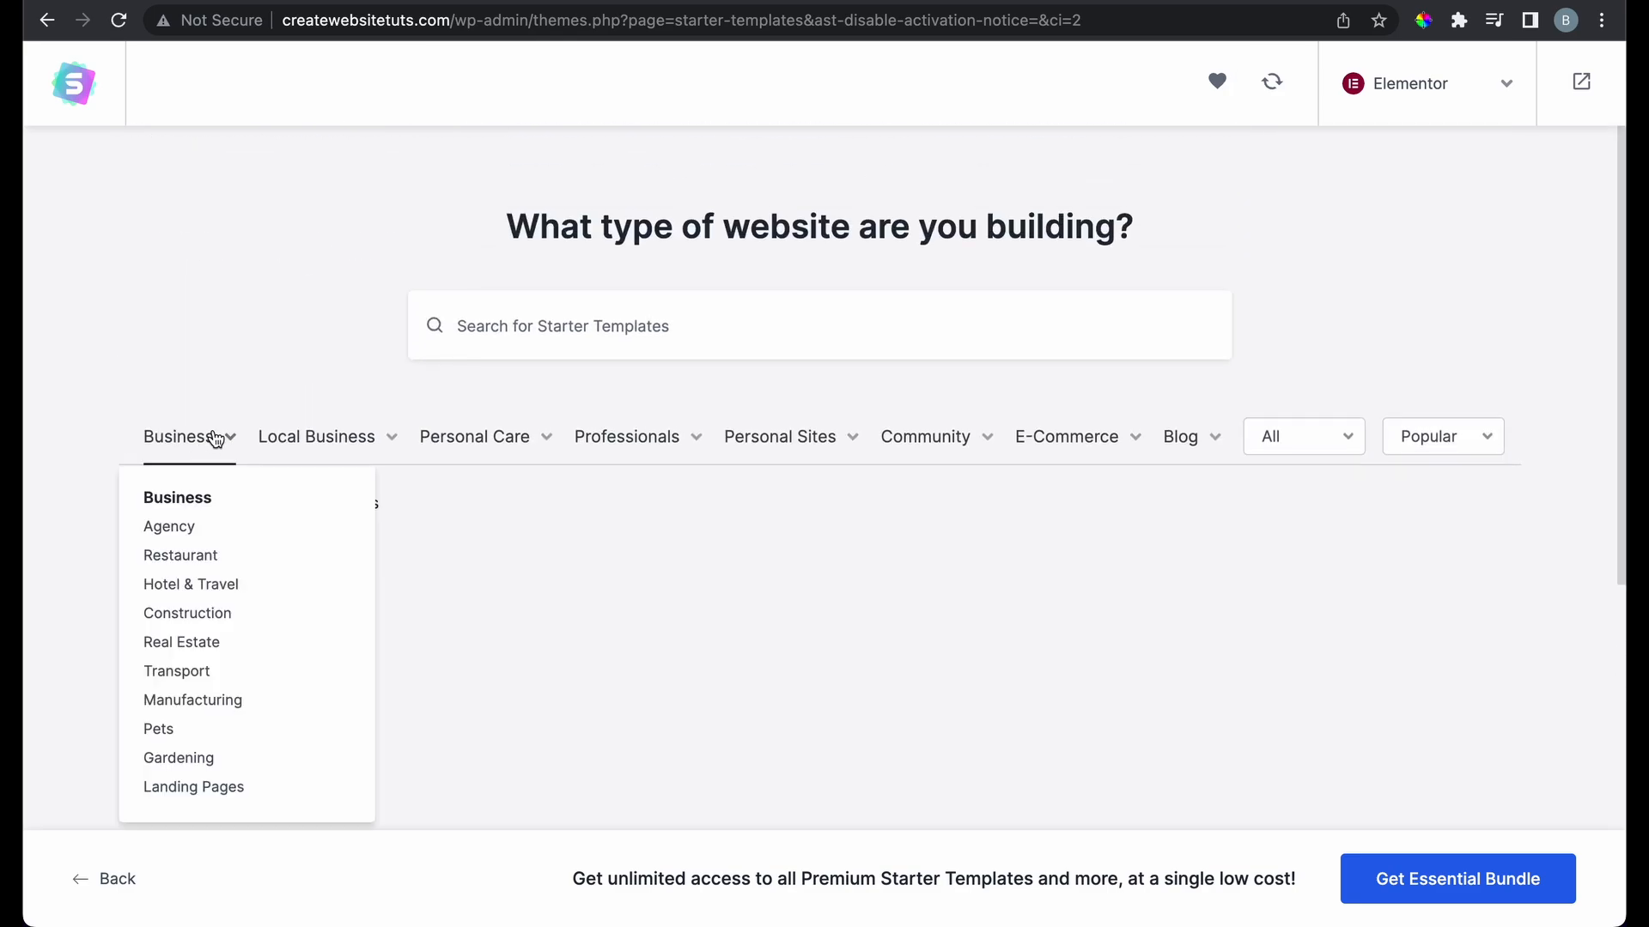
{"action": "left_click", "coordinate": [184, 527]}
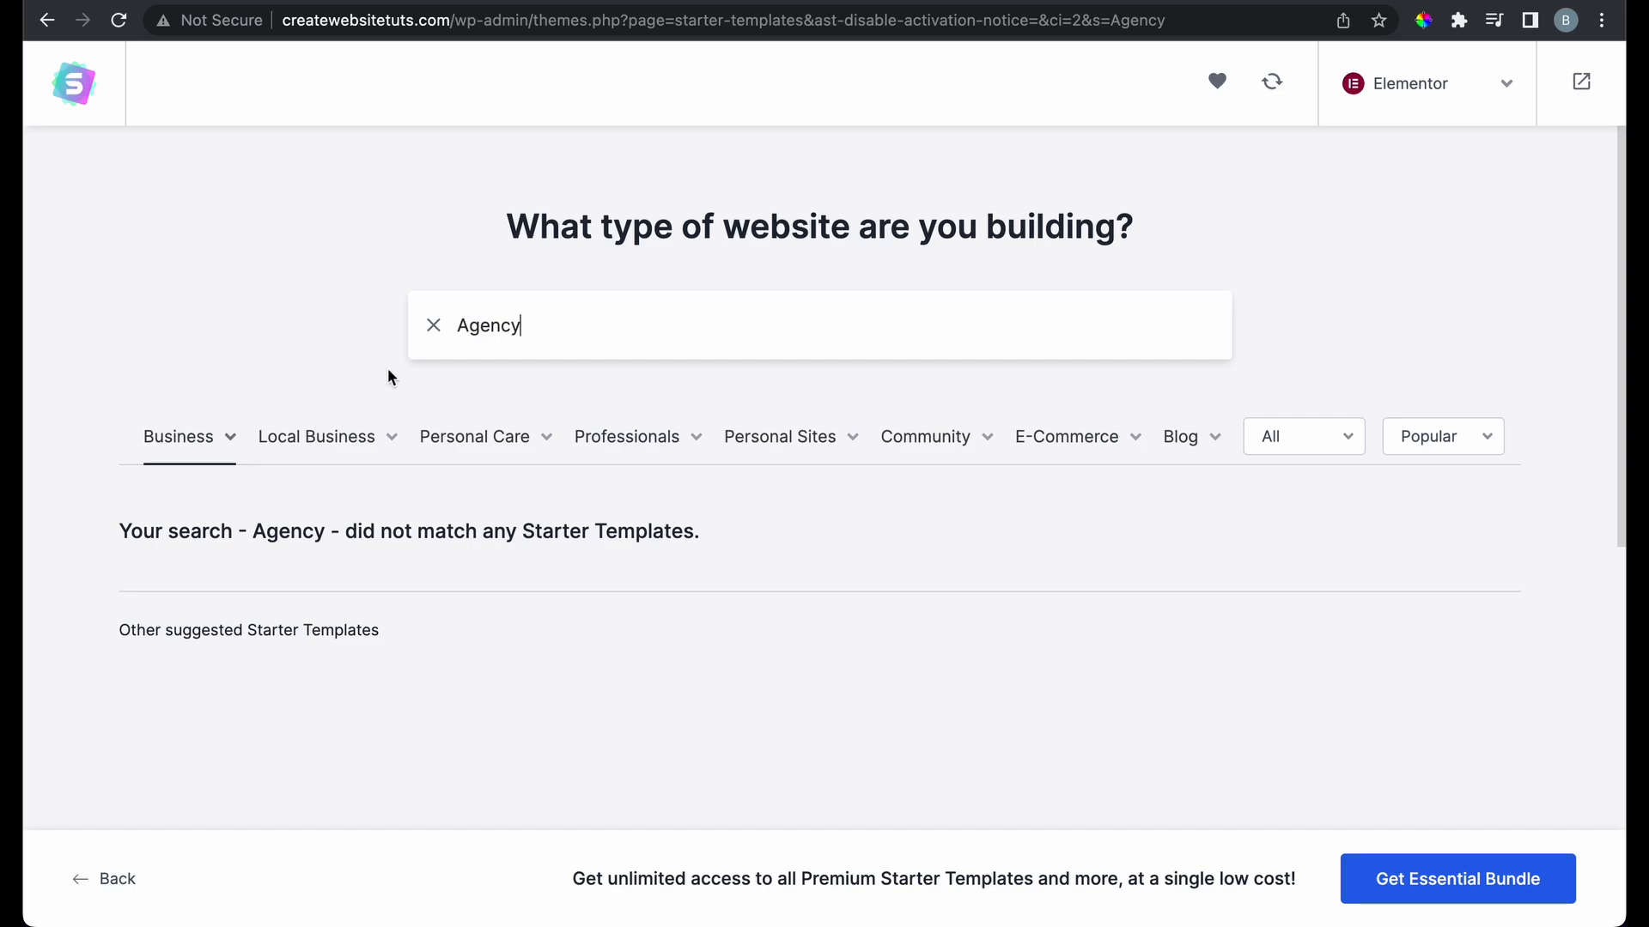
{"action": "left_click", "coordinate": [434, 324]}
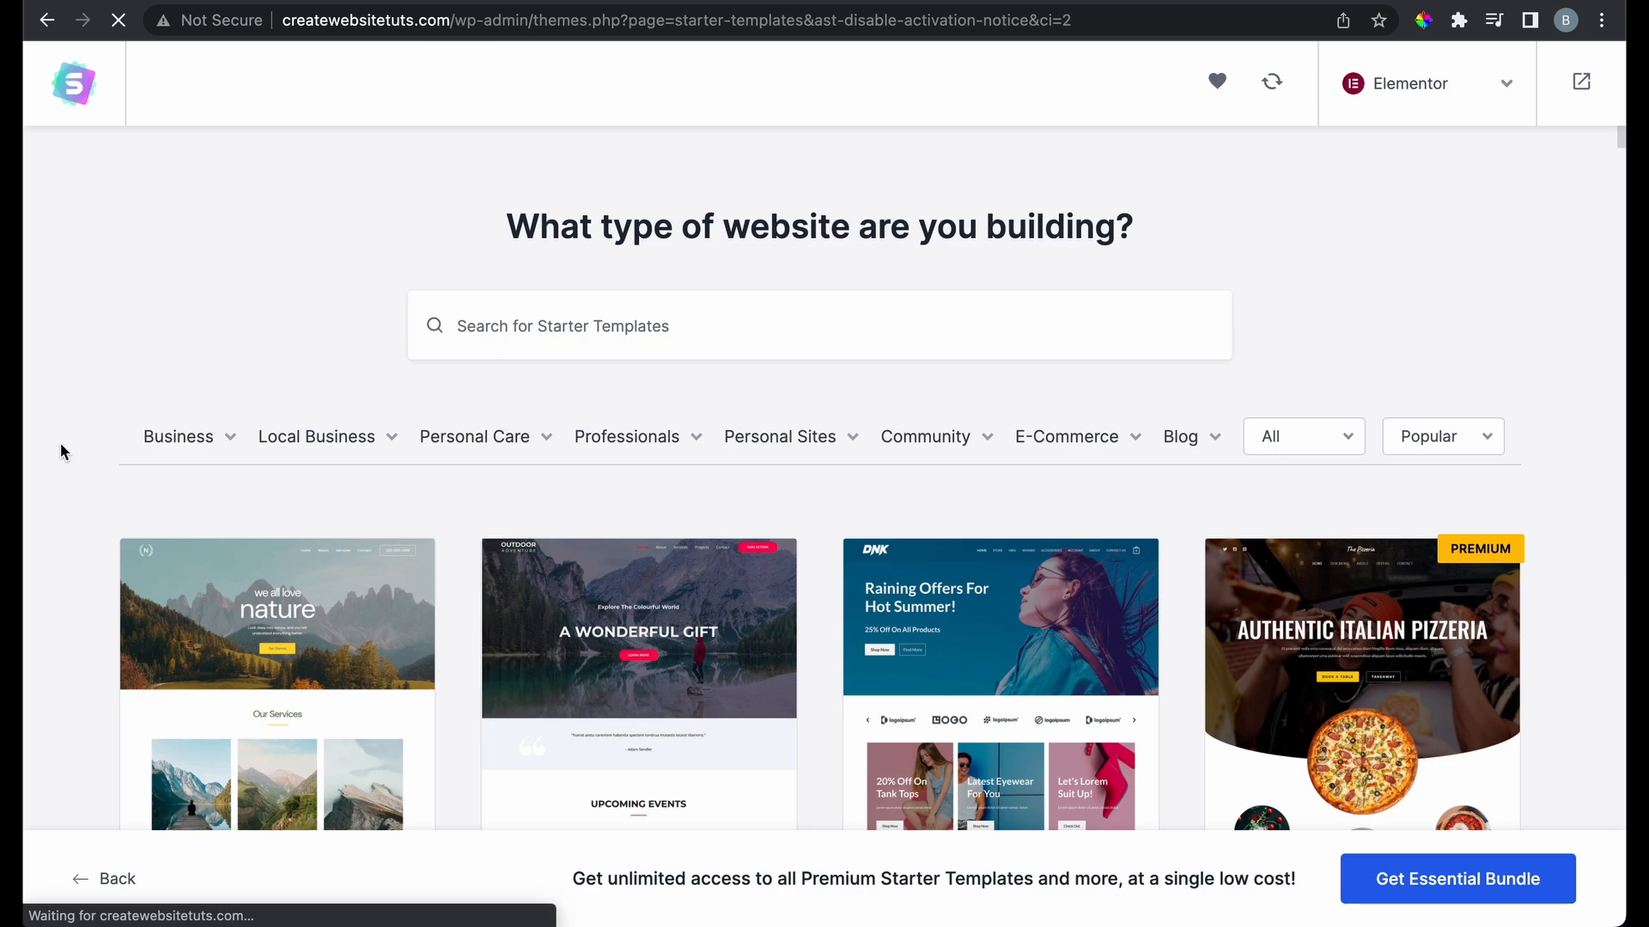
Browse the Elementor starter template gallery and compare the free and premium designs for different website types
{"action": "scroll", "coordinate": [60, 443], "scroll_direction": "down", "scroll_amount": 4}
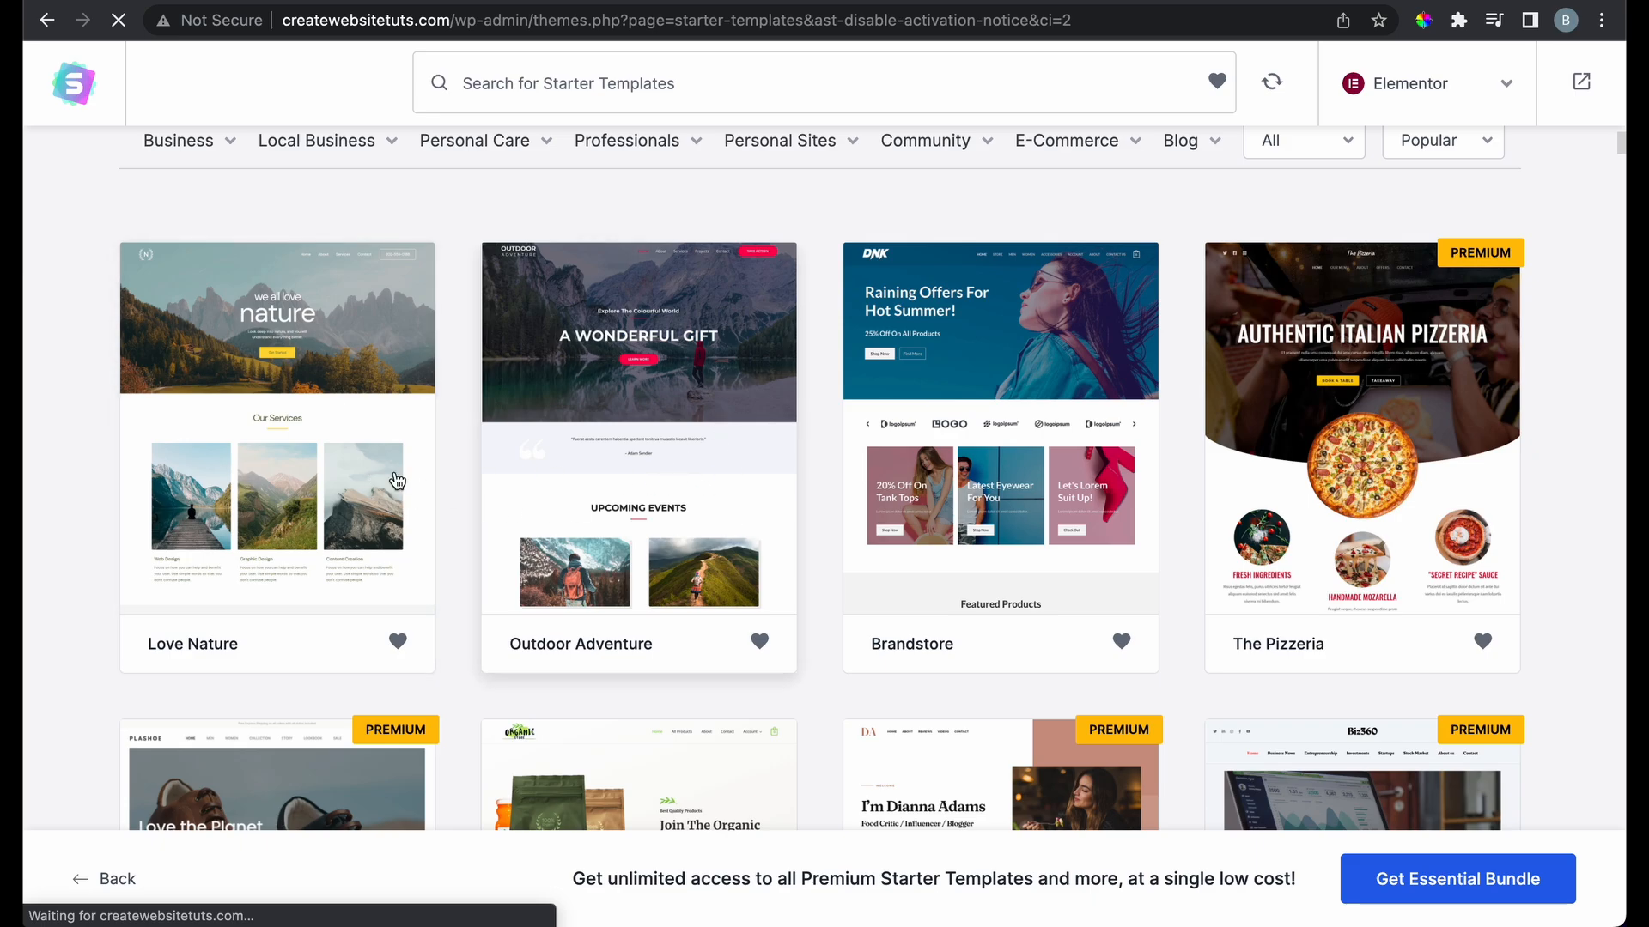
{"action": "scroll", "coordinate": [97, 527], "scroll_direction": "down", "scroll_amount": 3}
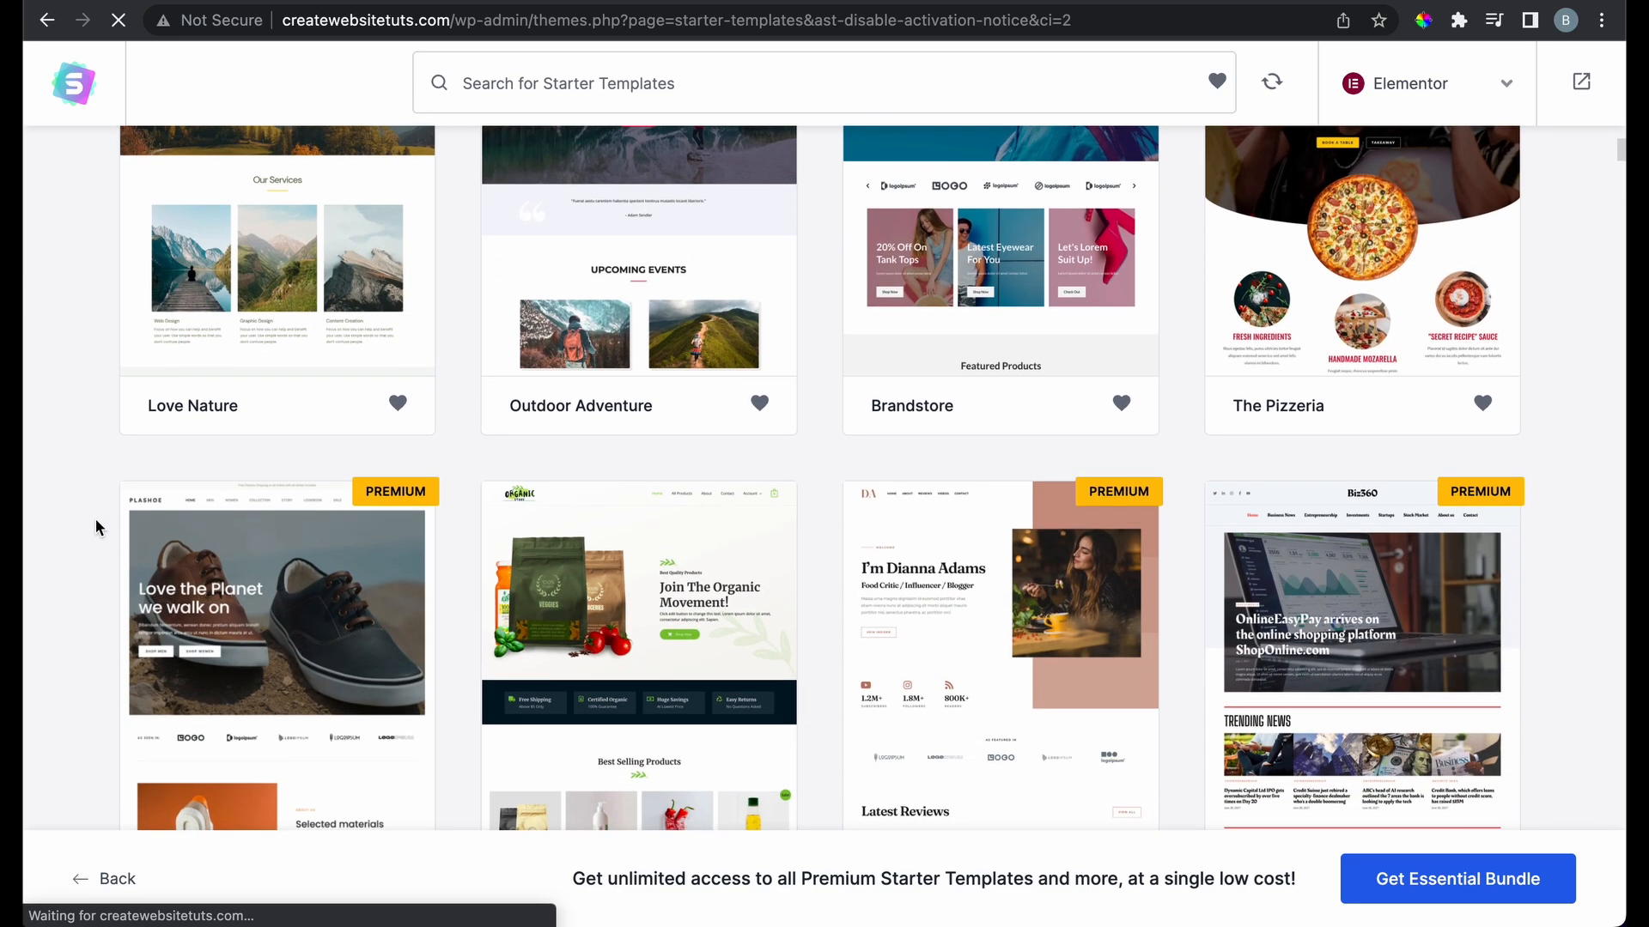
{"action": "scroll", "coordinate": [96, 527], "scroll_direction": "down", "scroll_amount": 1}
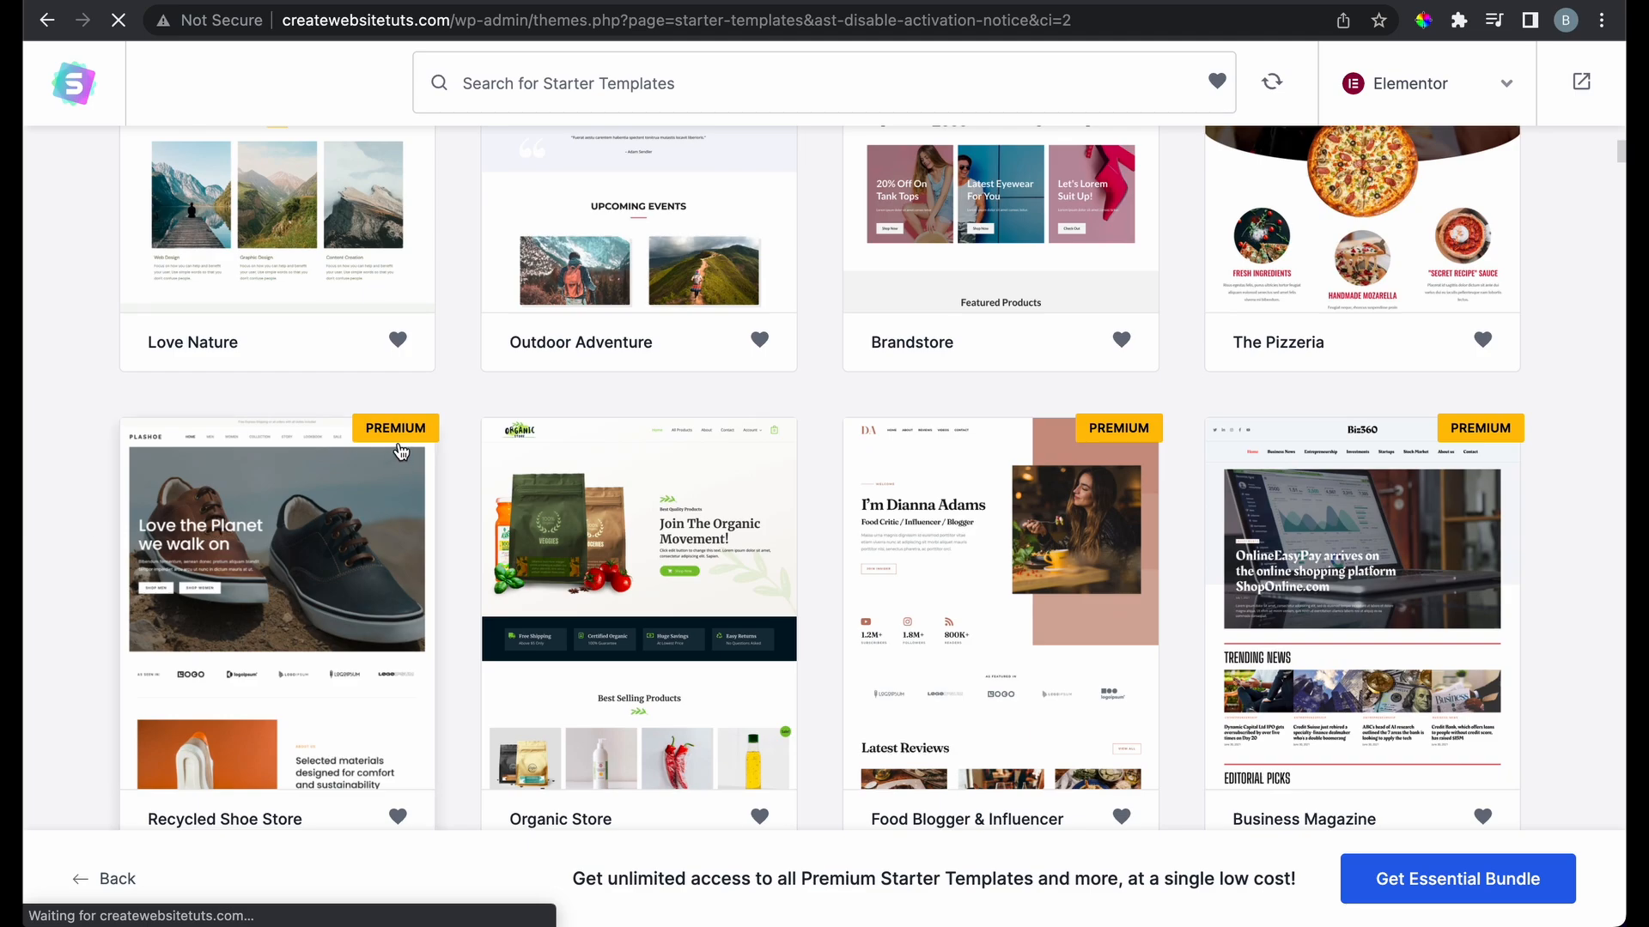
{"action": "scroll", "coordinate": [400, 452], "scroll_direction": "down", "scroll_amount": 2}
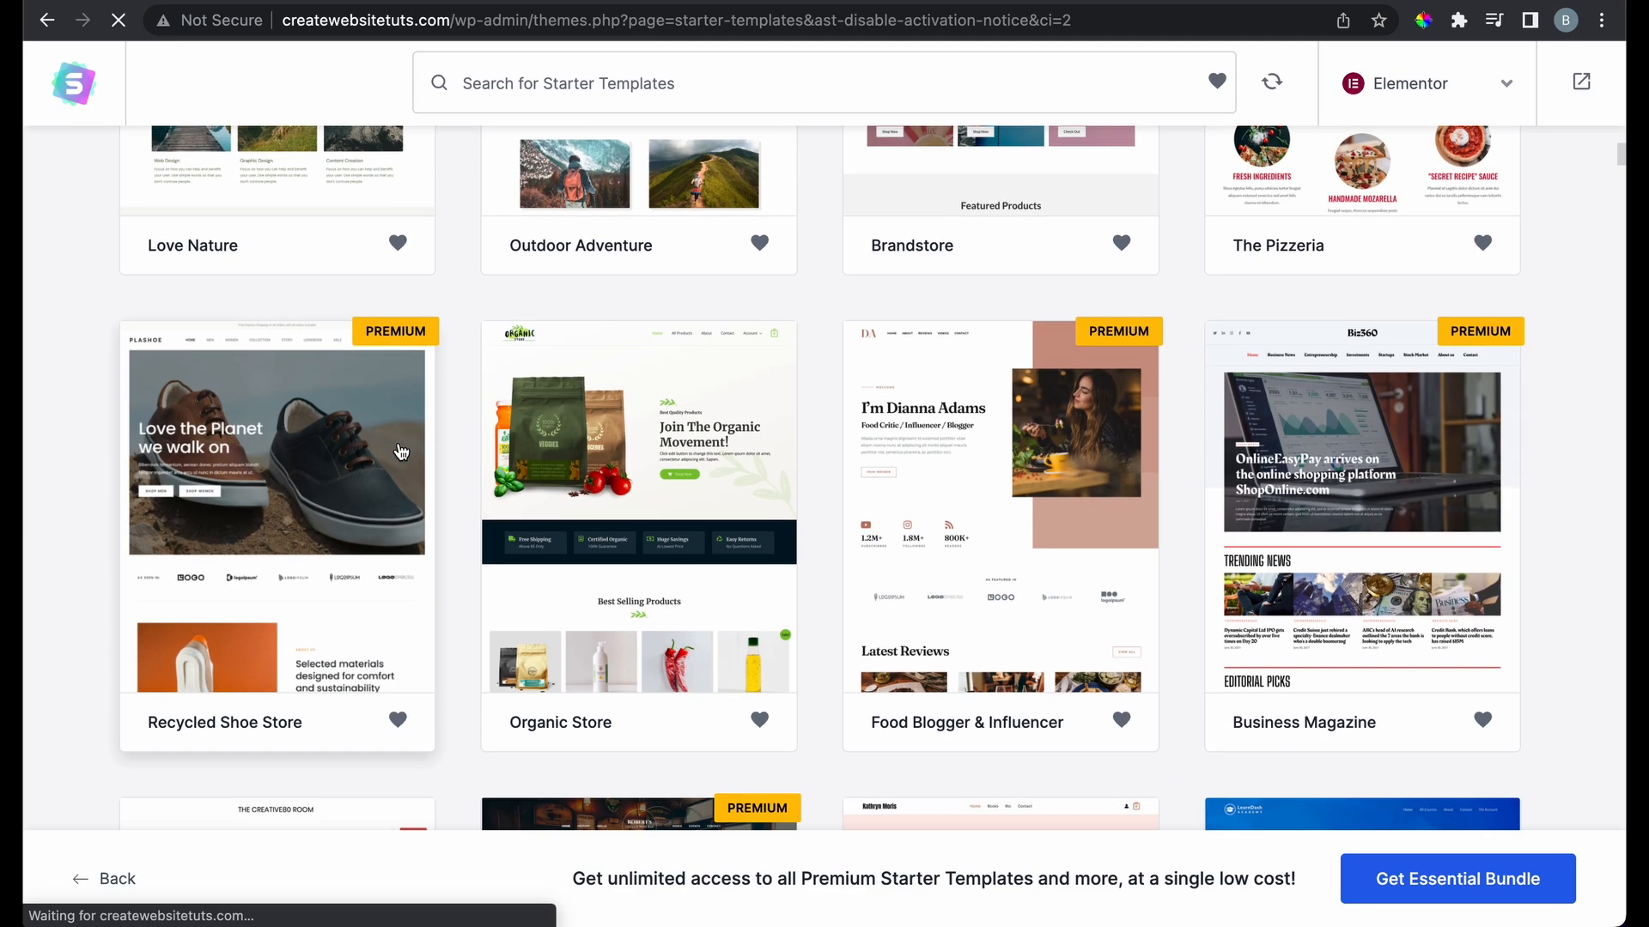
{"action": "scroll", "coordinate": [462, 644], "scroll_direction": "down", "scroll_amount": 3}
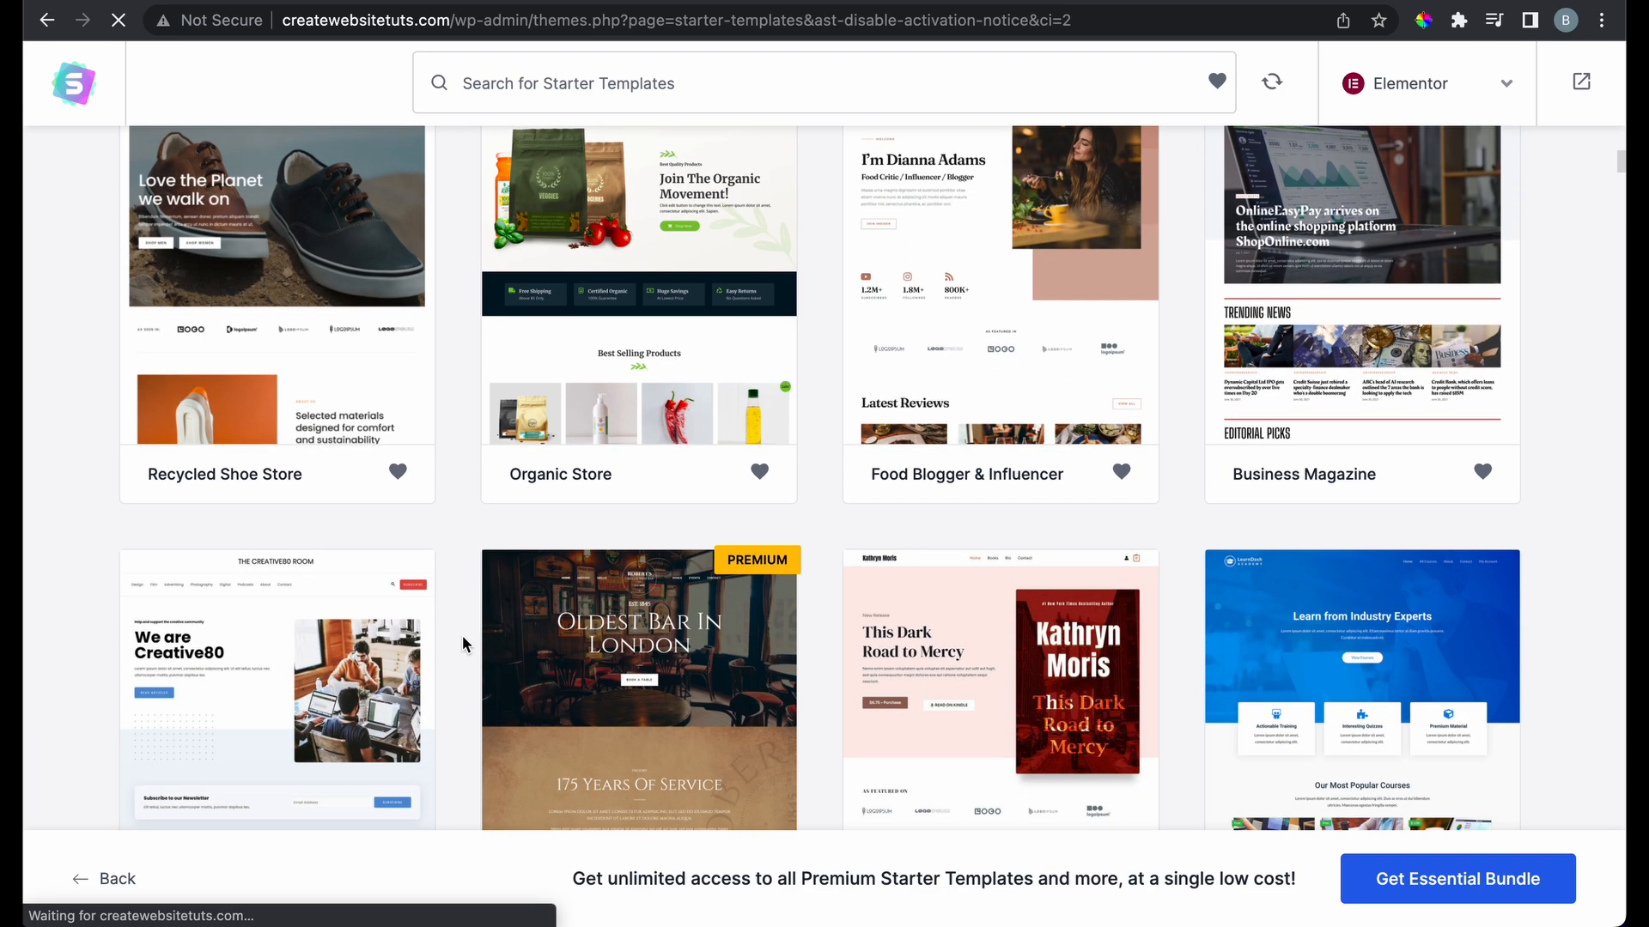
{"action": "scroll", "coordinate": [465, 637], "scroll_direction": "down", "scroll_amount": 3}
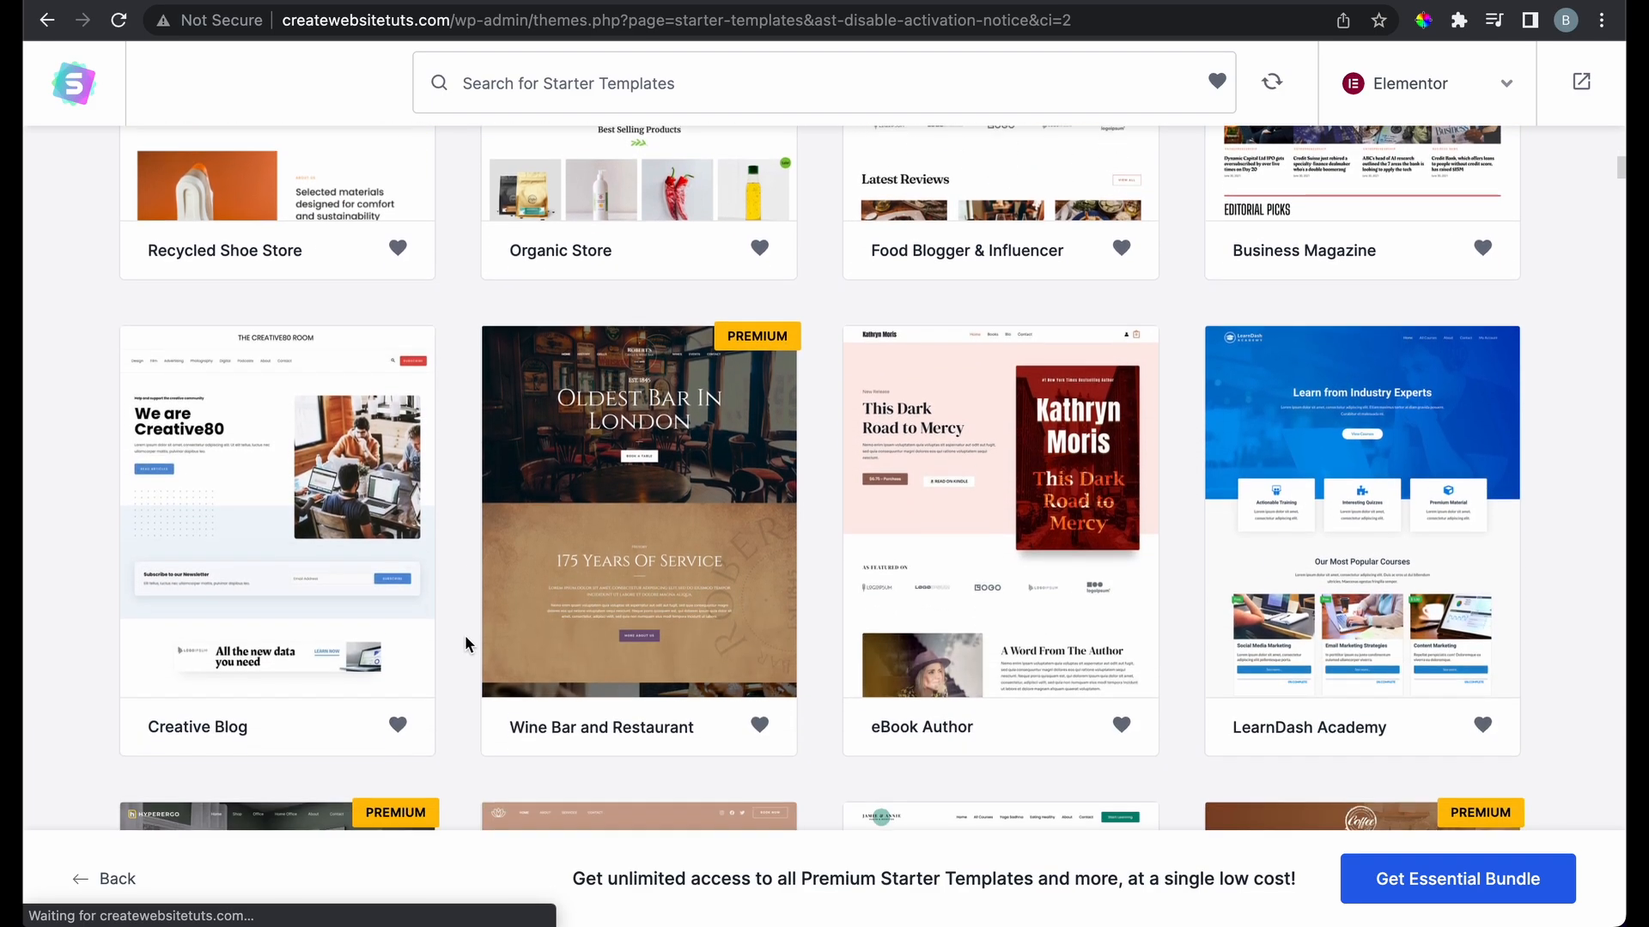
{"action": "scroll", "coordinate": [466, 635], "scroll_direction": "down", "scroll_amount": 2}
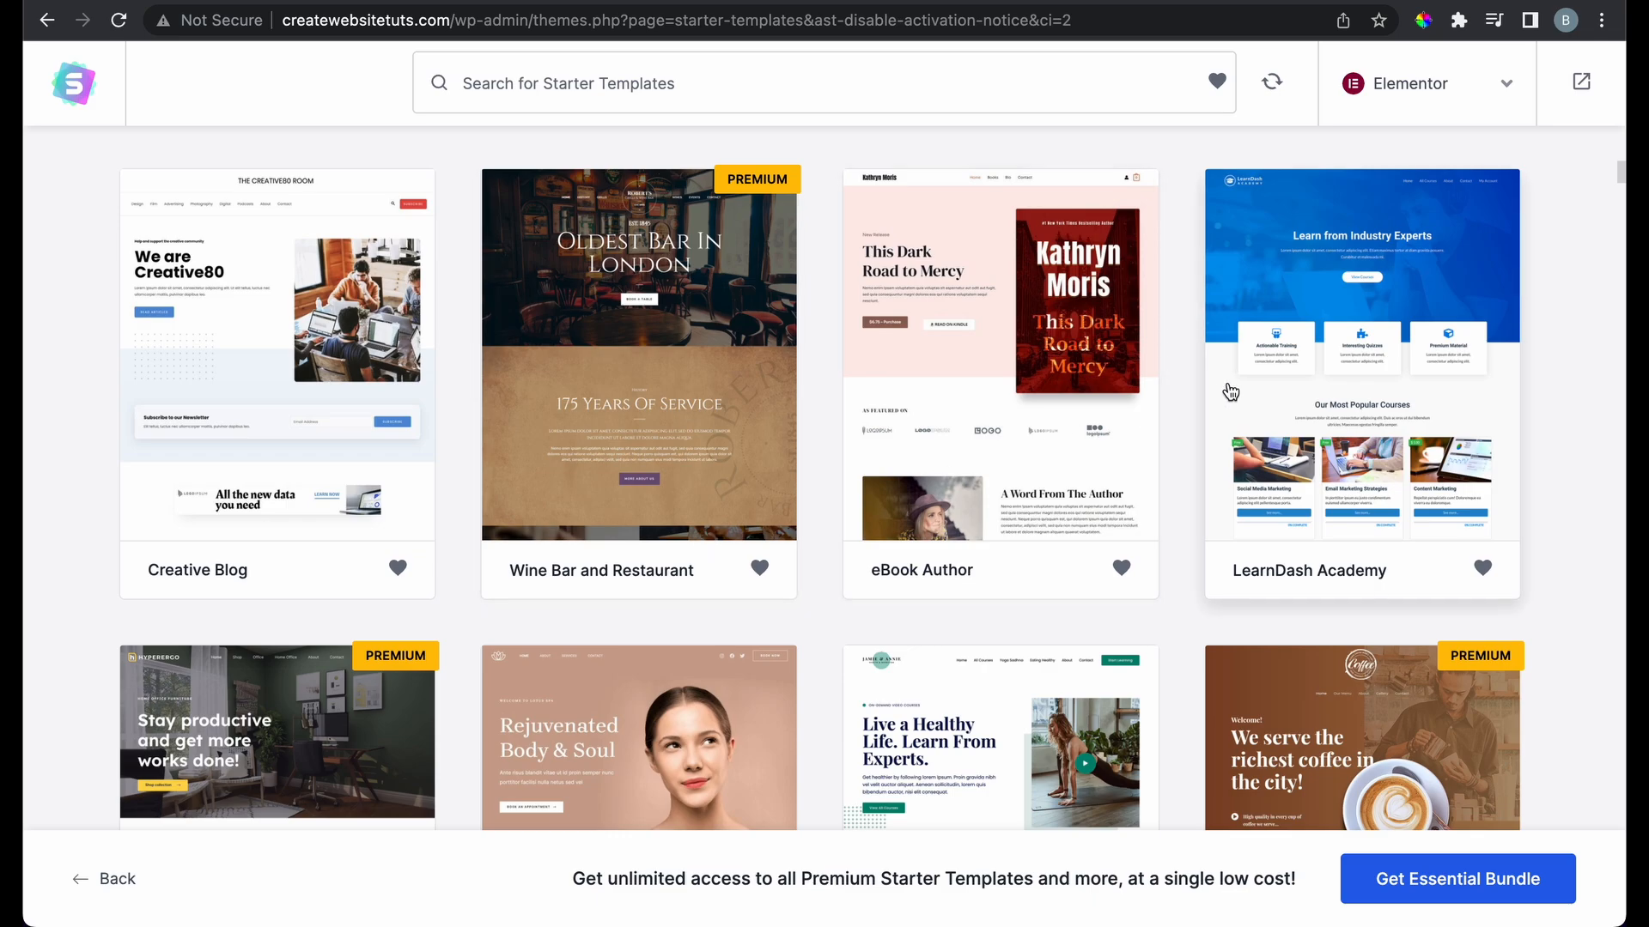
{"action": "scroll", "coordinate": [816, 661], "scroll_direction": "down", "scroll_amount": 5}
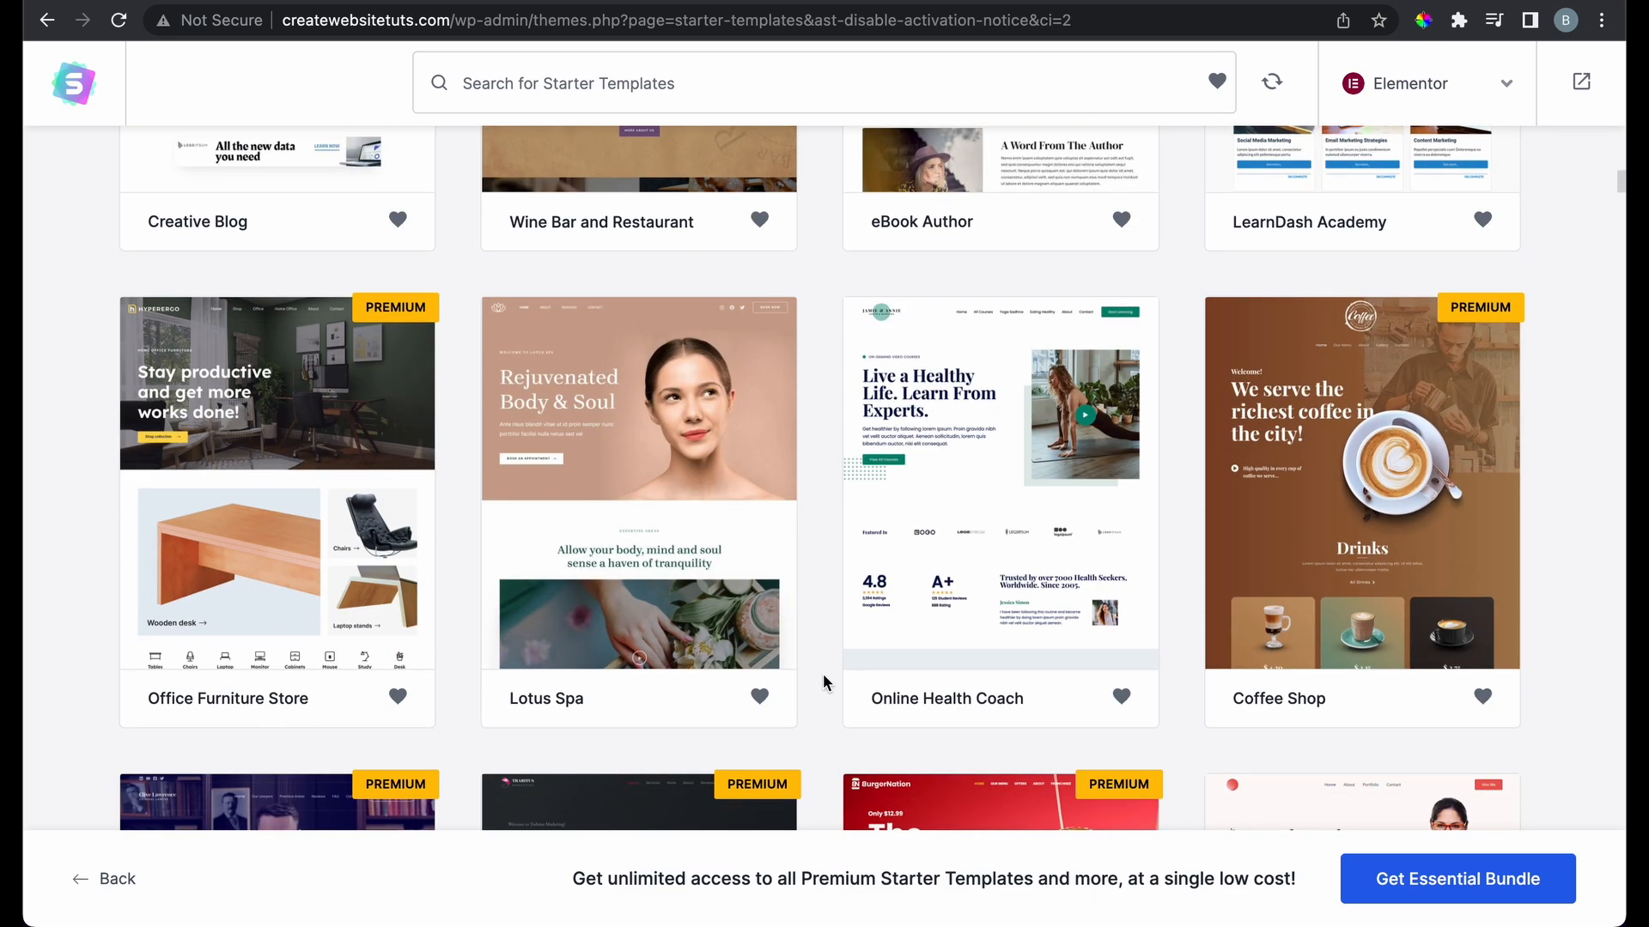
{"action": "scroll", "coordinate": [822, 674], "scroll_direction": "down", "scroll_amount": 3}
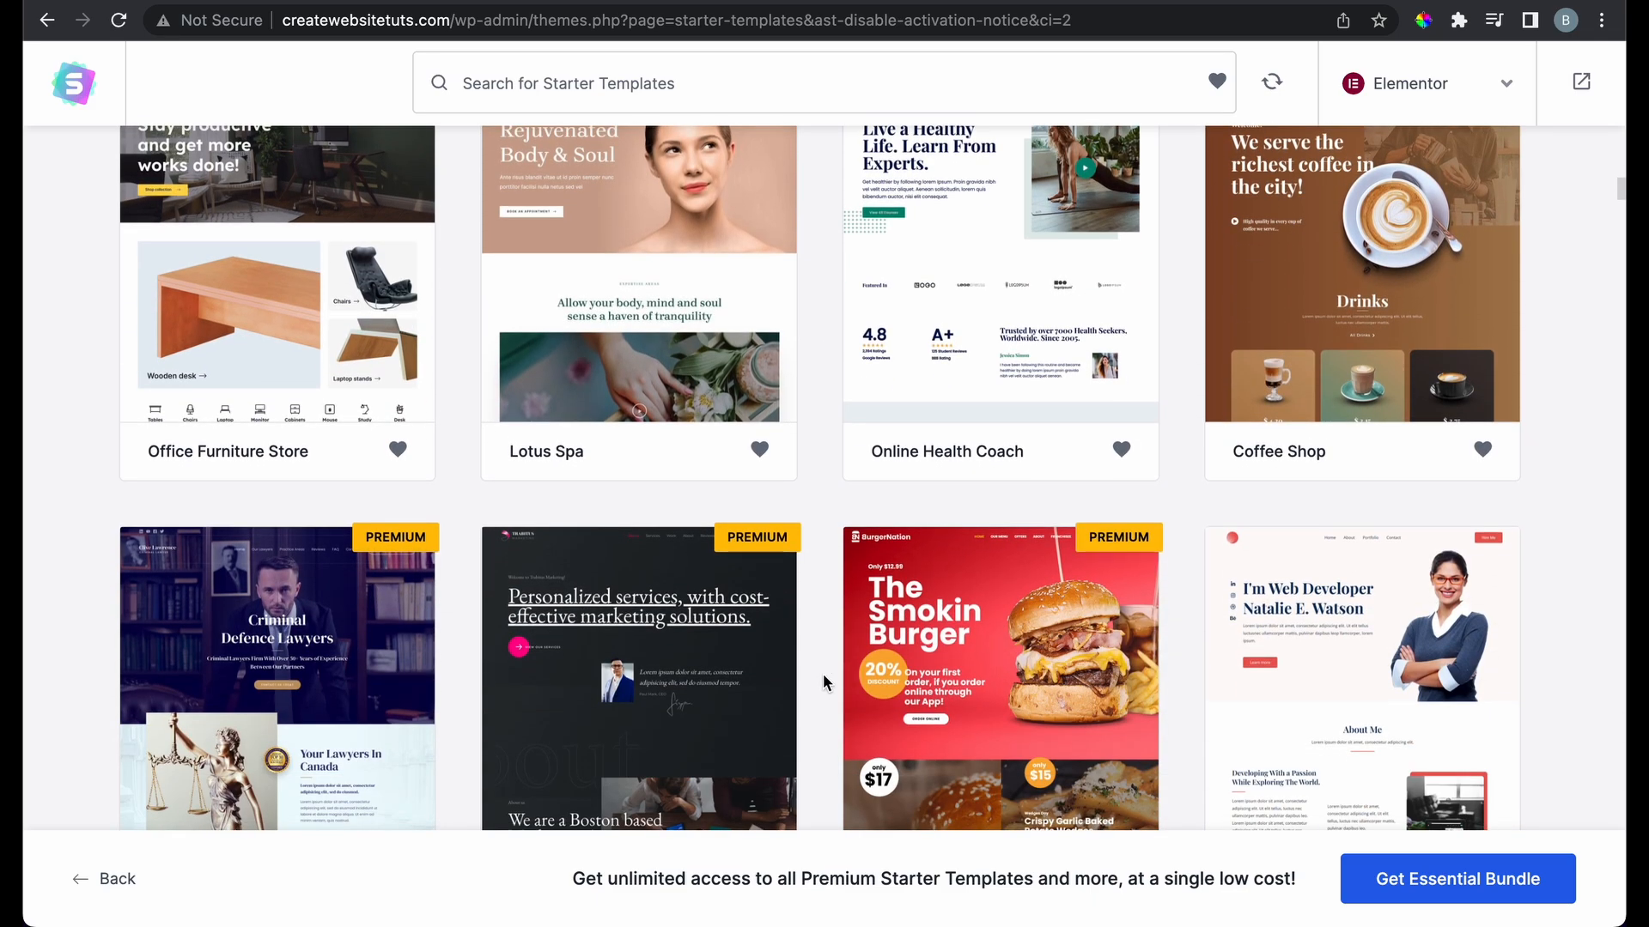
{"action": "scroll", "coordinate": [822, 674], "scroll_direction": "down", "scroll_amount": 3}
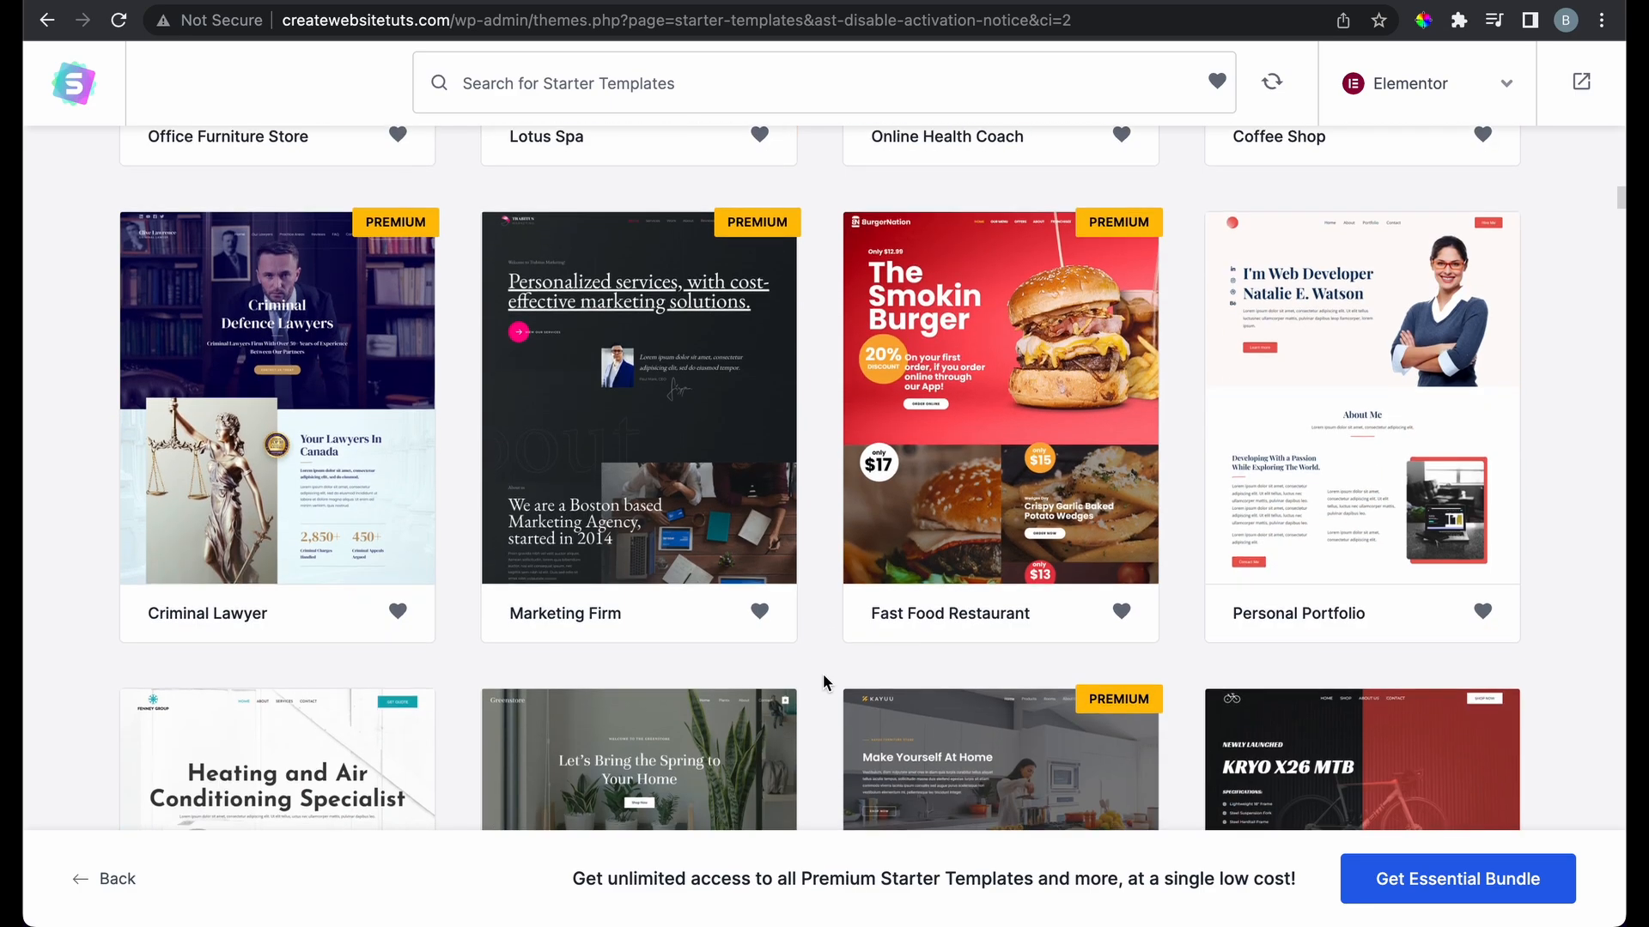
{"action": "scroll", "coordinate": [822, 674], "scroll_direction": "down", "scroll_amount": 3}
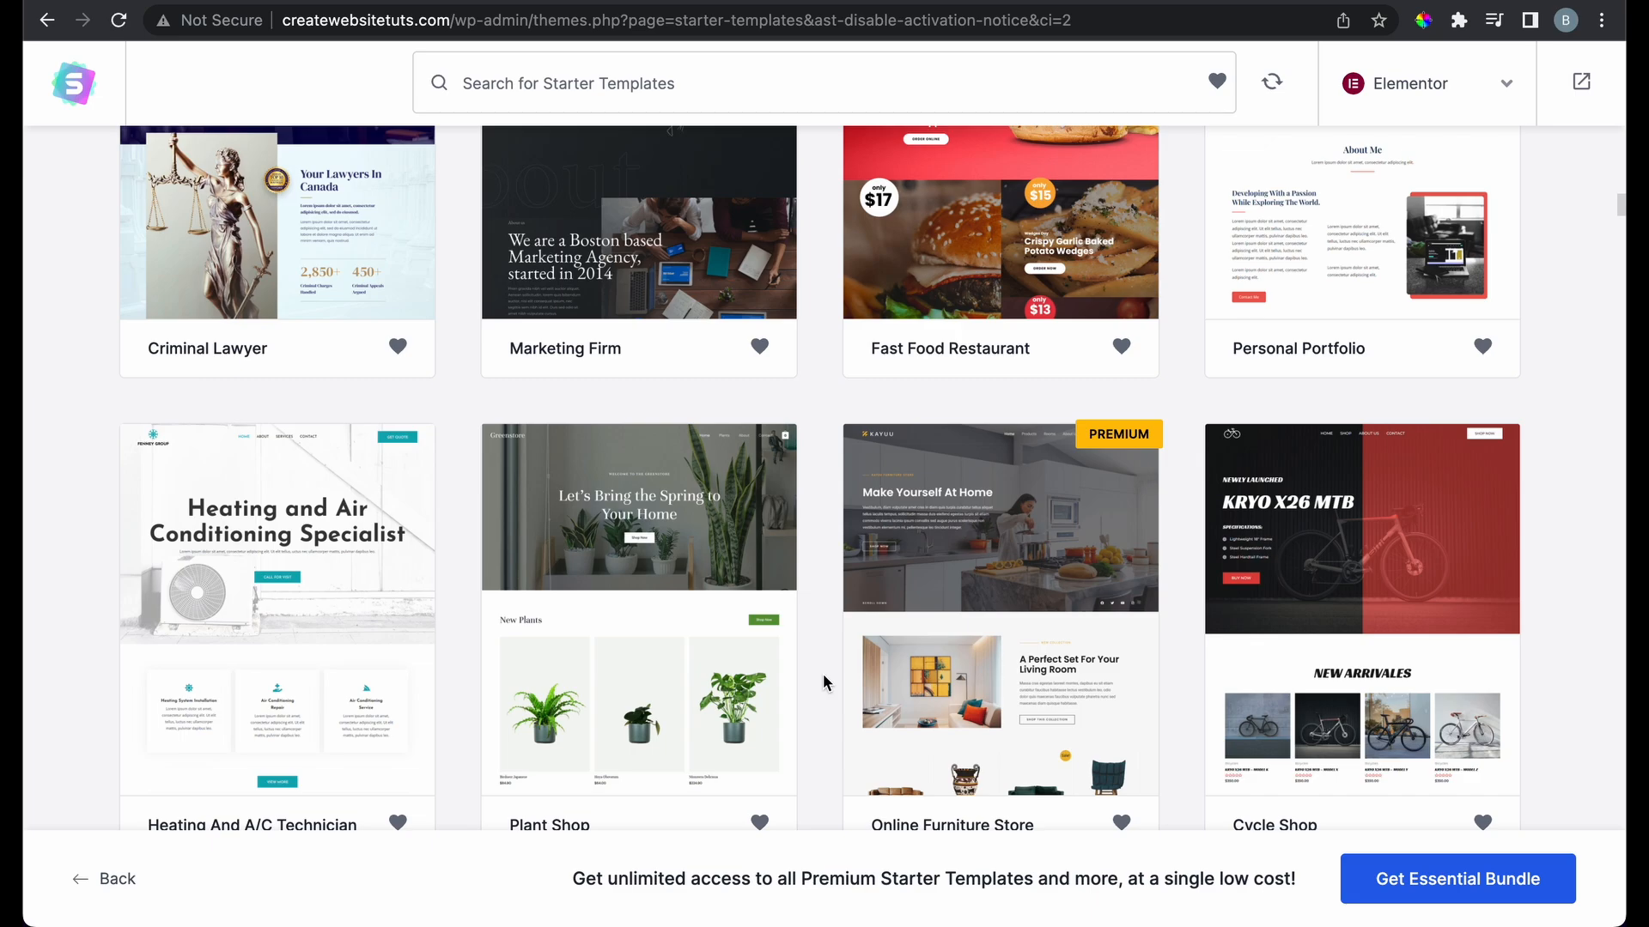
{"action": "scroll", "coordinate": [816, 489], "scroll_direction": "down", "scroll_amount": 3}
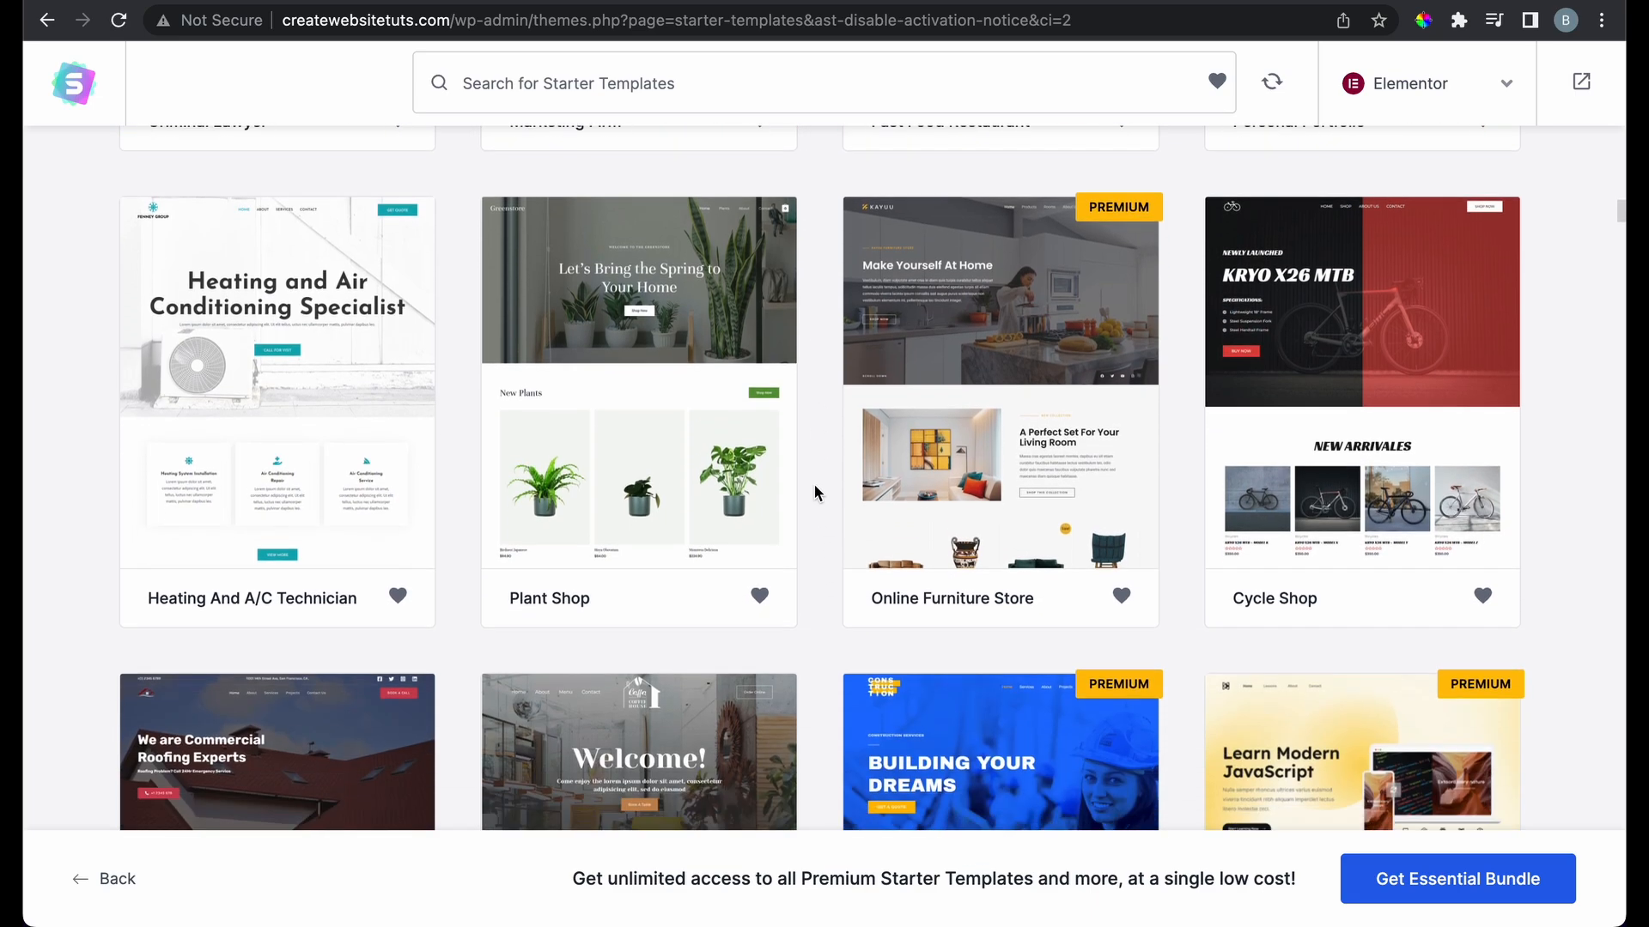
{"action": "scroll", "coordinate": [817, 491], "scroll_direction": "down", "scroll_amount": 3}
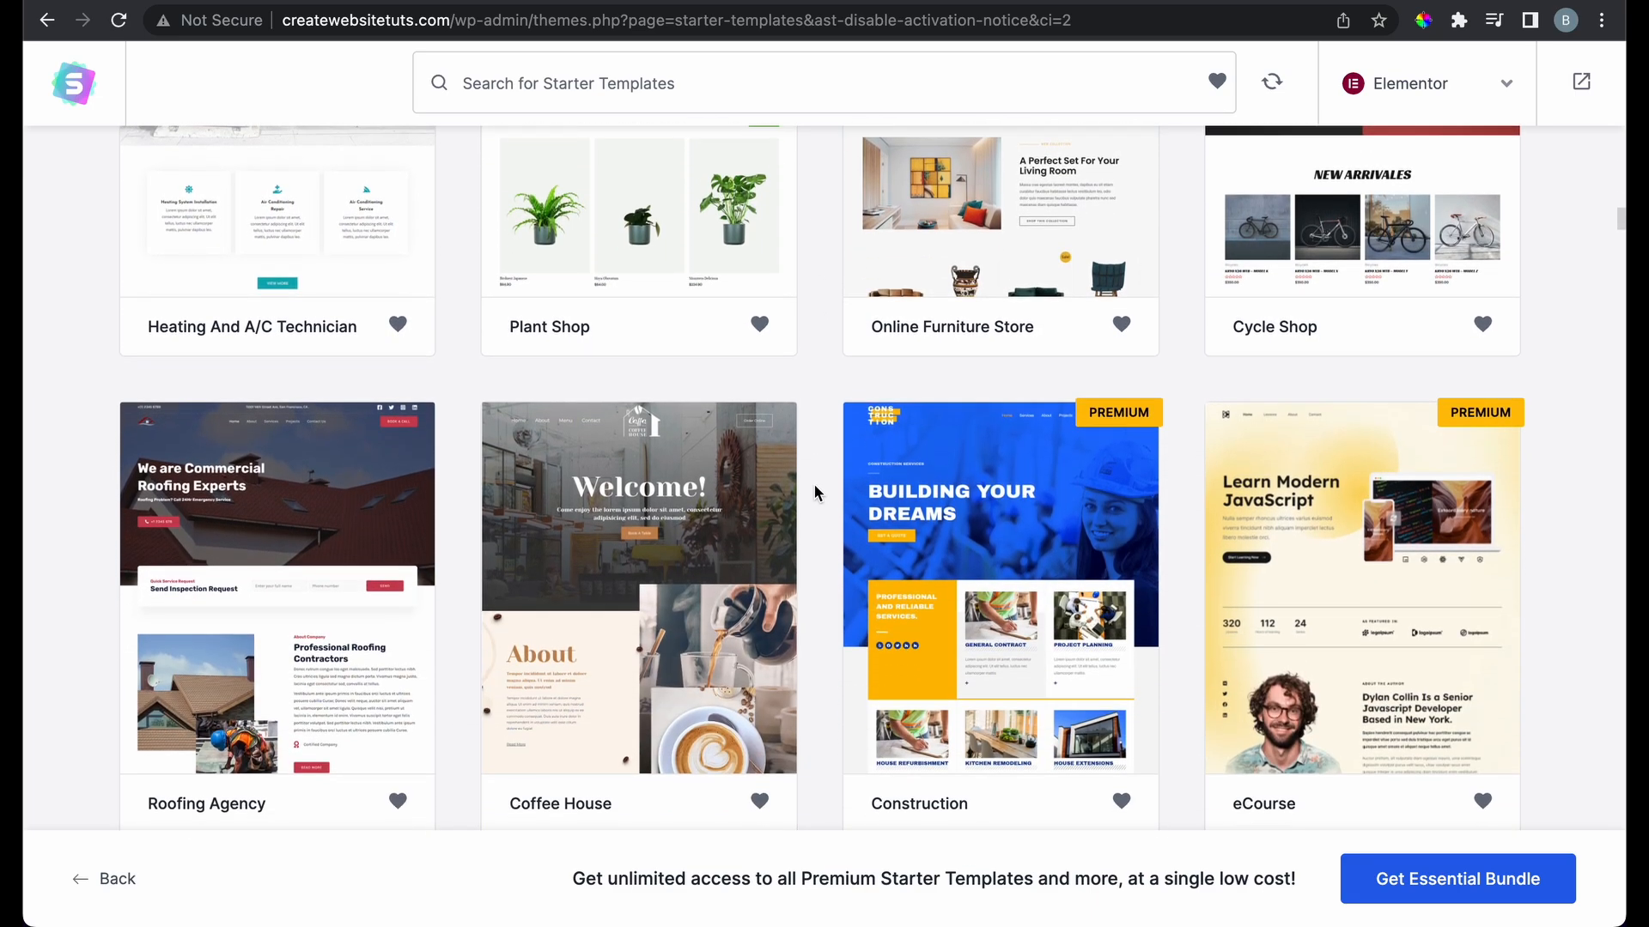
{"action": "scroll", "coordinate": [815, 491], "scroll_direction": "down", "scroll_amount": 4}
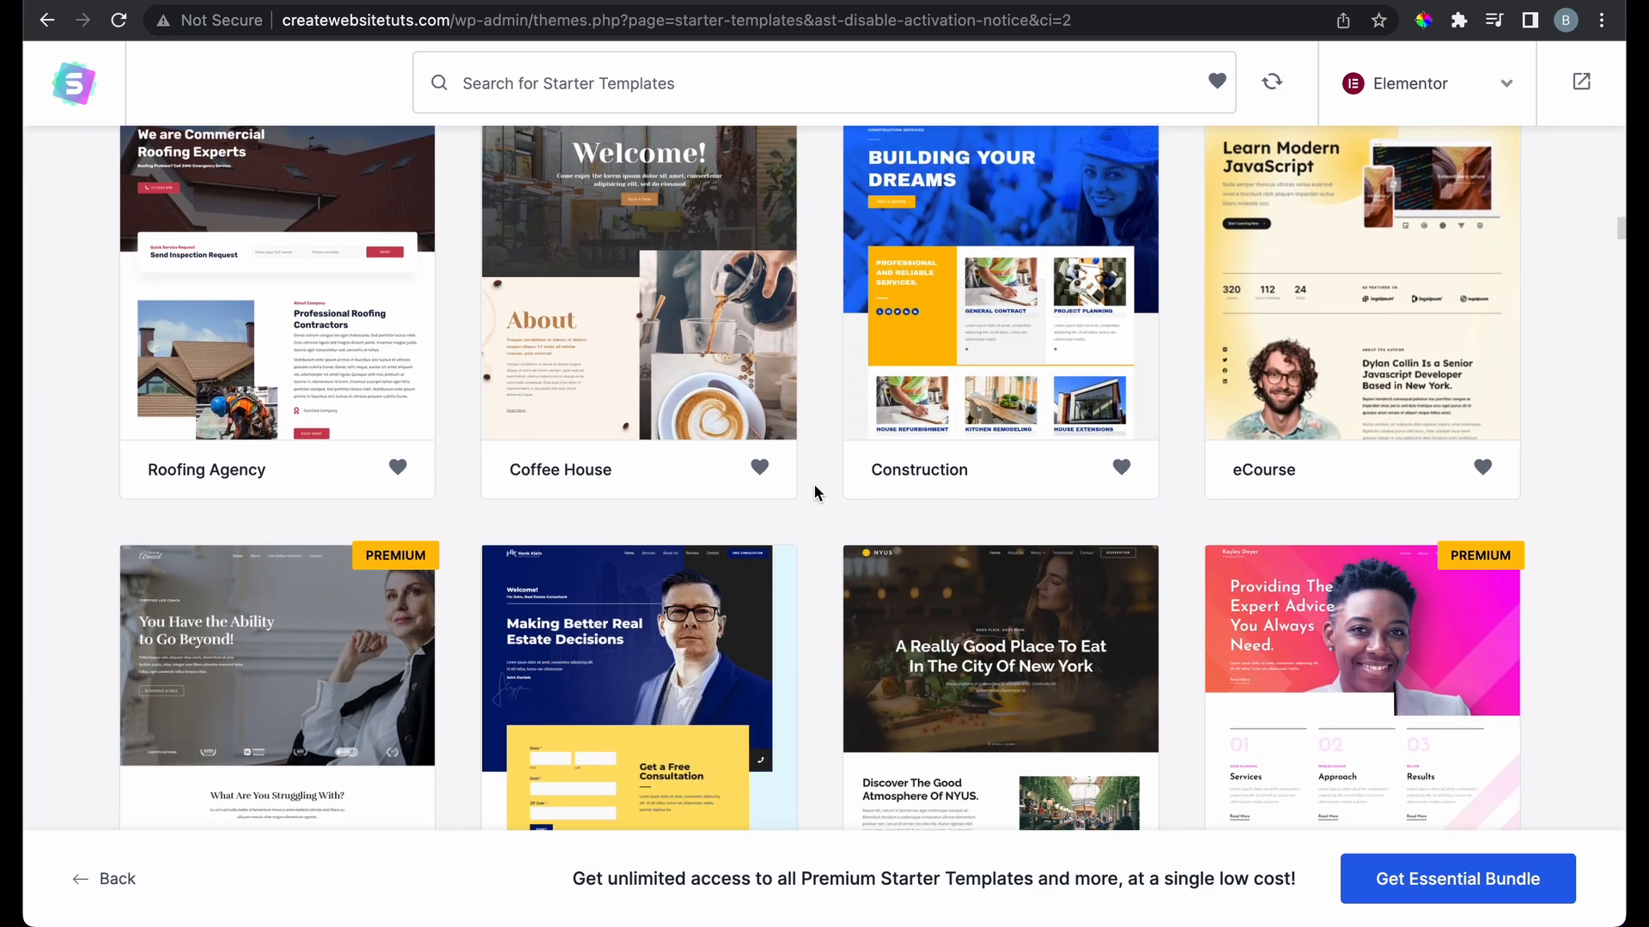
{"action": "scroll", "coordinate": [814, 491], "scroll_direction": "down", "scroll_amount": 3}
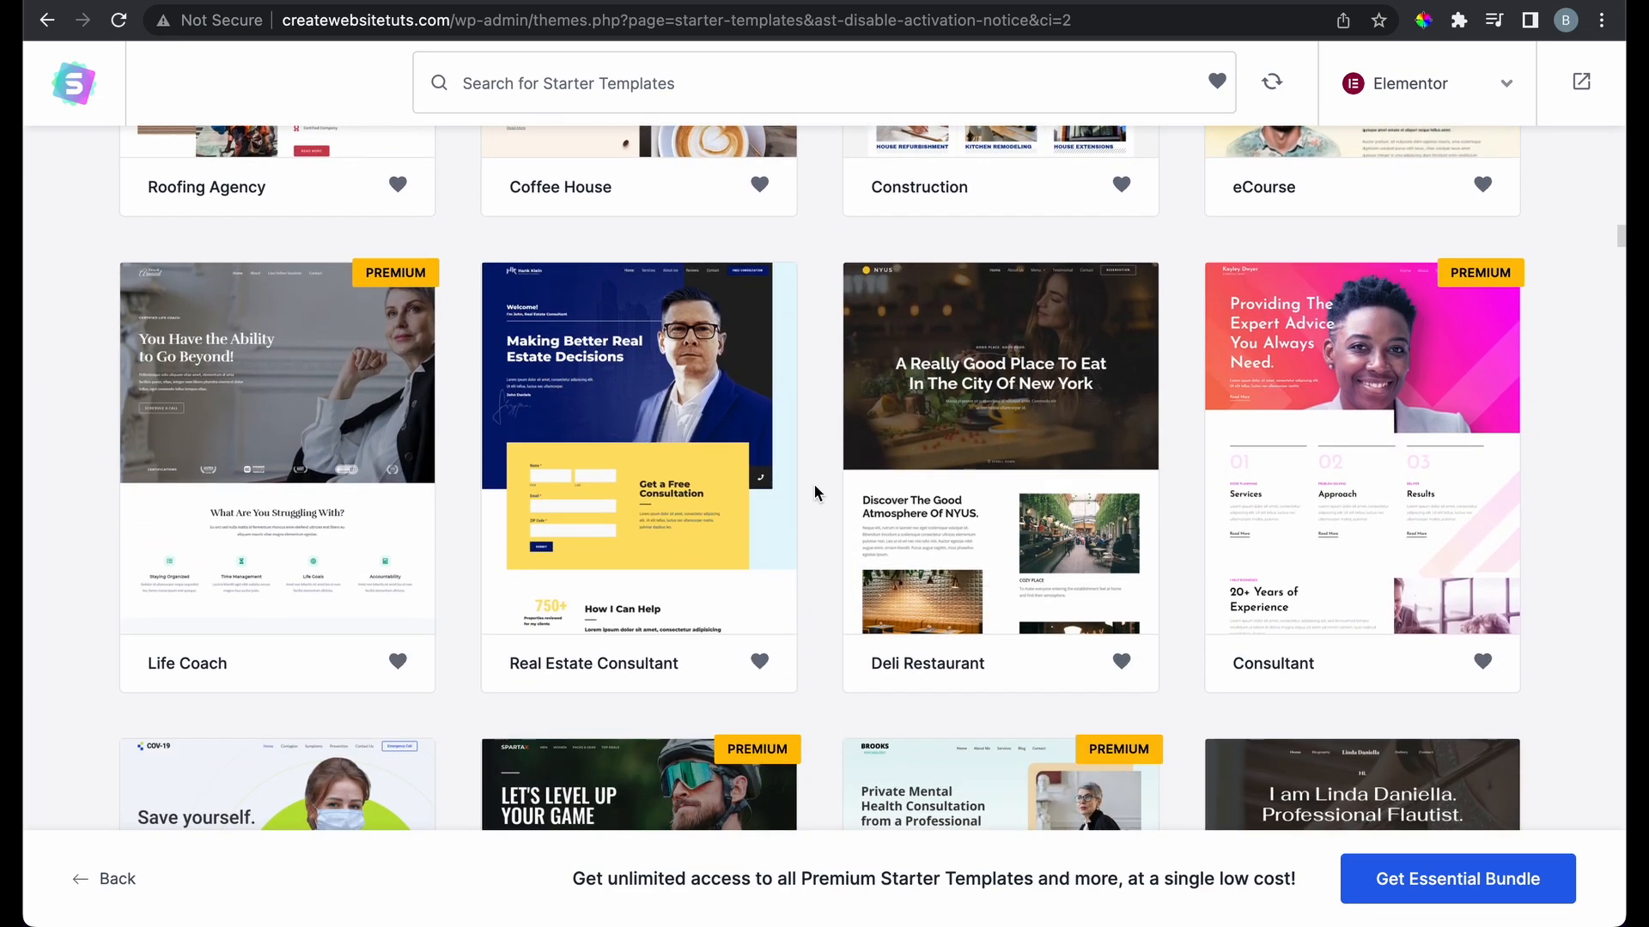
{"action": "scroll", "coordinate": [815, 492], "scroll_direction": "down", "scroll_amount": 3}
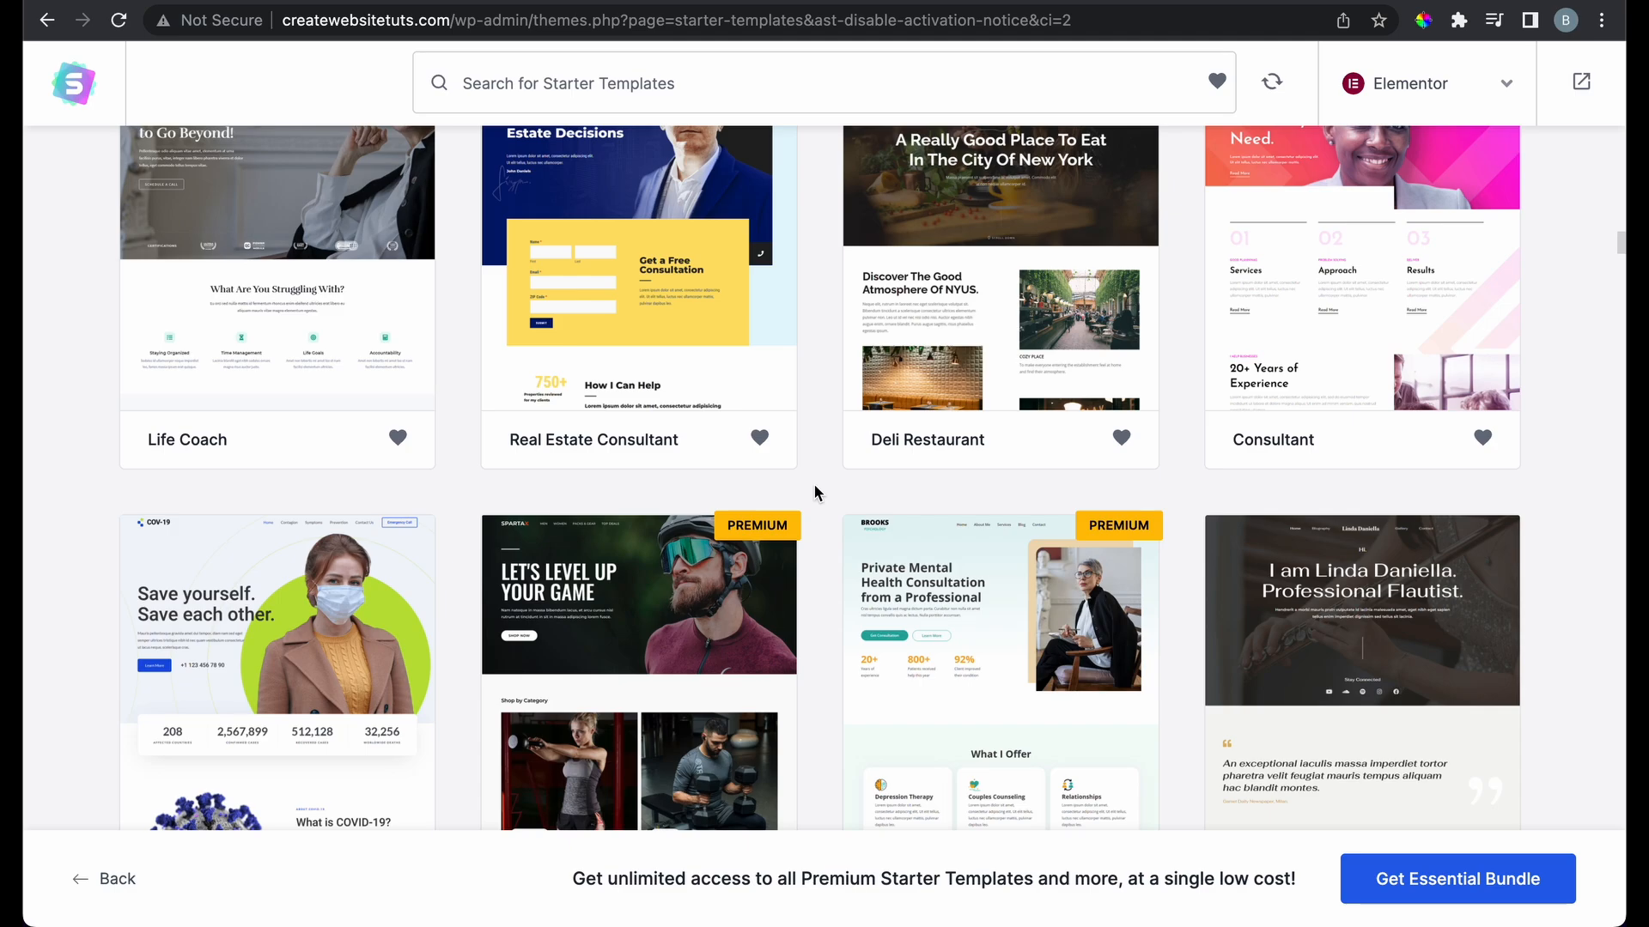
{"action": "scroll", "coordinate": [815, 491], "scroll_direction": "down", "scroll_amount": 3}
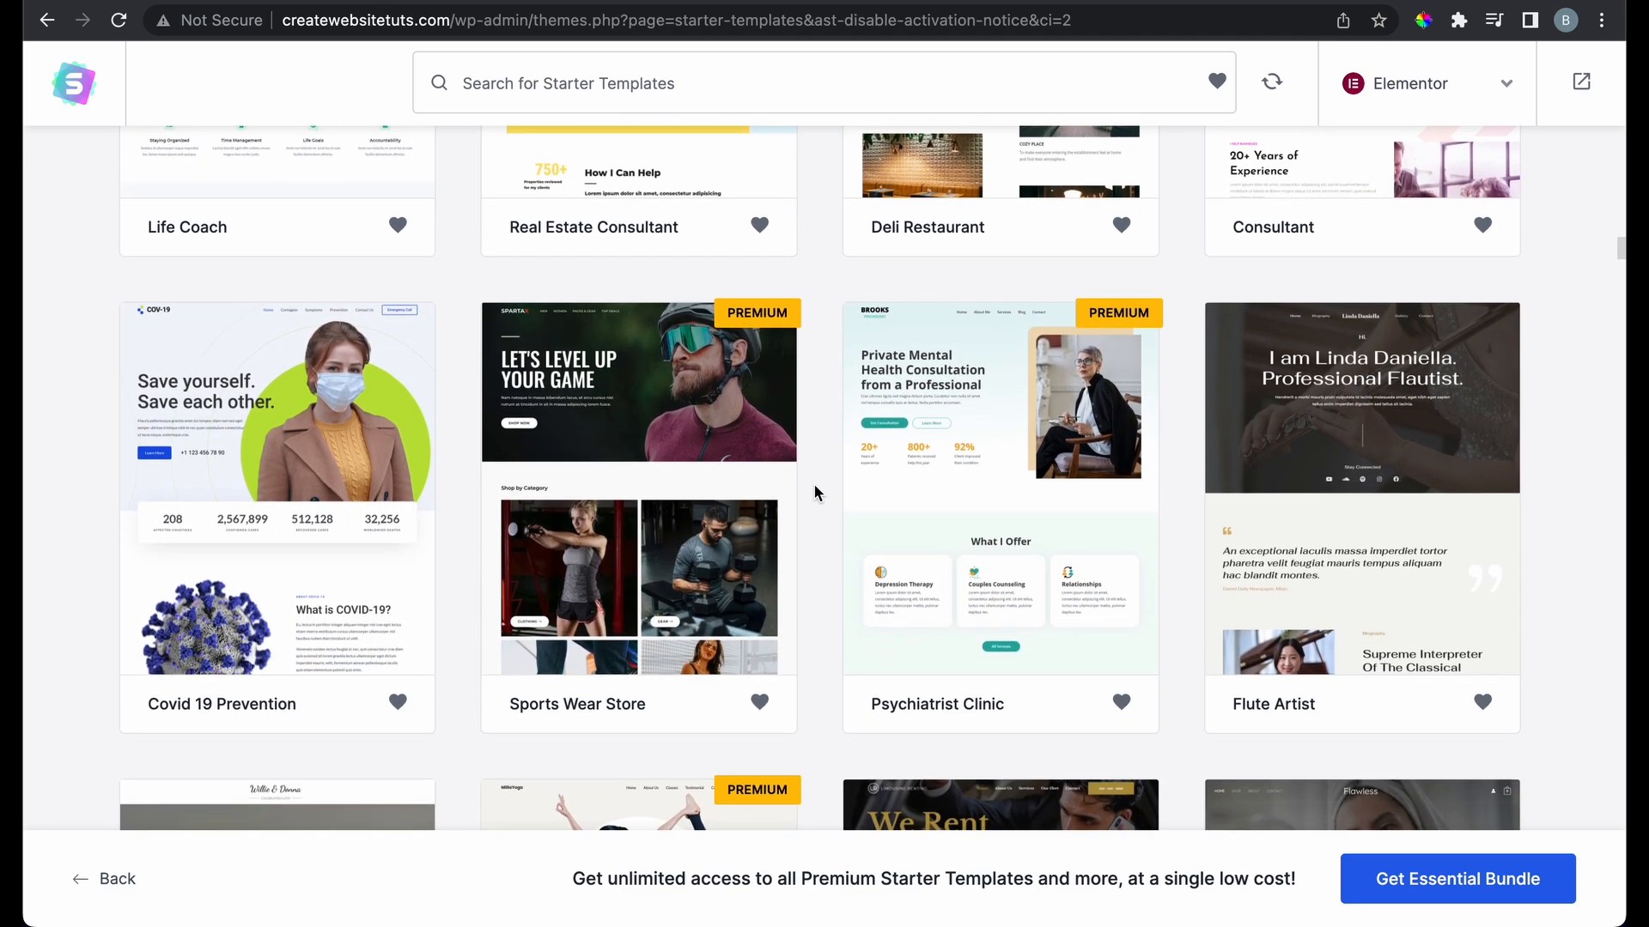
{"action": "scroll", "coordinate": [815, 491], "scroll_direction": "down", "scroll_amount": 3}
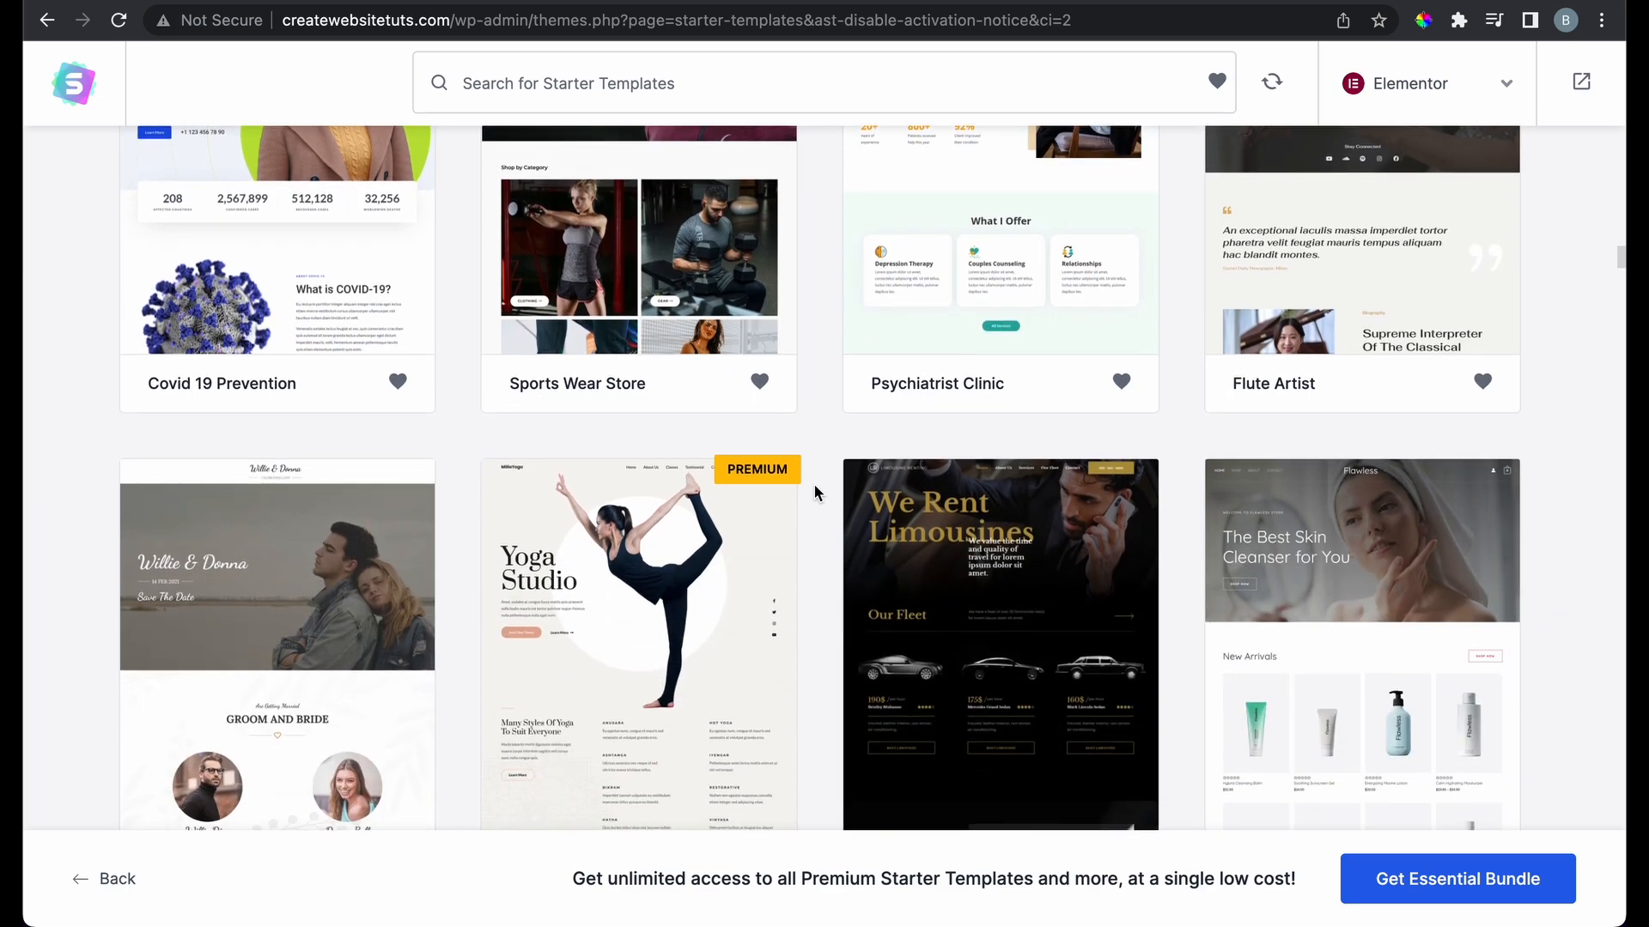
{"action": "scroll", "coordinate": [815, 491], "scroll_direction": "down", "scroll_amount": 3}
{"action": "scroll", "coordinate": [815, 491], "scroll_direction": "down", "scroll_amount": 3}
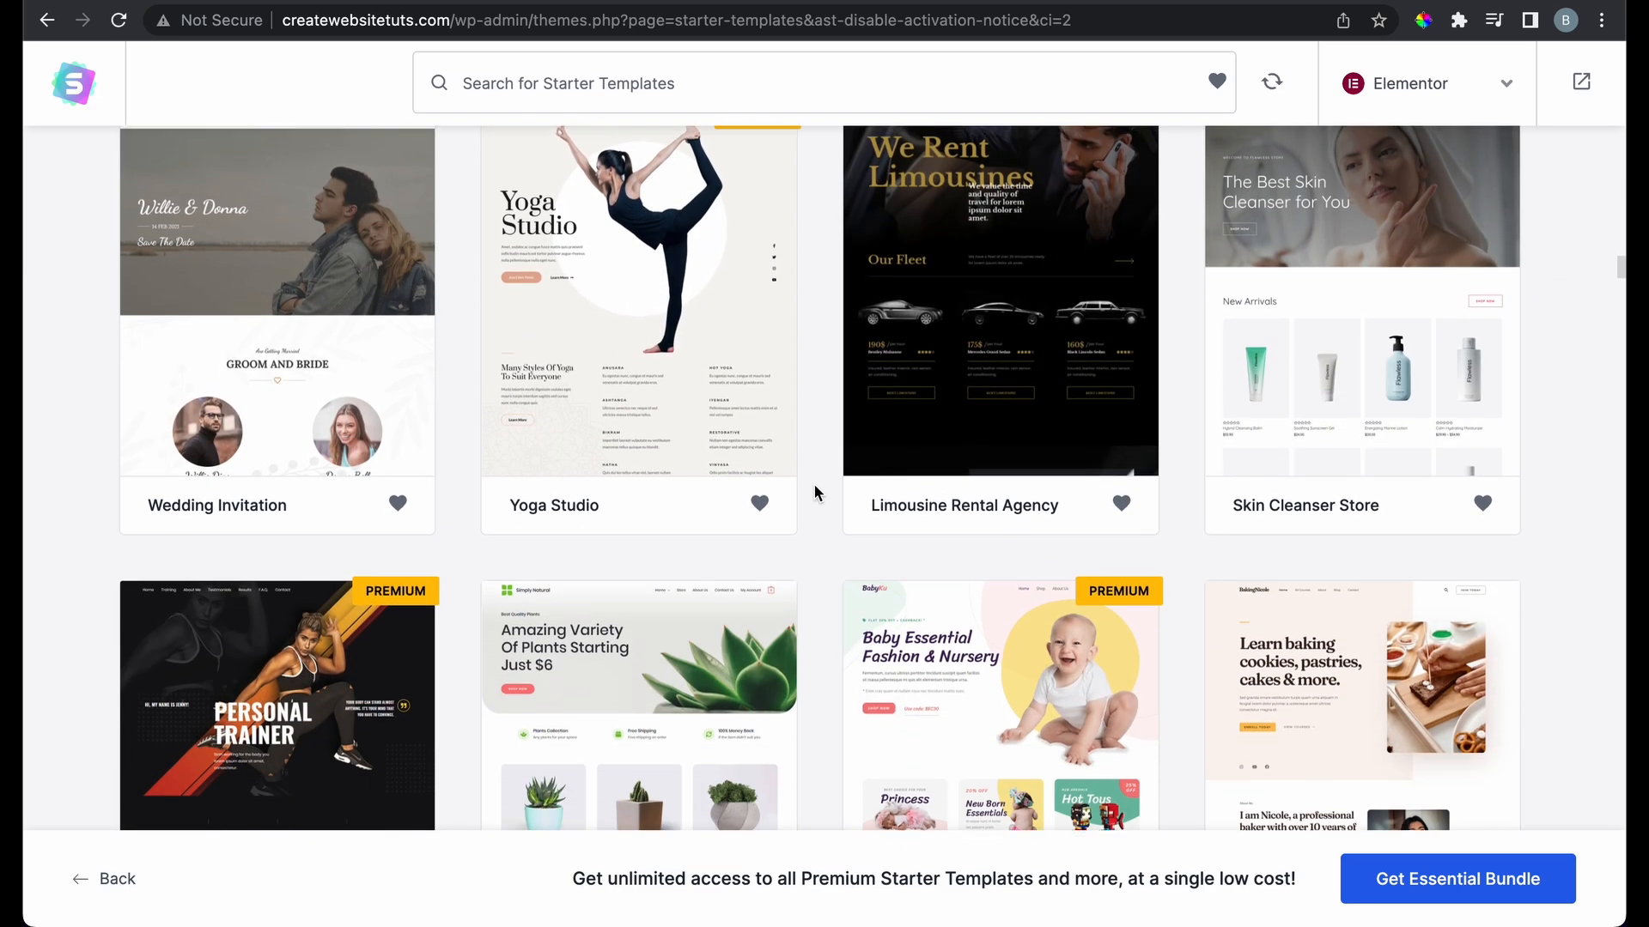
{"action": "scroll", "coordinate": [815, 491], "scroll_direction": "down", "scroll_amount": 3}
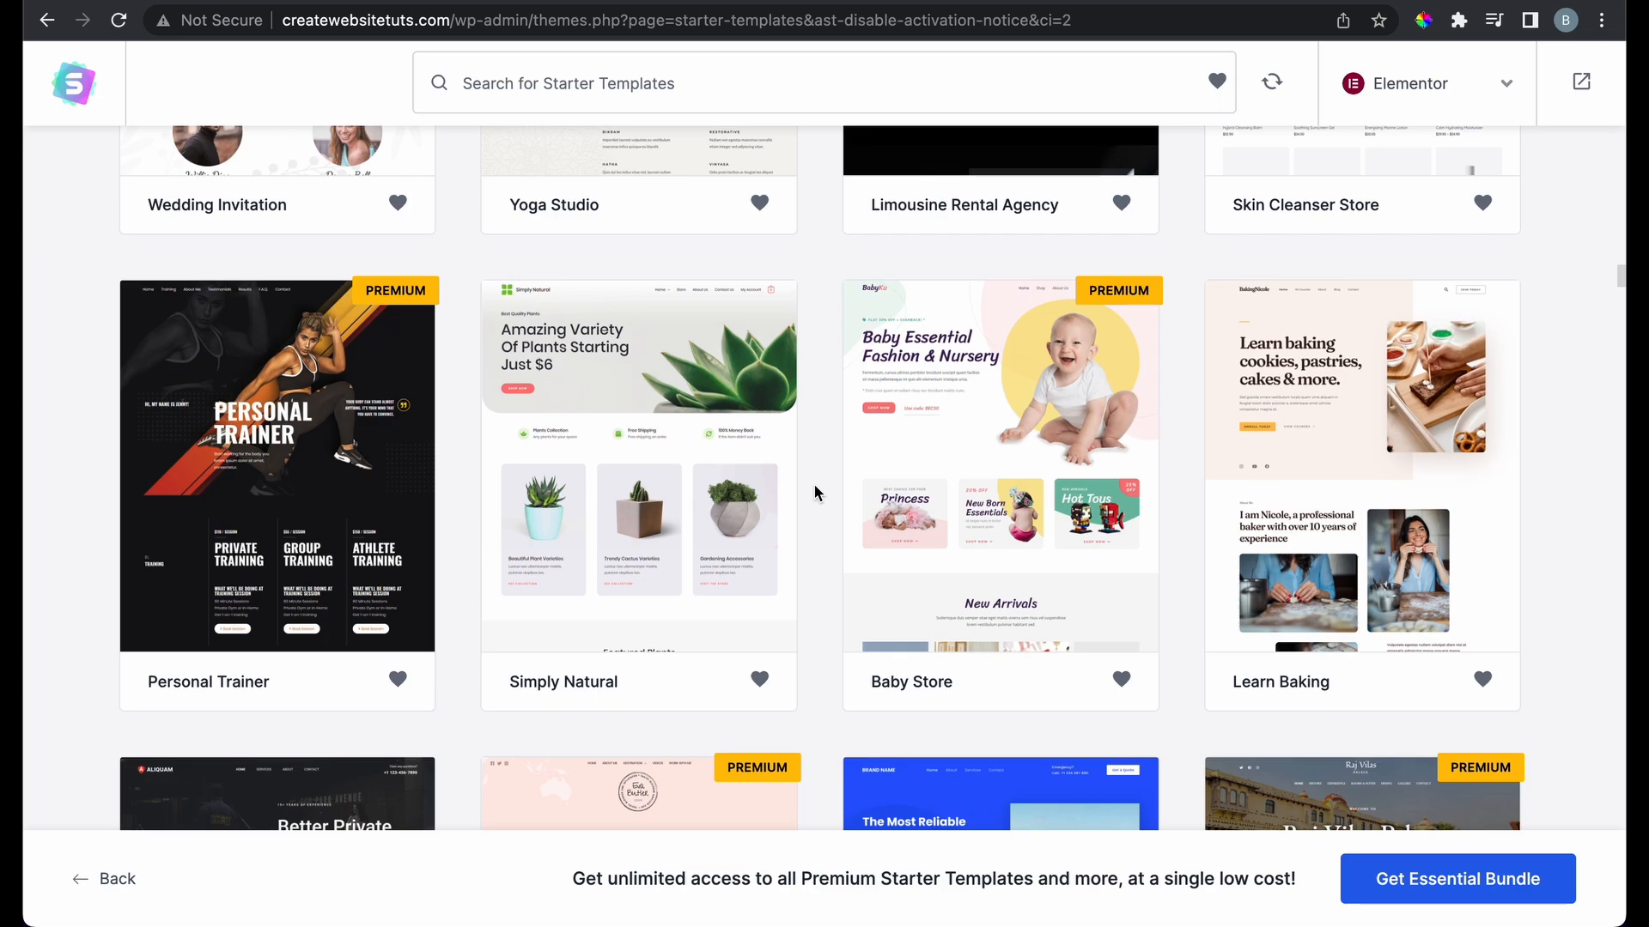
{"action": "scroll", "coordinate": [815, 491], "scroll_direction": "down", "scroll_amount": 3}
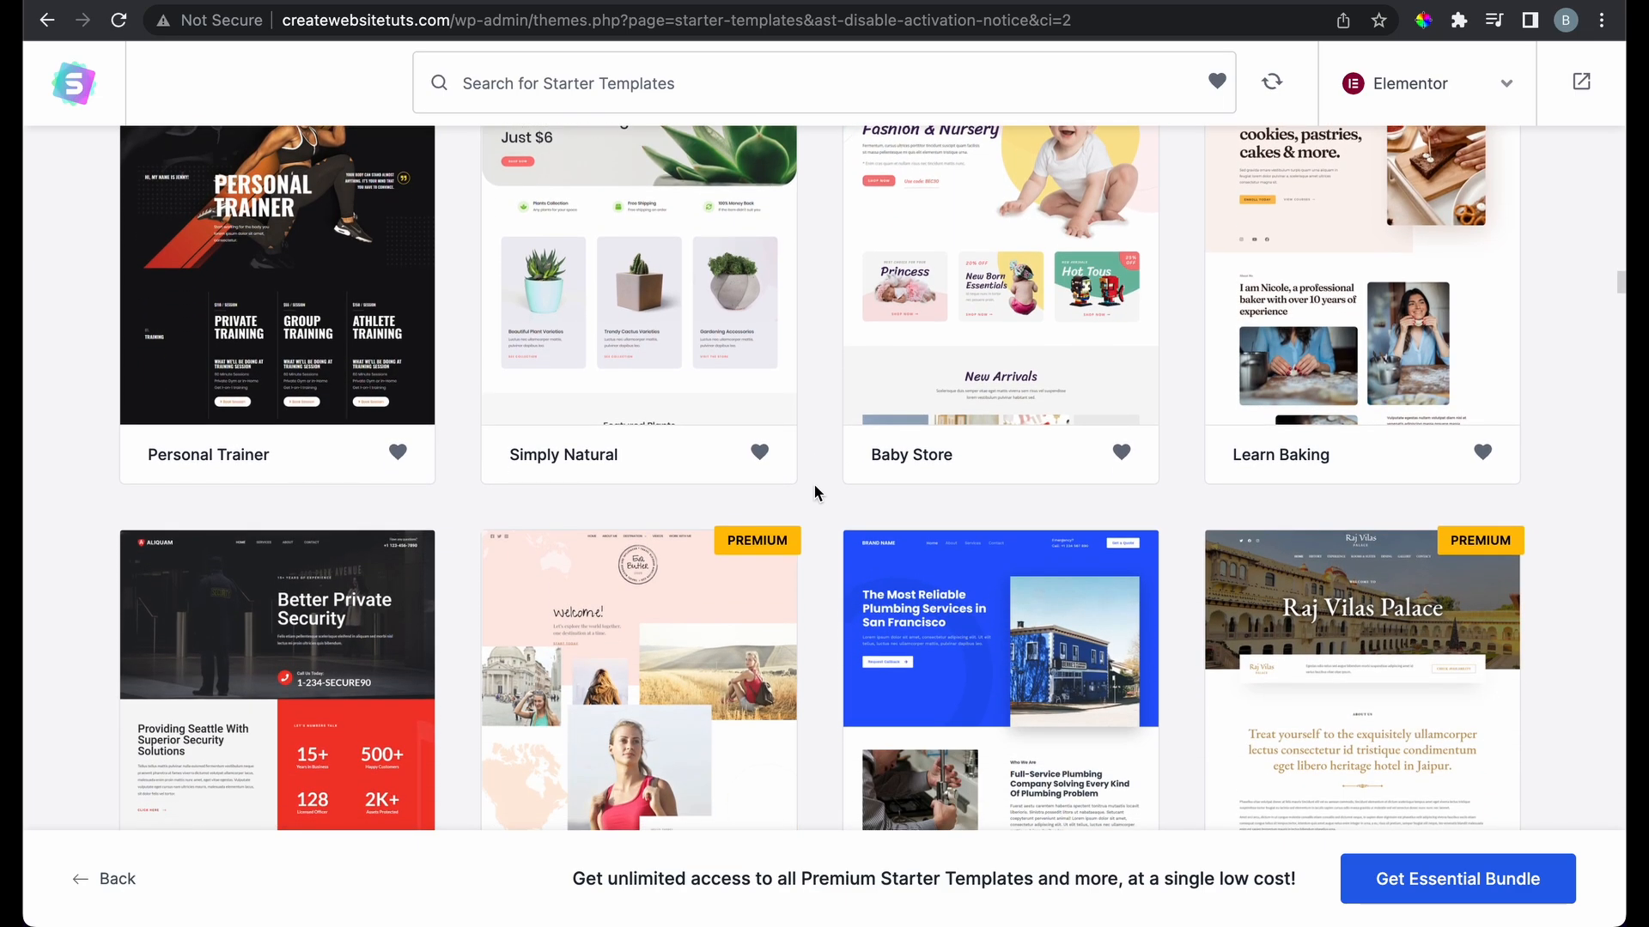
{"action": "scroll", "coordinate": [815, 491], "scroll_direction": "down", "scroll_amount": 3}
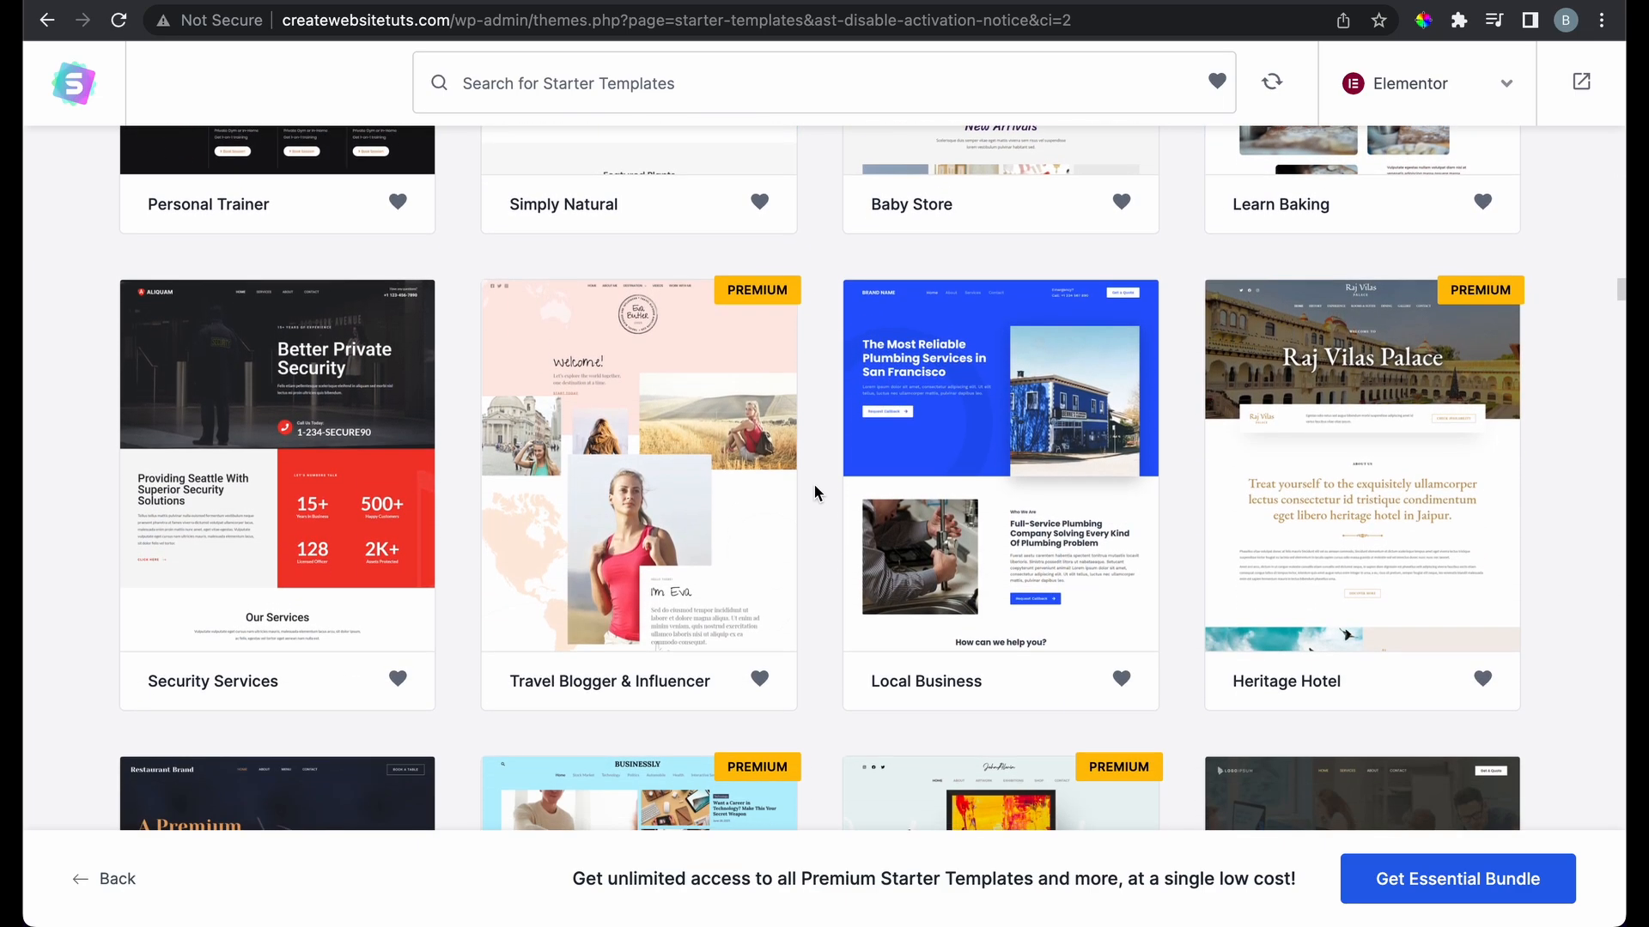
{"action": "scroll", "coordinate": [815, 491], "scroll_direction": "down", "scroll_amount": 3}
{"action": "scroll", "coordinate": [815, 492], "scroll_direction": "down", "scroll_amount": 4}
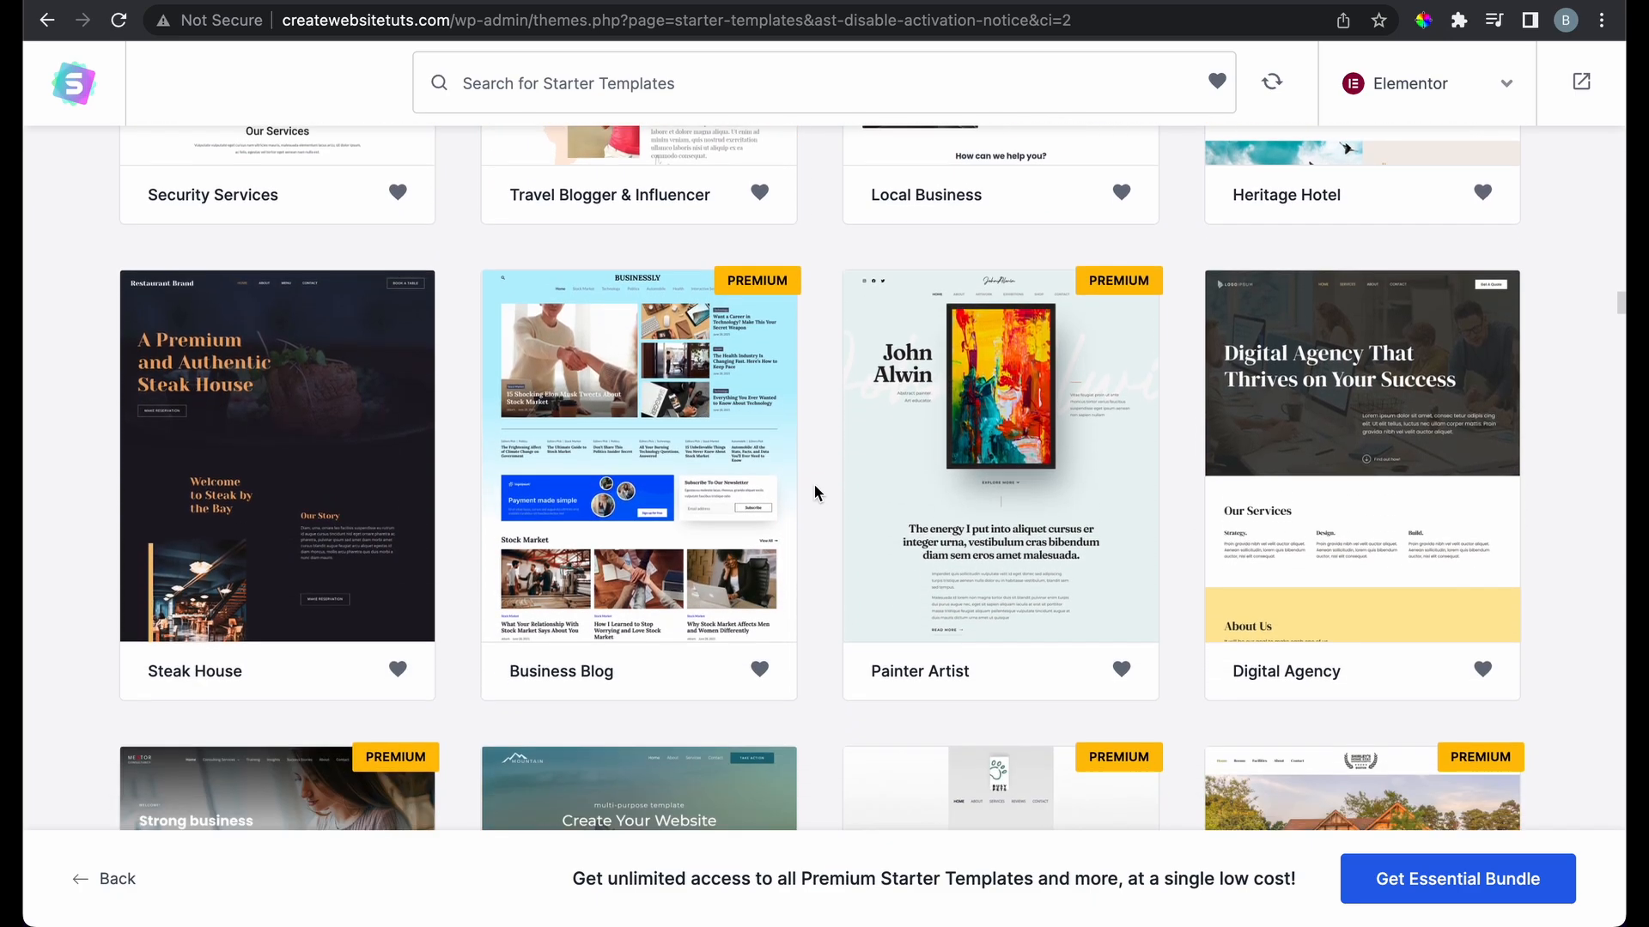
{"action": "scroll", "coordinate": [815, 491], "scroll_direction": "down", "scroll_amount": 3}
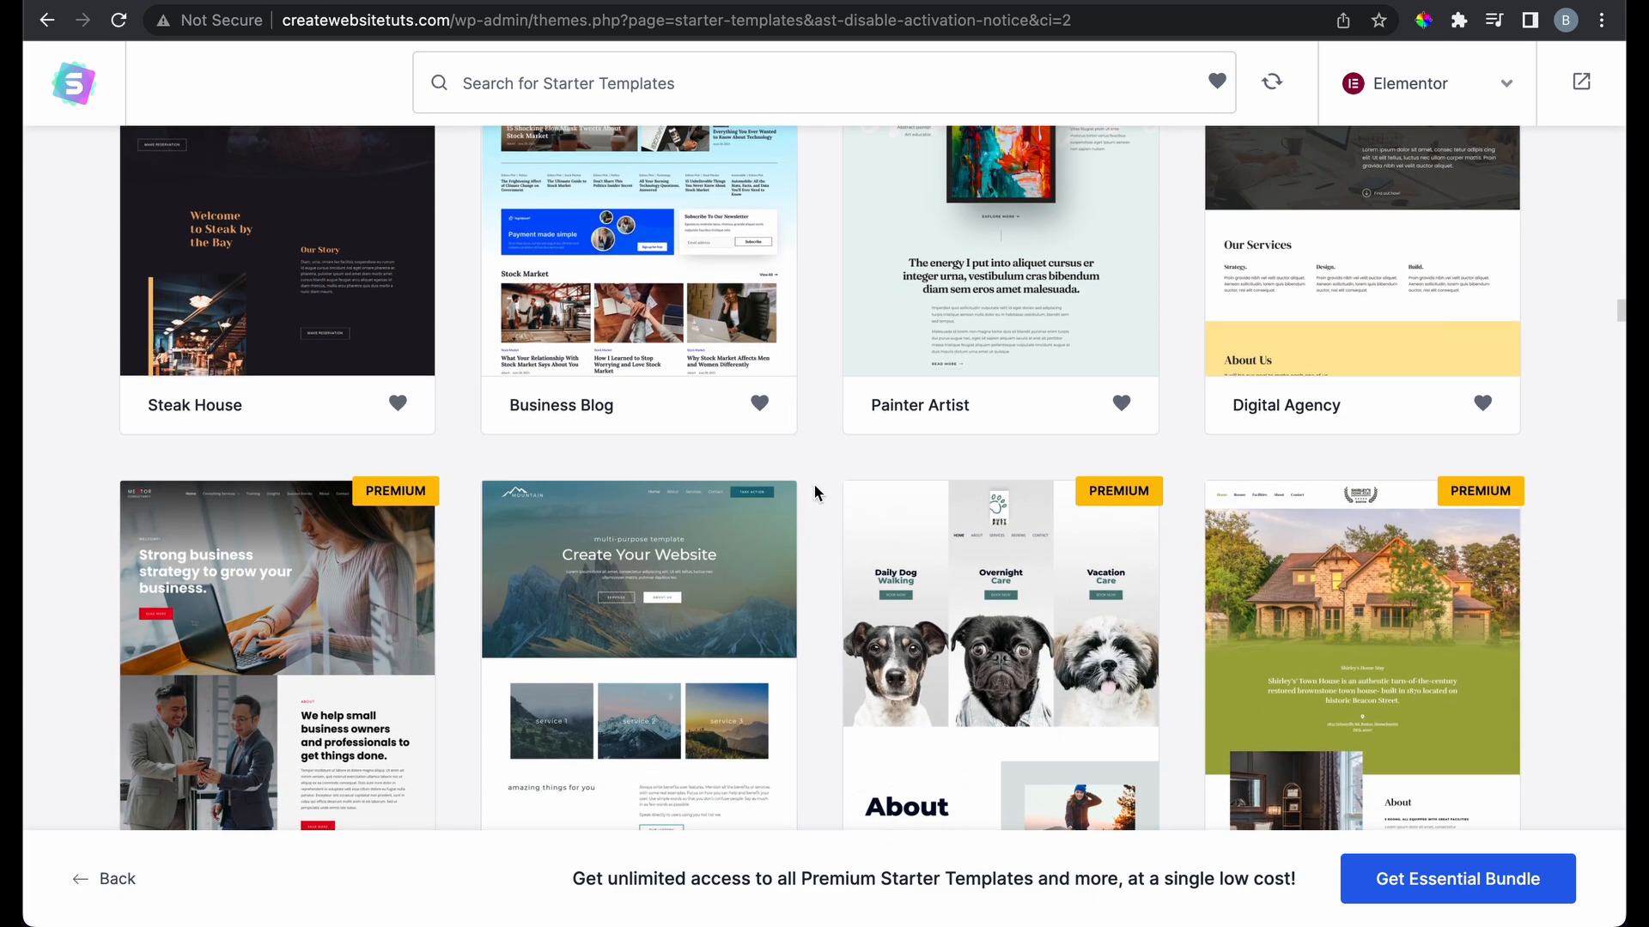
{"action": "scroll", "coordinate": [814, 491], "scroll_direction": "down", "scroll_amount": 3}
{"action": "scroll", "coordinate": [815, 491], "scroll_direction": "down", "scroll_amount": 3}
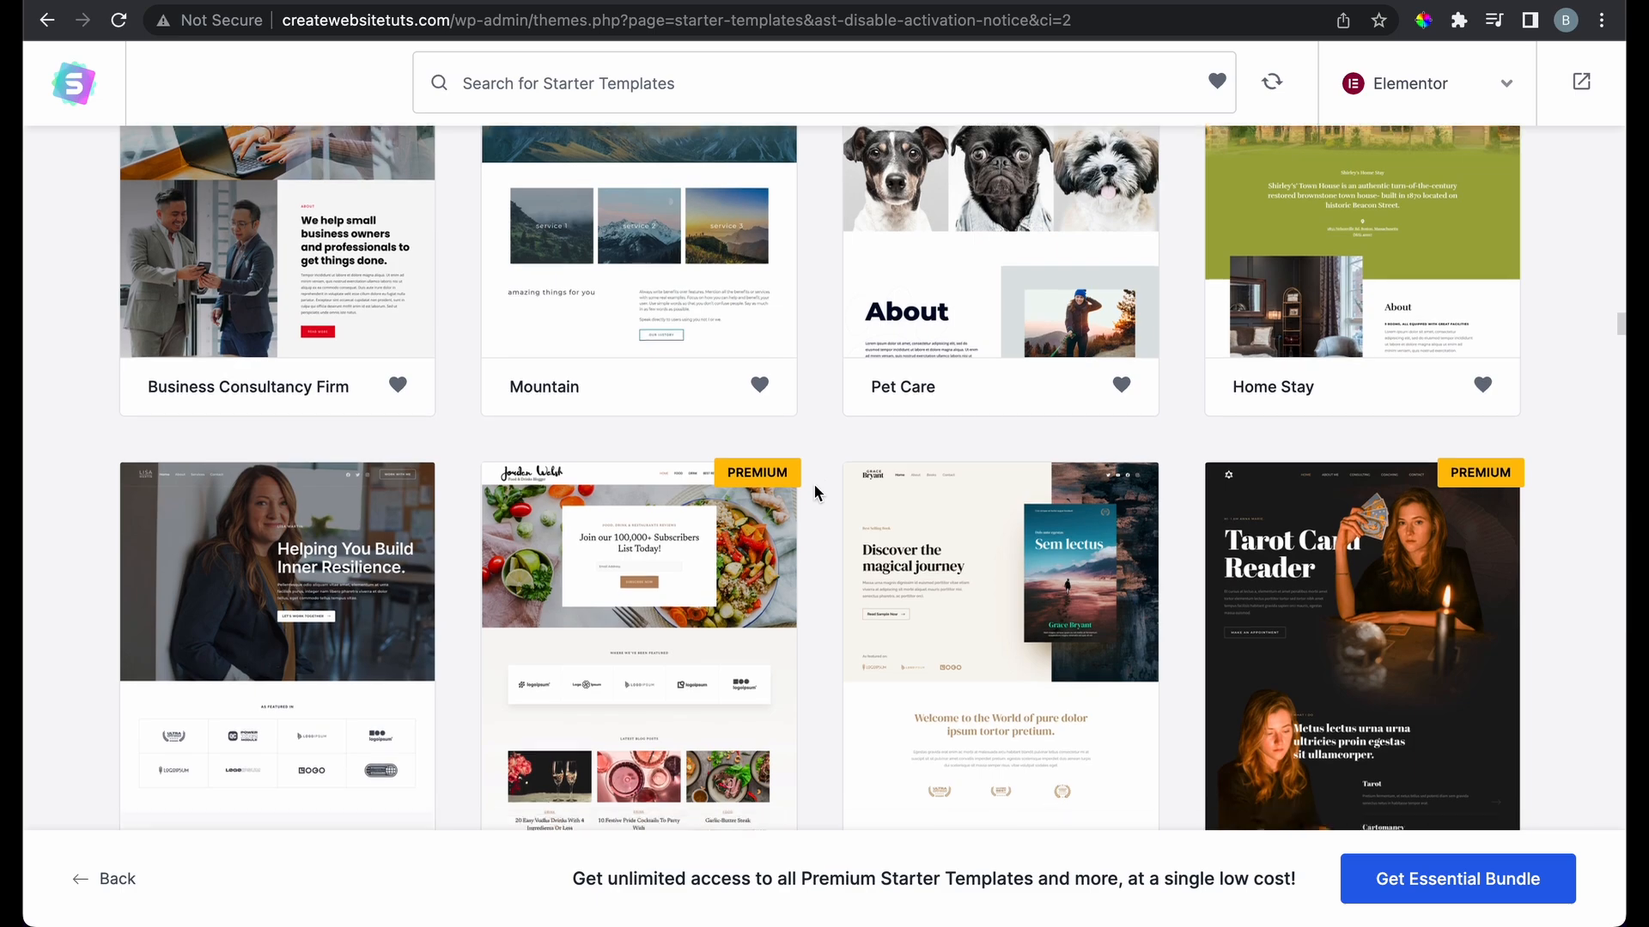
{"action": "scroll", "coordinate": [815, 491], "scroll_direction": "down", "scroll_amount": 3}
{"action": "scroll", "coordinate": [815, 492], "scroll_direction": "down", "scroll_amount": 3}
{"action": "scroll", "coordinate": [815, 491], "scroll_direction": "down", "scroll_amount": 3}
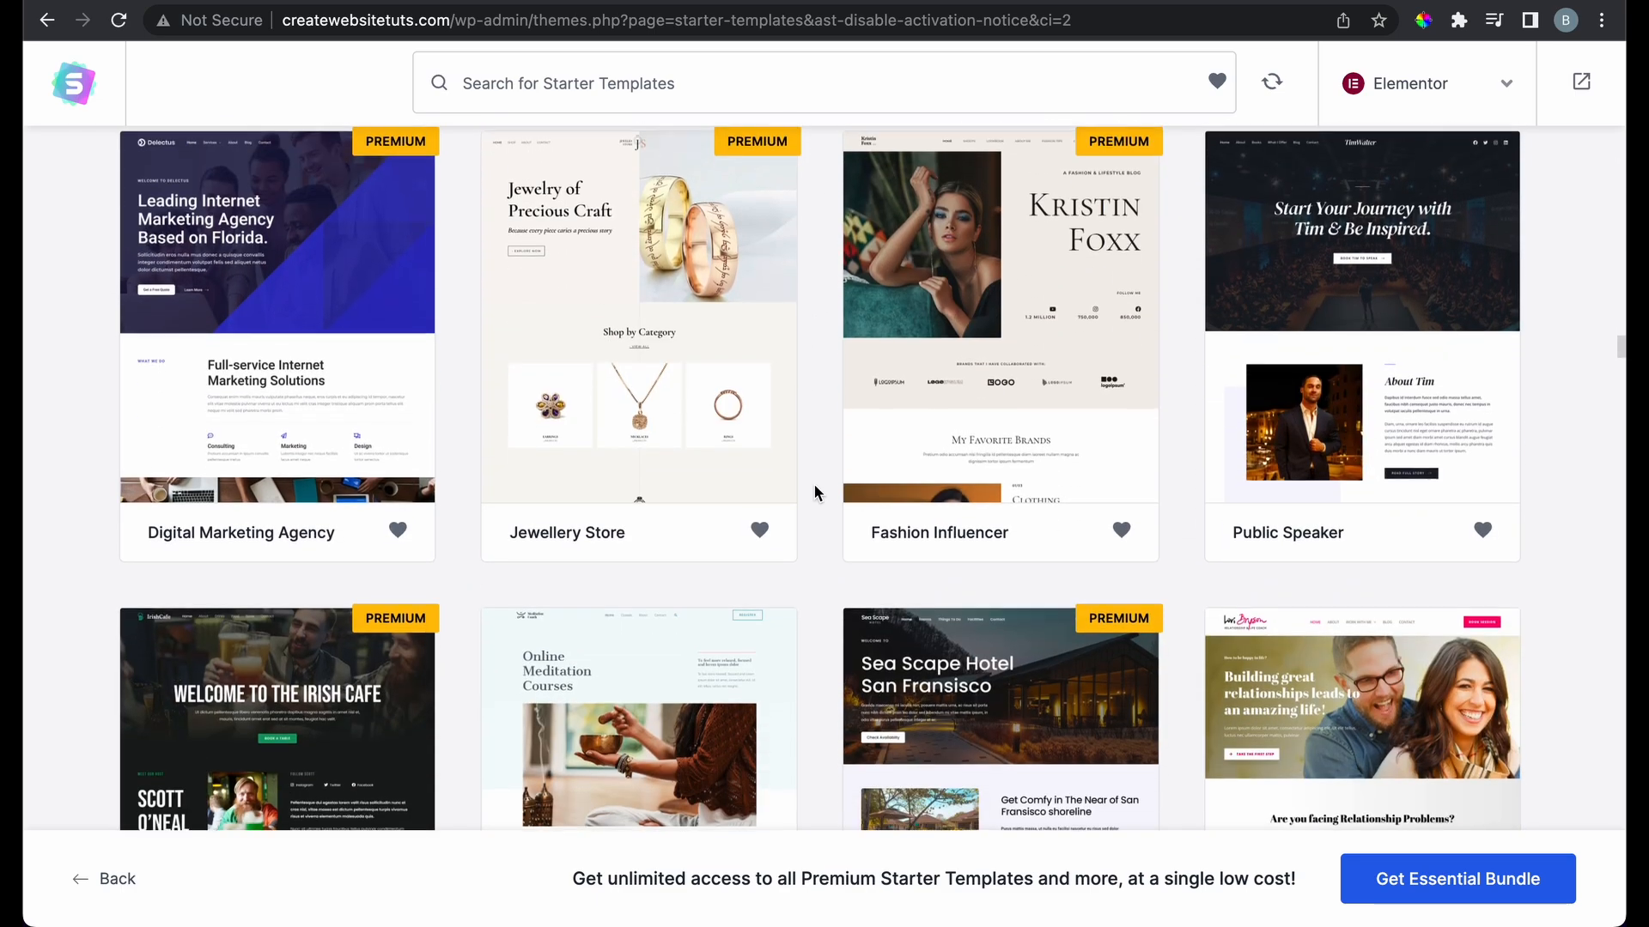
{"action": "scroll", "coordinate": [815, 491], "scroll_direction": "down", "scroll_amount": 2}
{"action": "scroll", "coordinate": [815, 491], "scroll_direction": "down", "scroll_amount": 4}
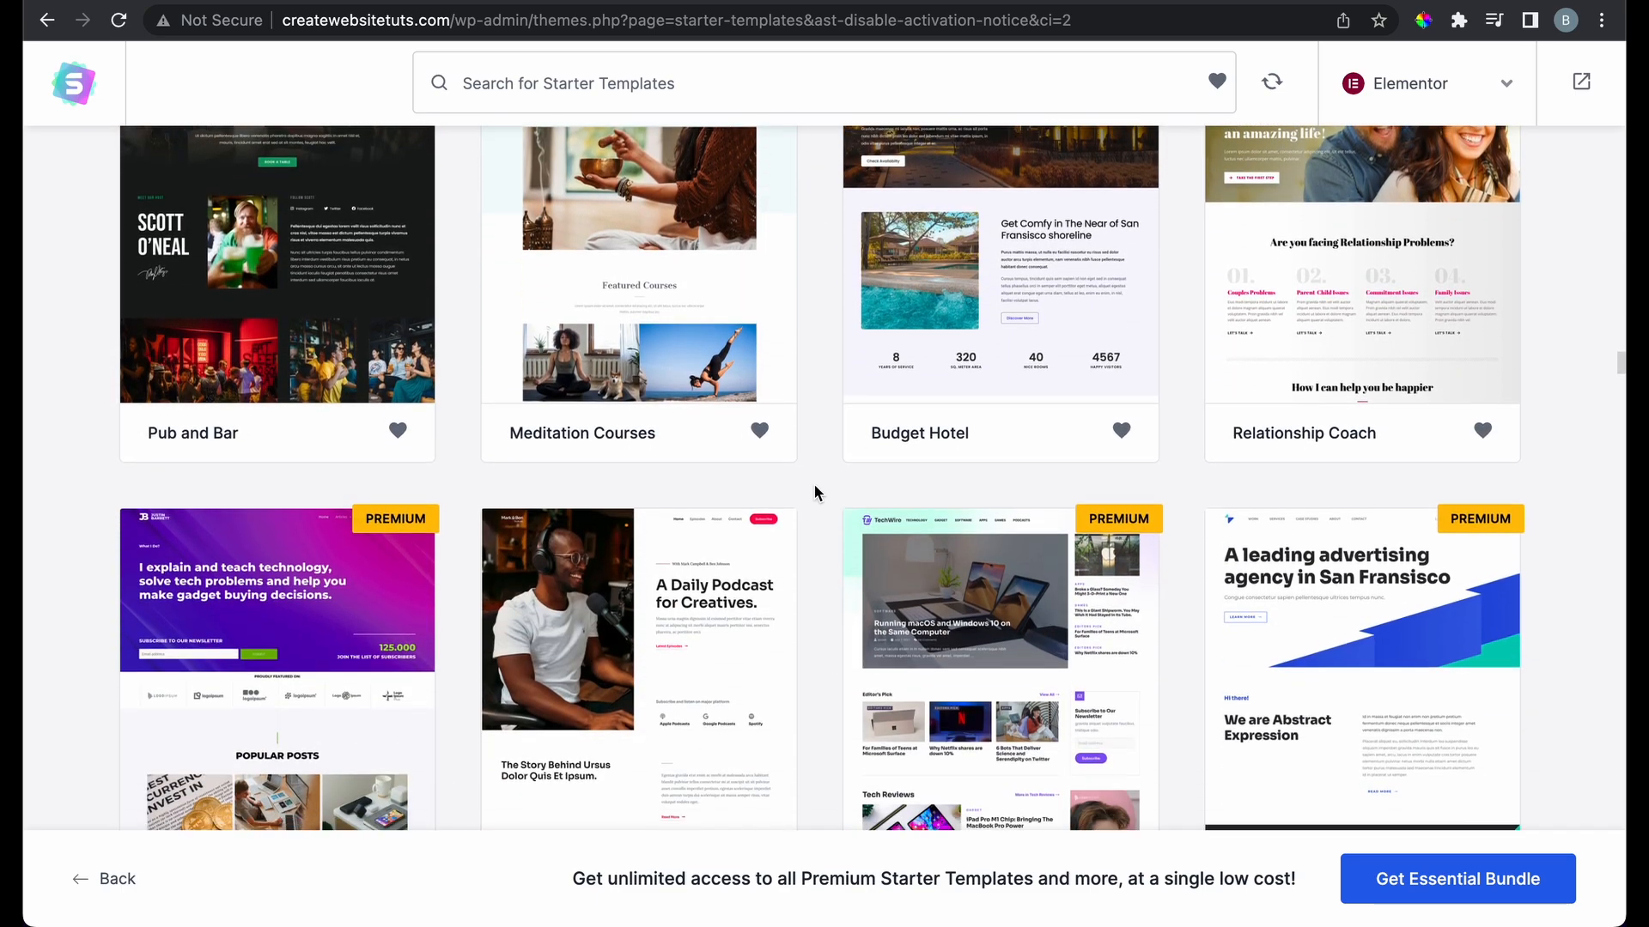
Examine more of the popular Elementor starter templates, comparing free and premium designs for food, fashion, coaching and startup sites
{"action": "scroll", "coordinate": [814, 491], "scroll_direction": "down", "scroll_amount": 5}
{"action": "scroll", "coordinate": [815, 491], "scroll_direction": "down", "scroll_amount": 7}
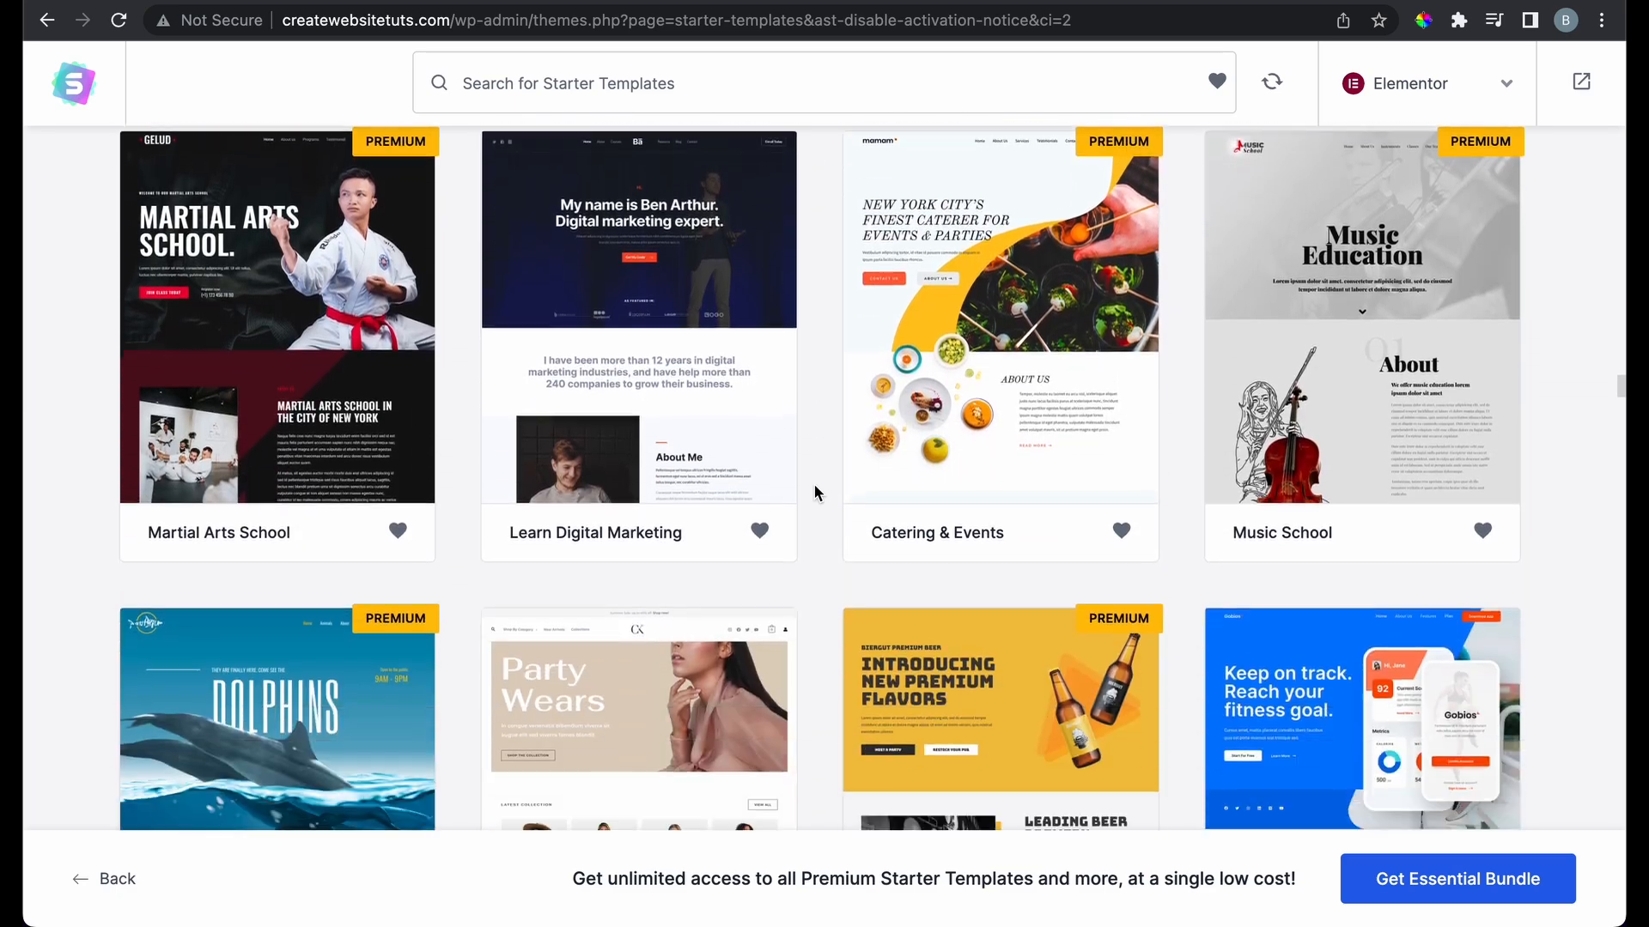
{"action": "scroll", "coordinate": [815, 491], "scroll_direction": "down", "scroll_amount": 4}
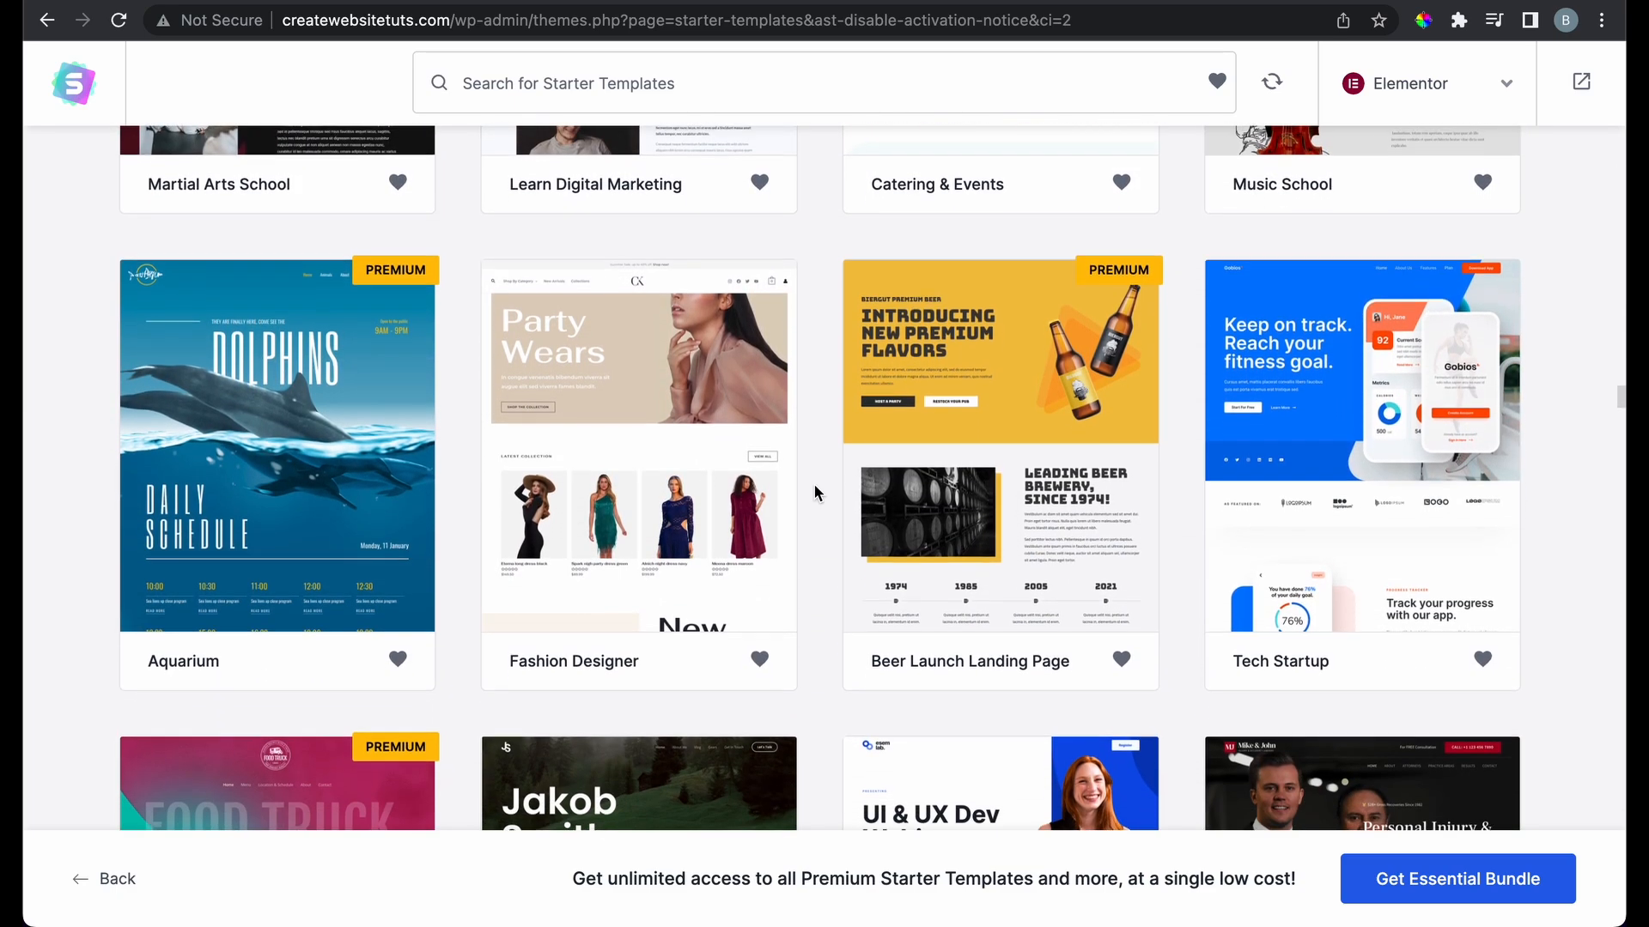
{"action": "scroll", "coordinate": [815, 491], "scroll_direction": "down", "scroll_amount": 2}
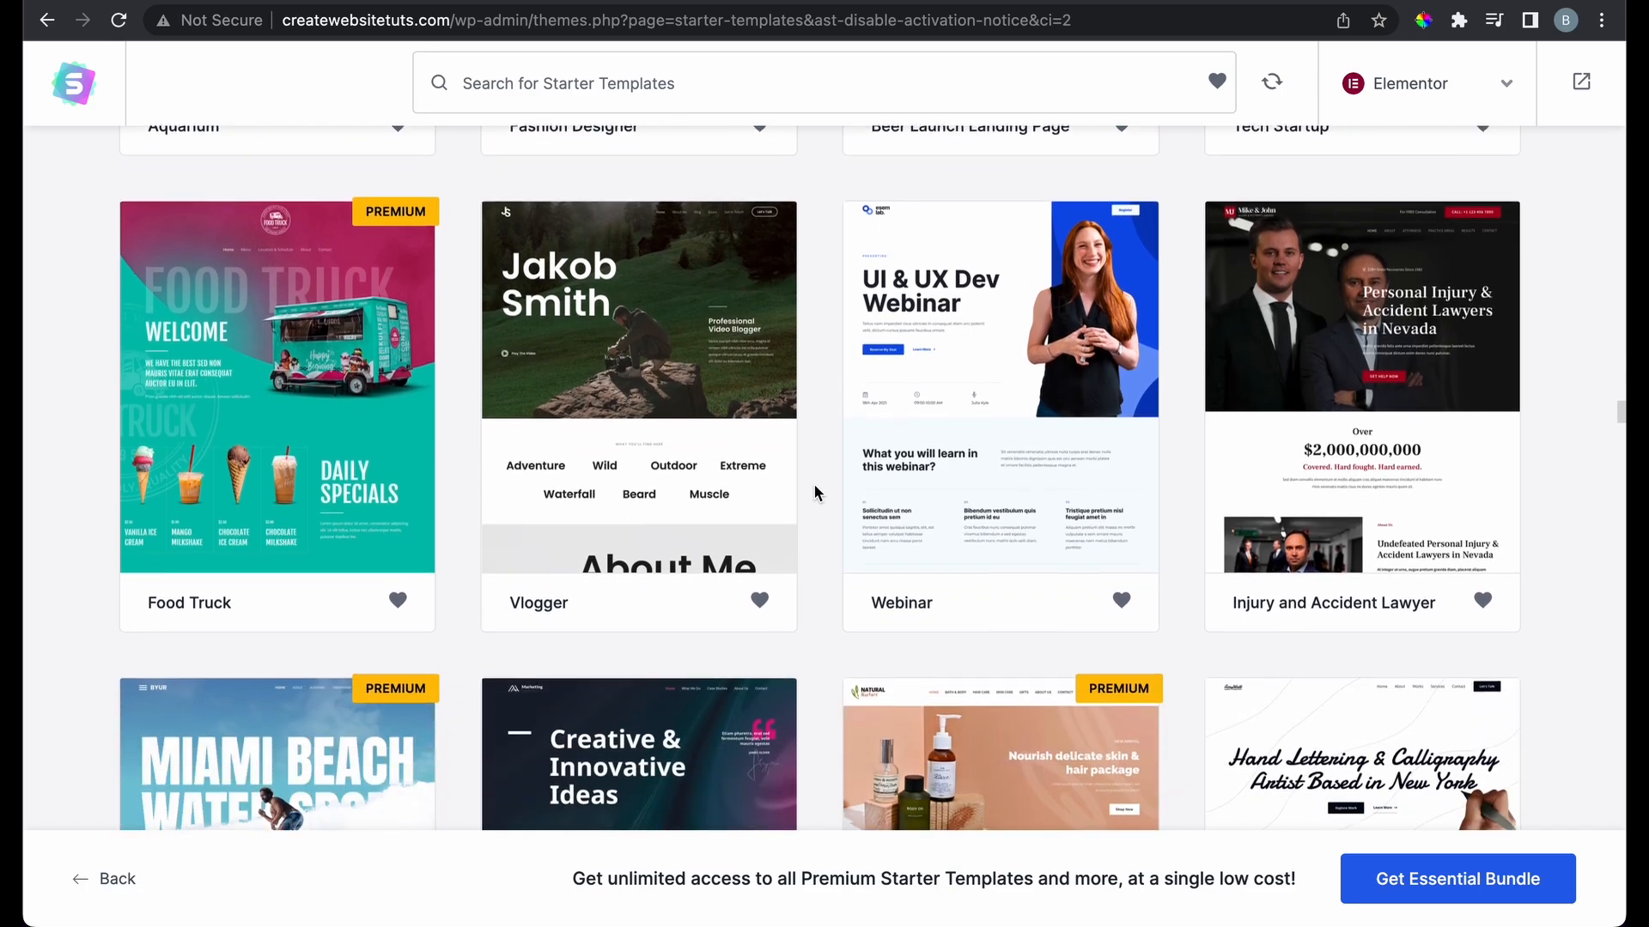
{"action": "scroll", "coordinate": [815, 491], "scroll_direction": "down", "scroll_amount": 3}
{"action": "scroll", "coordinate": [814, 485], "scroll_direction": "down", "scroll_amount": 5}
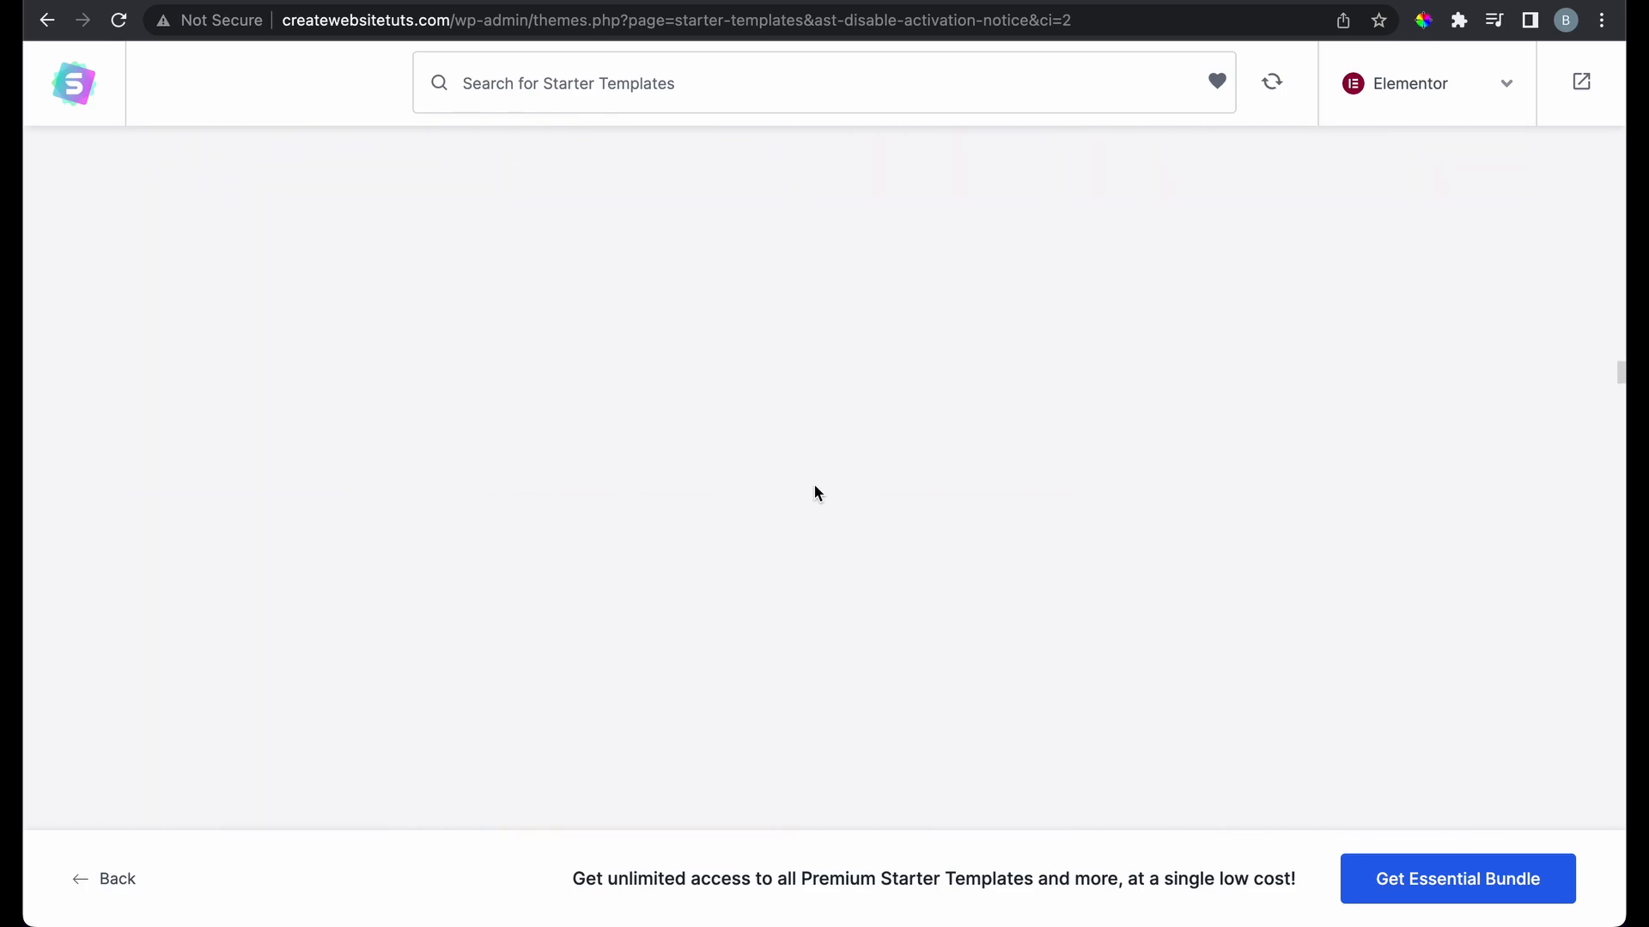
Check the All and Premium filter choices, and sort the starter templates by Latest
{"action": "scroll", "coordinate": [839, 593], "scroll_direction": "up", "scroll_amount": 20}
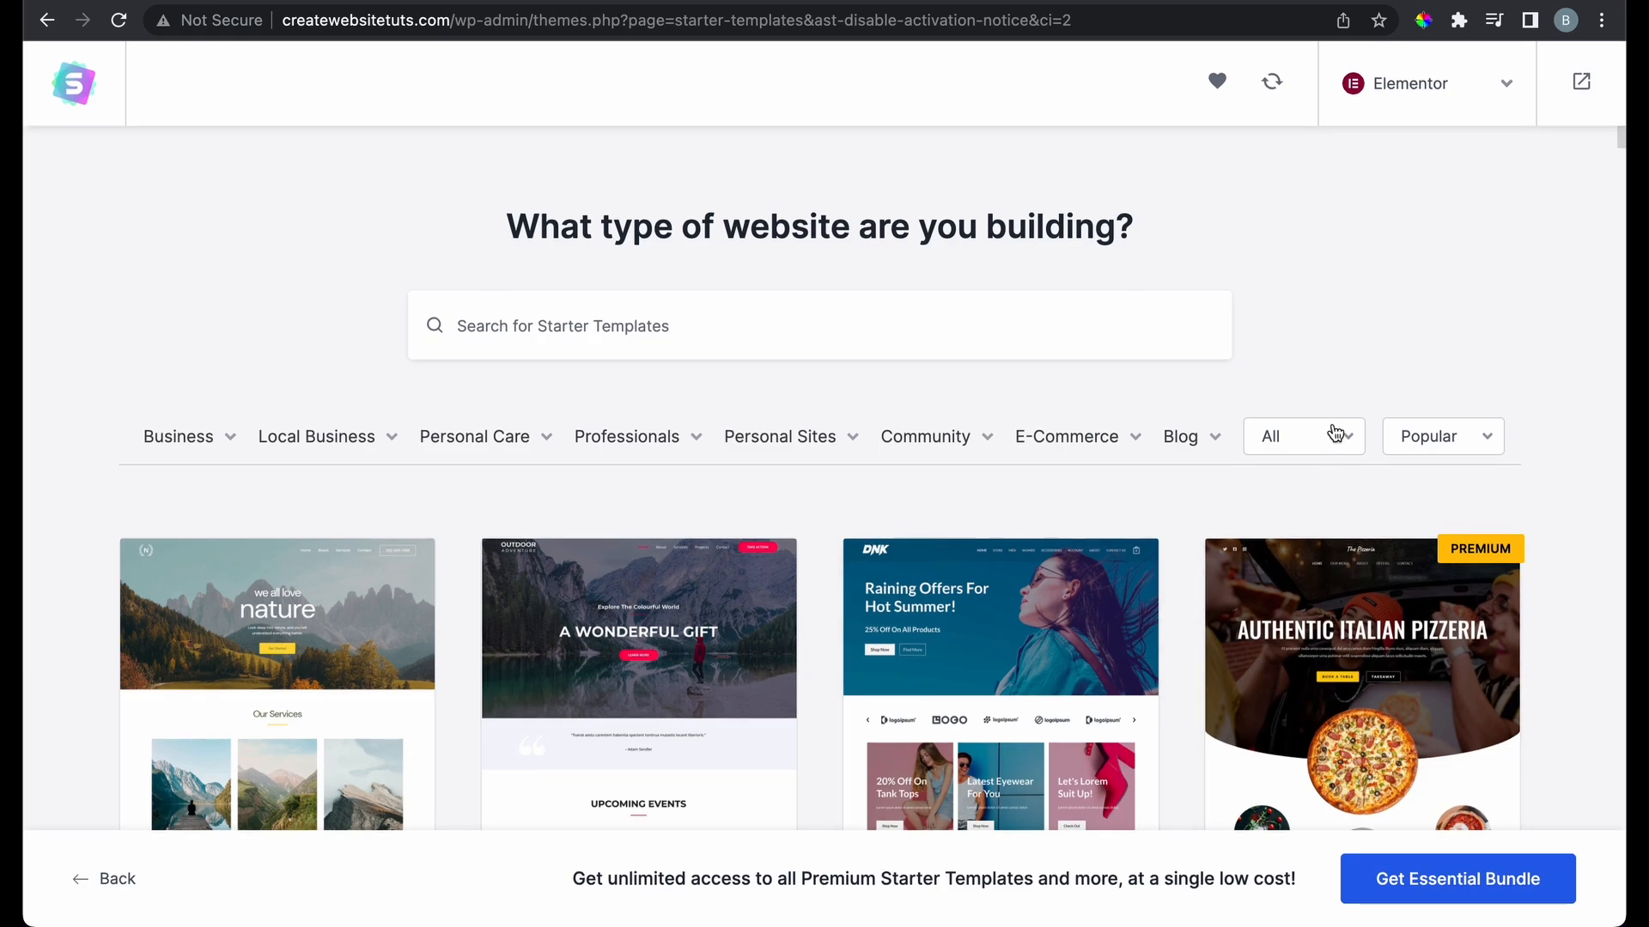
{"action": "left_click", "coordinate": [1336, 430]}
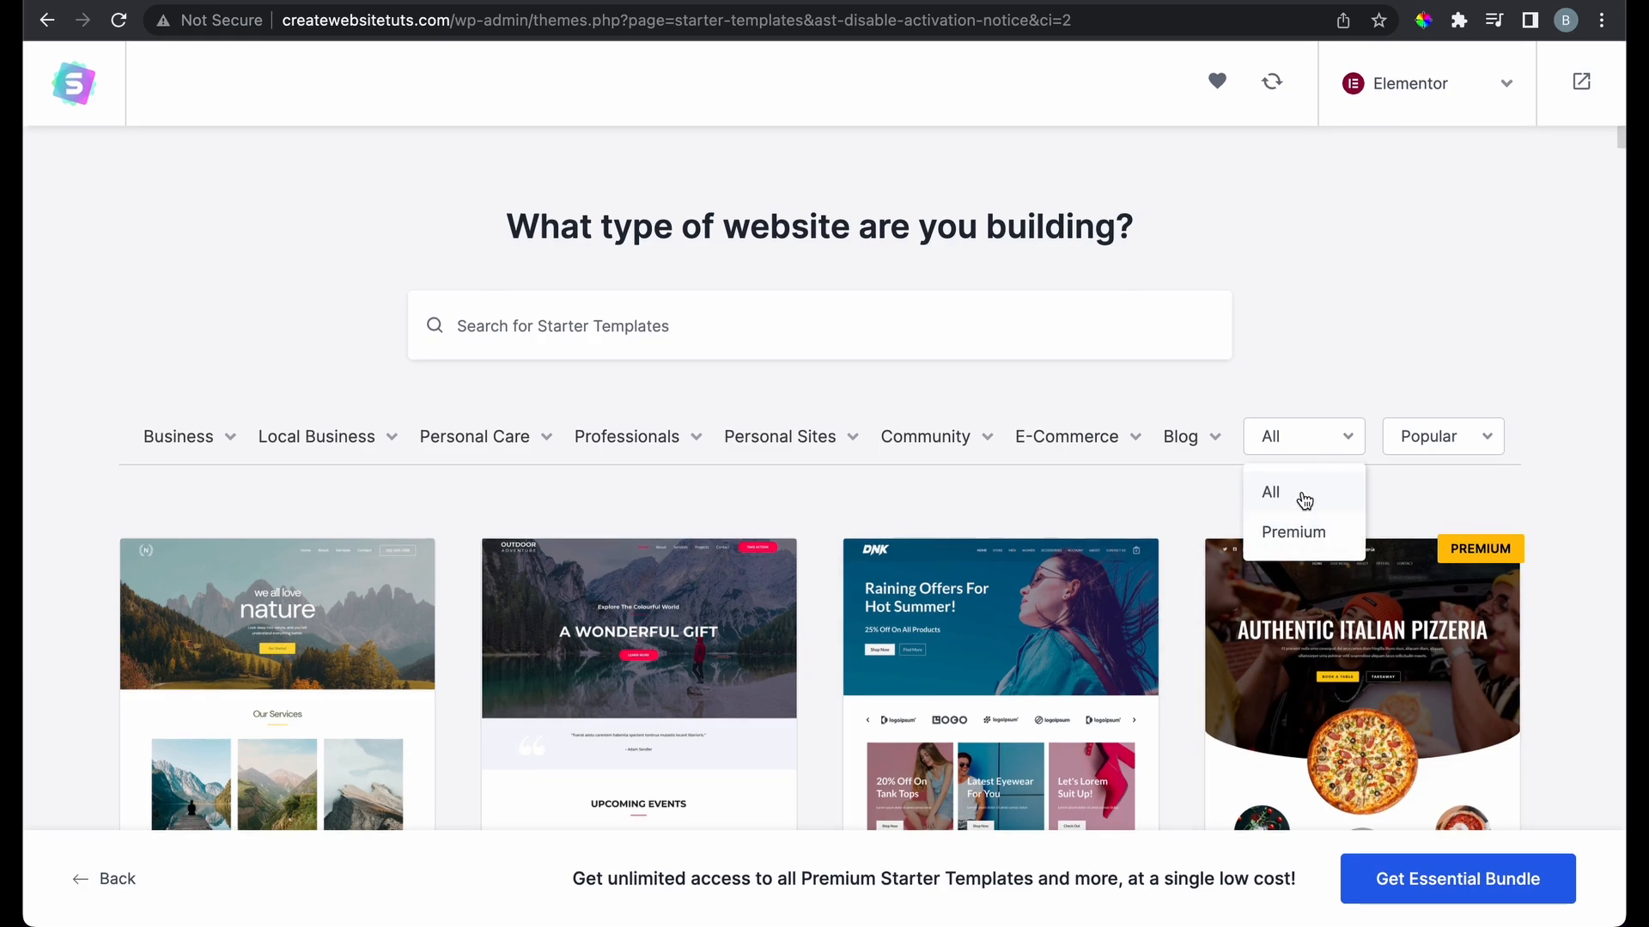
{"action": "left_click", "coordinate": [1403, 442]}
{"action": "left_click", "coordinate": [1405, 445]}
{"action": "left_click", "coordinate": [1405, 448]}
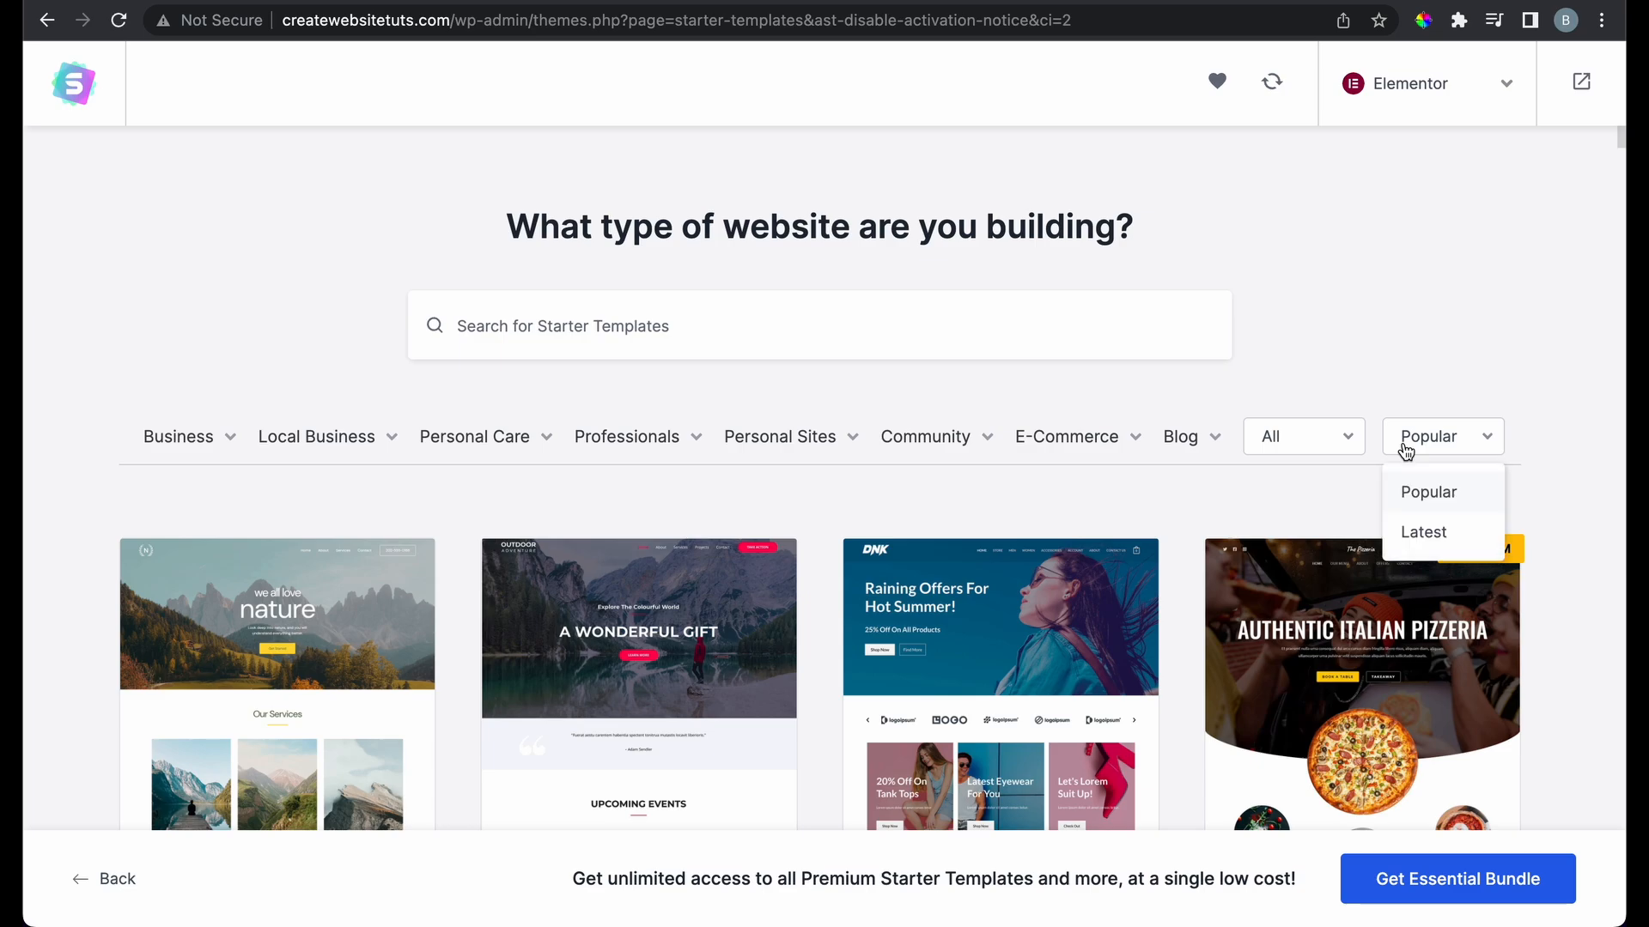
{"action": "left_click", "coordinate": [1412, 533]}
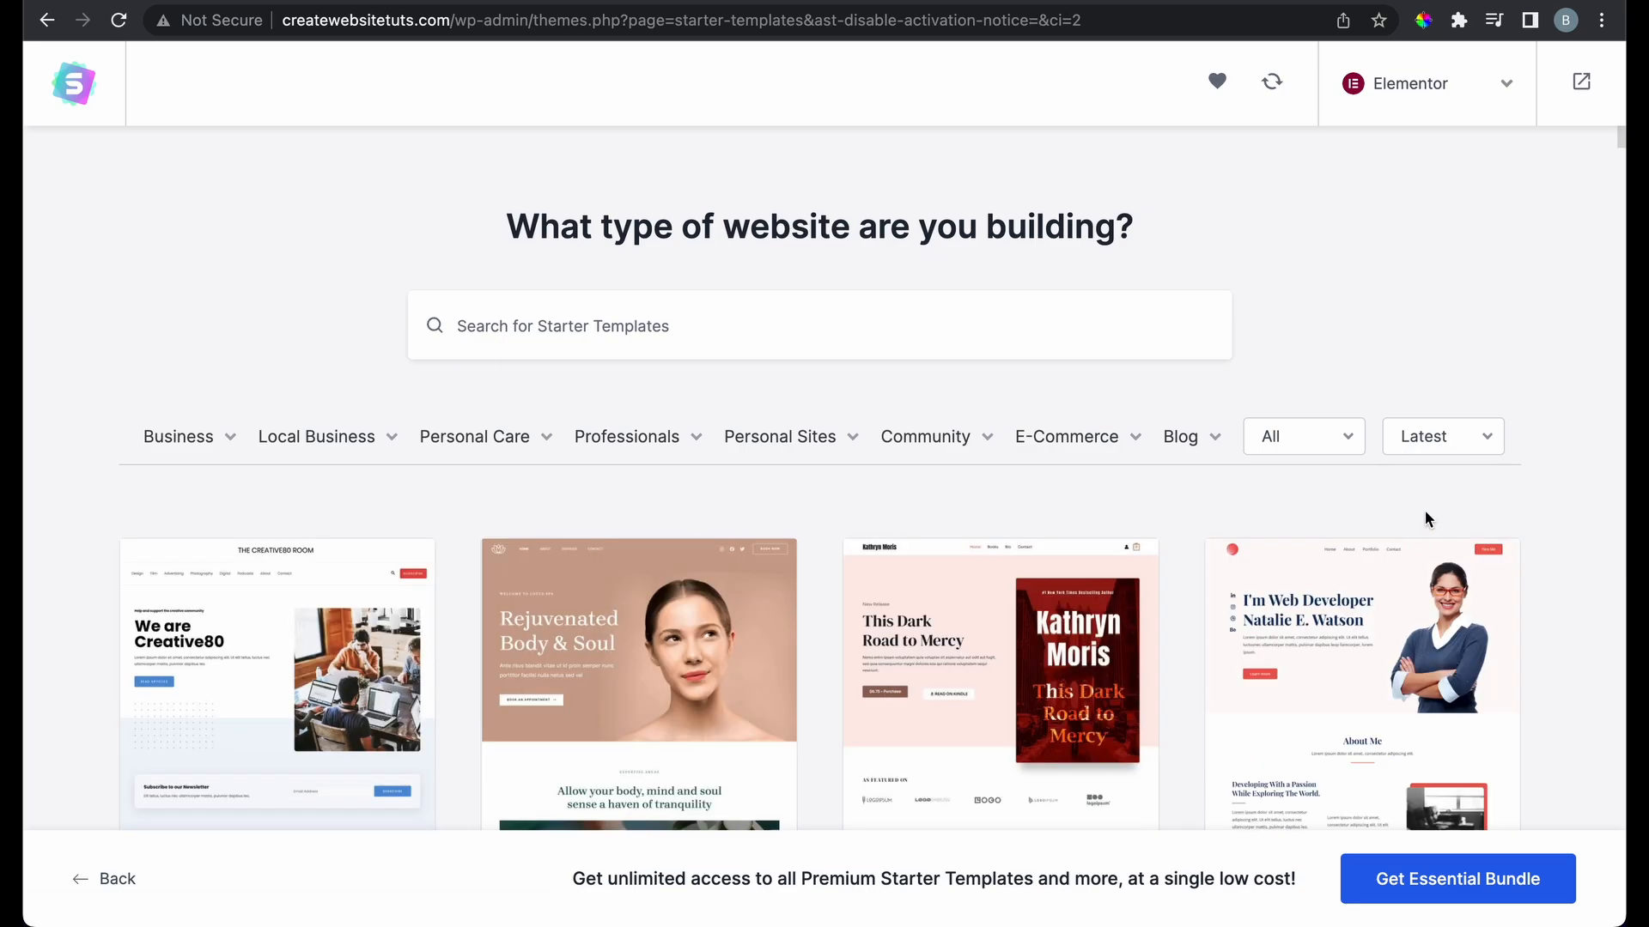
Look through the latest Elementor starter templates for a suitable website design
{"action": "scroll", "coordinate": [1530, 510], "scroll_direction": "down", "scroll_amount": 5}
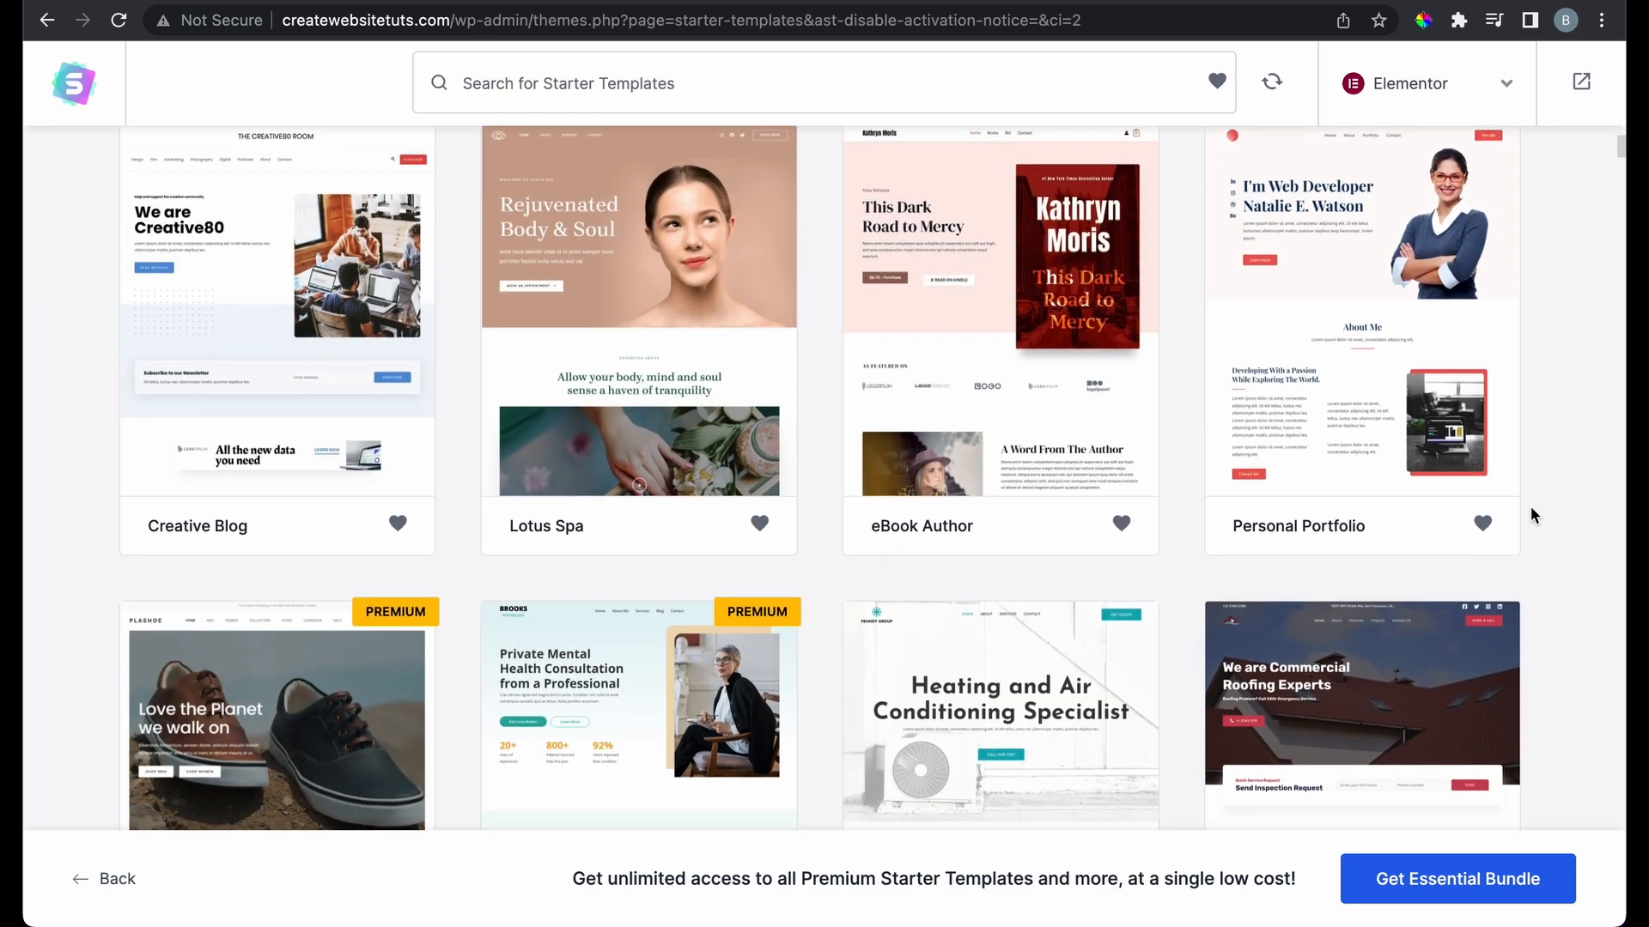
{"action": "scroll", "coordinate": [1530, 507], "scroll_direction": "down", "scroll_amount": 5}
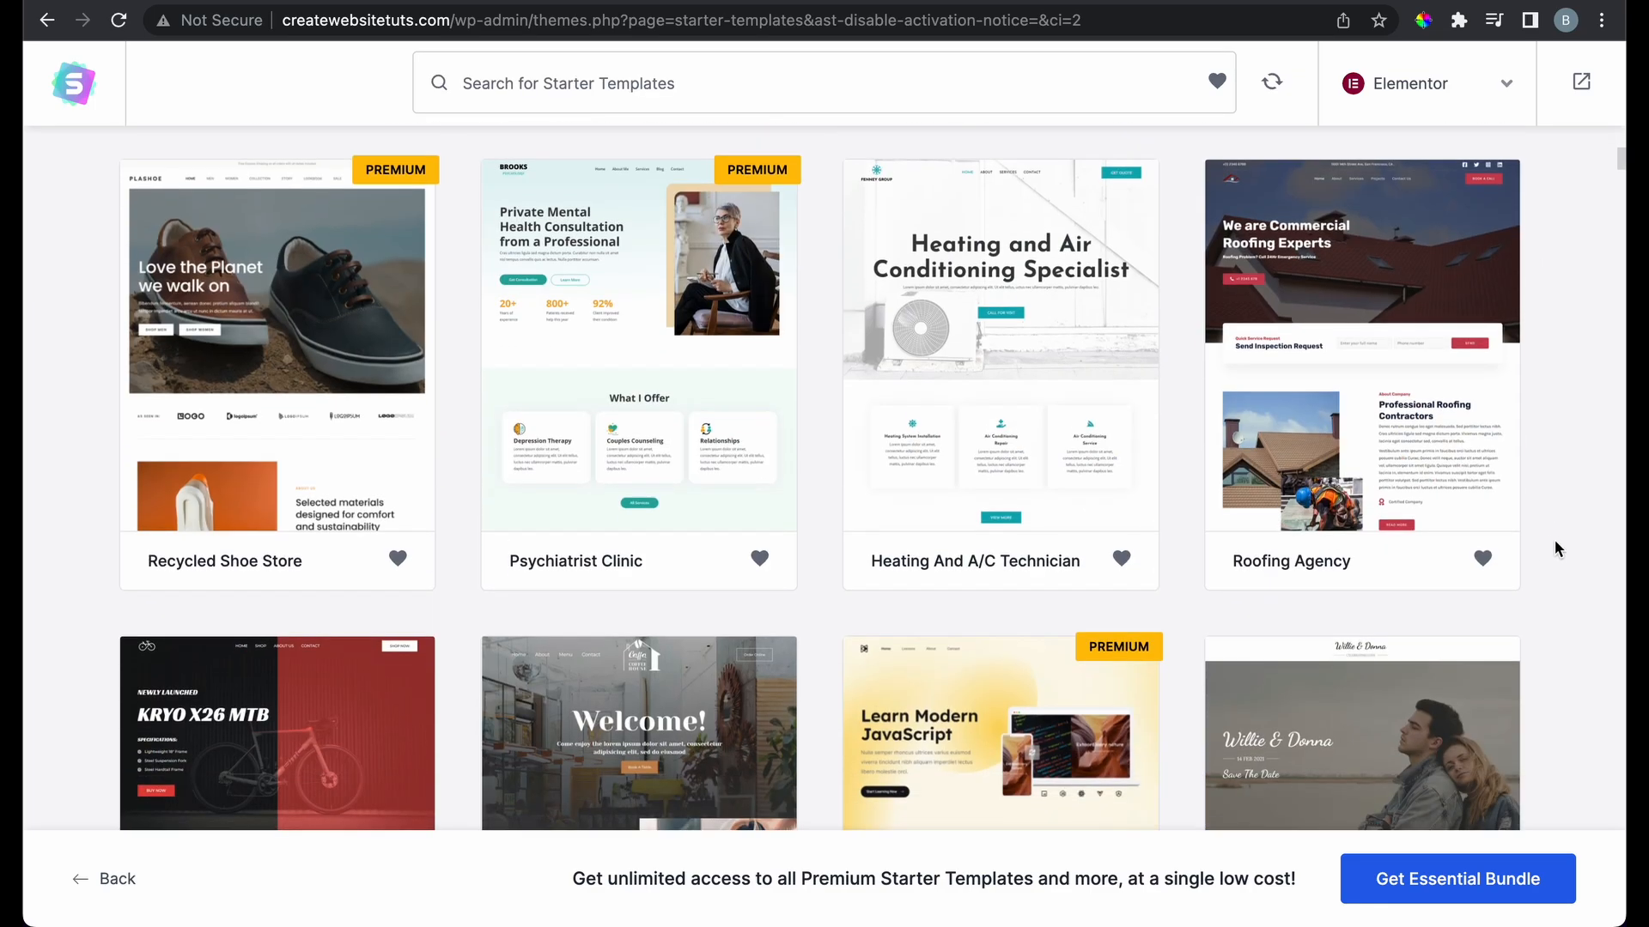
{"action": "scroll", "coordinate": [1554, 539], "scroll_direction": "down", "scroll_amount": 8}
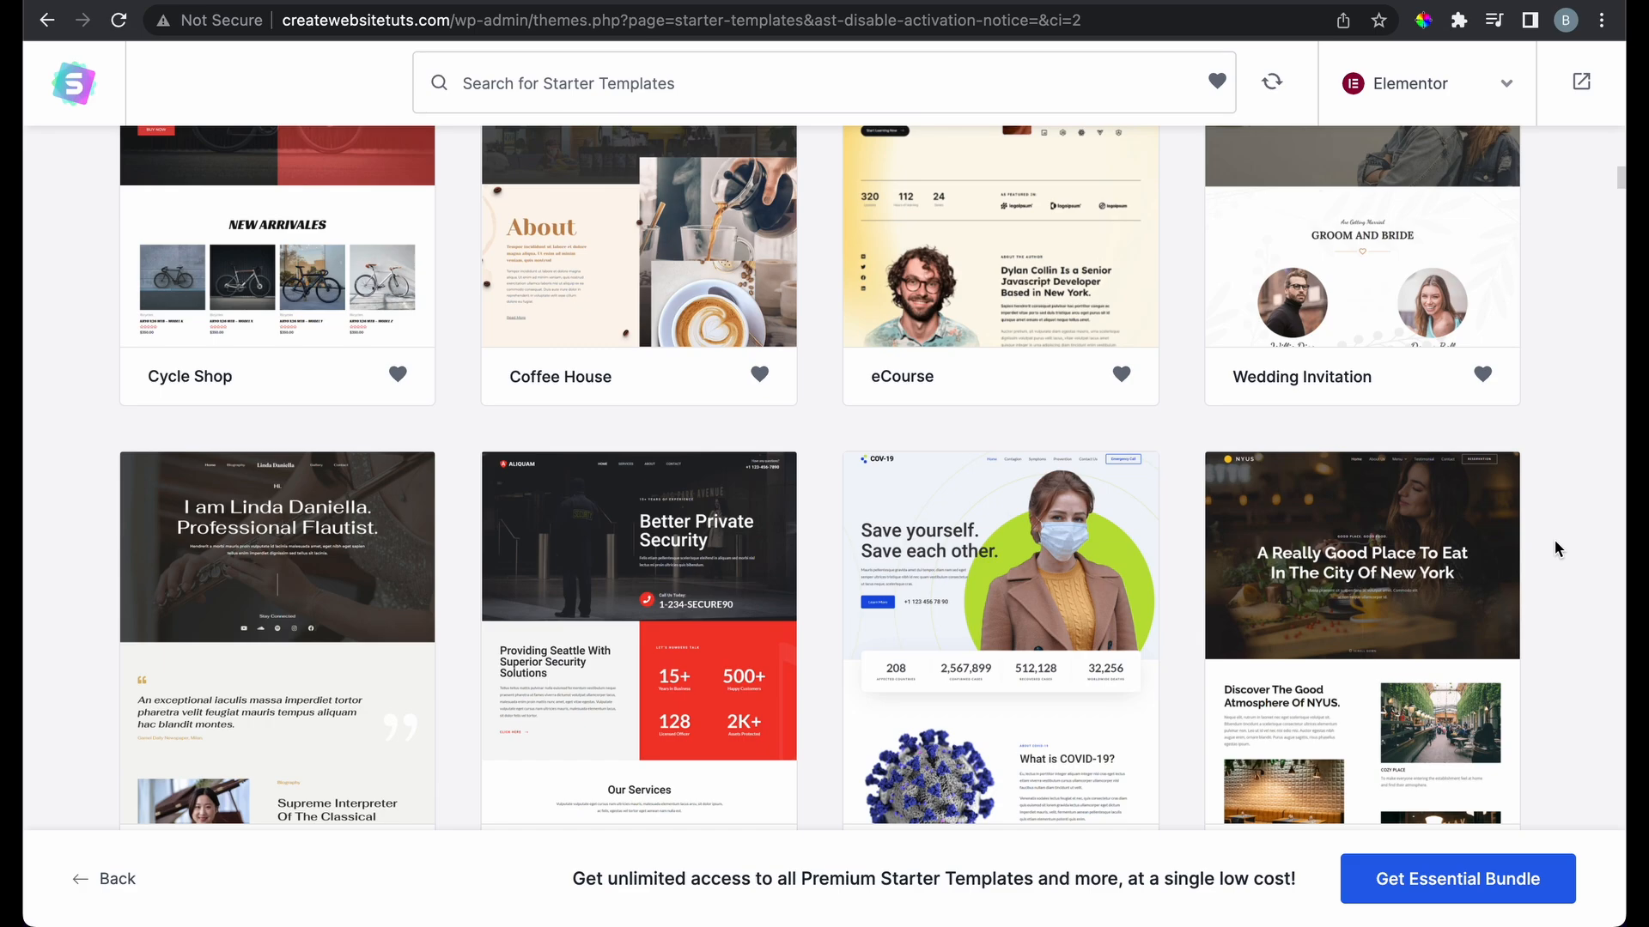
{"action": "scroll", "coordinate": [1554, 539], "scroll_direction": "down", "scroll_amount": 4}
{"action": "scroll", "coordinate": [1554, 540], "scroll_direction": "down", "scroll_amount": 4}
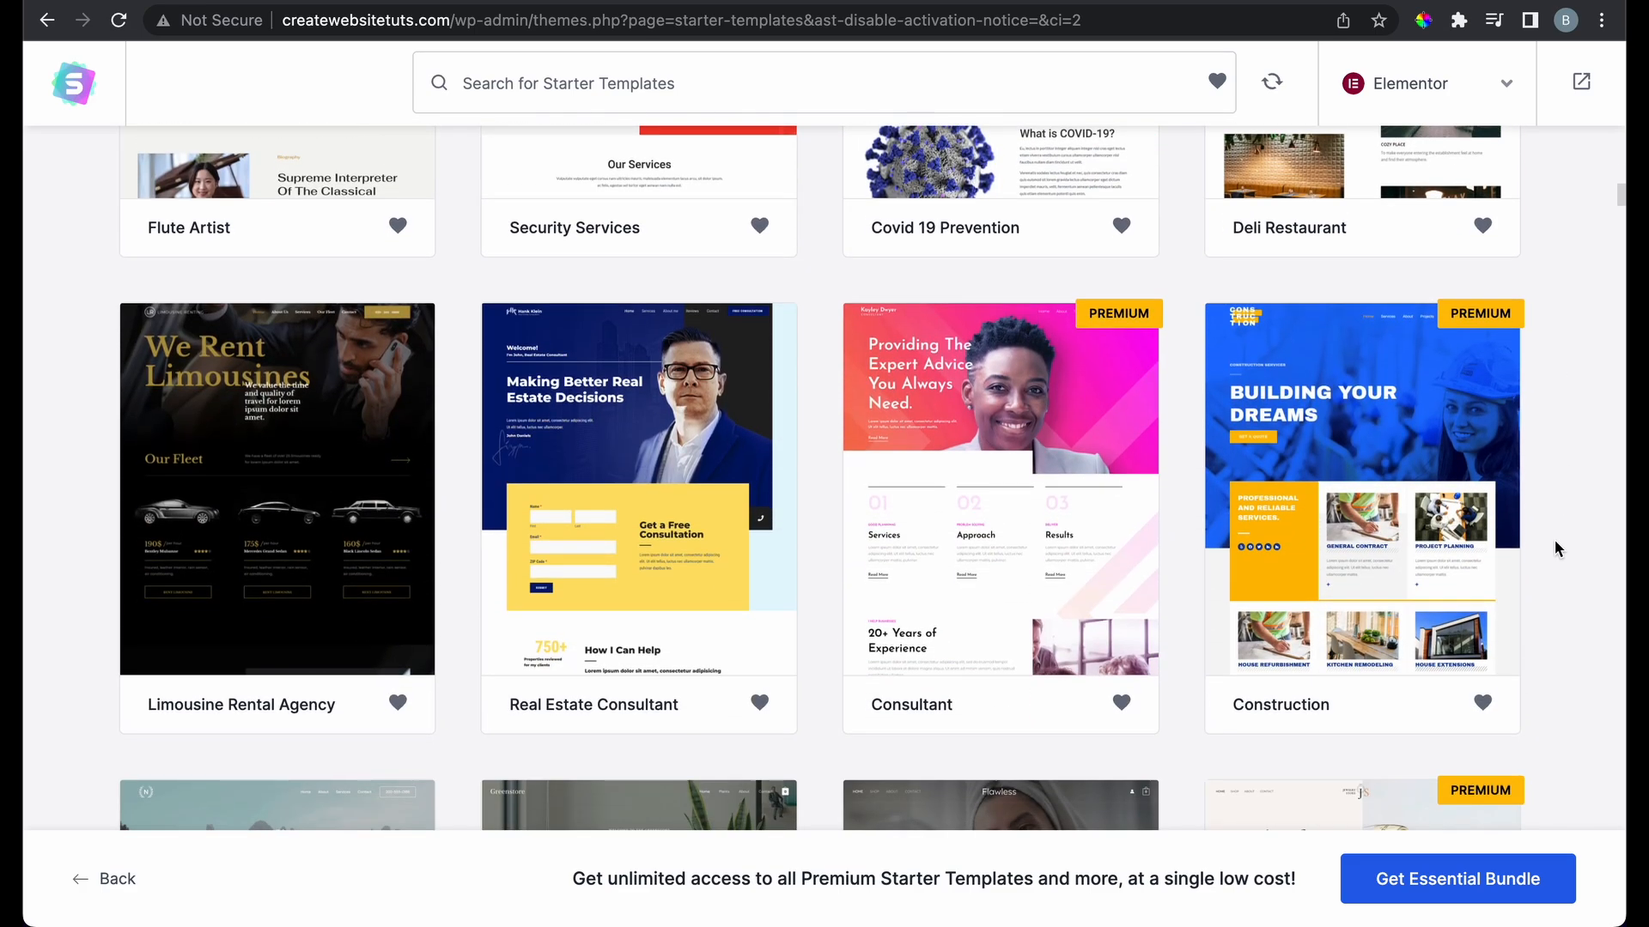
{"action": "scroll", "coordinate": [1554, 539], "scroll_direction": "down", "scroll_amount": 4}
{"action": "scroll", "coordinate": [1556, 546], "scroll_direction": "down", "scroll_amount": 2}
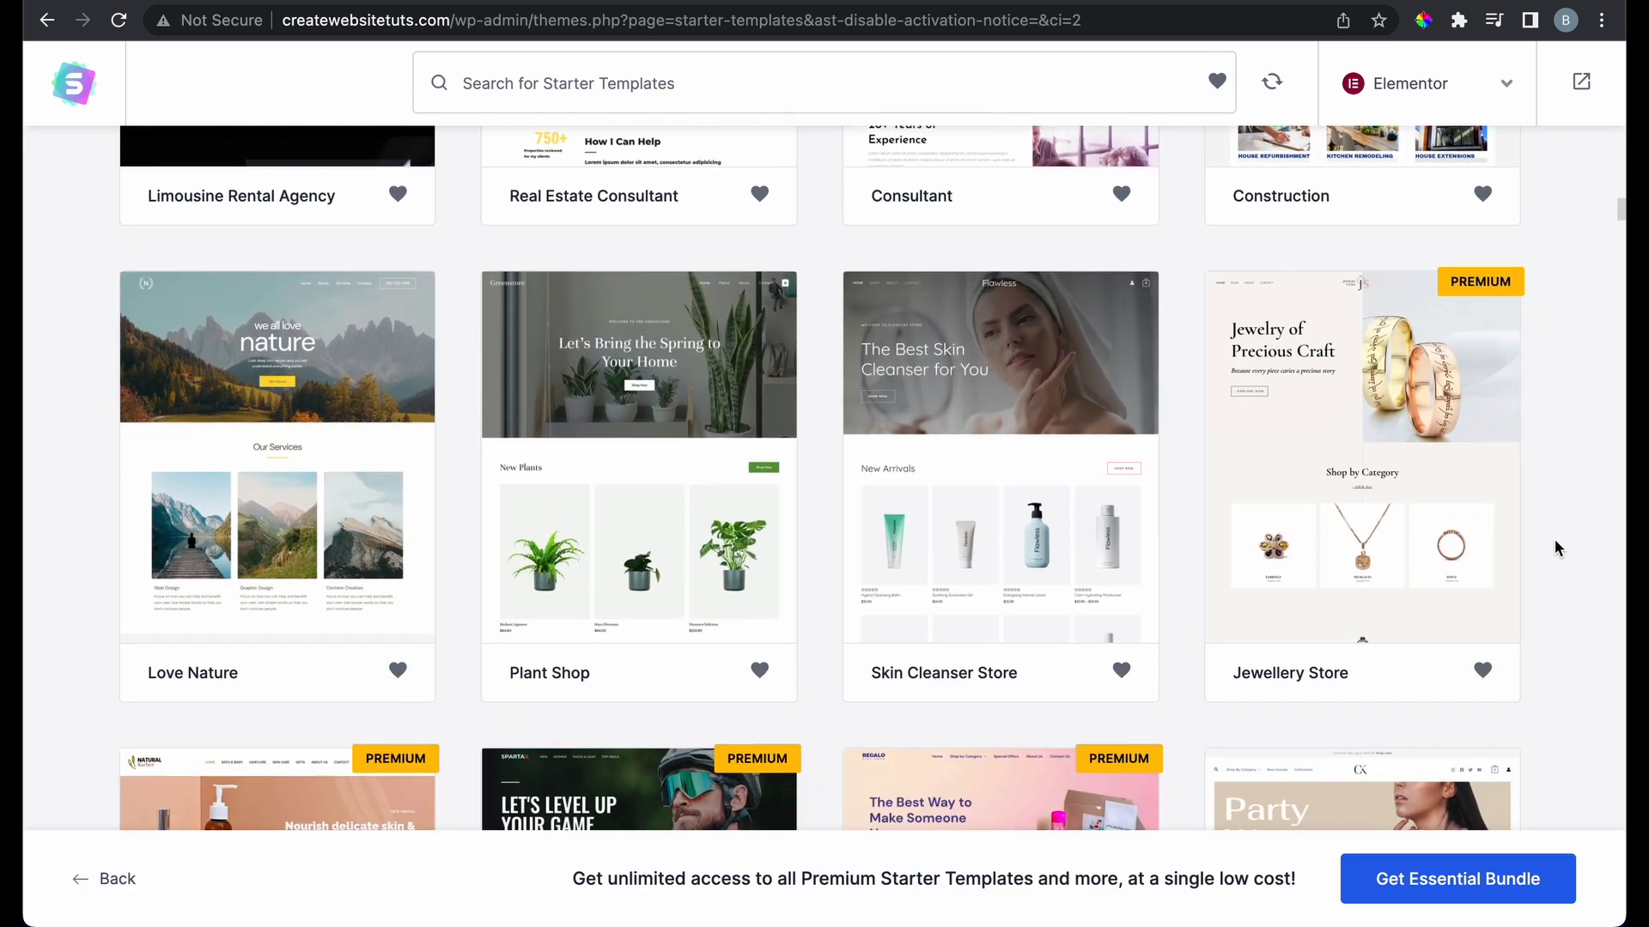
{"action": "scroll", "coordinate": [1556, 547], "scroll_direction": "down", "scroll_amount": 4}
{"action": "scroll", "coordinate": [1557, 547], "scroll_direction": "down", "scroll_amount": 6}
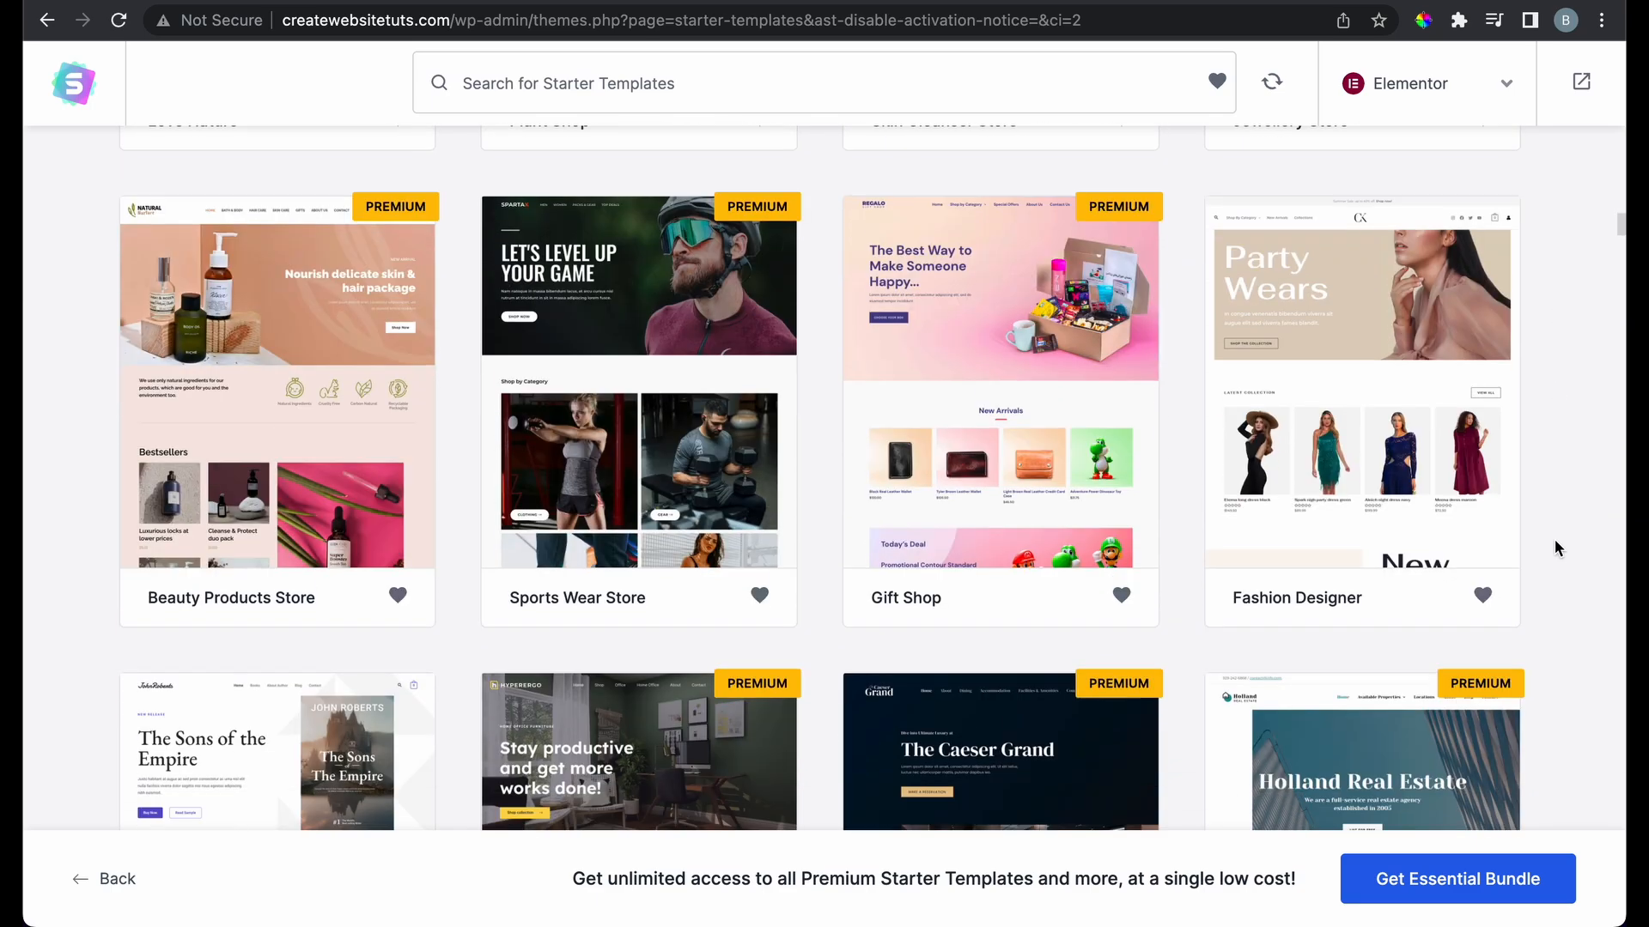
{"action": "scroll", "coordinate": [1556, 541], "scroll_direction": "down", "scroll_amount": 16}
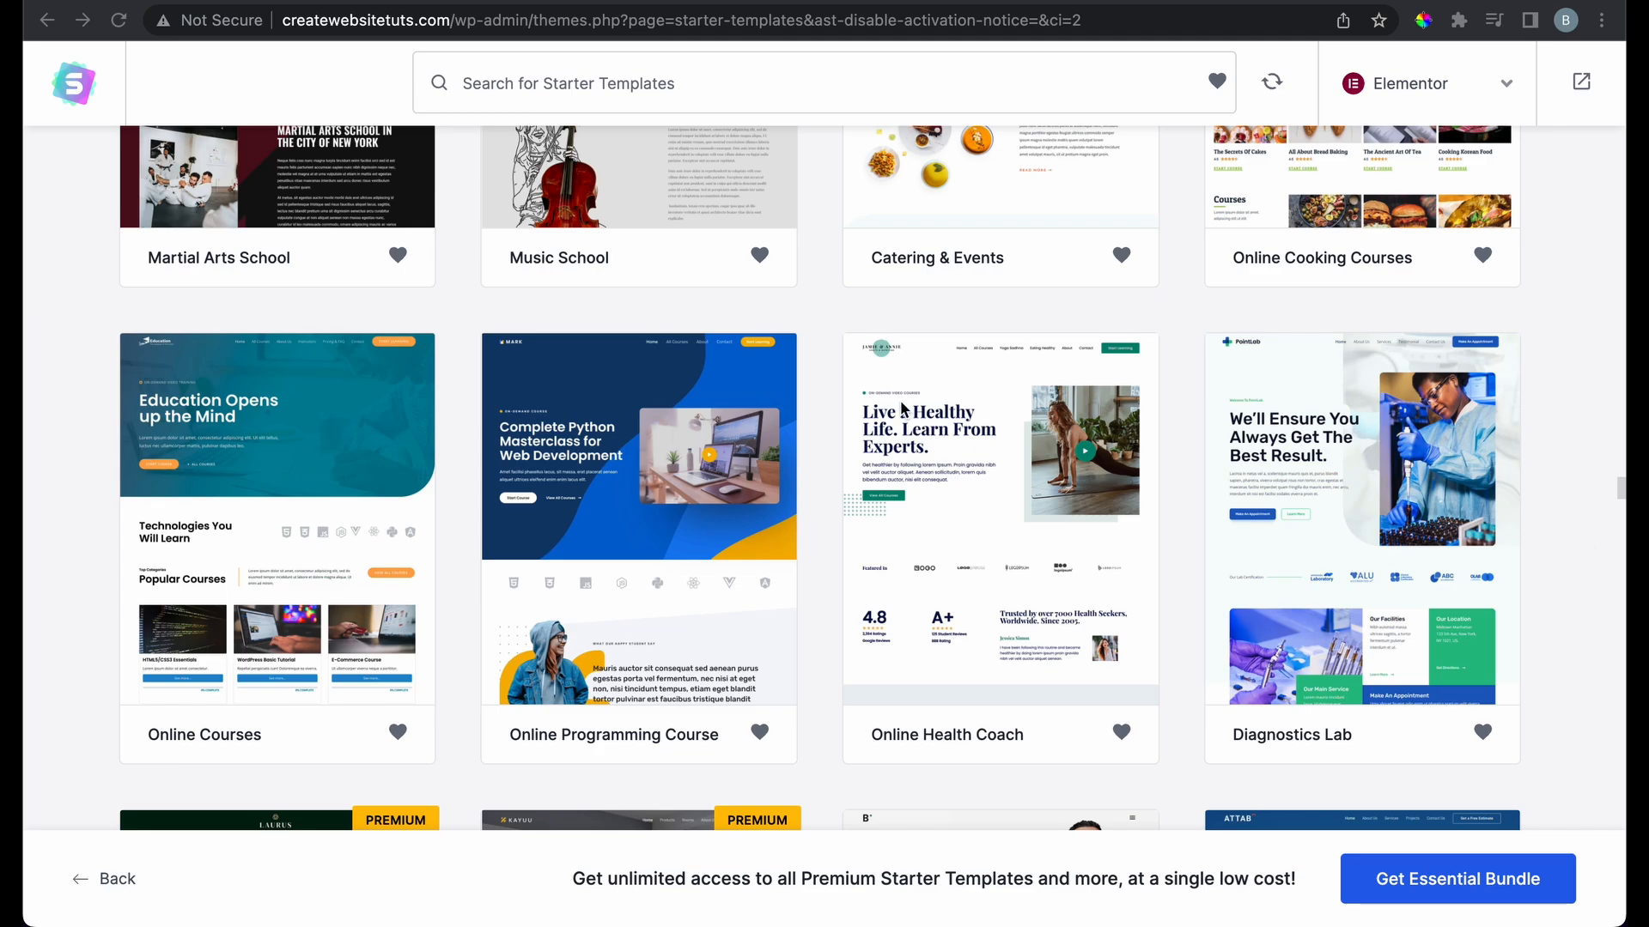
Select the Online Programming Course starter template for the website
{"action": "scroll", "coordinate": [834, 356], "scroll_direction": "up", "scroll_amount": 1}
{"action": "scroll", "coordinate": [834, 356], "scroll_direction": "down", "scroll_amount": 2}
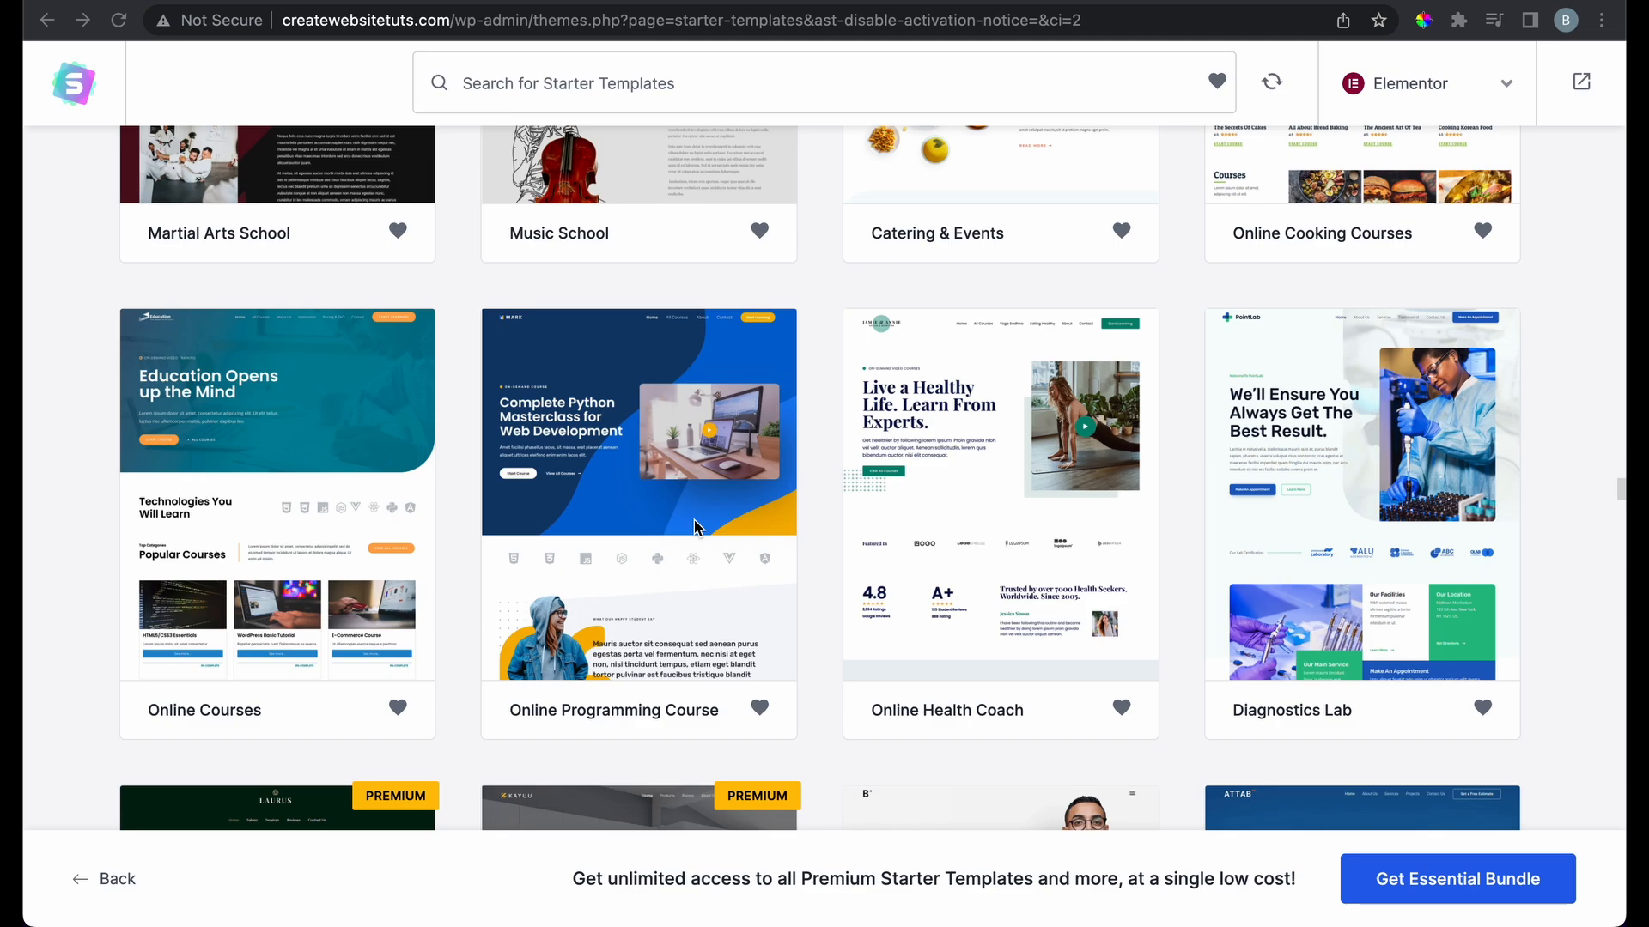
{"action": "left_click", "coordinate": [704, 573]}
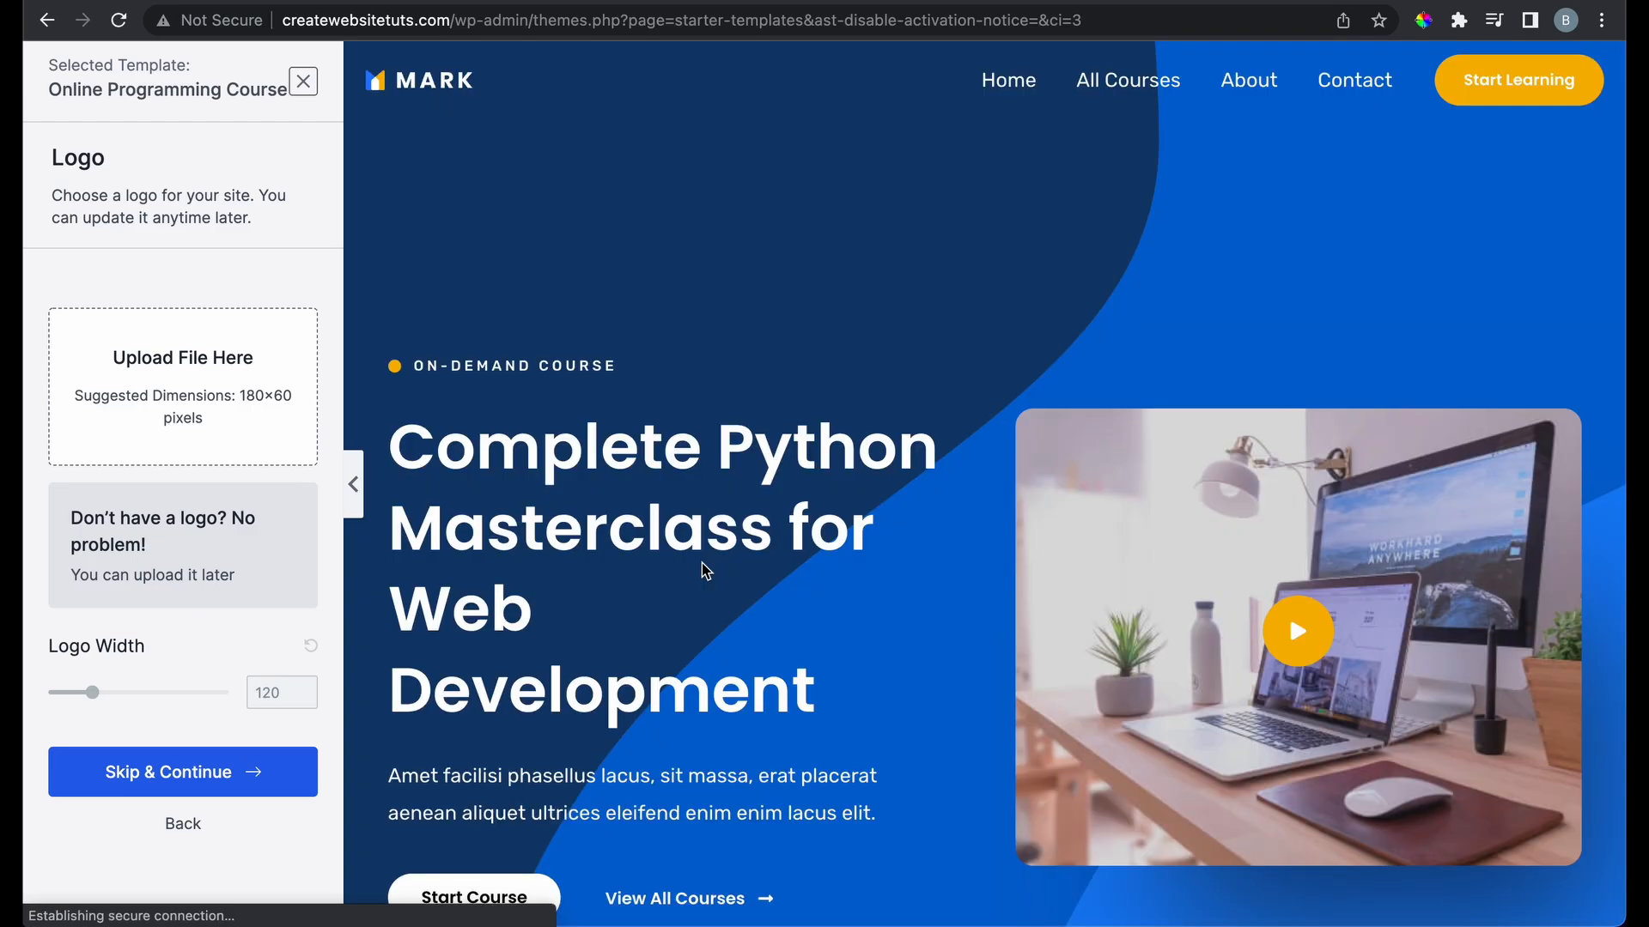
Examine the homepage preview of the Online Programming Course template, briefly collapsing and restoring the settings sidebar
{"action": "scroll", "coordinate": [704, 571], "scroll_direction": "down", "scroll_amount": 9}
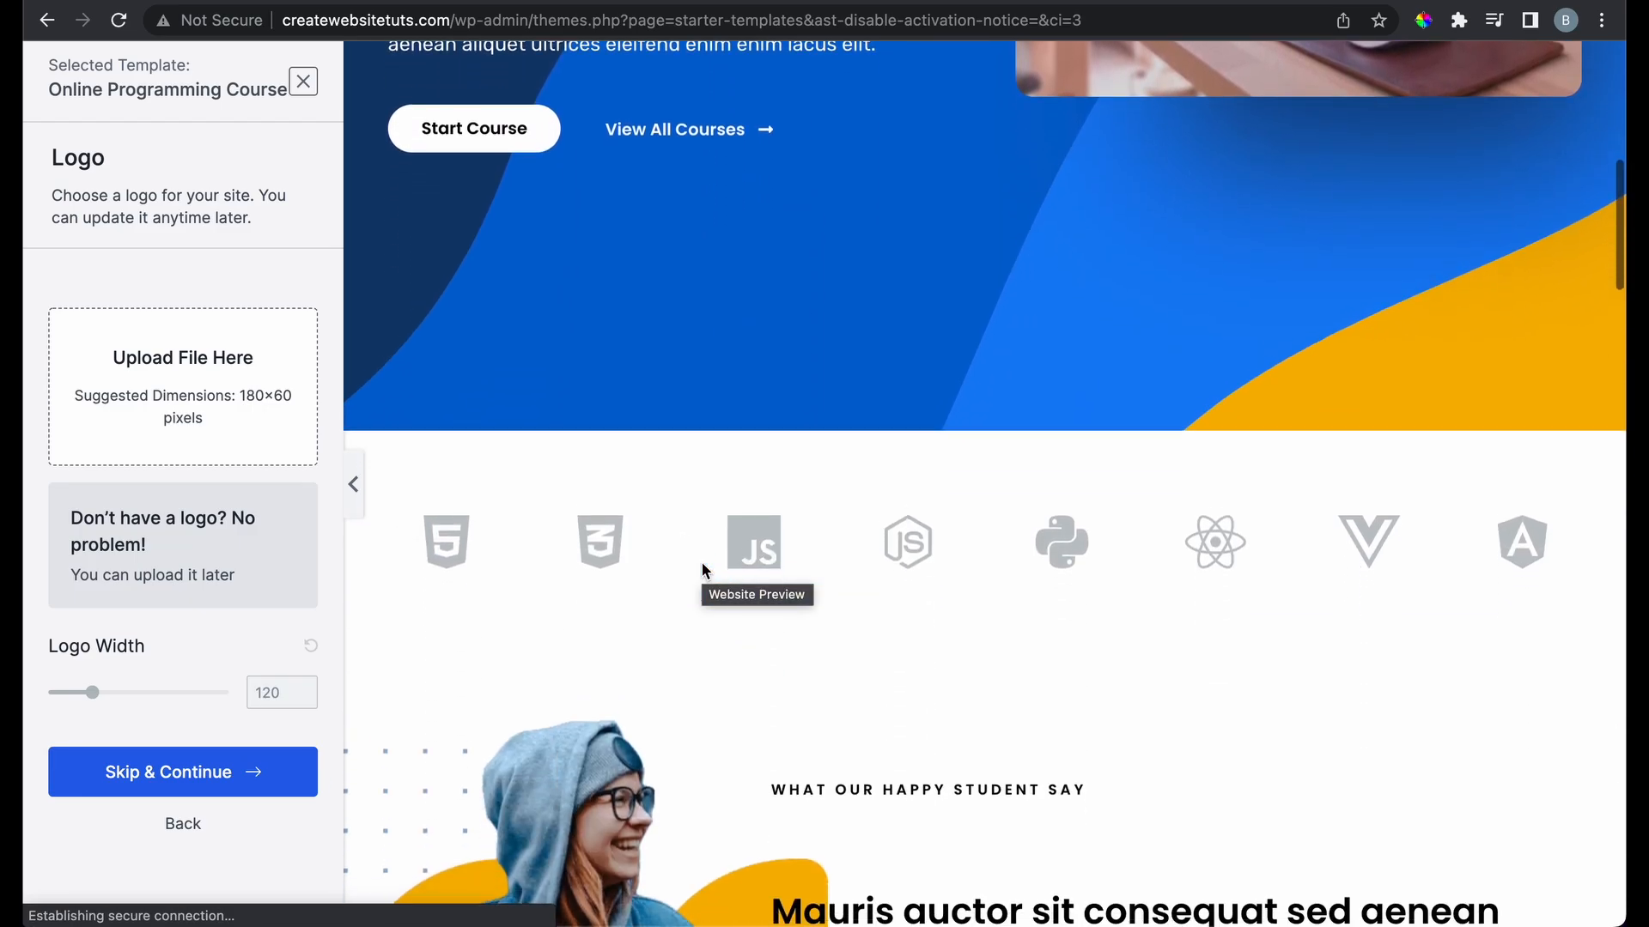
{"action": "scroll", "coordinate": [704, 571], "scroll_direction": "down", "scroll_amount": 9}
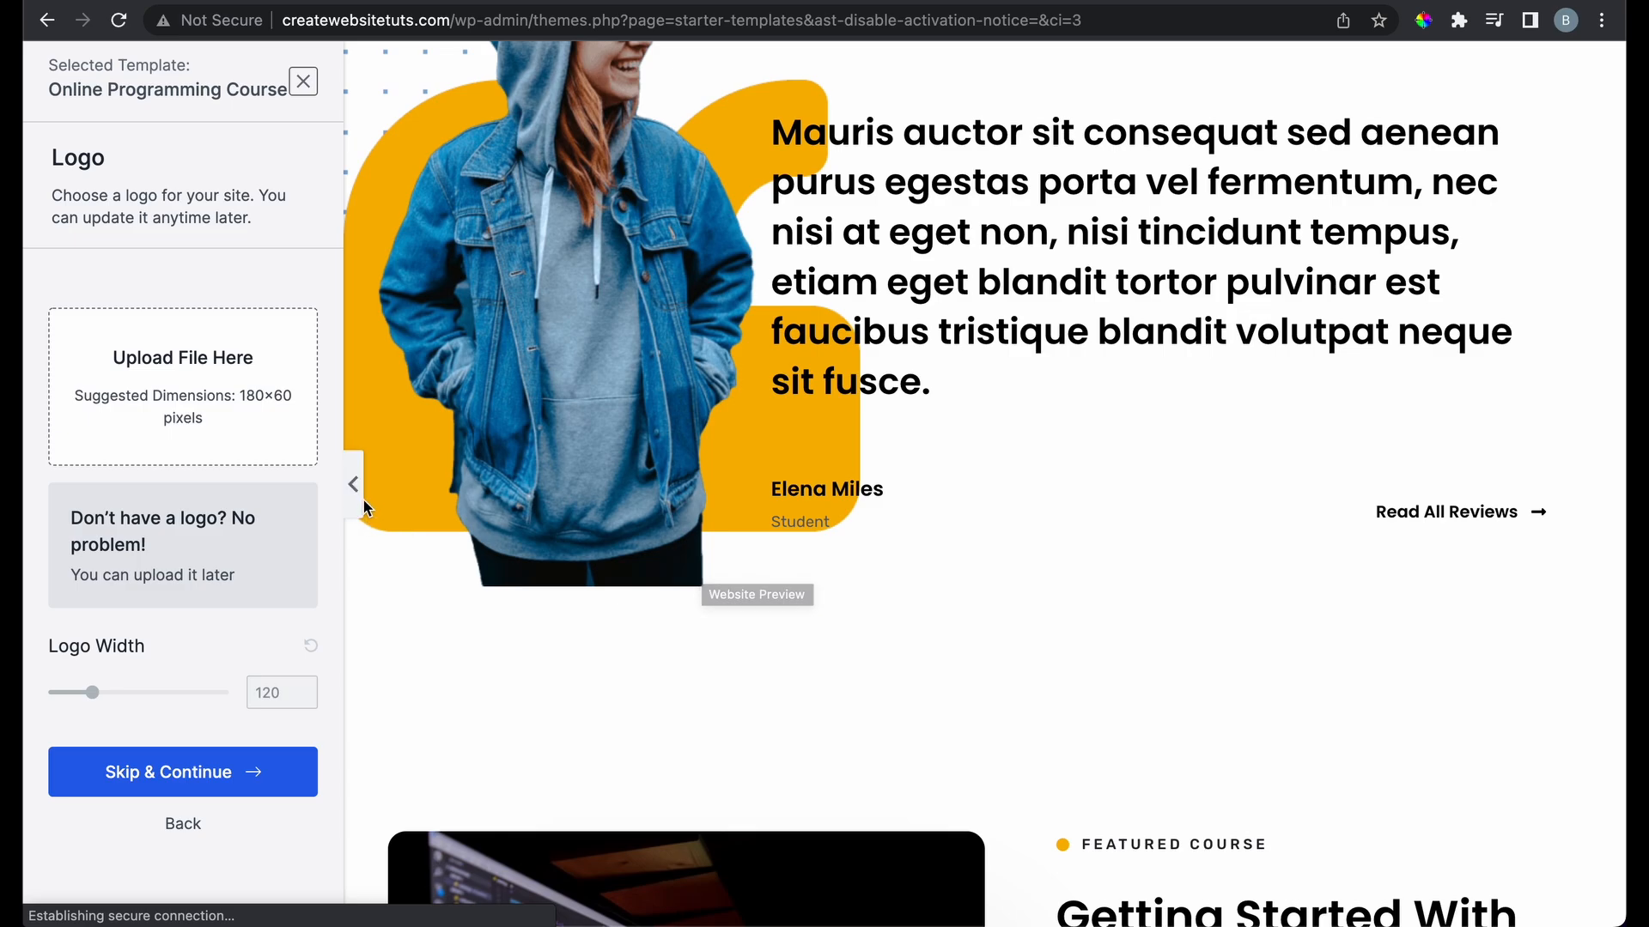
{"action": "left_click", "coordinate": [361, 501]}
{"action": "left_click", "coordinate": [39, 486]}
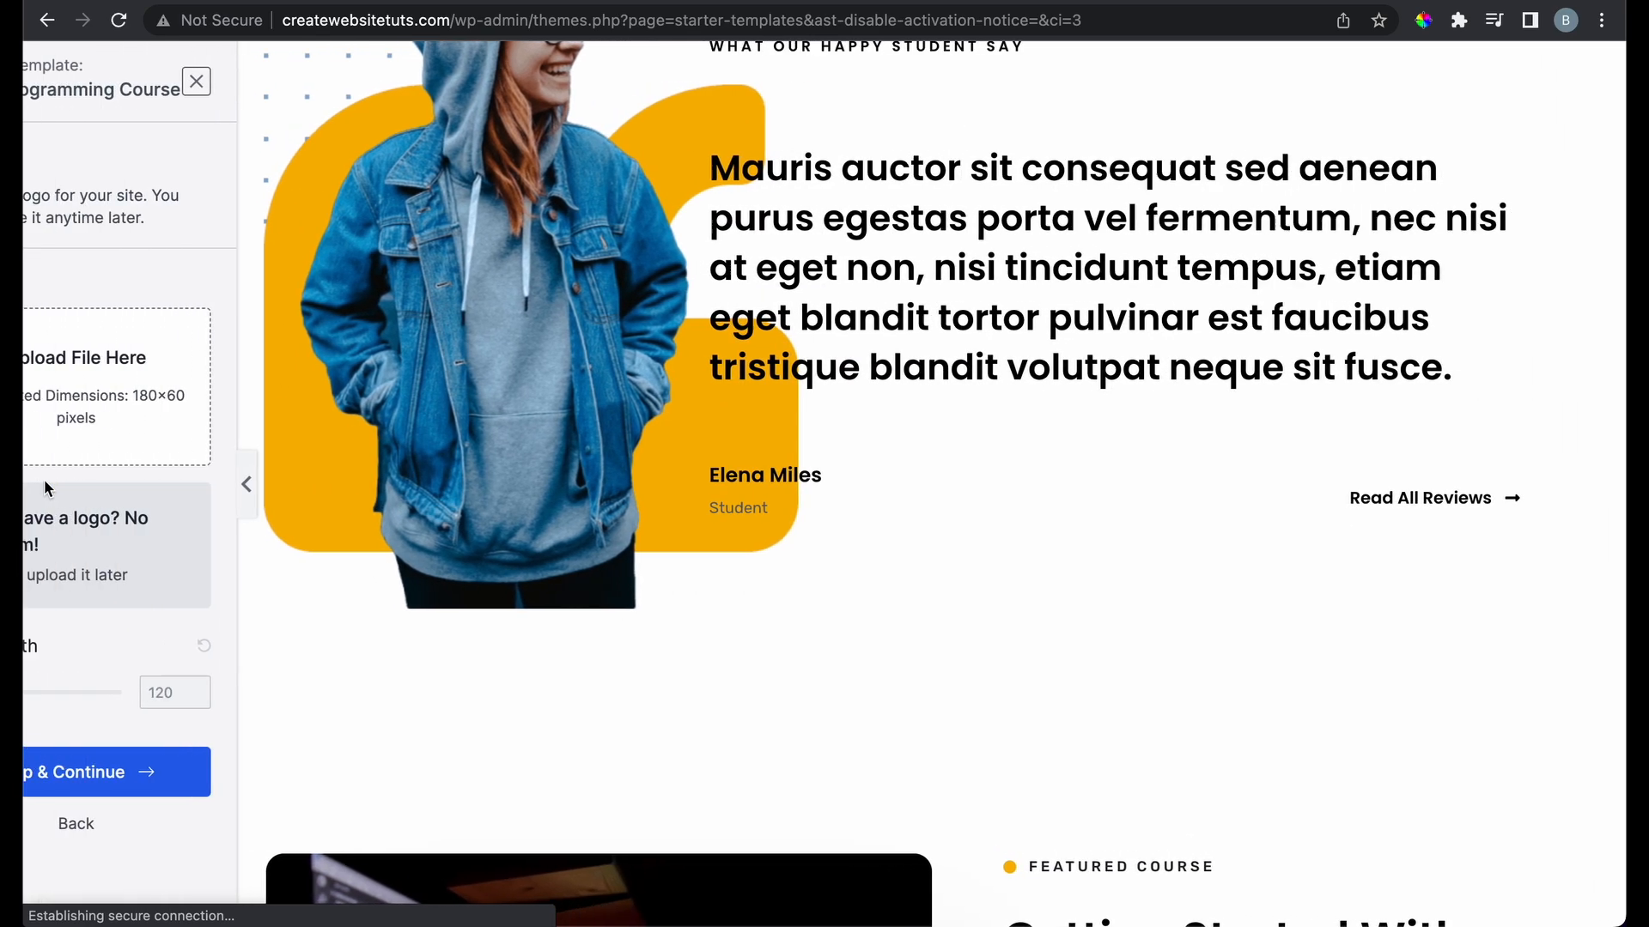
{"action": "scroll", "coordinate": [521, 384], "scroll_direction": "up", "scroll_amount": 16}
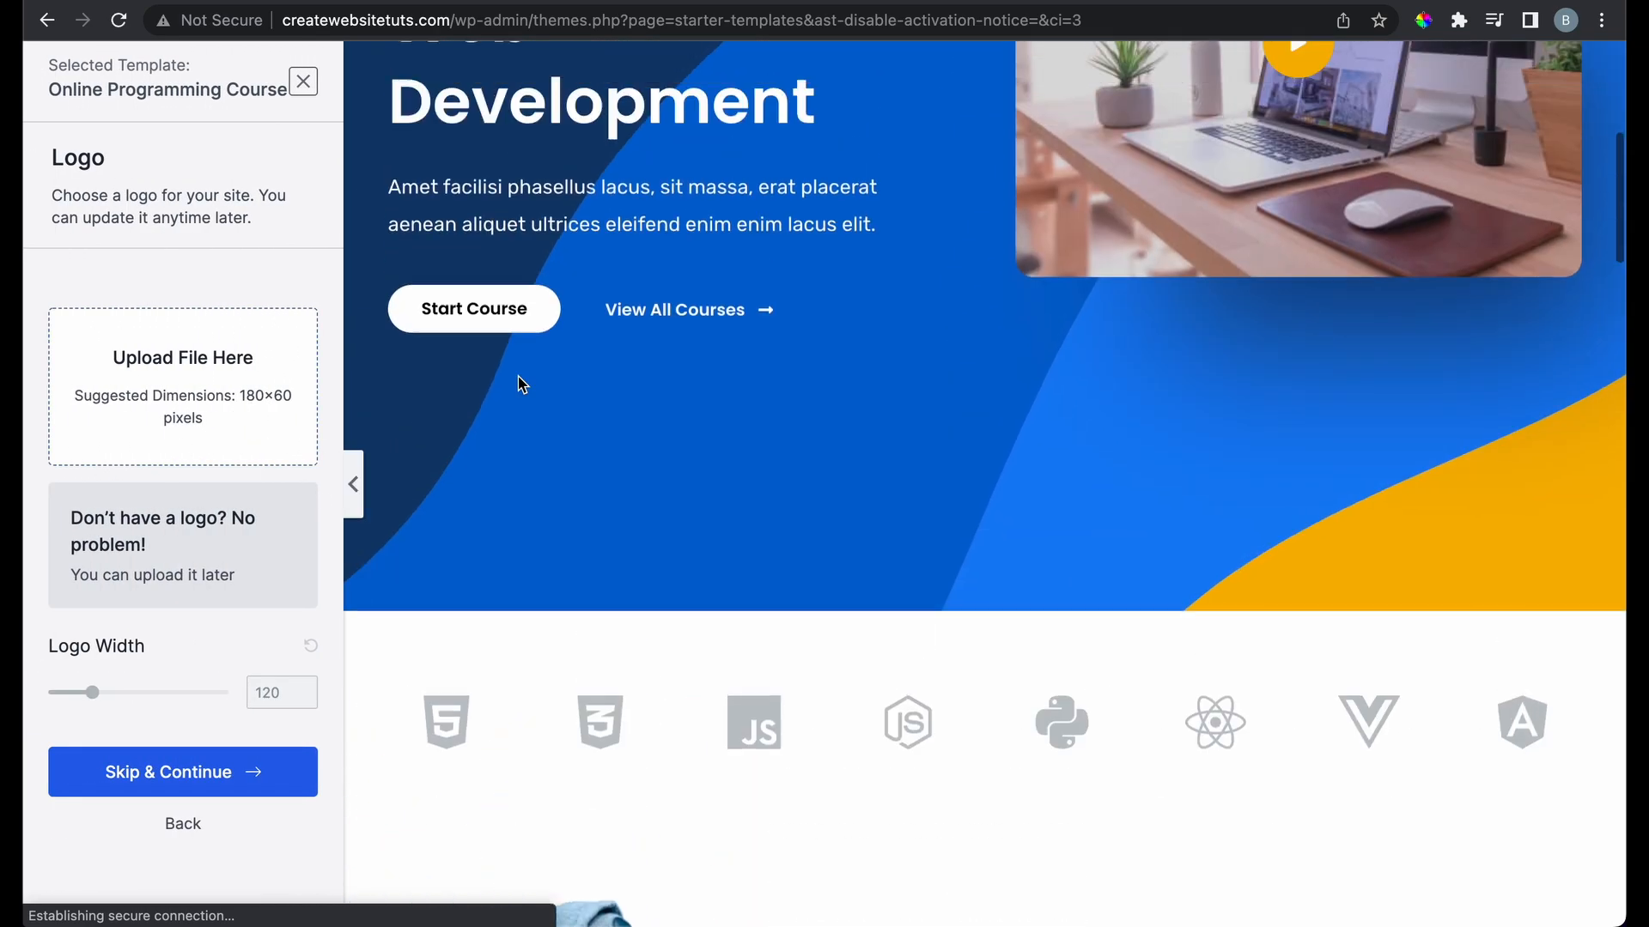
{"action": "scroll", "coordinate": [521, 383], "scroll_direction": "down", "scroll_amount": 7}
{"action": "scroll", "coordinate": [519, 382], "scroll_direction": "down", "scroll_amount": 14}
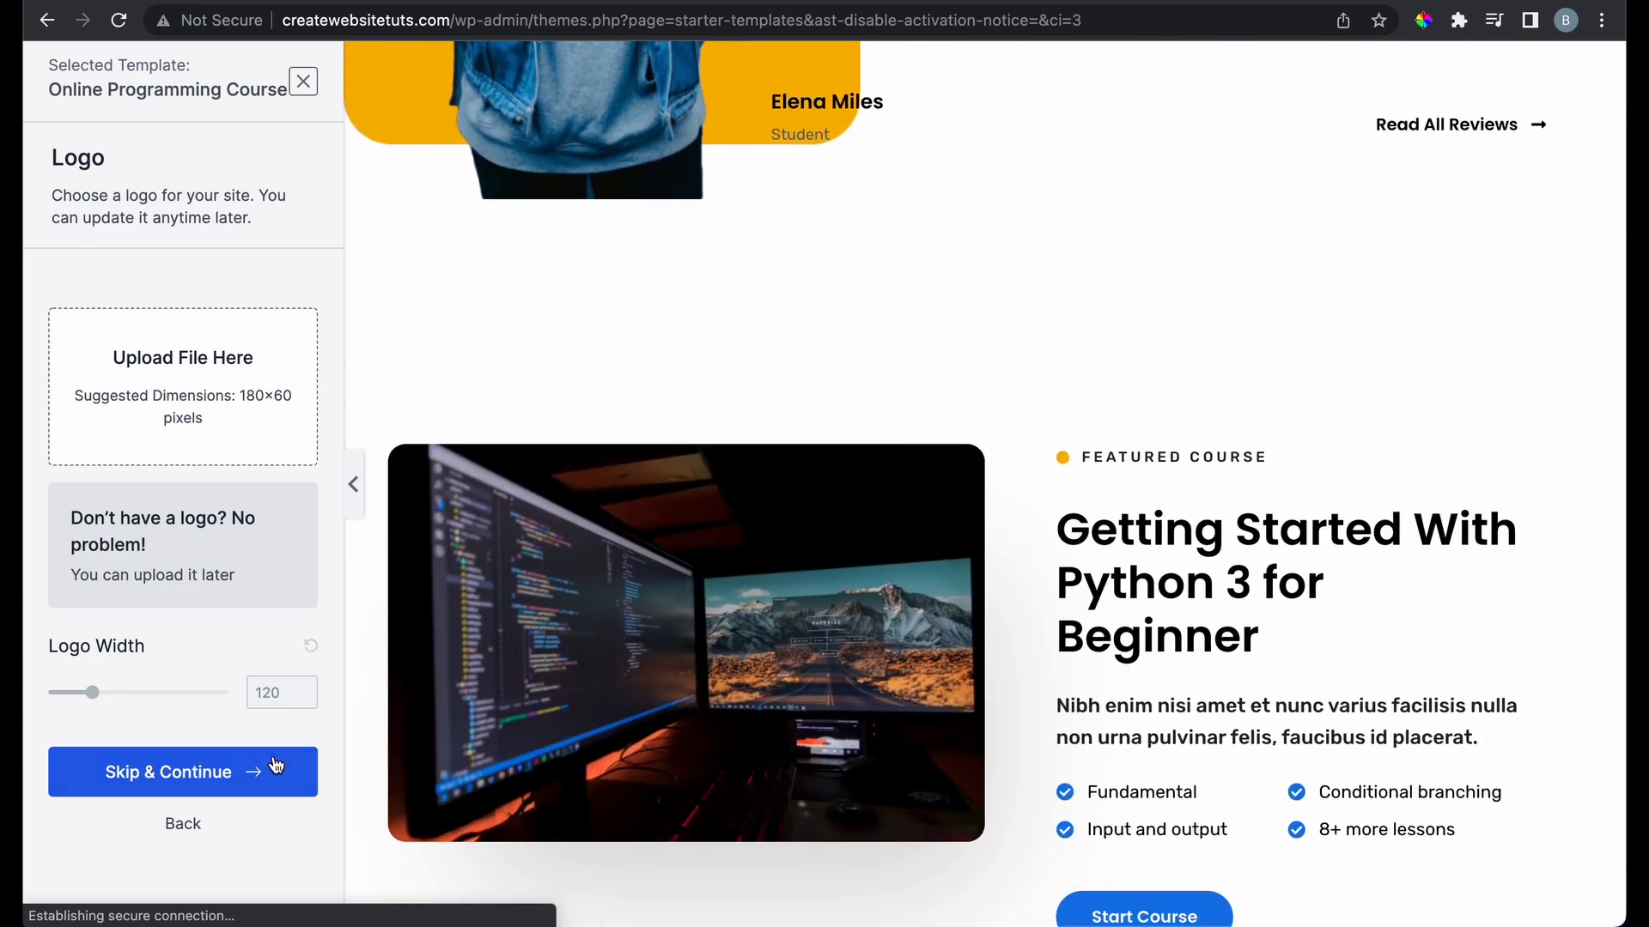
Skip the logo upload and continue to the Colors & Fonts settings with the homepage preview at its beginning
{"action": "left_click", "coordinate": [265, 772]}
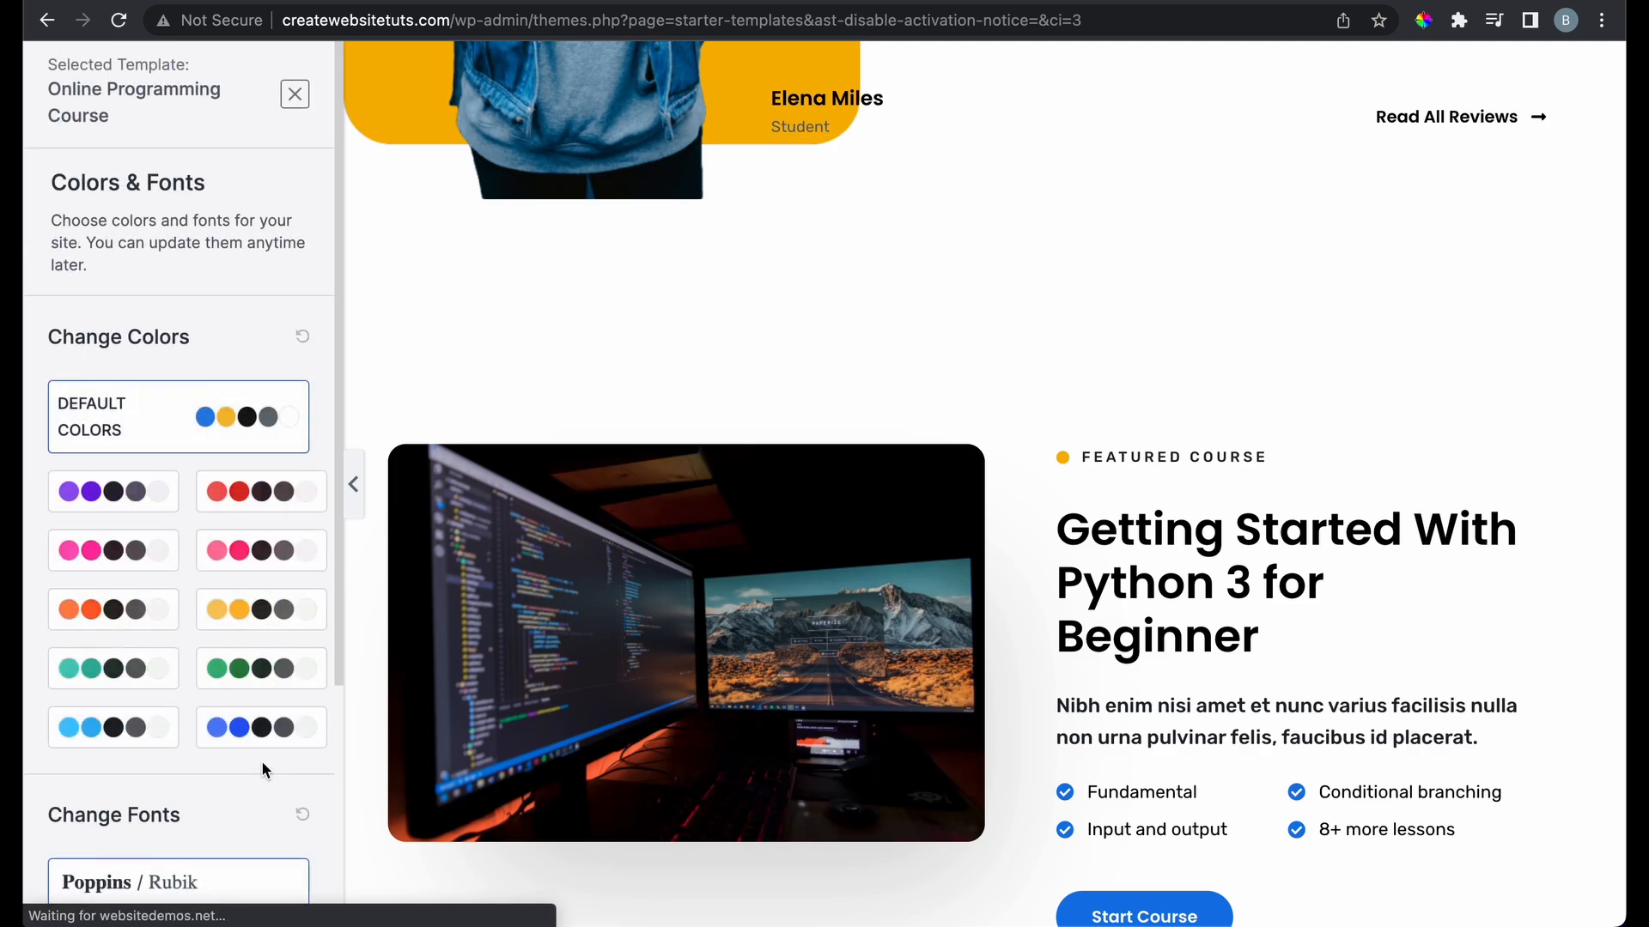
{"action": "scroll", "coordinate": [570, 400], "scroll_direction": "up", "scroll_amount": 5}
{"action": "scroll", "coordinate": [572, 397], "scroll_direction": "up", "scroll_amount": 10}
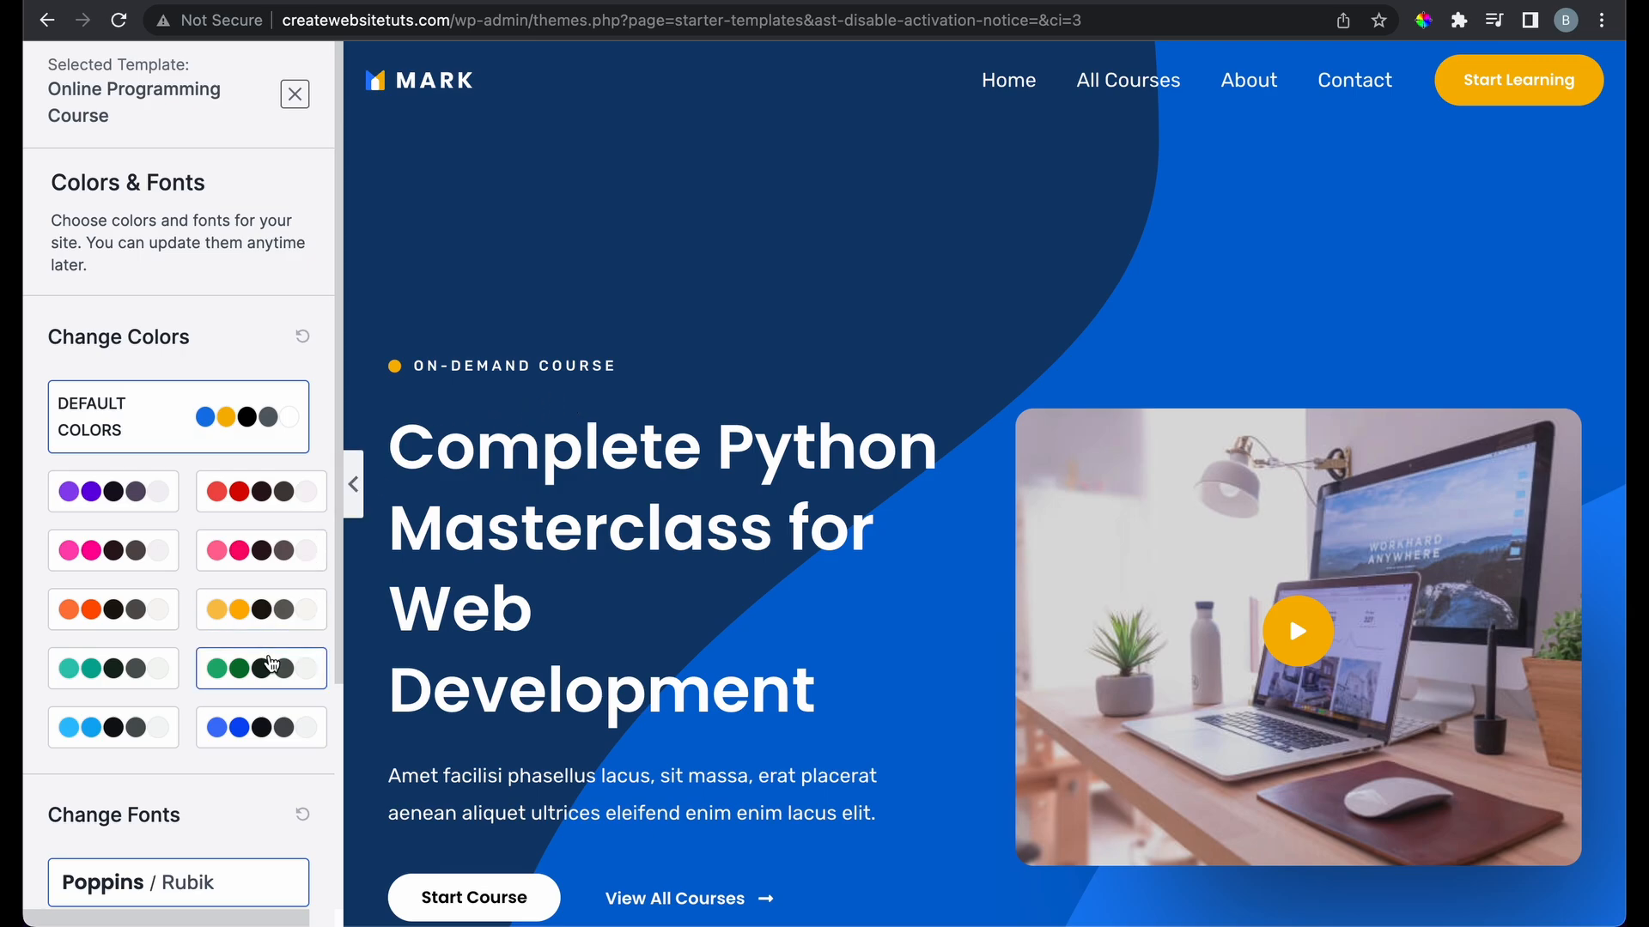
Try the purple color palette on the template and check it in the homepage preview
{"action": "left_click", "coordinate": [147, 509]}
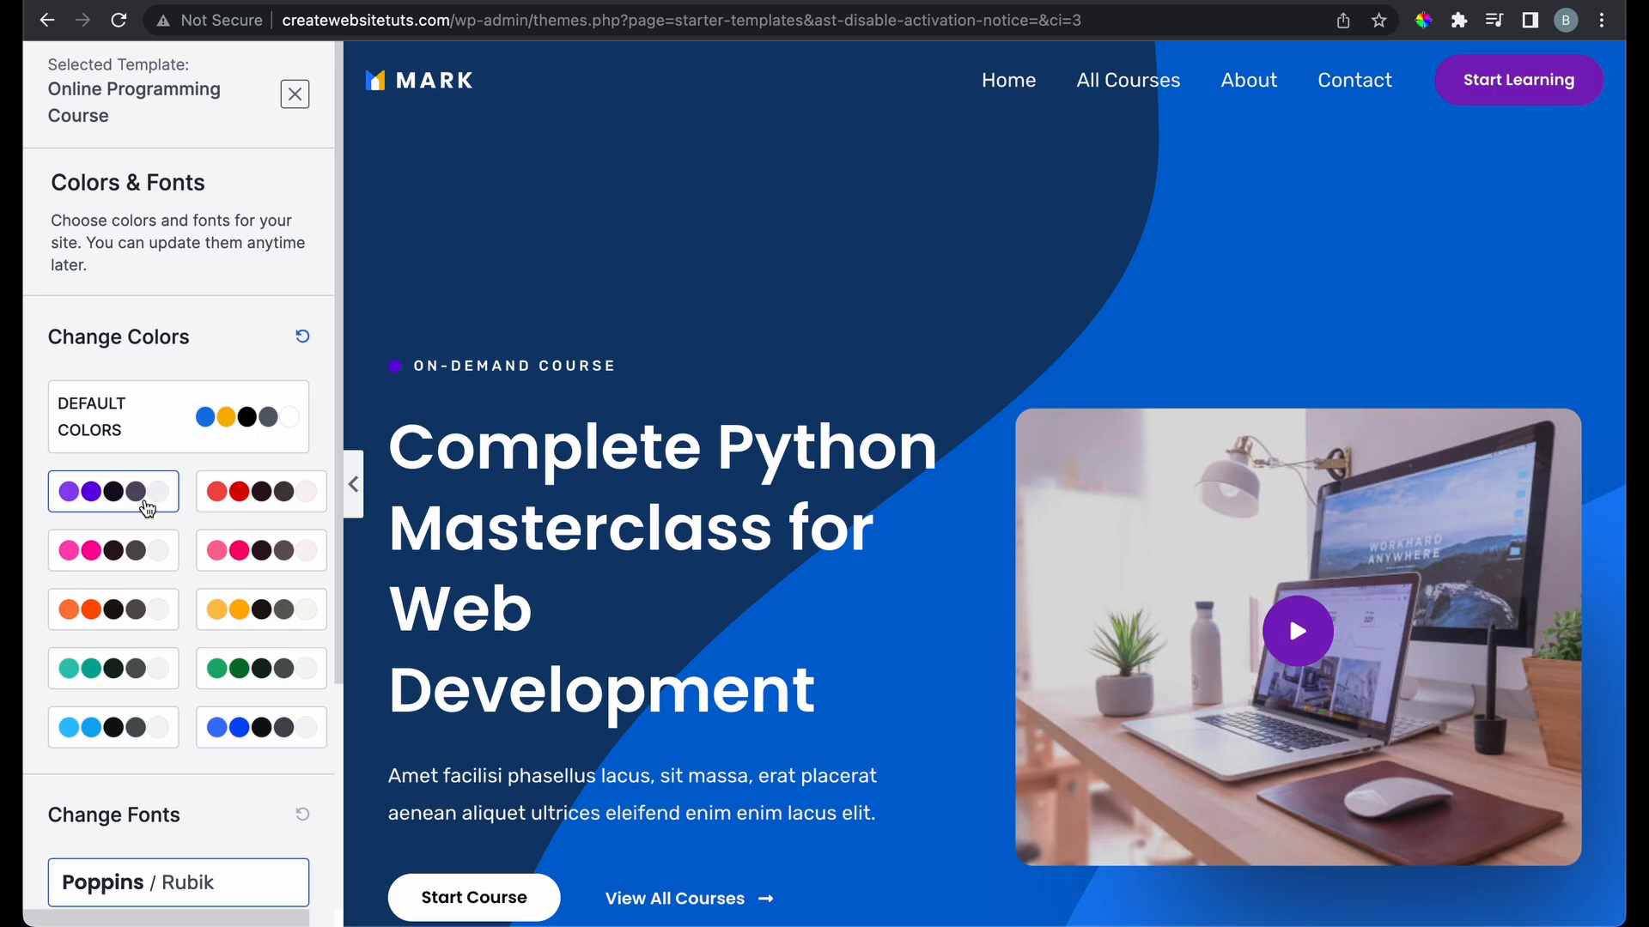
{"action": "scroll", "coordinate": [405, 538], "scroll_direction": "down", "scroll_amount": 3}
{"action": "scroll", "coordinate": [405, 539], "scroll_direction": "down", "scroll_amount": 12}
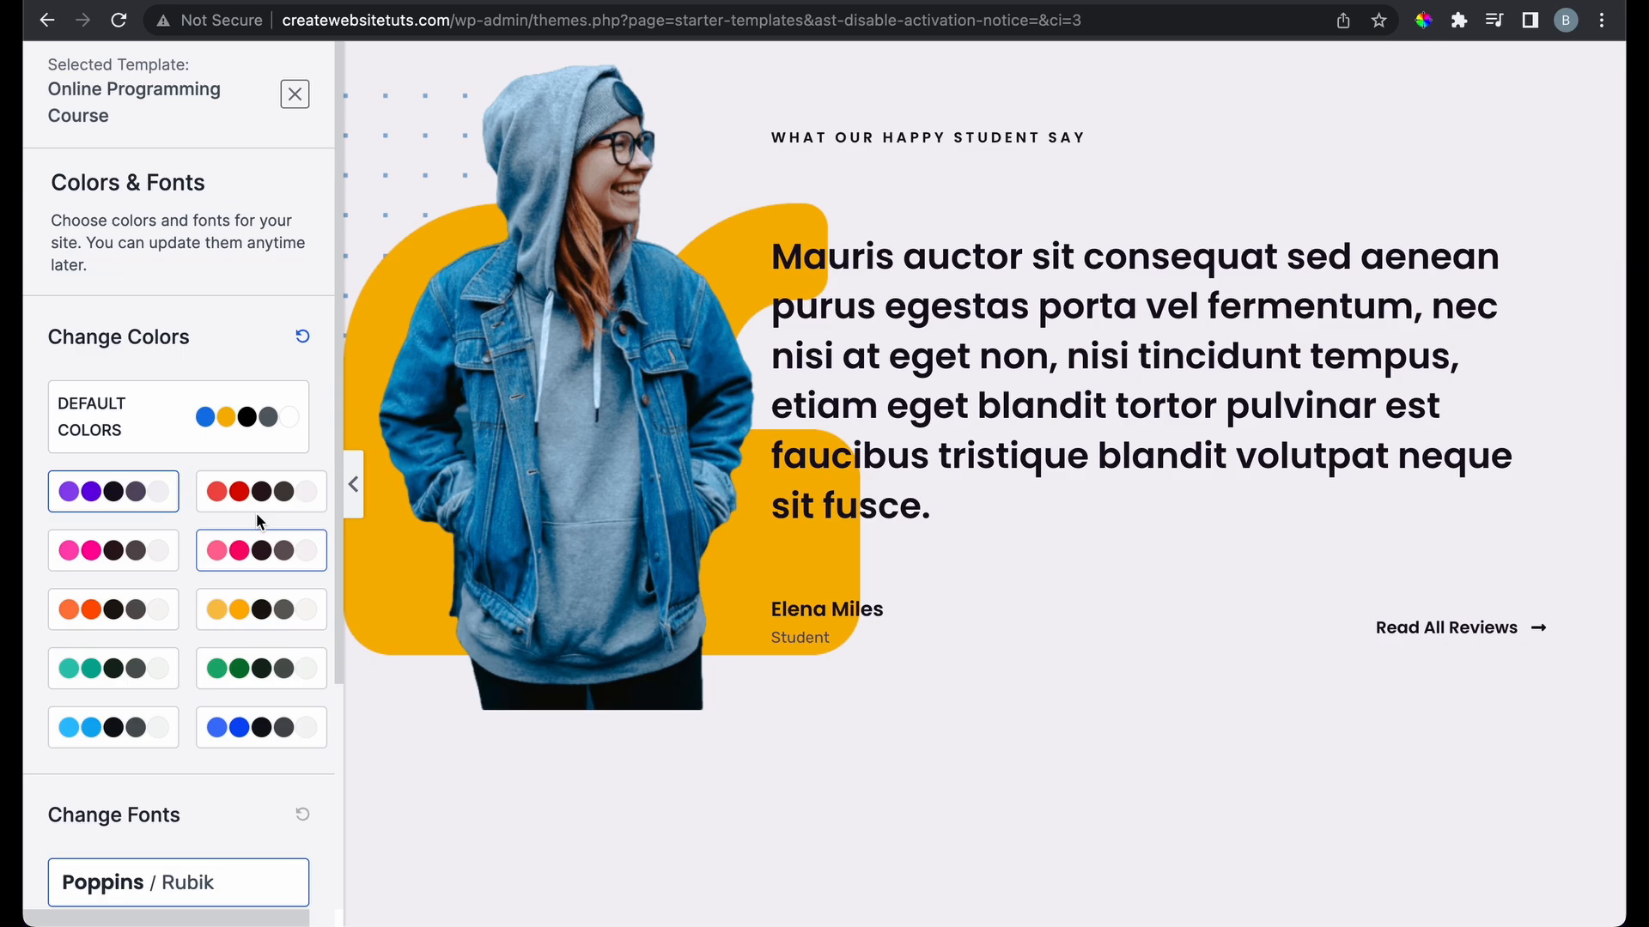
Try the red color palette and review the hero, testimonial and featured course sections with it
{"action": "left_click", "coordinate": [261, 512]}
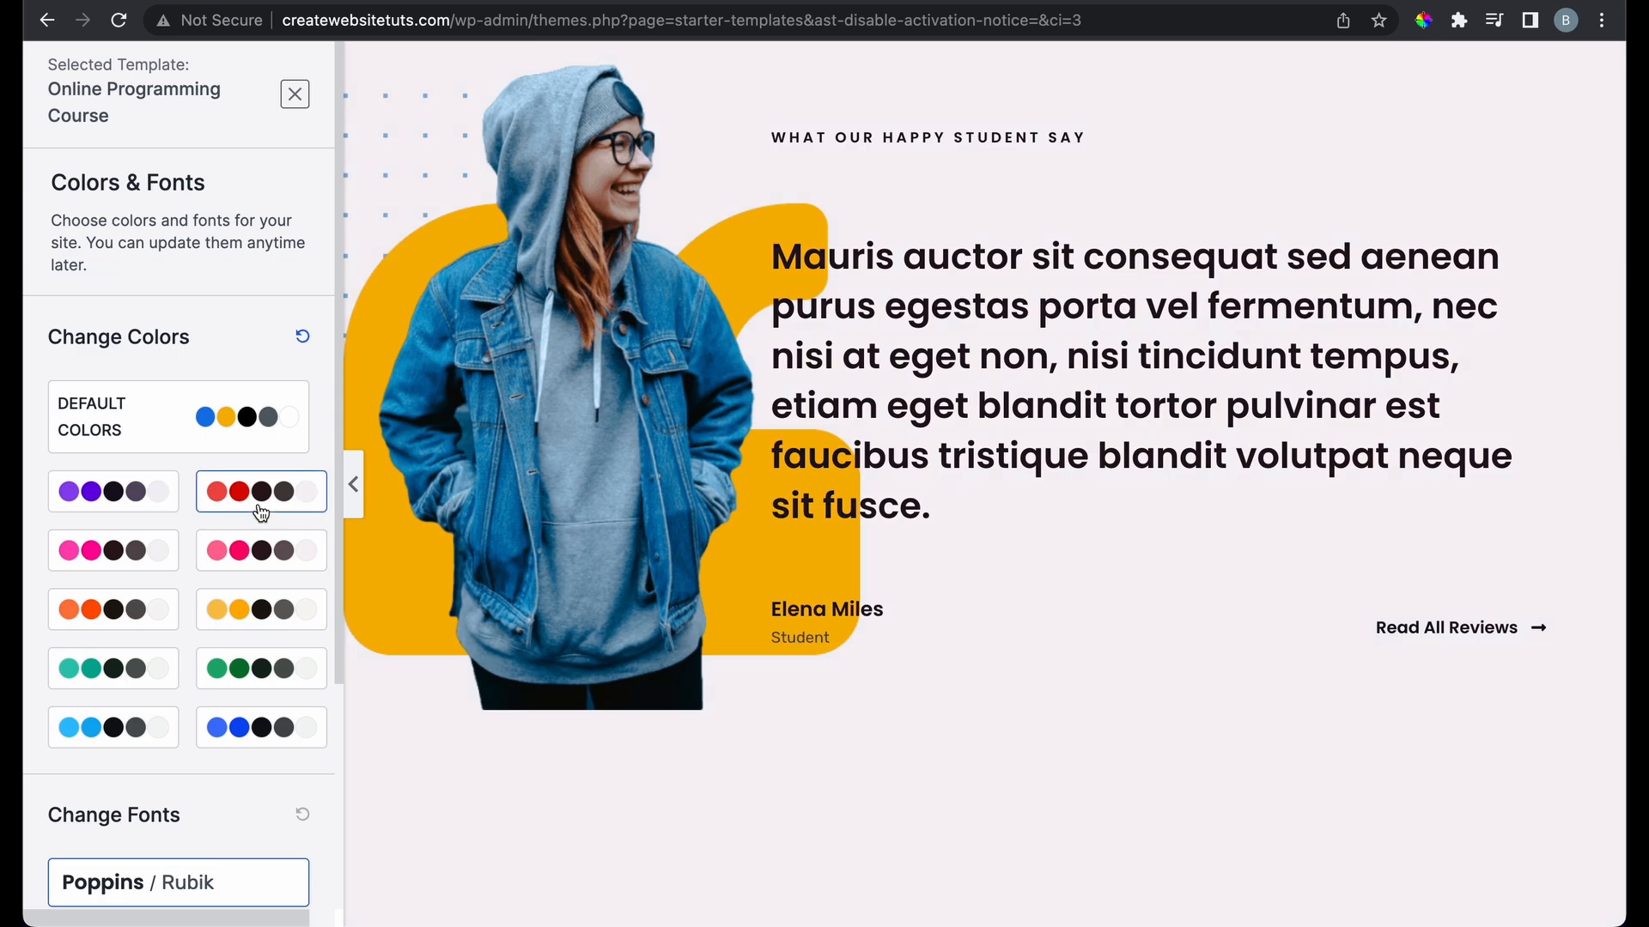
{"action": "scroll", "coordinate": [559, 501], "scroll_direction": "up", "scroll_amount": 15}
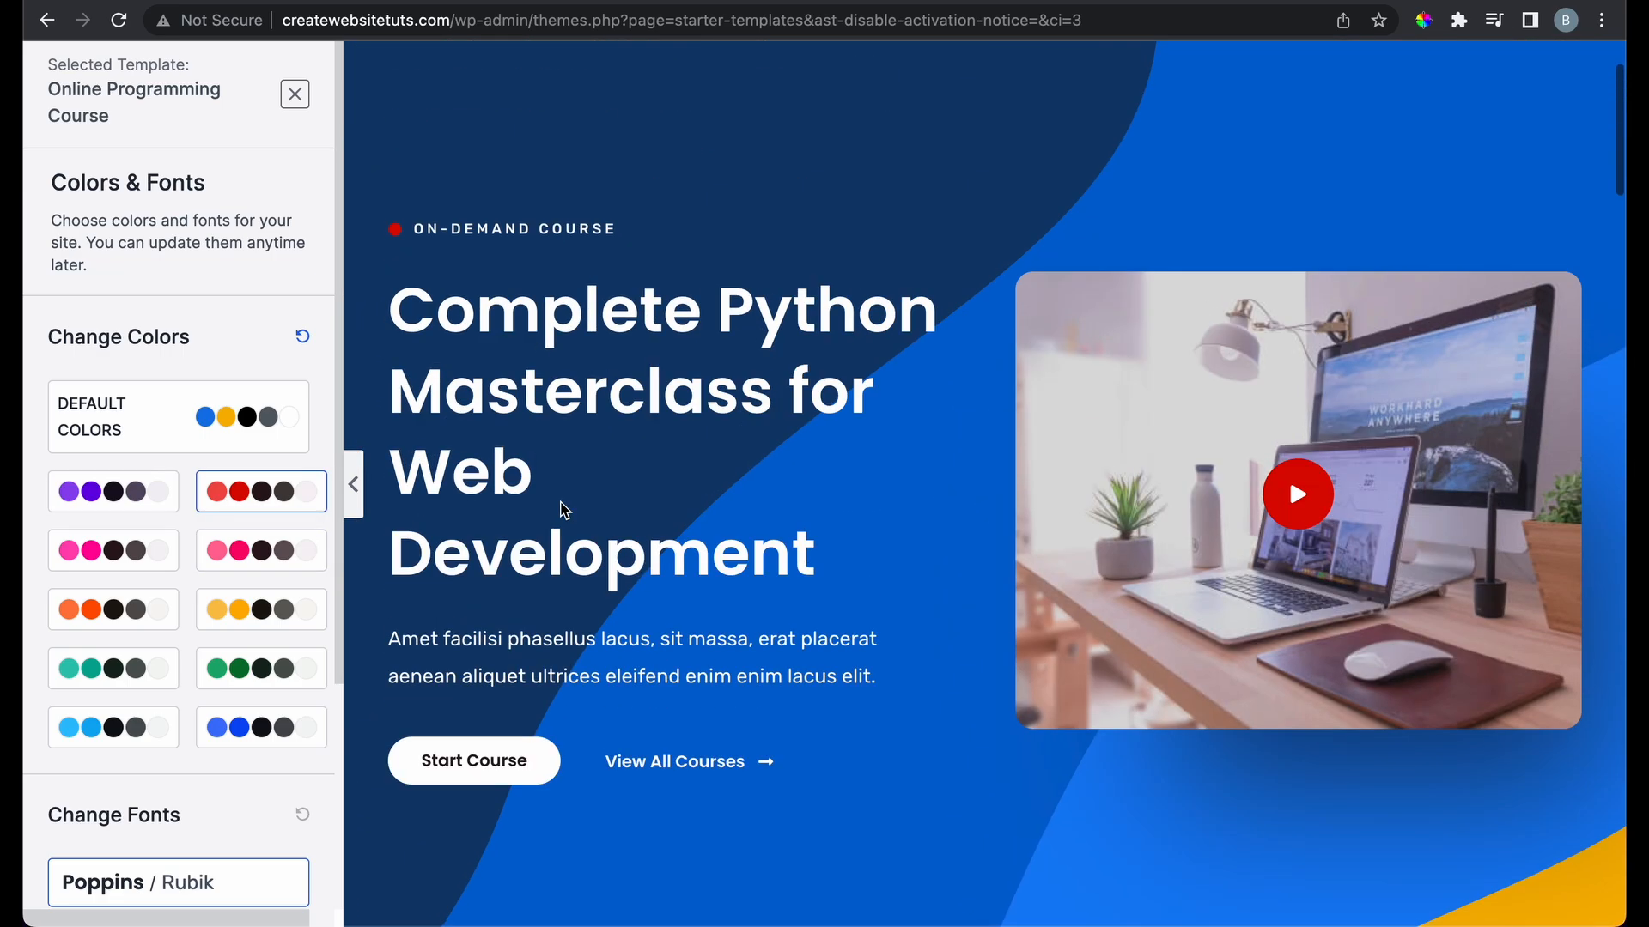
{"action": "scroll", "coordinate": [562, 510], "scroll_direction": "down", "scroll_amount": 9}
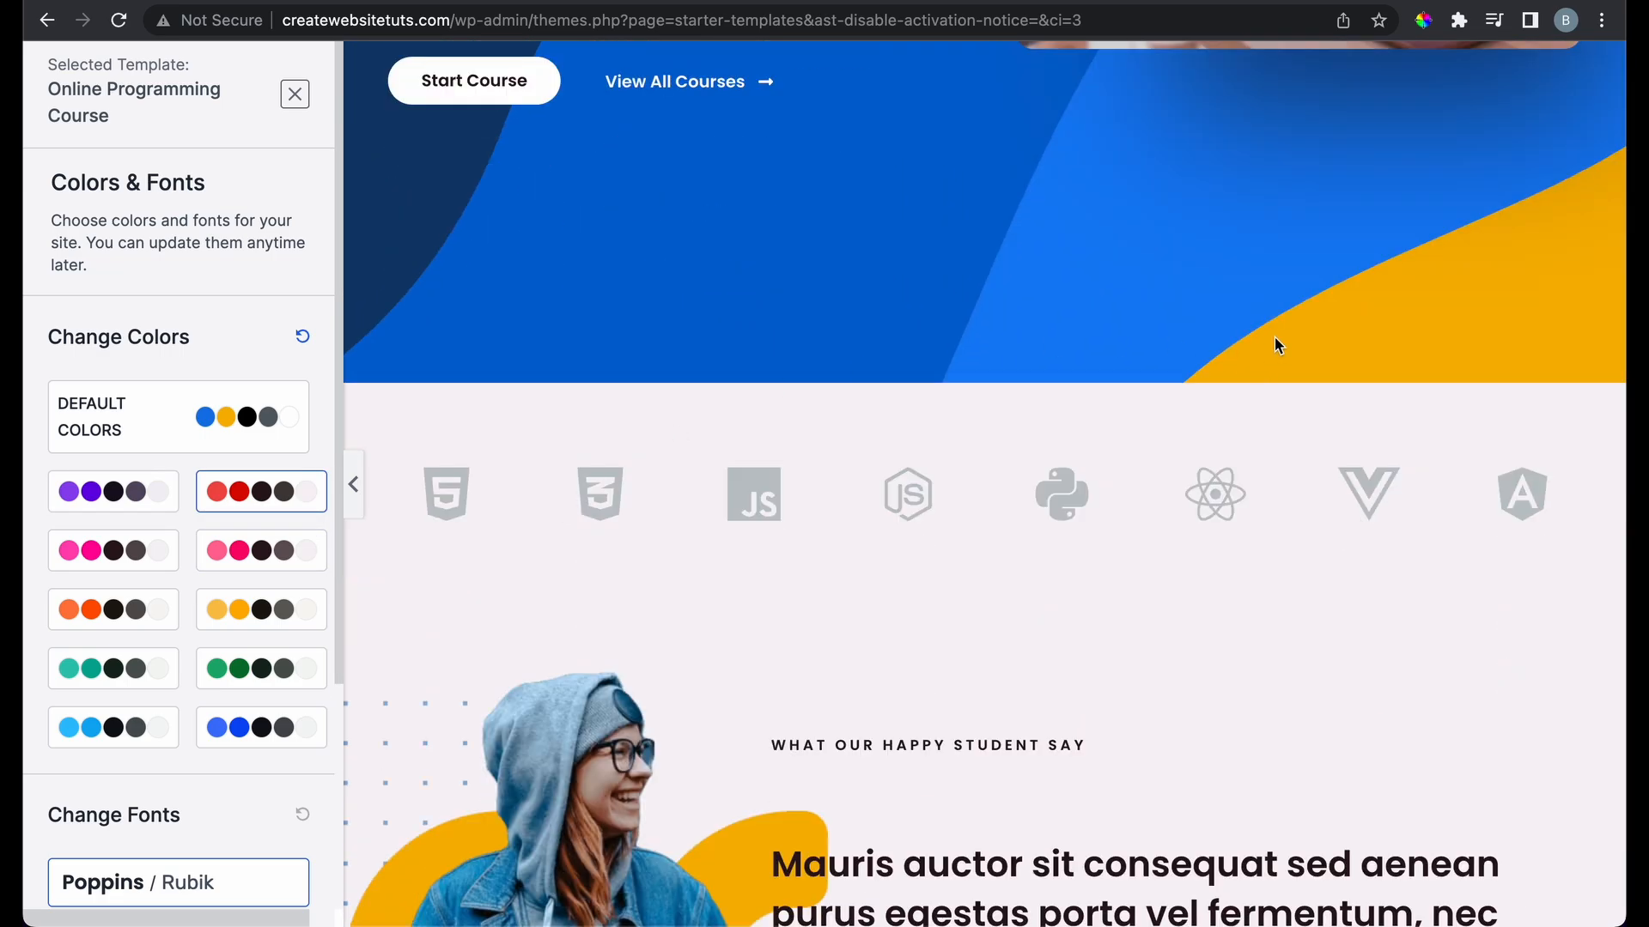
{"action": "scroll", "coordinate": [882, 605], "scroll_direction": "down", "scroll_amount": 8}
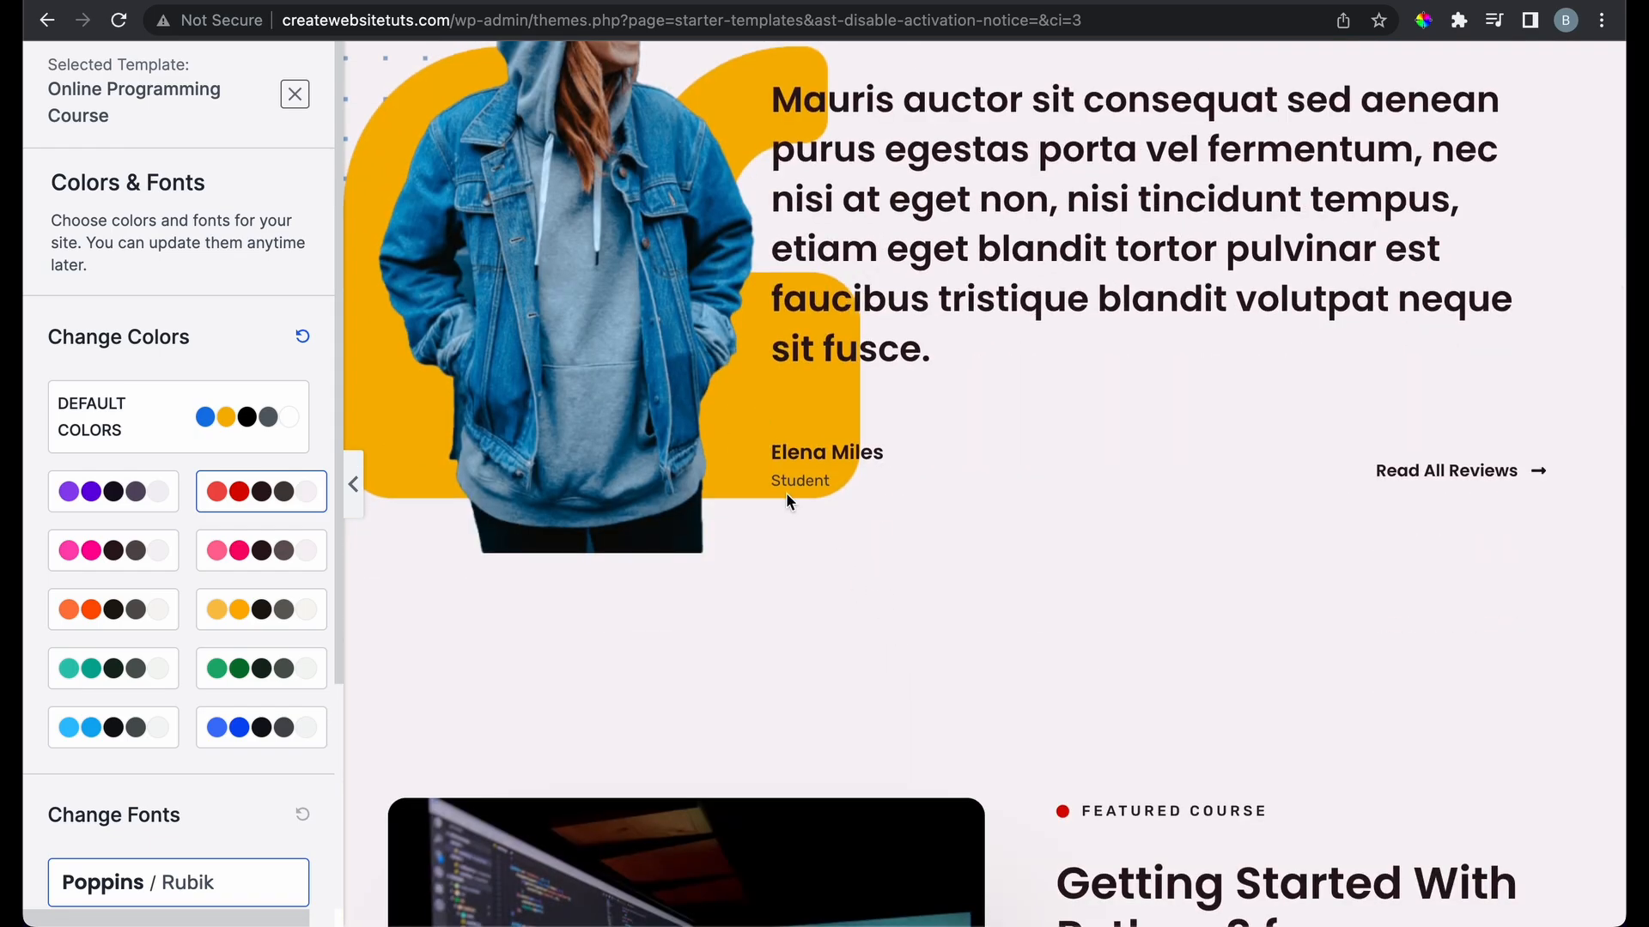
{"action": "scroll", "coordinate": [785, 494], "scroll_direction": "down", "scroll_amount": 7}
{"action": "scroll", "coordinate": [788, 498], "scroll_direction": "down", "scroll_amount": 3}
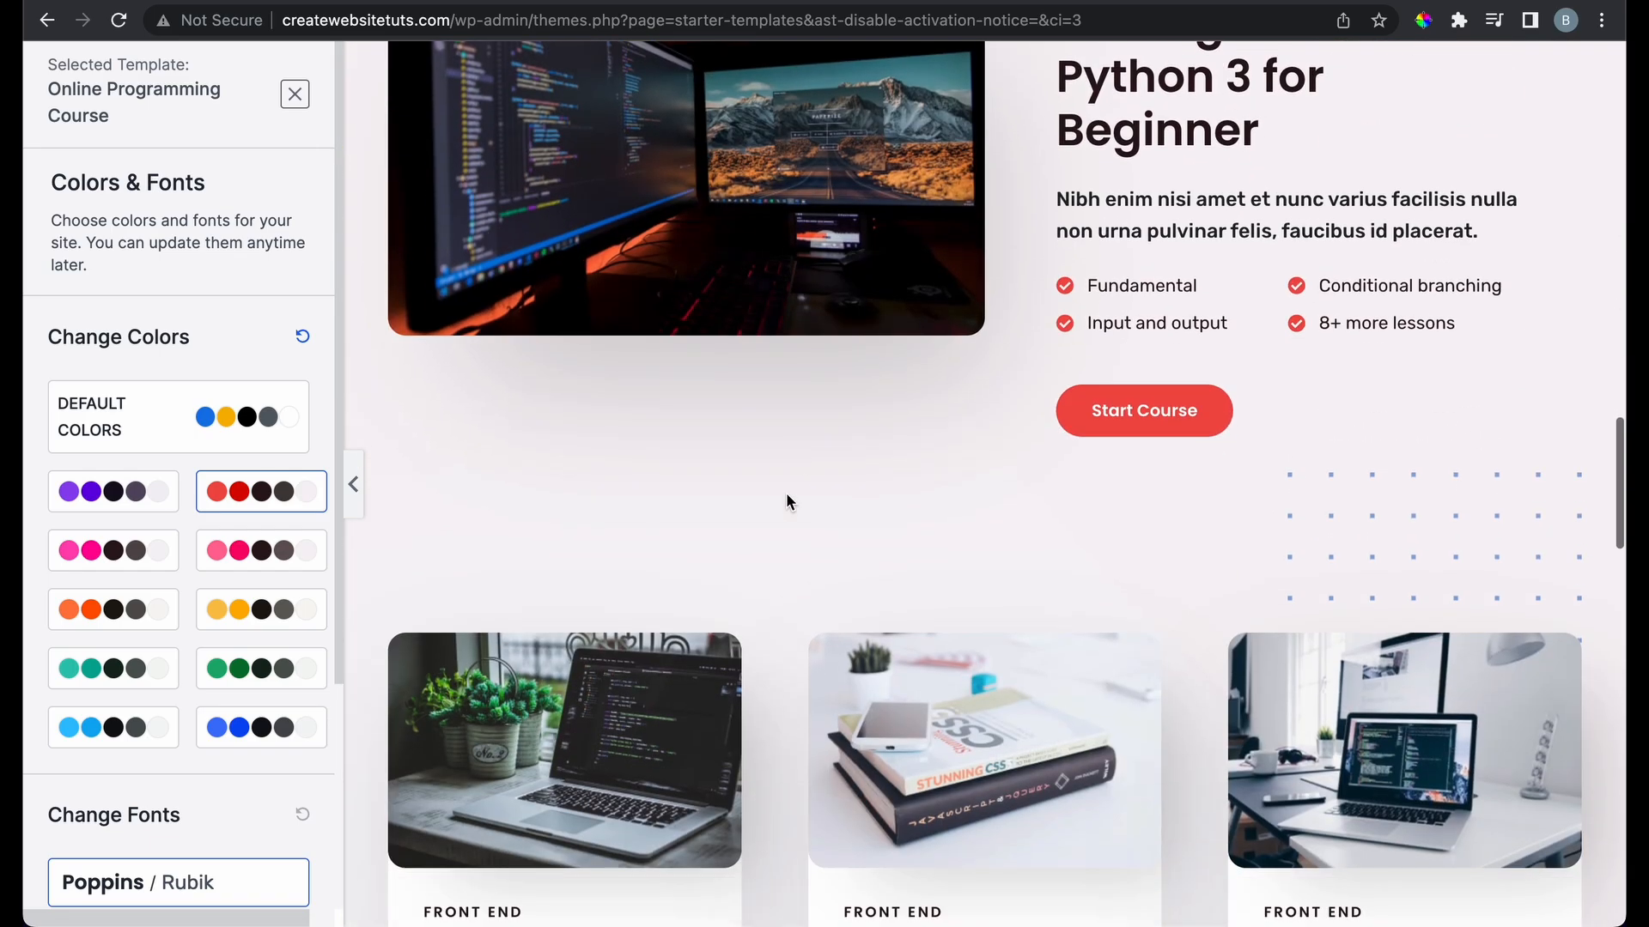
Apply the teal color palette to the template and review the course and testimonial sections with it
{"action": "left_click", "coordinate": [144, 677]}
{"action": "scroll", "coordinate": [456, 496], "scroll_direction": "down", "scroll_amount": 7}
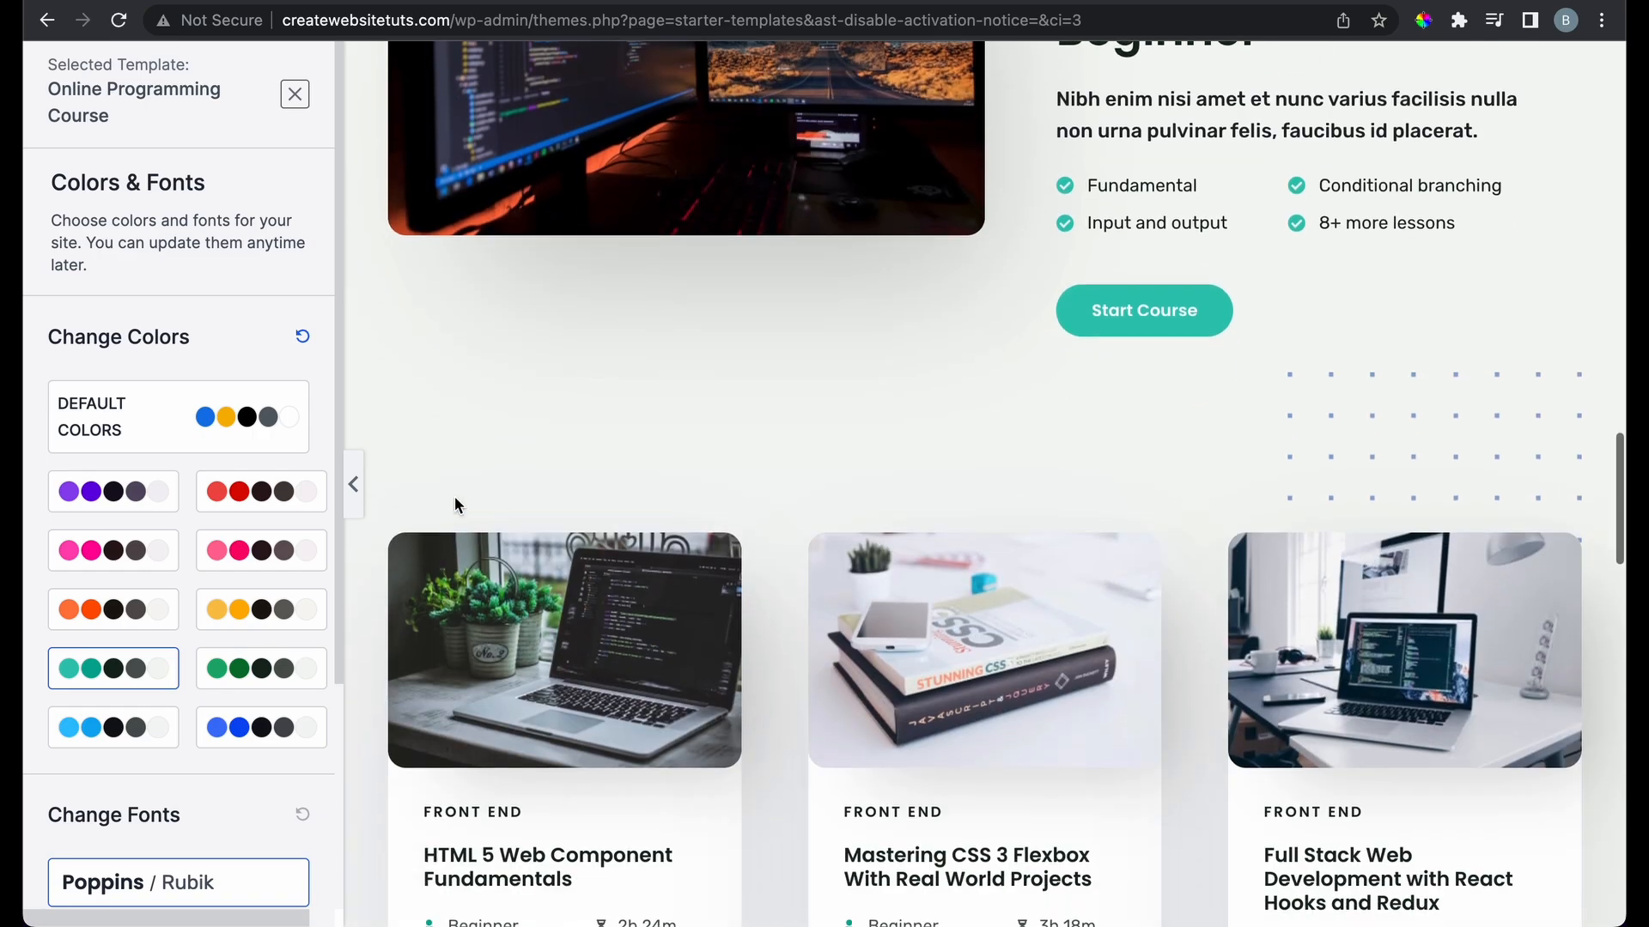
{"action": "scroll", "coordinate": [458, 504], "scroll_direction": "down", "scroll_amount": 10}
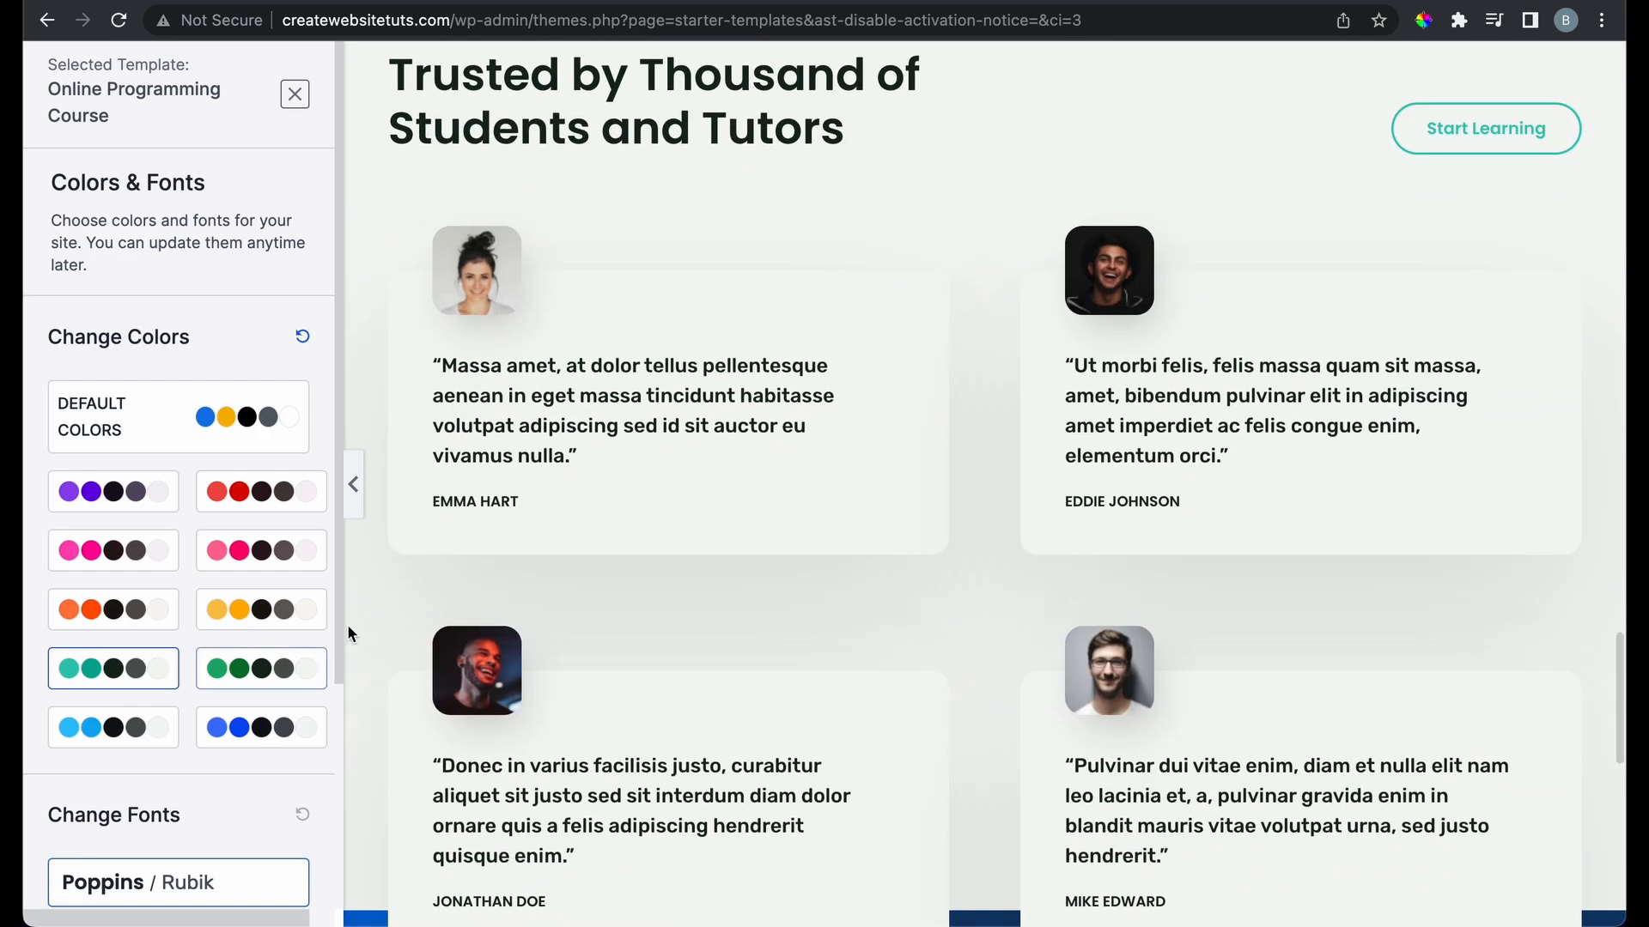
{"action": "scroll", "coordinate": [417, 518], "scroll_direction": "down", "scroll_amount": 8}
{"action": "scroll", "coordinate": [418, 518], "scroll_direction": "up", "scroll_amount": 15}
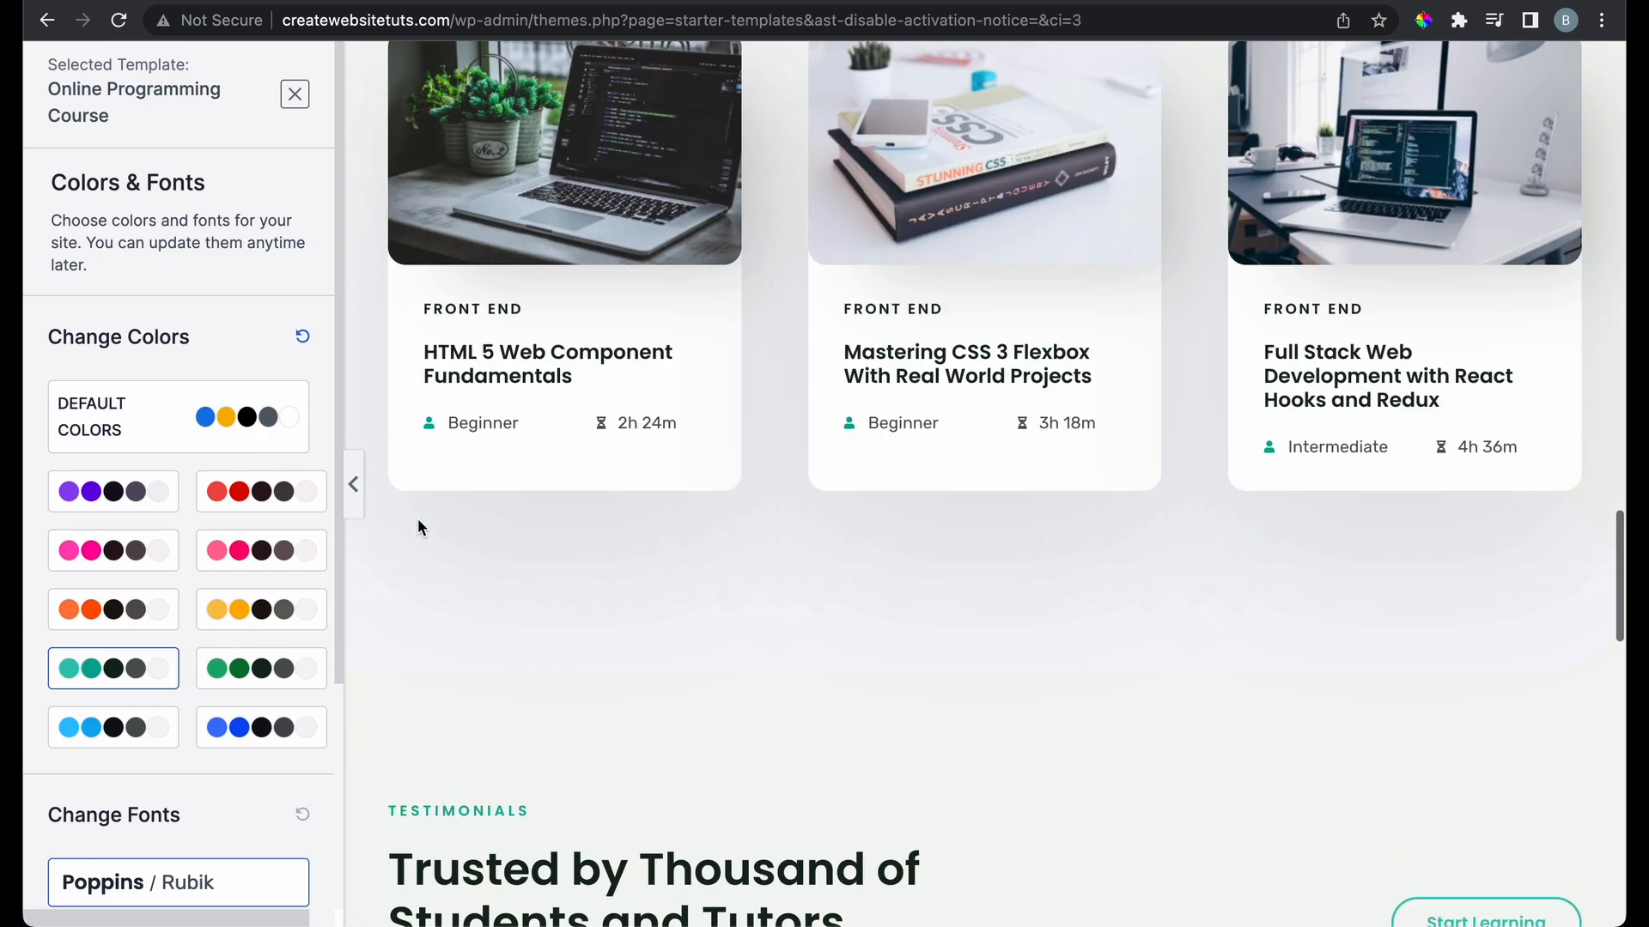
{"action": "scroll", "coordinate": [418, 518], "scroll_direction": "up", "scroll_amount": 8}
{"action": "scroll", "coordinate": [417, 517], "scroll_direction": "down", "scroll_amount": 1}
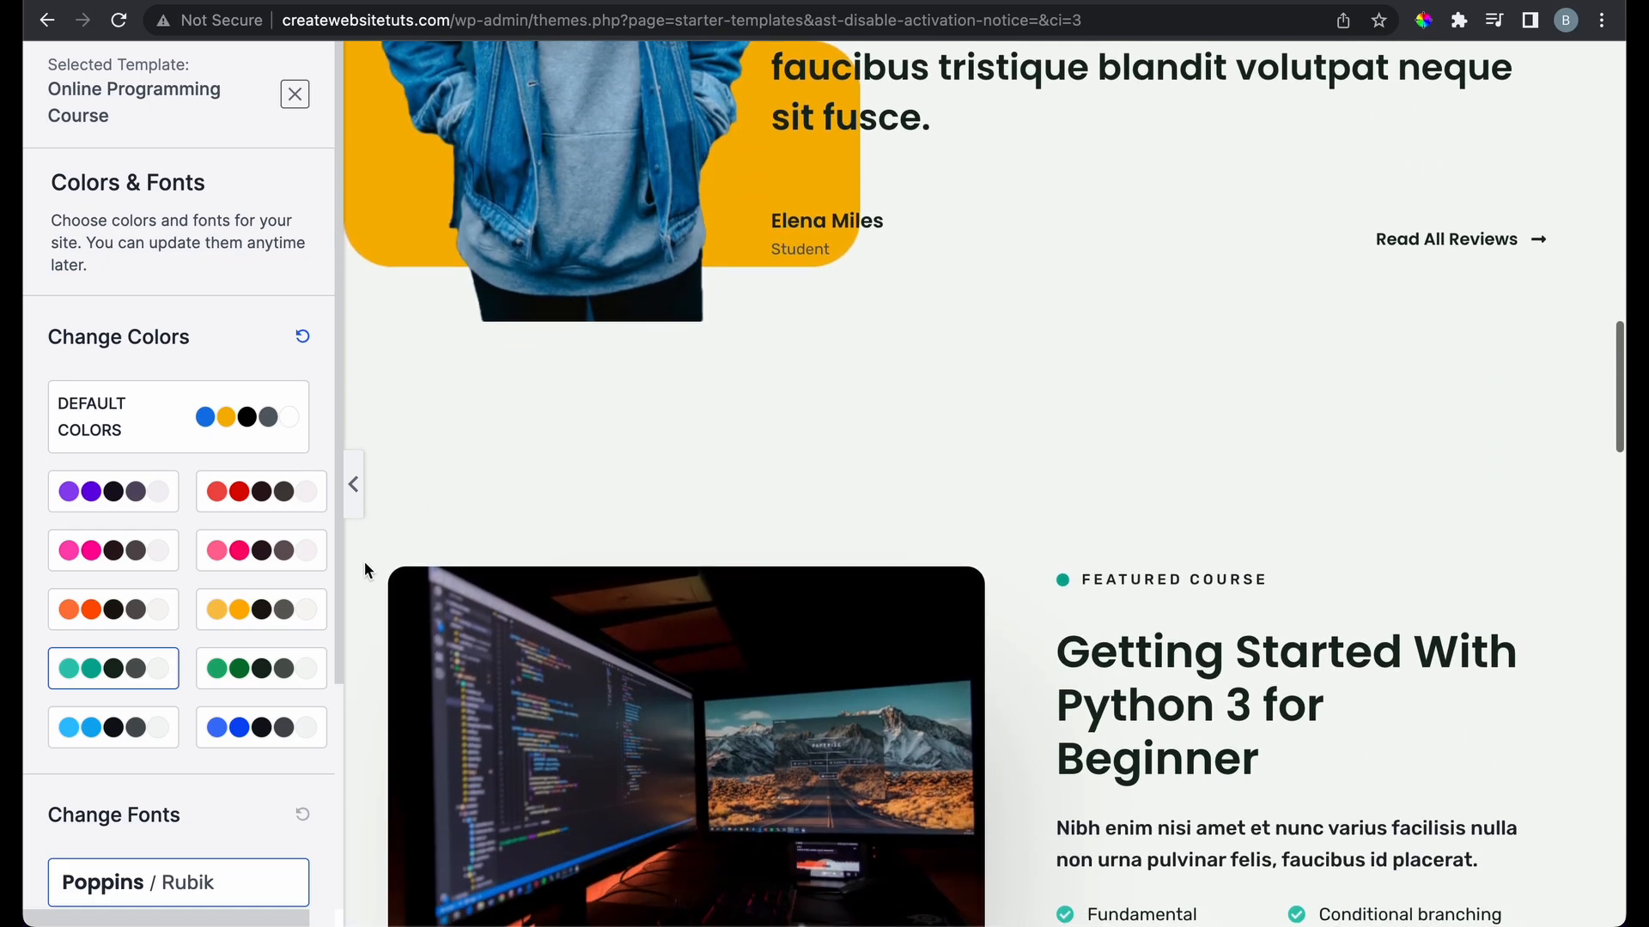
Try the green color palette on the template, check the homepage preview with it and return to the teal palette
{"action": "left_click", "coordinate": [255, 668]}
{"action": "scroll", "coordinate": [518, 606], "scroll_direction": "down", "scroll_amount": 3}
{"action": "scroll", "coordinate": [517, 606], "scroll_direction": "up", "scroll_amount": 20}
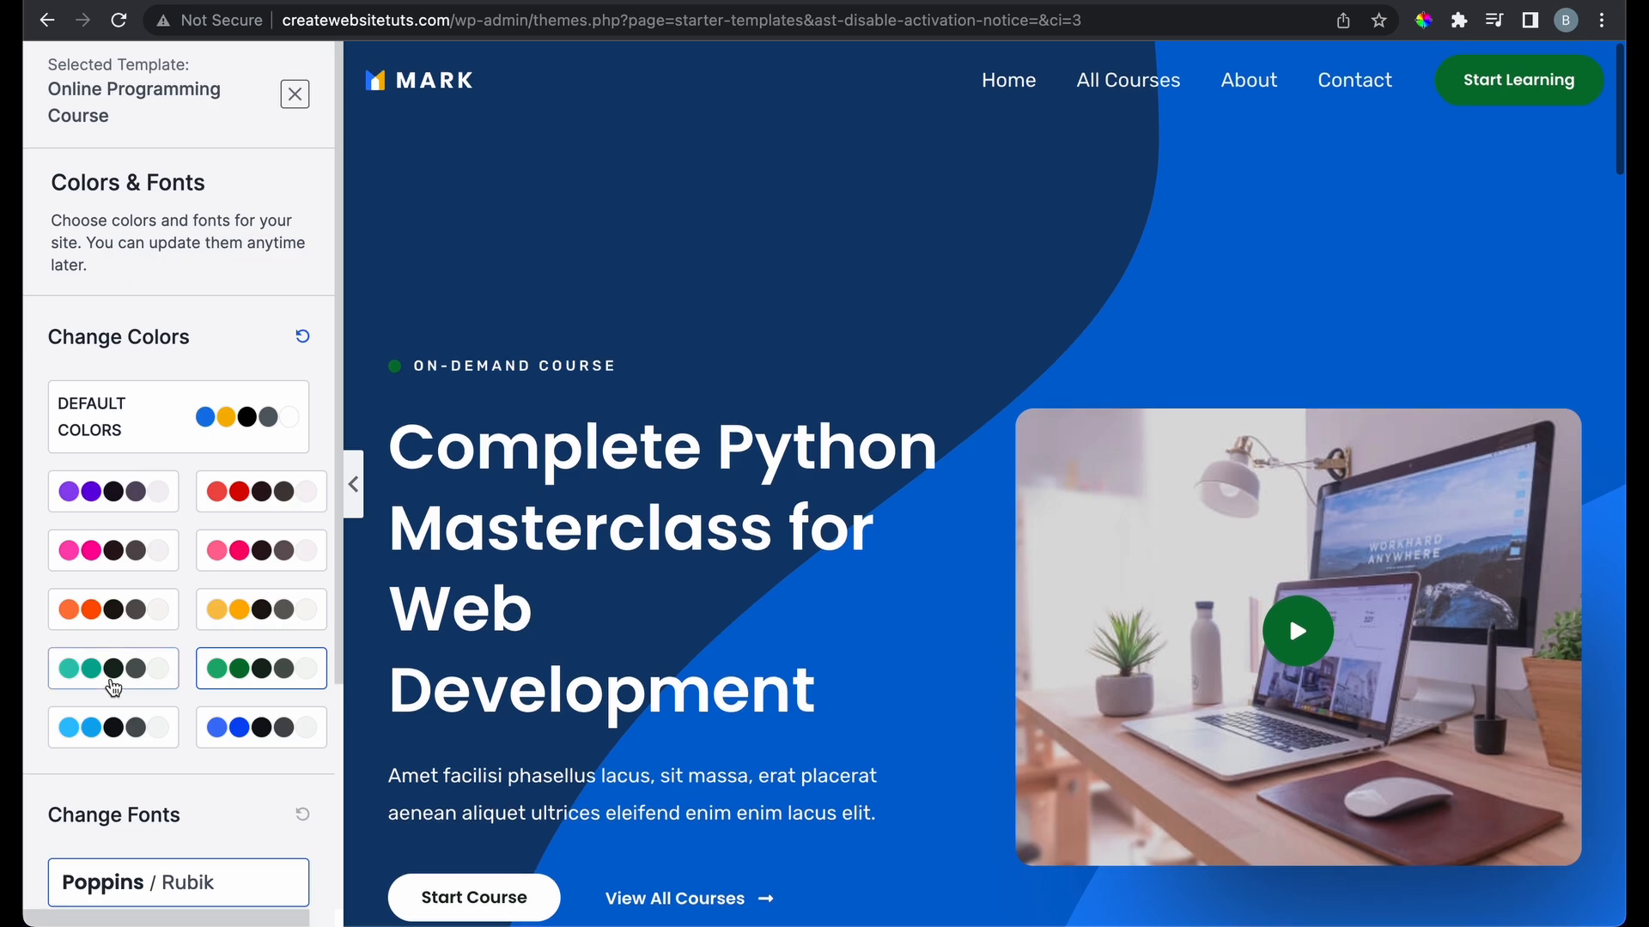
{"action": "left_click", "coordinate": [75, 679]}
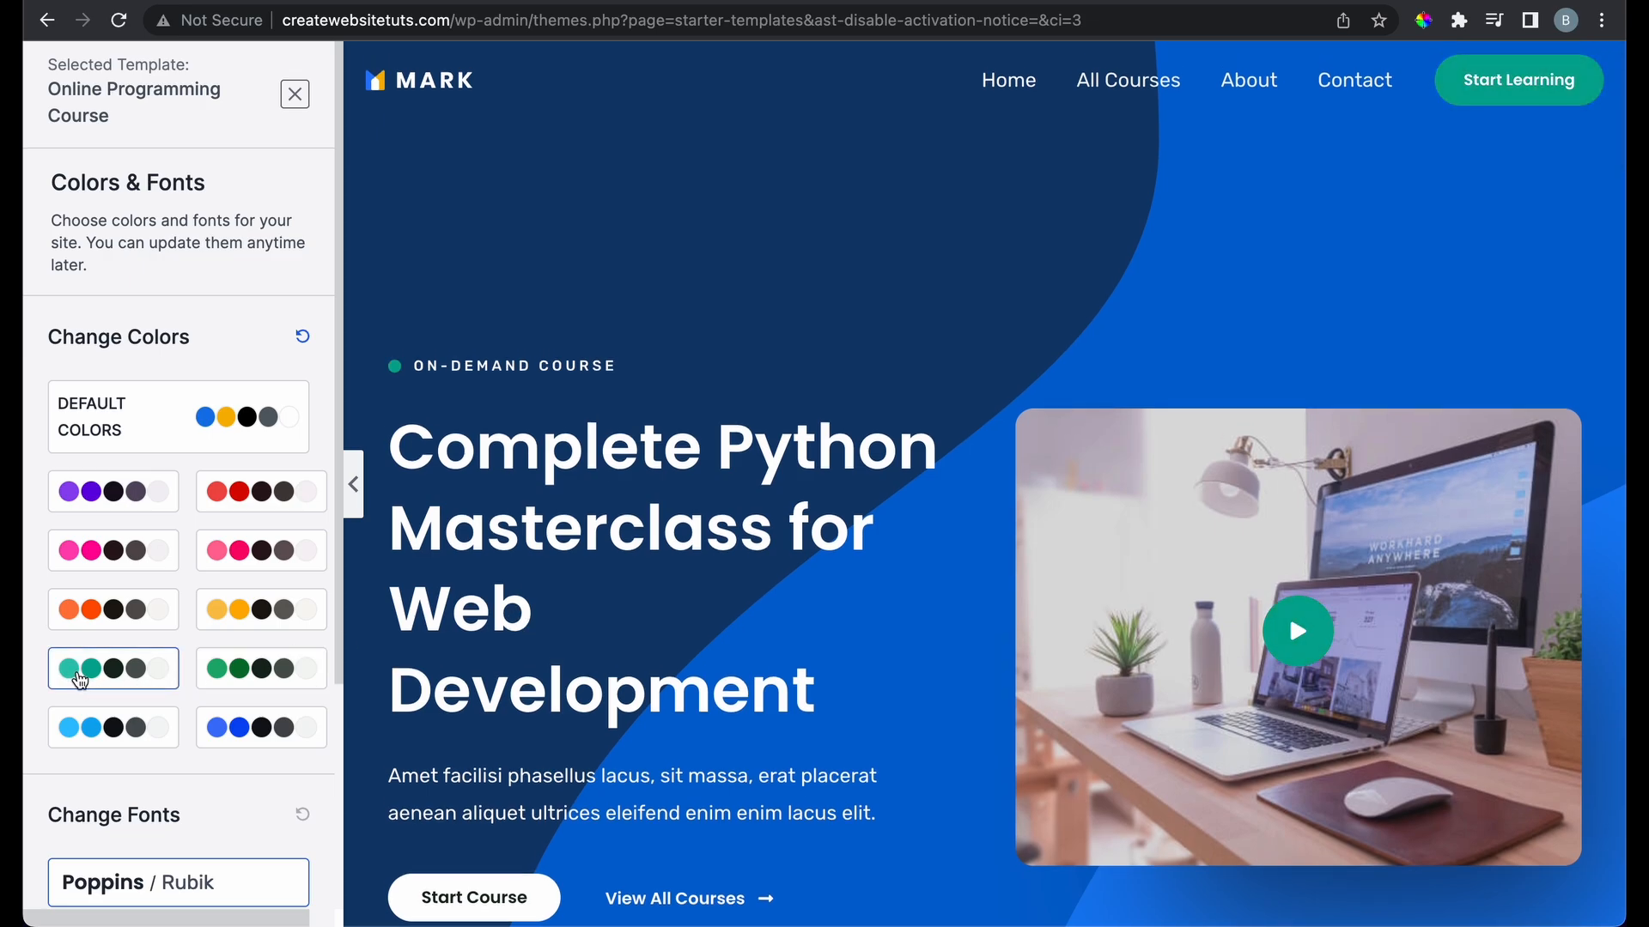
Try the alternative font pairs on the template, including Poppins / Lato, Vollkorn / Open Sans, Merriweather / Inter and Playfair Display / Source Sans Pro
{"action": "scroll", "coordinate": [187, 750], "scroll_direction": "down", "scroll_amount": 4}
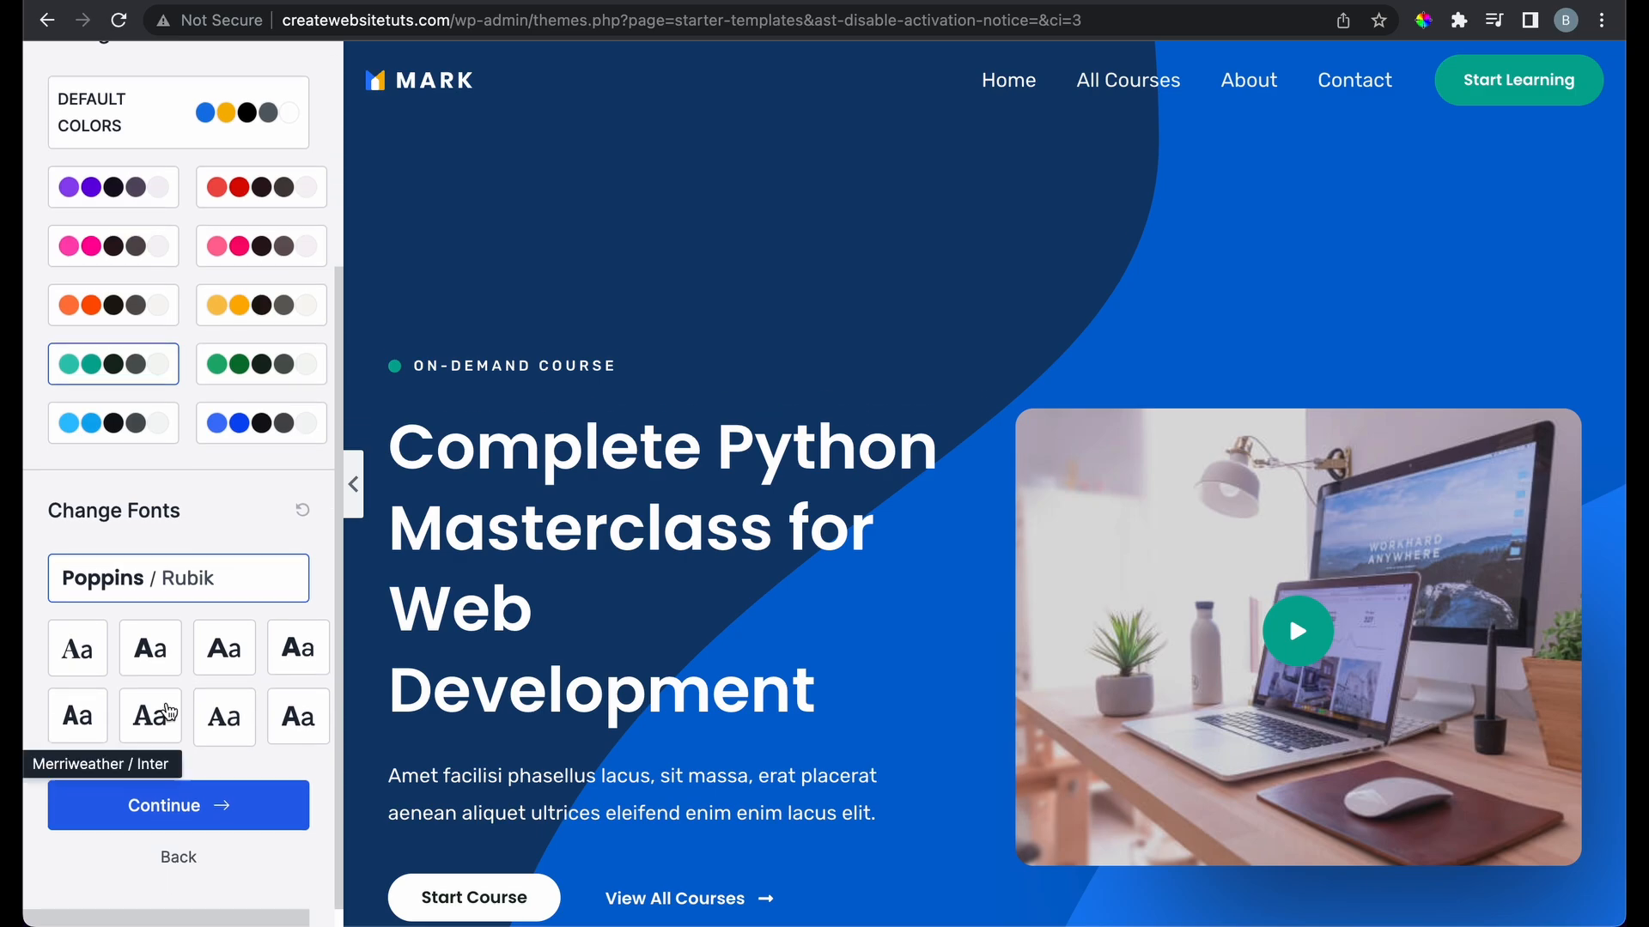
{"action": "left_click", "coordinate": [152, 663]}
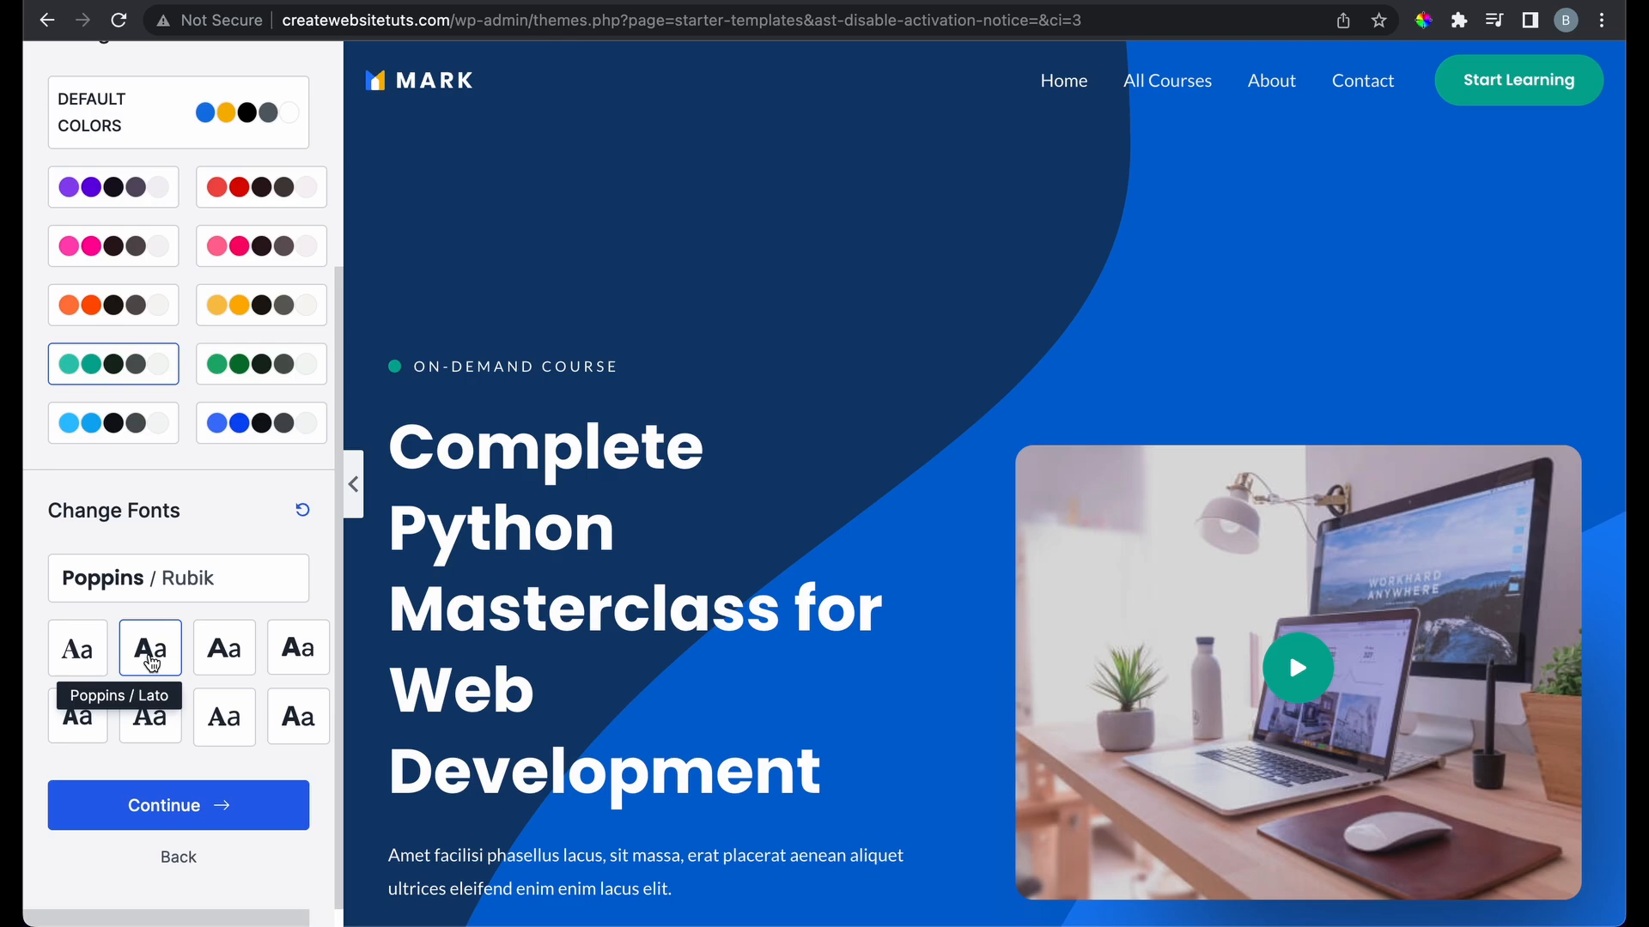
{"action": "left_click", "coordinate": [233, 656]}
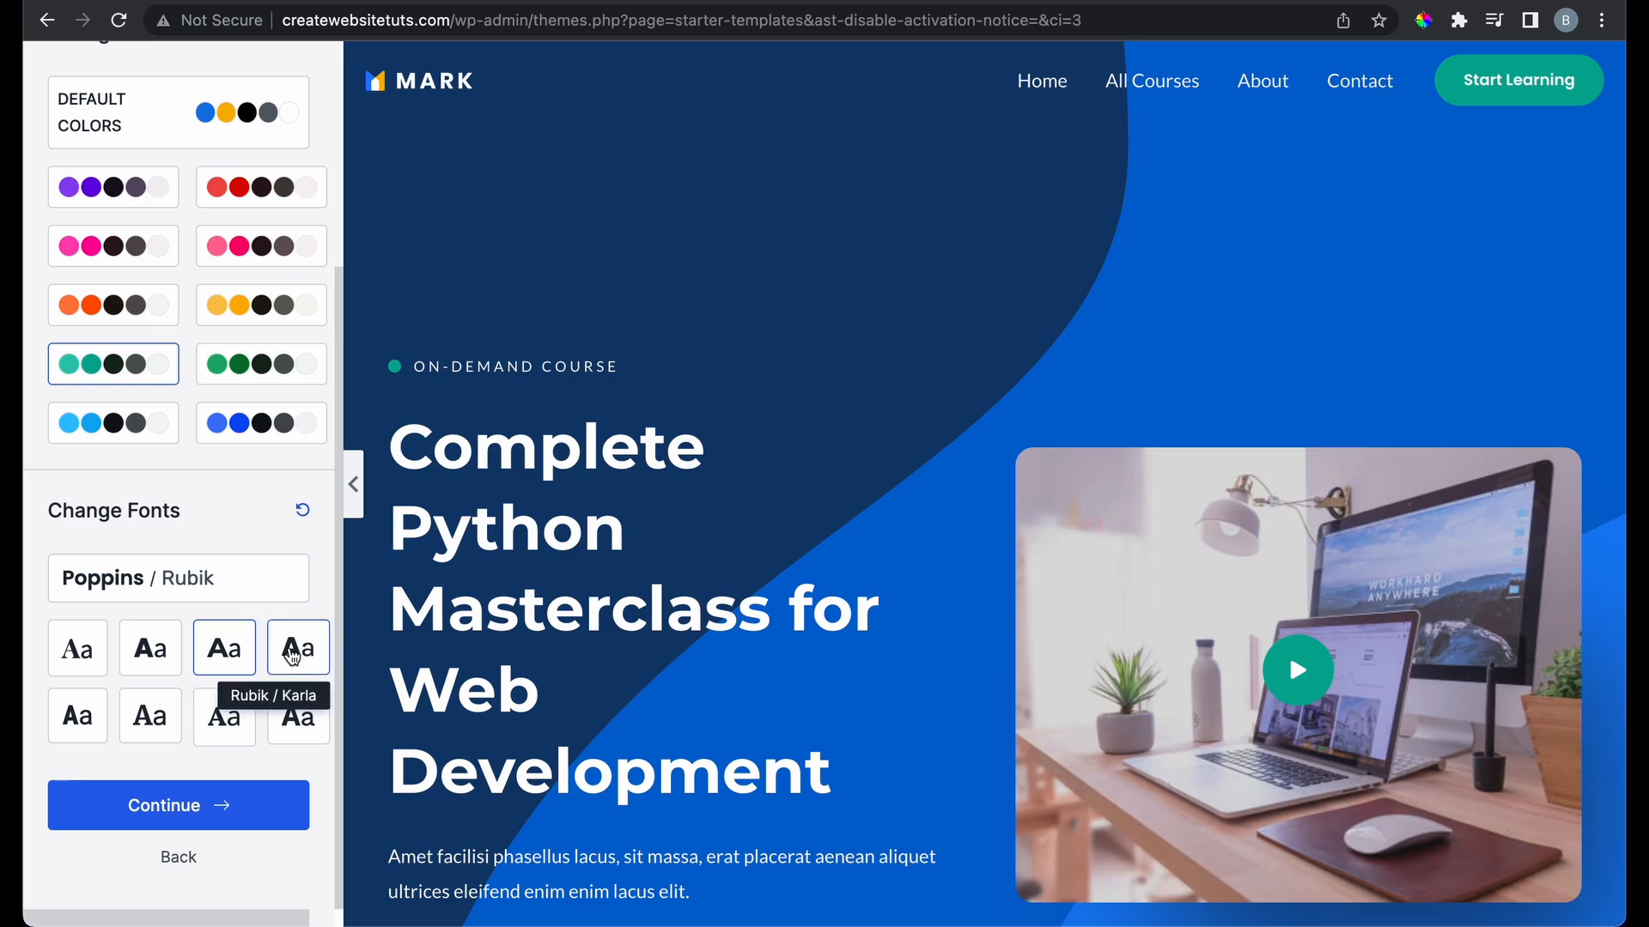
{"action": "left_click", "coordinate": [292, 657]}
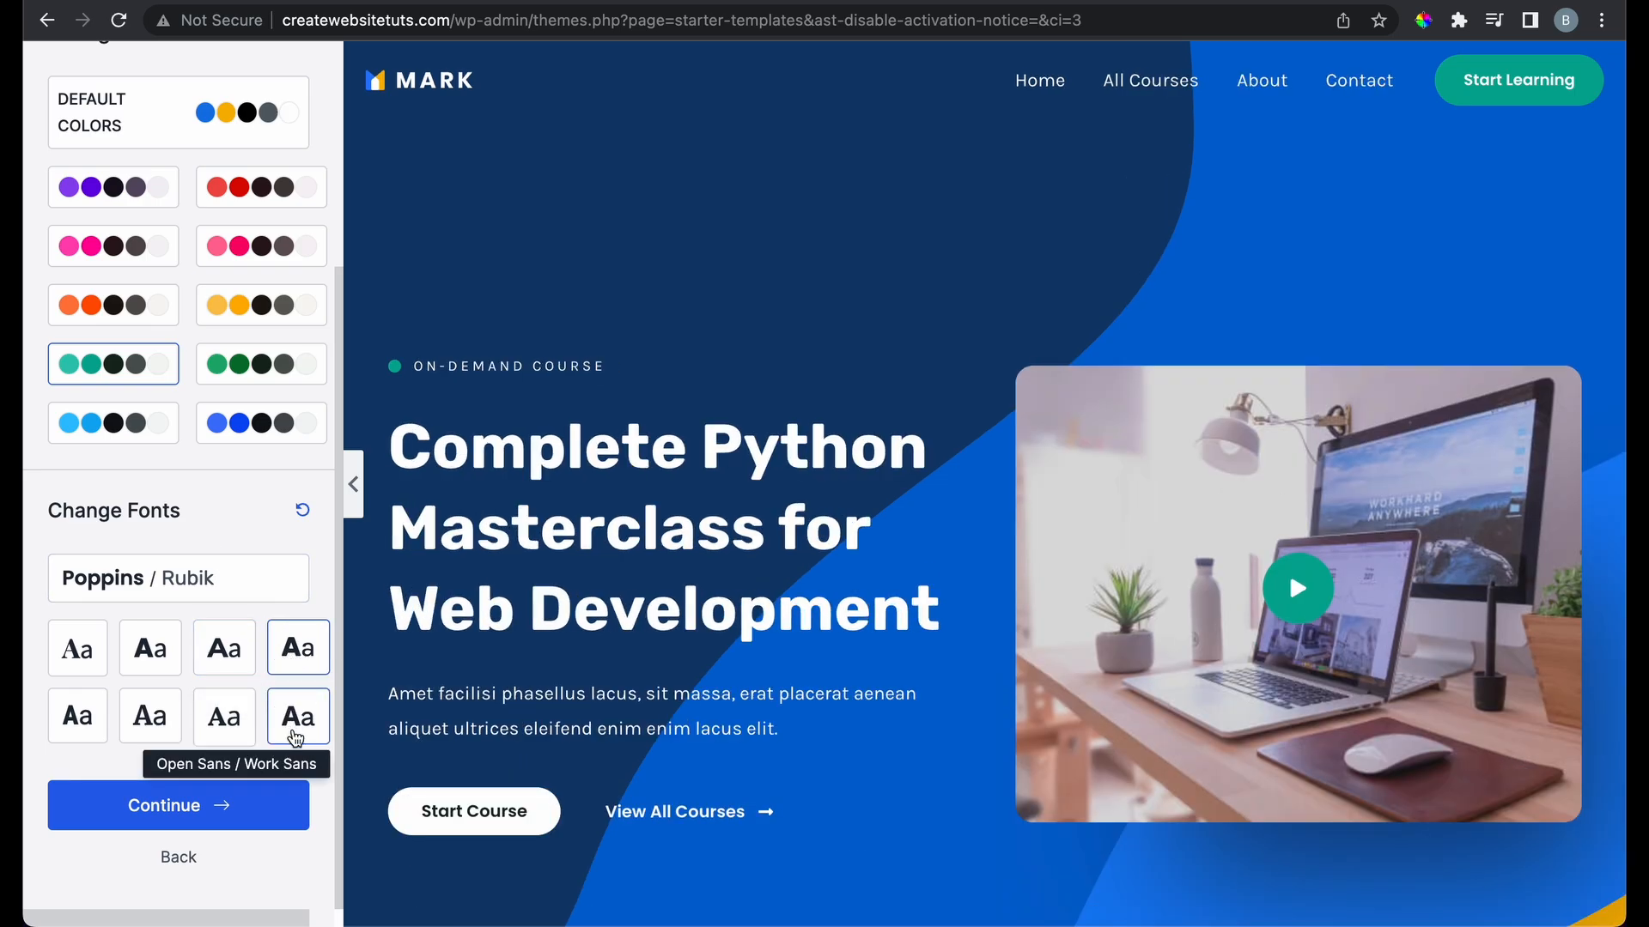
{"action": "left_click", "coordinate": [295, 736]}
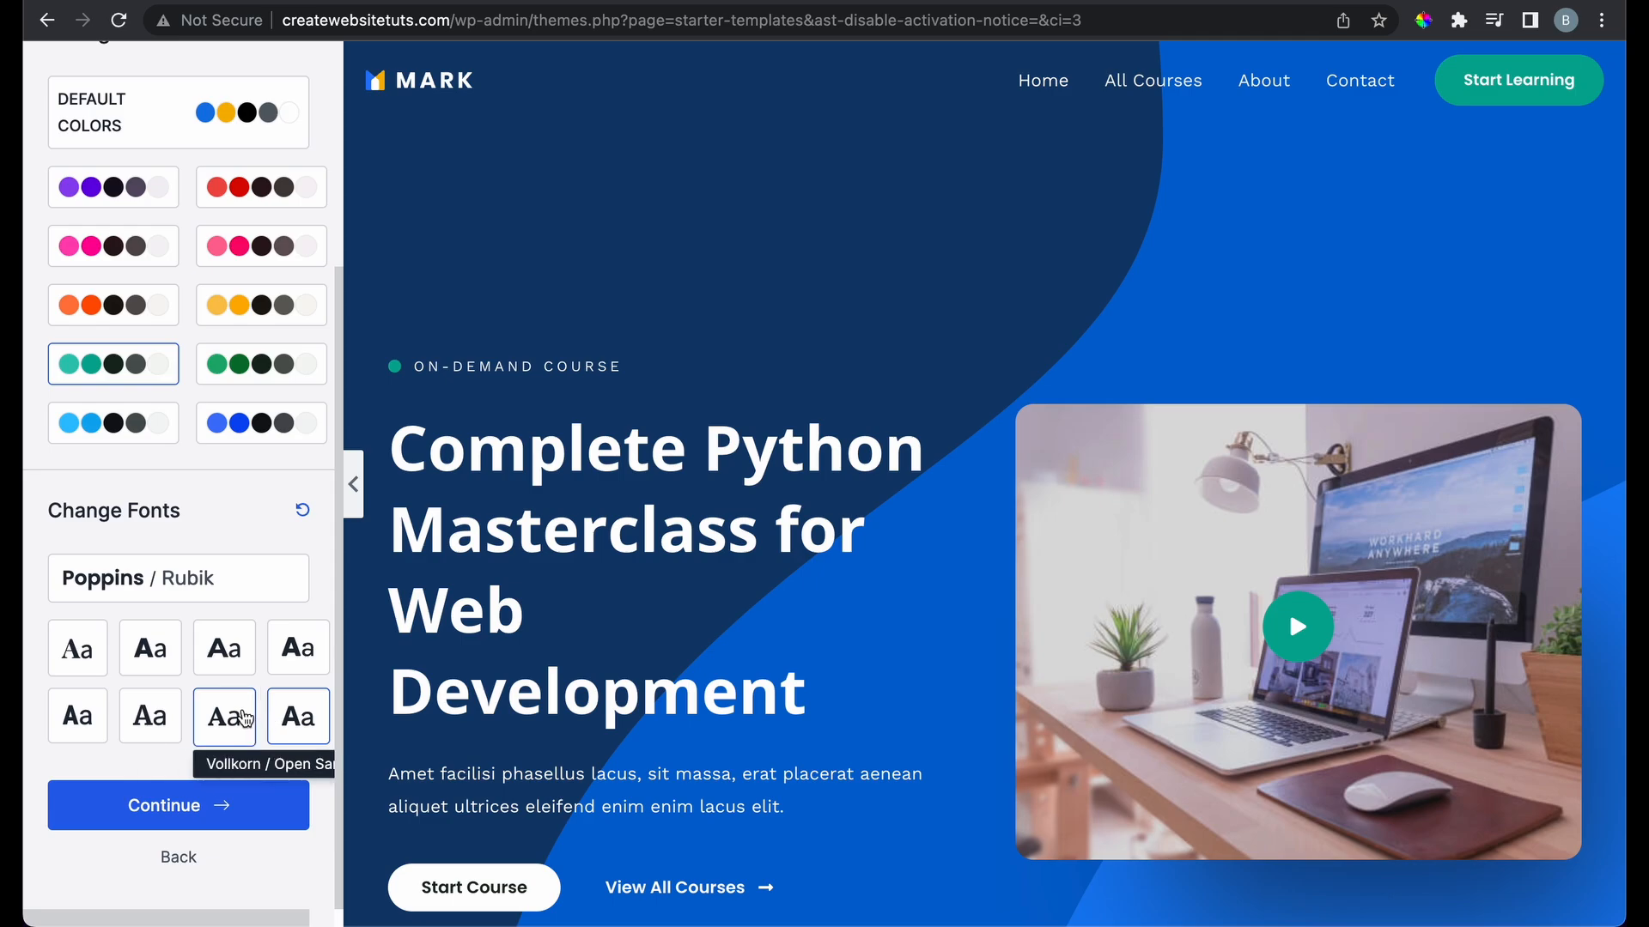
{"action": "left_click", "coordinate": [246, 720]}
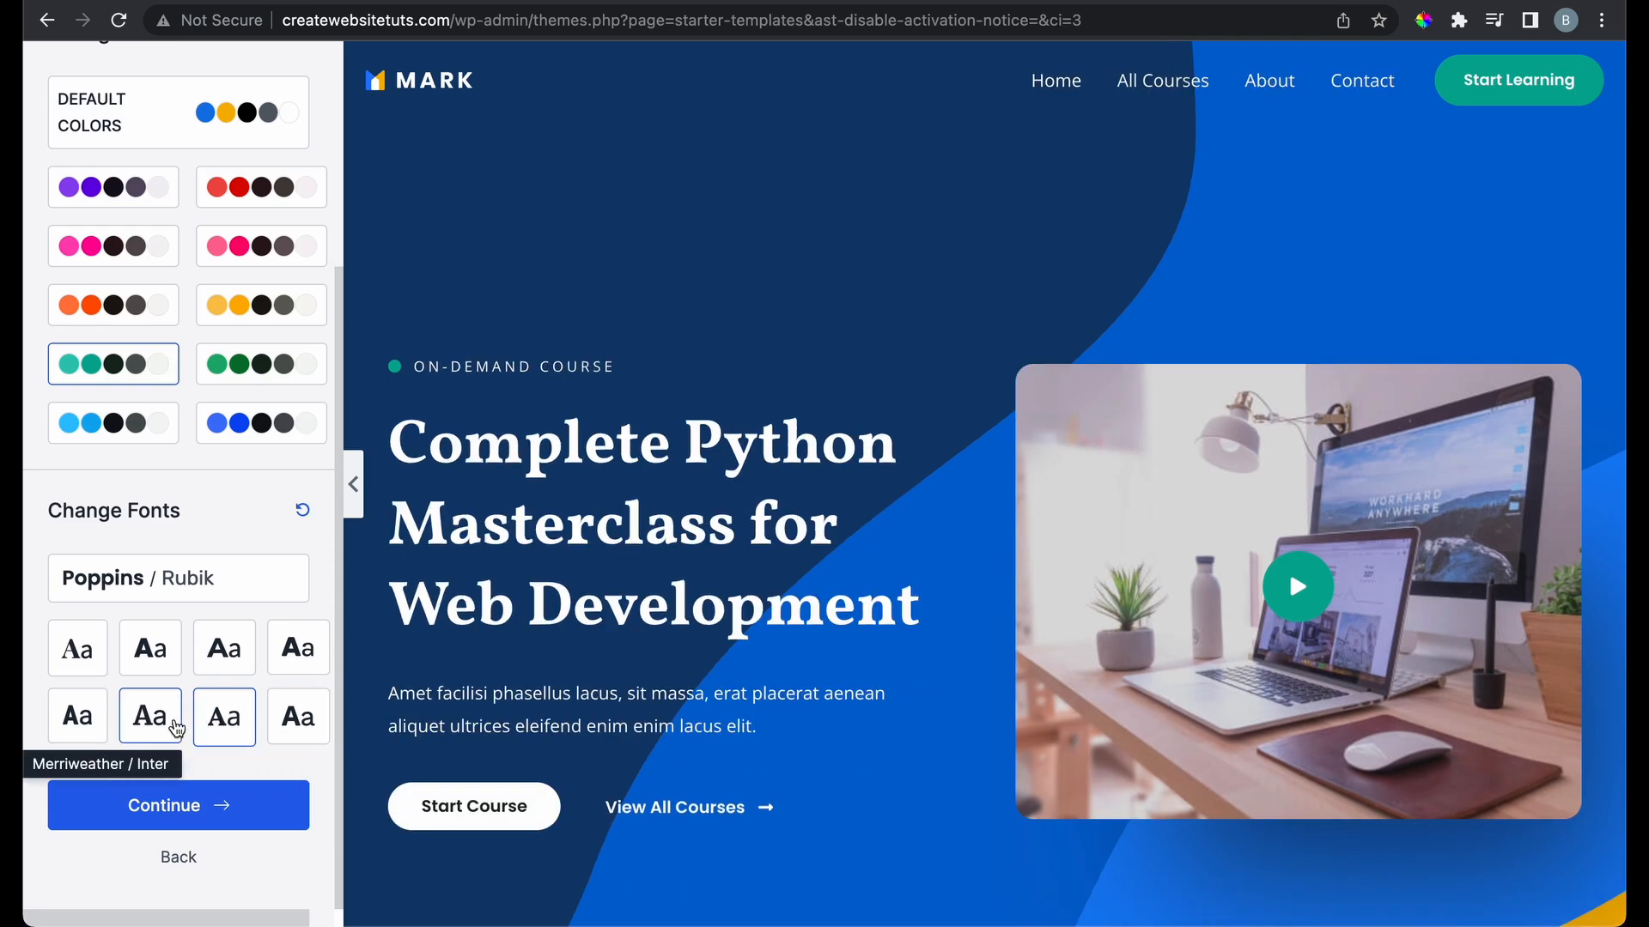
{"action": "left_click", "coordinate": [176, 728]}
{"action": "left_click", "coordinate": [95, 723]}
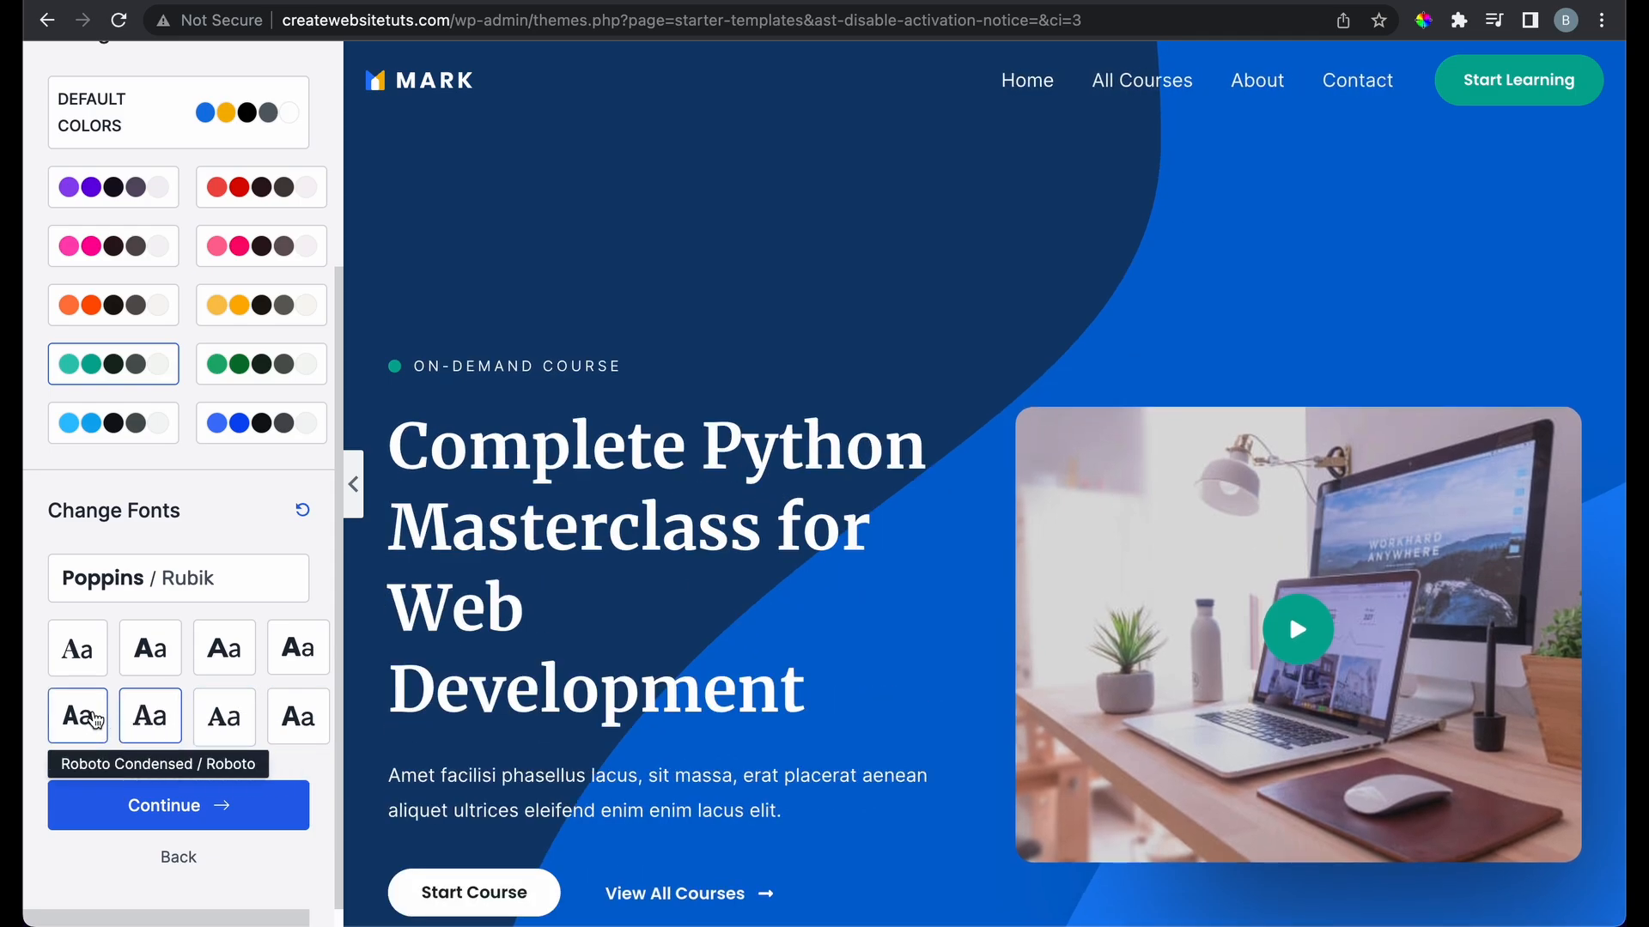
{"action": "left_click", "coordinate": [97, 657]}
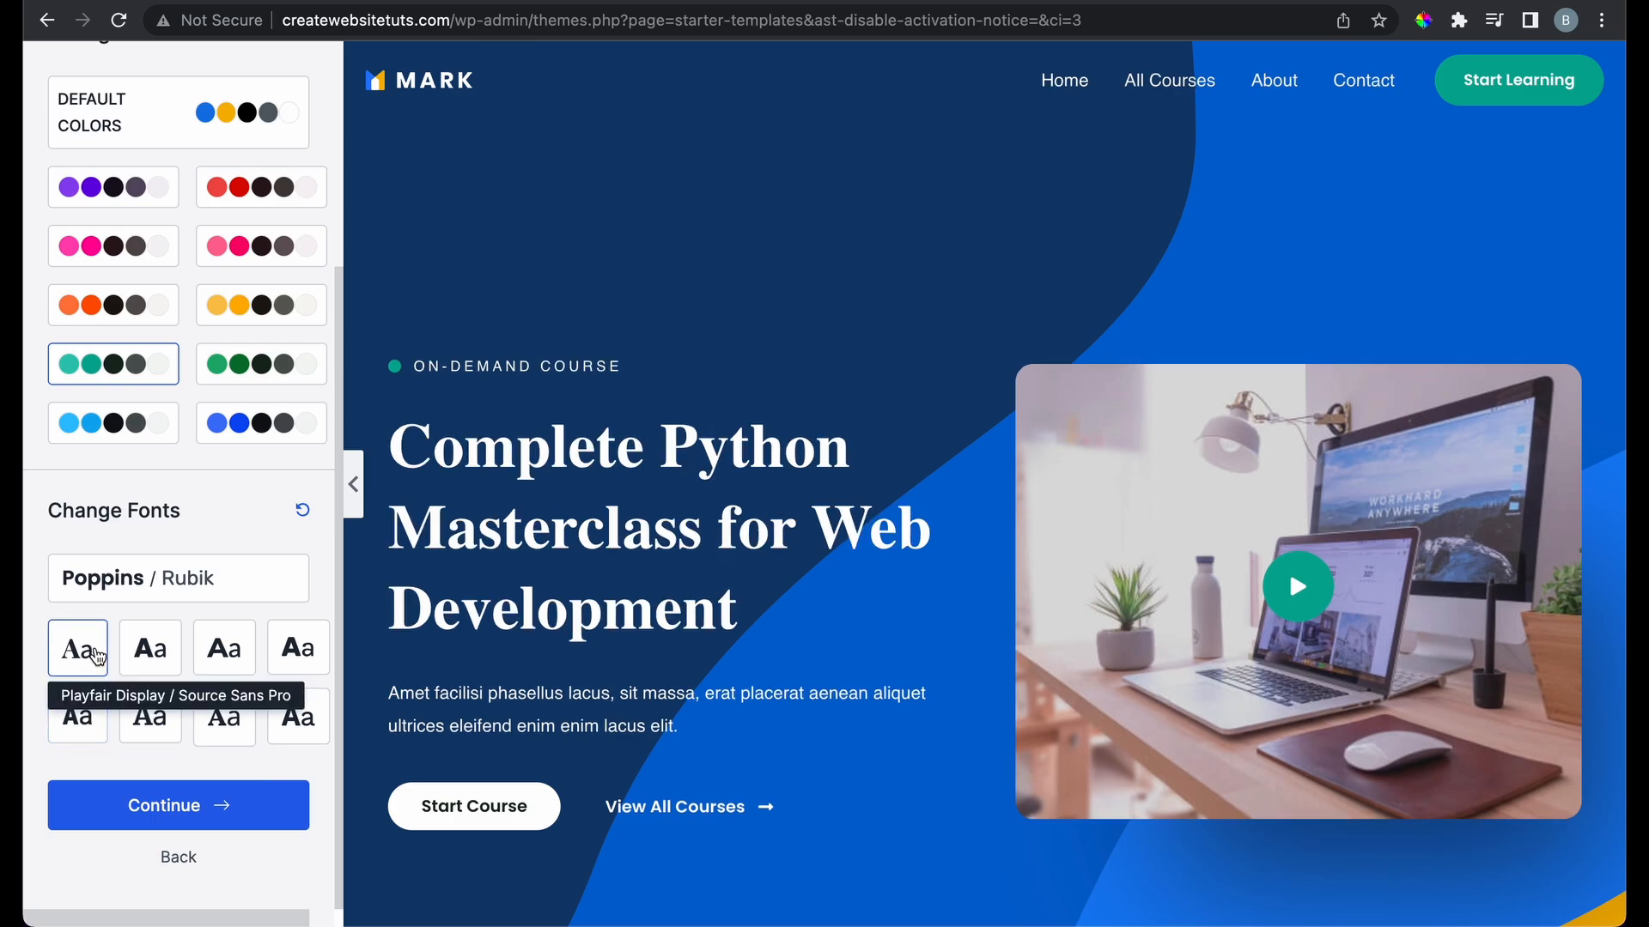
Apply the Rubik / Karla font pair to the template and review the homepage preview down to the student testimonial
{"action": "left_click", "coordinate": [317, 648]}
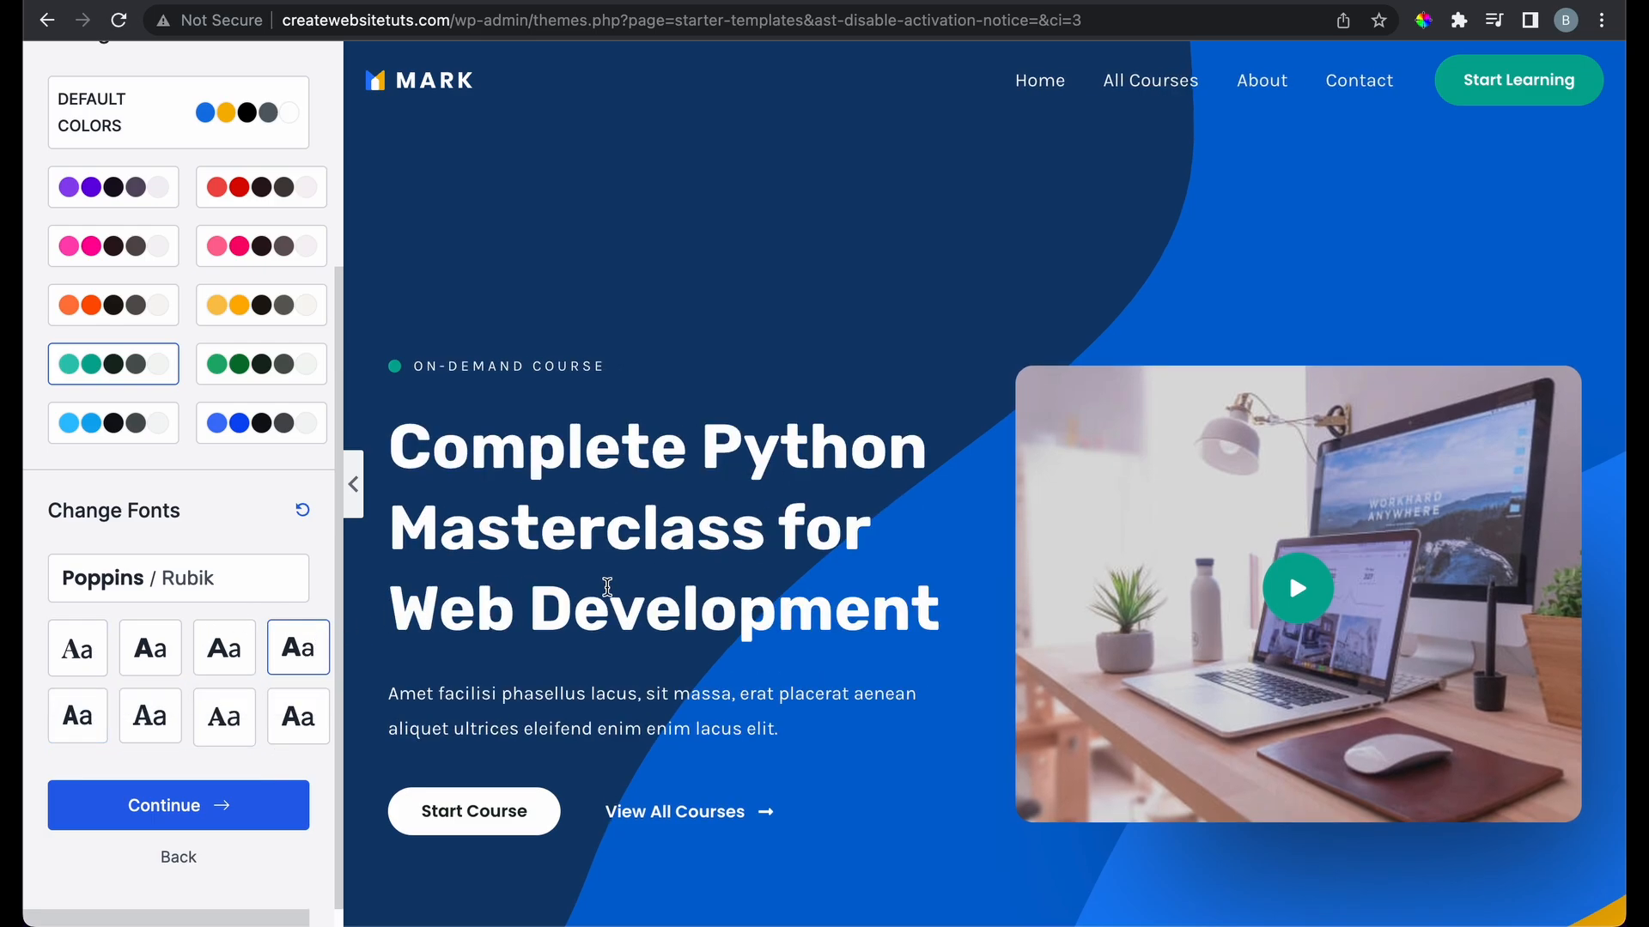
{"action": "scroll", "coordinate": [609, 591], "scroll_direction": "down", "scroll_amount": 1}
{"action": "scroll", "coordinate": [856, 601], "scroll_direction": "down", "scroll_amount": 10}
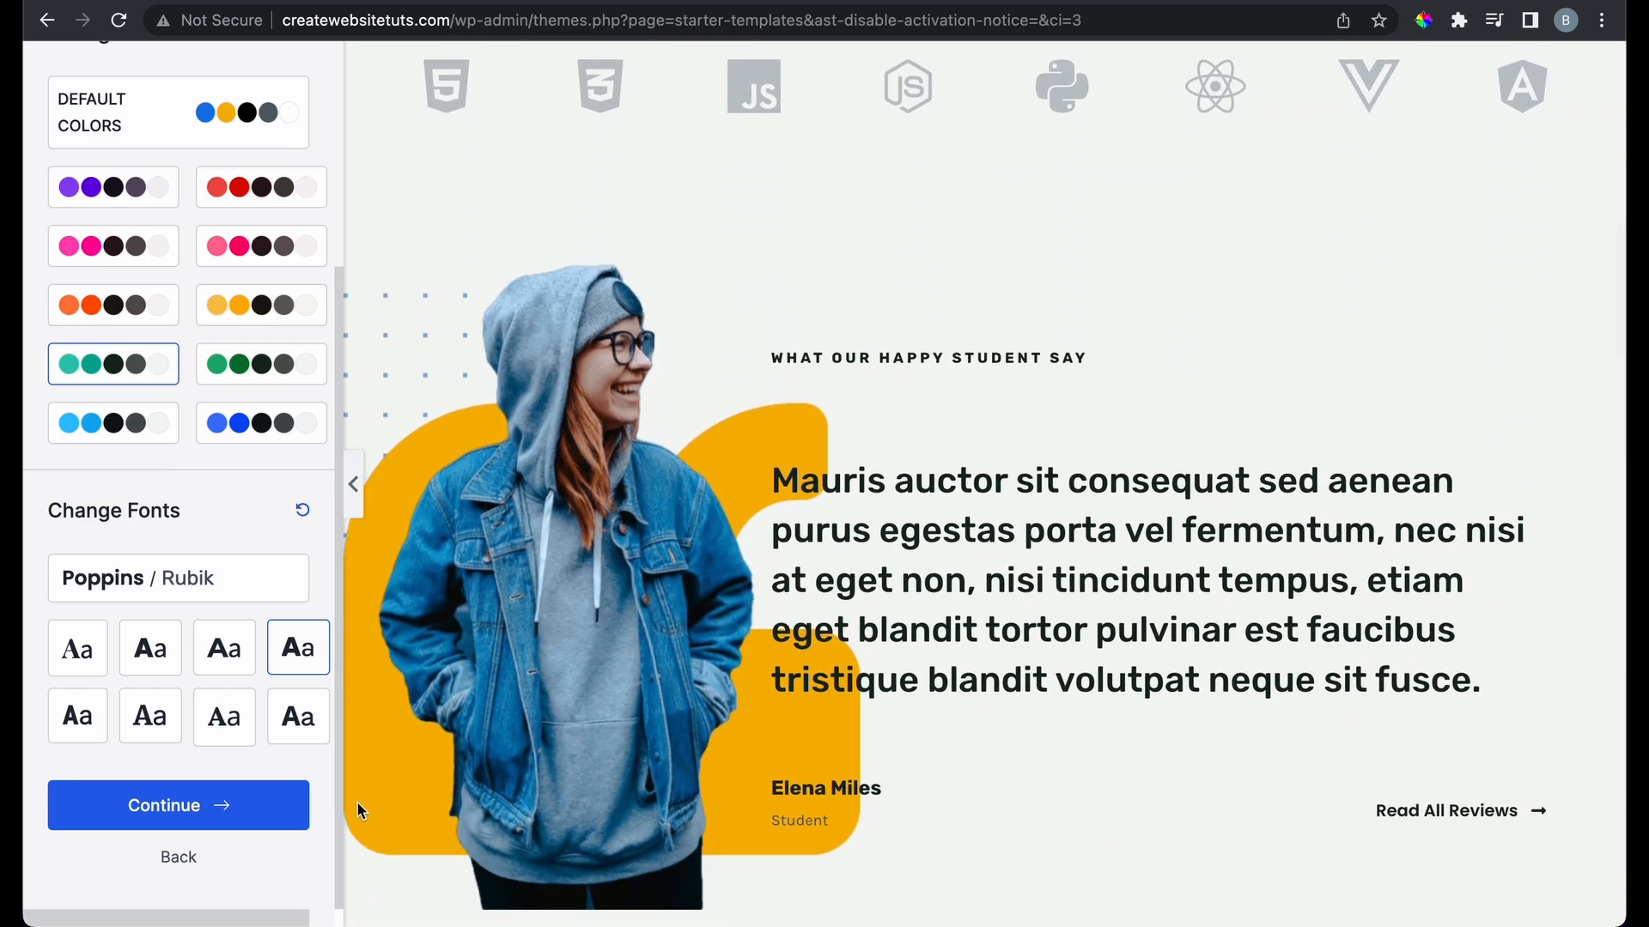
Import the template and build the website, skipping the required LearnDash plugins and leaving the personal details blank with all import options enabled
{"action": "left_click", "coordinate": [283, 812]}
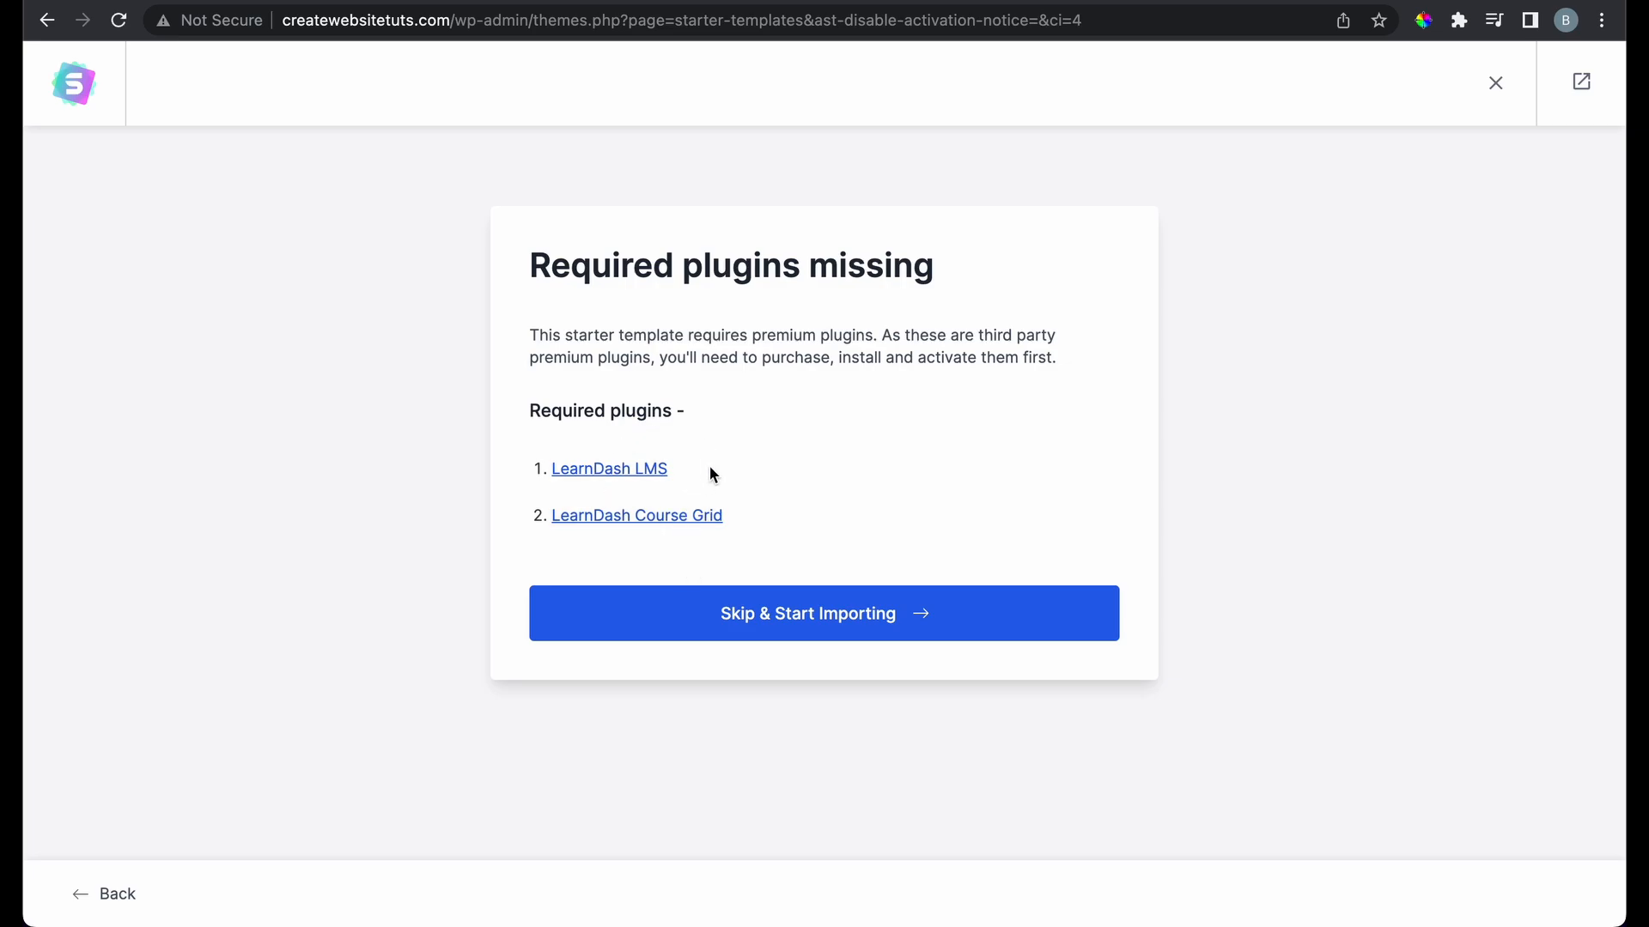
{"action": "left_click", "coordinate": [717, 615]}
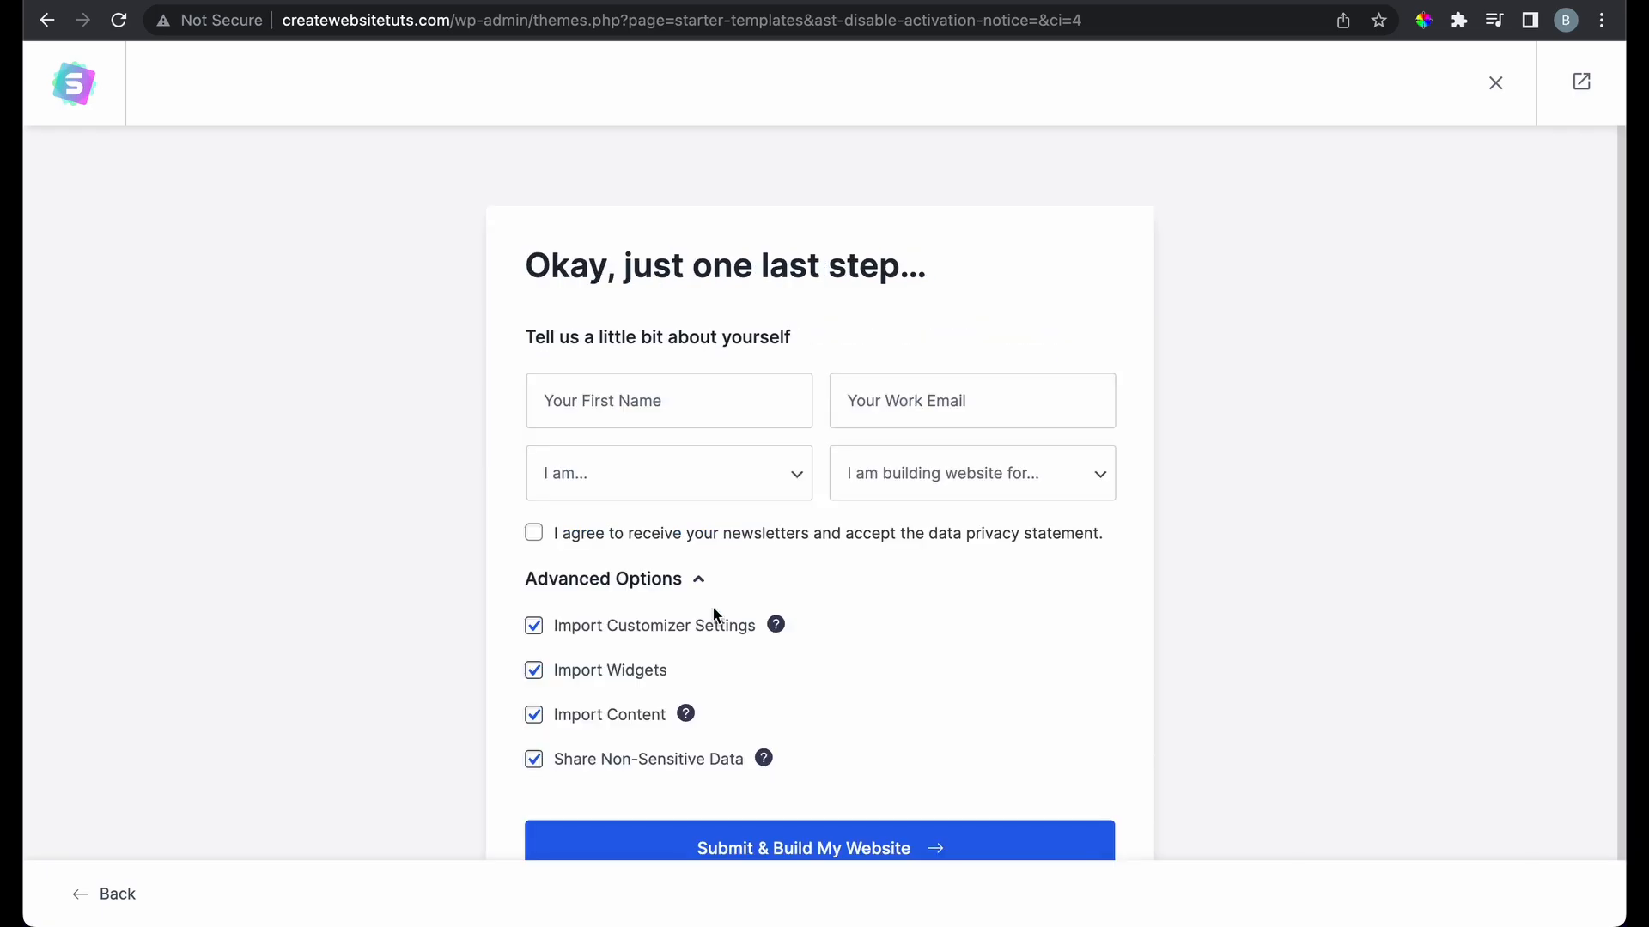
{"action": "scroll", "coordinate": [715, 614], "scroll_direction": "down", "scroll_amount": 2}
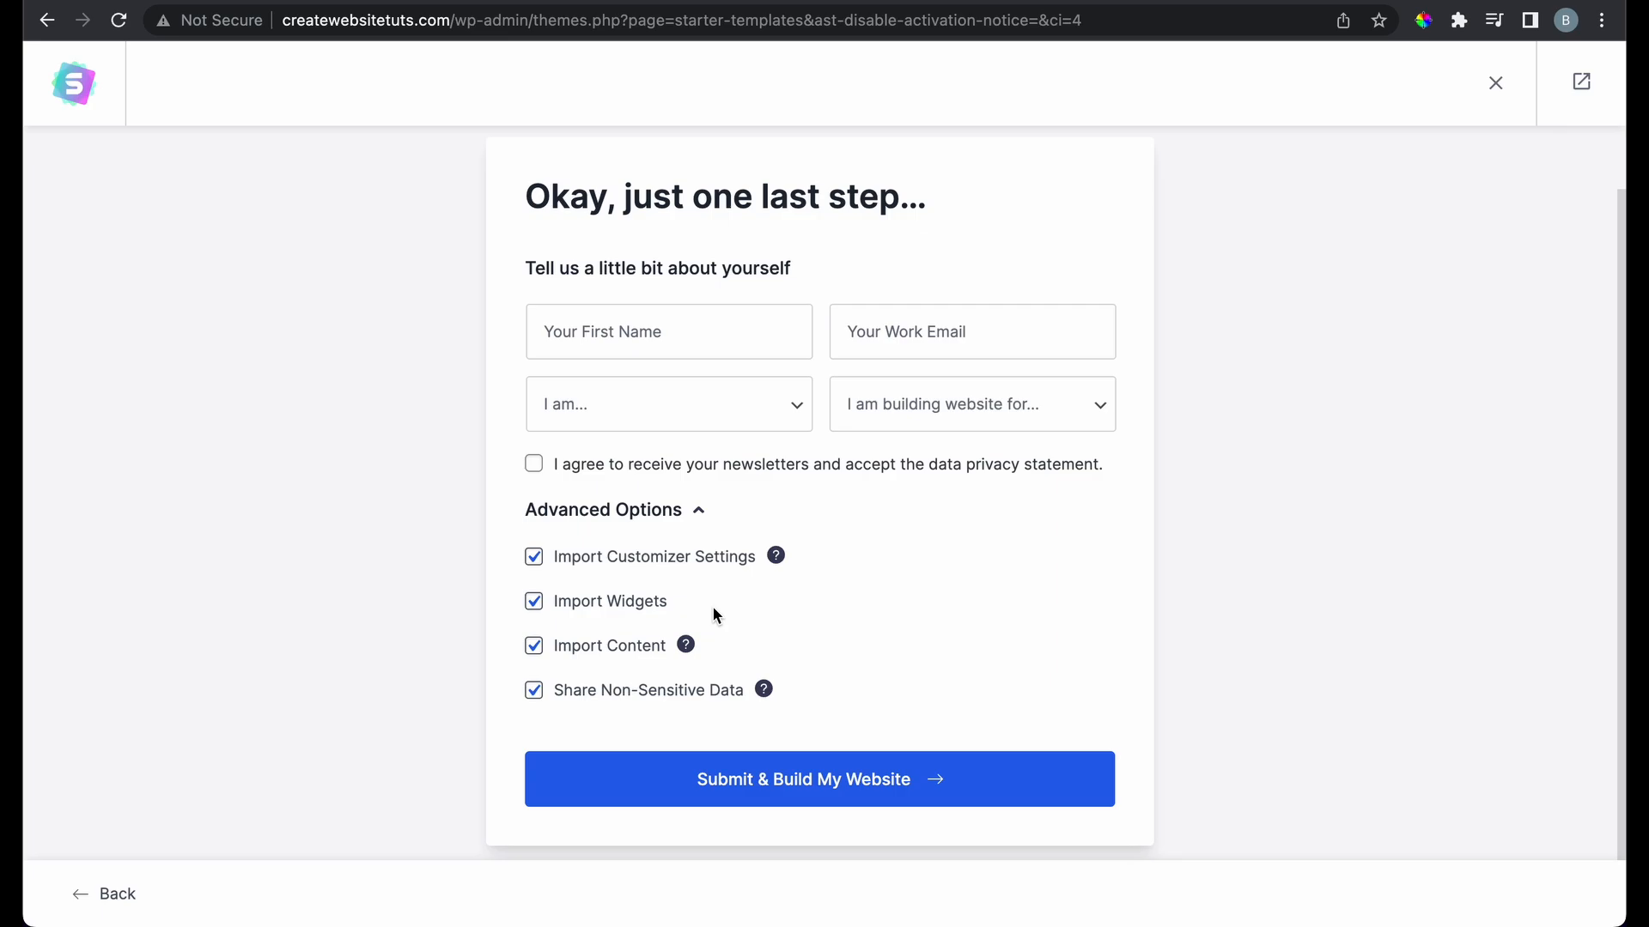
{"action": "left_click", "coordinate": [722, 789]}
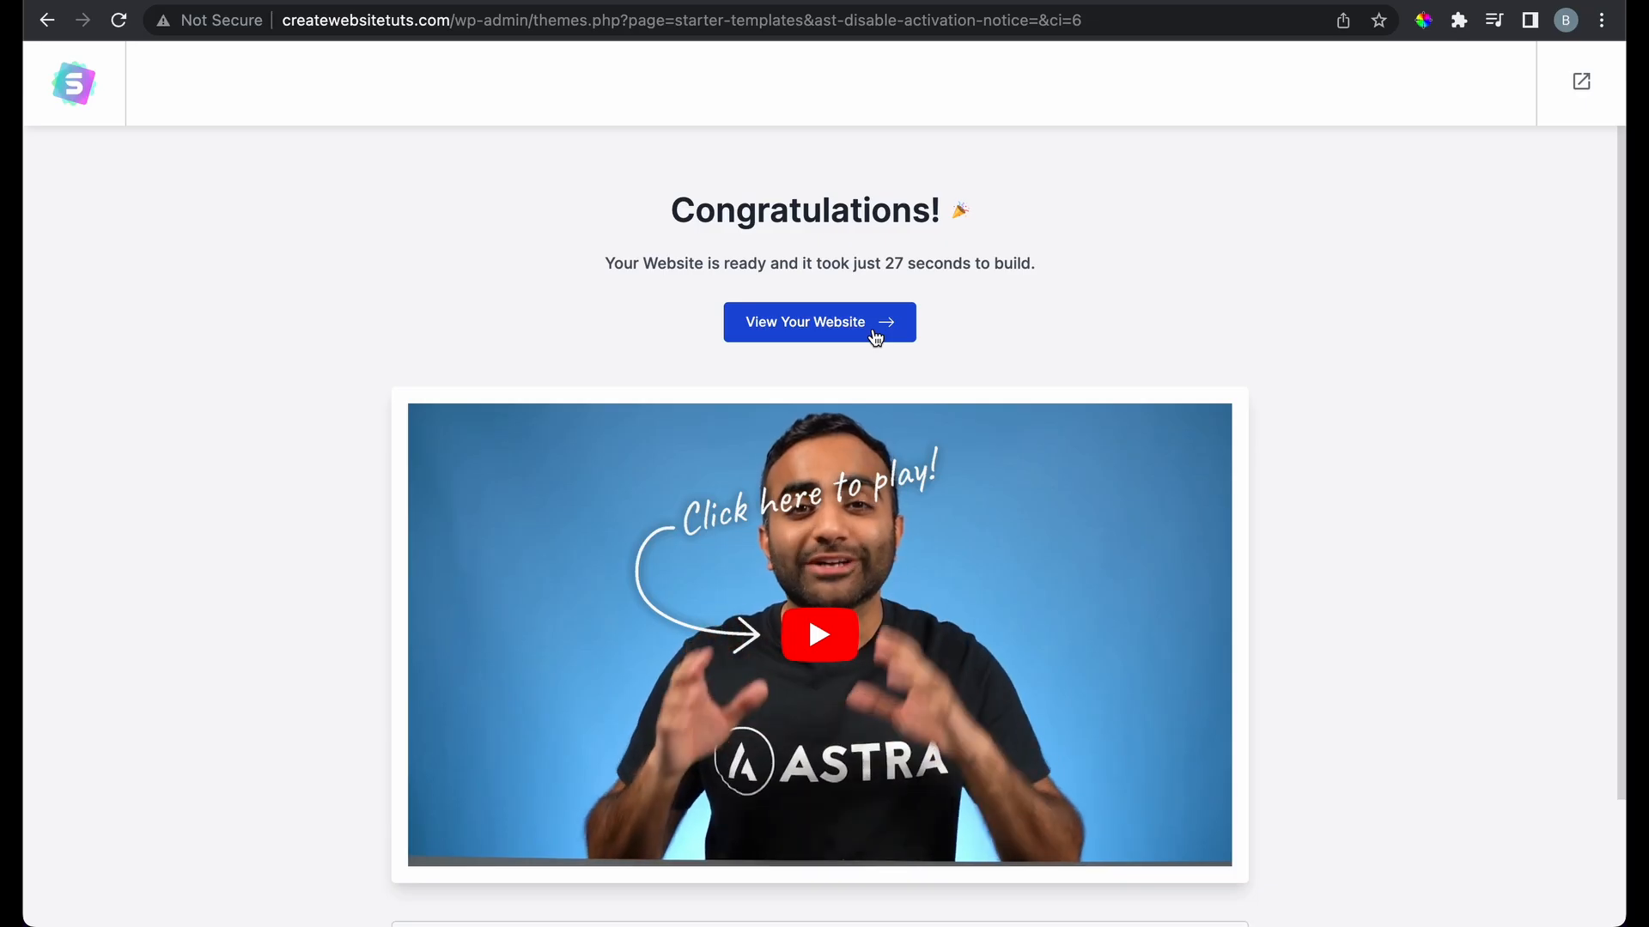
Open the newly built website and review its homepage from the hero section down to the footer and back
{"action": "left_click", "coordinate": [875, 336]}
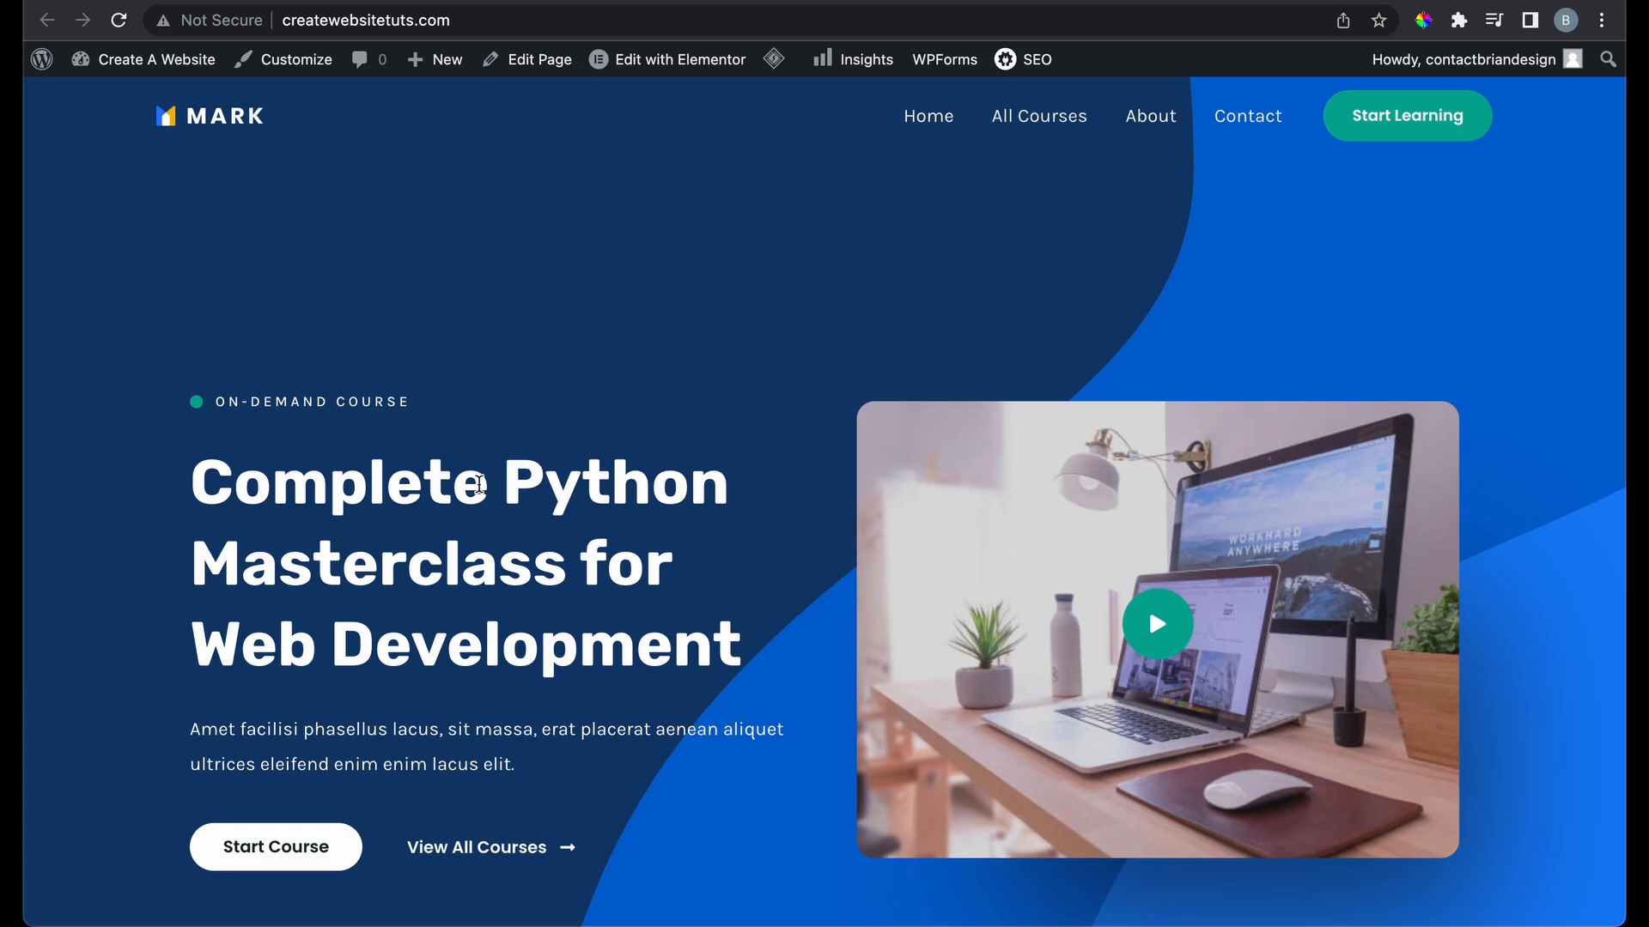
{"action": "scroll", "coordinate": [479, 484], "scroll_direction": "down", "scroll_amount": 10}
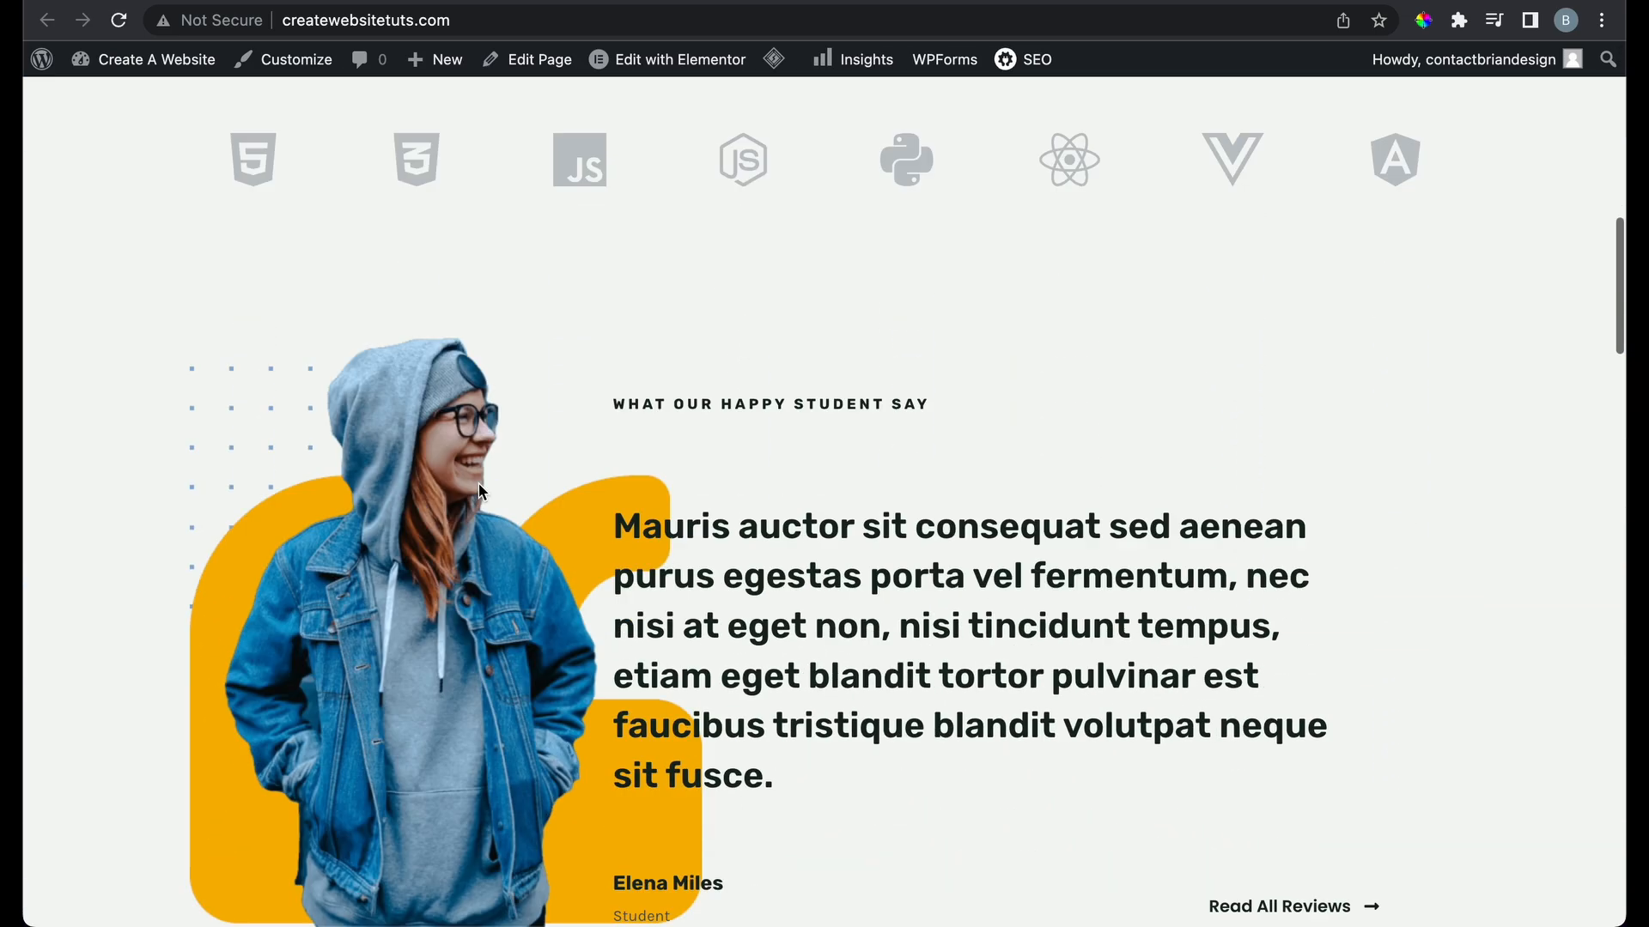
{"action": "scroll", "coordinate": [479, 485], "scroll_direction": "down", "scroll_amount": 15}
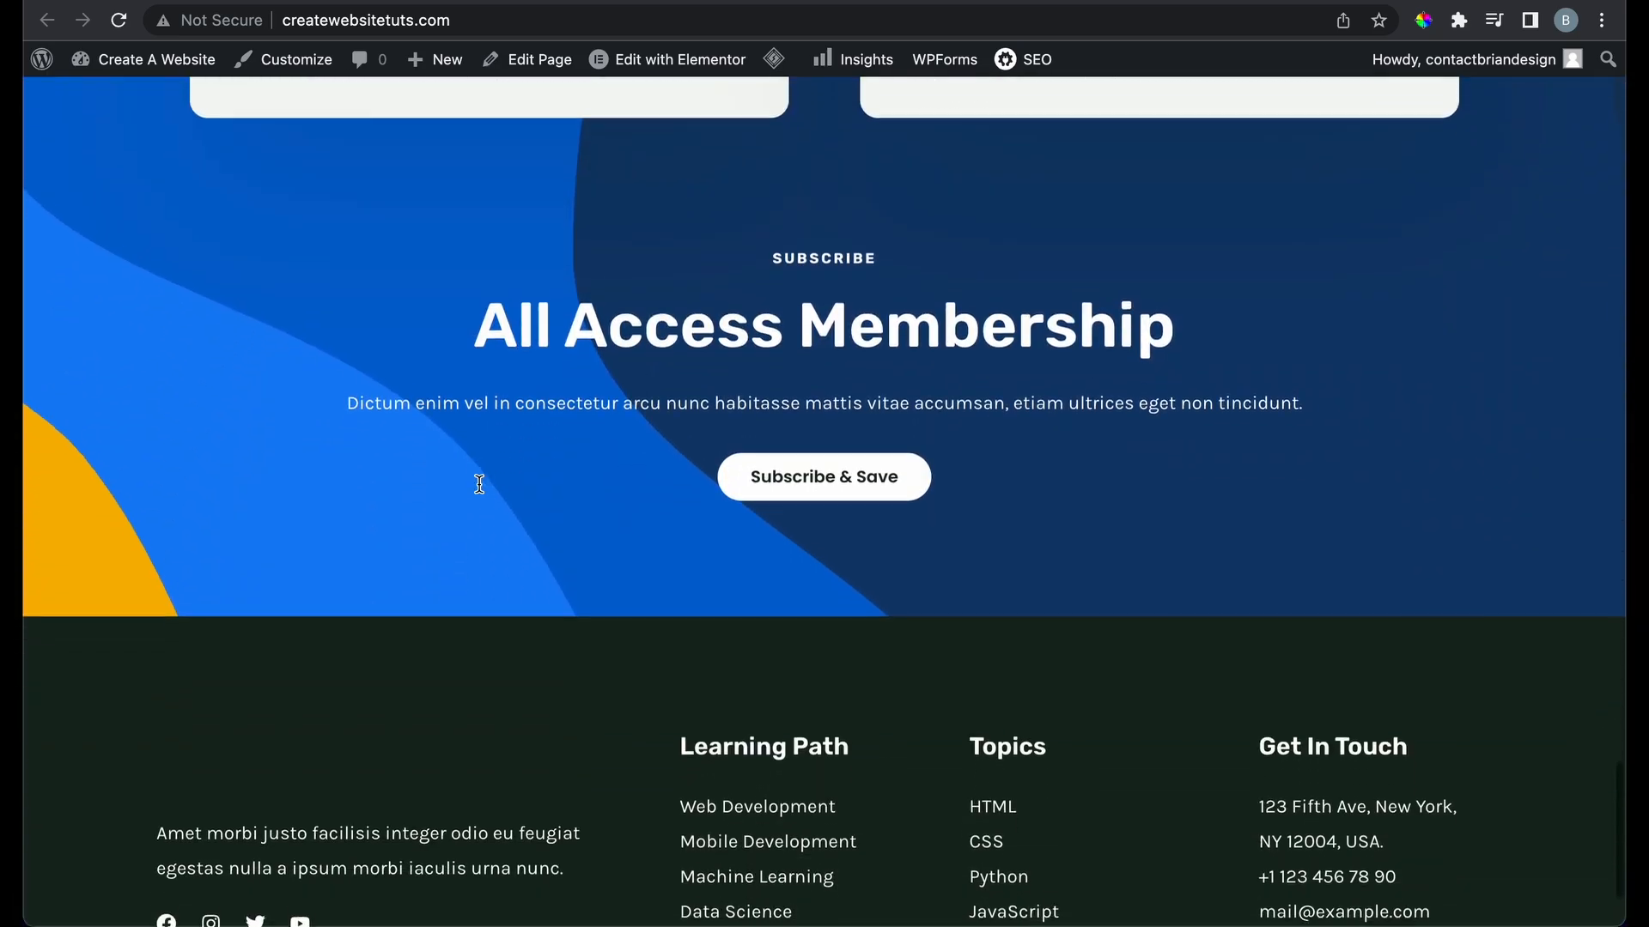
{"action": "scroll", "coordinate": [479, 485], "scroll_direction": "up", "scroll_amount": 10}
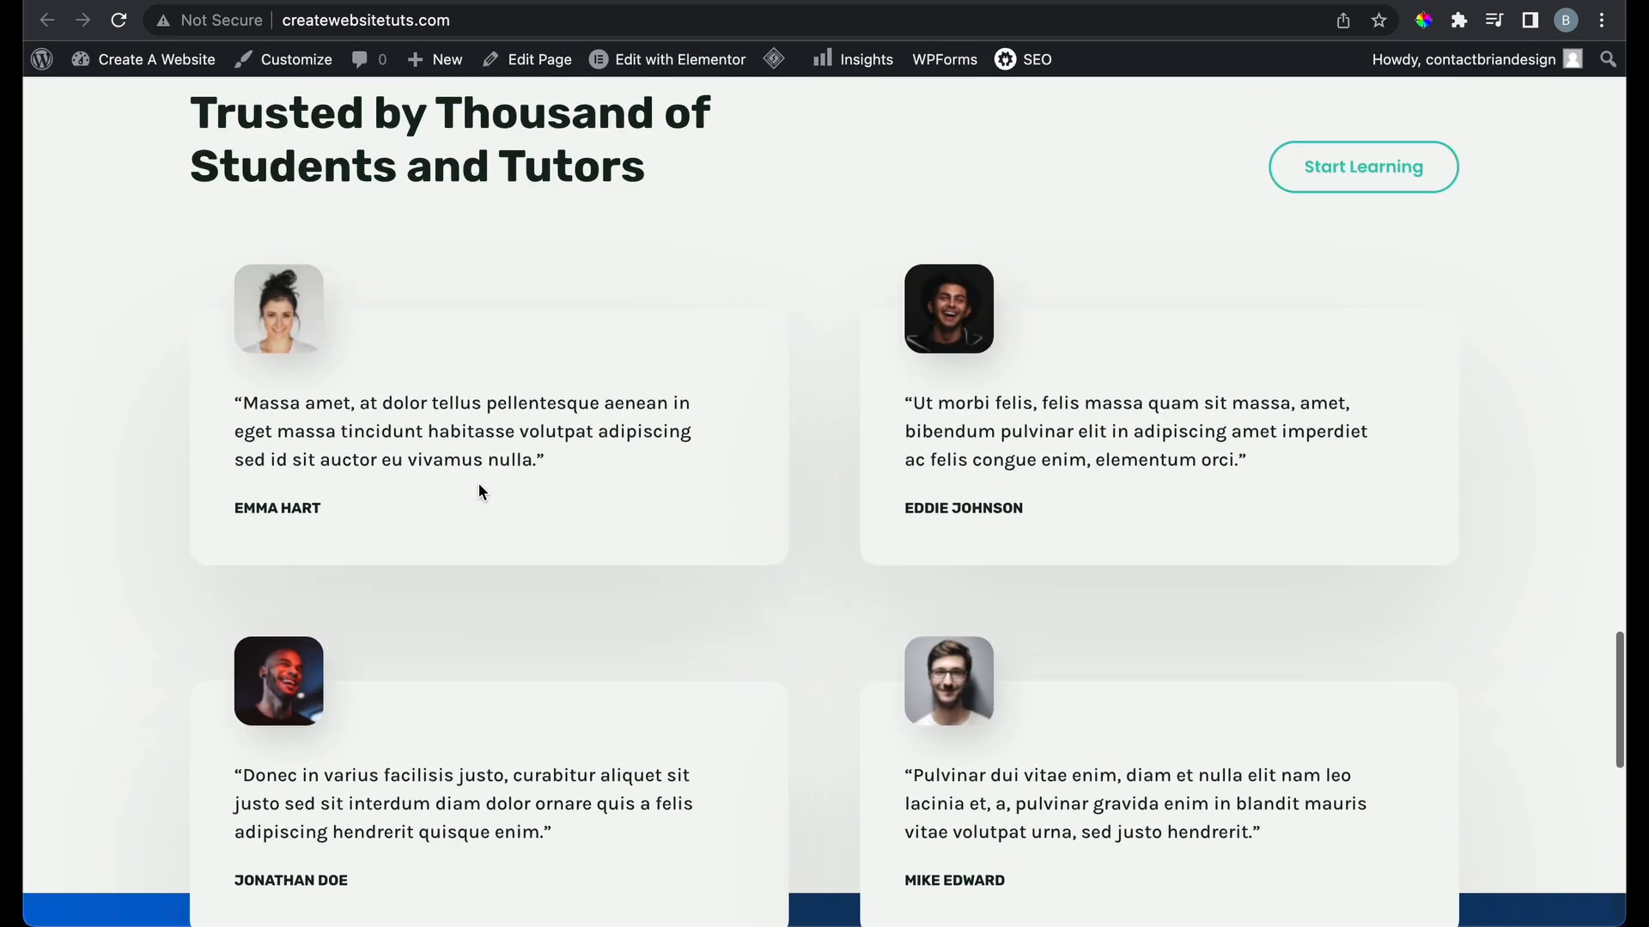
{"action": "scroll", "coordinate": [477, 482], "scroll_direction": "up", "scroll_amount": 10}
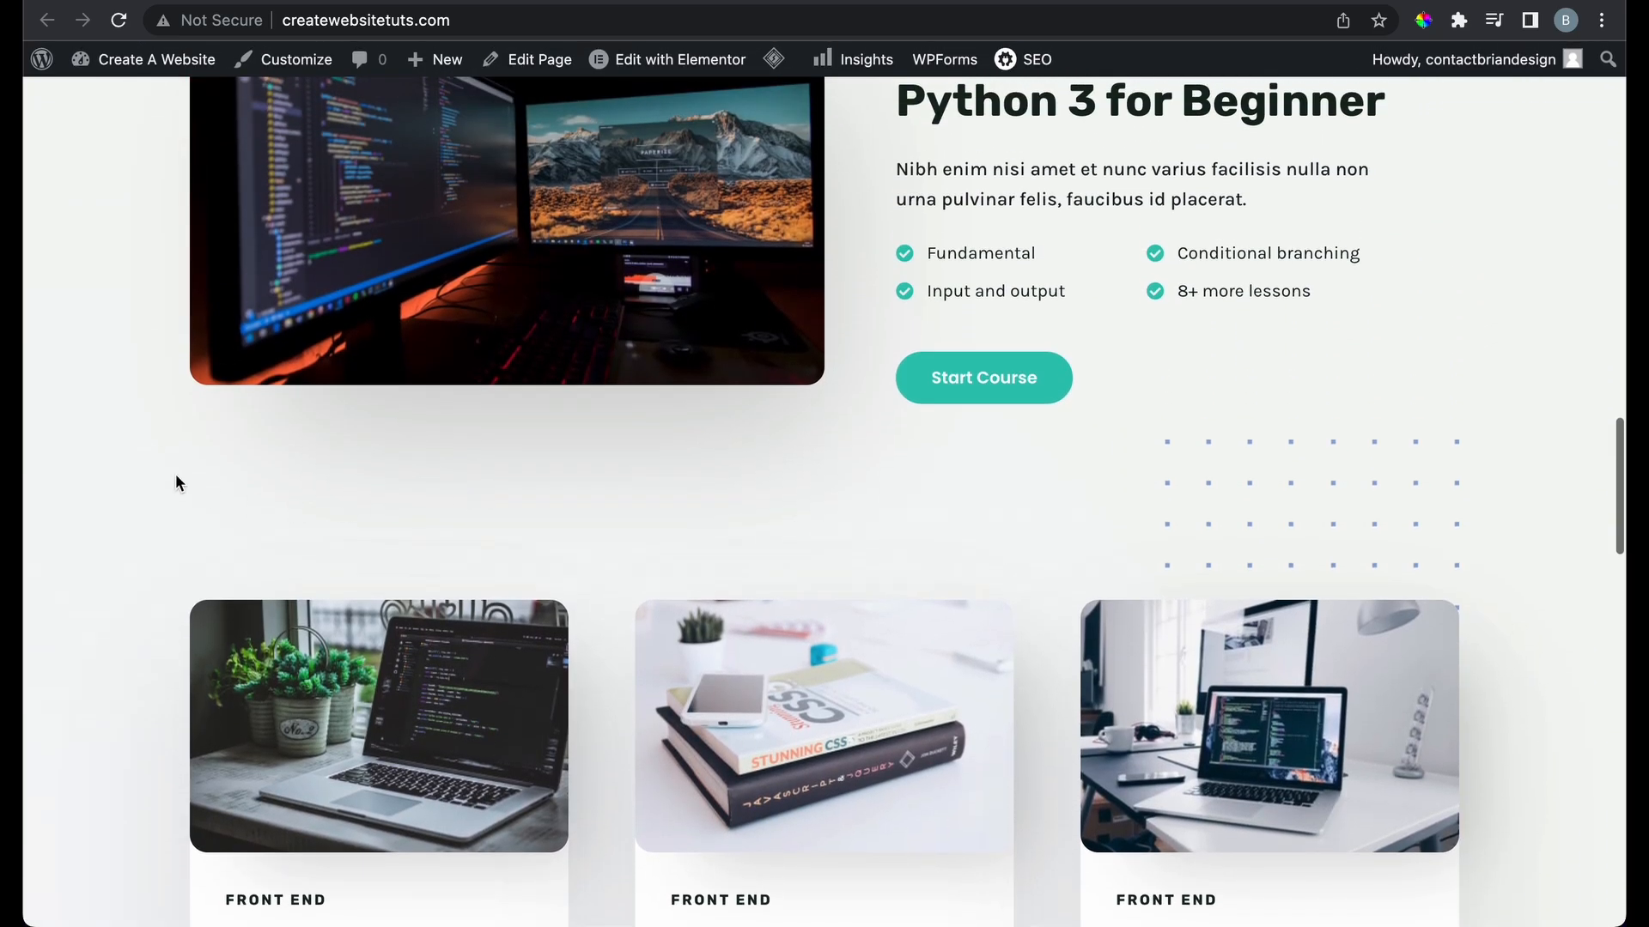
{"action": "scroll", "coordinate": [155, 464], "scroll_direction": "up", "scroll_amount": 10}
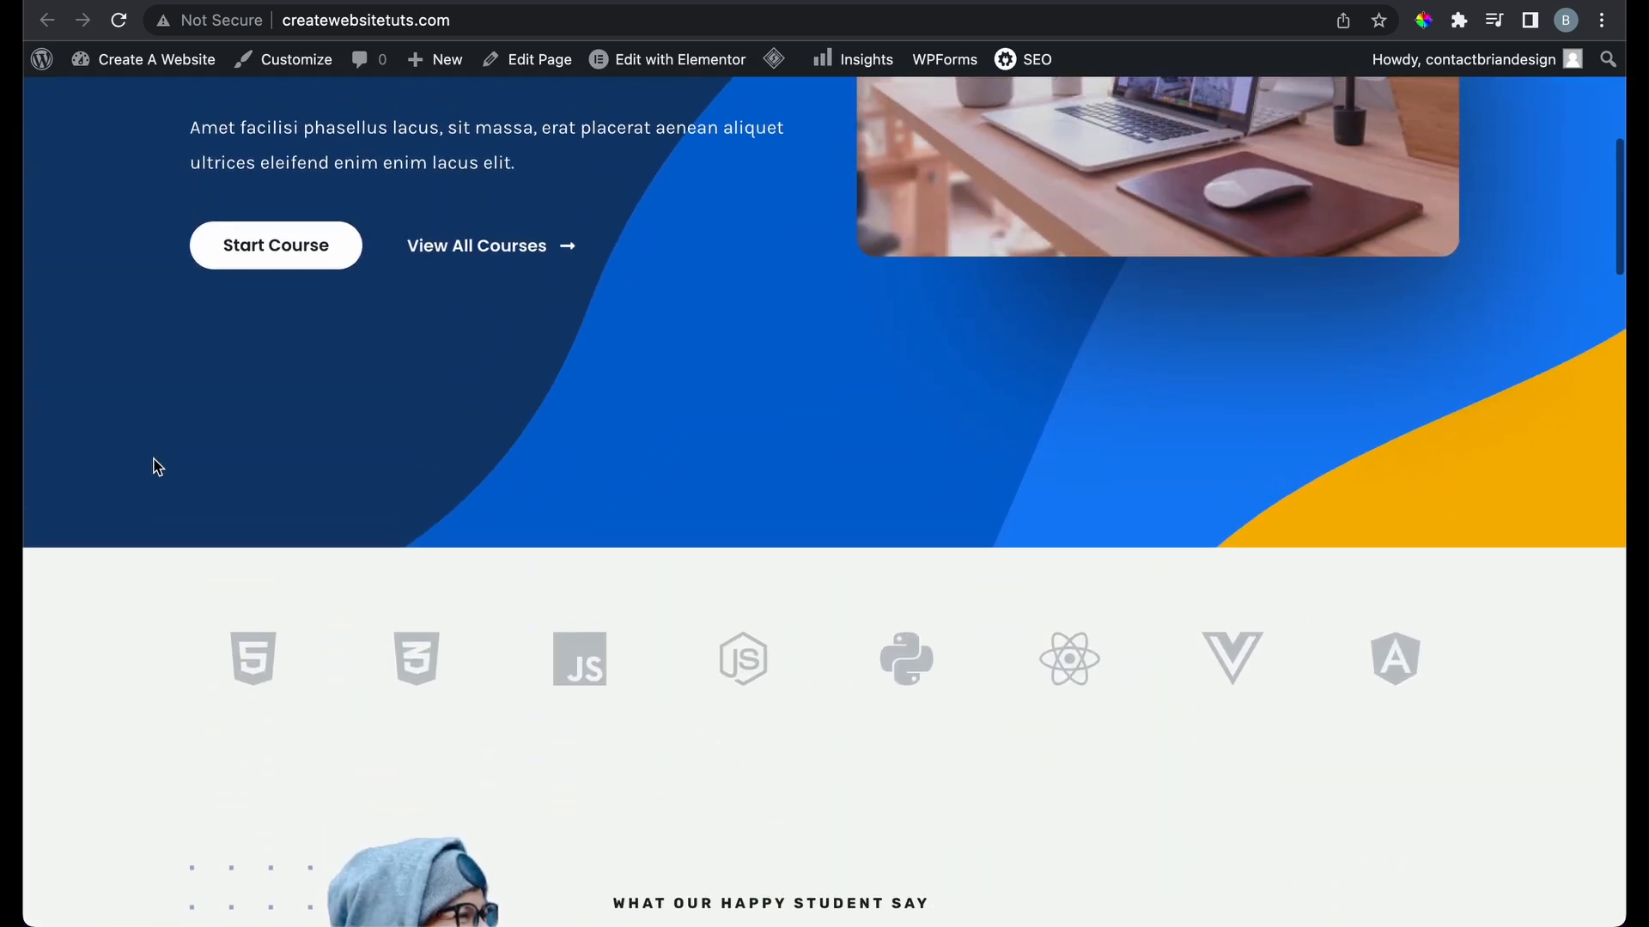
{"action": "scroll", "coordinate": [157, 466], "scroll_direction": "up", "scroll_amount": 8}
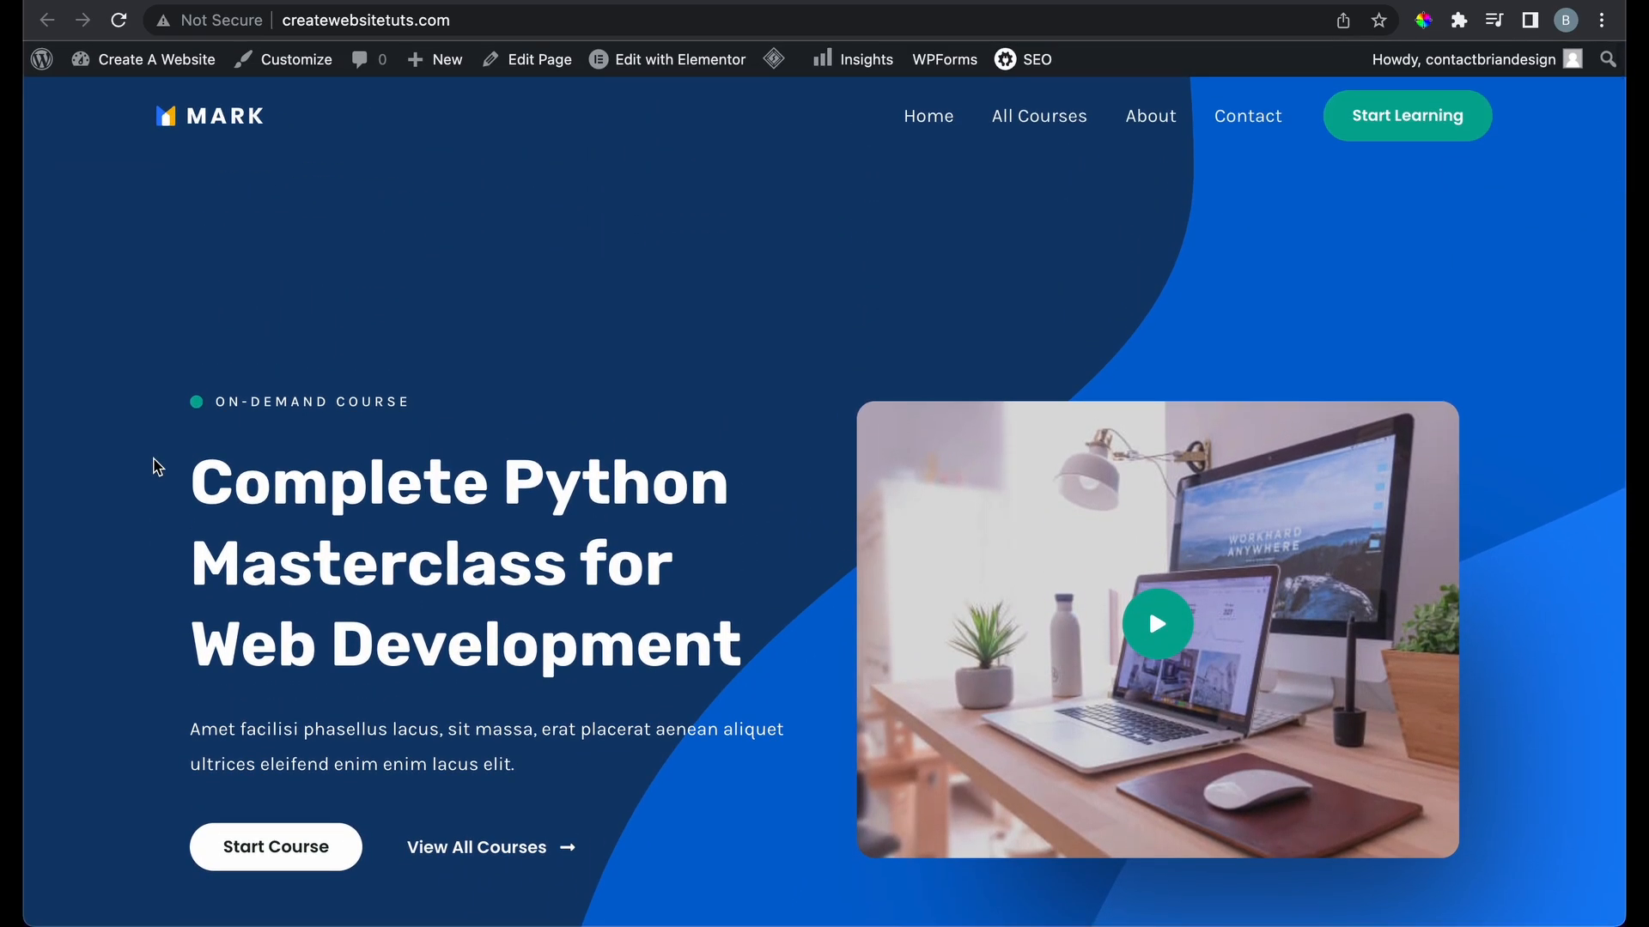
{"action": "scroll", "coordinate": [154, 464], "scroll_direction": "down", "scroll_amount": 2}
{"action": "scroll", "coordinate": [781, 471], "scroll_direction": "up", "scroll_amount": 2}
{"action": "scroll", "coordinate": [678, 691], "scroll_direction": "down", "scroll_amount": 8}
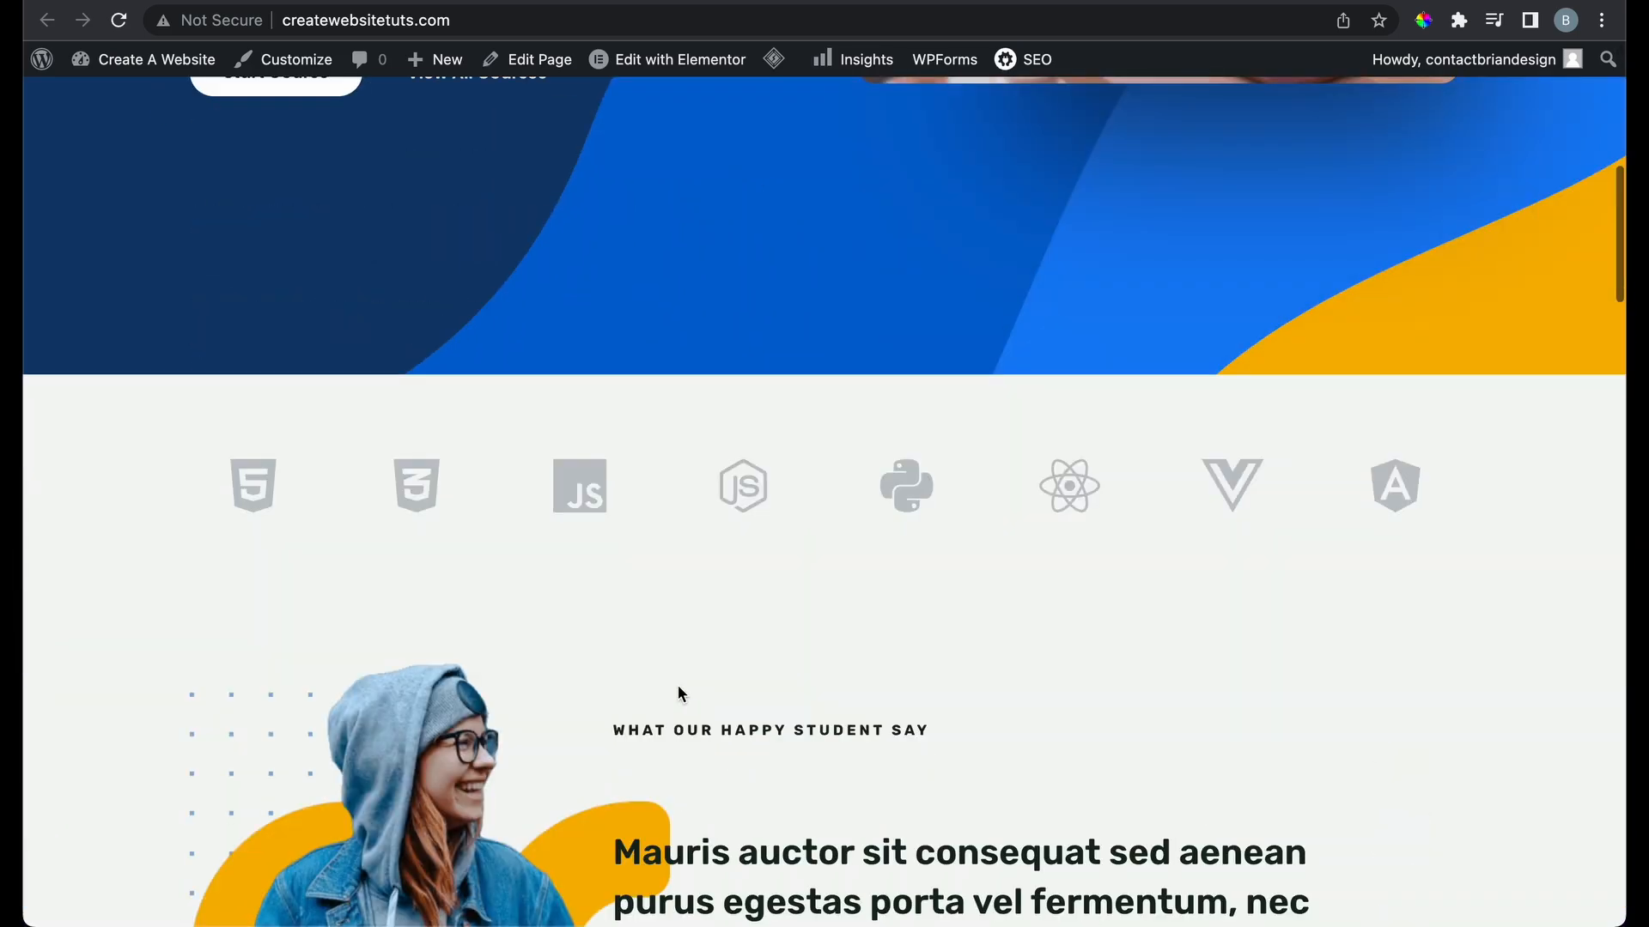
{"action": "scroll", "coordinate": [678, 689], "scroll_direction": "down", "scroll_amount": 2}
{"action": "scroll", "coordinate": [678, 690], "scroll_direction": "up", "scroll_amount": 10}
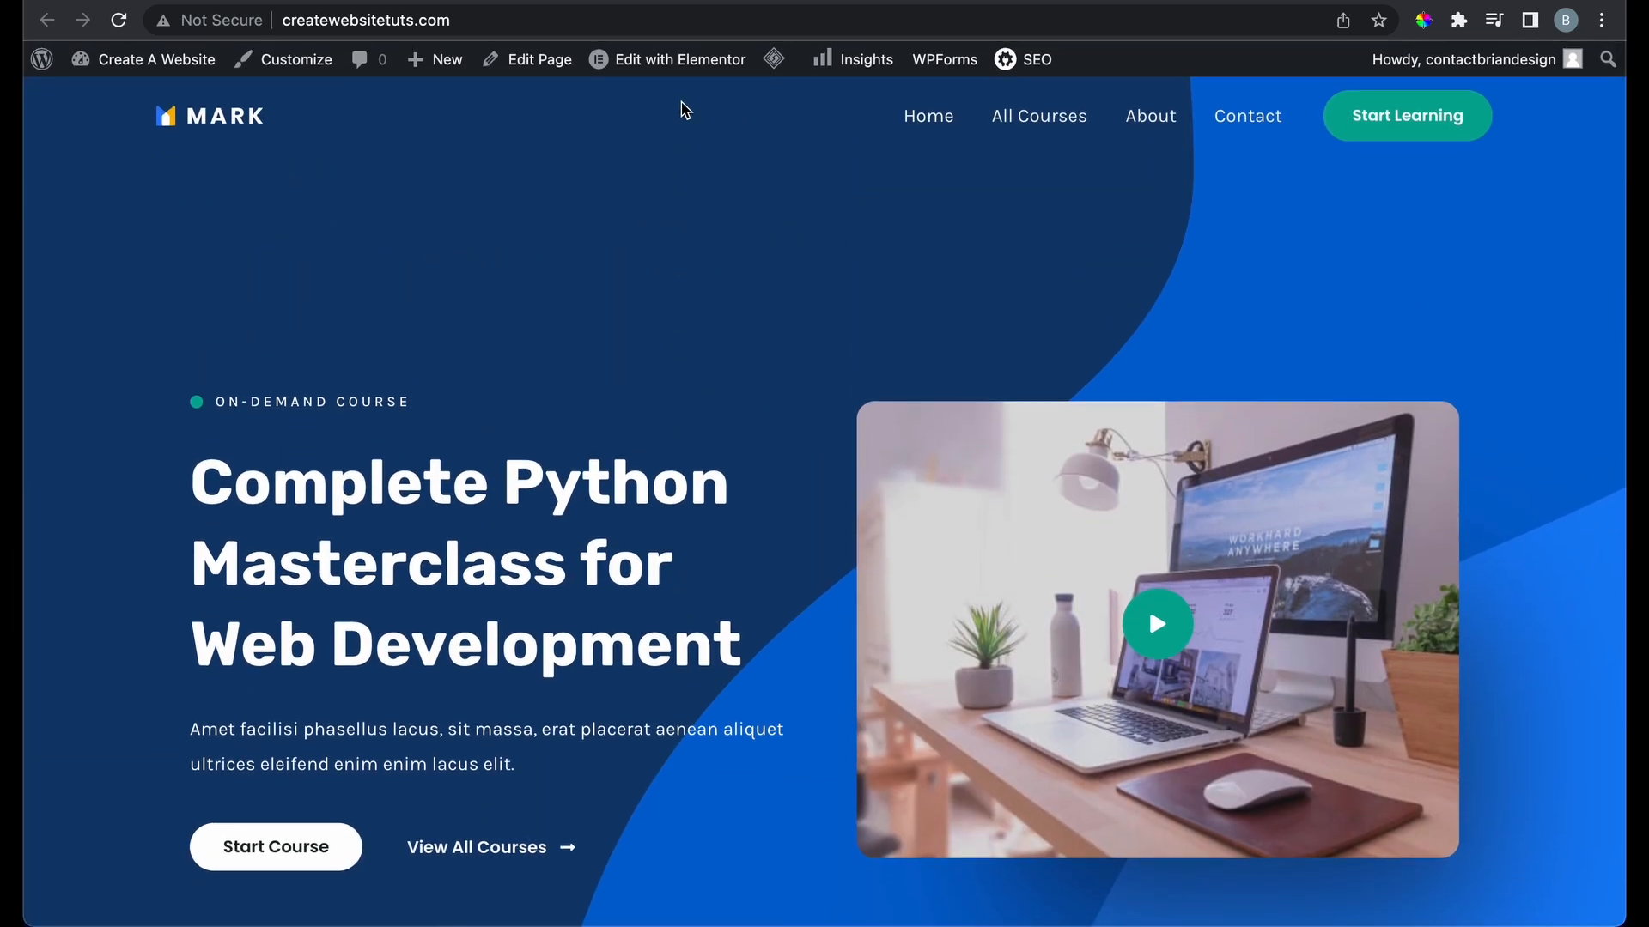
Open the homepage in the Elementor editor and dismiss the AIOSEO integration notice
{"action": "mouse_move", "coordinate": [681, 72]}
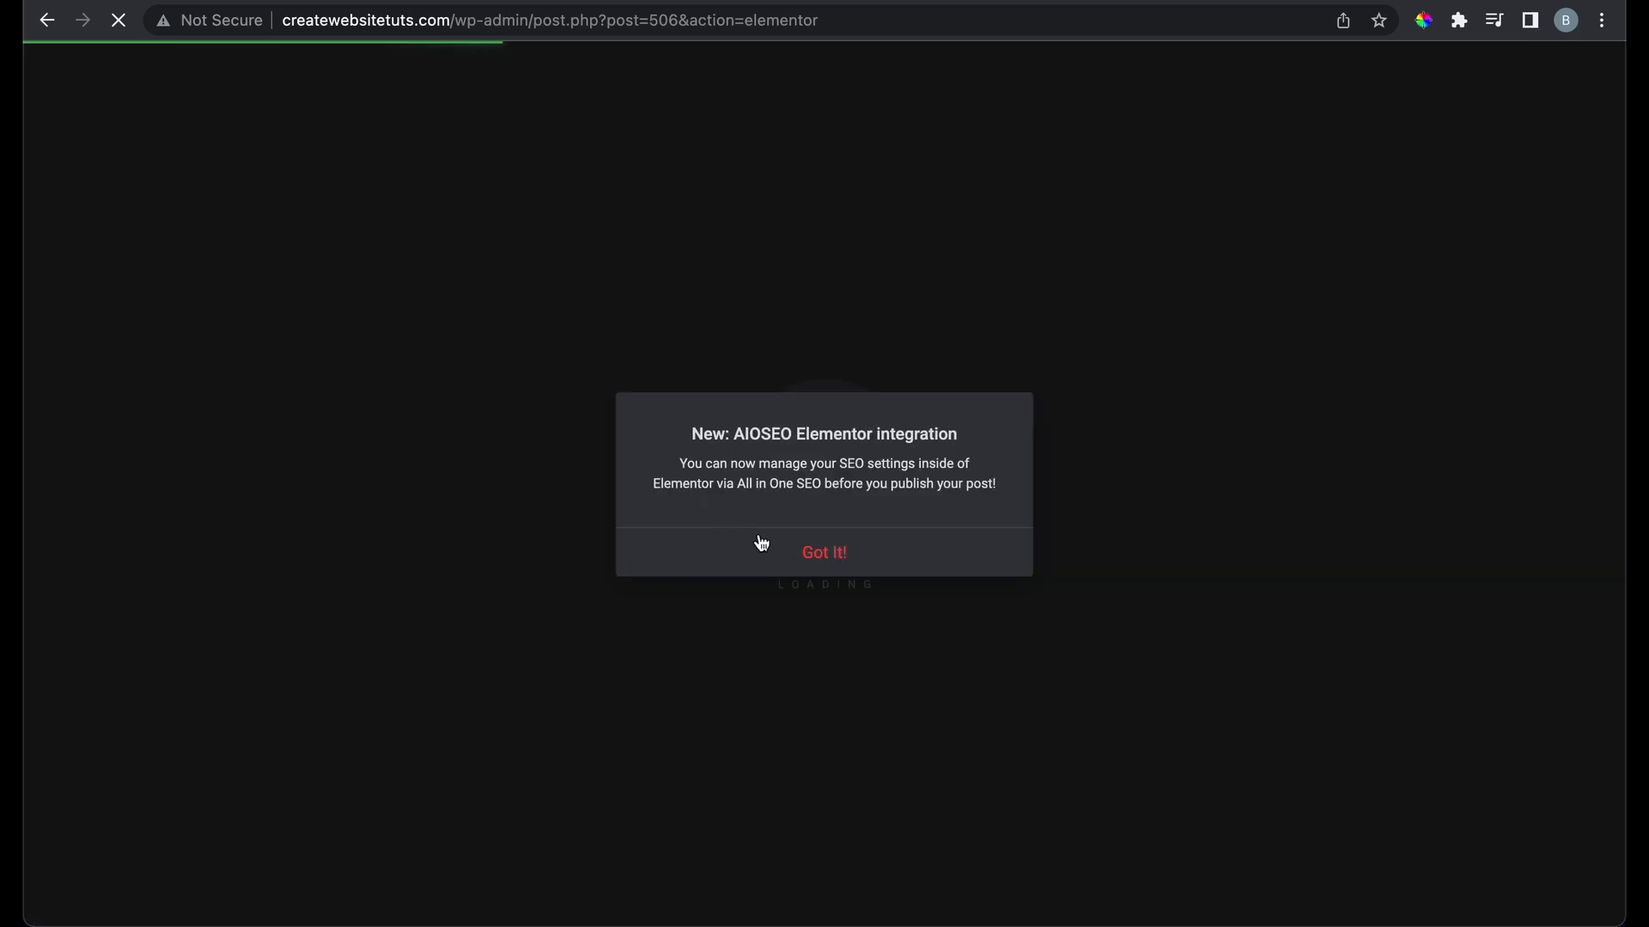
{"action": "left_click", "coordinate": [824, 550]}
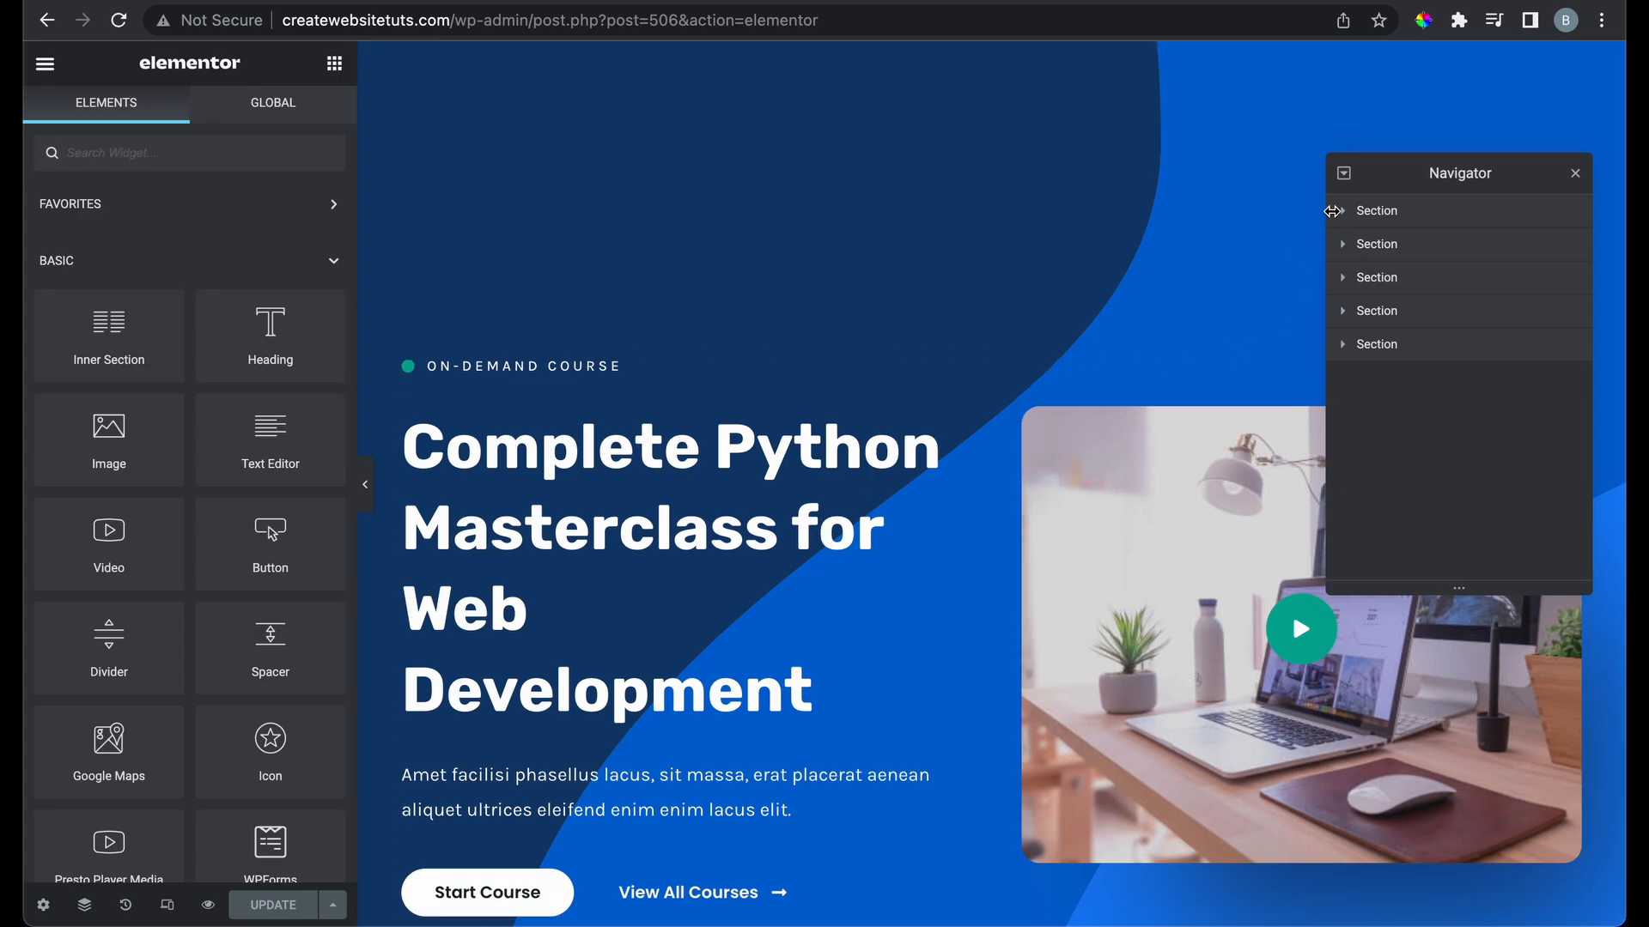
Expand the first section and its first column in the Navigator to list the hero widgets
{"action": "left_click", "coordinate": [1343, 211]}
{"action": "left_click", "coordinate": [1343, 211]}
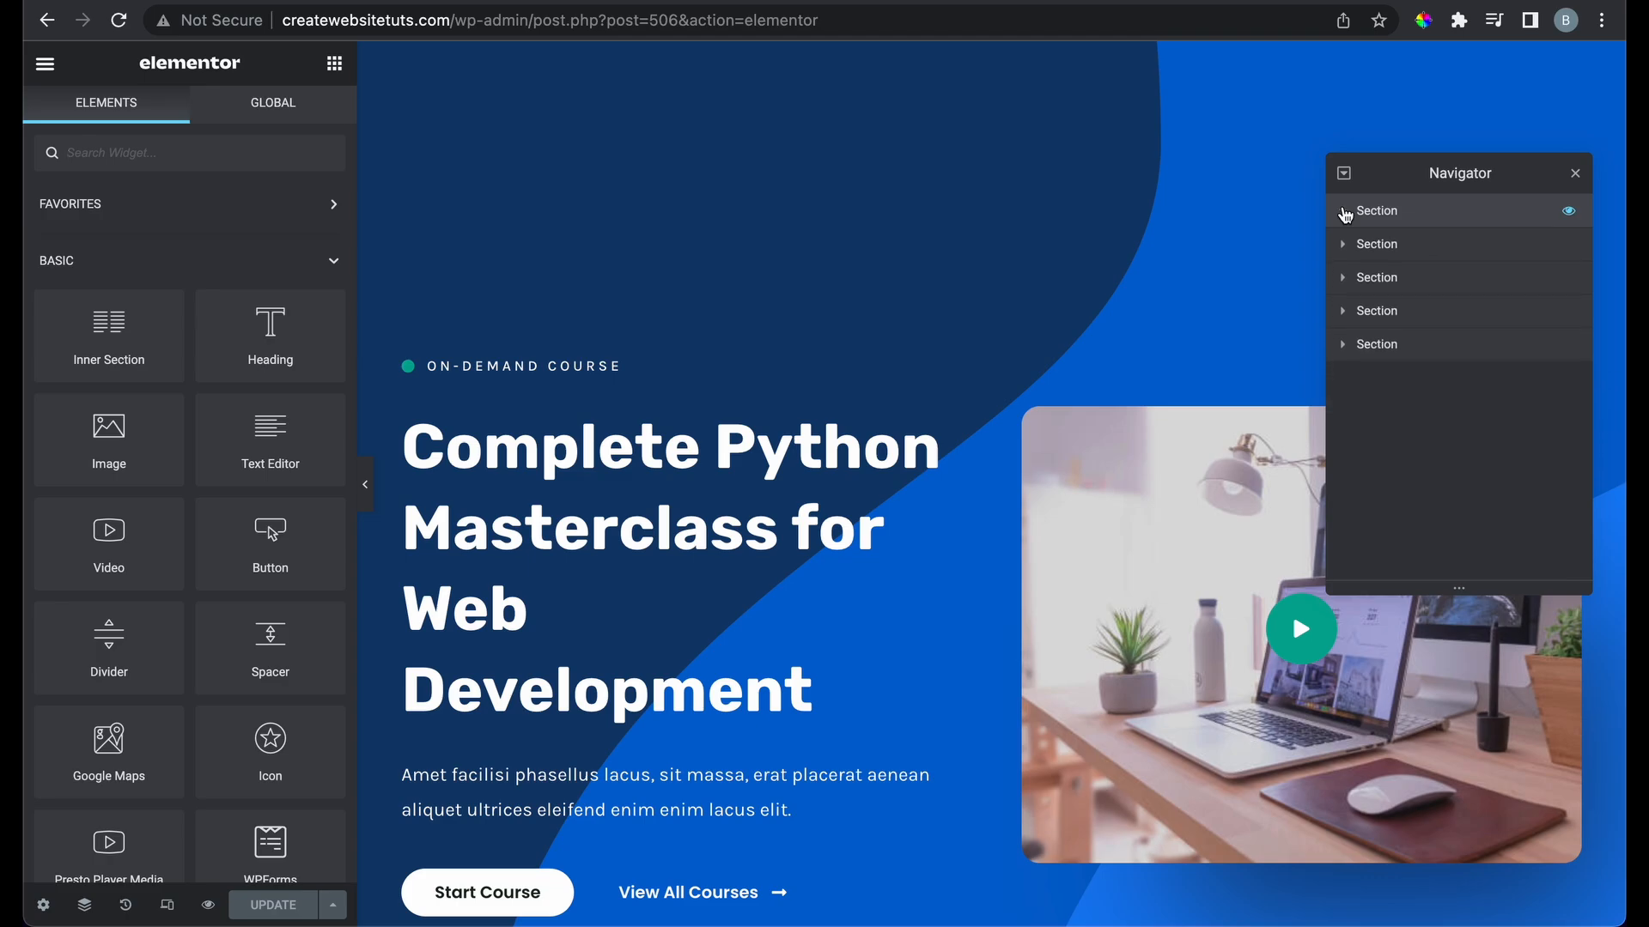
{"action": "left_click", "coordinate": [1344, 212]}
{"action": "left_click", "coordinate": [1353, 245]}
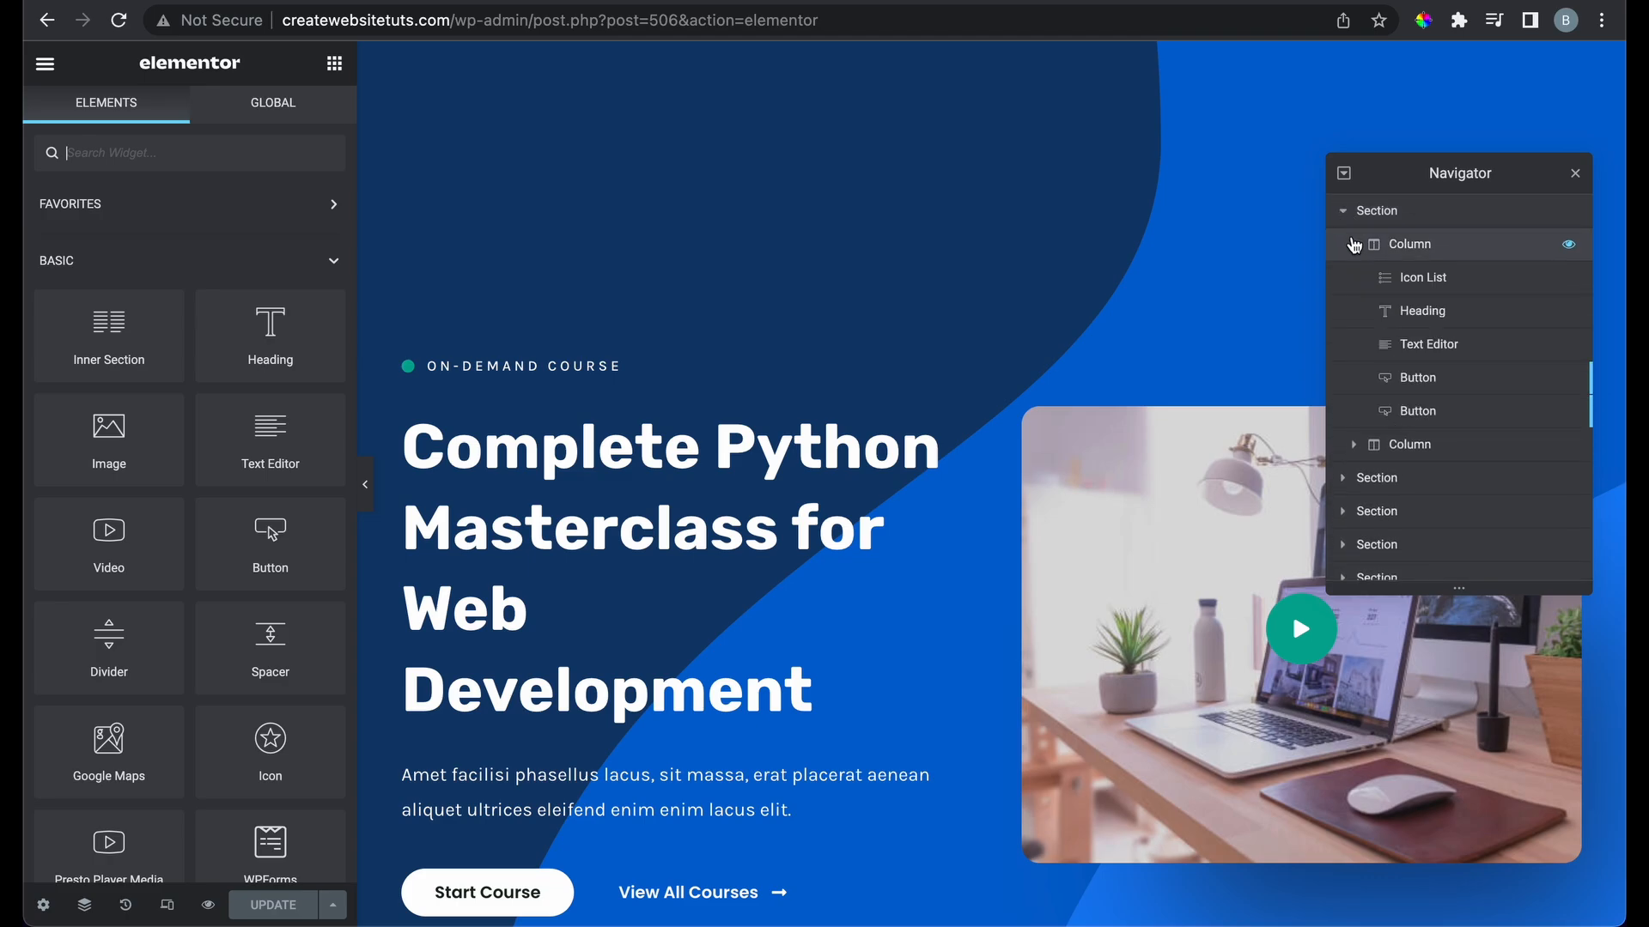
Try hiding the hero's Icon List and Heading one at a time from the Navigator, showing each one again
{"action": "left_click", "coordinate": [1391, 276]}
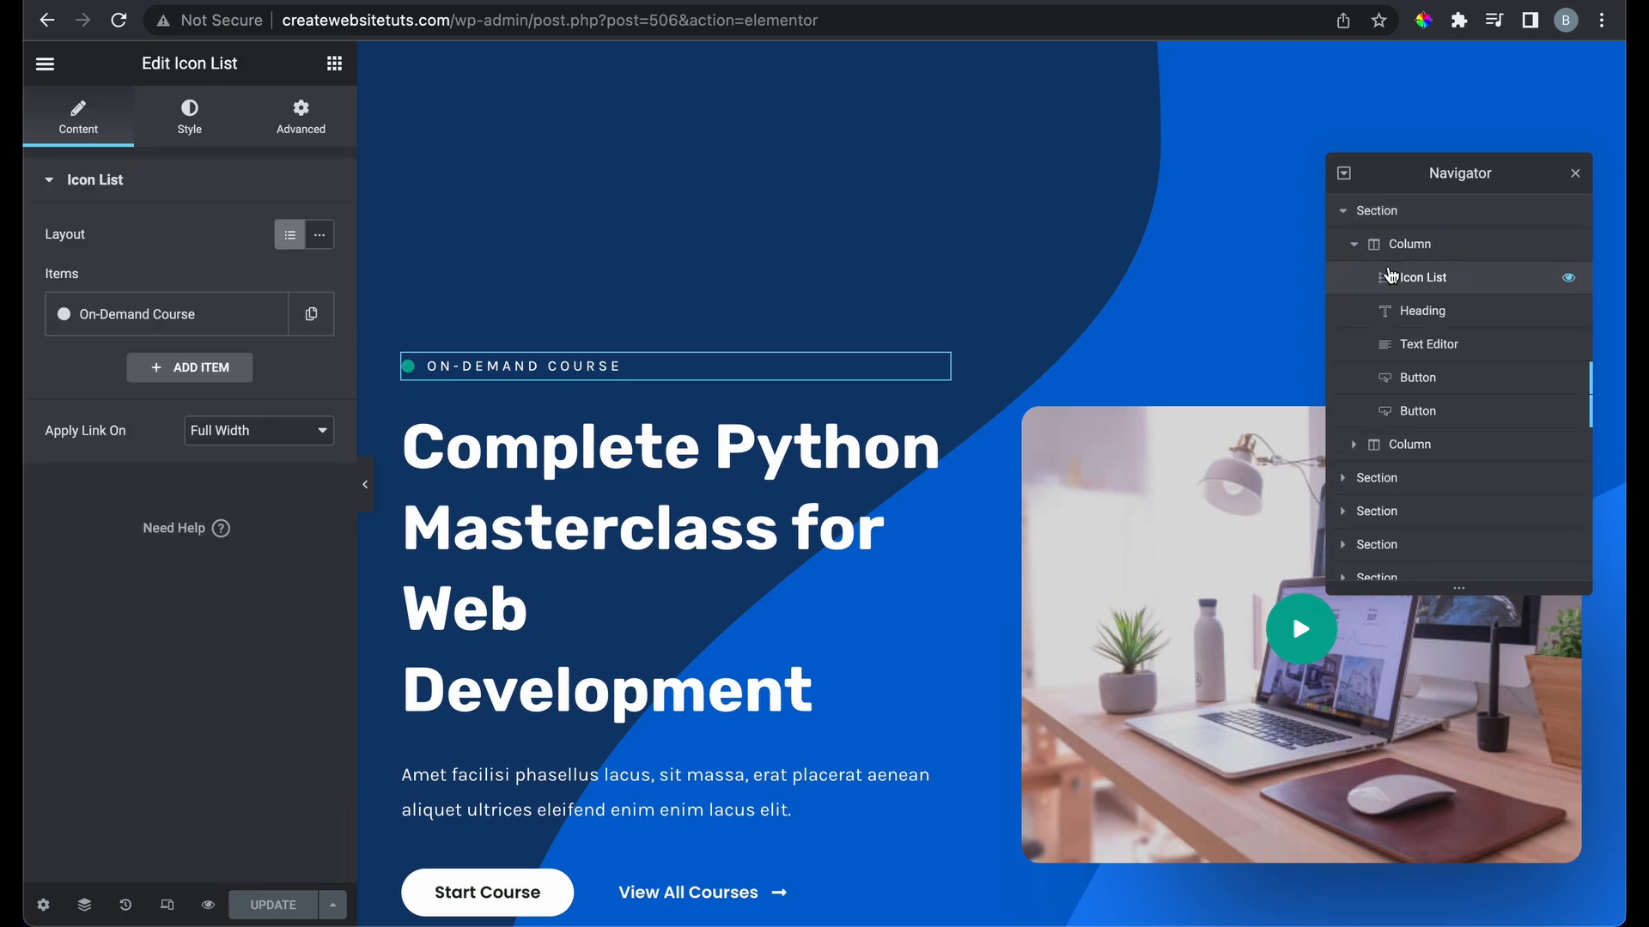
{"action": "left_click", "coordinate": [1568, 280]}
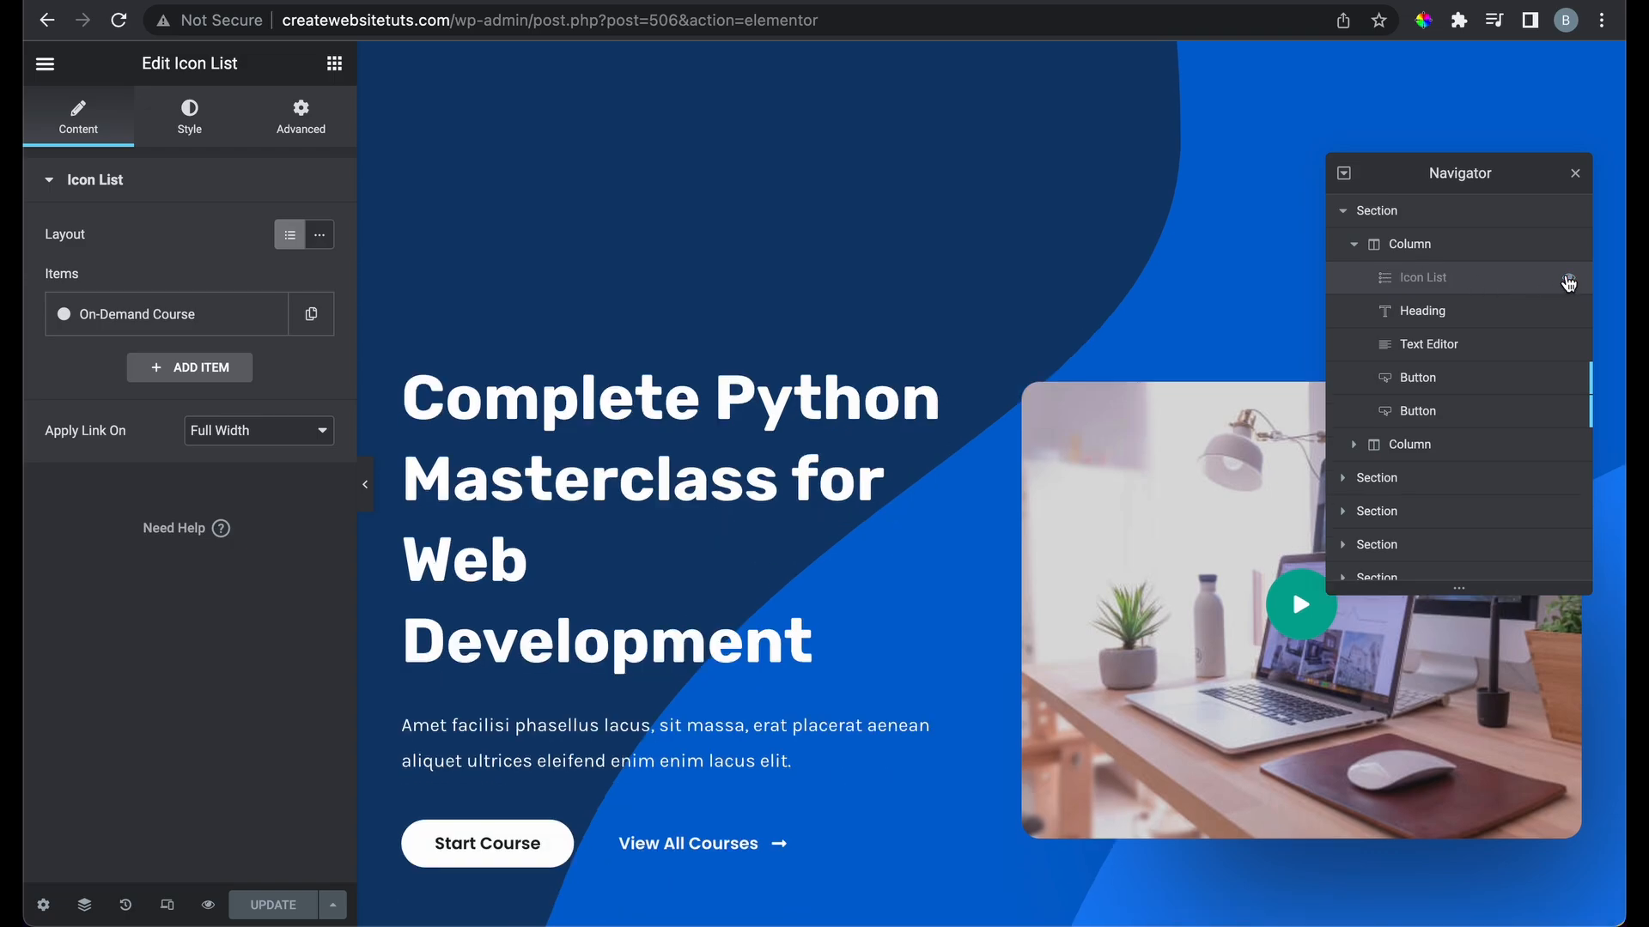
{"action": "left_click", "coordinate": [1568, 280]}
{"action": "left_click", "coordinate": [1470, 312]}
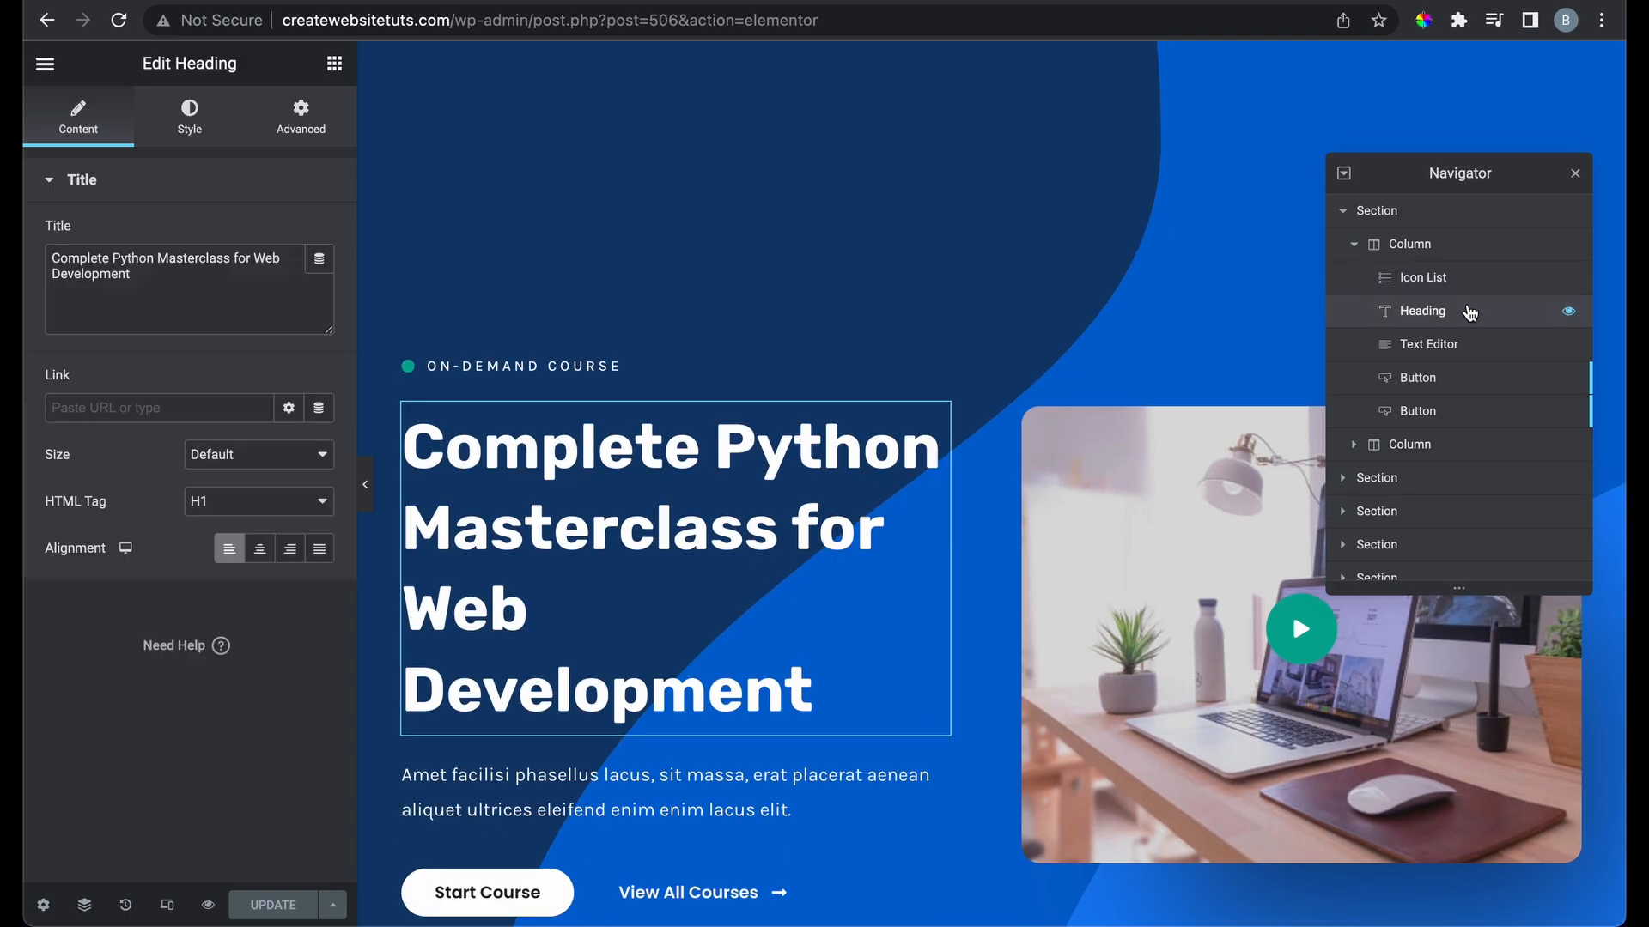
{"action": "left_click", "coordinate": [1569, 313]}
{"action": "left_click", "coordinate": [1570, 313]}
Look at the Elementor settings menu and examine the available widgets in the elements list
{"action": "left_click", "coordinate": [52, 65]}
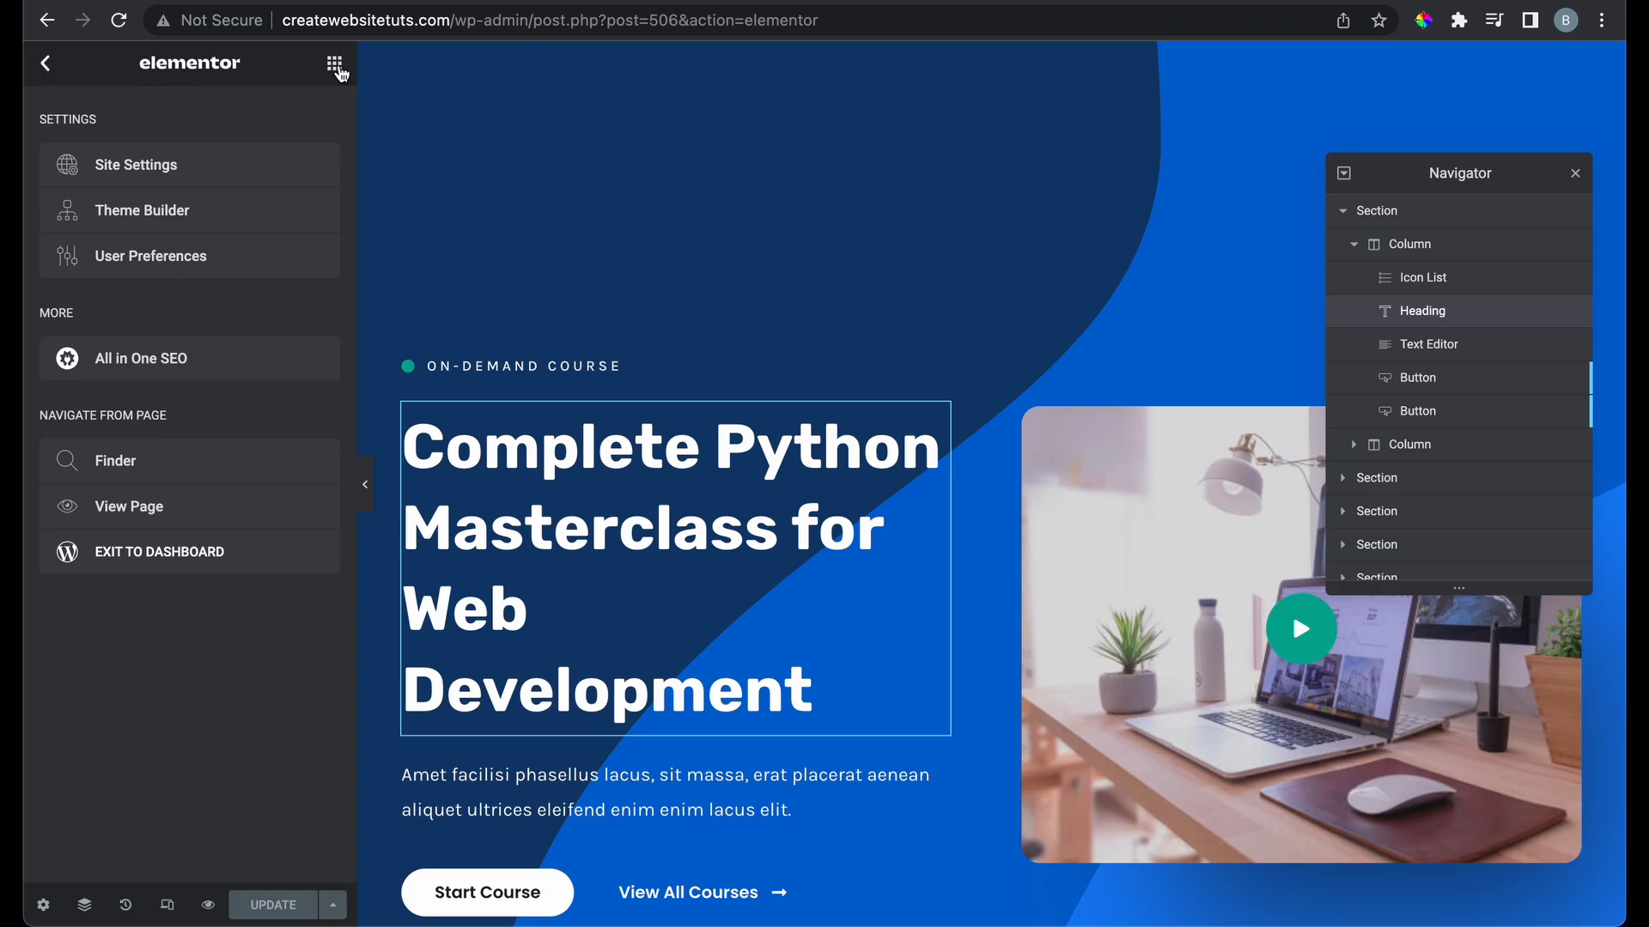
{"action": "left_click", "coordinate": [335, 65]}
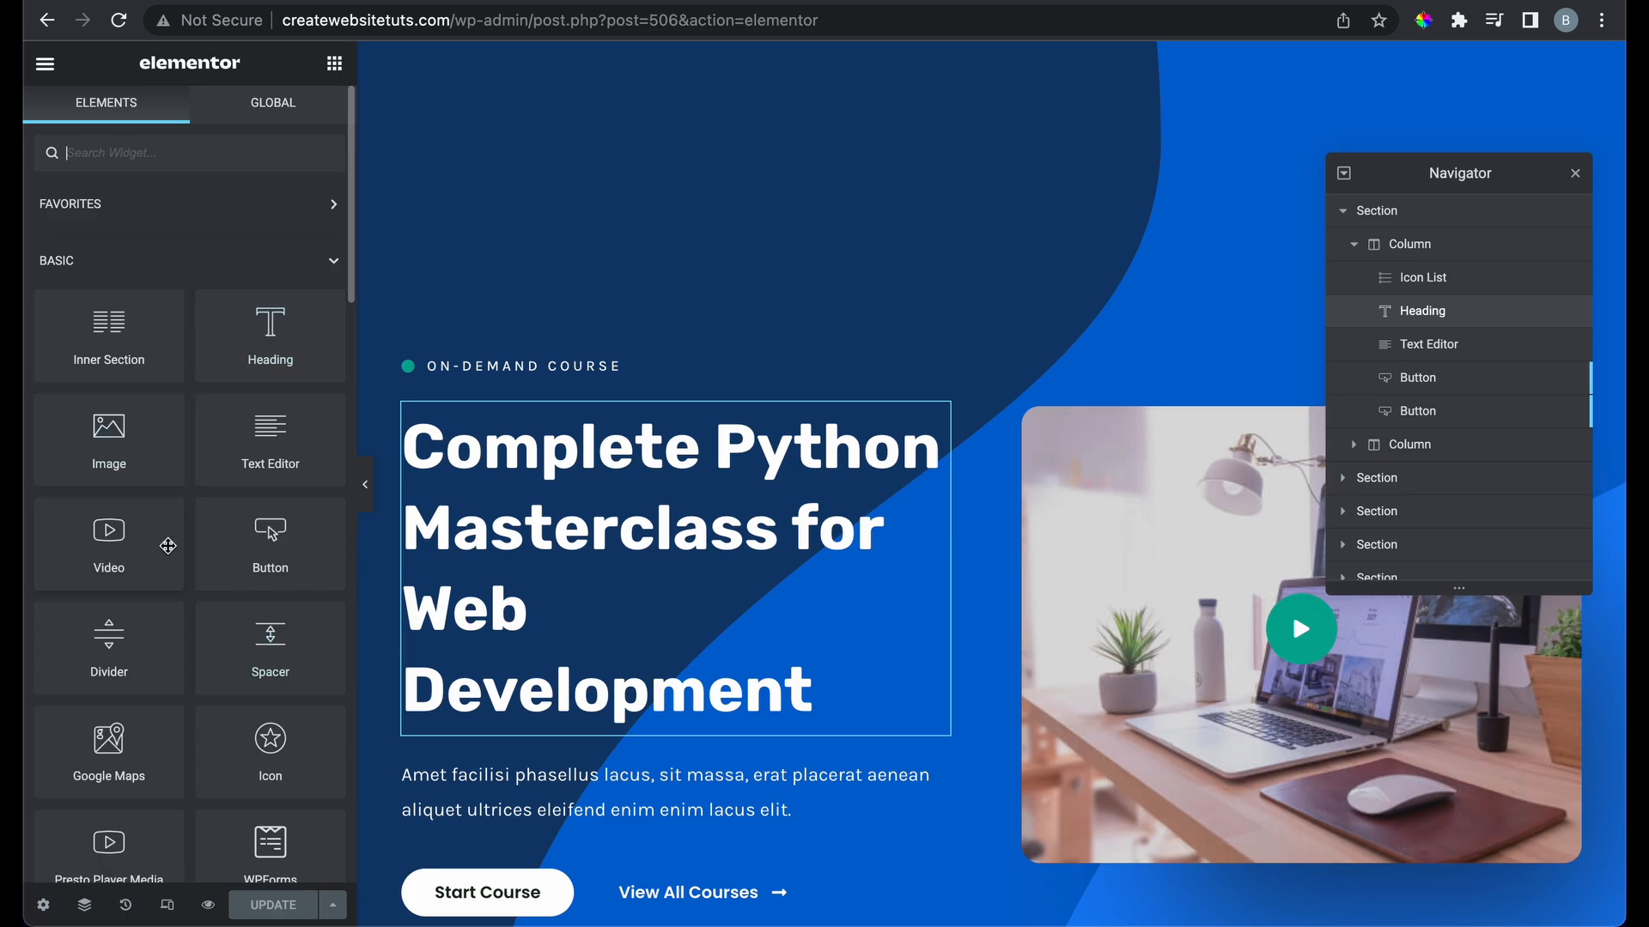
{"action": "scroll", "coordinate": [195, 552], "scroll_direction": "down", "scroll_amount": 4}
{"action": "scroll", "coordinate": [199, 548], "scroll_direction": "up", "scroll_amount": 4}
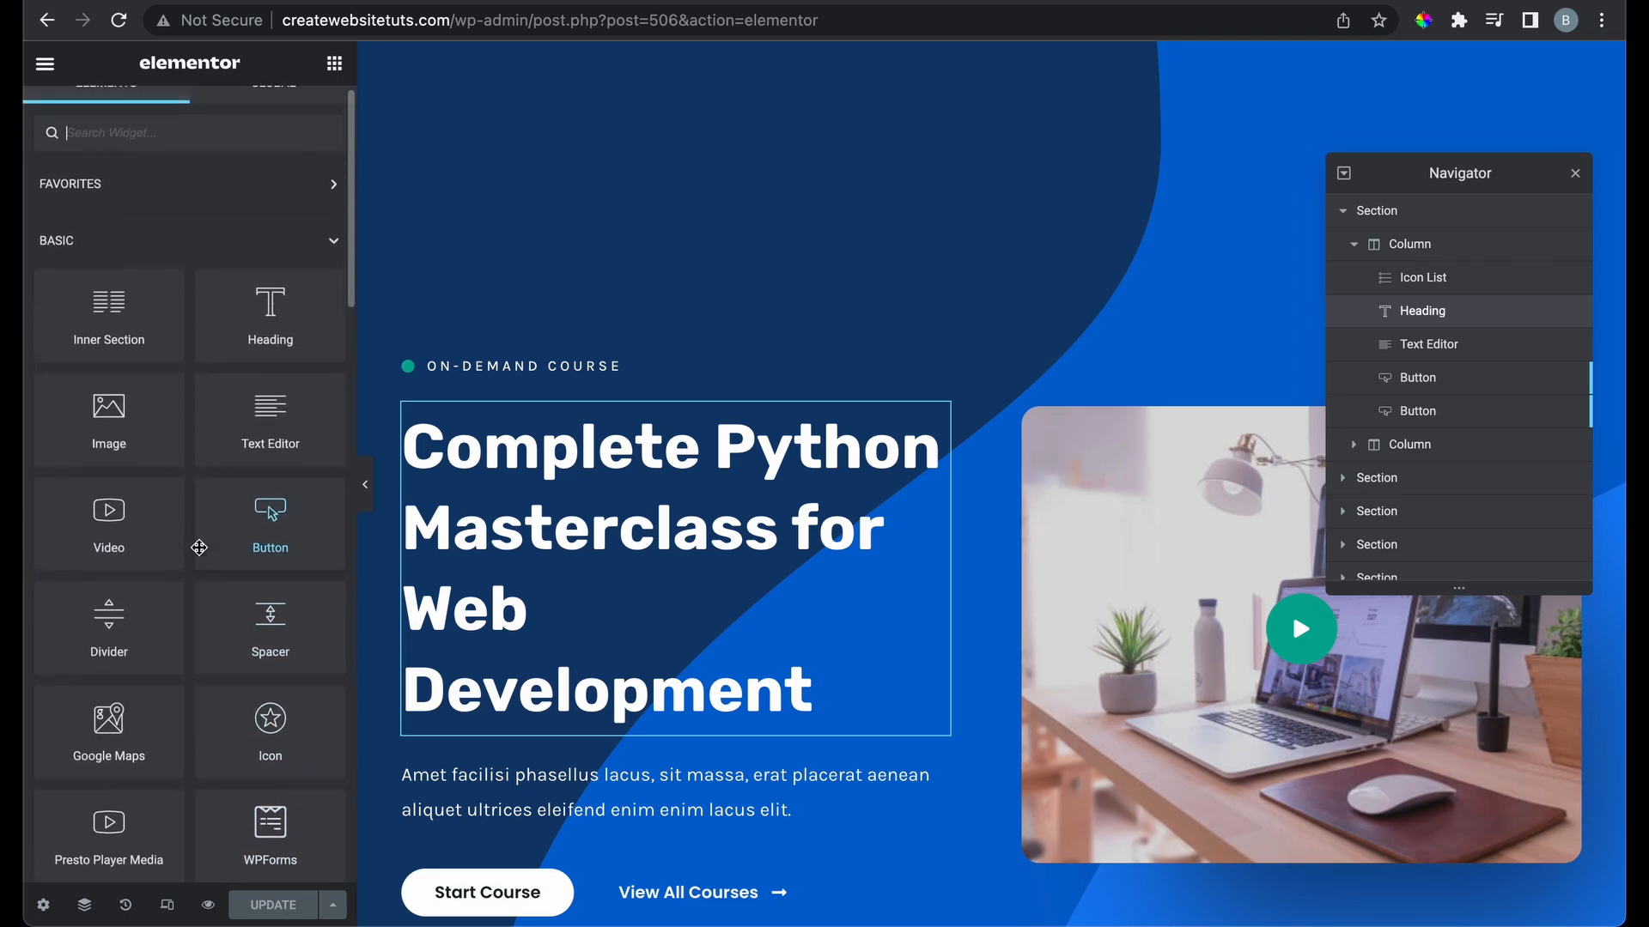
Add a Heading widget between the hero's "ON-DEMAND COURSE" line and its main course heading
{"action": "scroll", "coordinate": [199, 548], "scroll_direction": "down", "scroll_amount": 7}
{"action": "scroll", "coordinate": [199, 547], "scroll_direction": "up", "scroll_amount": 7}
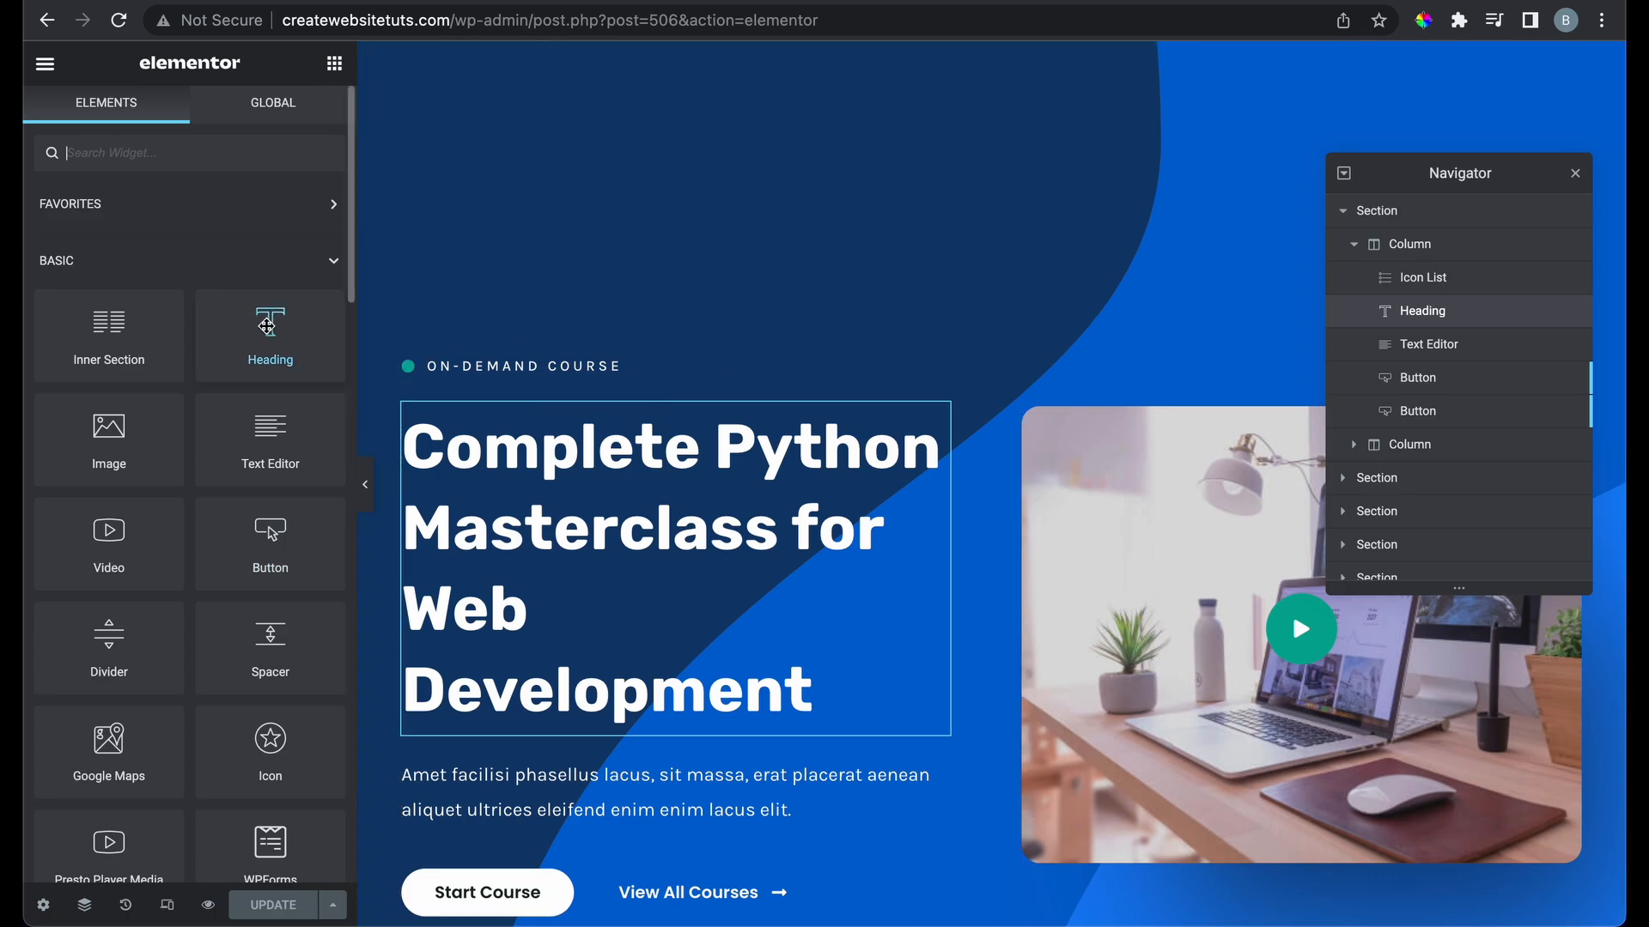
{"action": "left_click_drag", "start_coordinate": [259, 328], "coordinate": [515, 382]}
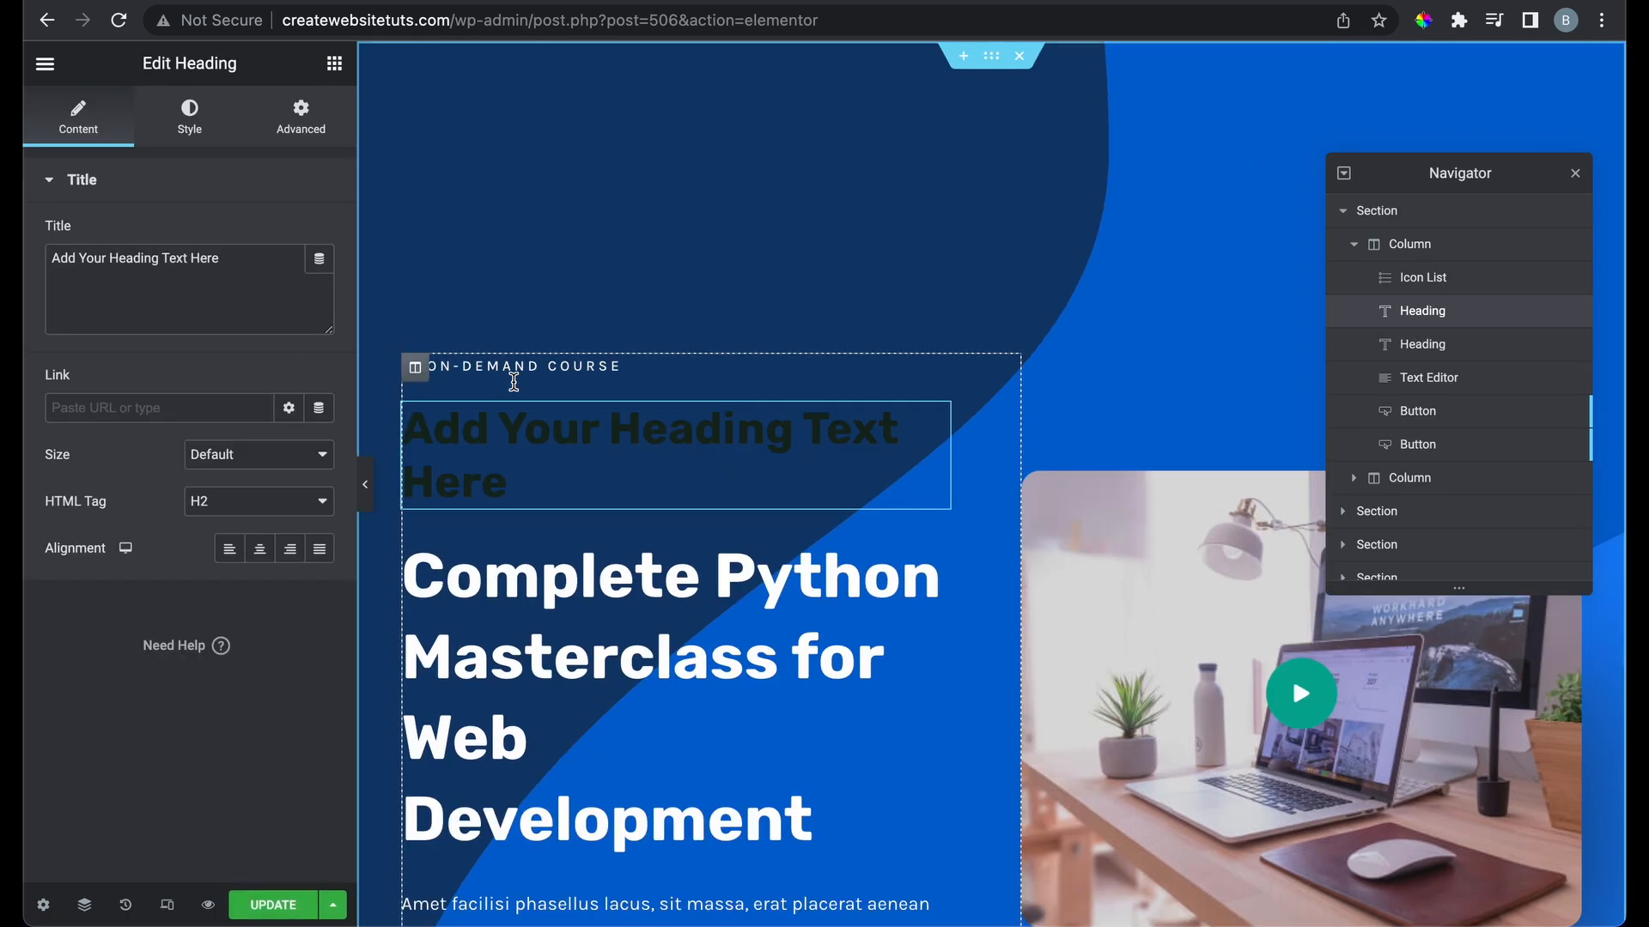
Replace the placeholder text of the new hero heading with "Anything you want"
{"action": "triple_click", "coordinate": [507, 465]}
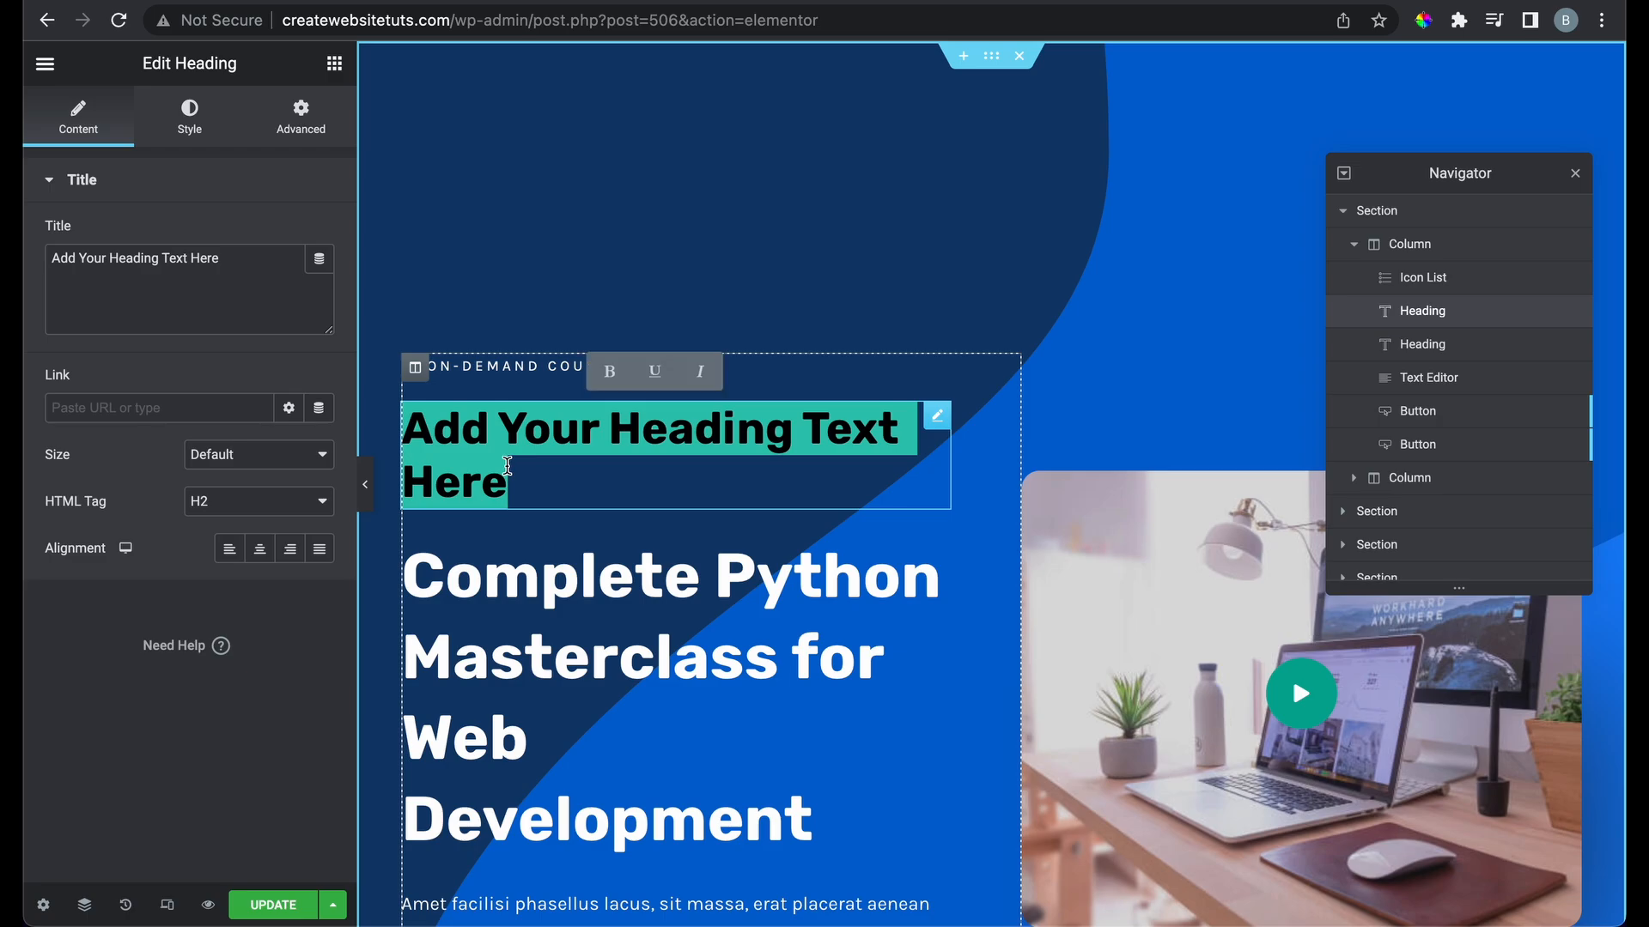
{"action": "type", "text": "ANything"}
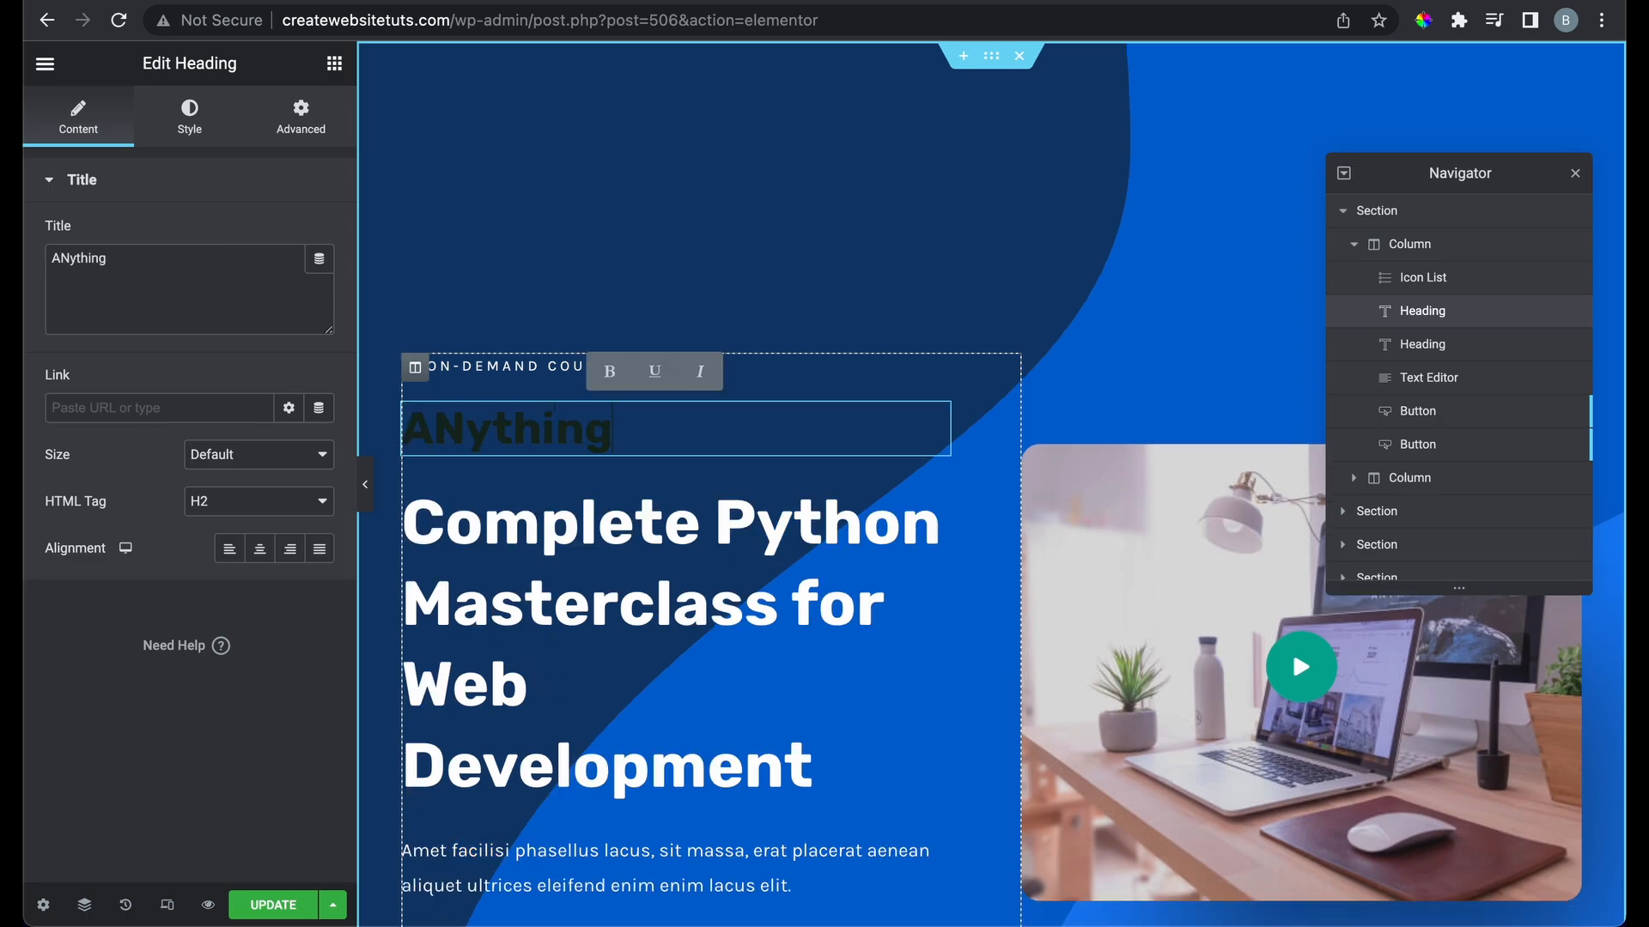
{"action": "key", "text": "BackSpace"}
{"action": "key", "text": "BackSpace"}
{"action": "key", "text": "BackSpace"}
{"action": "key", "text": "BackSpace"}
{"action": "key", "text": "BackSpace"}
{"action": "key", "text": "BackSpace"}
{"action": "key", "text": "BackSpace"}
{"action": "type", "text": "nything"}
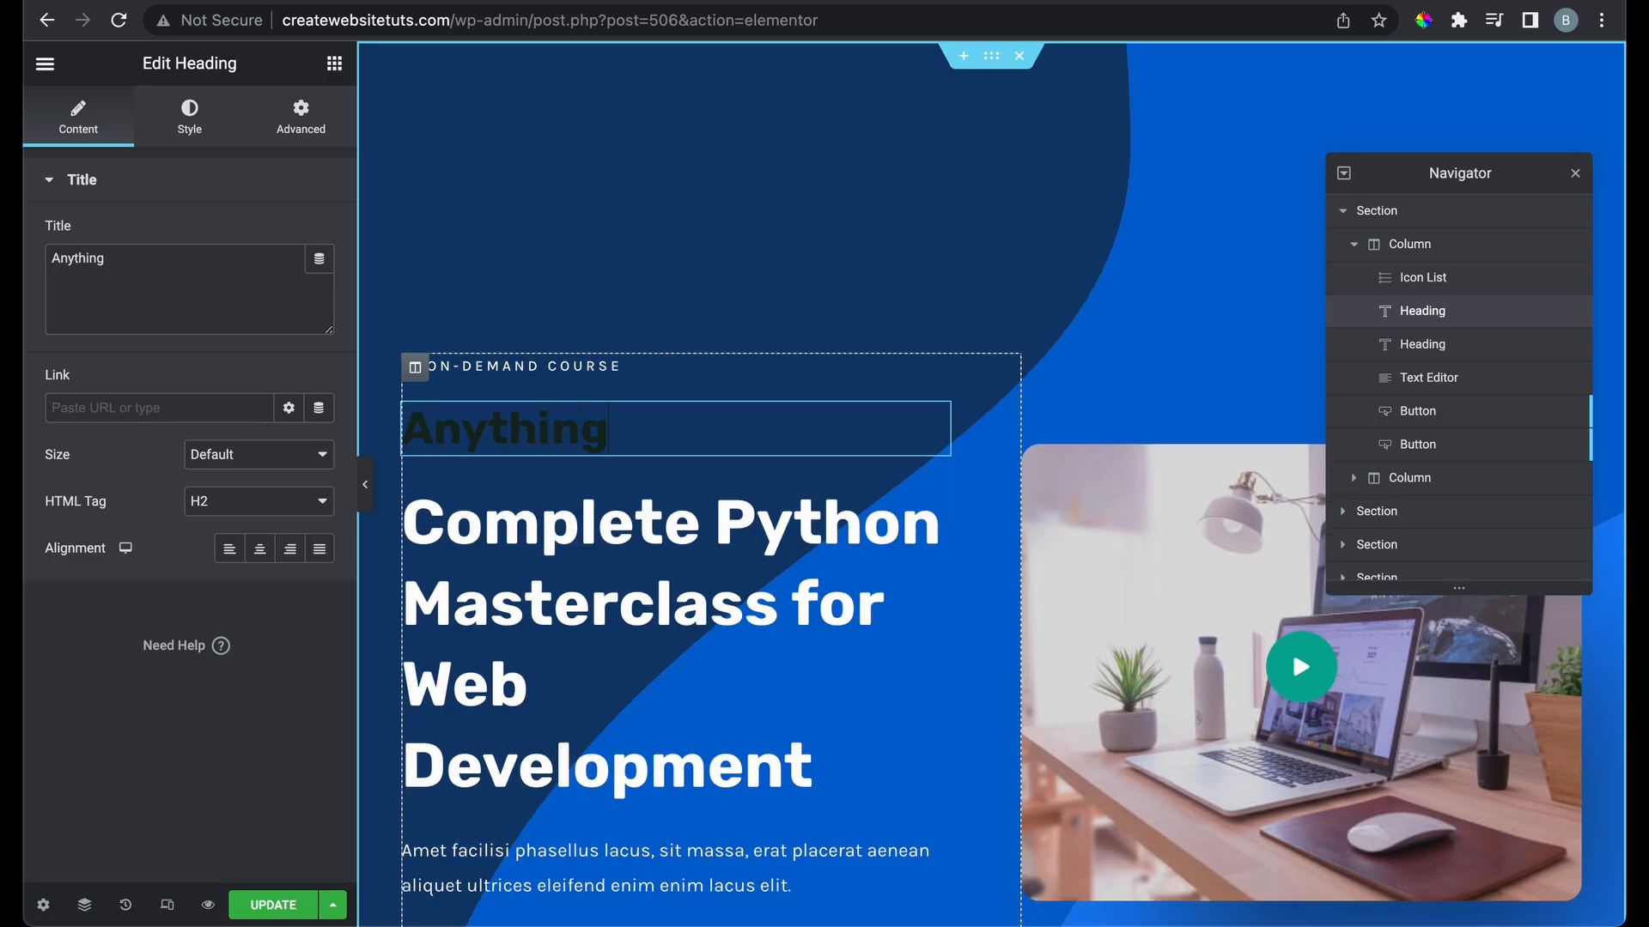
{"action": "left_click", "coordinate": [180, 272]}
{"action": "type", "text": "you want"}
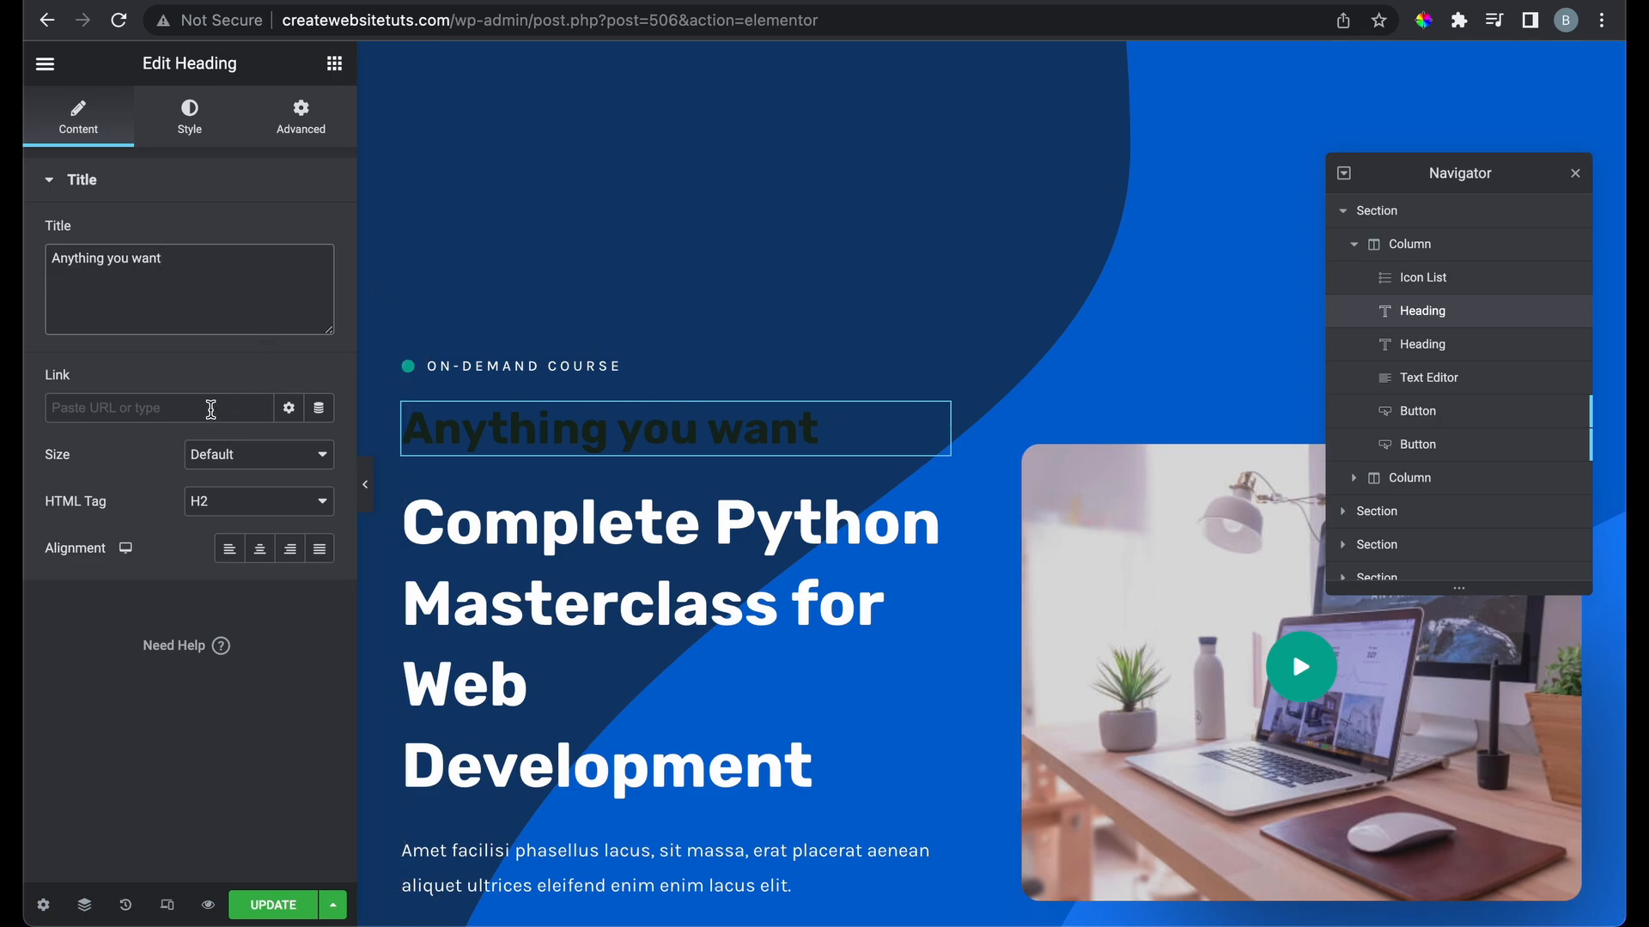
Examine the link, size and HTML tag options of the "Anything you want" heading, leaving them as they are
{"action": "left_click", "coordinate": [210, 410]}
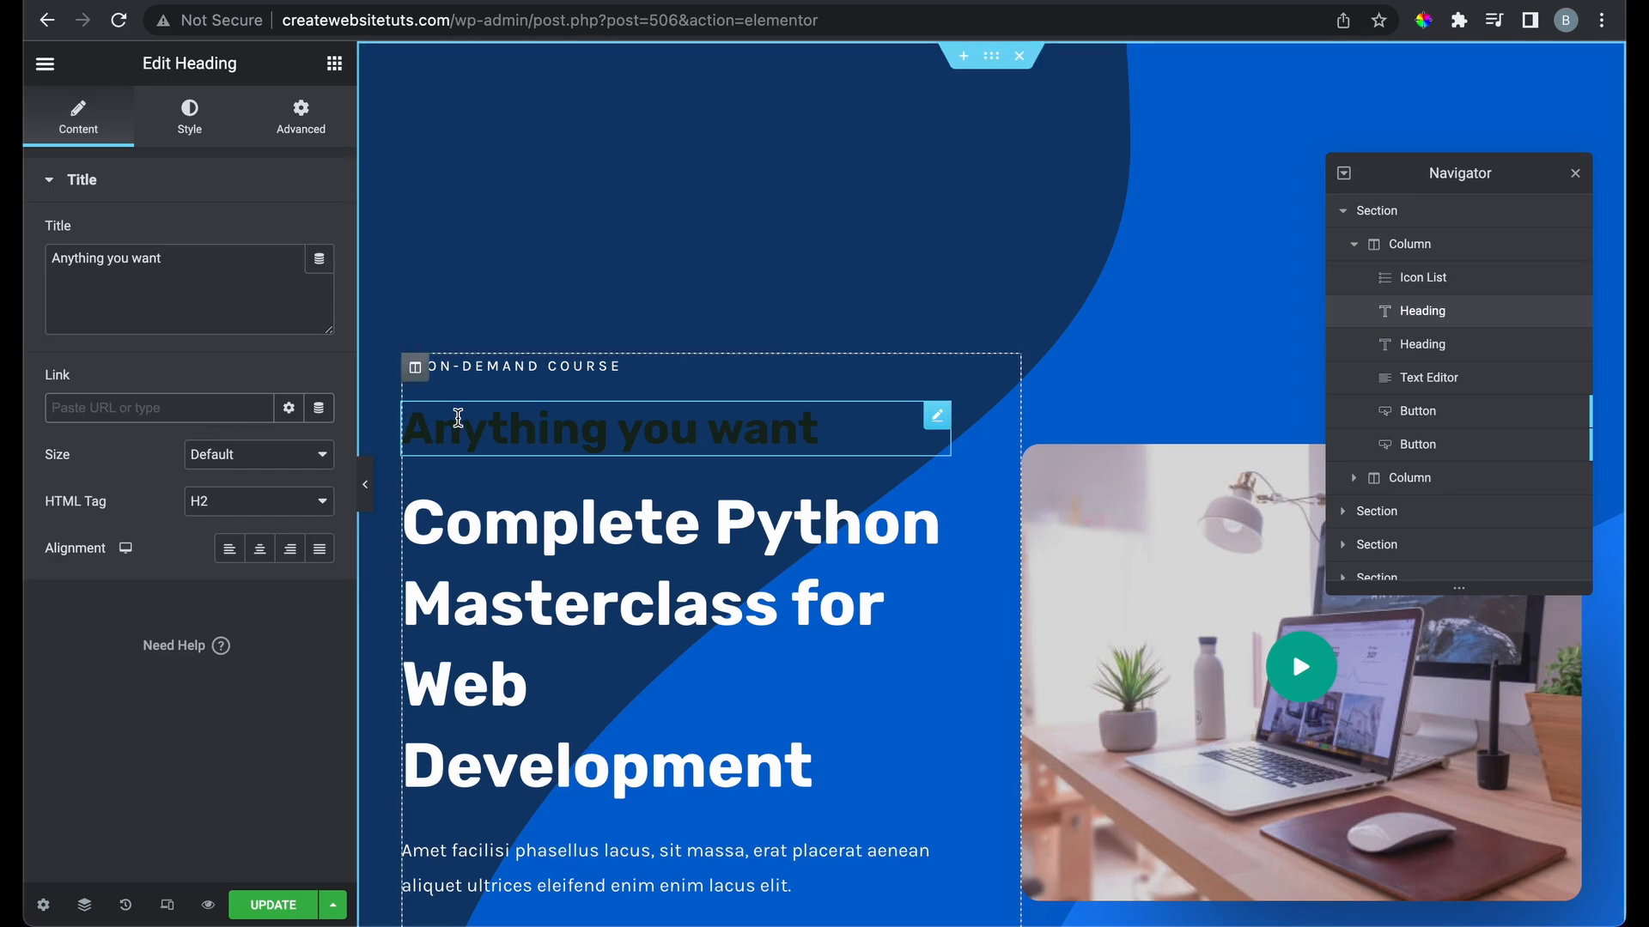
{"action": "scroll", "coordinate": [461, 498], "scroll_direction": "down", "scroll_amount": 3}
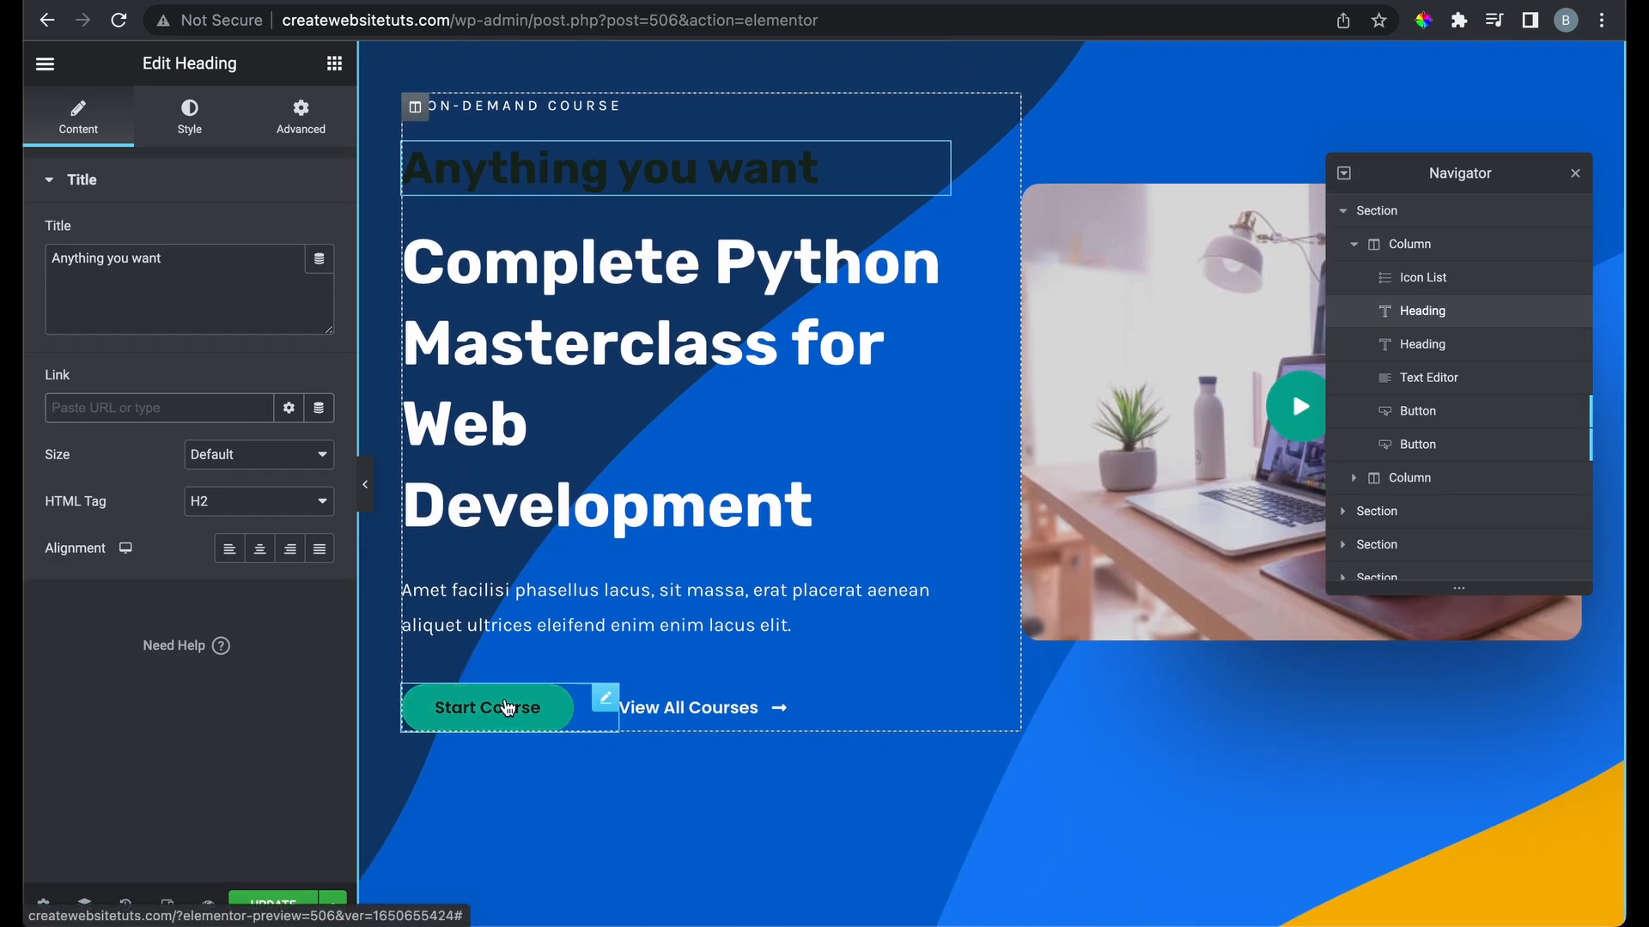
{"action": "scroll", "coordinate": [503, 434], "scroll_direction": "up", "scroll_amount": 2}
{"action": "left_click", "coordinate": [292, 462]}
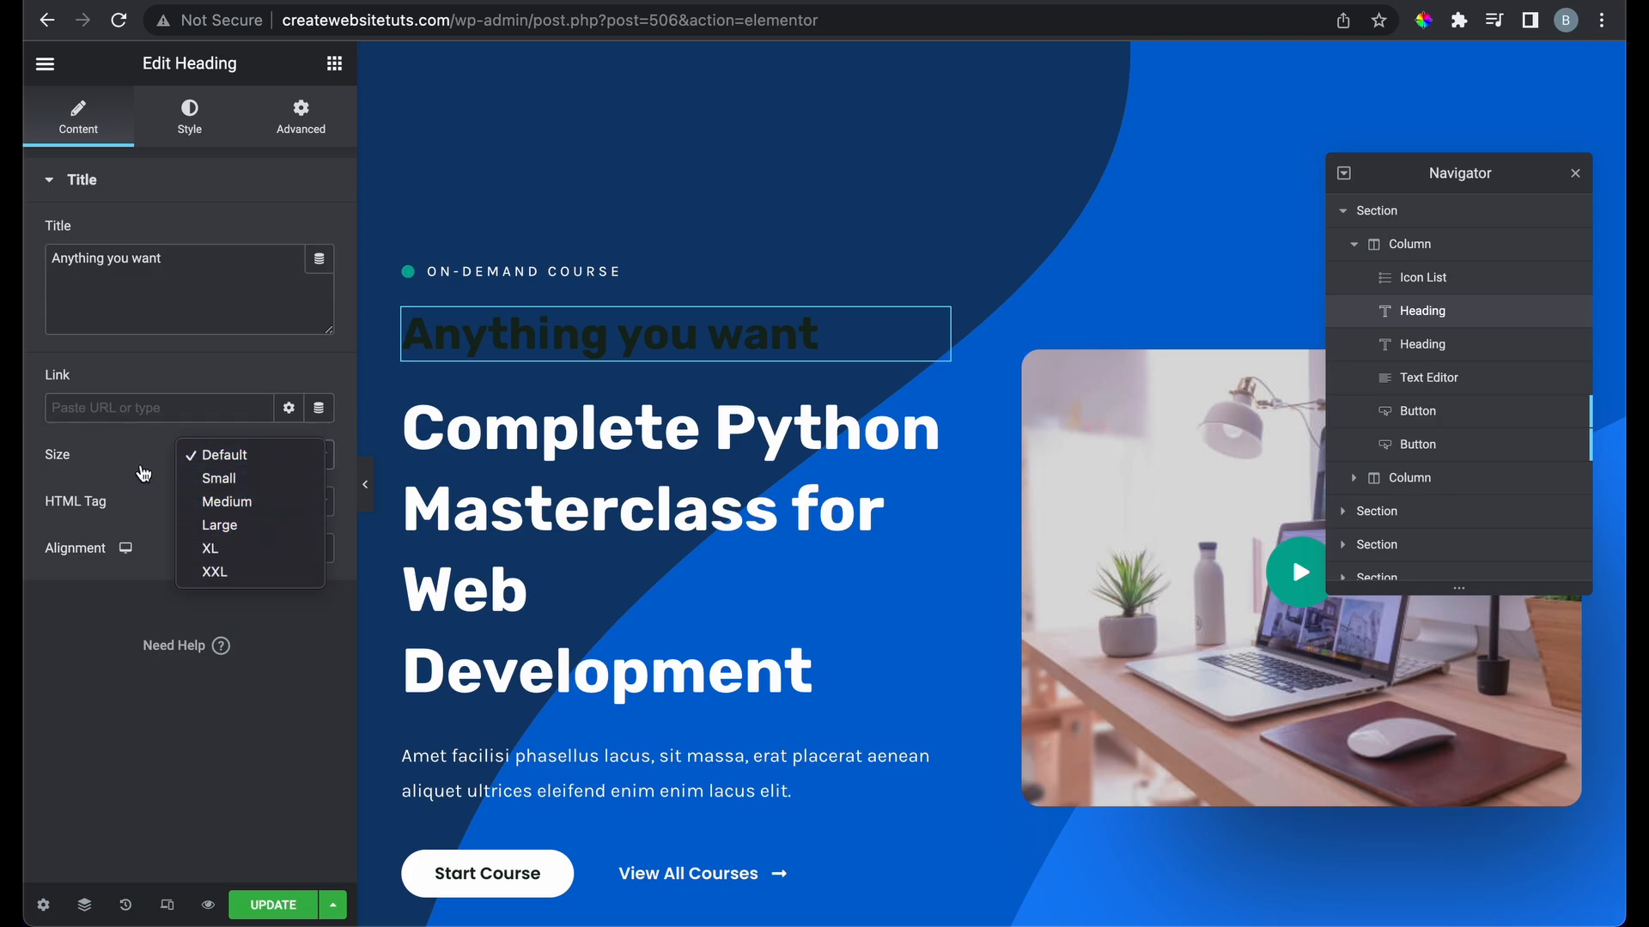
{"action": "left_click", "coordinate": [142, 476]}
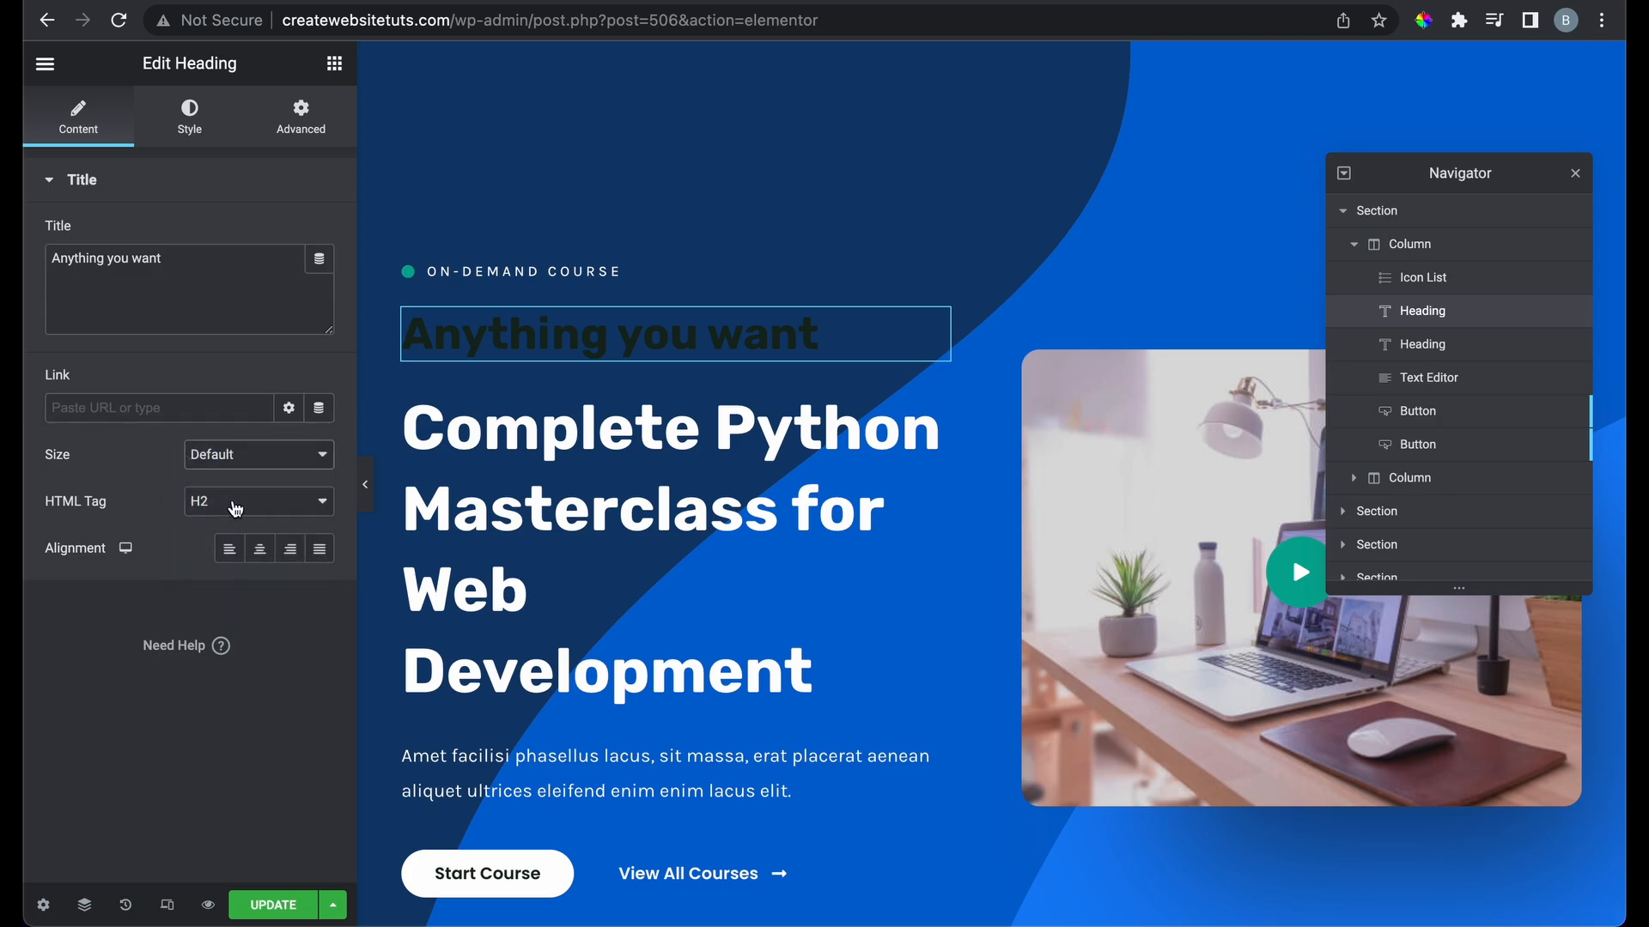
{"action": "left_click", "coordinate": [235, 509]}
{"action": "left_click", "coordinate": [227, 508]}
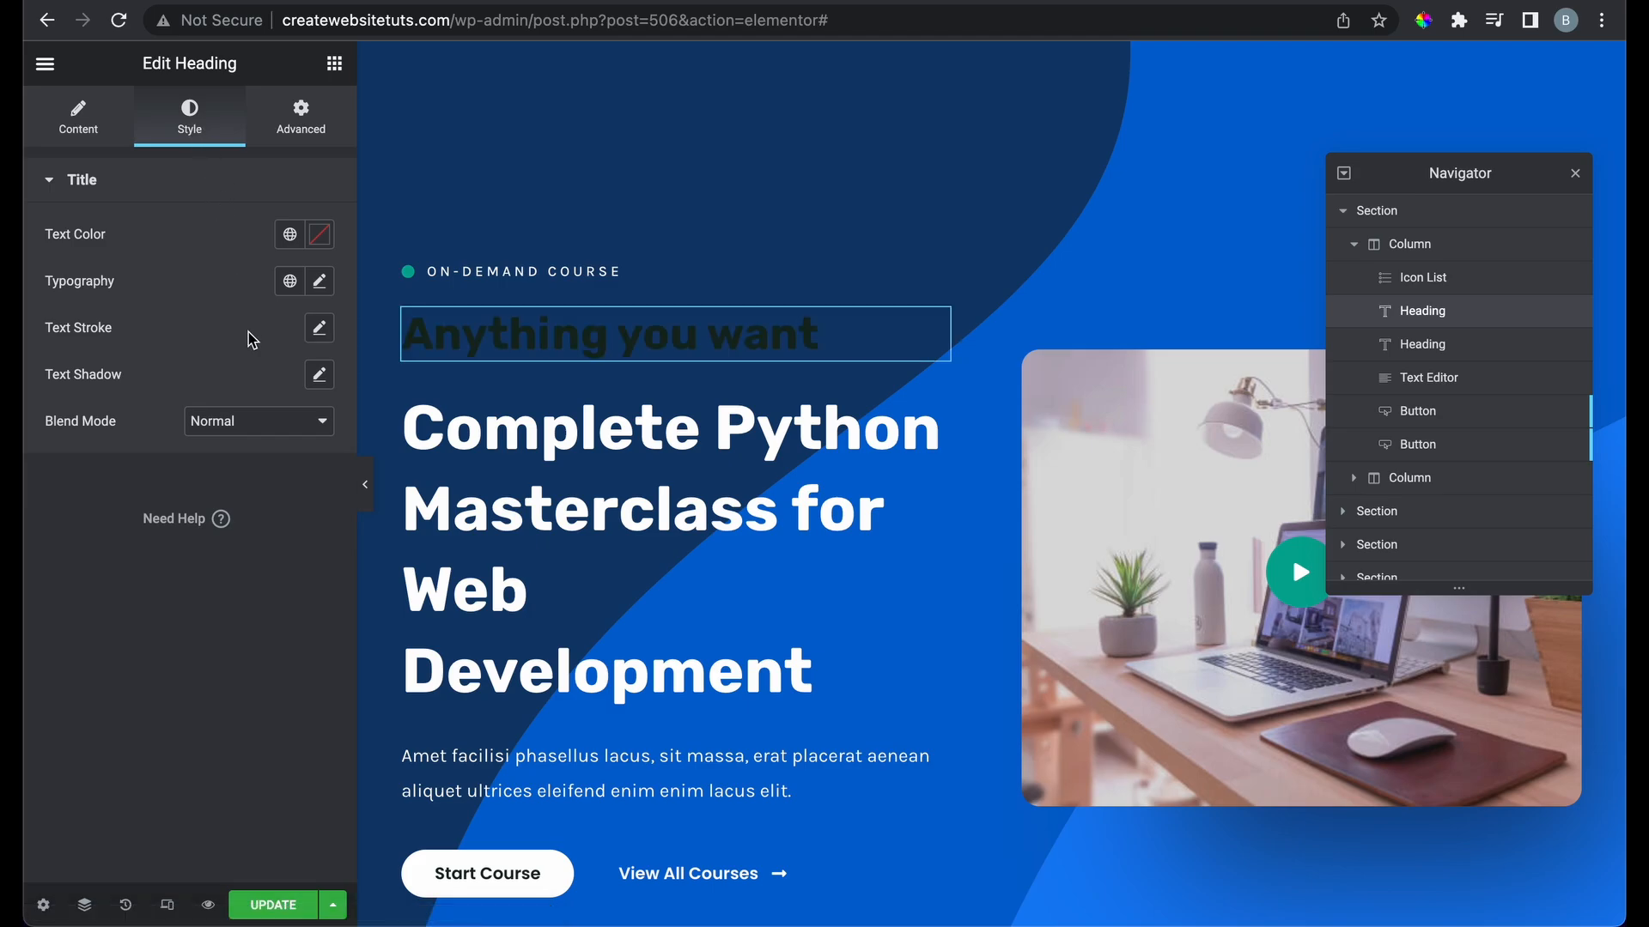
Set the text color of the "Anything you want" heading to bright green, #00FF81
{"action": "left_click", "coordinate": [312, 237]}
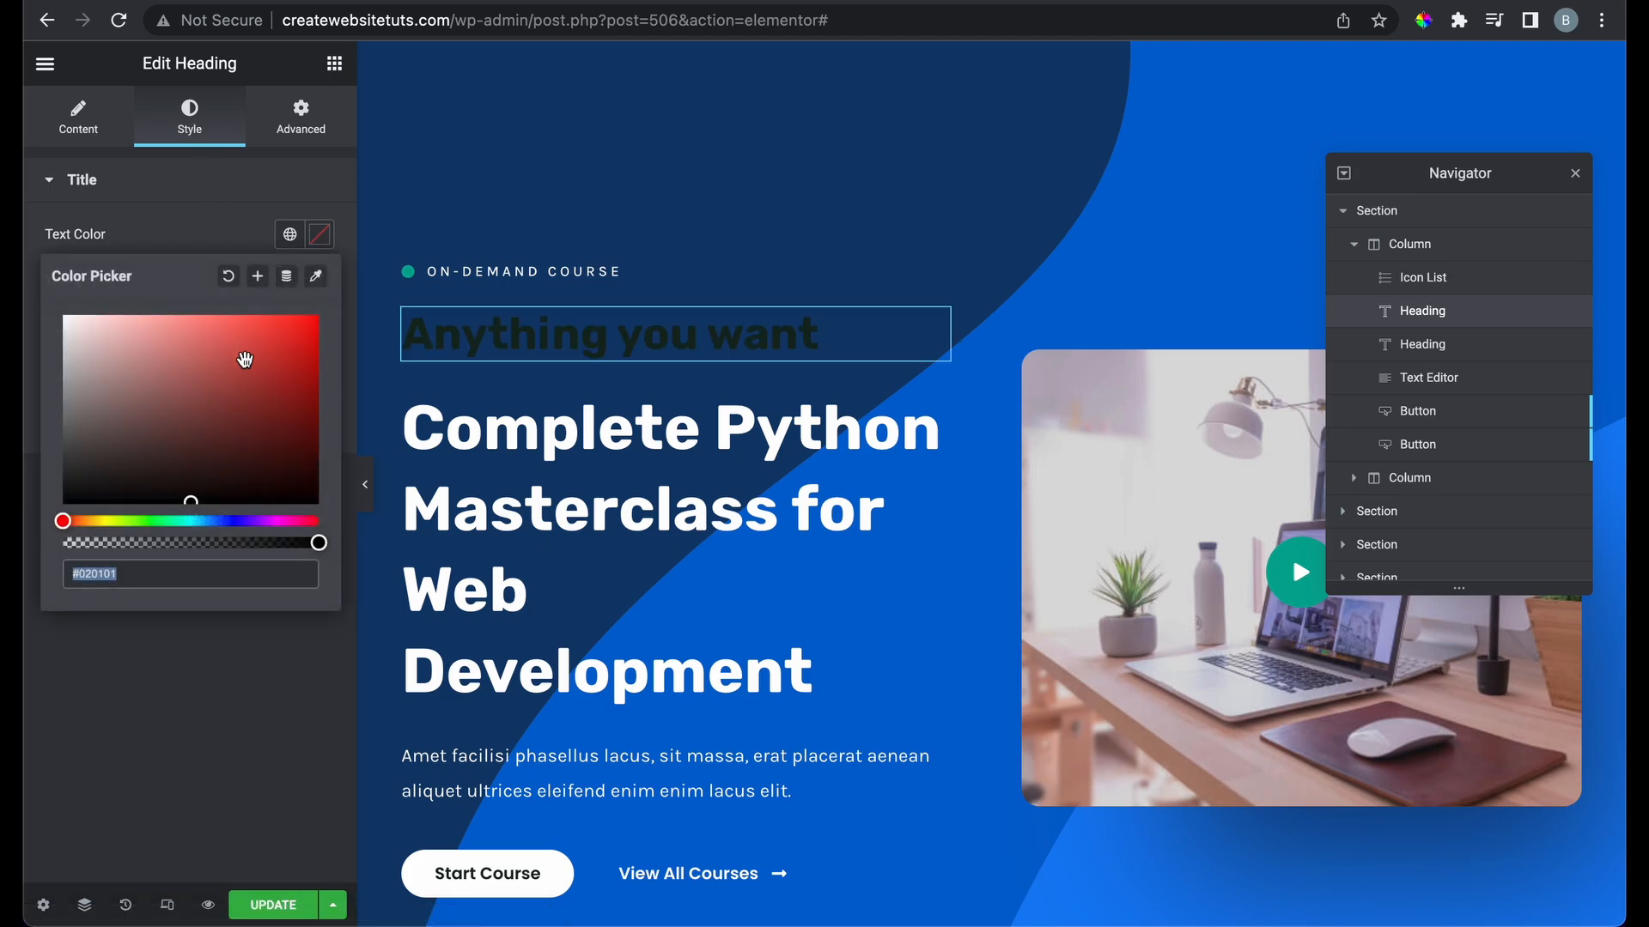
{"action": "mouse_move", "coordinate": [243, 357]}
{"action": "left_mouse_down"}
{"action": "mouse_move", "coordinate": [387, 269]}
{"action": "mouse_move", "coordinate": [333, 214]}
{"action": "mouse_move", "coordinate": [175, 541]}
{"action": "mouse_move", "coordinate": [152, 534]}
{"action": "mouse_move", "coordinate": [295, 521]}
{"action": "mouse_move", "coordinate": [120, 527]}
{"action": "mouse_move", "coordinate": [168, 521]}
{"action": "left_mouse_up"}
{"action": "left_click", "coordinate": [153, 521]}
{"action": "left_click_drag", "start_coordinate": [207, 453], "coordinate": [318, 316]}
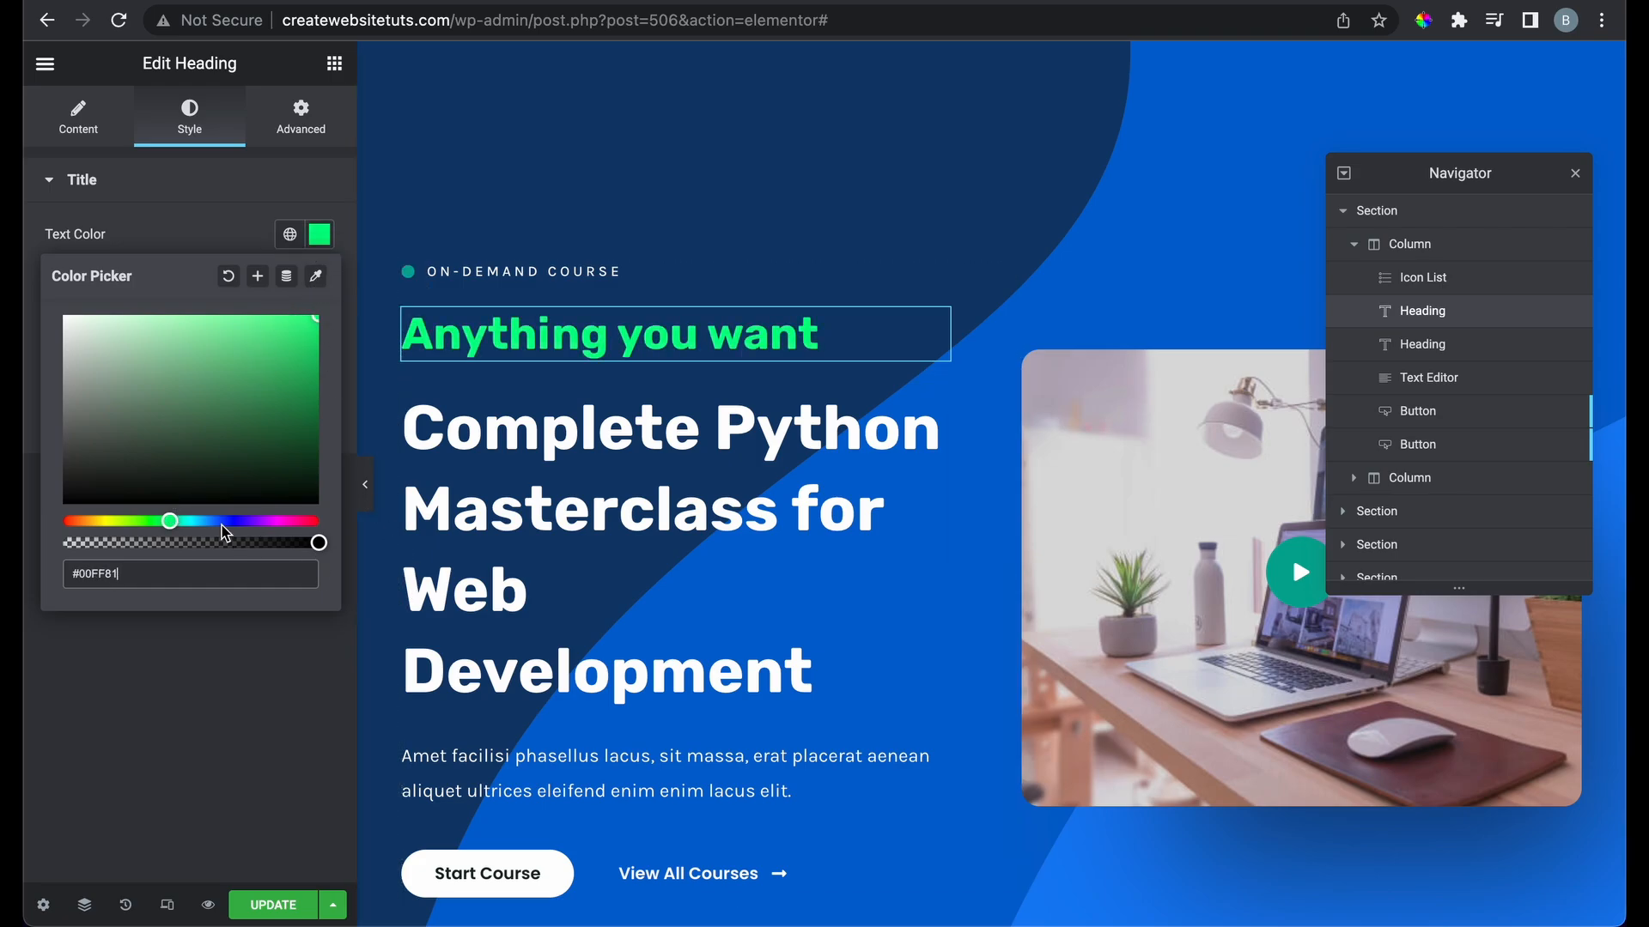
{"action": "left_click", "coordinate": [203, 237]}
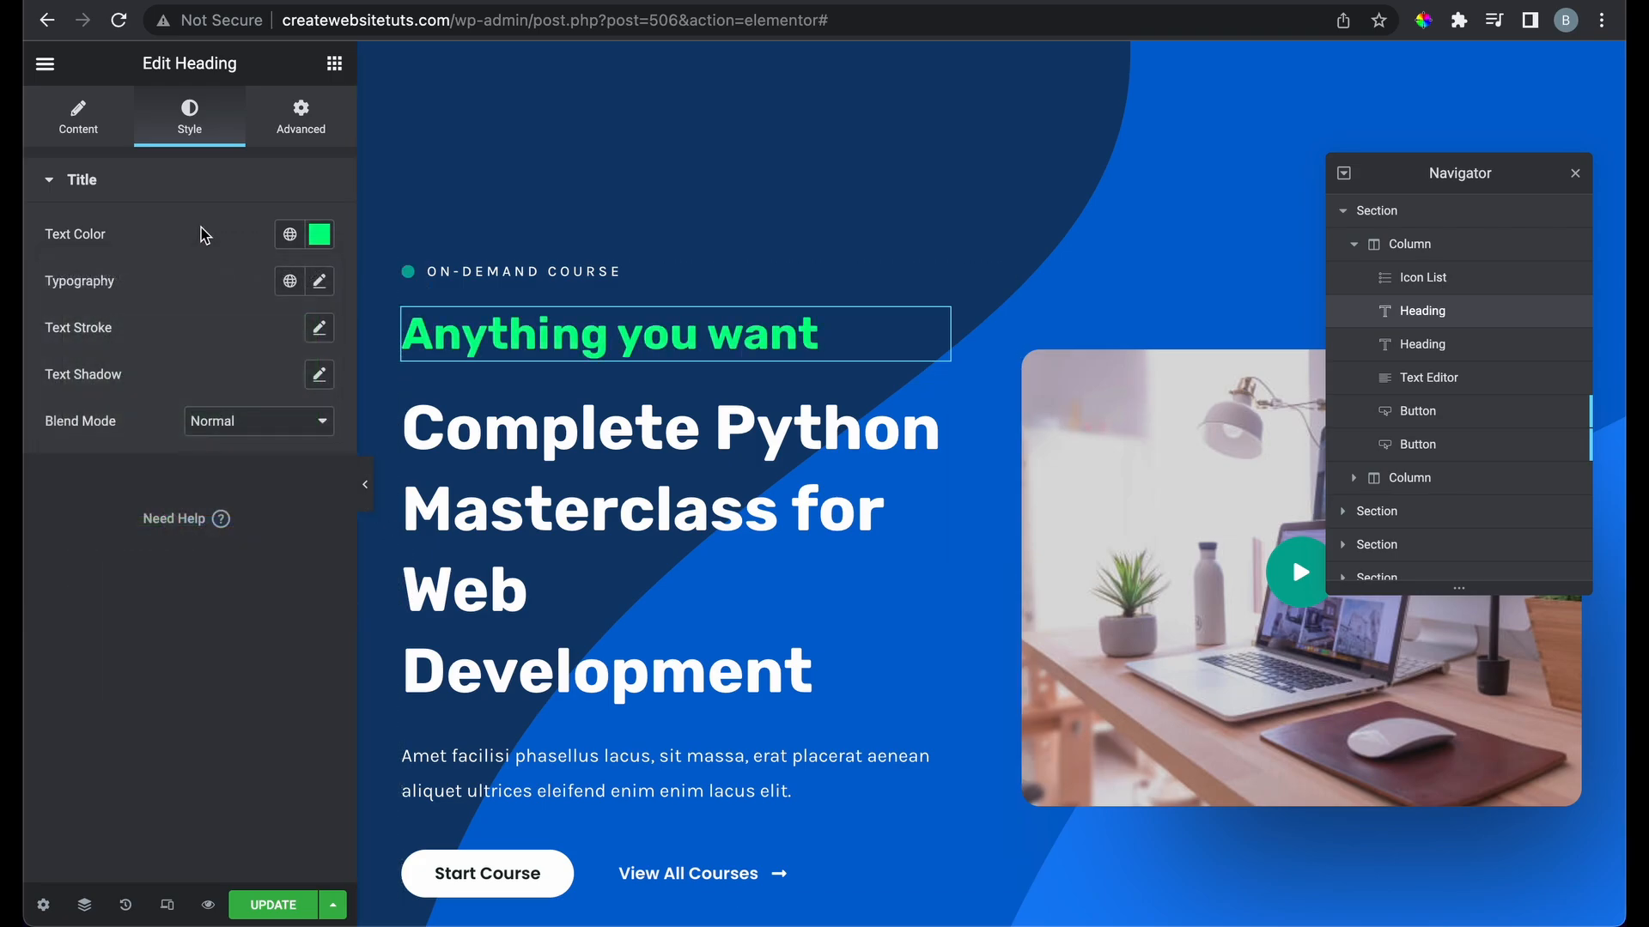
Try Tahoma as the font family of the "Anything you want" heading, and settle on Verdana
{"action": "left_click", "coordinate": [319, 285]}
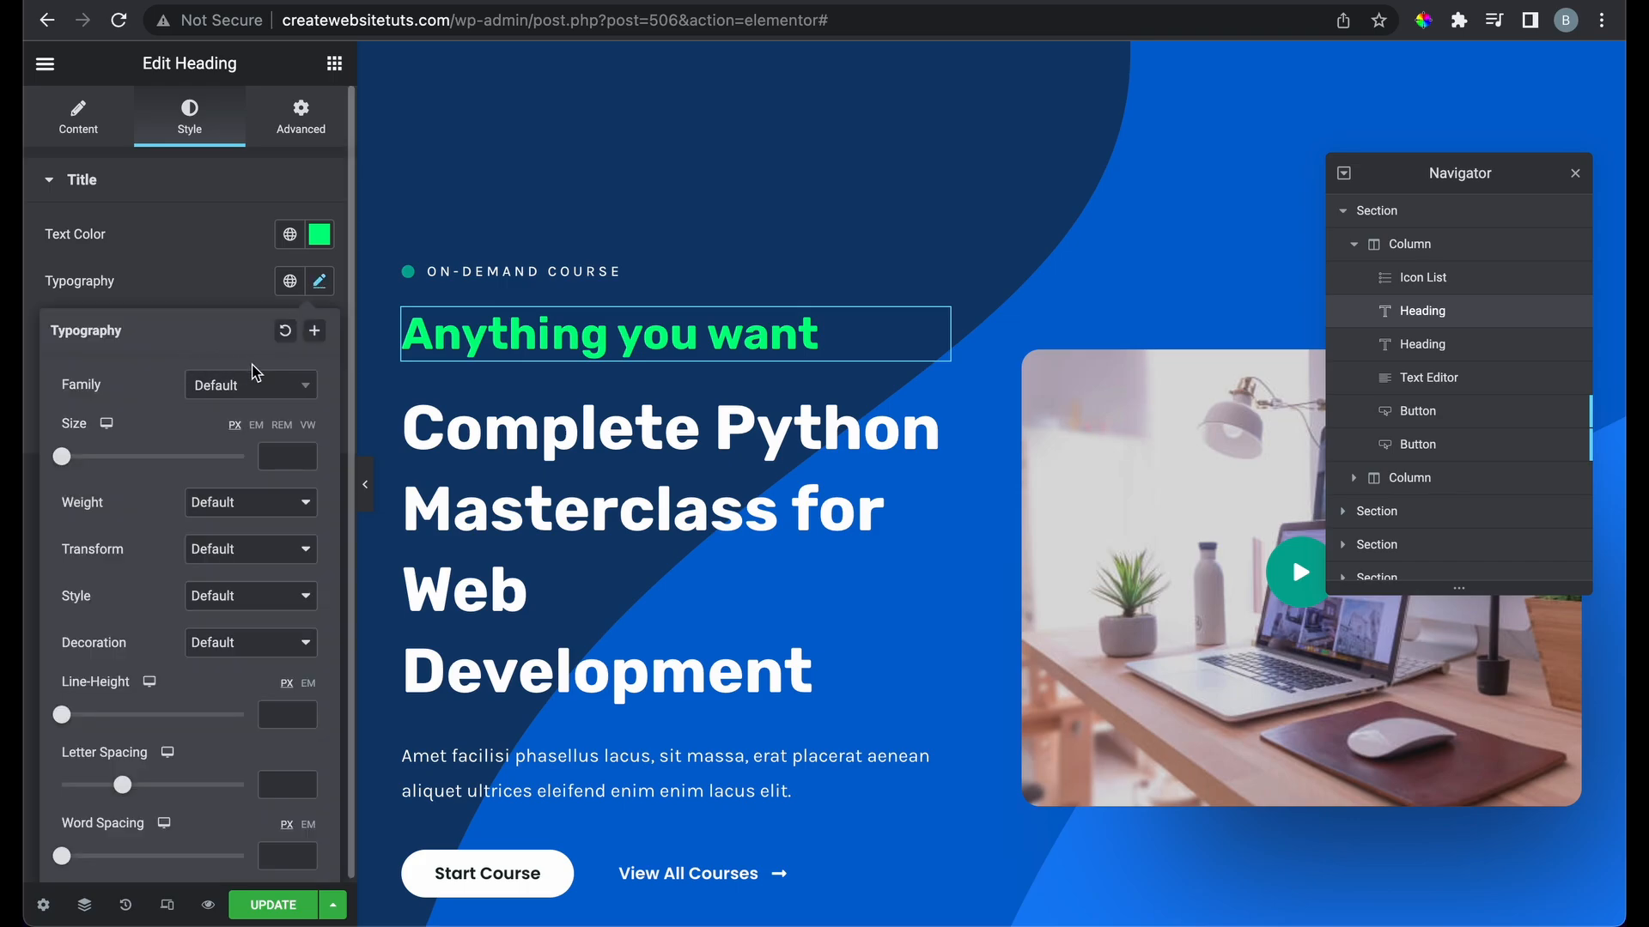
{"action": "left_click", "coordinate": [249, 397]}
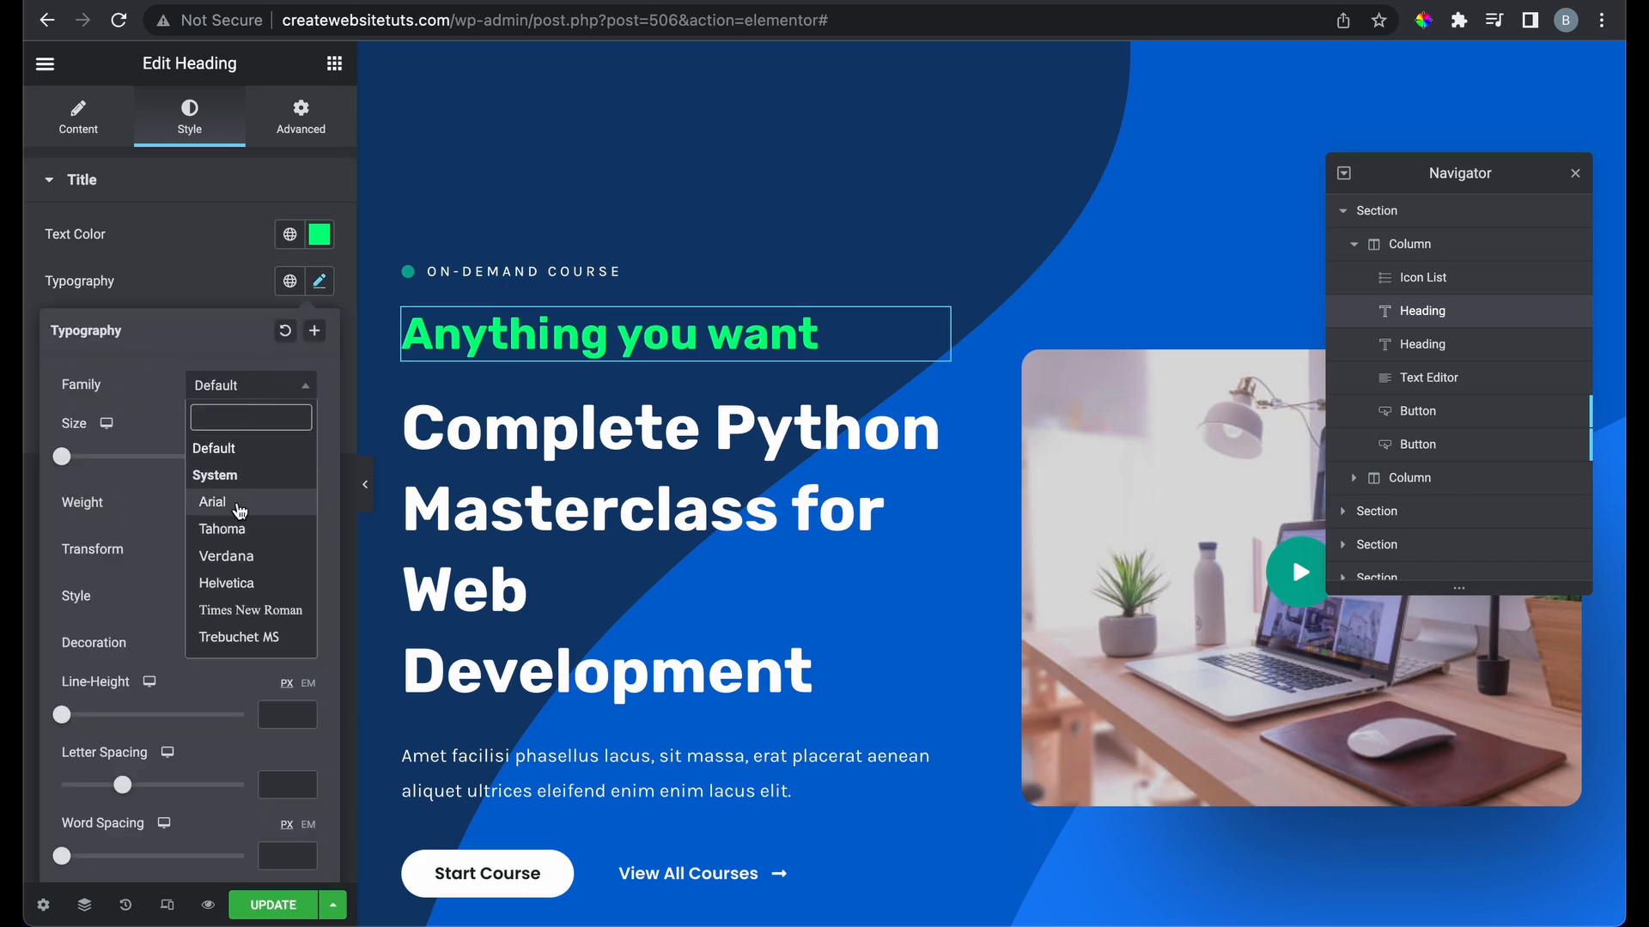
{"action": "left_click", "coordinate": [236, 529]}
{"action": "left_click", "coordinate": [268, 388]}
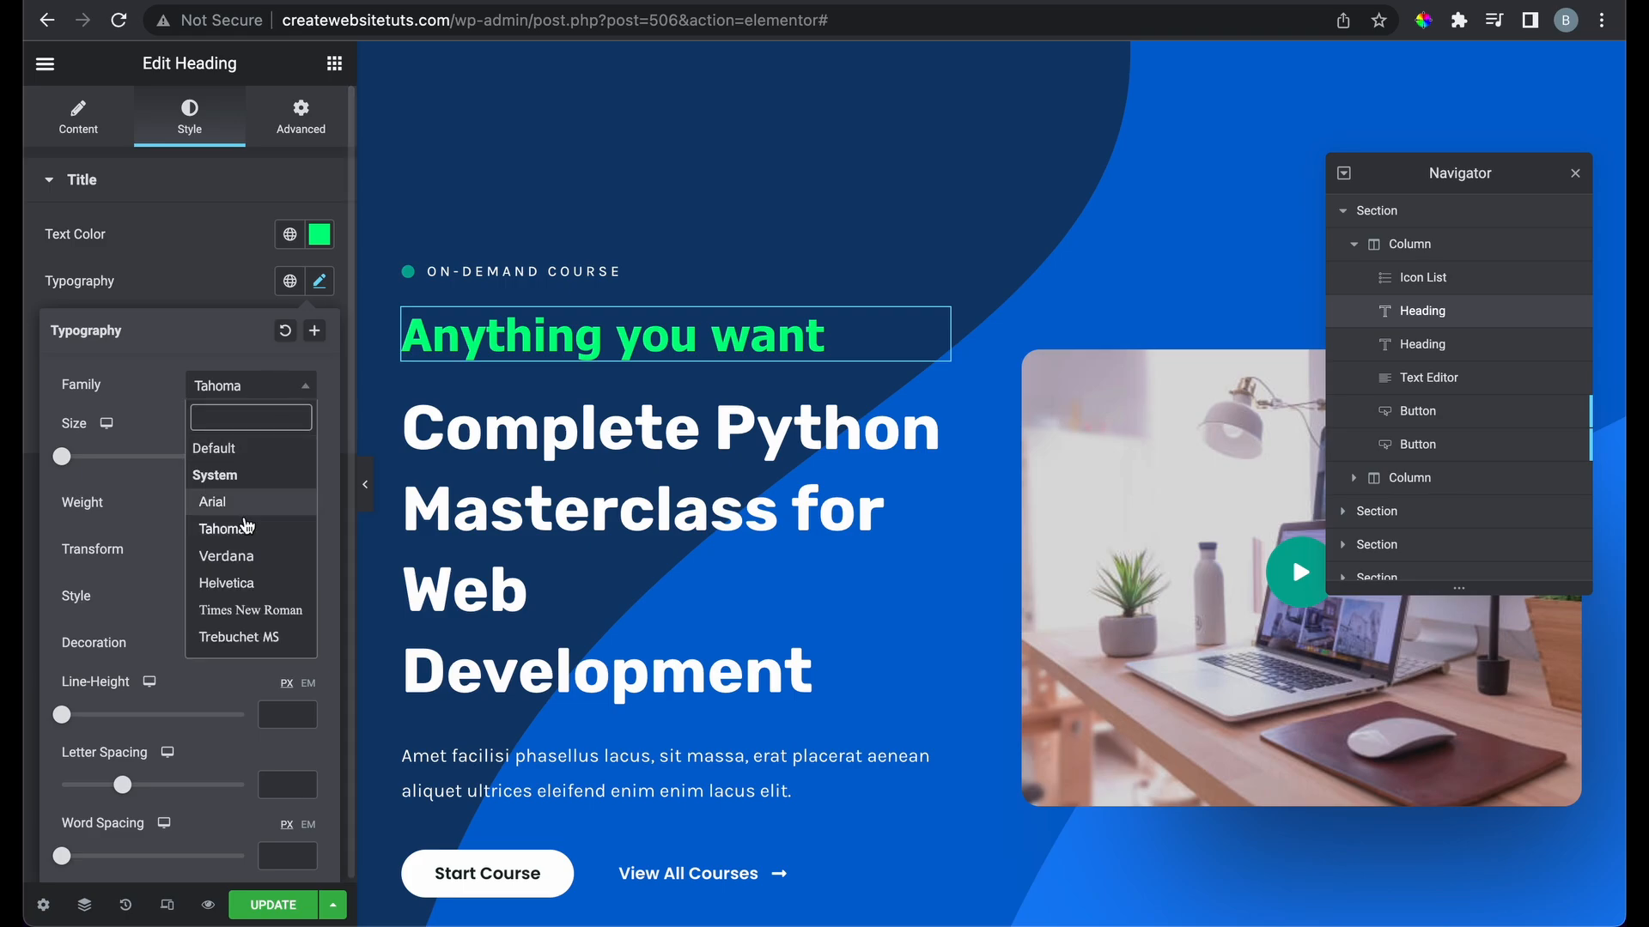
{"action": "left_click", "coordinate": [237, 567]}
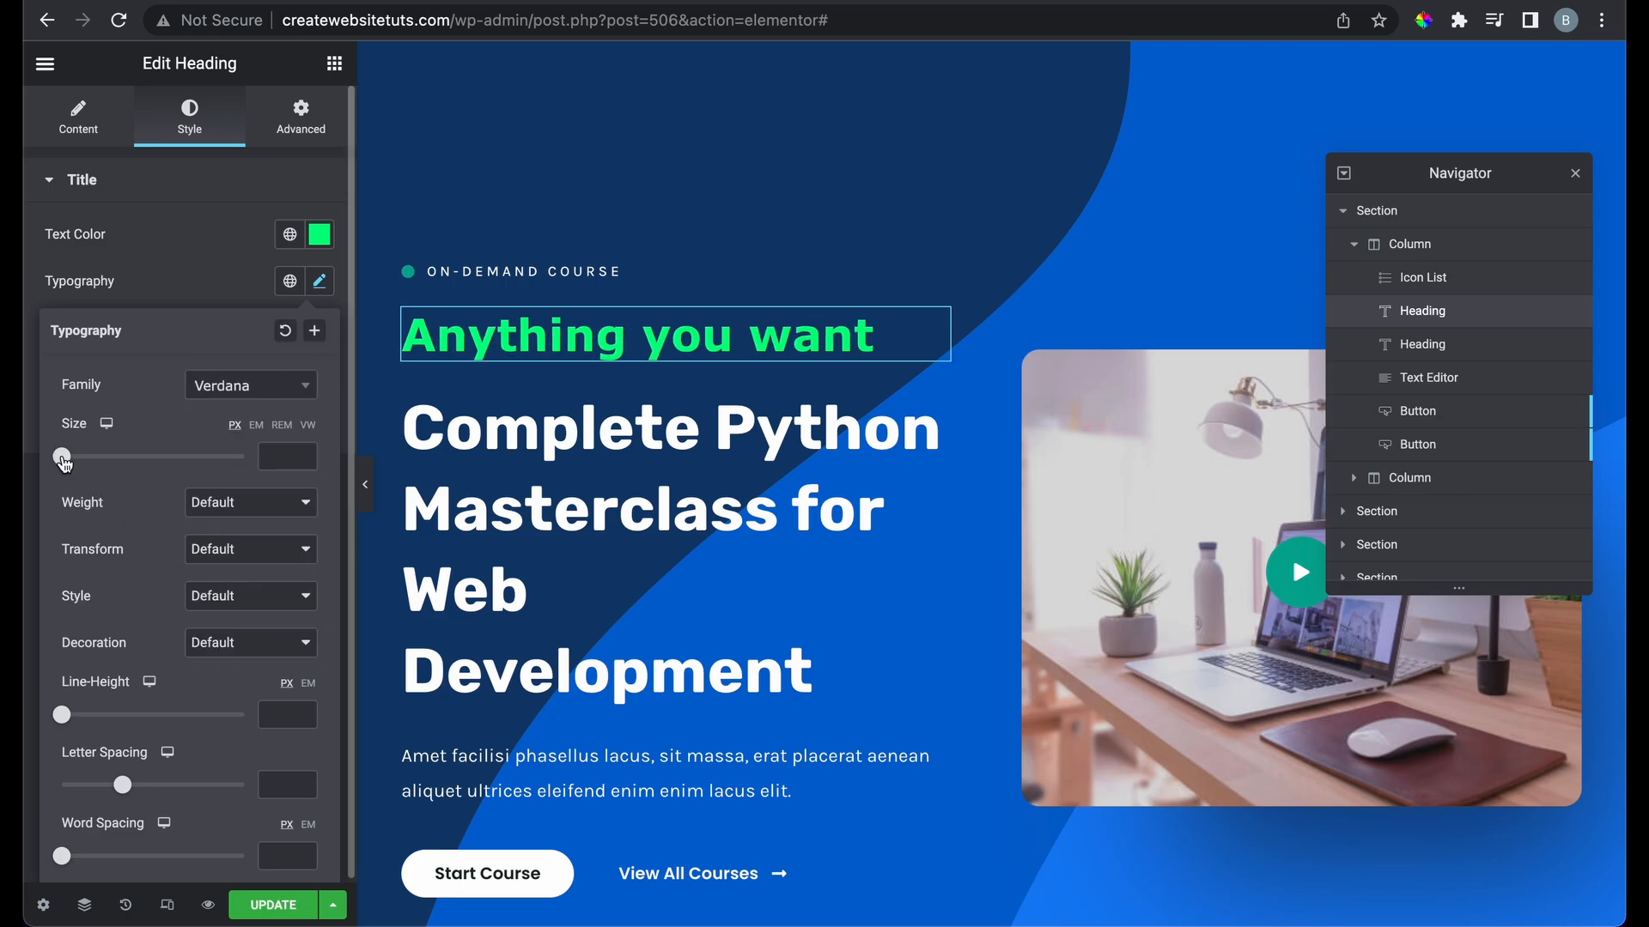
Set the font style of the "Anything you want" heading to Italic and its size to 40 px
{"action": "mouse_move", "coordinate": [65, 462]}
{"action": "left_mouse_down"}
{"action": "mouse_move", "coordinate": [103, 456]}
{"action": "mouse_move", "coordinate": [52, 457]}
{"action": "left_mouse_up"}
{"action": "left_click", "coordinate": [219, 506]}
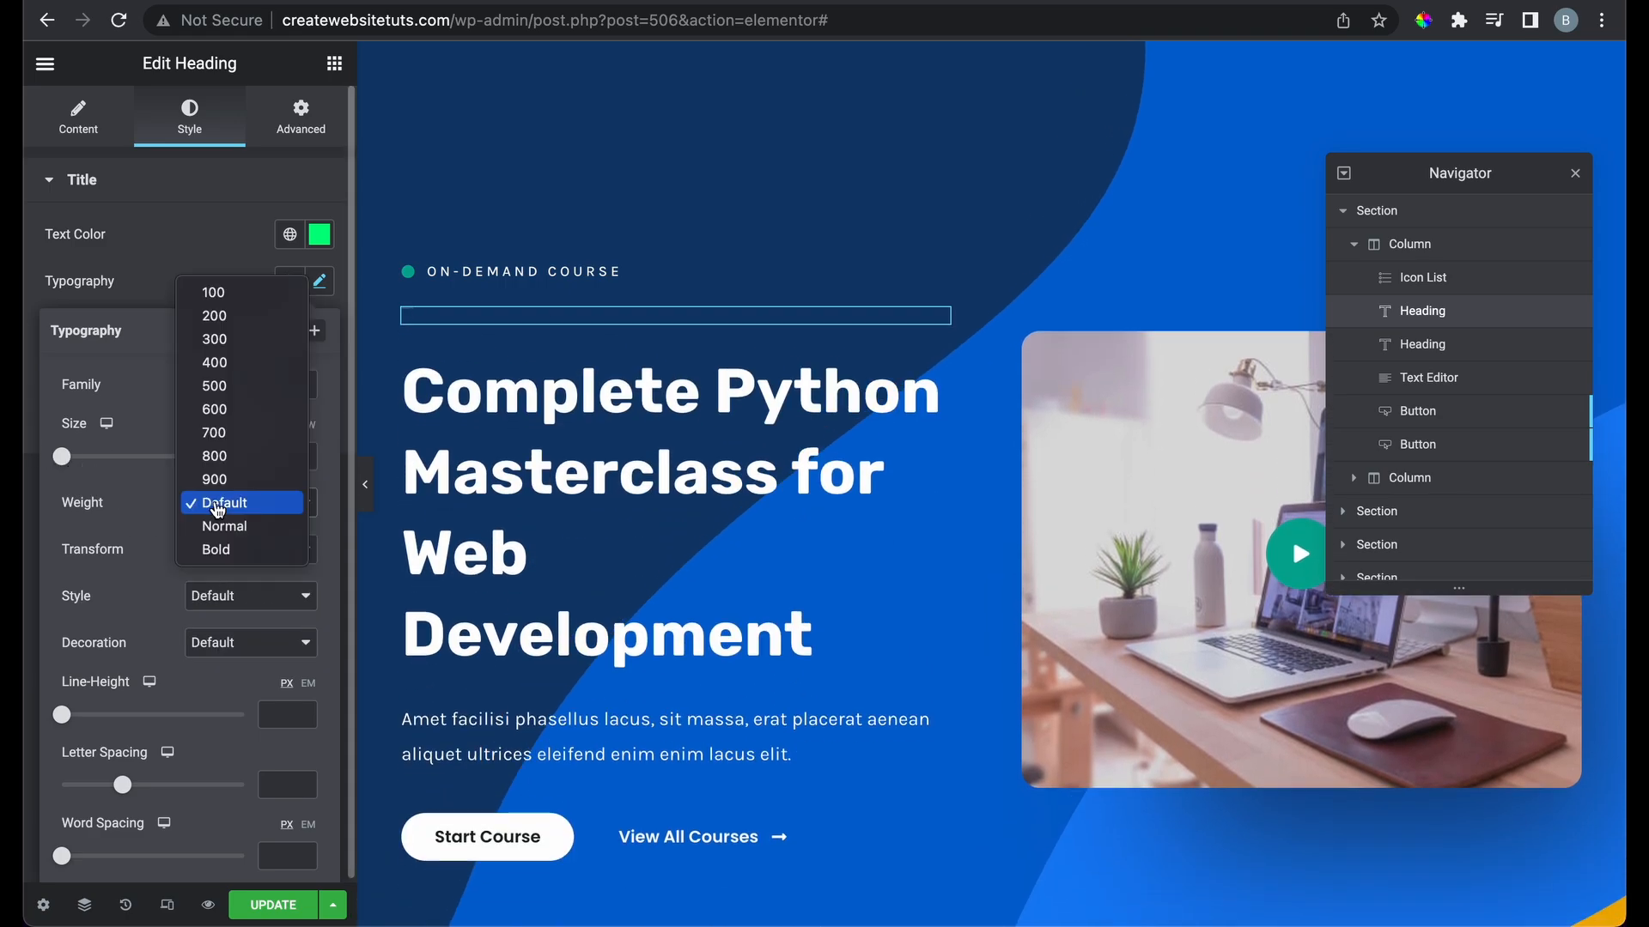
{"action": "left_click", "coordinate": [91, 554]}
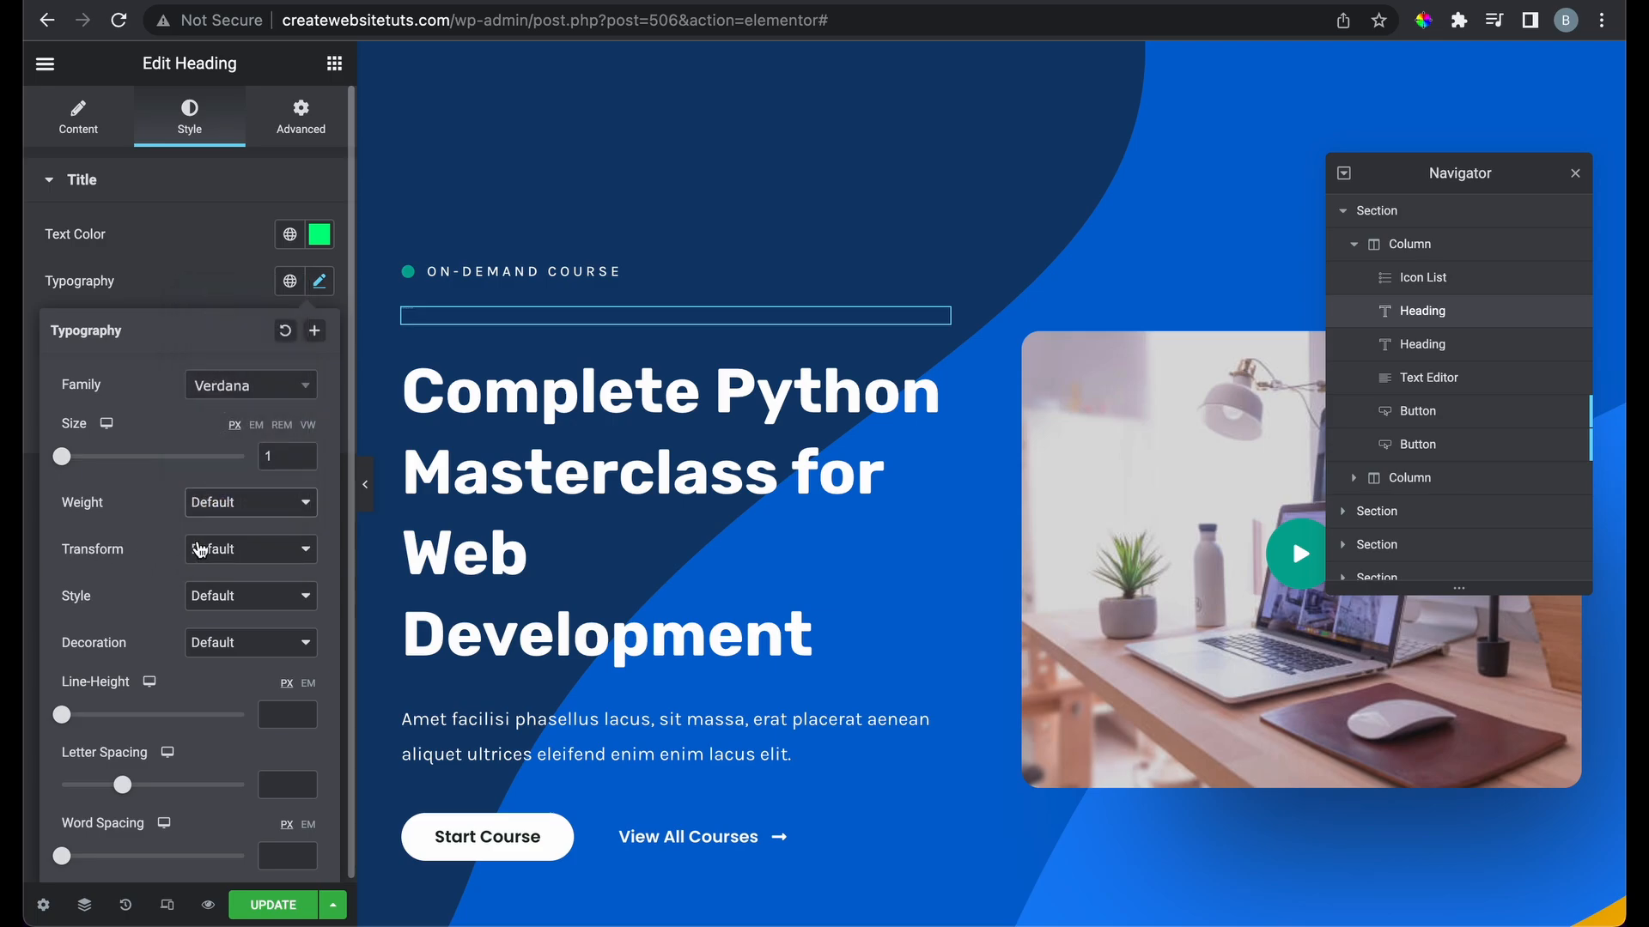
{"action": "left_click", "coordinate": [231, 598]}
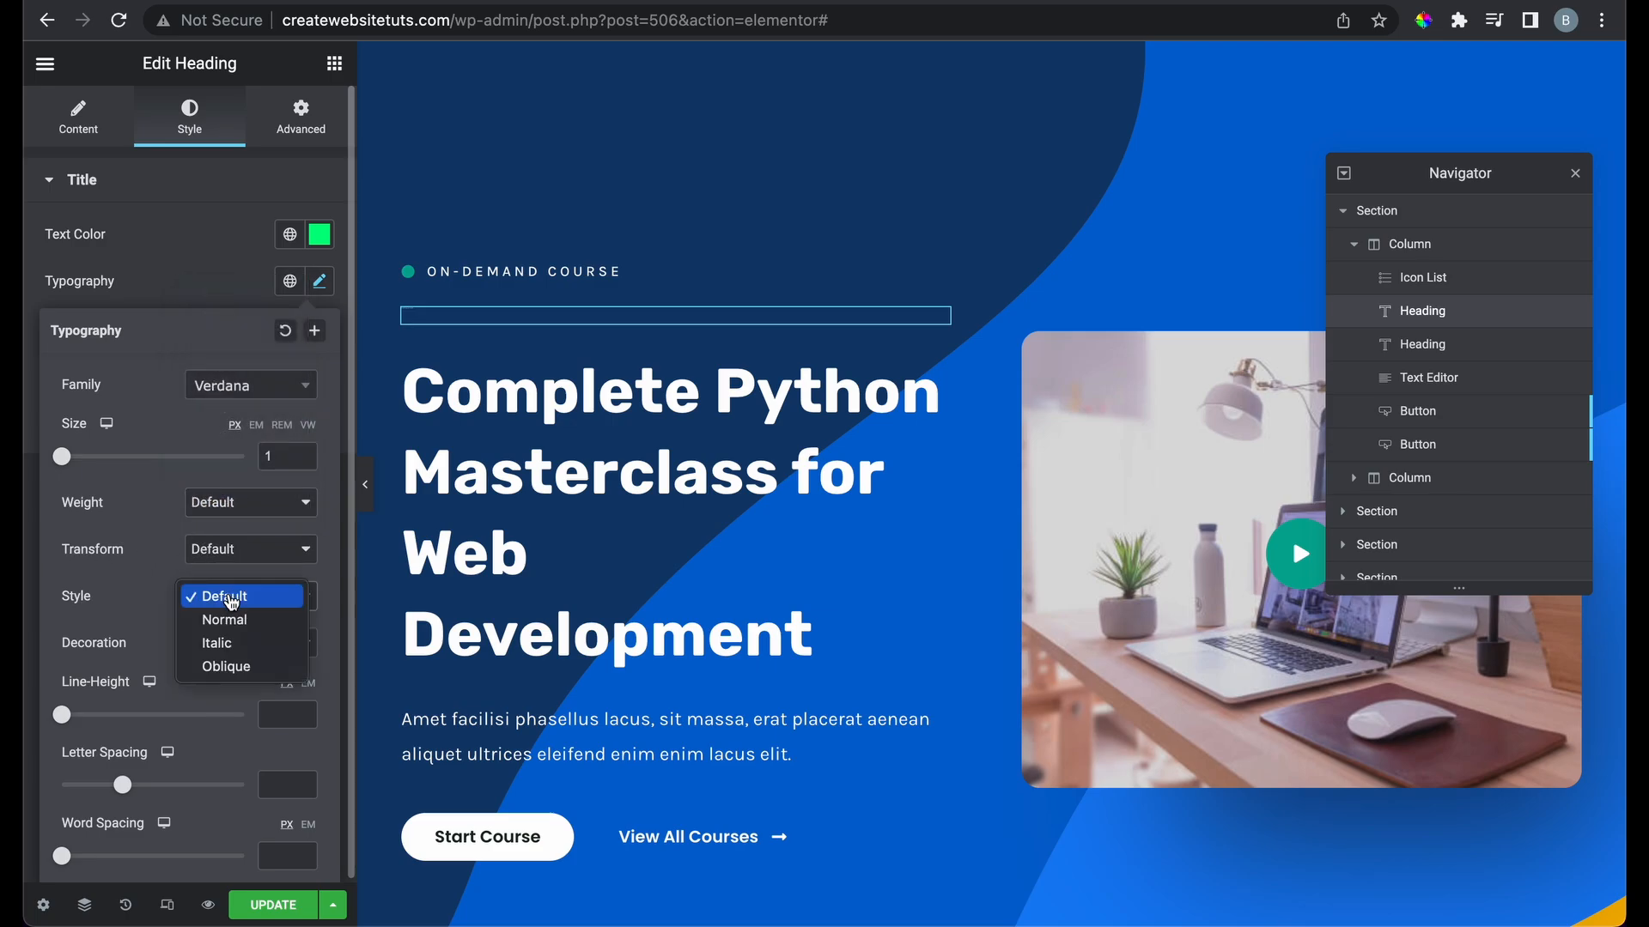
{"action": "left_click", "coordinate": [245, 645]}
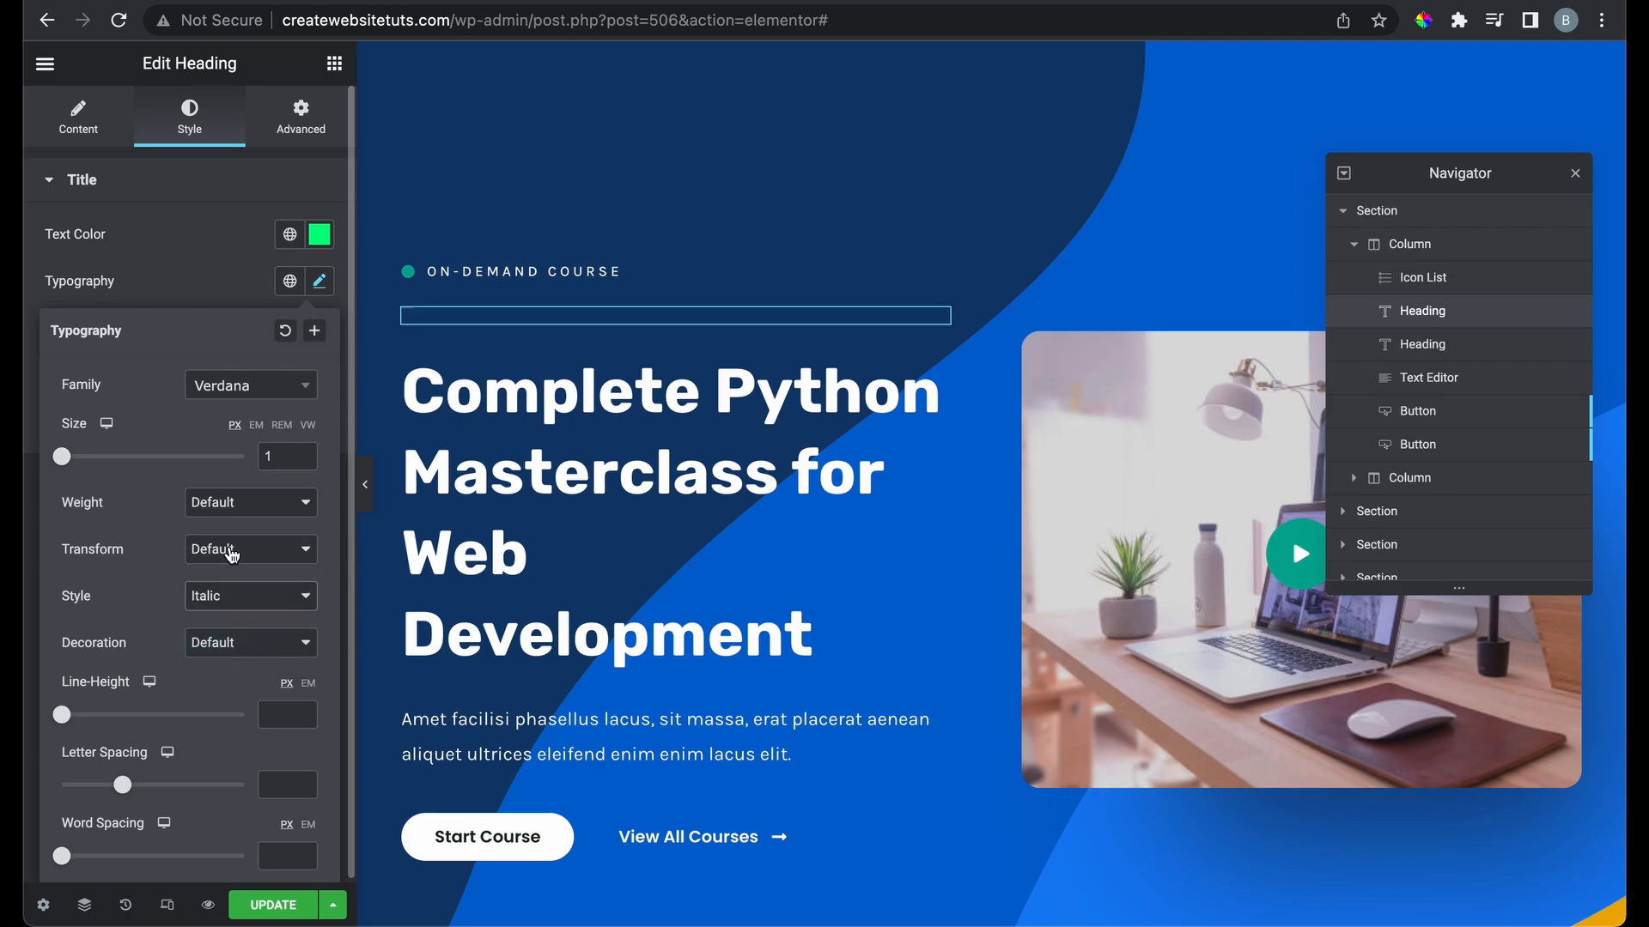
{"action": "left_click_drag", "start_coordinate": [74, 464], "coordinate": [99, 464]}
Set the letter spacing of the "Anything you want" heading to 0.5 and close its typography settings
{"action": "scroll", "coordinate": [223, 679], "scroll_direction": "down", "scroll_amount": 1}
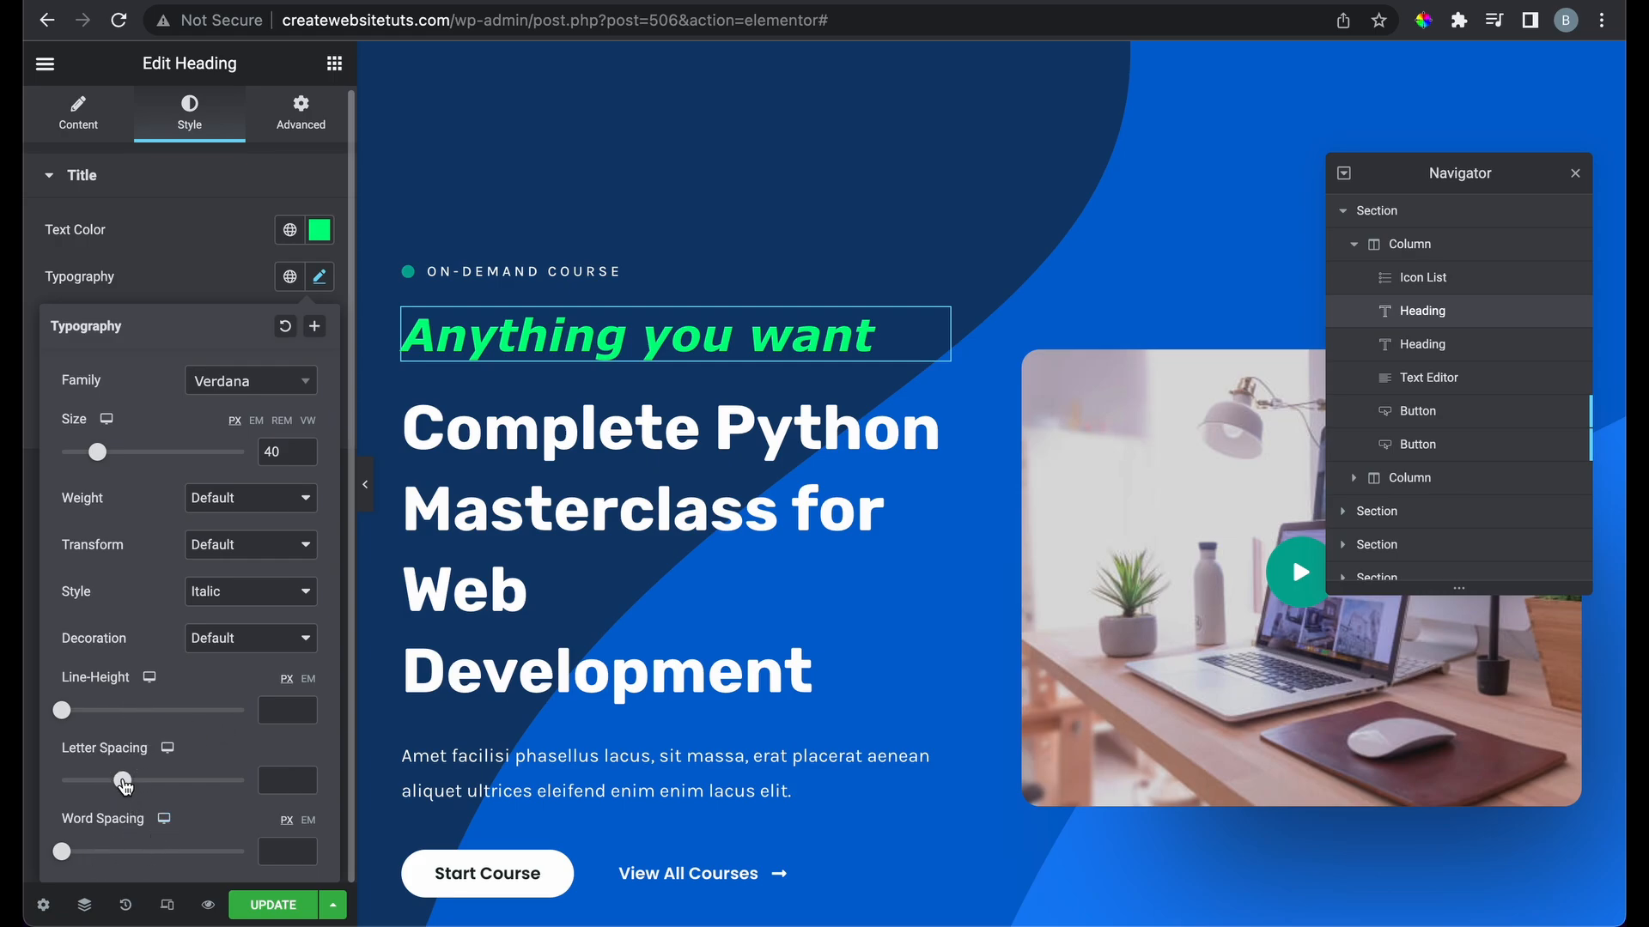
{"action": "mouse_move", "coordinate": [124, 783]}
{"action": "left_mouse_down"}
{"action": "mouse_move", "coordinate": [162, 782]}
{"action": "mouse_move", "coordinate": [129, 781]}
{"action": "left_mouse_up"}
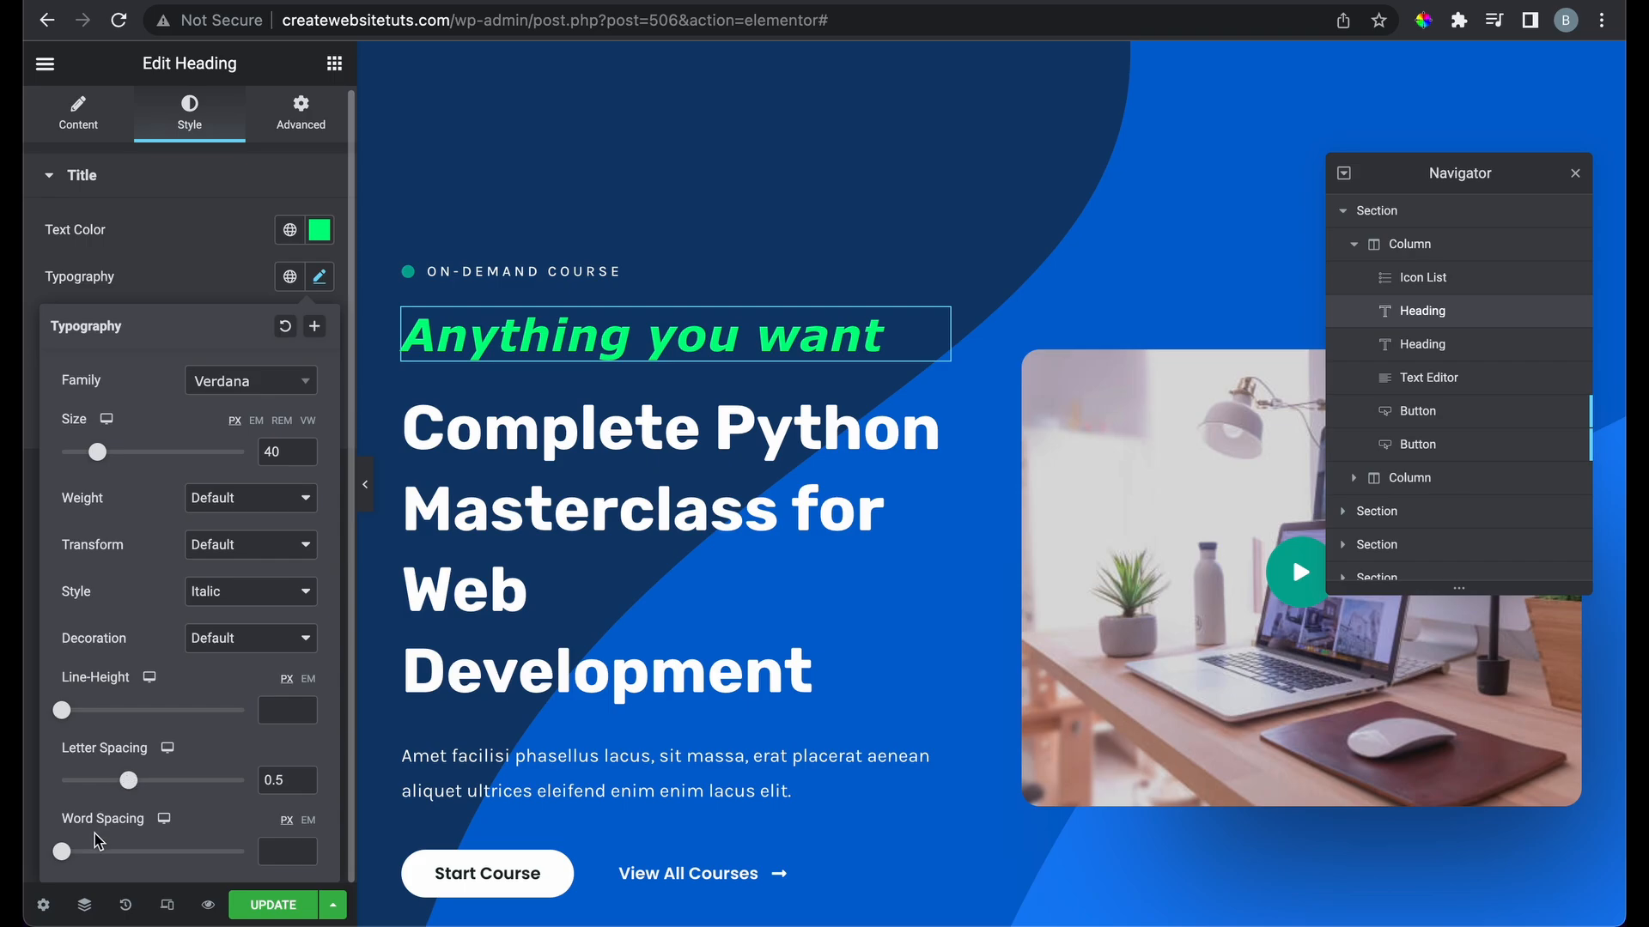
{"action": "mouse_move", "coordinate": [66, 856]}
{"action": "left_mouse_down"}
{"action": "mouse_move", "coordinate": [103, 854]}
{"action": "mouse_move", "coordinate": [62, 854]}
{"action": "left_mouse_up"}
{"action": "left_click", "coordinate": [188, 283]}
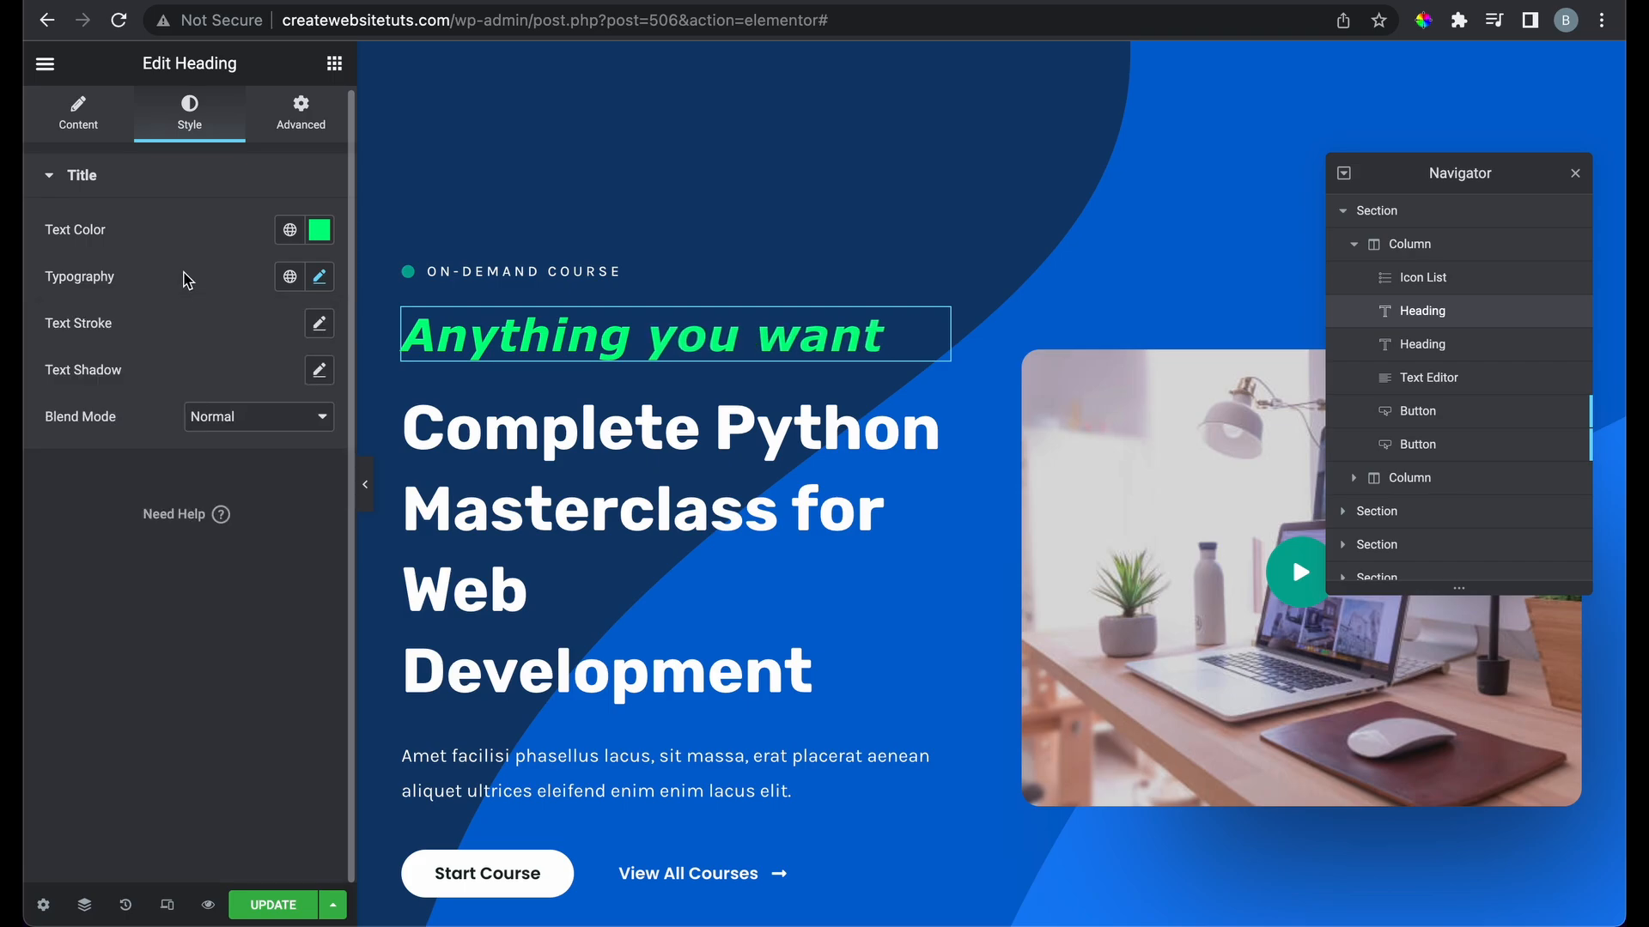
Try adjusting the text stroke width of the "Anything you want" heading
{"action": "left_click", "coordinate": [315, 330]}
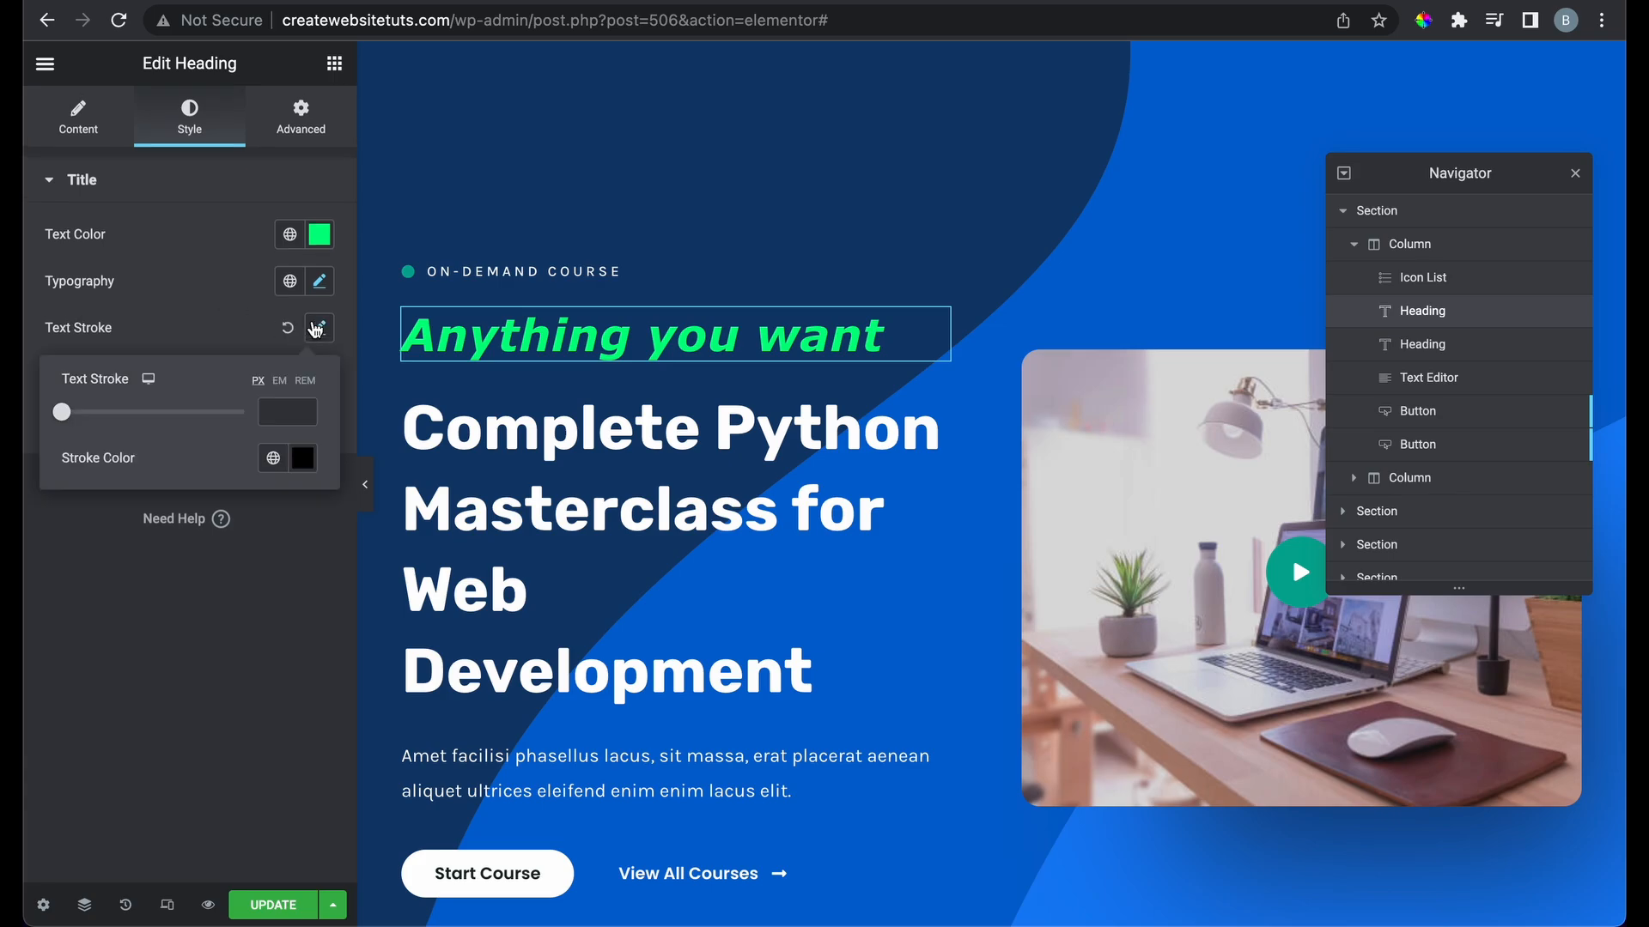
{"action": "mouse_move", "coordinate": [67, 414]}
{"action": "left_mouse_down"}
{"action": "mouse_move", "coordinate": [209, 419]}
{"action": "mouse_move", "coordinate": [112, 417]}
{"action": "mouse_move", "coordinate": [142, 417]}
{"action": "mouse_move", "coordinate": [41, 453]}
{"action": "left_mouse_up"}
{"action": "left_click", "coordinate": [40, 453]}
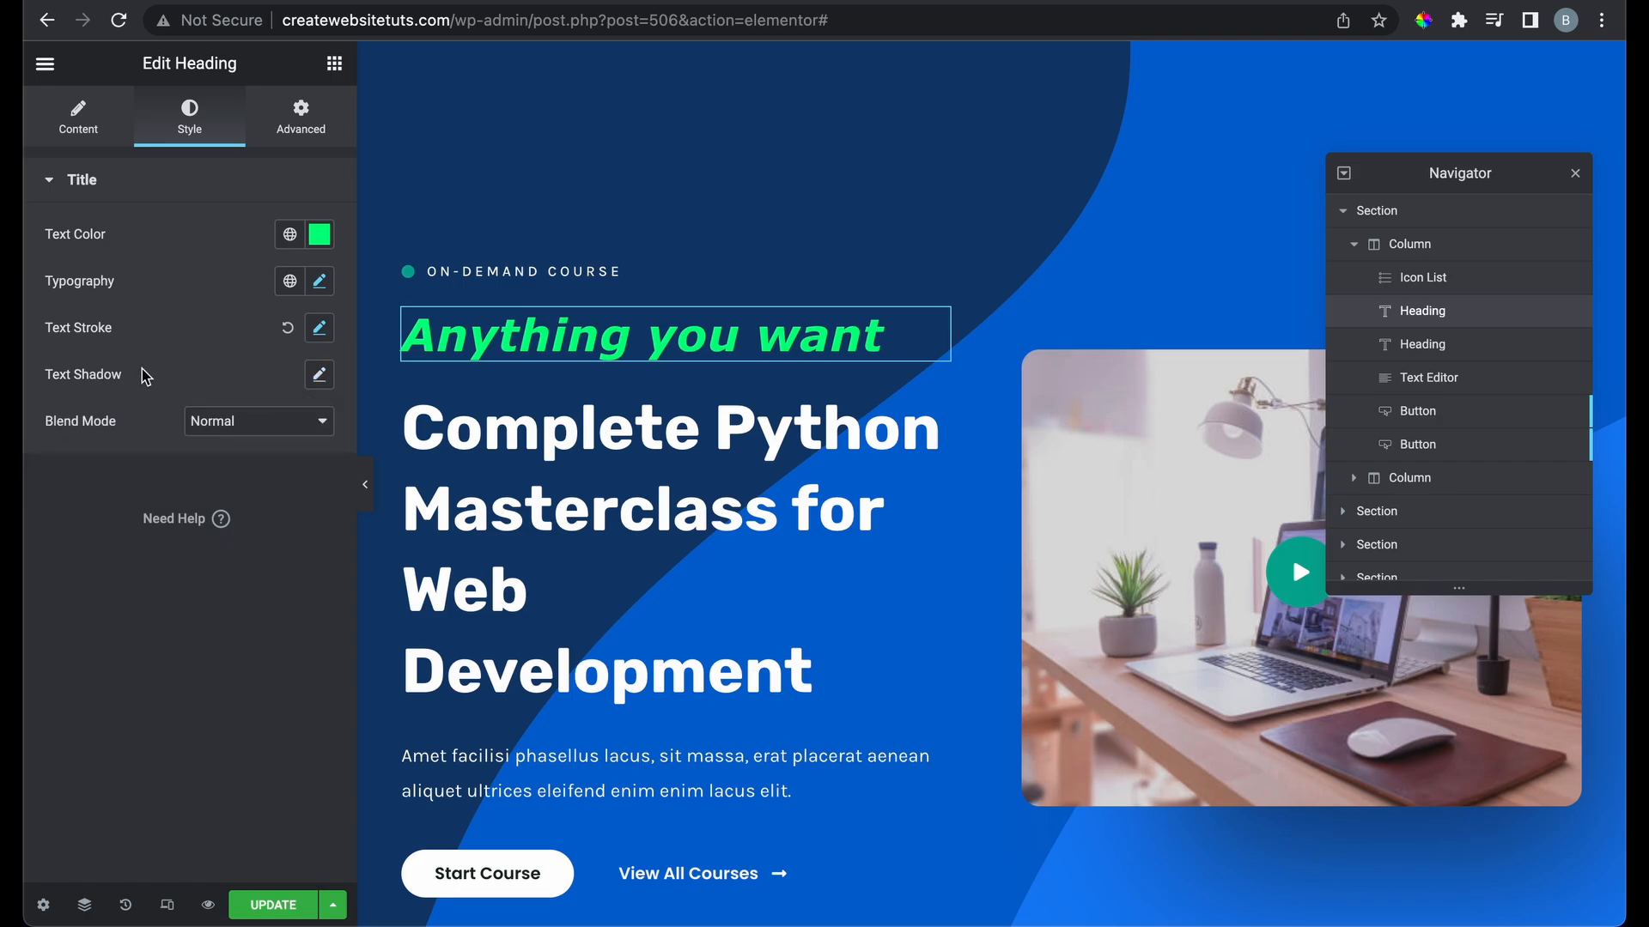
Give the "Anything you want" heading a fully opaque black text shadow, rgba(0, 0, 0, 1), with adjusted blur and horizontal and vertical offsets
{"action": "left_click", "coordinate": [316, 375]}
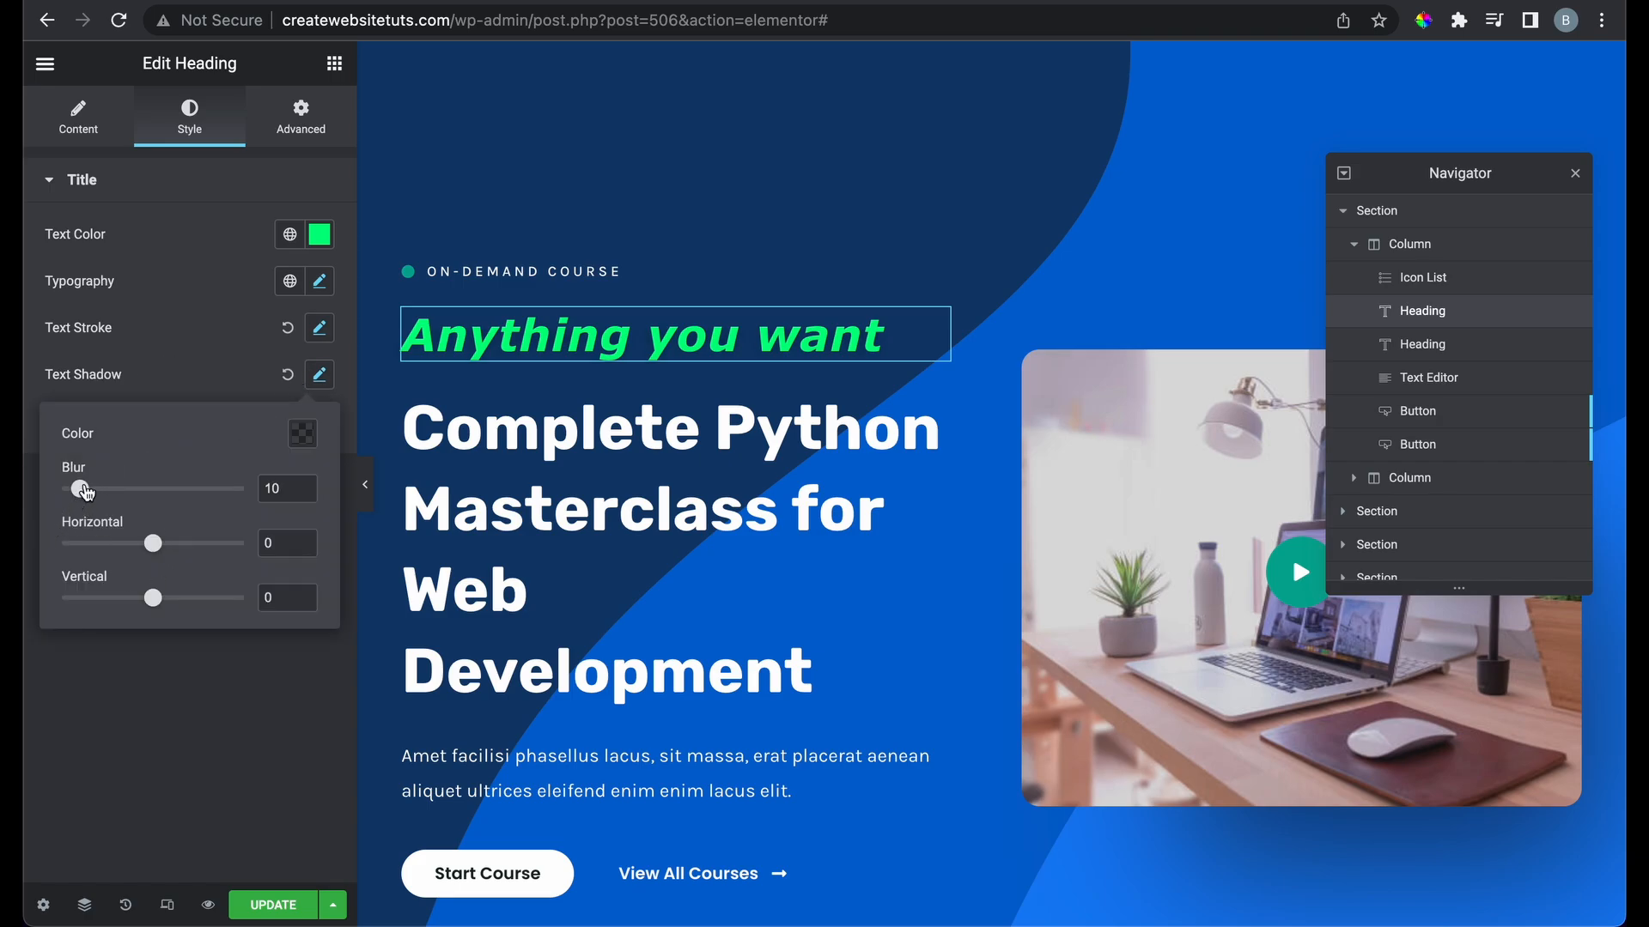
{"action": "left_click_drag", "start_coordinate": [84, 490], "coordinate": [150, 508]}
{"action": "left_click", "coordinate": [301, 435]}
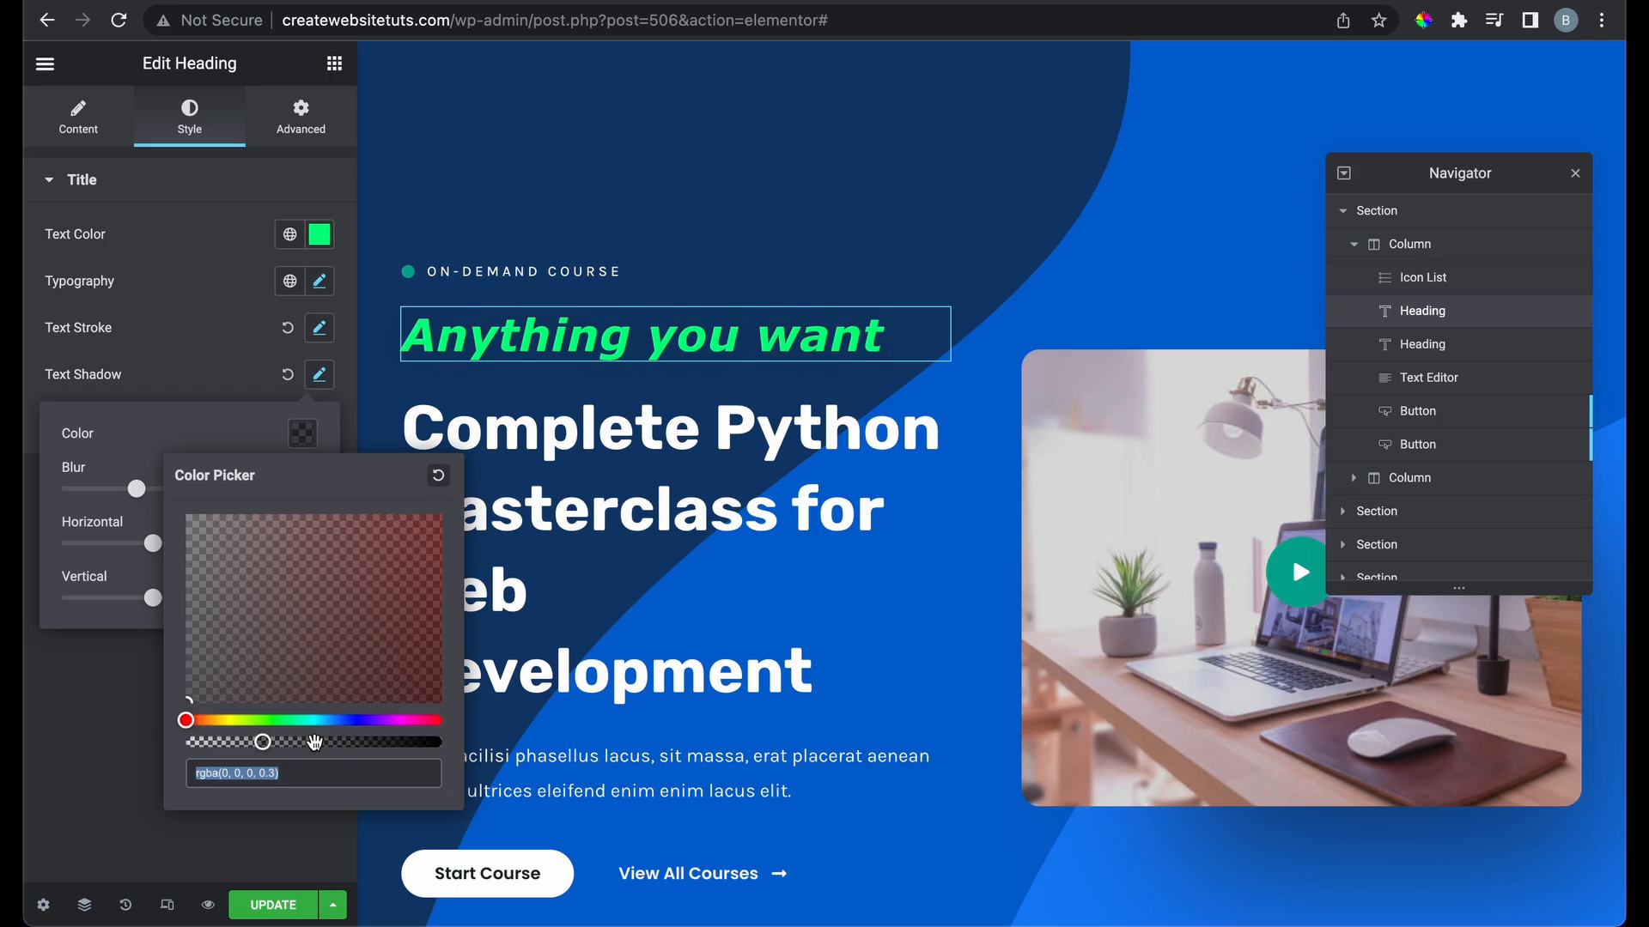
{"action": "left_click_drag", "start_coordinate": [315, 742], "coordinate": [185, 741]}
{"action": "left_click", "coordinate": [138, 522]}
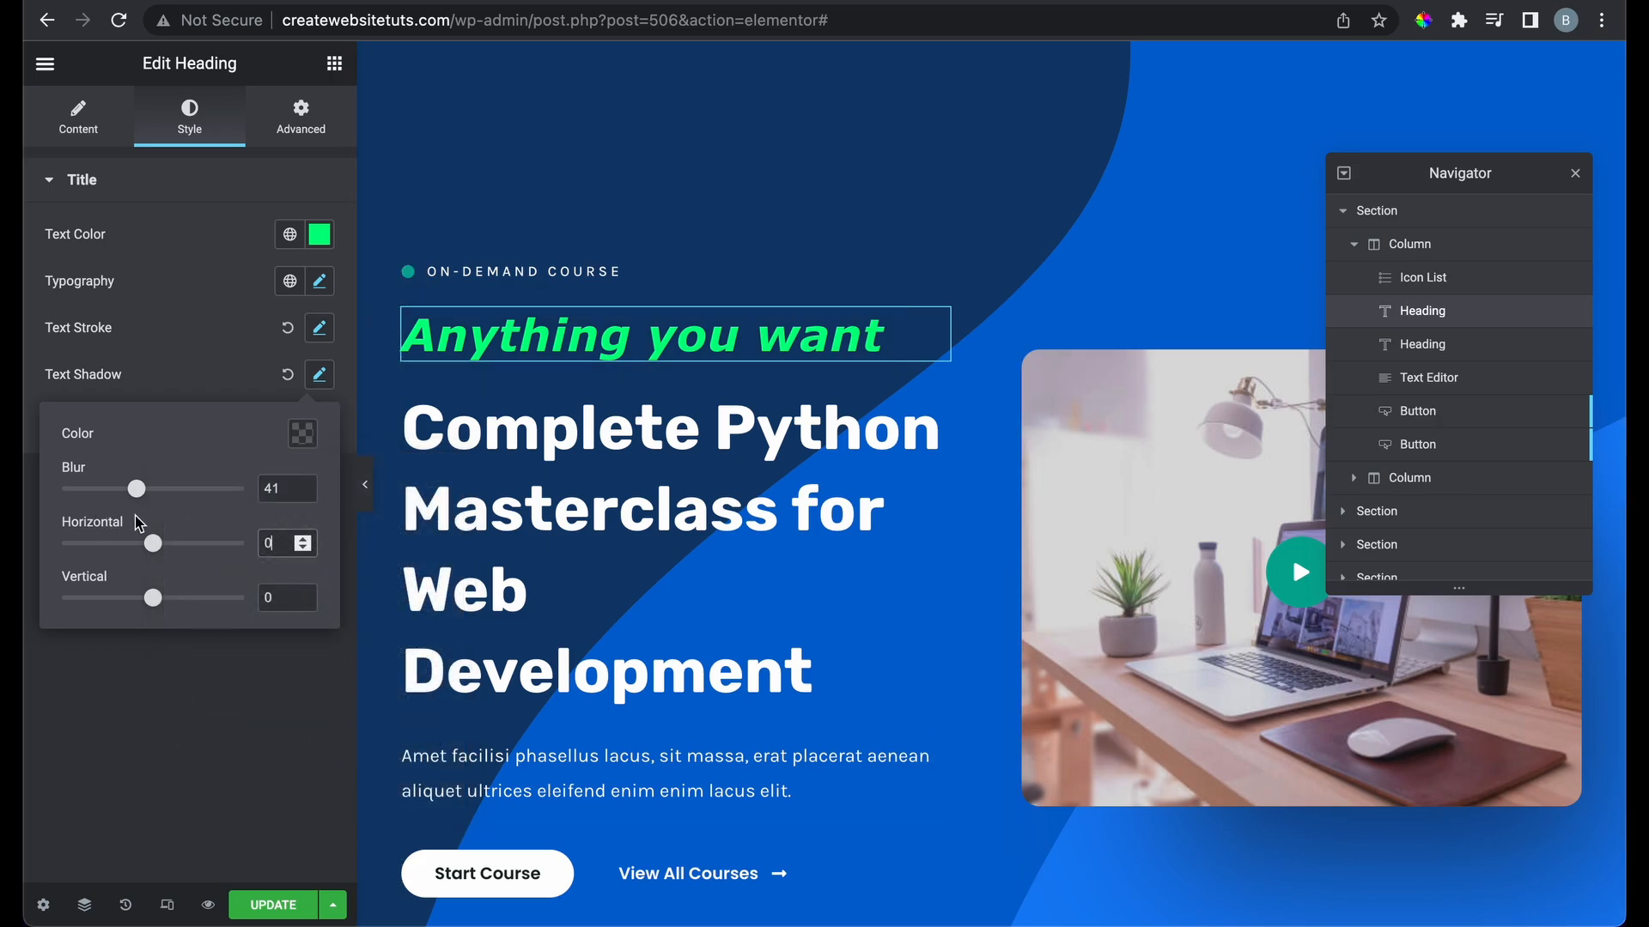
{"action": "left_click_drag", "start_coordinate": [136, 490], "coordinate": [174, 599]}
{"action": "left_click", "coordinate": [301, 432]}
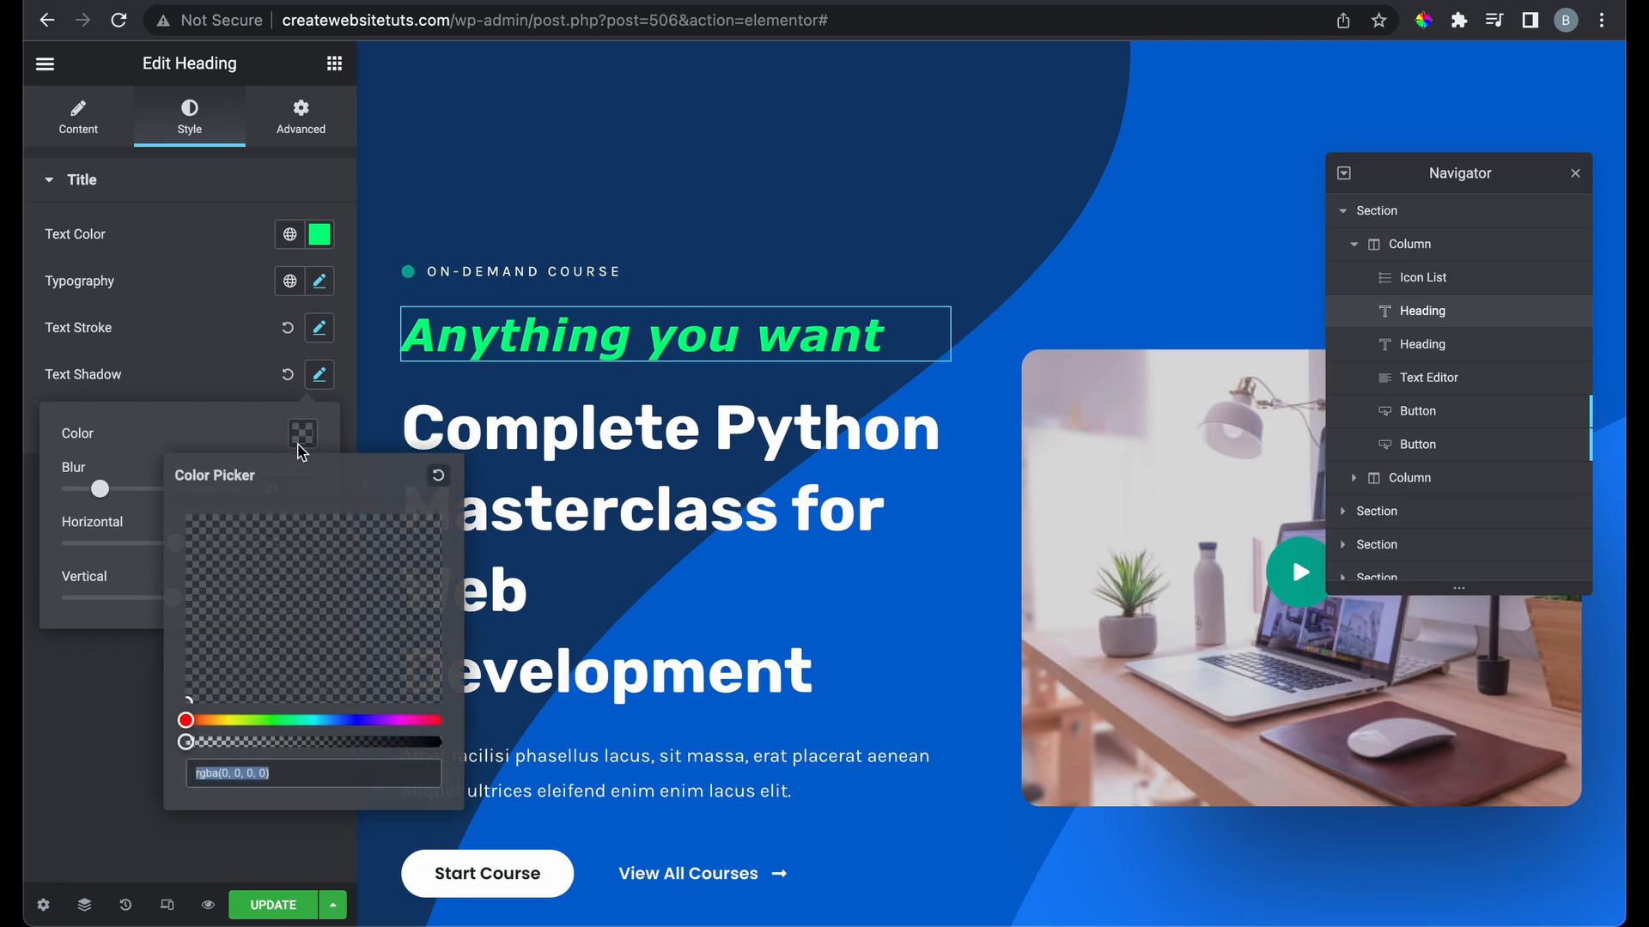
{"action": "left_click_drag", "start_coordinate": [189, 742], "coordinate": [447, 744]}
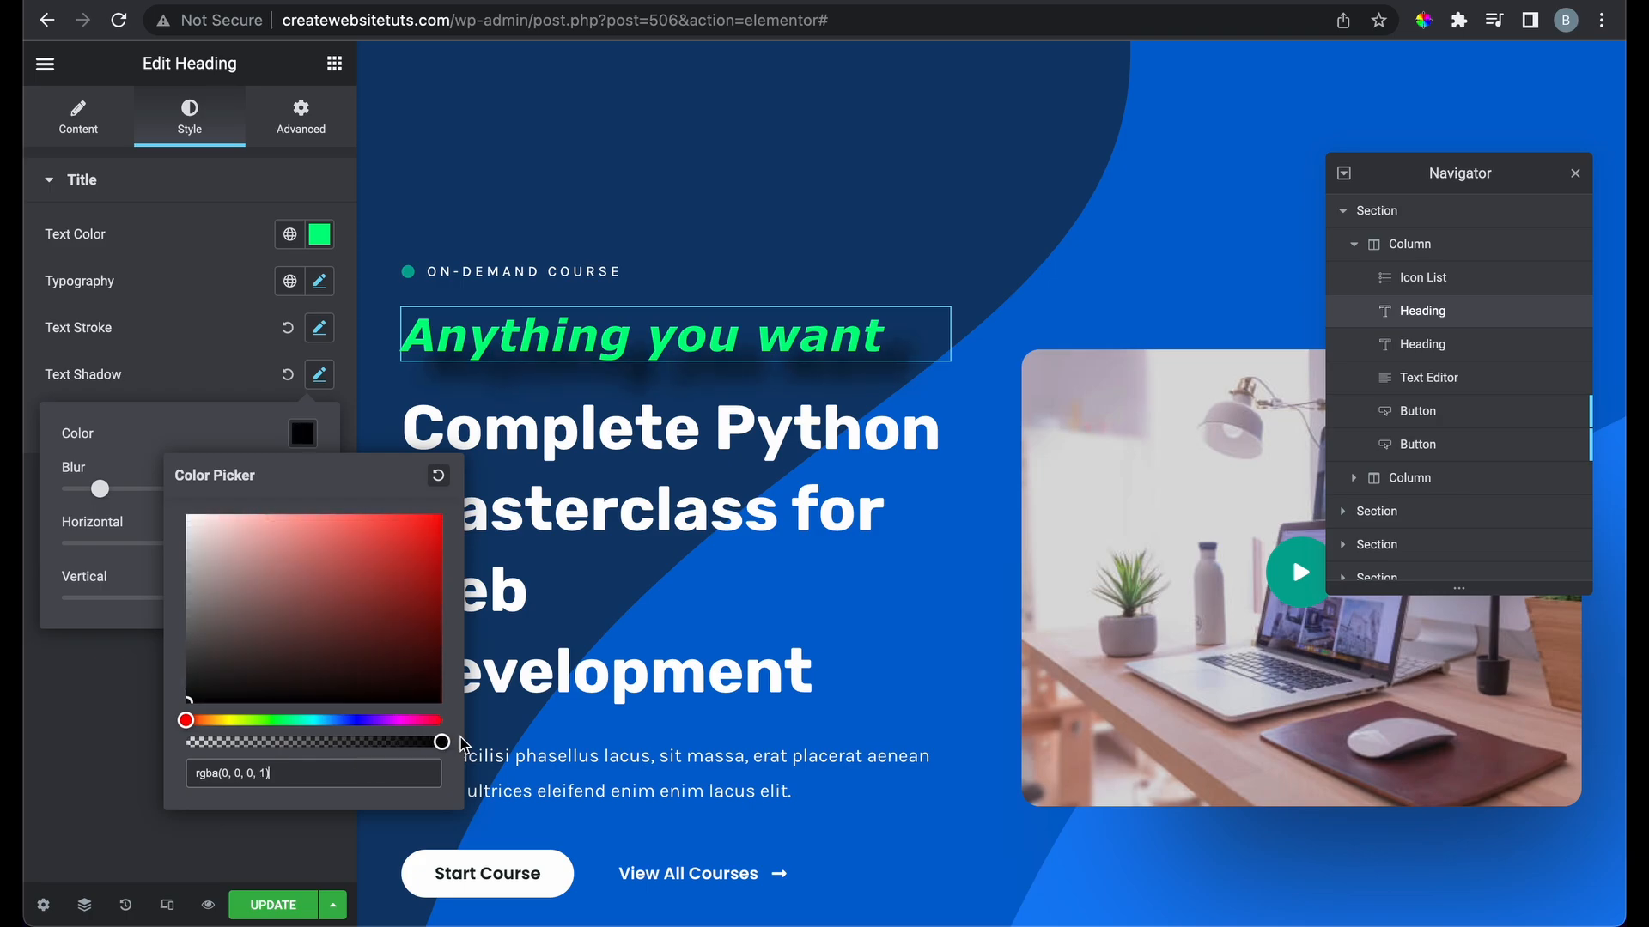
{"action": "left_click", "coordinate": [239, 371]}
Give the "Anything you want" heading a Fade In entrance animation in its motion effects
{"action": "left_click", "coordinate": [298, 121]}
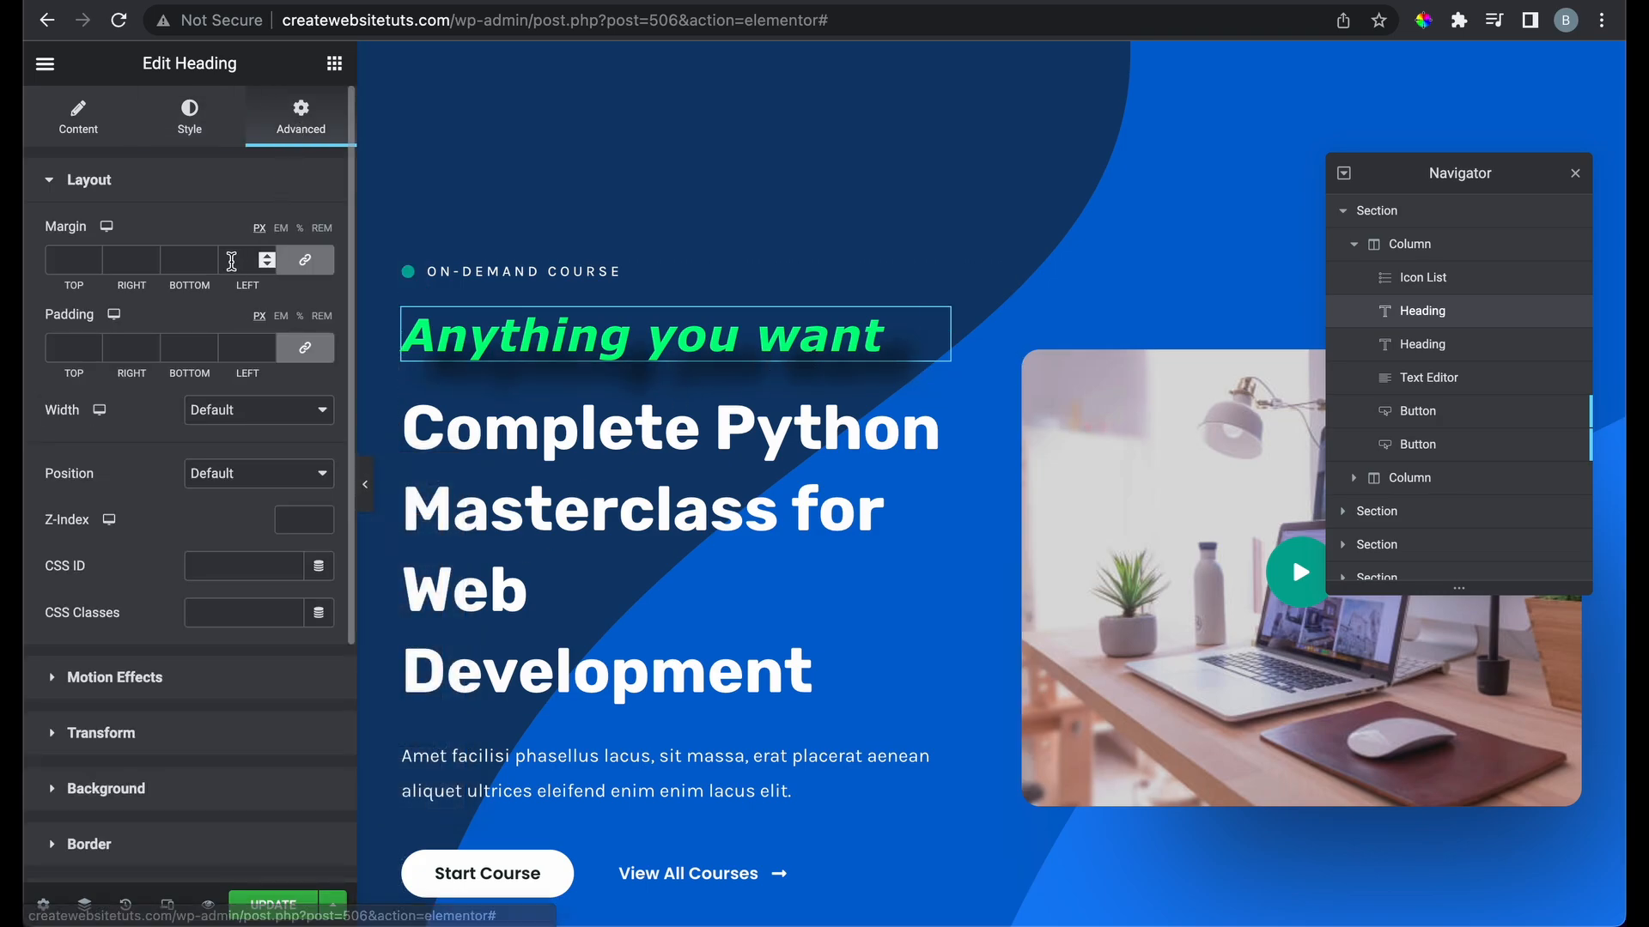
{"action": "scroll", "coordinate": [166, 547], "scroll_direction": "down", "scroll_amount": 5}
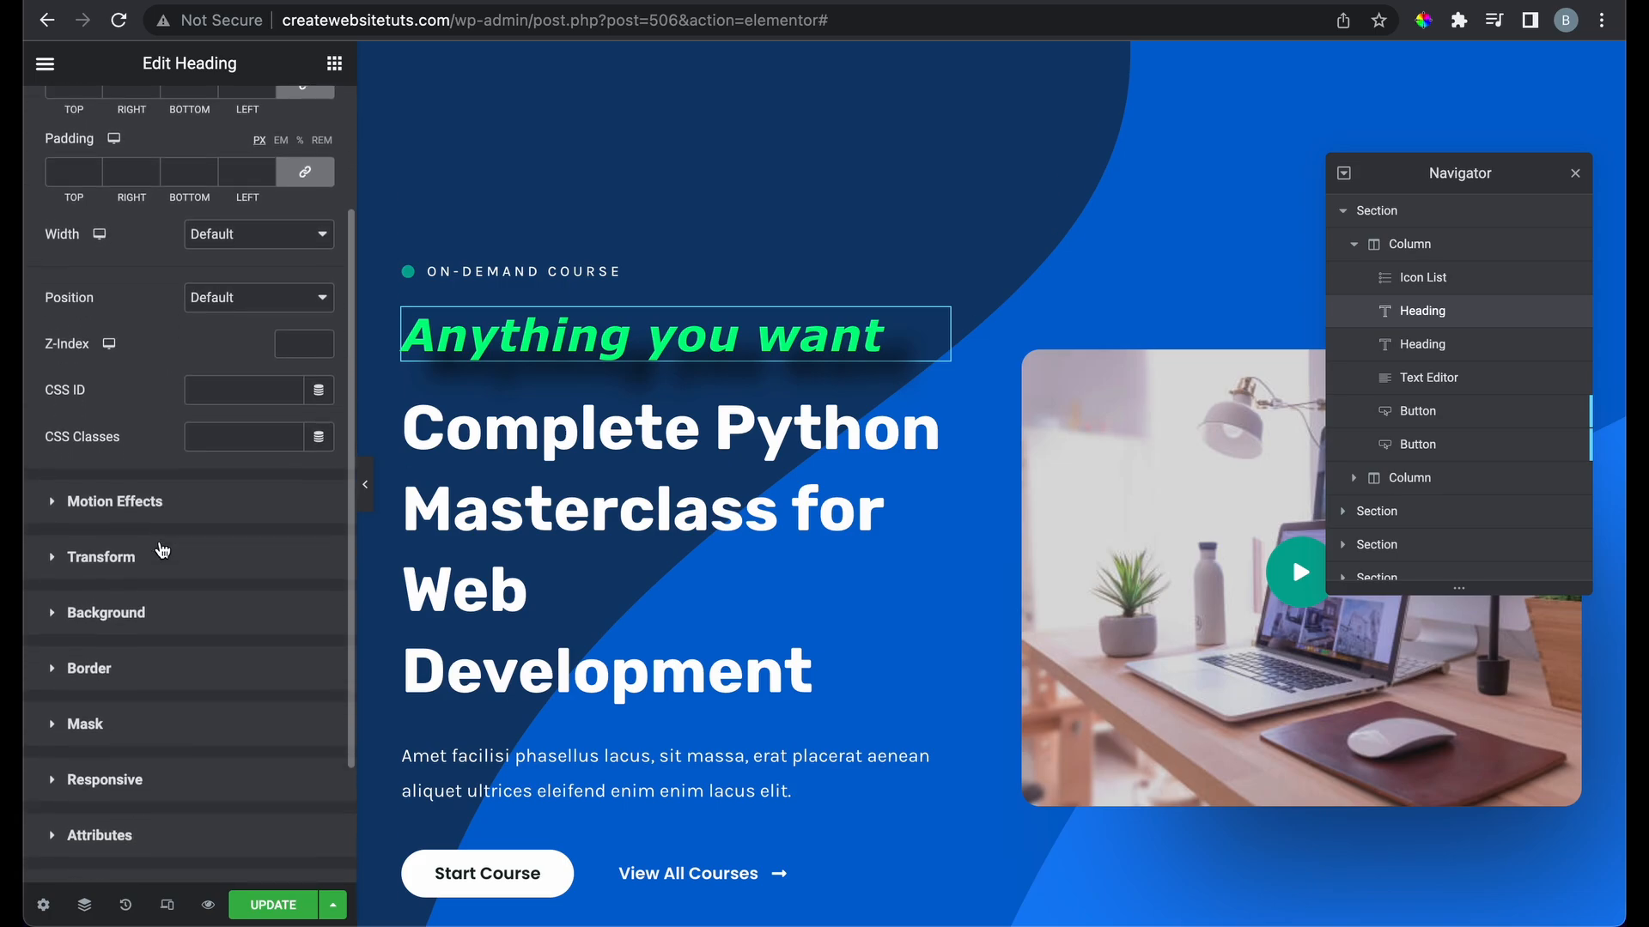
{"action": "left_click", "coordinate": [55, 378]}
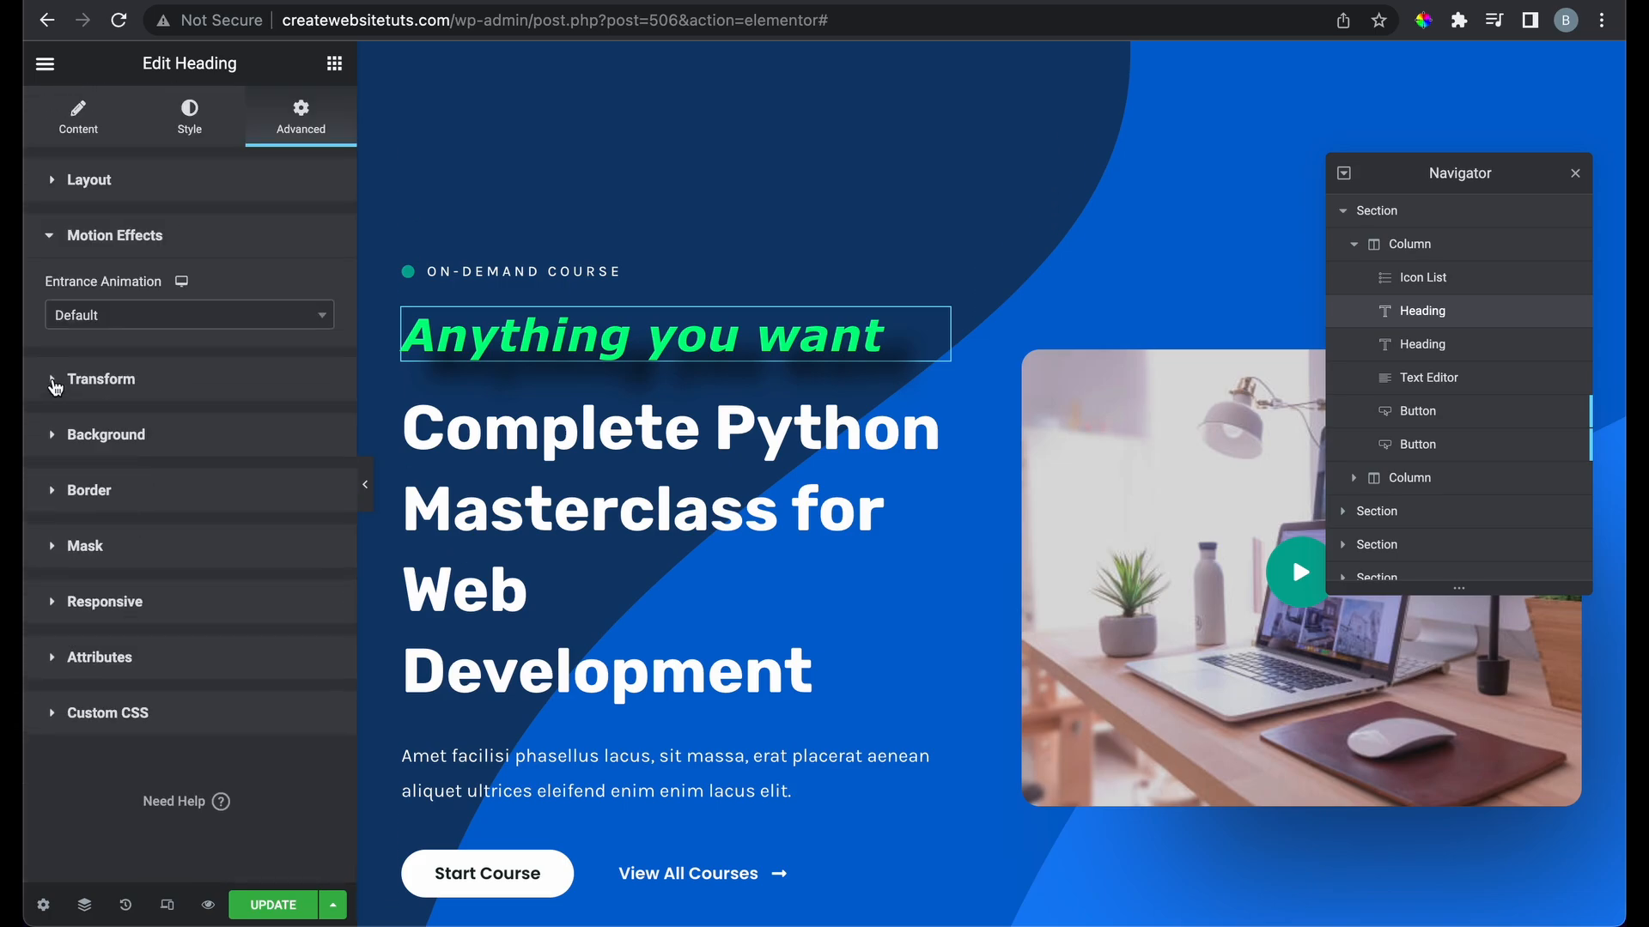
{"action": "left_click", "coordinate": [79, 317]}
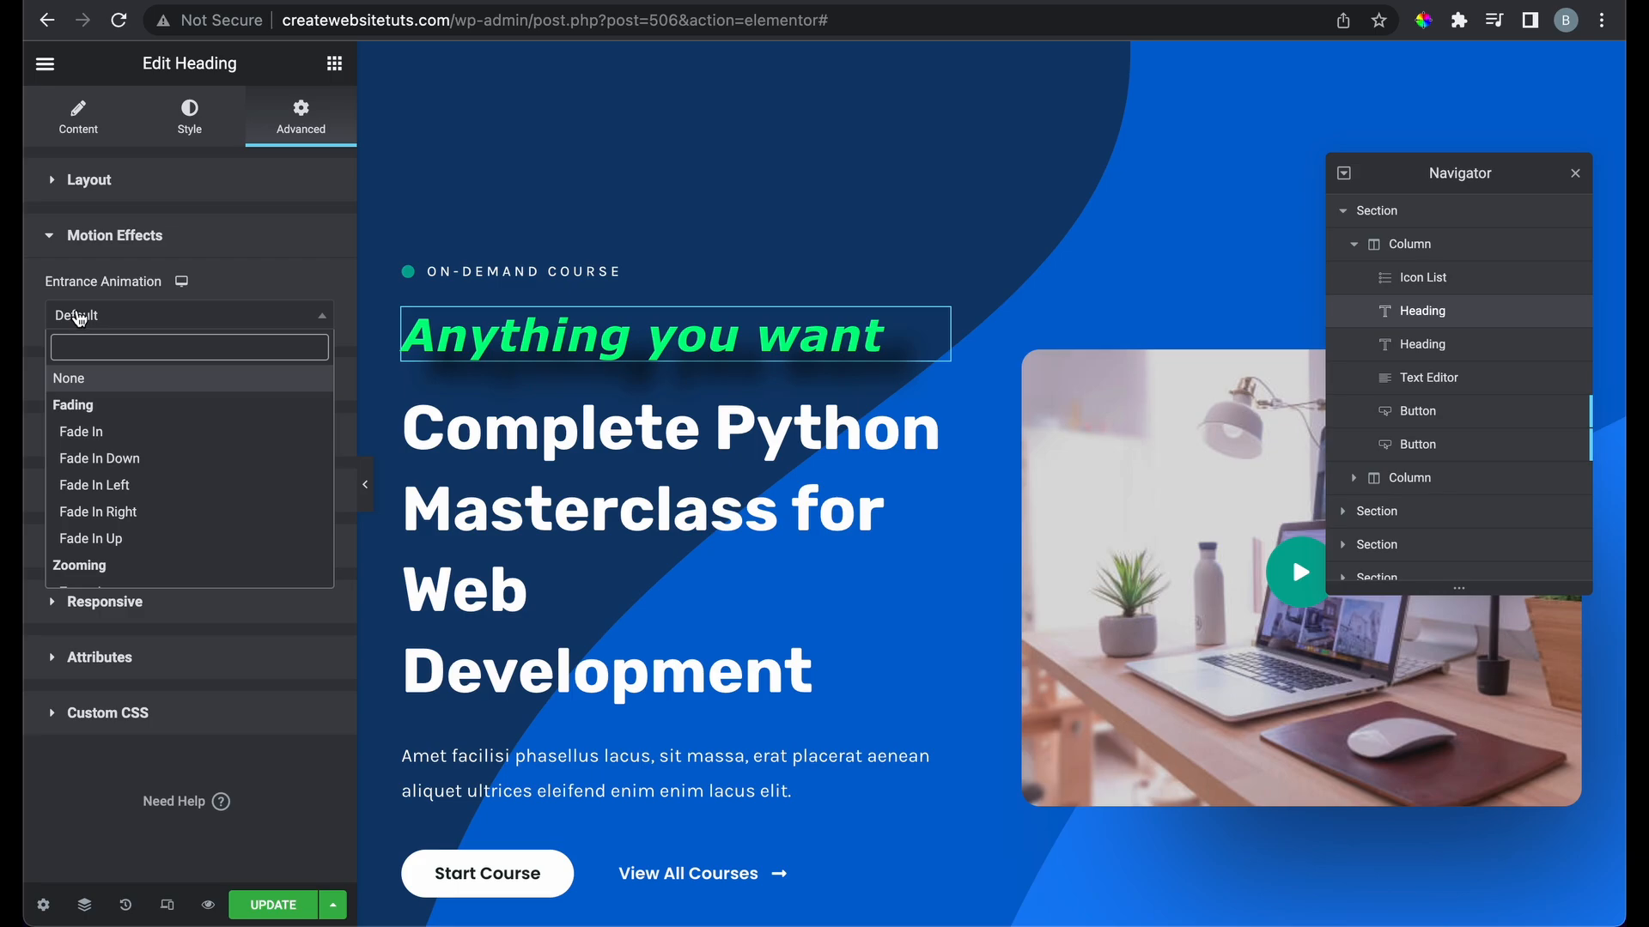
{"action": "left_click", "coordinate": [92, 431]}
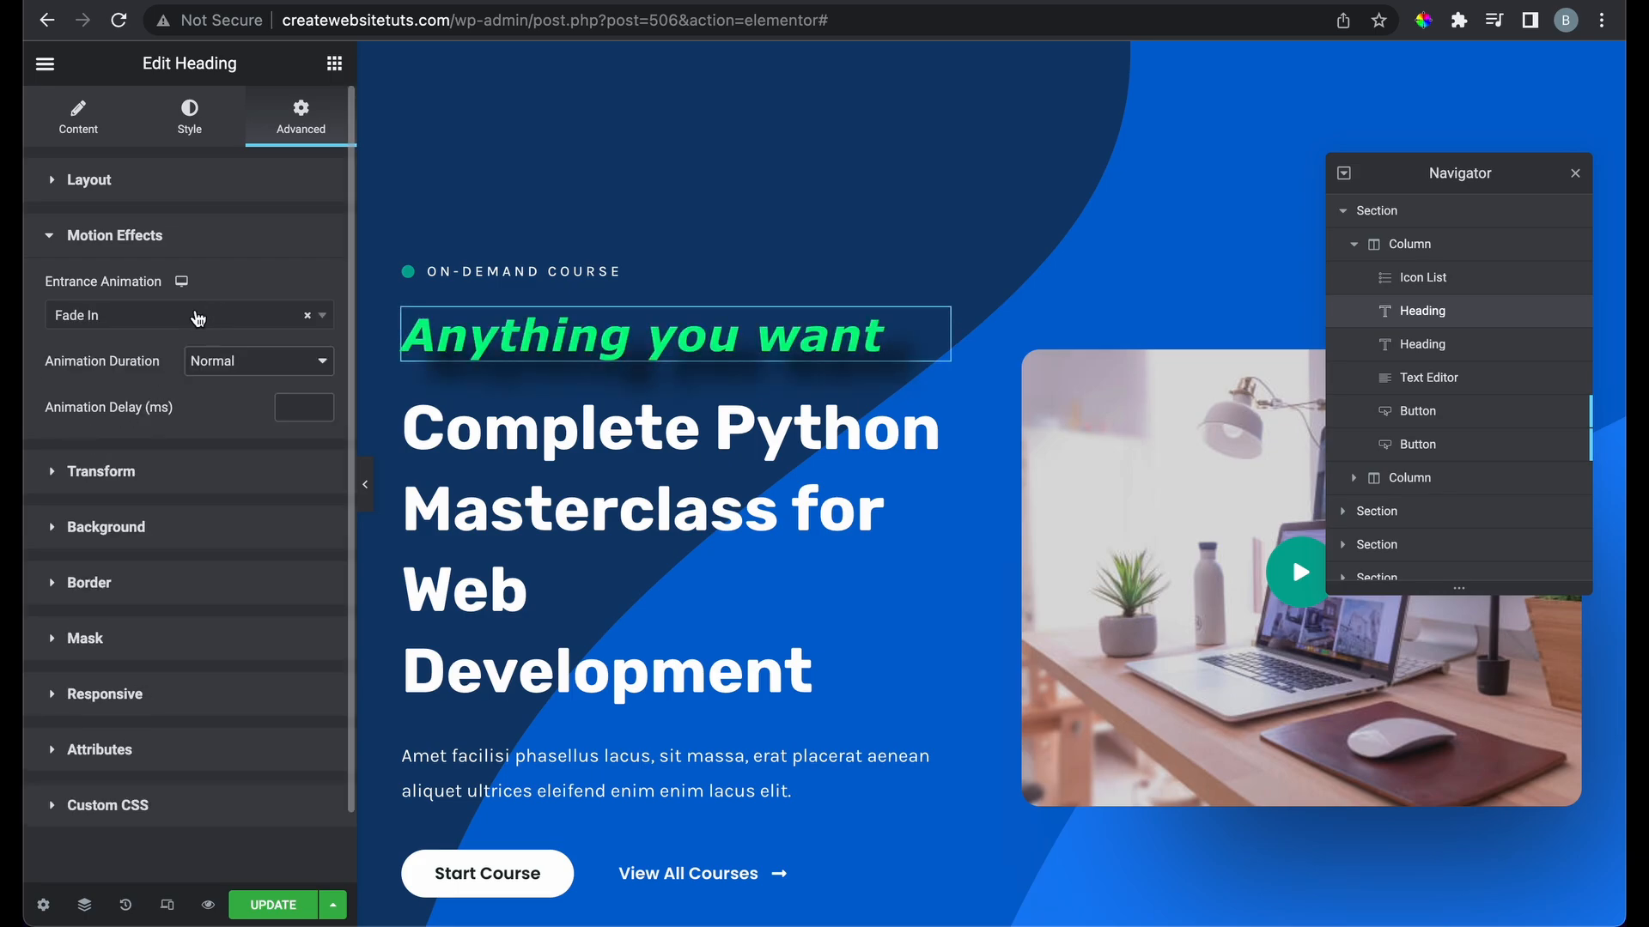
Review the transform options and remaining advanced and content settings of the "Anything you want" heading, and return to the widget list
{"action": "left_click", "coordinate": [62, 470]}
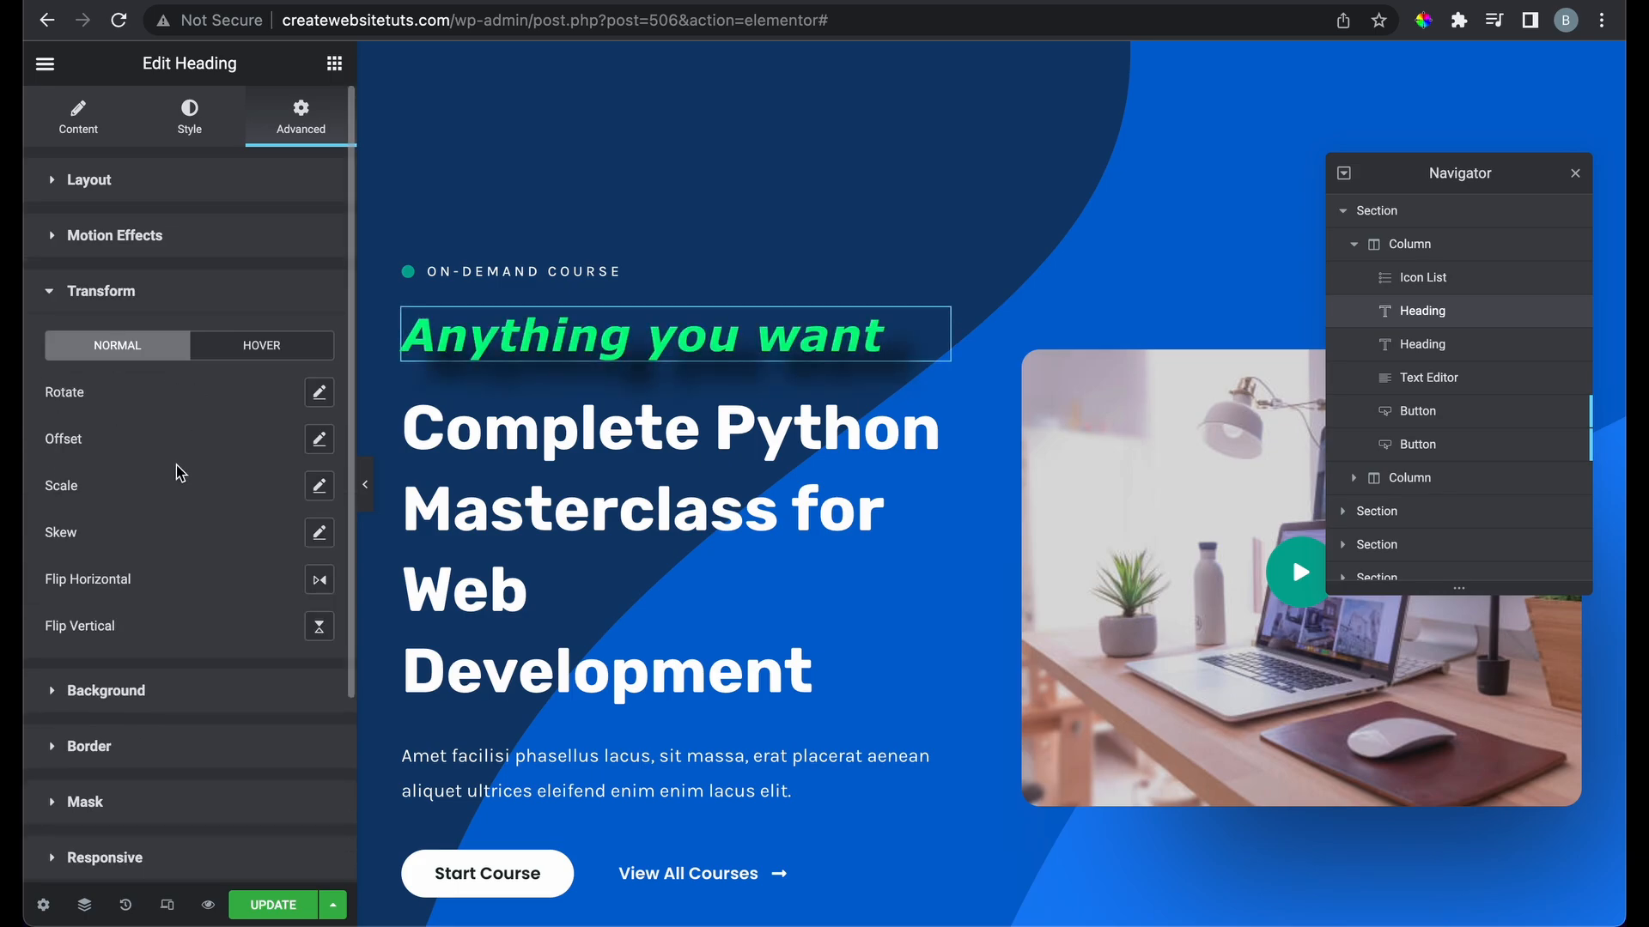
{"action": "scroll", "coordinate": [179, 473], "scroll_direction": "down", "scroll_amount": 2}
{"action": "scroll", "coordinate": [103, 606], "scroll_direction": "down", "scroll_amount": 2}
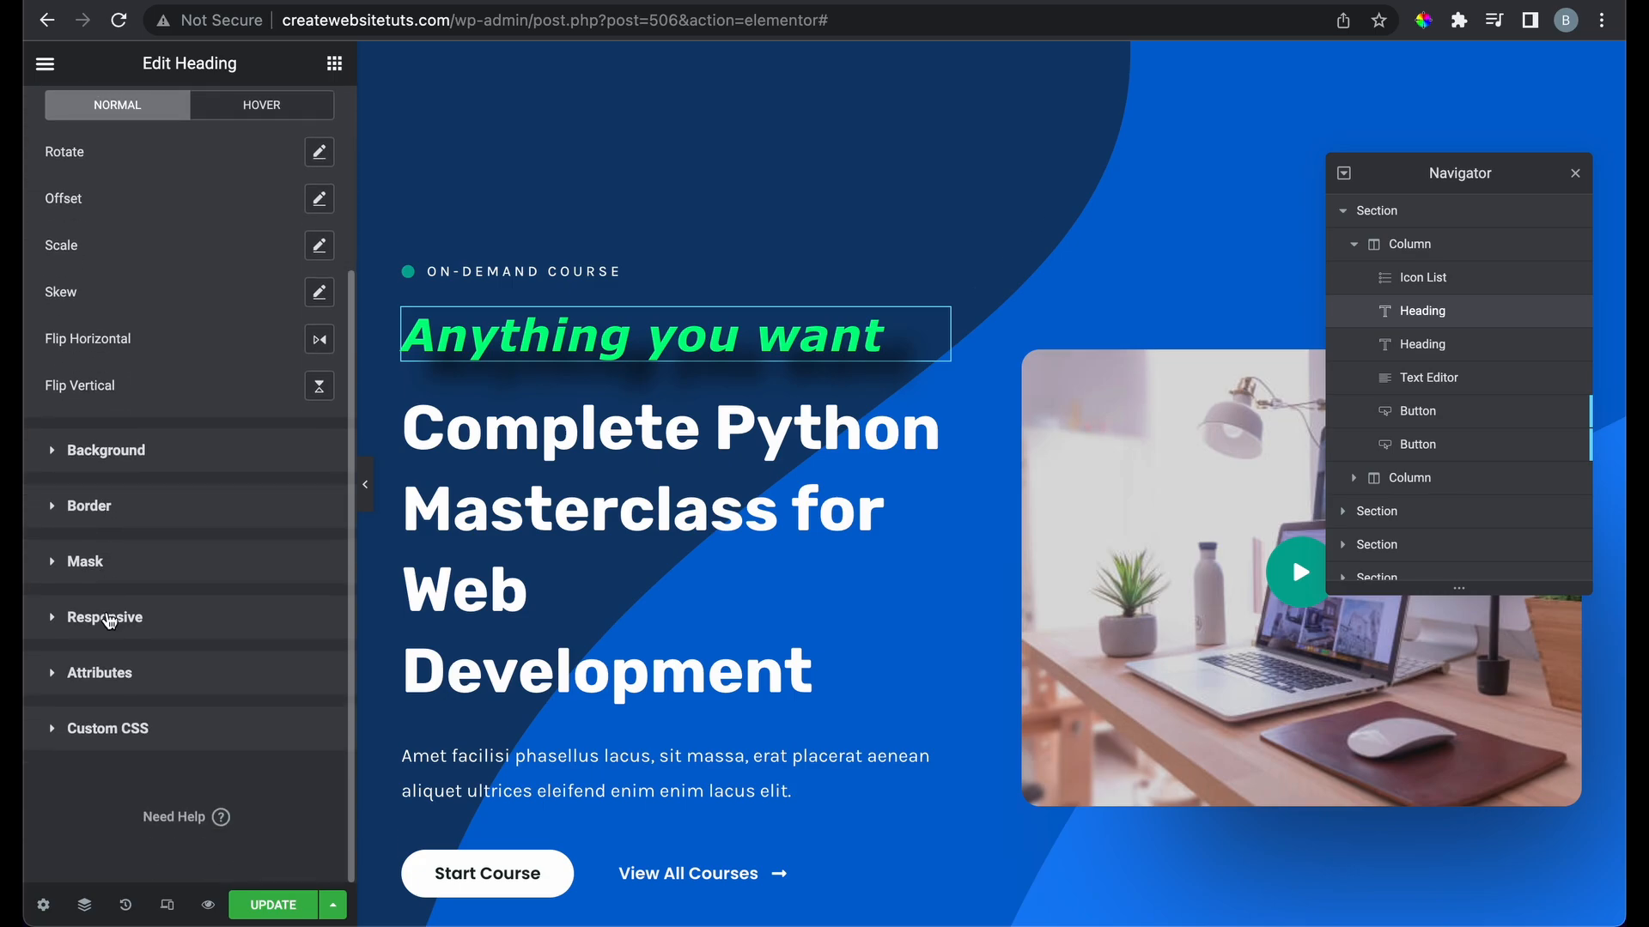
{"action": "scroll", "coordinate": [90, 627], "scroll_direction": "up", "scroll_amount": 4}
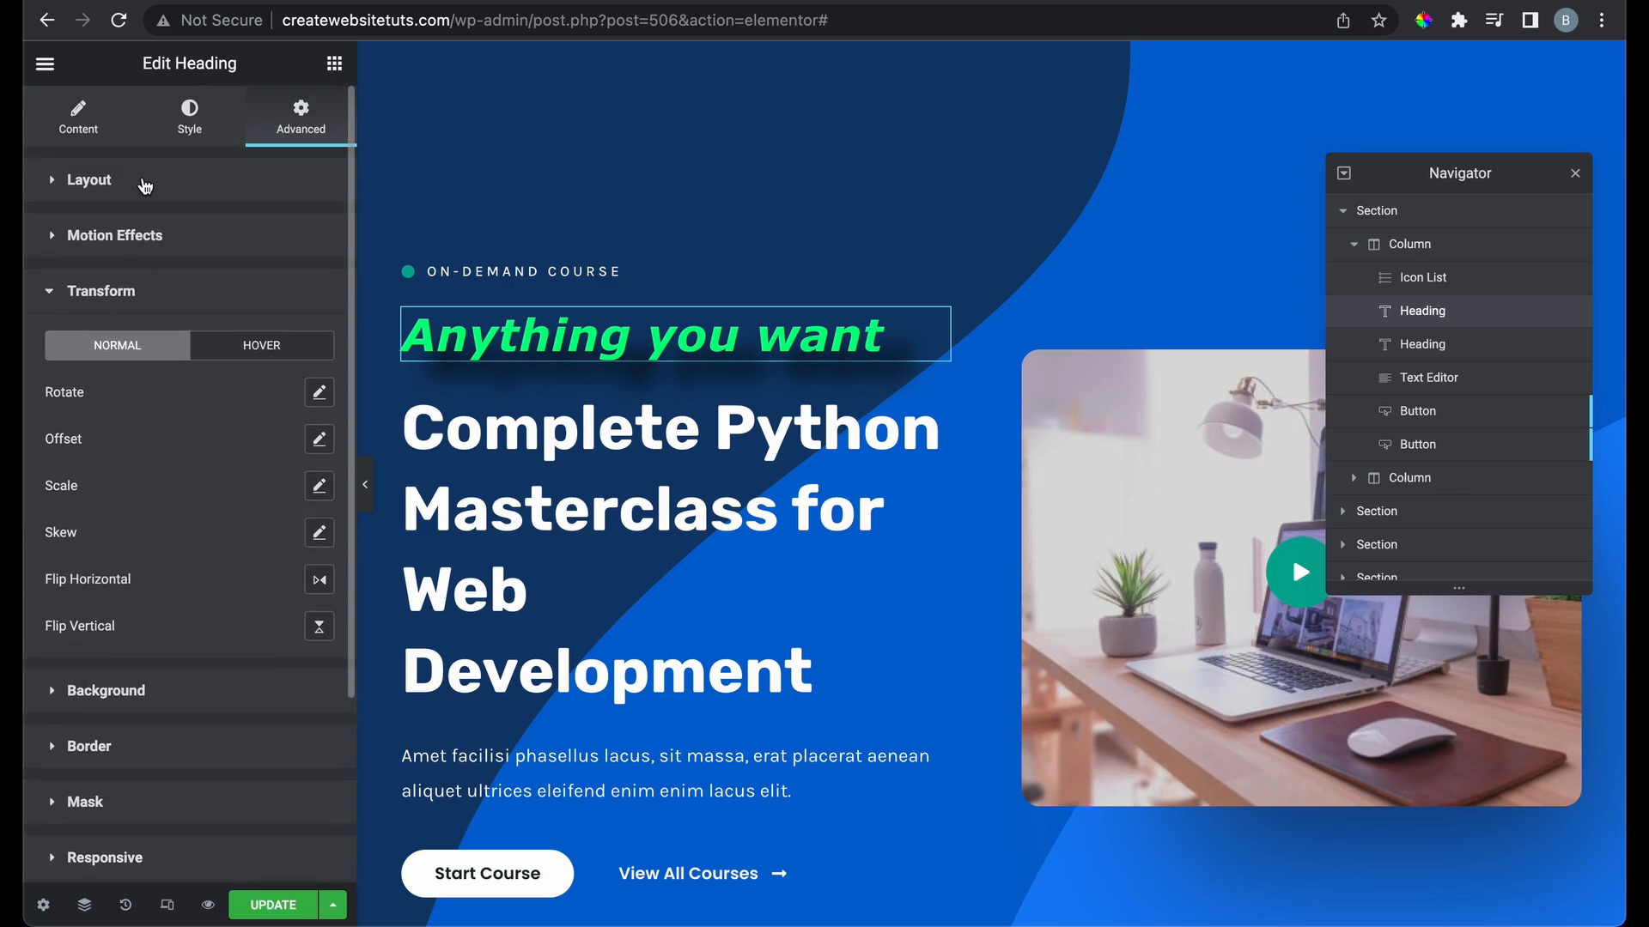
{"action": "left_click", "coordinate": [106, 135]}
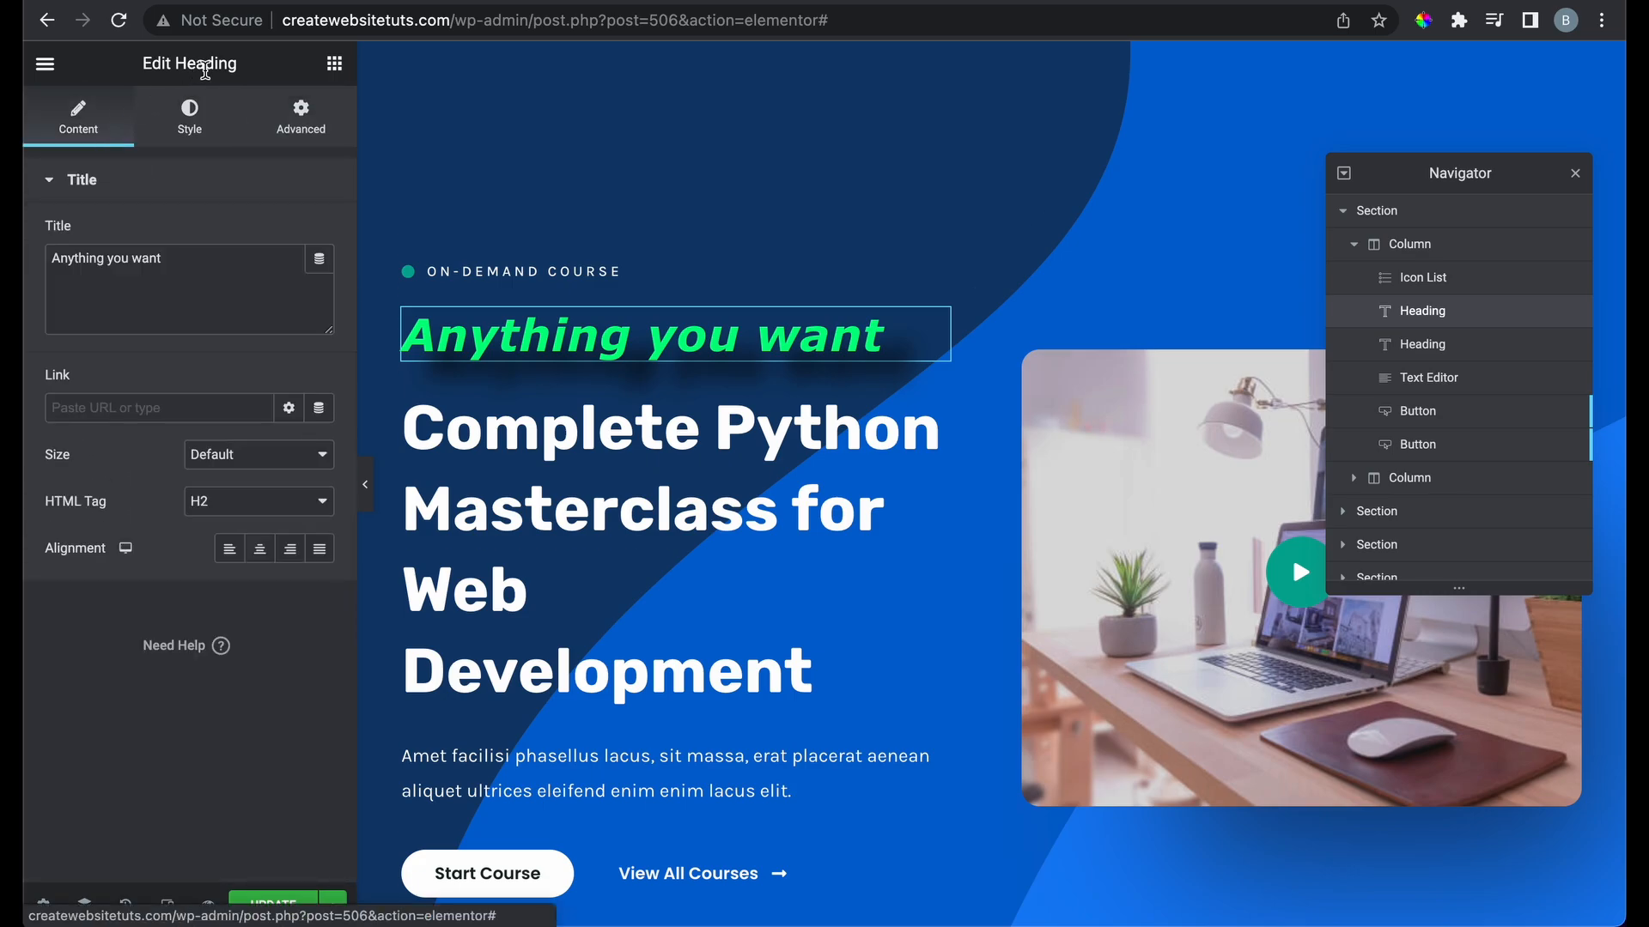
{"action": "left_click", "coordinate": [335, 63]}
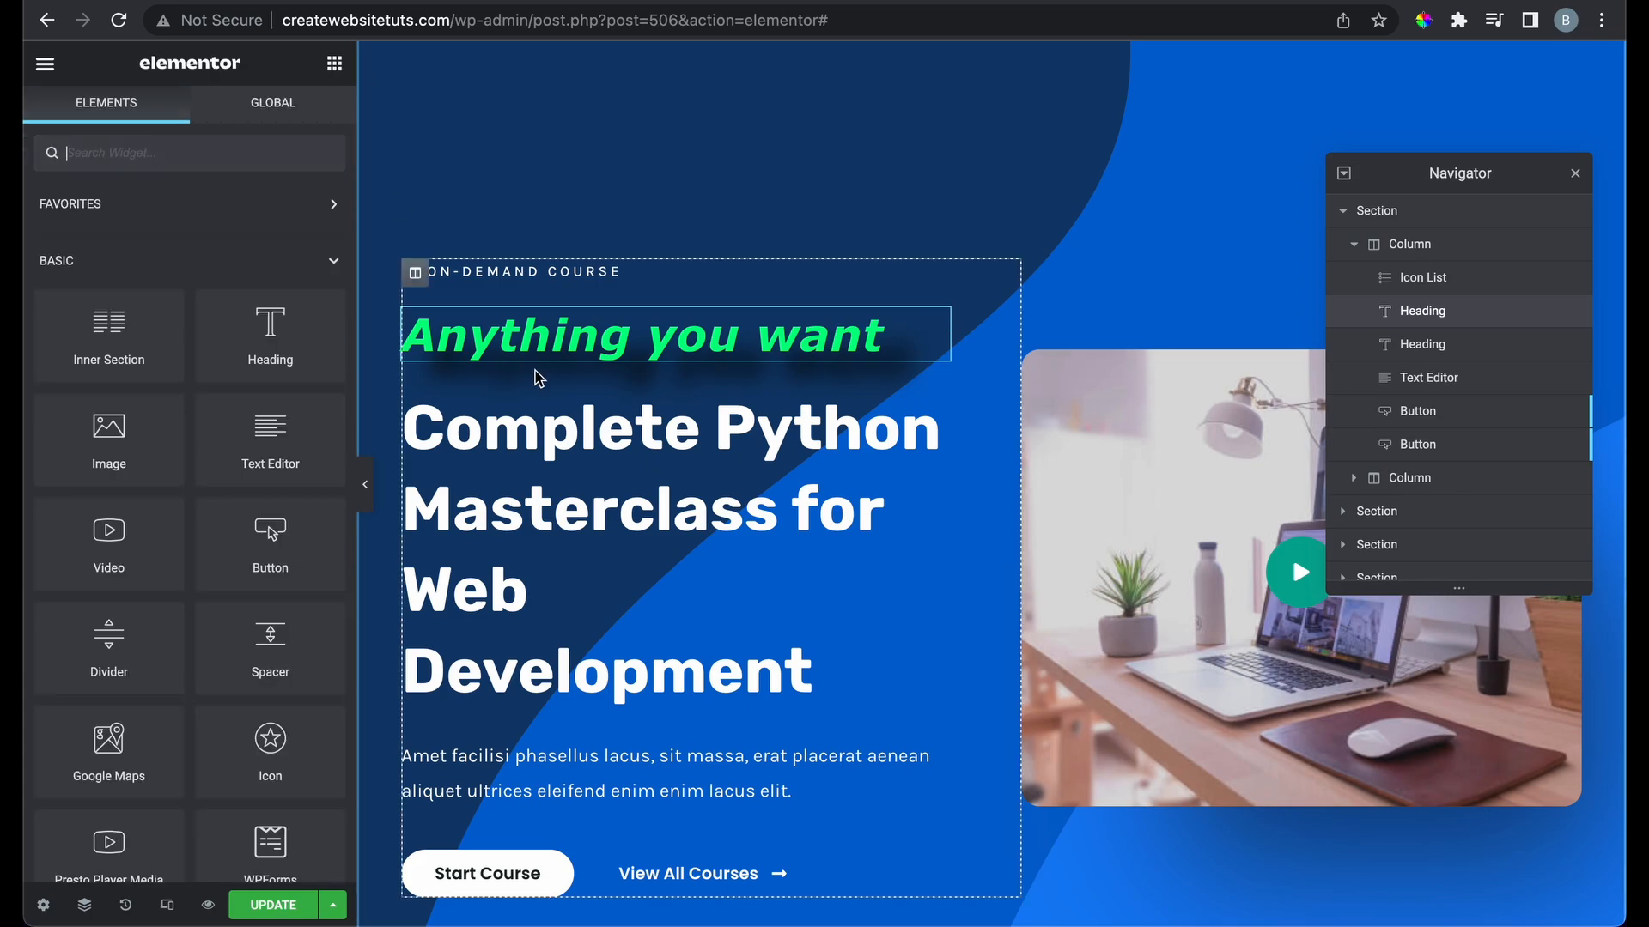
Delete the "Anything you want" heading from the hero section
{"action": "left_click", "coordinate": [697, 333]}
{"action": "right_click", "coordinate": [897, 325]}
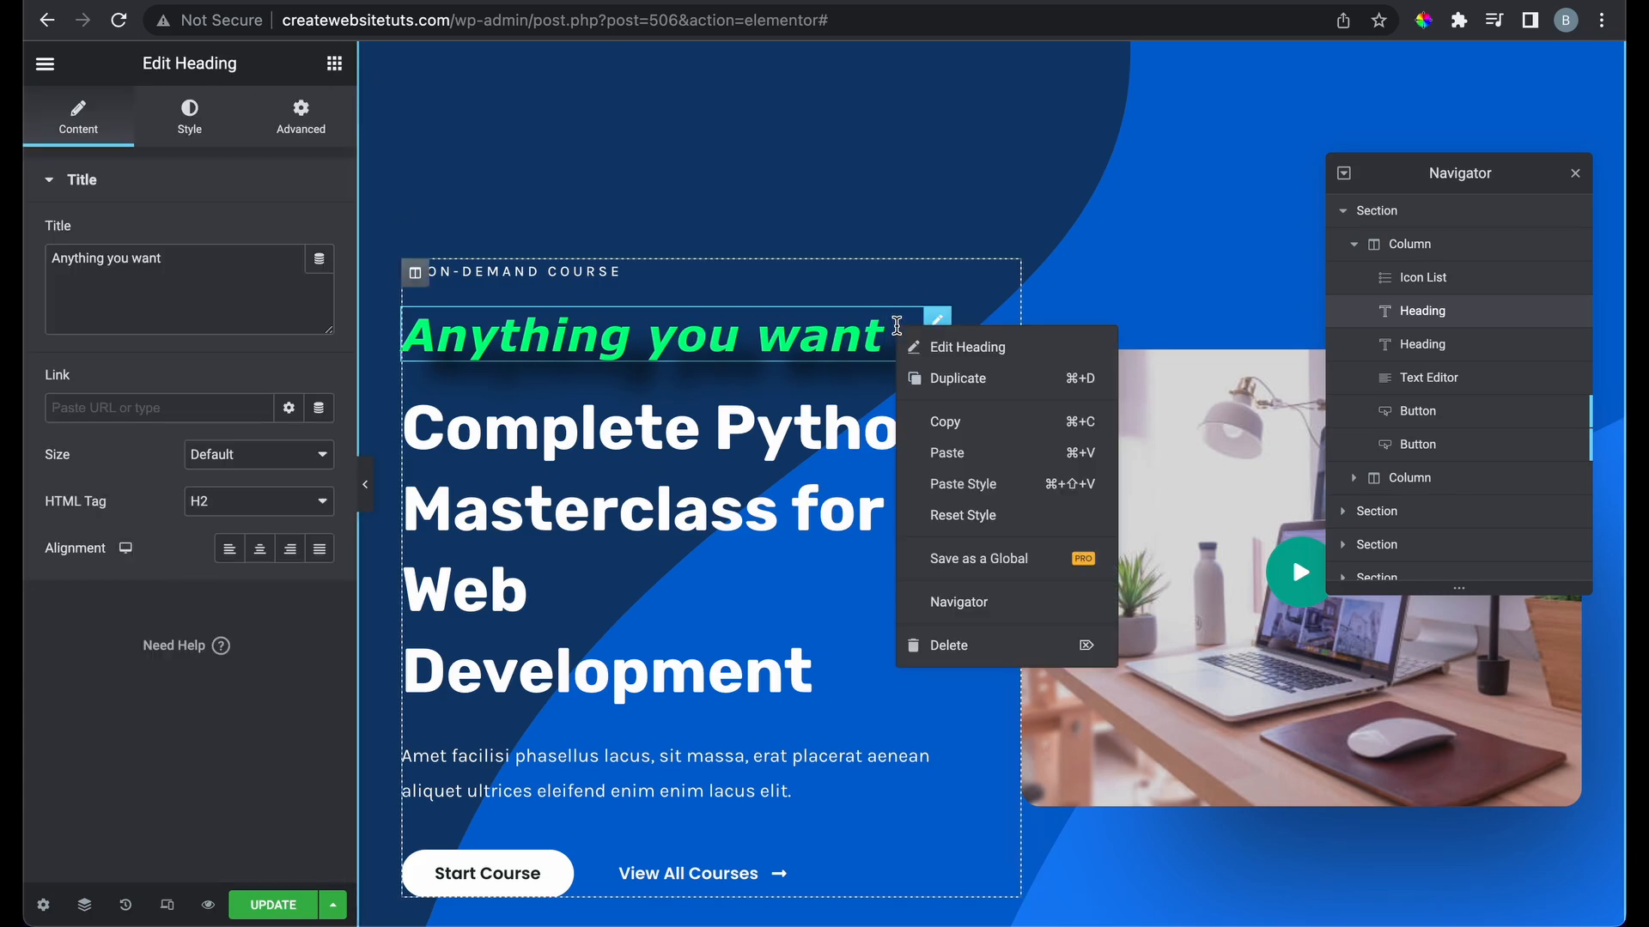
{"action": "left_click", "coordinate": [937, 649]}
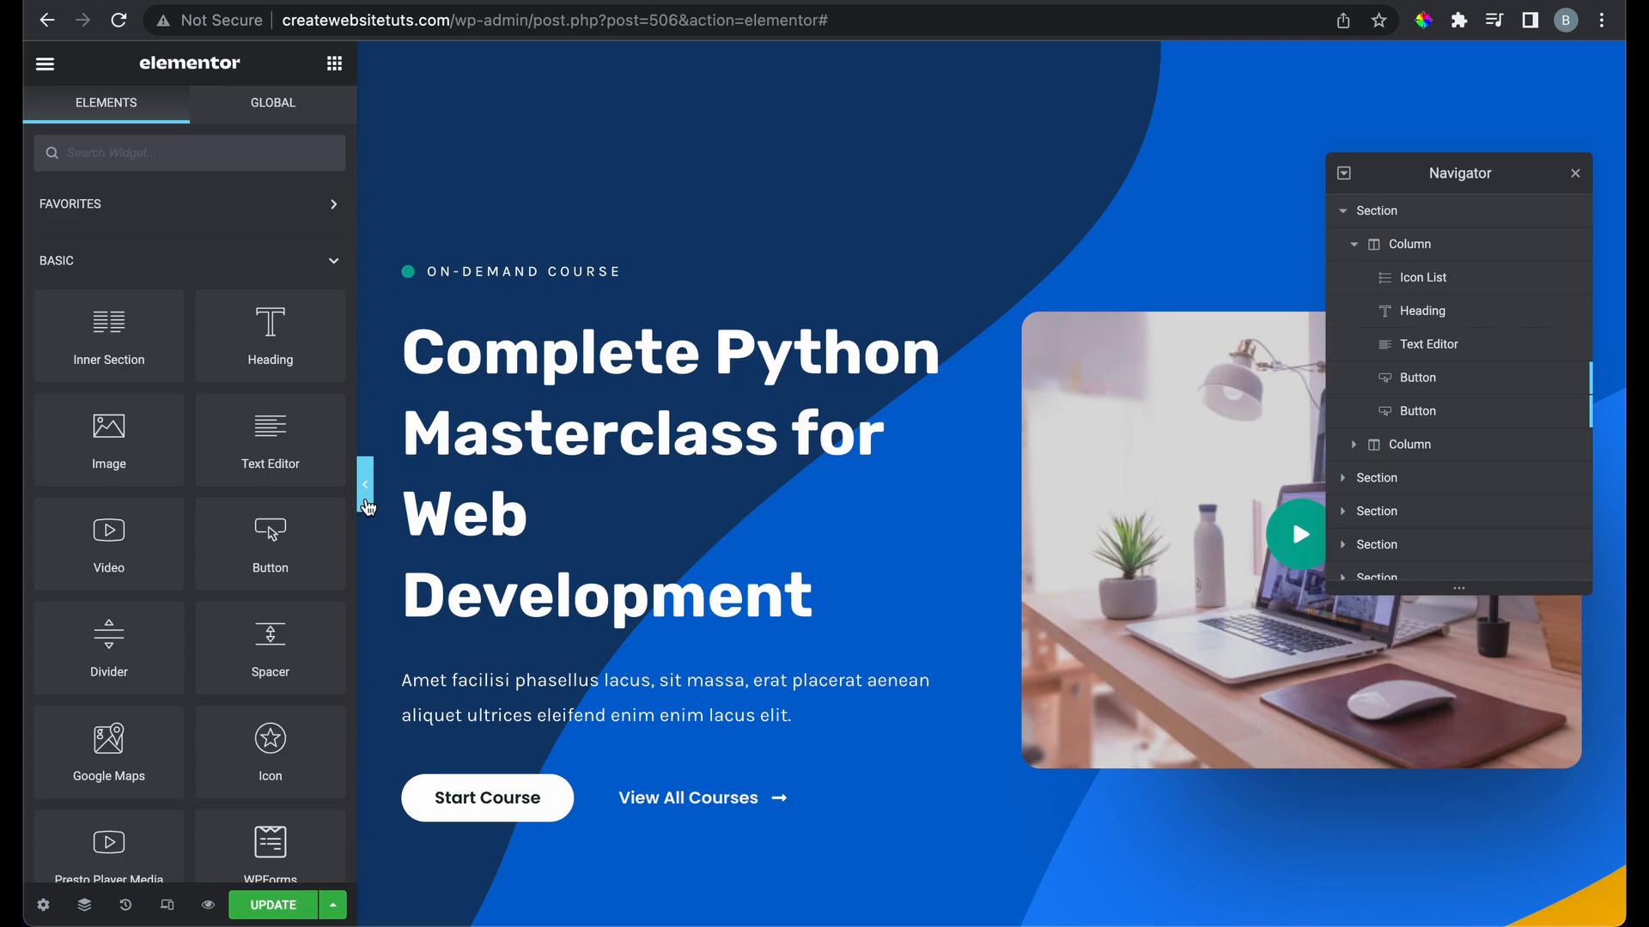
Review the homepage at full width with the editing panel hidden, and bring the panel back
{"action": "left_click", "coordinate": [366, 505]}
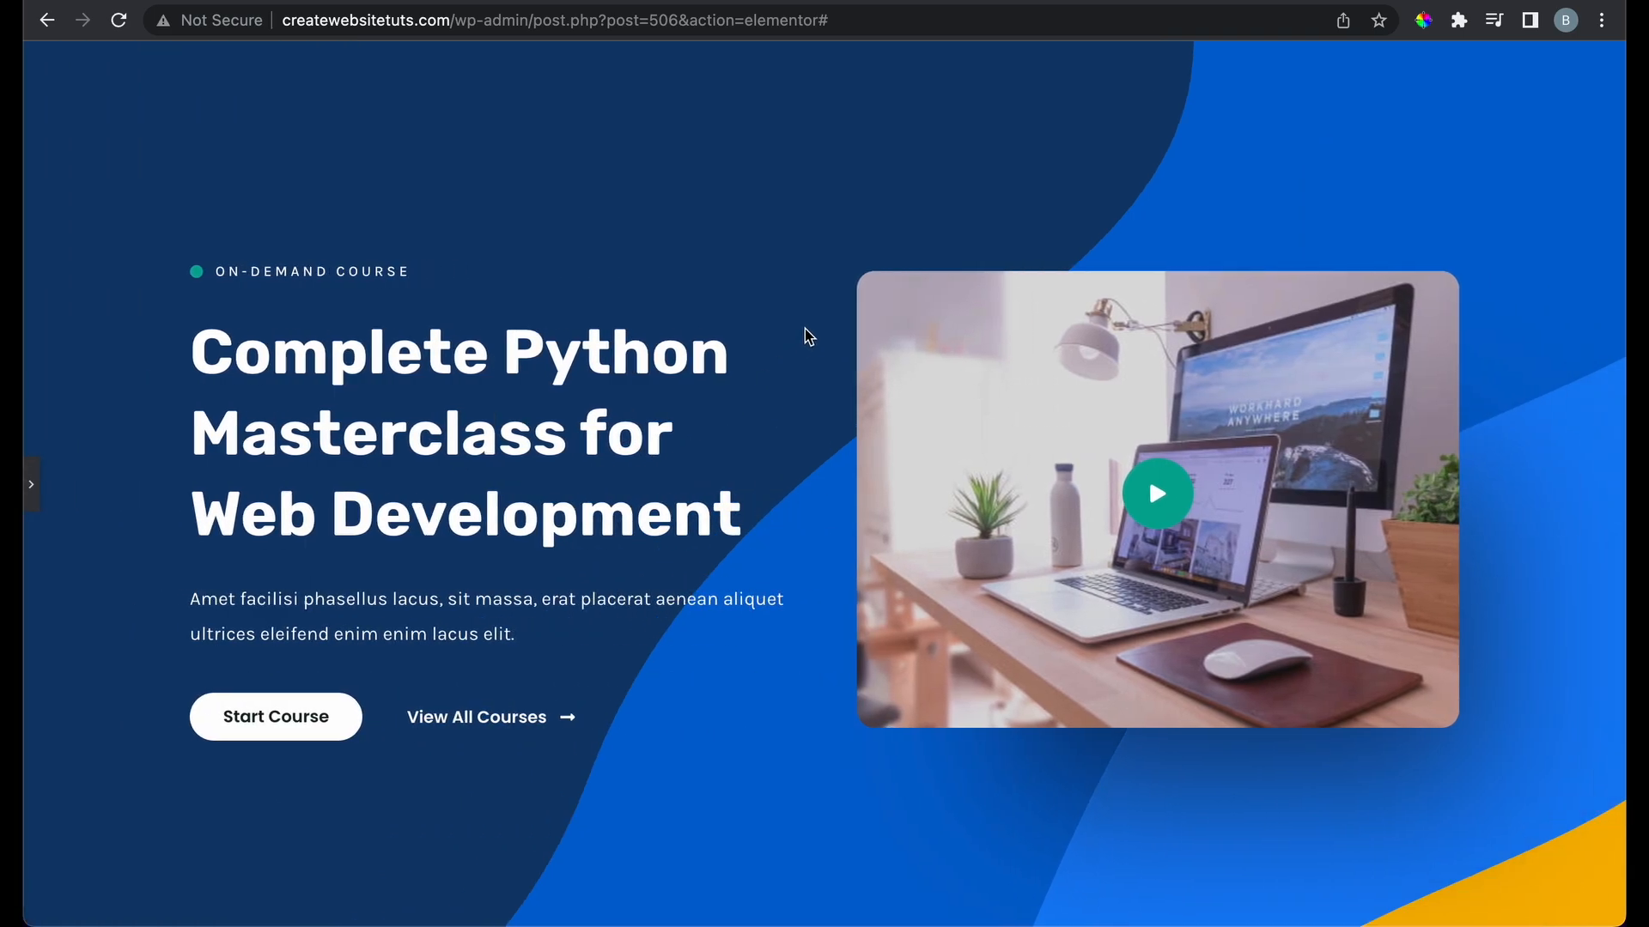
{"action": "scroll", "coordinate": [807, 334], "scroll_direction": "down", "scroll_amount": 15}
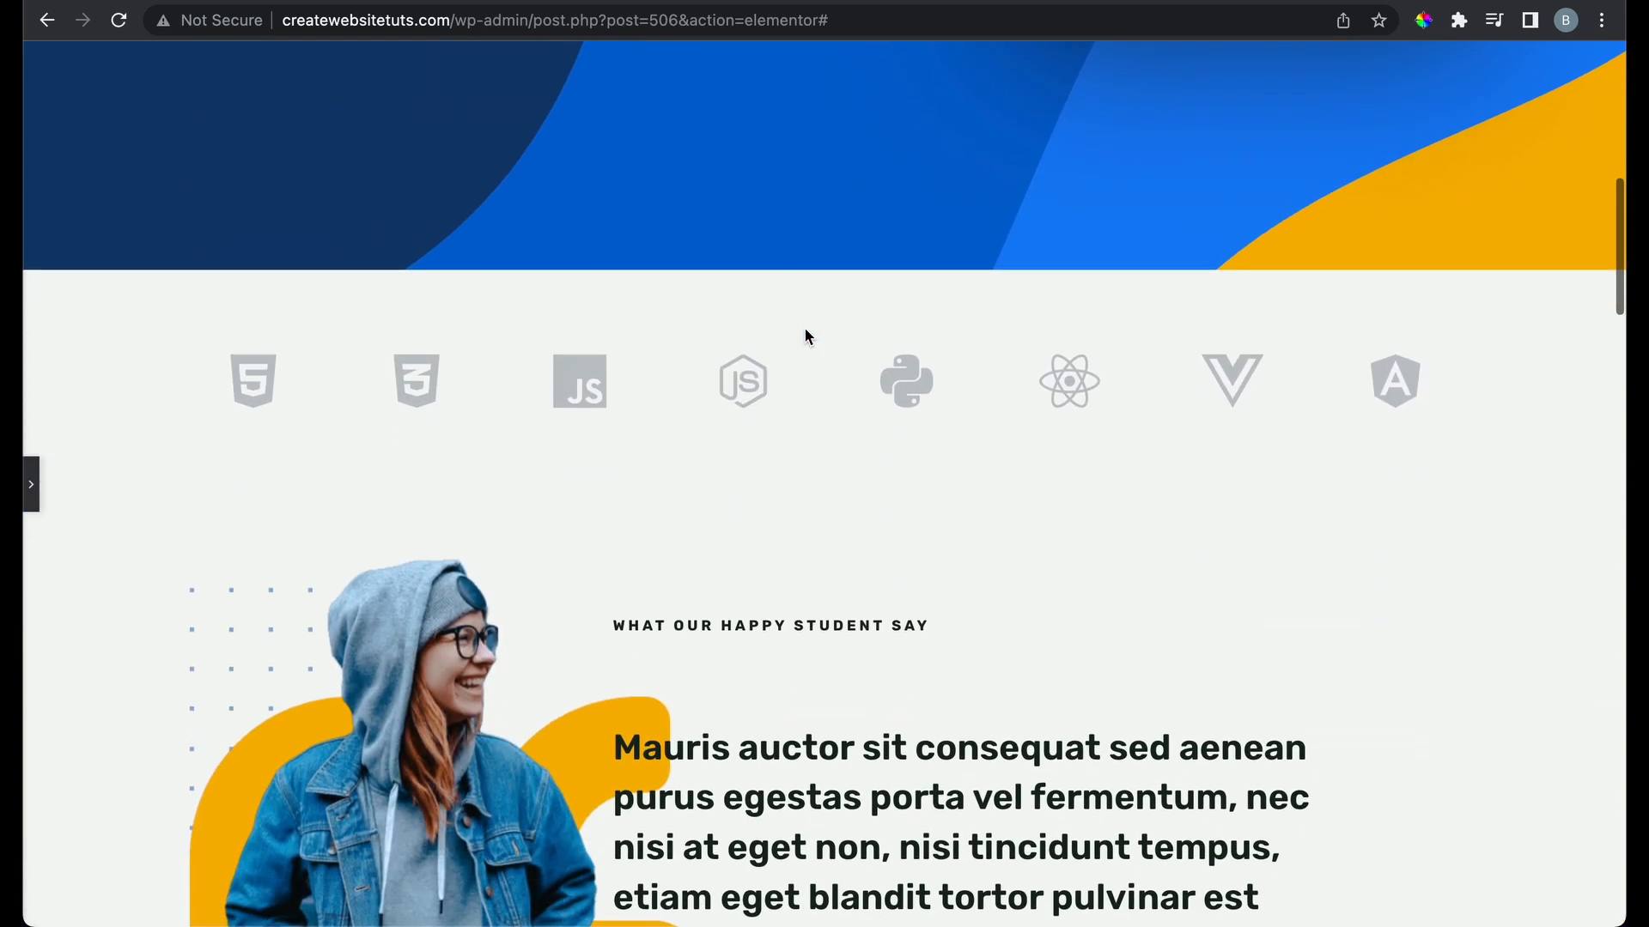
{"action": "scroll", "coordinate": [807, 335], "scroll_direction": "down", "scroll_amount": 15}
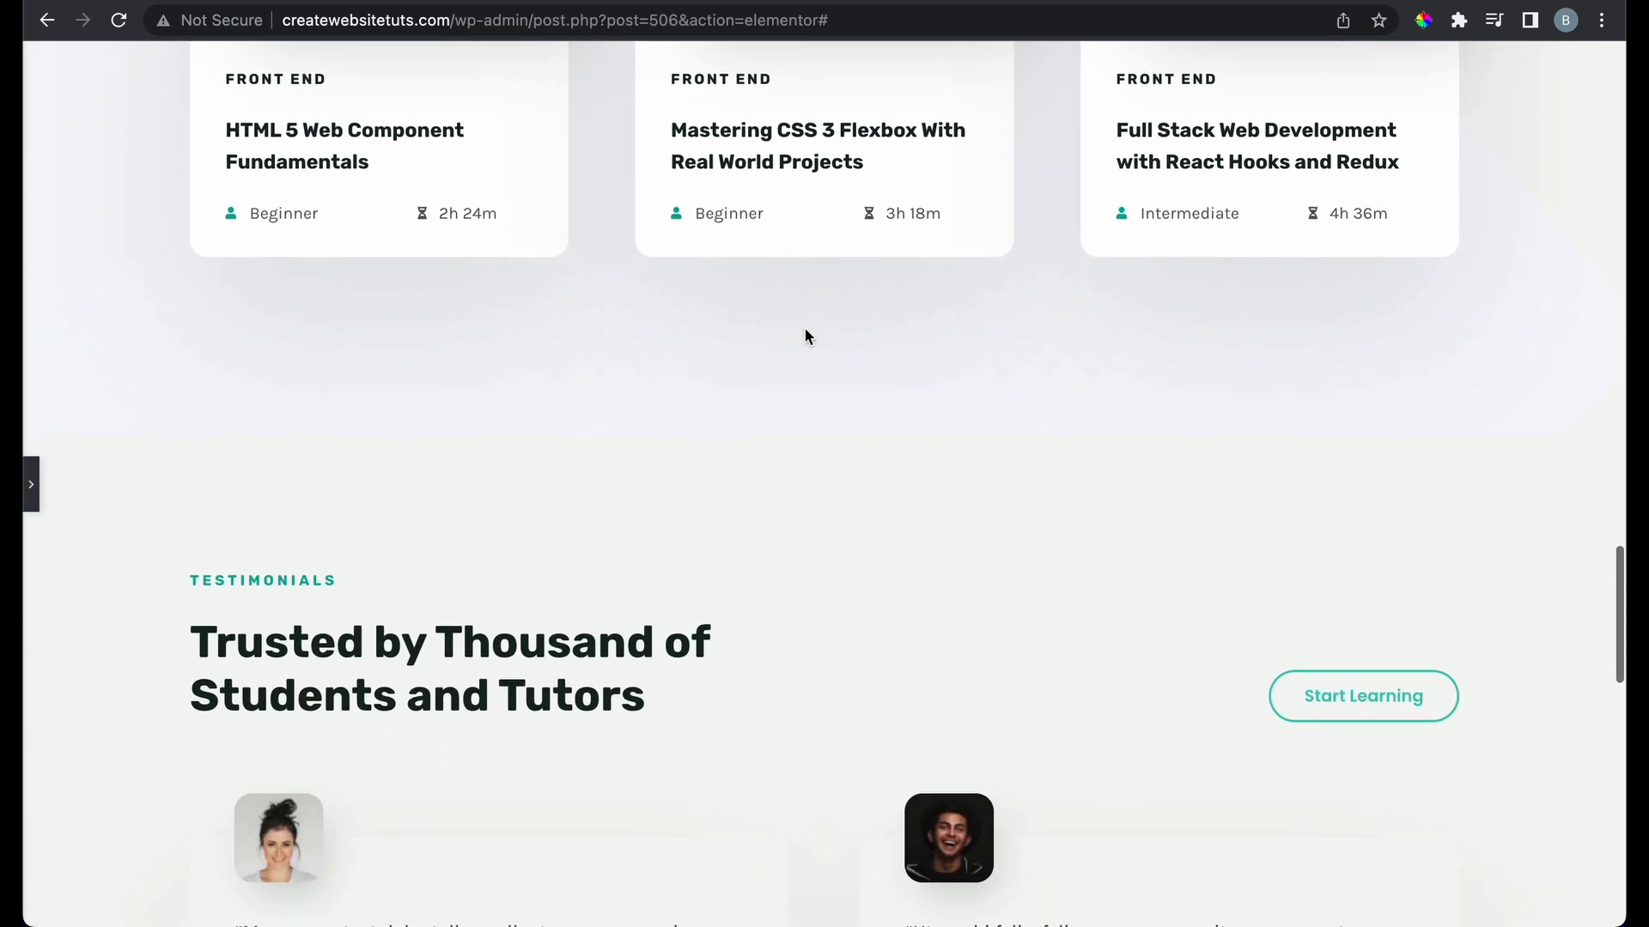
{"action": "scroll", "coordinate": [807, 335], "scroll_direction": "down", "scroll_amount": 5}
{"action": "scroll", "coordinate": [789, 337], "scroll_direction": "up", "scroll_amount": 20}
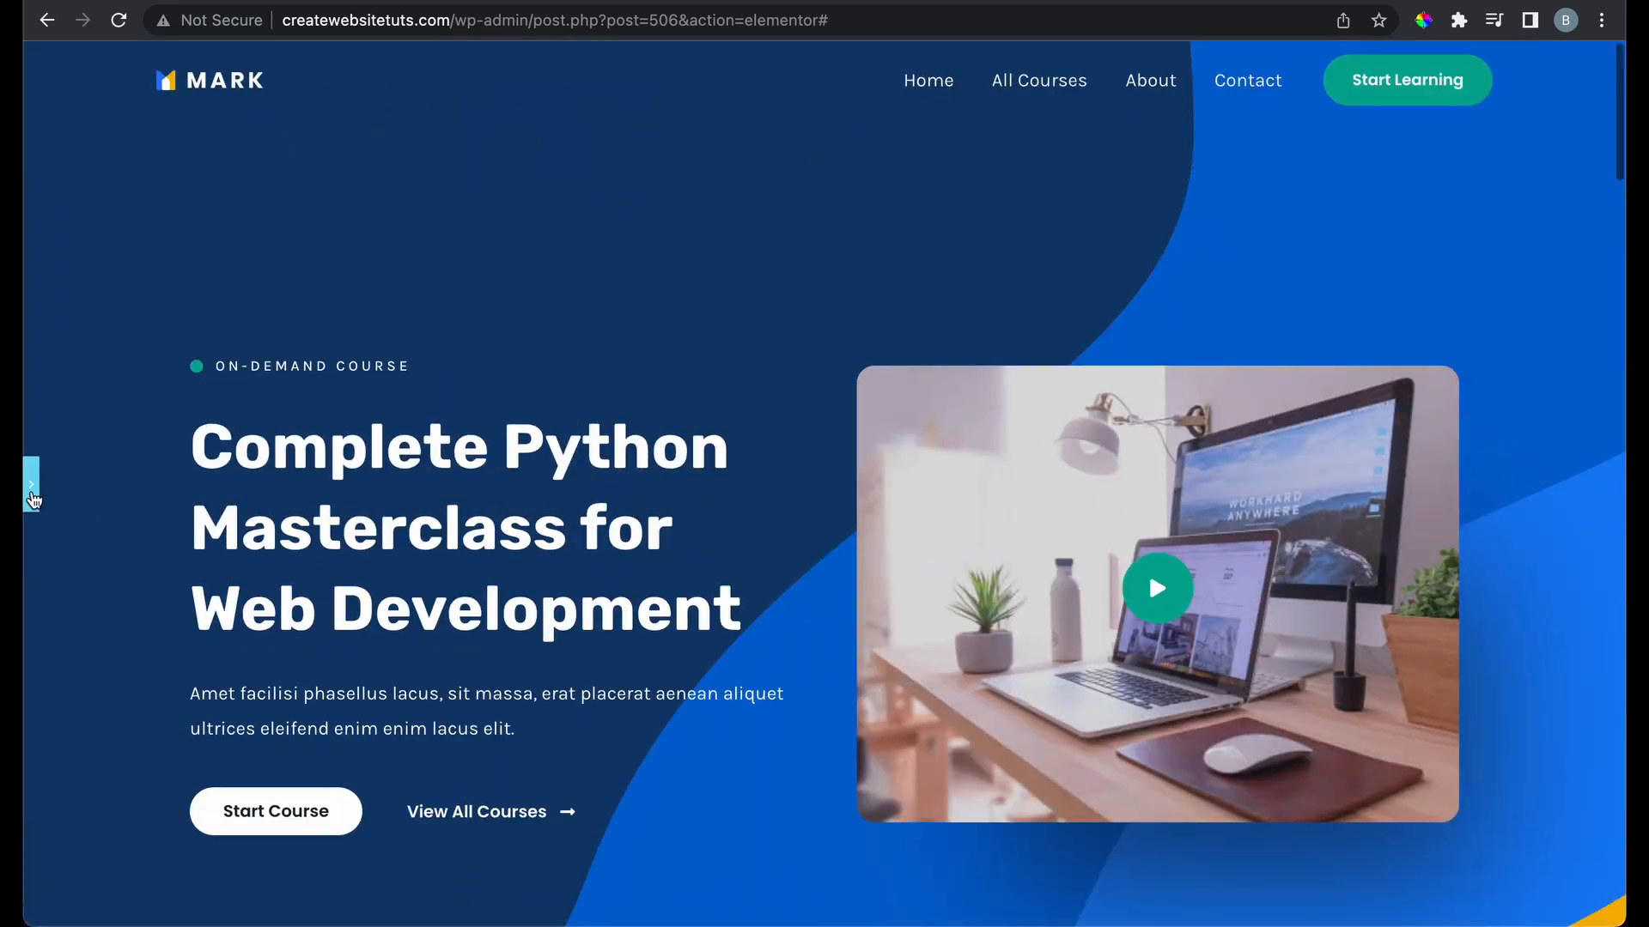
{"action": "left_click", "coordinate": [33, 498]}
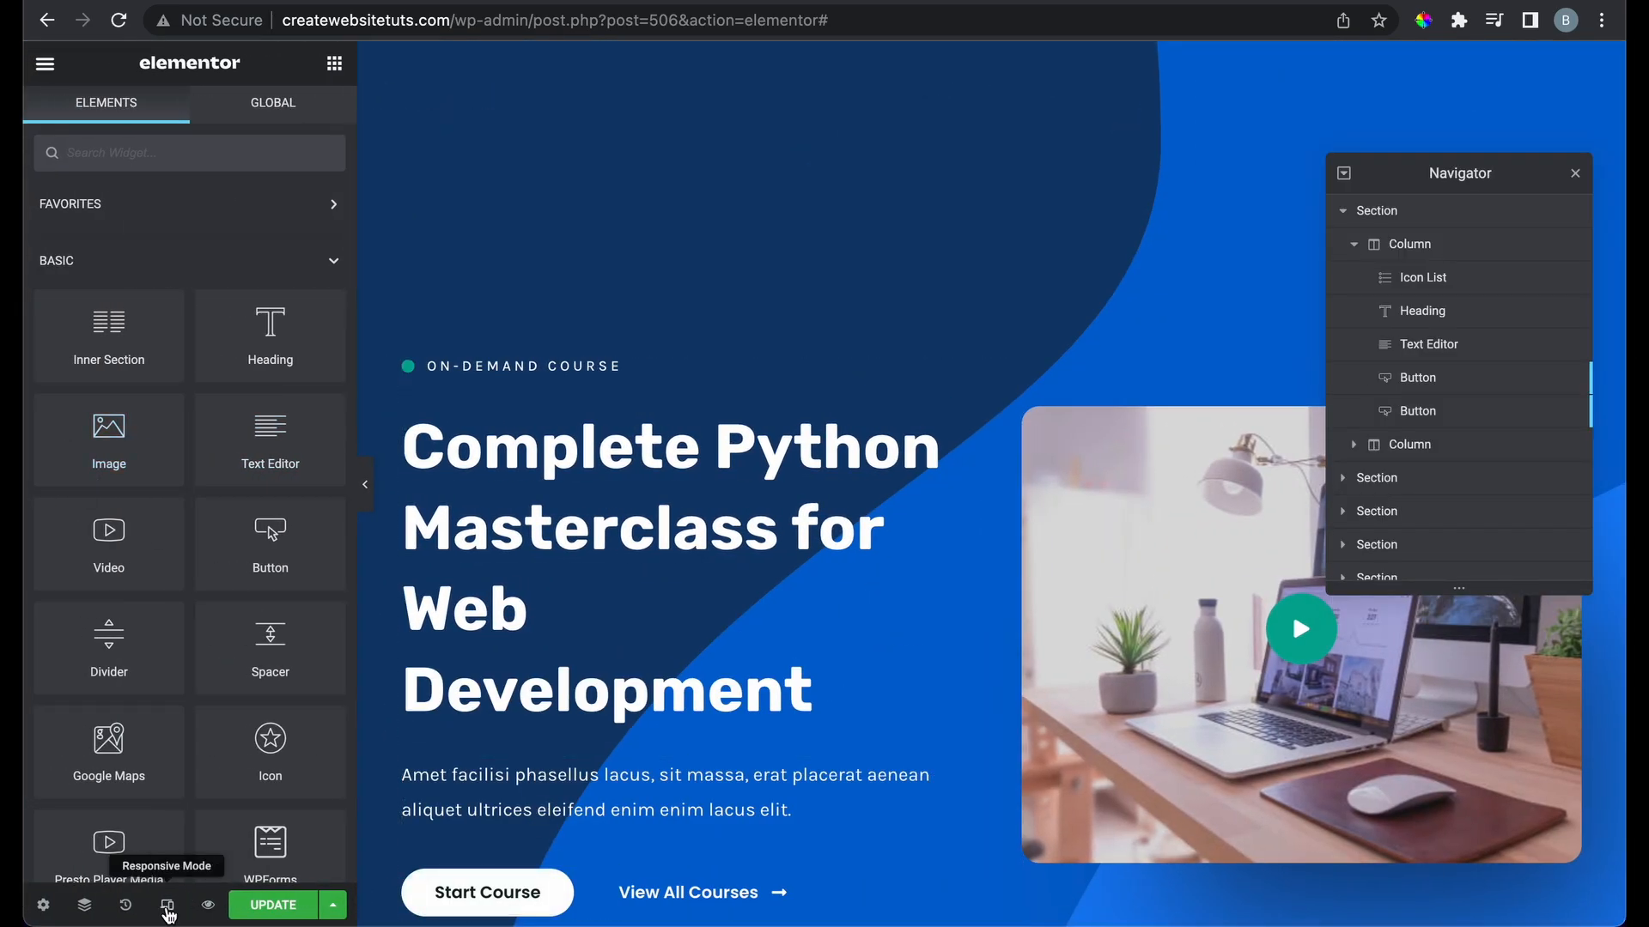
Preview the homepage in tablet and mobile layouts with Responsive Mode, and return to the desktop layout
{"action": "left_click", "coordinate": [167, 909]}
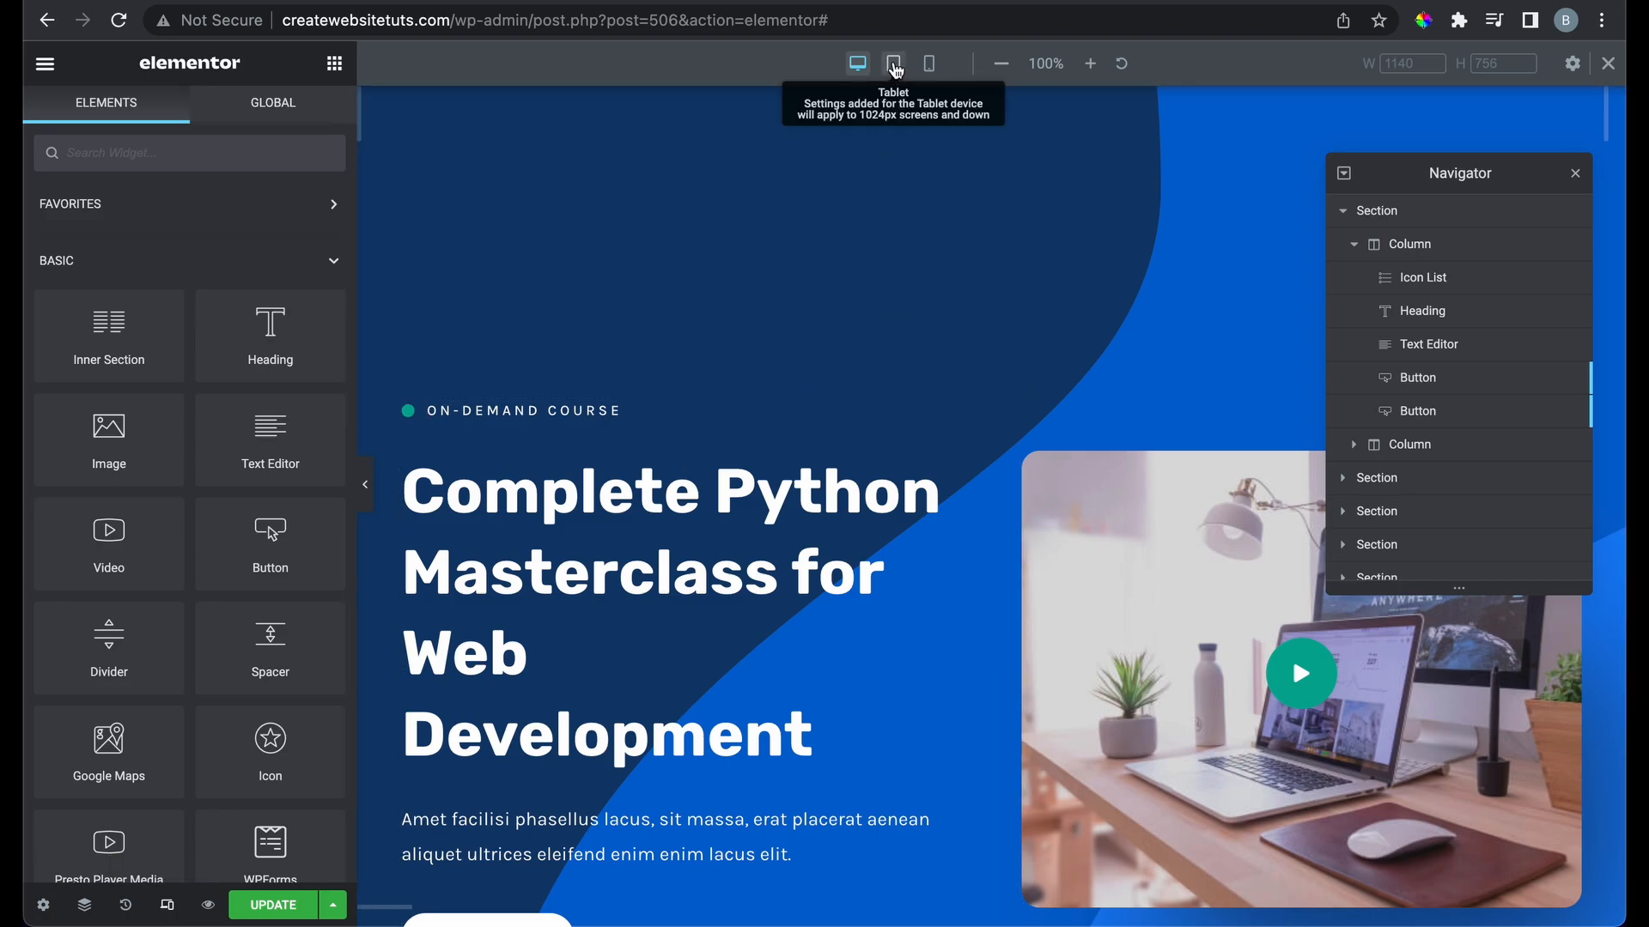
{"action": "left_click", "coordinate": [896, 67]}
{"action": "scroll", "coordinate": [949, 434], "scroll_direction": "down", "scroll_amount": 10}
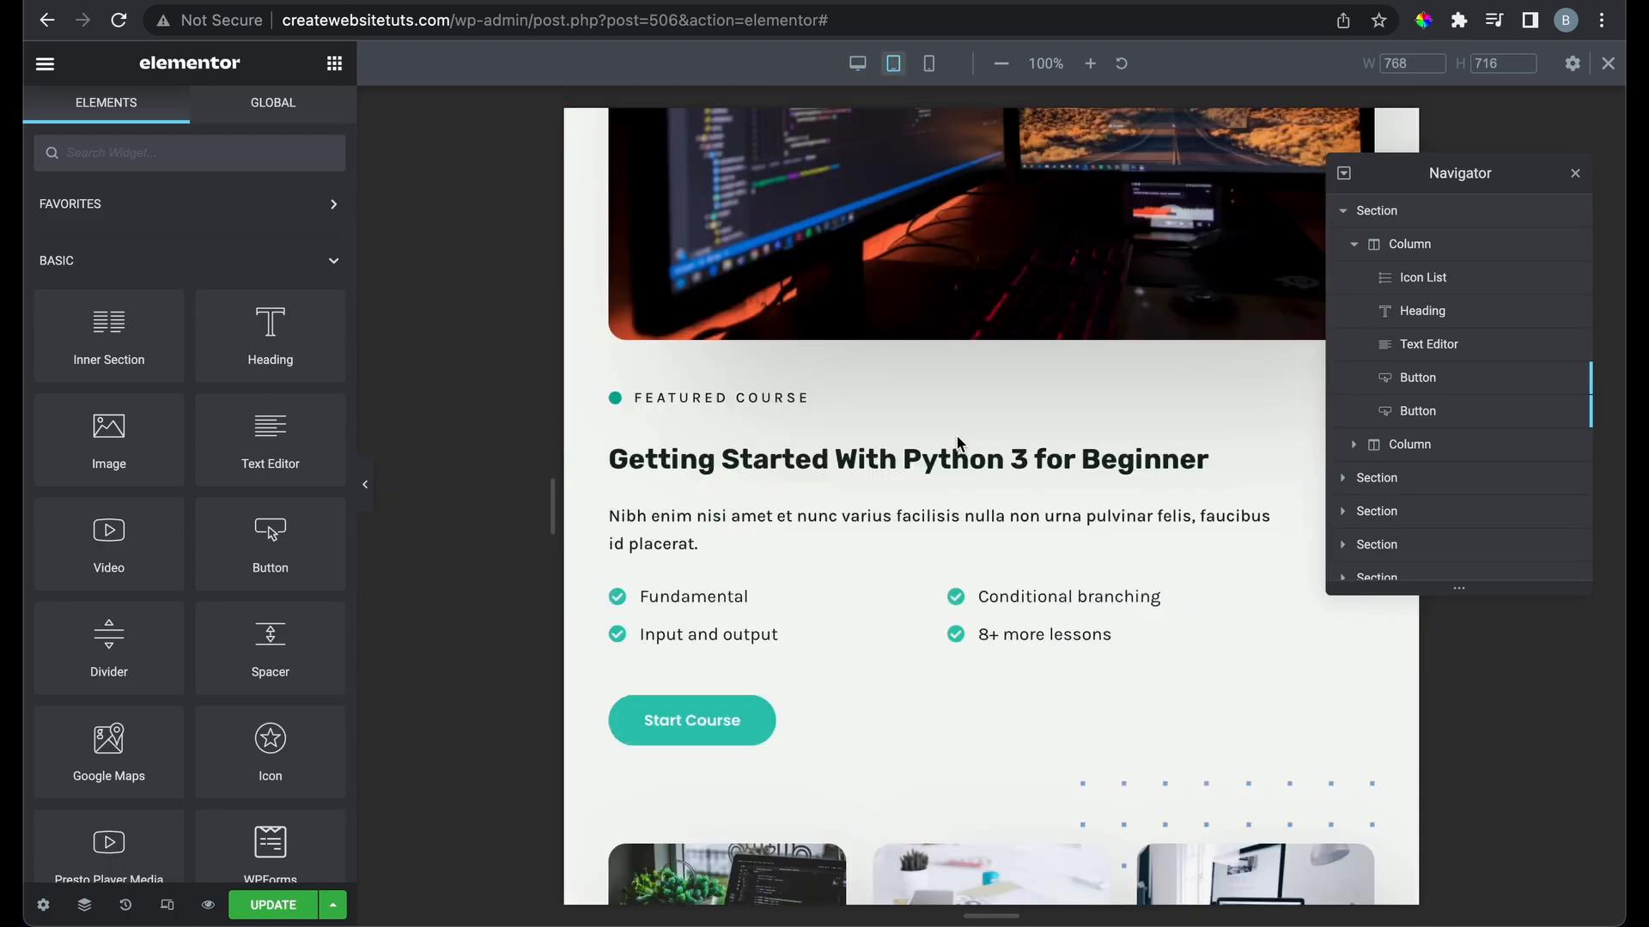
{"action": "scroll", "coordinate": [957, 441], "scroll_direction": "up", "scroll_amount": 10}
{"action": "left_click", "coordinate": [929, 64]}
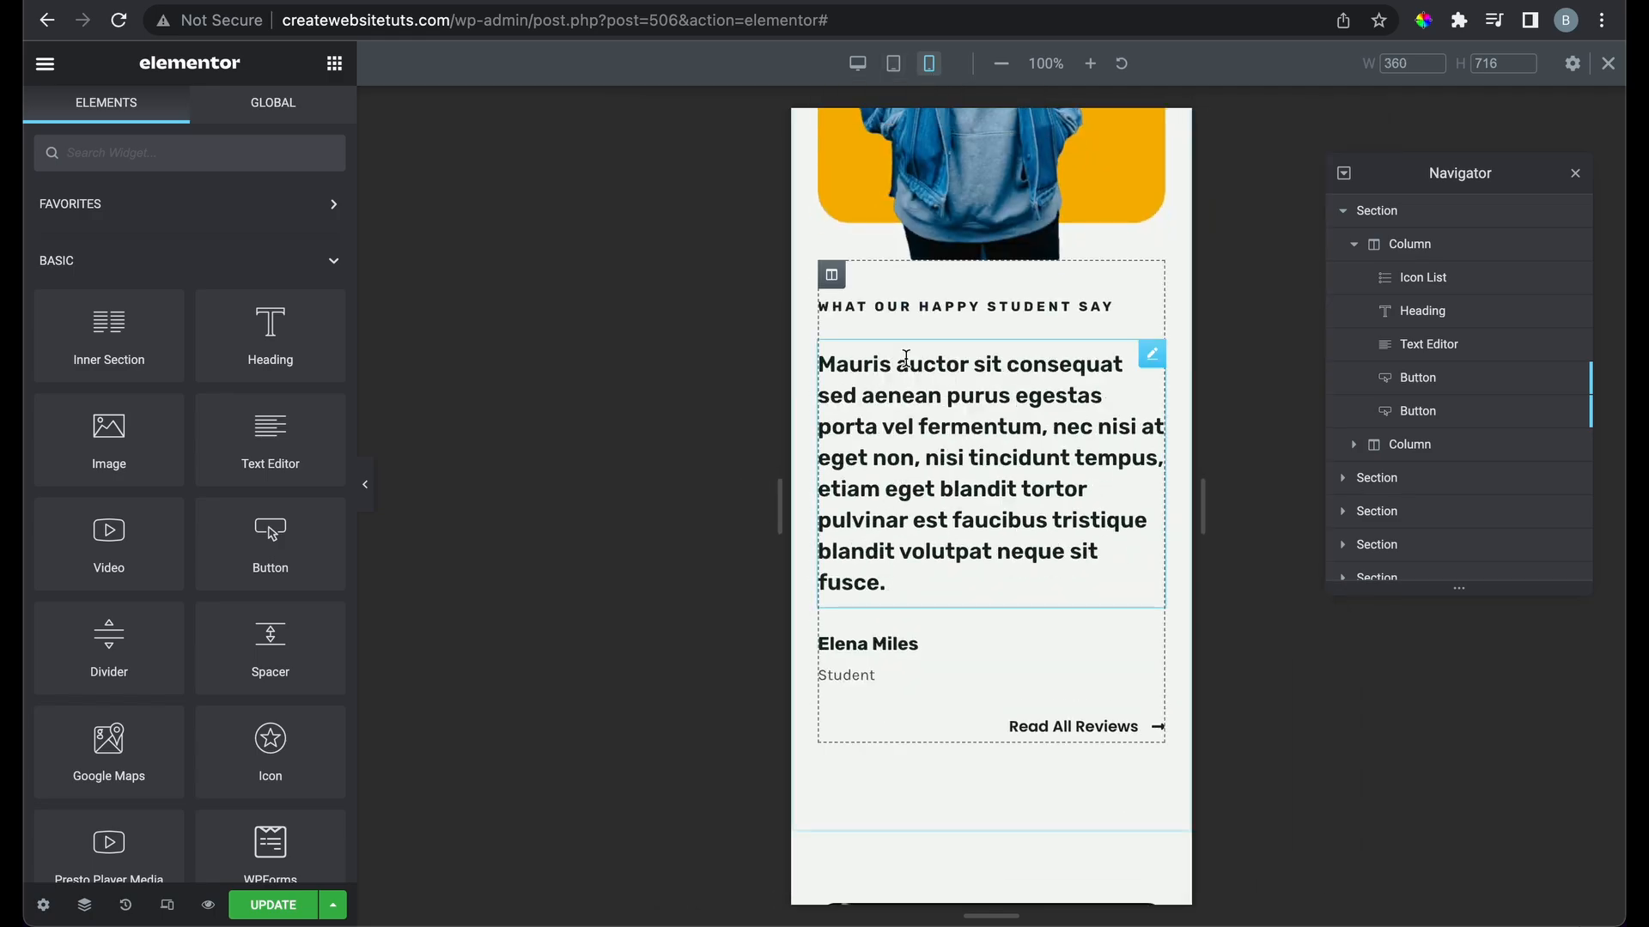
{"action": "scroll", "coordinate": [906, 357], "scroll_direction": "down", "scroll_amount": 5}
{"action": "scroll", "coordinate": [906, 357], "scroll_direction": "up", "scroll_amount": 10}
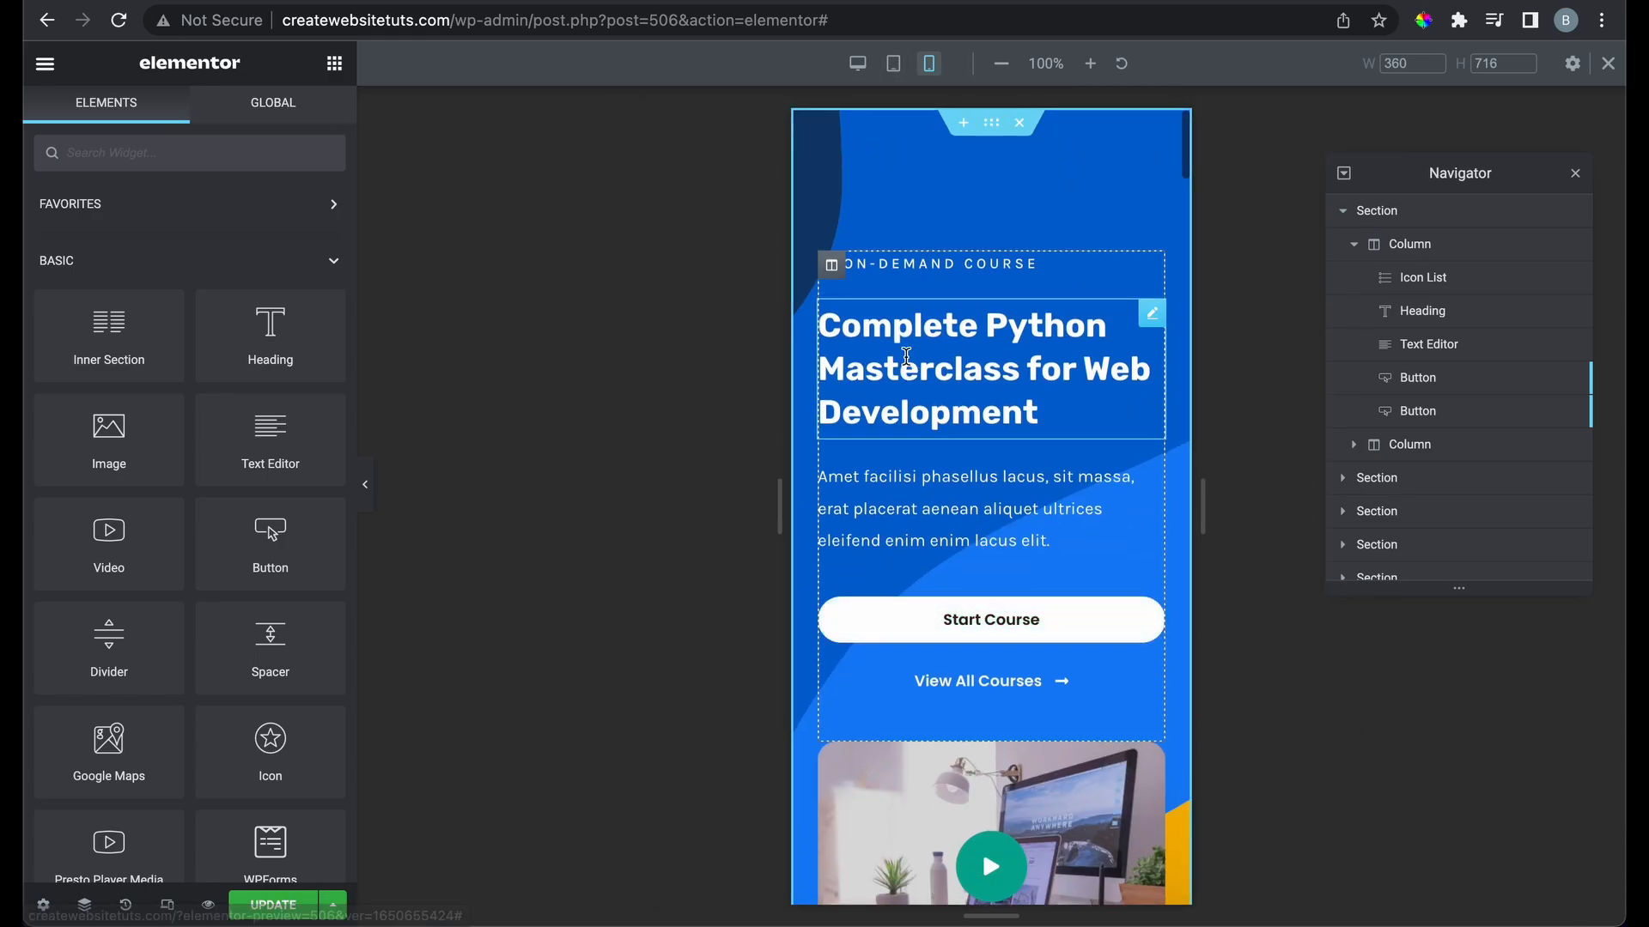
{"action": "left_click", "coordinate": [857, 63]}
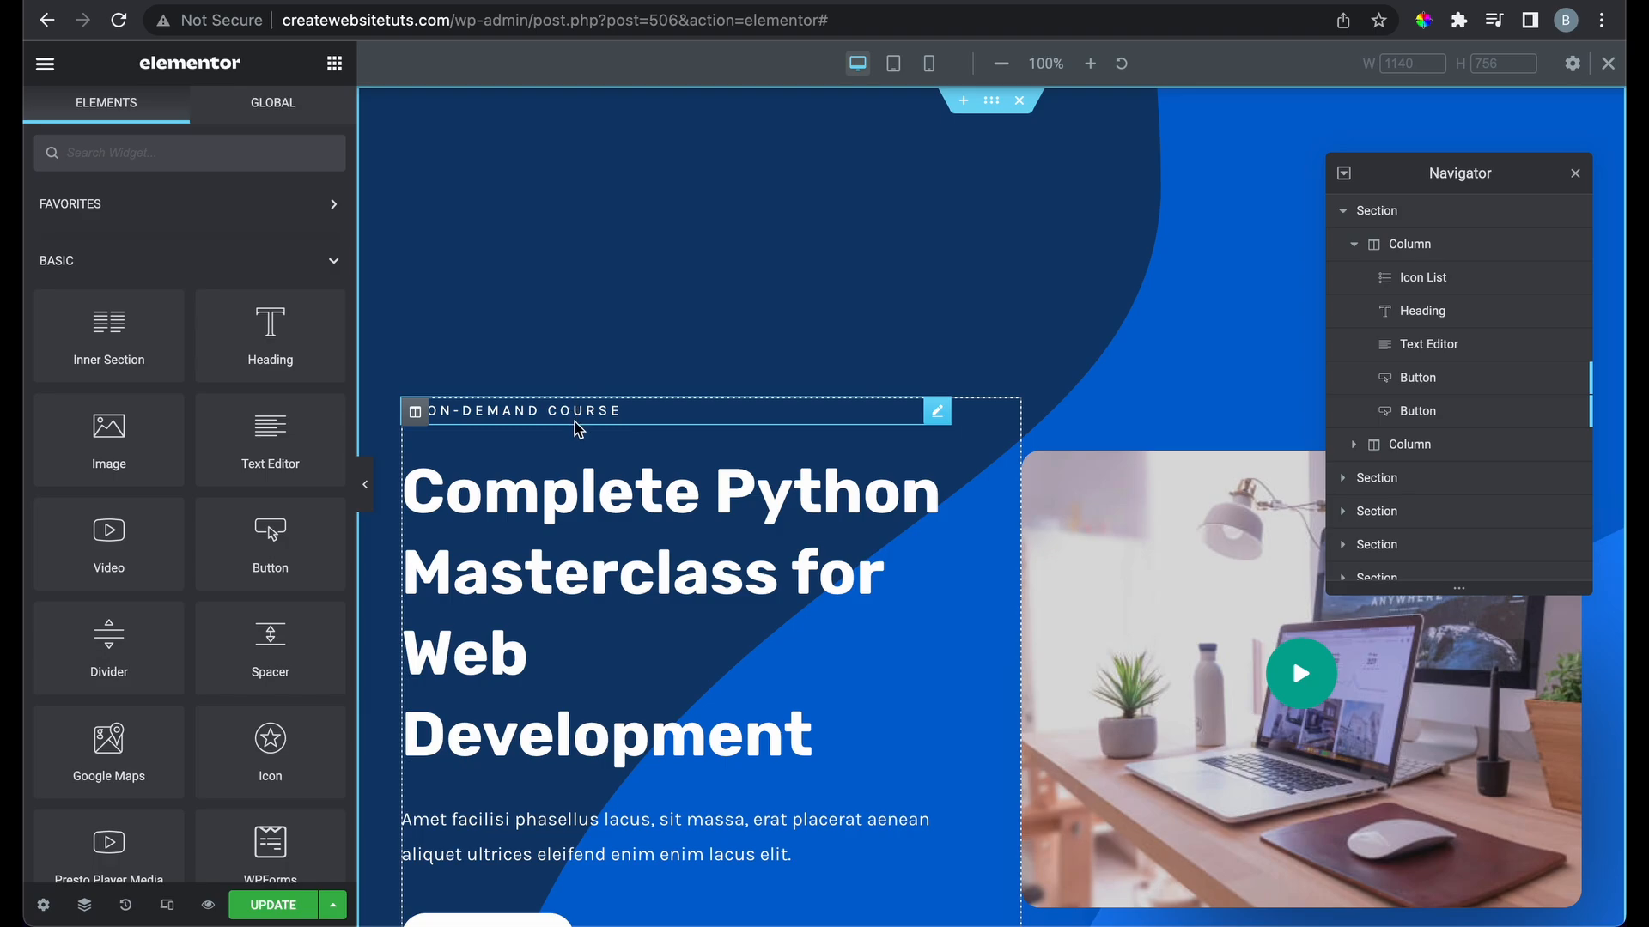
Delete the technology logo section below the hero, and open the settings of the student image in the testimonial section
{"action": "scroll", "coordinate": [578, 429], "scroll_direction": "down", "scroll_amount": 2}
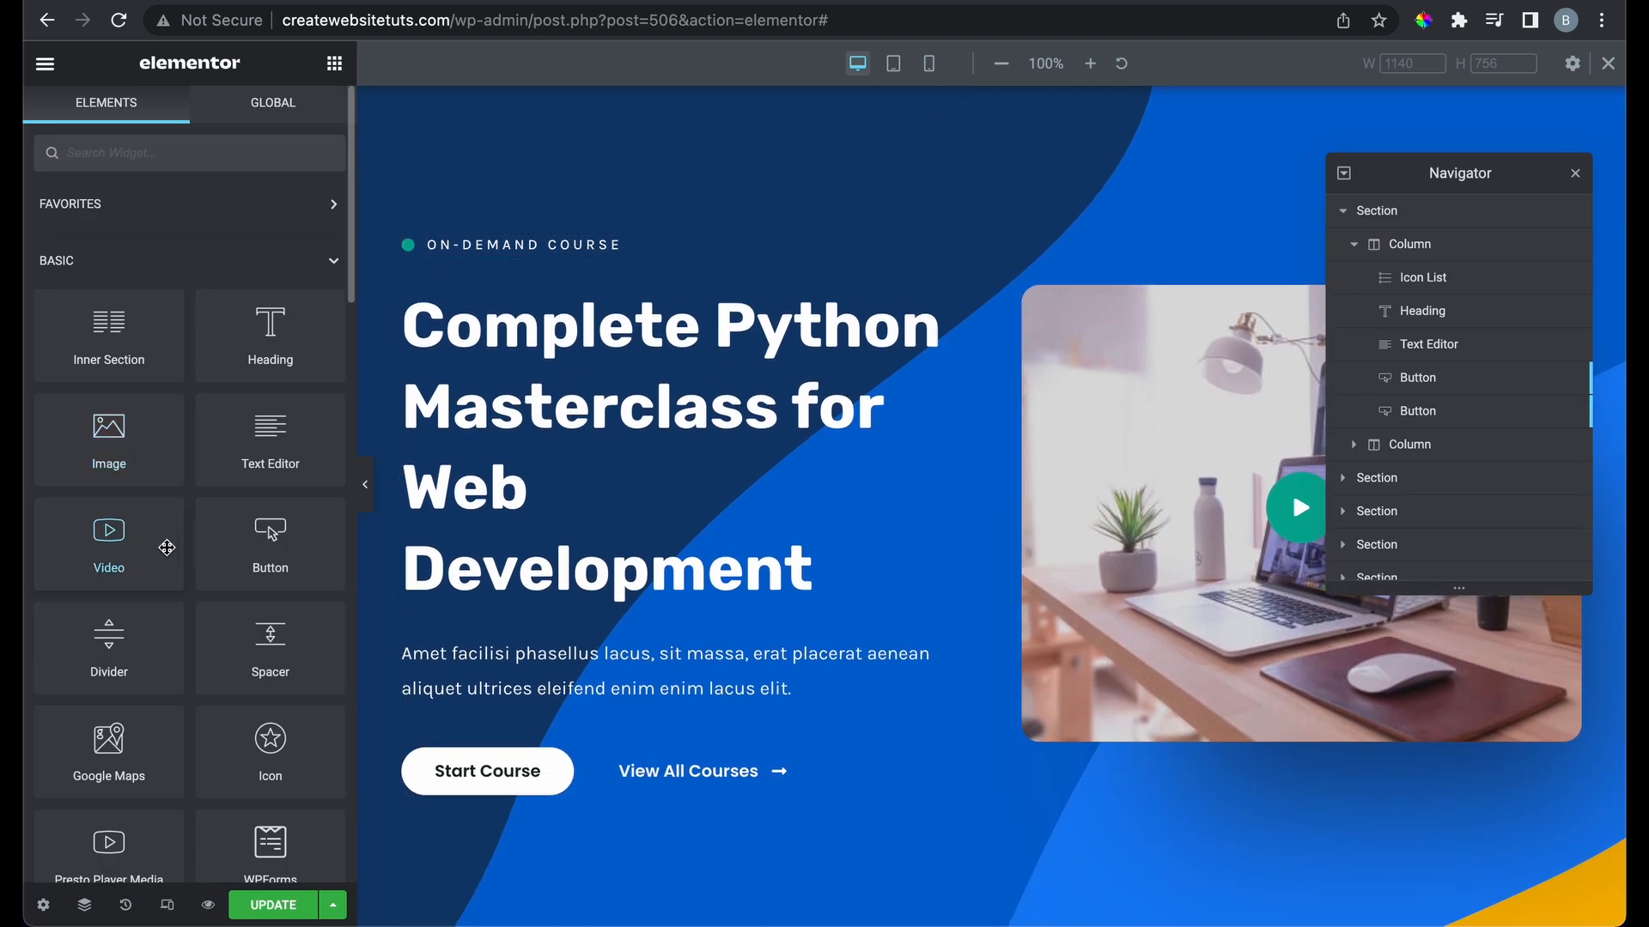
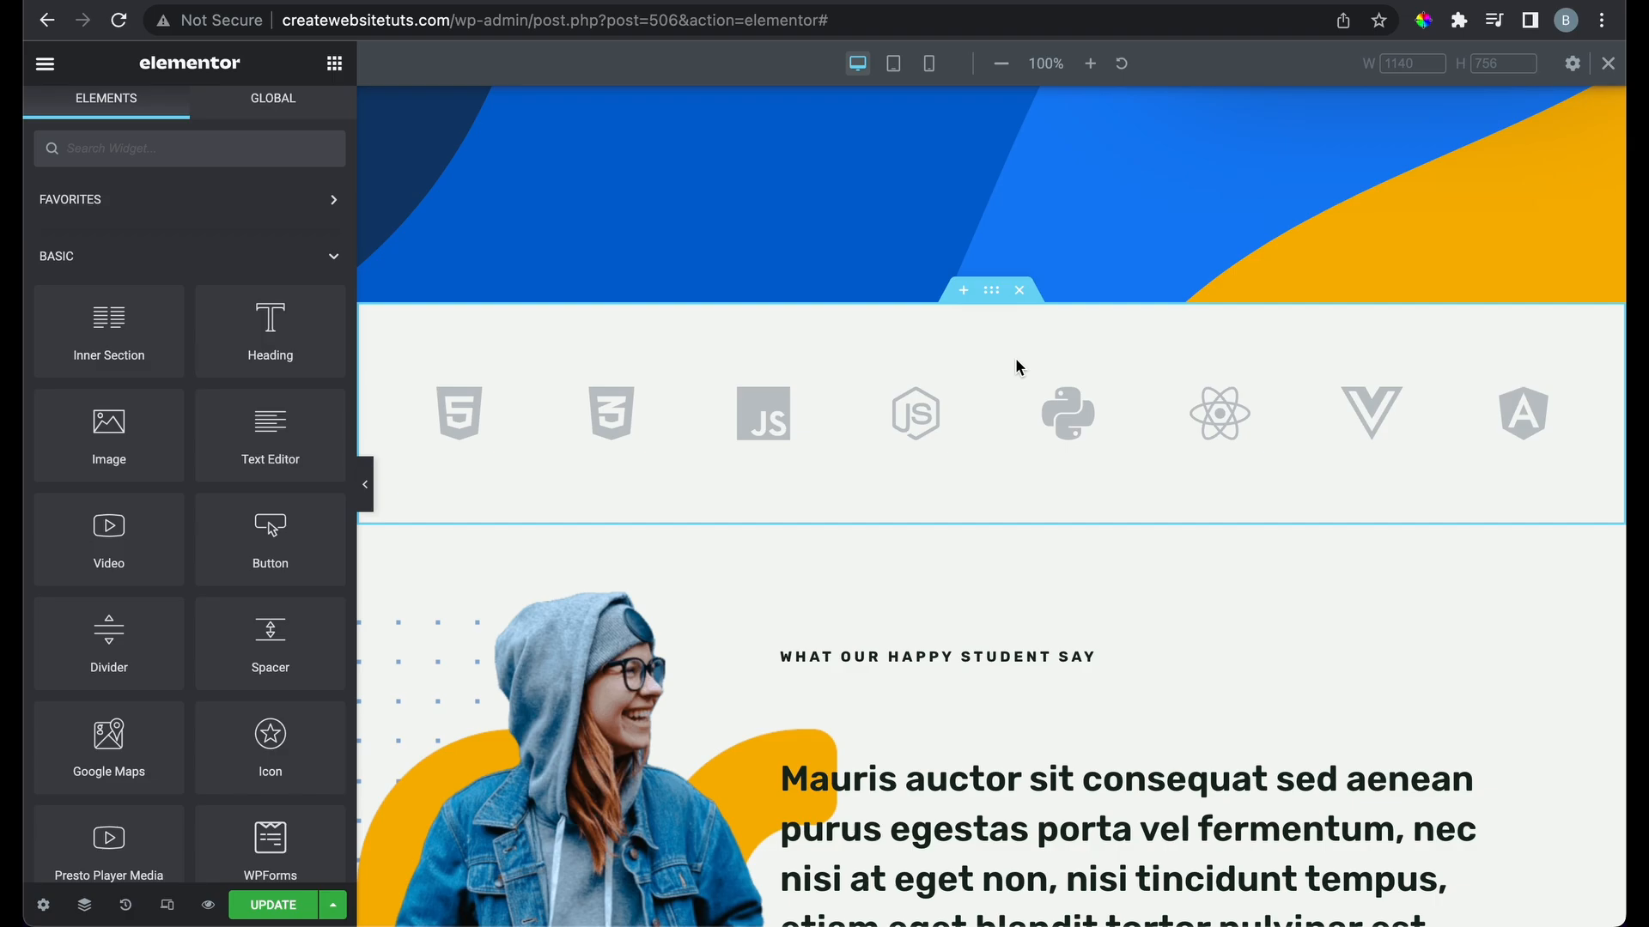
{"action": "left_click", "coordinate": [1020, 292]}
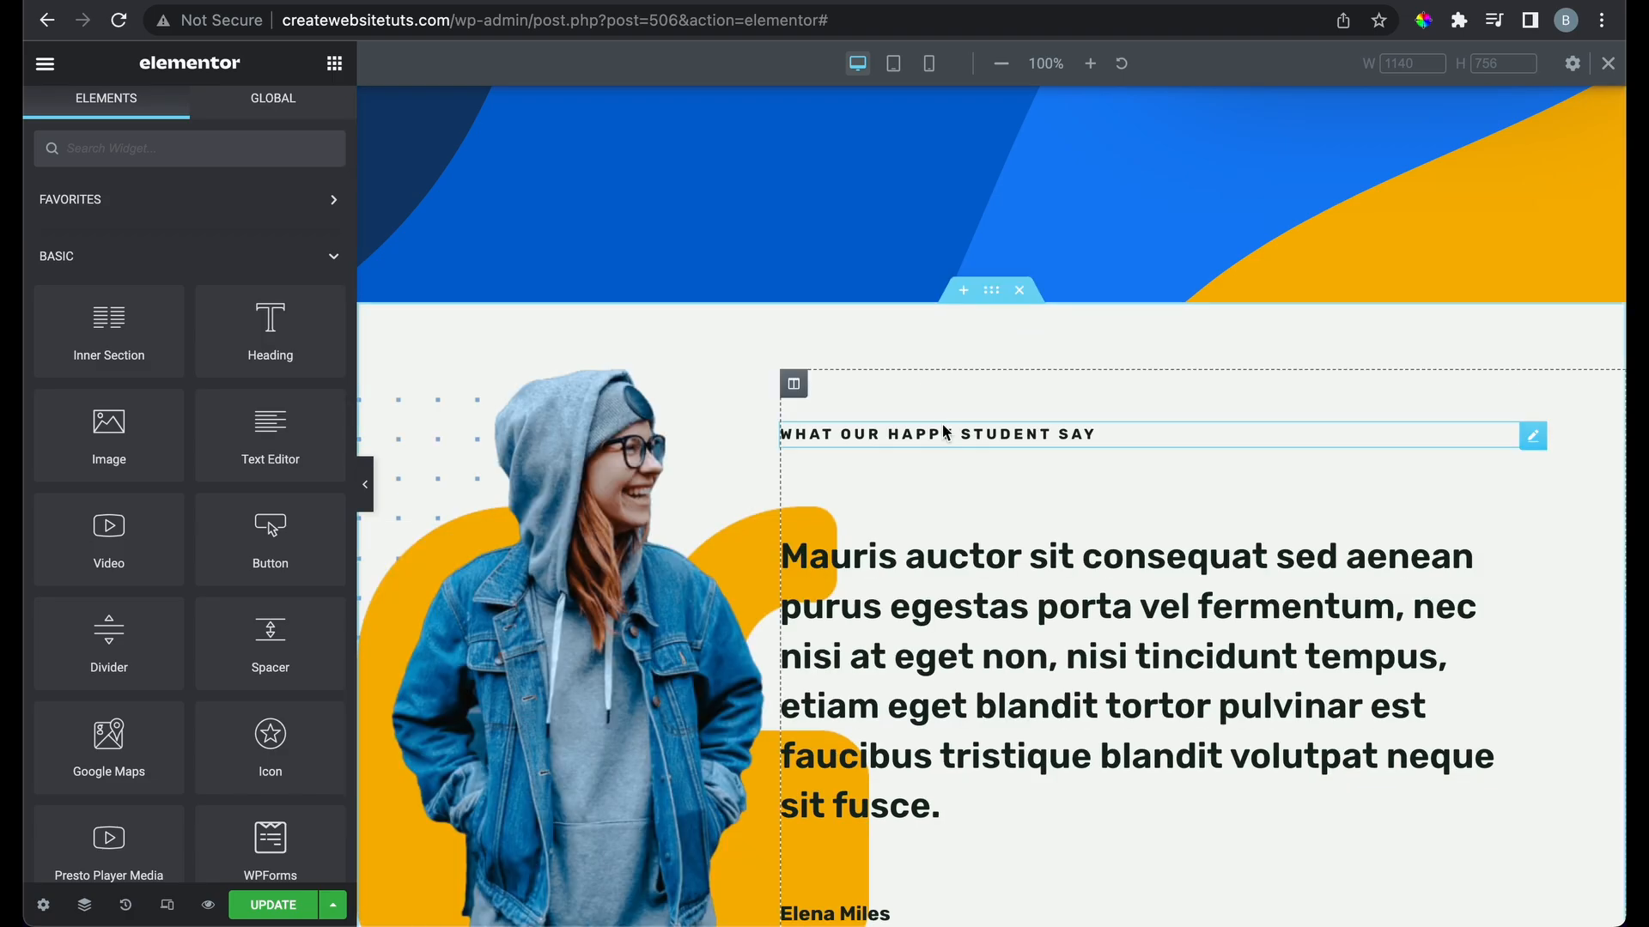
{"action": "left_click", "coordinate": [668, 529]}
{"action": "mouse_move", "coordinate": [237, 358]}
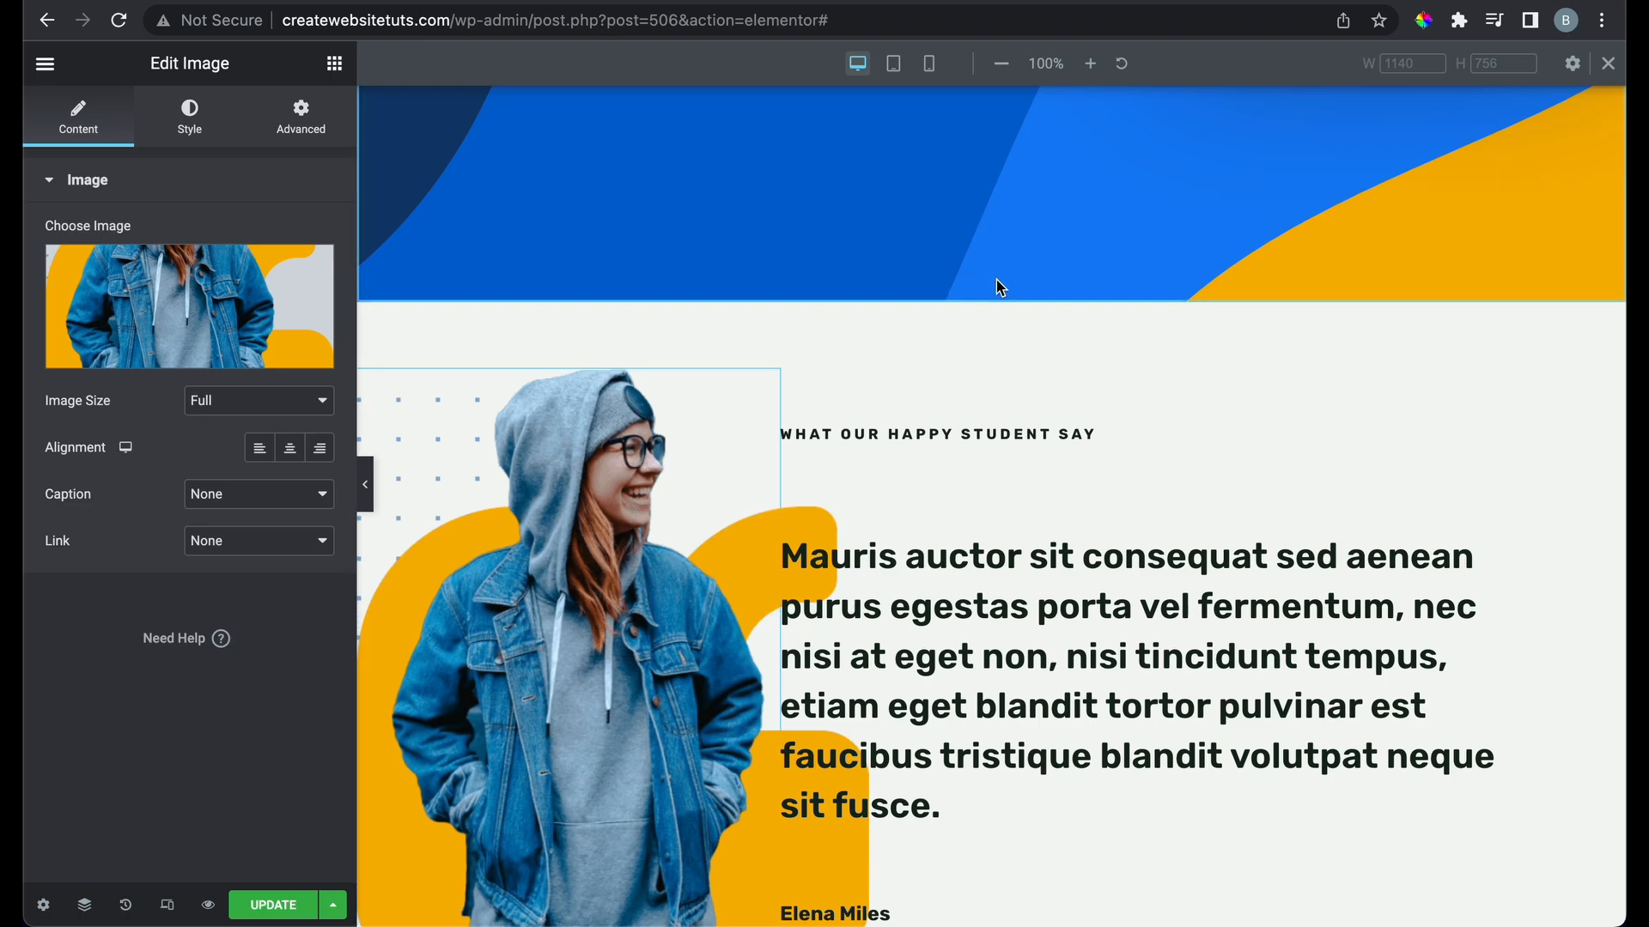
Try top padding values of 0 and 200 px on the "What our happy student say" section
{"action": "left_click", "coordinate": [990, 290]}
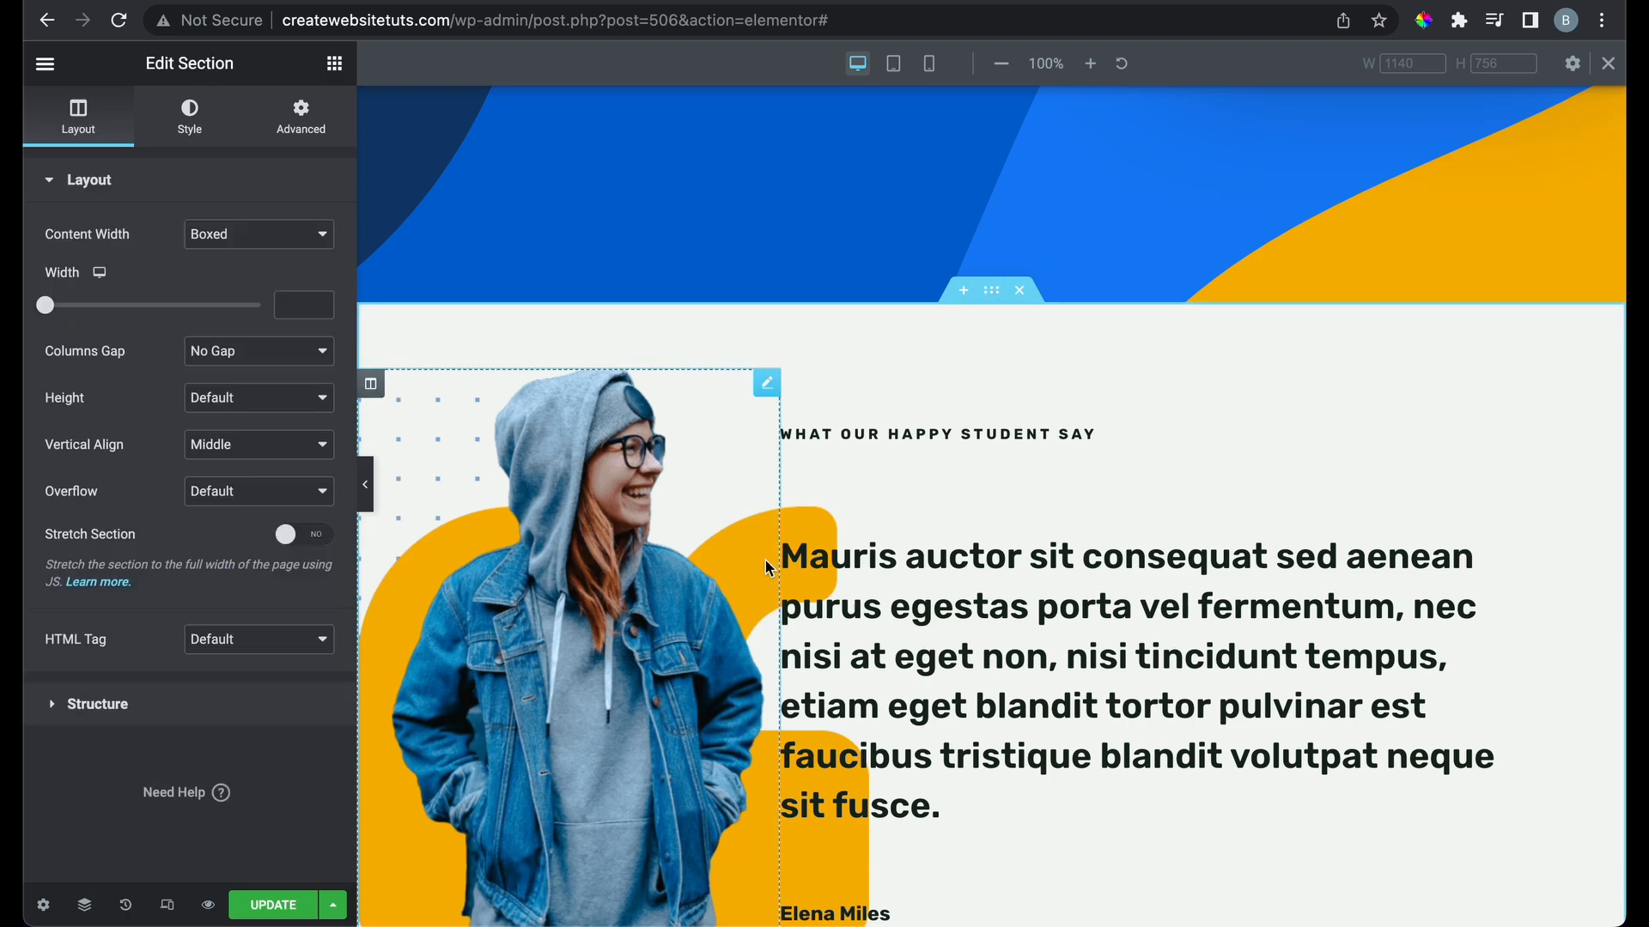
{"action": "left_click", "coordinate": [211, 123]}
{"action": "left_click", "coordinate": [287, 133]}
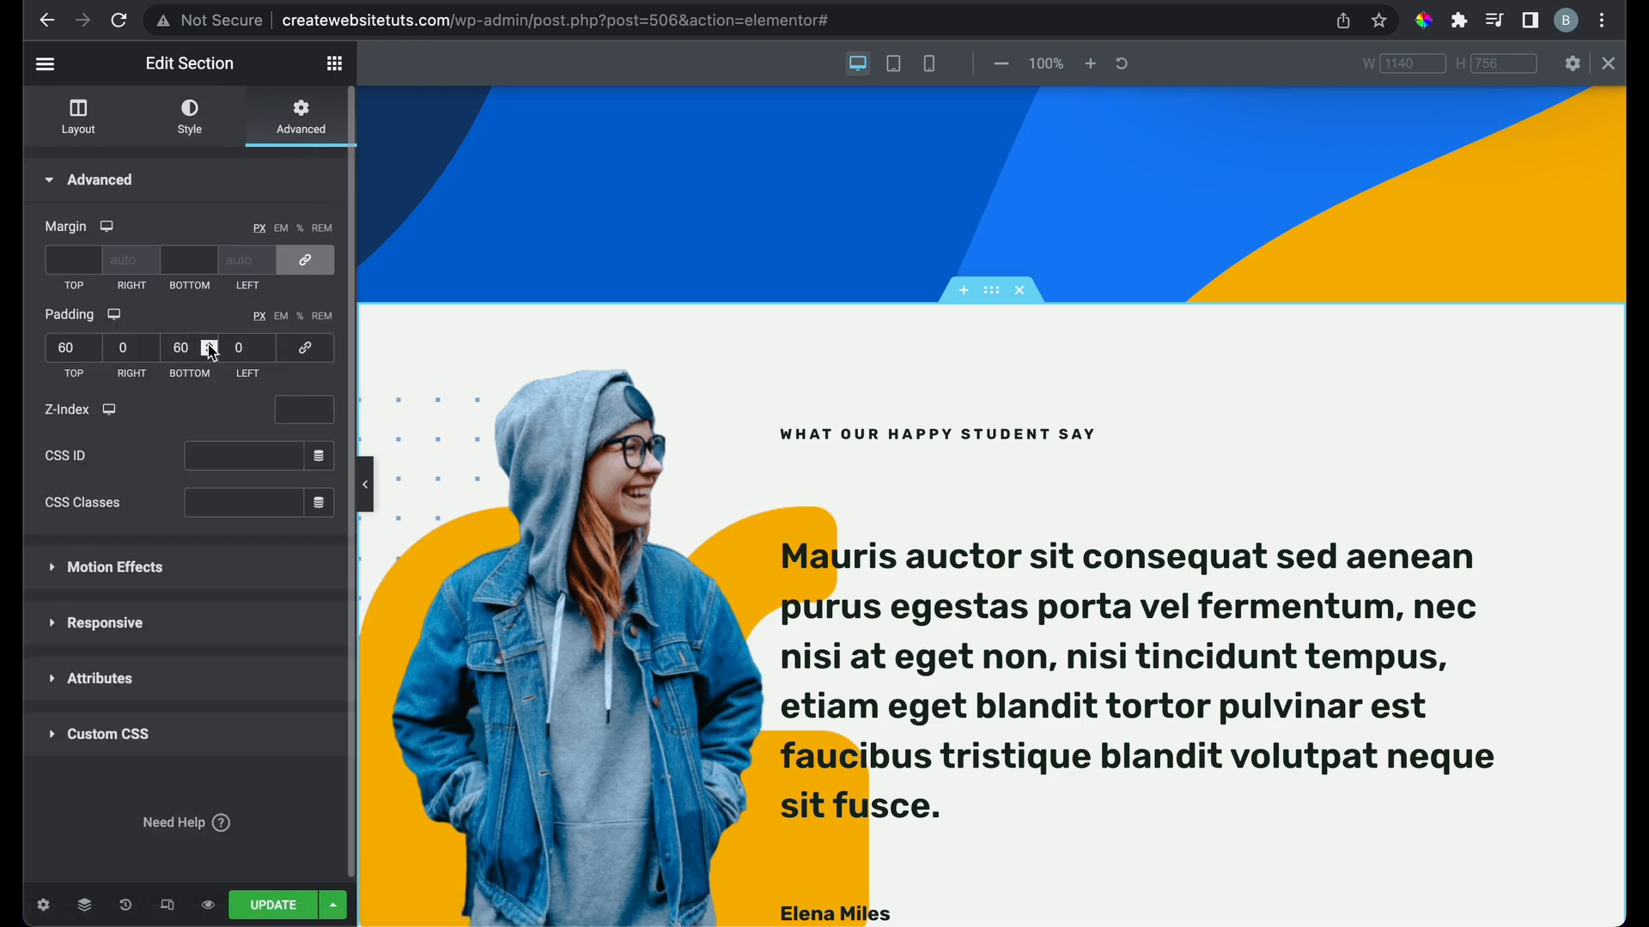
{"action": "double_click", "coordinate": [78, 351]}
{"action": "type", "text": "0"}
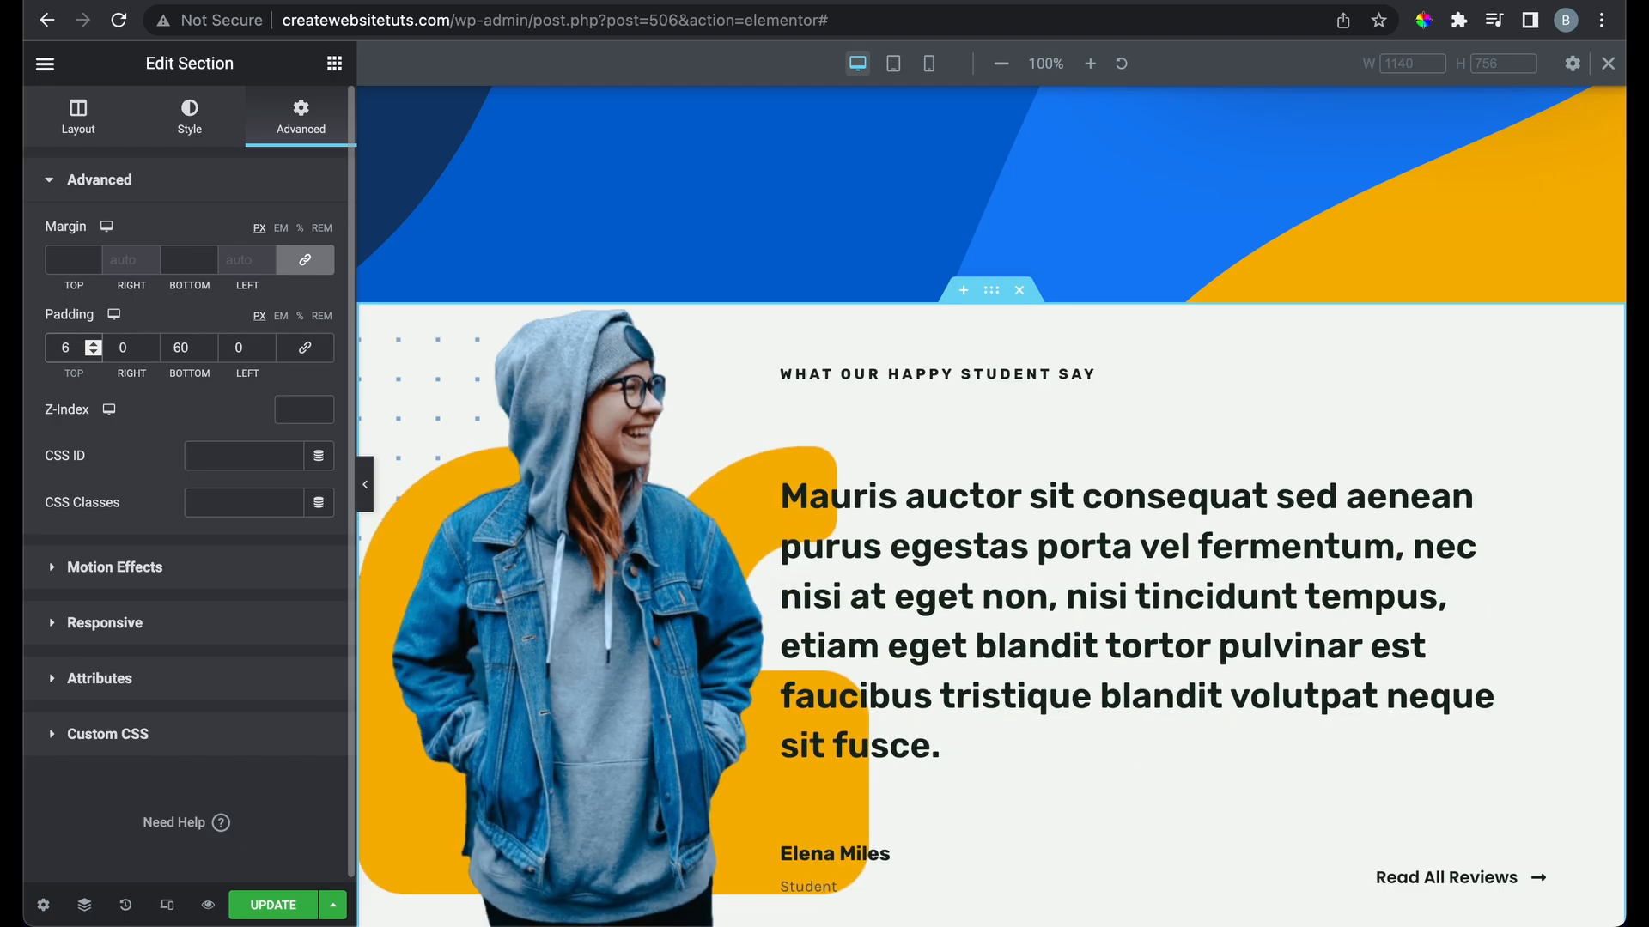
{"action": "key", "text": "BackSpace"}
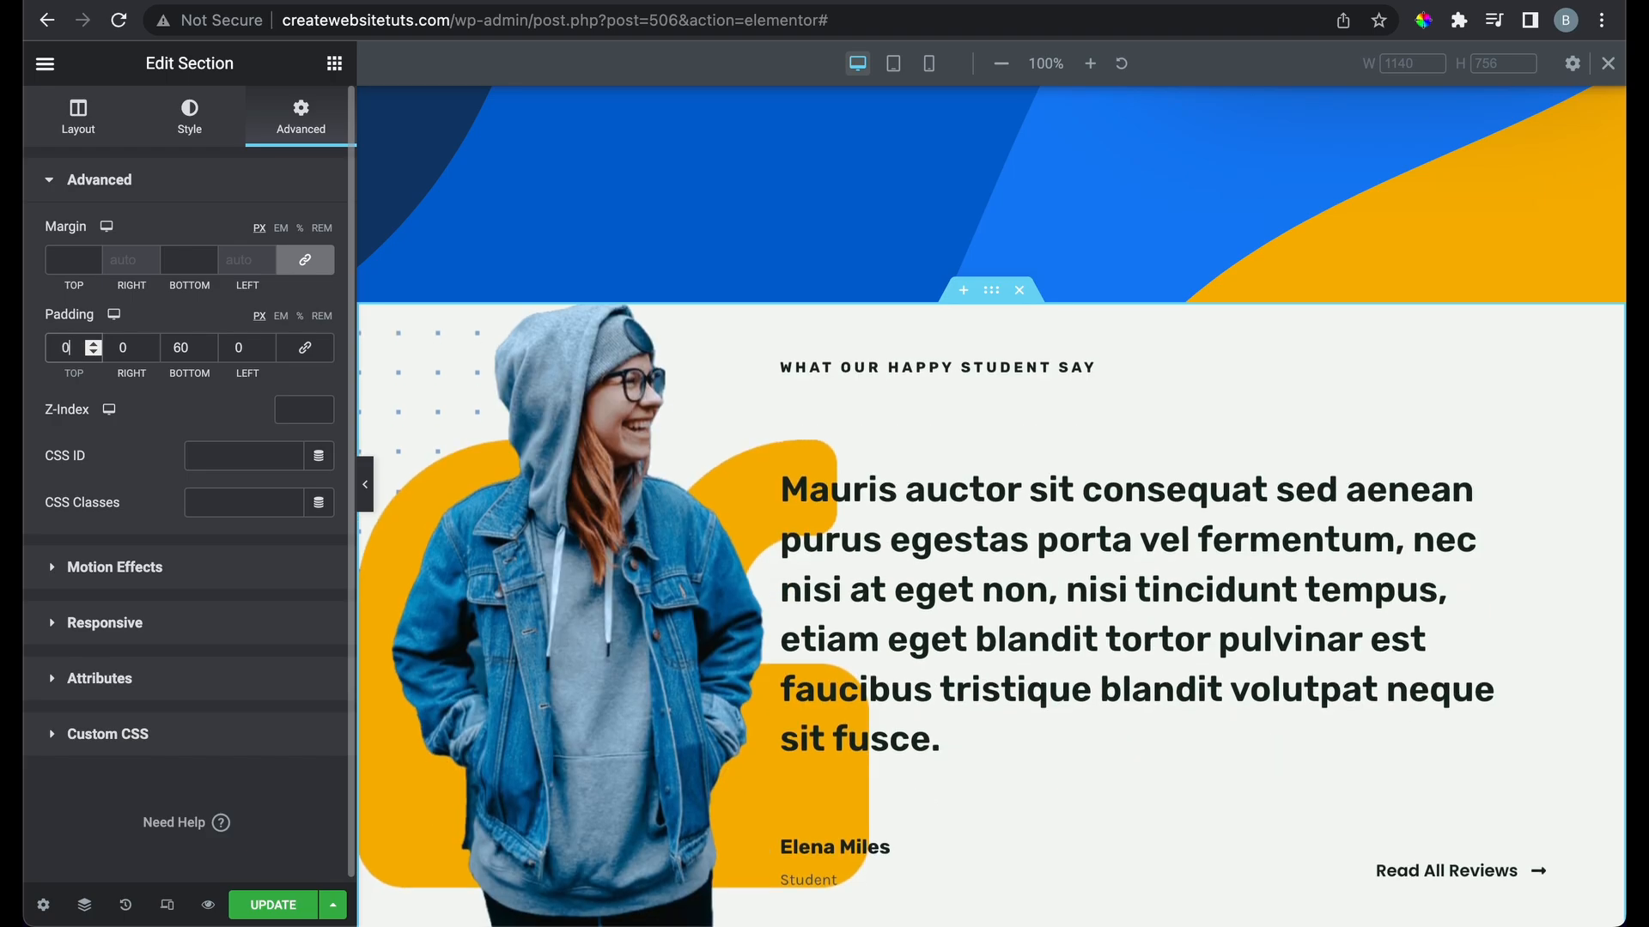
{"action": "type", "text": "200"}
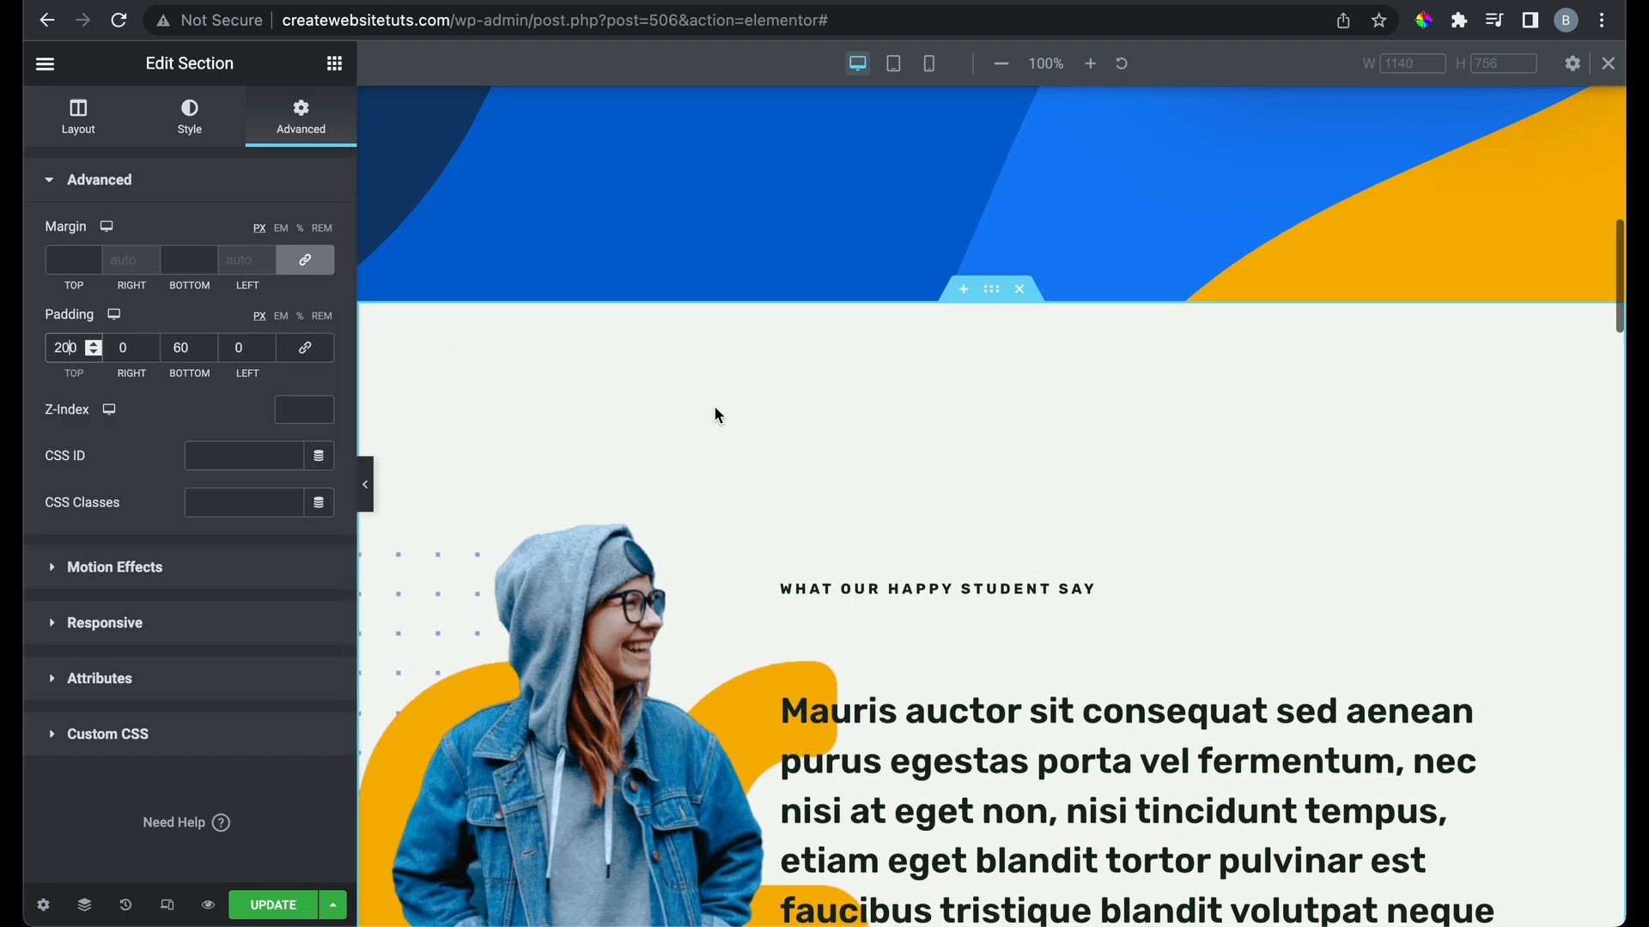
Set the top padding of the "What our happy student say" section back to 60 px
{"action": "scroll", "coordinate": [713, 405], "scroll_direction": "down", "scroll_amount": 8}
{"action": "key", "text": "Delete"}
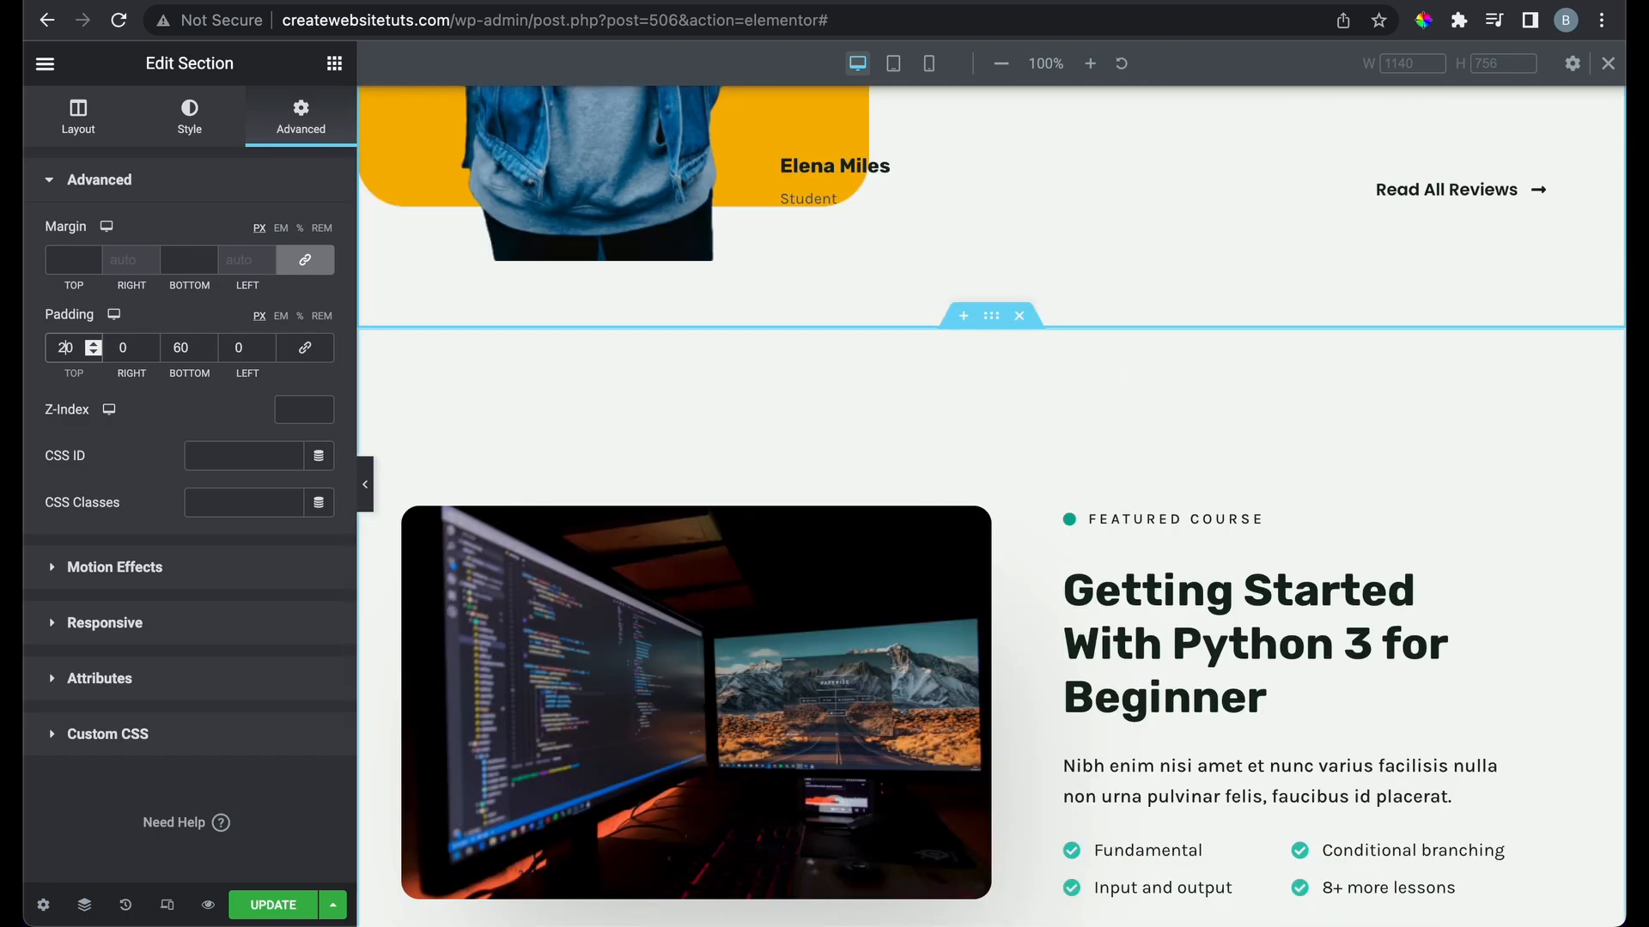
{"action": "key", "text": "BackSpace"}
{"action": "type", "text": "6"}
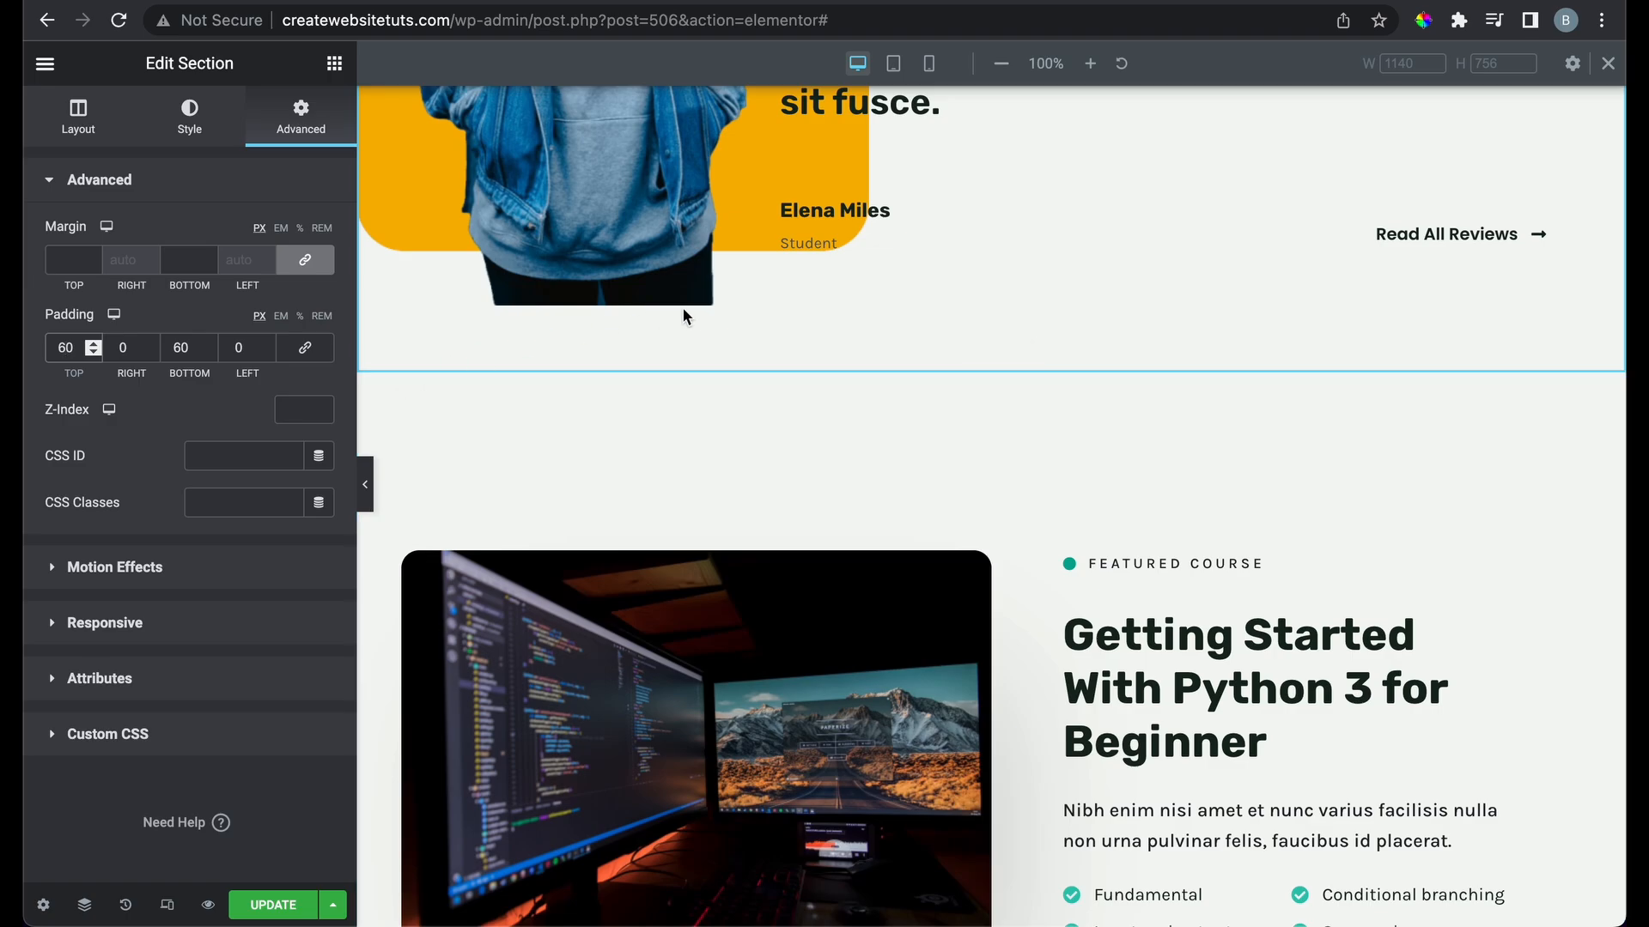
{"action": "scroll", "coordinate": [682, 316], "scroll_direction": "up", "scroll_amount": 8}
{"action": "scroll", "coordinate": [682, 307], "scroll_direction": "down", "scroll_amount": 9}
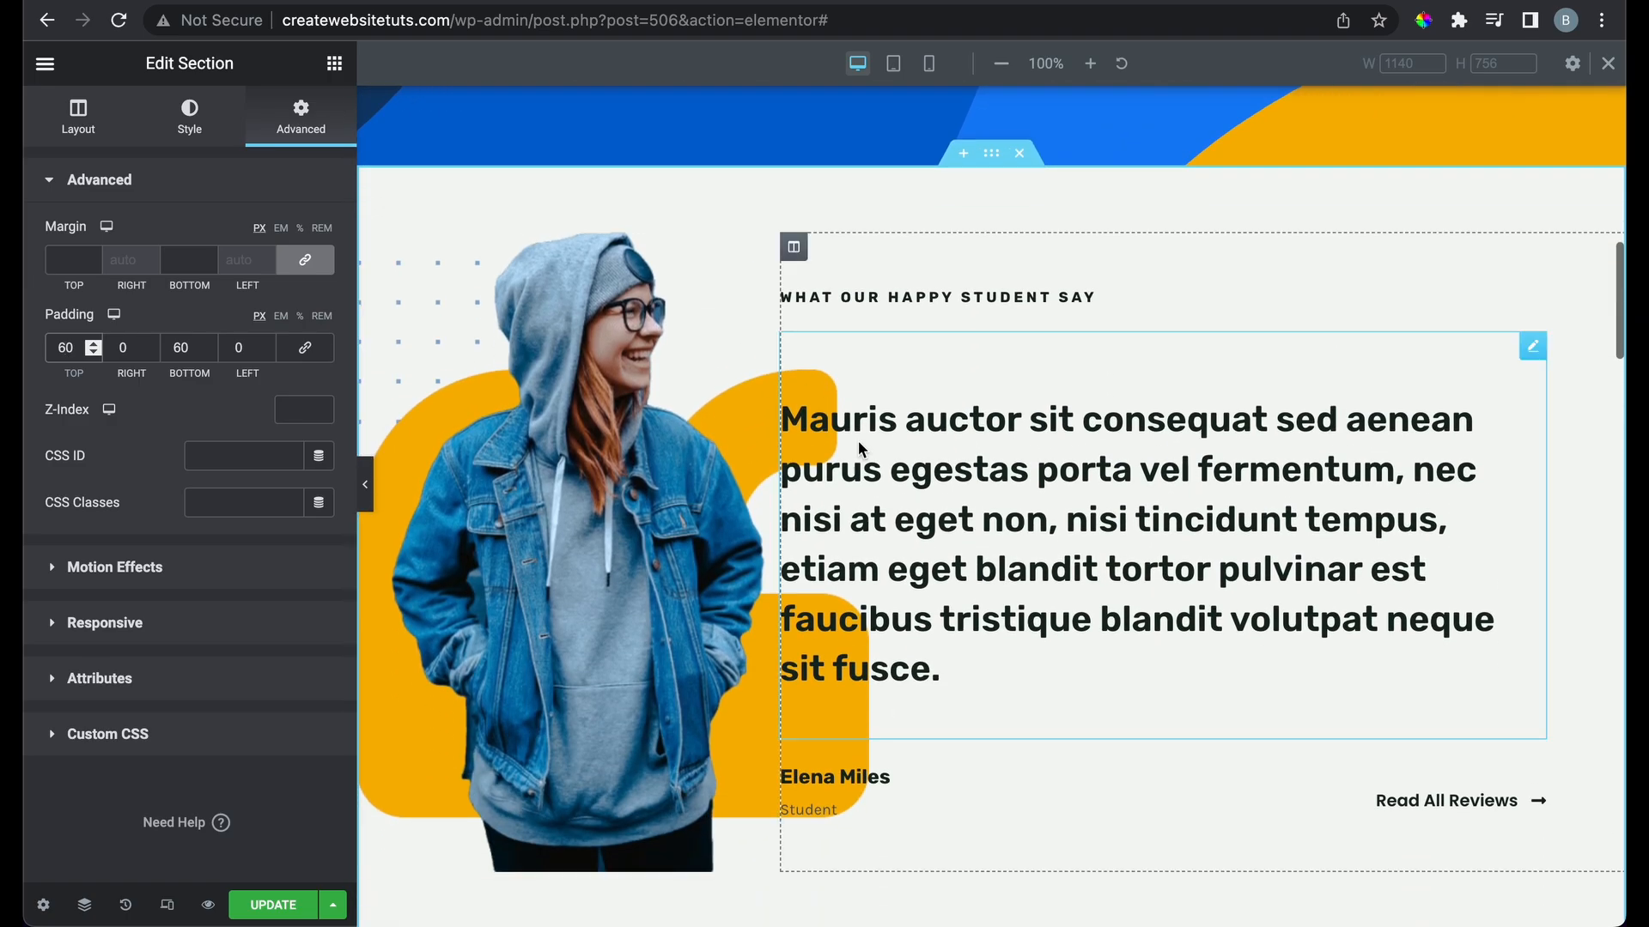
{"action": "scroll", "coordinate": [858, 446], "scroll_direction": "down", "scroll_amount": 2}
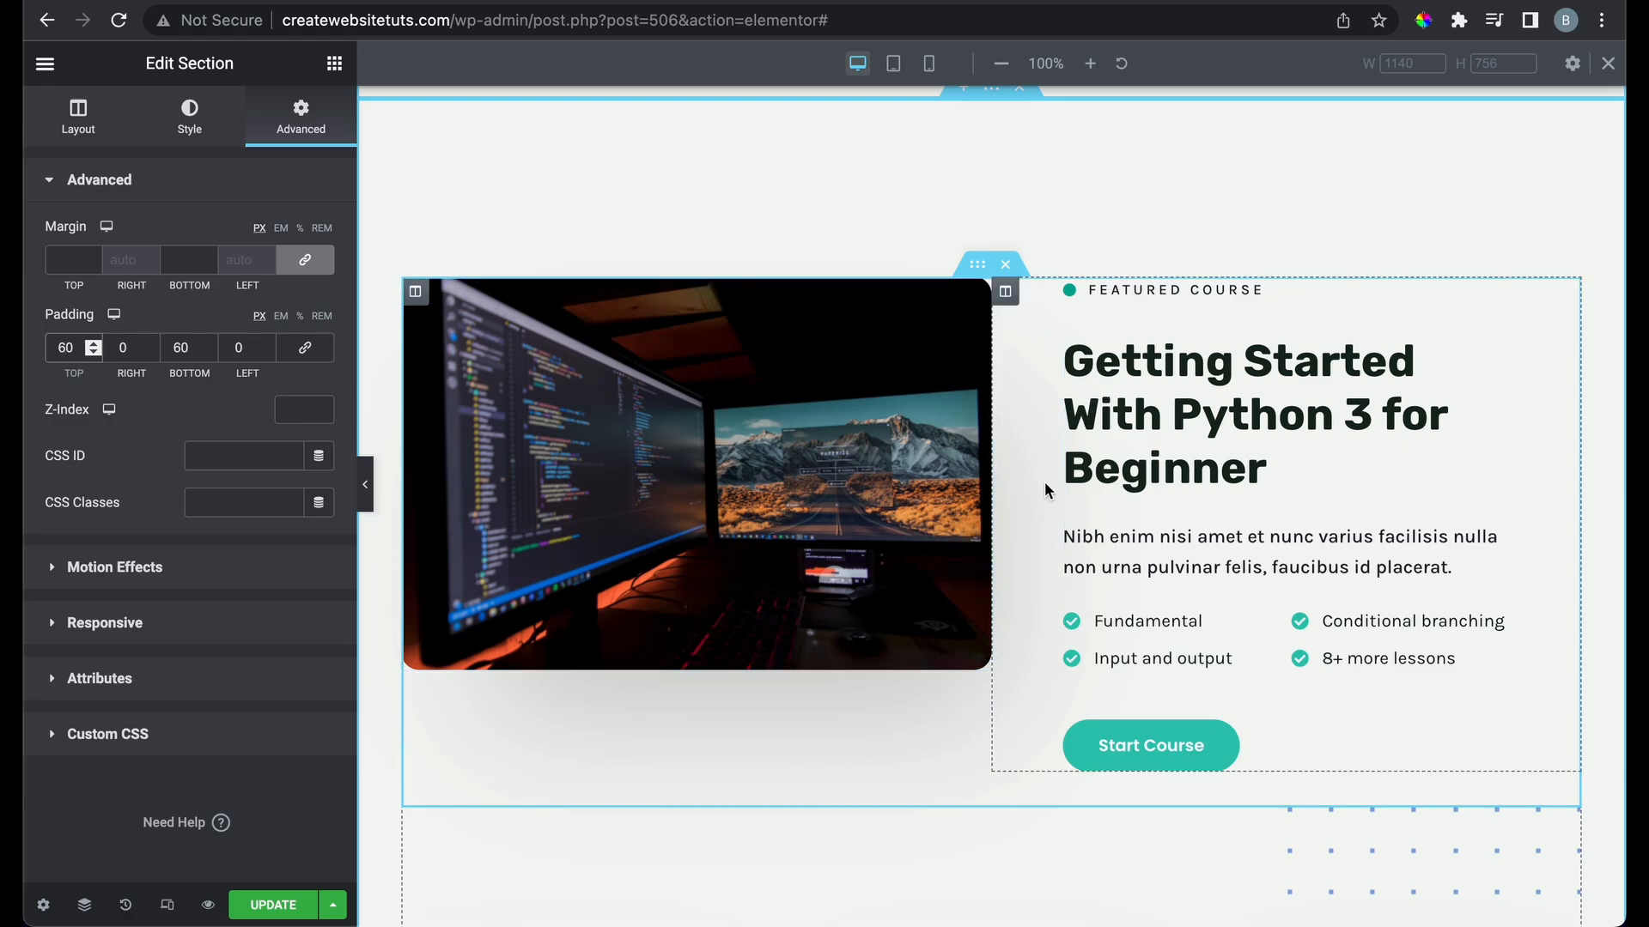
Insert a Spacer widget below the "Getting Started With Python 3 for Beginner" heading and delete it again
{"action": "left_click", "coordinate": [1108, 382]}
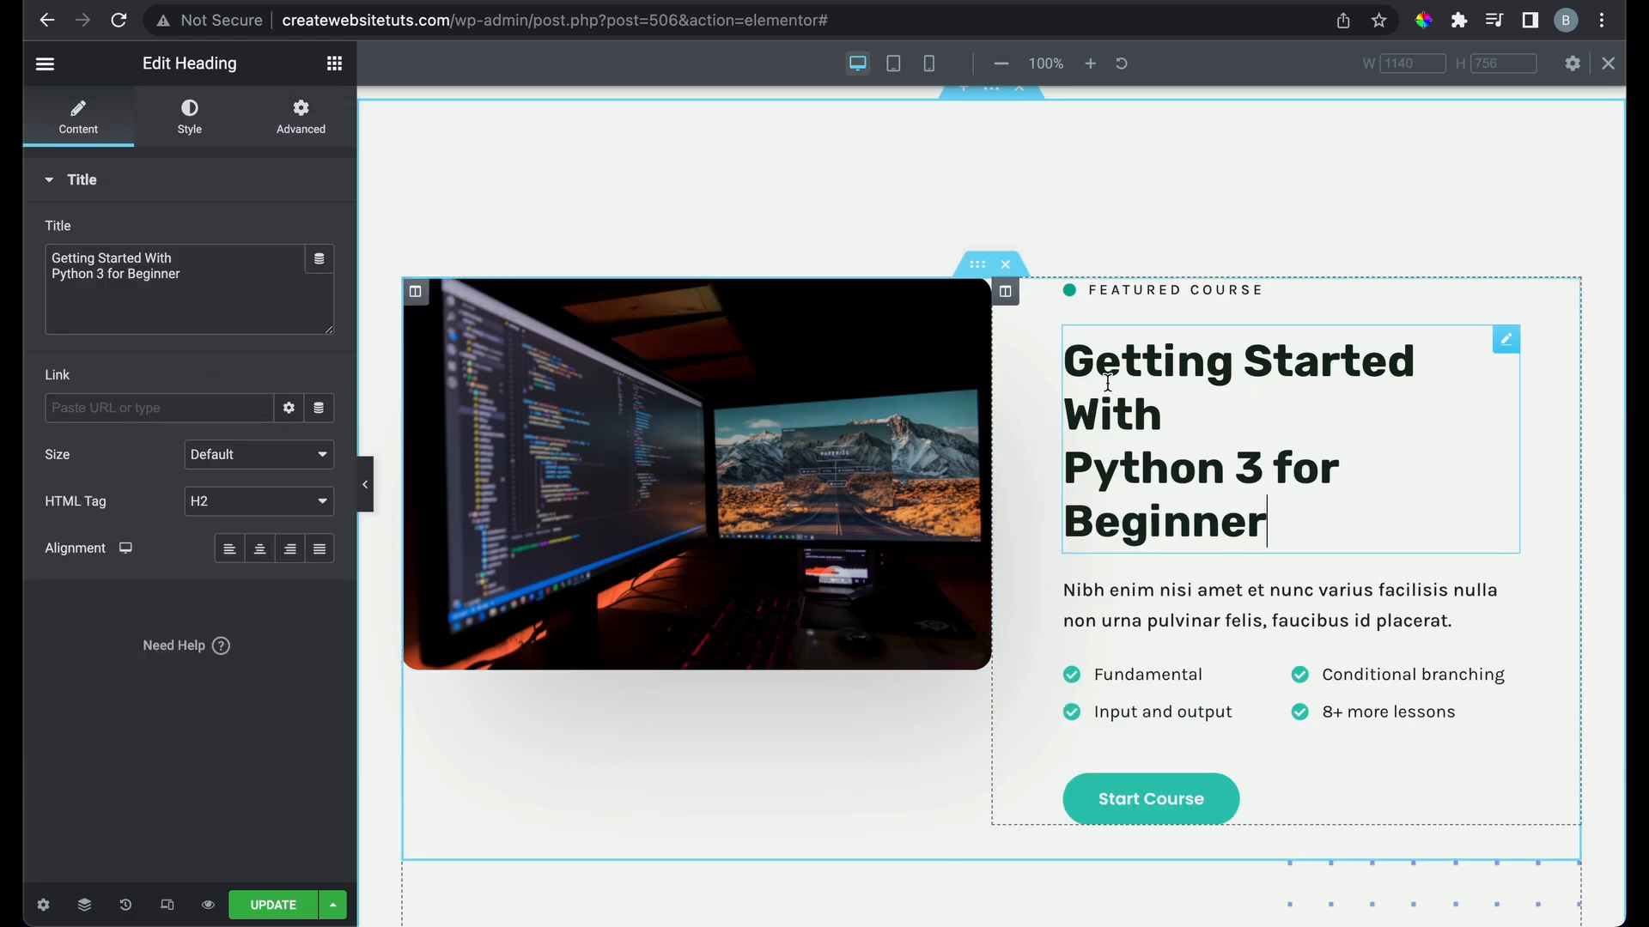
{"action": "left_click", "coordinate": [333, 64]}
{"action": "scroll", "coordinate": [209, 309], "scroll_direction": "down", "scroll_amount": 4}
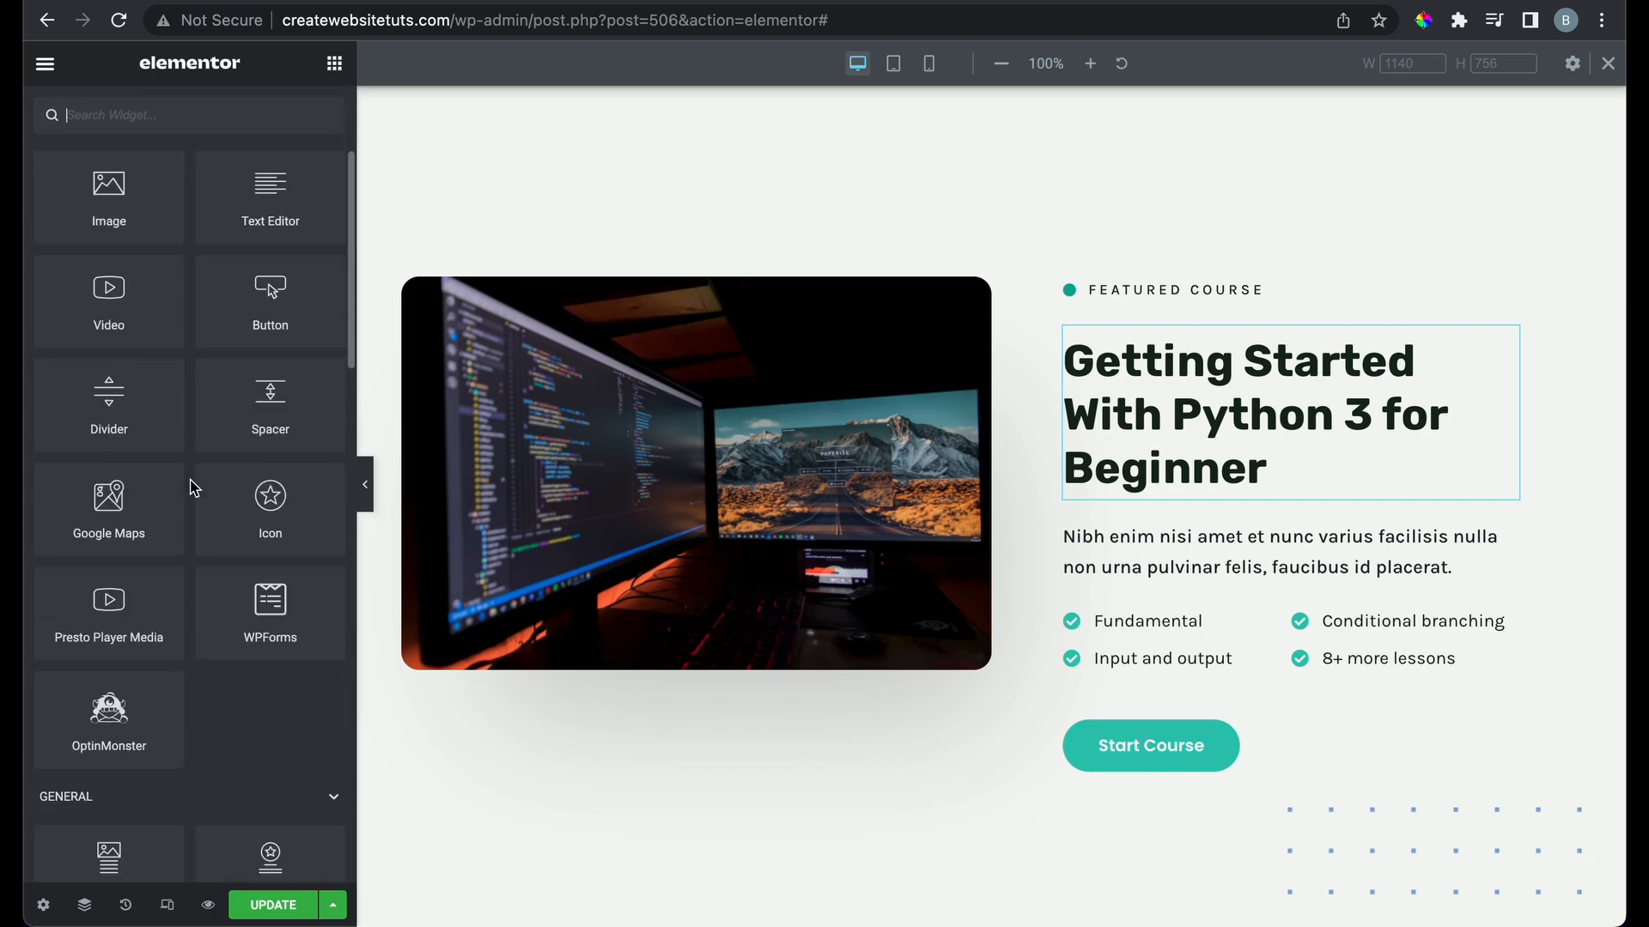
{"action": "scroll", "coordinate": [269, 414], "scroll_direction": "up", "scroll_amount": 2}
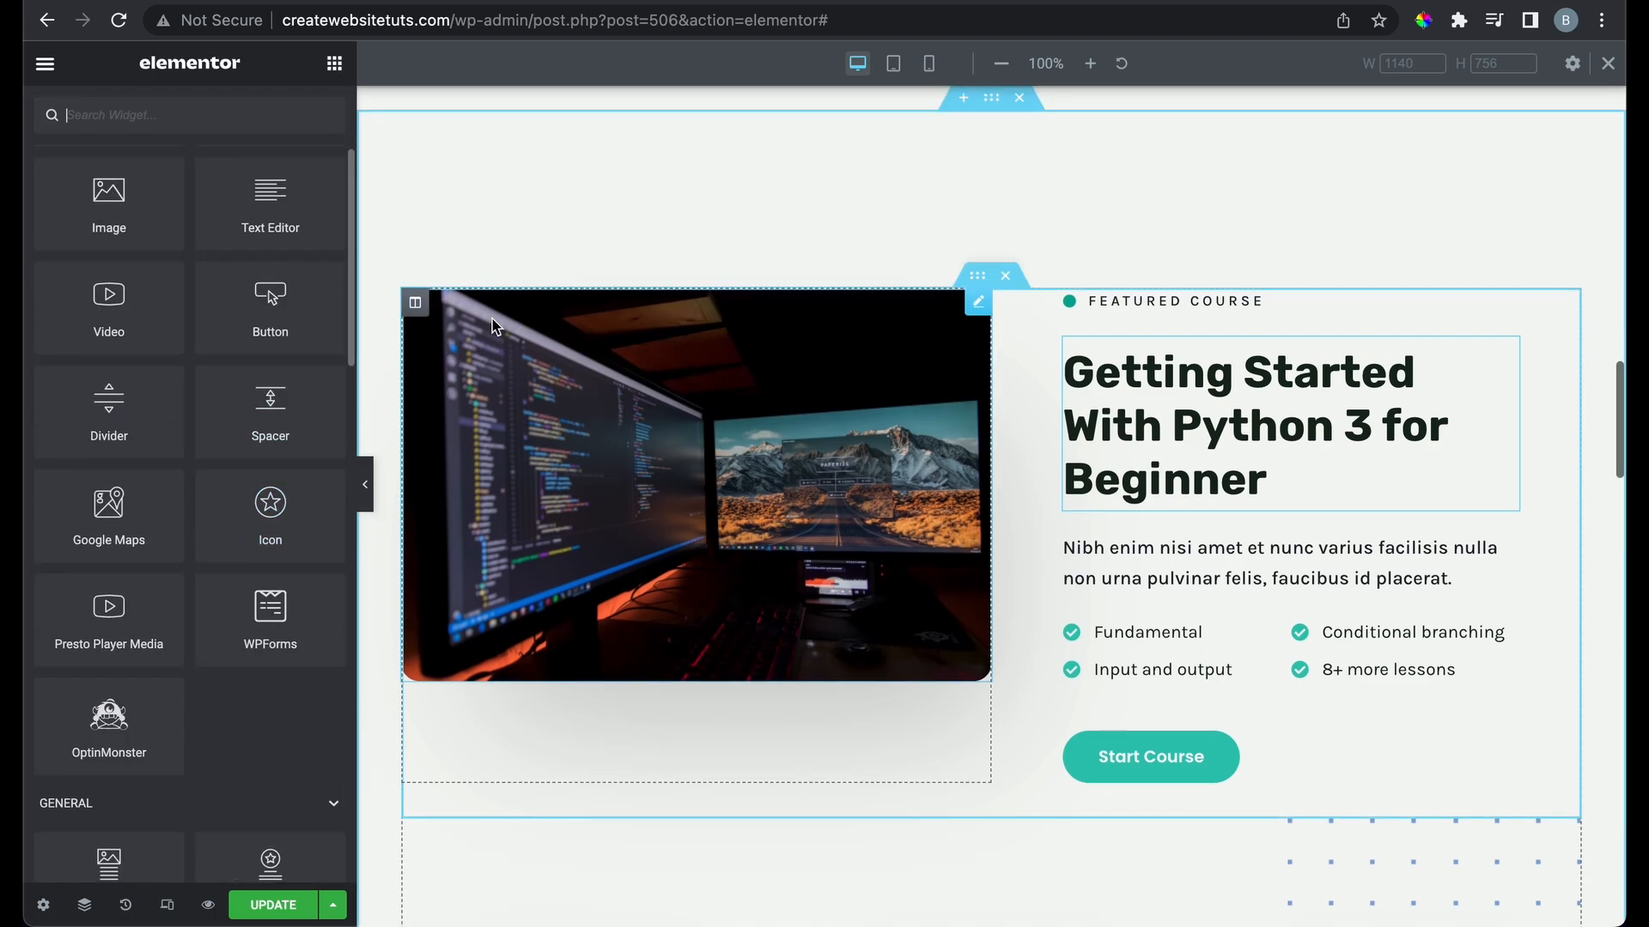
{"action": "scroll", "coordinate": [492, 317], "scroll_direction": "up", "scroll_amount": 1}
{"action": "left_click_drag", "start_coordinate": [241, 417], "coordinate": [1258, 537]}
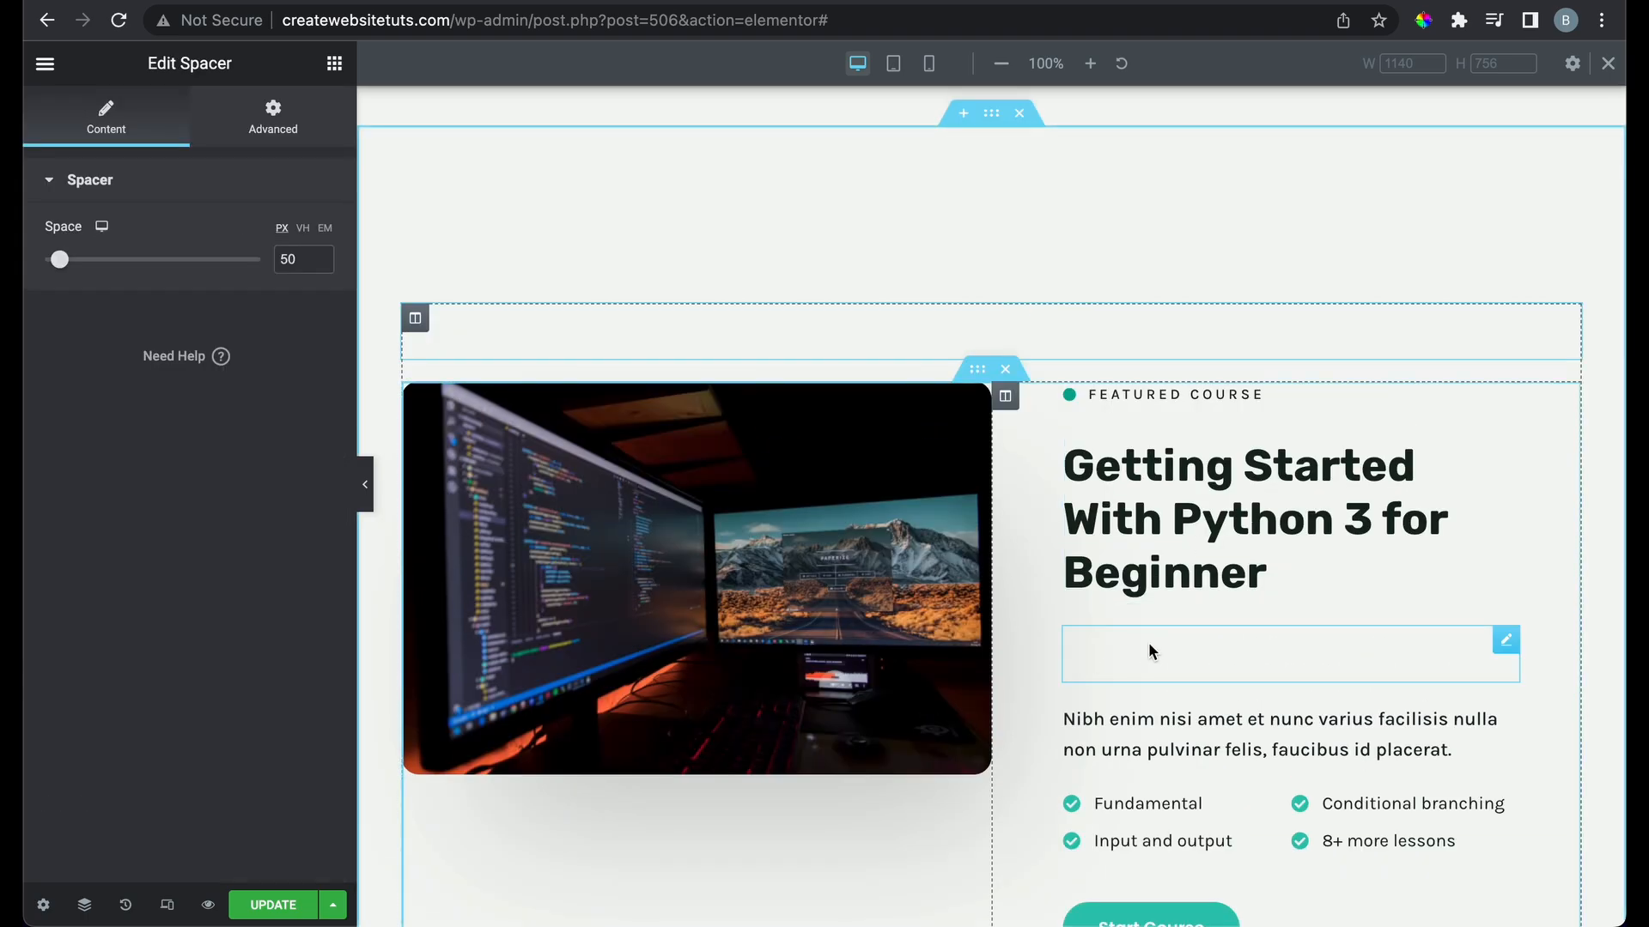
{"action": "right_click", "coordinate": [1198, 654]}
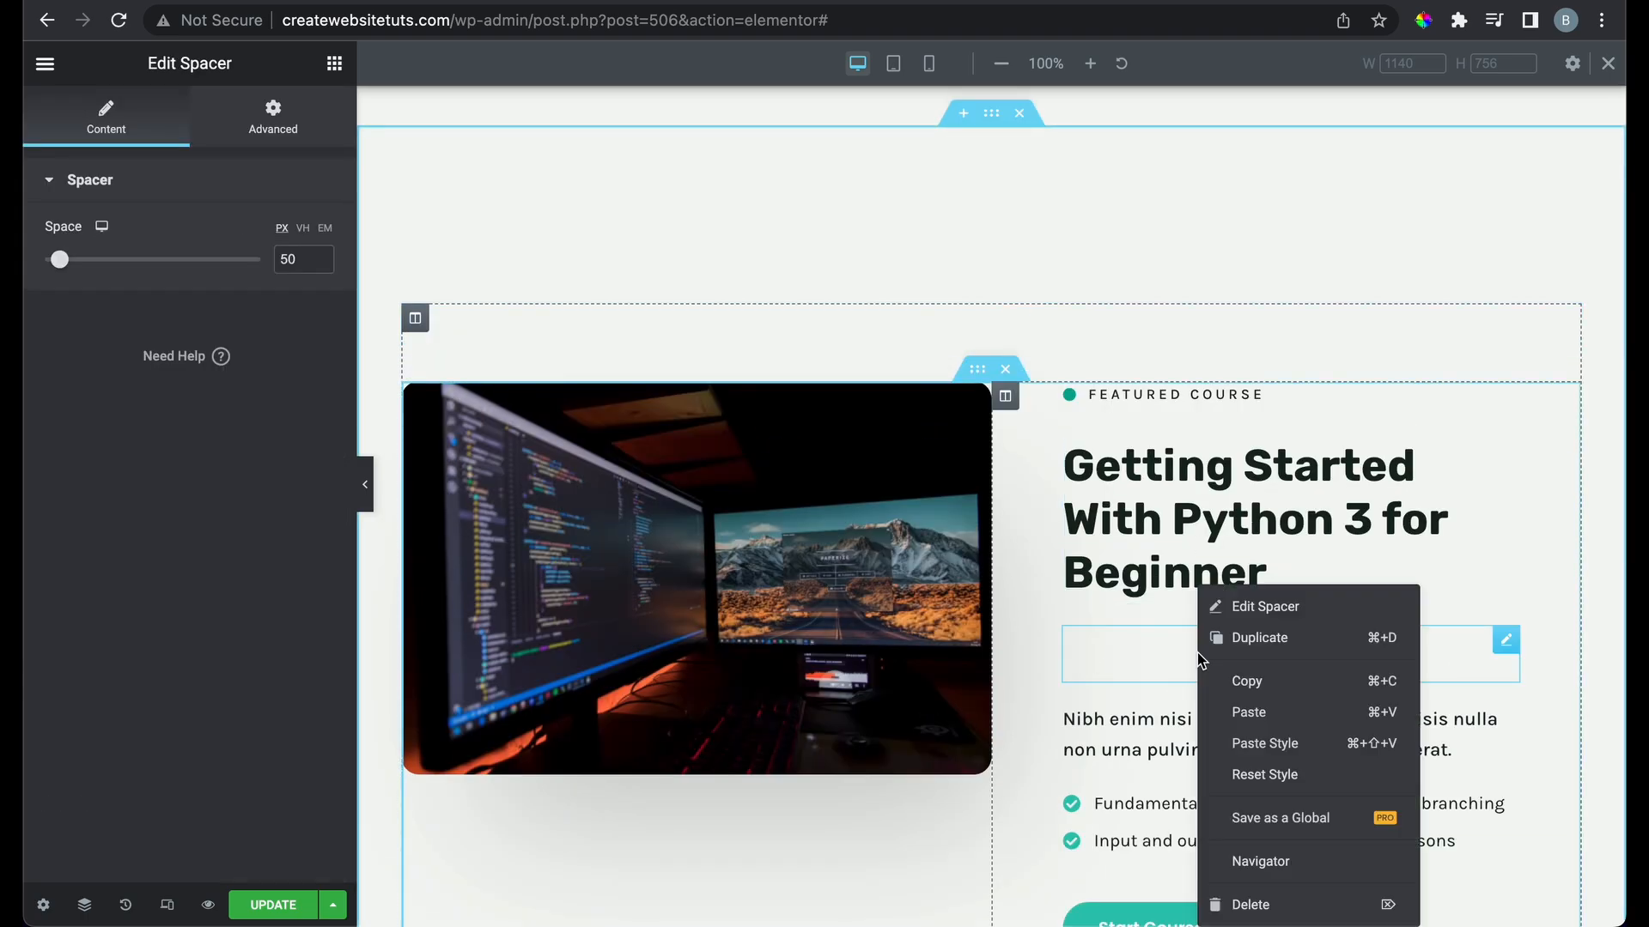
{"action": "left_click", "coordinate": [1253, 904]}
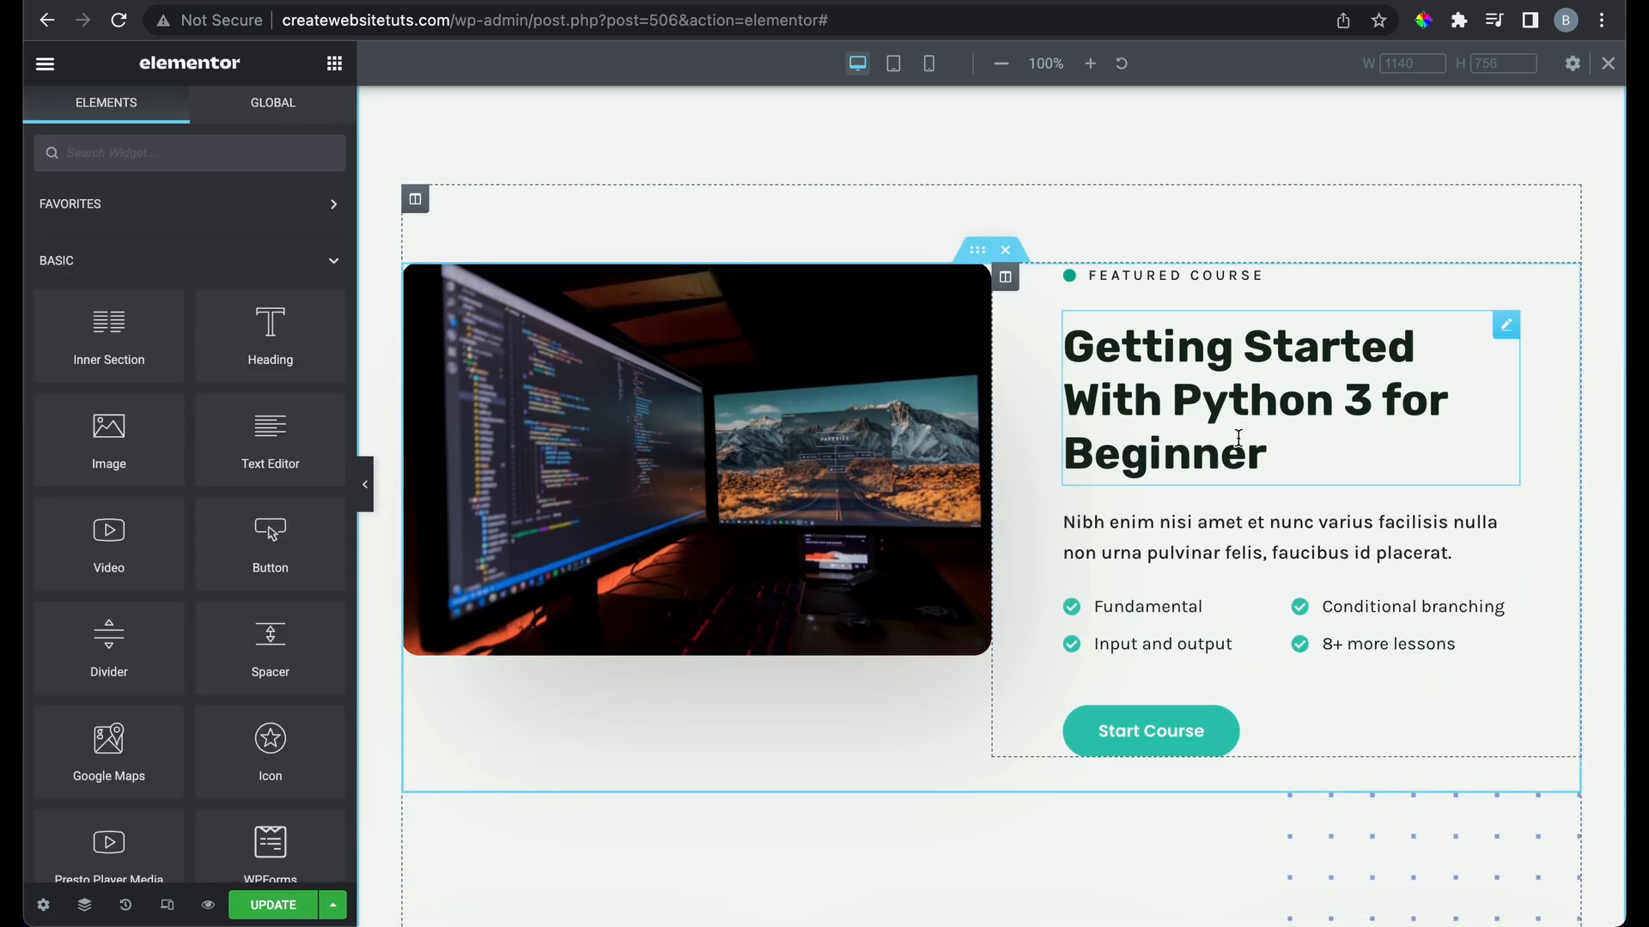
Replace "Python 3" with "Blockchain" in the featured course heading
{"action": "left_click", "coordinate": [1238, 439]}
{"action": "left_click_drag", "start_coordinate": [1317, 508], "coordinate": [1102, 462]}
{"action": "left_click", "coordinate": [1116, 460]}
{"action": "left_click_drag", "start_coordinate": [1251, 446], "coordinate": [1105, 458]}
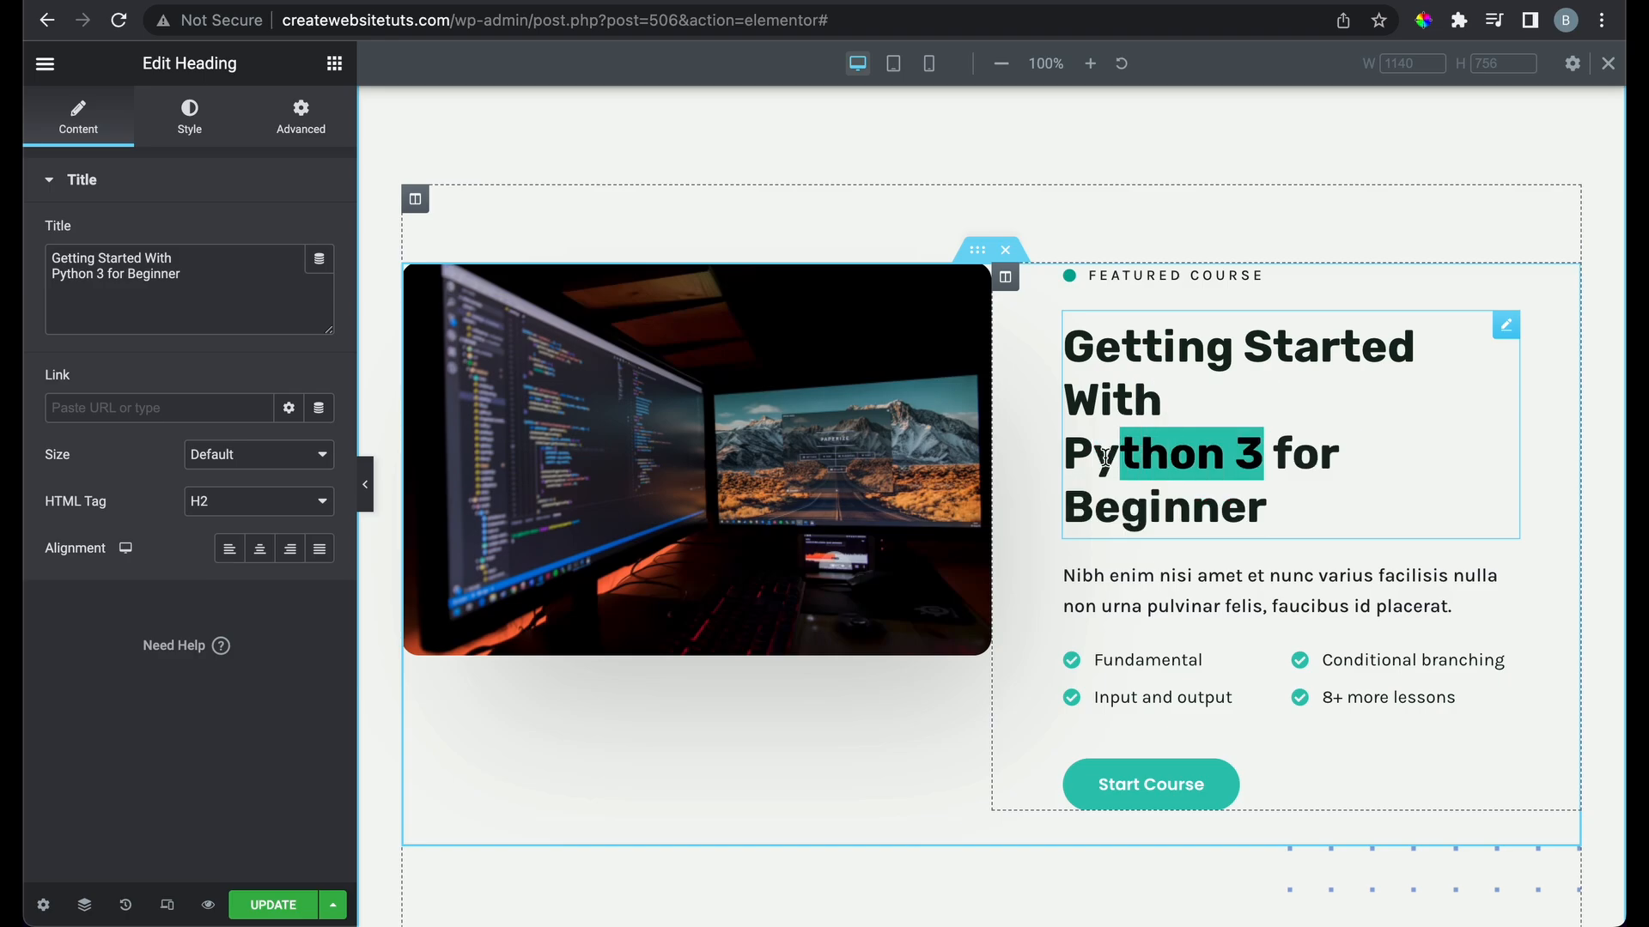
{"action": "type", "text": "Blockchai"}
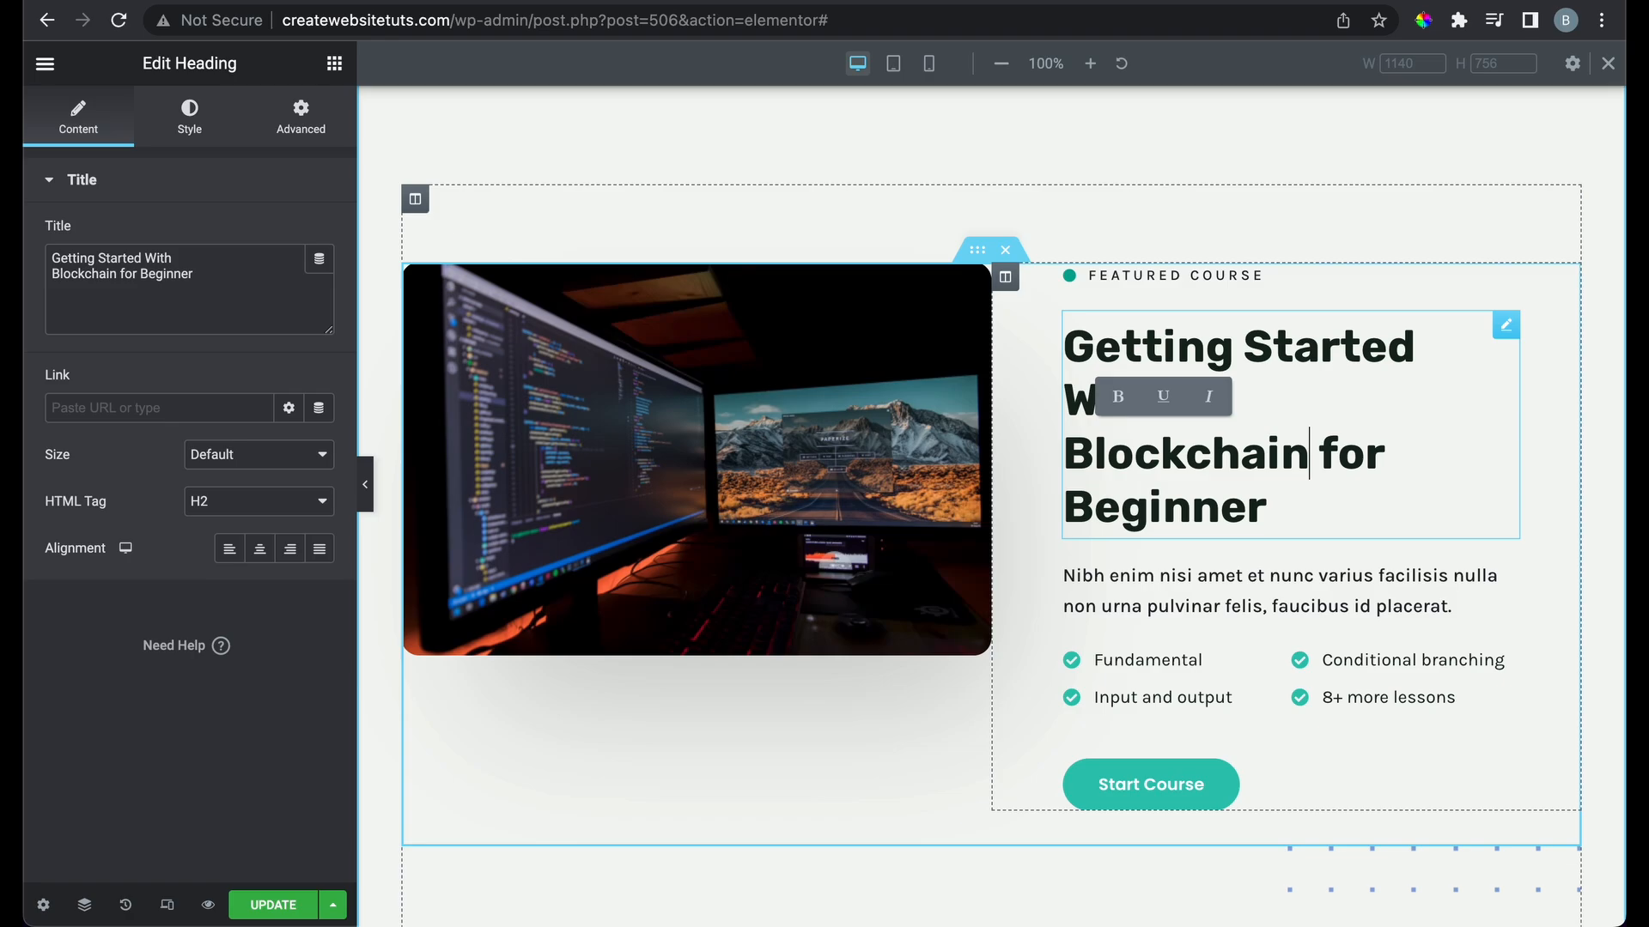
{"action": "left_click", "coordinate": [1172, 206]}
Replace "Python" with "Blockchain" in the main heading of the homepage's hero section
{"action": "scroll", "coordinate": [1171, 206], "scroll_direction": "up", "scroll_amount": 10}
{"action": "left_click", "coordinate": [779, 507]}
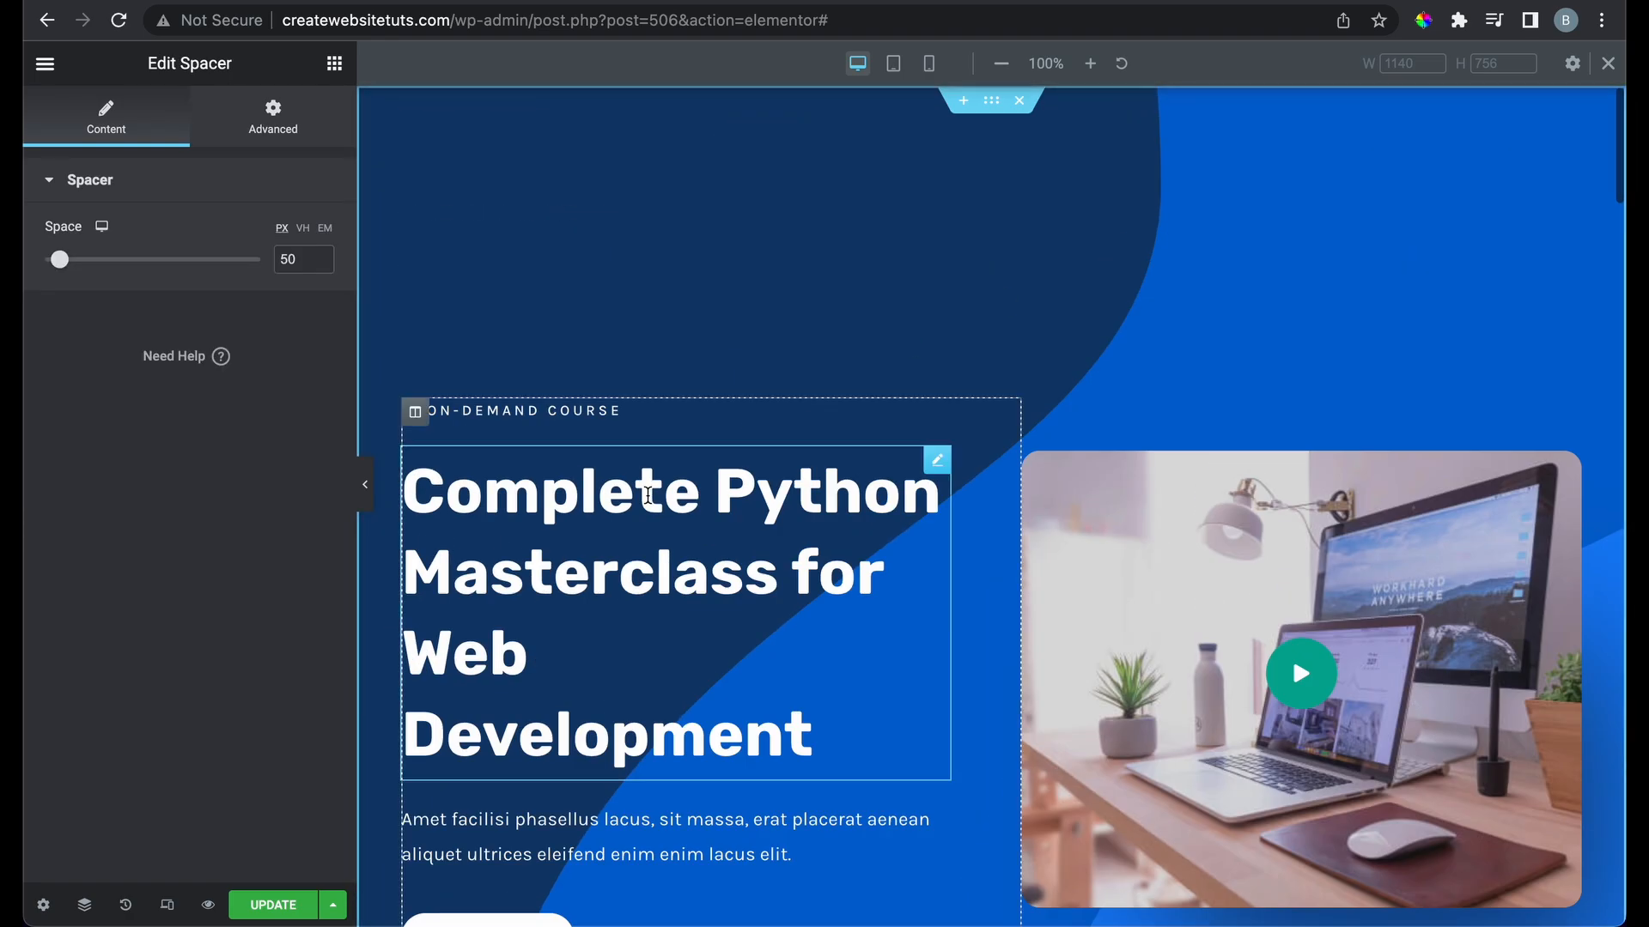
{"action": "left_click_drag", "start_coordinate": [925, 483], "coordinate": [793, 497]}
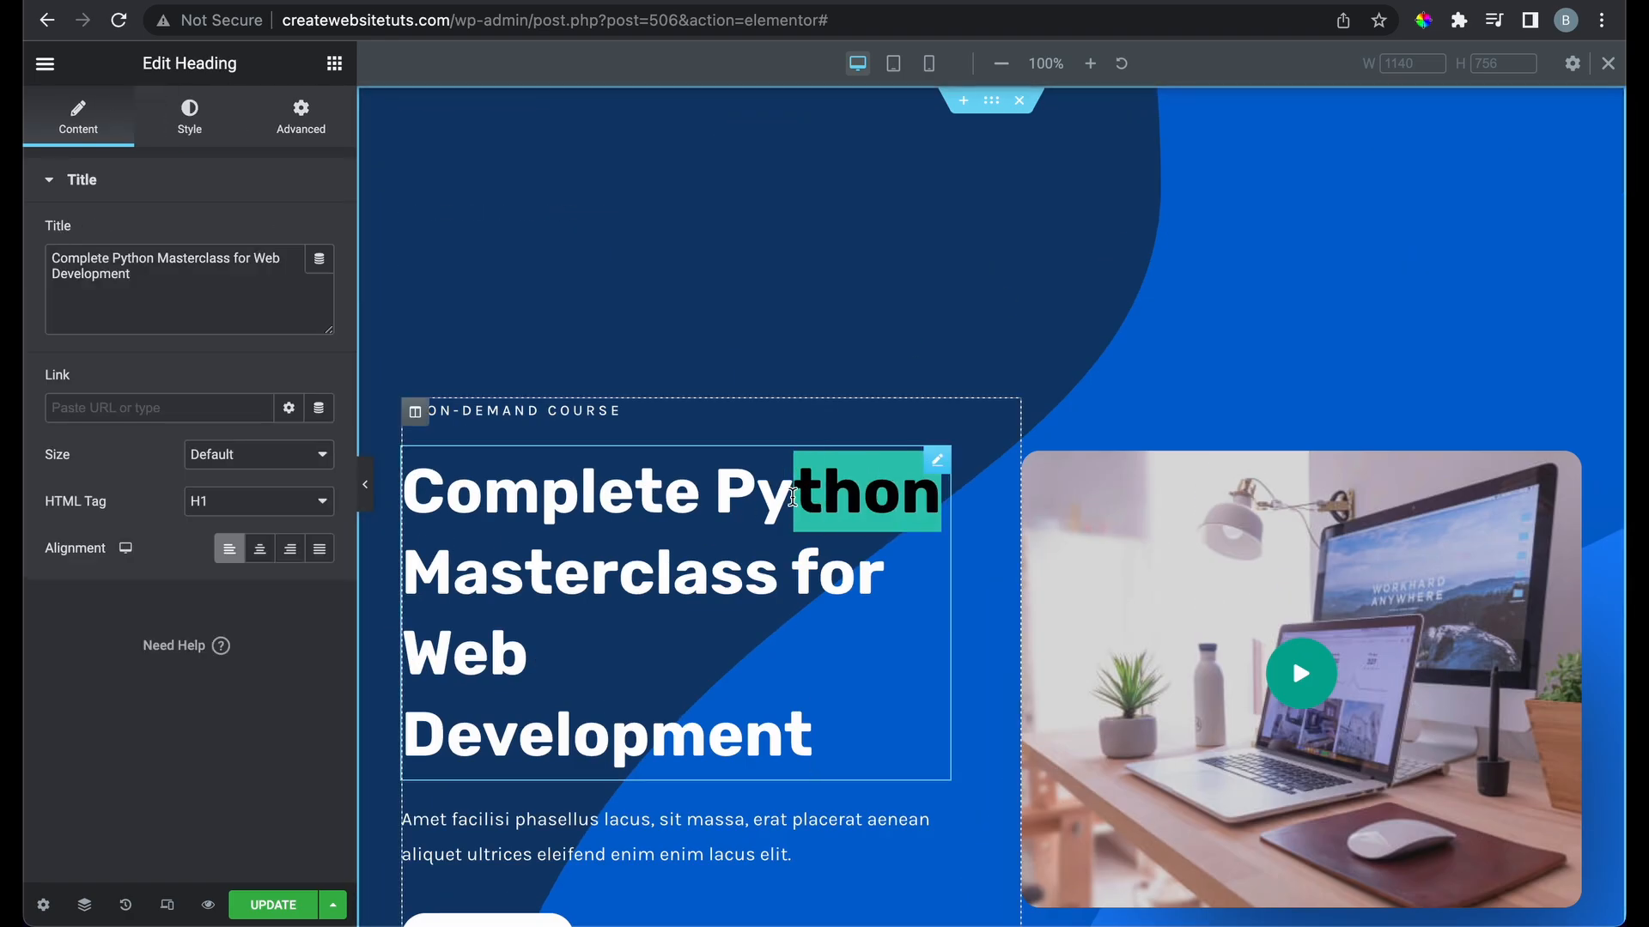
{"action": "type", "text": "Blockchain"}
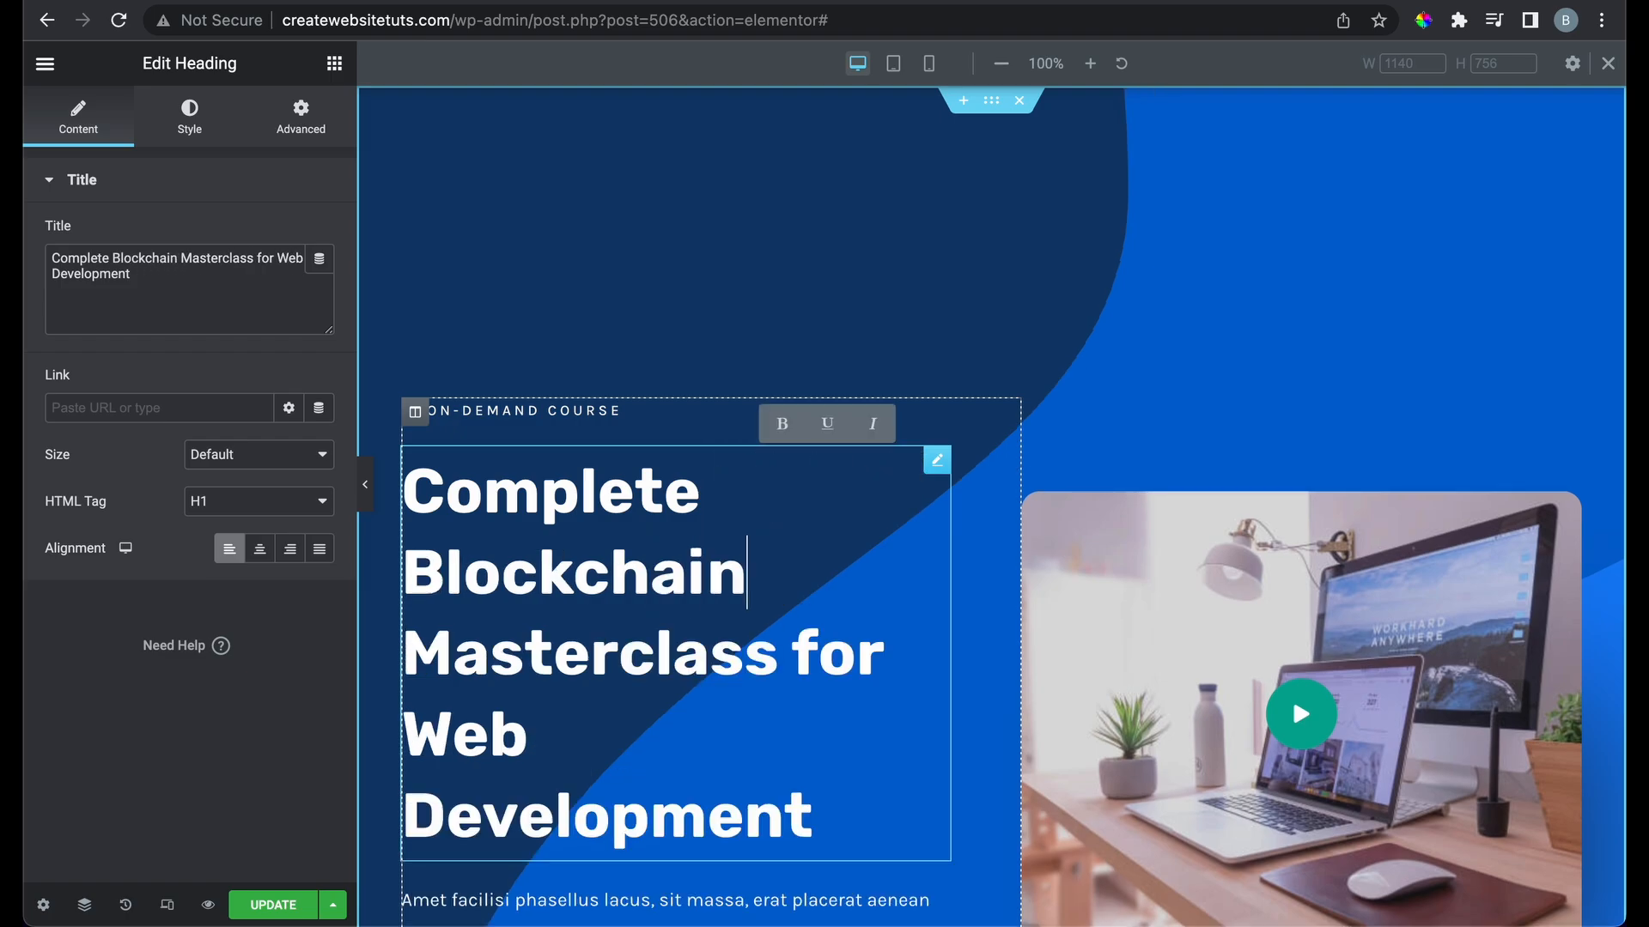
Remove "for Web Development" from the hero heading, and preview the section with the editing panel temporarily hidden
{"action": "scroll", "coordinate": [874, 627], "scroll_direction": "down", "scroll_amount": 2}
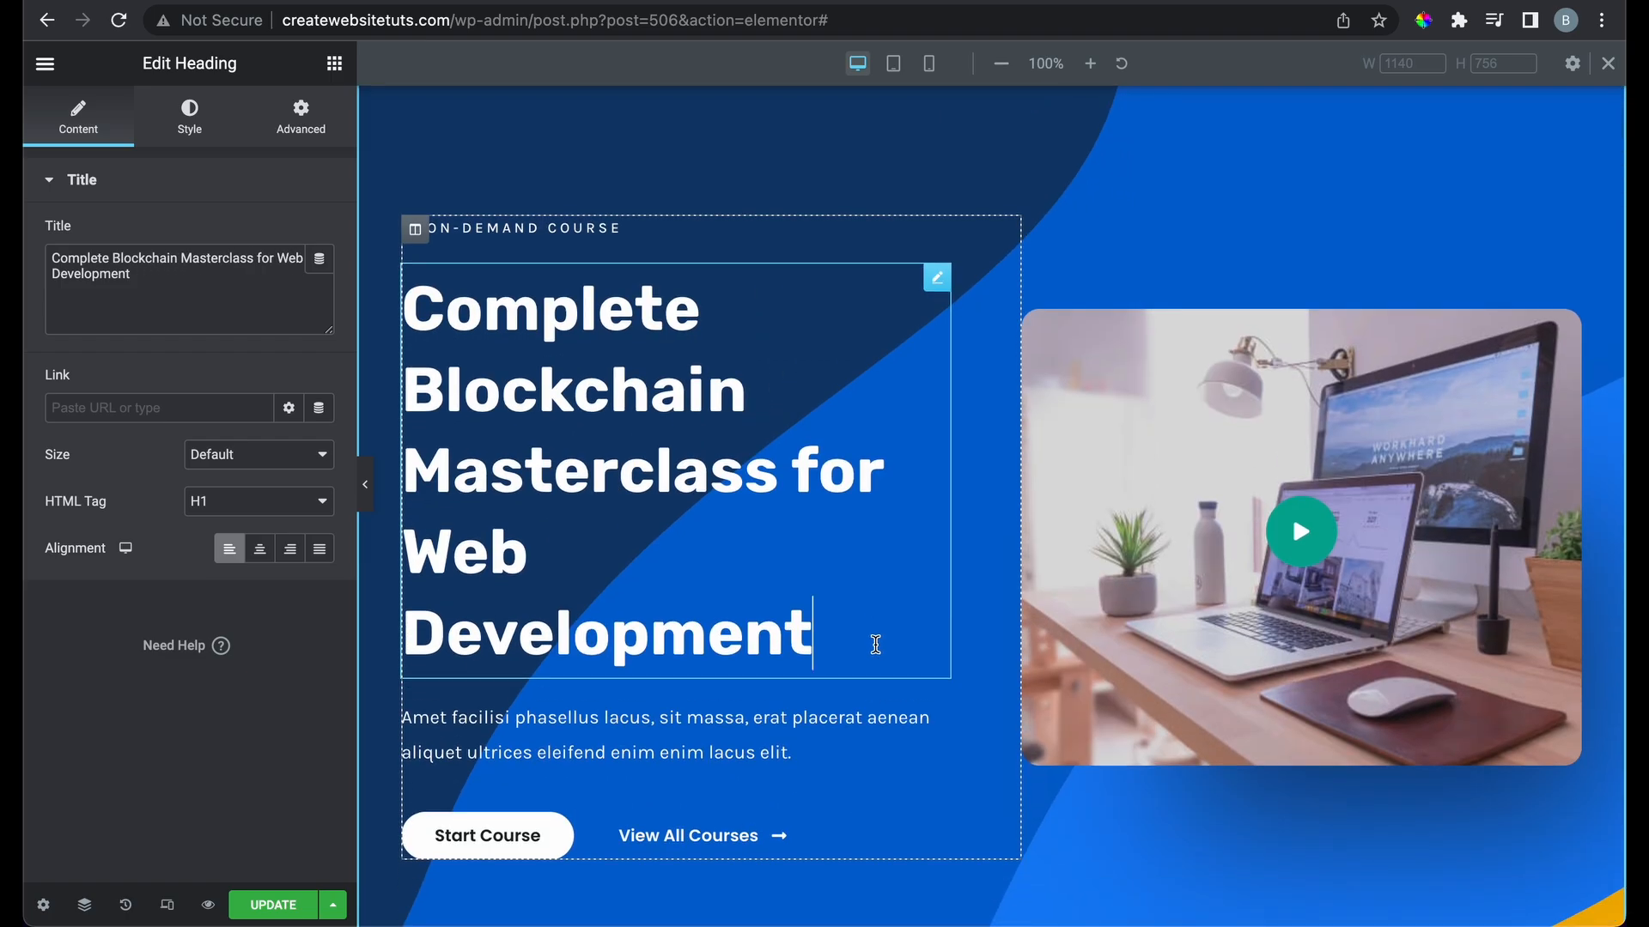
{"action": "left_click_drag", "start_coordinate": [805, 629], "coordinate": [819, 492]}
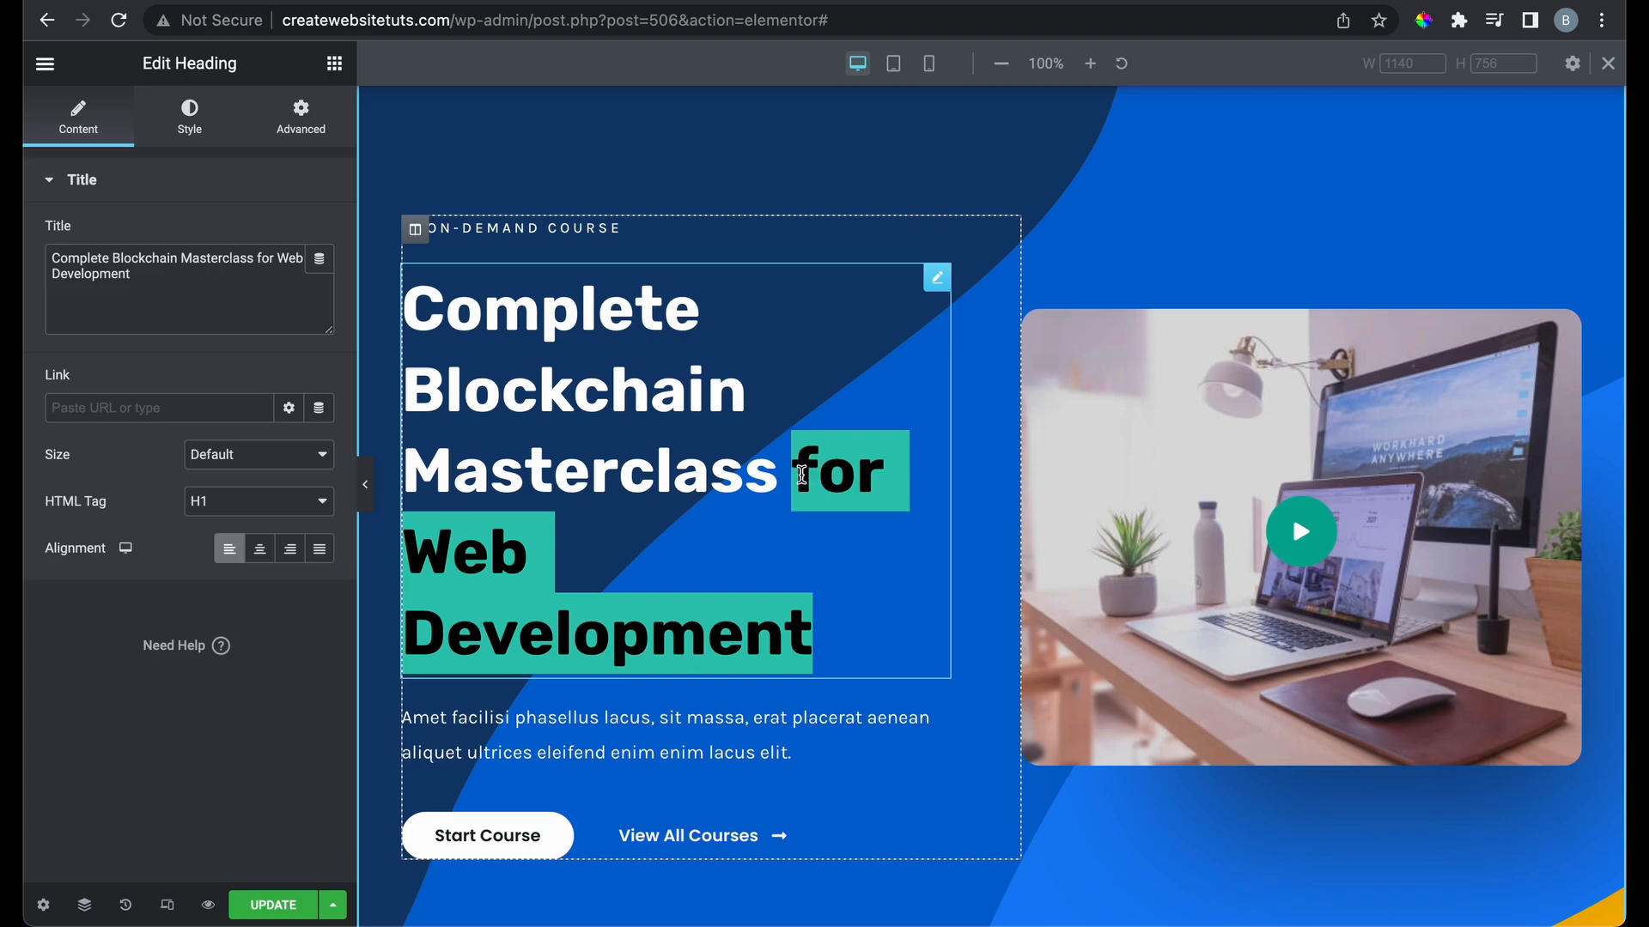
{"action": "key", "text": "BackSpace"}
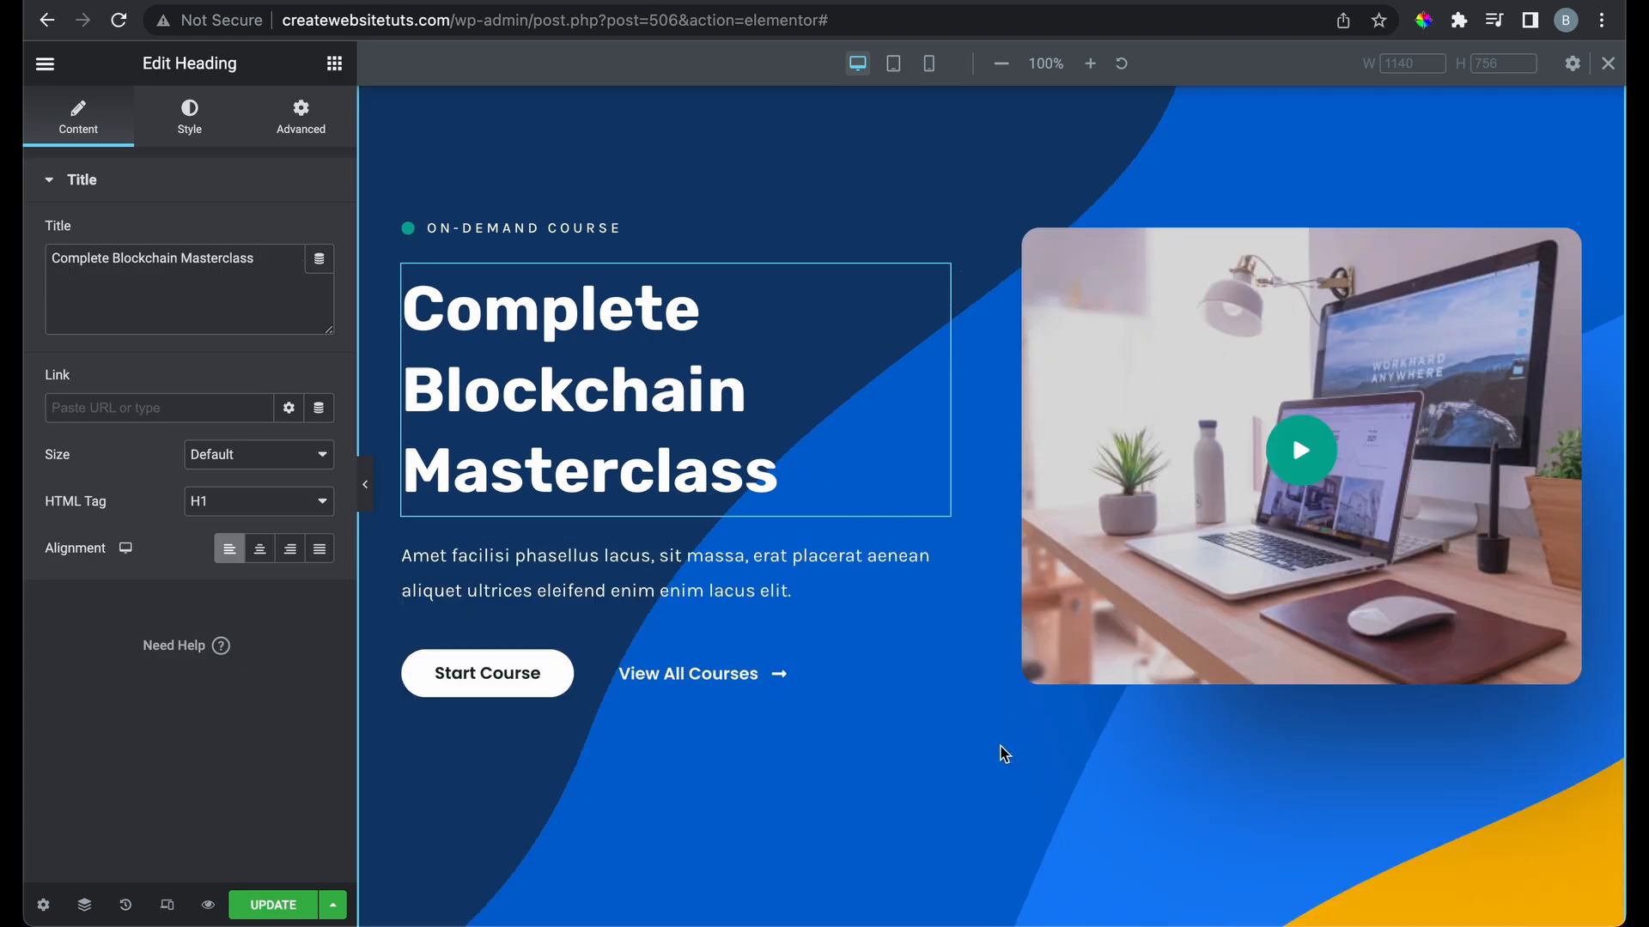
{"action": "left_click", "coordinate": [366, 507]}
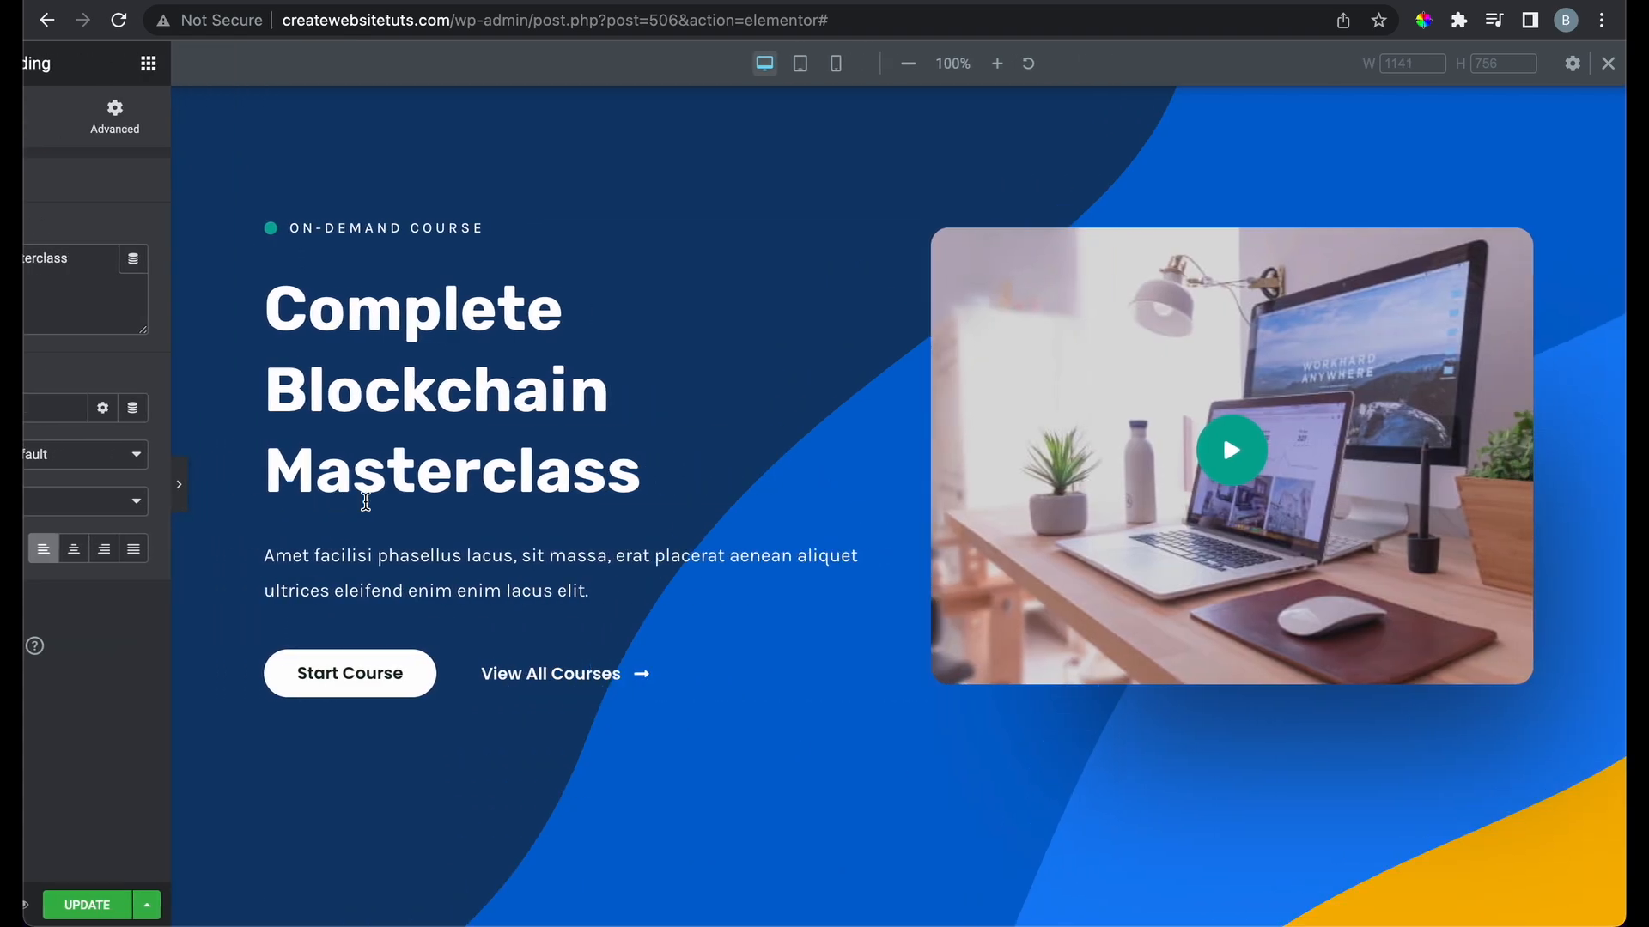
{"action": "left_click", "coordinate": [31, 485]}
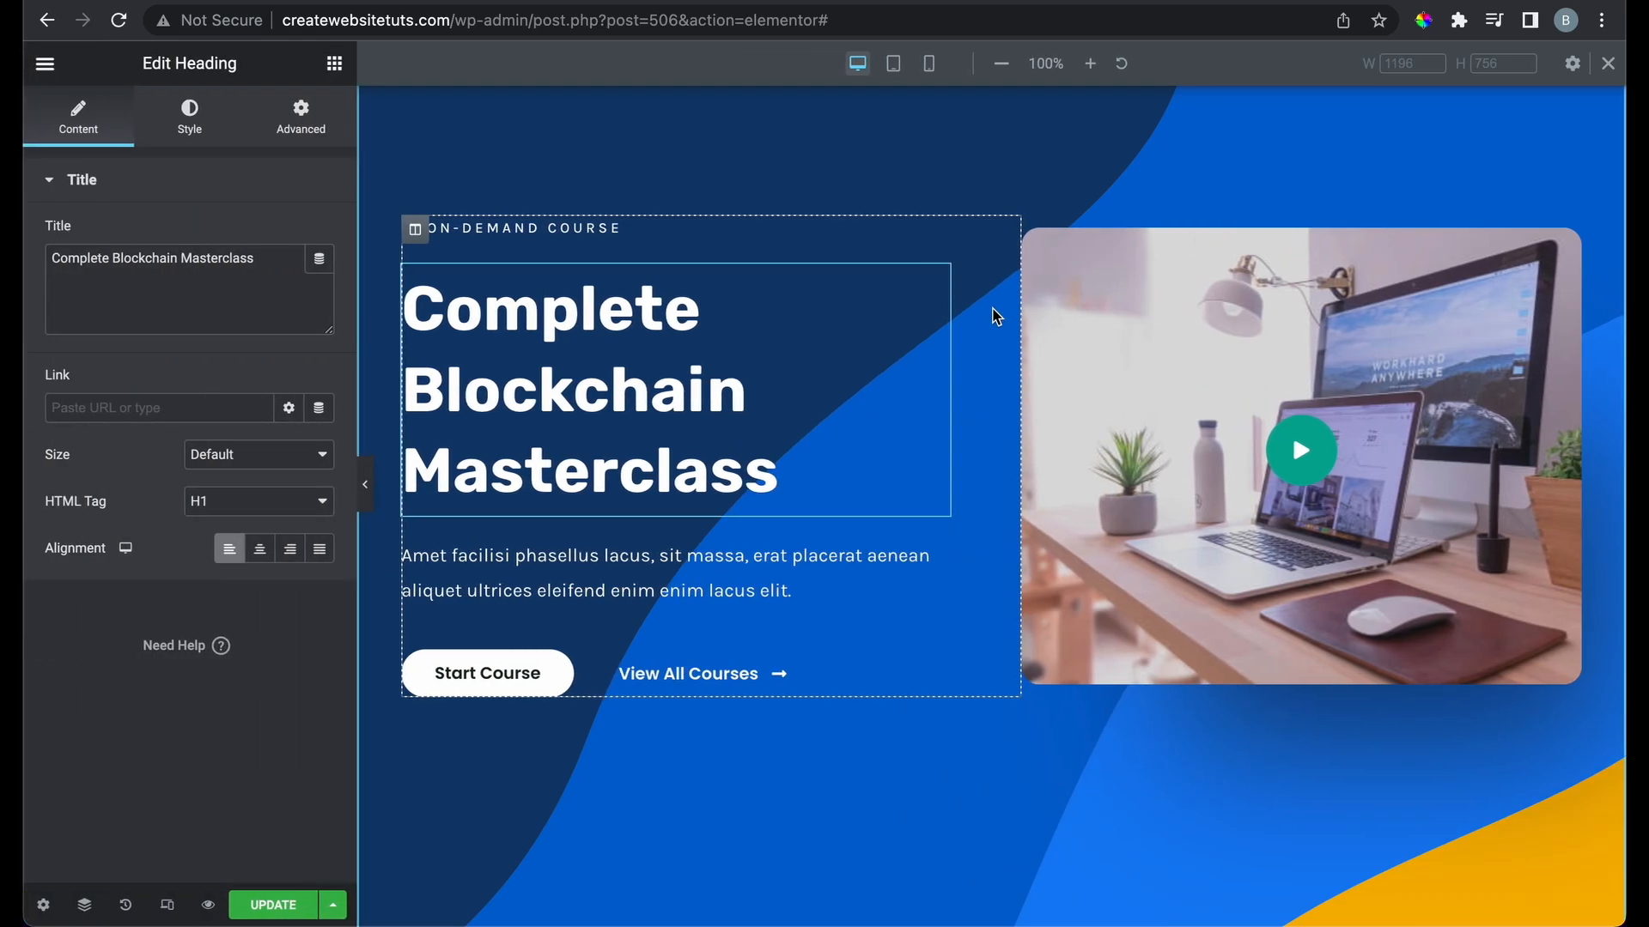
Look over the style settings of the "On-Demand Course" icon list and the available basic widgets
{"action": "left_click", "coordinate": [335, 63]}
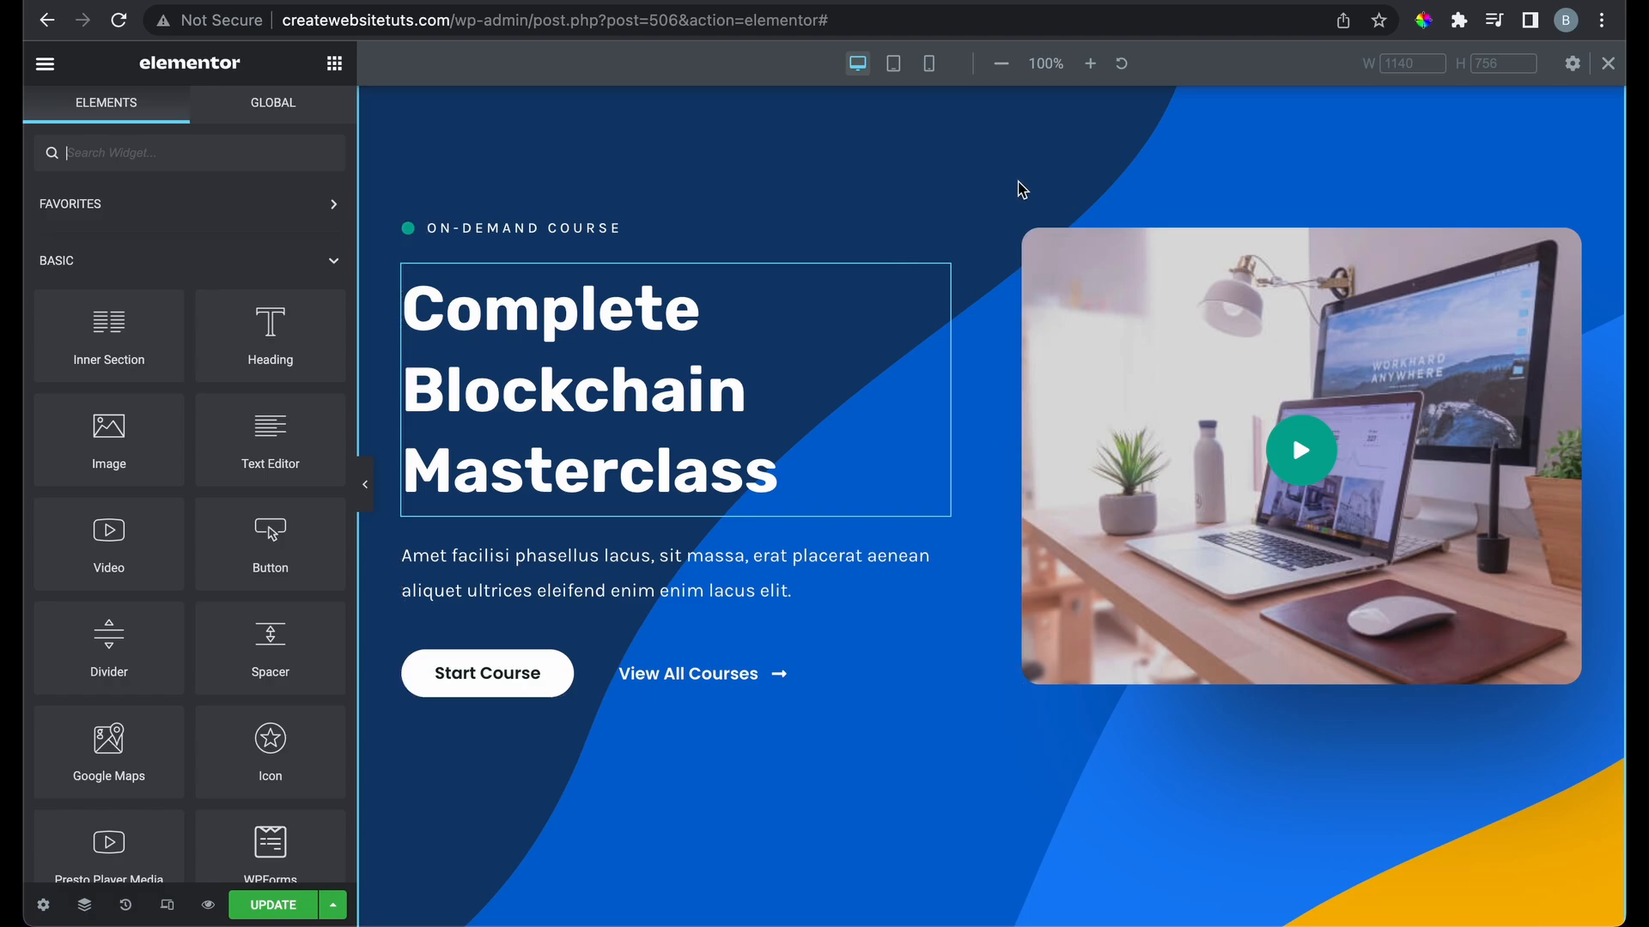
{"action": "left_click", "coordinate": [679, 230]}
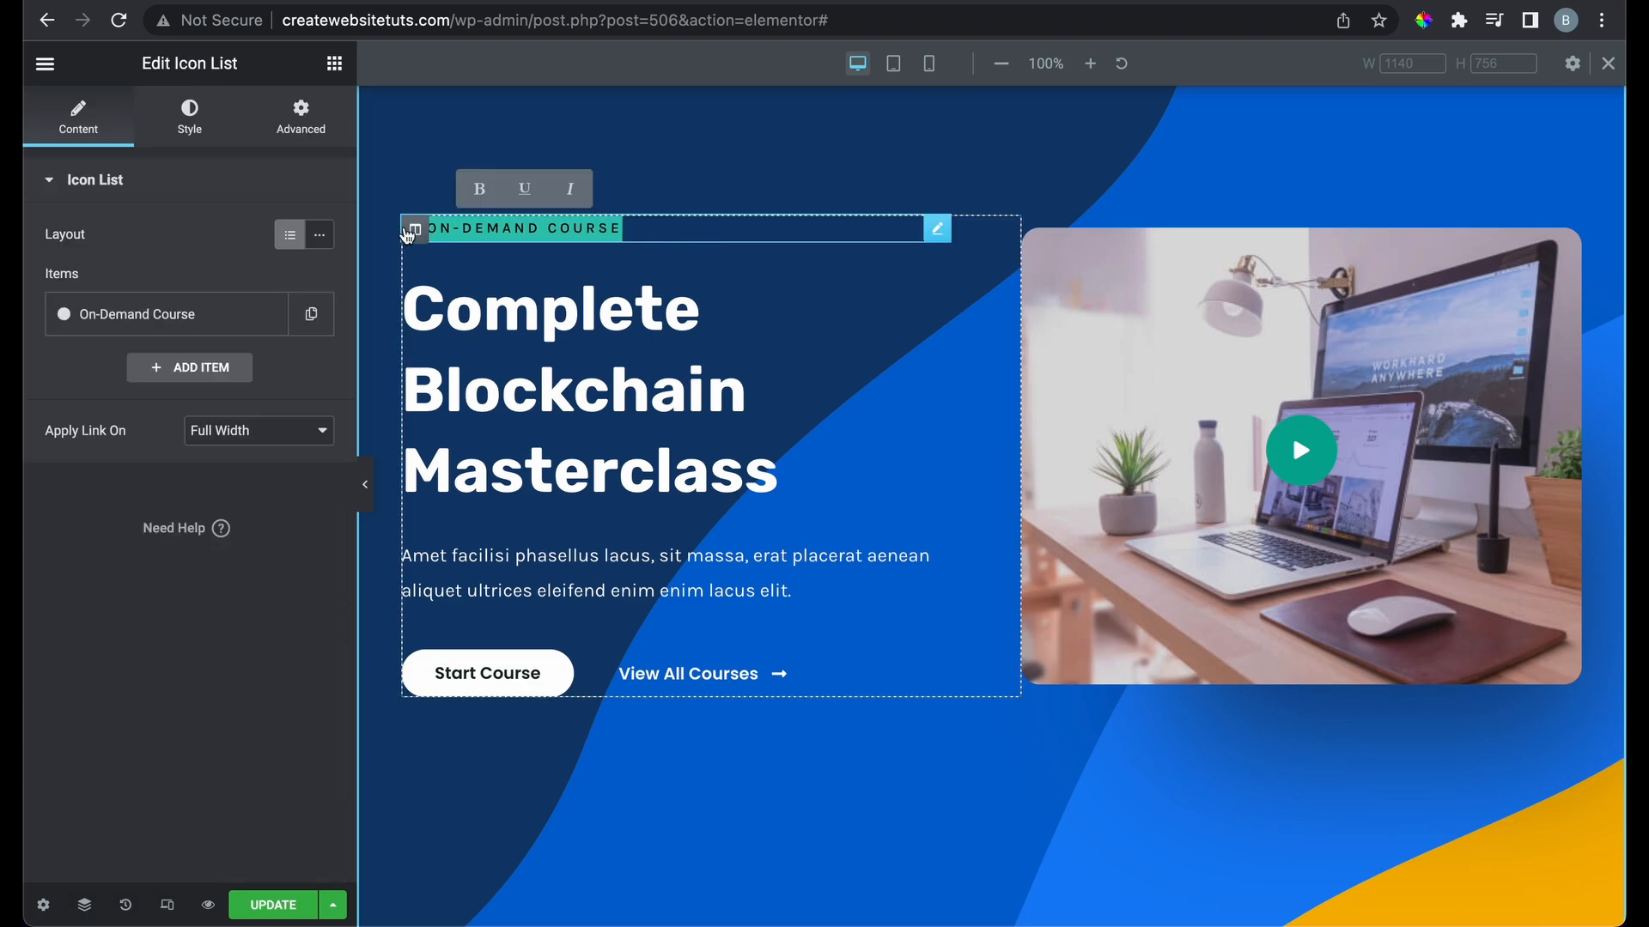
{"action": "left_click", "coordinate": [189, 116]}
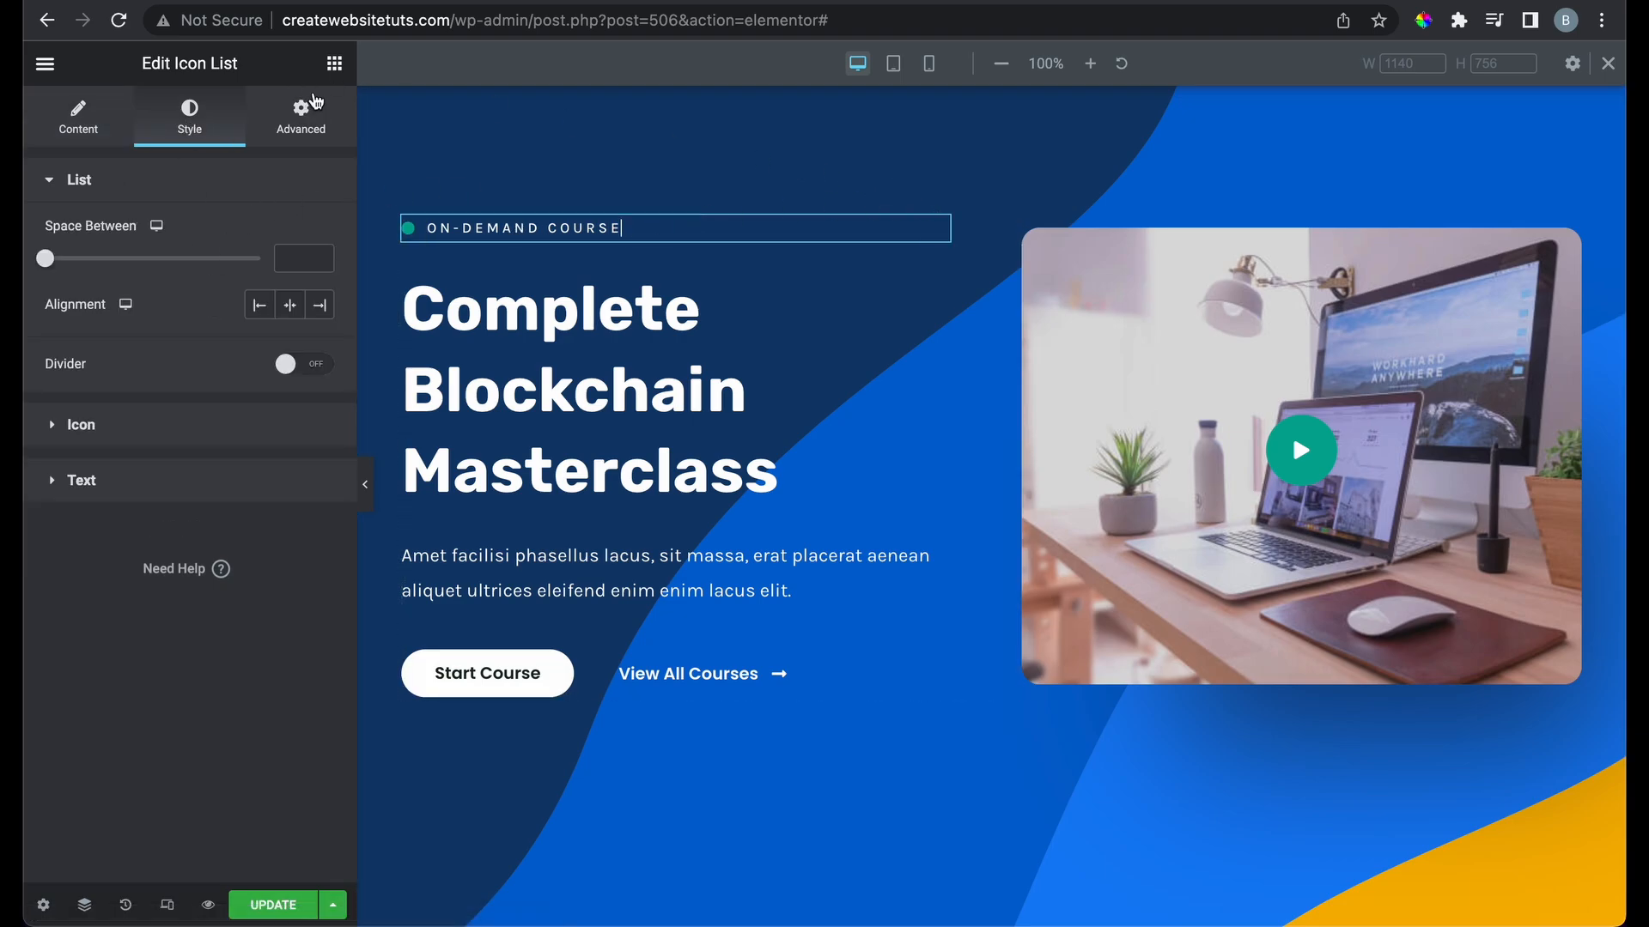
{"action": "left_click", "coordinate": [333, 66]}
{"action": "scroll", "coordinate": [286, 606], "scroll_direction": "down", "scroll_amount": 4}
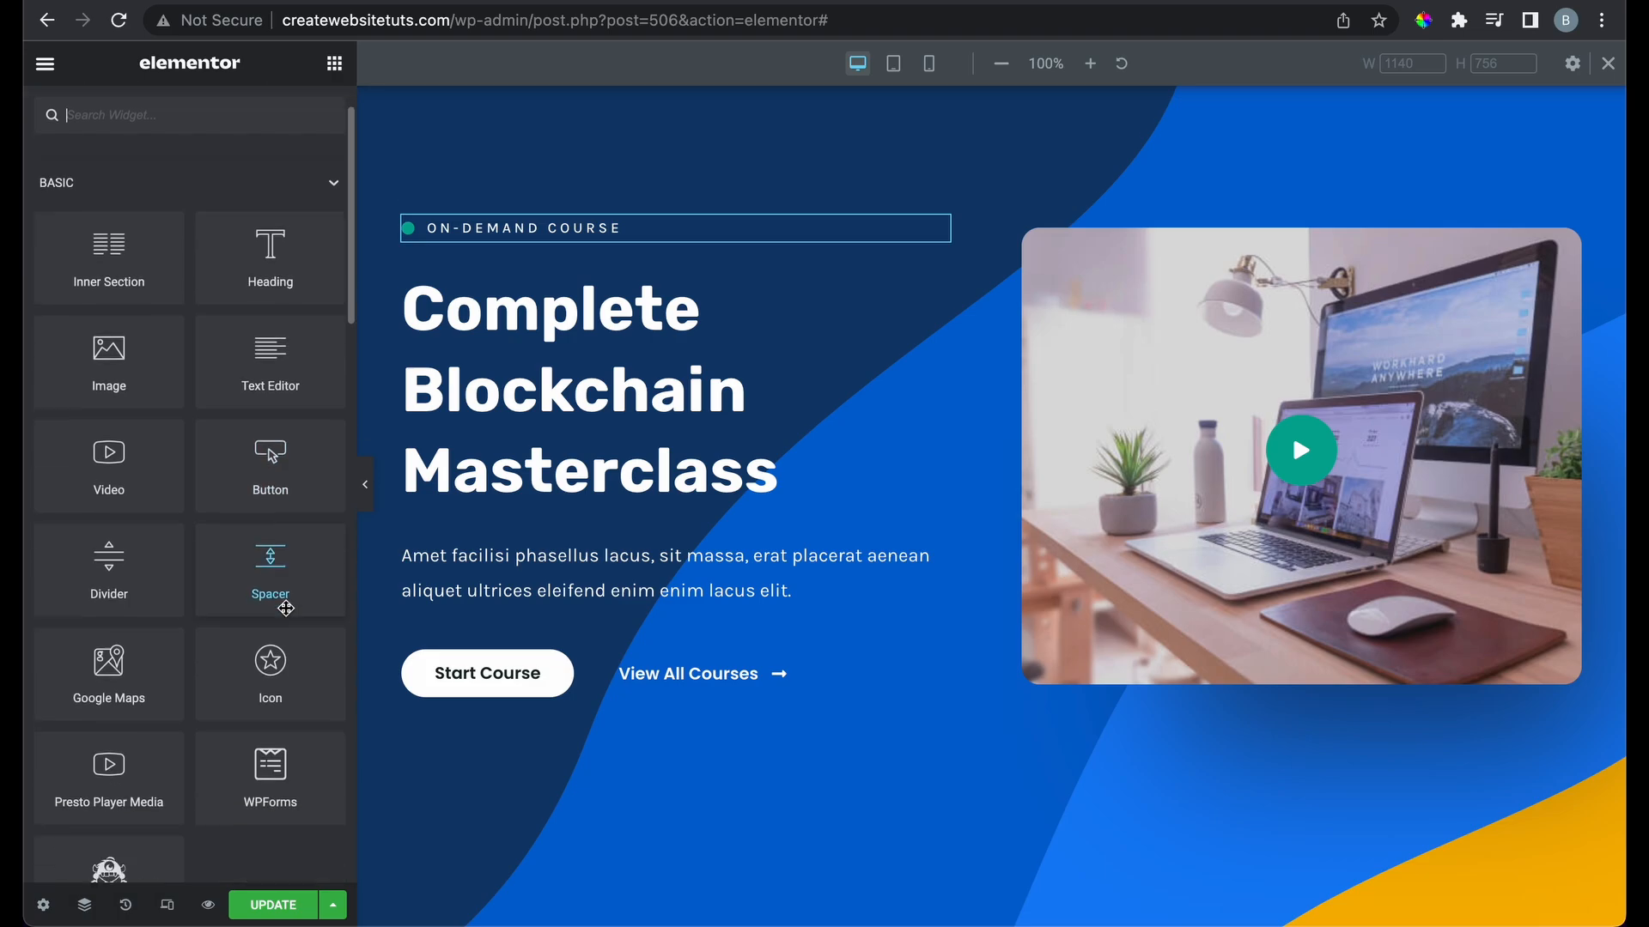
{"action": "scroll", "coordinate": [285, 368], "scroll_direction": "up", "scroll_amount": 4}
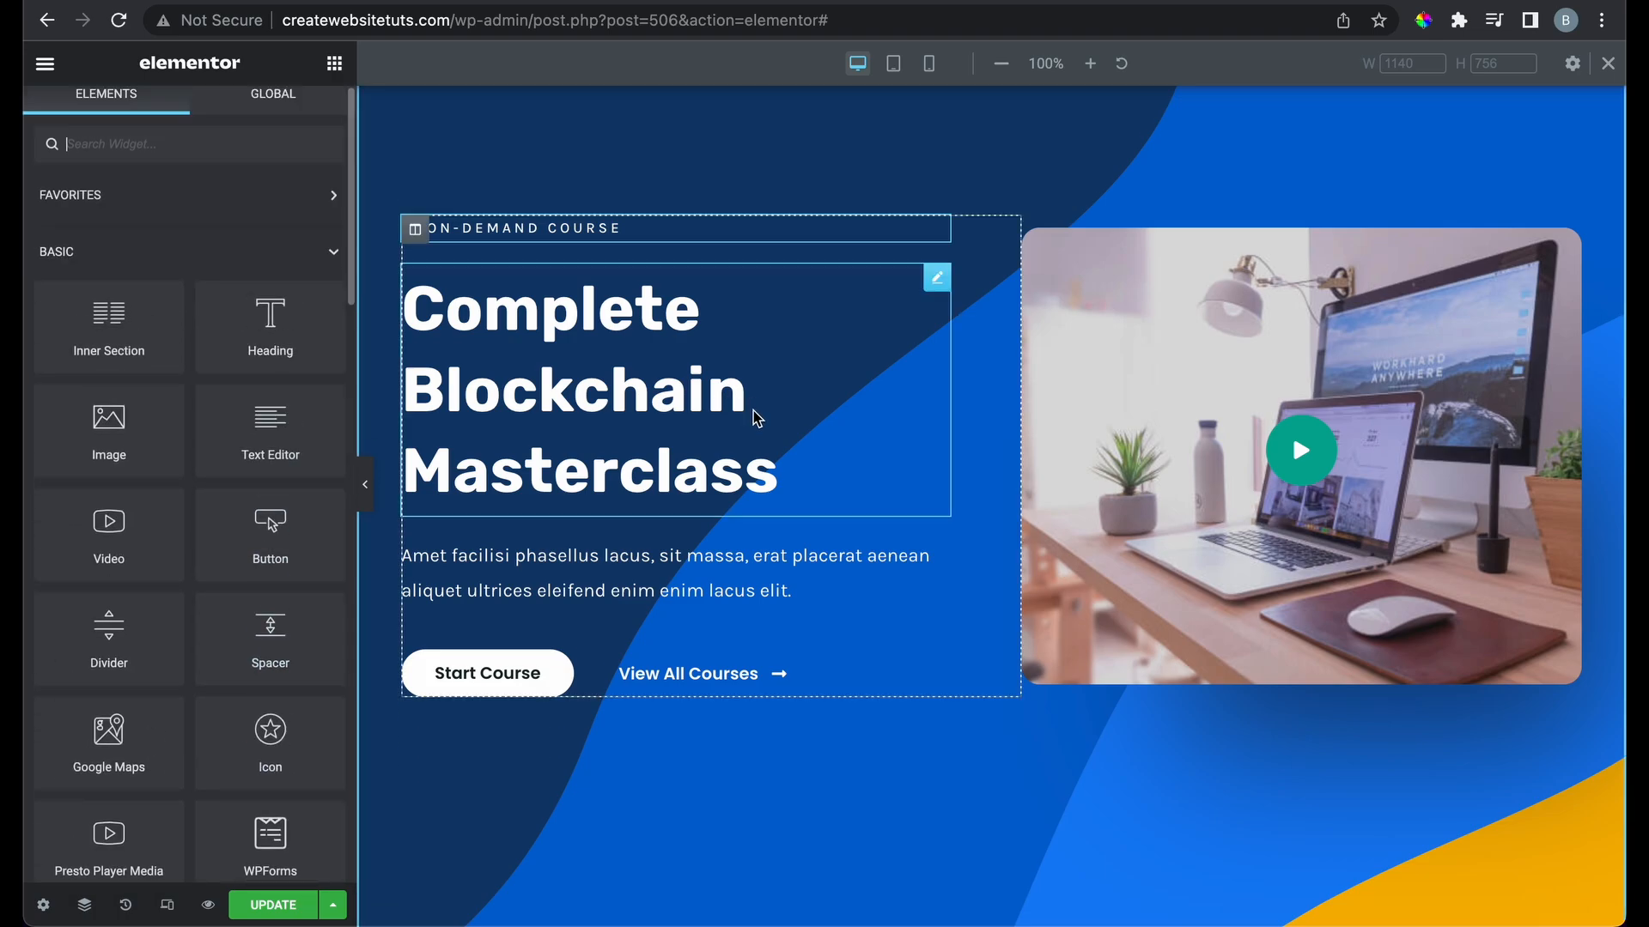
{"action": "scroll", "coordinate": [843, 615], "scroll_direction": "up", "scroll_amount": 2}
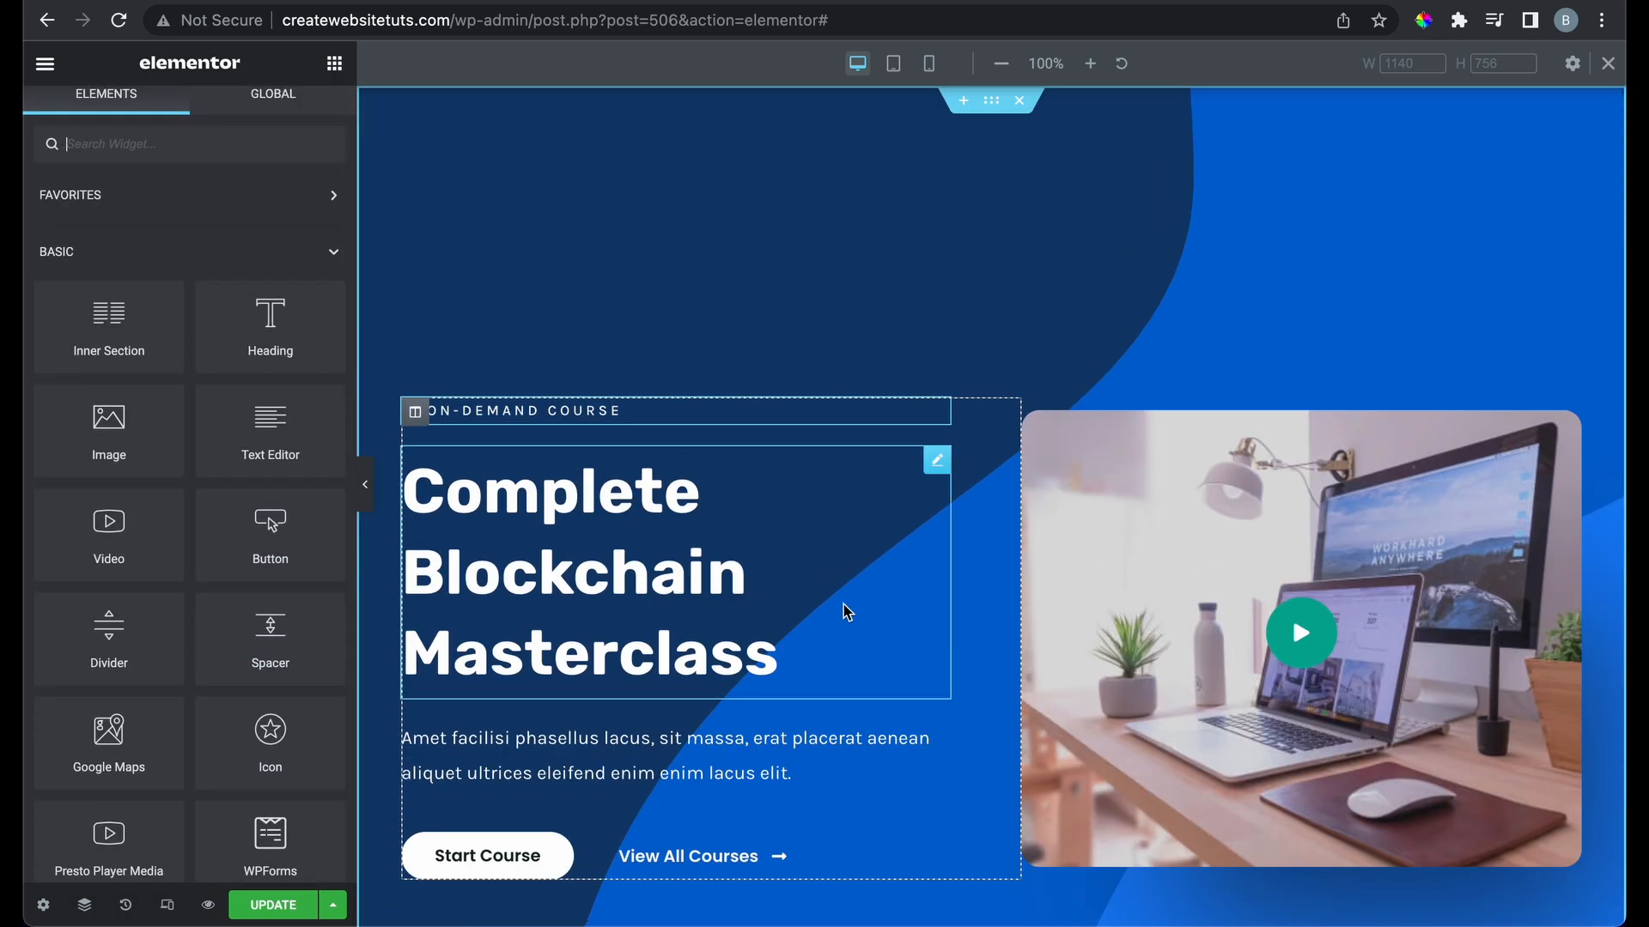
Move the image column of the Featured Course section to the right of its text column
{"action": "scroll", "coordinate": [845, 612], "scroll_direction": "down", "scroll_amount": 15}
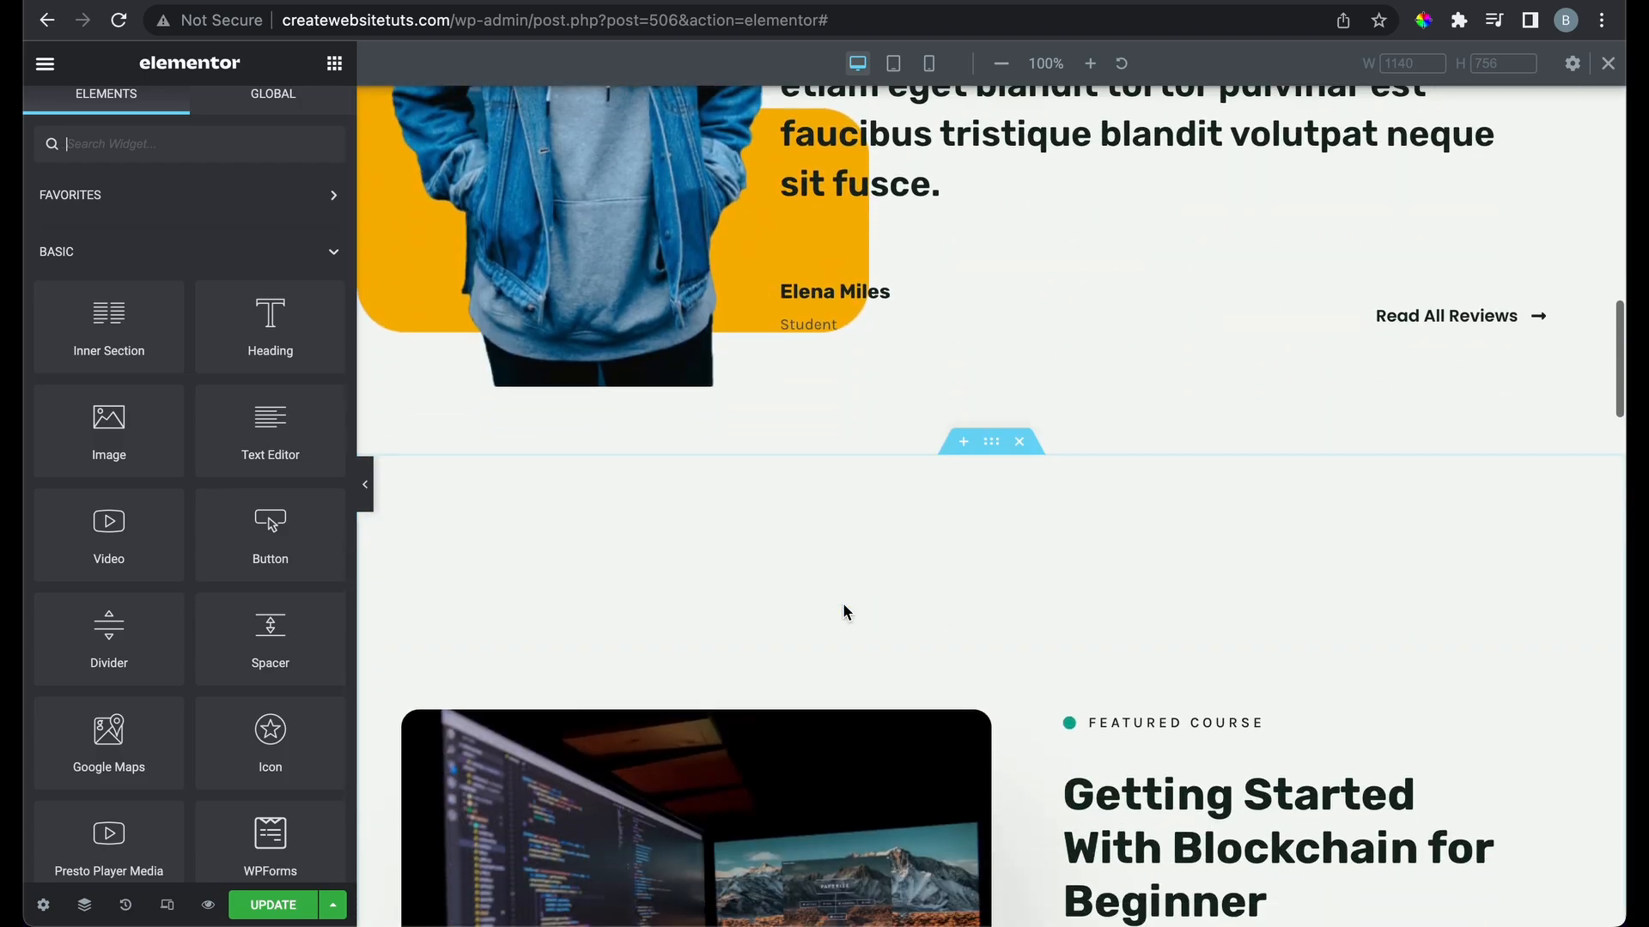
{"action": "scroll", "coordinate": [944, 464], "scroll_direction": "down", "scroll_amount": 5}
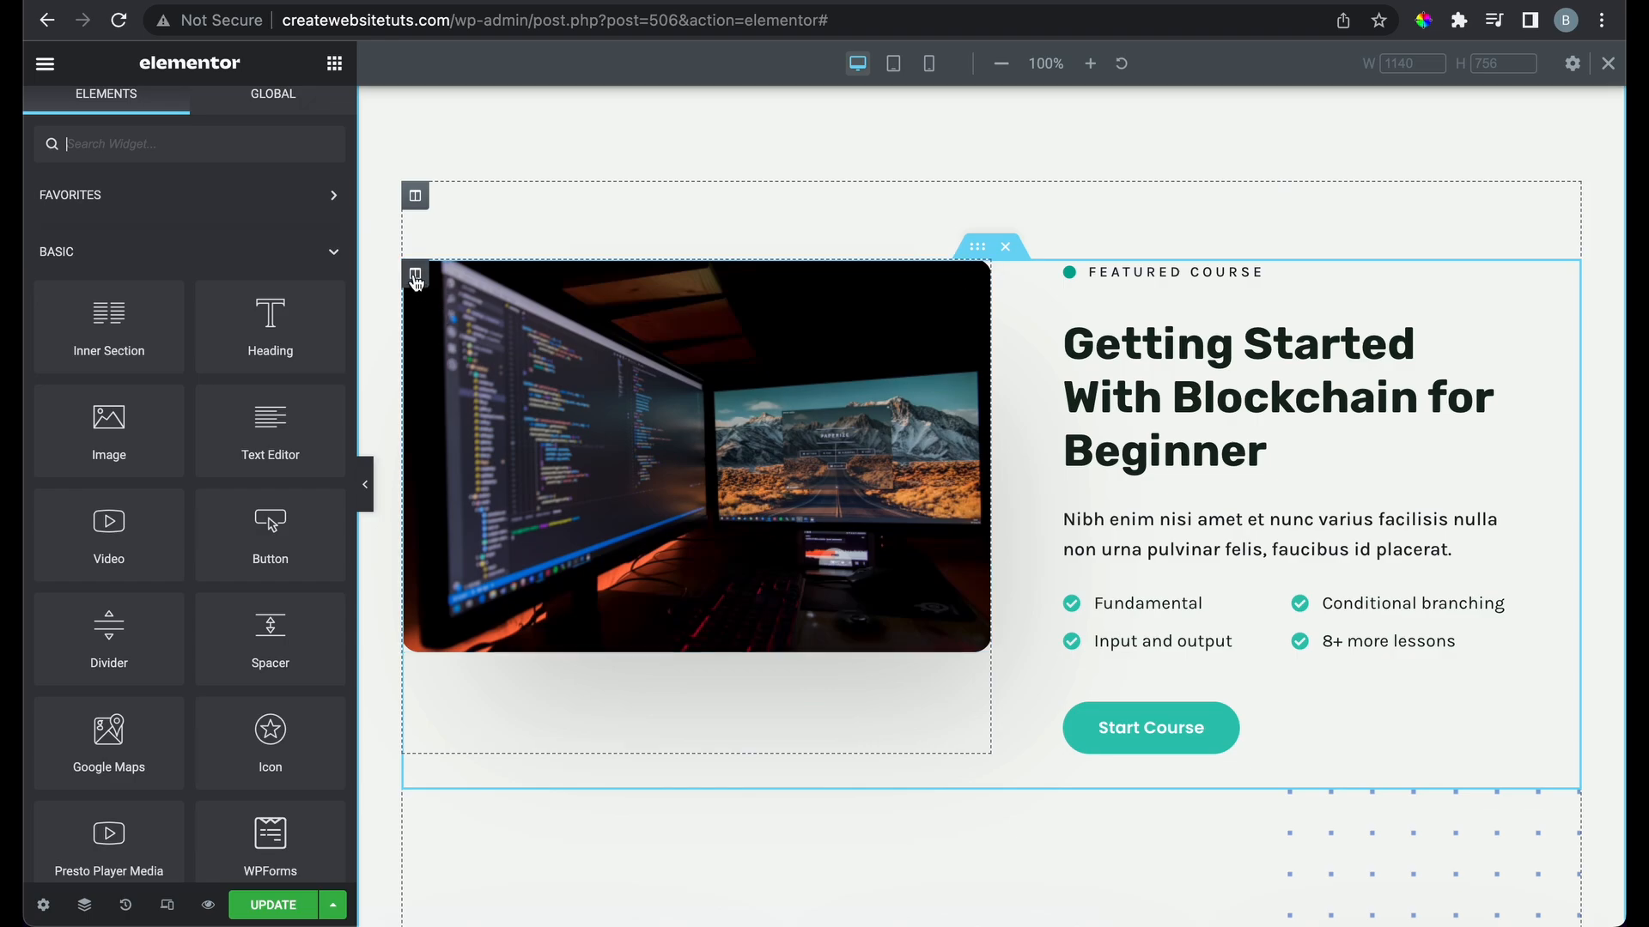
{"action": "left_click_drag", "start_coordinate": [416, 278], "coordinate": [1108, 307]}
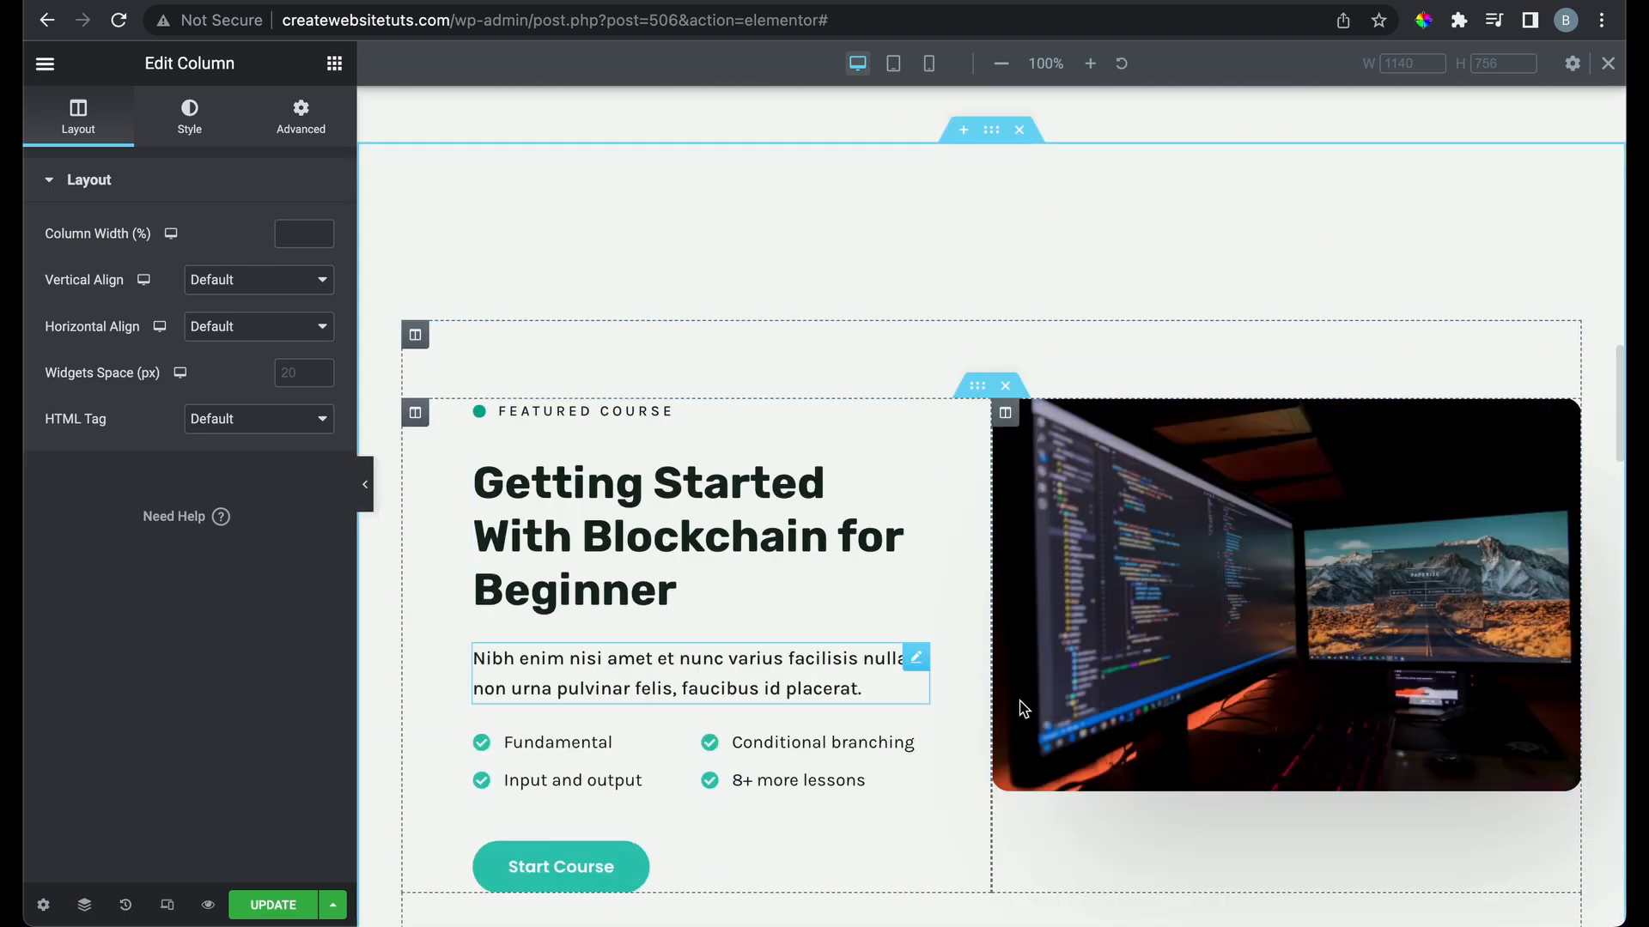
{"action": "scroll", "coordinate": [1072, 688], "scroll_direction": "down", "scroll_amount": 2}
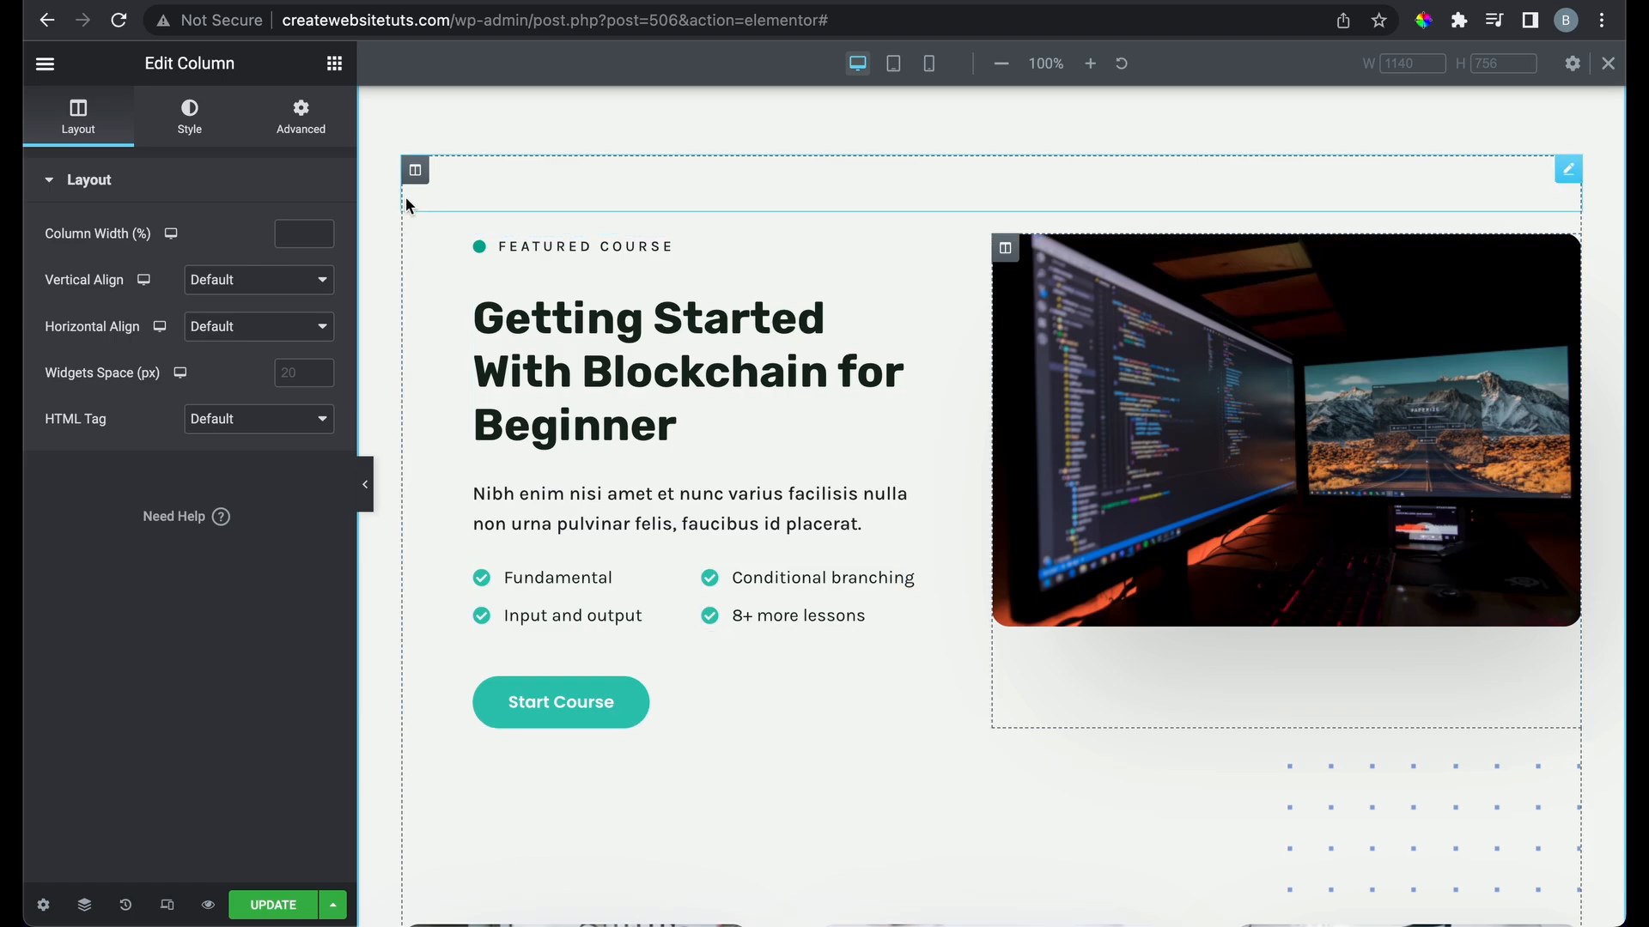
{"action": "left_click", "coordinate": [334, 63]}
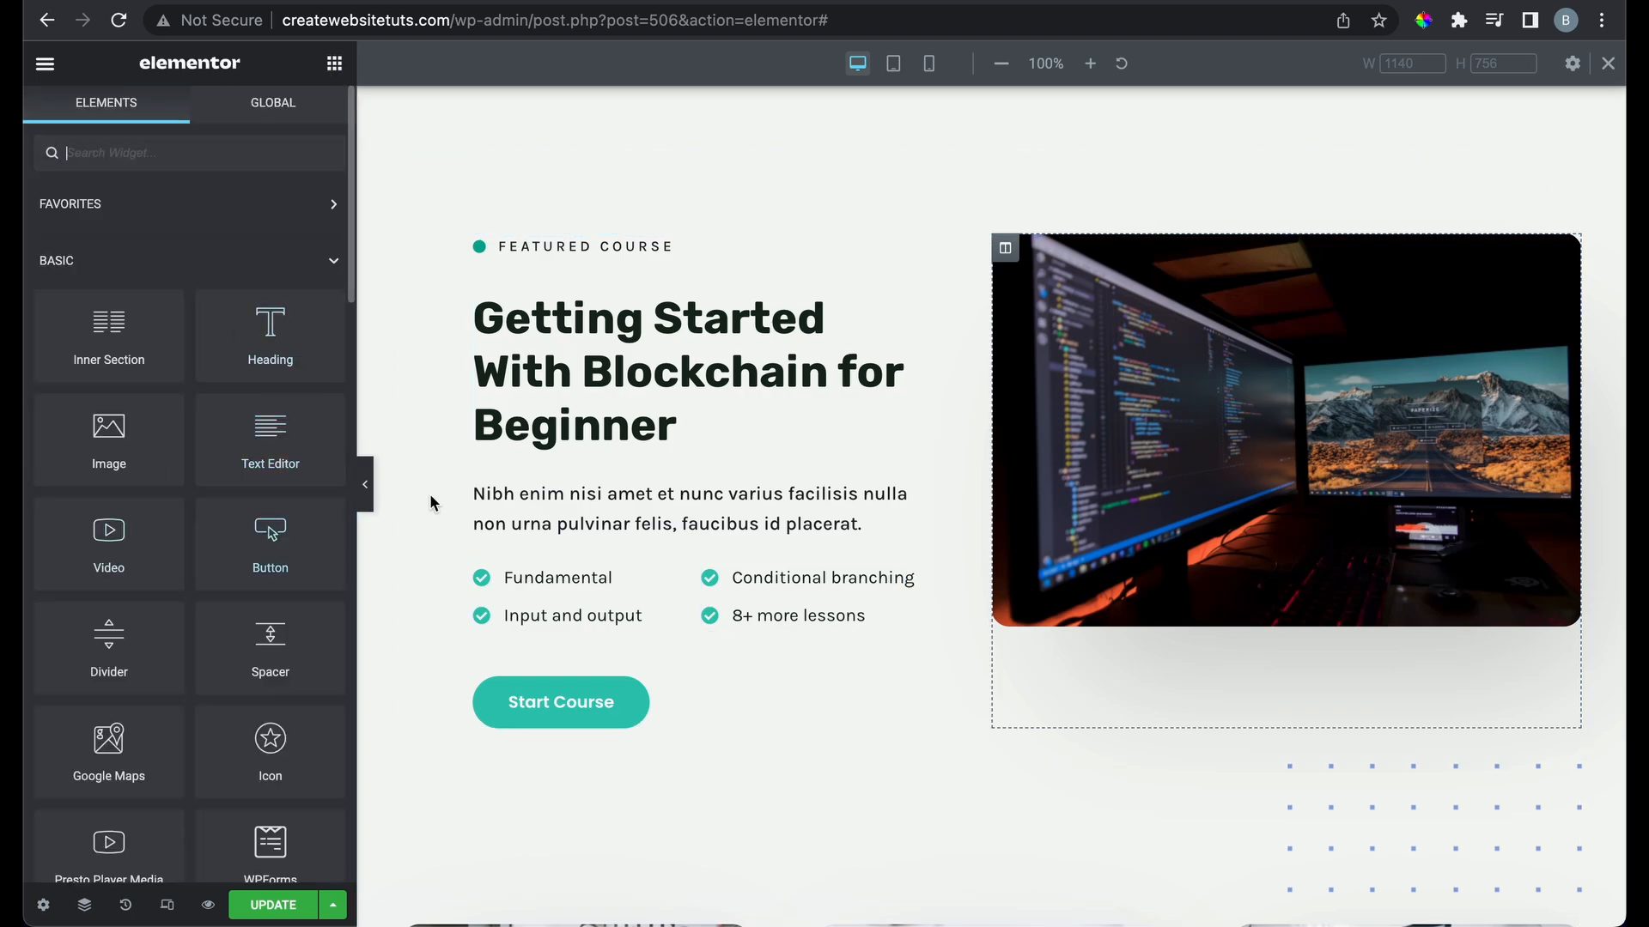
Examine the page sections below the featured course, from the course cards through the testimonials to the membership block
{"action": "scroll", "coordinate": [1052, 601], "scroll_direction": "down", "scroll_amount": 3}
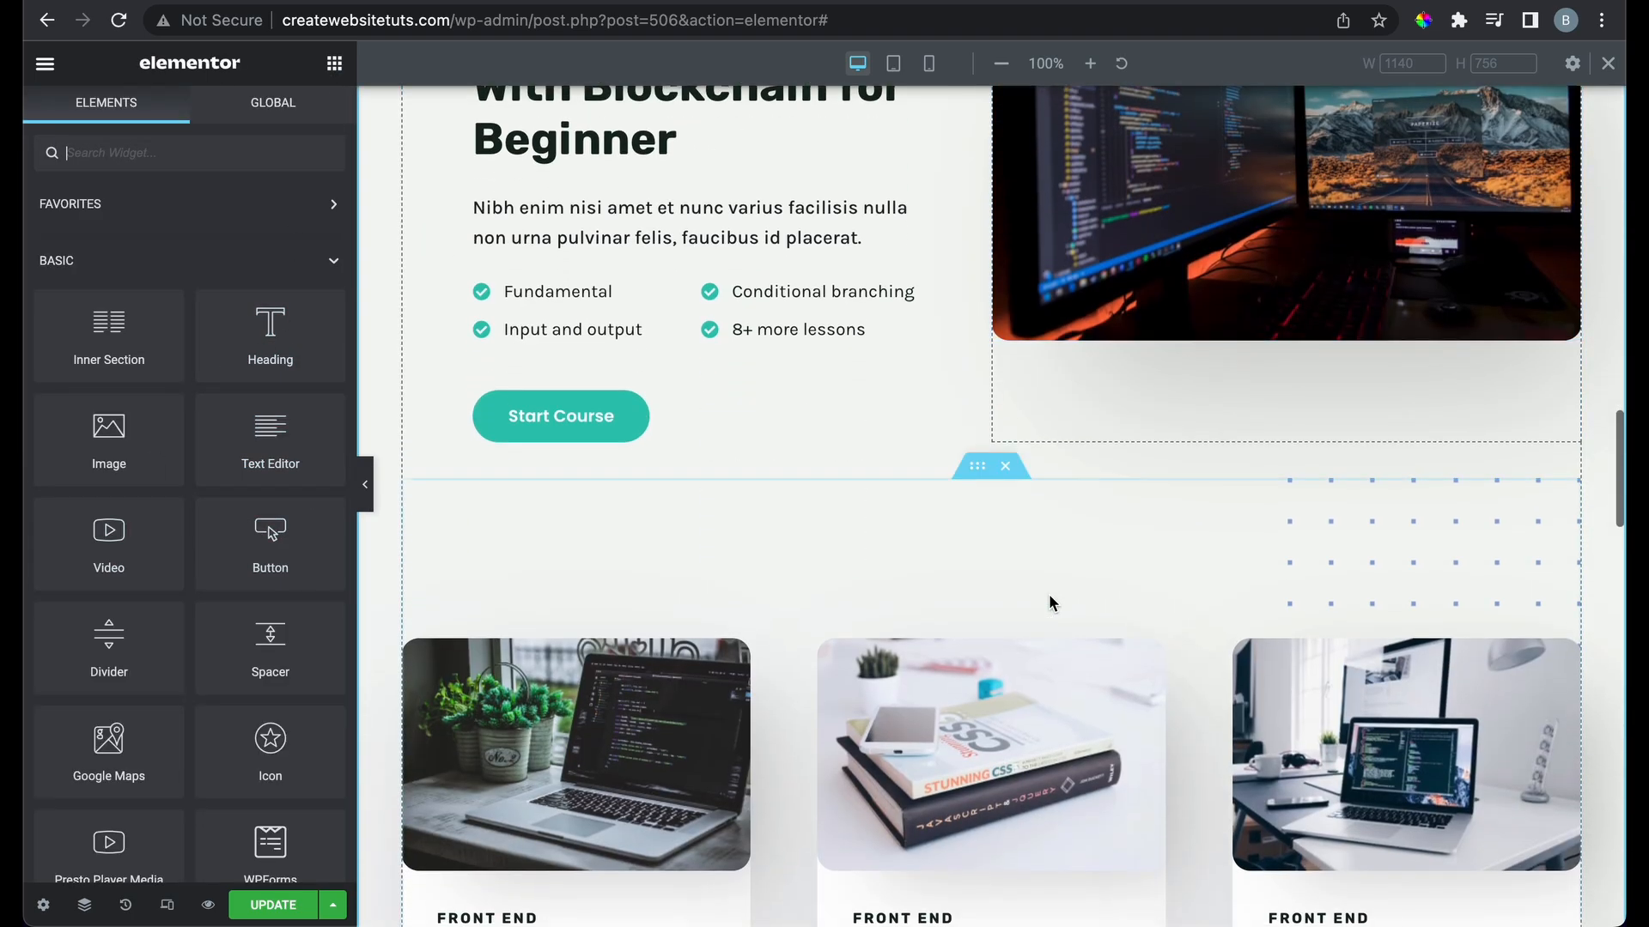
{"action": "scroll", "coordinate": [1051, 604], "scroll_direction": "down", "scroll_amount": 10}
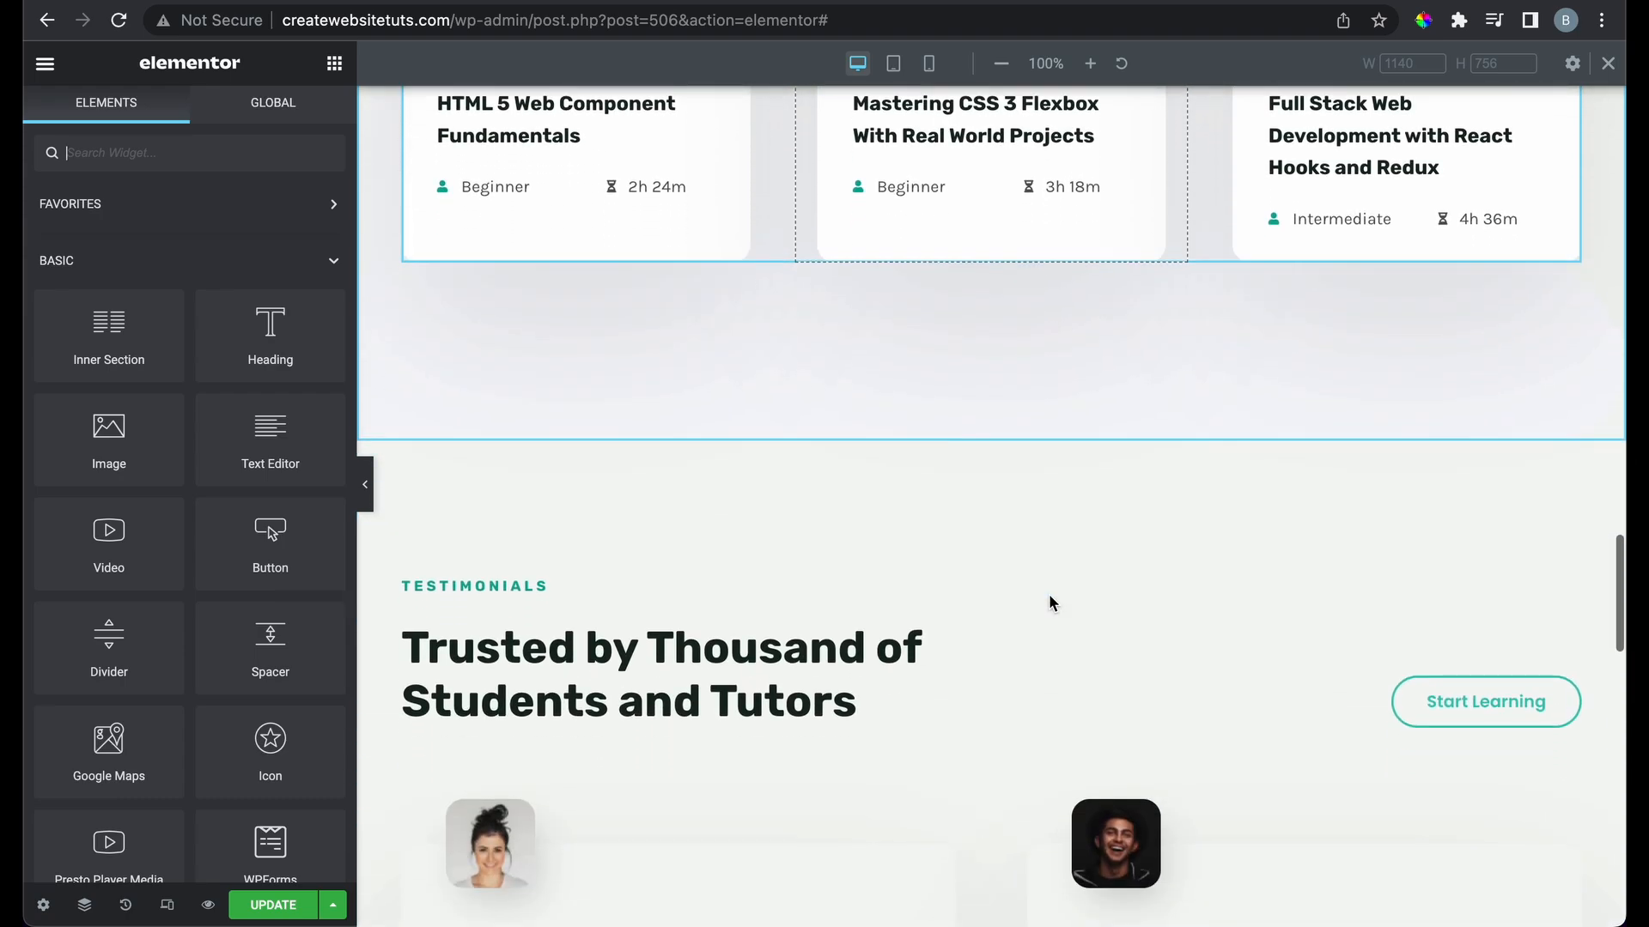
{"action": "scroll", "coordinate": [1051, 604], "scroll_direction": "down", "scroll_amount": 13}
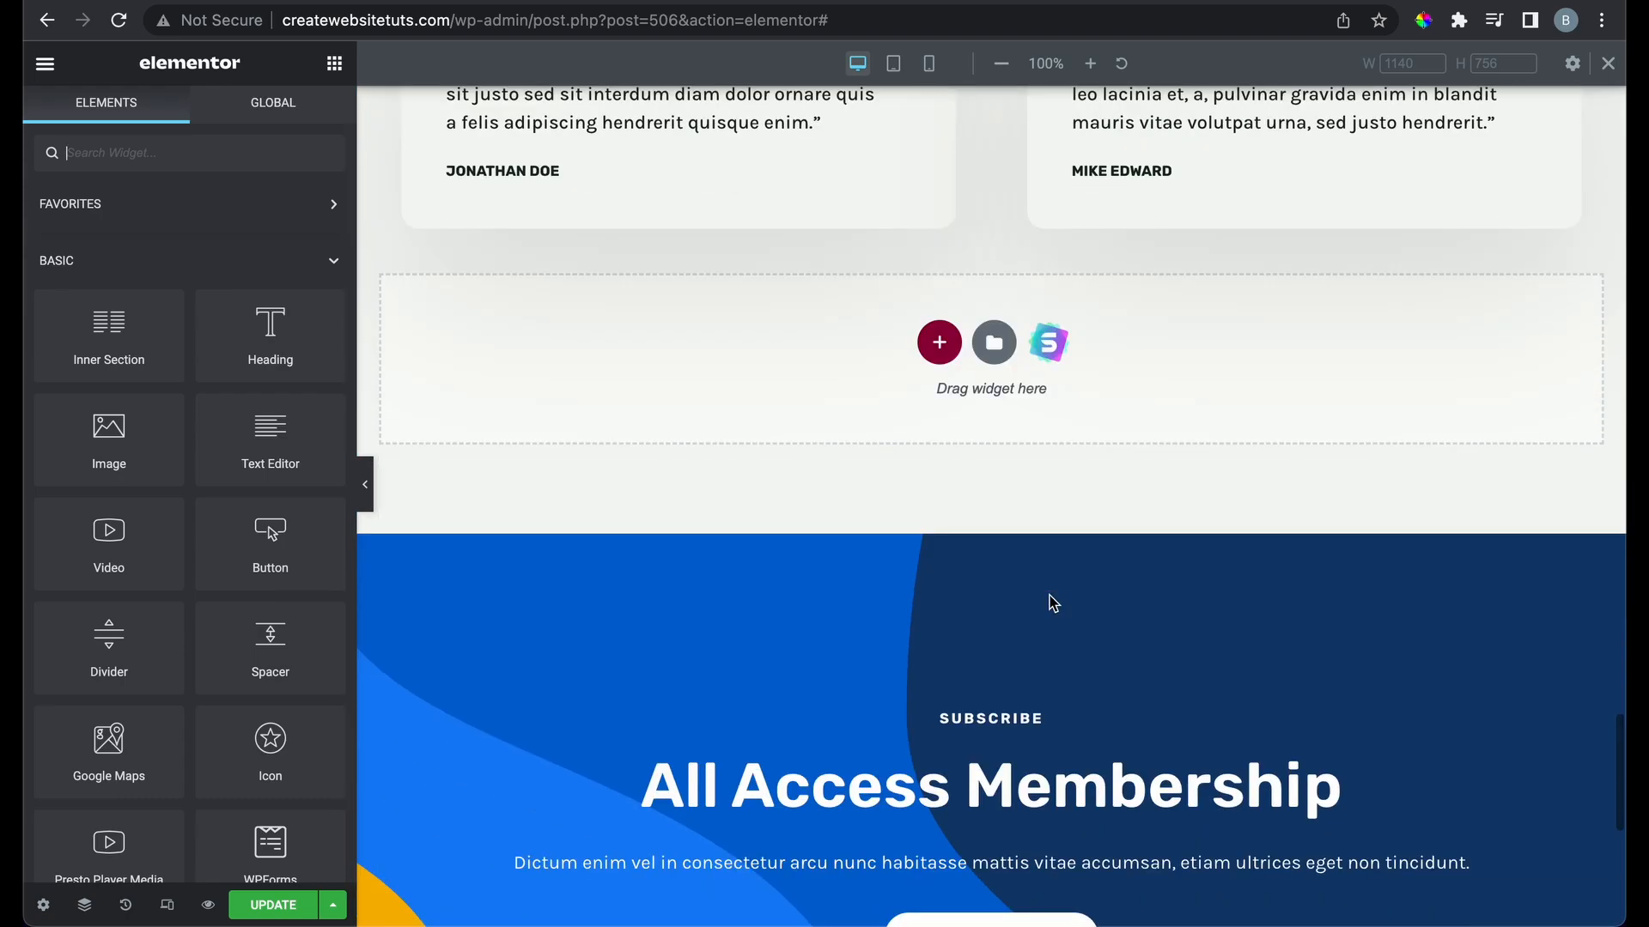
{"action": "scroll", "coordinate": [1048, 603], "scroll_direction": "down", "scroll_amount": 5}
{"action": "scroll", "coordinate": [1048, 603], "scroll_direction": "up", "scroll_amount": 7}
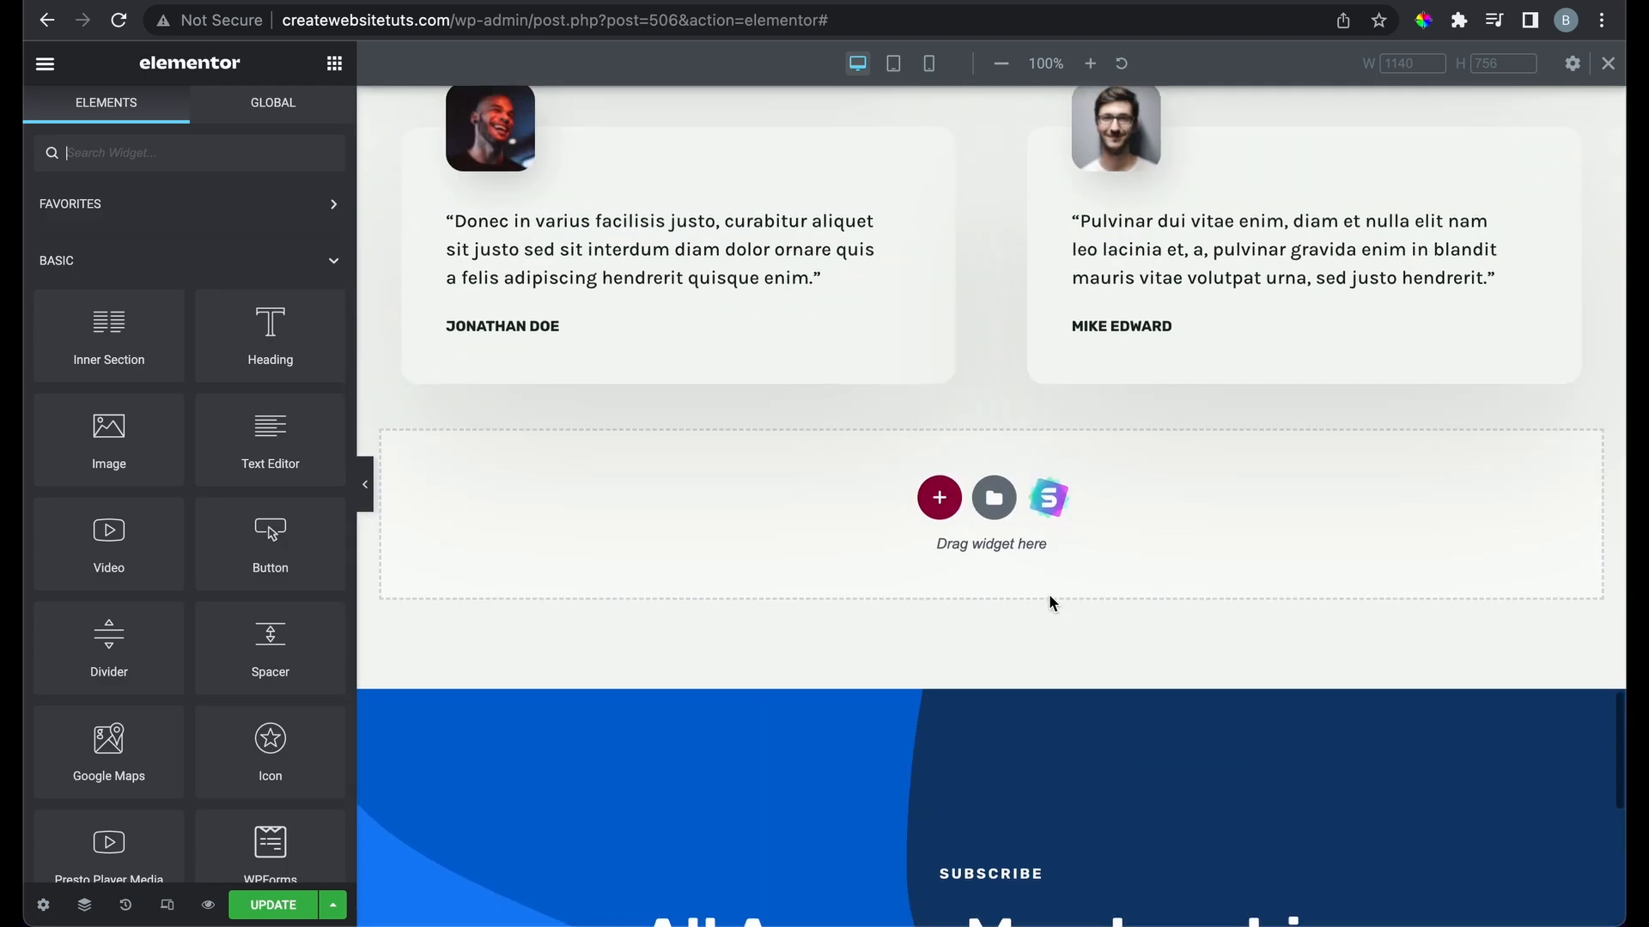
{"action": "scroll", "coordinate": [947, 502], "scroll_direction": "up", "scroll_amount": 3}
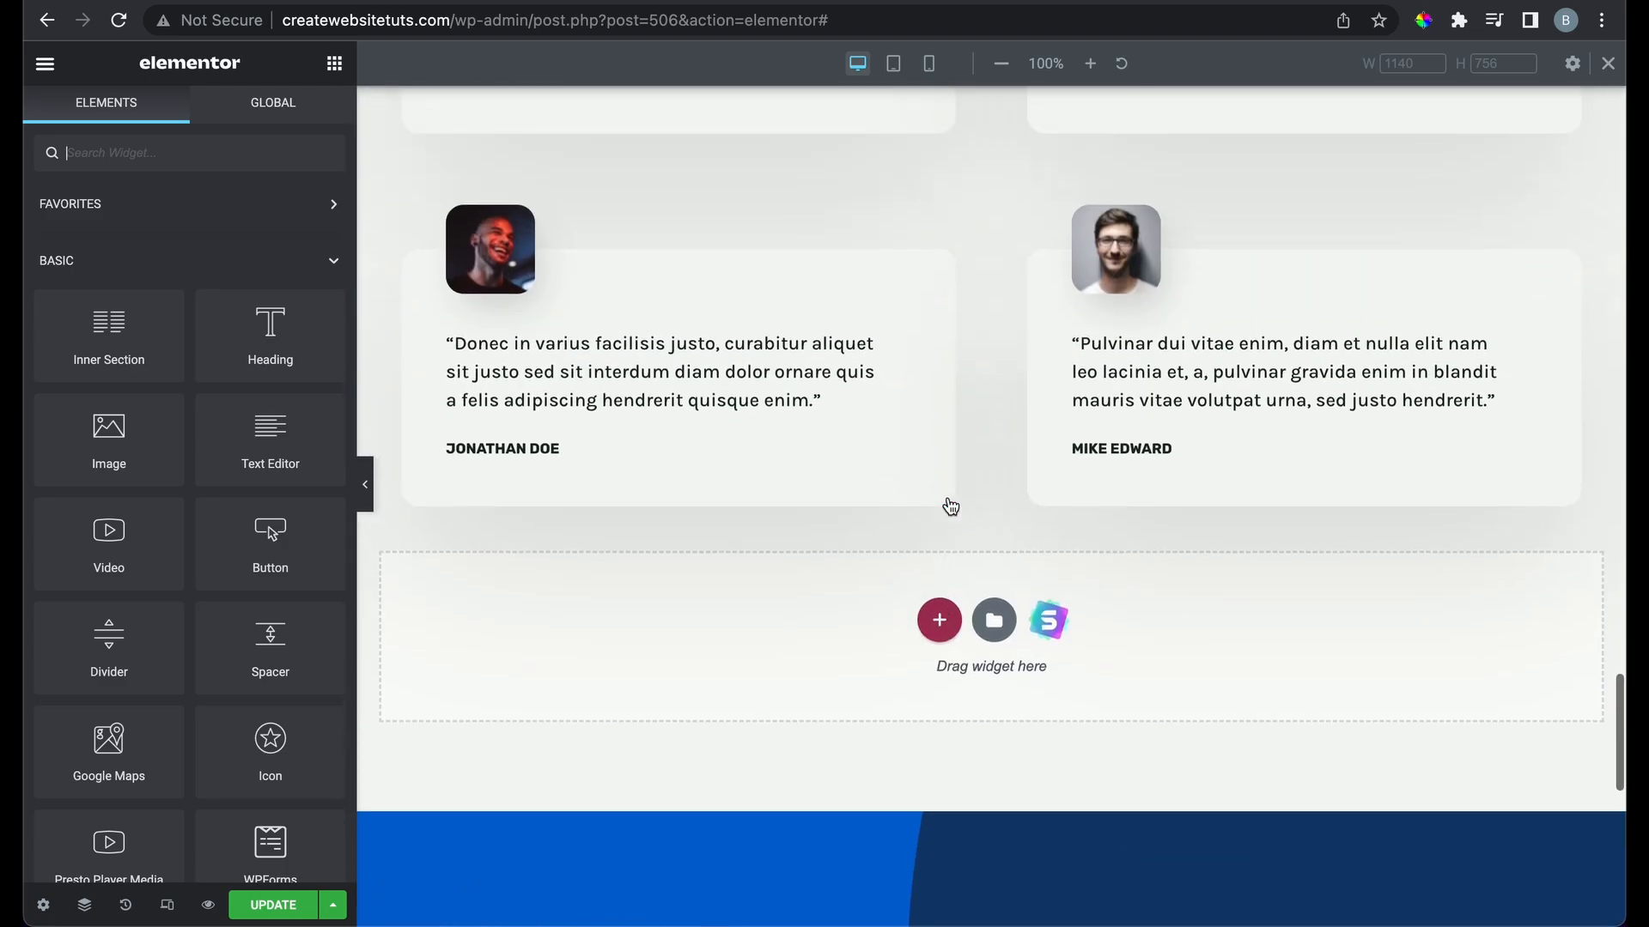
{"action": "scroll", "coordinate": [963, 434], "scroll_direction": "up", "scroll_amount": 14}
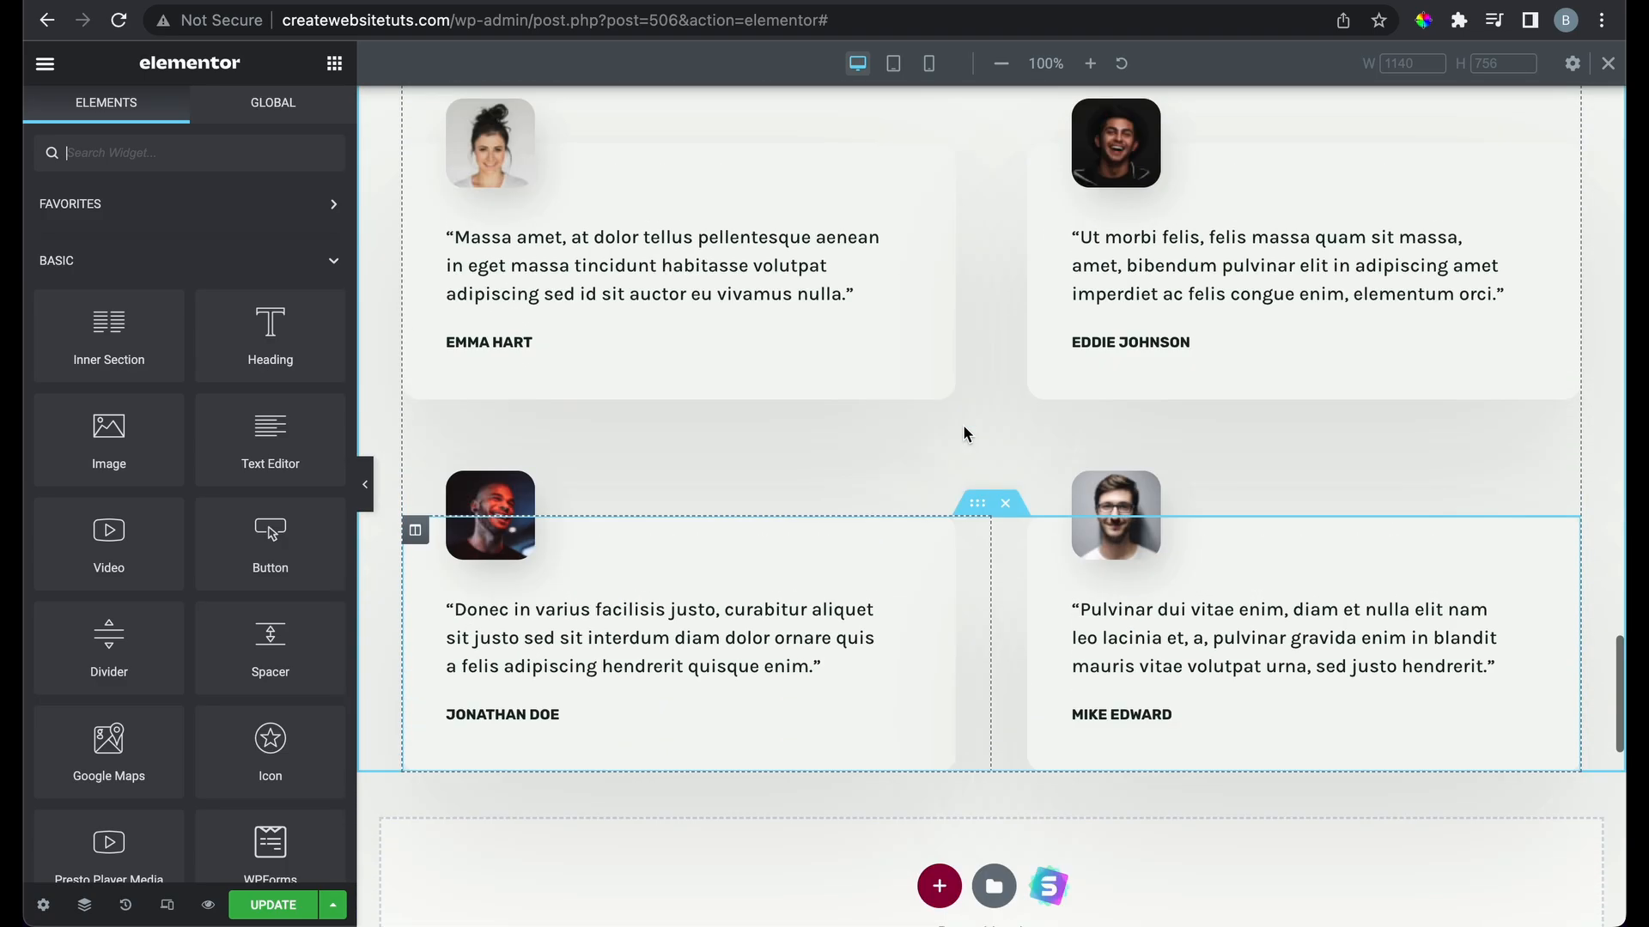
Insert an empty section placeholder between the course cards and the Testimonials section
{"action": "scroll", "coordinate": [963, 431], "scroll_direction": "down", "scroll_amount": 3}
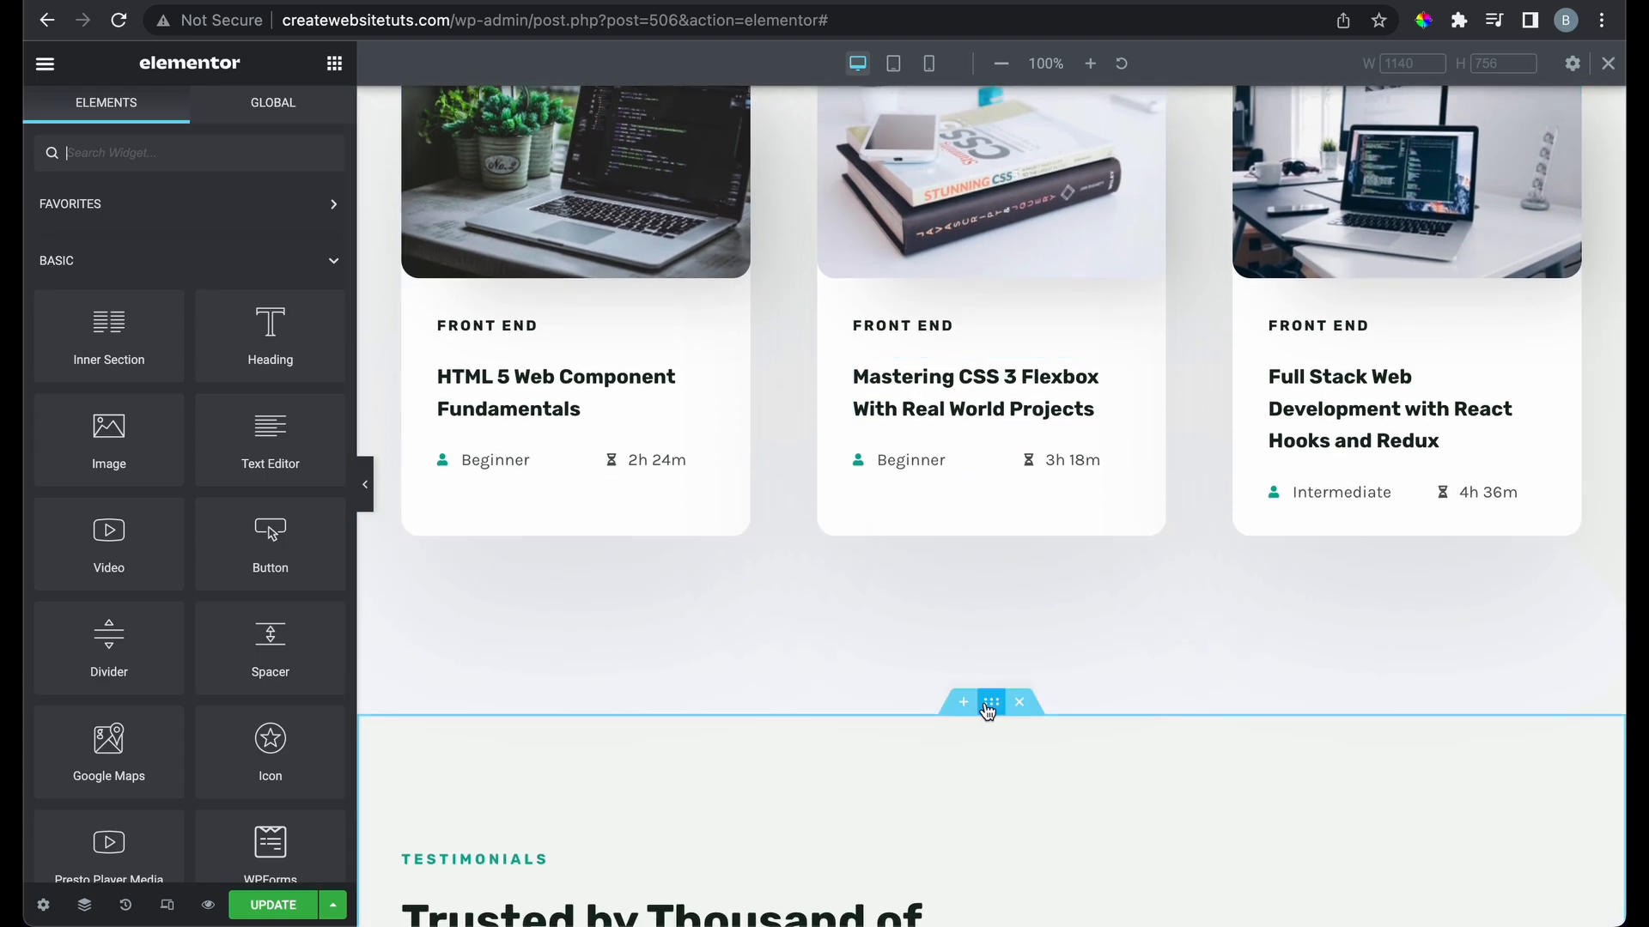
{"action": "scroll", "coordinate": [957, 721], "scroll_direction": "down", "scroll_amount": 3}
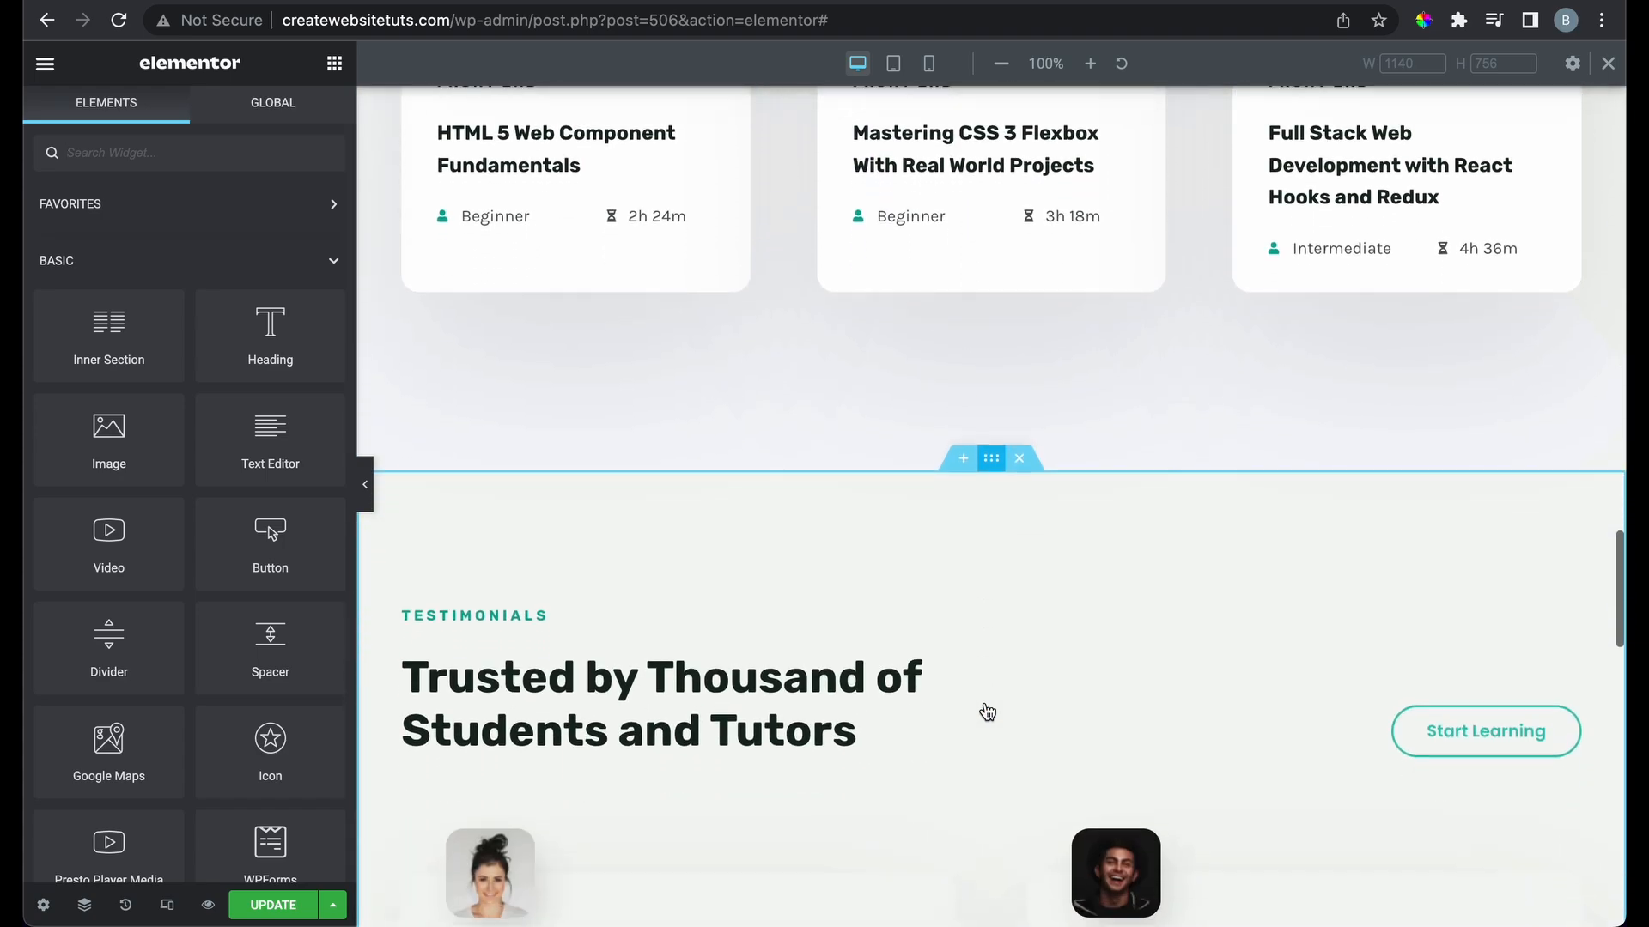
{"action": "left_click", "coordinate": [963, 446]}
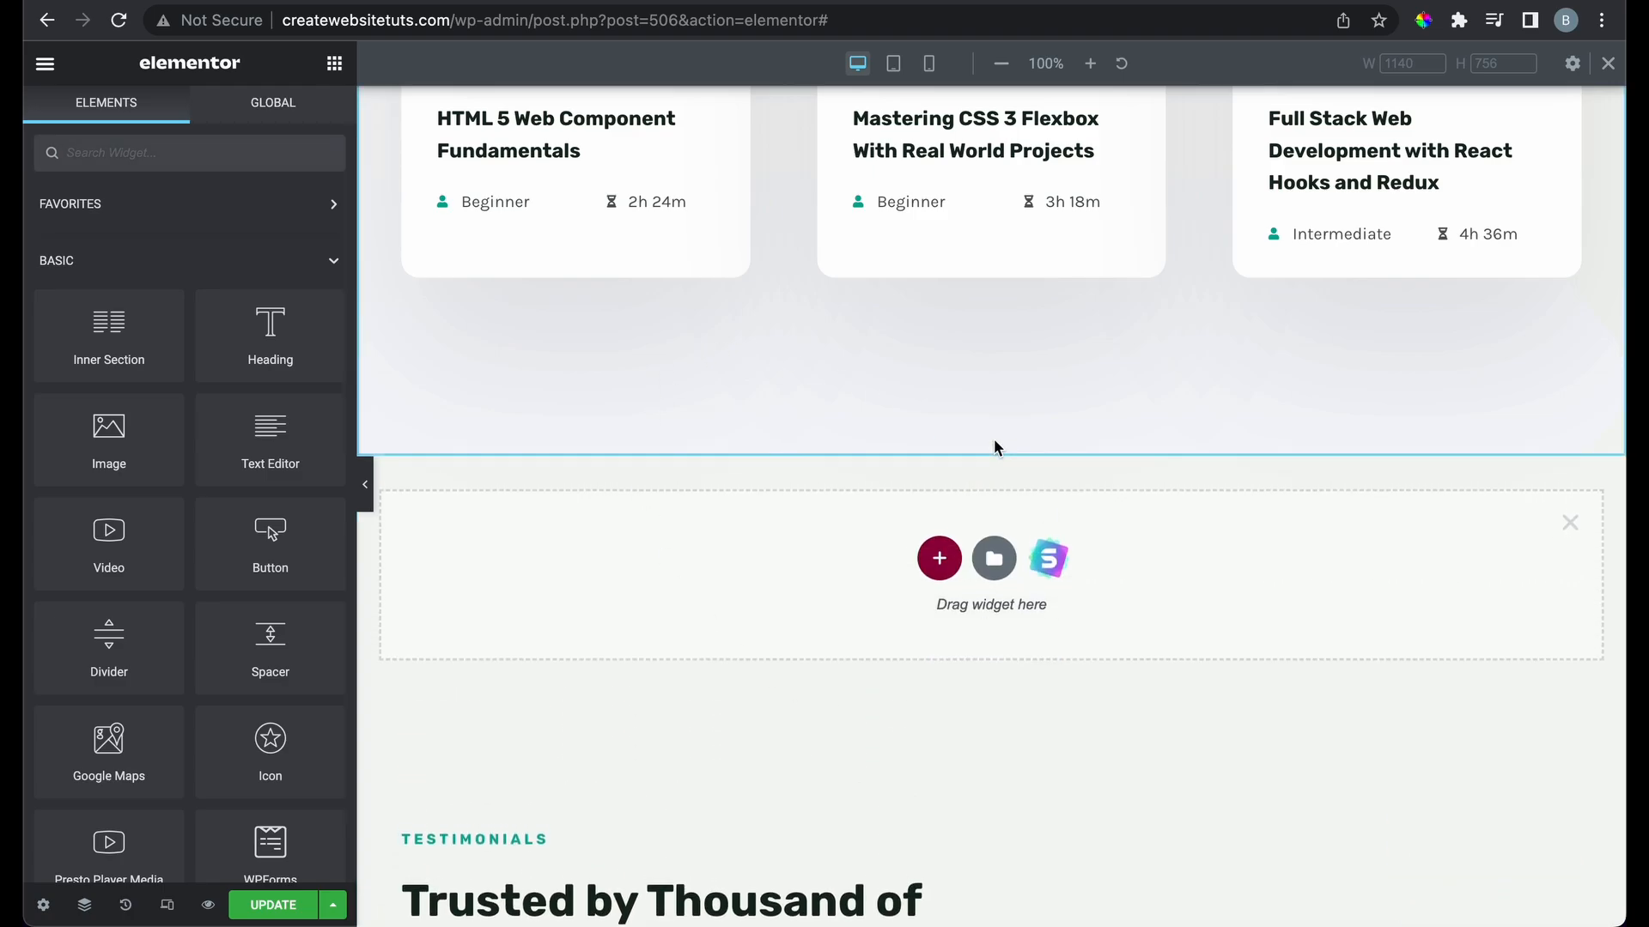
Examine the layout of the featured course and the three course cards as a reference for structuring a section
{"action": "scroll", "coordinate": [1120, 555], "scroll_direction": "up", "scroll_amount": 12}
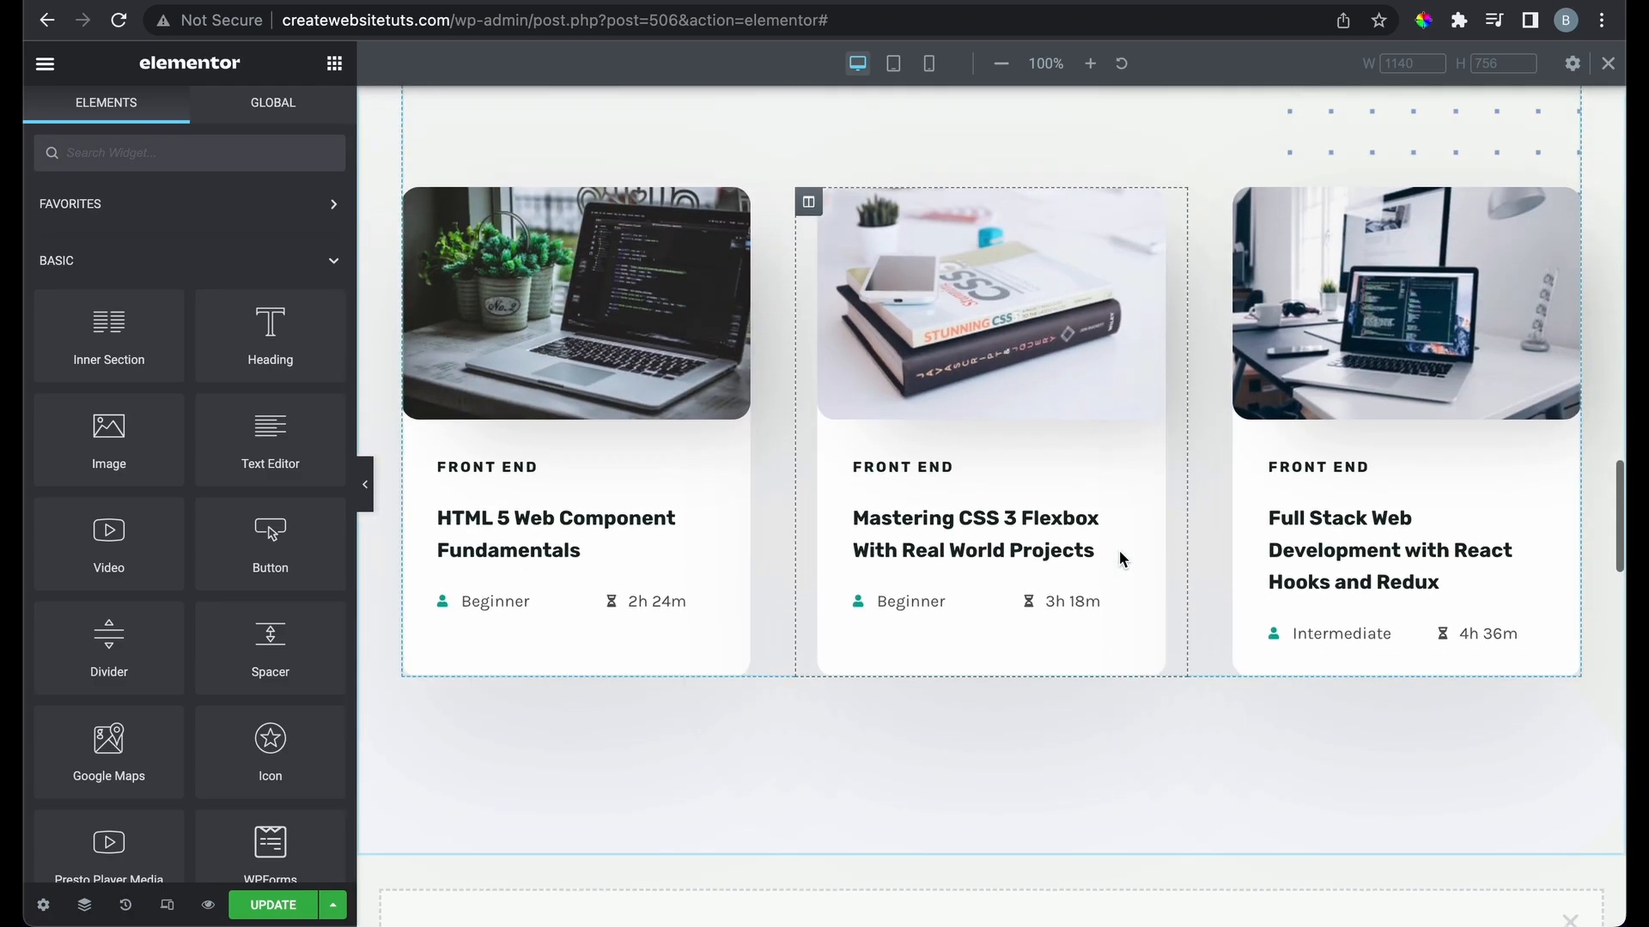
{"action": "scroll", "coordinate": [1120, 555], "scroll_direction": "down", "scroll_amount": 4}
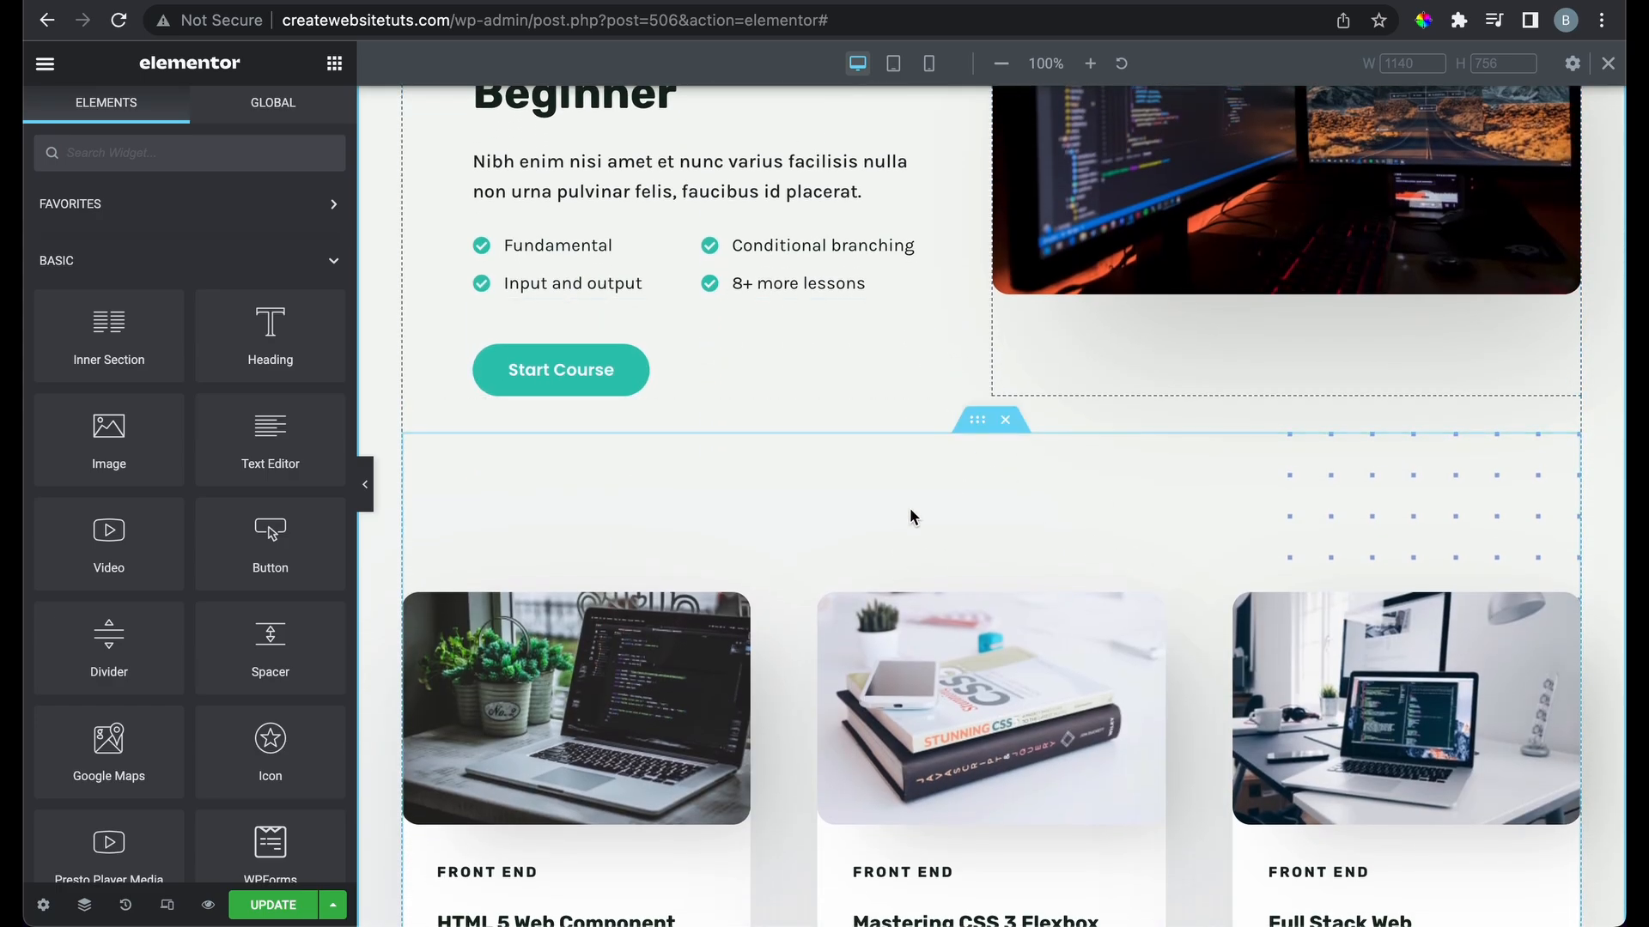
{"action": "scroll", "coordinate": [1102, 556], "scroll_direction": "down", "scroll_amount": 2}
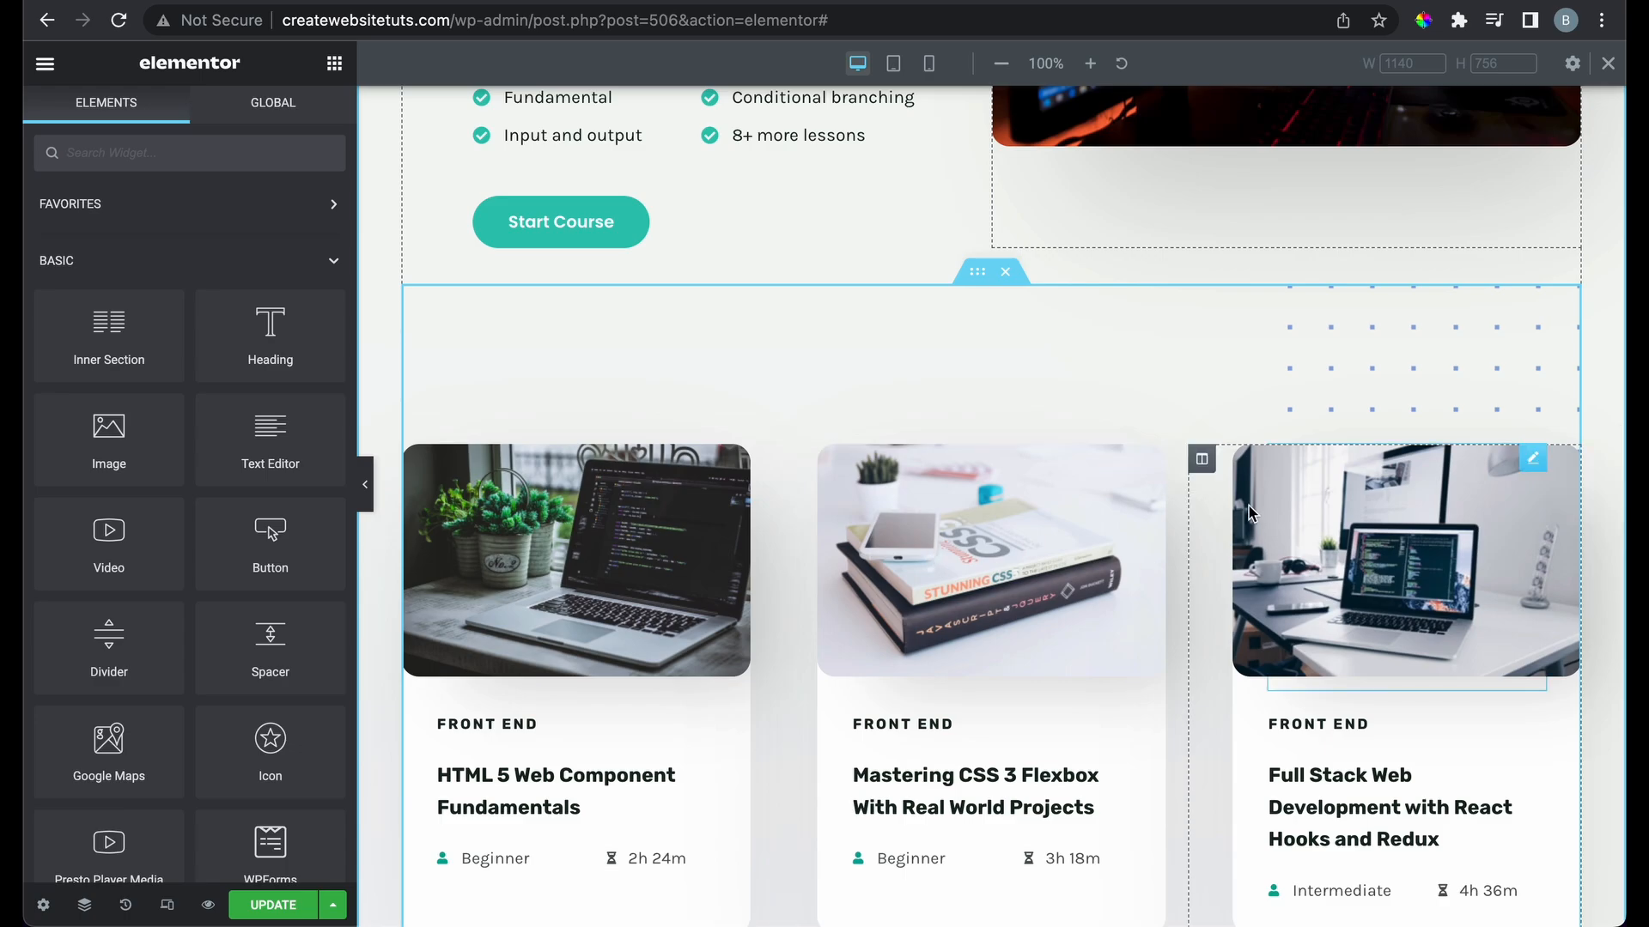
{"action": "scroll", "coordinate": [1106, 464], "scroll_direction": "up", "scroll_amount": 1}
{"action": "scroll", "coordinate": [982, 404], "scroll_direction": "up", "scroll_amount": 2}
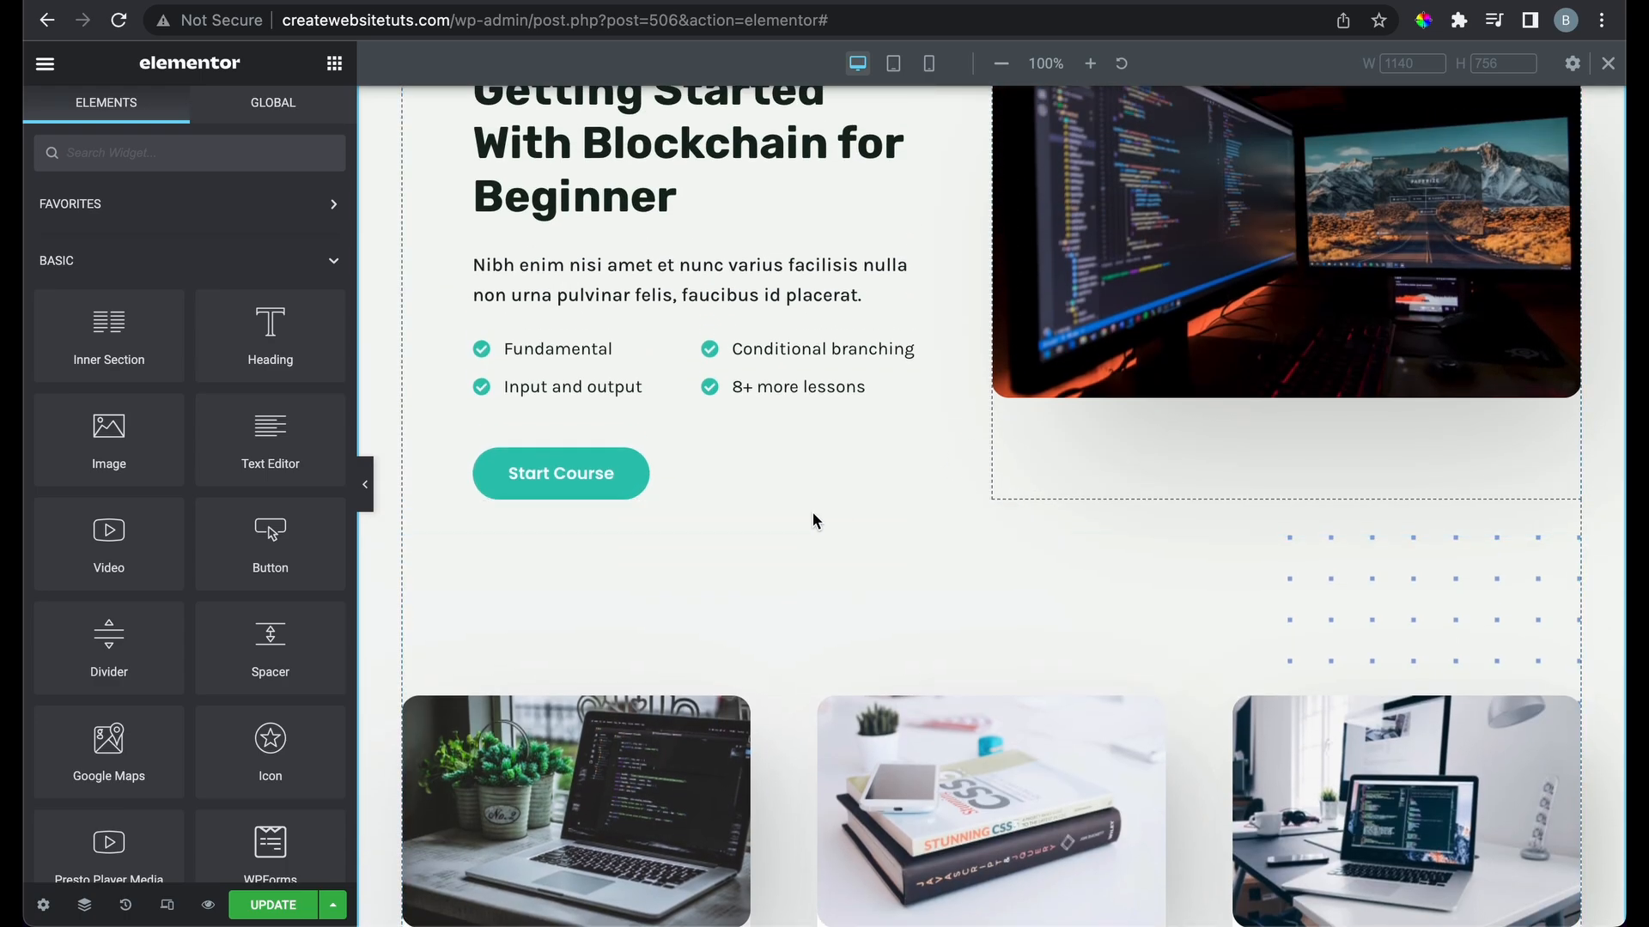
{"action": "scroll", "coordinate": [813, 515], "scroll_direction": "up", "scroll_amount": 5}
{"action": "scroll", "coordinate": [967, 214], "scroll_direction": "up", "scroll_amount": 1}
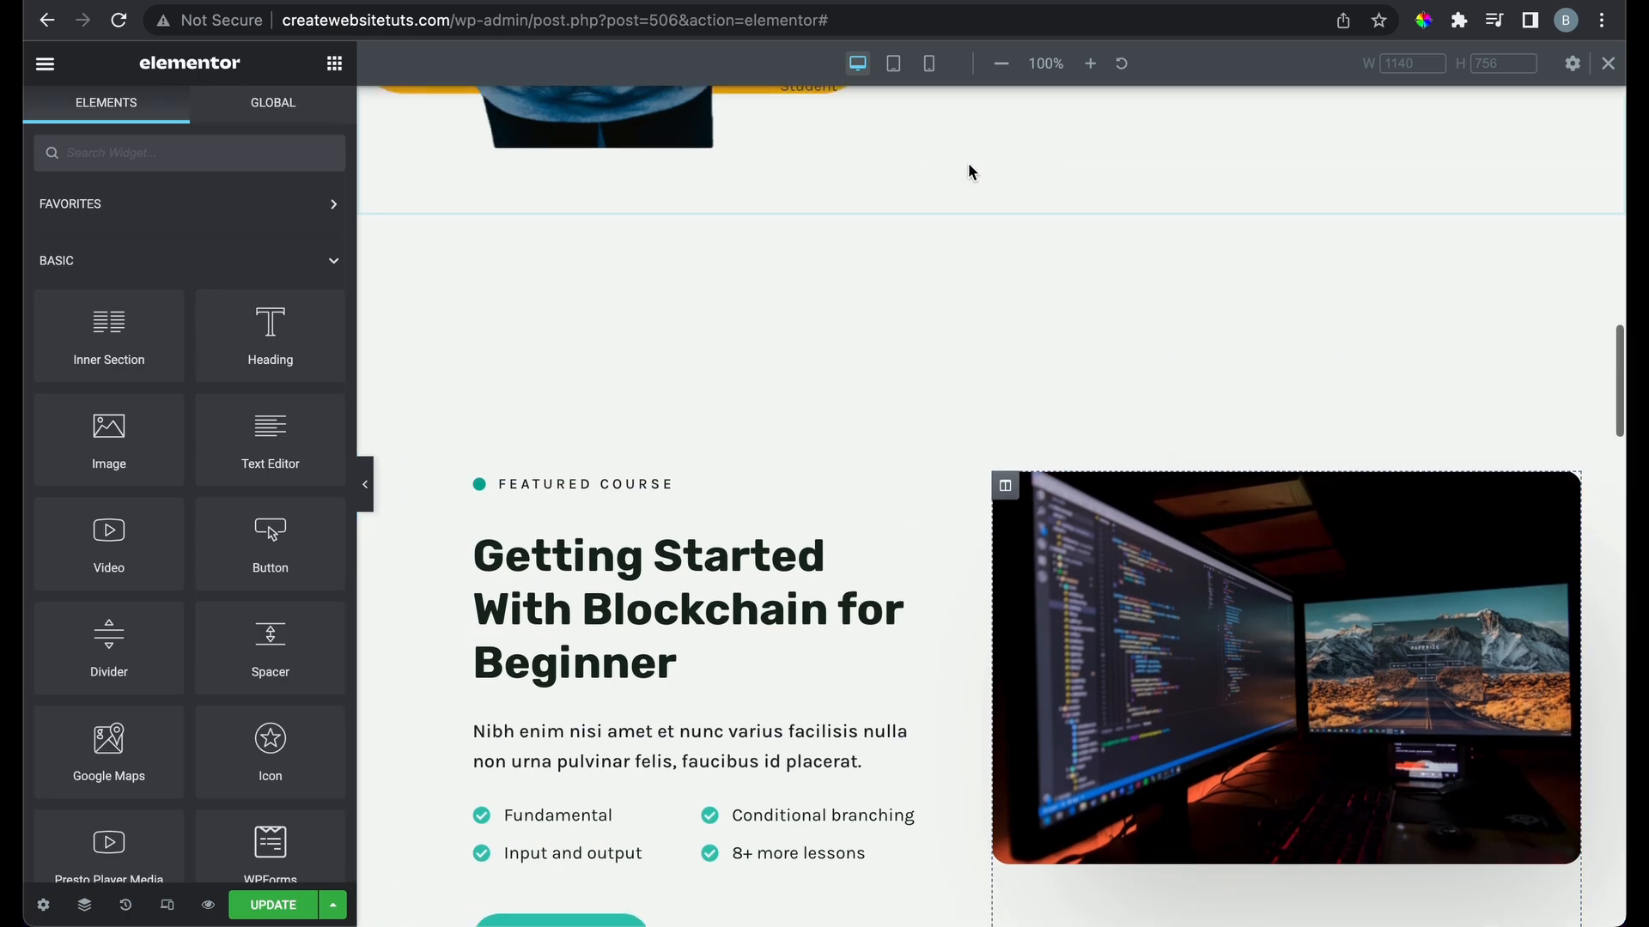
{"action": "scroll", "coordinate": [942, 434], "scroll_direction": "down", "scroll_amount": 10}
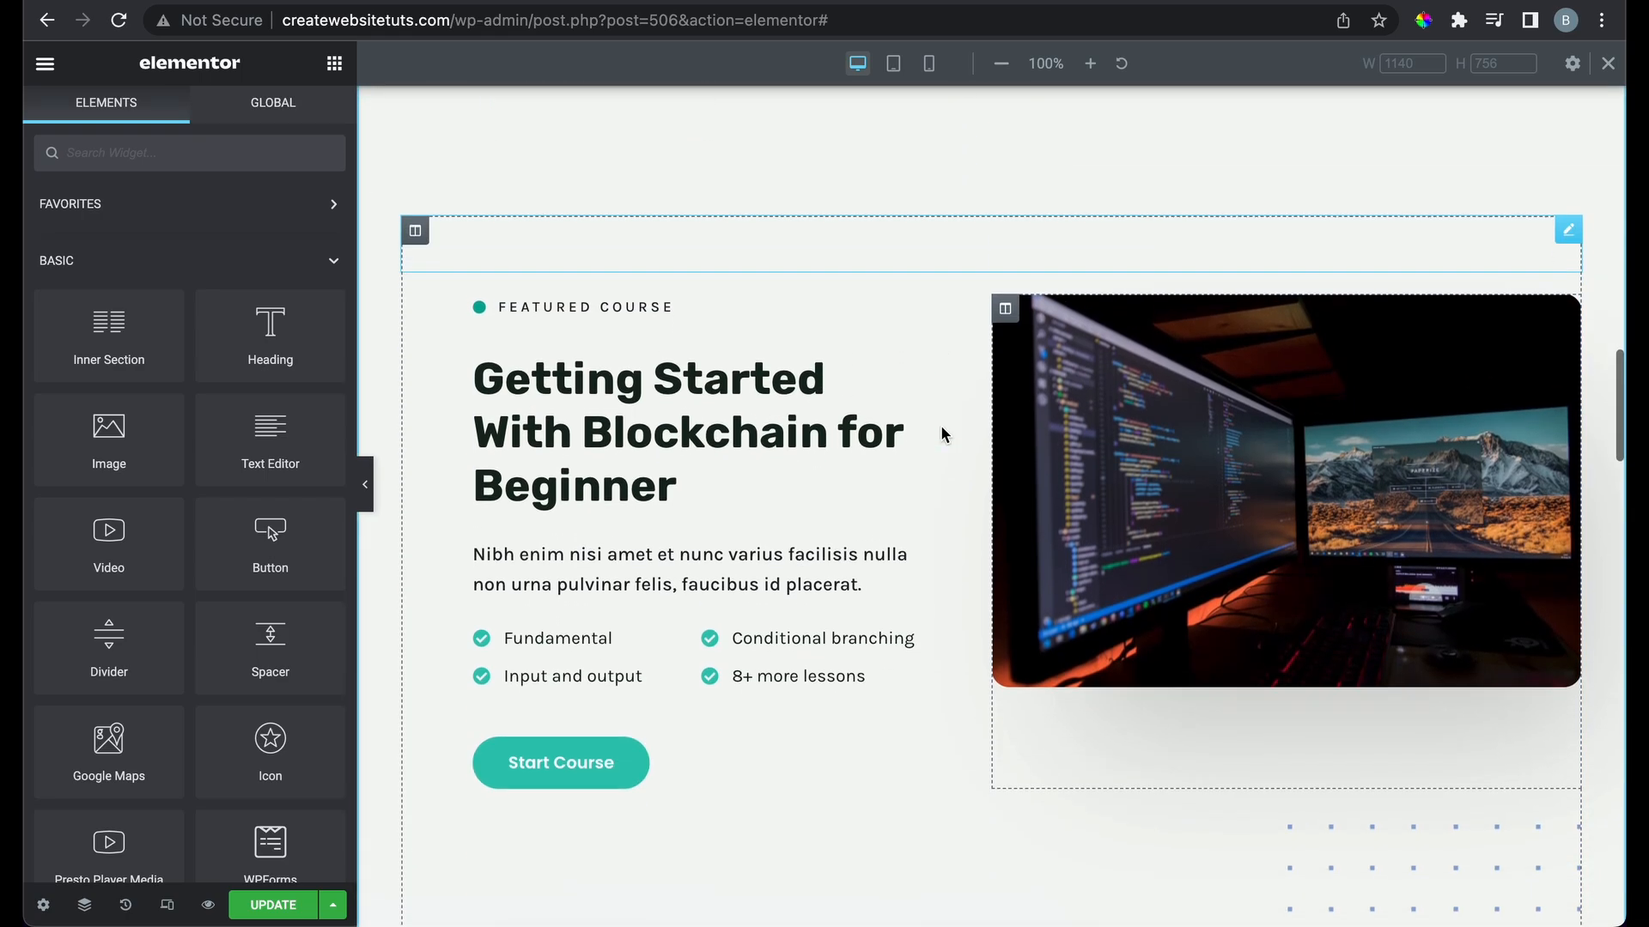
{"action": "scroll", "coordinate": [850, 408], "scroll_direction": "down", "scroll_amount": 4}
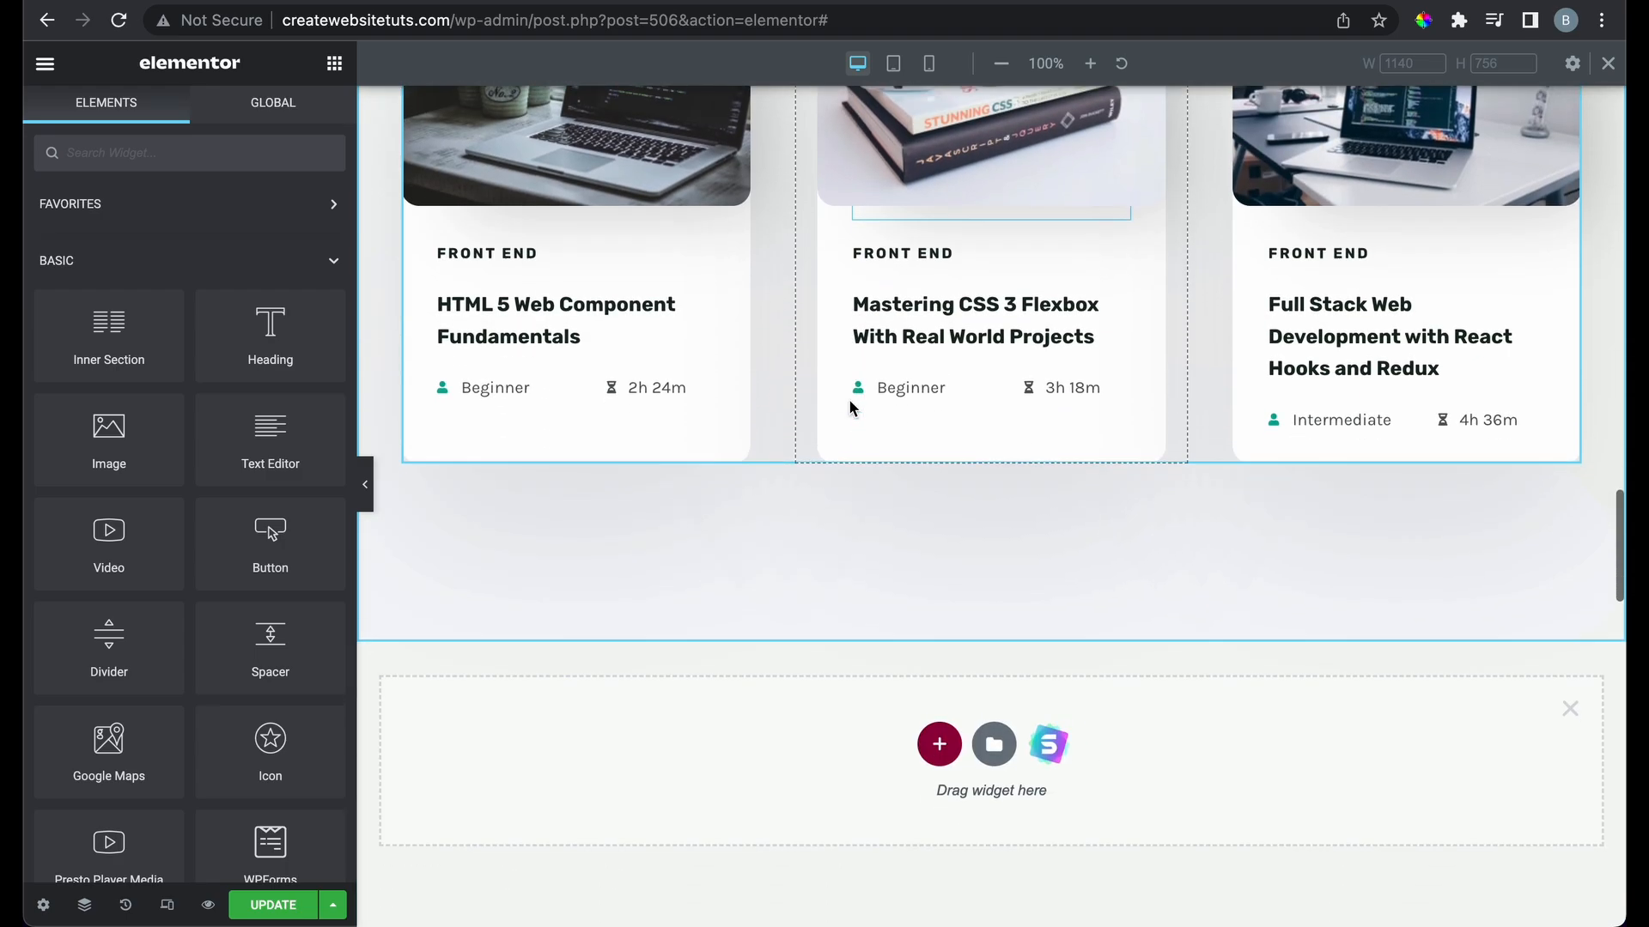
{"action": "scroll", "coordinate": [890, 620], "scroll_direction": "up", "scroll_amount": 12}
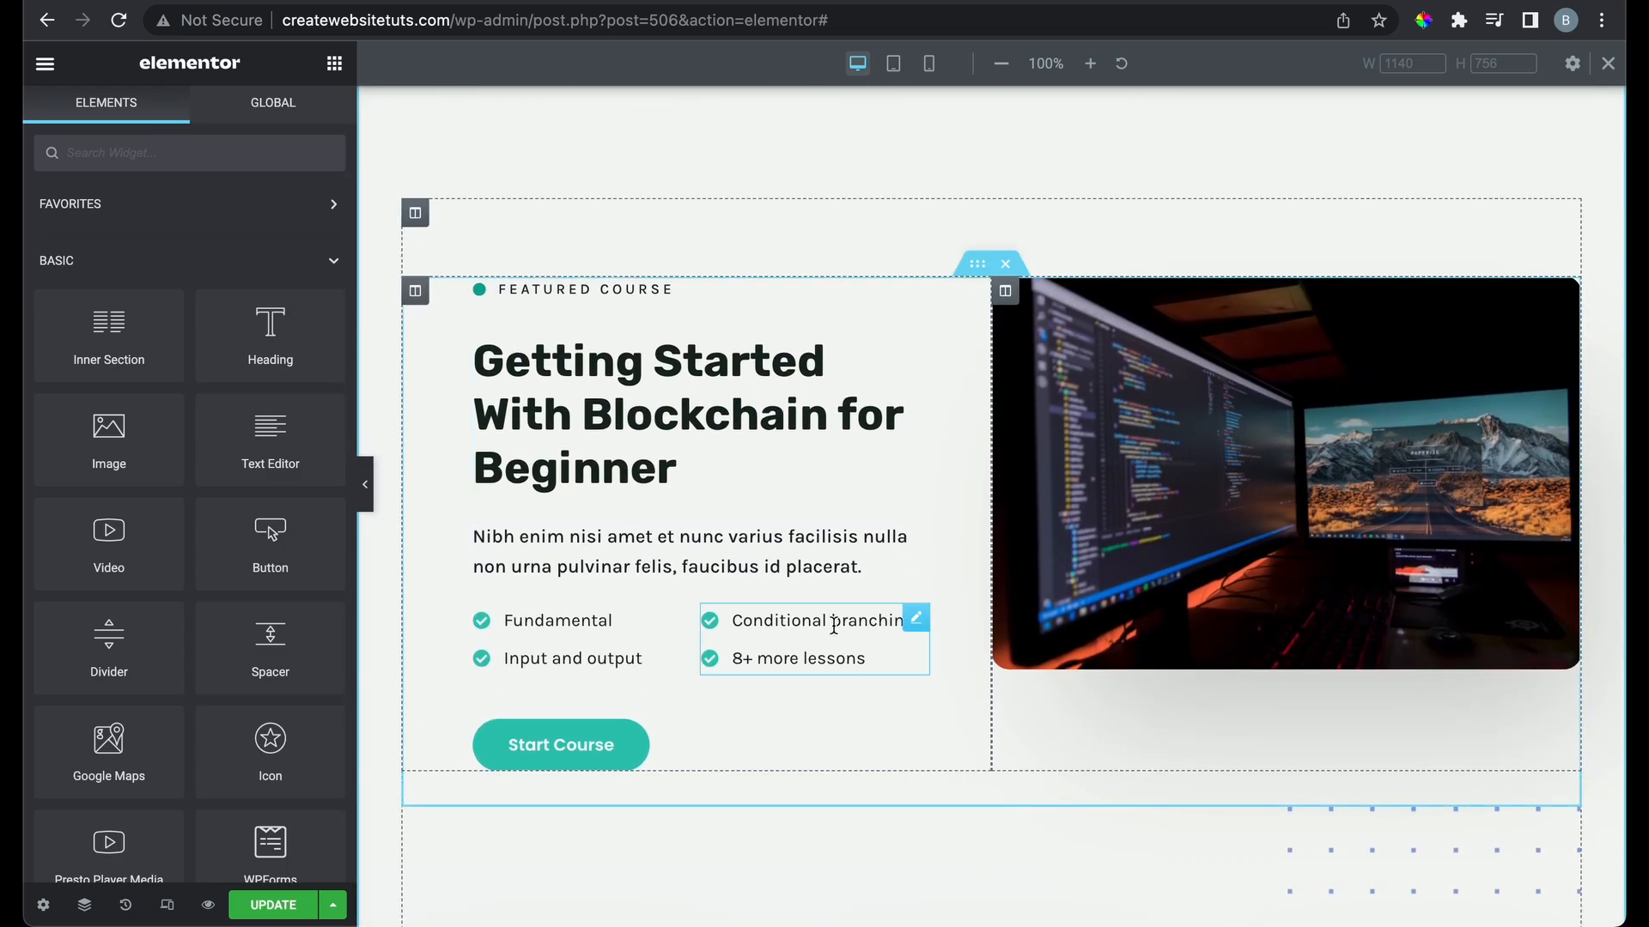
{"action": "scroll", "coordinate": [833, 627], "scroll_direction": "down", "scroll_amount": 5}
{"action": "scroll", "coordinate": [833, 631], "scroll_direction": "down", "scroll_amount": 8}
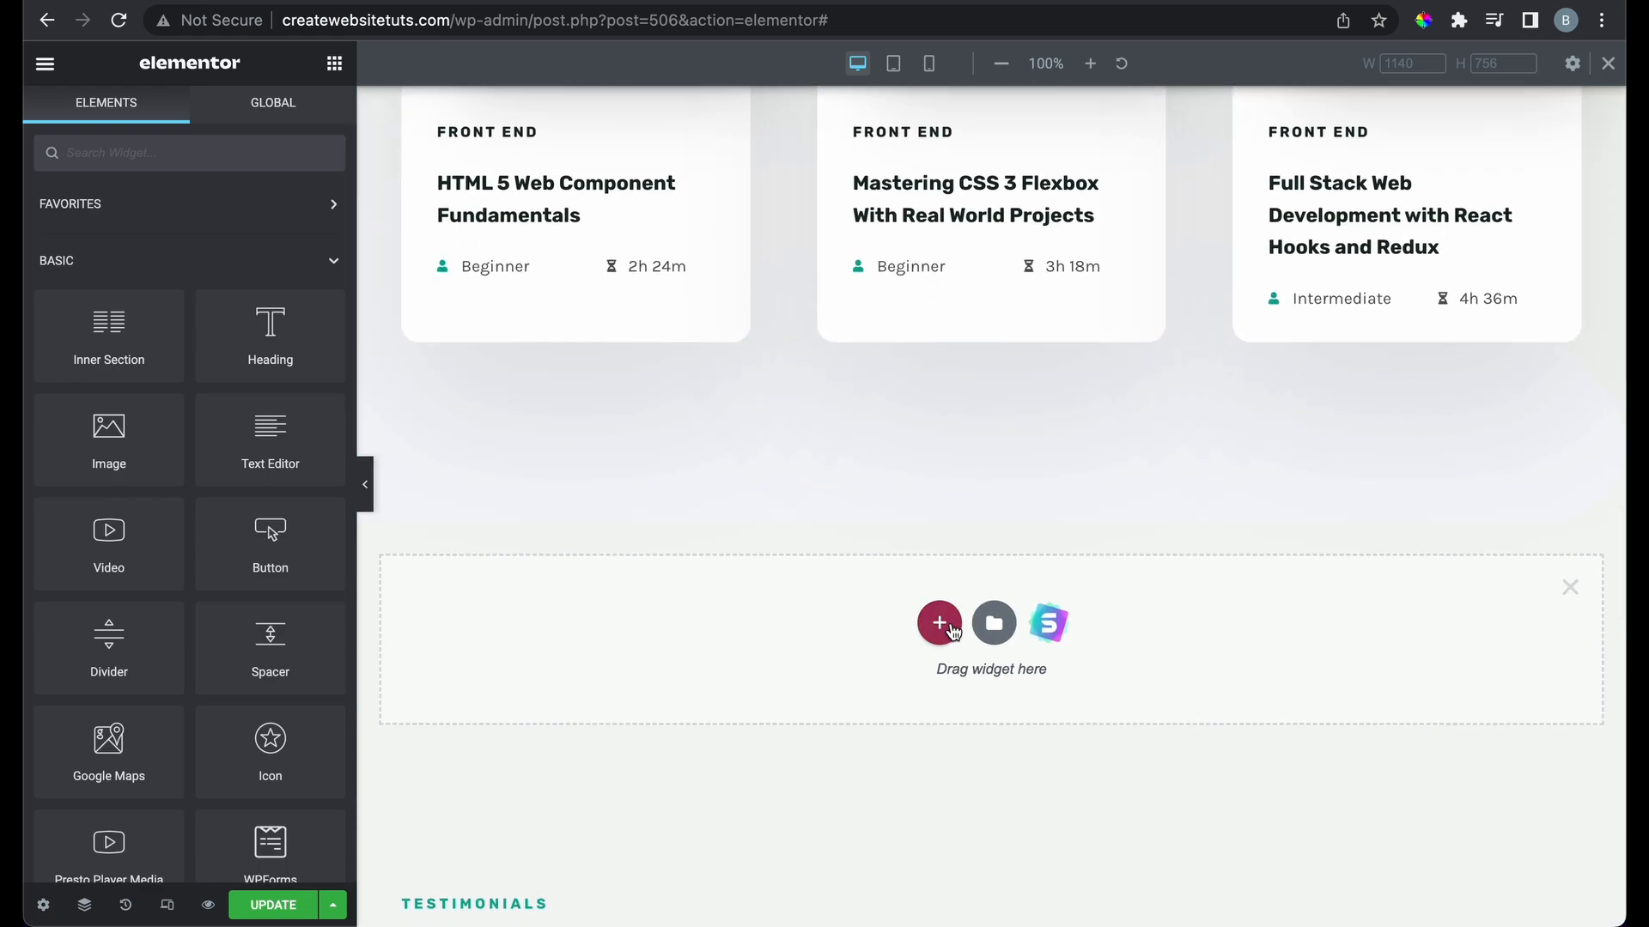
Open the column structure choices for the new section above Testimonials and compare them with the existing section layouts
{"action": "scroll", "coordinate": [893, 745], "scroll_direction": "down", "scroll_amount": 3}
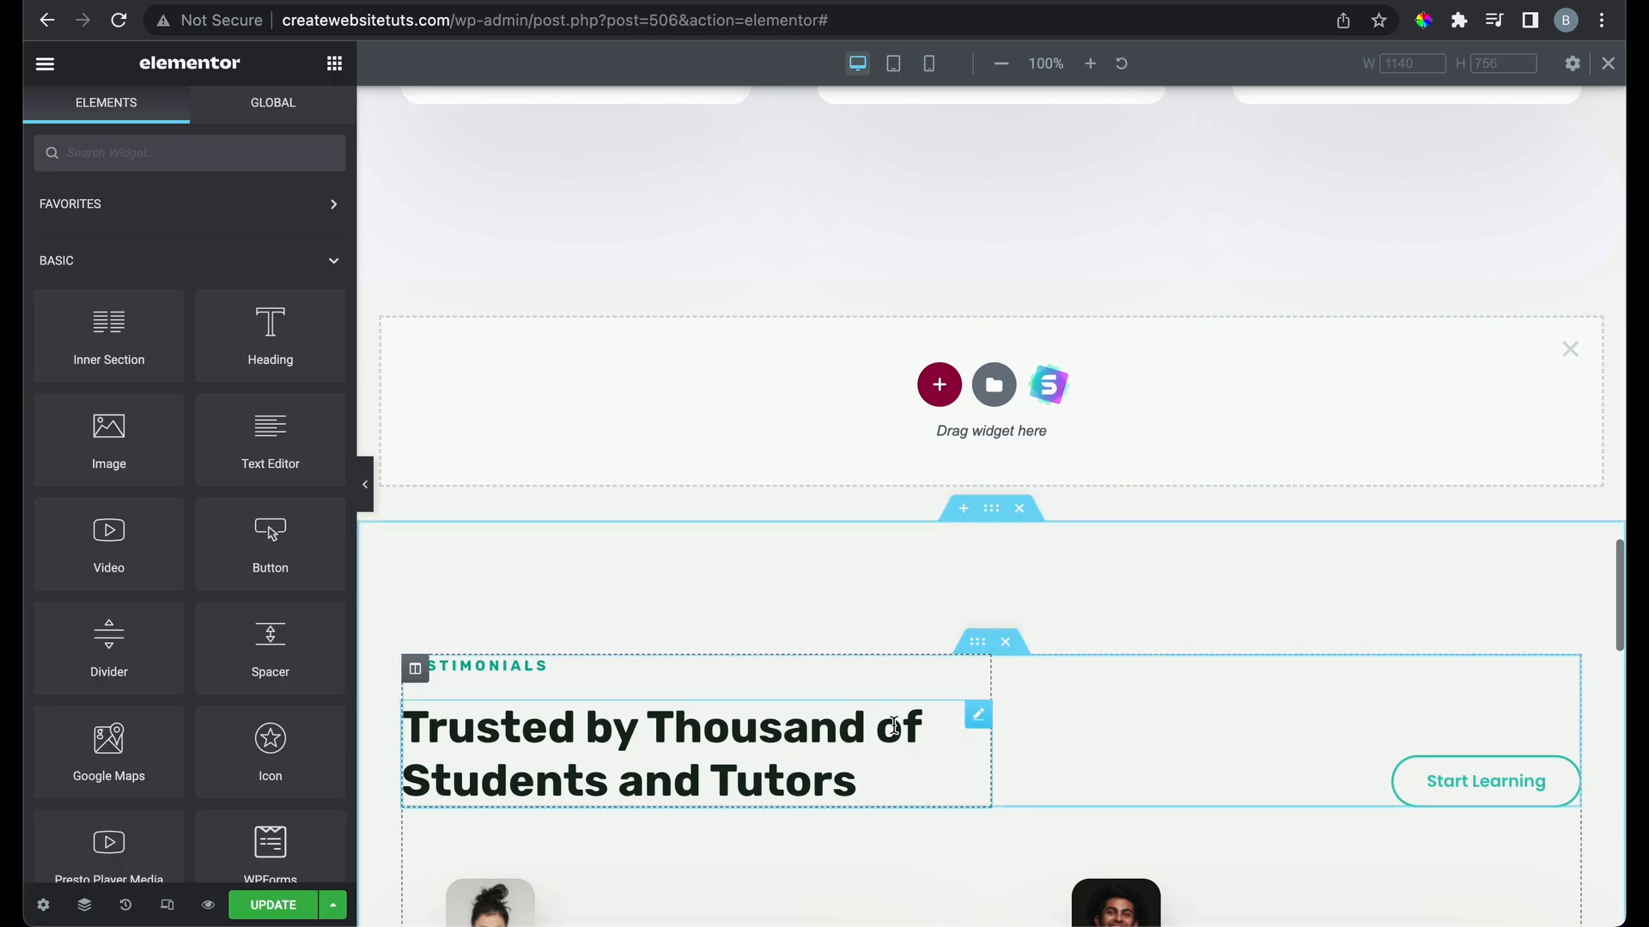
{"action": "left_click", "coordinate": [940, 397]}
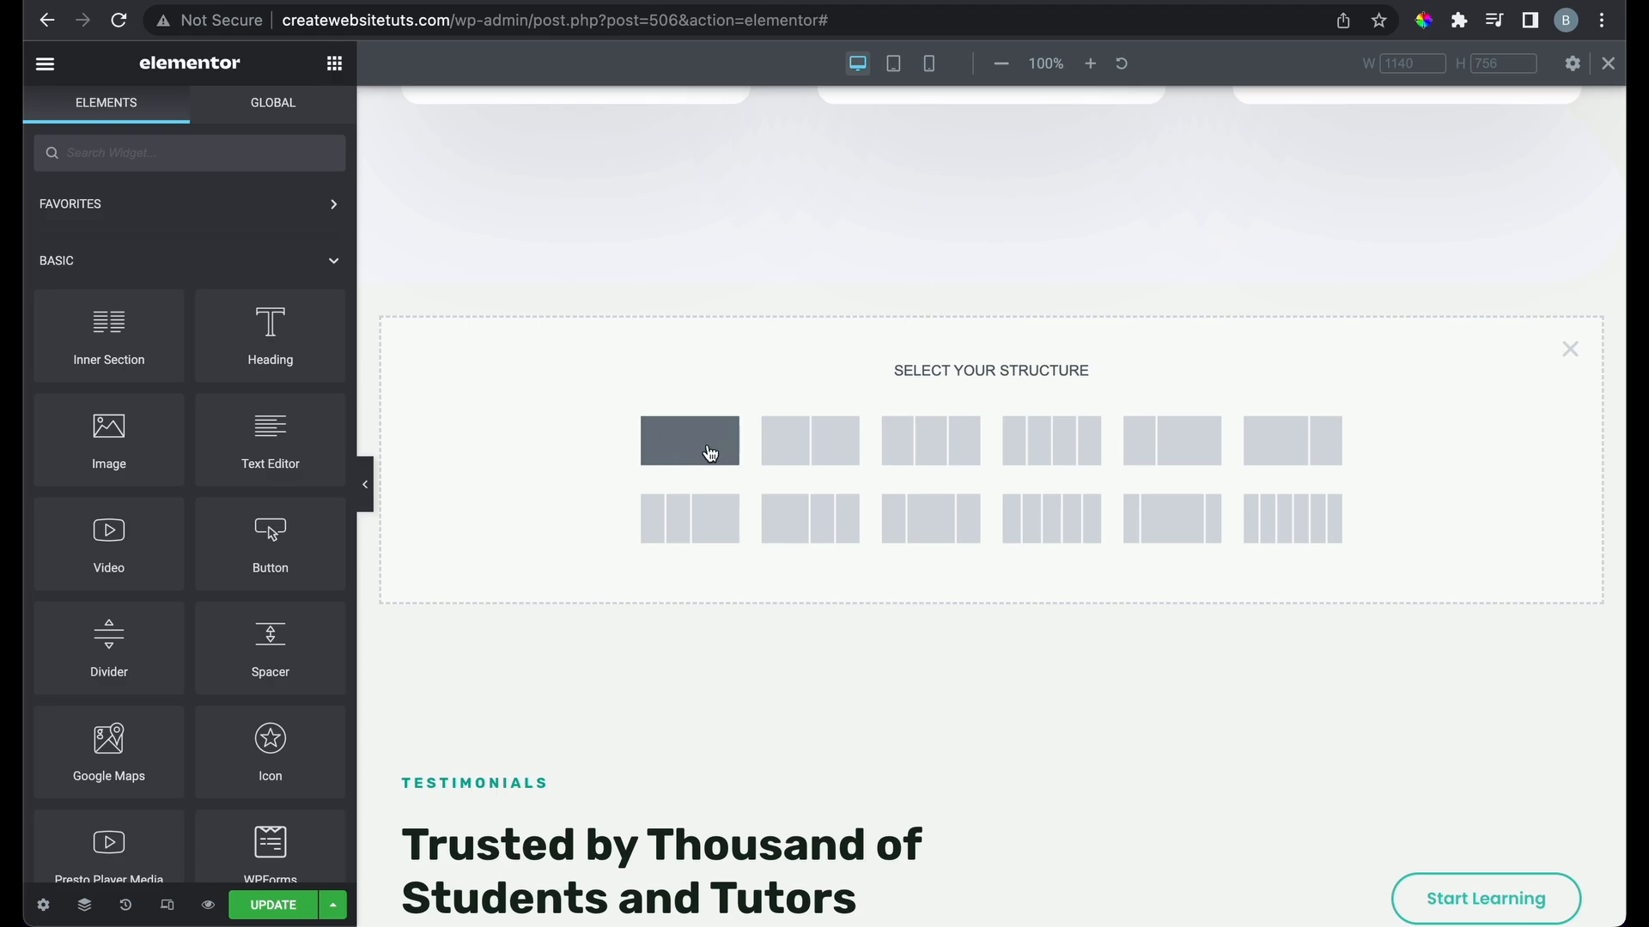
{"action": "scroll", "coordinate": [816, 309], "scroll_direction": "up", "scroll_amount": 7}
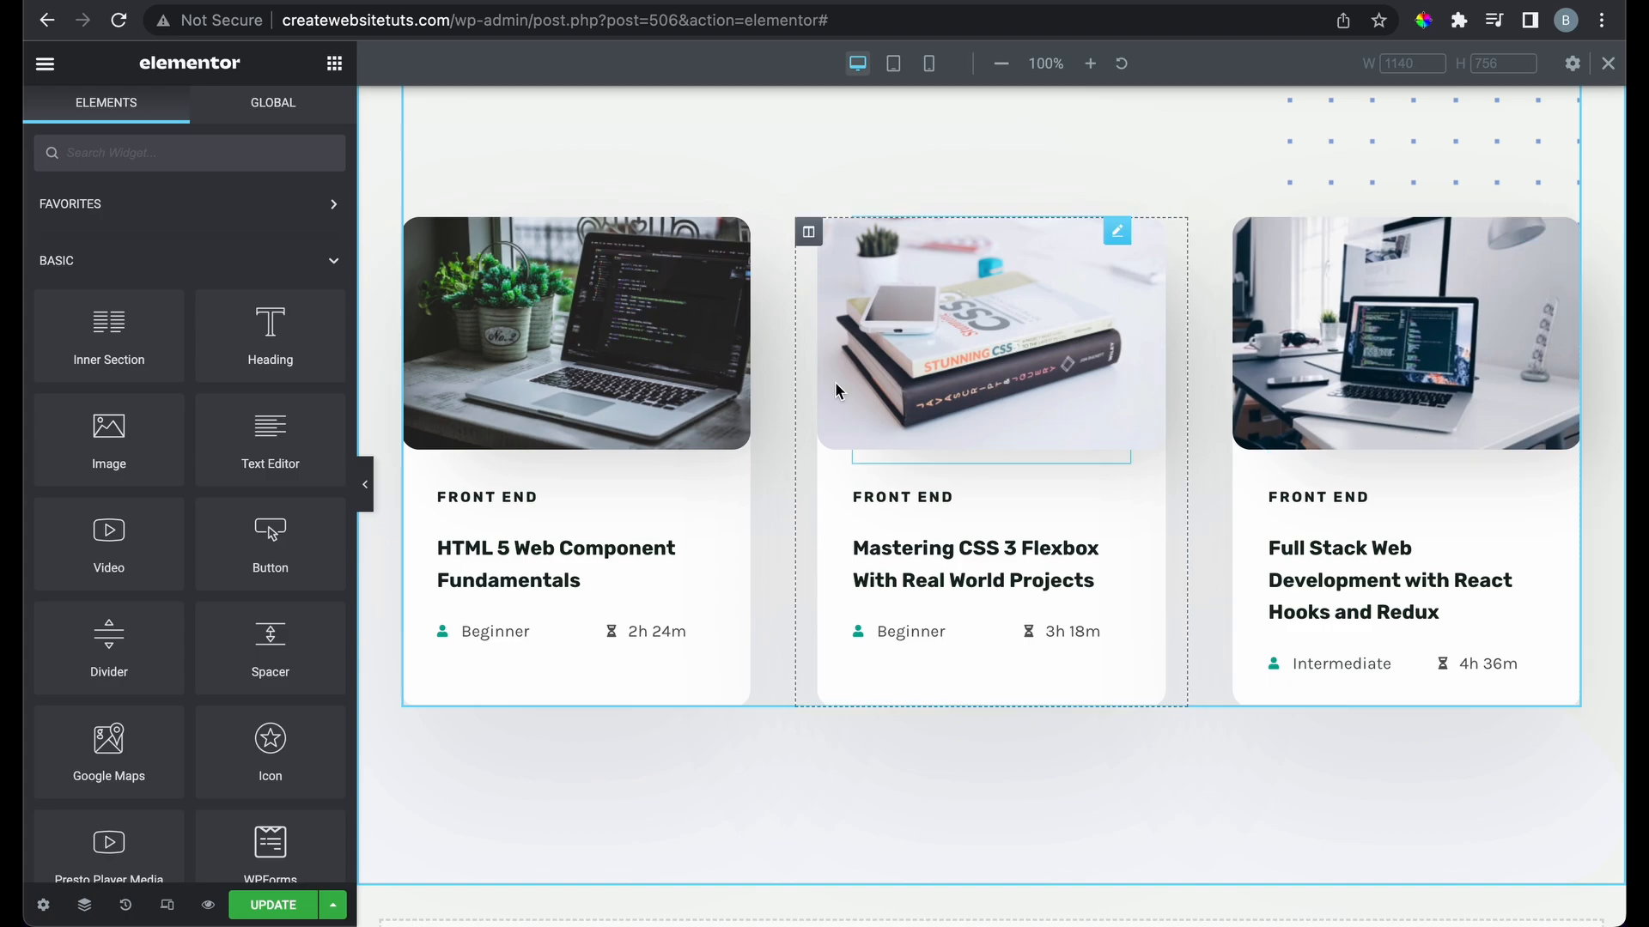
{"action": "scroll", "coordinate": [625, 518], "scroll_direction": "down", "scroll_amount": 5}
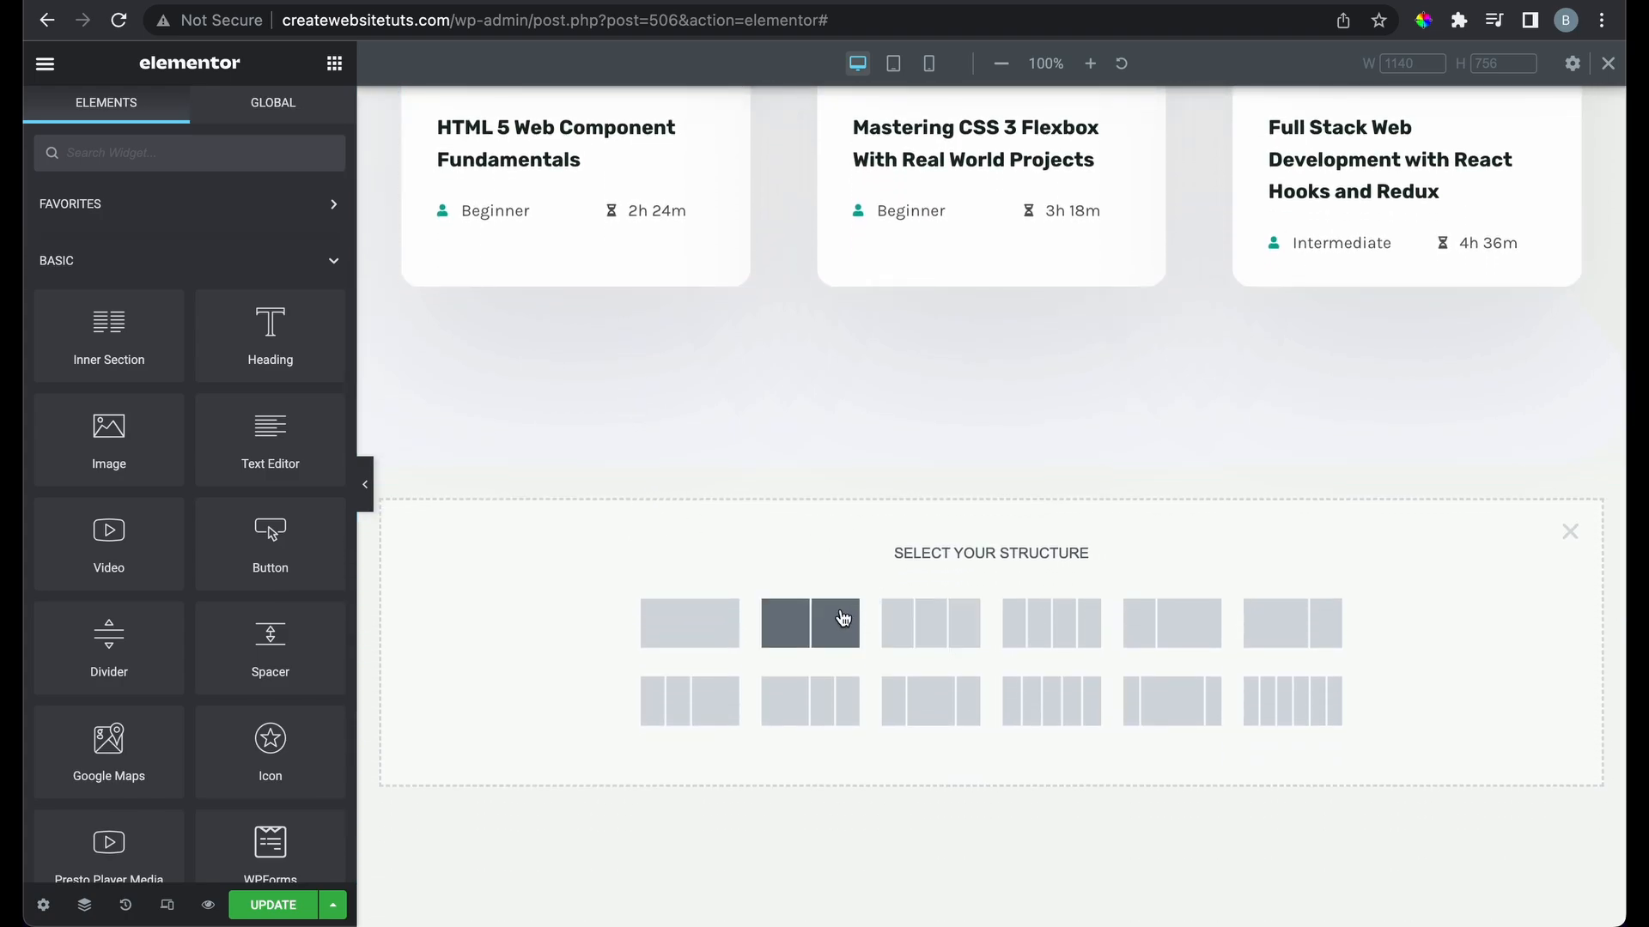
{"action": "scroll", "coordinate": [832, 615], "scroll_direction": "up", "scroll_amount": 12}
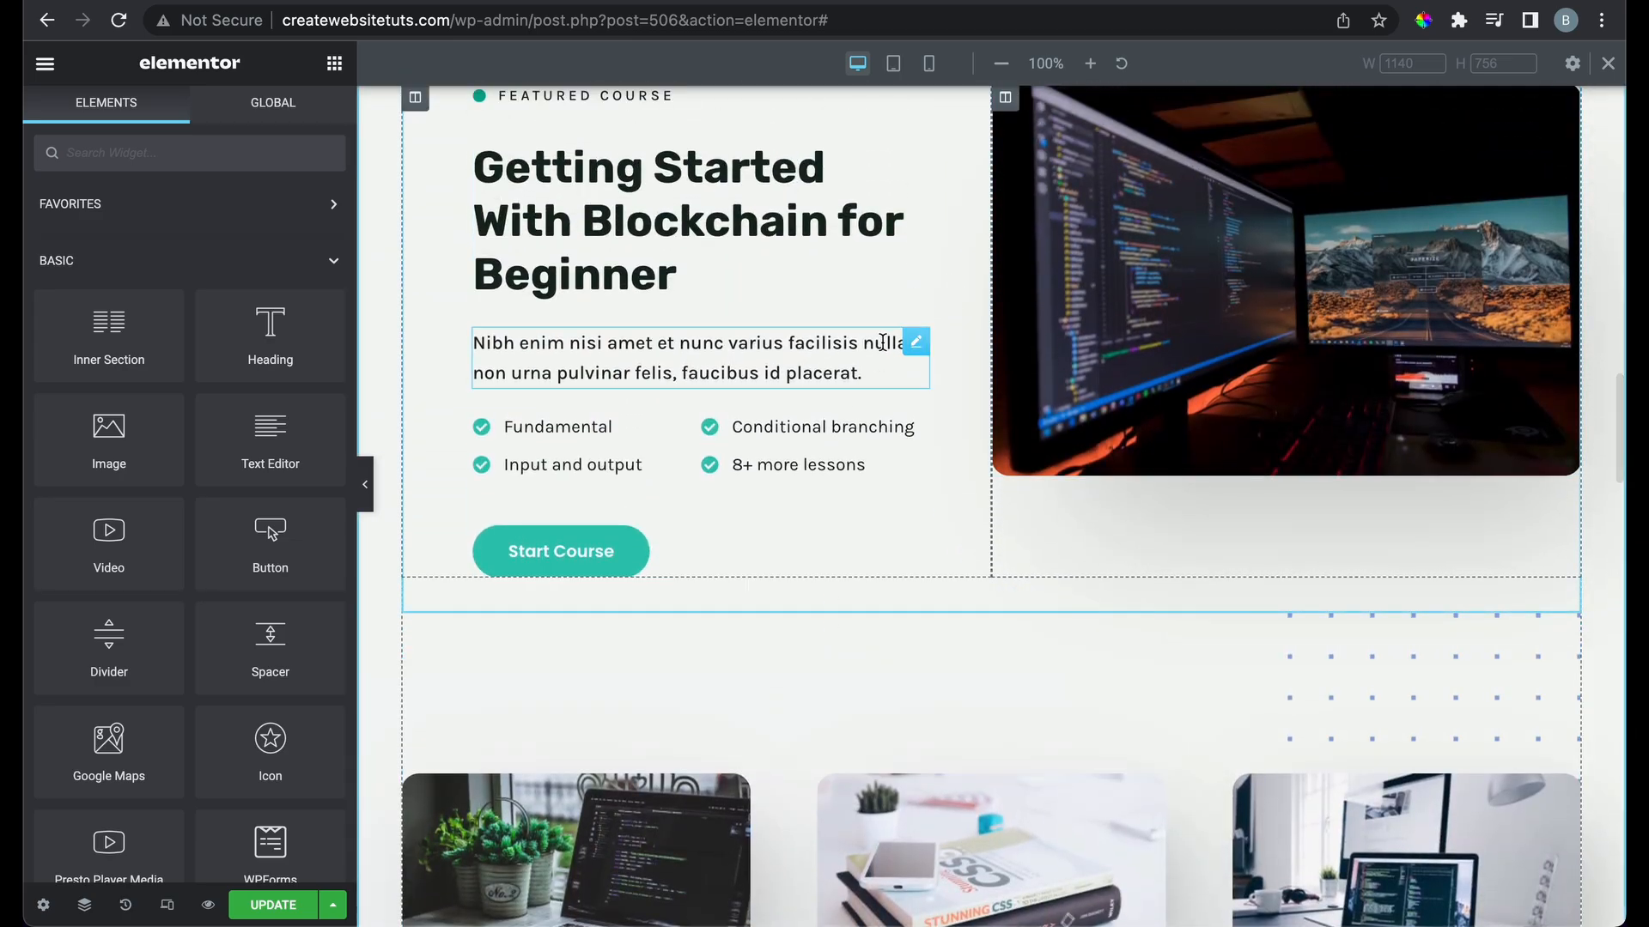
{"action": "scroll", "coordinate": [944, 341], "scroll_direction": "up", "scroll_amount": 6}
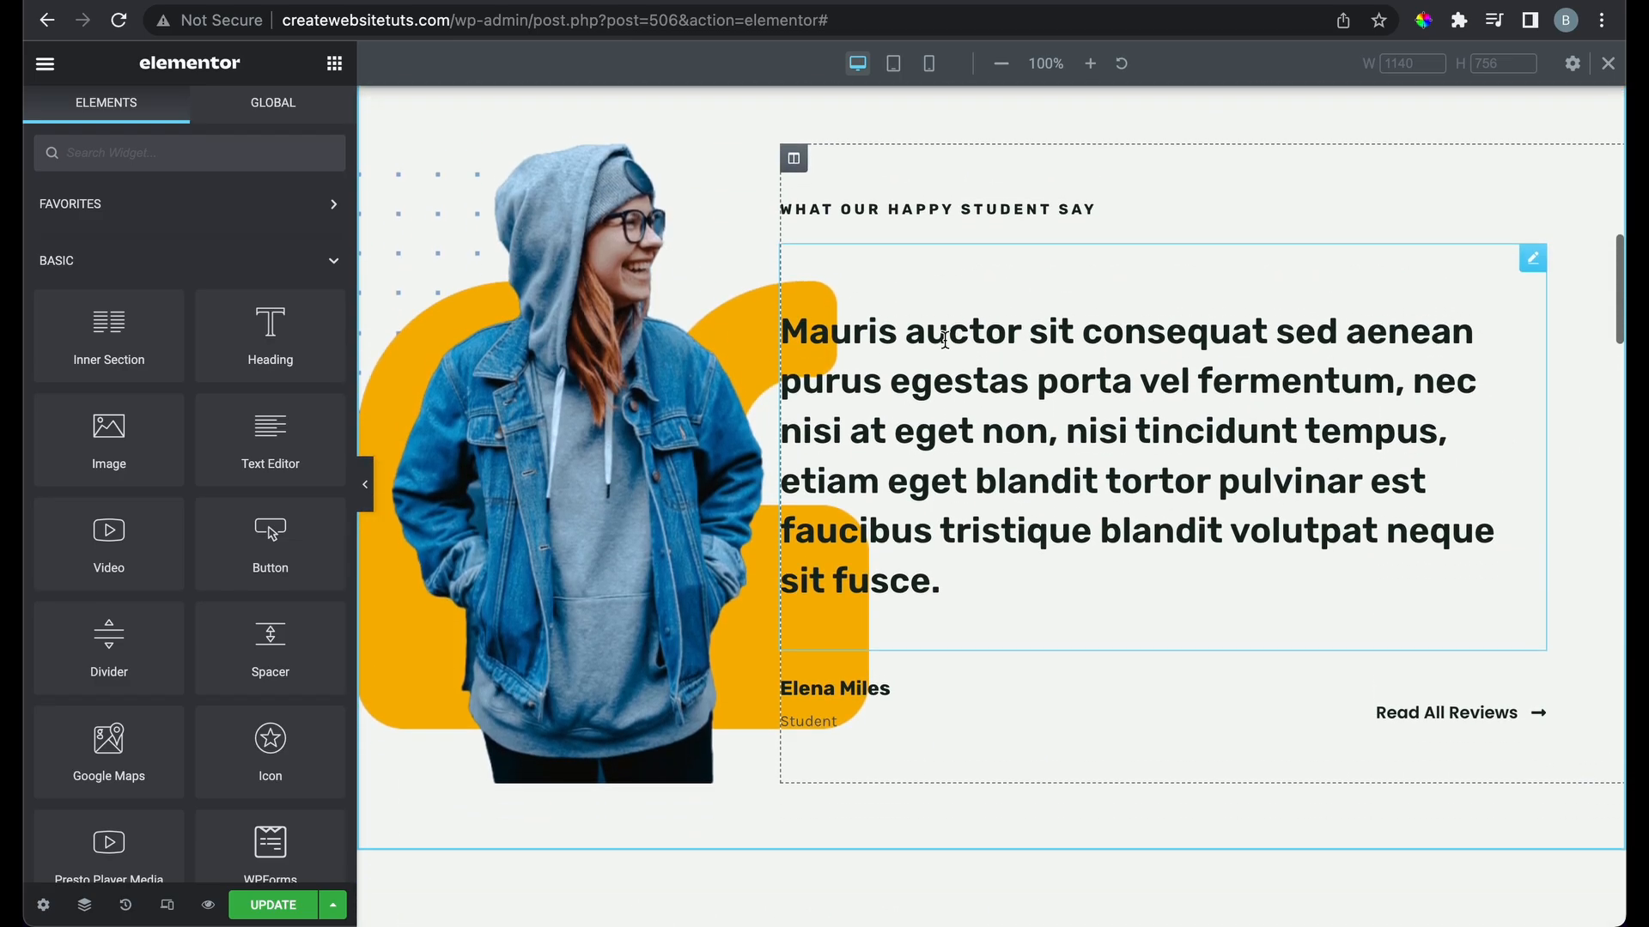
Give the new section above Testimonials a two-column structure and add a Heading widget to its left column
{"action": "scroll", "coordinate": [857, 269], "scroll_direction": "up", "scroll_amount": 10}
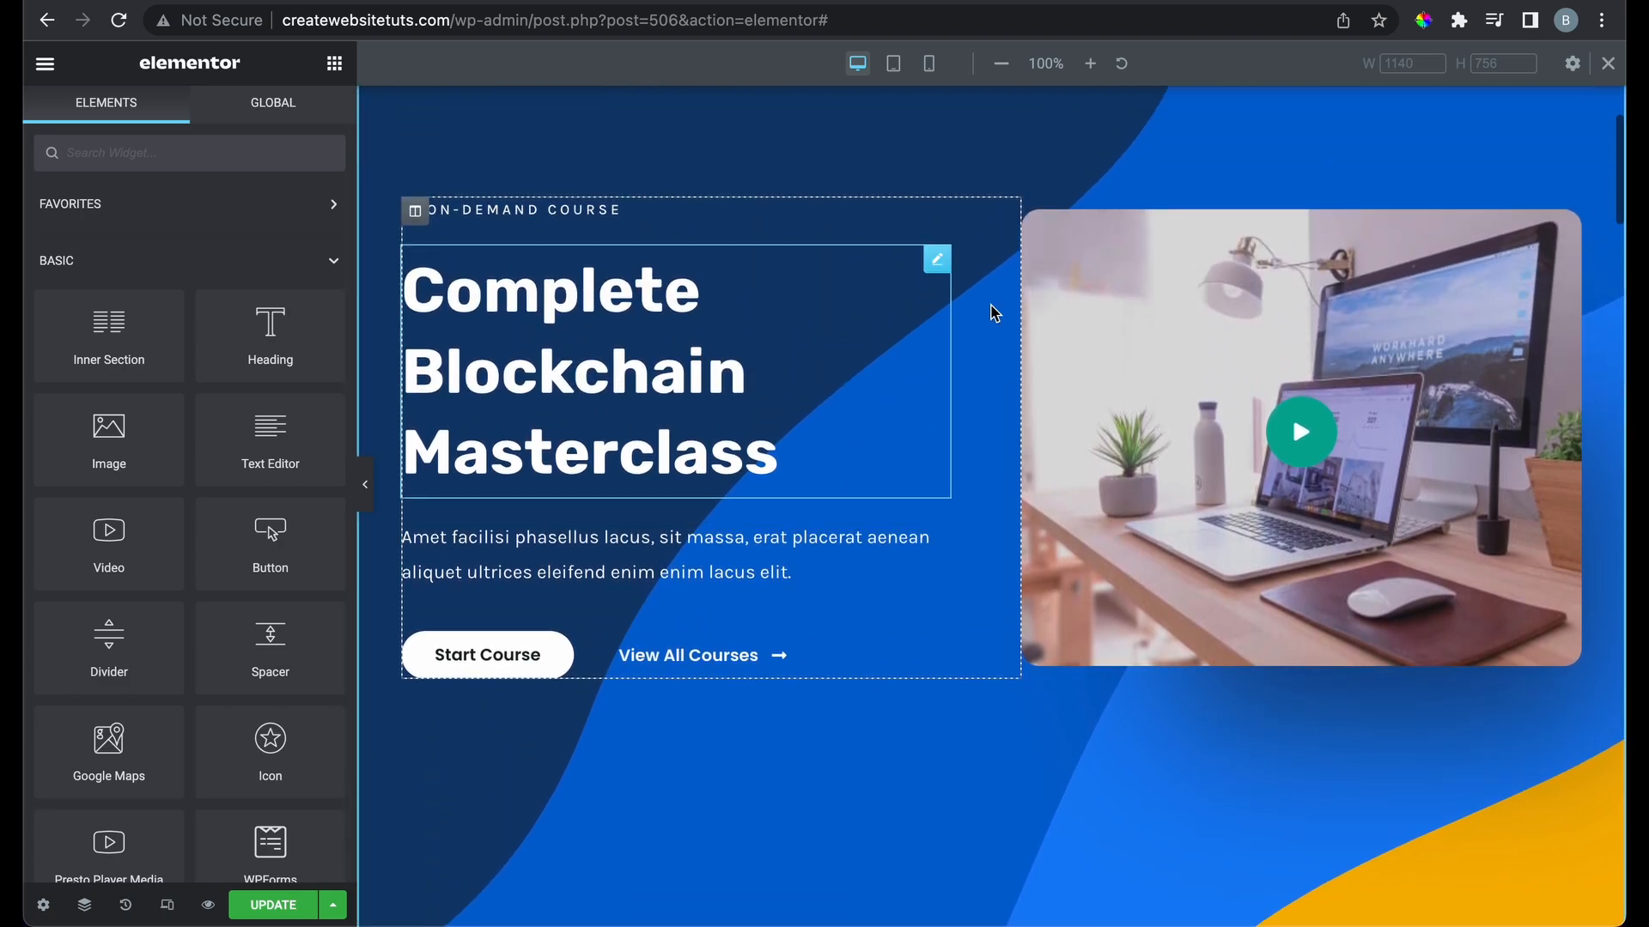
{"action": "scroll", "coordinate": [833, 341], "scroll_direction": "down", "scroll_amount": 20}
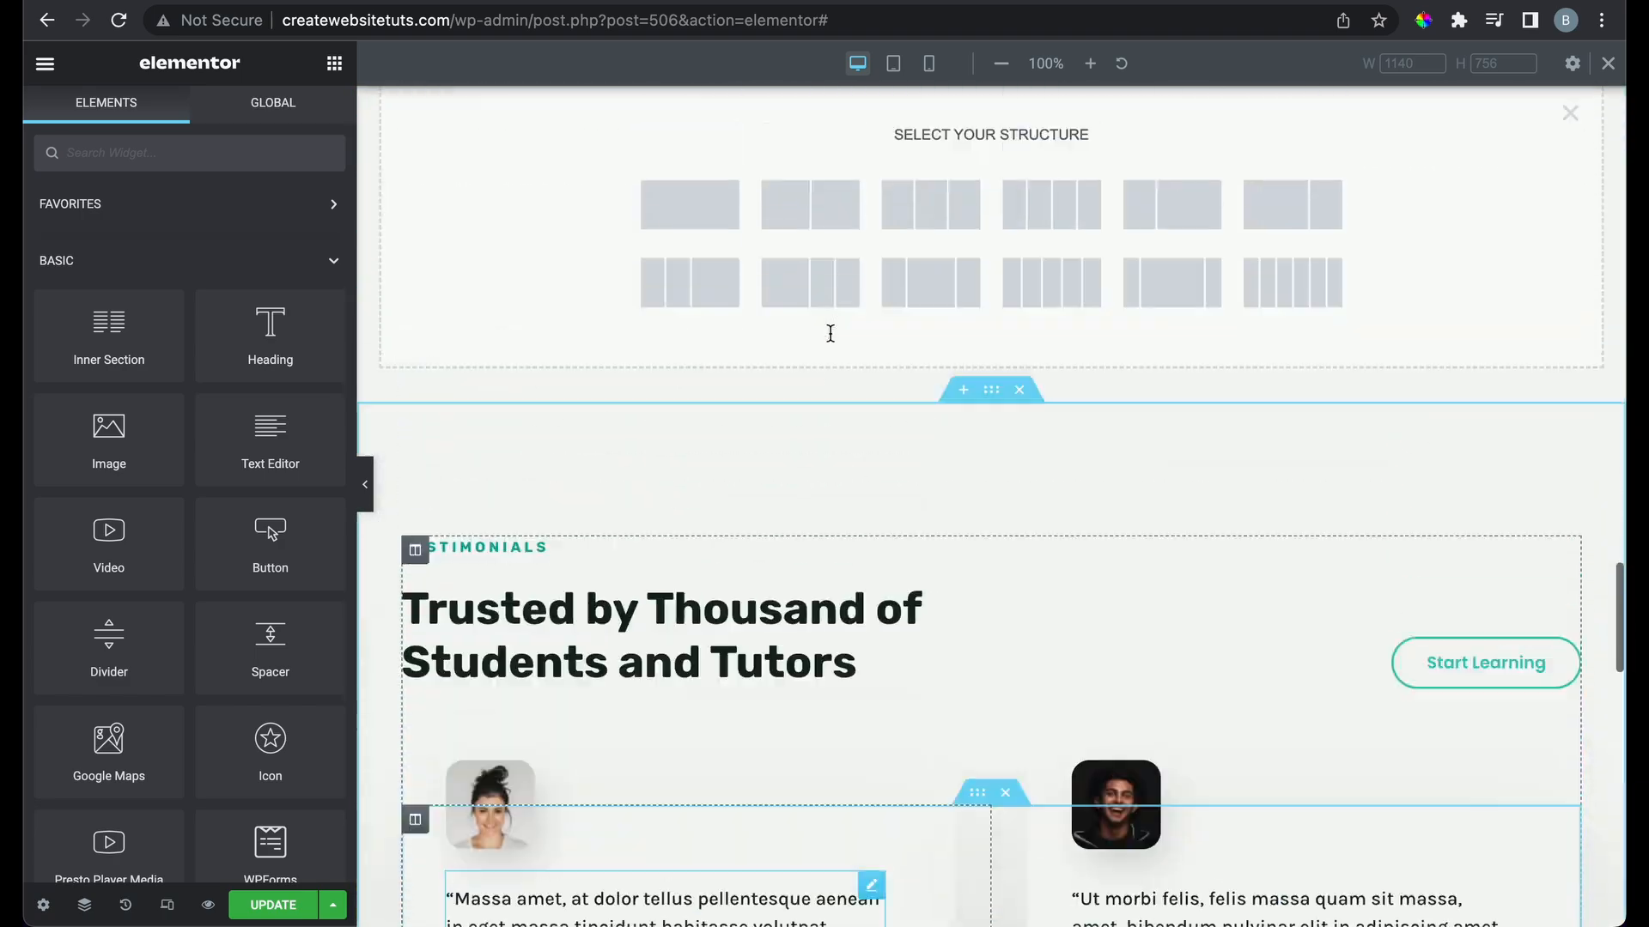
{"action": "scroll", "coordinate": [833, 341], "scroll_direction": "up", "scroll_amount": 3}
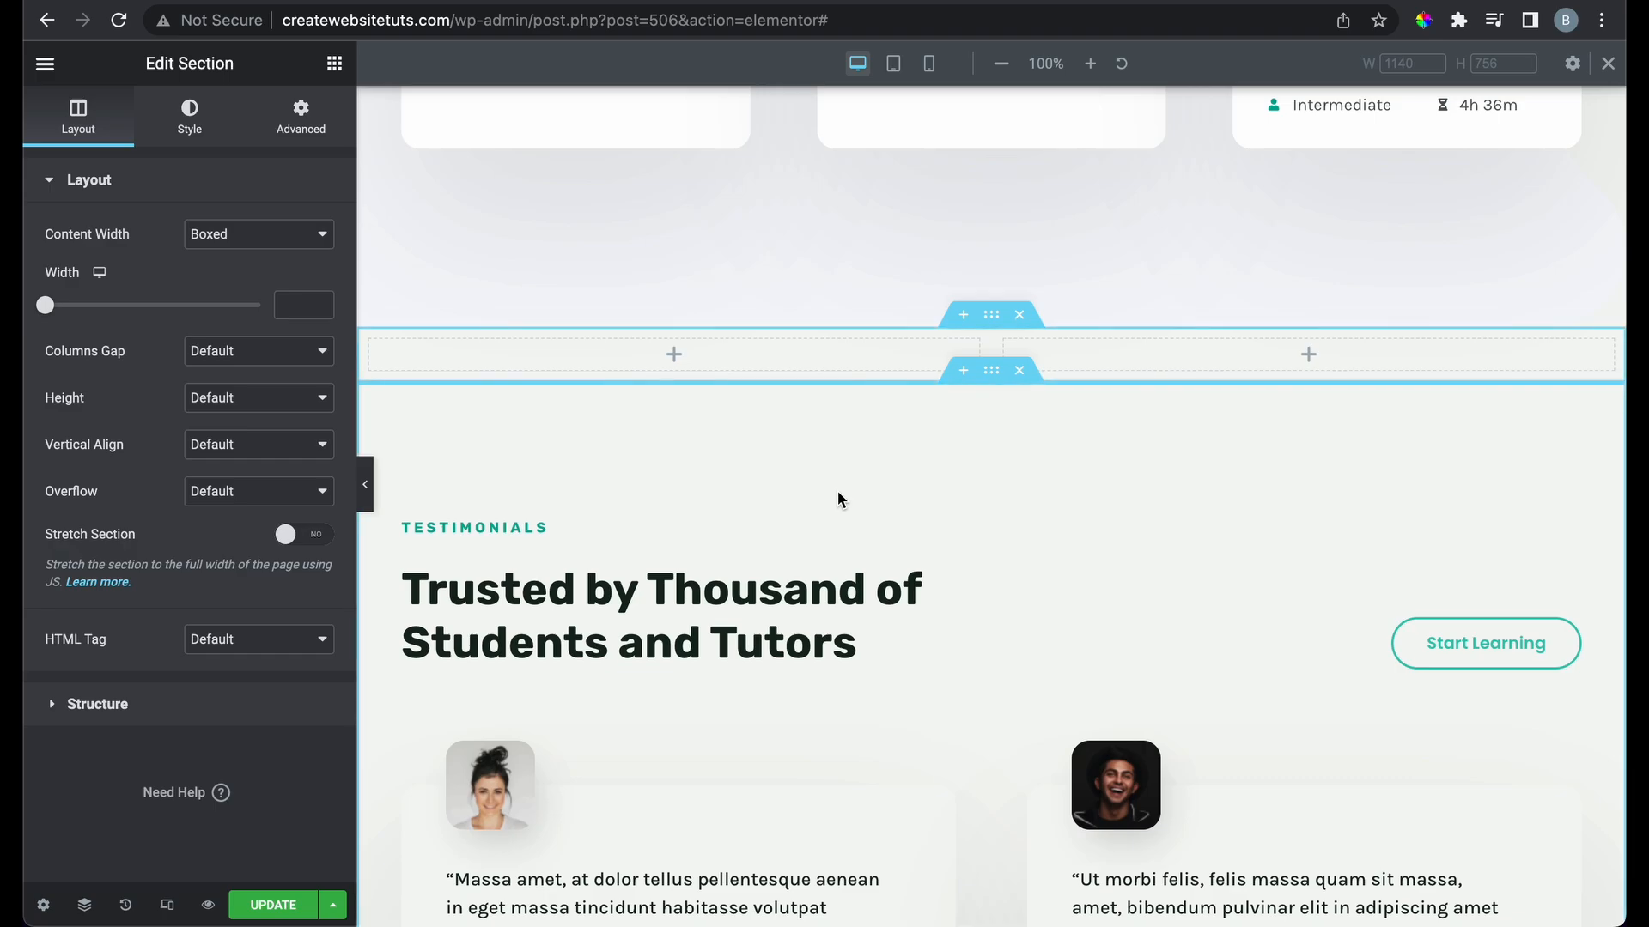
{"action": "left_click", "coordinate": [674, 355]}
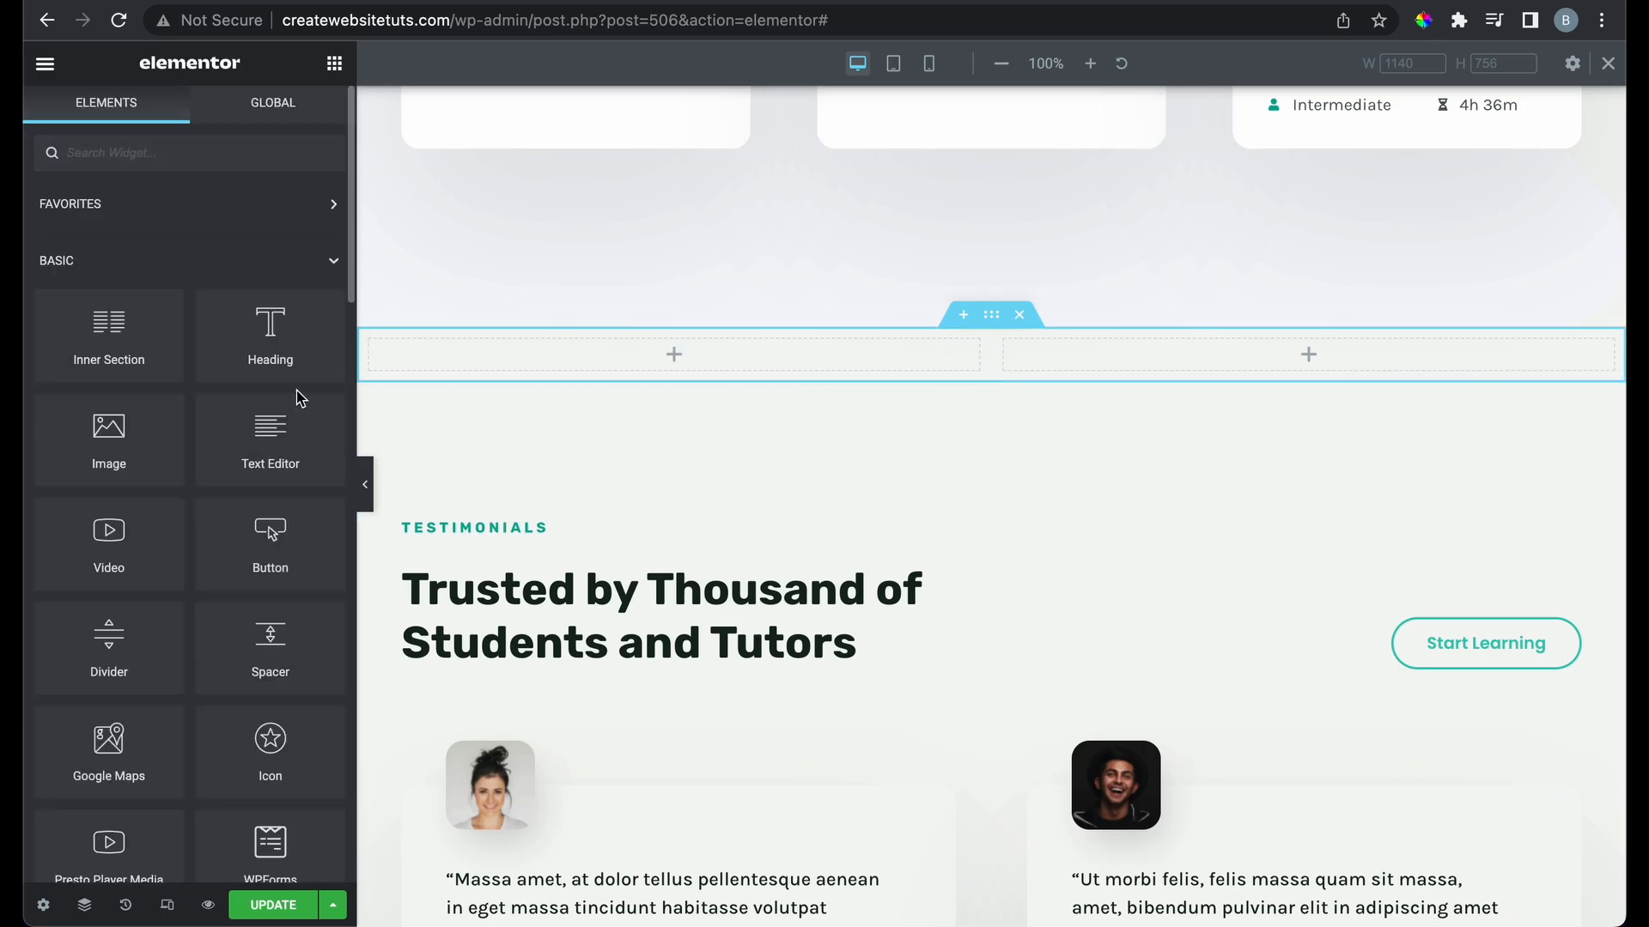
{"action": "scroll", "coordinate": [620, 469], "scroll_direction": "down", "scroll_amount": 3}
{"action": "scroll", "coordinate": [621, 469], "scroll_direction": "up", "scroll_amount": 3}
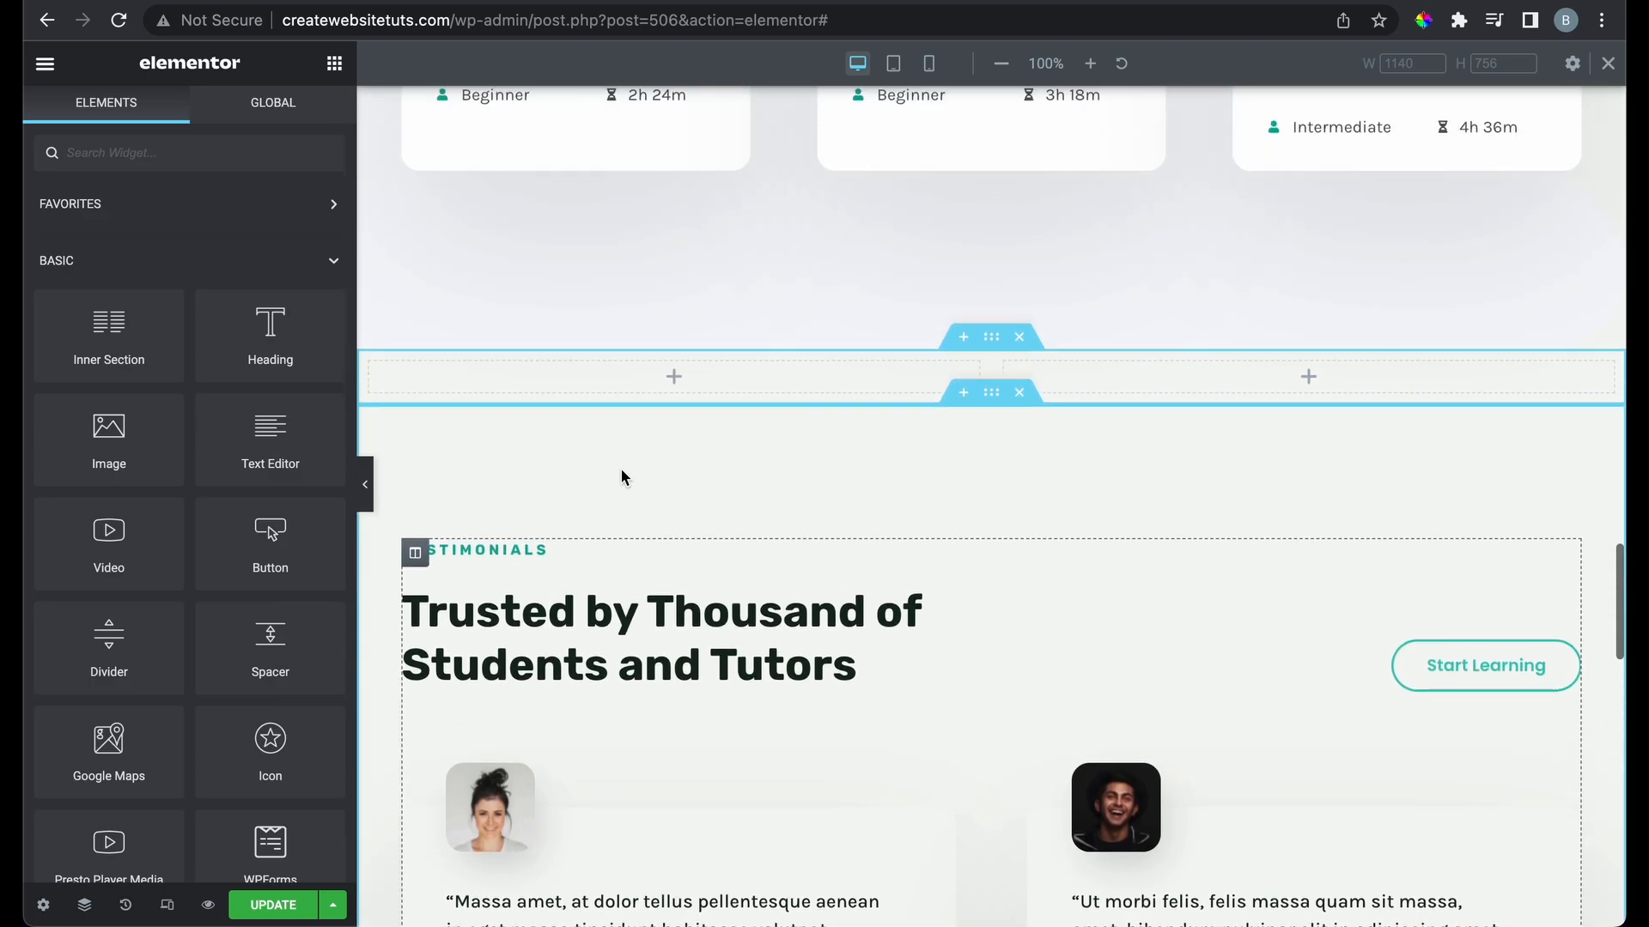
{"action": "left_click_drag", "start_coordinate": [276, 346], "coordinate": [670, 374]}
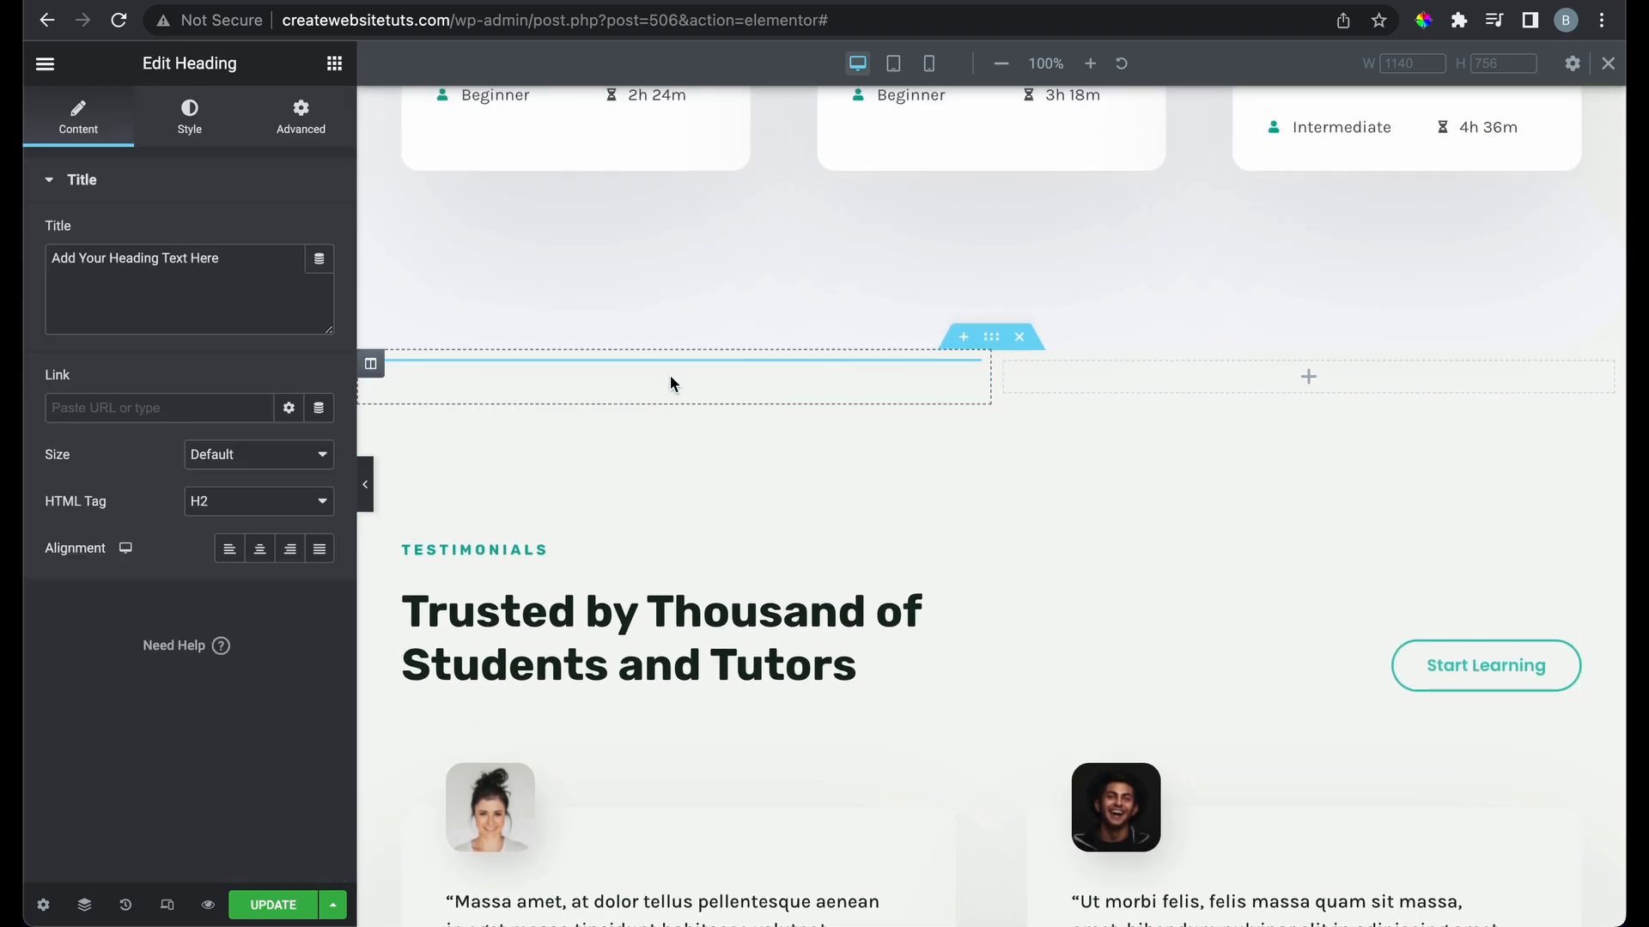
Replace the placeholder heading text with "Learn these new tricks"
{"action": "triple_click", "coordinate": [674, 419]}
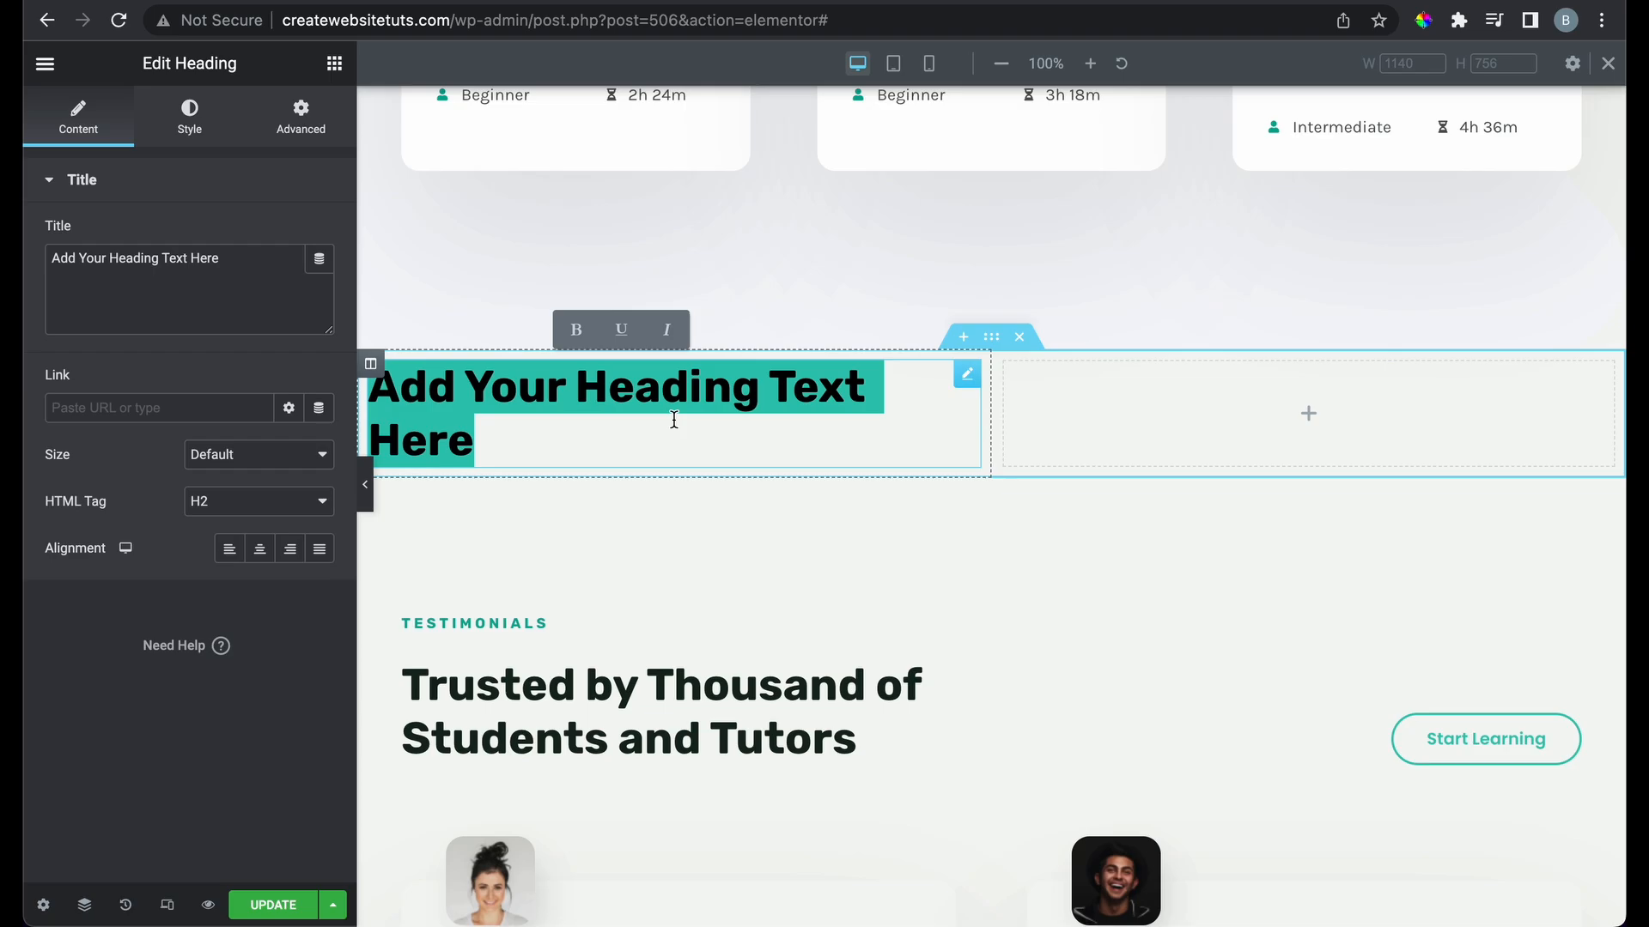
{"action": "type", "text": "Learn "}
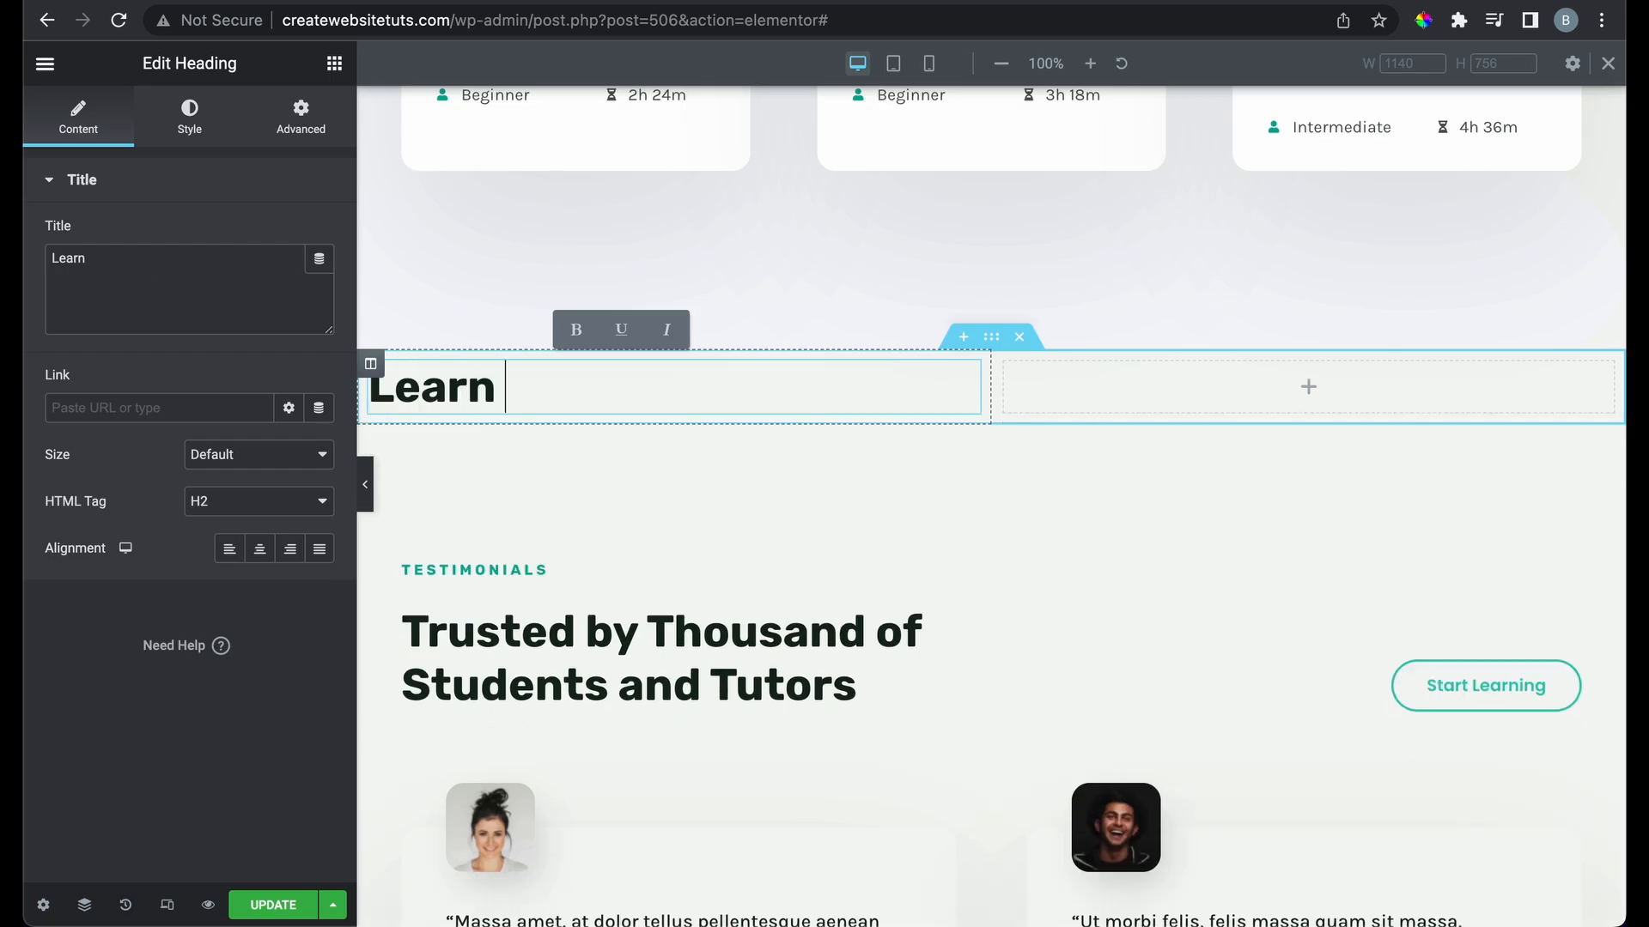
{"action": "type", "text": "these new tips"}
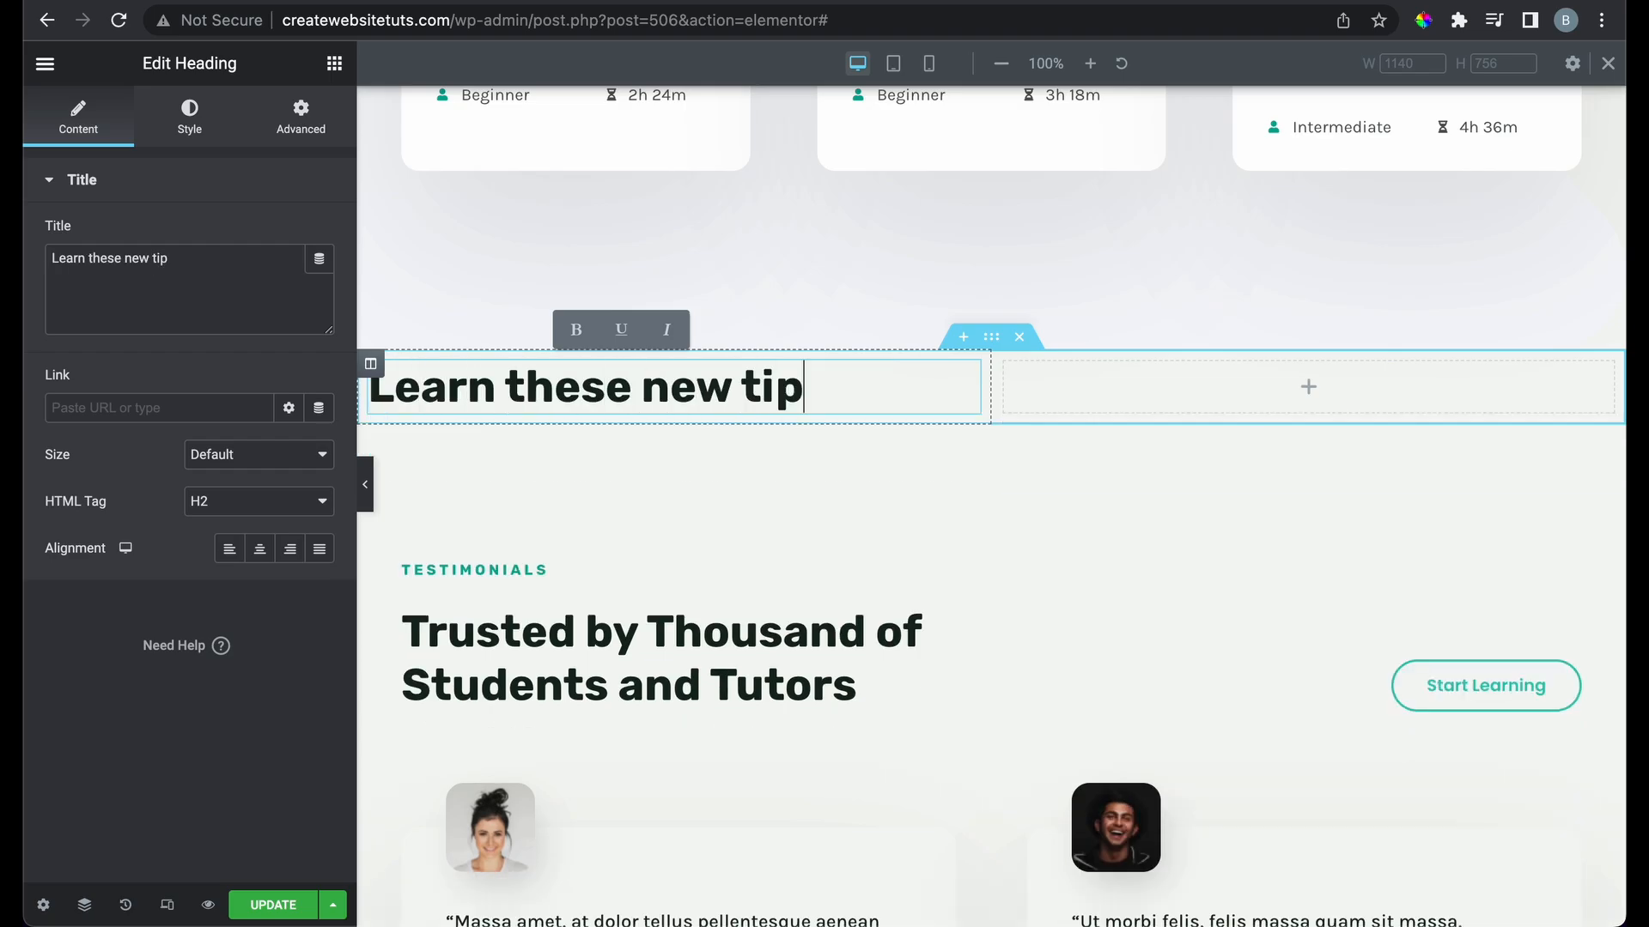
{"action": "key", "text": "BackSpace"}
{"action": "key", "text": "BackSpace"}
{"action": "type", "text": "ricks"}
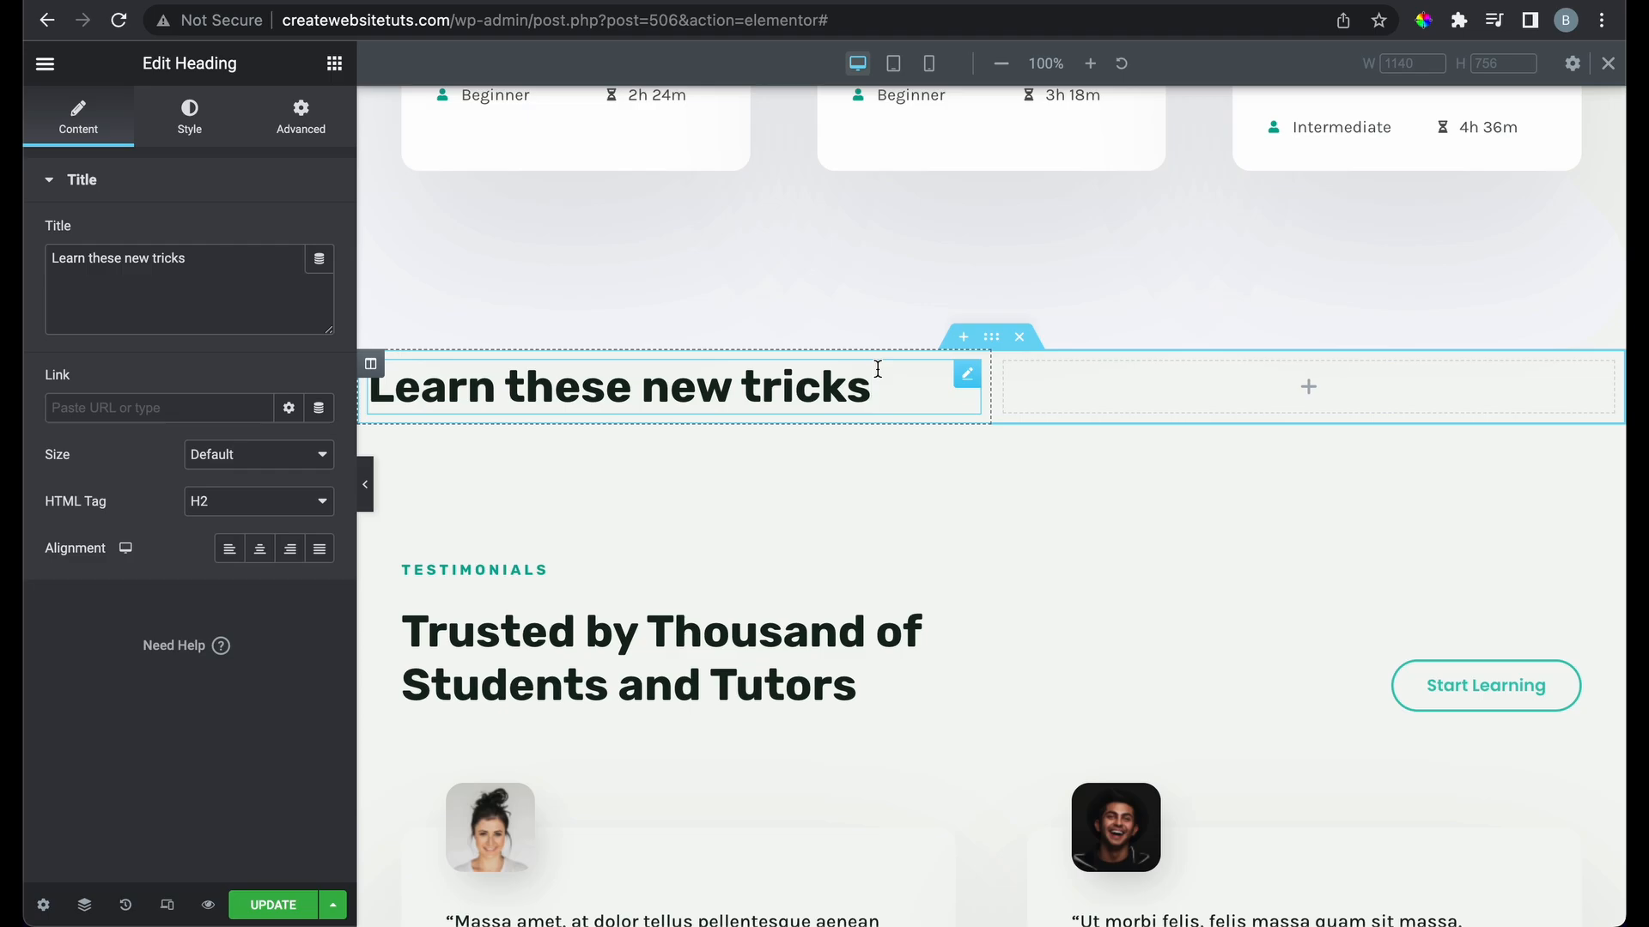
Add a Button widget below the "Learn these new tricks" heading and set its text to "Sign Up"
{"action": "left_click", "coordinate": [334, 63]}
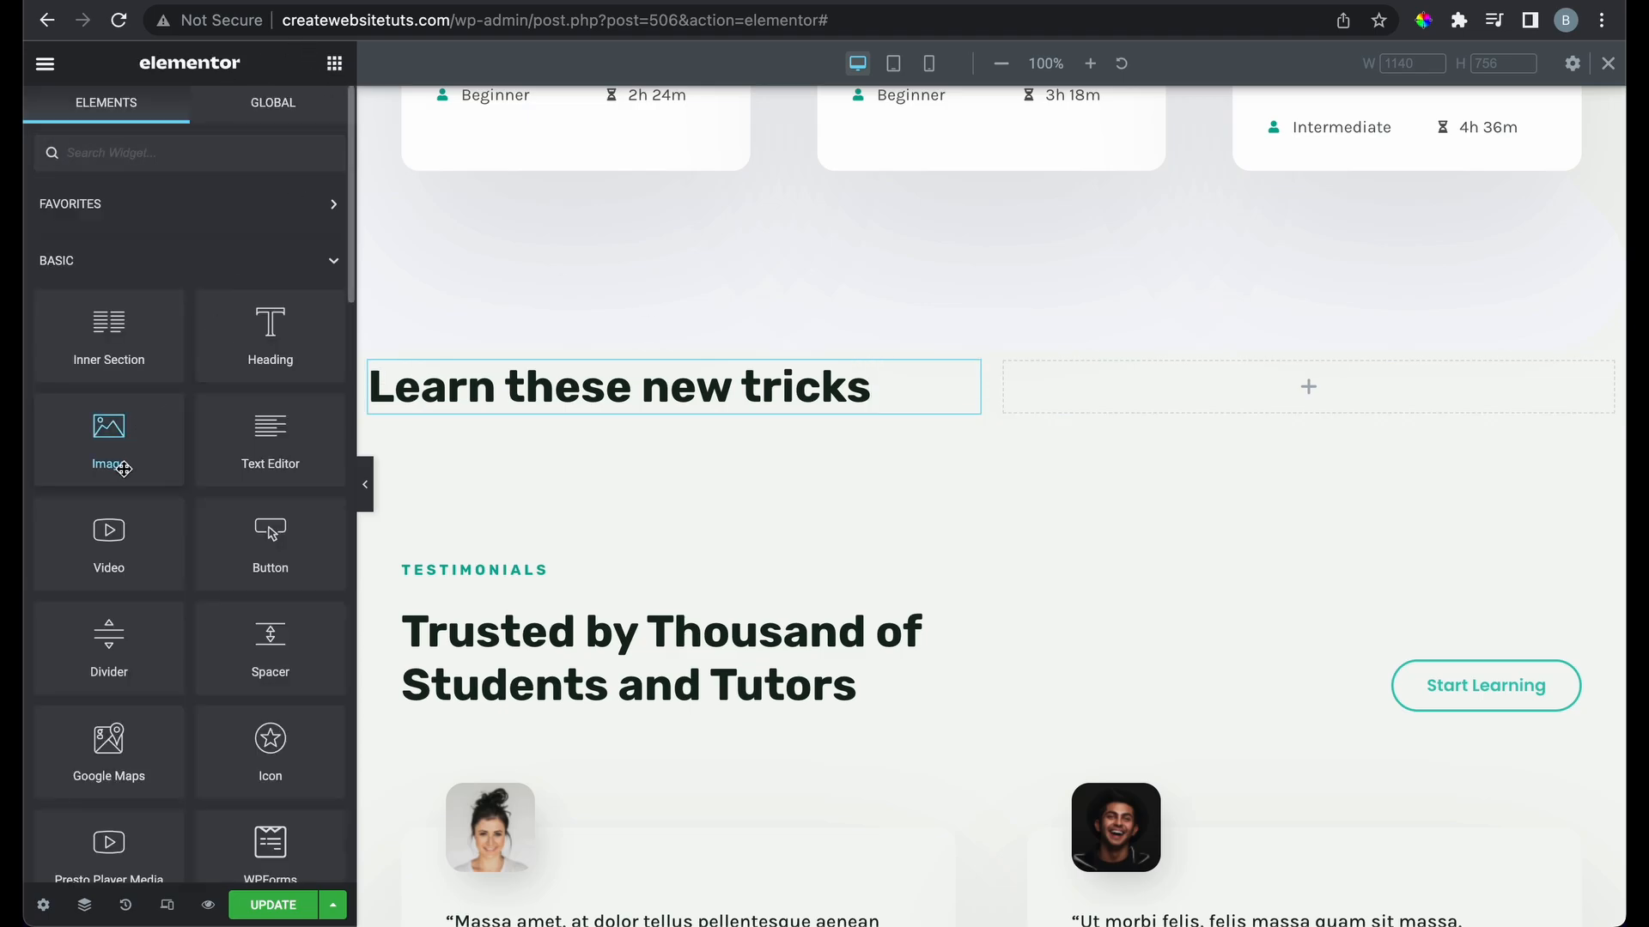
{"action": "left_click_drag", "start_coordinate": [266, 537], "coordinate": [633, 406]}
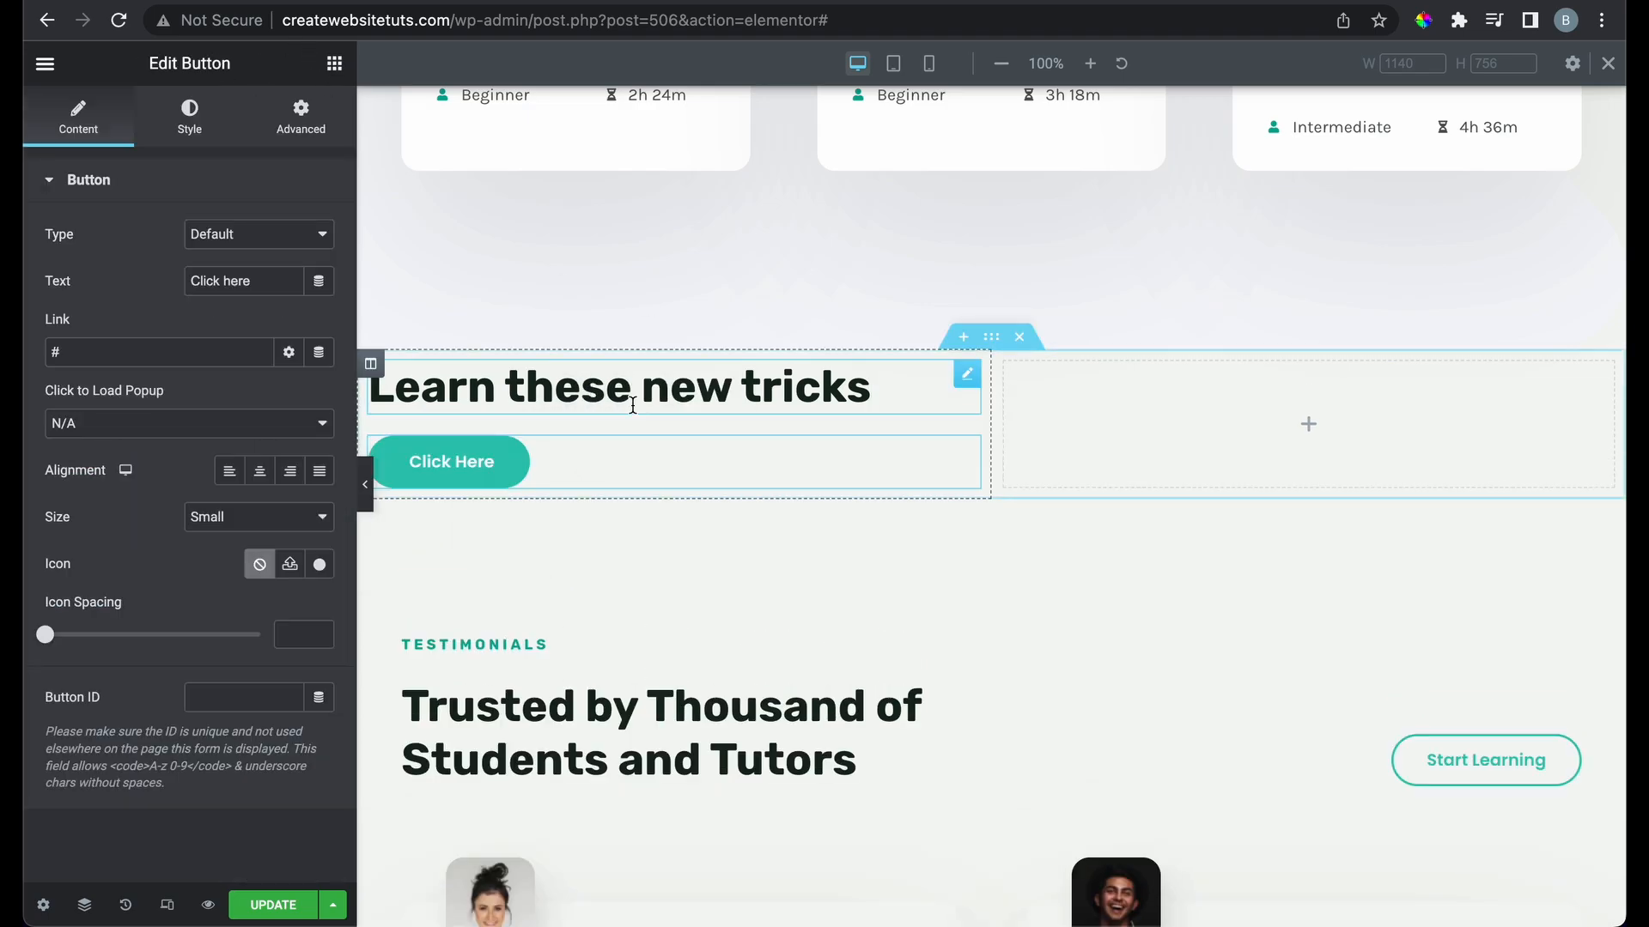
{"action": "double_click", "coordinate": [257, 280]}
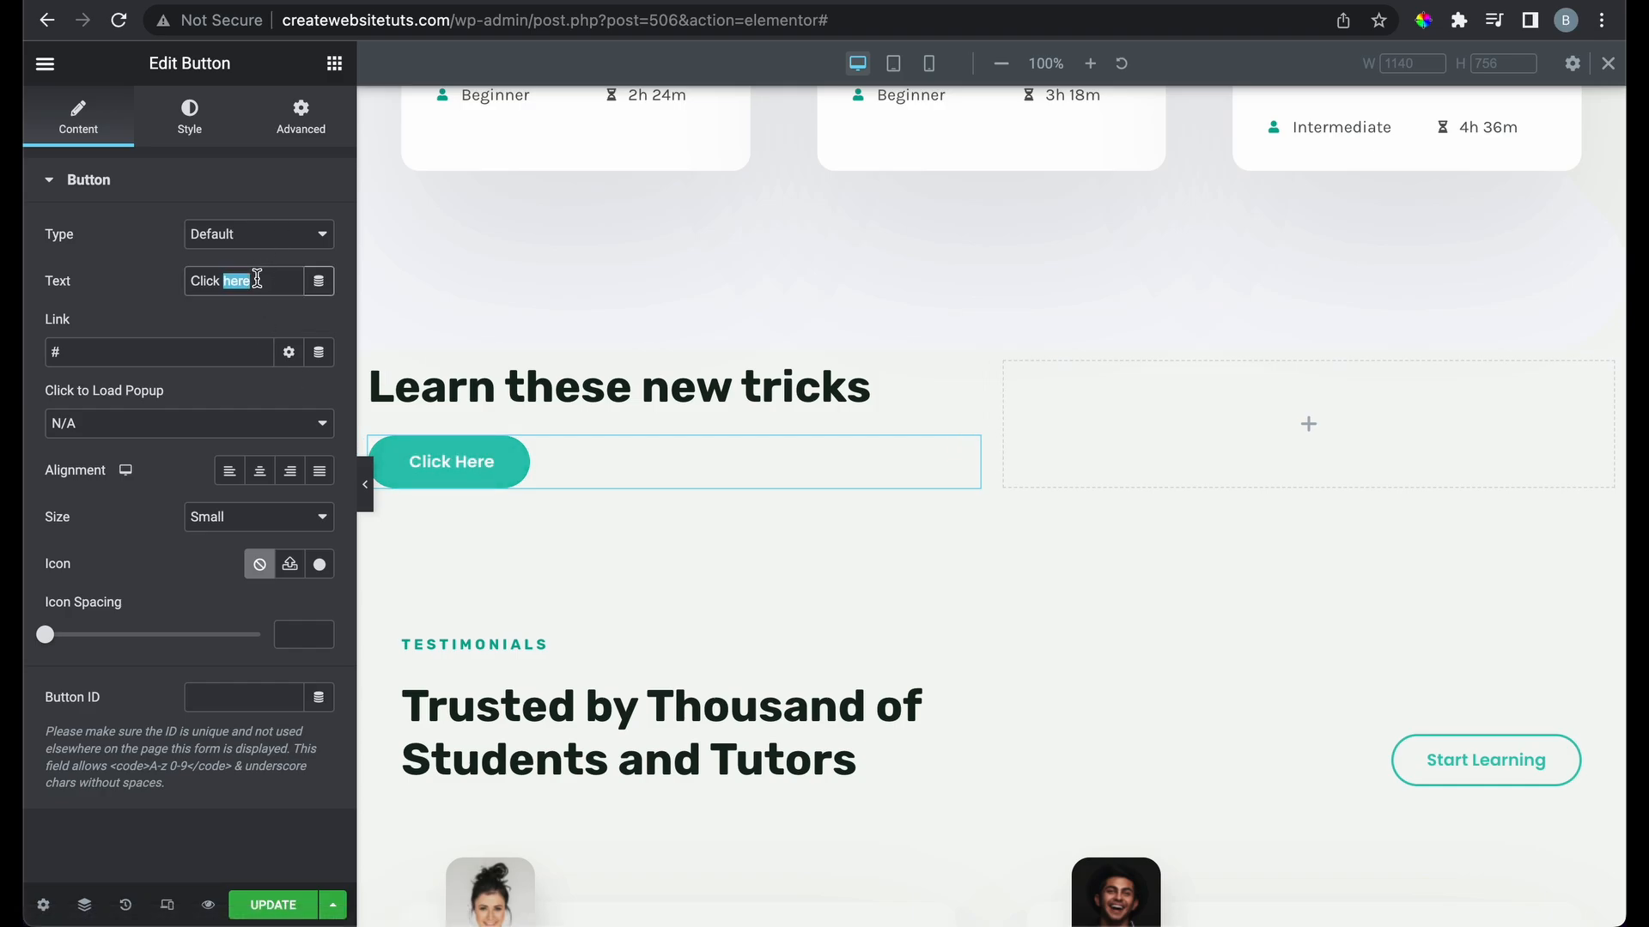
{"action": "type", "text": "Sign Up"}
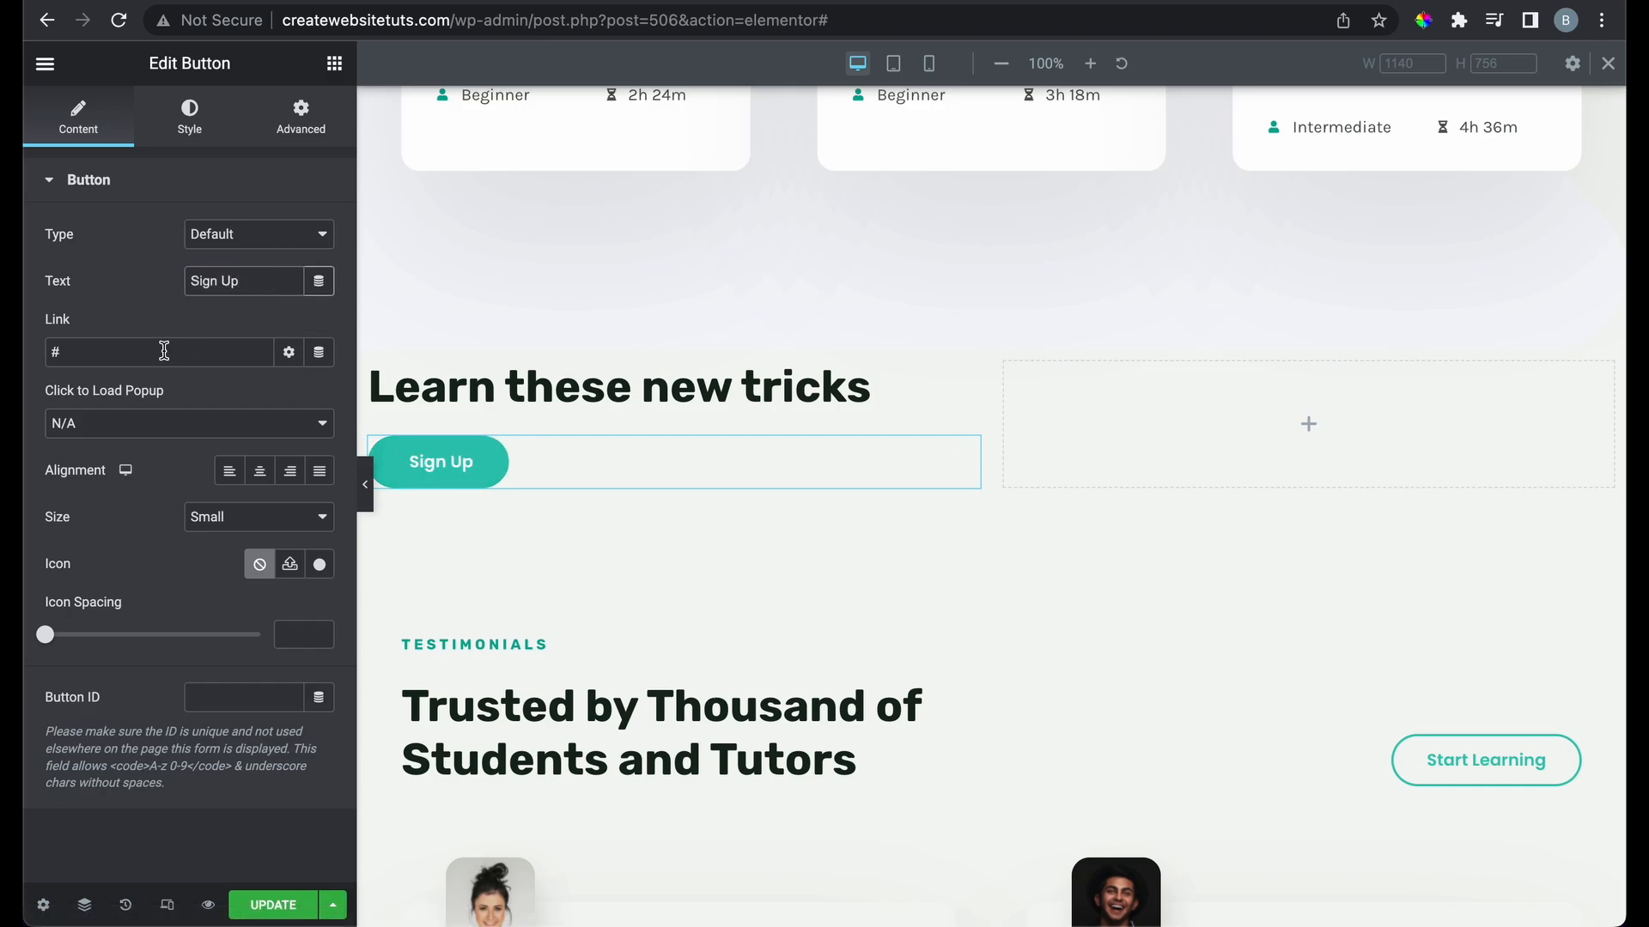
{"action": "left_click", "coordinate": [162, 352]}
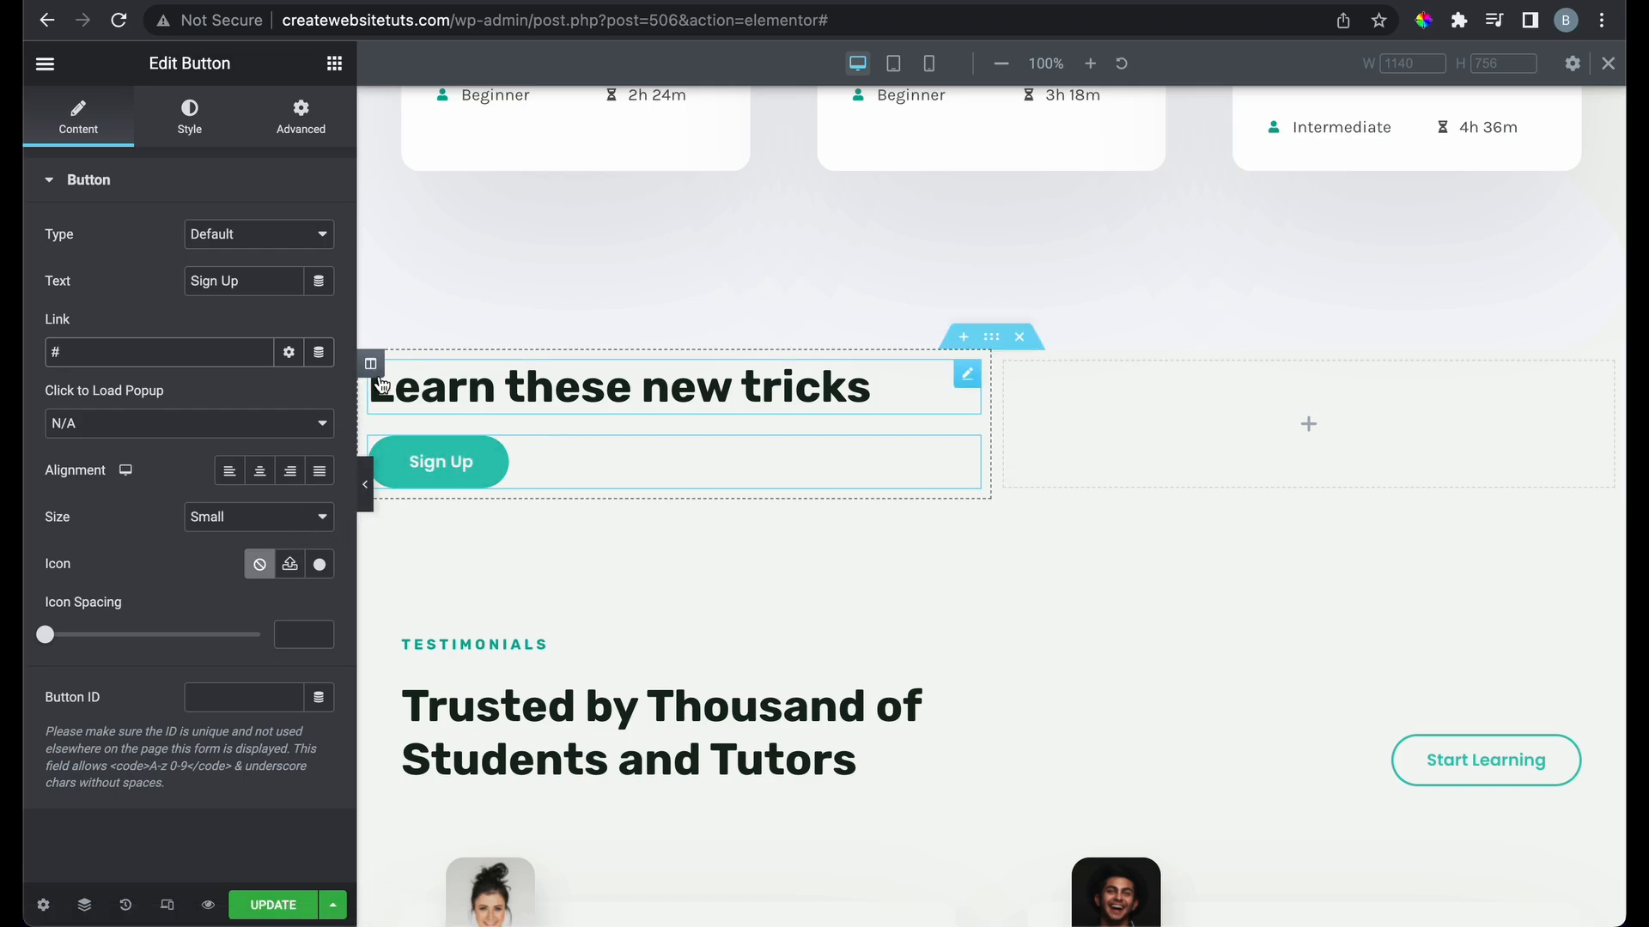
Examine the Sign Up button's style settings for its normal and hover states
{"action": "left_click", "coordinate": [211, 135]}
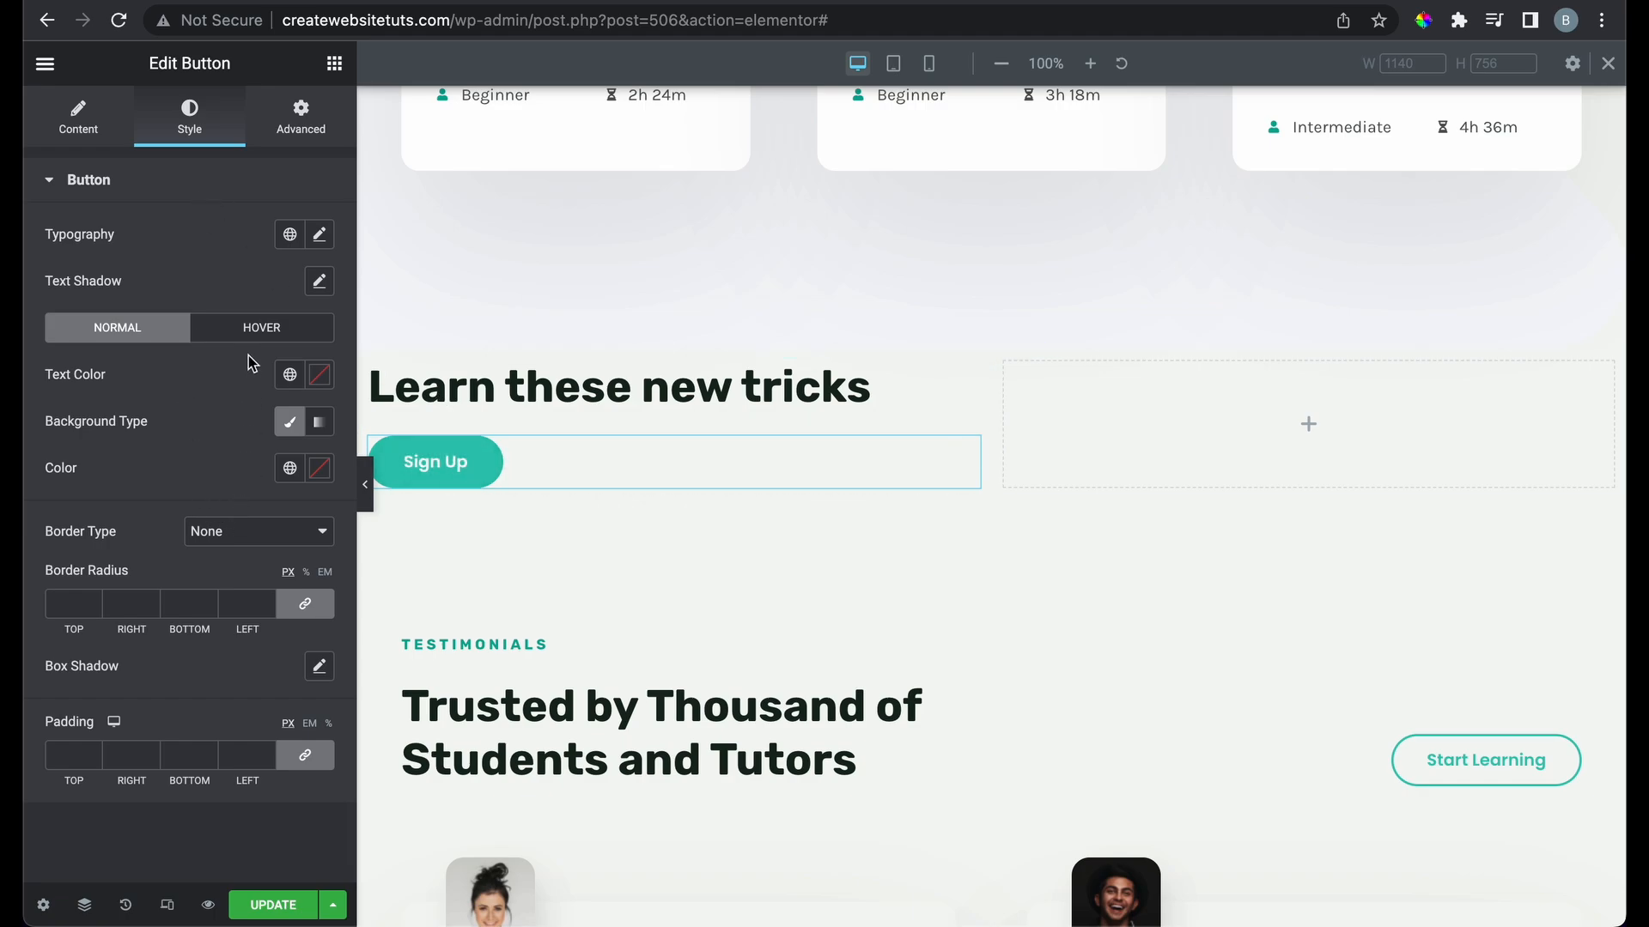
{"action": "left_click", "coordinate": [257, 329]}
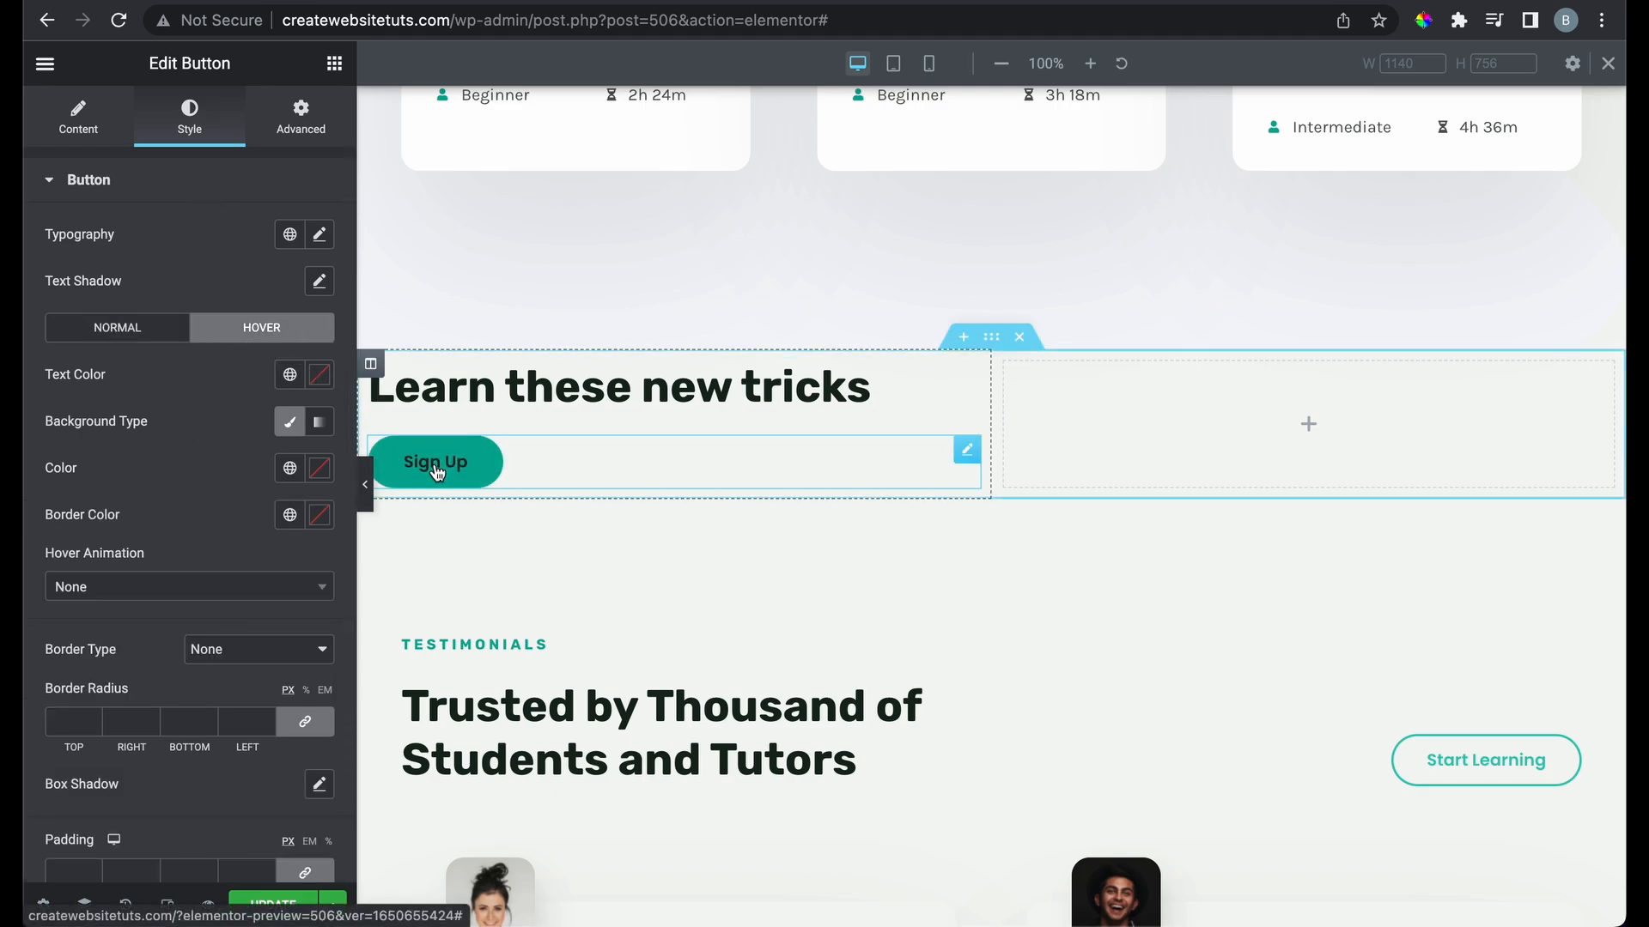
{"action": "left_click", "coordinate": [137, 337]}
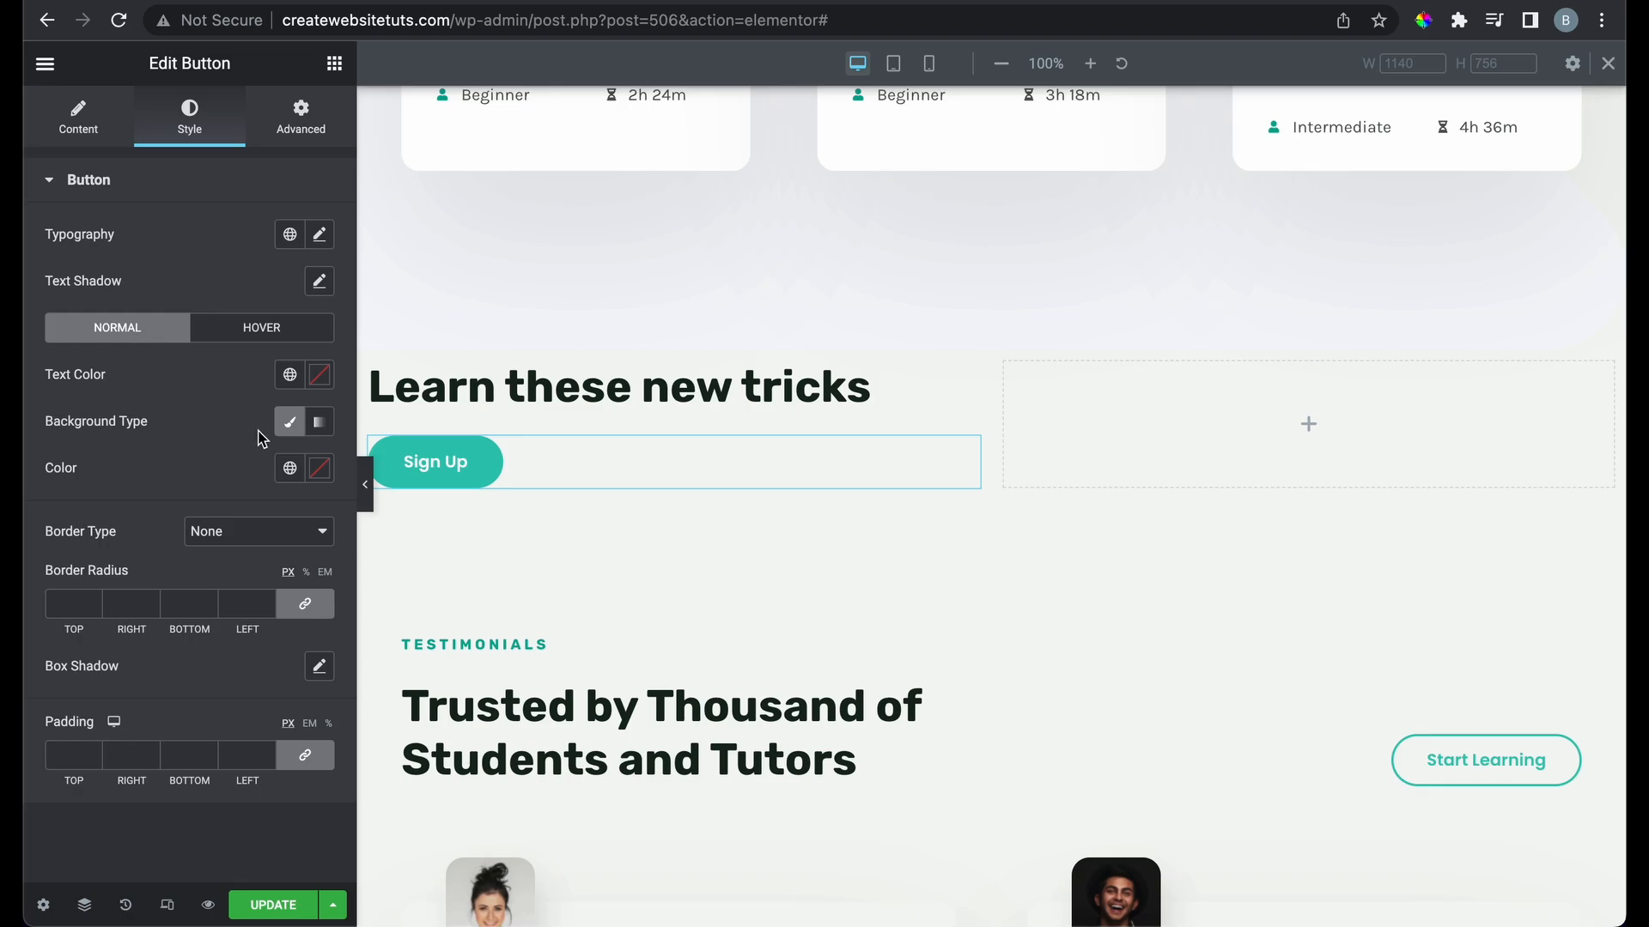
Switch the Sign Up button's normal background type to gradient, and try a border radius of 0 before clearing it
{"action": "left_click", "coordinate": [318, 423]}
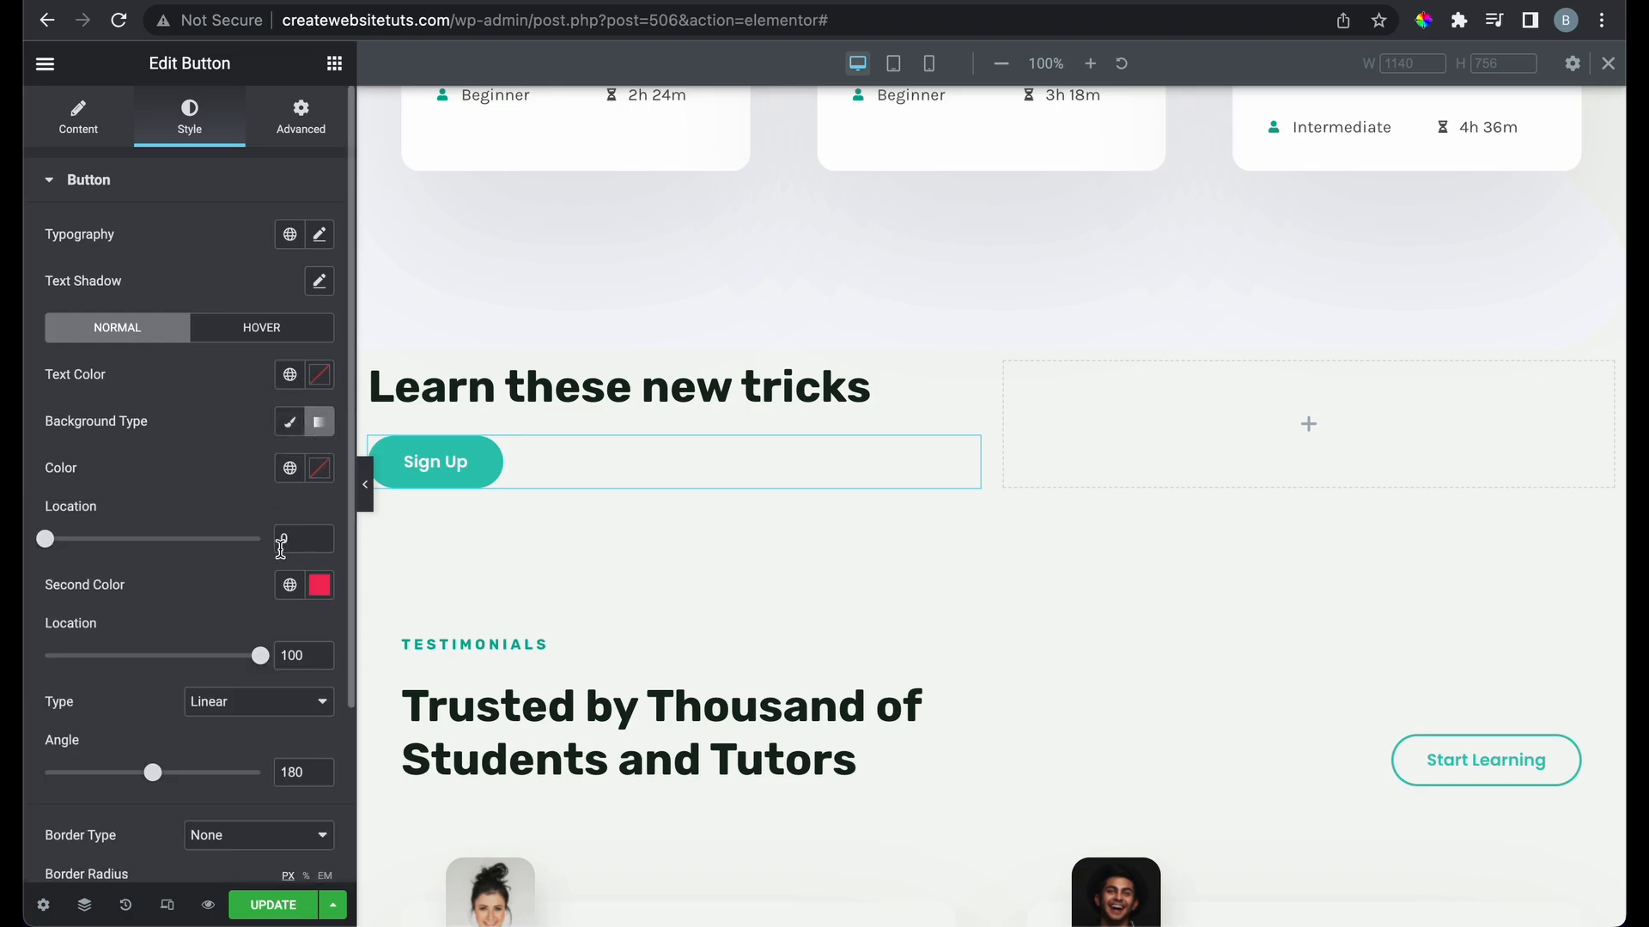
{"action": "scroll", "coordinate": [319, 618], "scroll_direction": "down", "scroll_amount": 3}
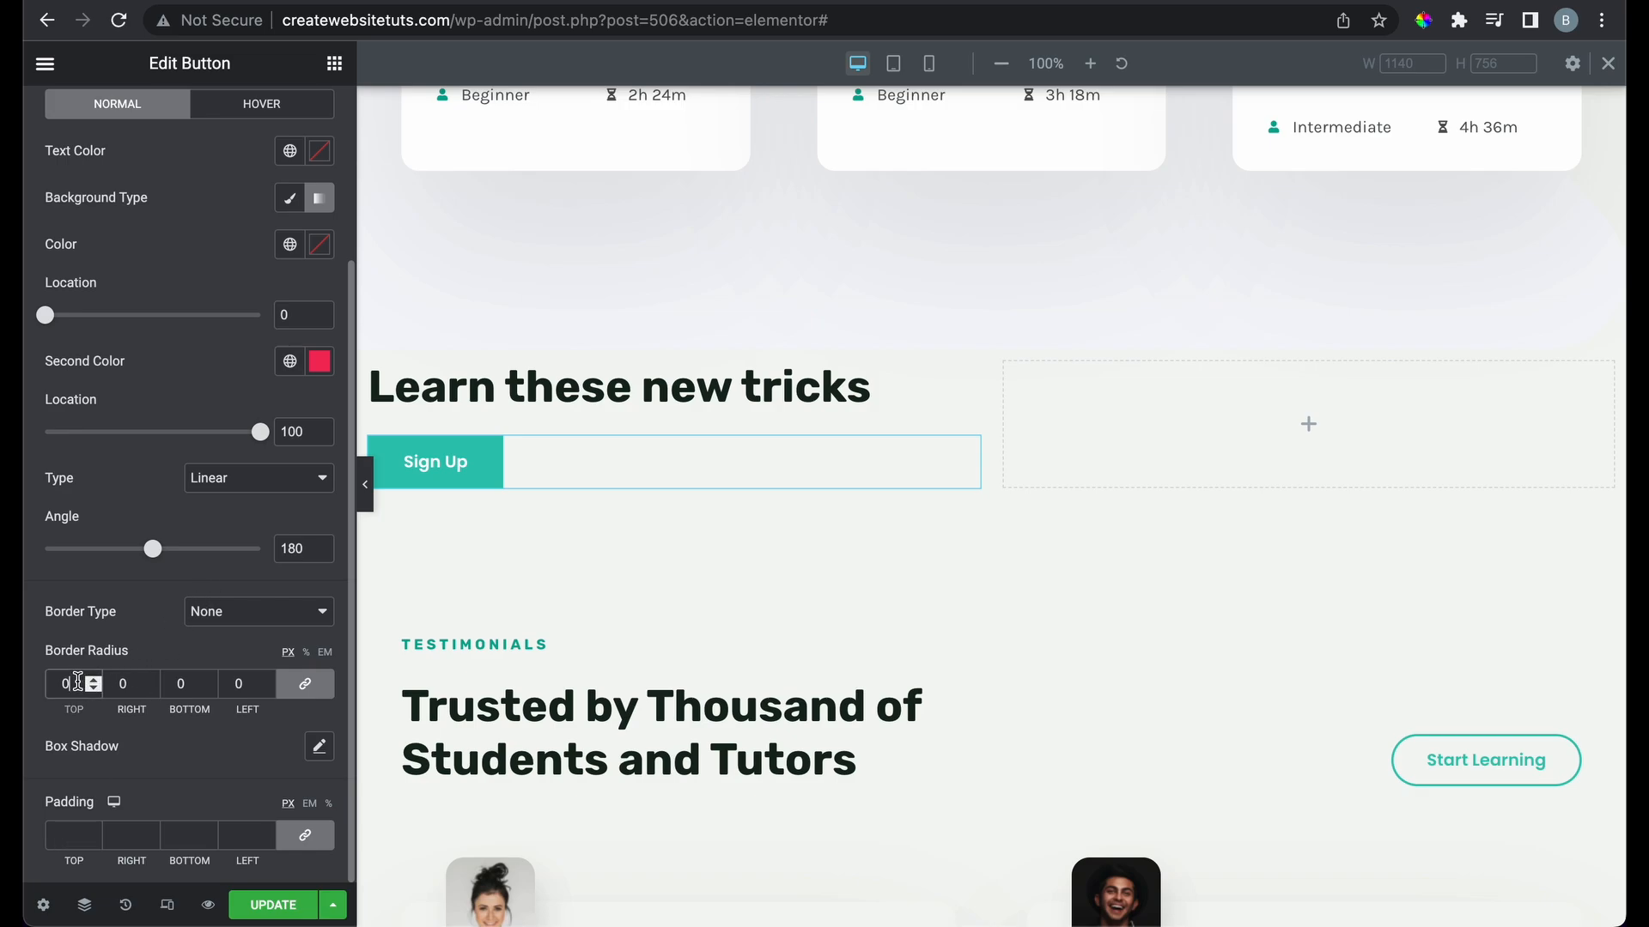
{"action": "key", "text": "BackSpace"}
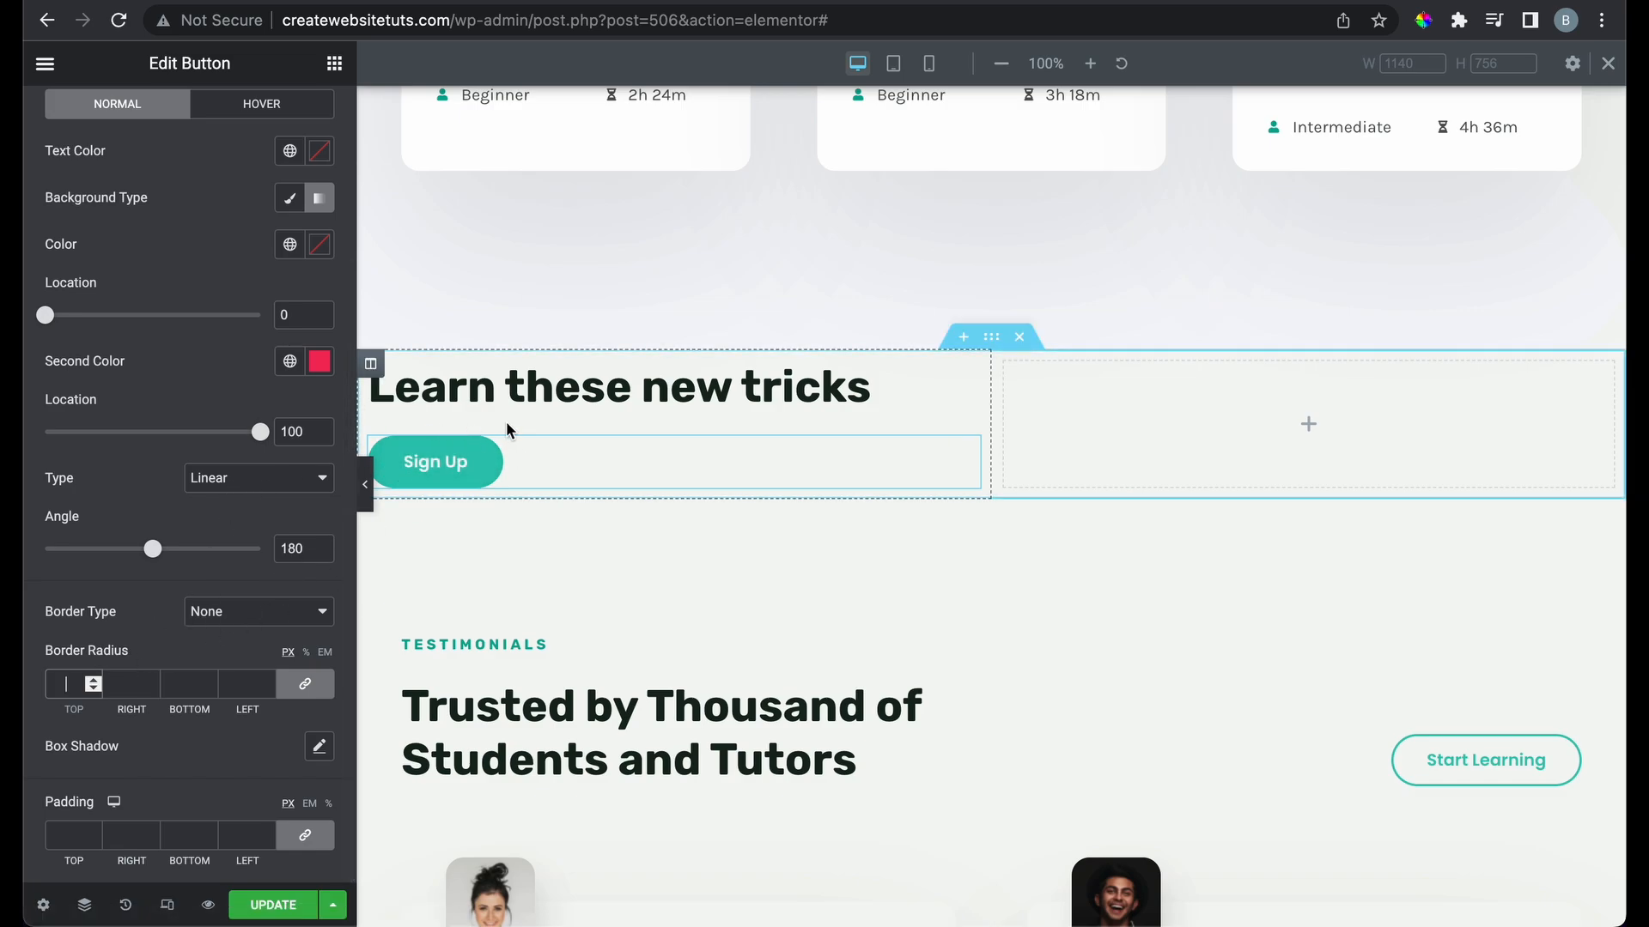
Insert a Text Editor widget between the heading and the Sign Up button, and an Image widget in the right column
{"action": "left_click", "coordinate": [335, 62]}
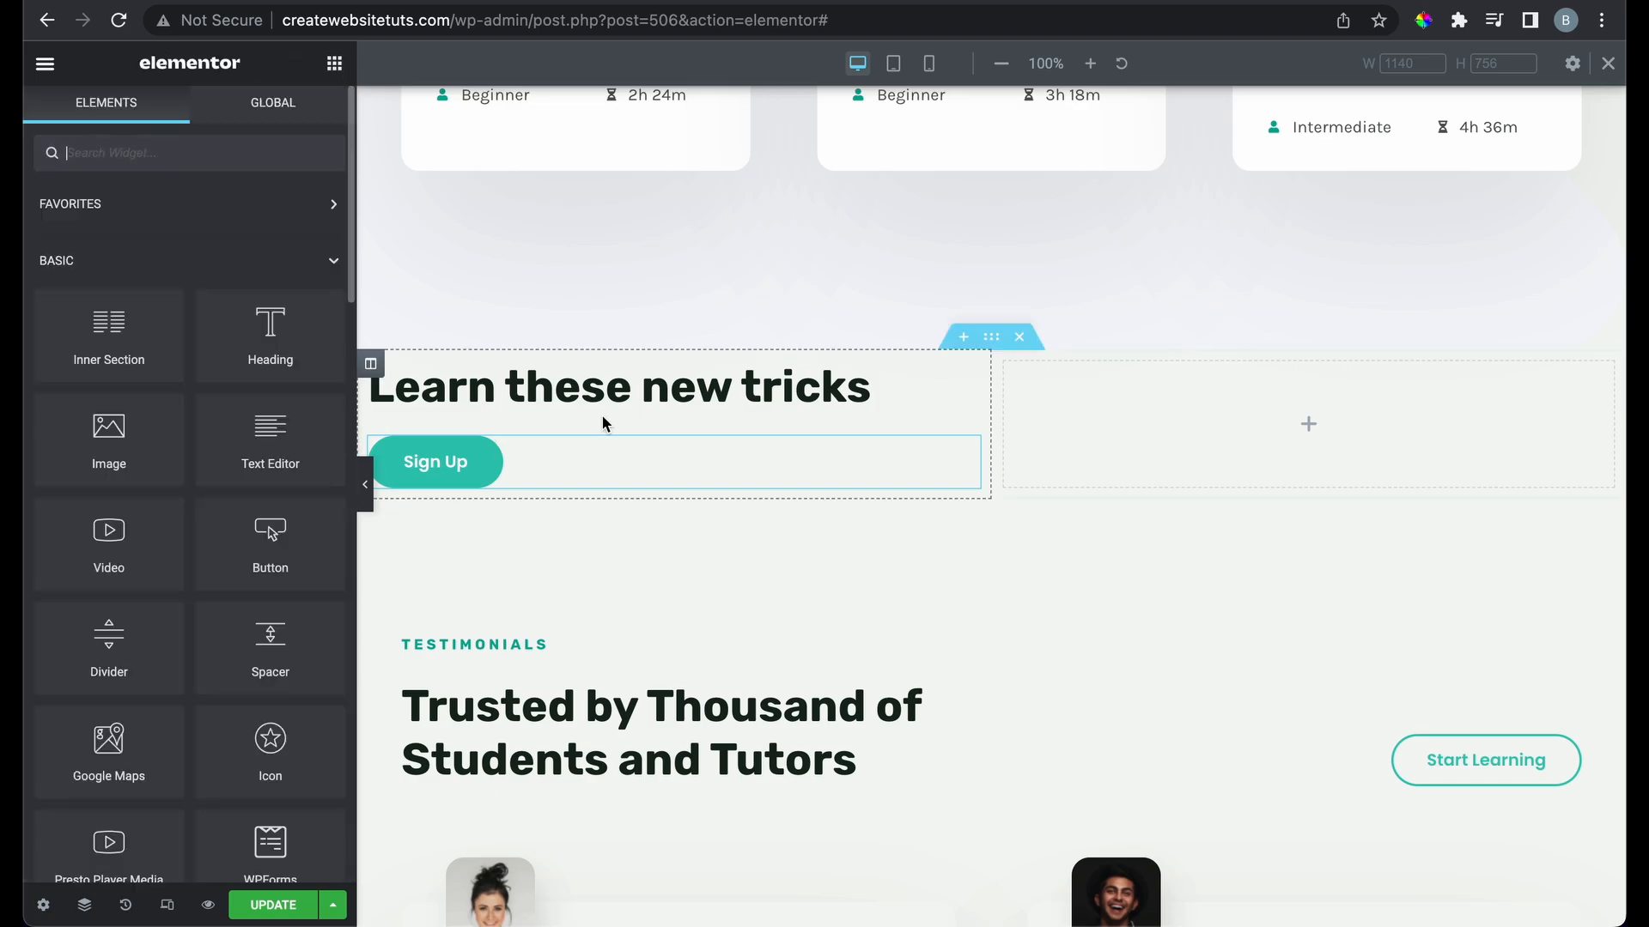
{"action": "left_click_drag", "start_coordinate": [270, 454], "coordinate": [551, 457]}
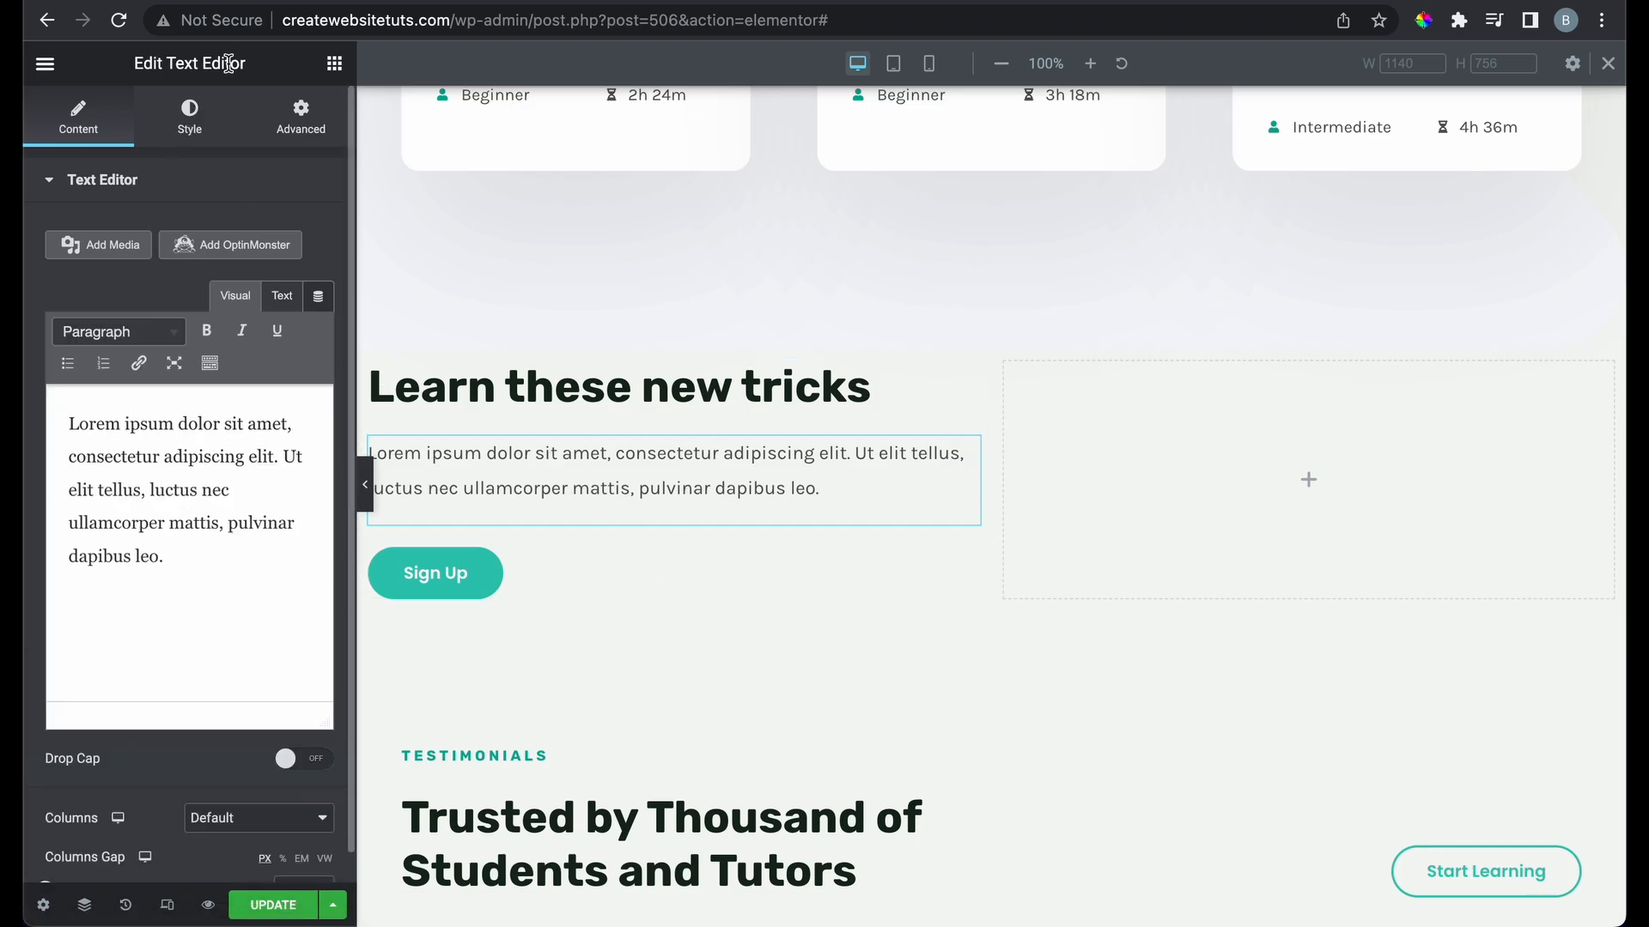
{"action": "left_click", "coordinate": [335, 63]}
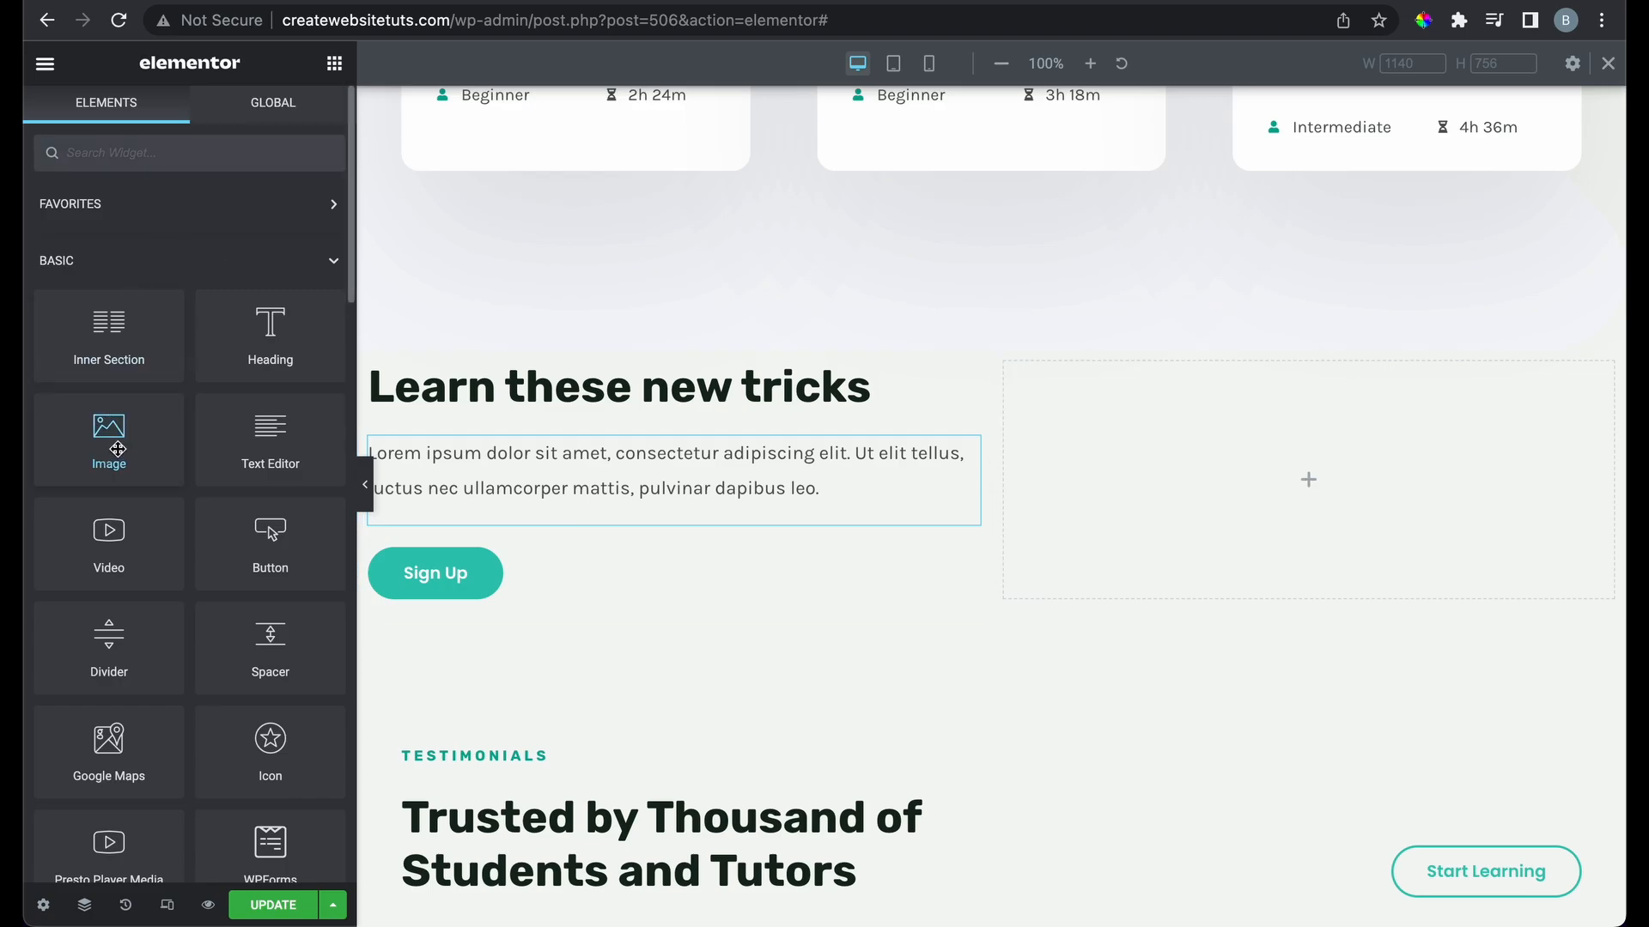
{"action": "left_click_drag", "start_coordinate": [117, 449], "coordinate": [1280, 438]}
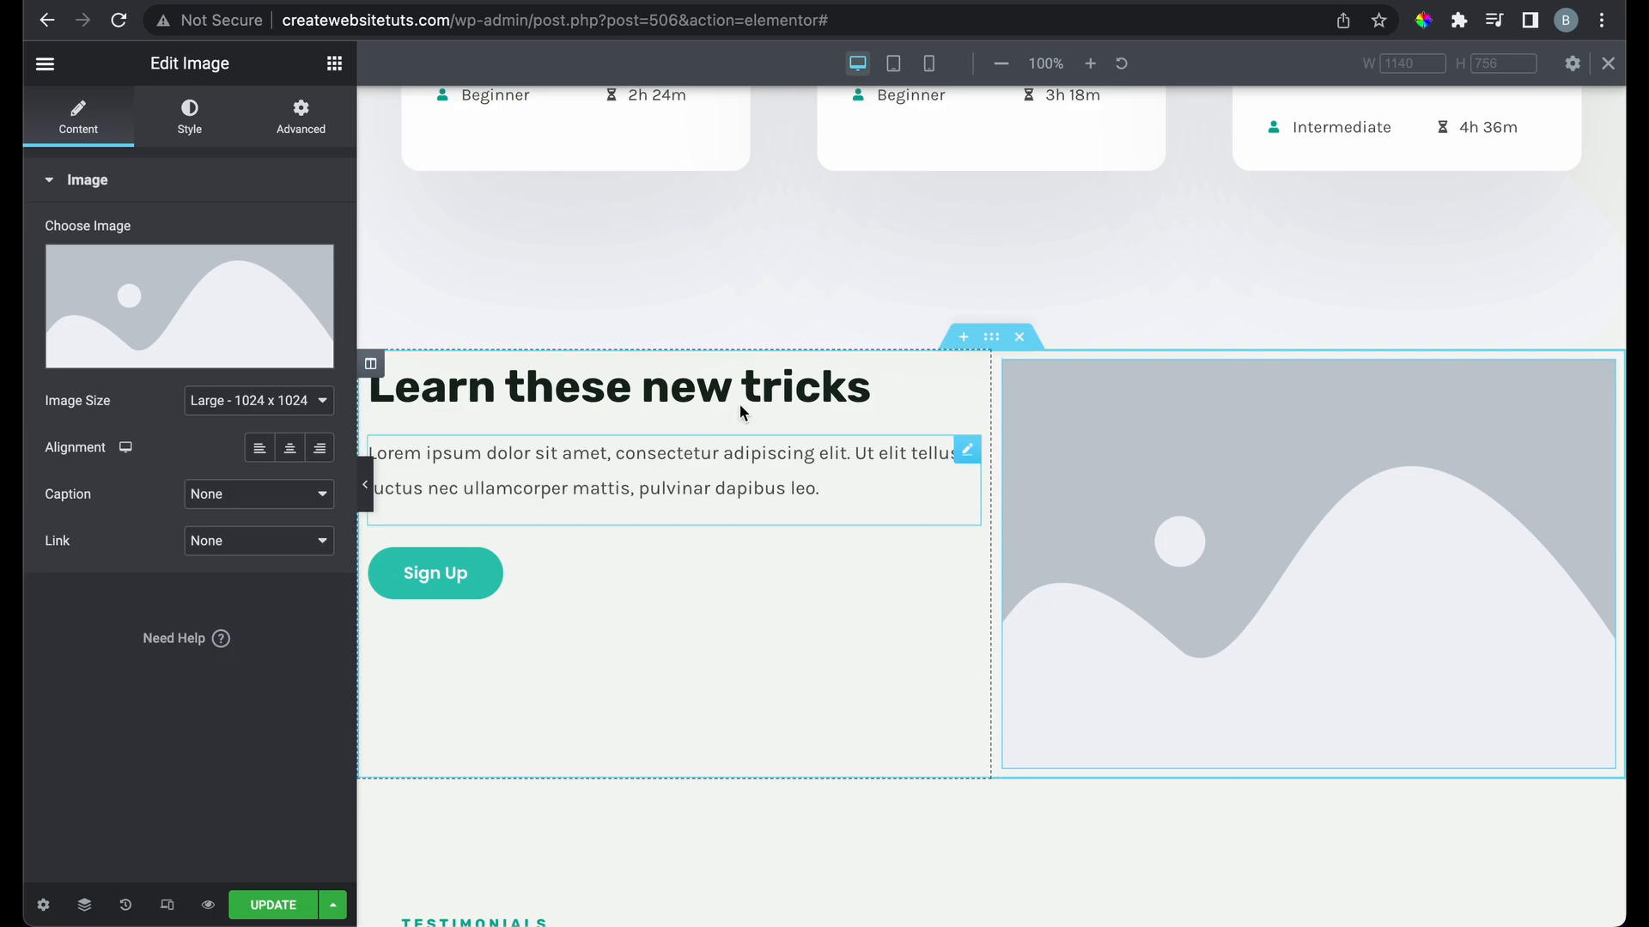
Delete the two-column "Learn these new tricks" section above Testimonials
{"action": "scroll", "coordinate": [986, 420], "scroll_direction": "down", "scroll_amount": 2}
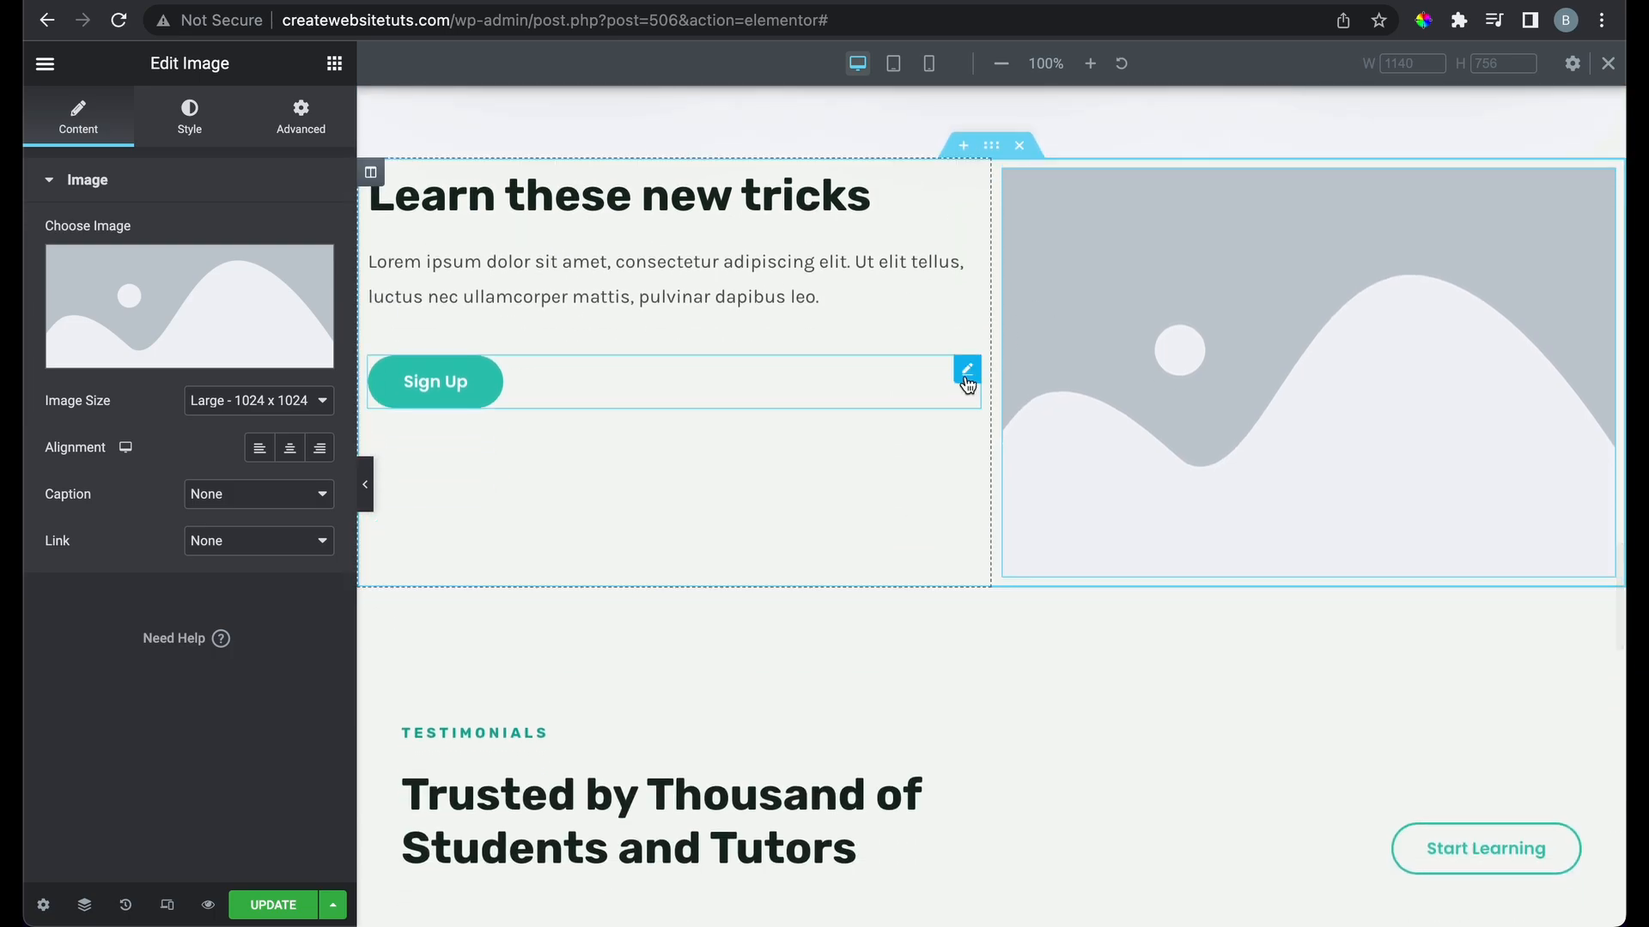
{"action": "scroll", "coordinate": [969, 381], "scroll_direction": "up", "scroll_amount": 1}
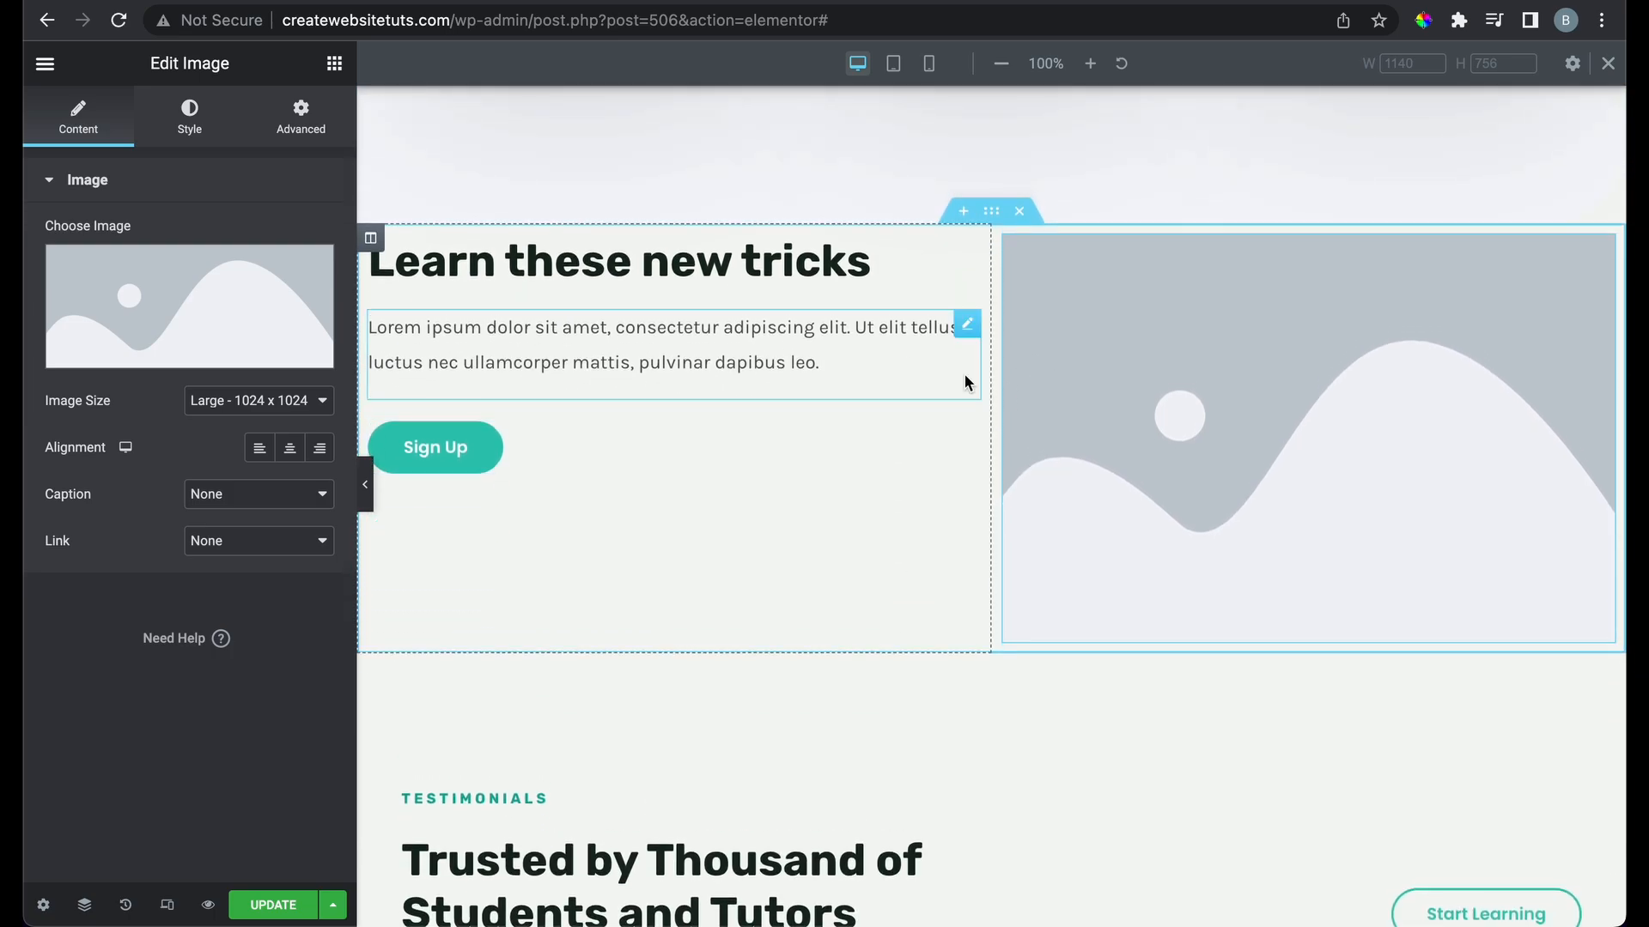
{"action": "left_click", "coordinate": [1020, 212]}
Insert a fresh empty section placeholder between the course cards and the Testimonials section
{"action": "scroll", "coordinate": [1010, 283], "scroll_direction": "up", "scroll_amount": 2}
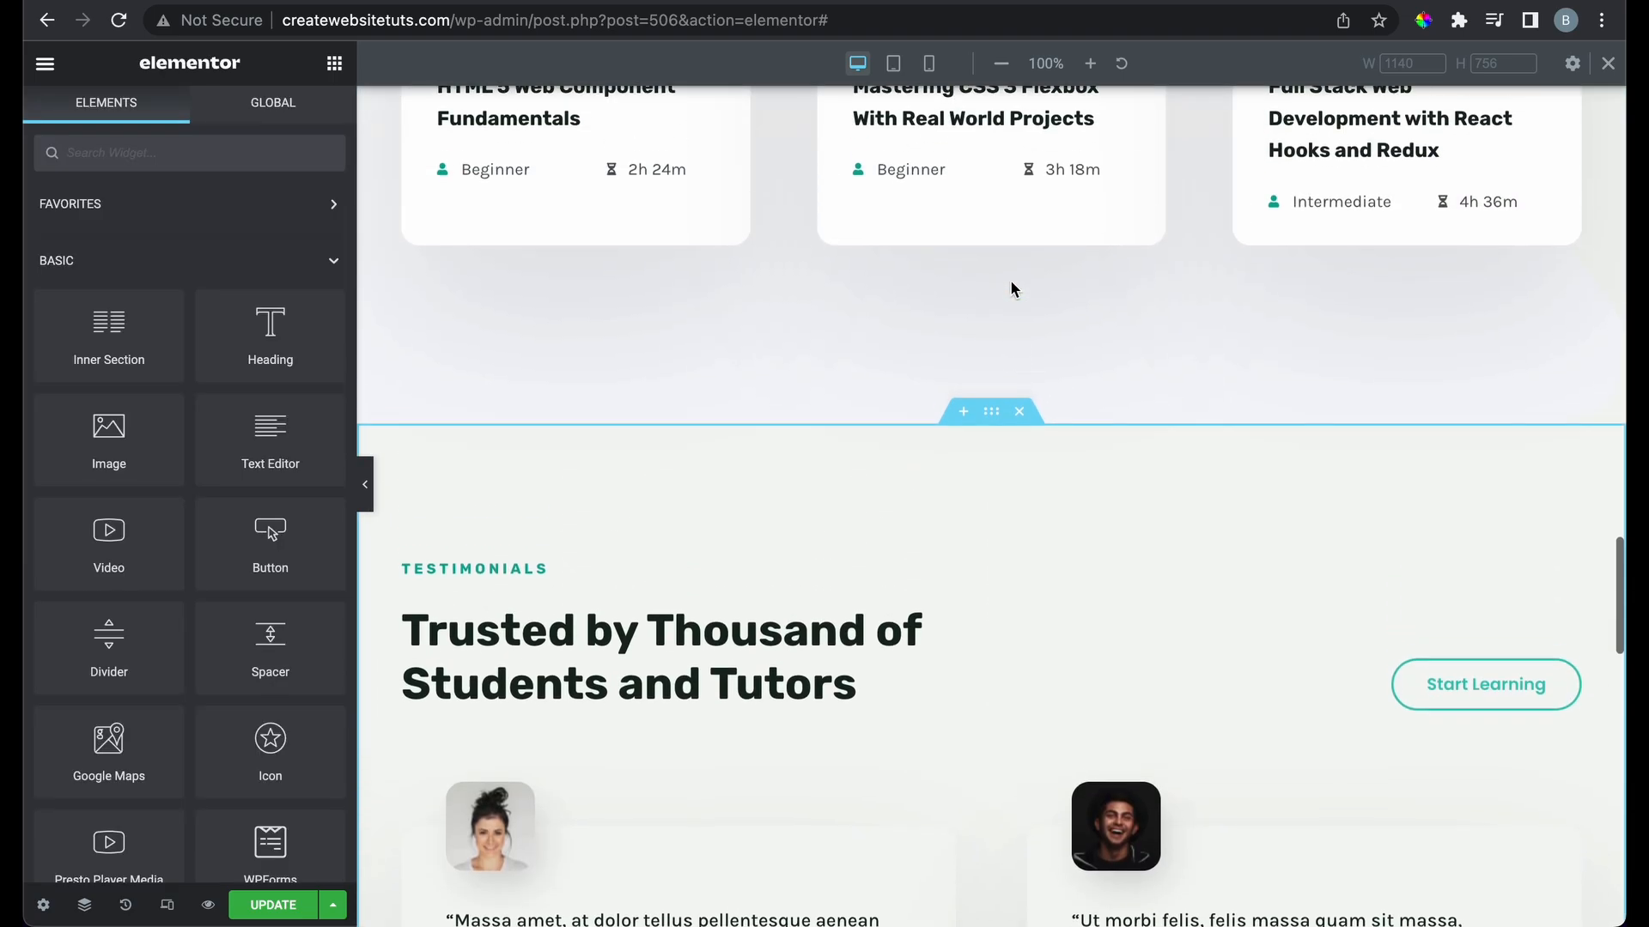
{"action": "scroll", "coordinate": [838, 279], "scroll_direction": "down", "scroll_amount": 1}
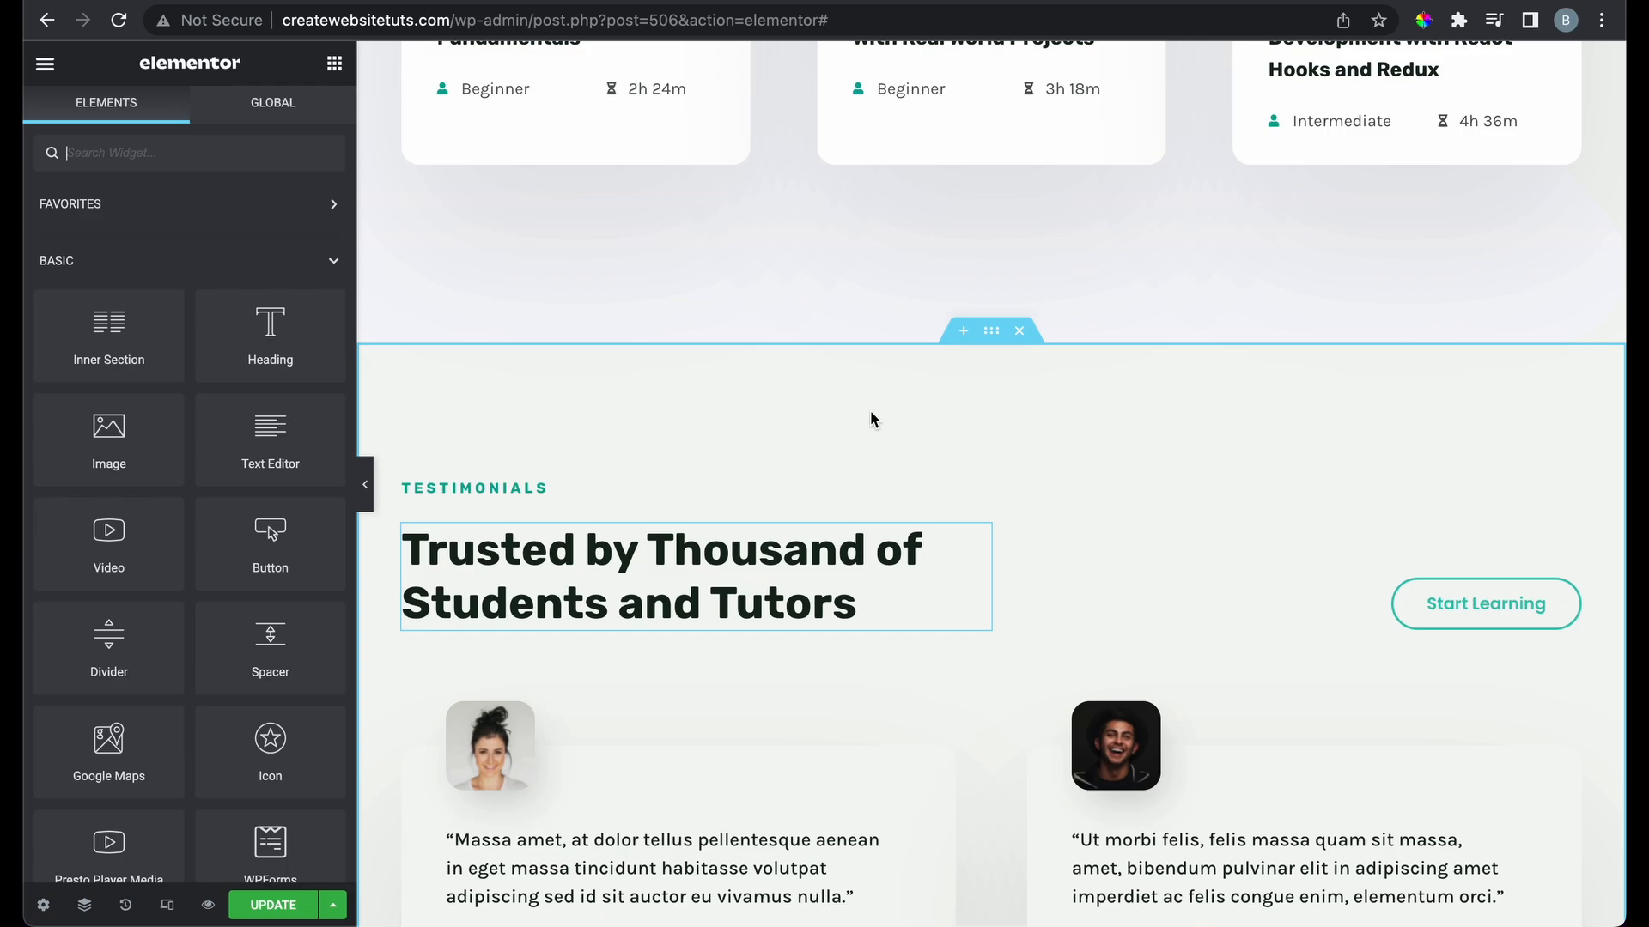
{"action": "left_click", "coordinate": [962, 331]}
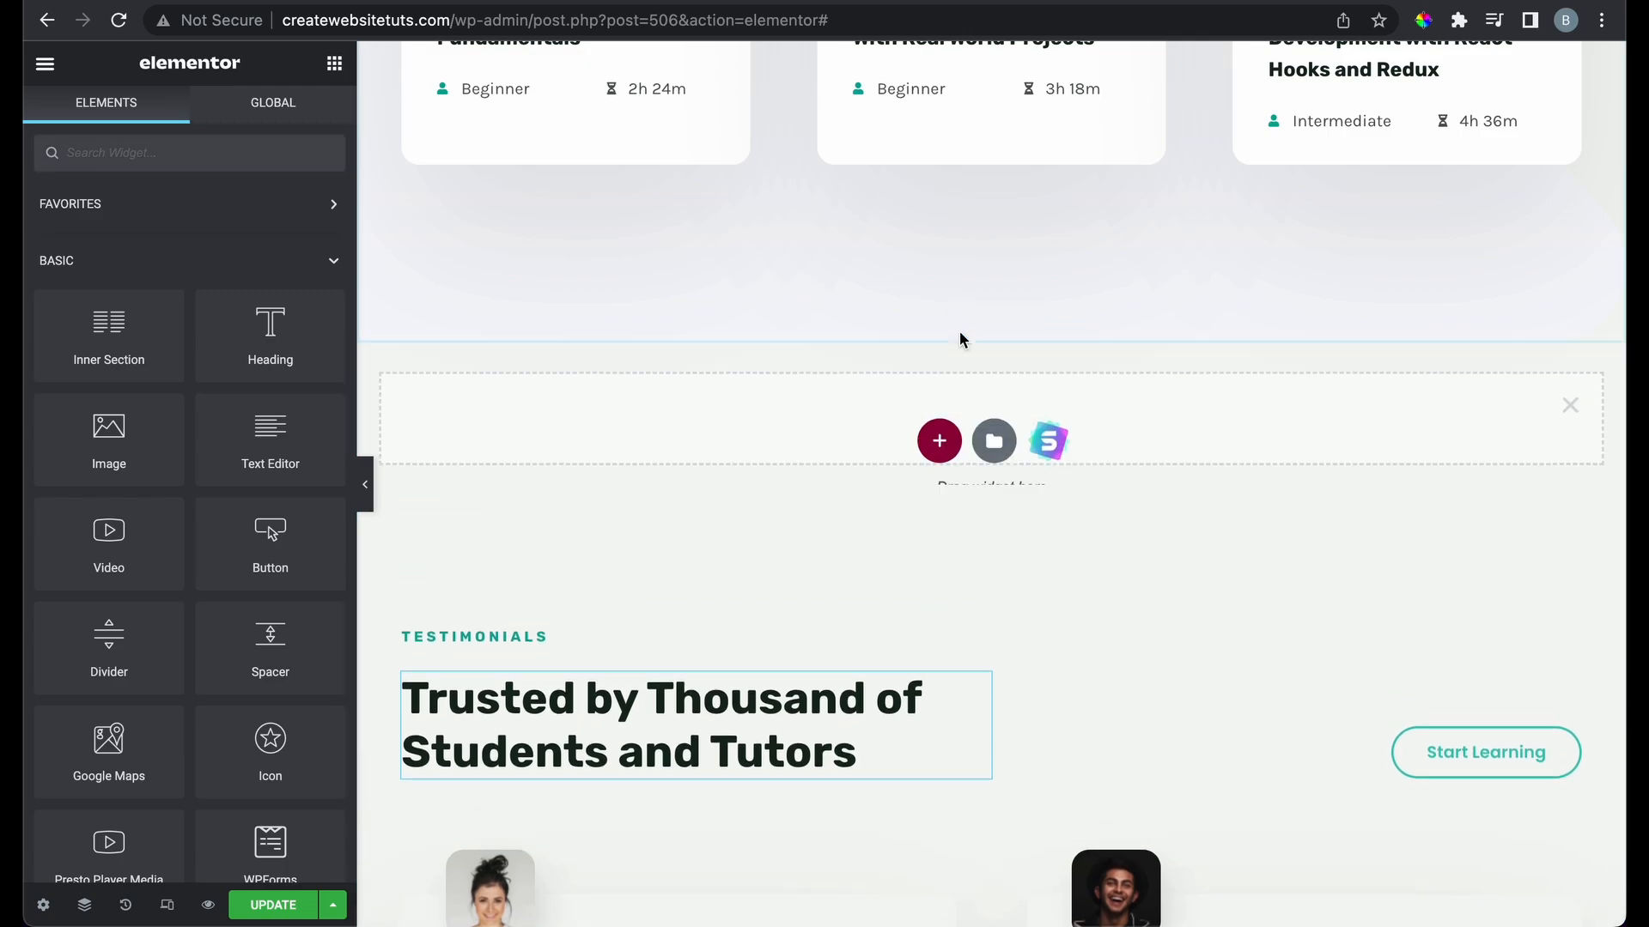
Import the Starter Templates block with a secondary heading, email sign-up form and angular-roof building image above the Testimonials section
{"action": "left_click", "coordinate": [1057, 460]}
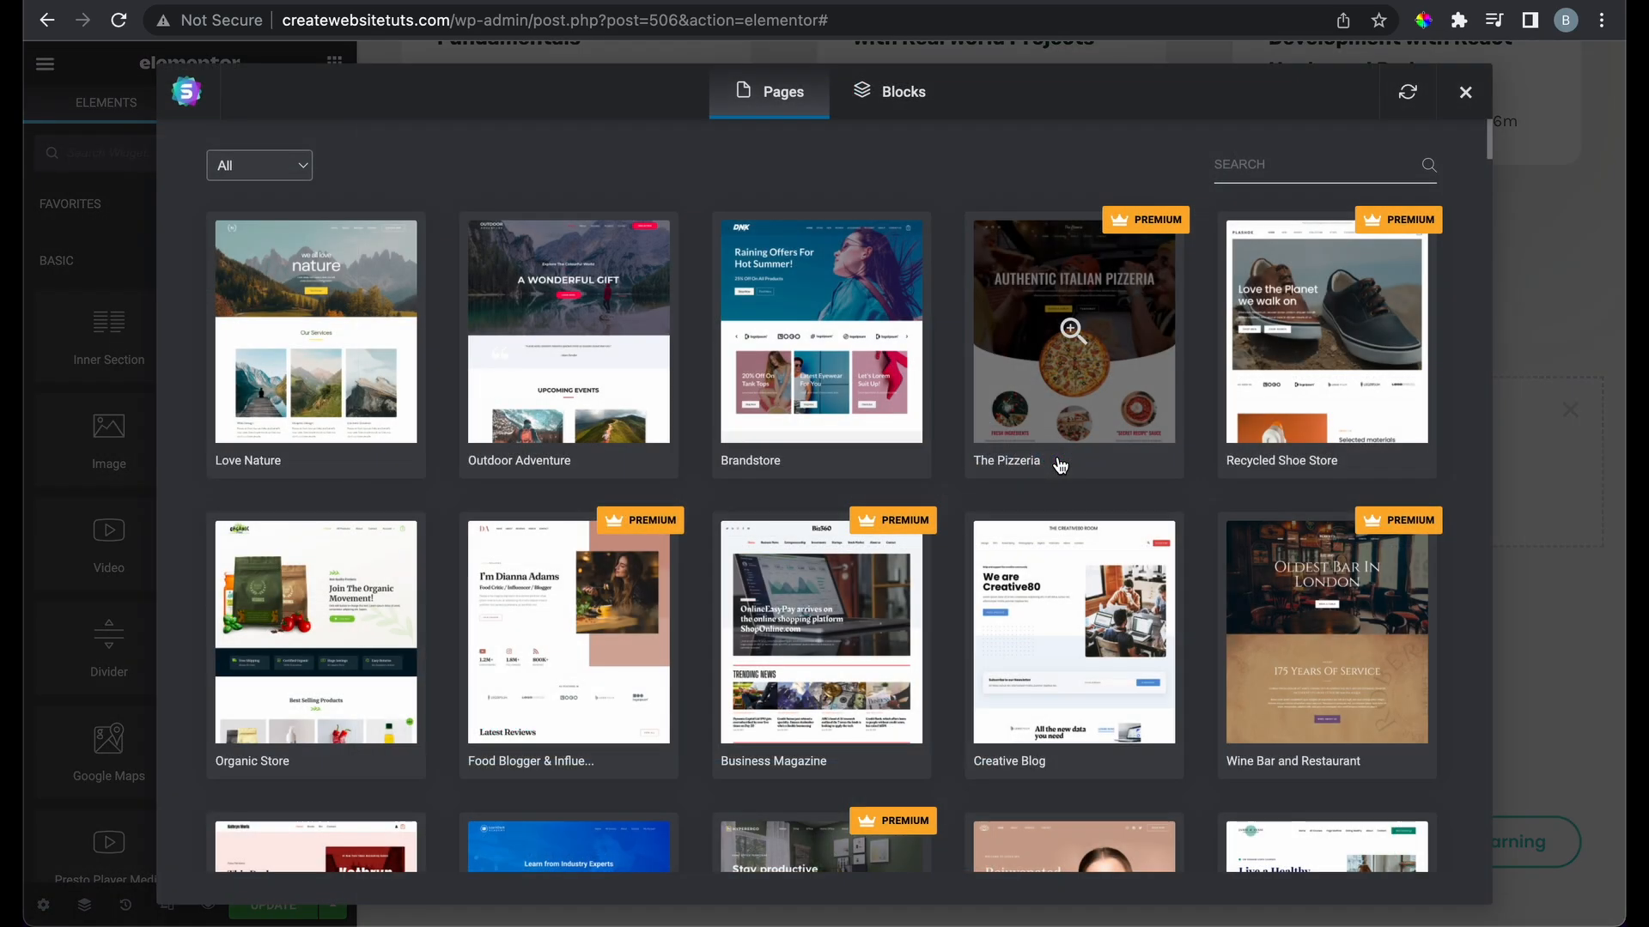
{"action": "left_click", "coordinate": [879, 102]}
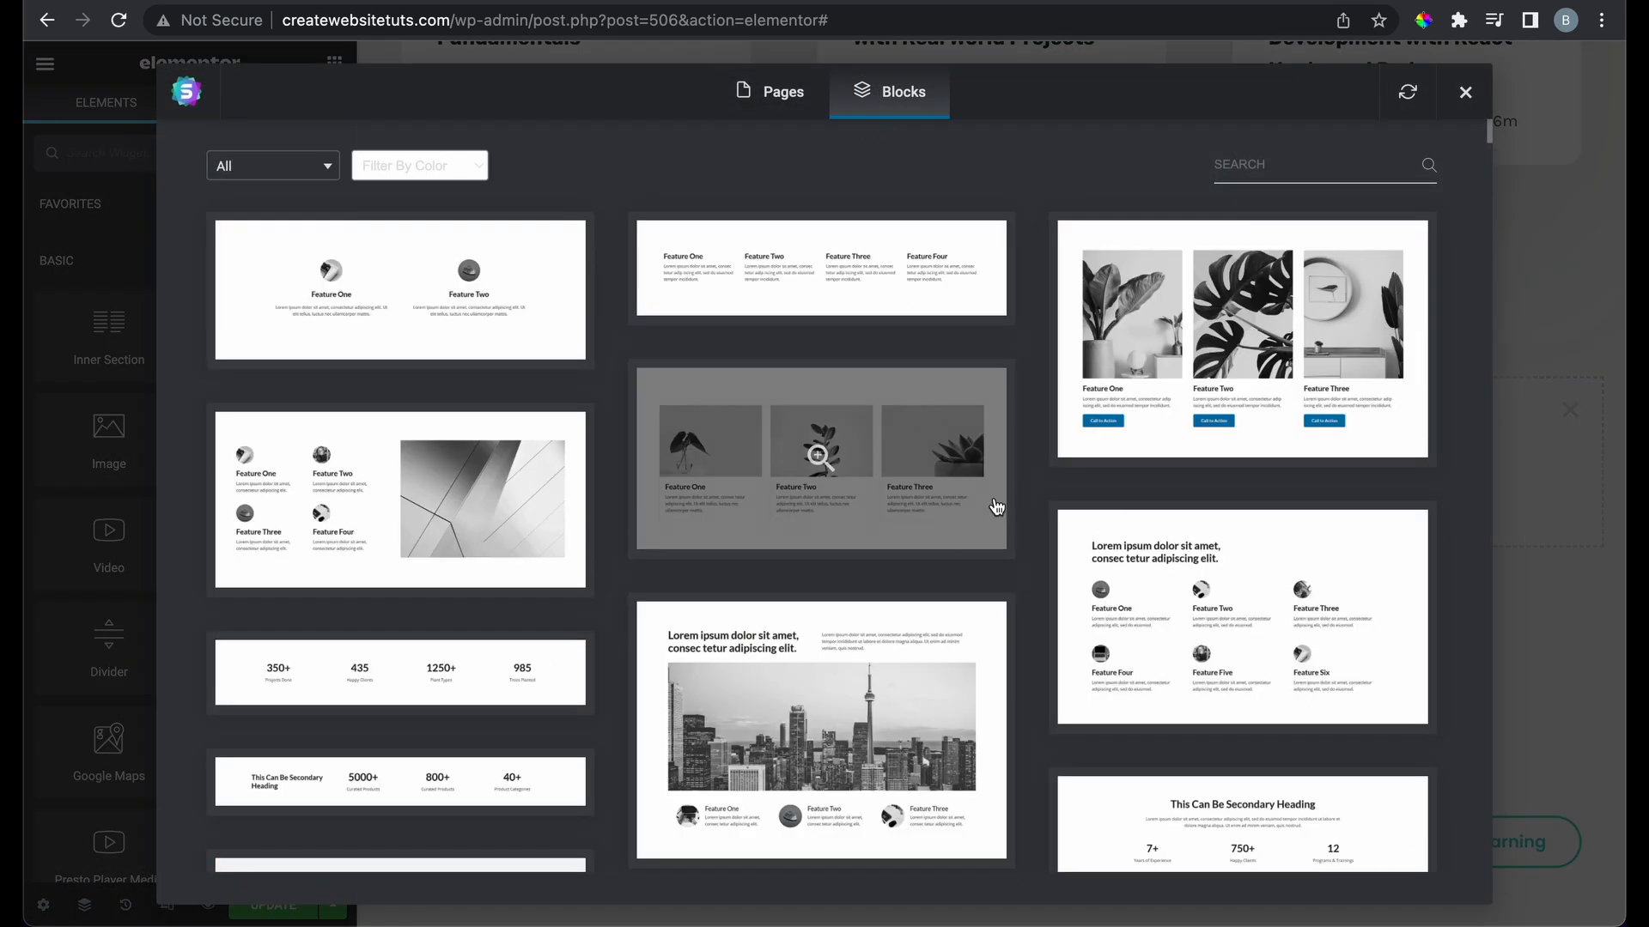
{"action": "scroll", "coordinate": [994, 508], "scroll_direction": "down", "scroll_amount": 3}
{"action": "scroll", "coordinate": [996, 505], "scroll_direction": "down", "scroll_amount": 6}
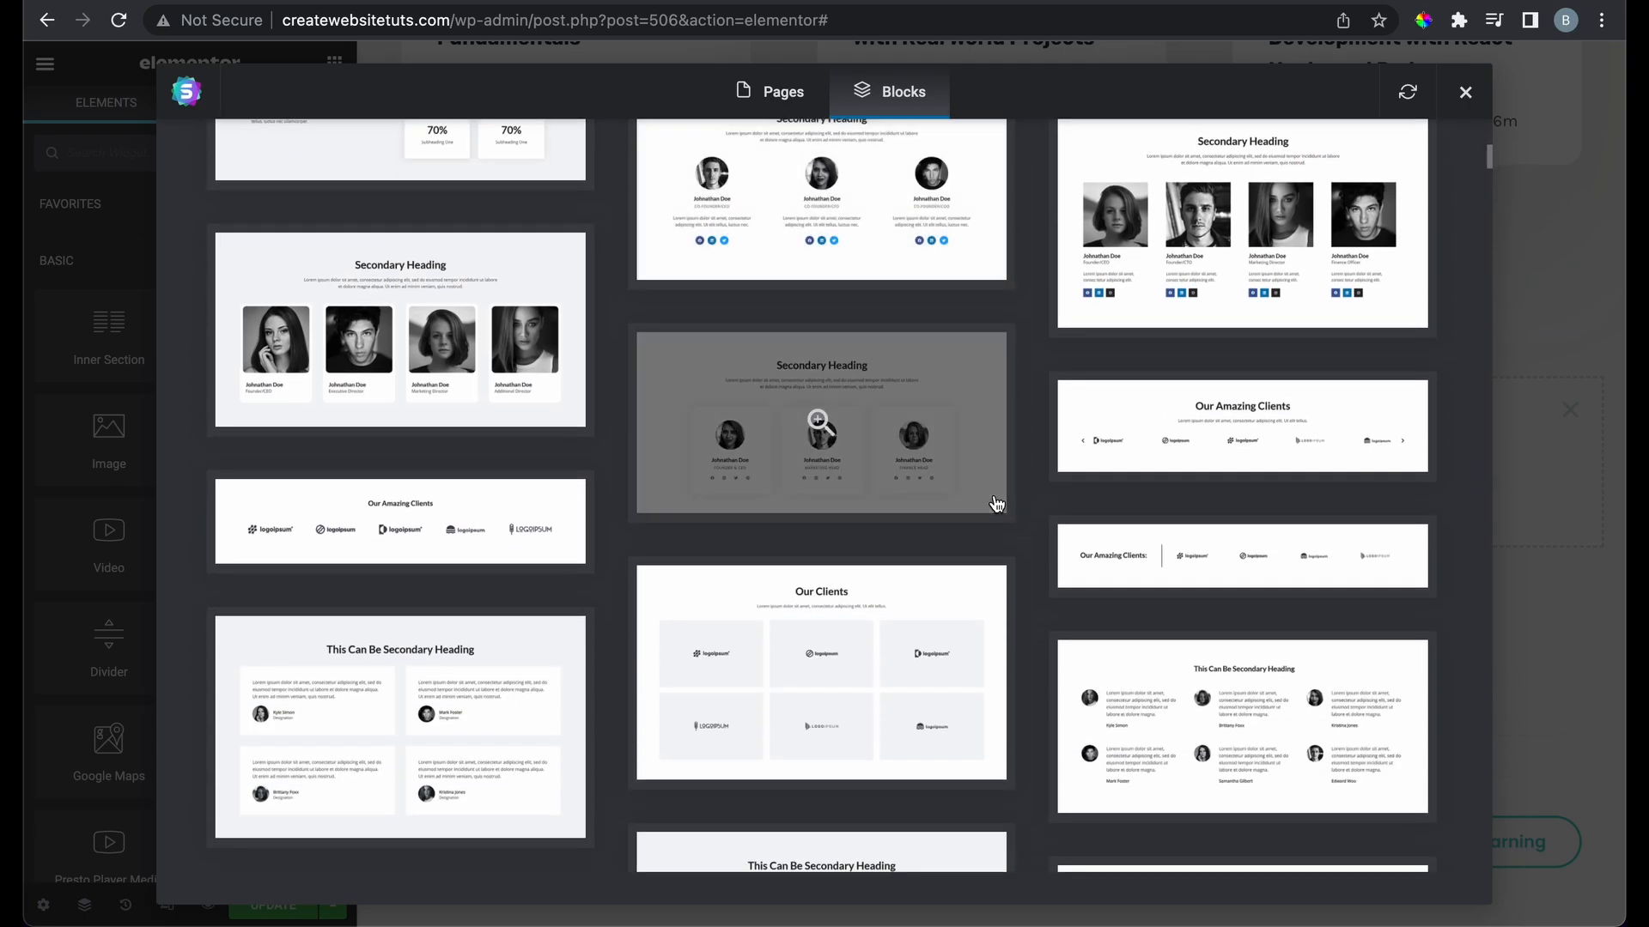
{"action": "scroll", "coordinate": [996, 505], "scroll_direction": "down", "scroll_amount": 8}
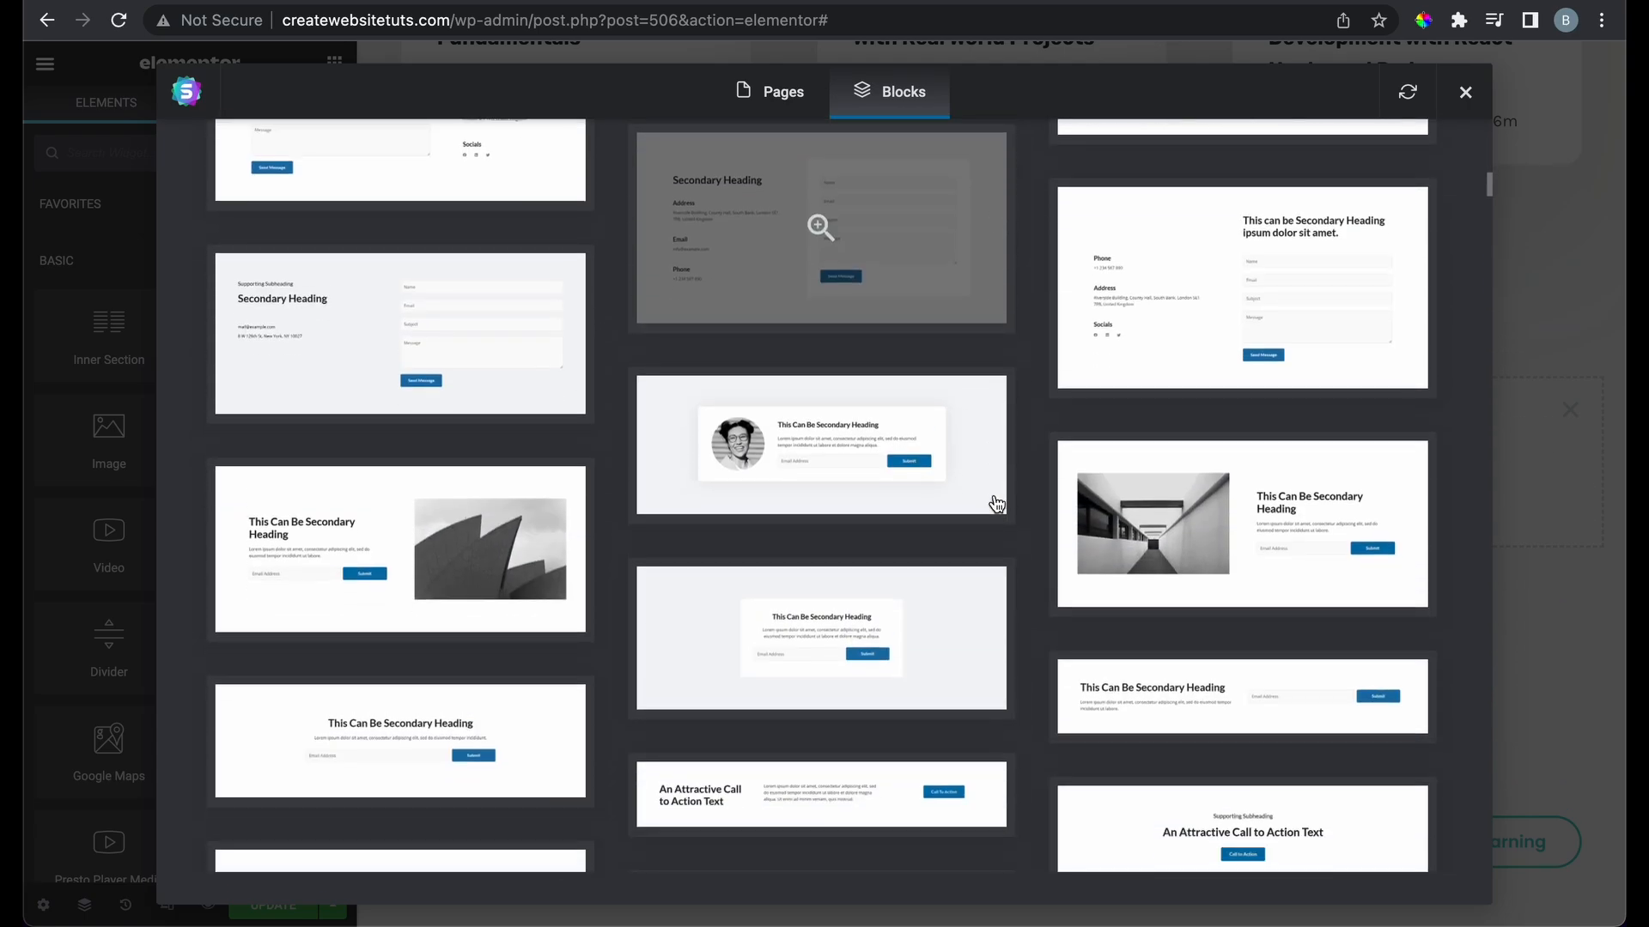
{"action": "scroll", "coordinate": [996, 505], "scroll_direction": "down", "scroll_amount": 4}
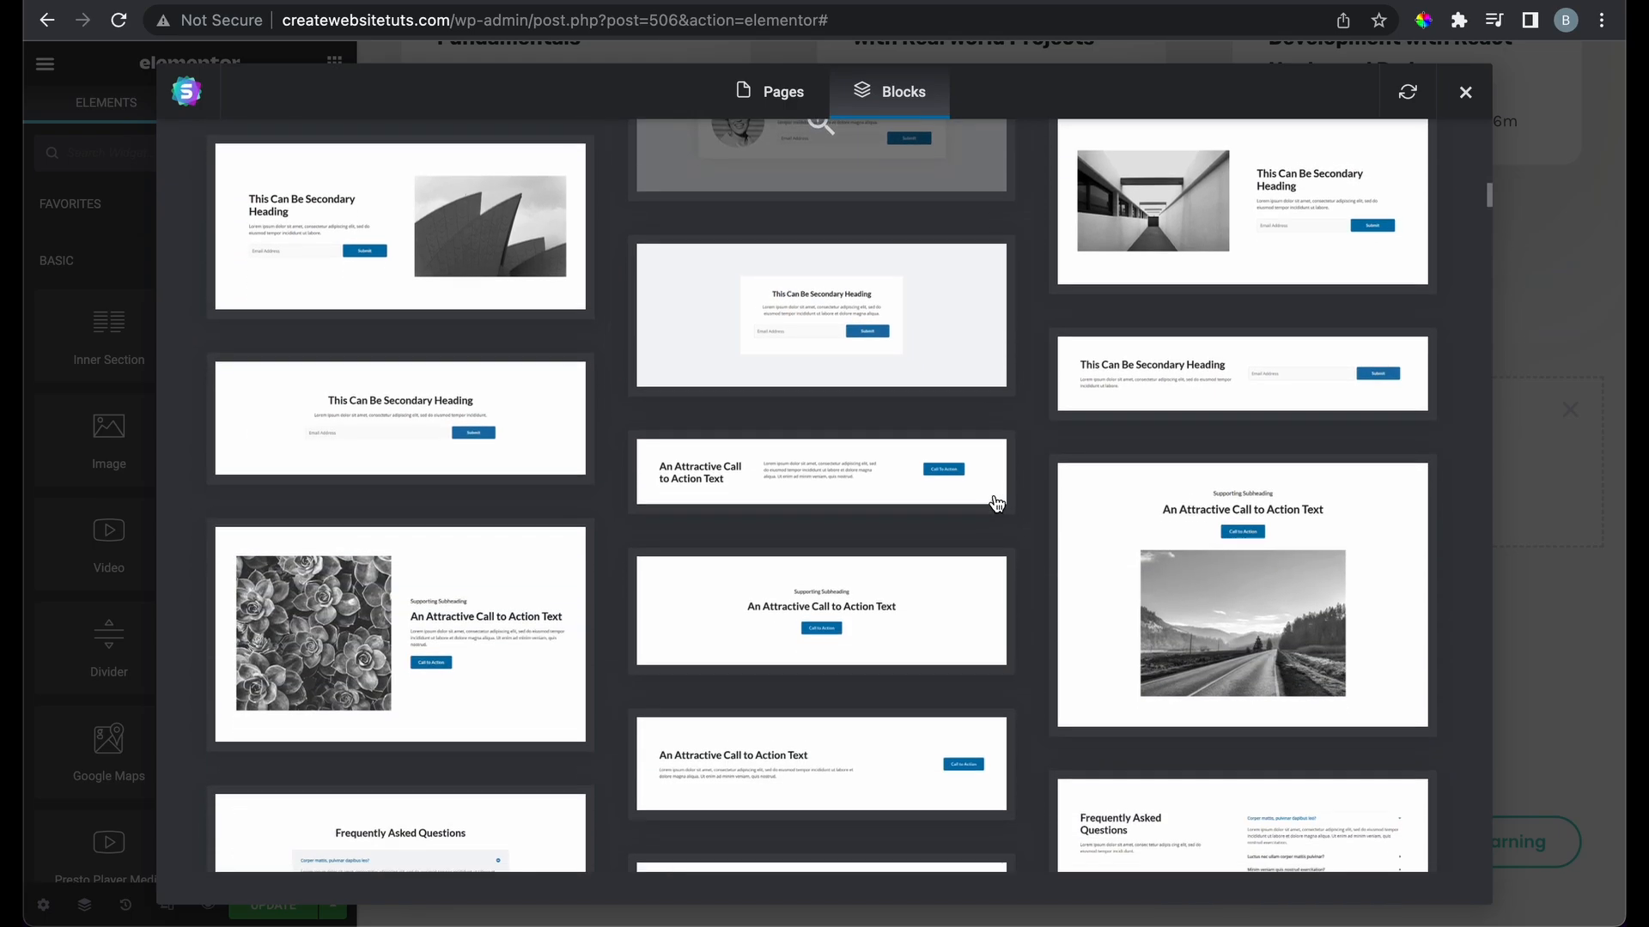
{"action": "scroll", "coordinate": [996, 505], "scroll_direction": "down", "scroll_amount": 8}
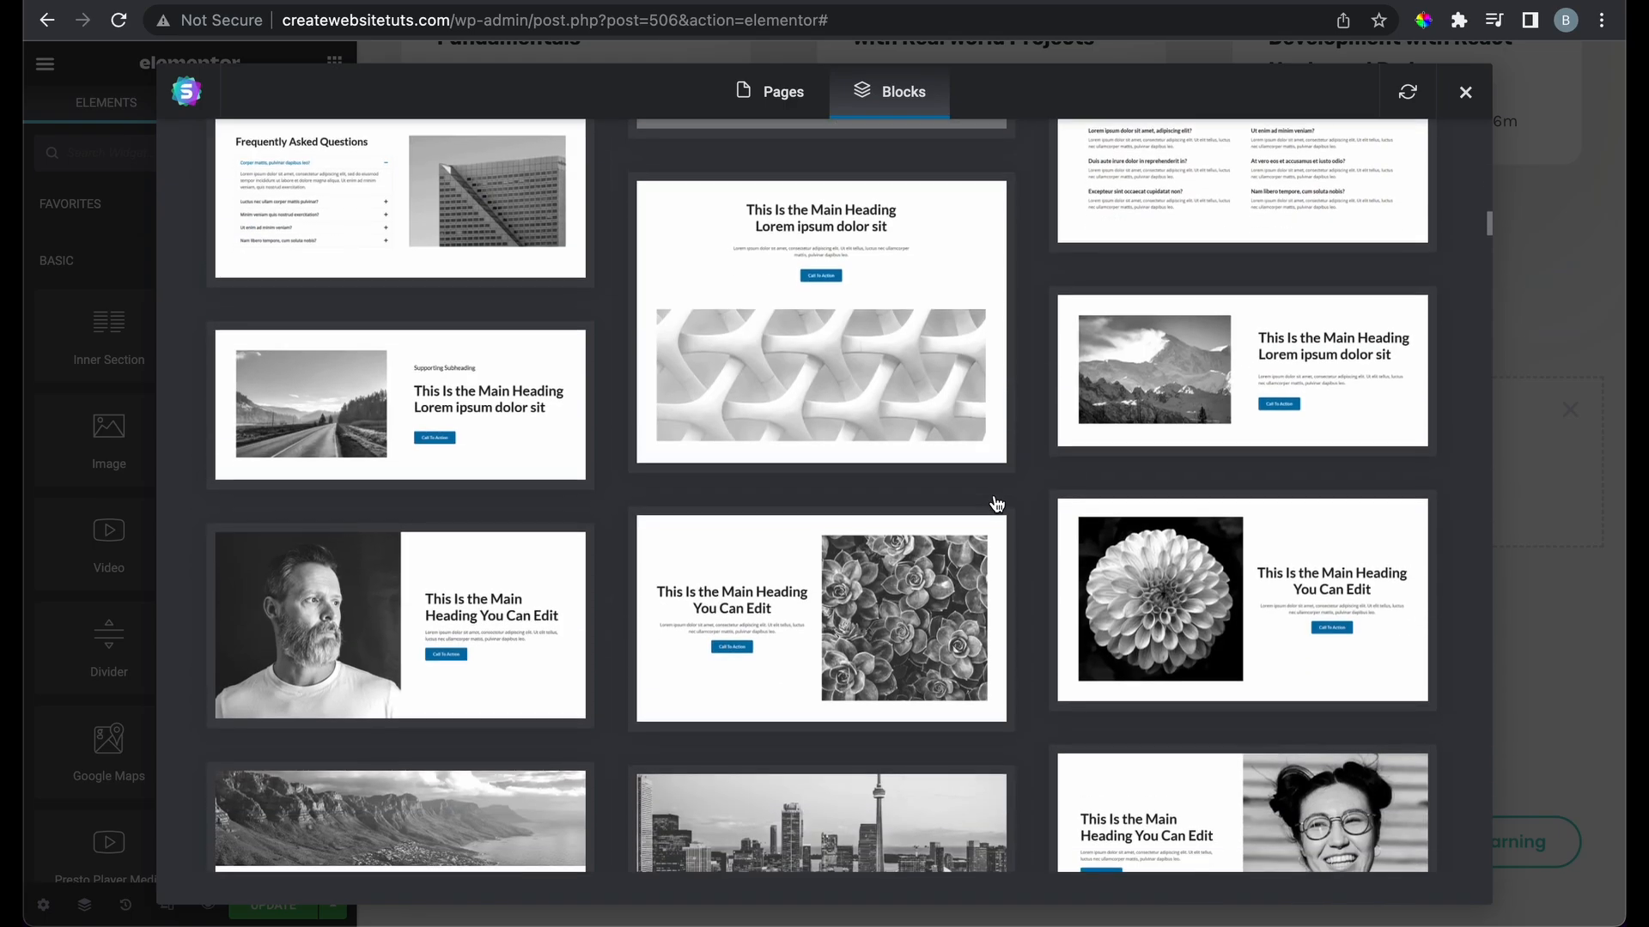
{"action": "scroll", "coordinate": [996, 505], "scroll_direction": "up", "scroll_amount": 11}
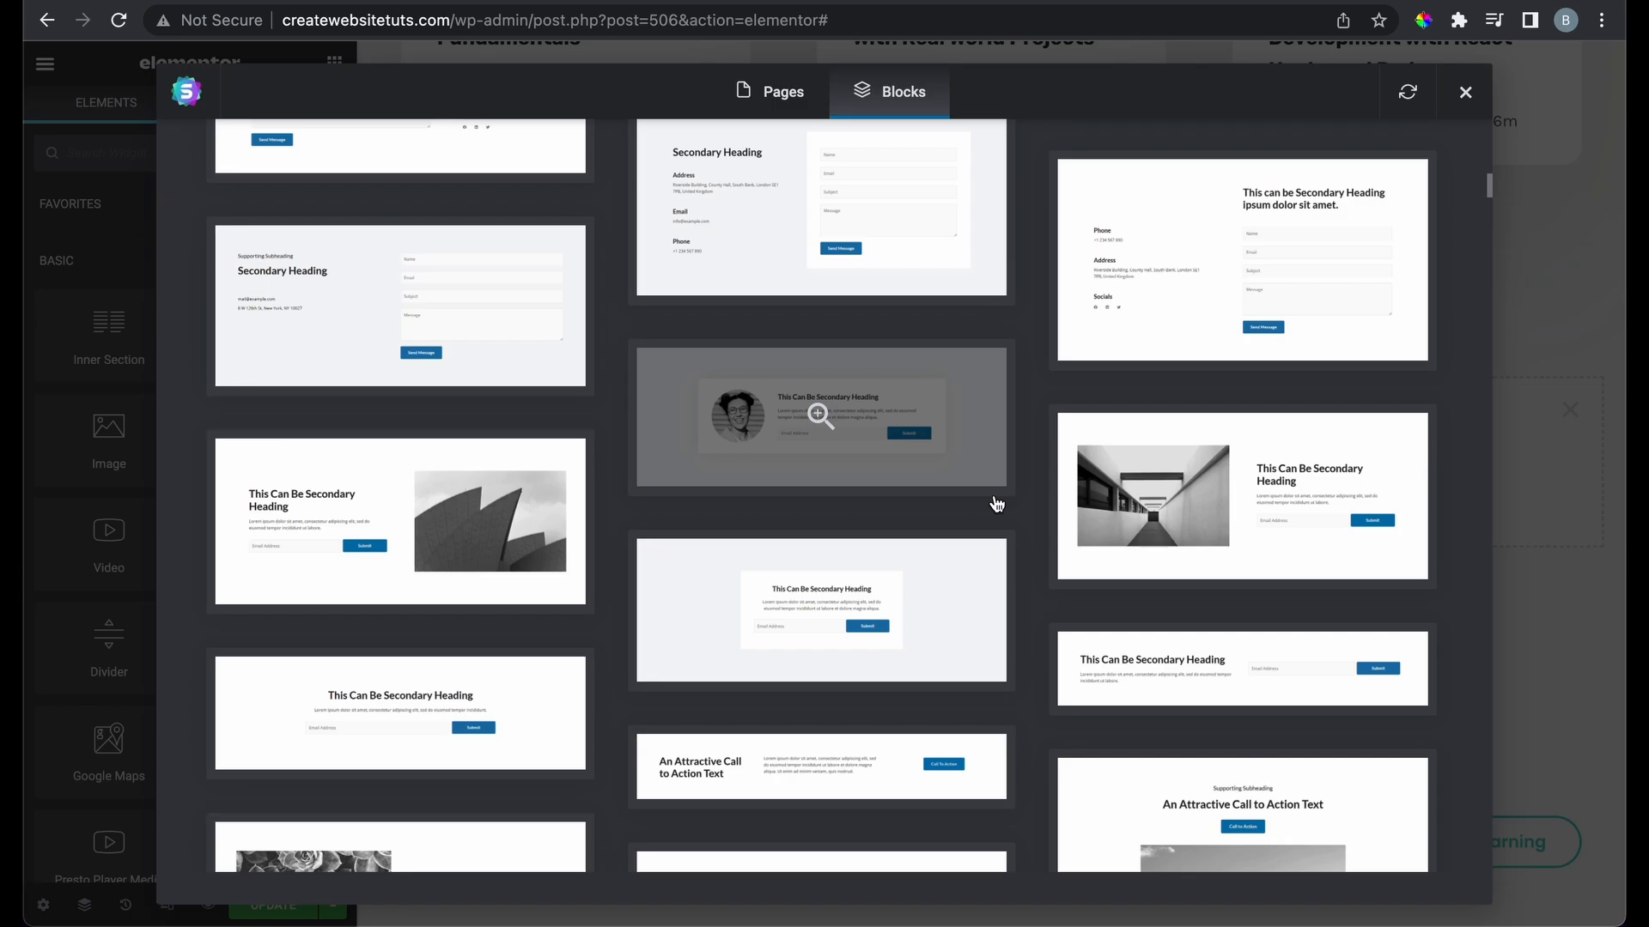
{"action": "left_click", "coordinate": [377, 563]}
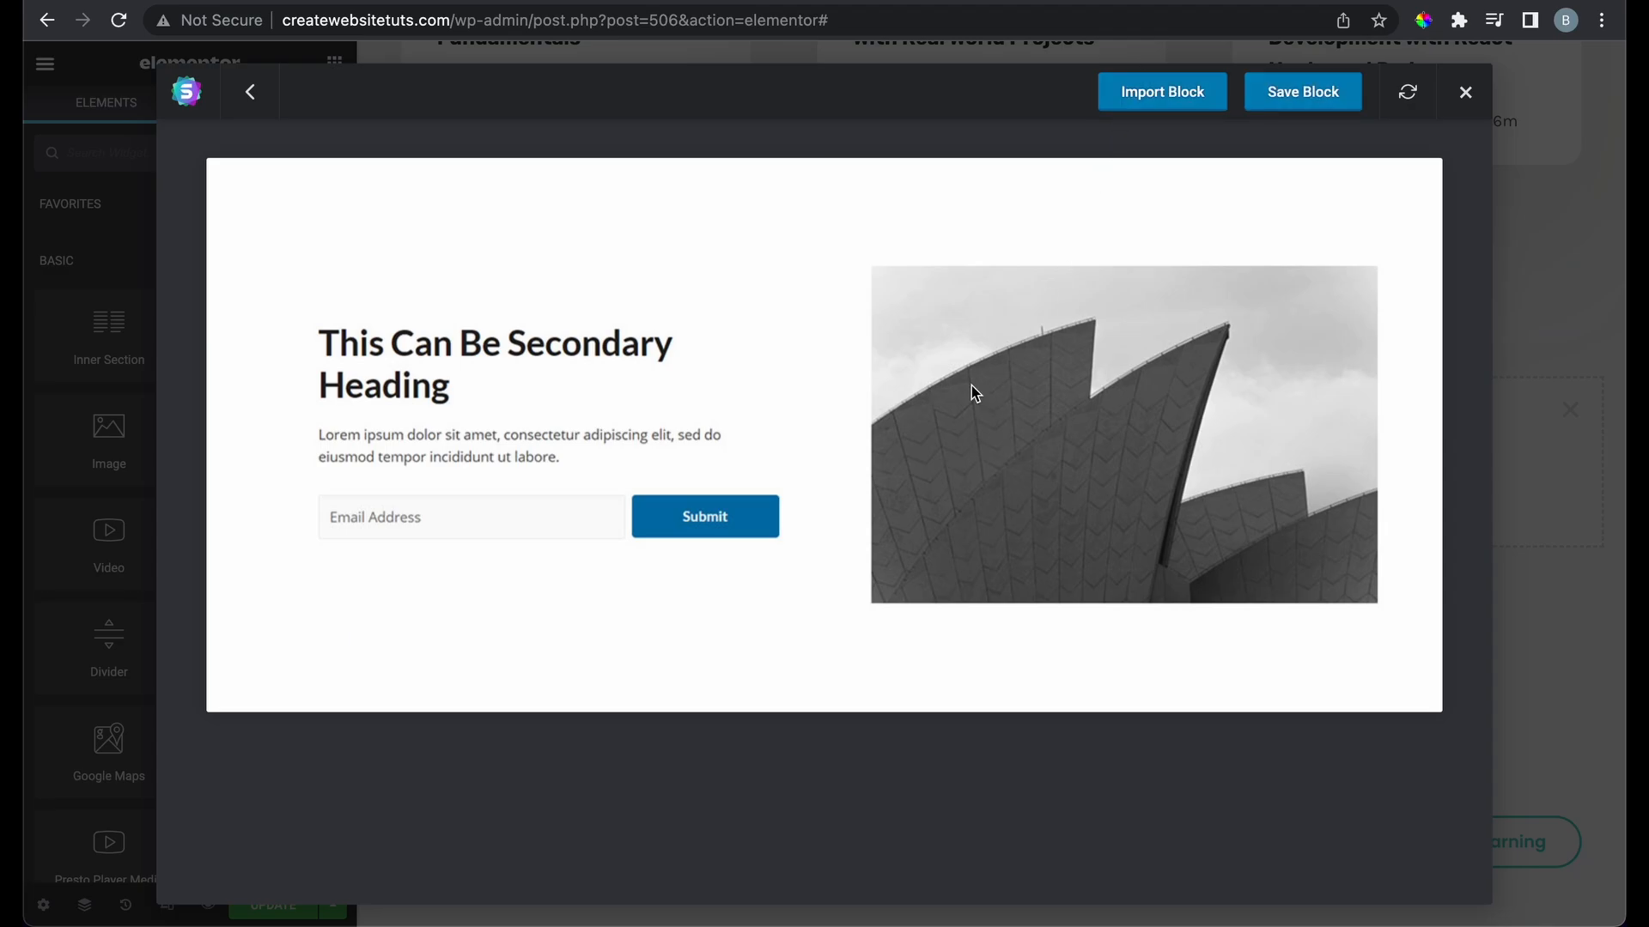
{"action": "left_click", "coordinate": [1159, 109]}
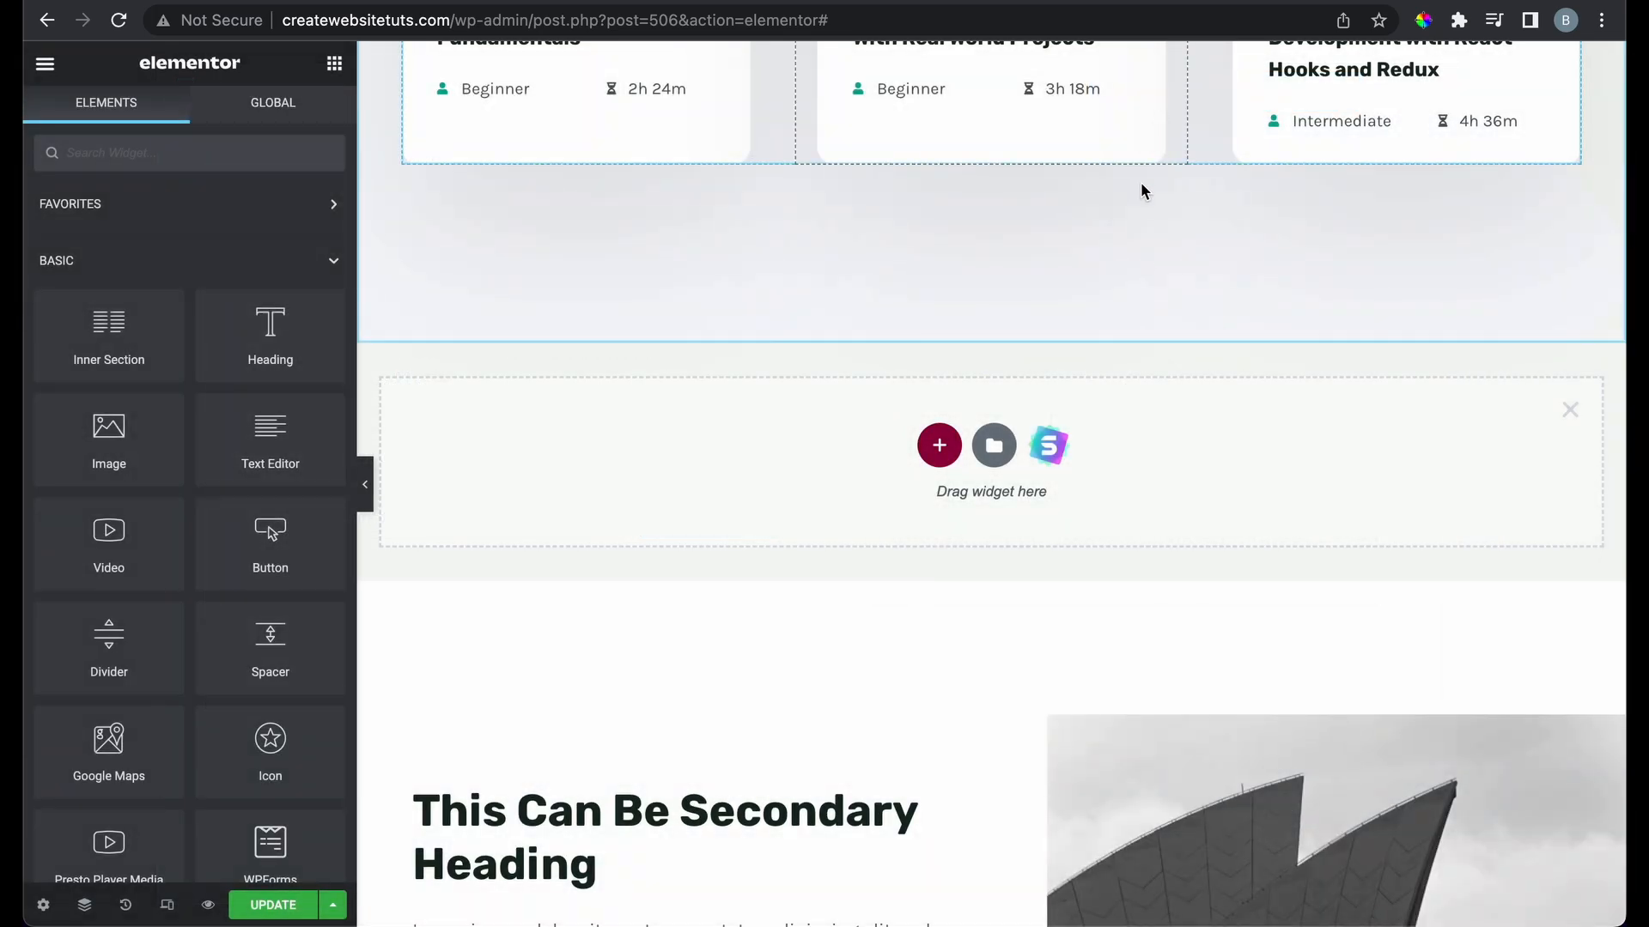
Examine the imported heading-and-image section and its surroundings at full width with the editing panel hidden
{"action": "scroll", "coordinate": [1027, 582], "scroll_direction": "down", "scroll_amount": 8}
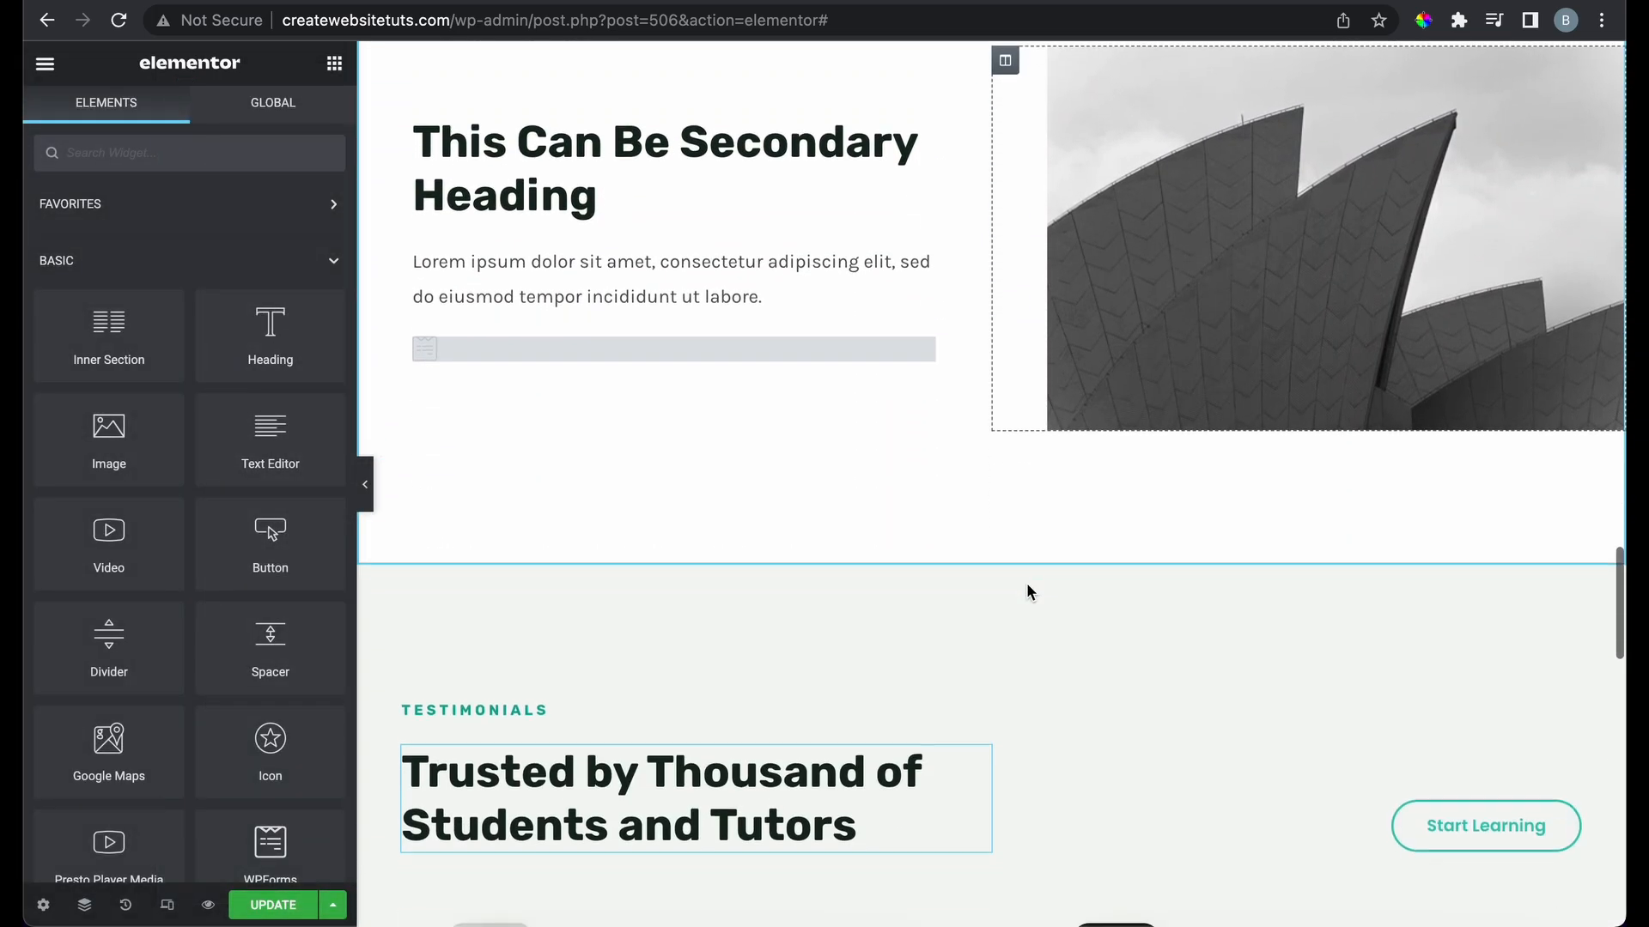
{"action": "left_click", "coordinate": [365, 485]}
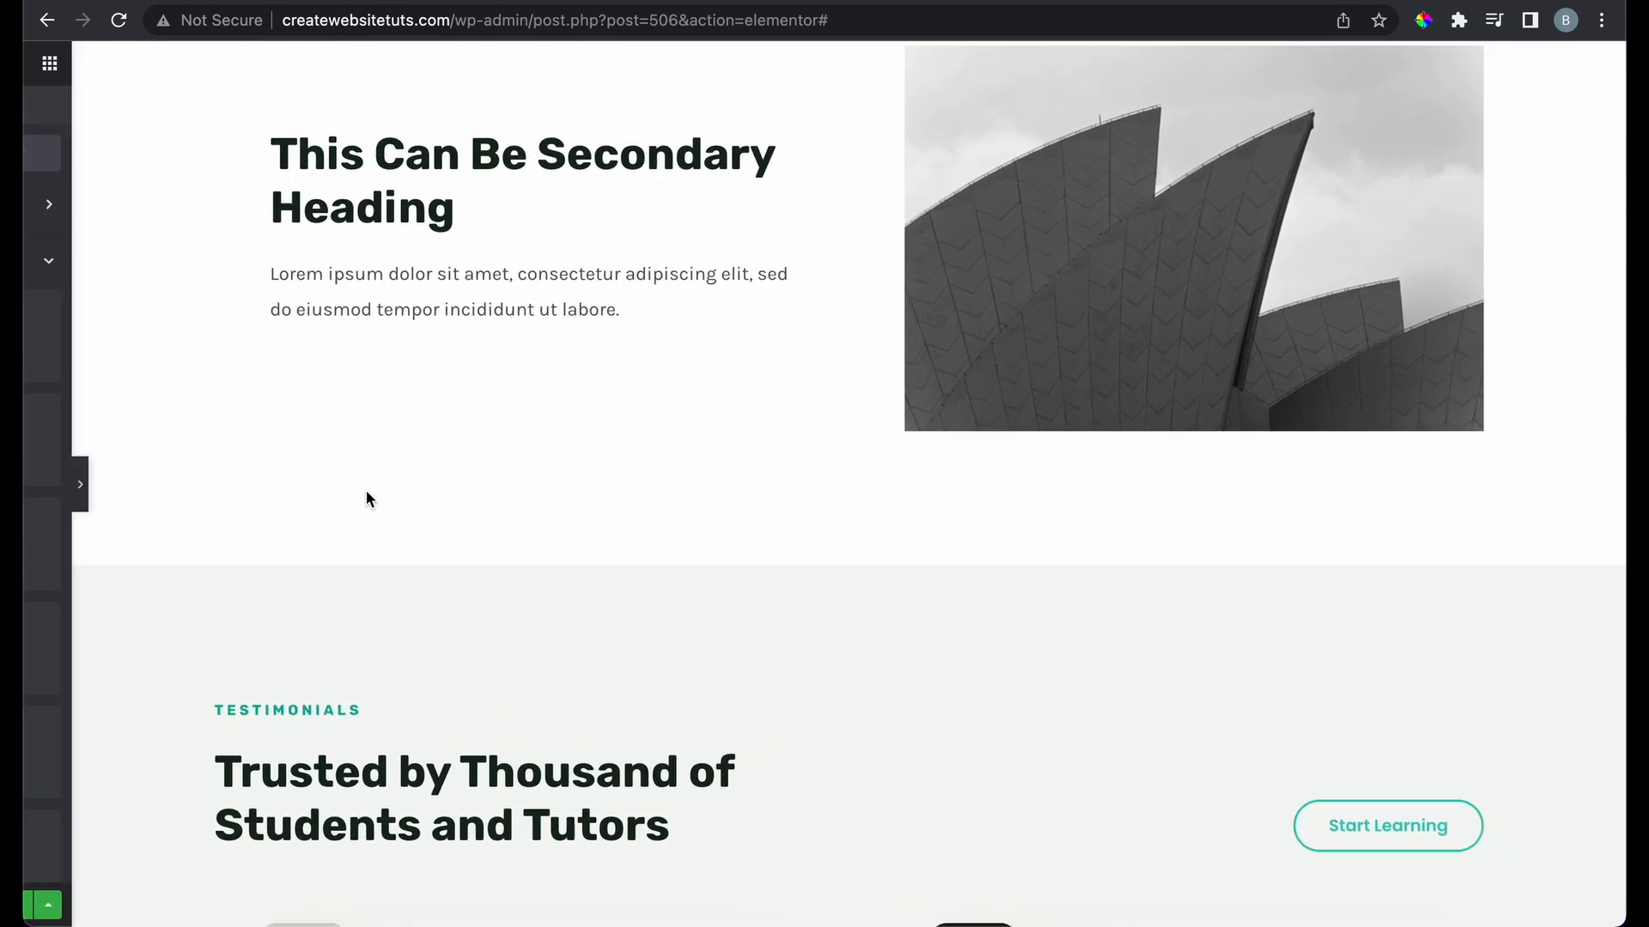
{"action": "scroll", "coordinate": [547, 335], "scroll_direction": "up", "scroll_amount": 4}
{"action": "scroll", "coordinate": [547, 337], "scroll_direction": "down", "scroll_amount": 6}
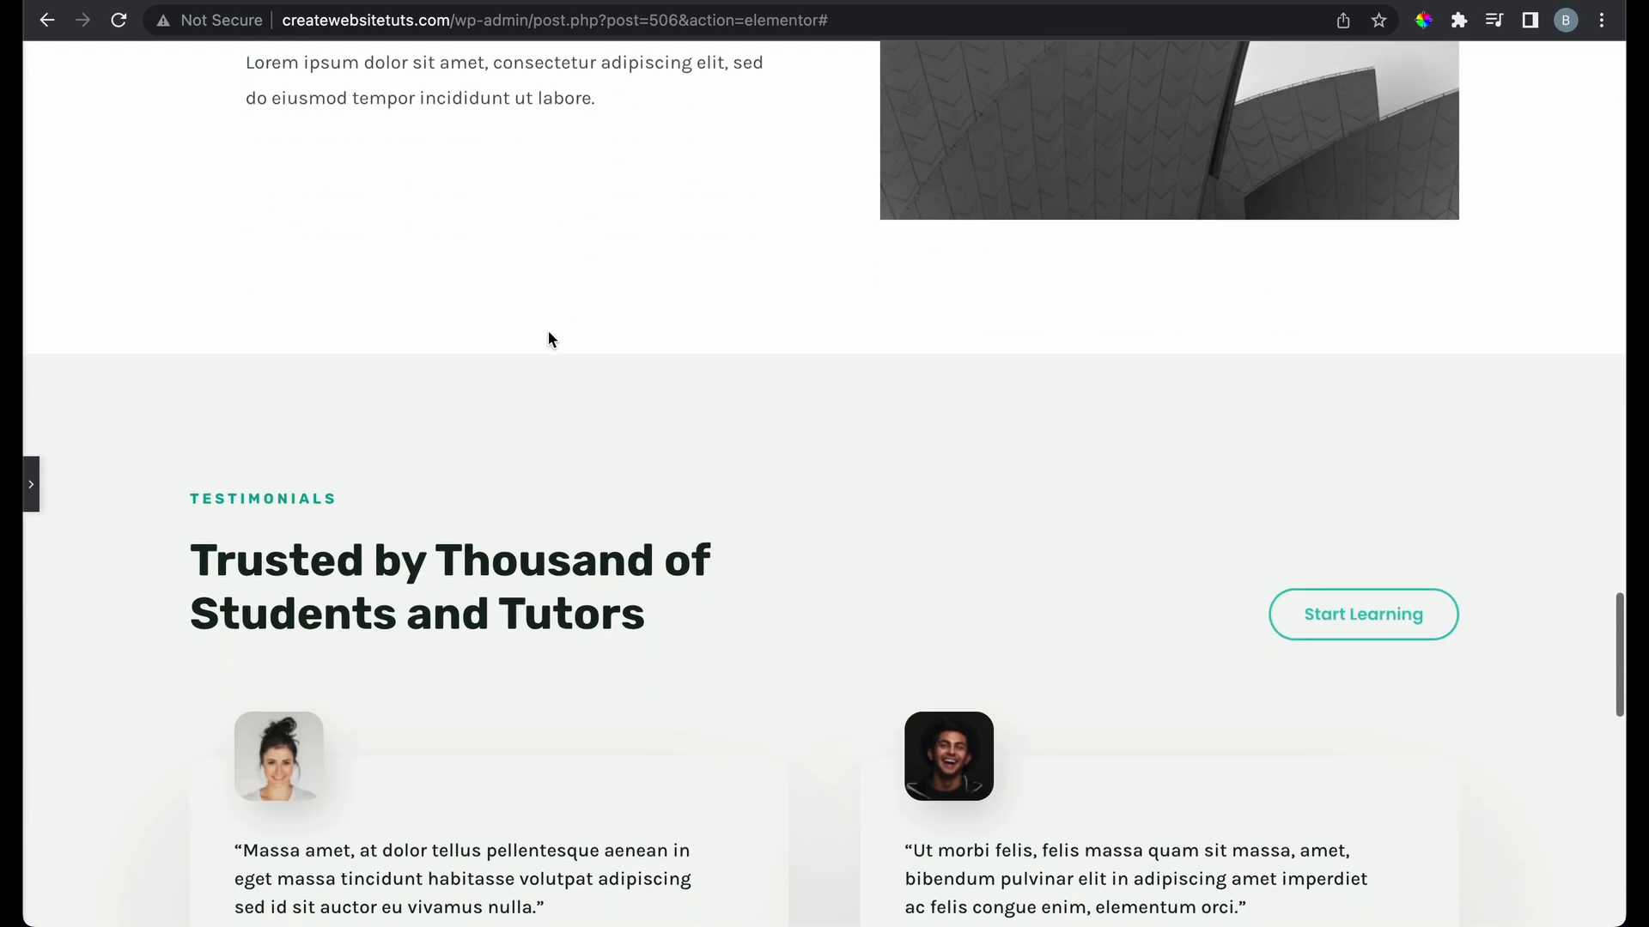
{"action": "scroll", "coordinate": [548, 337], "scroll_direction": "up", "scroll_amount": 6}
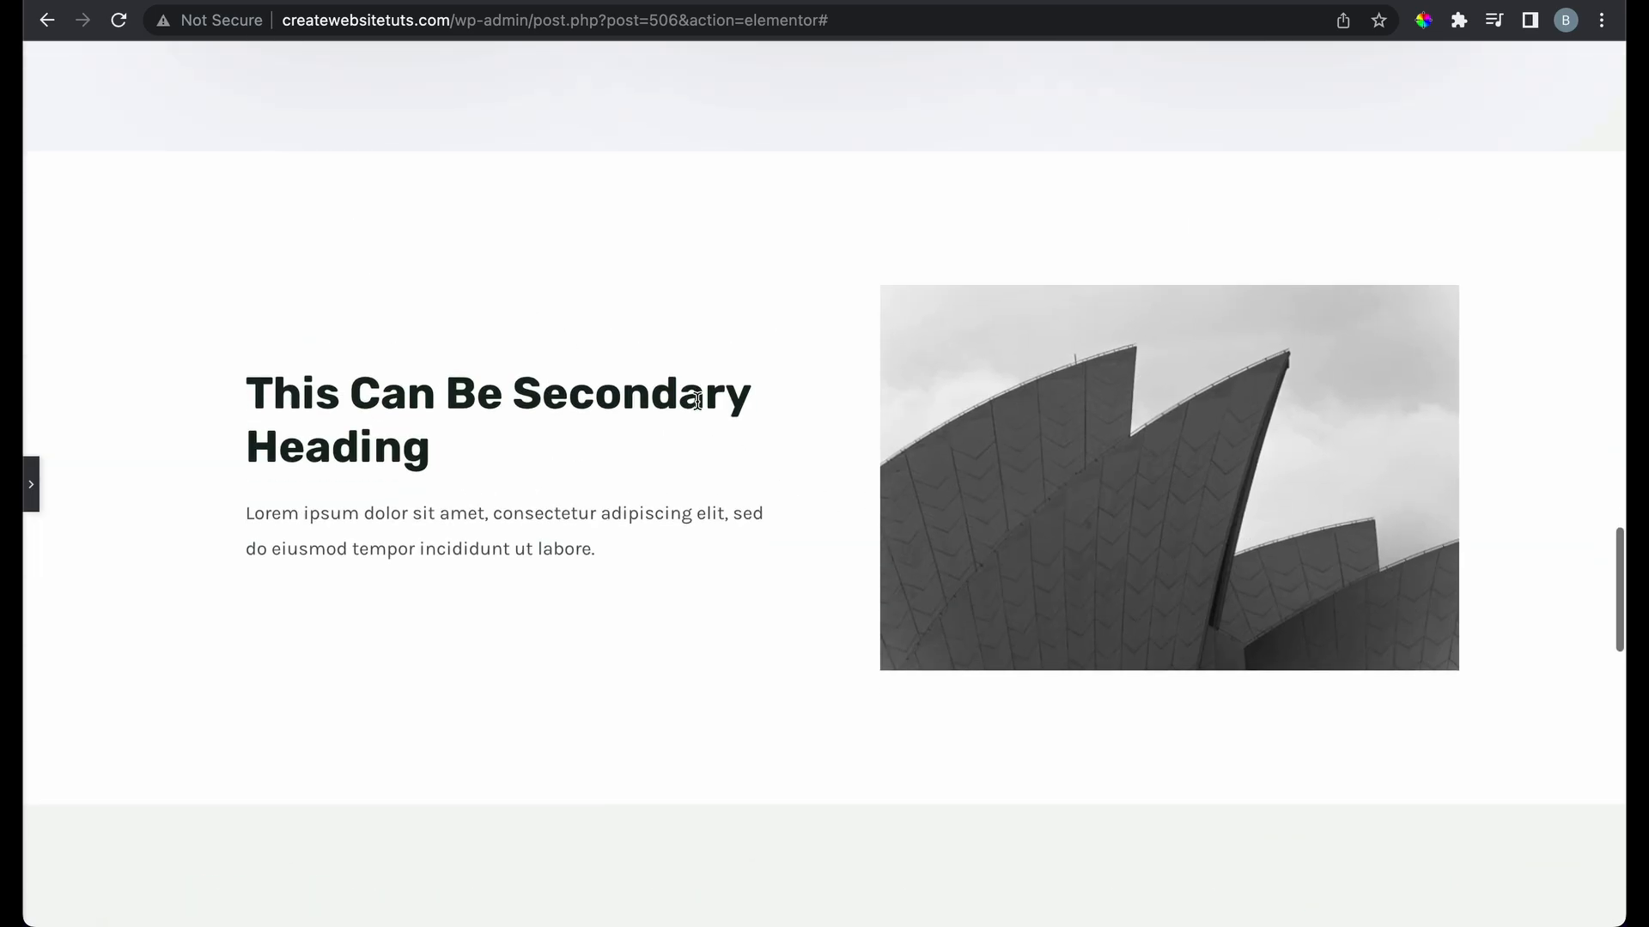
{"action": "left_click", "coordinate": [31, 484]}
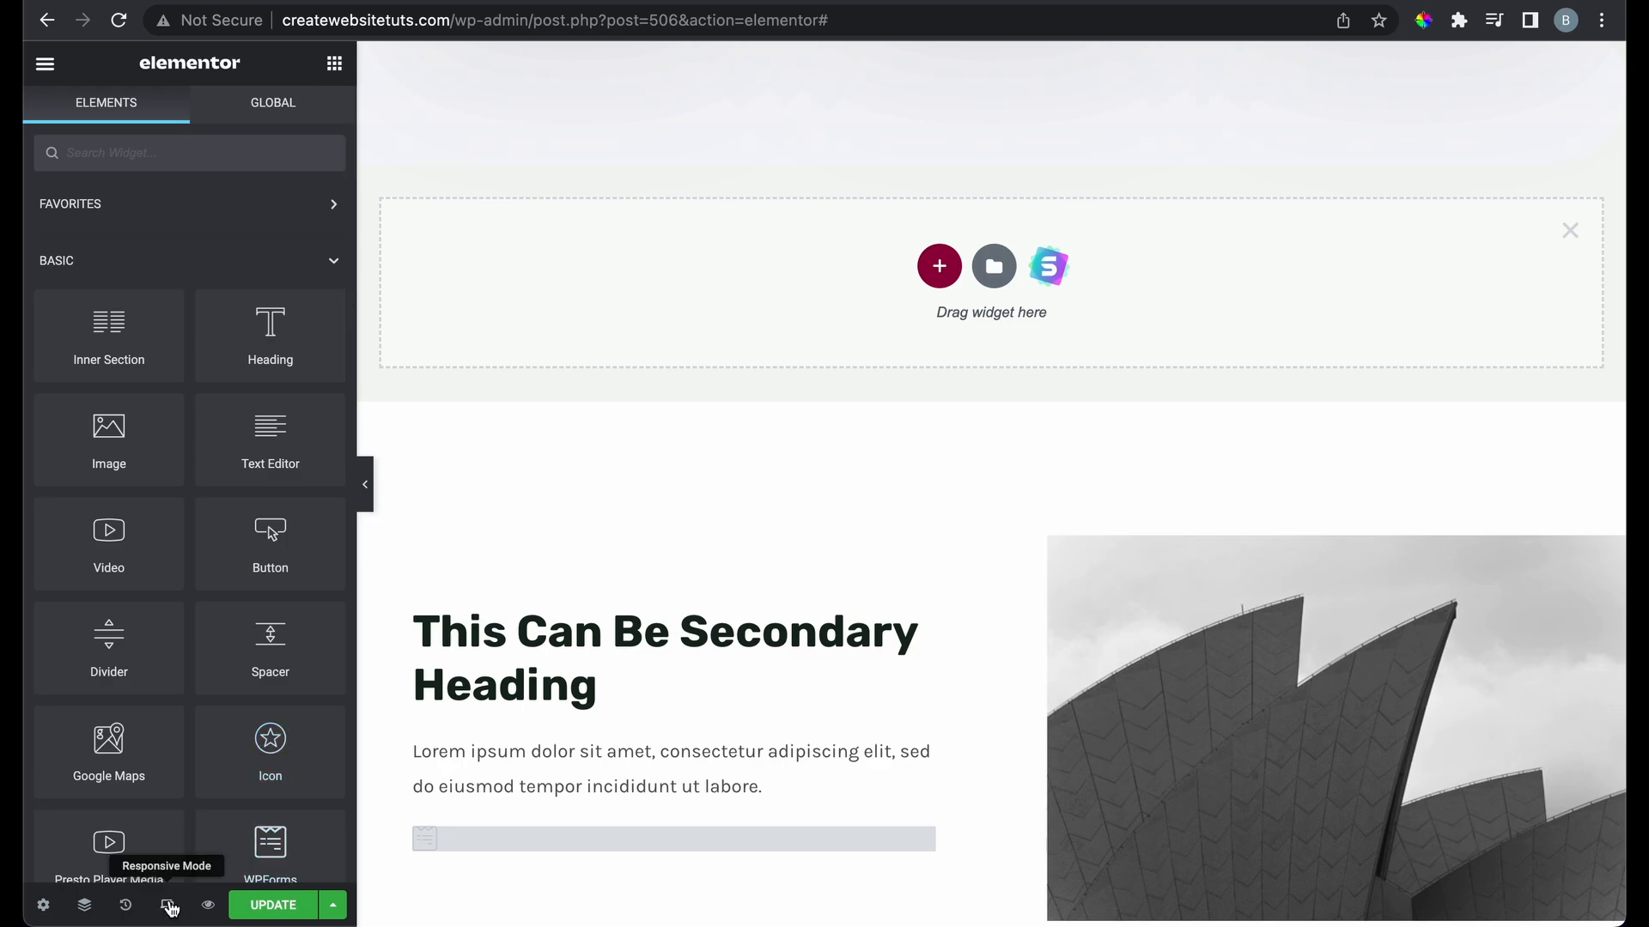
Preview the imported section in tablet, mobile and desktop layouts, including desktop at full width
{"action": "left_click", "coordinate": [169, 905]}
{"action": "left_click", "coordinate": [891, 68]}
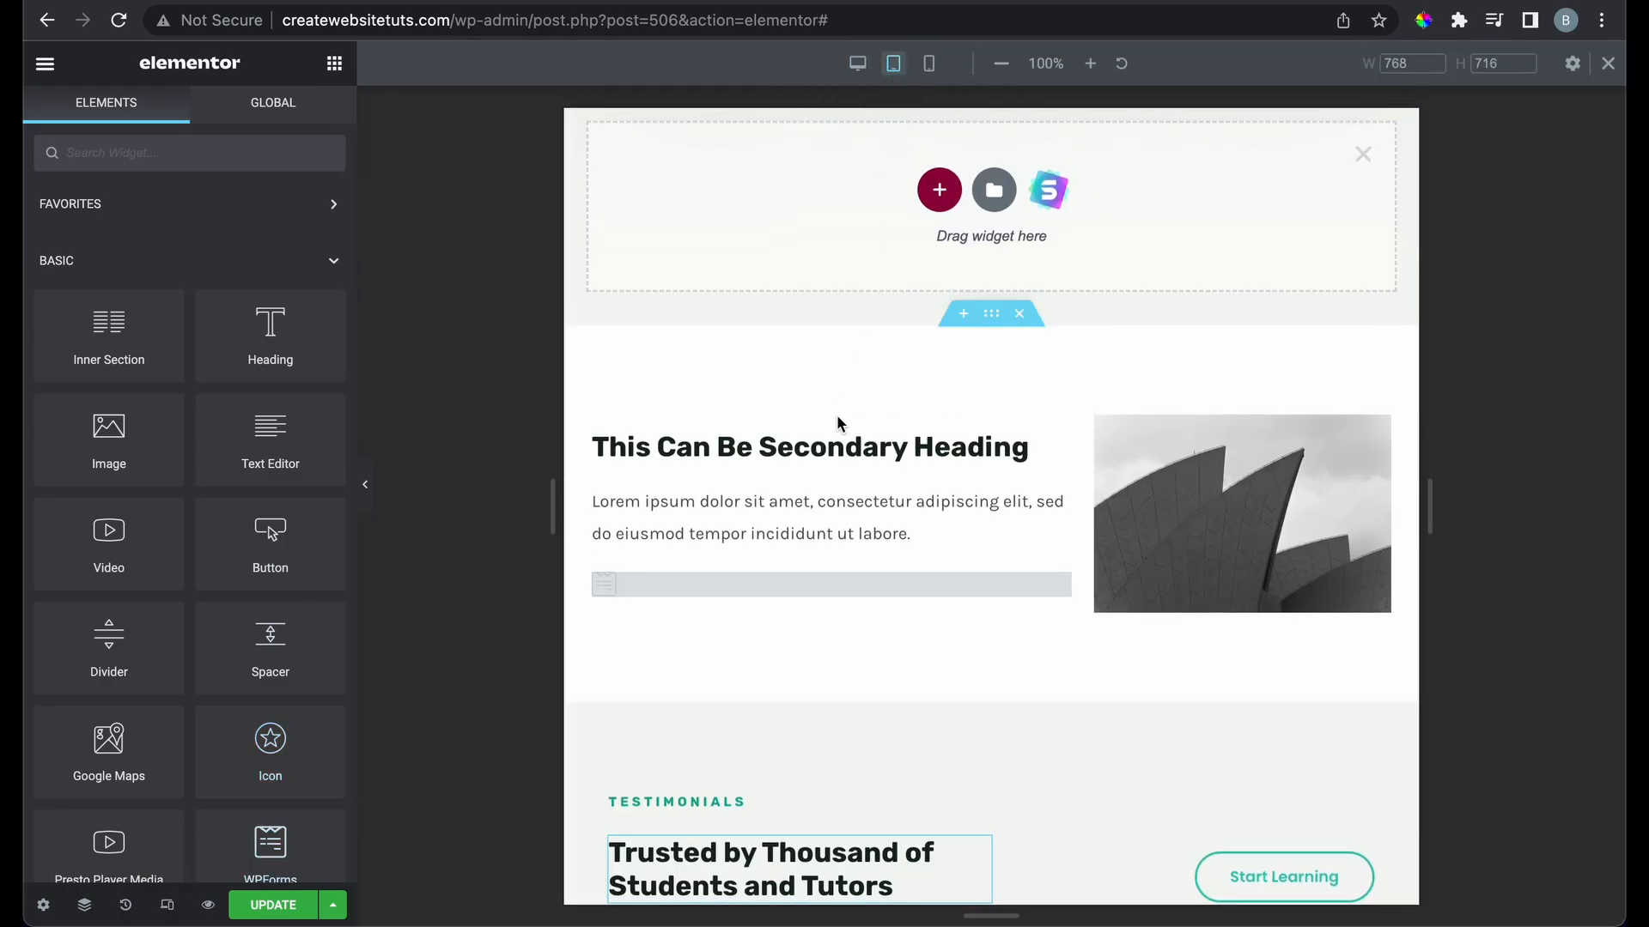
{"action": "left_click", "coordinate": [932, 63]}
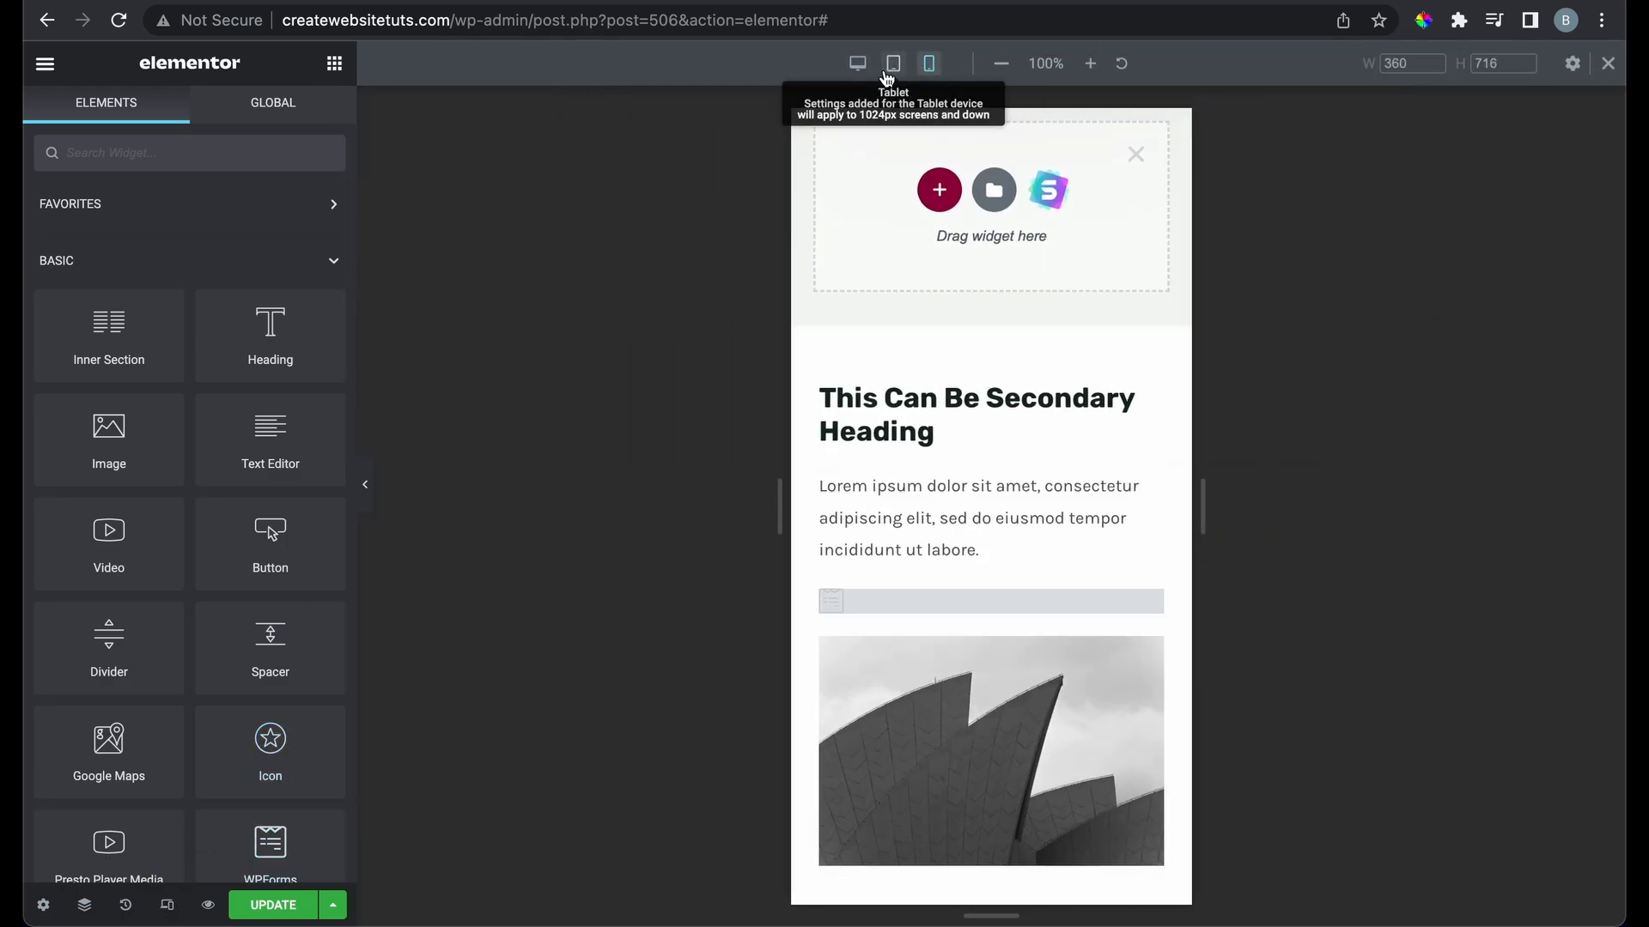
{"action": "left_click", "coordinate": [857, 63]}
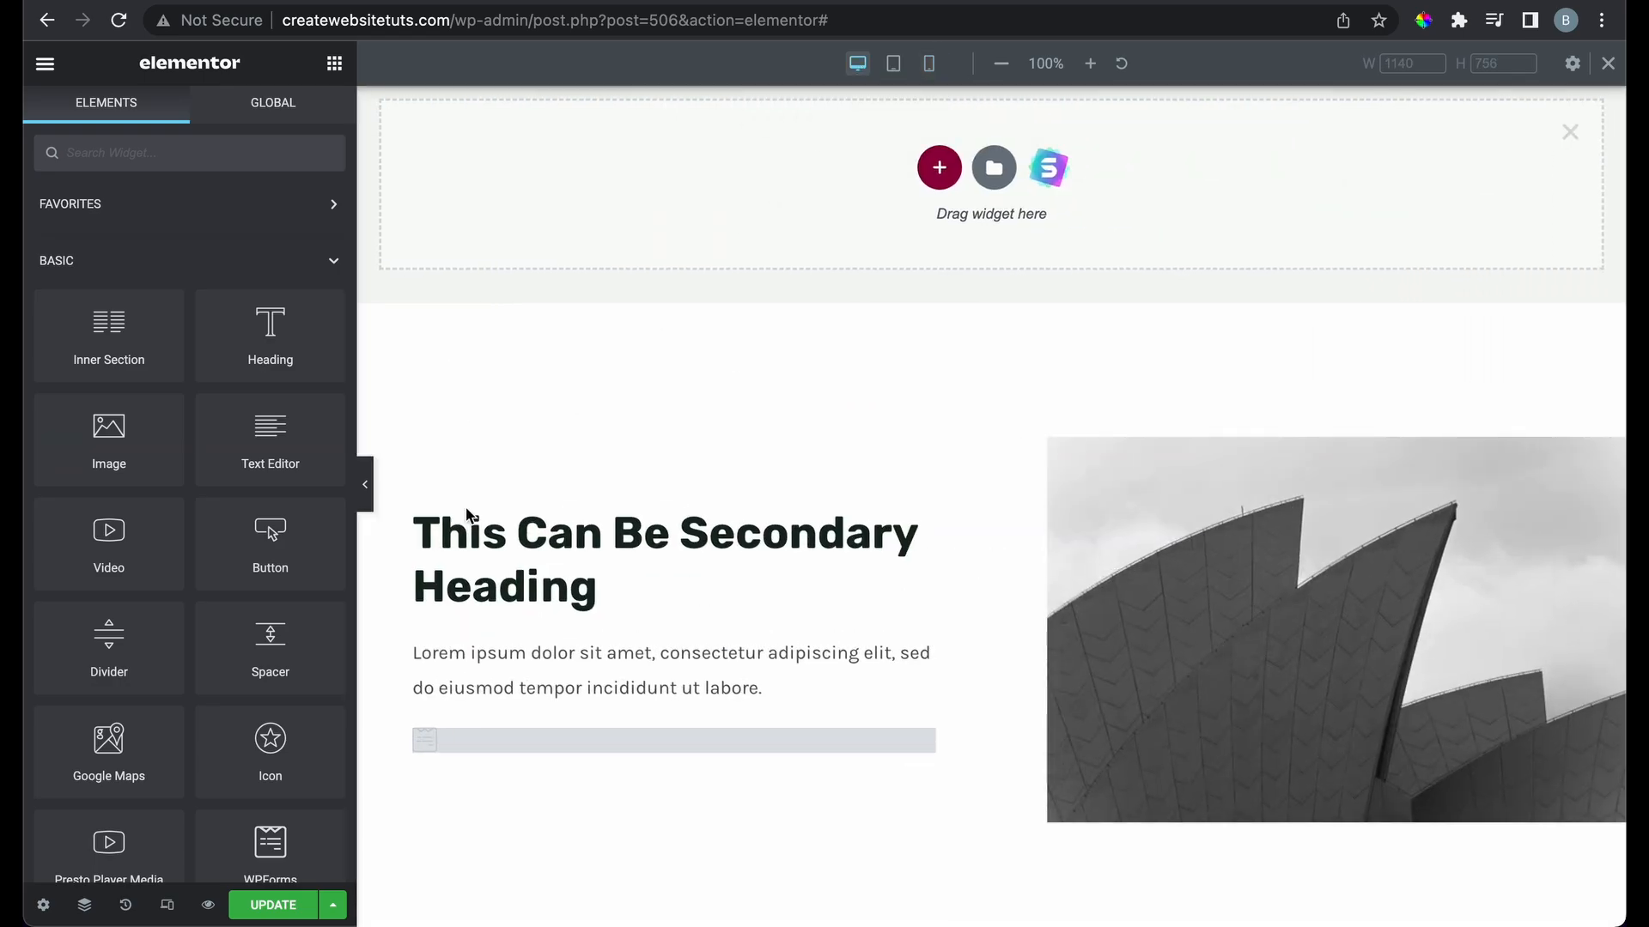
{"action": "left_click", "coordinate": [365, 484]}
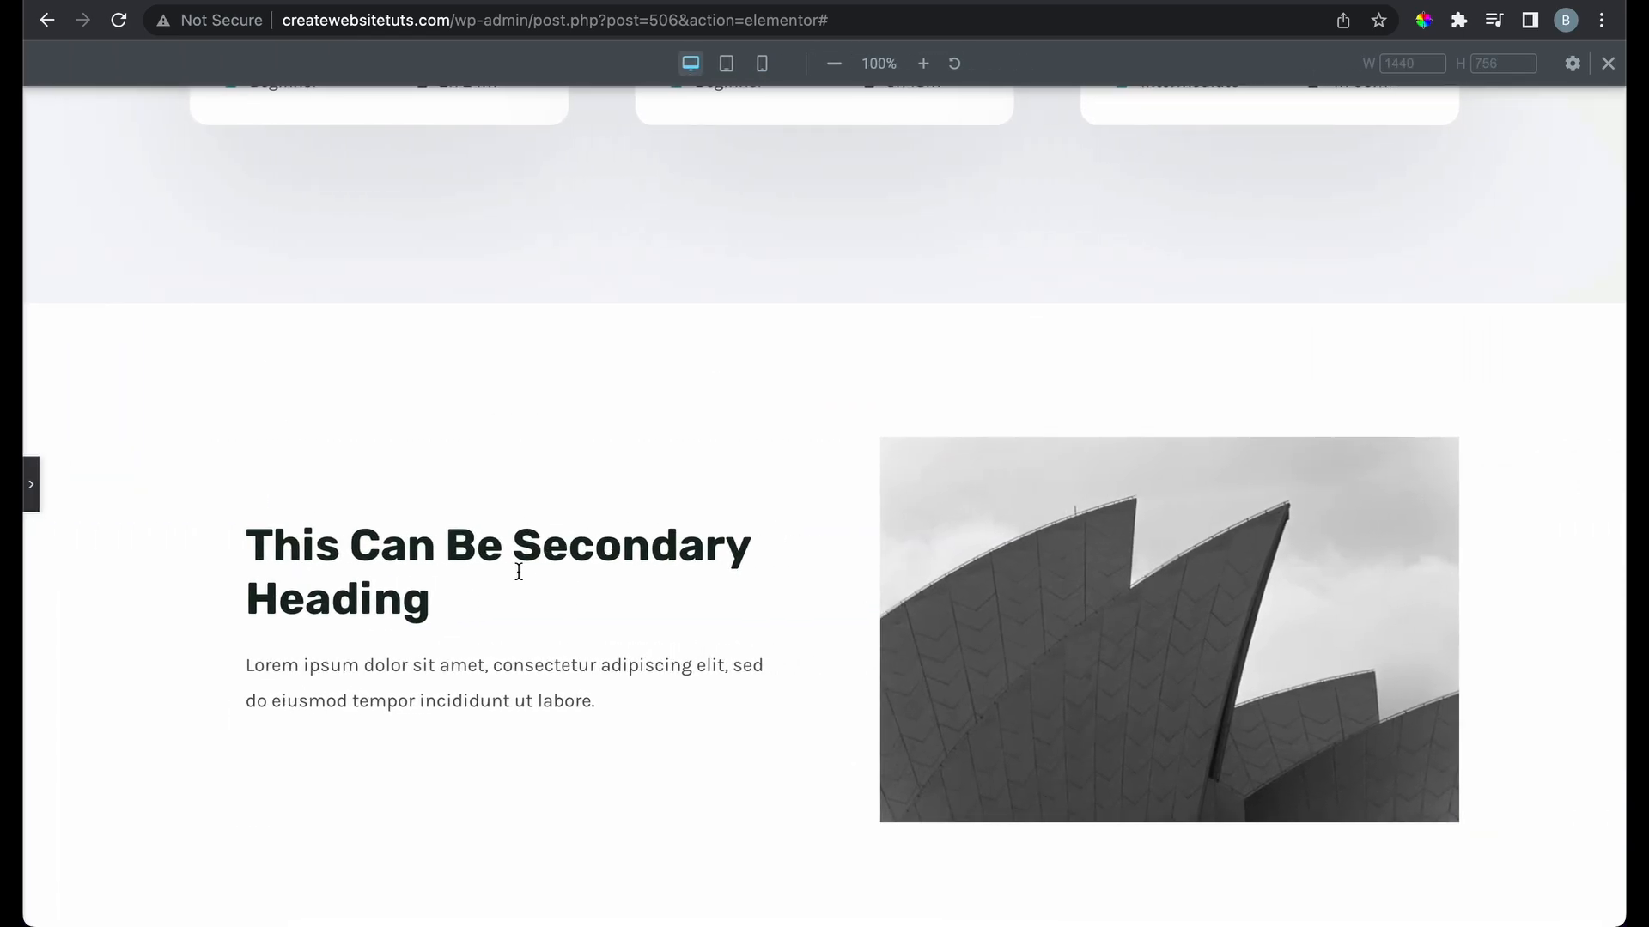
{"action": "scroll", "coordinate": [519, 571], "scroll_direction": "down", "scroll_amount": 2}
Delete the imported "This Can Be Secondary Heading" section above Testimonials
{"action": "left_click", "coordinate": [31, 484]}
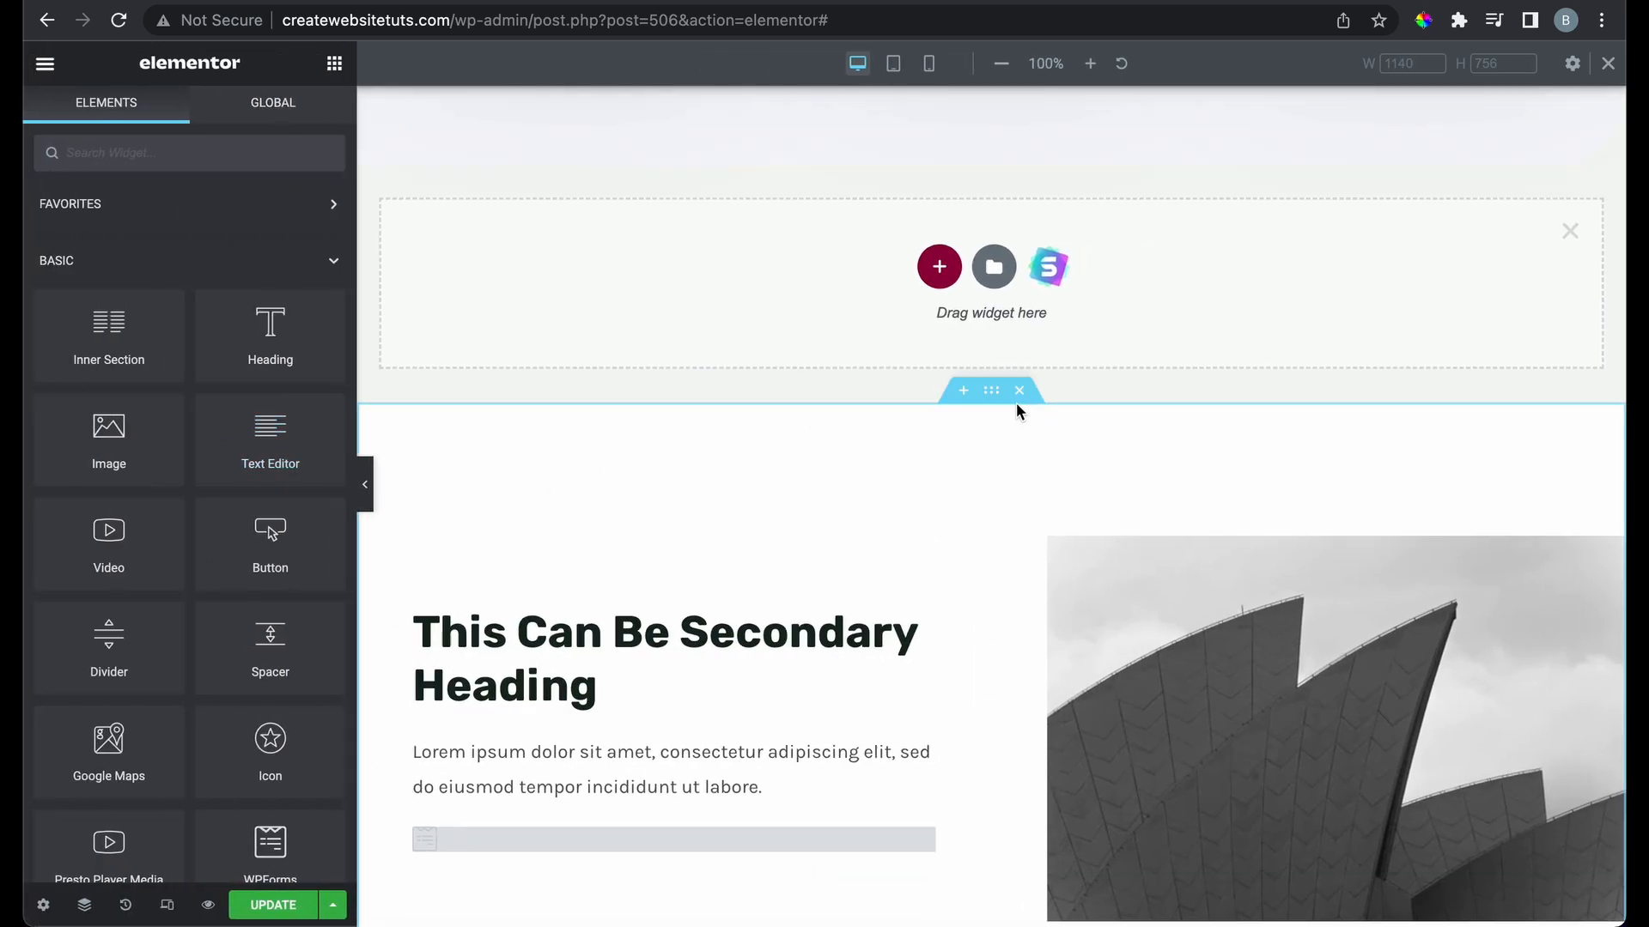
{"action": "left_click", "coordinate": [1020, 392]}
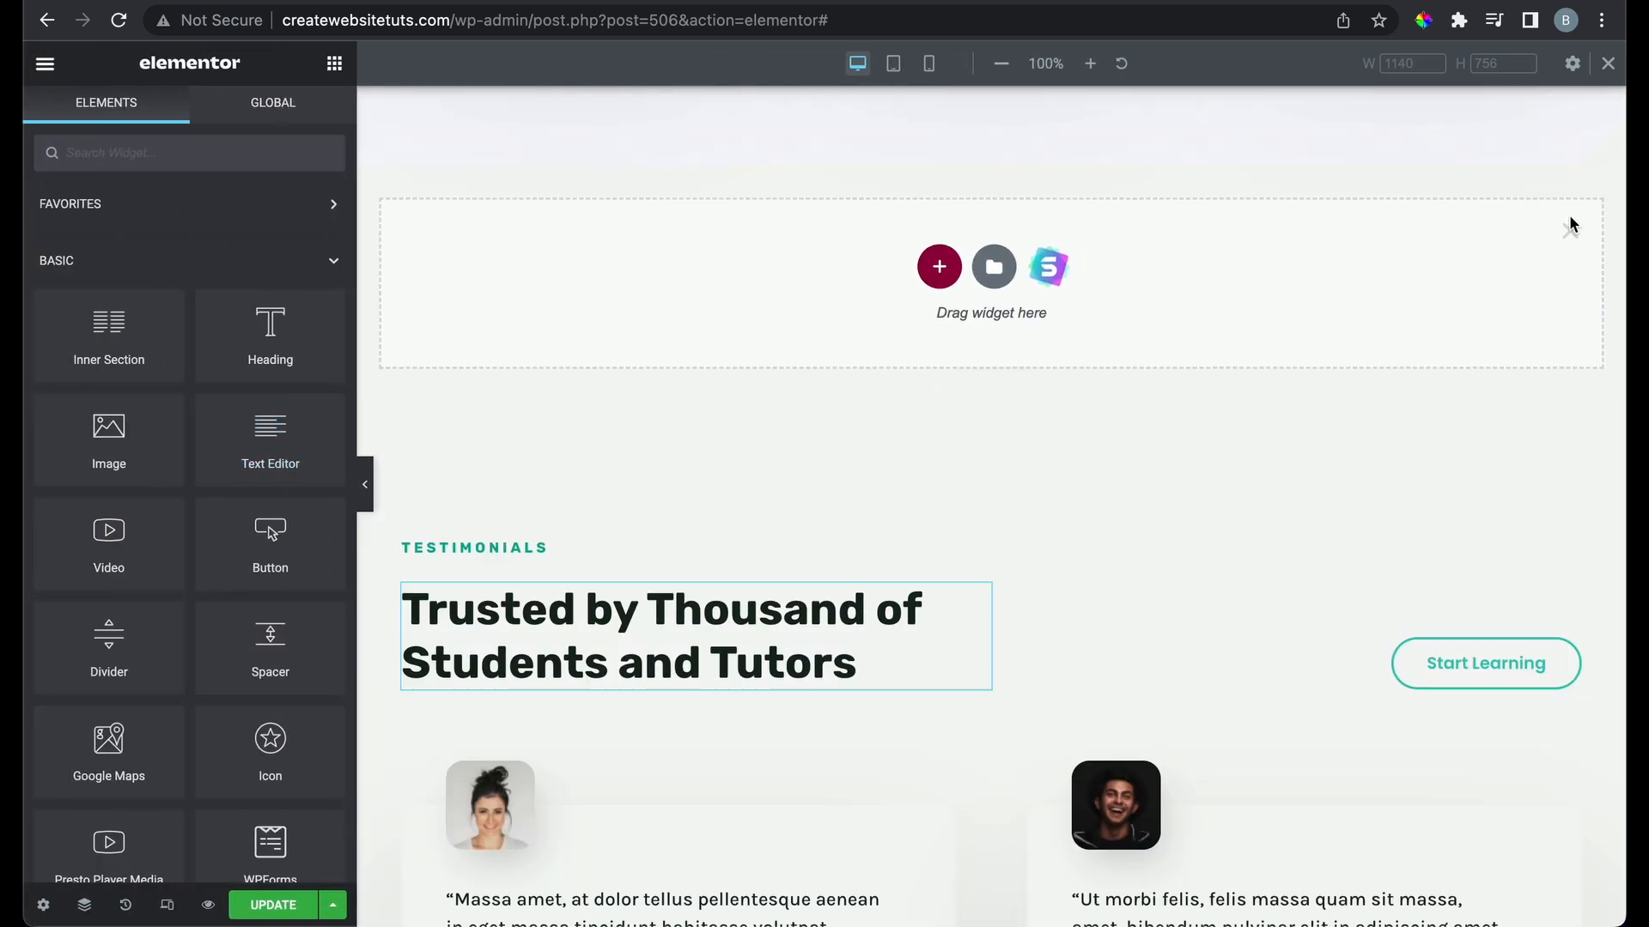
Review the landing page from the testimonials down to the footer, and from the hero section through to the course cards
{"action": "scroll", "coordinate": [1182, 582], "scroll_direction": "down", "scroll_amount": 8}
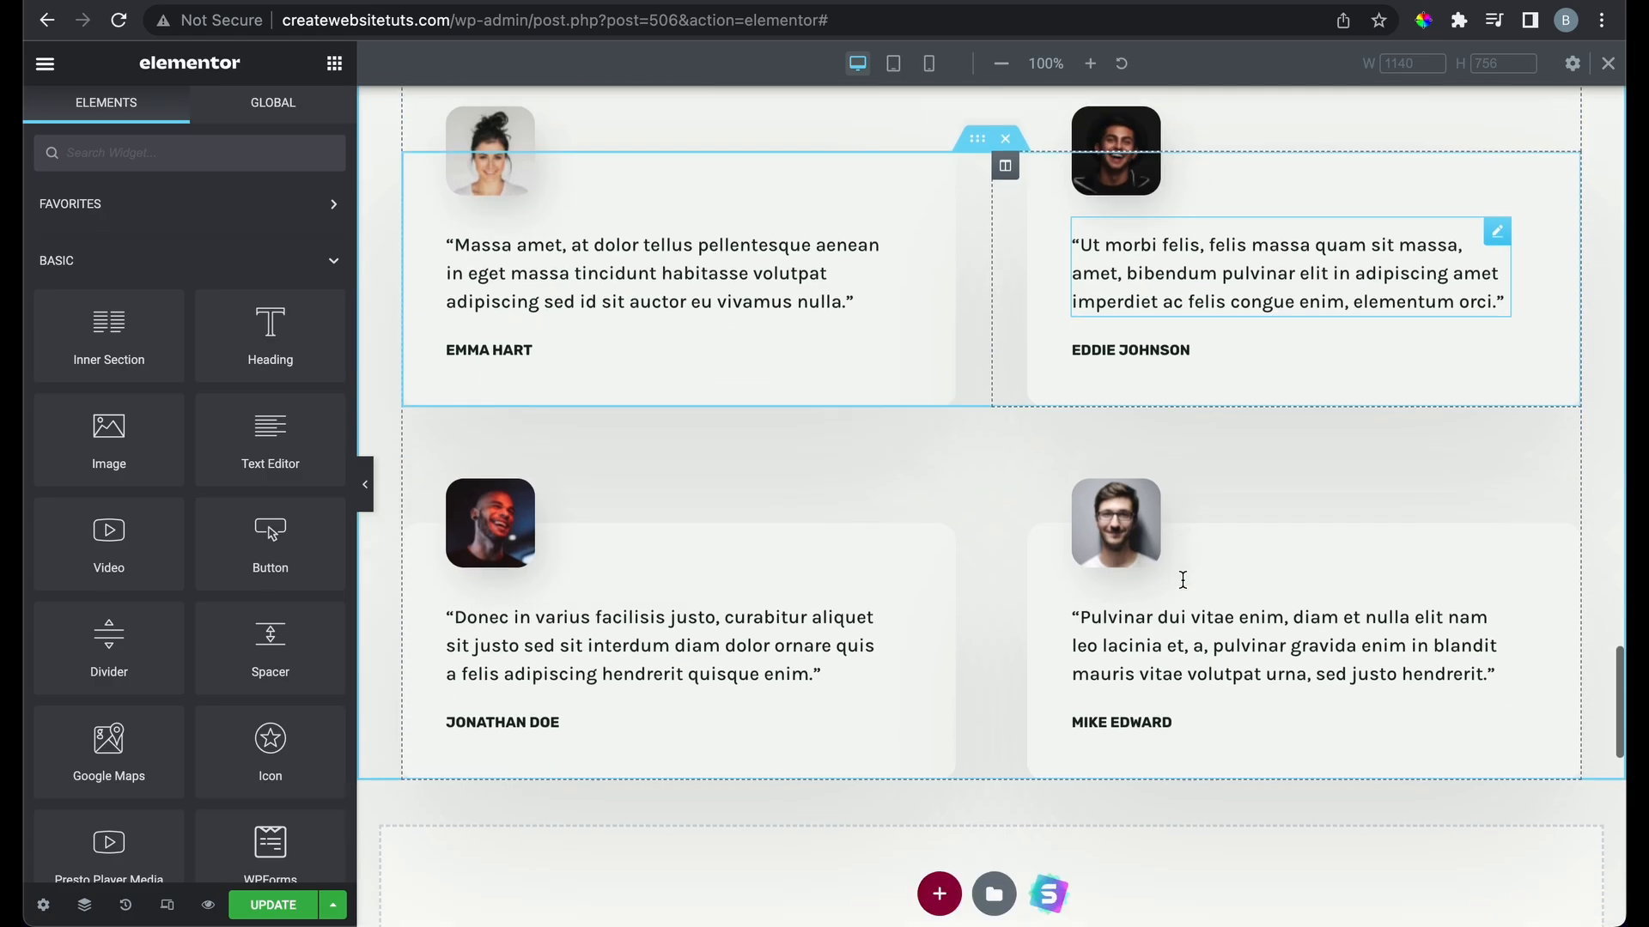
{"action": "scroll", "coordinate": [891, 729], "scroll_direction": "down", "scroll_amount": 11}
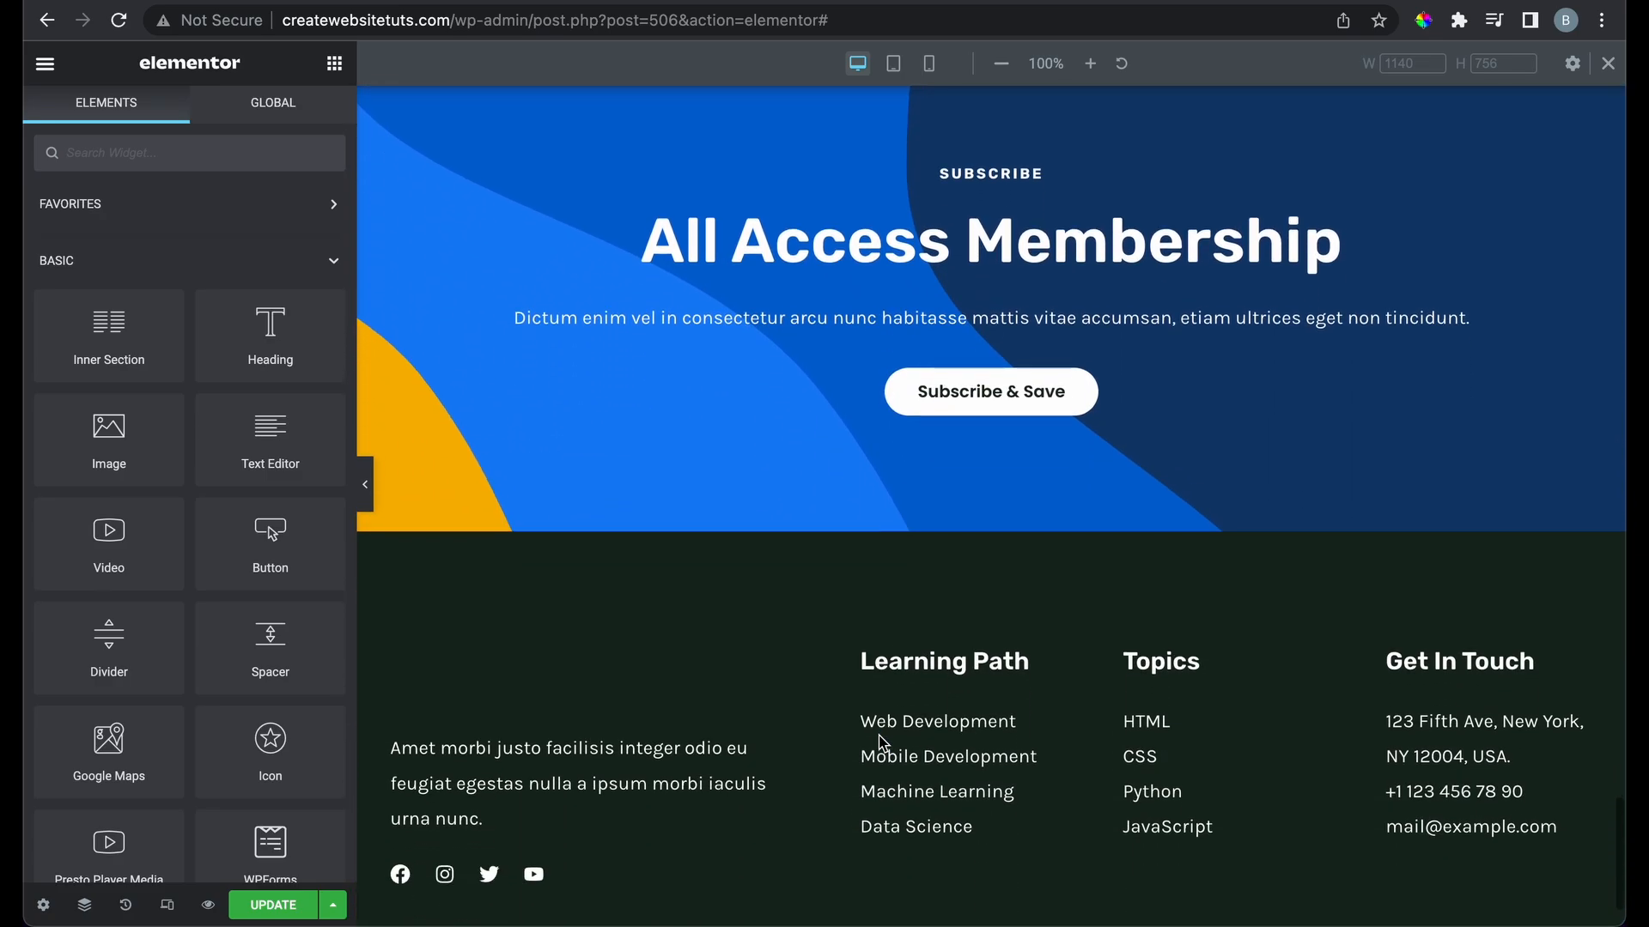
{"action": "scroll", "coordinate": [696, 434], "scroll_direction": "up", "scroll_amount": 4}
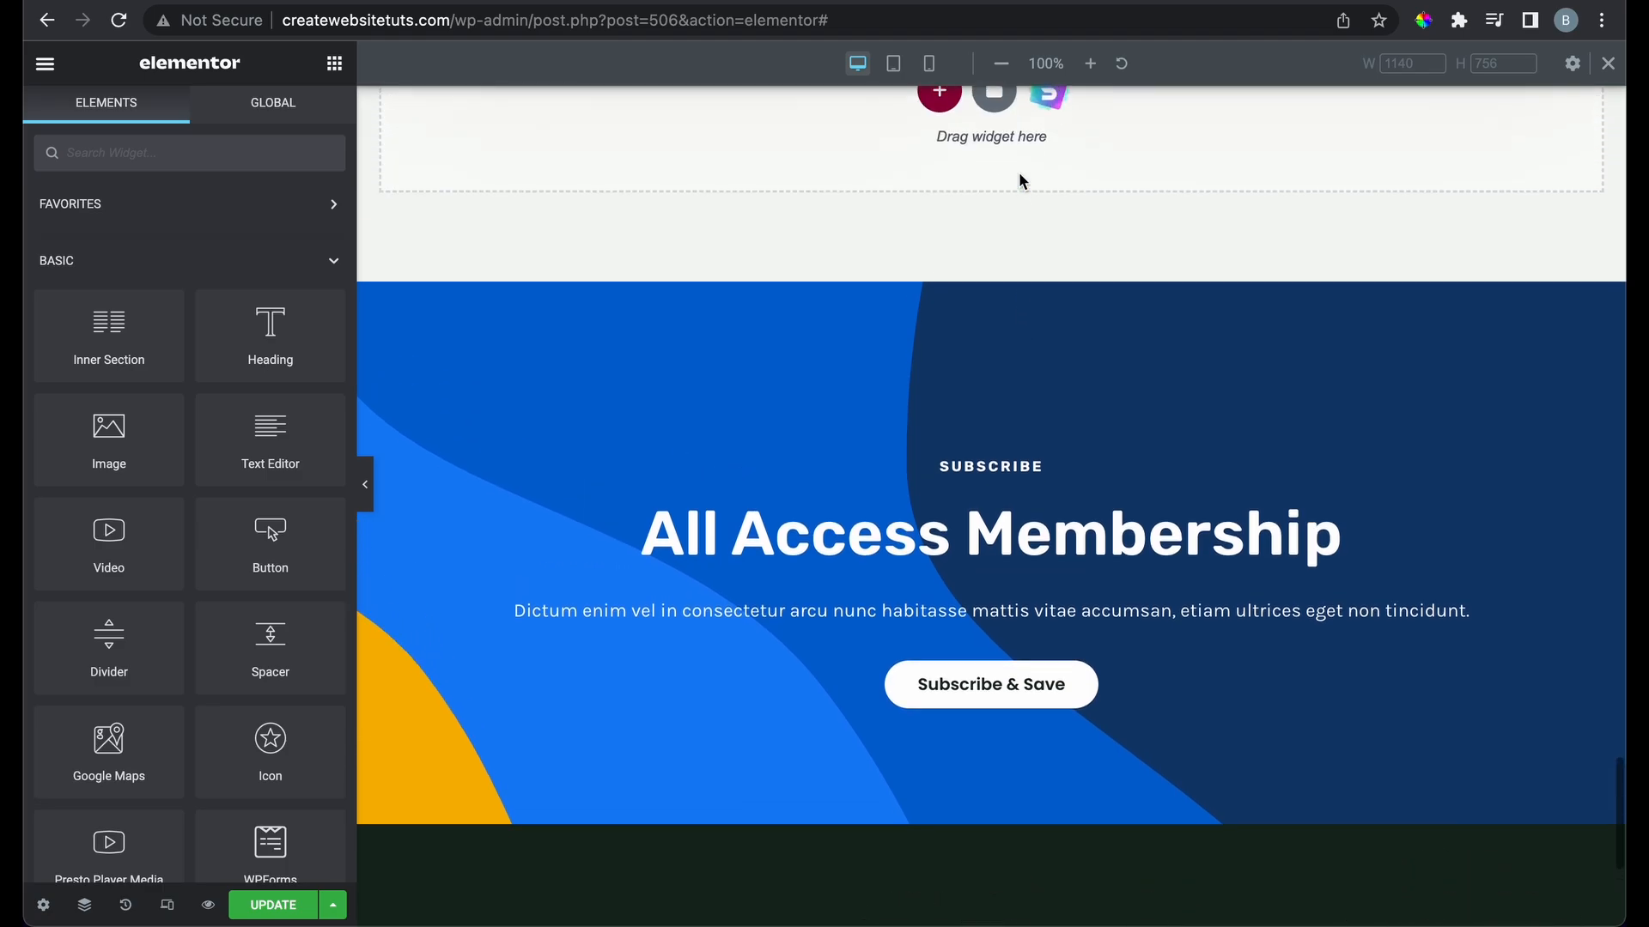
{"action": "scroll", "coordinate": [958, 316], "scroll_direction": "down", "scroll_amount": 5}
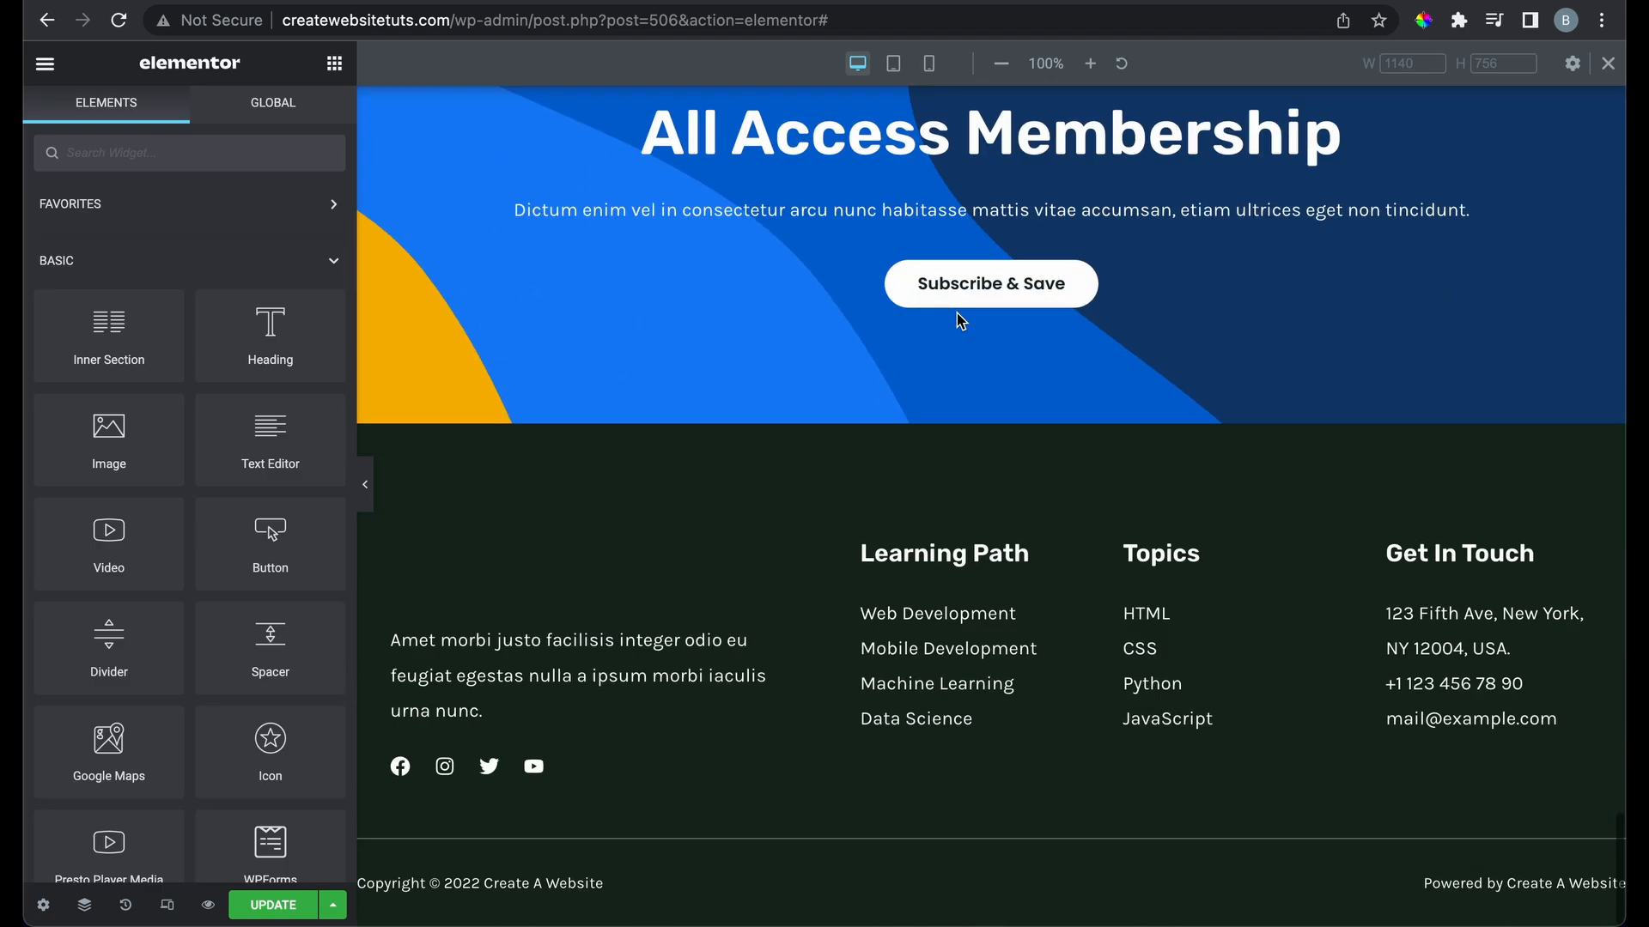
{"action": "scroll", "coordinate": [952, 592], "scroll_direction": "up", "scroll_amount": 20}
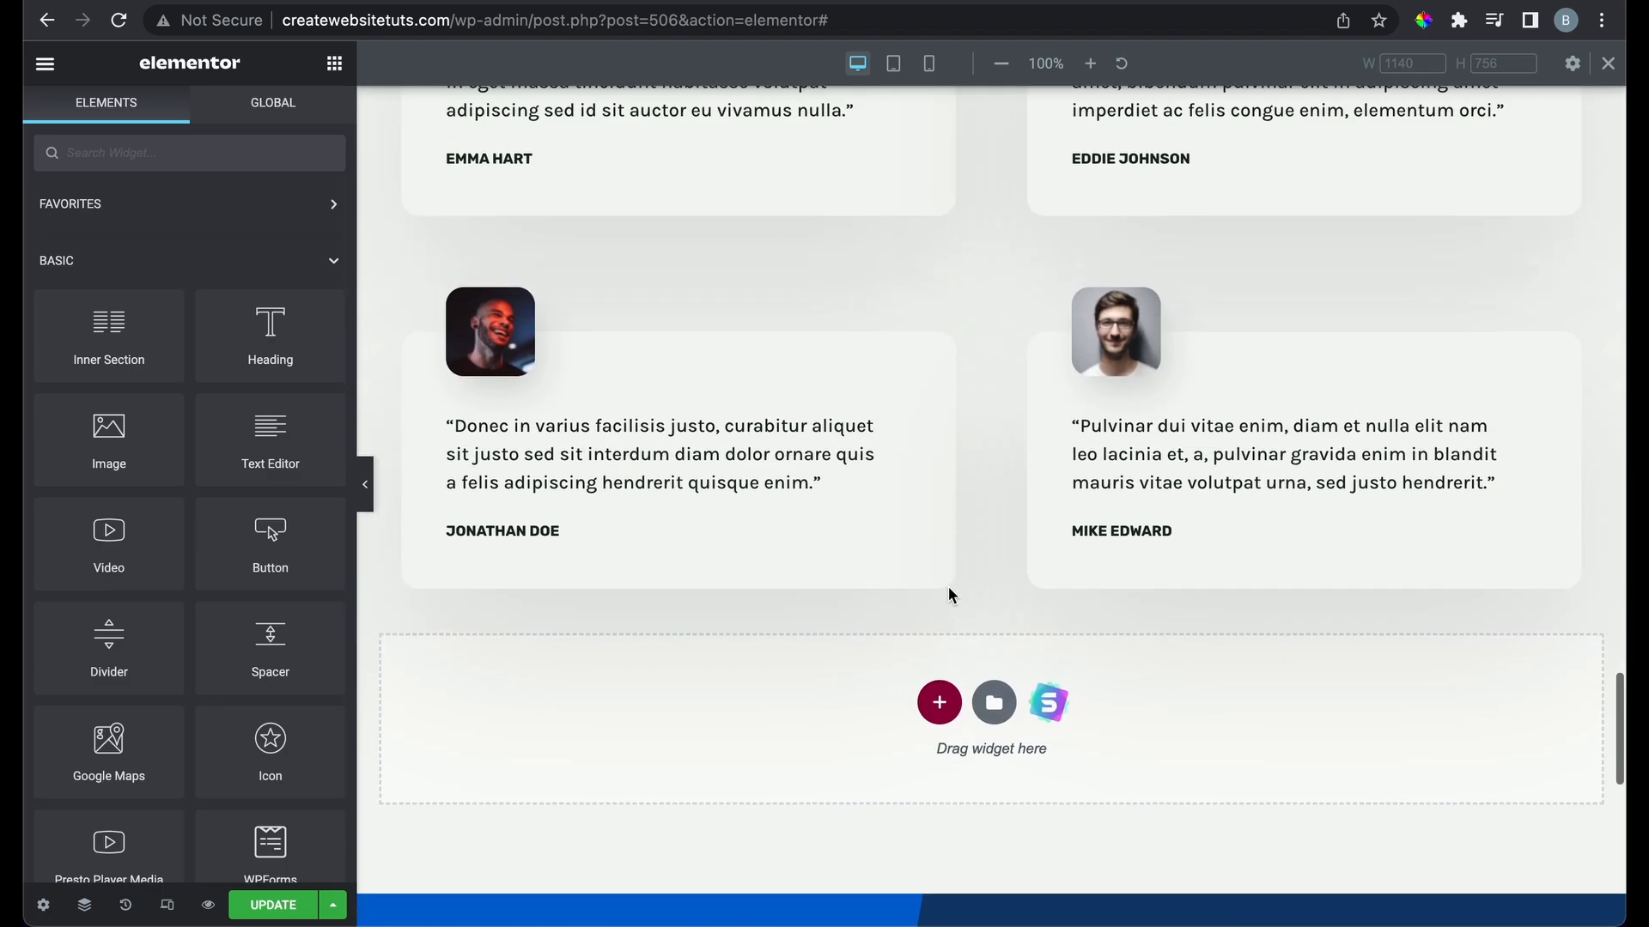
{"action": "scroll", "coordinate": [949, 588], "scroll_direction": "up", "scroll_amount": 15}
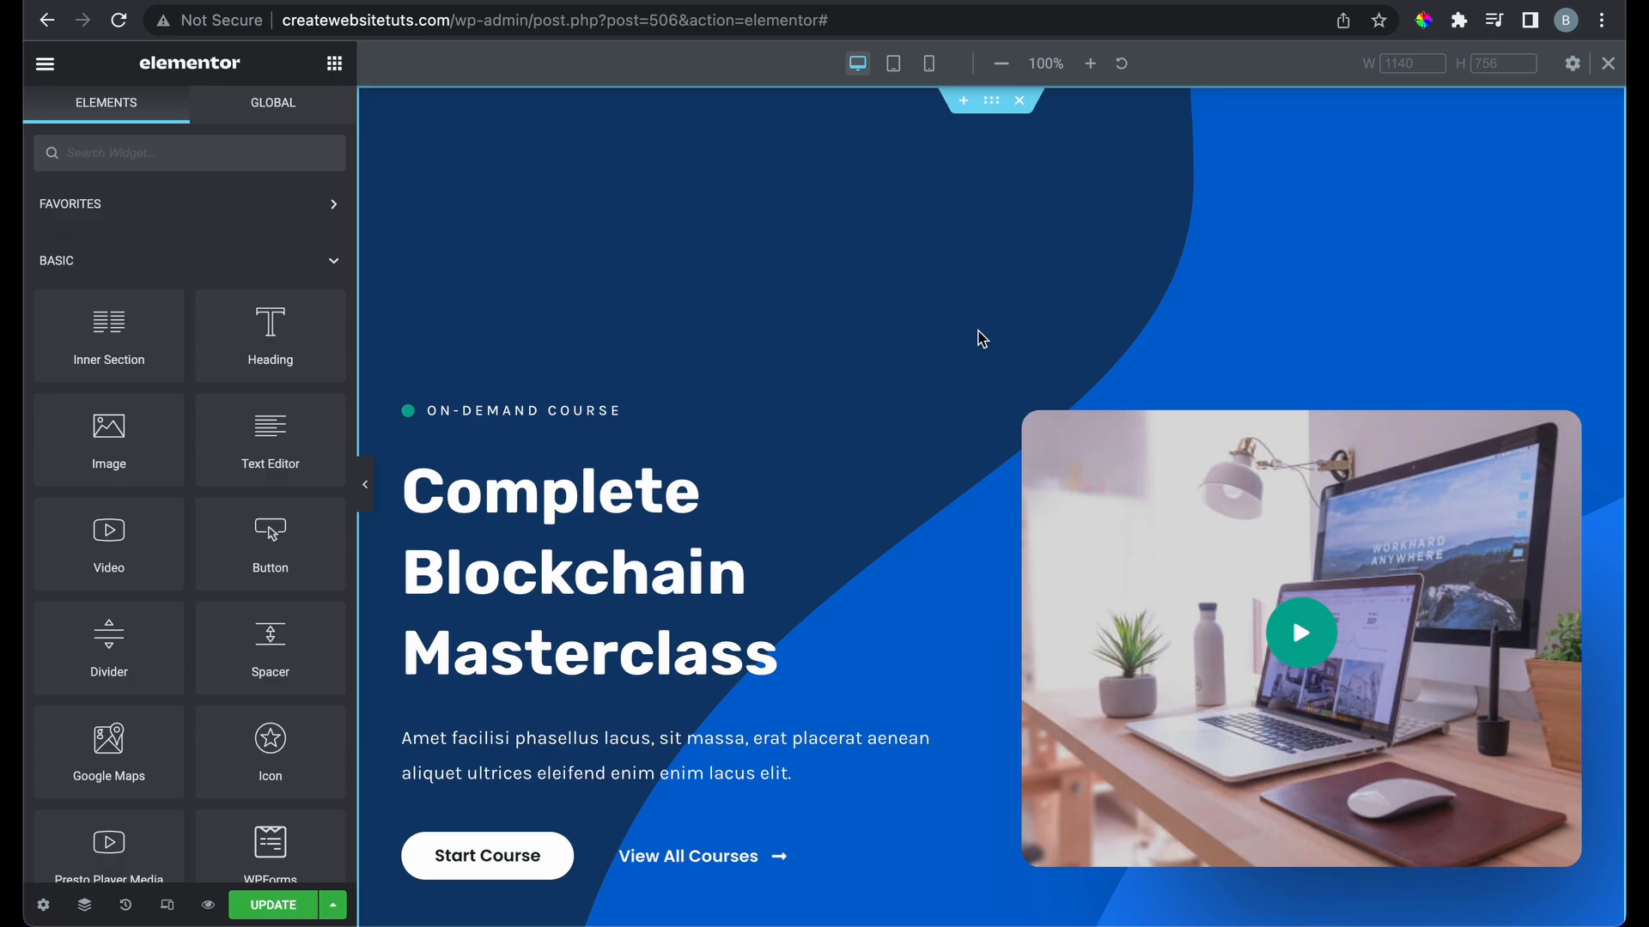
{"action": "scroll", "coordinate": [909, 524], "scroll_direction": "down", "scroll_amount": 4}
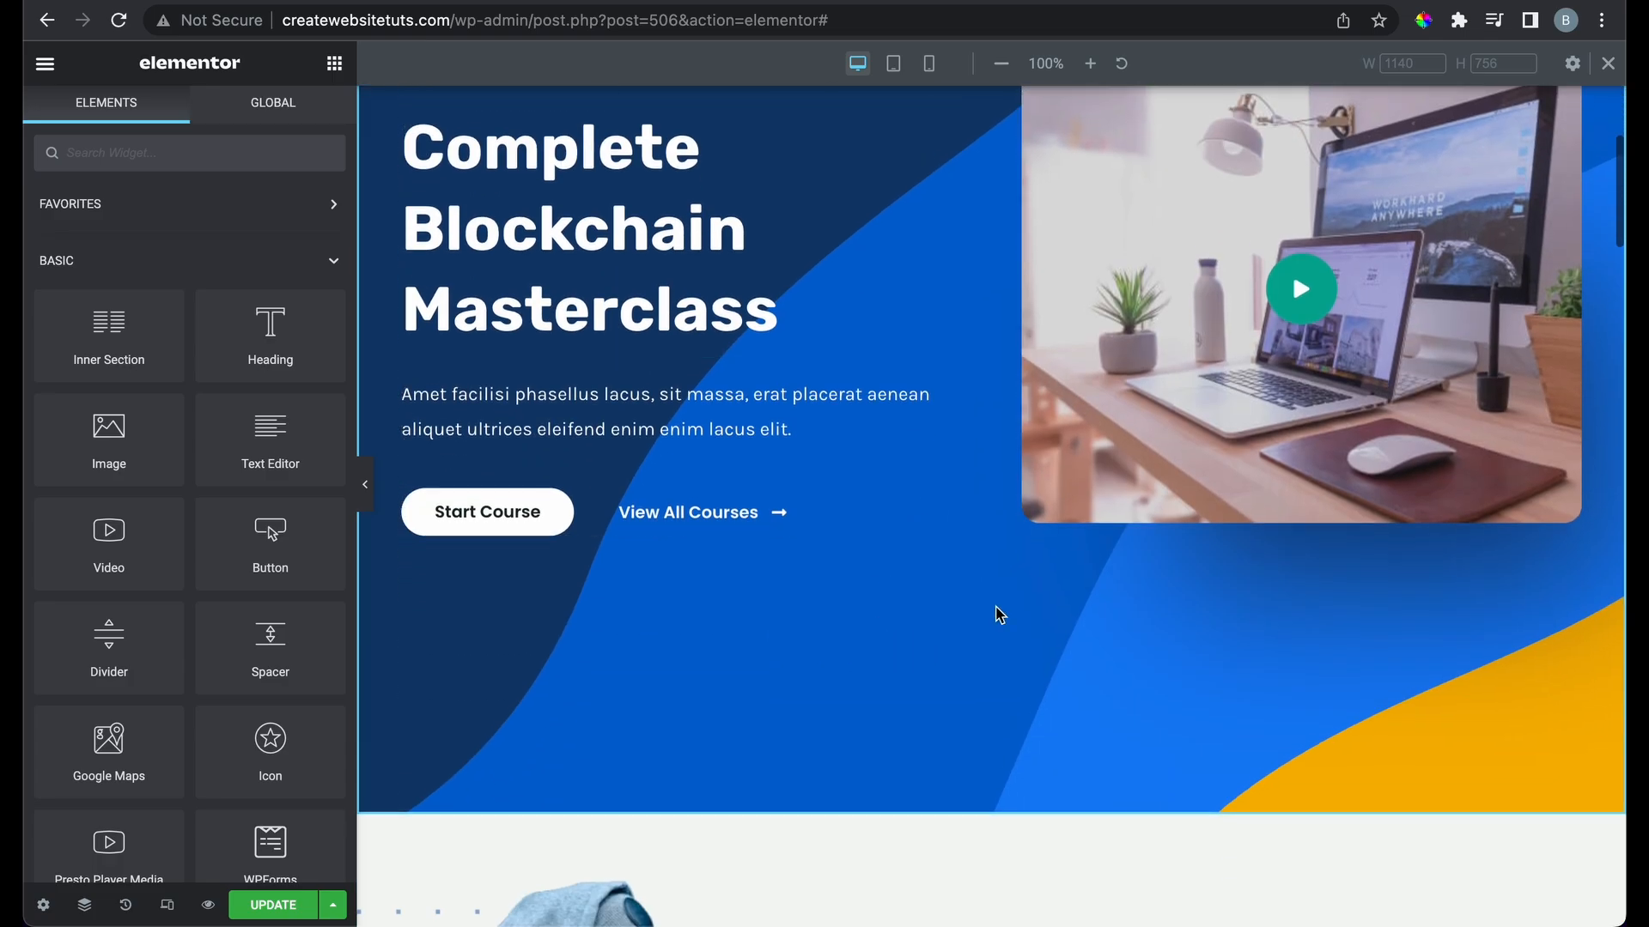
{"action": "scroll", "coordinate": [784, 475], "scroll_direction": "down", "scroll_amount": 2}
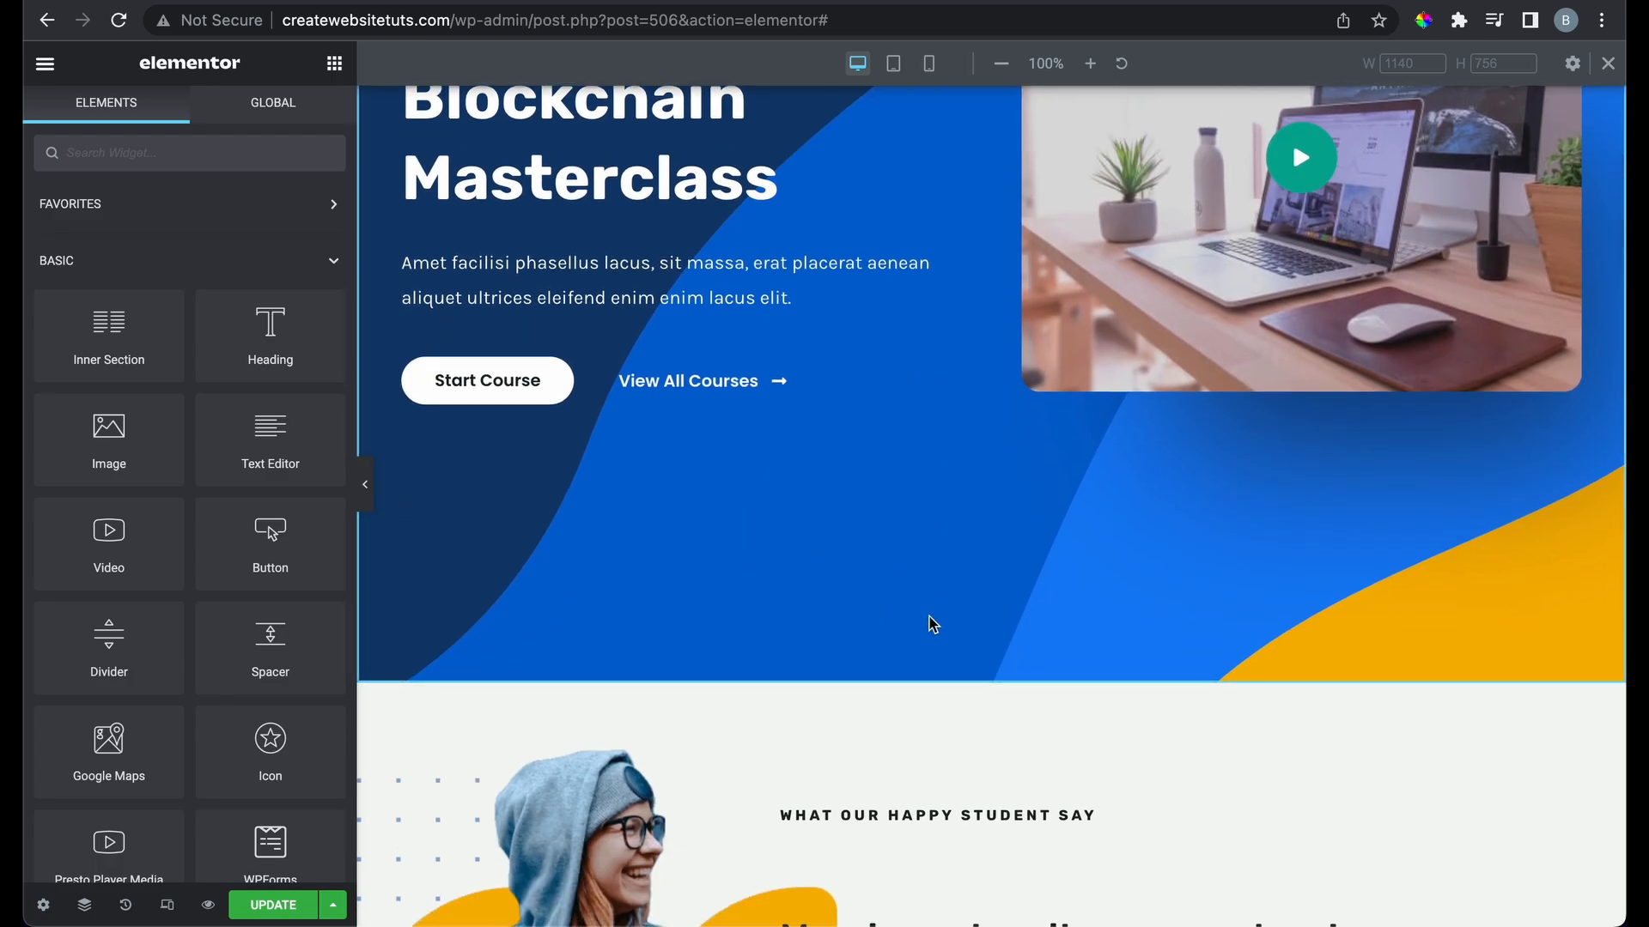
{"action": "scroll", "coordinate": [931, 618], "scroll_direction": "down", "scroll_amount": 3}
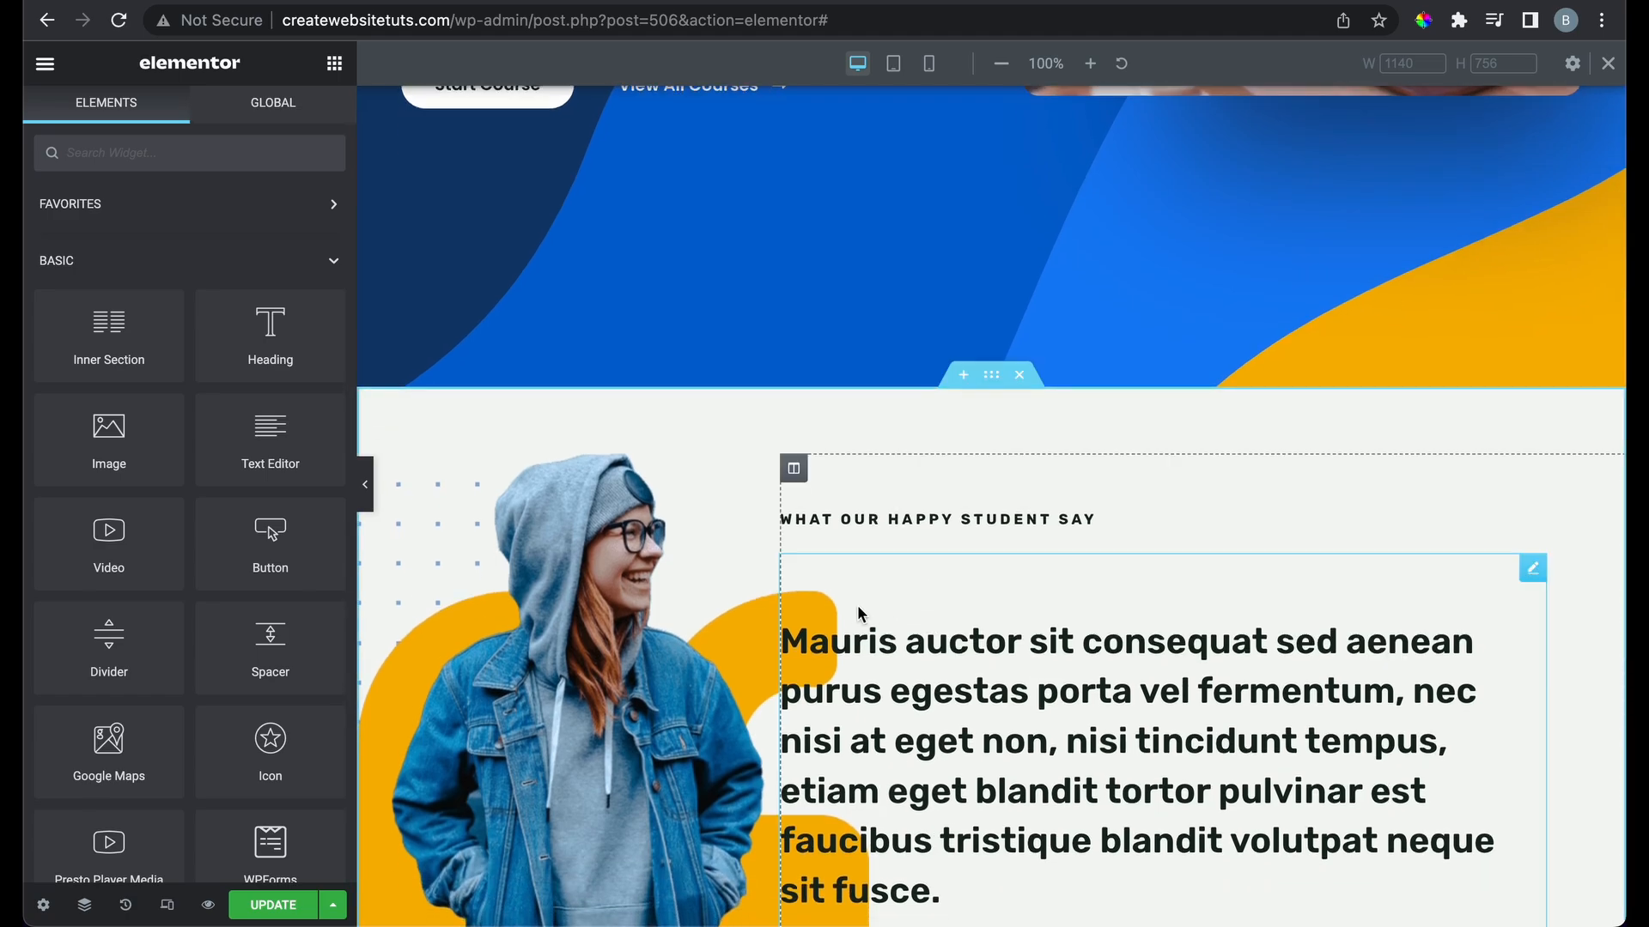
{"action": "scroll", "coordinate": [857, 605], "scroll_direction": "down", "scroll_amount": 3}
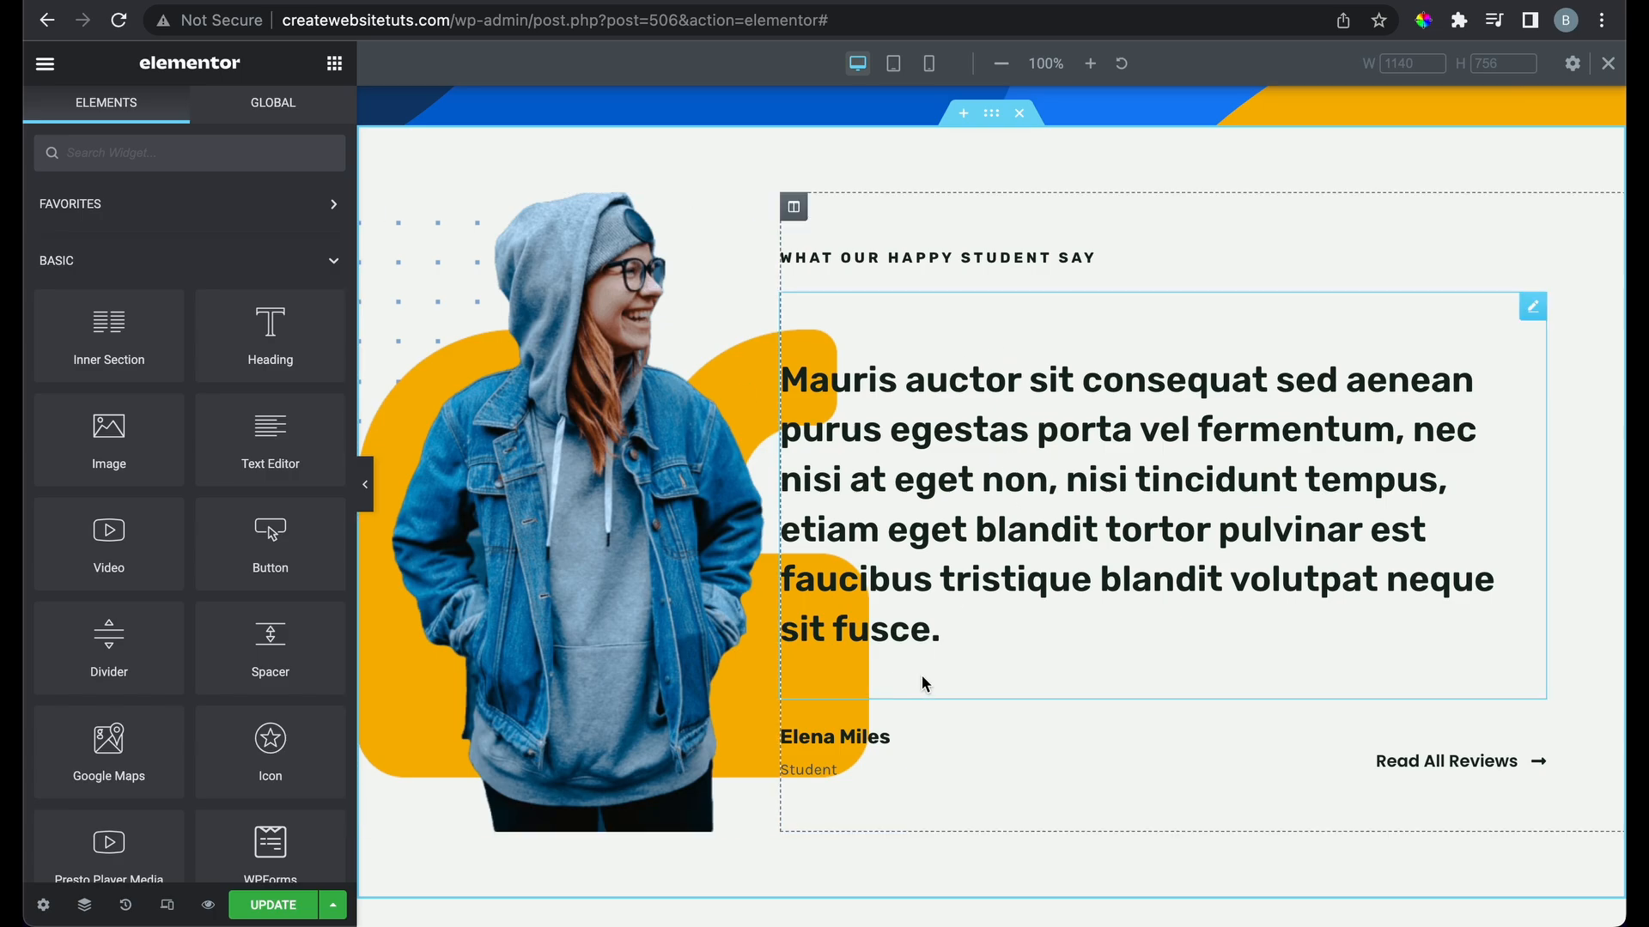
{"action": "scroll", "coordinate": [920, 675], "scroll_direction": "down", "scroll_amount": 6}
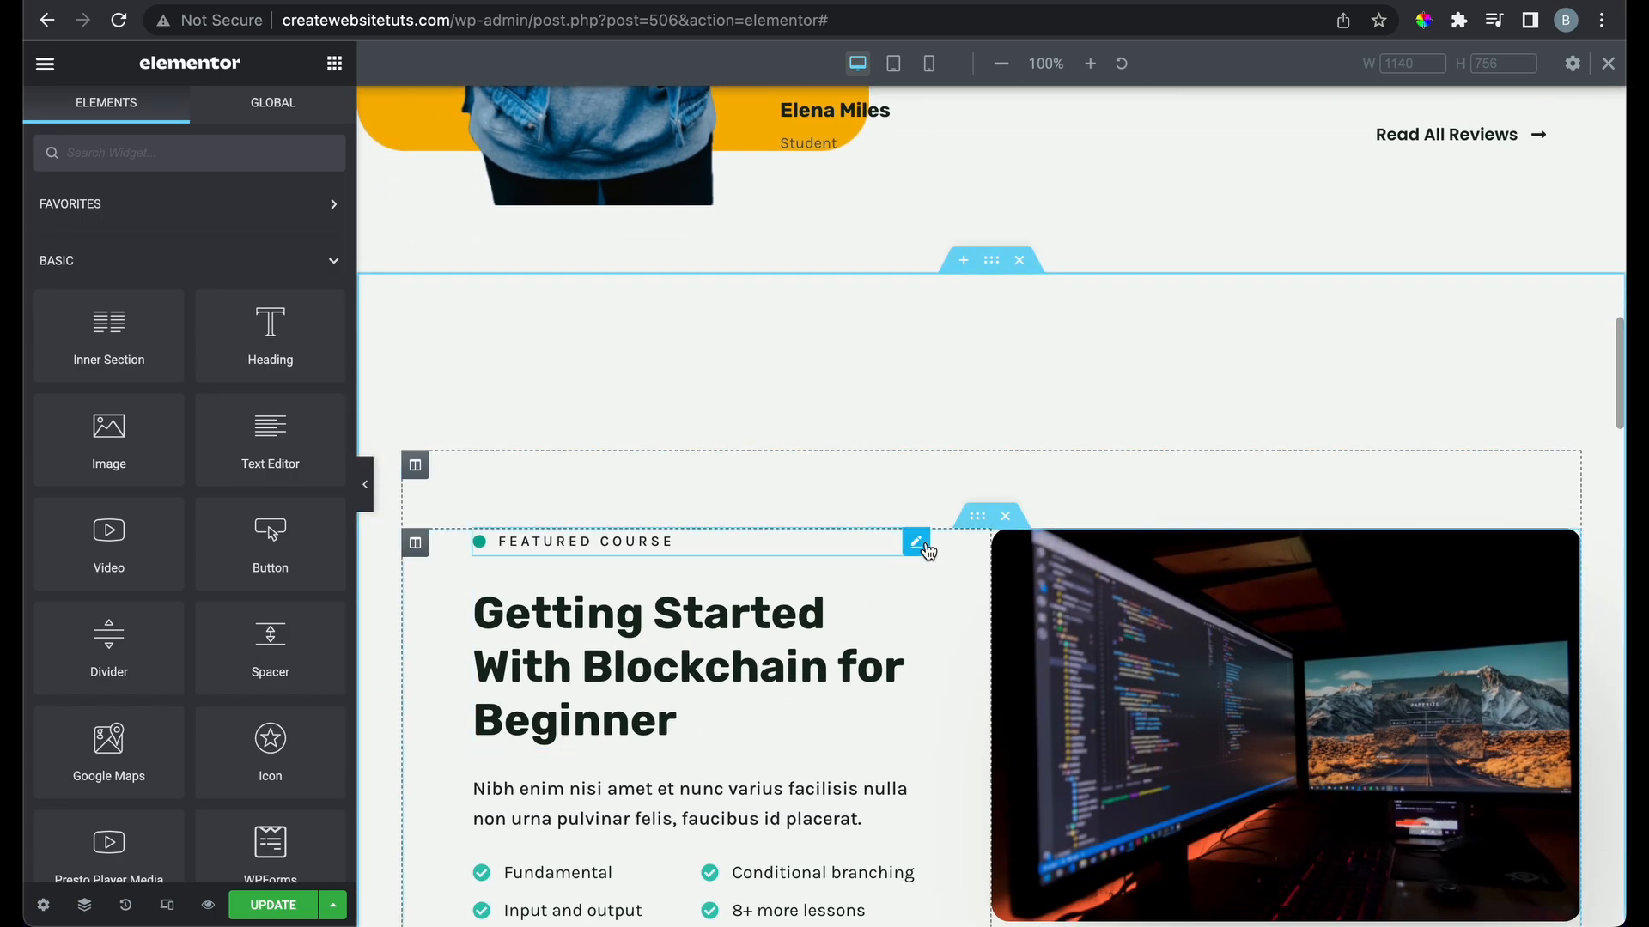
{"action": "scroll", "coordinate": [927, 550], "scroll_direction": "down", "scroll_amount": 8}
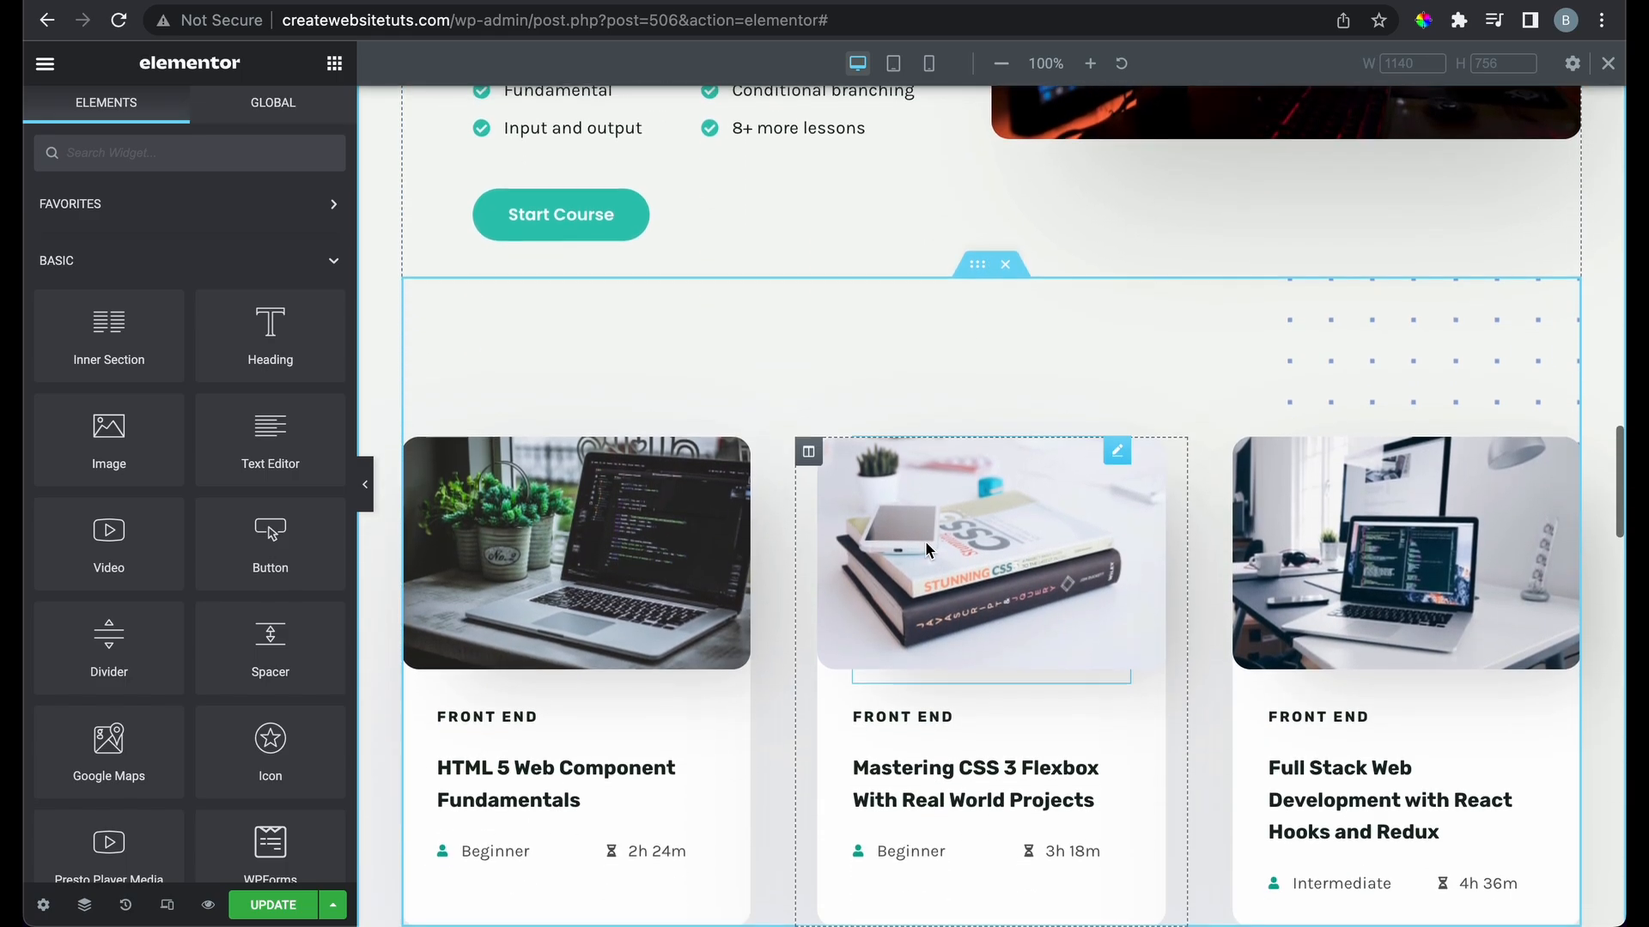
{"action": "scroll", "coordinate": [926, 549], "scroll_direction": "down", "scroll_amount": 1}
{"action": "scroll", "coordinate": [841, 509], "scroll_direction": "down", "scroll_amount": 2}
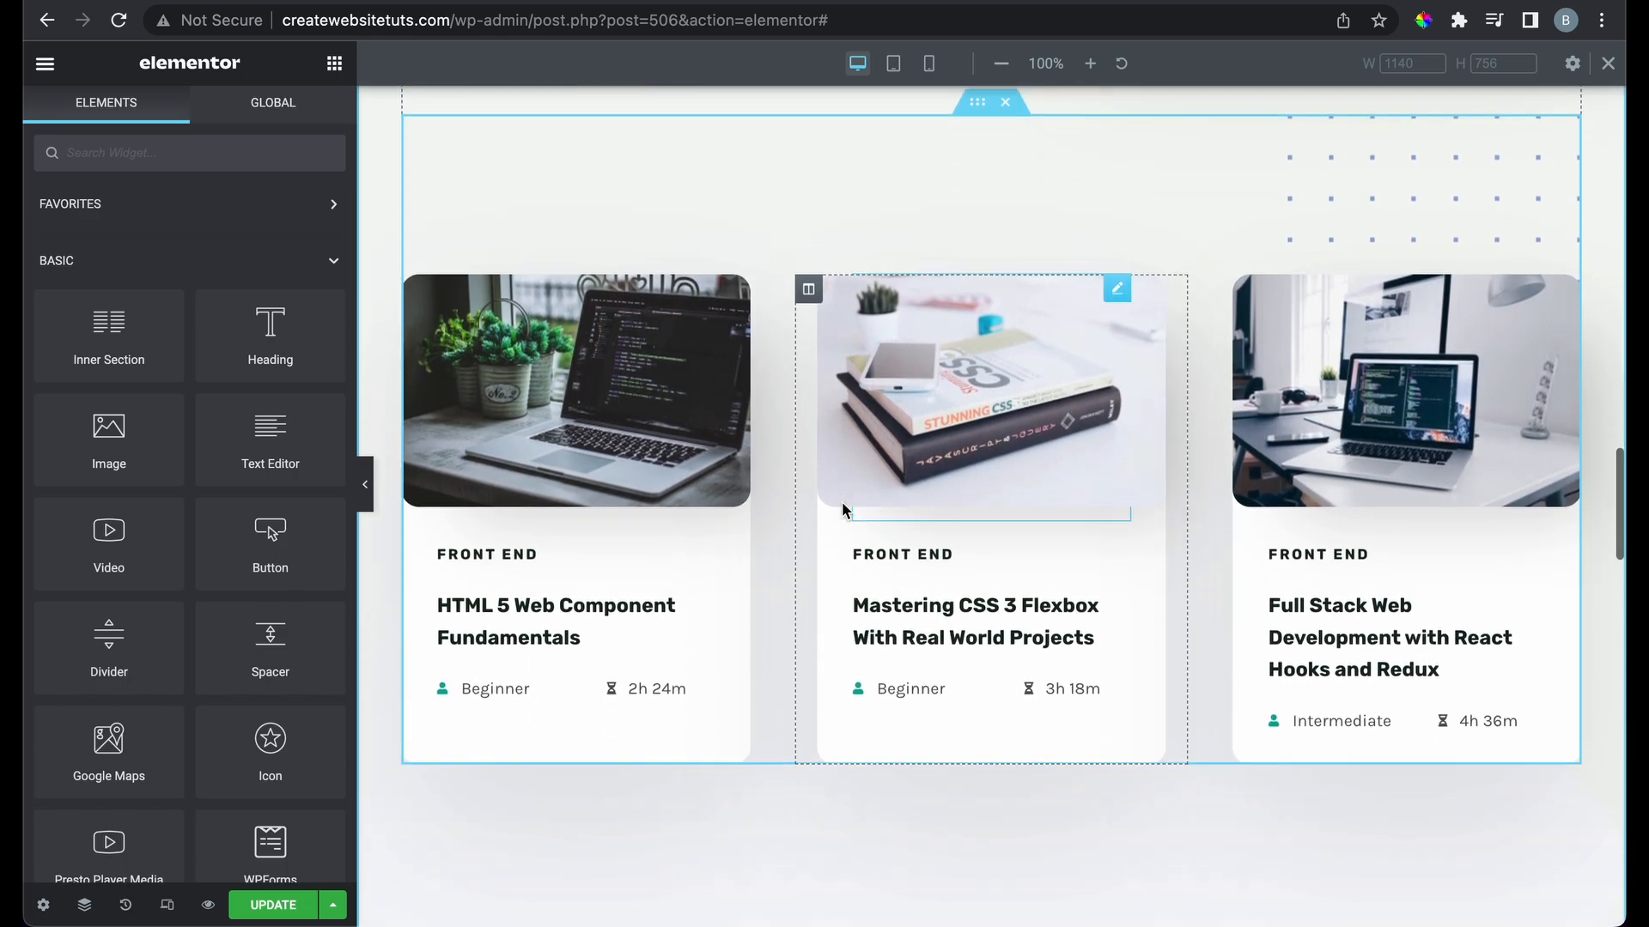
Update the landing page to save its edits, and look back over the sections above the course cards
{"action": "left_click", "coordinate": [281, 910]}
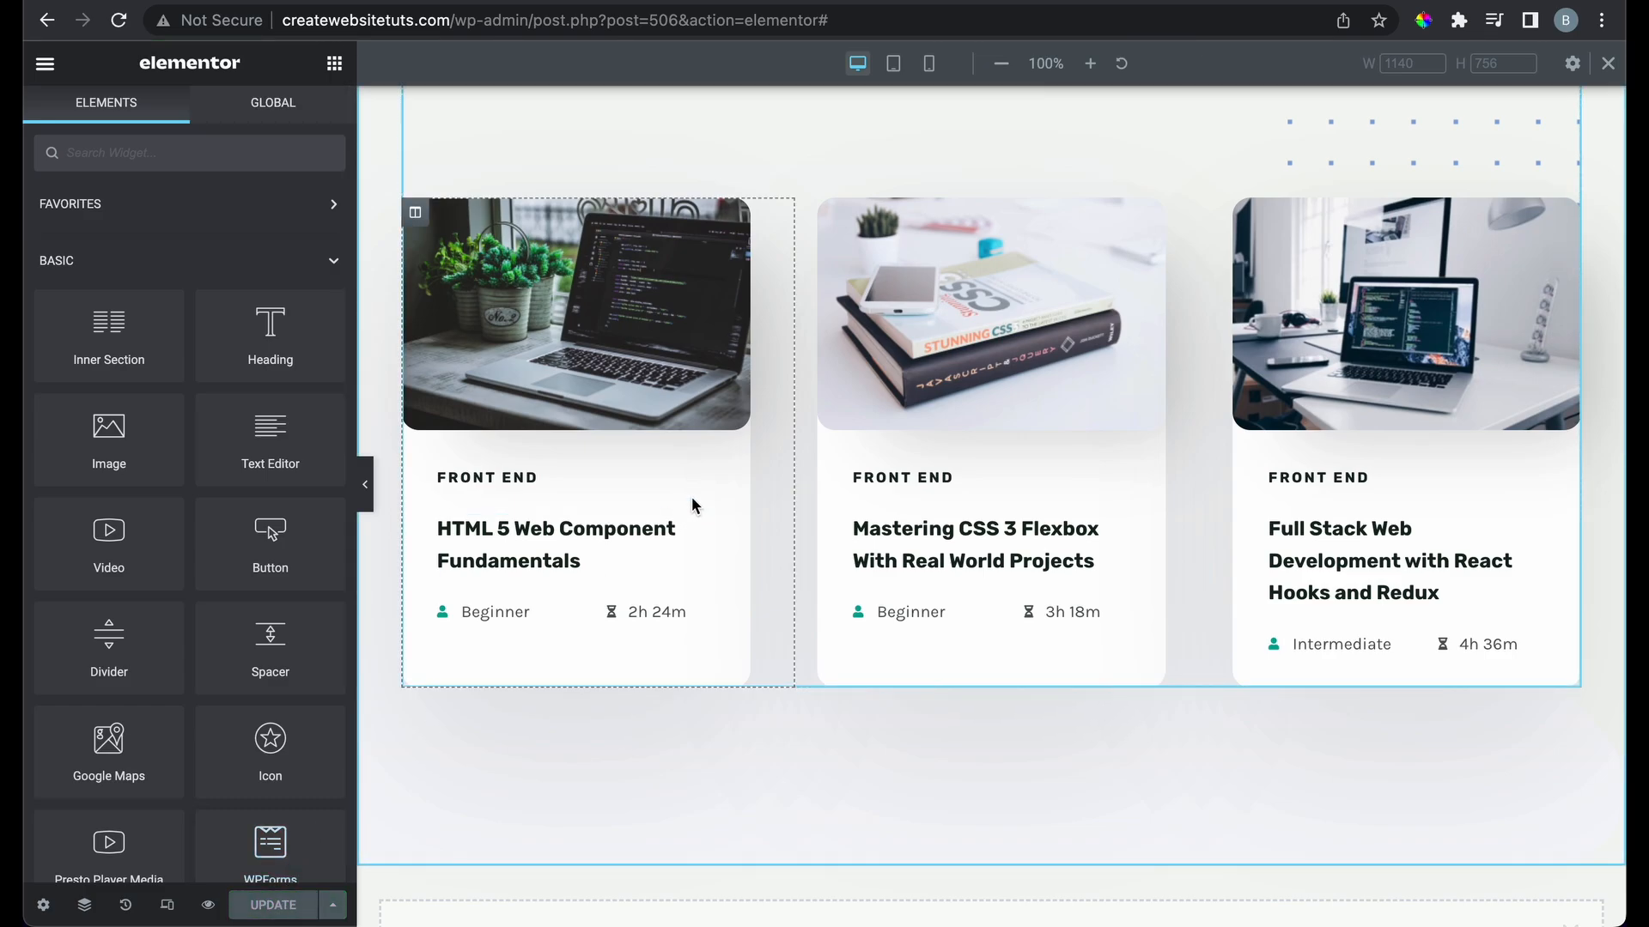
{"action": "scroll", "coordinate": [806, 448], "scroll_direction": "down", "scroll_amount": 15}
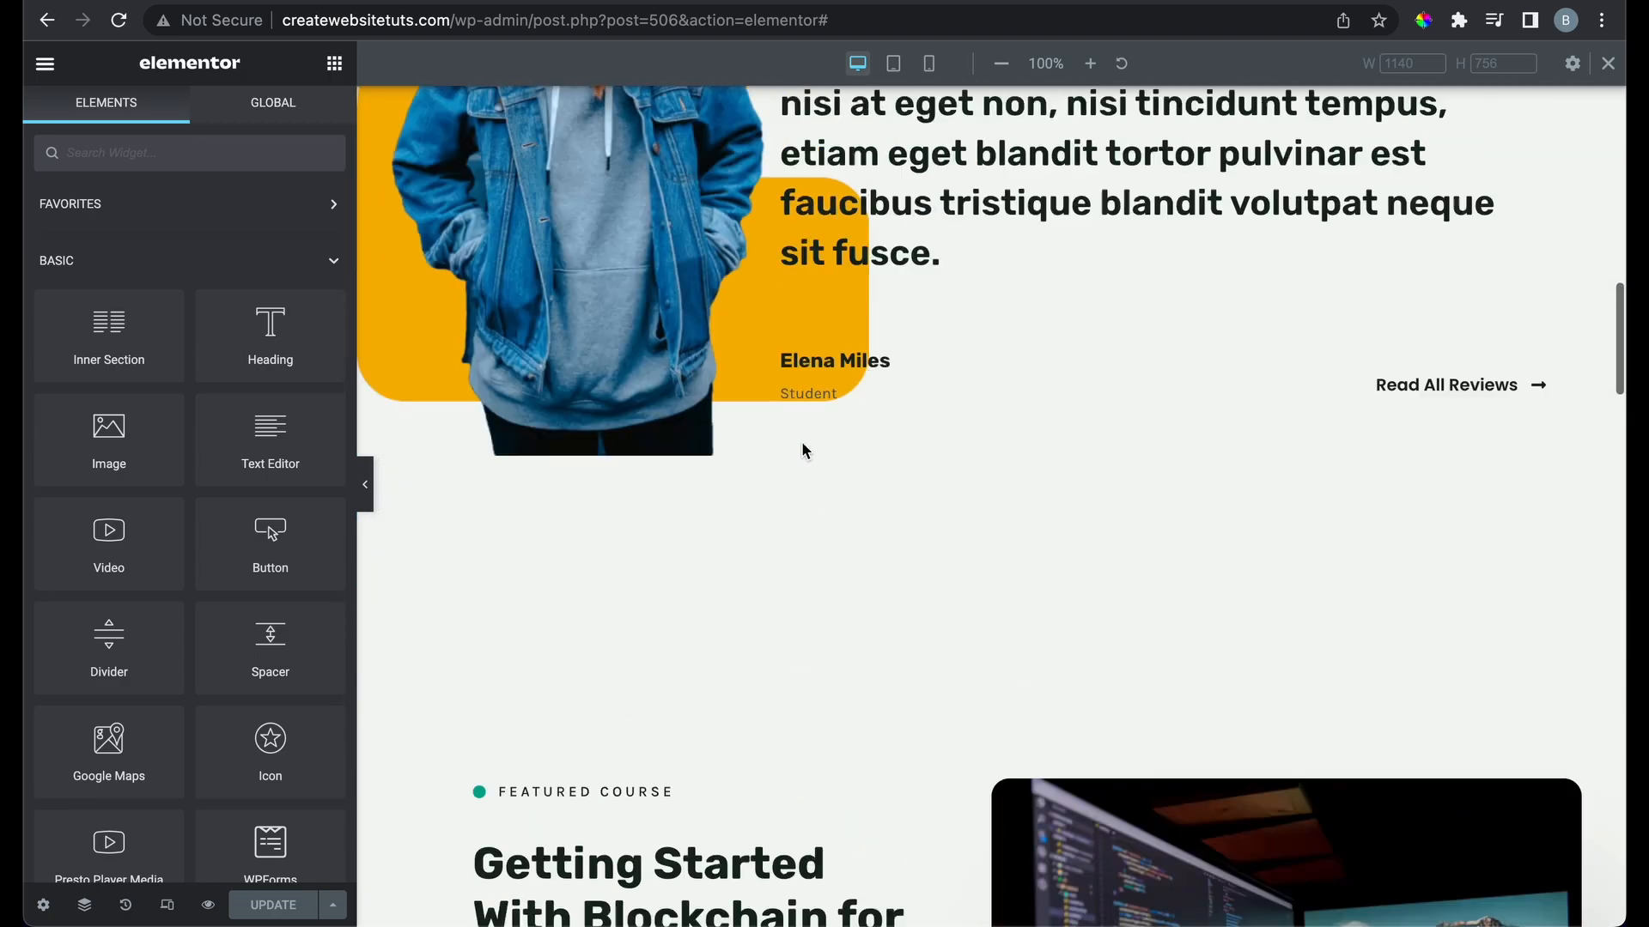
Exit Elementor to the WordPress page editor and dismiss the block editor's welcome guide
{"action": "scroll", "coordinate": [805, 448], "scroll_direction": "up", "scroll_amount": 5}
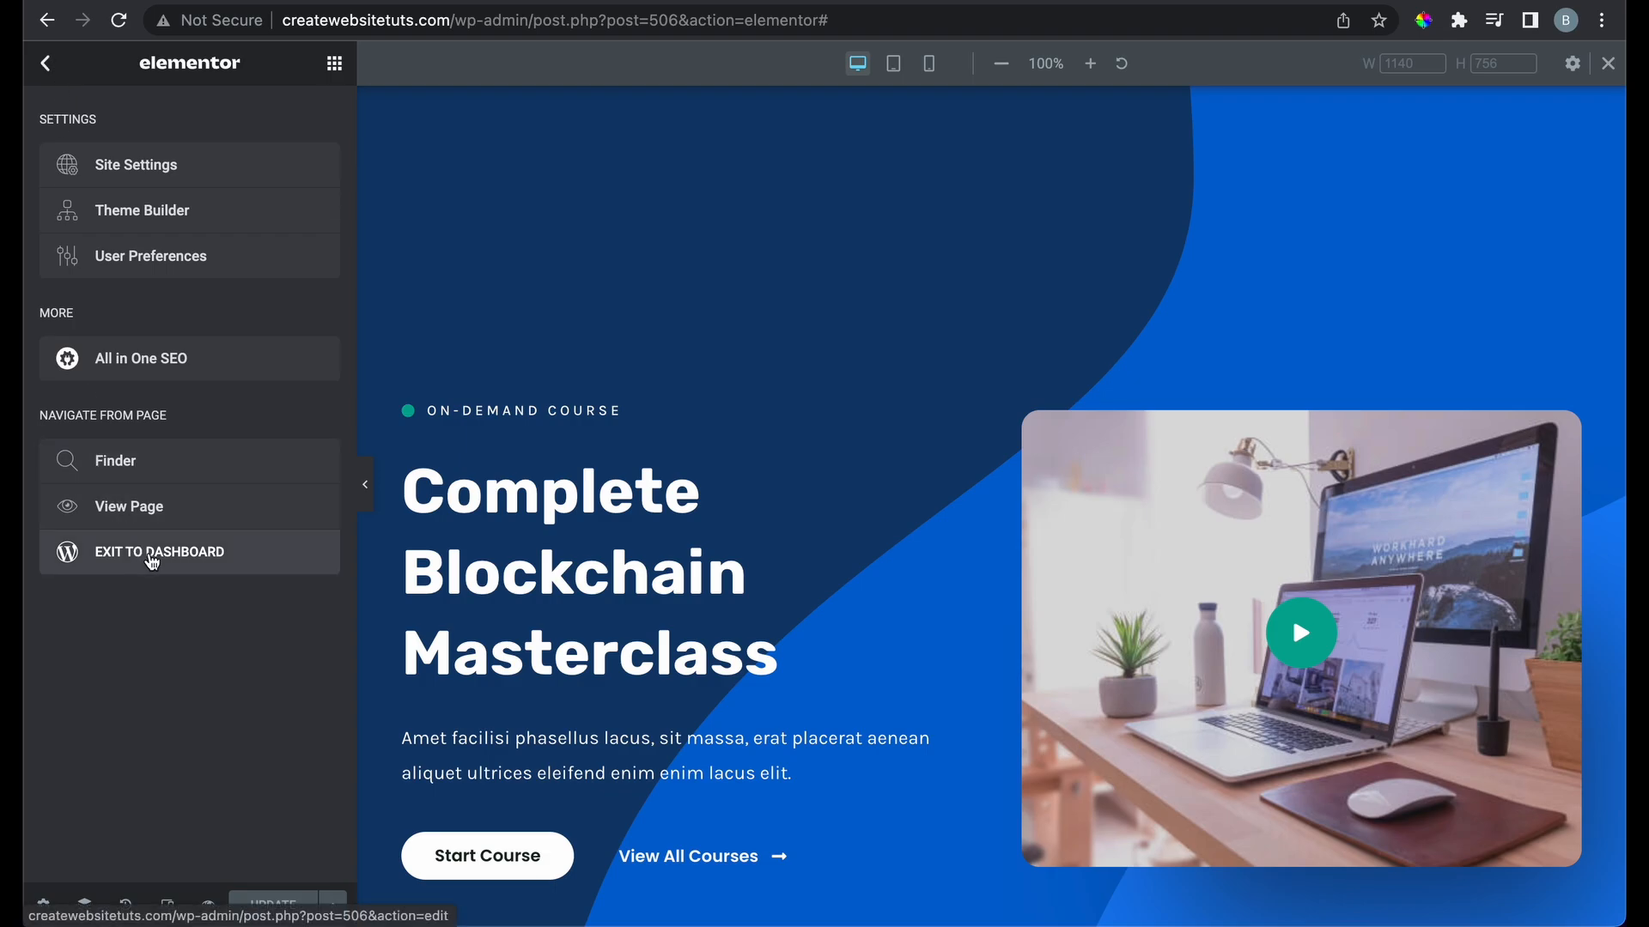
{"action": "left_click", "coordinate": [153, 562]}
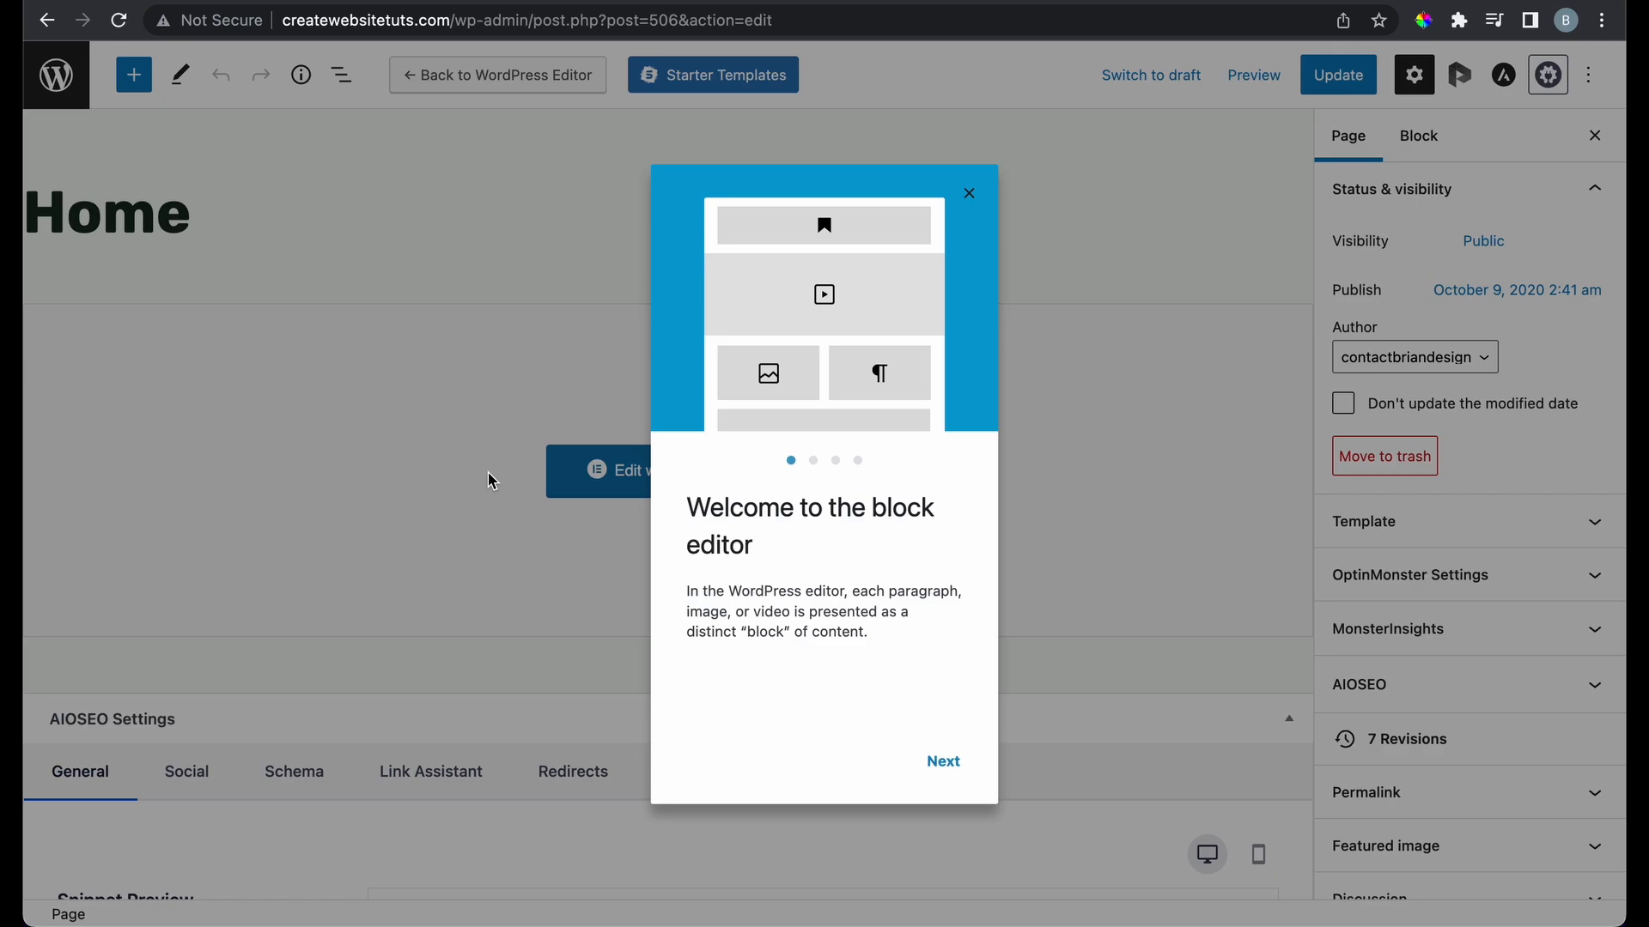
{"action": "left_click", "coordinate": [969, 194]}
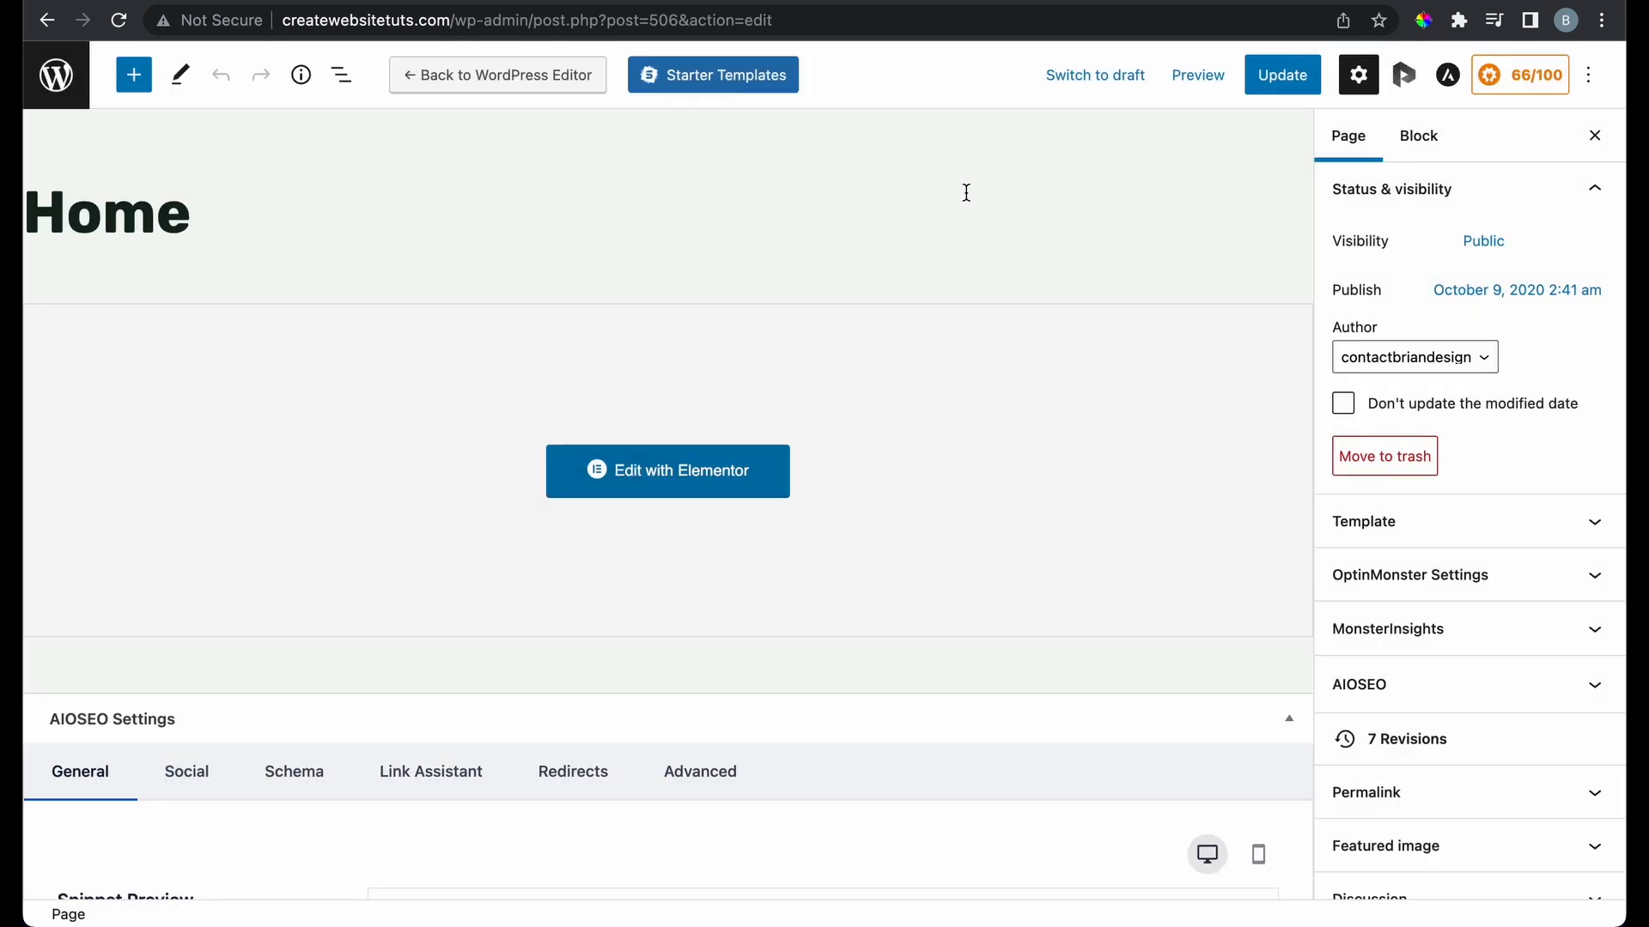
{"action": "left_click", "coordinate": [57, 77]}
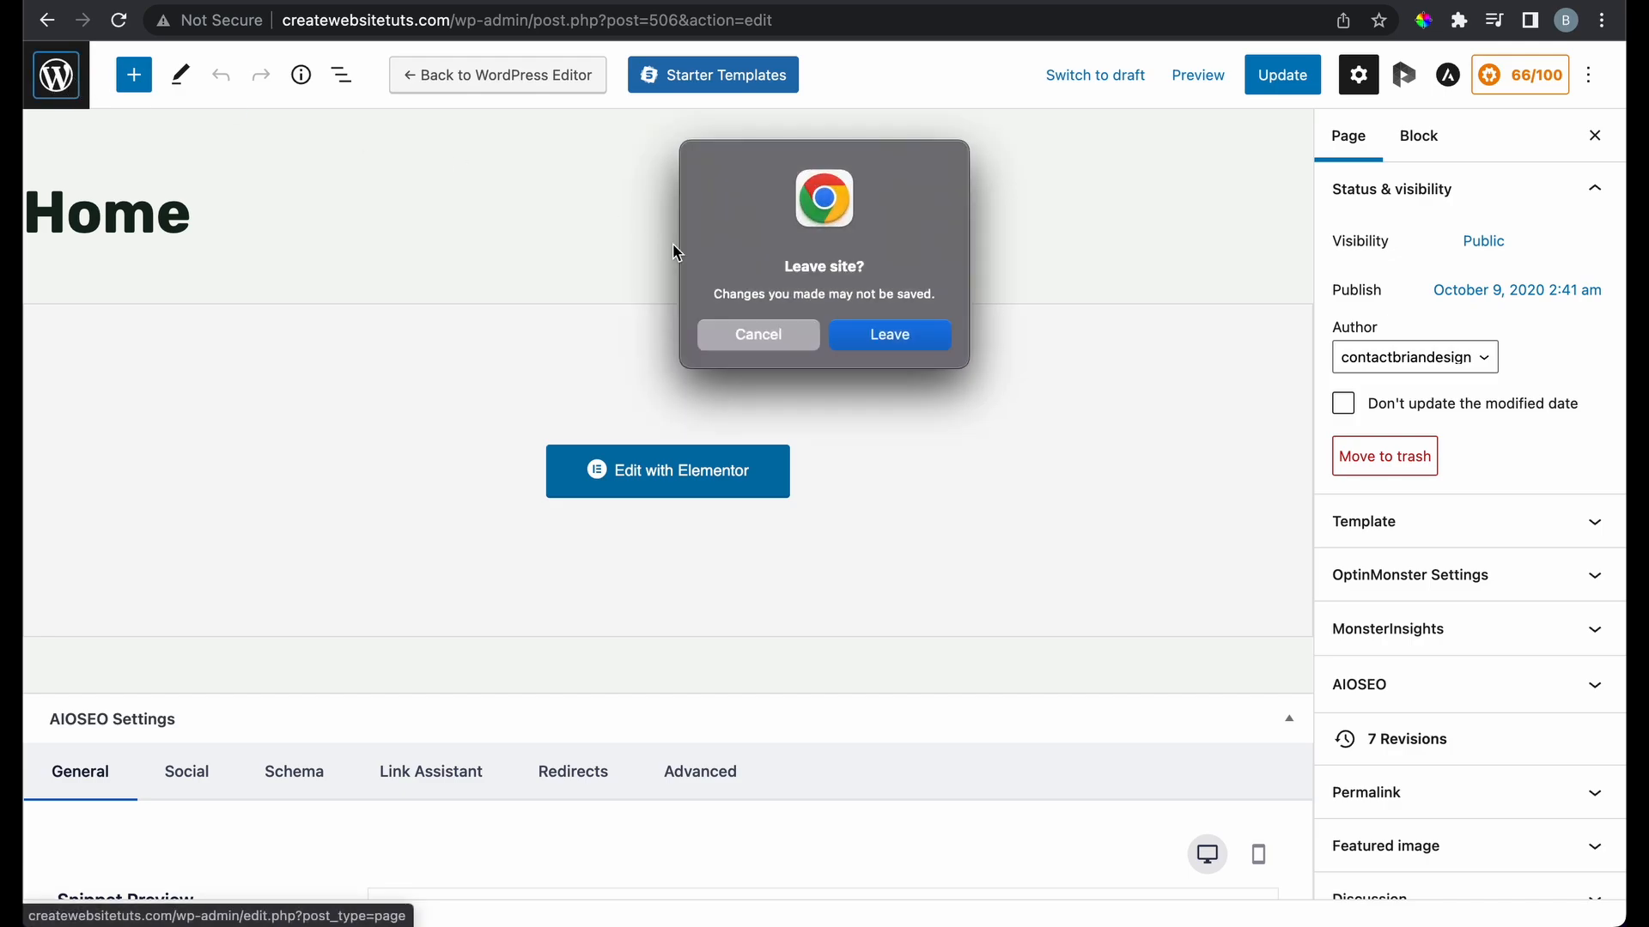
{"action": "left_click", "coordinate": [795, 334]}
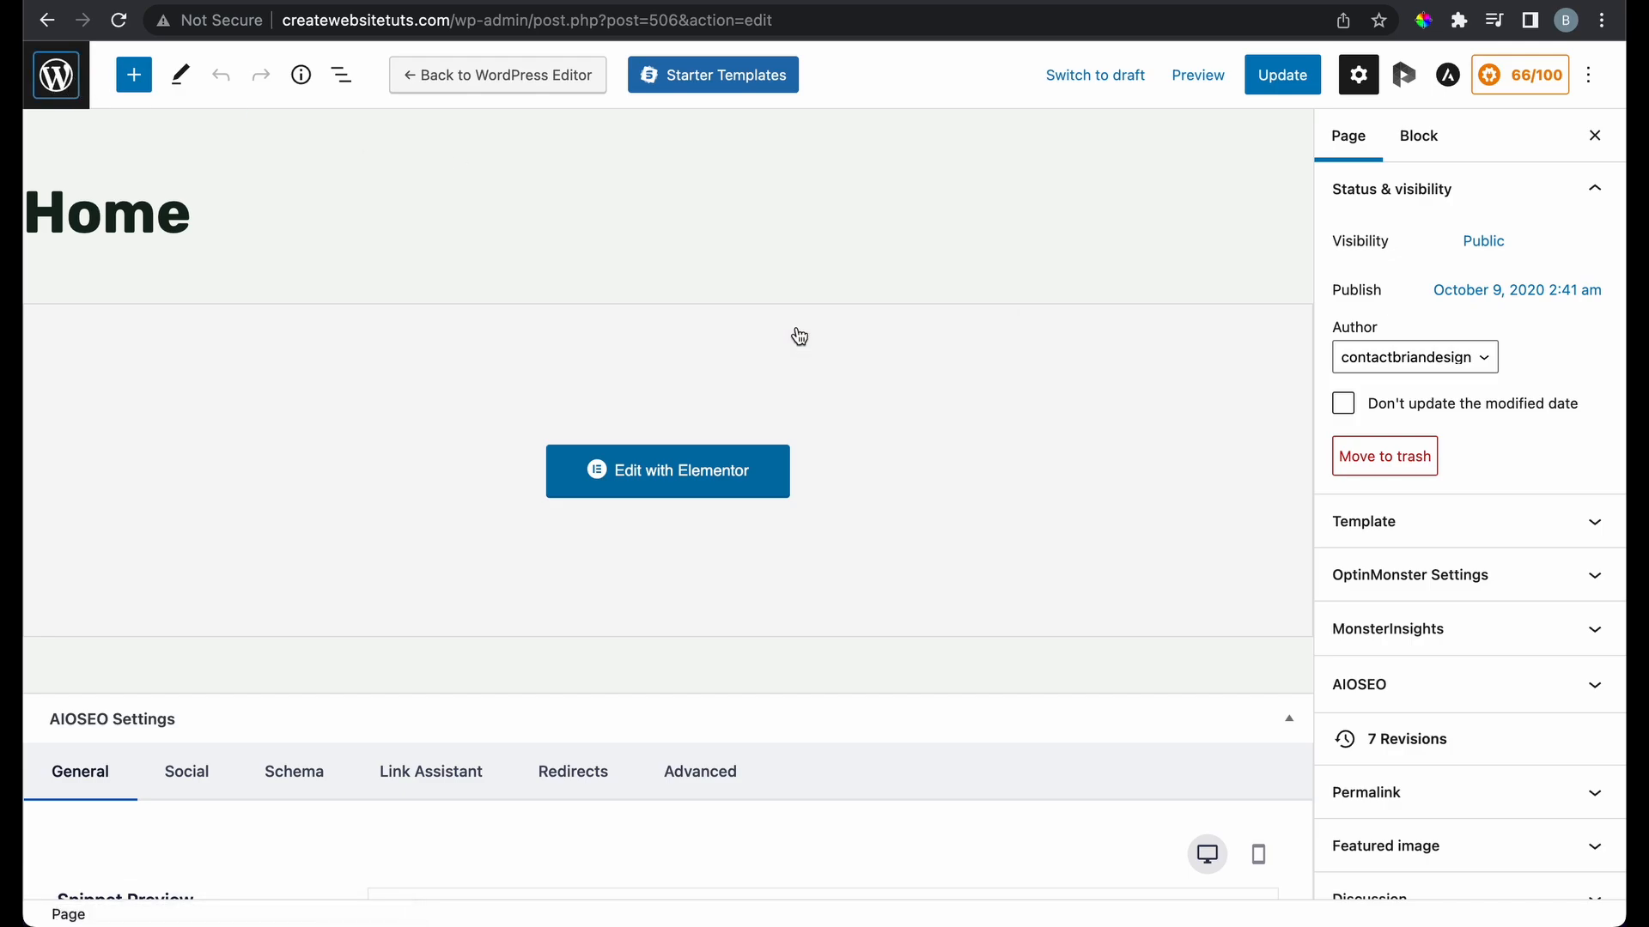
{"action": "left_click", "coordinate": [538, 92]}
{"action": "left_click", "coordinate": [877, 560]}
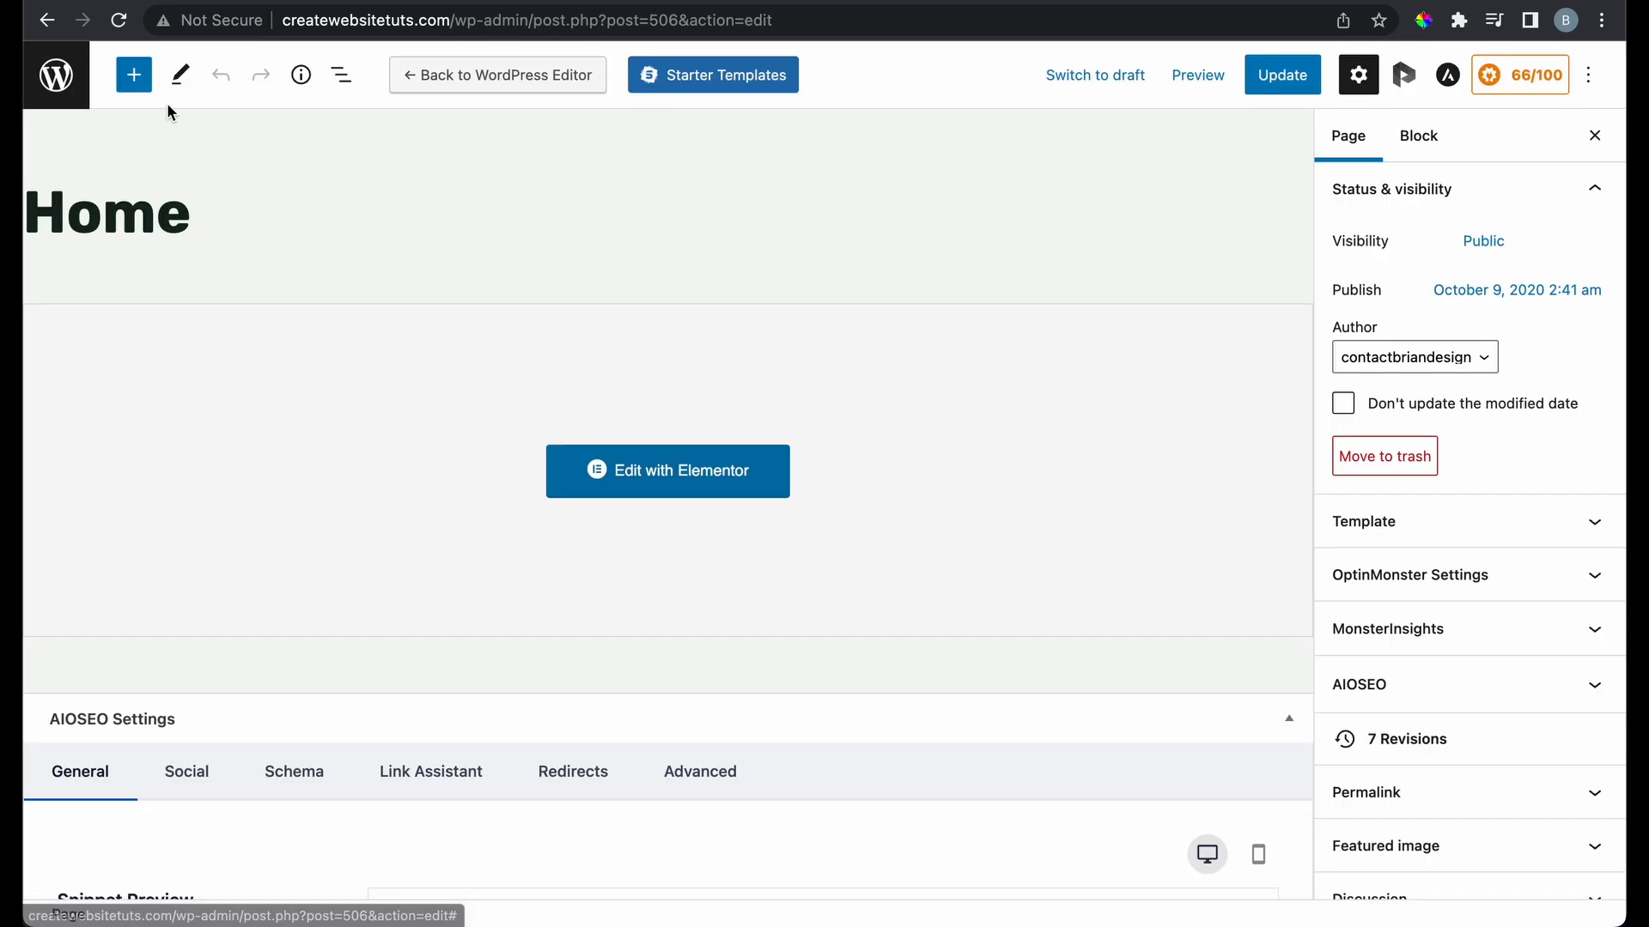
Leave the Home page editor for the Pages list without saving, and visit the live site
{"action": "left_click", "coordinate": [74, 84]}
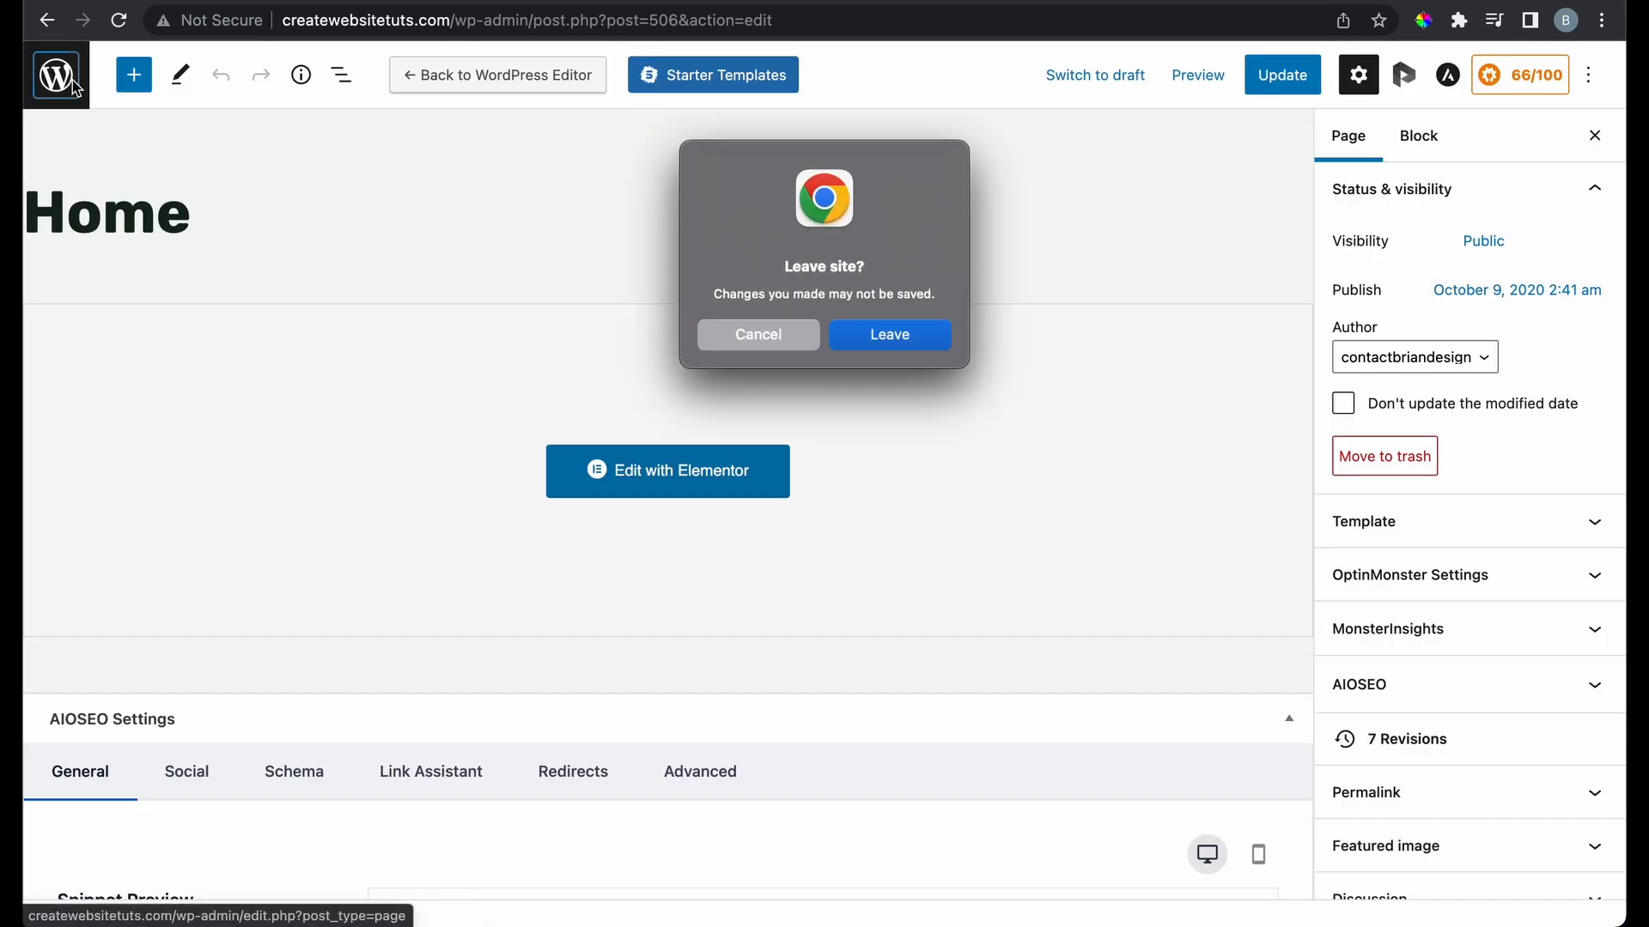
{"action": "left_click", "coordinate": [902, 337]}
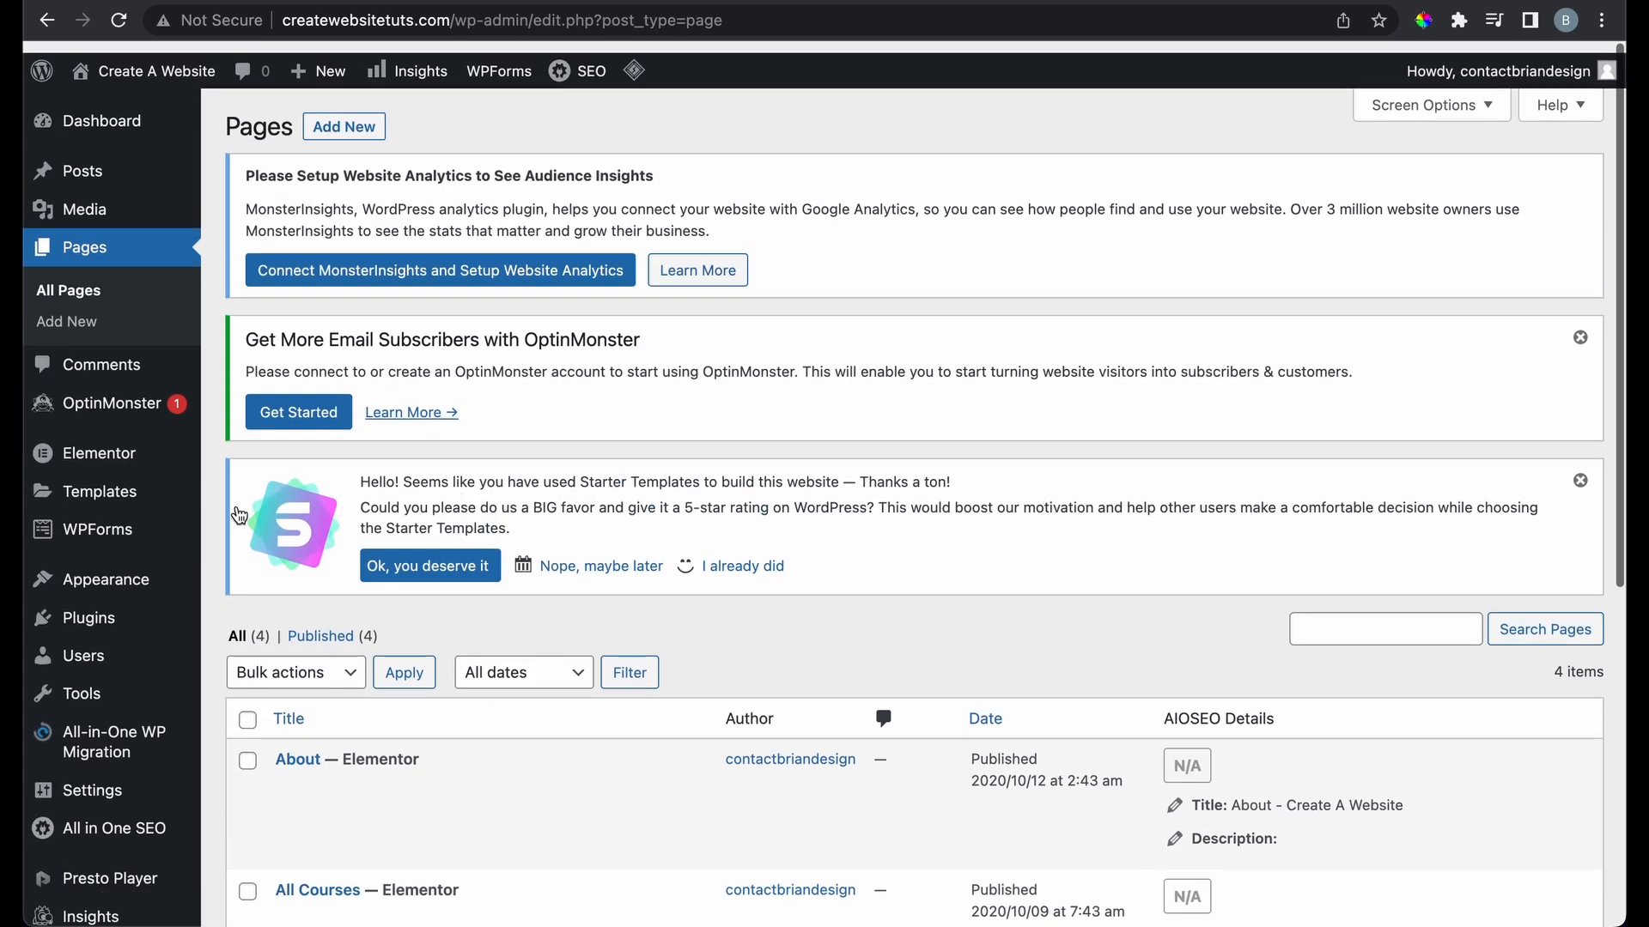
{"action": "mouse_move", "coordinate": [187, 68]}
{"action": "left_click", "coordinate": [184, 105]}
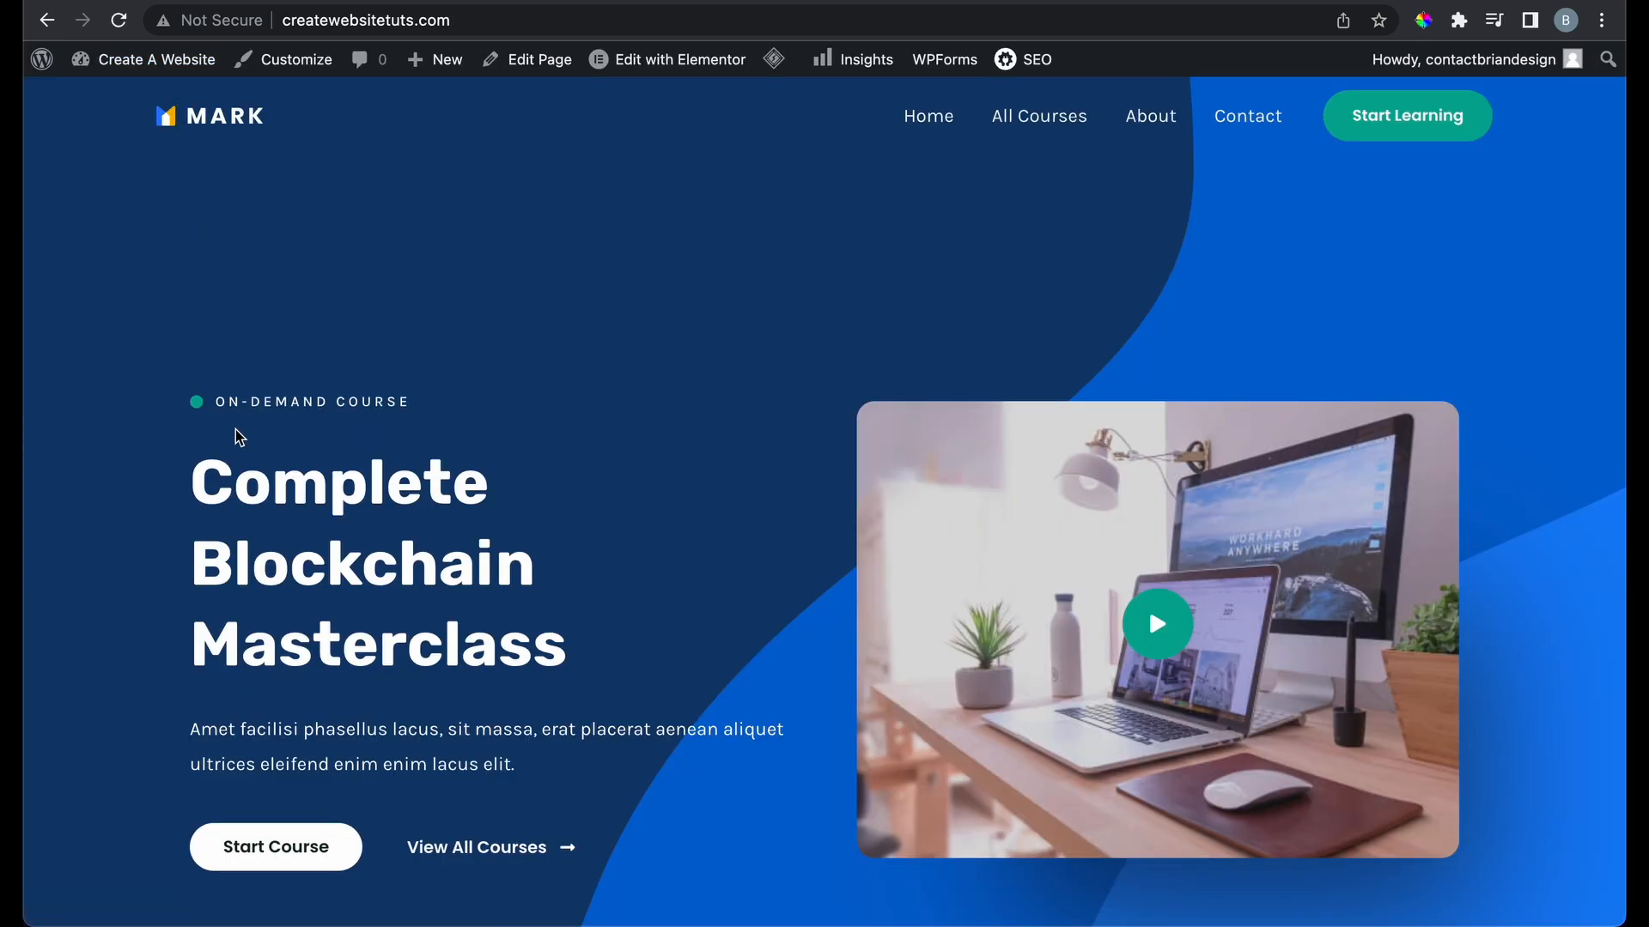
Look through the live home page from the hero section down to the footer and back up
{"action": "scroll", "coordinate": [235, 429], "scroll_direction": "down", "scroll_amount": 15}
{"action": "scroll", "coordinate": [234, 427], "scroll_direction": "down", "scroll_amount": 20}
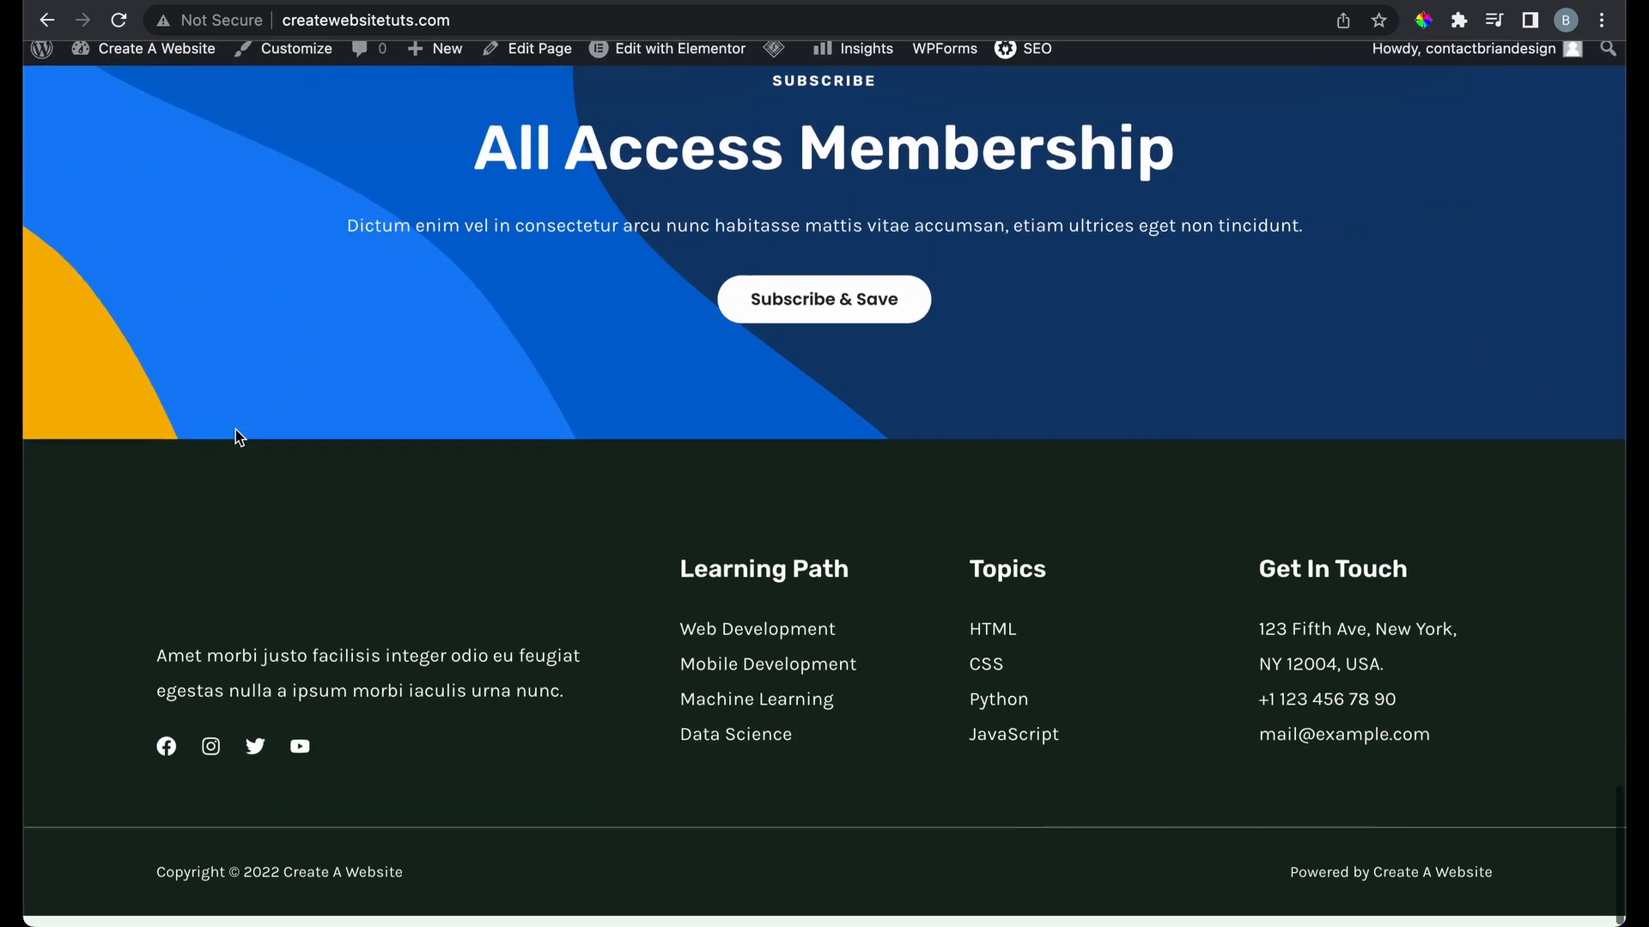
{"action": "scroll", "coordinate": [234, 428], "scroll_direction": "up", "scroll_amount": 20}
{"action": "scroll", "coordinate": [235, 428], "scroll_direction": "up", "scroll_amount": 20}
Return to the WordPress dashboard, view the Posts section, and look through the site's existing pages in the Pages list
{"action": "mouse_move", "coordinate": [666, 57]}
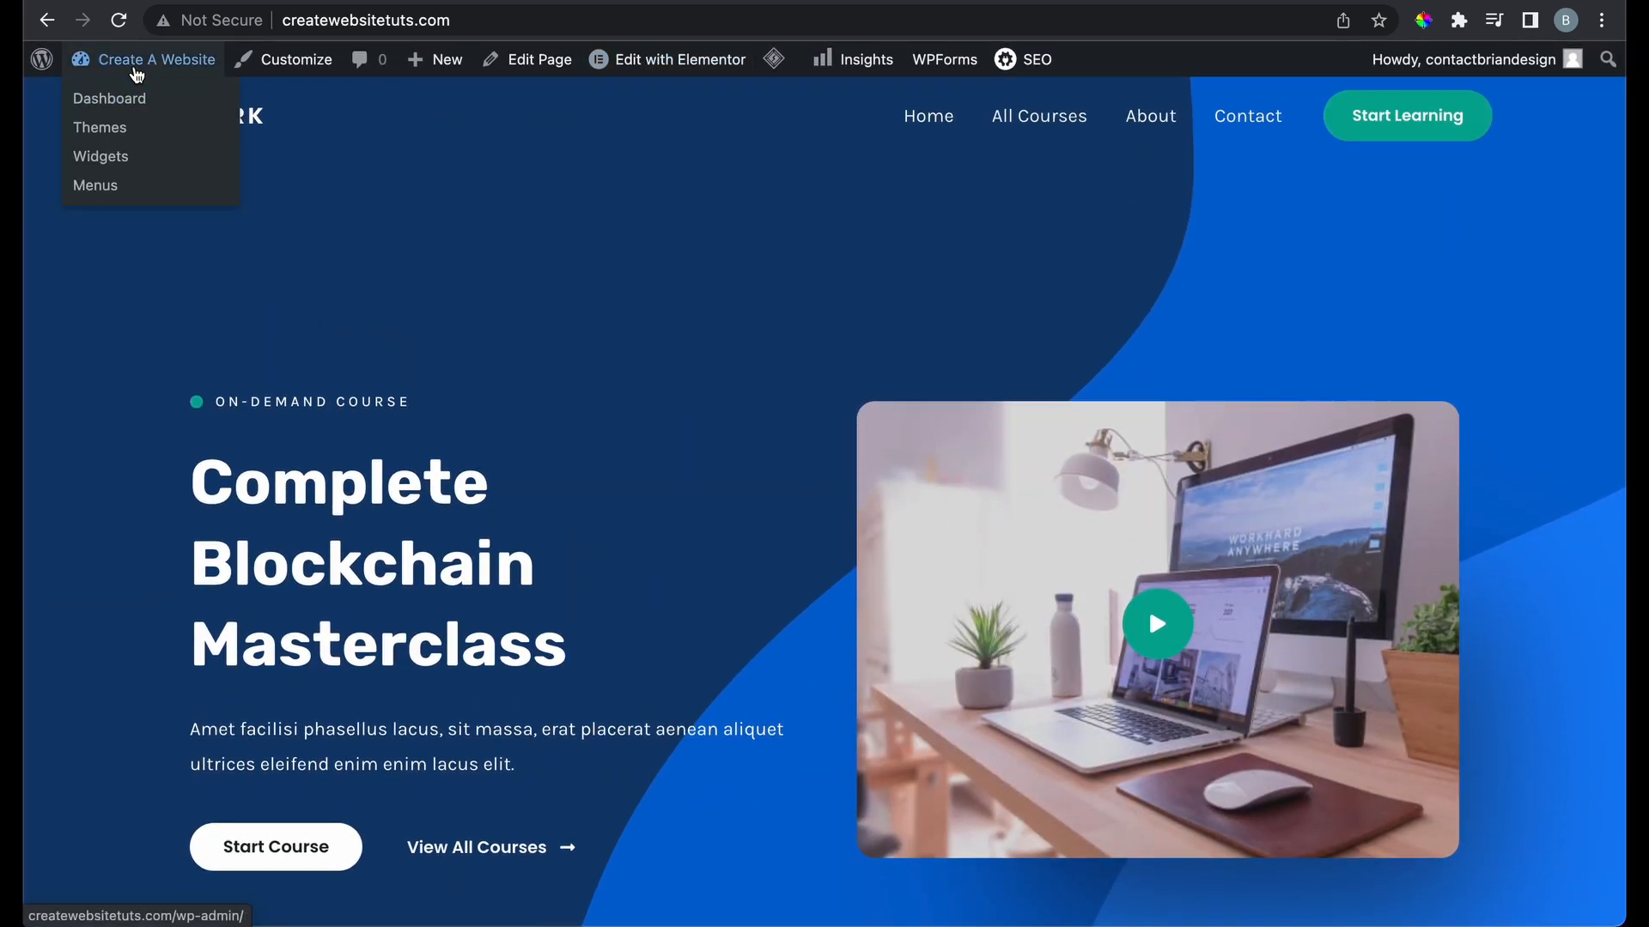
{"action": "left_click", "coordinate": [137, 98]}
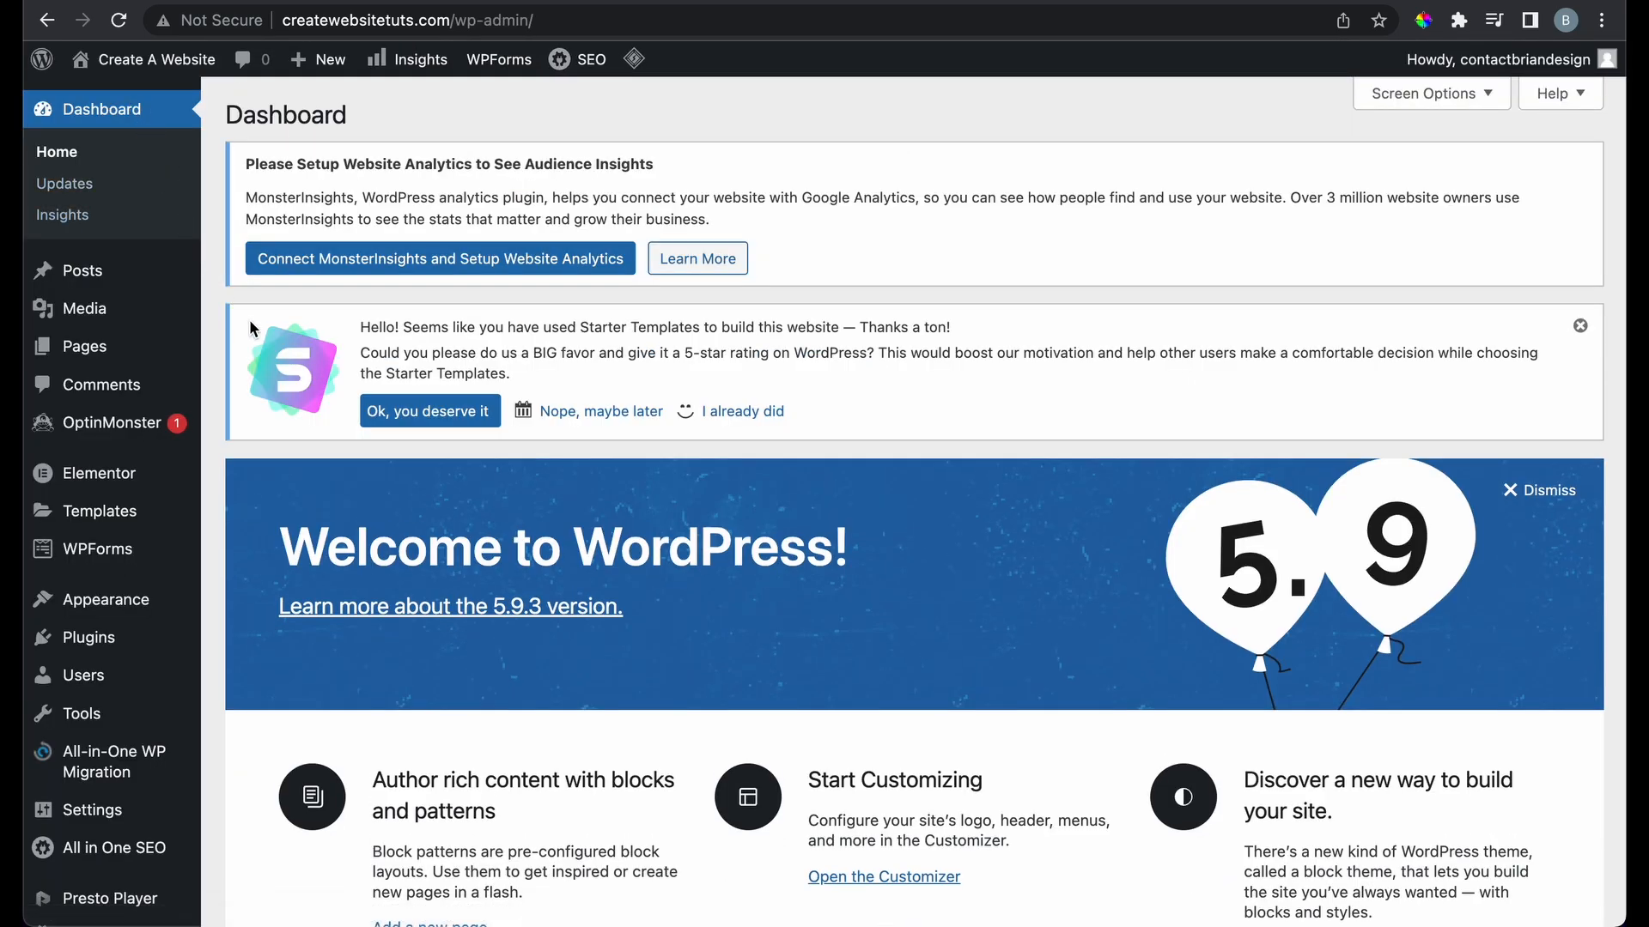
{"action": "left_click", "coordinate": [159, 282]}
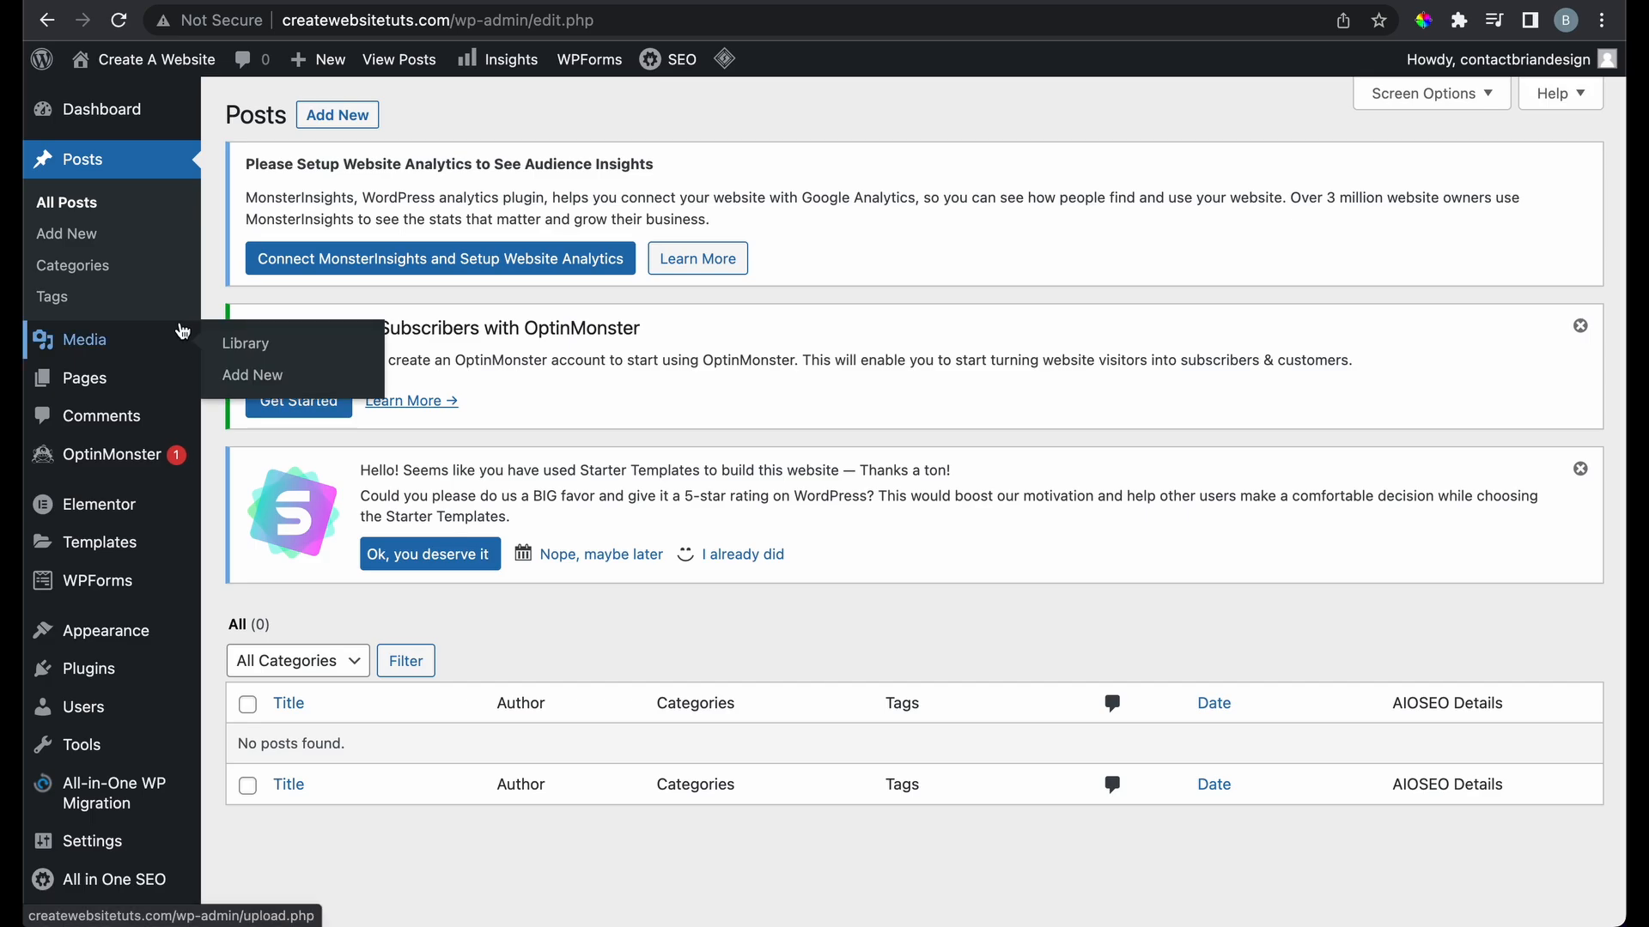
{"action": "left_click", "coordinate": [156, 379]}
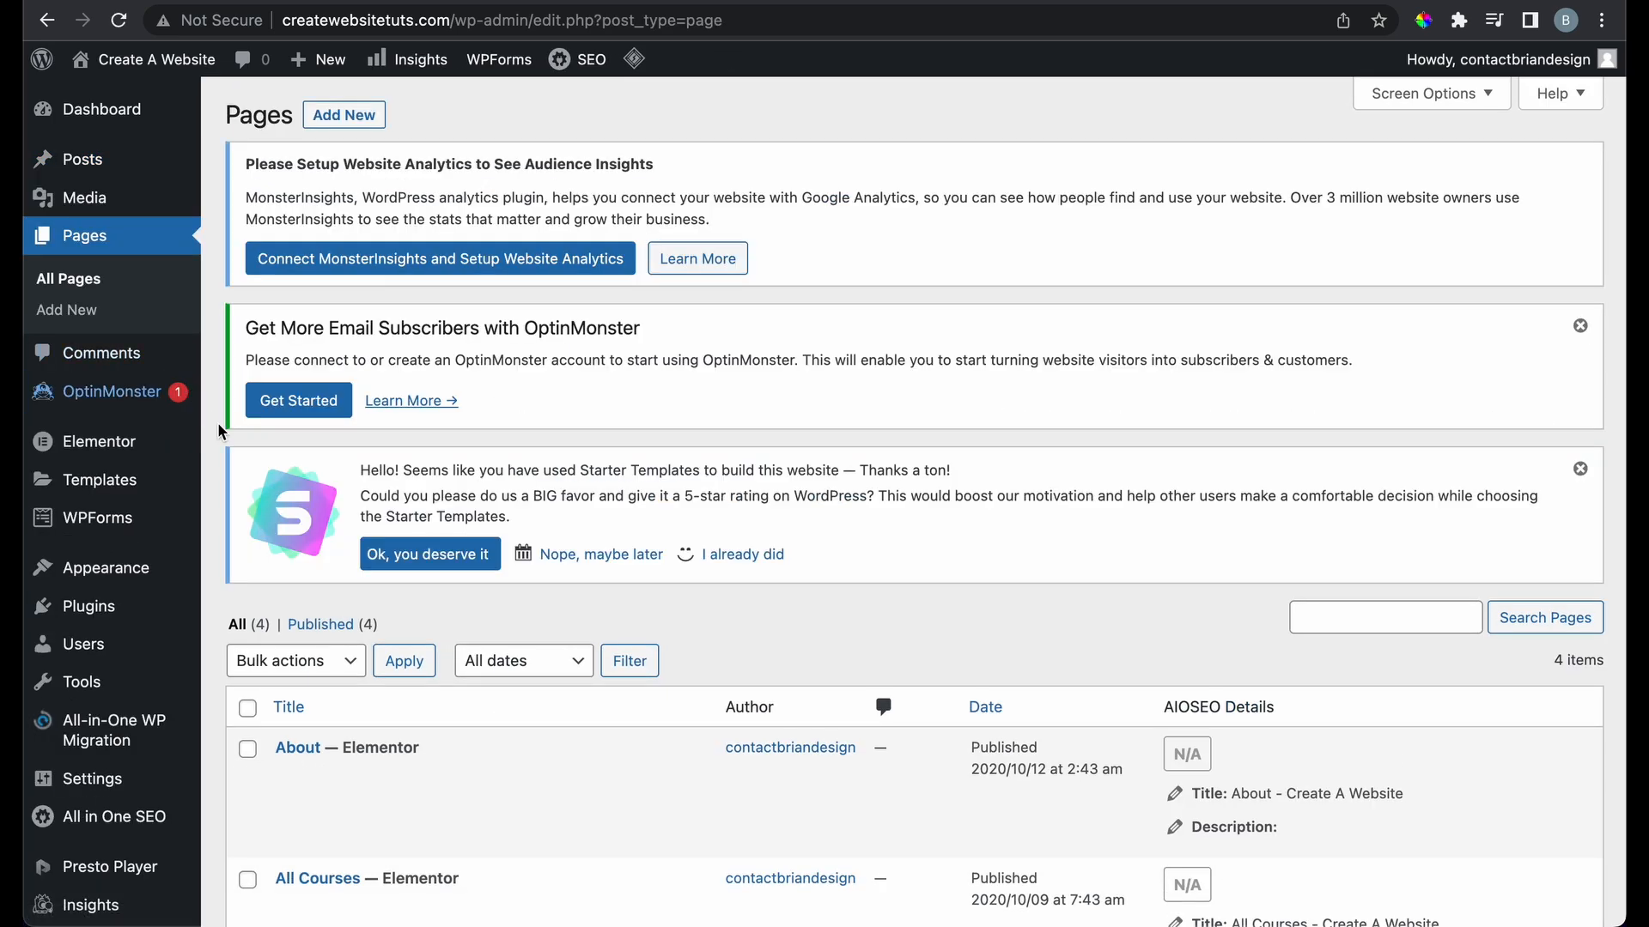
{"action": "scroll", "coordinate": [280, 613], "scroll_direction": "down", "scroll_amount": 5}
{"action": "scroll", "coordinate": [280, 613], "scroll_direction": "down", "scroll_amount": 3}
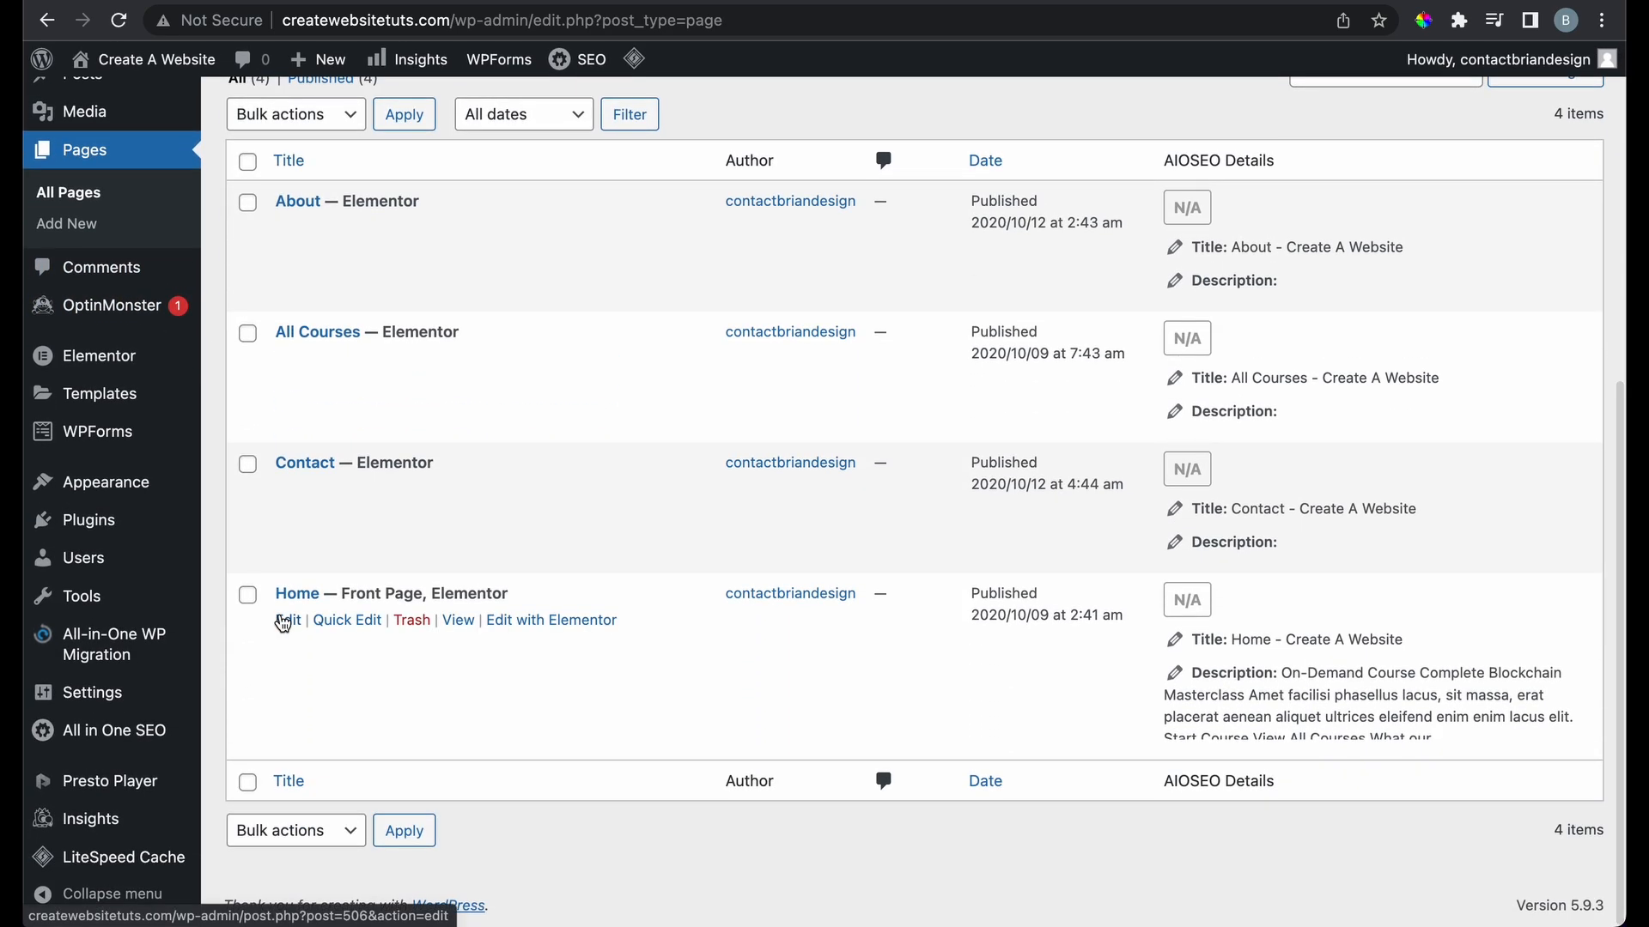
{"action": "scroll", "coordinate": [280, 613], "scroll_direction": "up", "scroll_amount": 2}
{"action": "scroll", "coordinate": [311, 429], "scroll_direction": "up", "scroll_amount": 1}
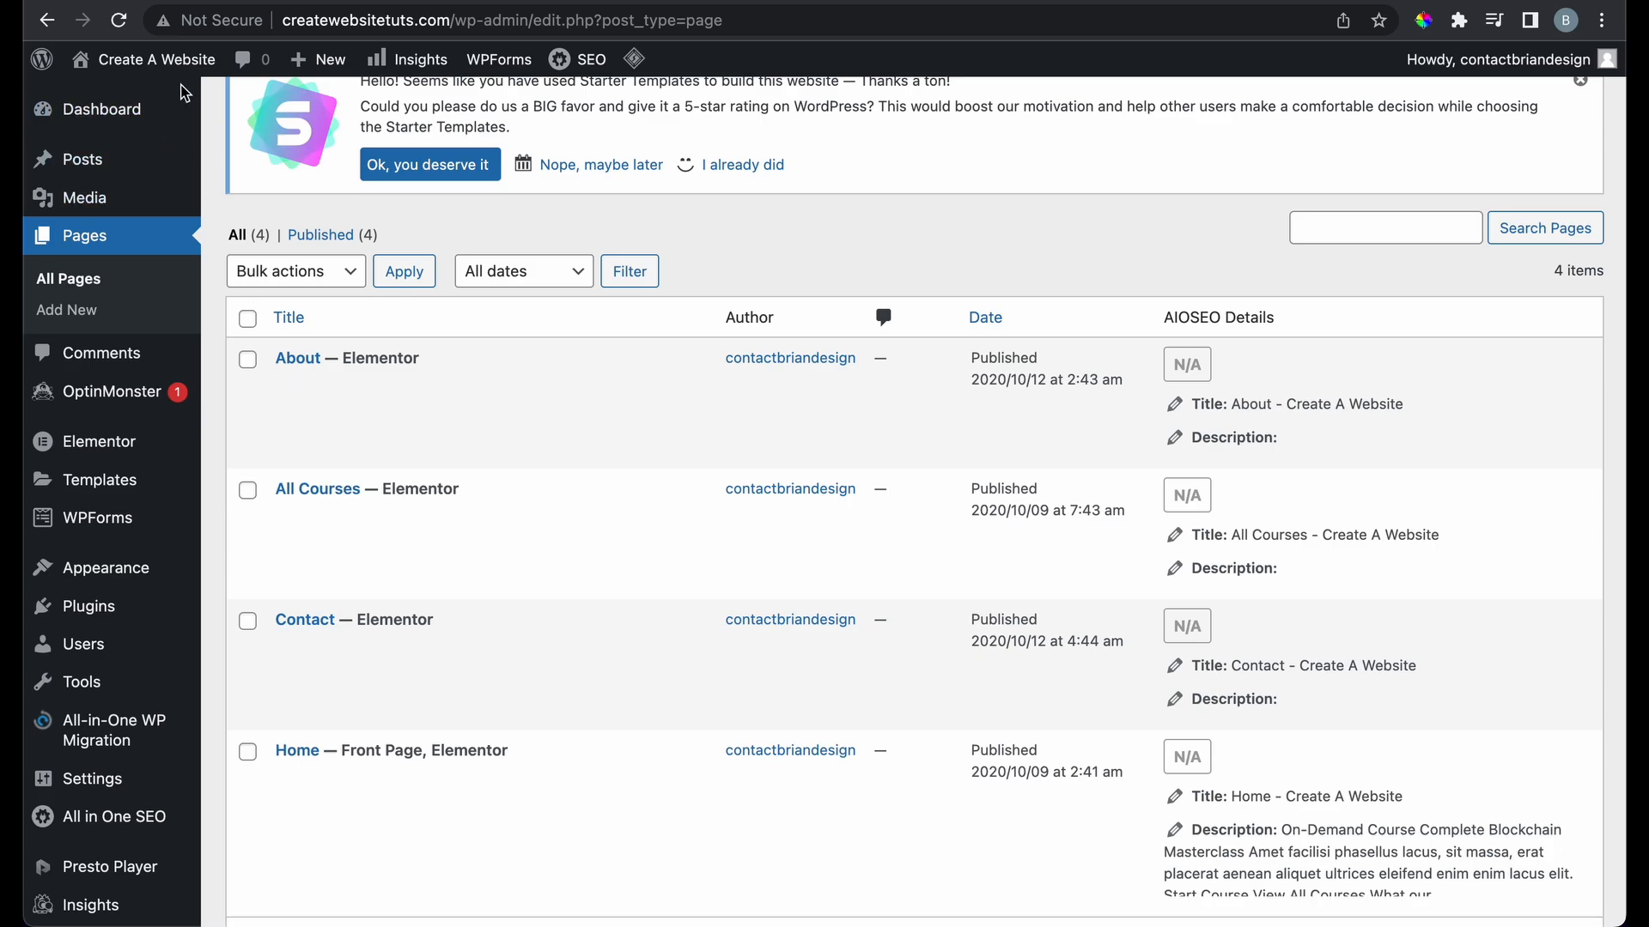
Check the navigation menu items on the live site, and return to the Pages list to compare them
{"action": "mouse_move", "coordinate": [146, 59]}
{"action": "left_click", "coordinate": [94, 100]}
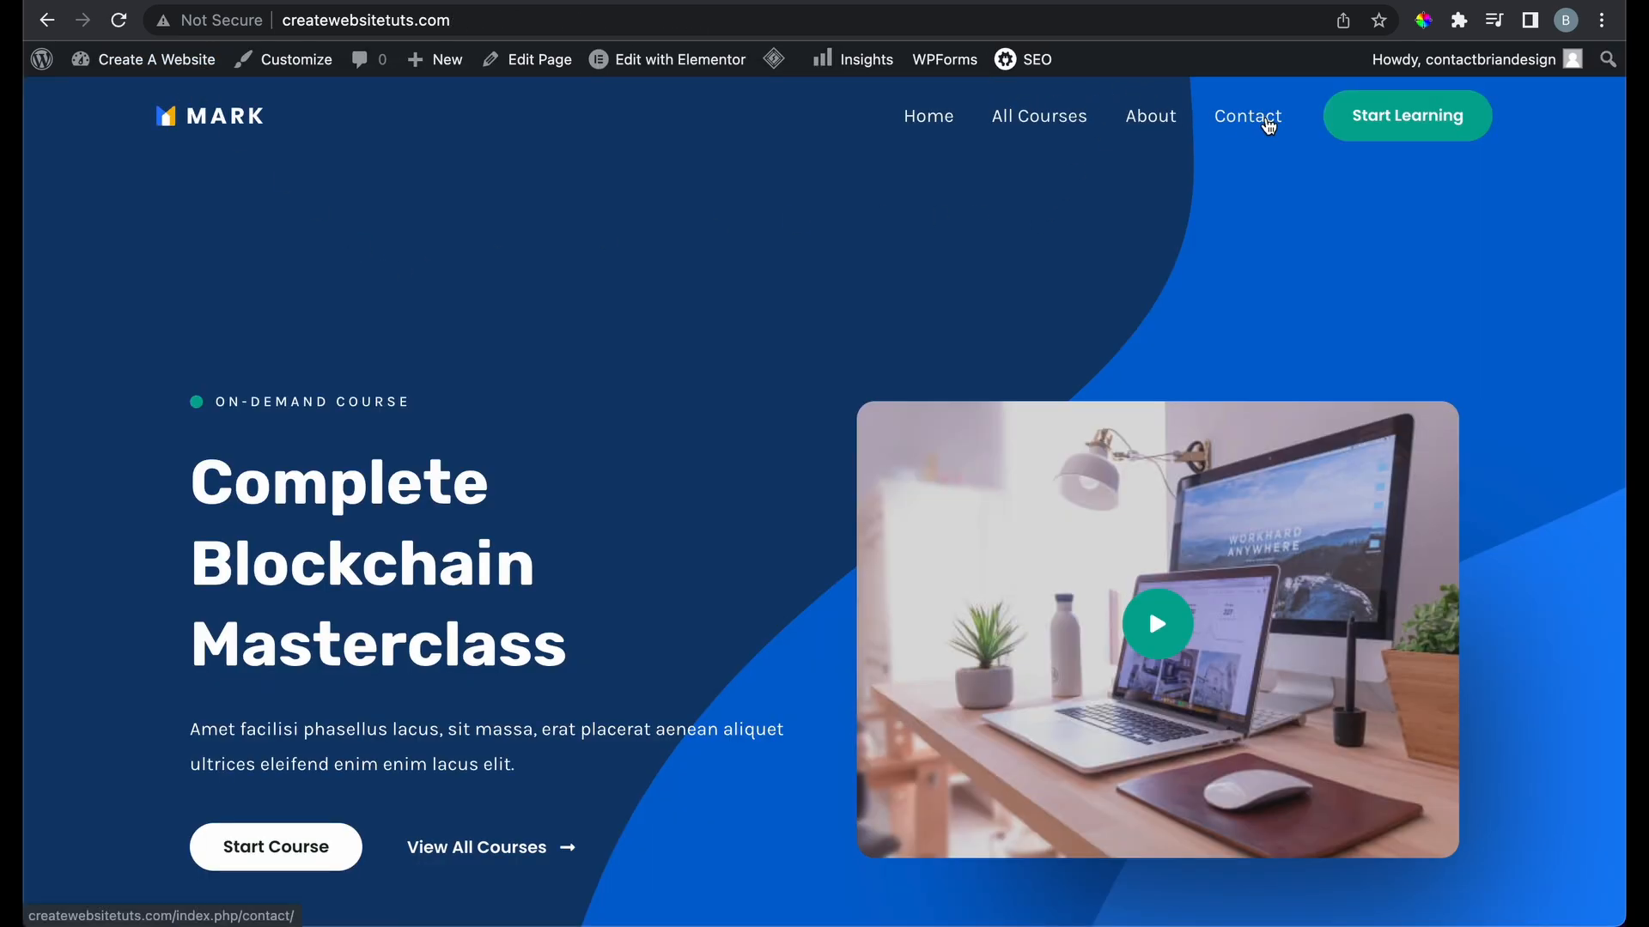
{"action": "mouse_move", "coordinate": [63, 55]}
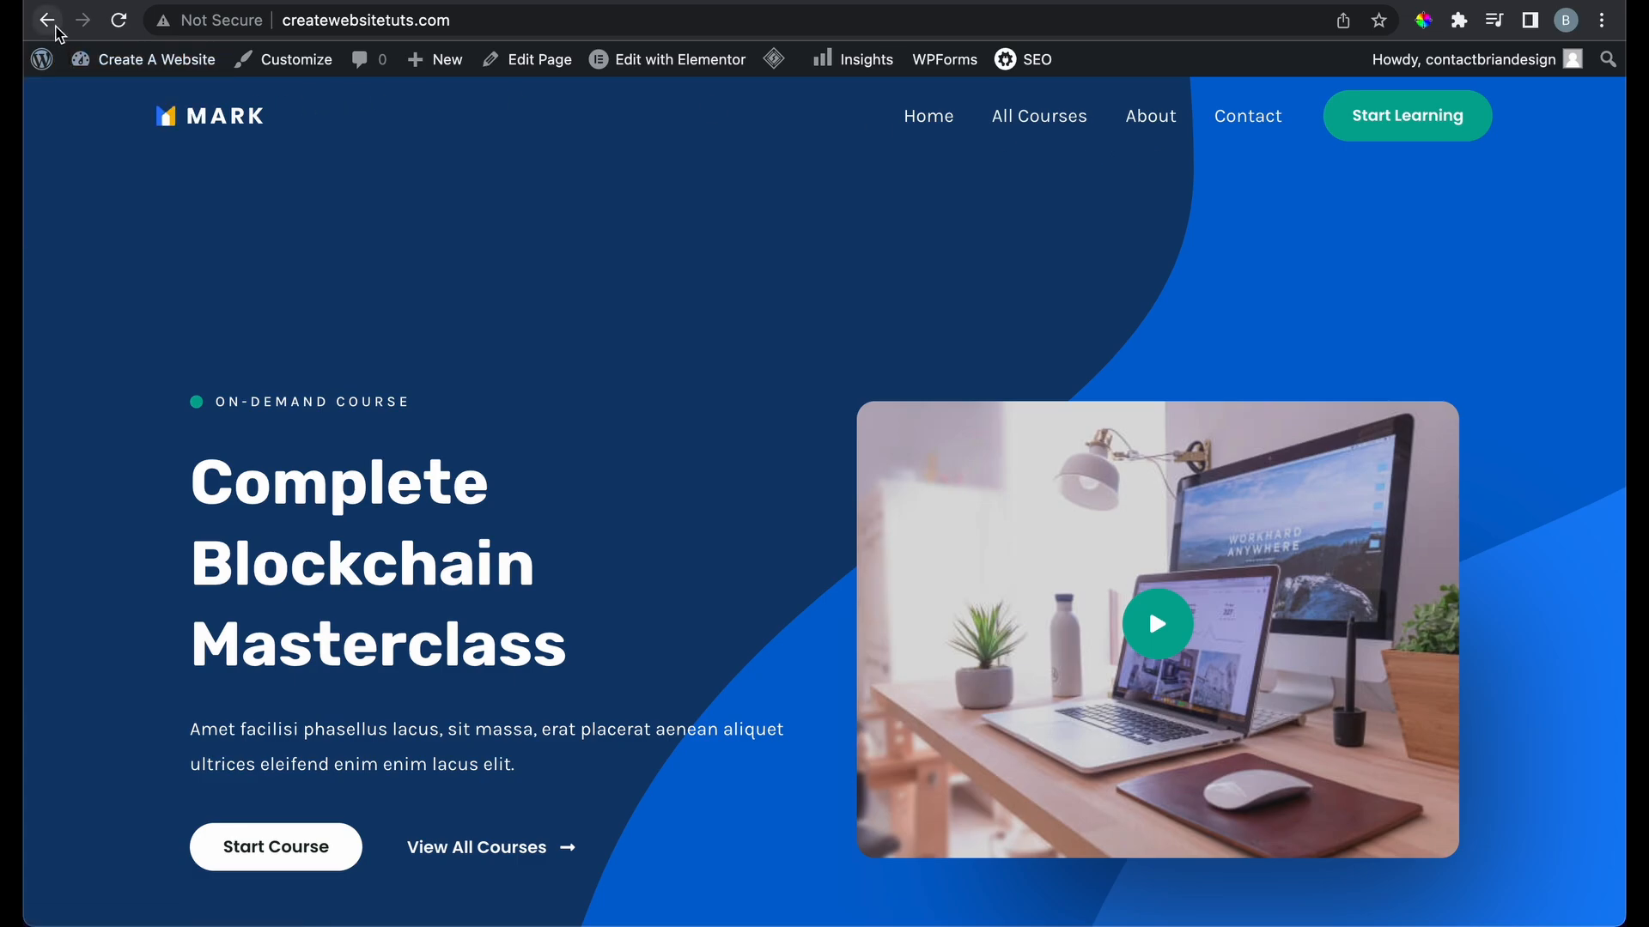
{"action": "left_click", "coordinate": [46, 19]}
{"action": "scroll", "coordinate": [487, 565], "scroll_direction": "down", "scroll_amount": 3}
{"action": "scroll", "coordinate": [468, 533], "scroll_direction": "up", "scroll_amount": 3}
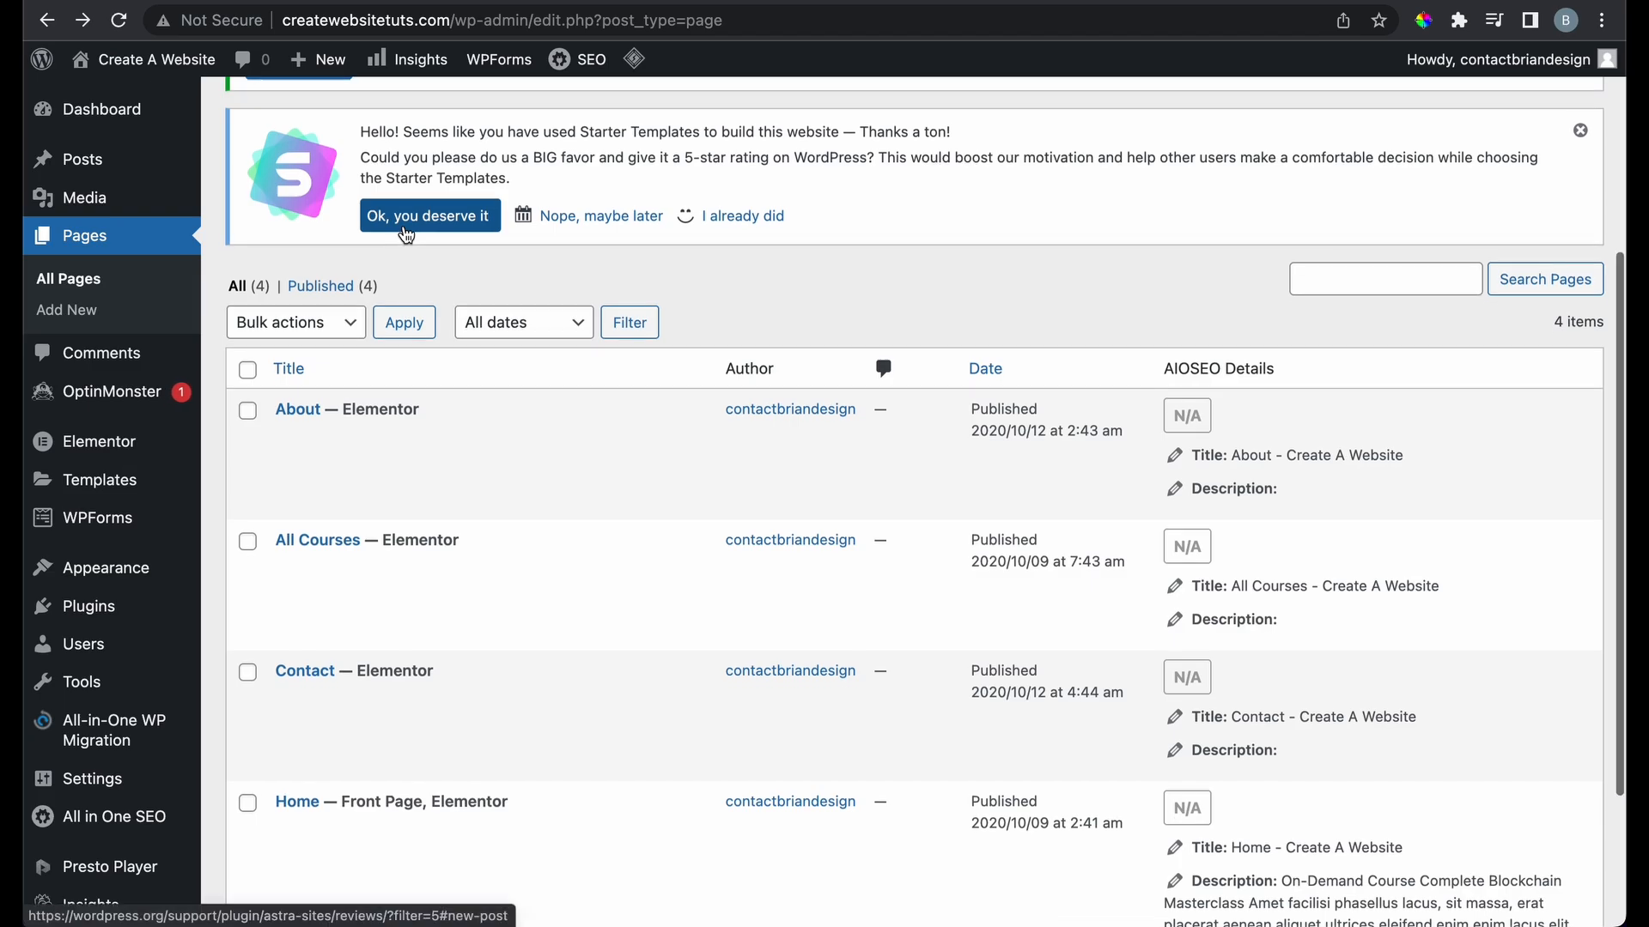
Add a new page titled "New Menu"
{"action": "scroll", "coordinate": [407, 235], "scroll_direction": "up", "scroll_amount": 4}
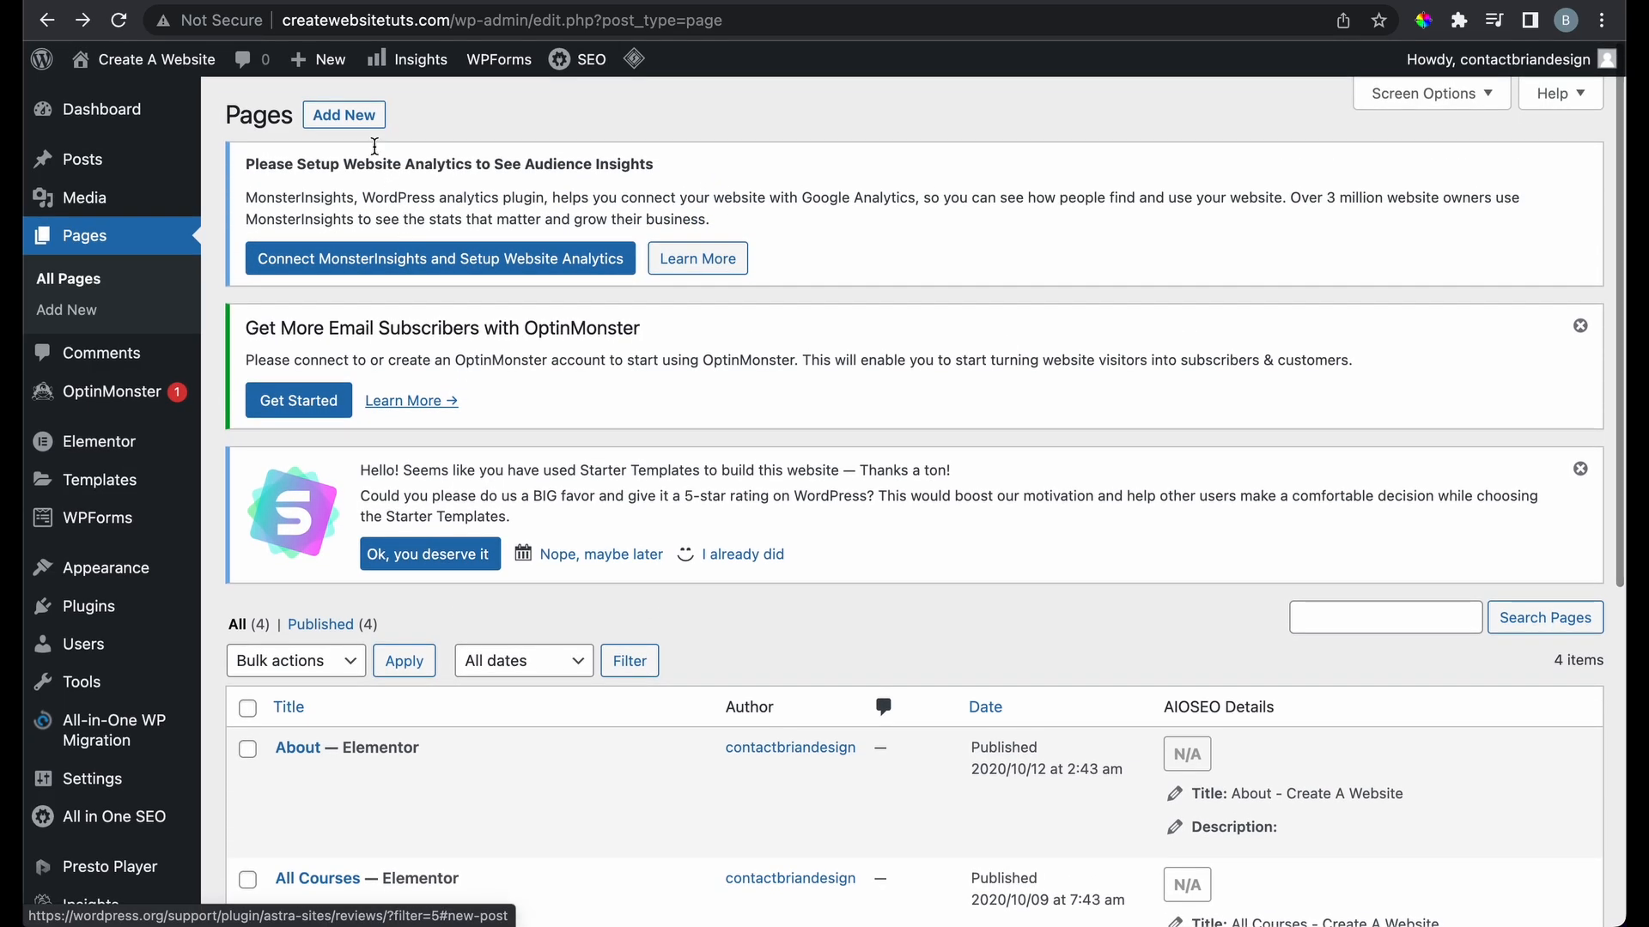
{"action": "left_click", "coordinate": [362, 120]}
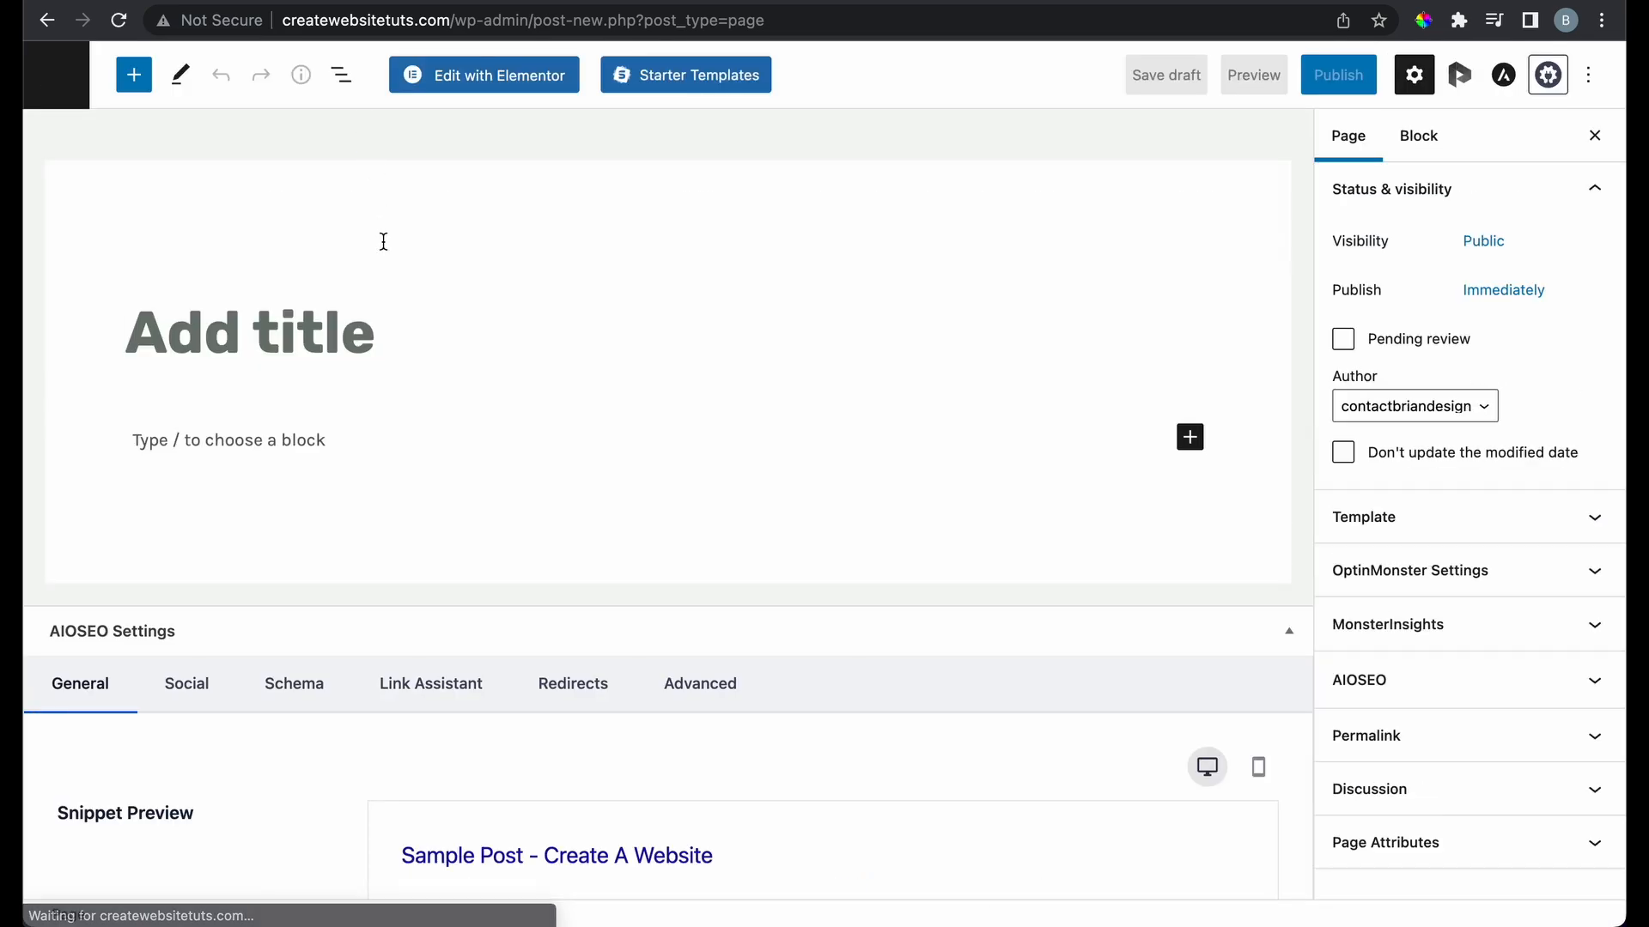
{"action": "type", "text": "New Menu"}
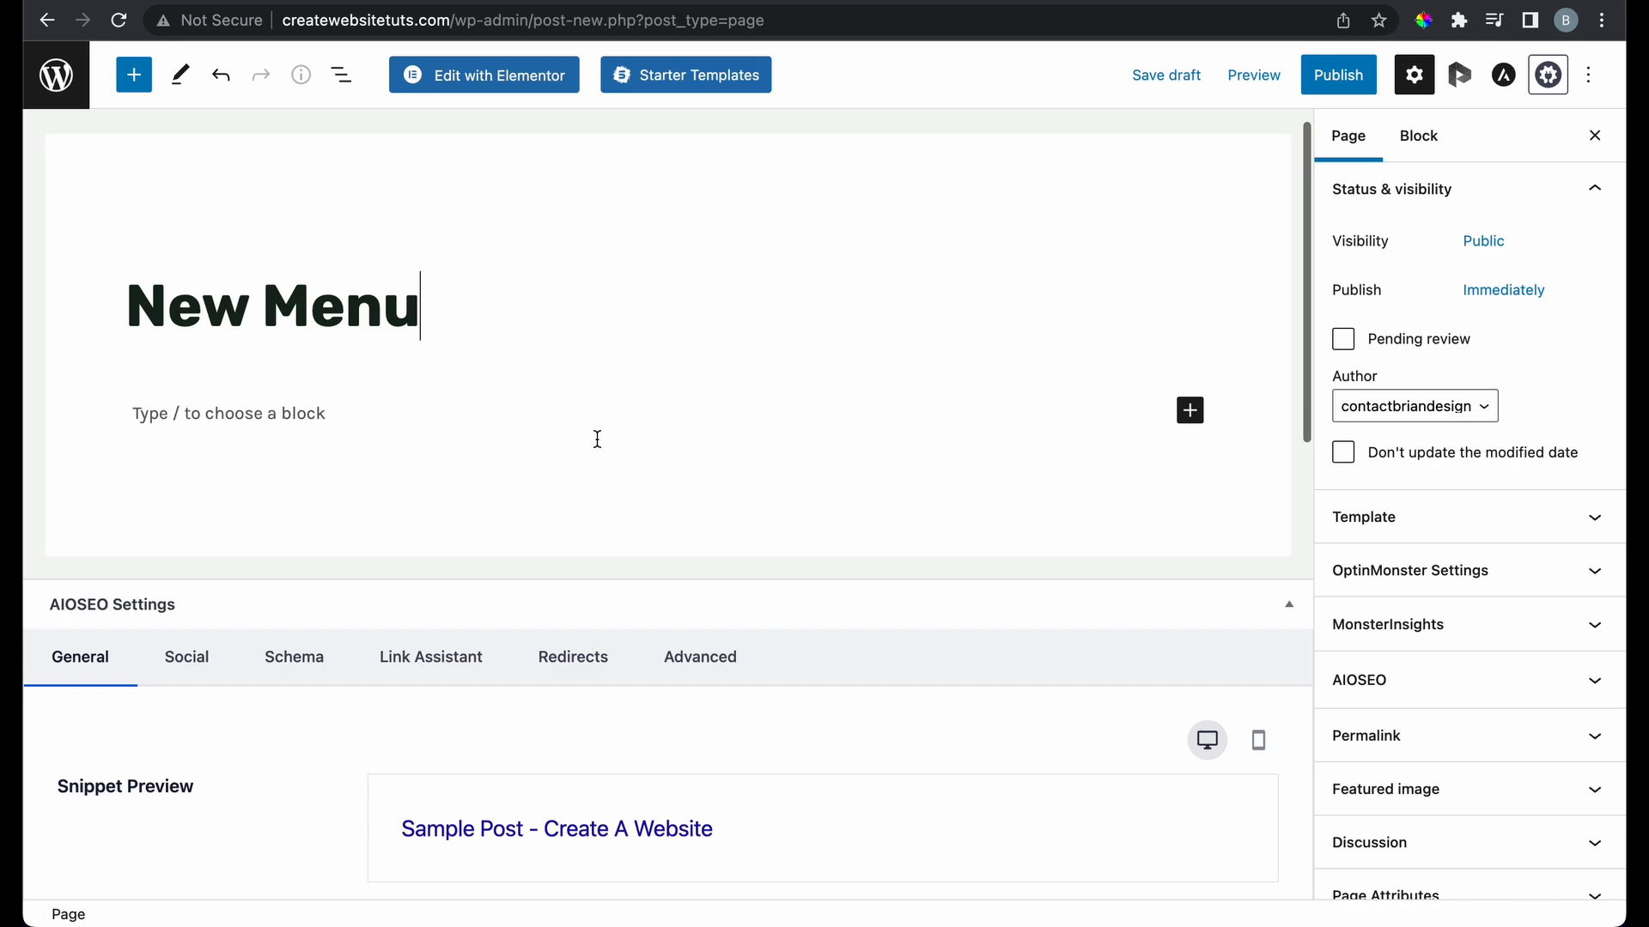
Review the AIOSEO settings of the new page, from the snippet preview down to the page analysis
{"action": "scroll", "coordinate": [597, 439], "scroll_direction": "down", "scroll_amount": 7}
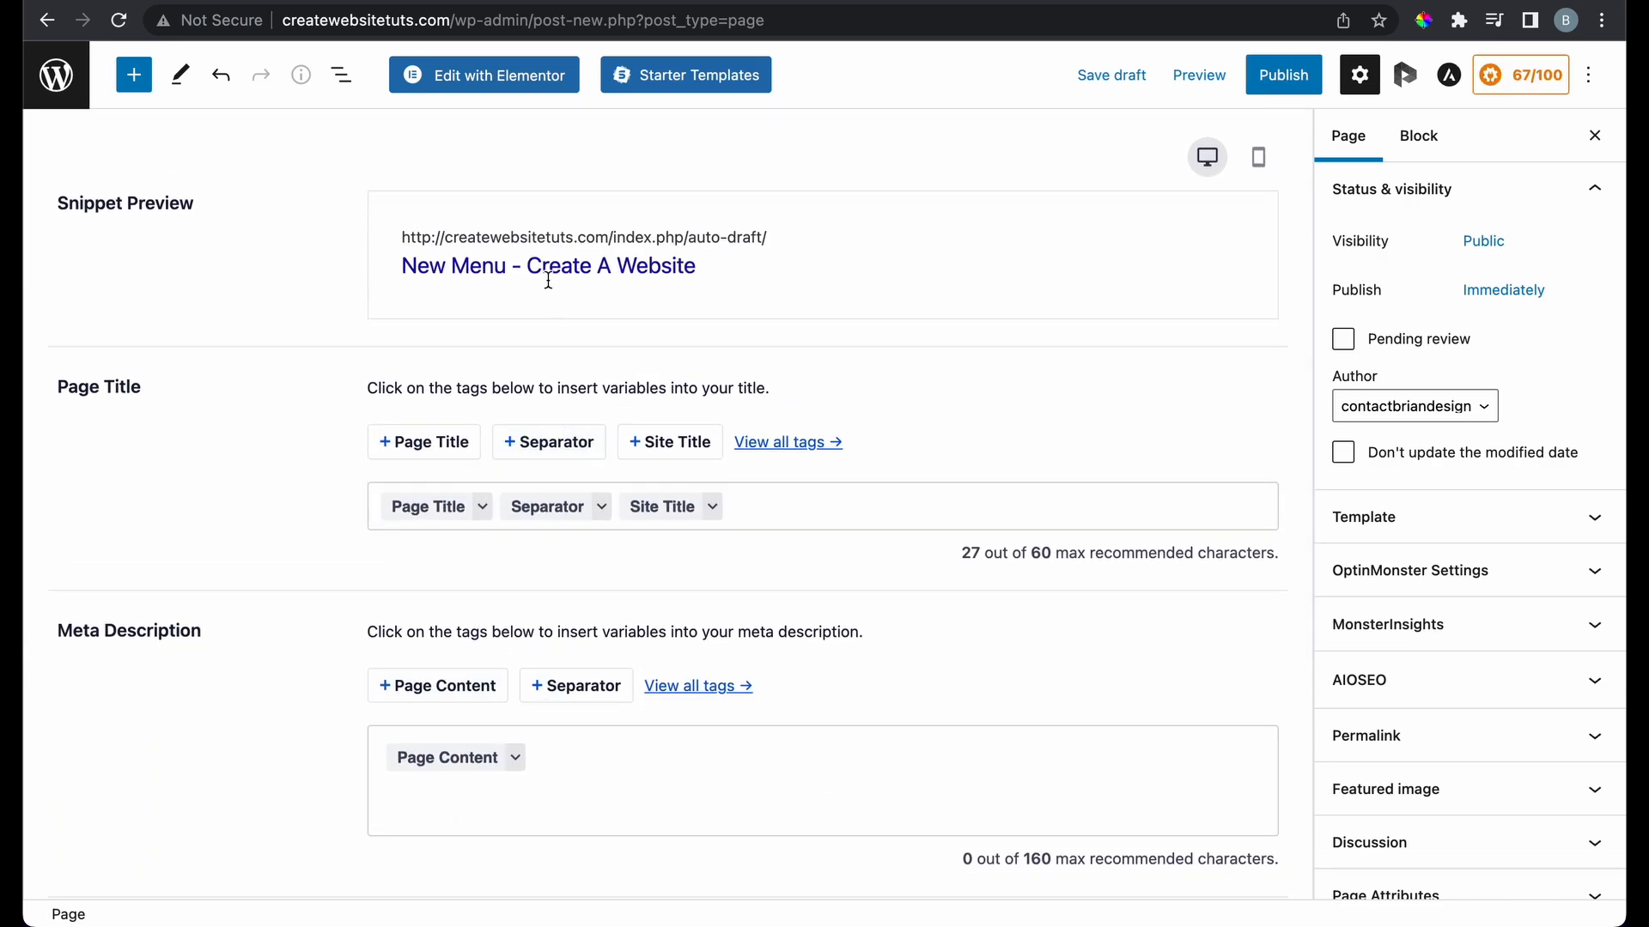
{"action": "scroll", "coordinate": [560, 294], "scroll_direction": "down", "scroll_amount": 3}
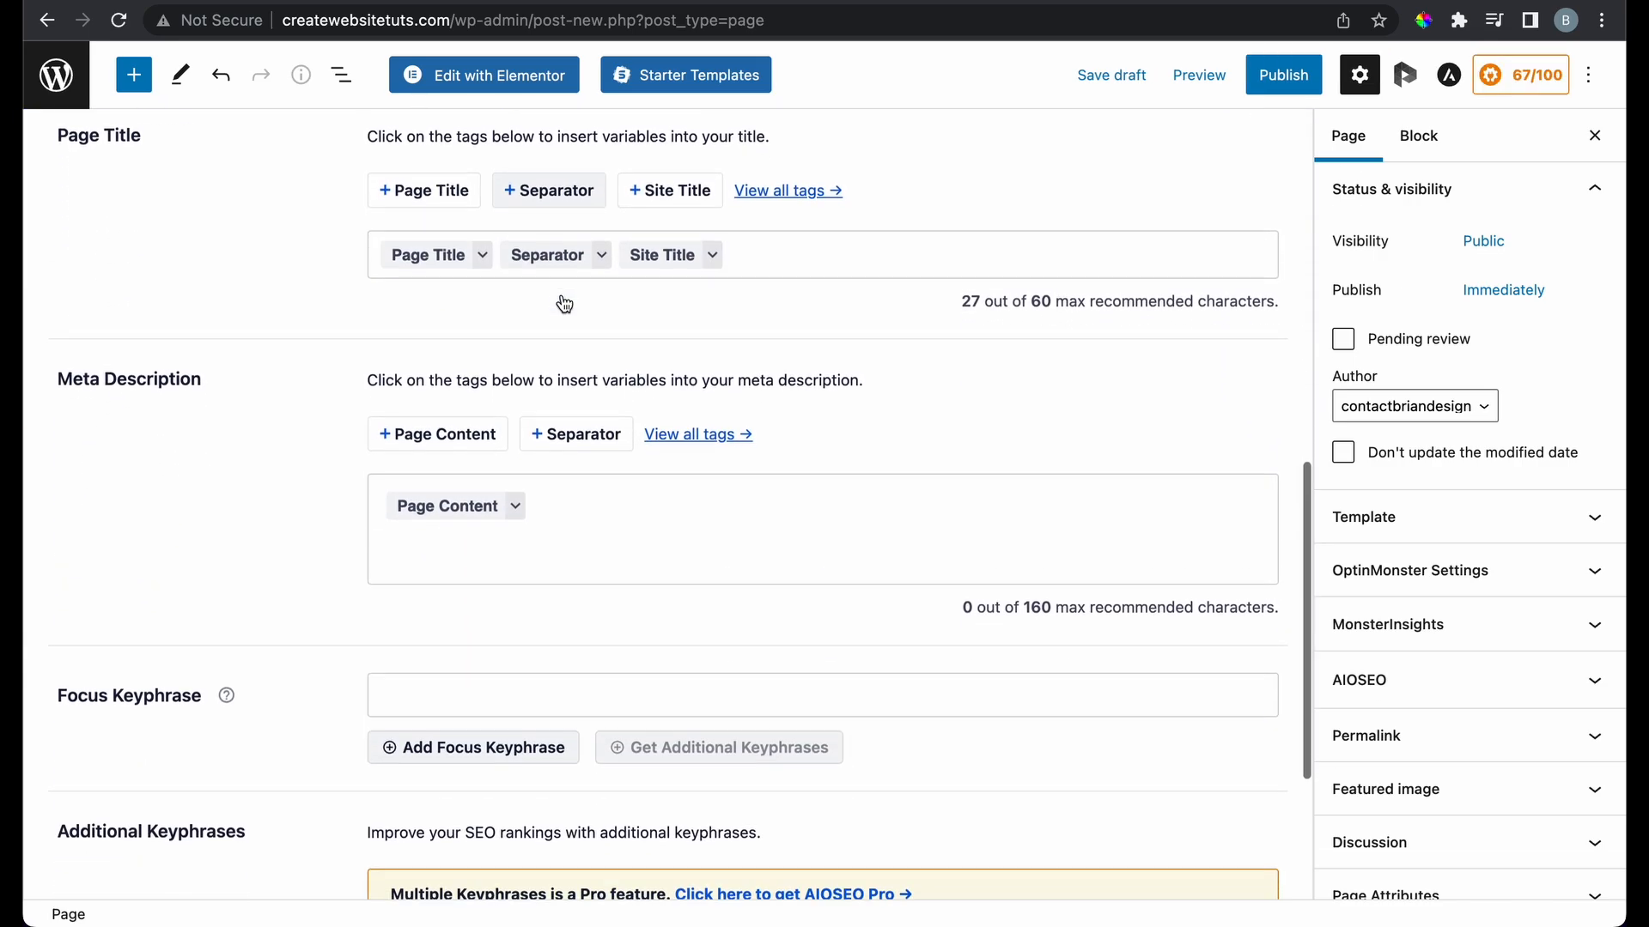
{"action": "scroll", "coordinate": [448, 744], "scroll_direction": "down", "scroll_amount": 3}
{"action": "mouse_move", "coordinate": [903, 356]}
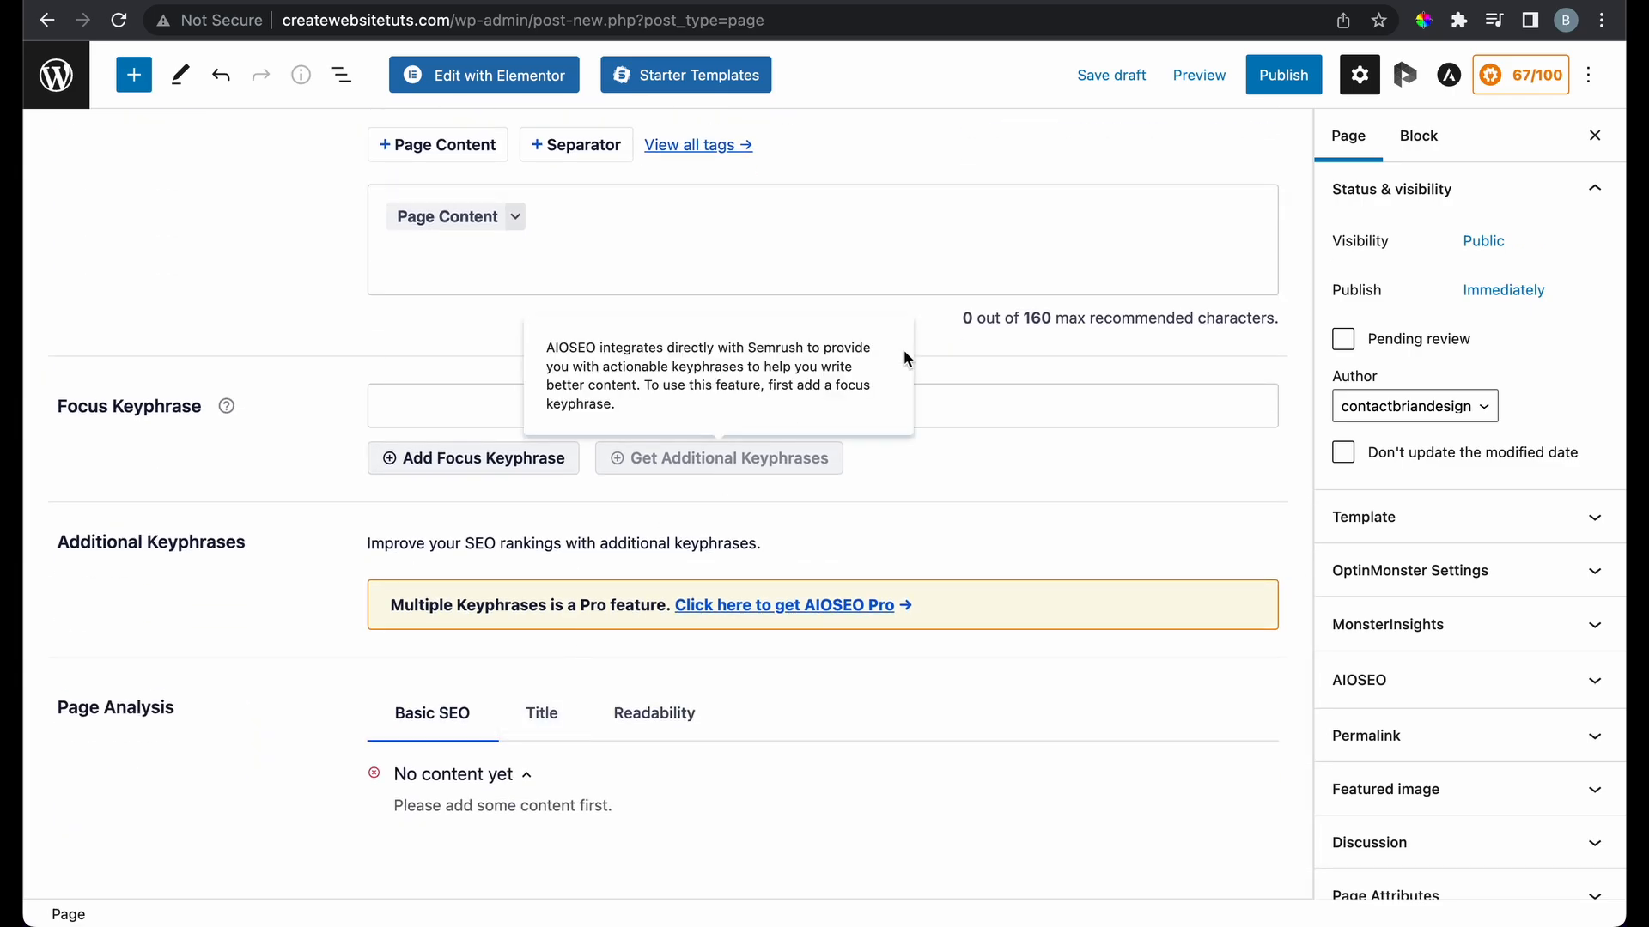
{"action": "scroll", "coordinate": [904, 352], "scroll_direction": "up", "scroll_amount": 8}
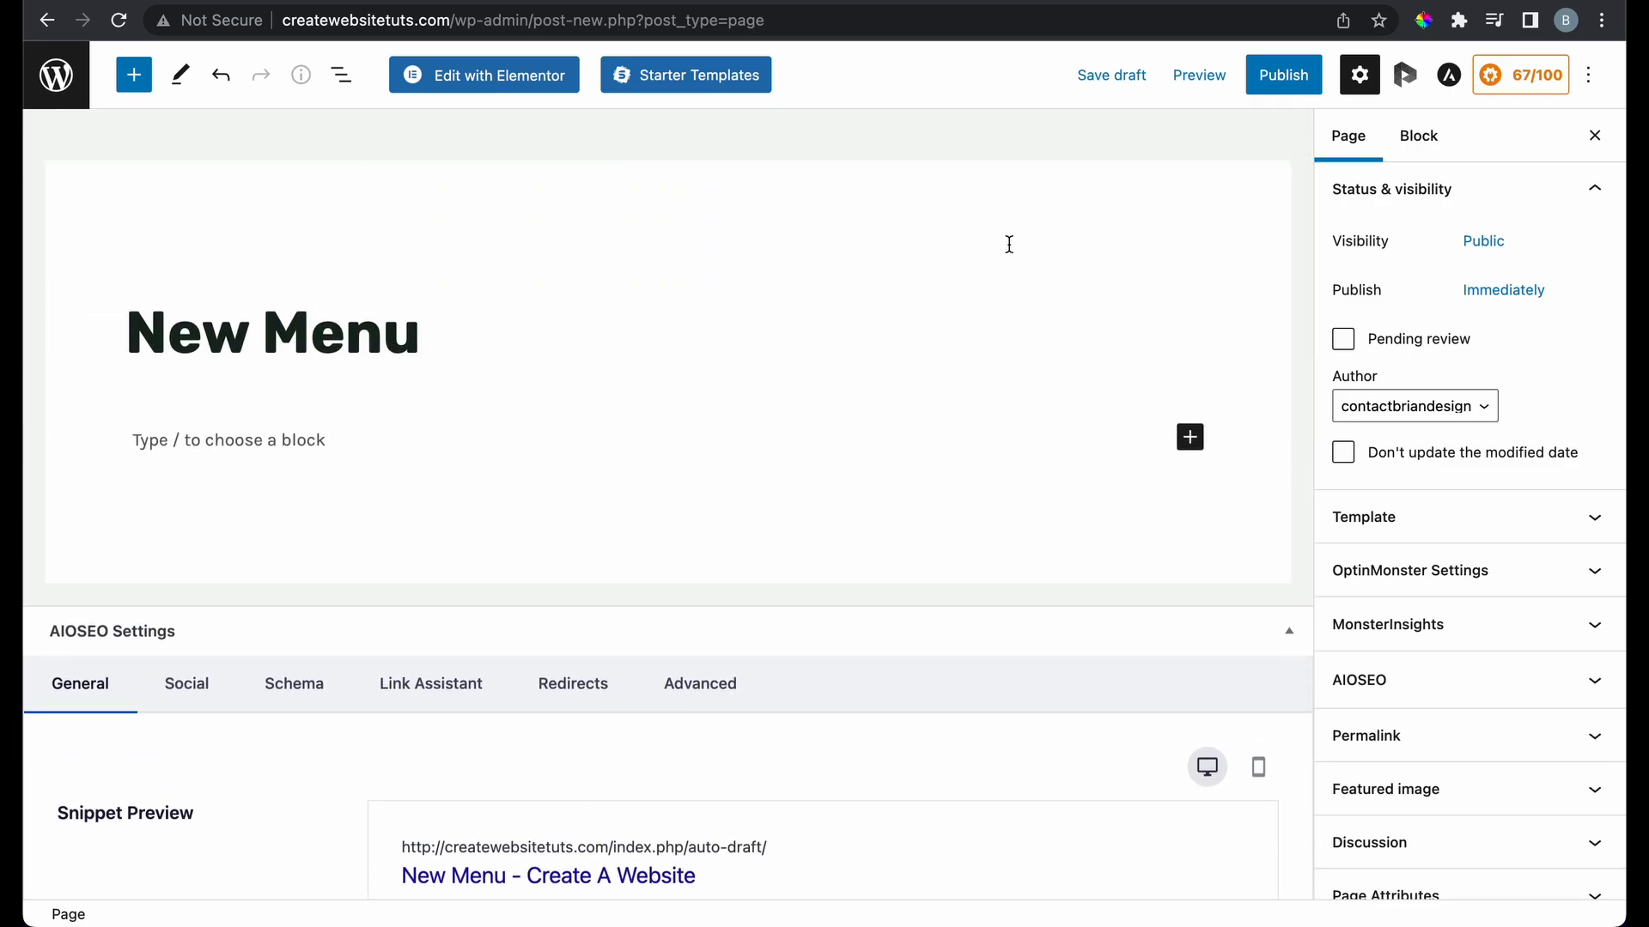
Publish the New Menu page, preview it in a new tab, and close the preview
{"action": "left_click", "coordinate": [1283, 90]}
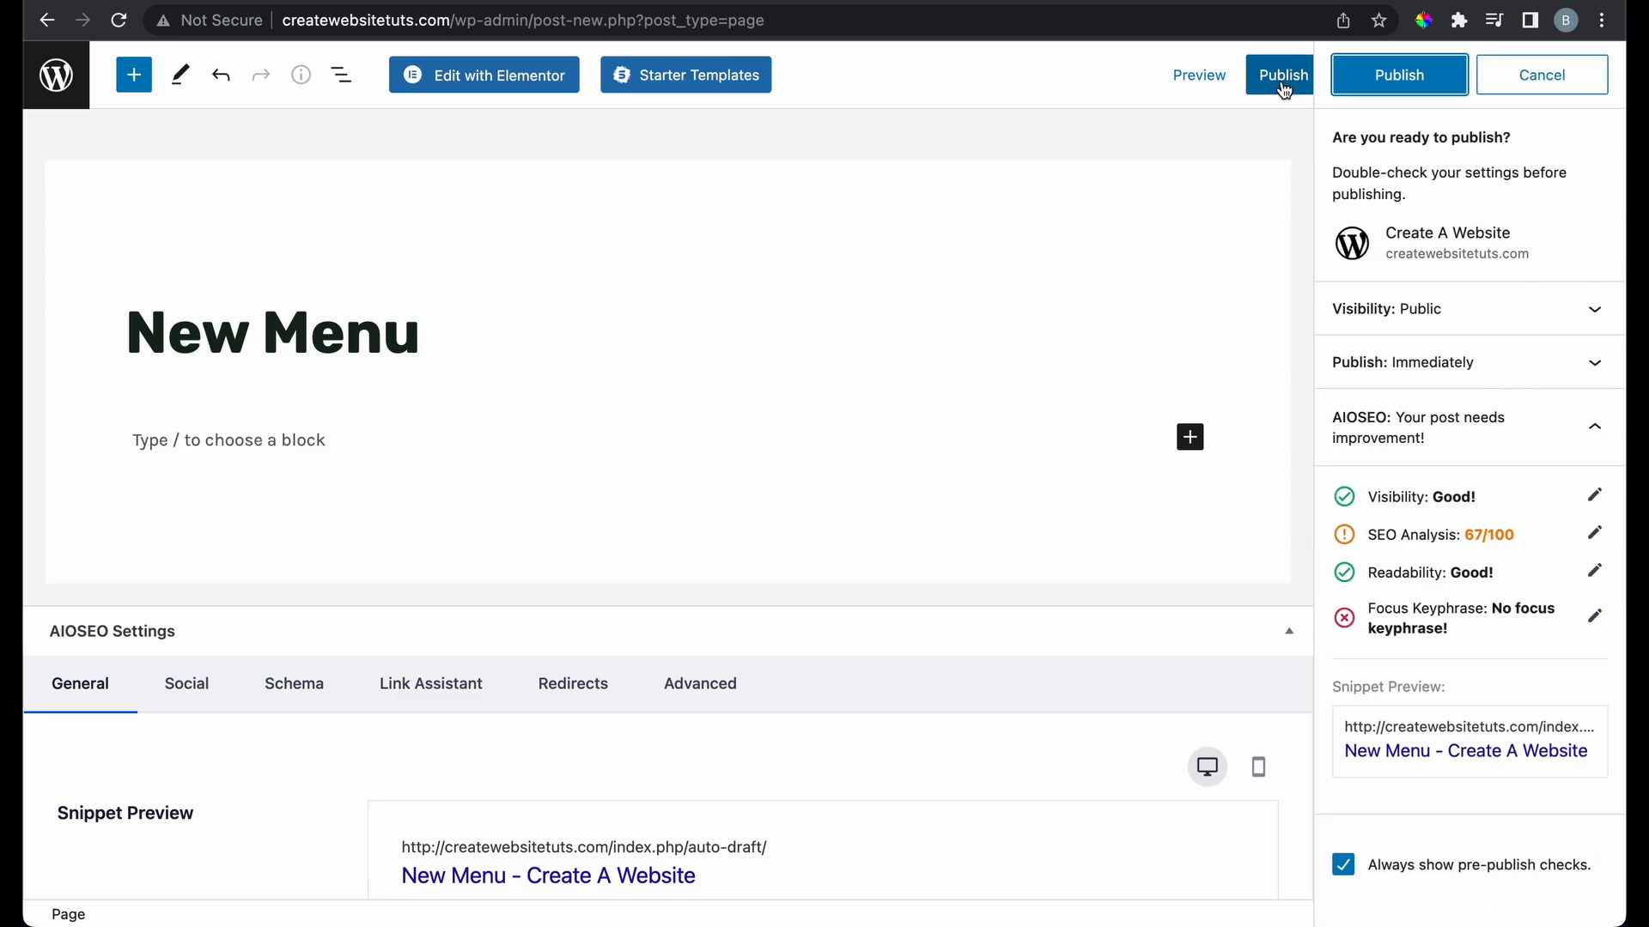
{"action": "left_click", "coordinate": [1393, 79]}
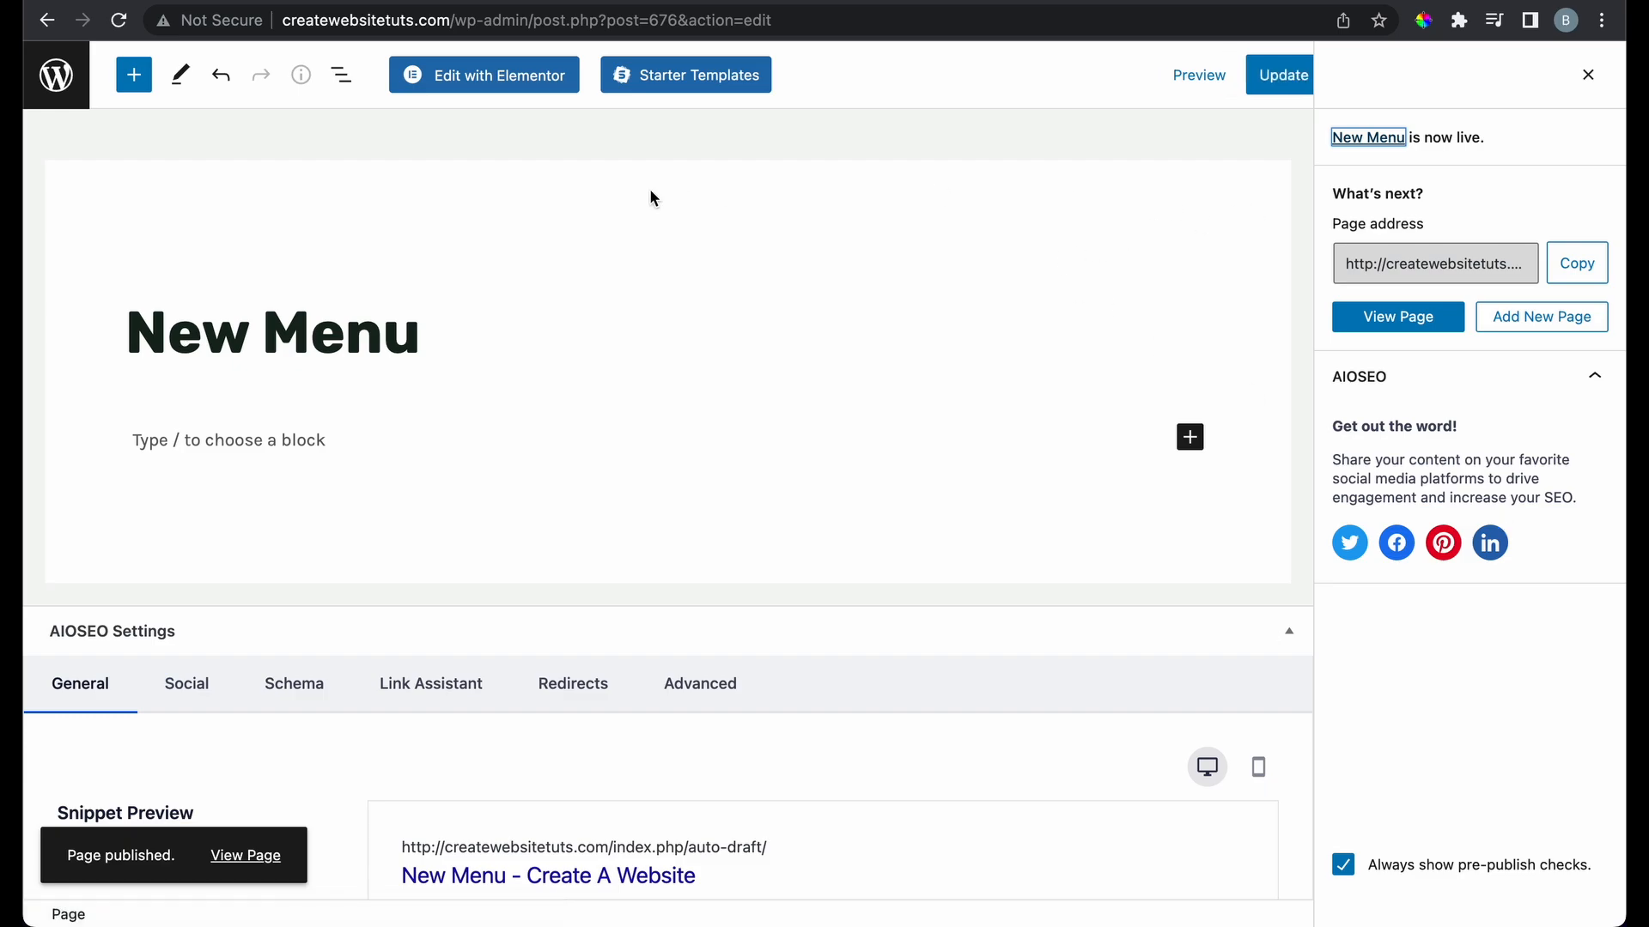
{"action": "left_click", "coordinate": [1203, 77]}
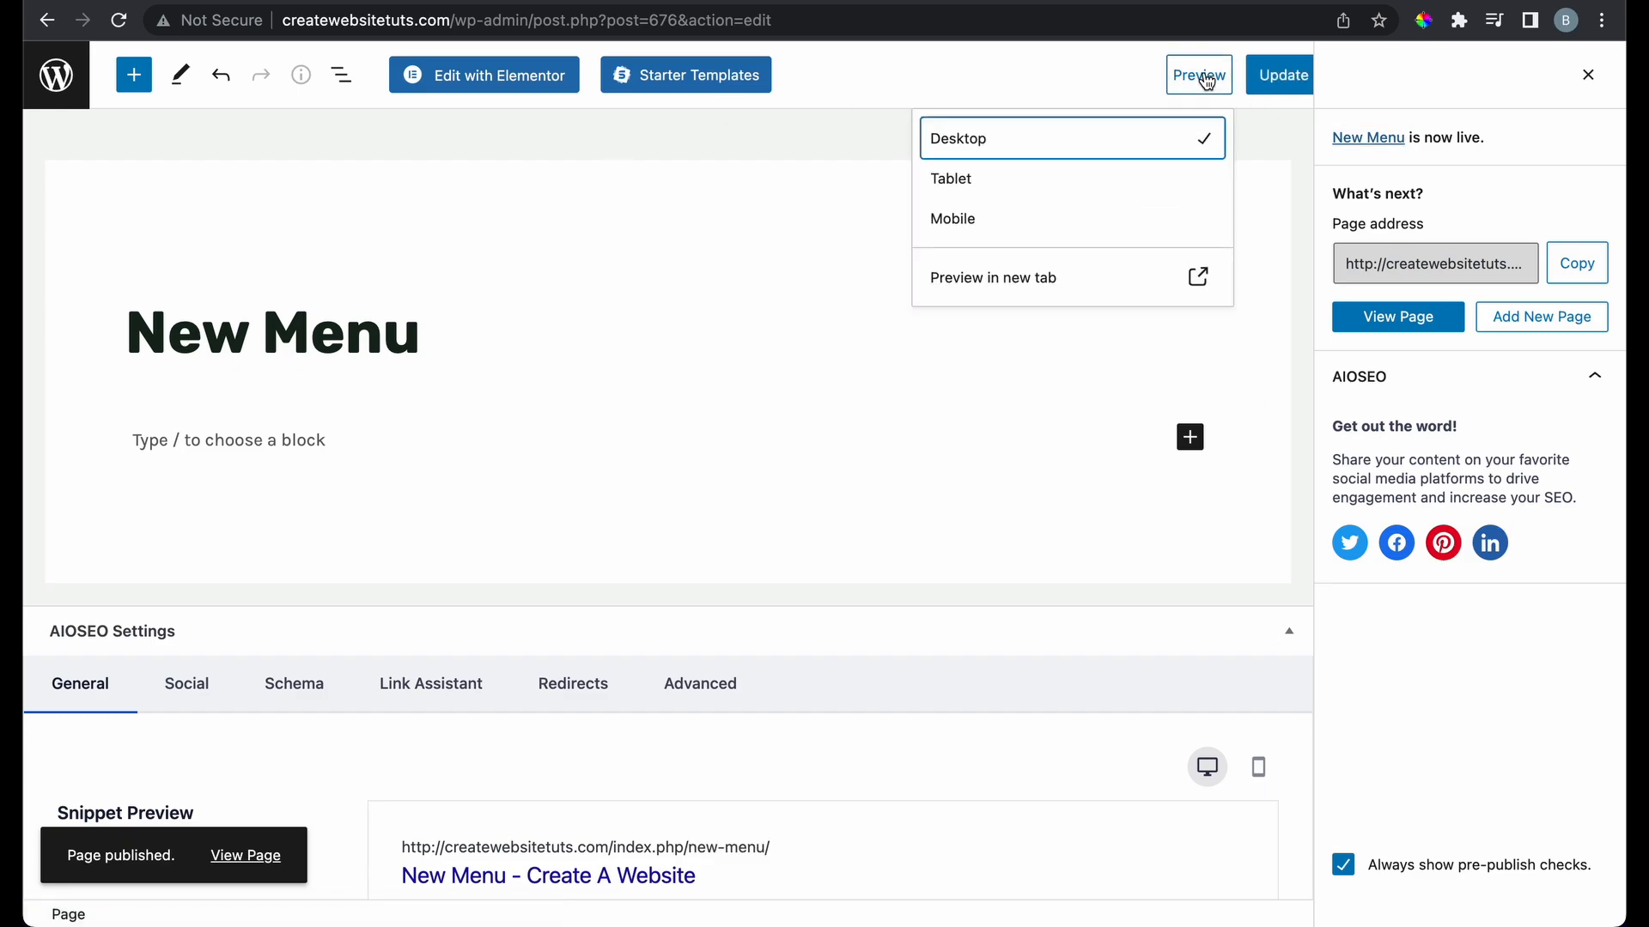
{"action": "left_click", "coordinate": [941, 277]}
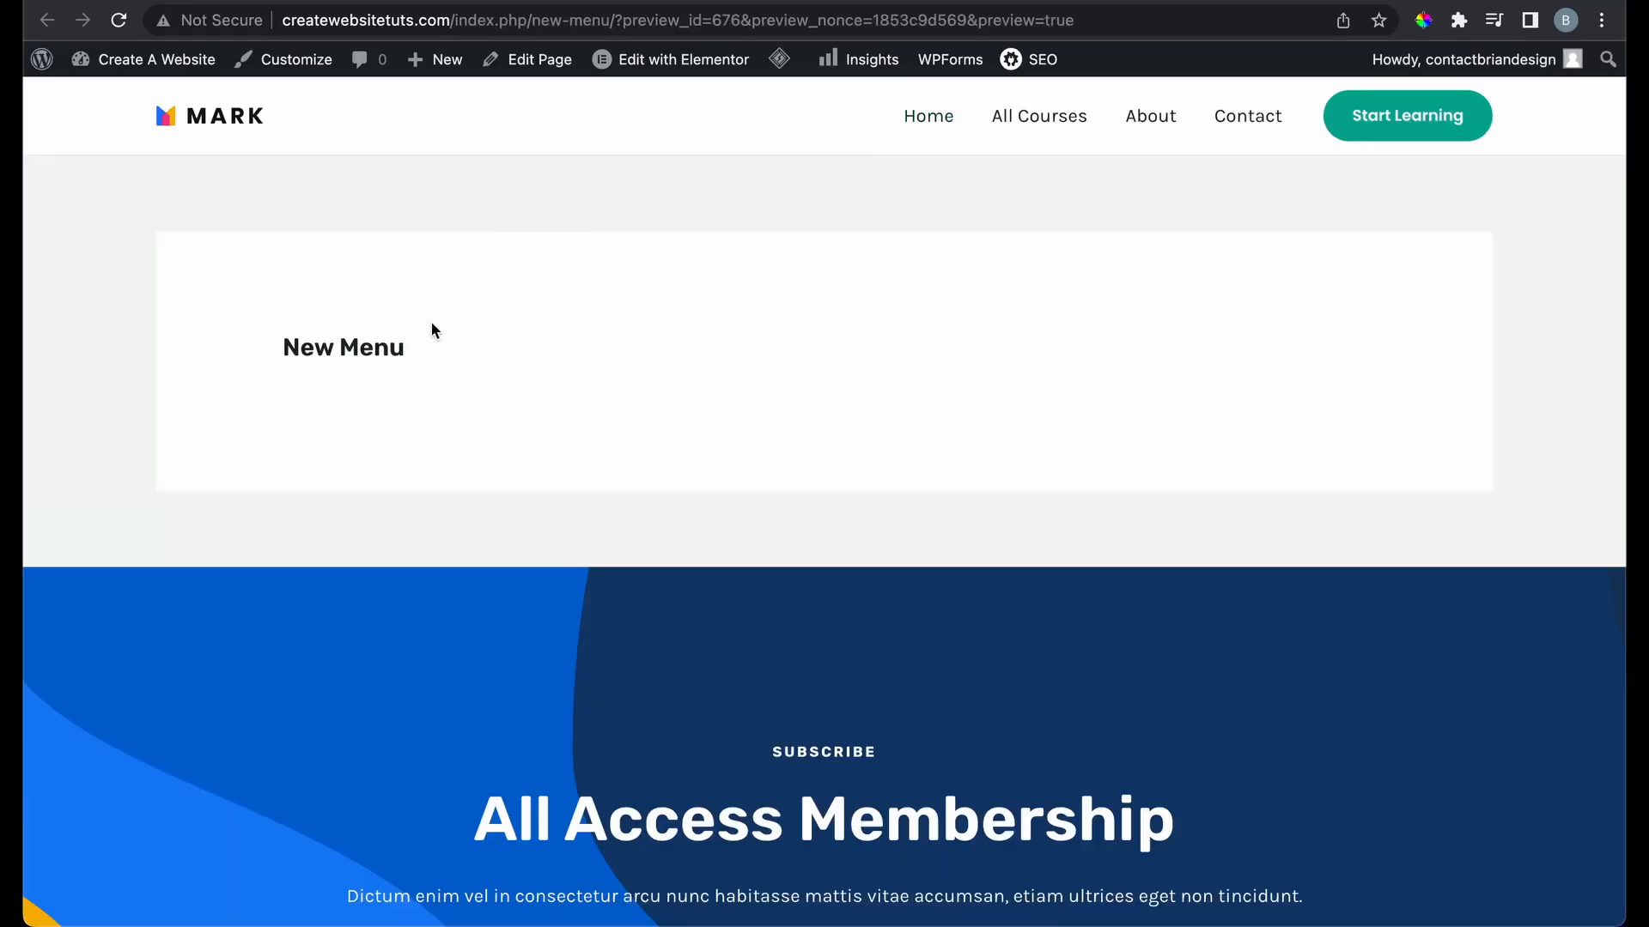
{"action": "key", "text": "super+w"}
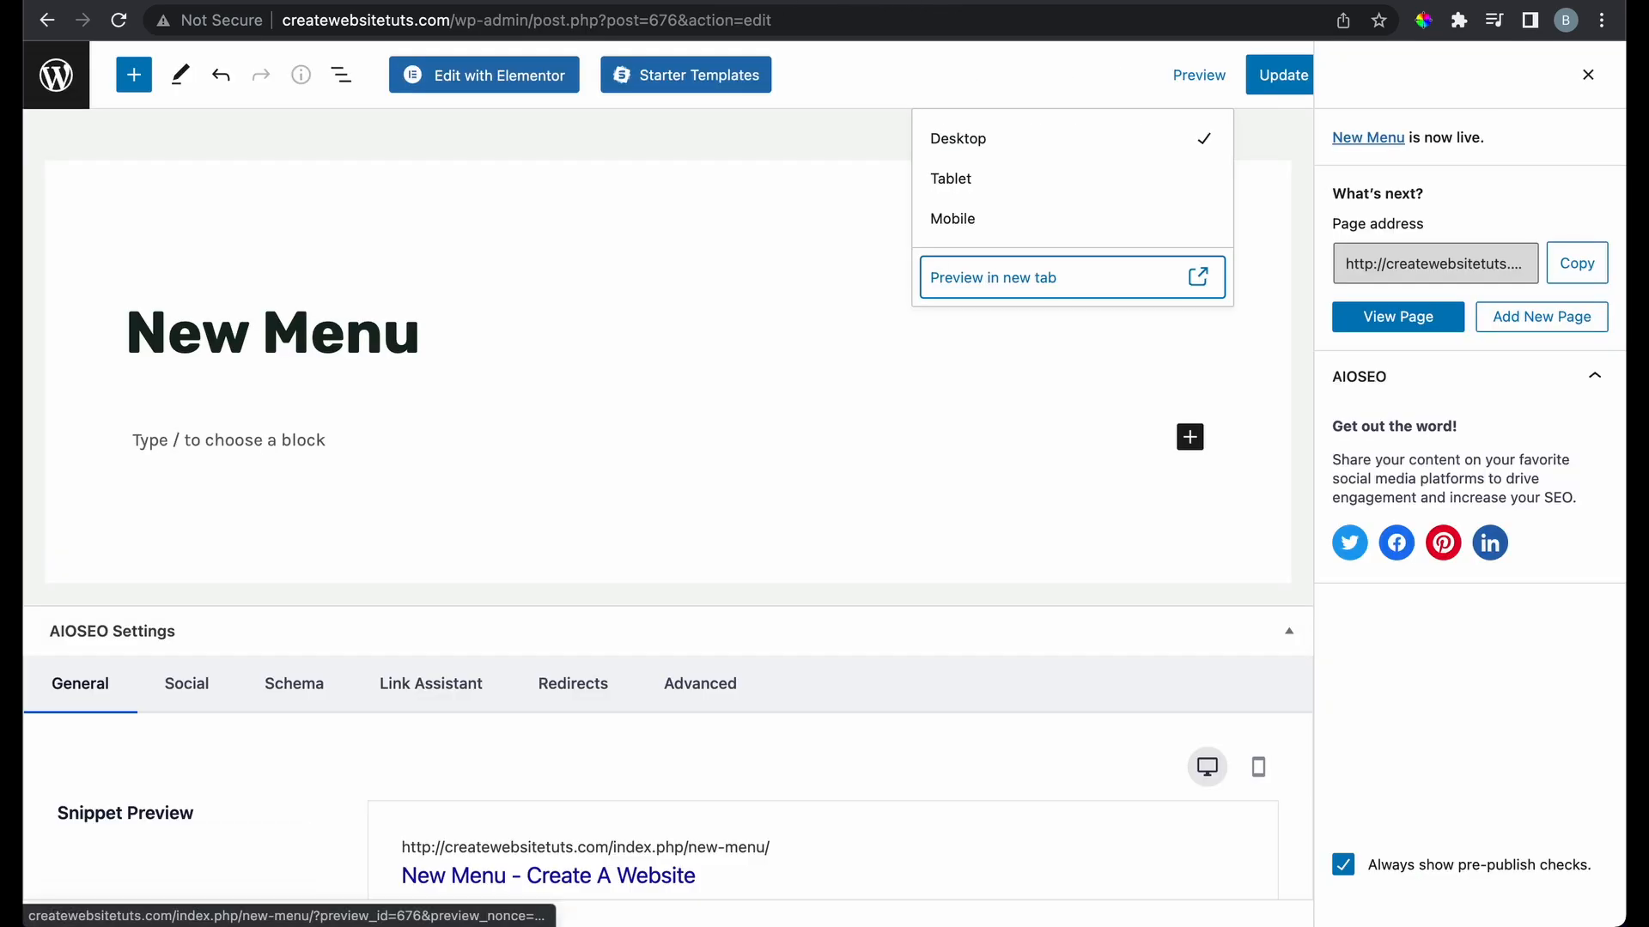
Return to the Pages list, look for the New Menu page, and visit the live site
{"action": "left_click", "coordinate": [75, 100]}
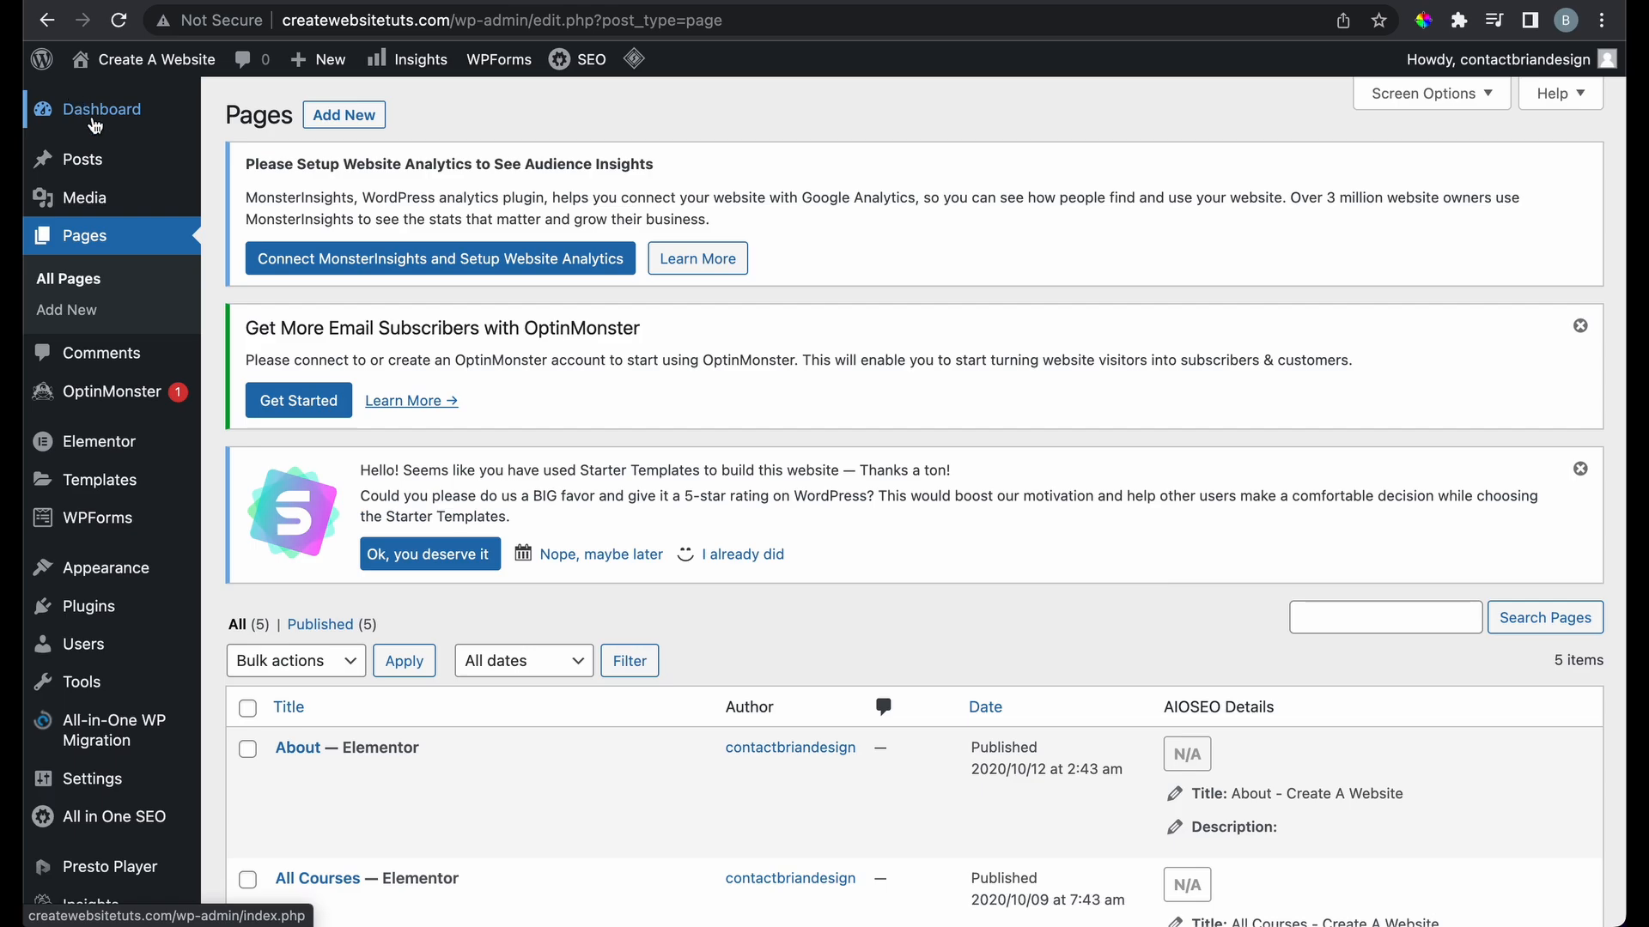
{"action": "scroll", "coordinate": [307, 507], "scroll_direction": "down", "scroll_amount": 7}
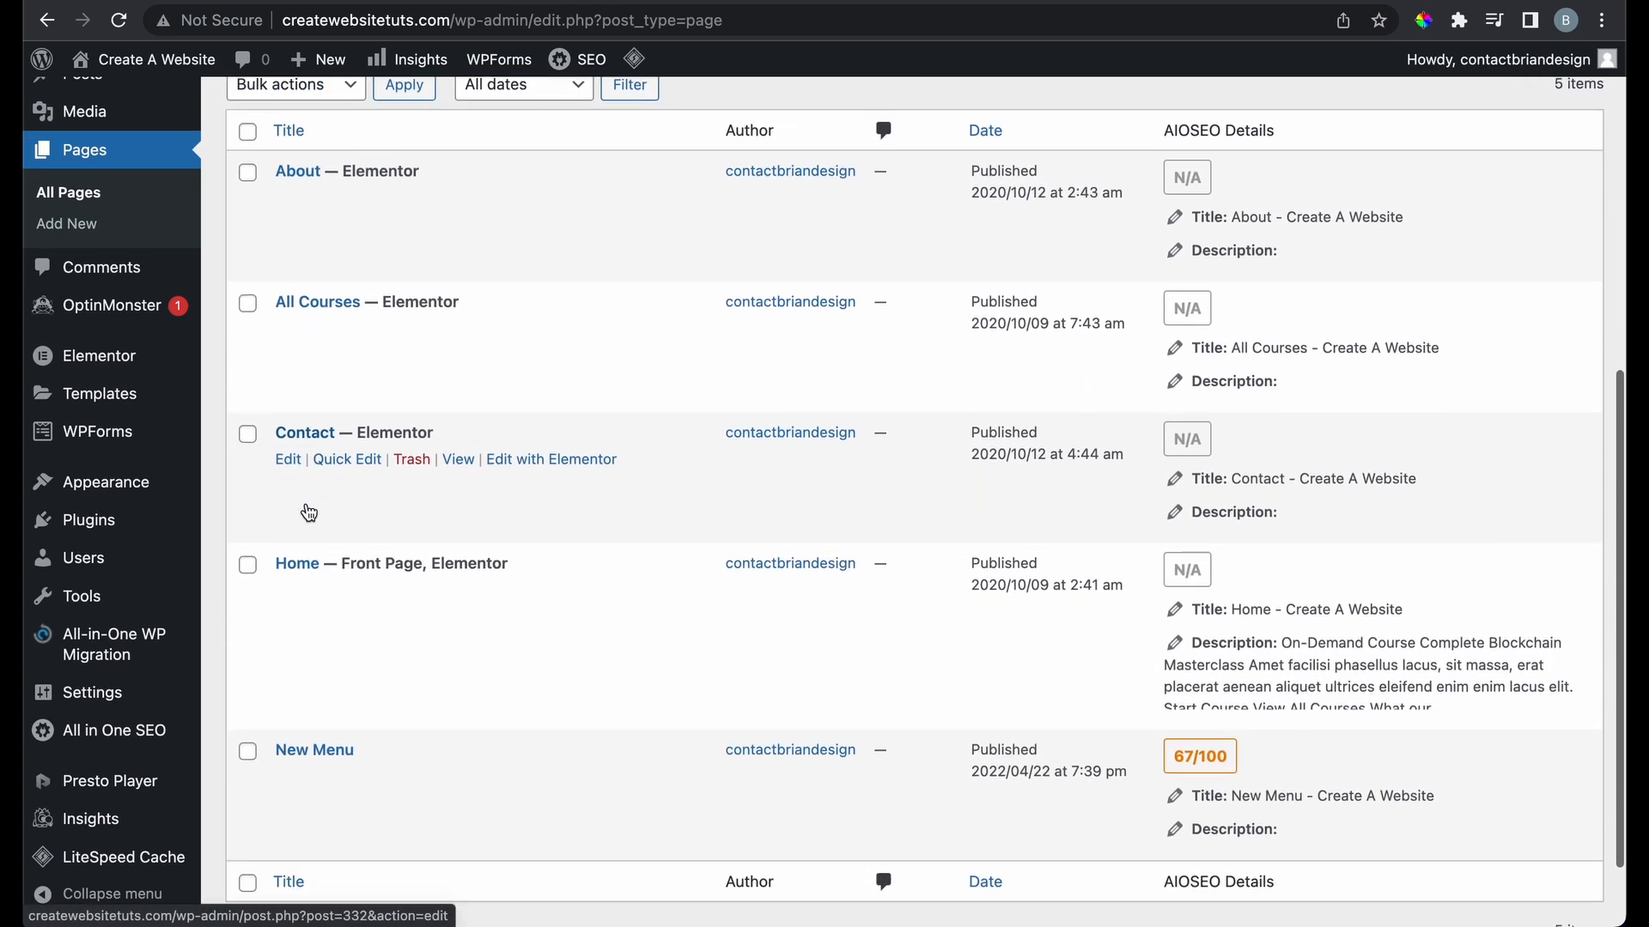
{"action": "scroll", "coordinate": [309, 512], "scroll_direction": "down", "scroll_amount": 2}
{"action": "scroll", "coordinate": [330, 686], "scroll_direction": "up", "scroll_amount": 8}
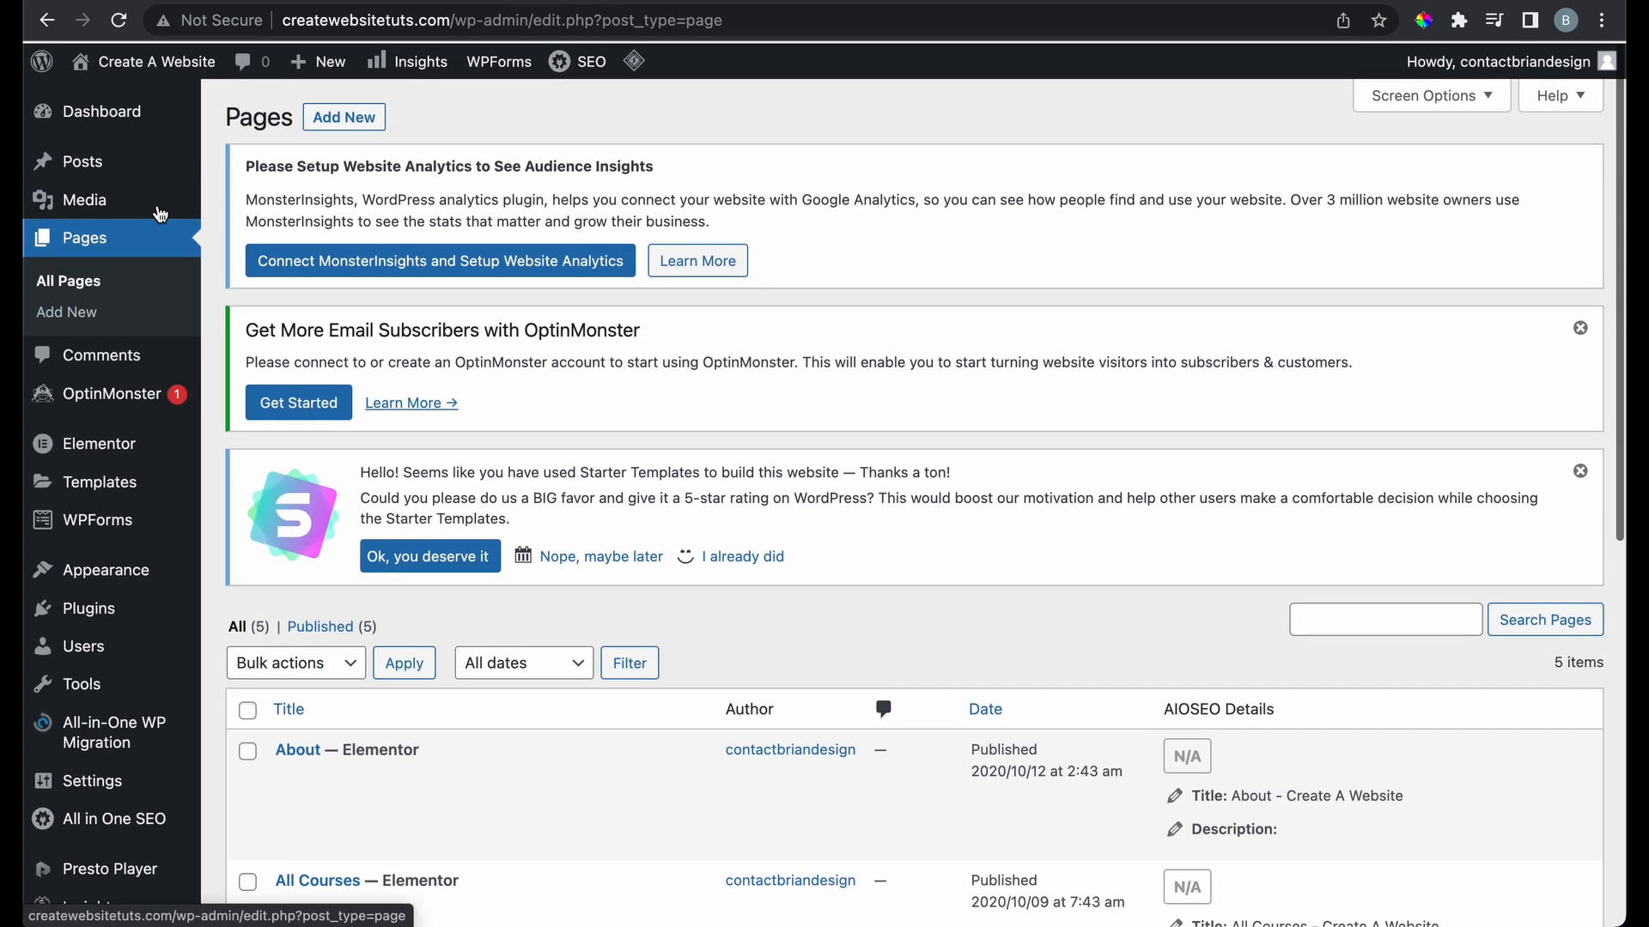
{"action": "mouse_move", "coordinate": [172, 62]}
{"action": "left_click", "coordinate": [176, 97]}
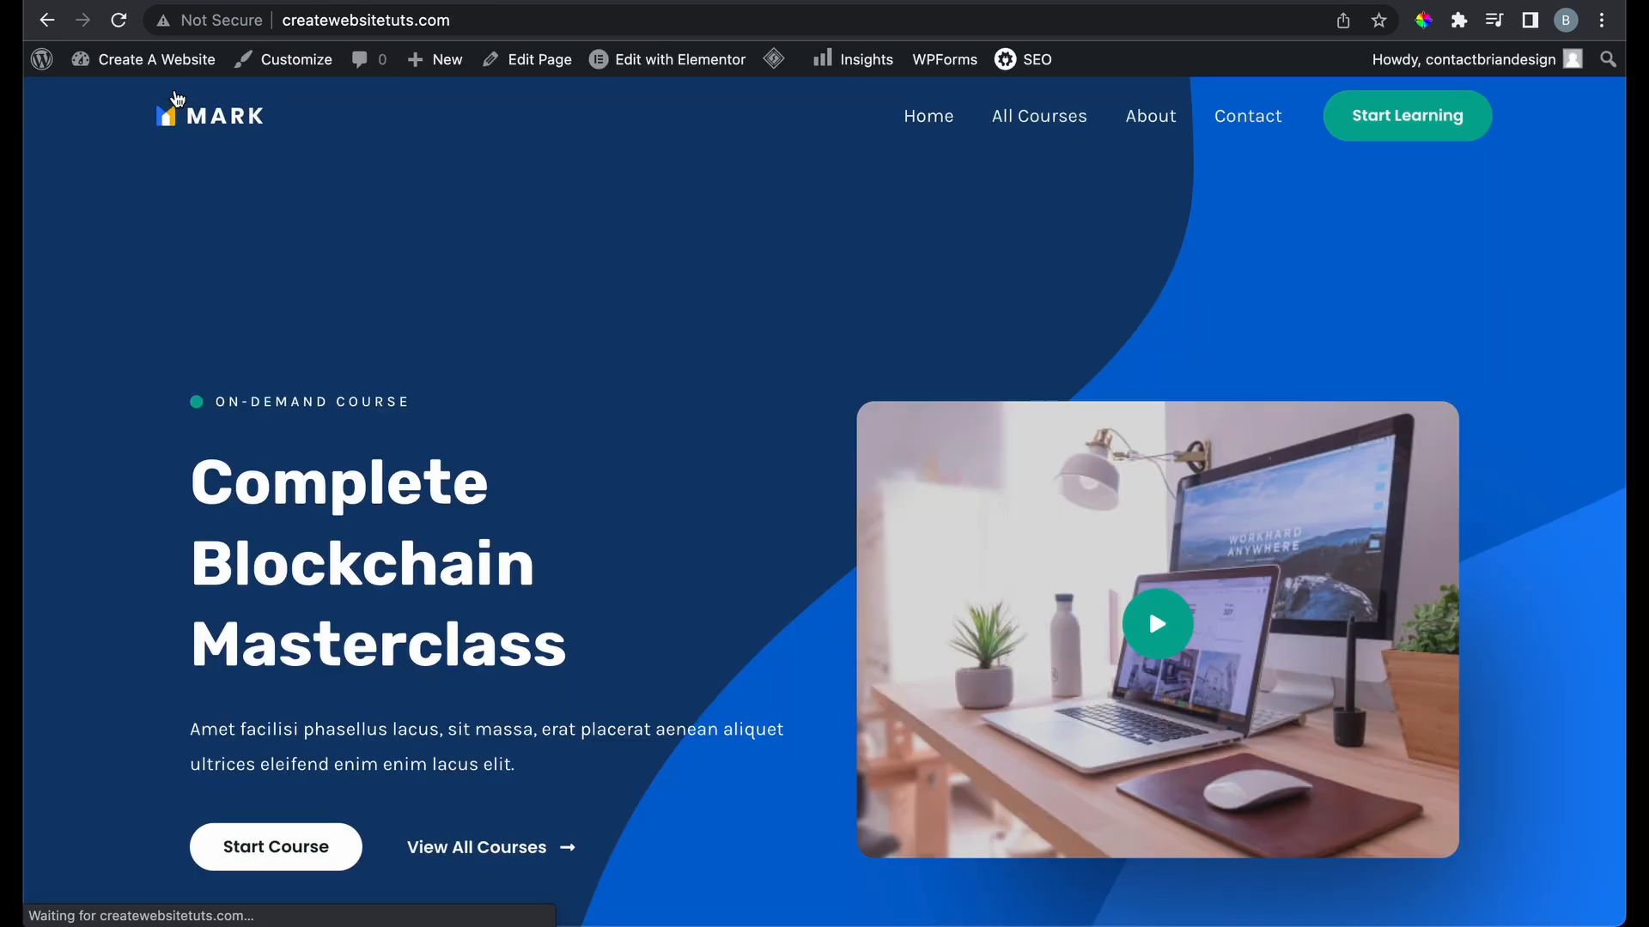
Open the site's menu settings and load the Main (Primary Menu) for editing
{"action": "left_click", "coordinate": [47, 20]}
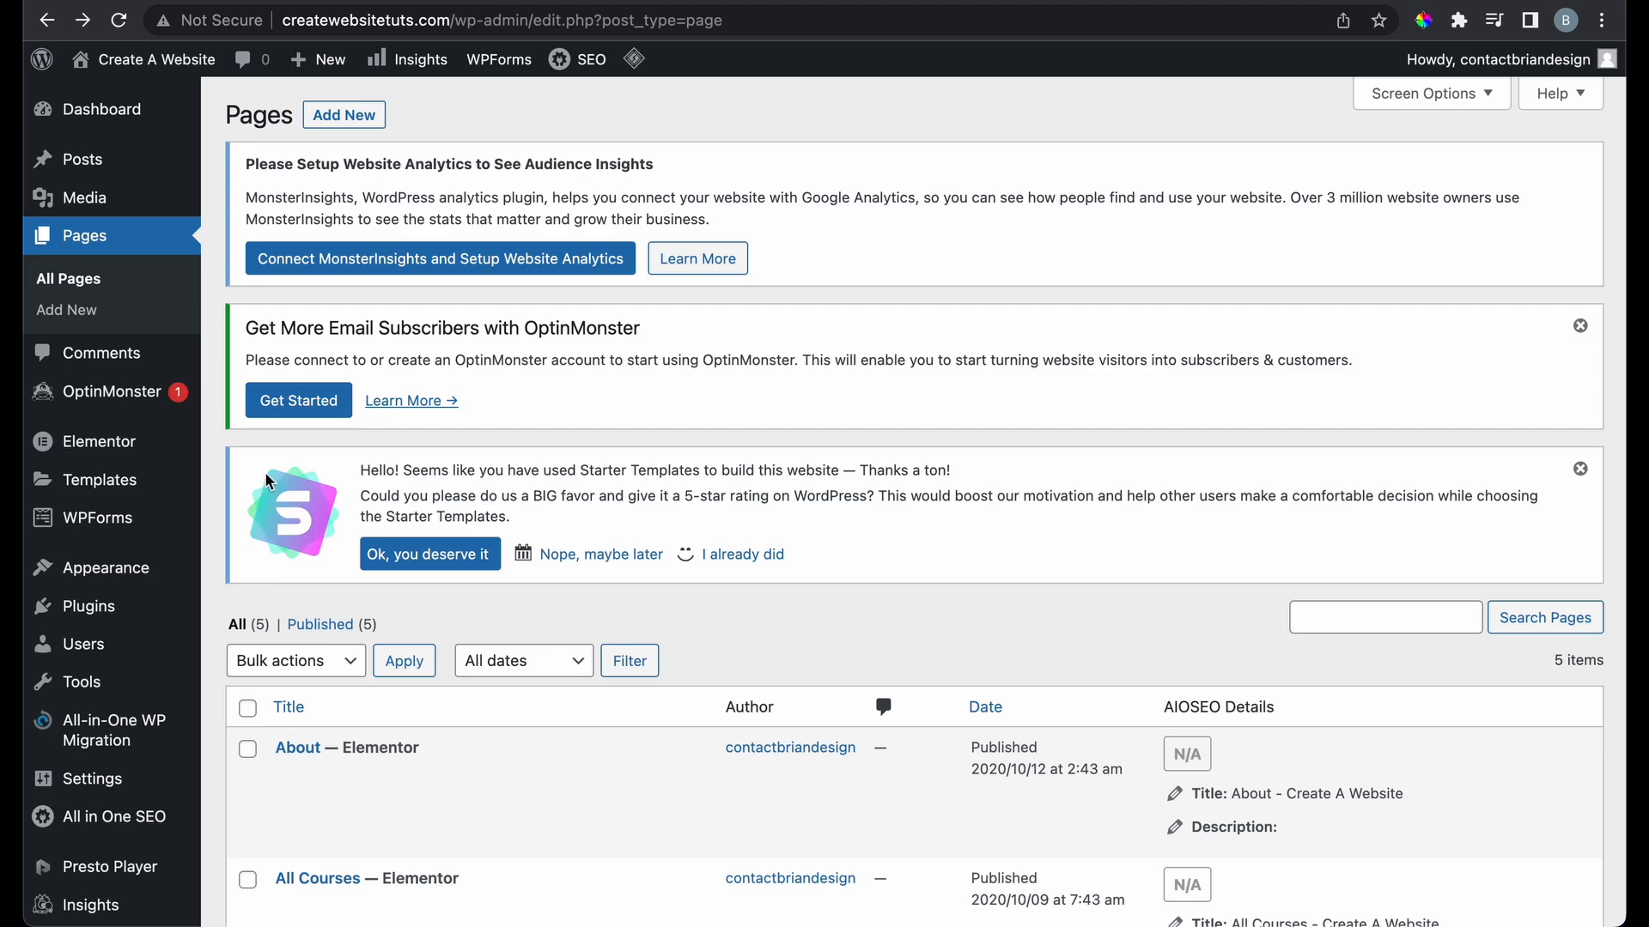
{"action": "mouse_move", "coordinate": [163, 568]}
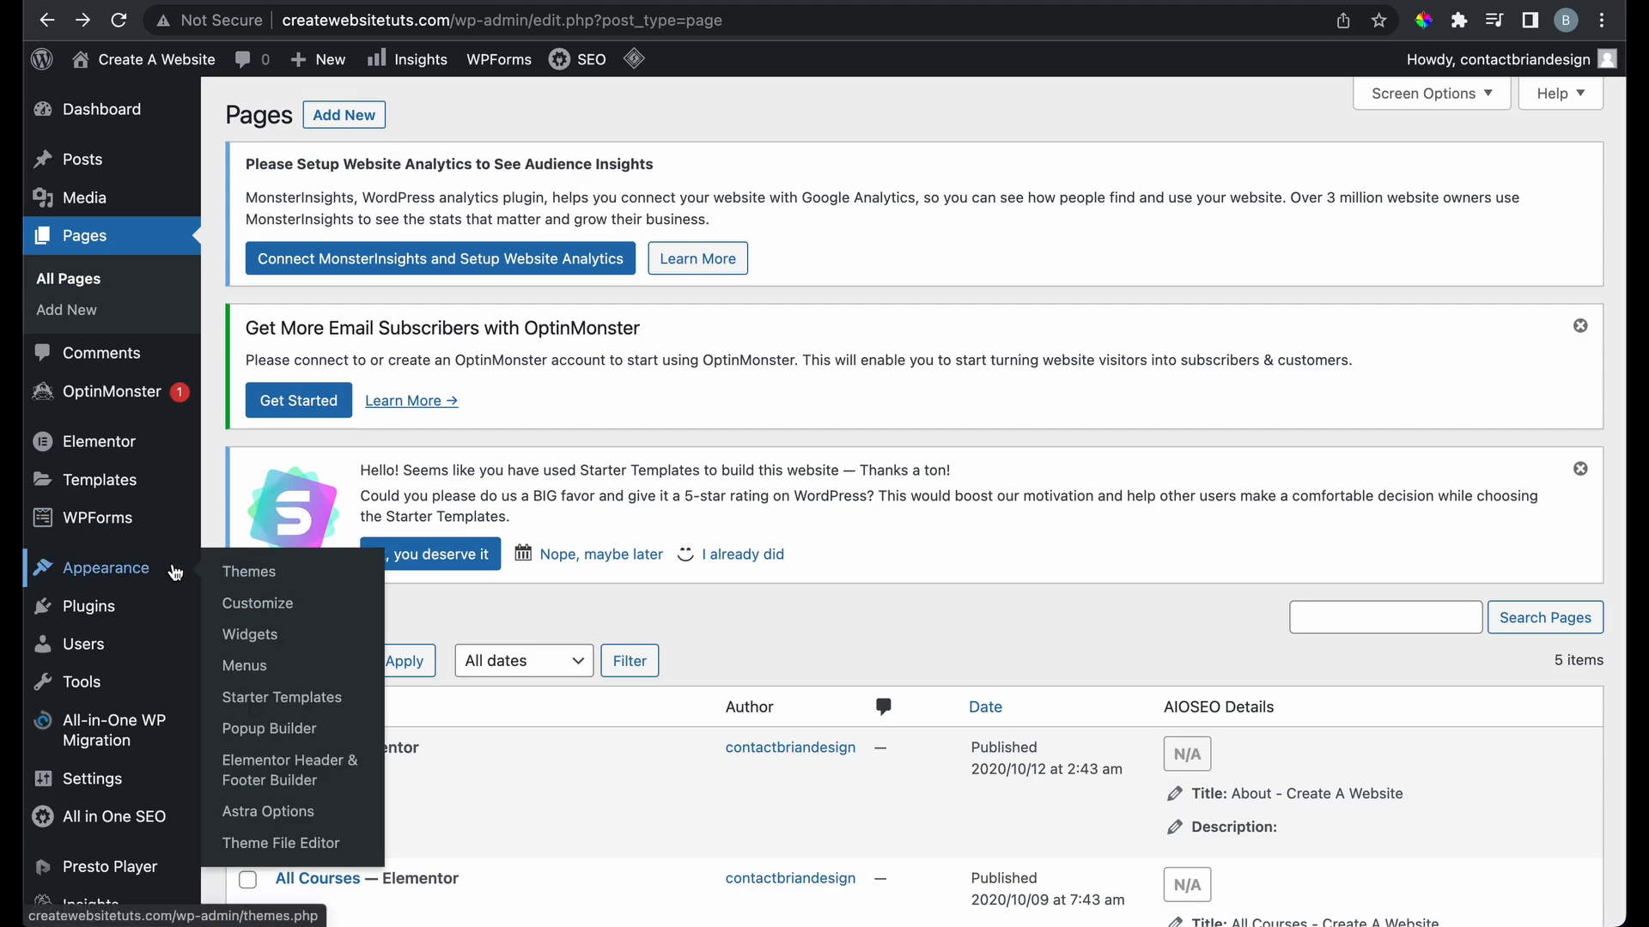
{"action": "left_click", "coordinate": [246, 666]}
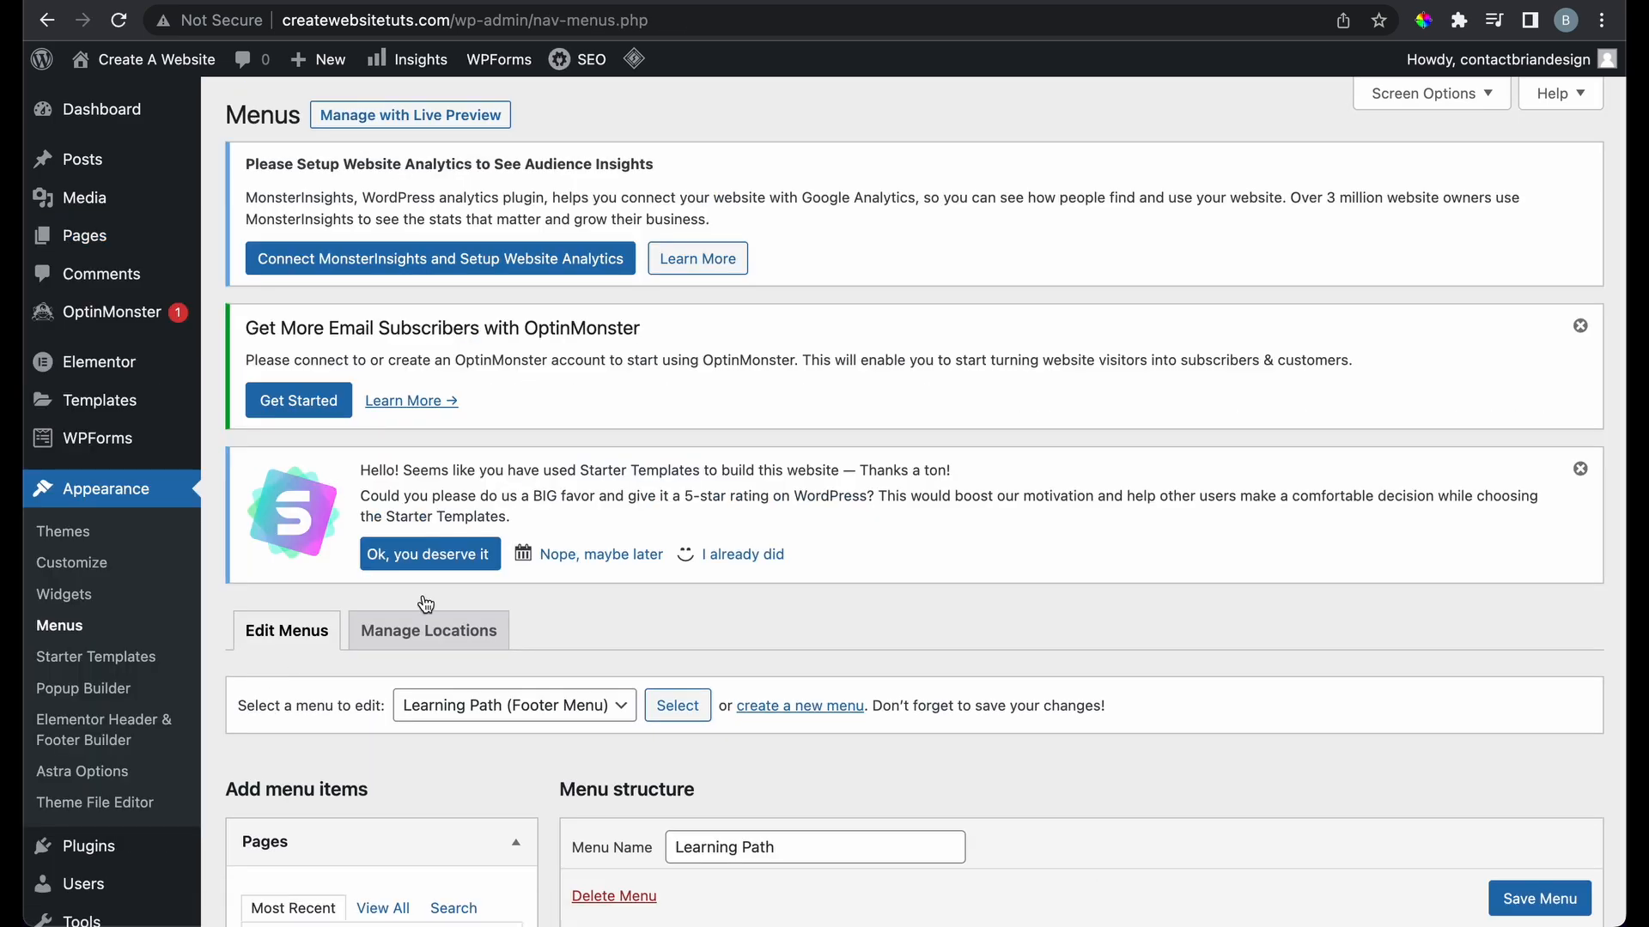
{"action": "scroll", "coordinate": [552, 541], "scroll_direction": "down", "scroll_amount": 8}
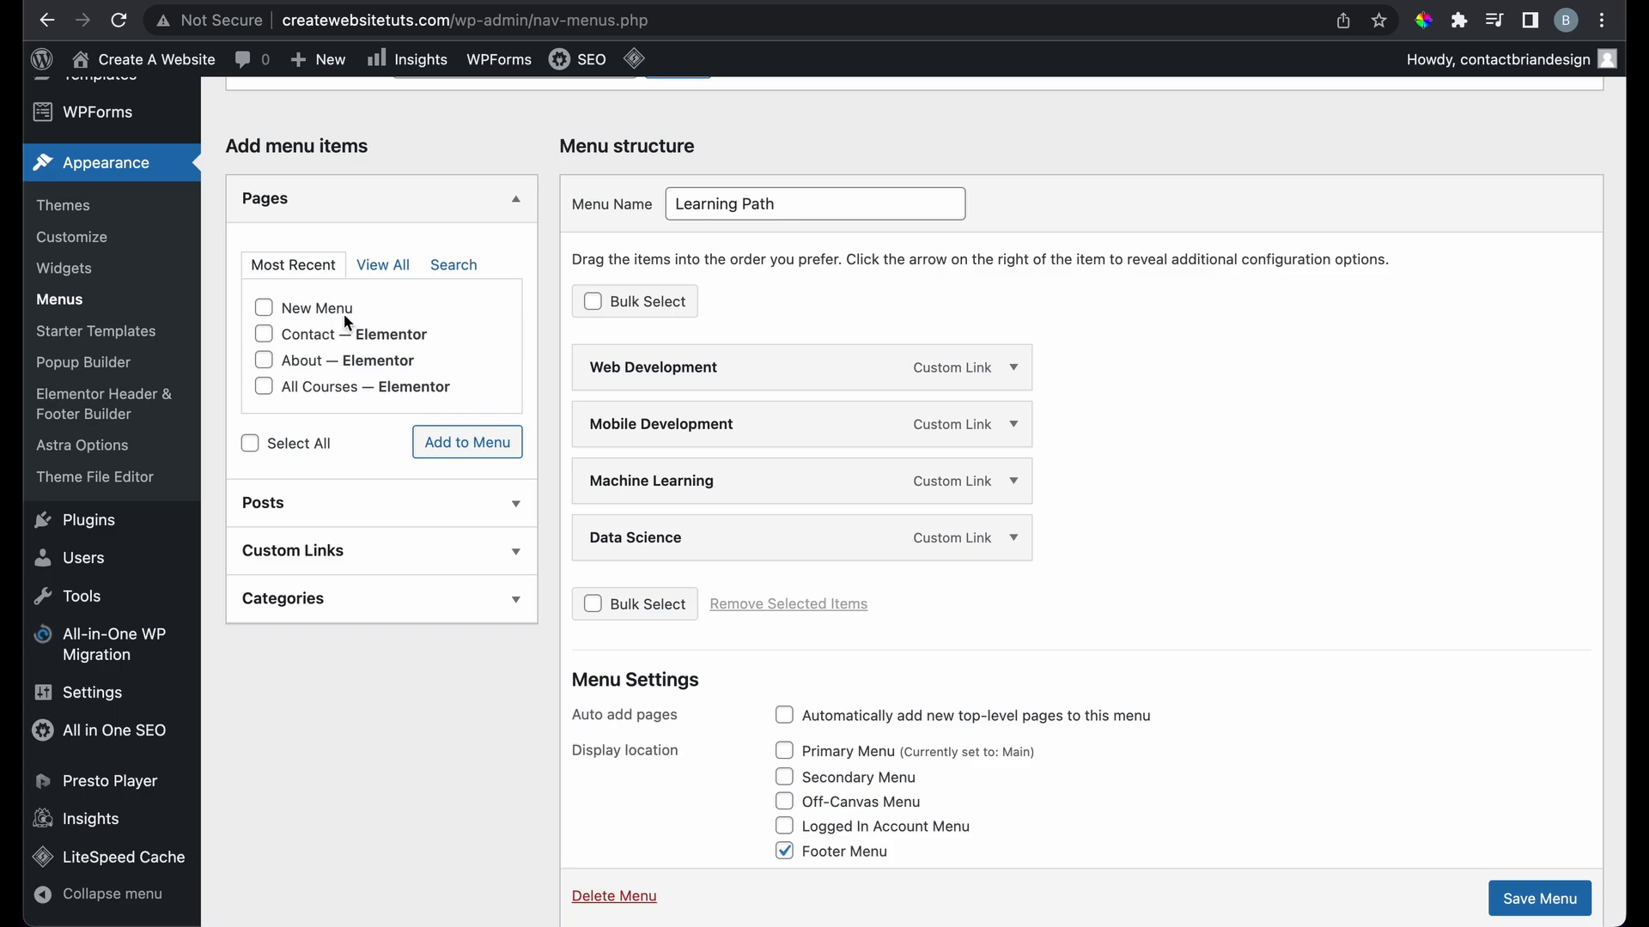
{"action": "scroll", "coordinate": [564, 320], "scroll_direction": "down", "scroll_amount": 2}
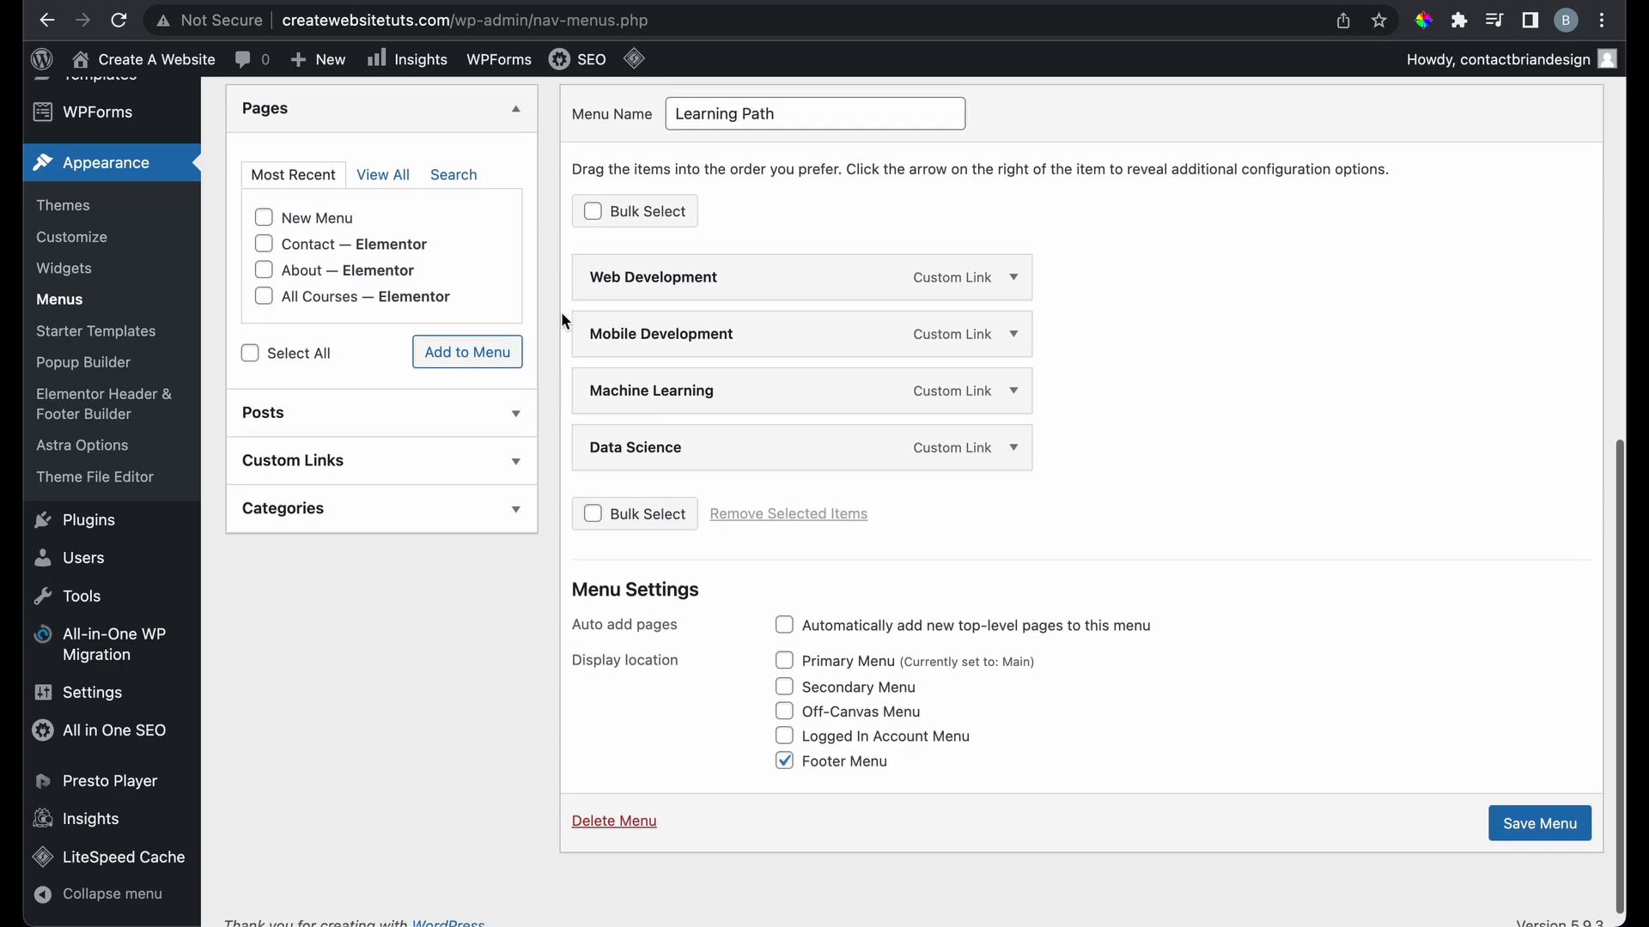
{"action": "scroll", "coordinate": [564, 320], "scroll_direction": "up", "scroll_amount": 3}
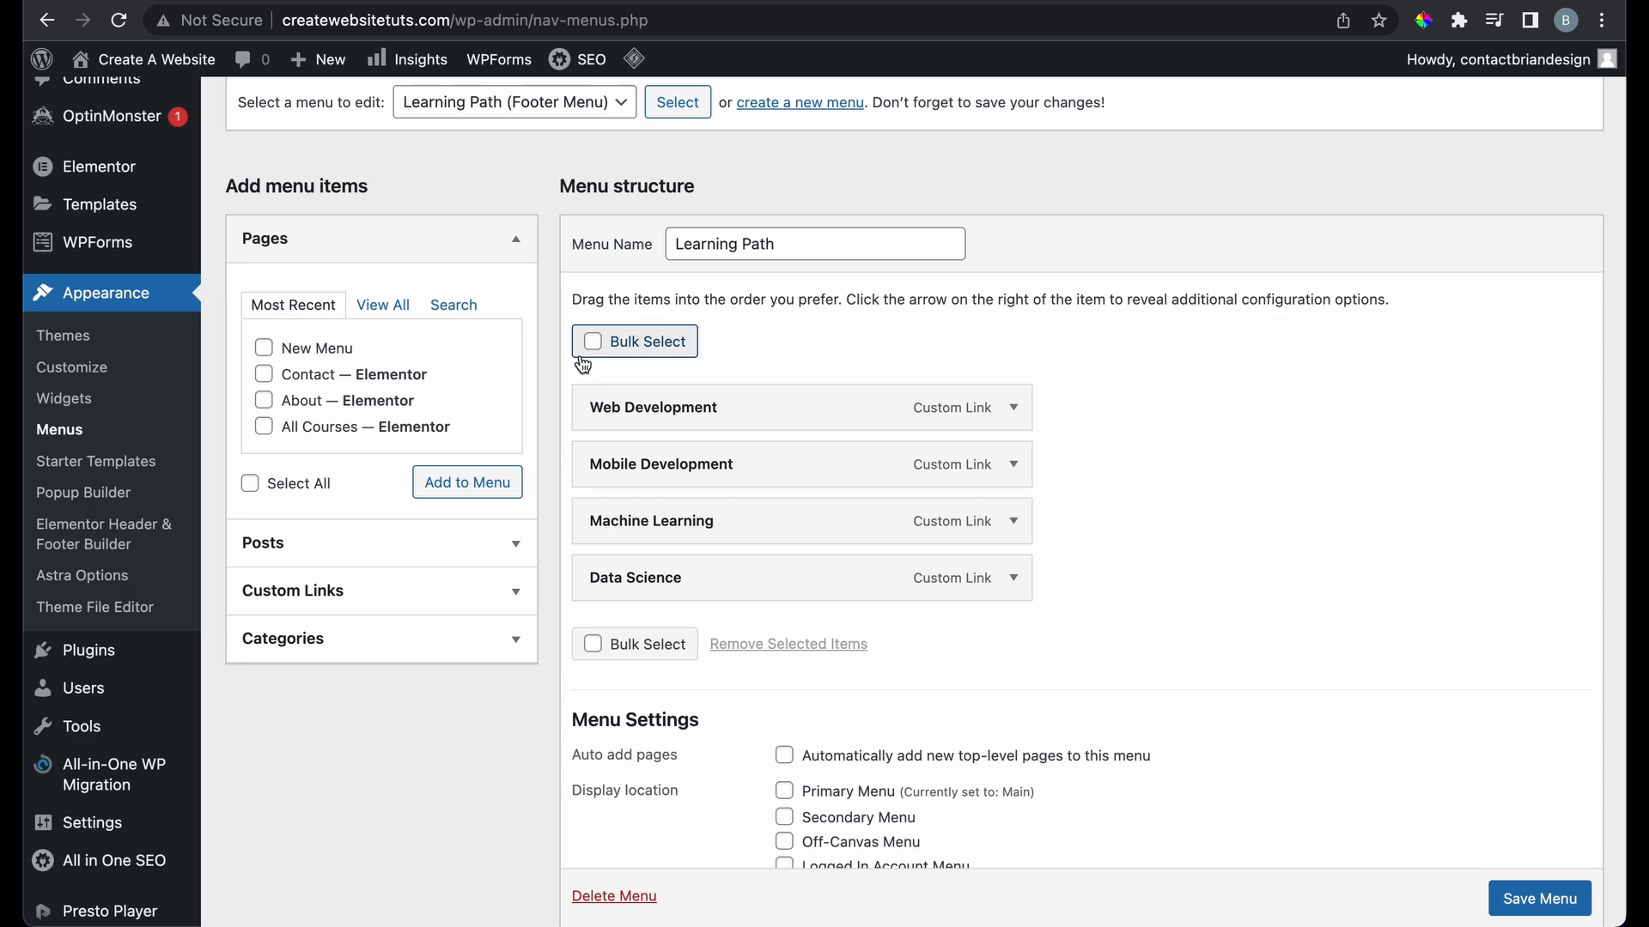
{"action": "scroll", "coordinate": [636, 263], "scroll_direction": "up", "scroll_amount": 1}
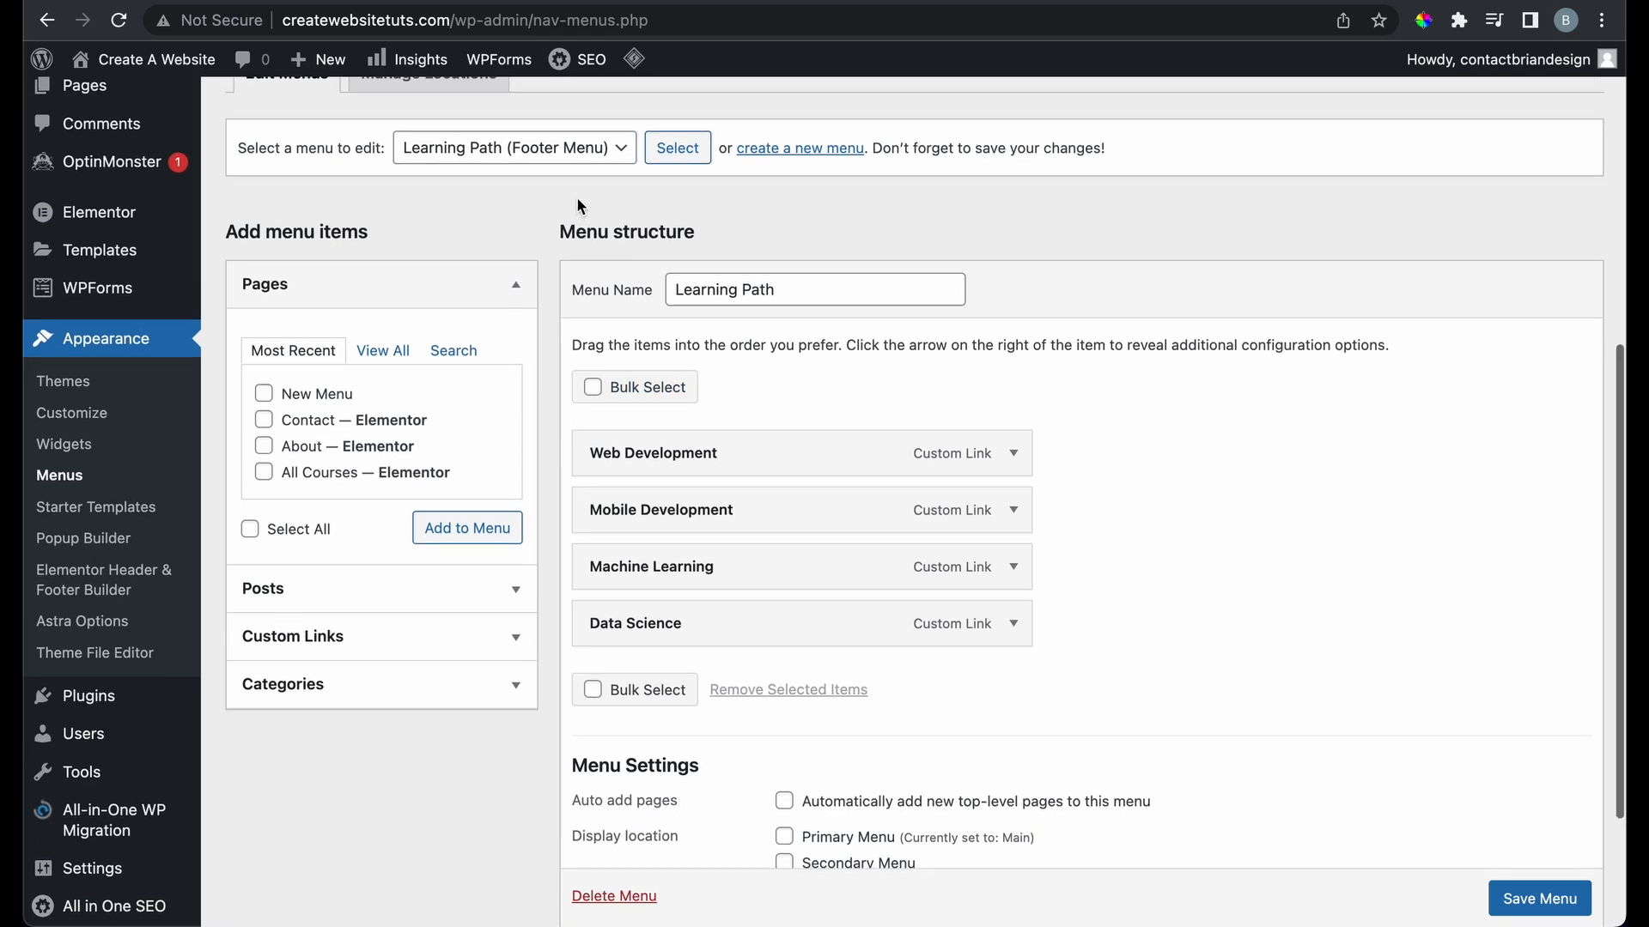
{"action": "scroll", "coordinate": [577, 171], "scroll_direction": "up", "scroll_amount": 1}
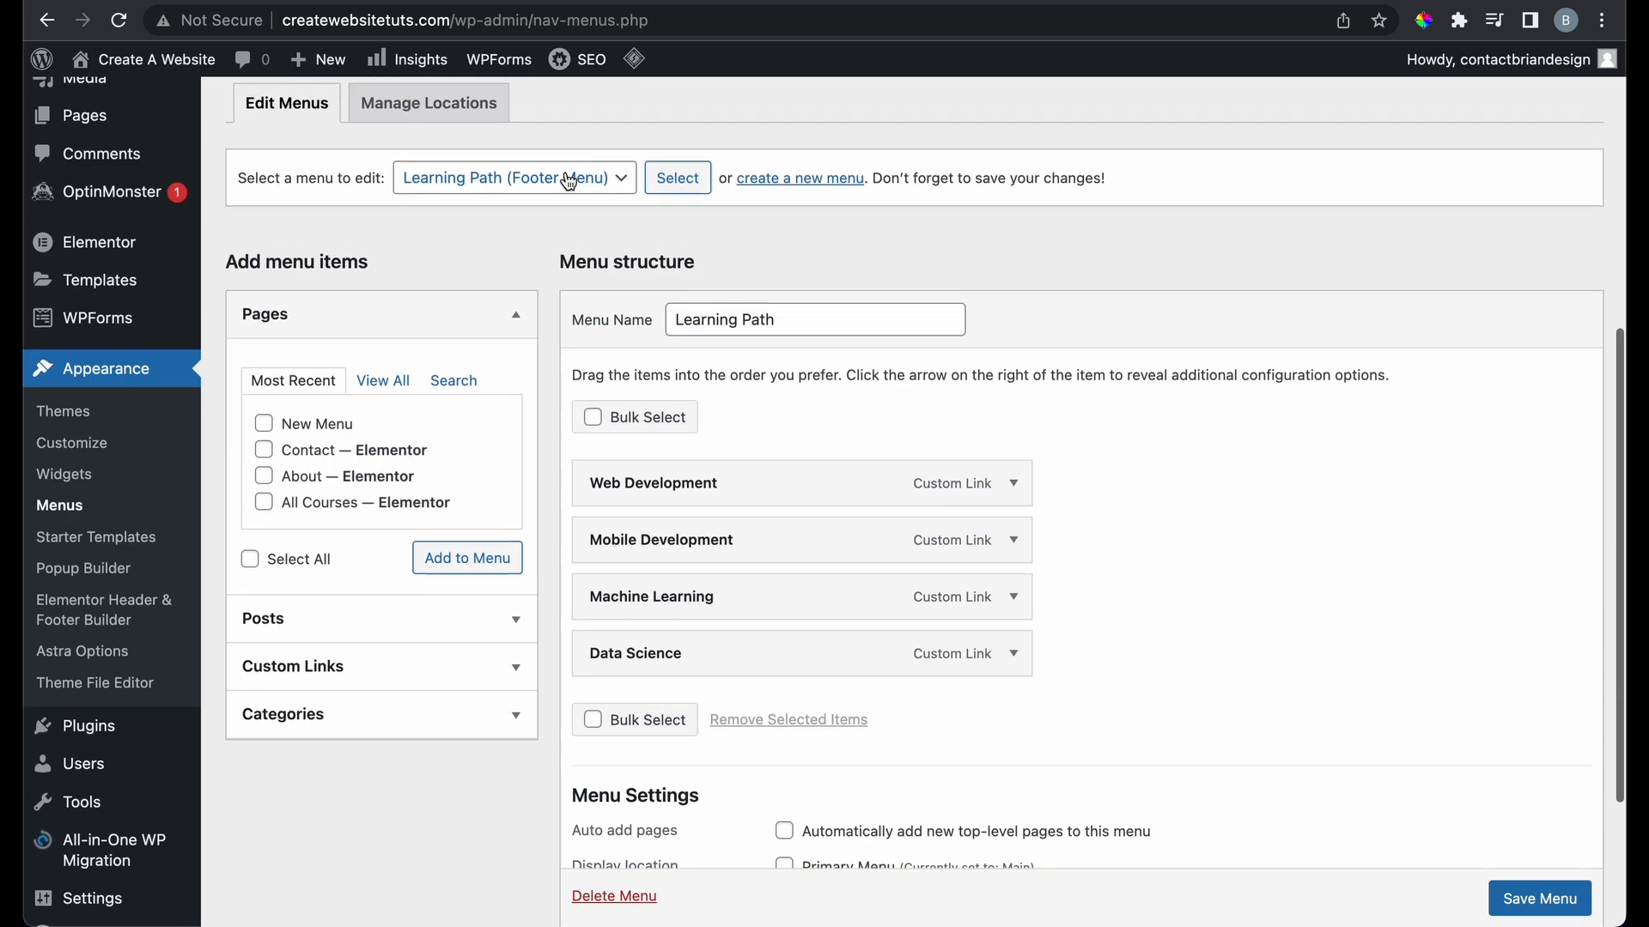
{"action": "left_click", "coordinate": [568, 185]}
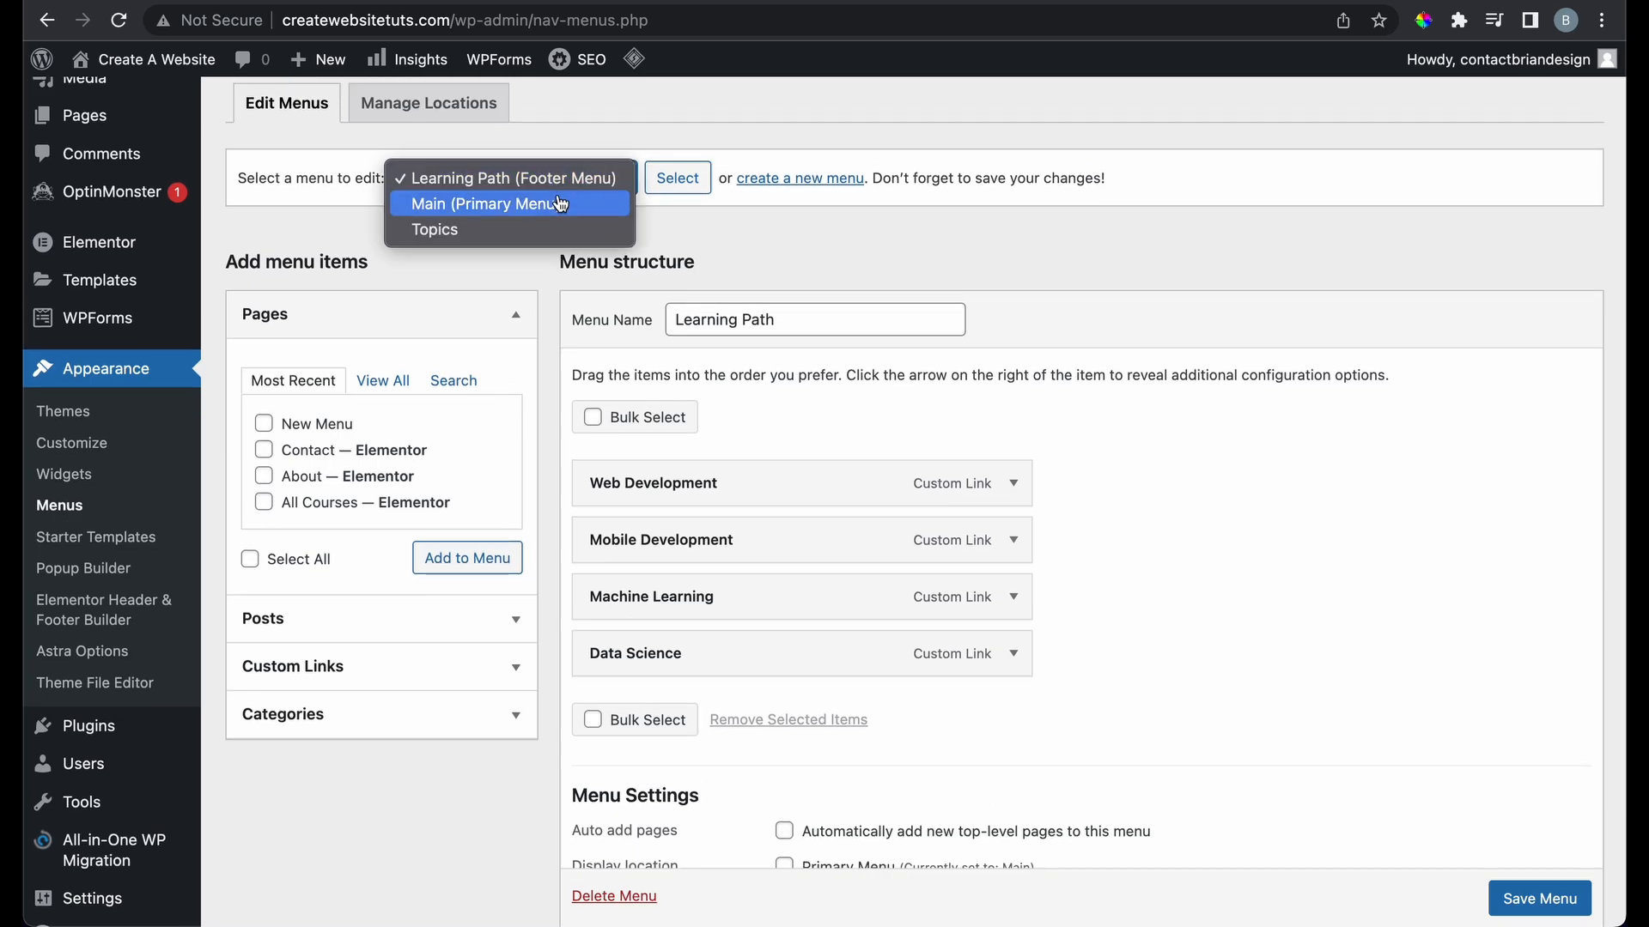
{"action": "left_click", "coordinate": [560, 206]}
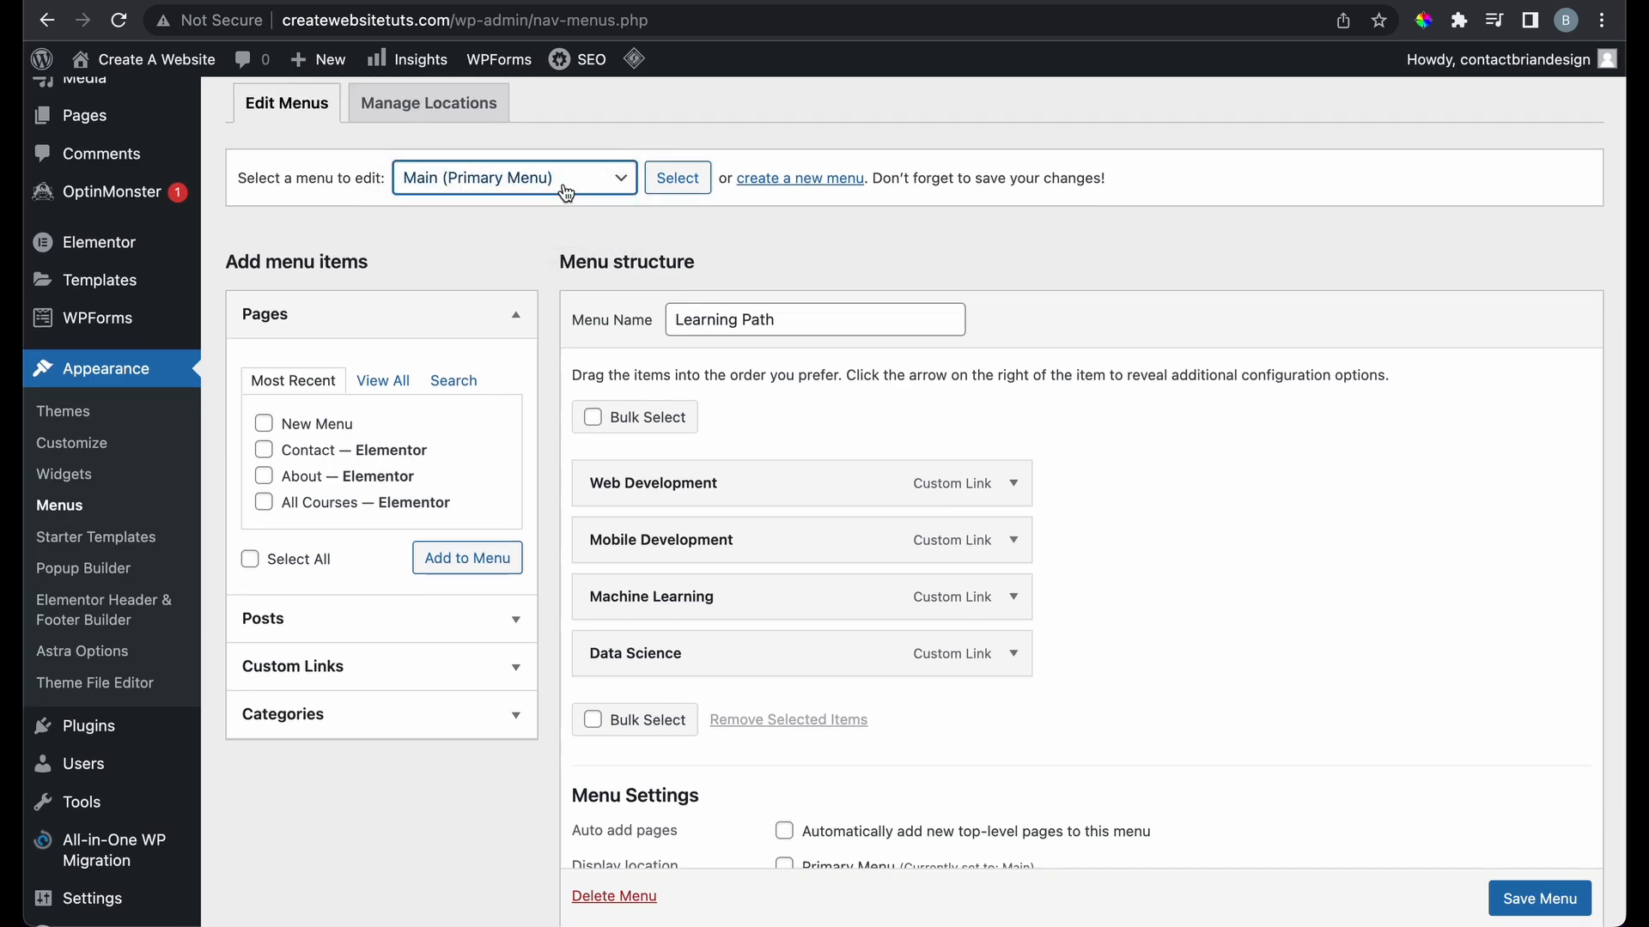
{"action": "left_click", "coordinate": [664, 193]}
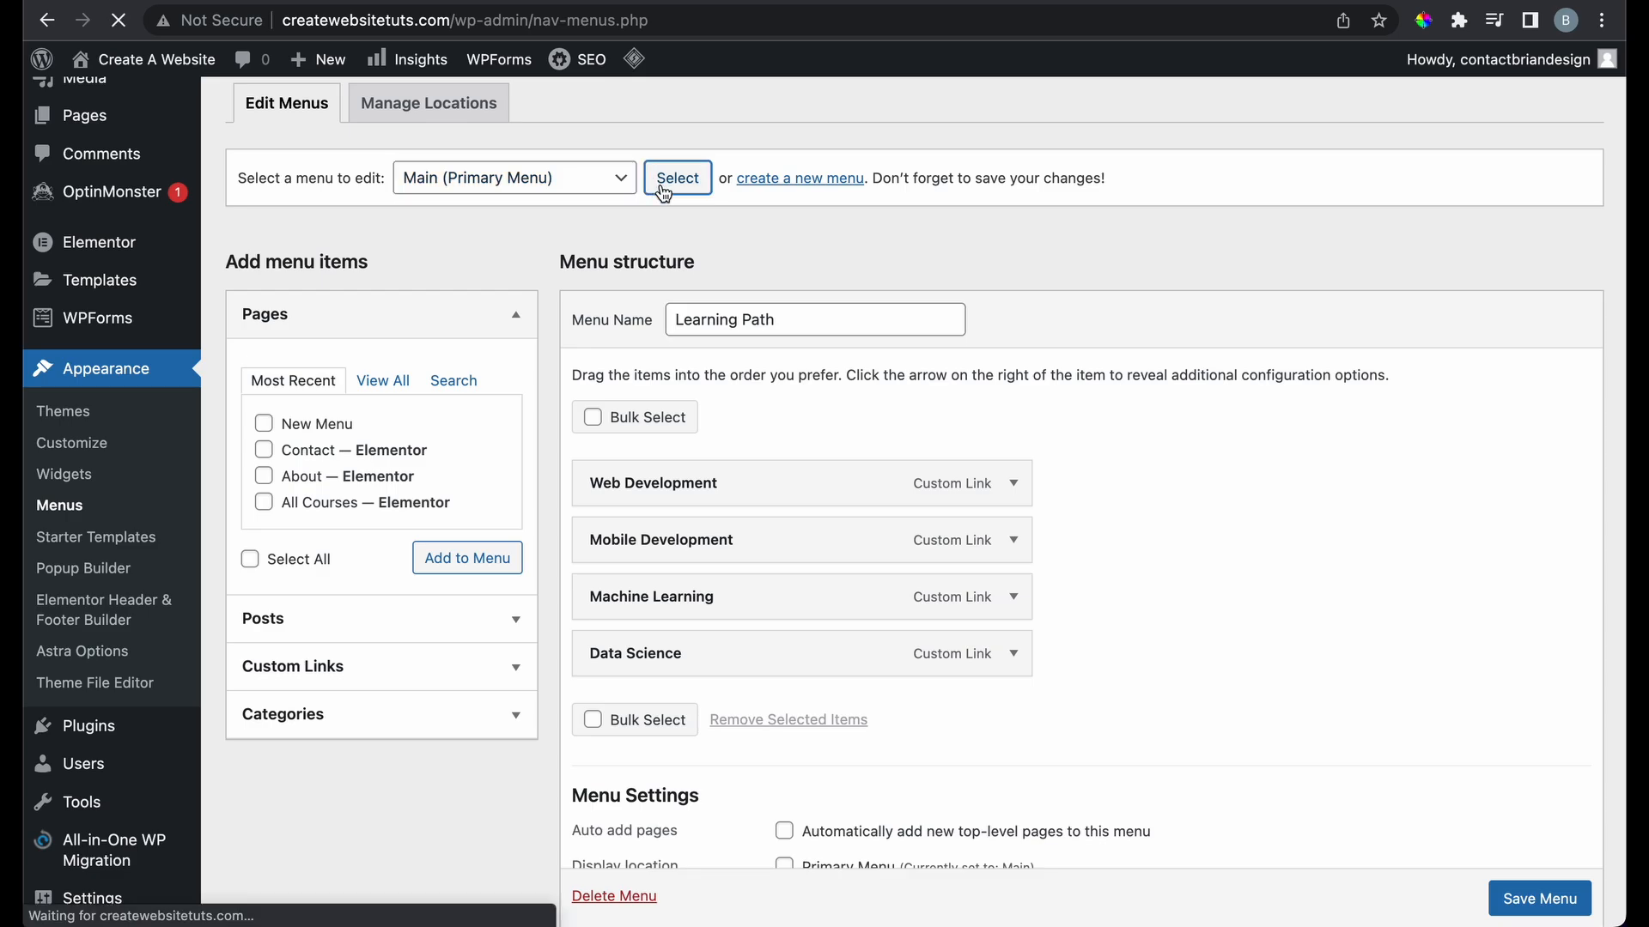
Add the New Menu page to the Main menu and save the menu
{"action": "scroll", "coordinate": [563, 519], "scroll_direction": "down", "scroll_amount": 6}
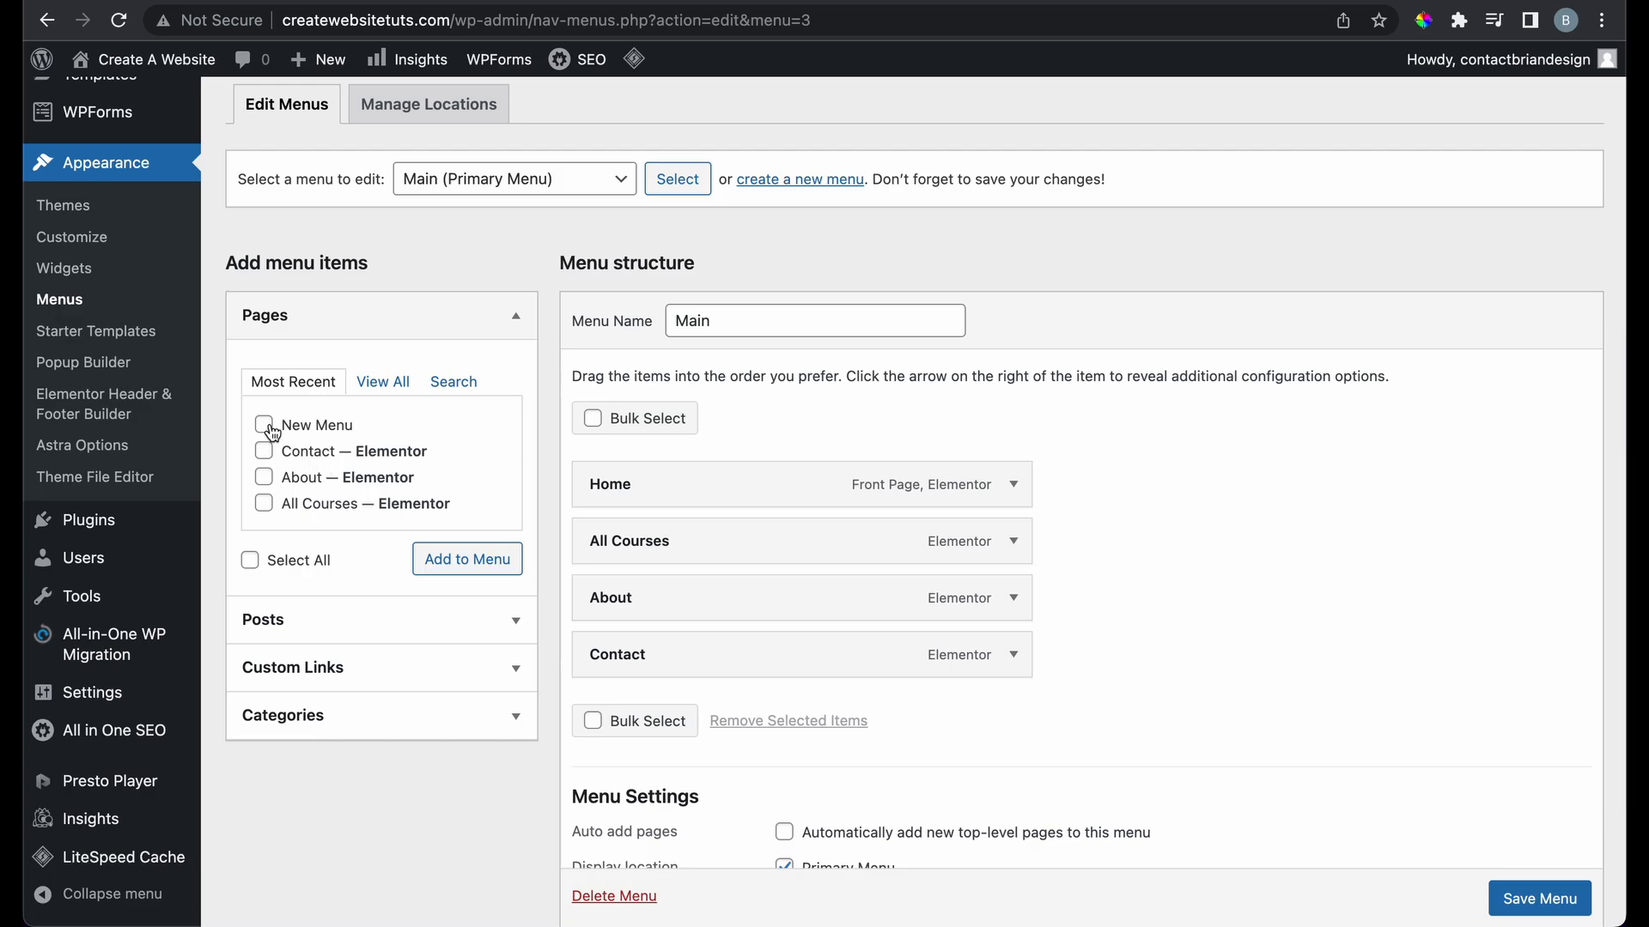
{"action": "left_click", "coordinate": [438, 557]}
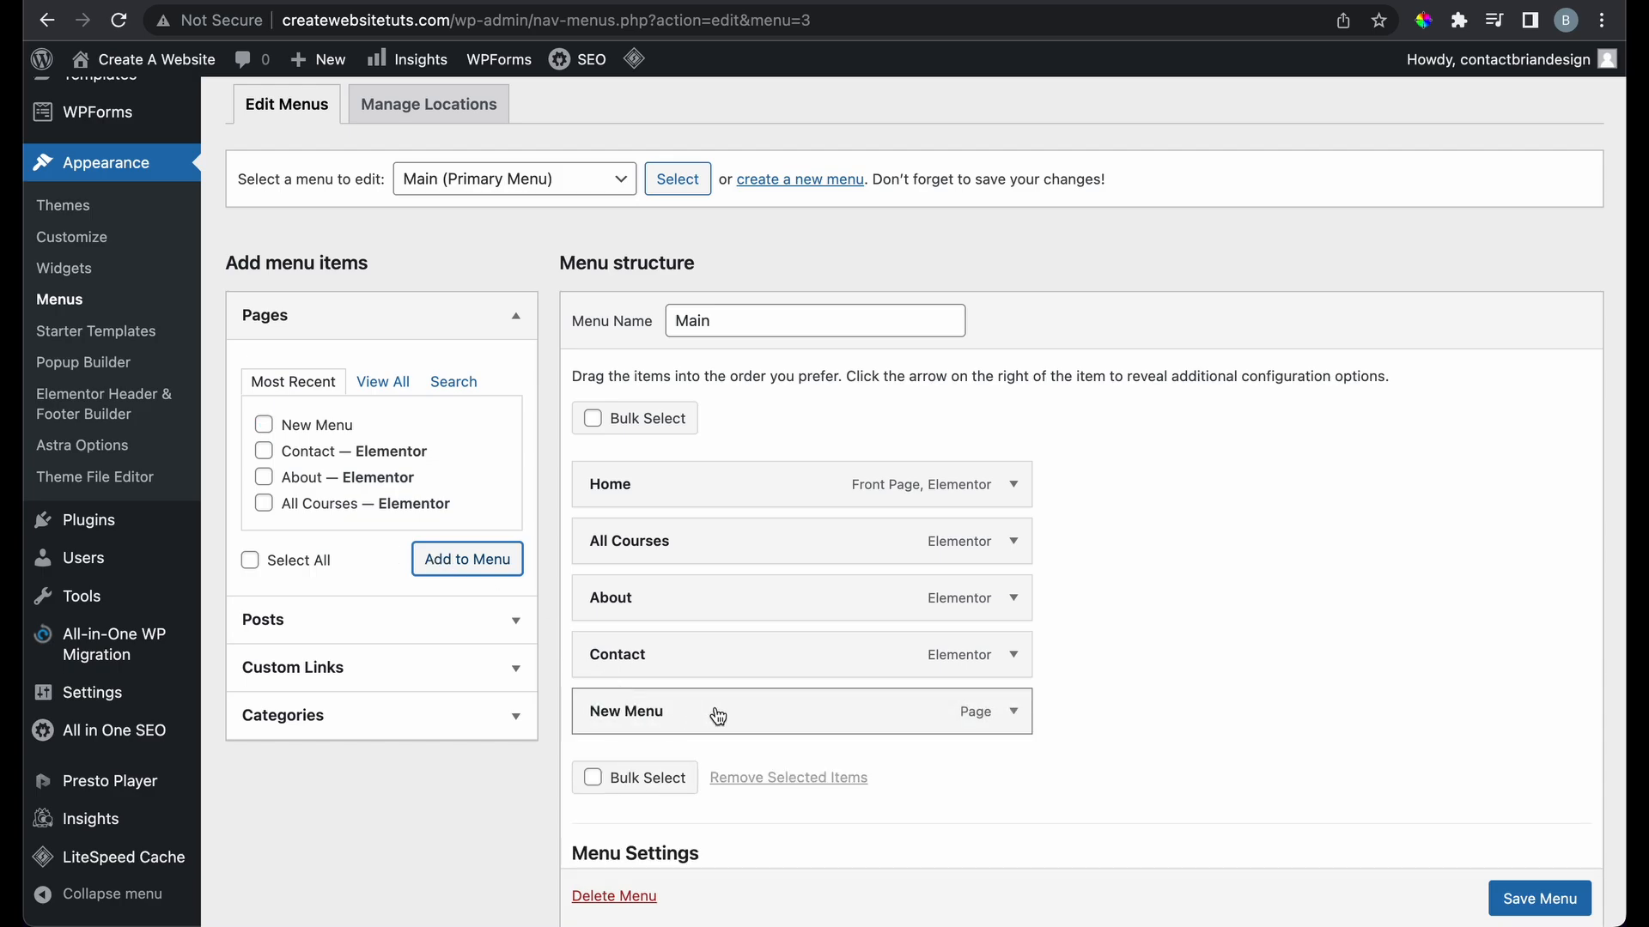
{"action": "scroll", "coordinate": [732, 718], "scroll_direction": "down", "scroll_amount": 3}
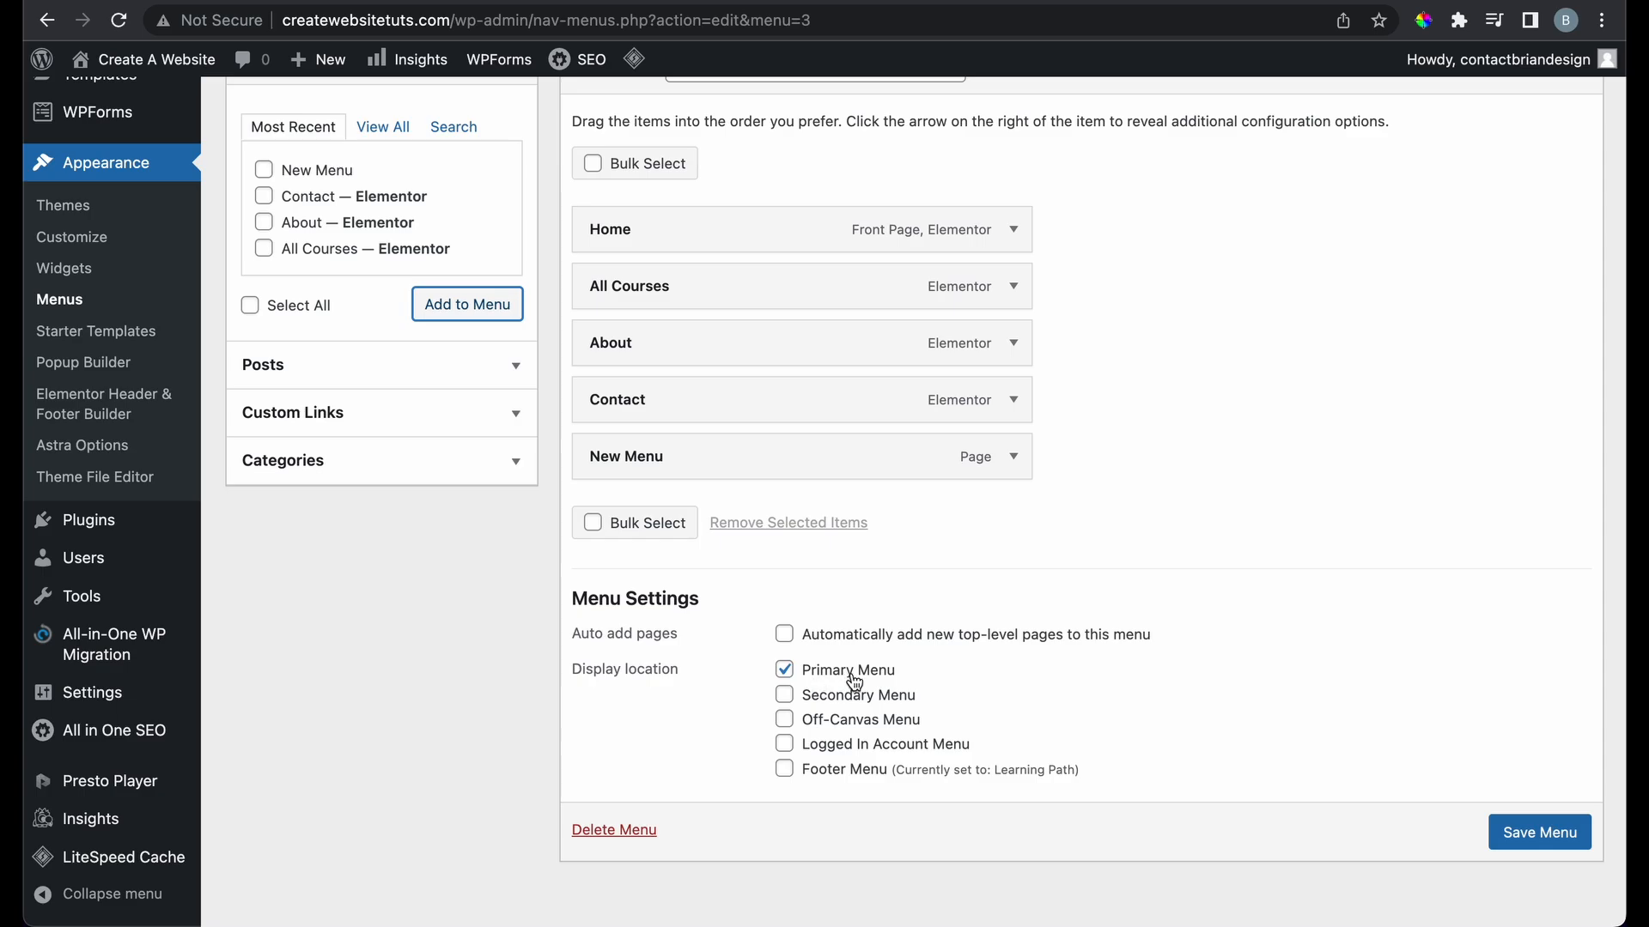
{"action": "left_click", "coordinate": [1509, 831]}
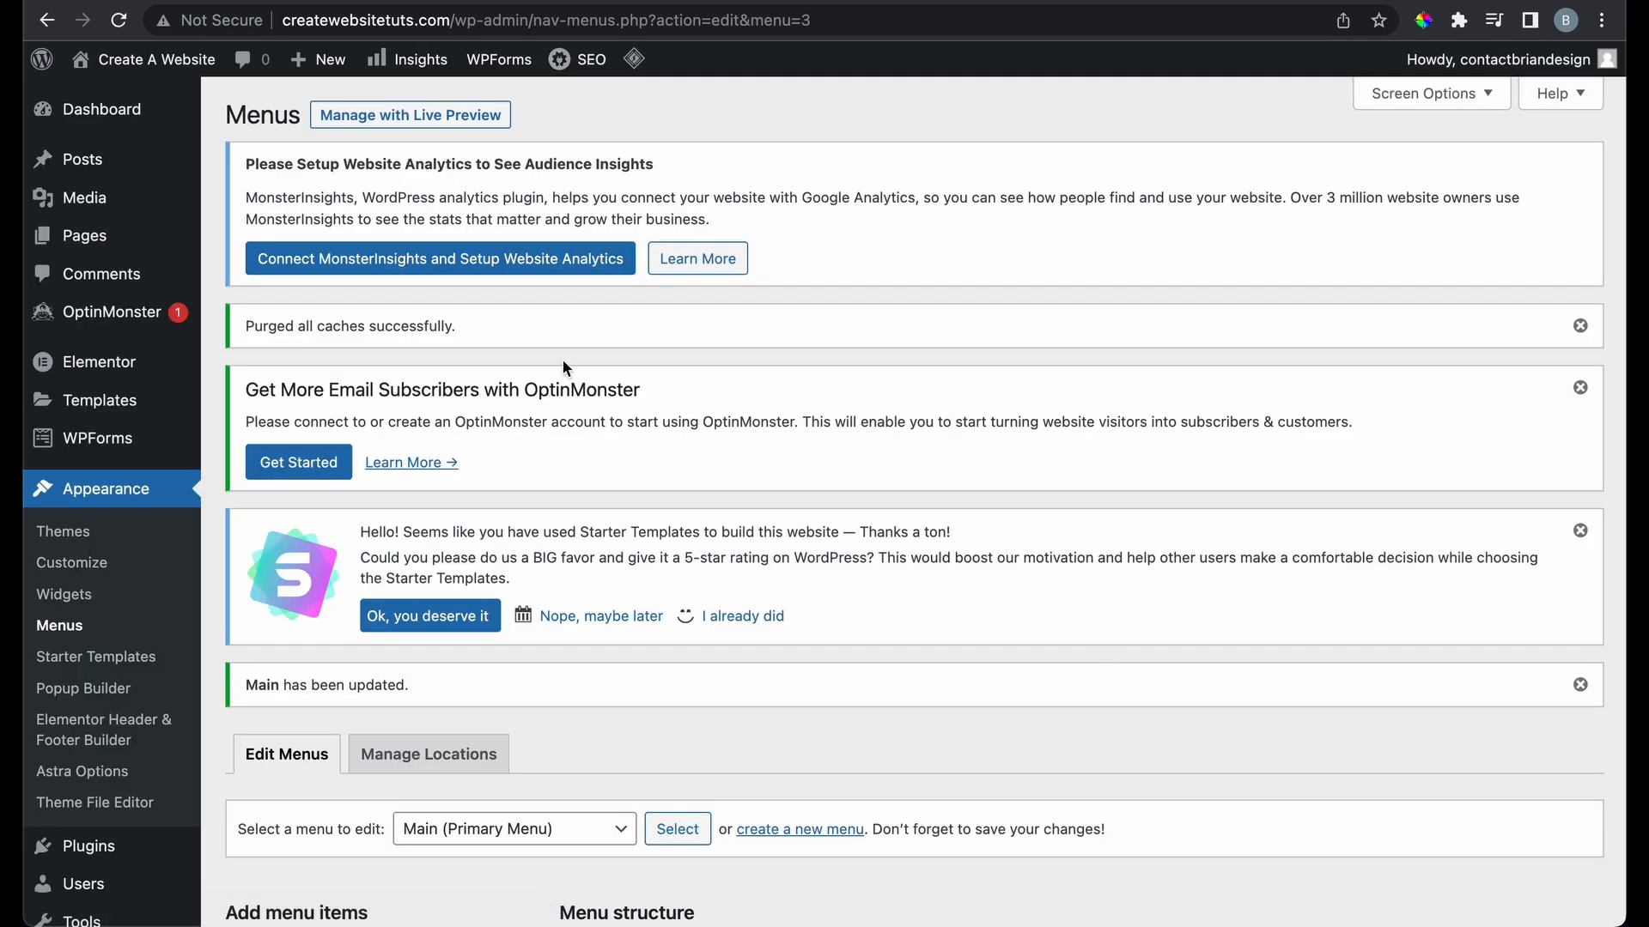
Visit the live site and open the New Menu page from its navigation
{"action": "mouse_move", "coordinate": [154, 62]}
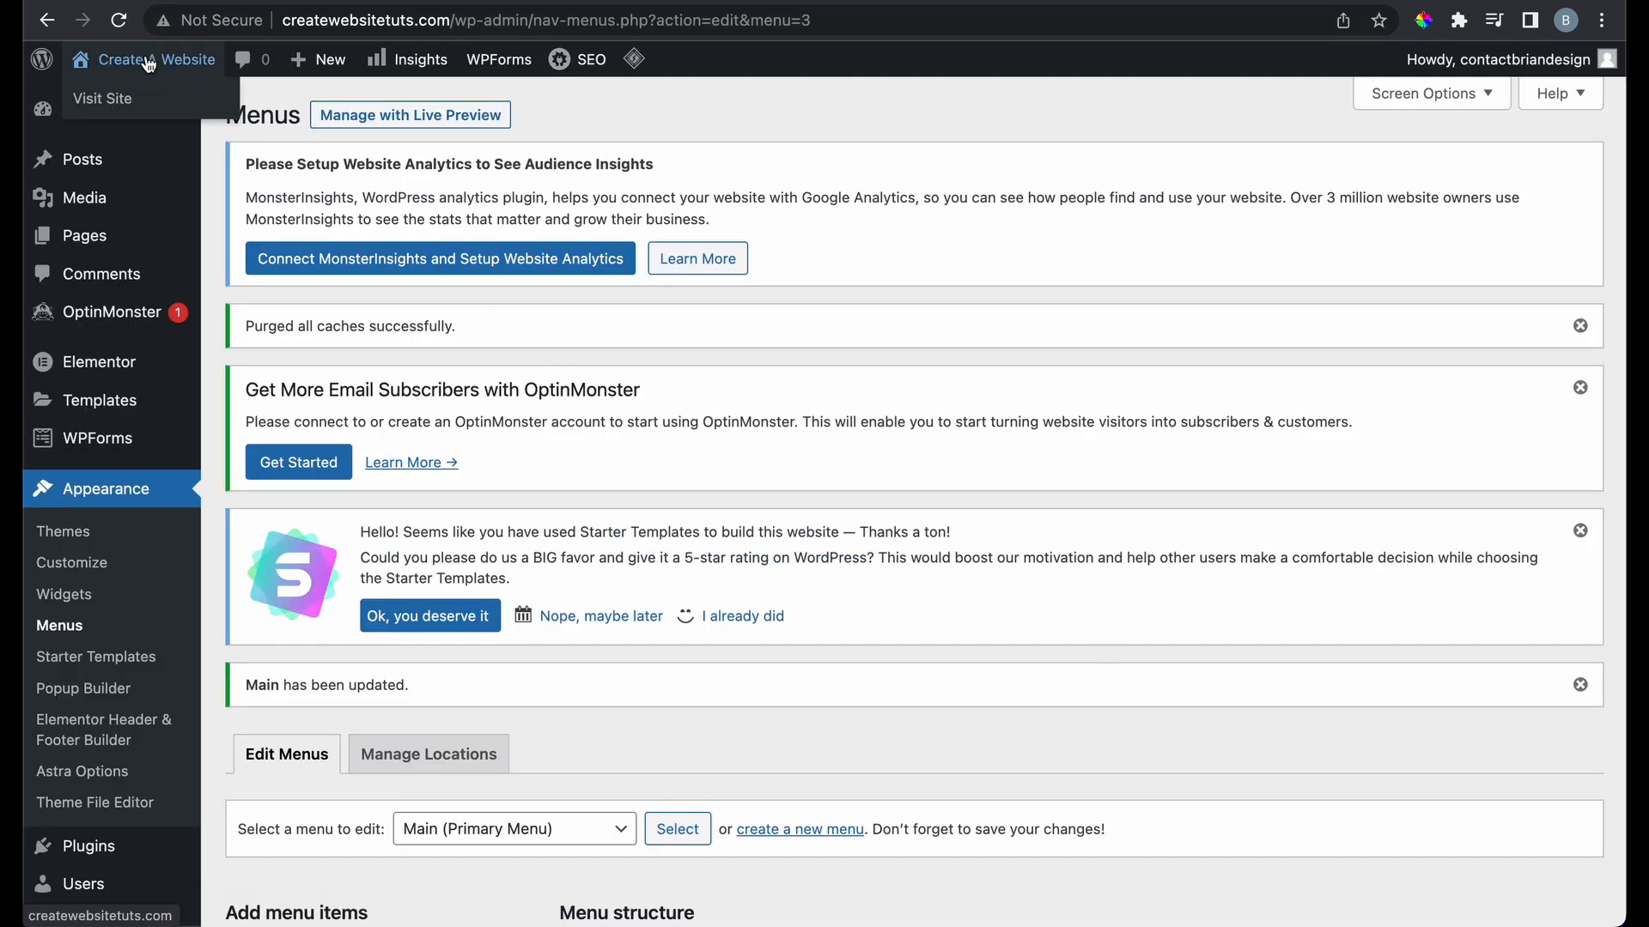
{"action": "left_click", "coordinate": [147, 102]}
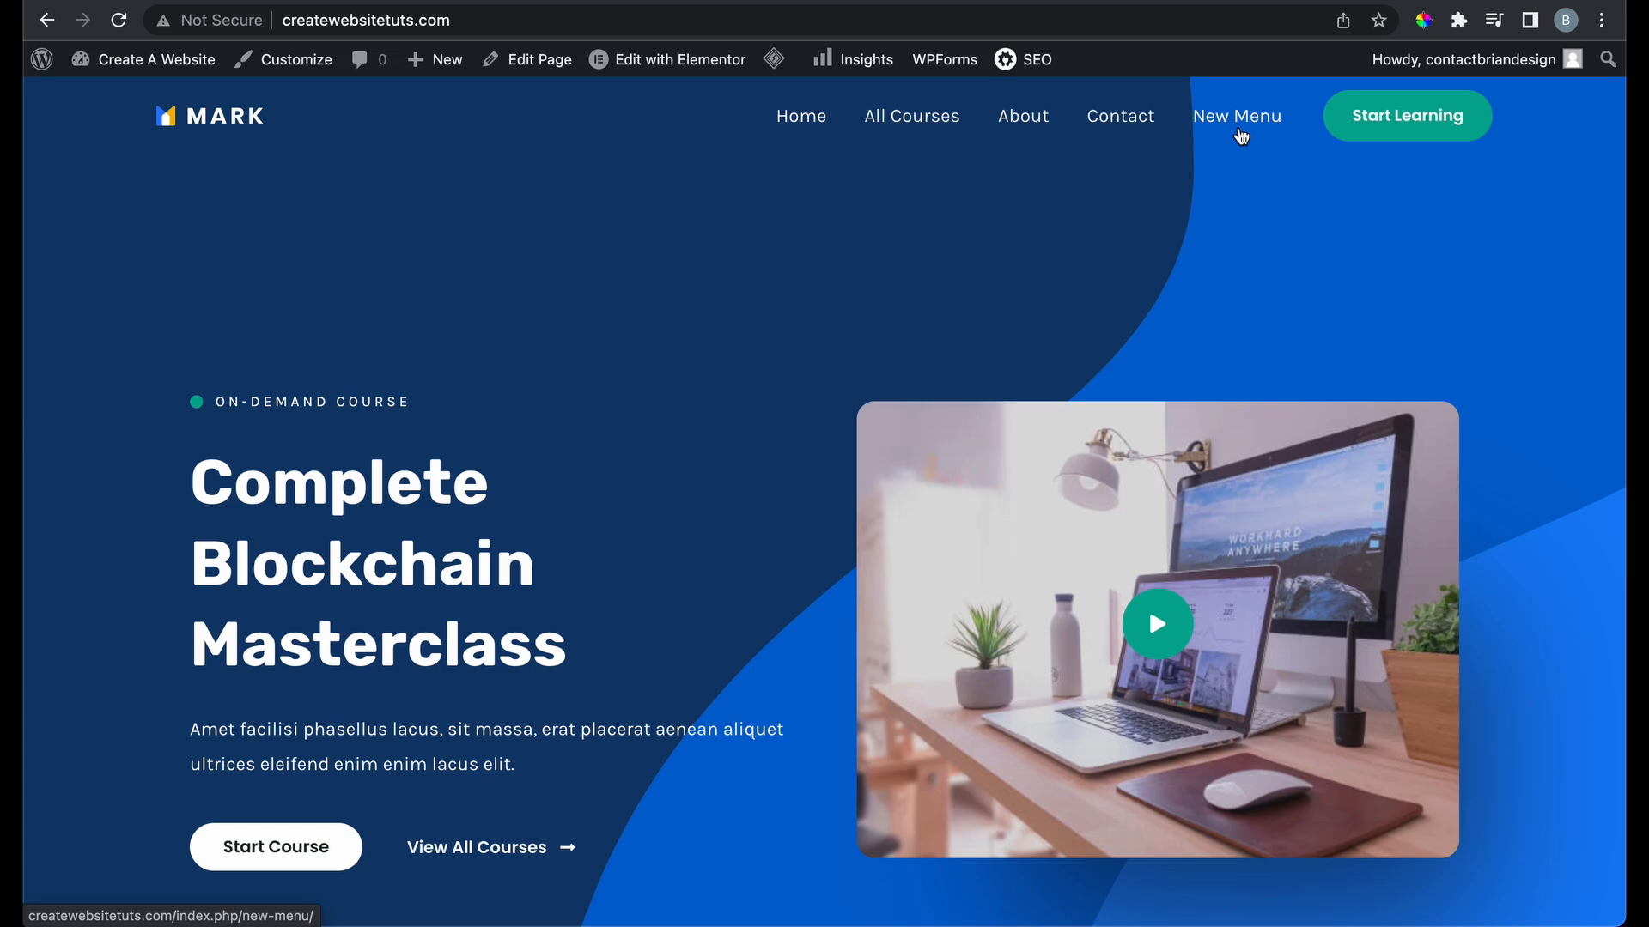
{"action": "left_click", "coordinate": [1243, 135]}
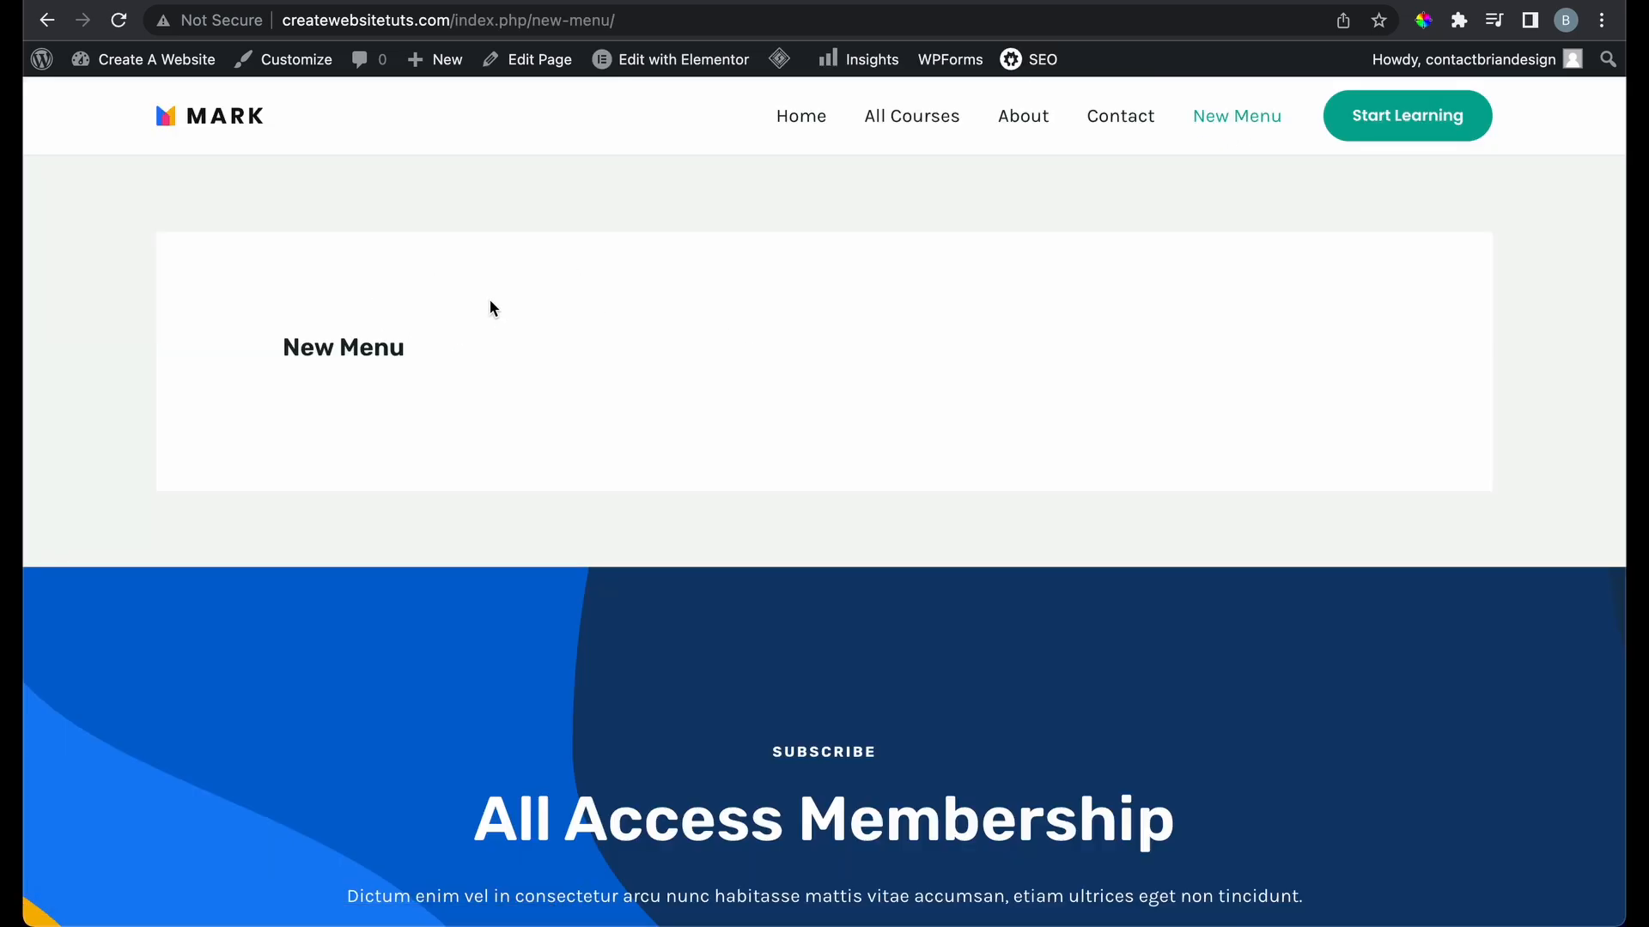
Return to the dashboard's Pages list and open the New Menu page in the Elementor editor
{"action": "mouse_move", "coordinate": [124, 64]}
{"action": "left_click", "coordinate": [127, 101]}
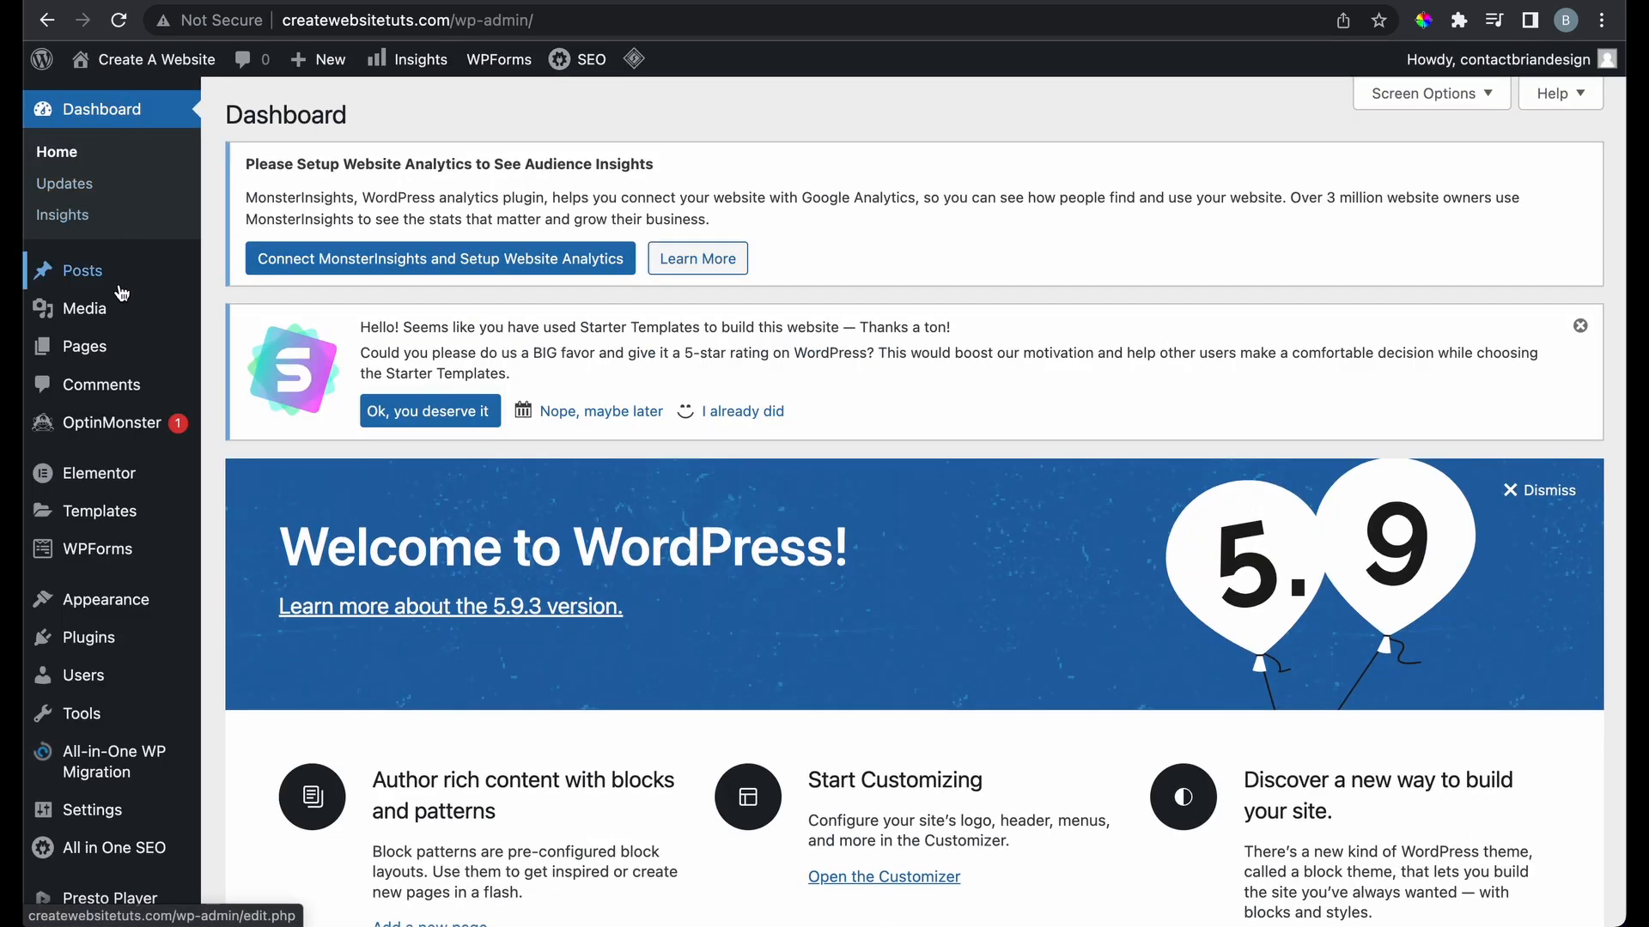
{"action": "mouse_move", "coordinate": [119, 347]}
{"action": "left_click", "coordinate": [244, 346]}
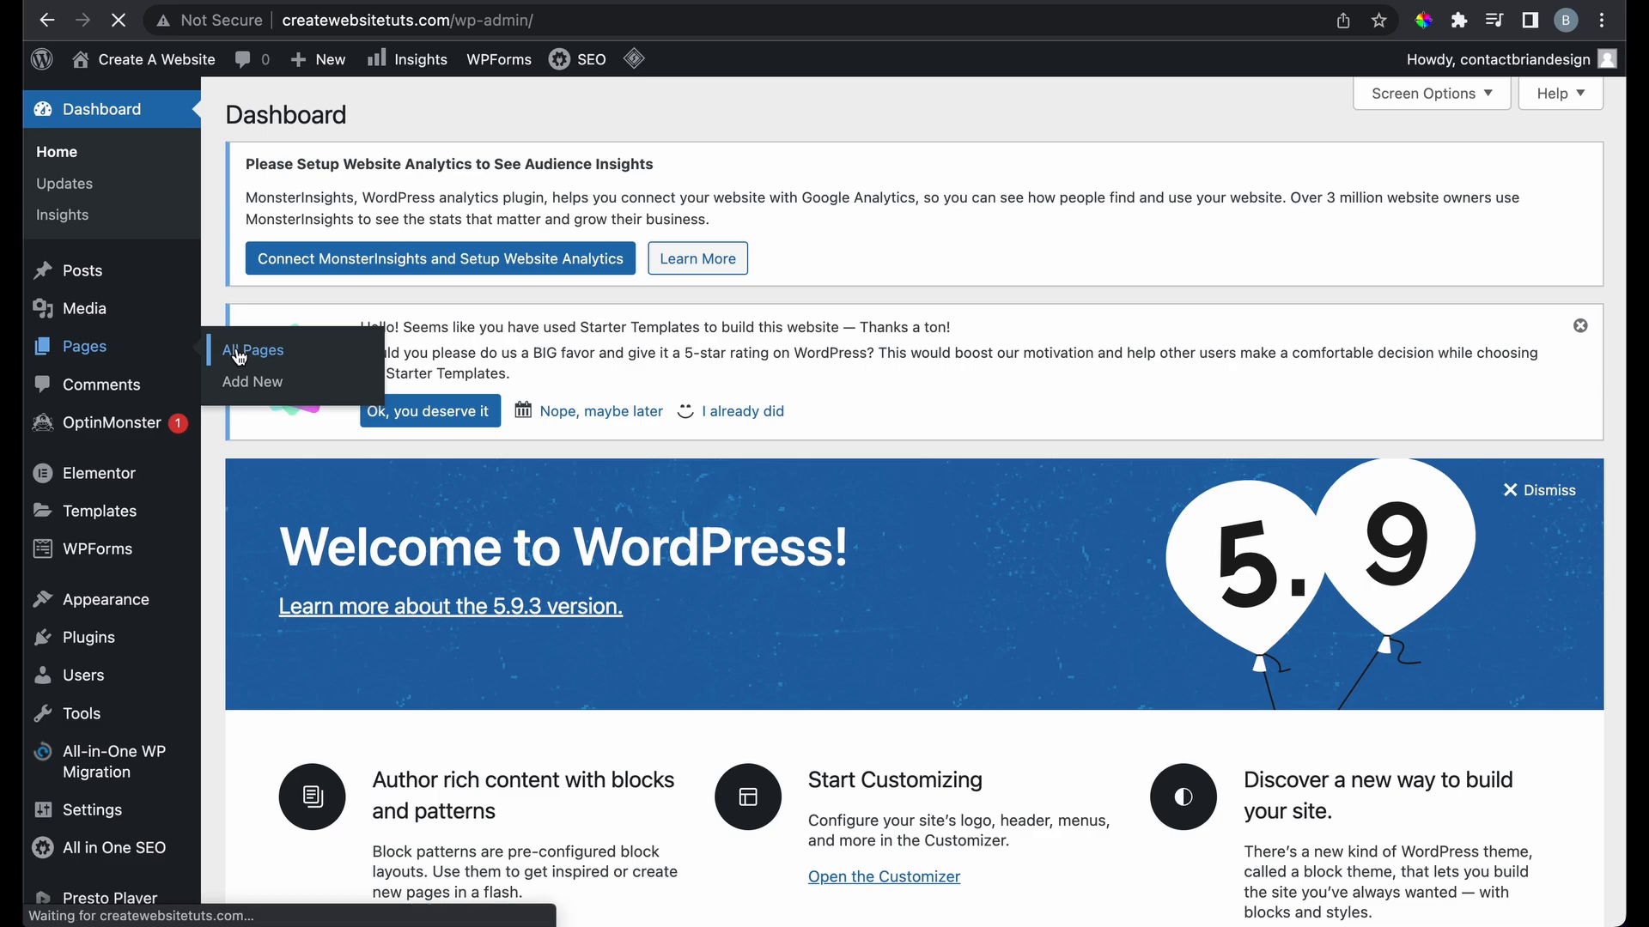
{"action": "scroll", "coordinate": [487, 601], "scroll_direction": "down", "scroll_amount": 10}
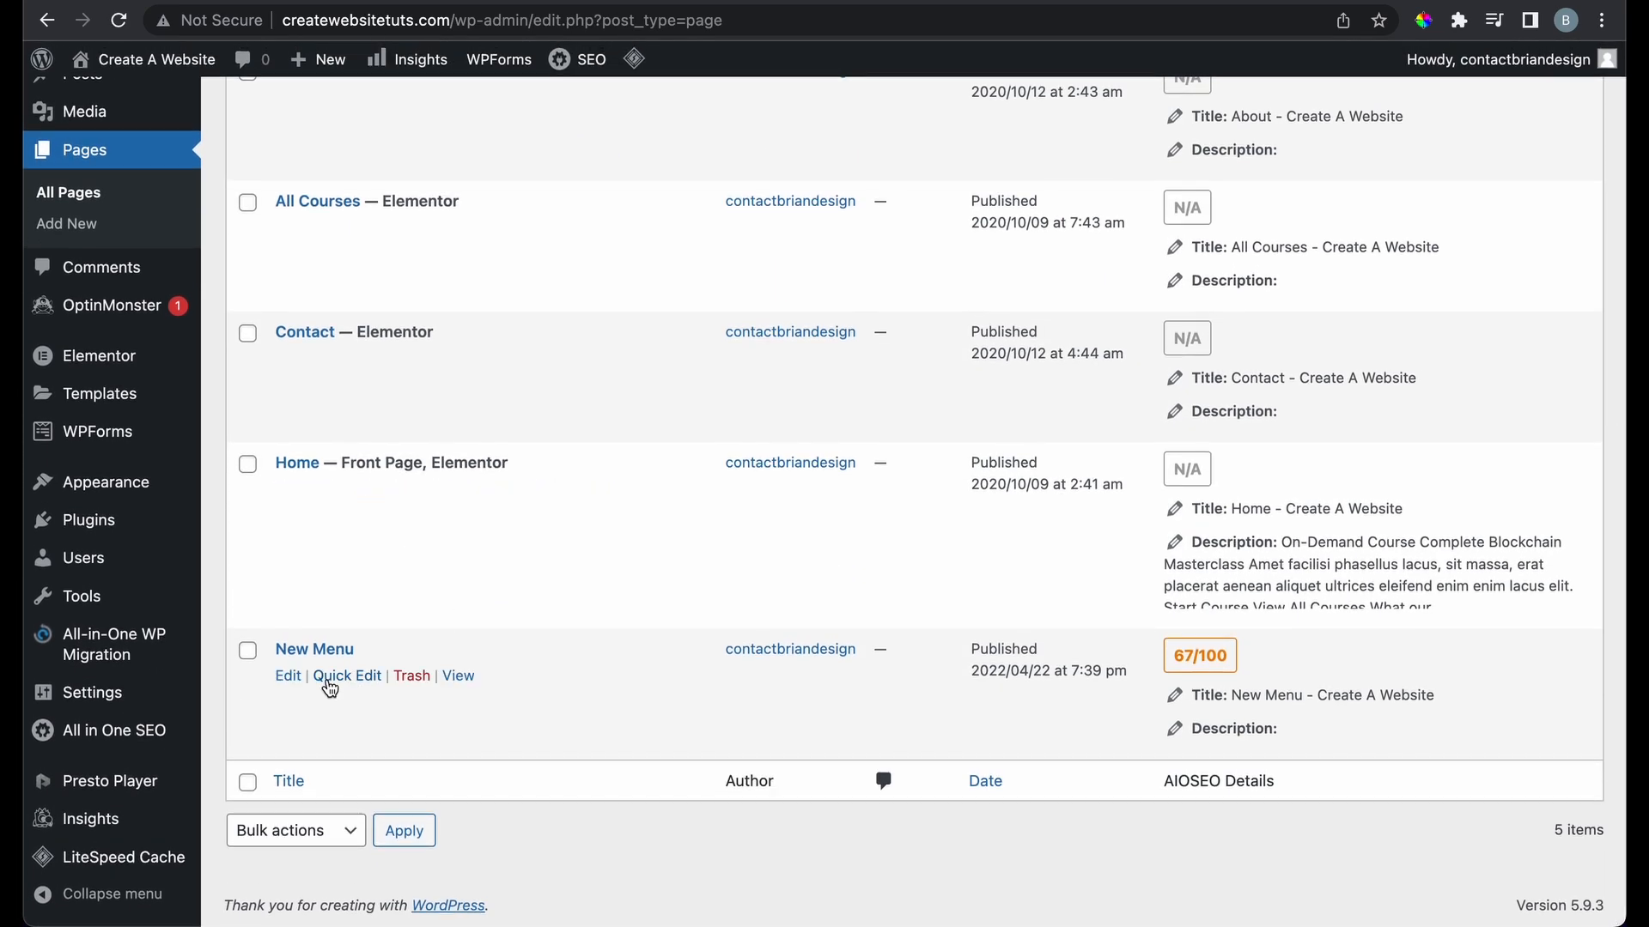
{"action": "left_click", "coordinate": [289, 679]}
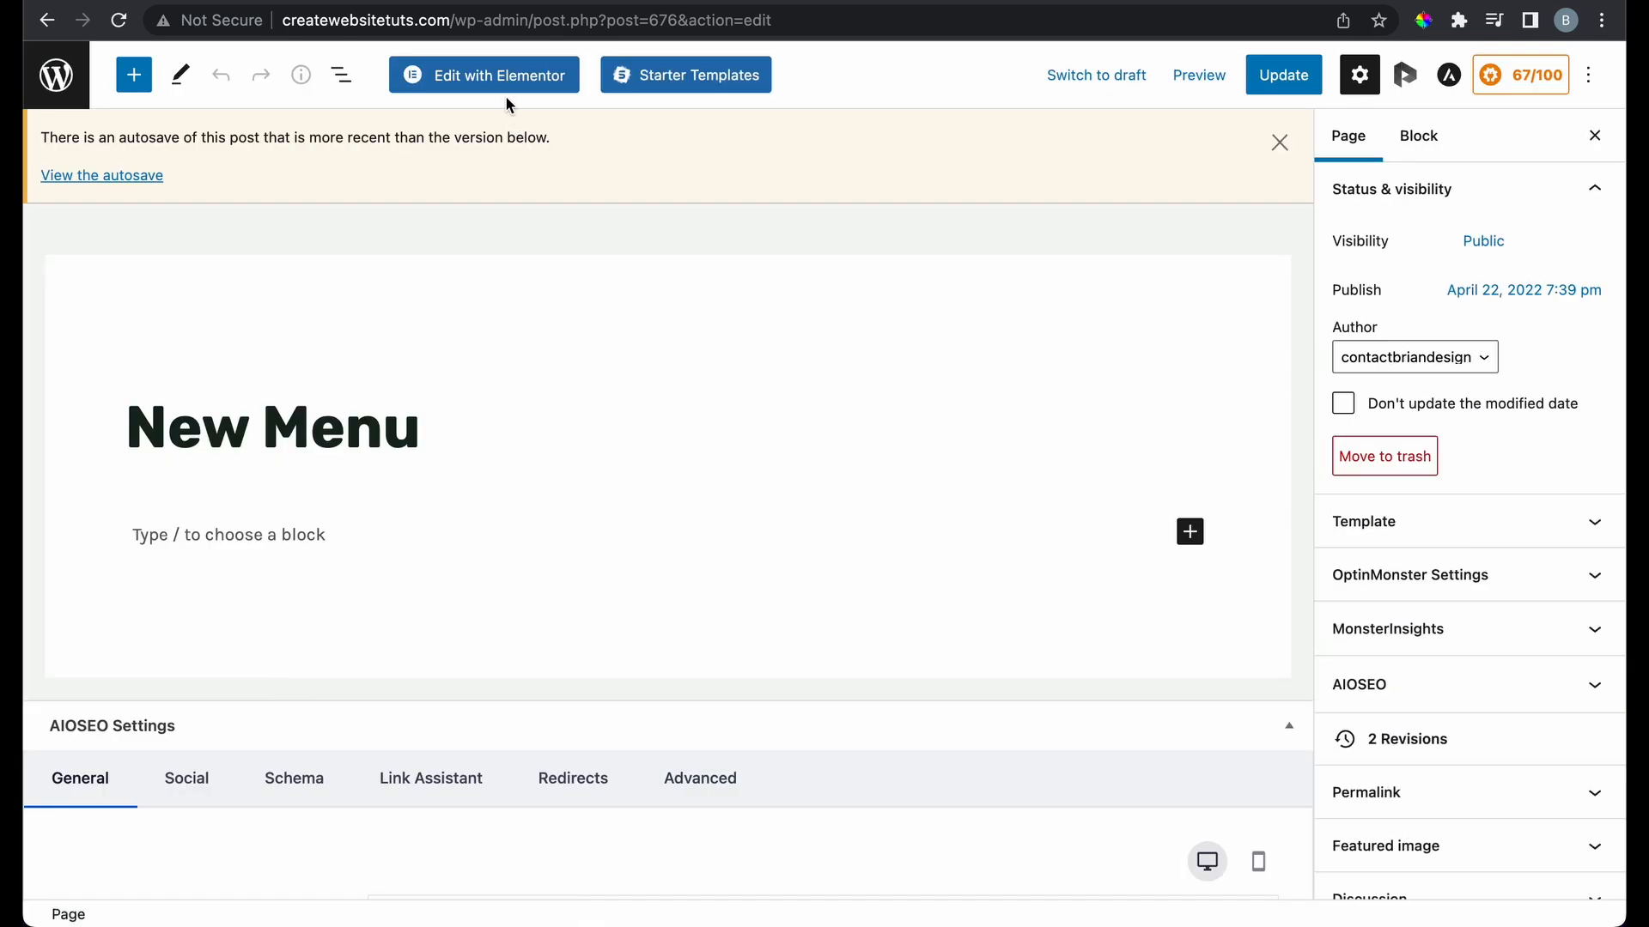
{"action": "left_click", "coordinate": [505, 80]}
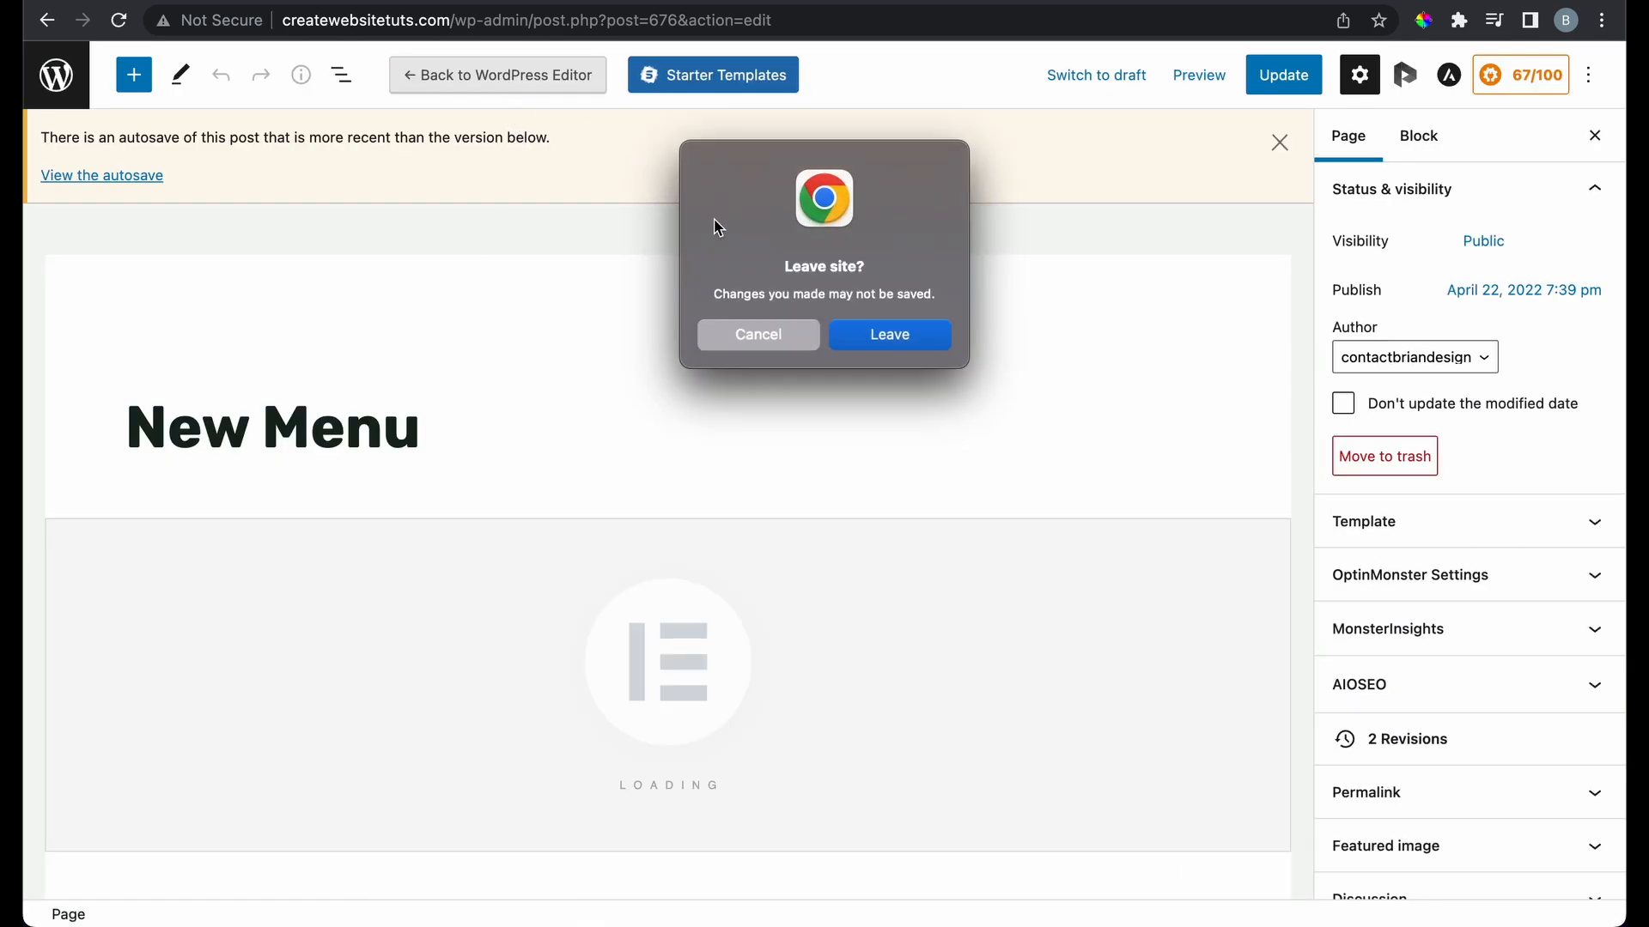
{"action": "left_click", "coordinate": [848, 335]}
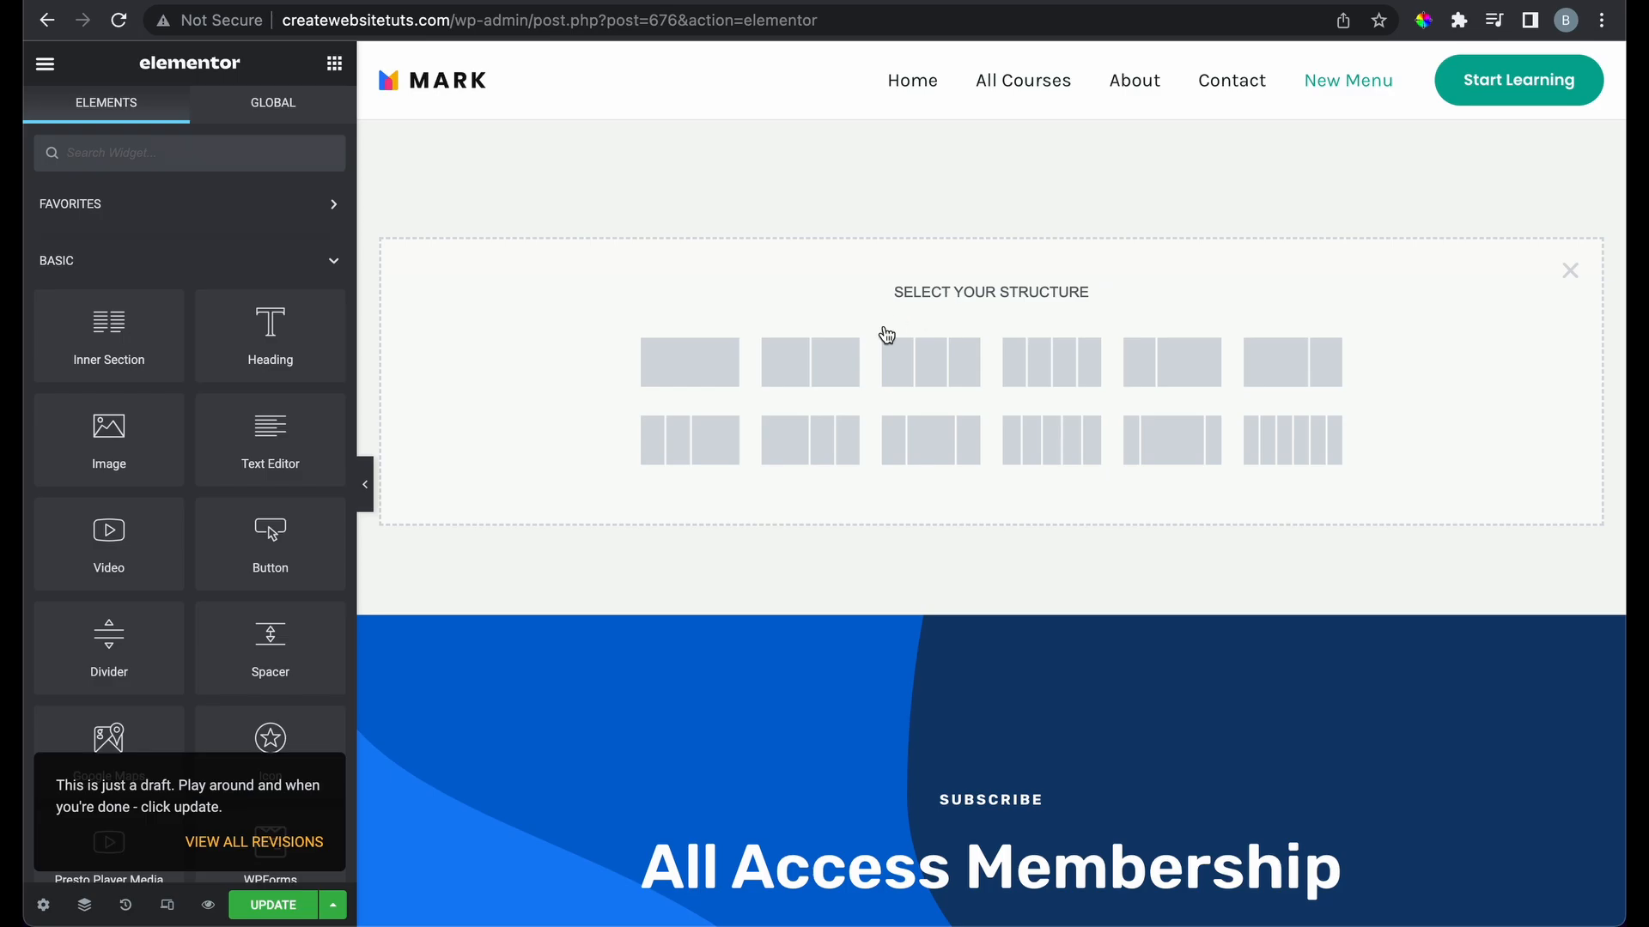
Import the three-person "Secondary Heading" team block from Starter Templates and delete the empty two-column section inserted above it
{"action": "left_click", "coordinate": [853, 368]}
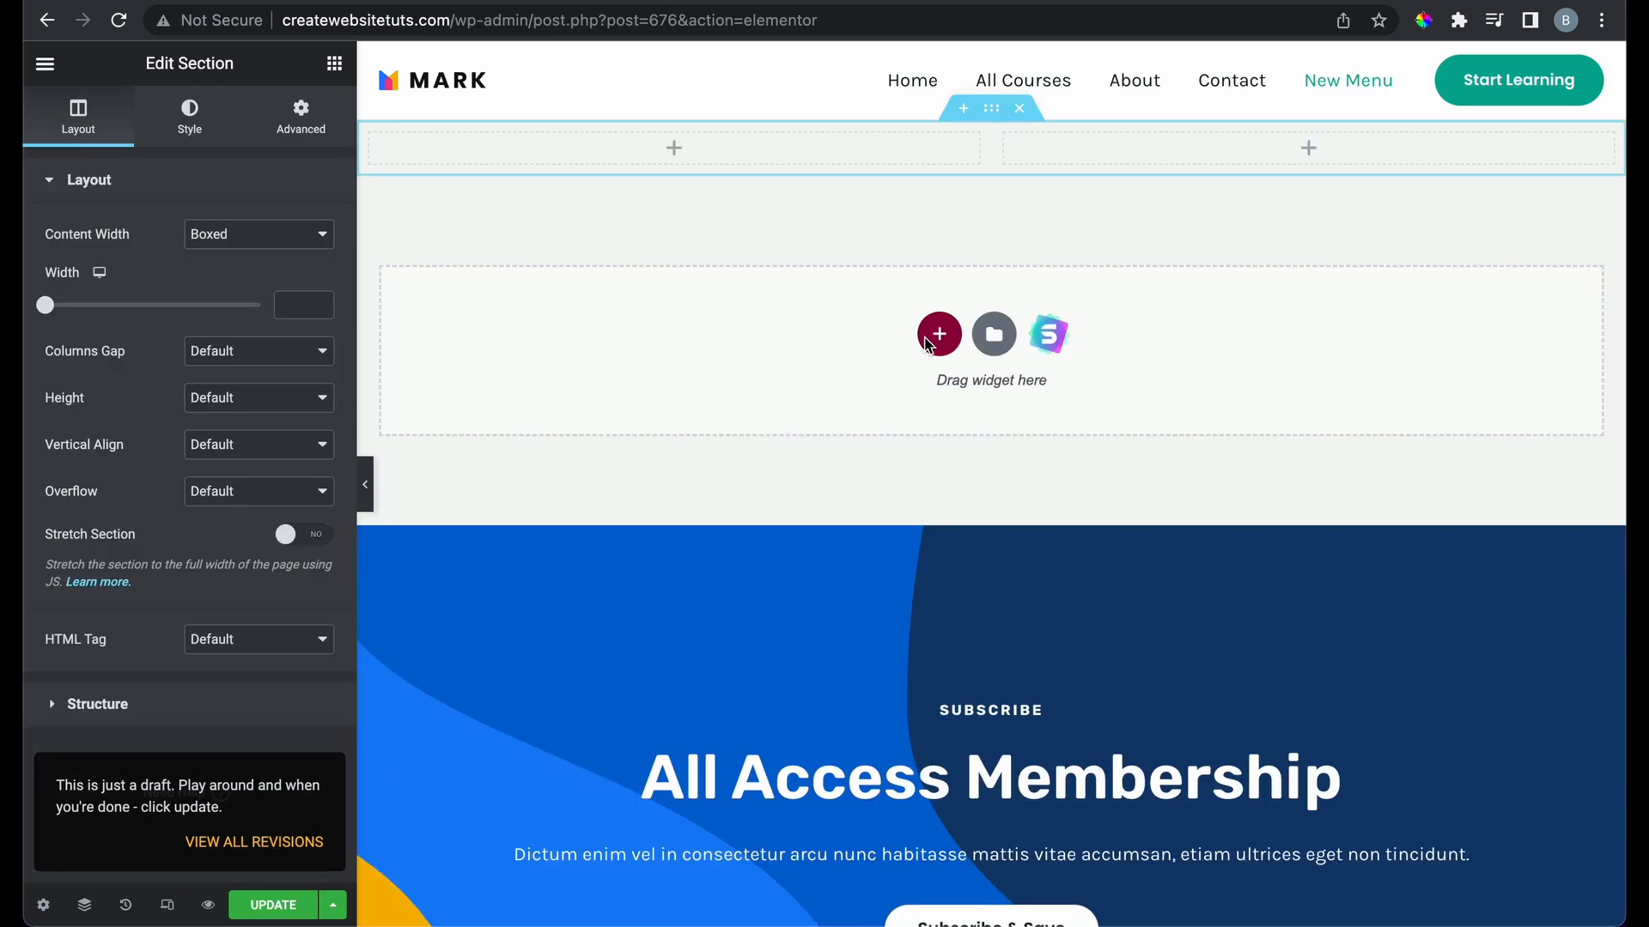
{"action": "left_click", "coordinate": [1051, 337]}
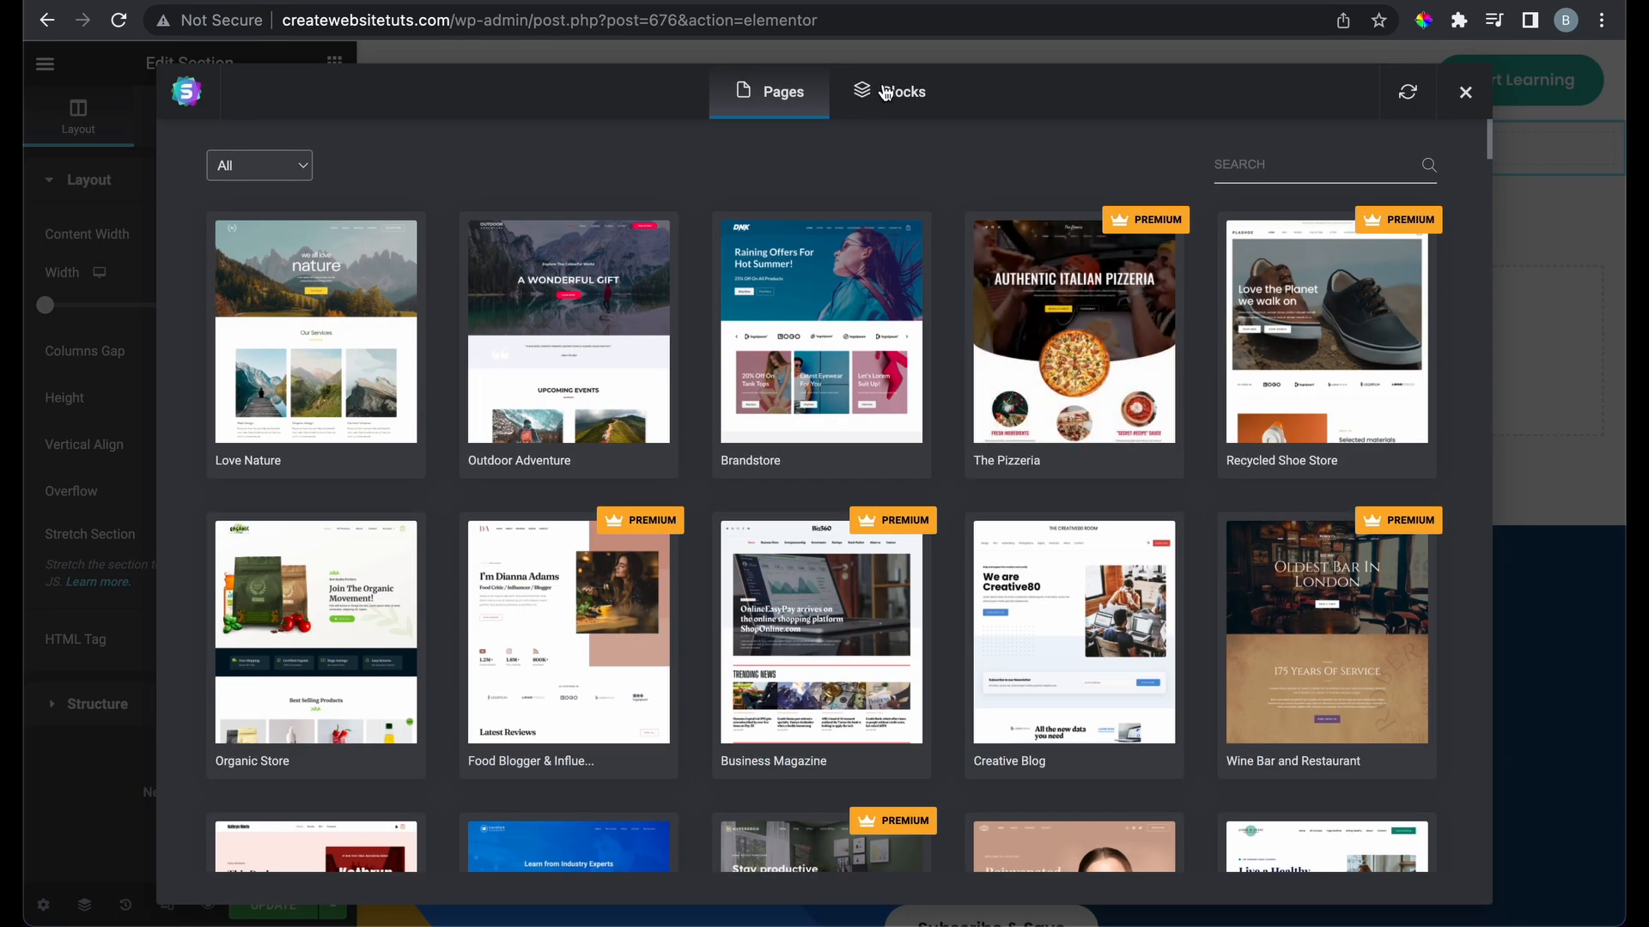
{"action": "left_click", "coordinate": [885, 93]}
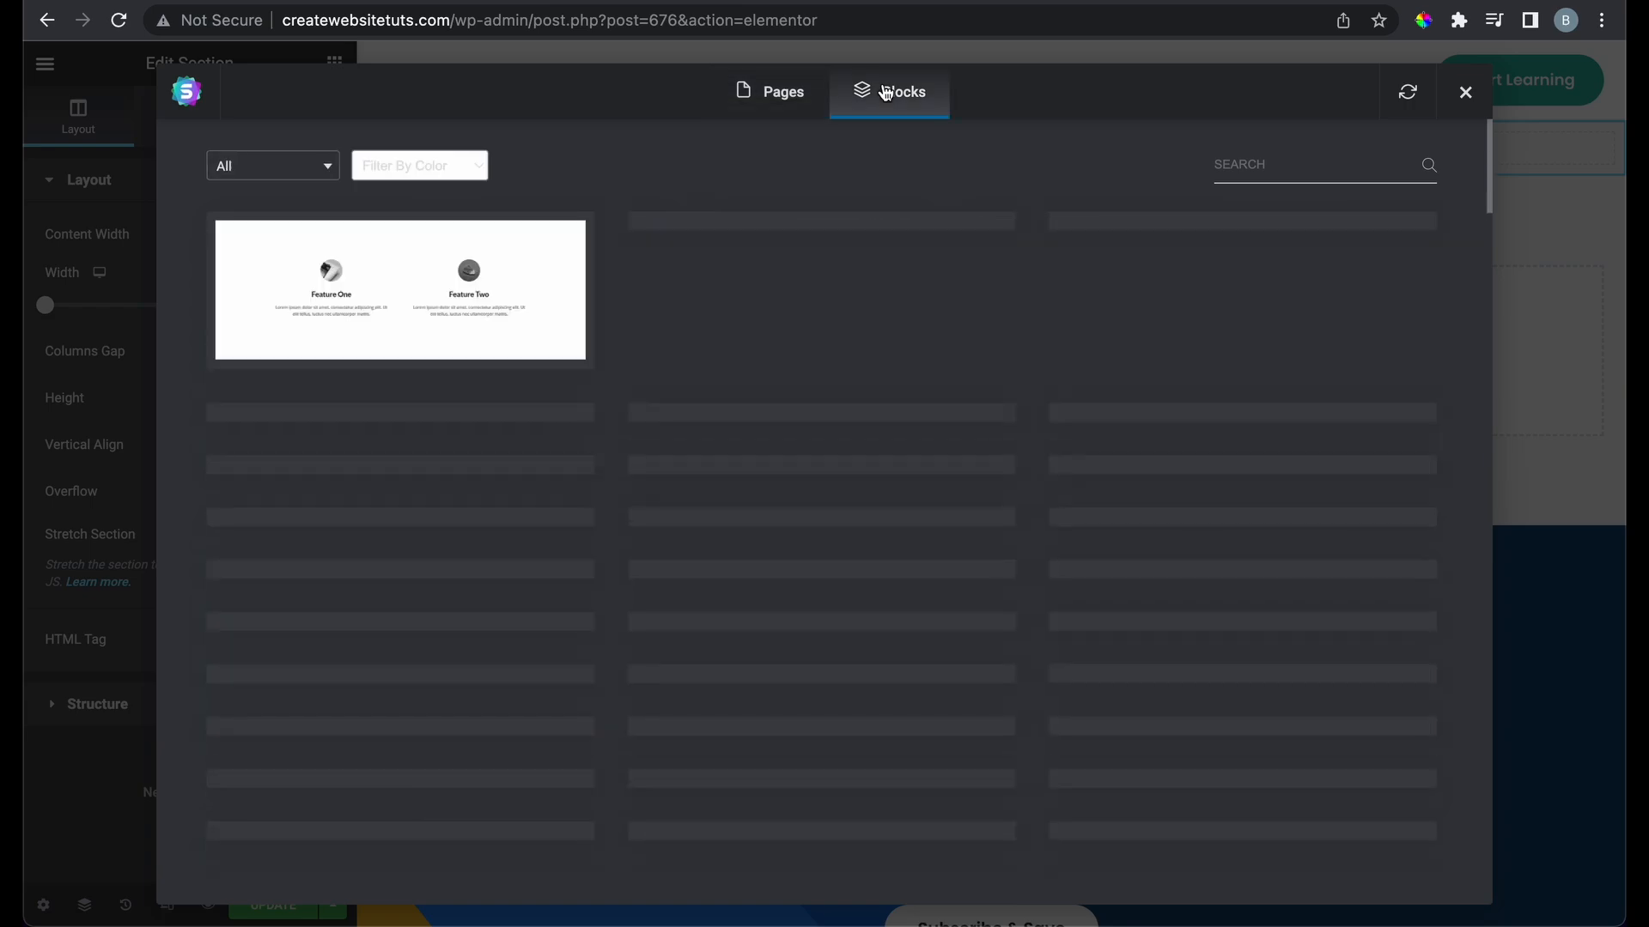
{"action": "scroll", "coordinate": [1048, 508], "scroll_direction": "down", "scroll_amount": 2}
{"action": "scroll", "coordinate": [1048, 509], "scroll_direction": "down", "scroll_amount": 7}
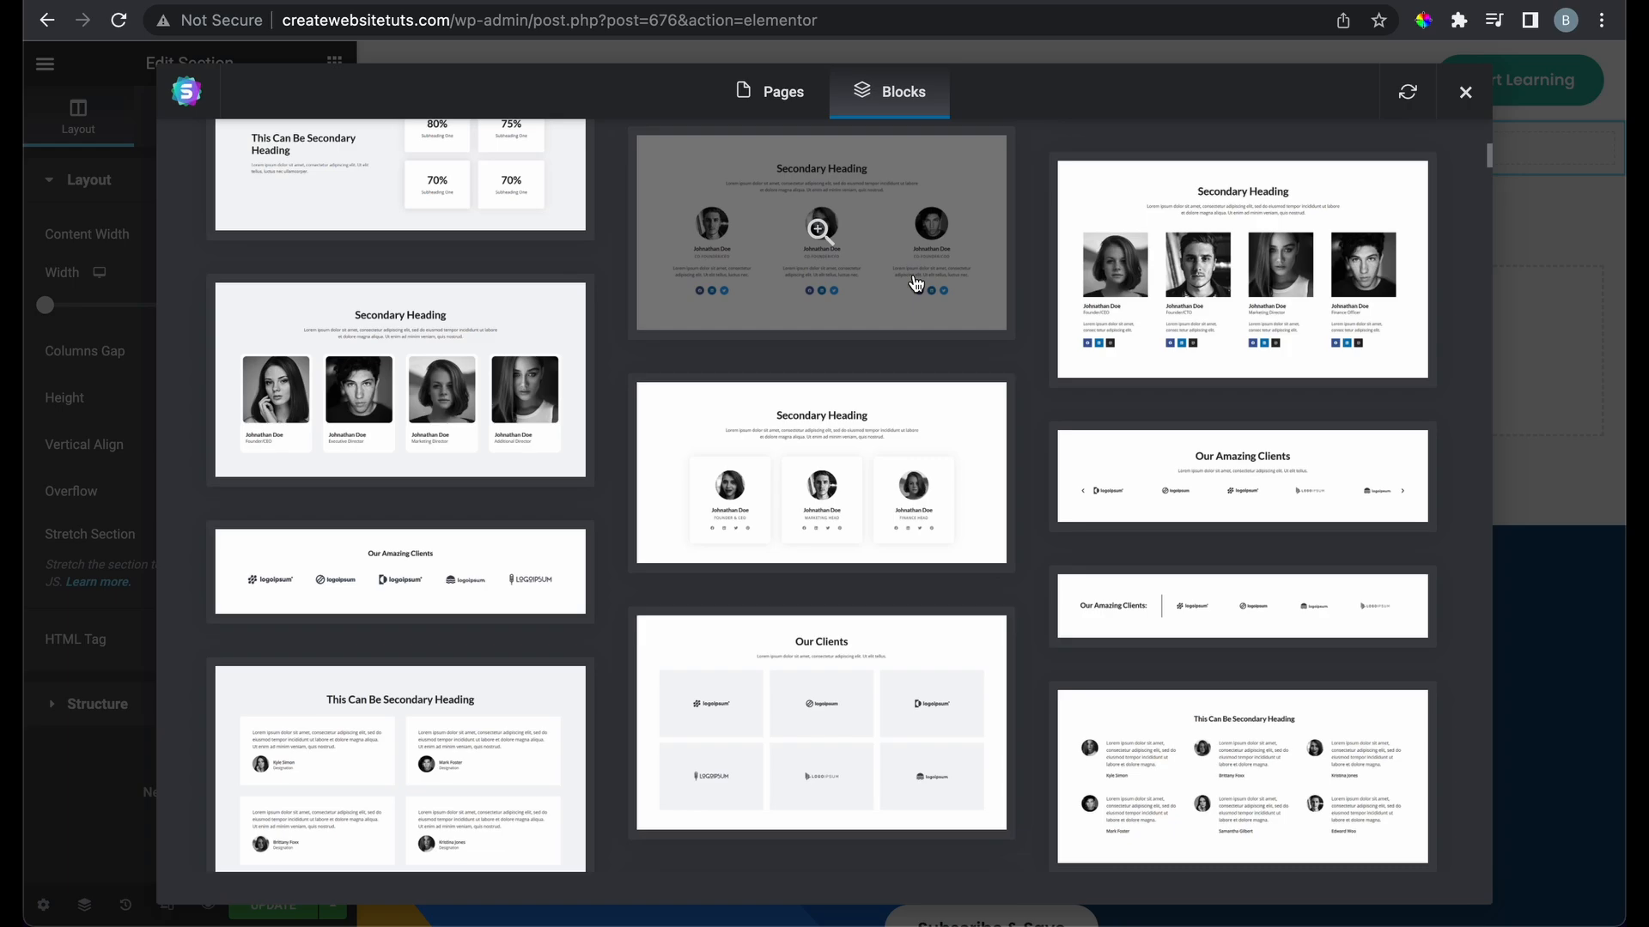
{"action": "left_click", "coordinate": [916, 284]}
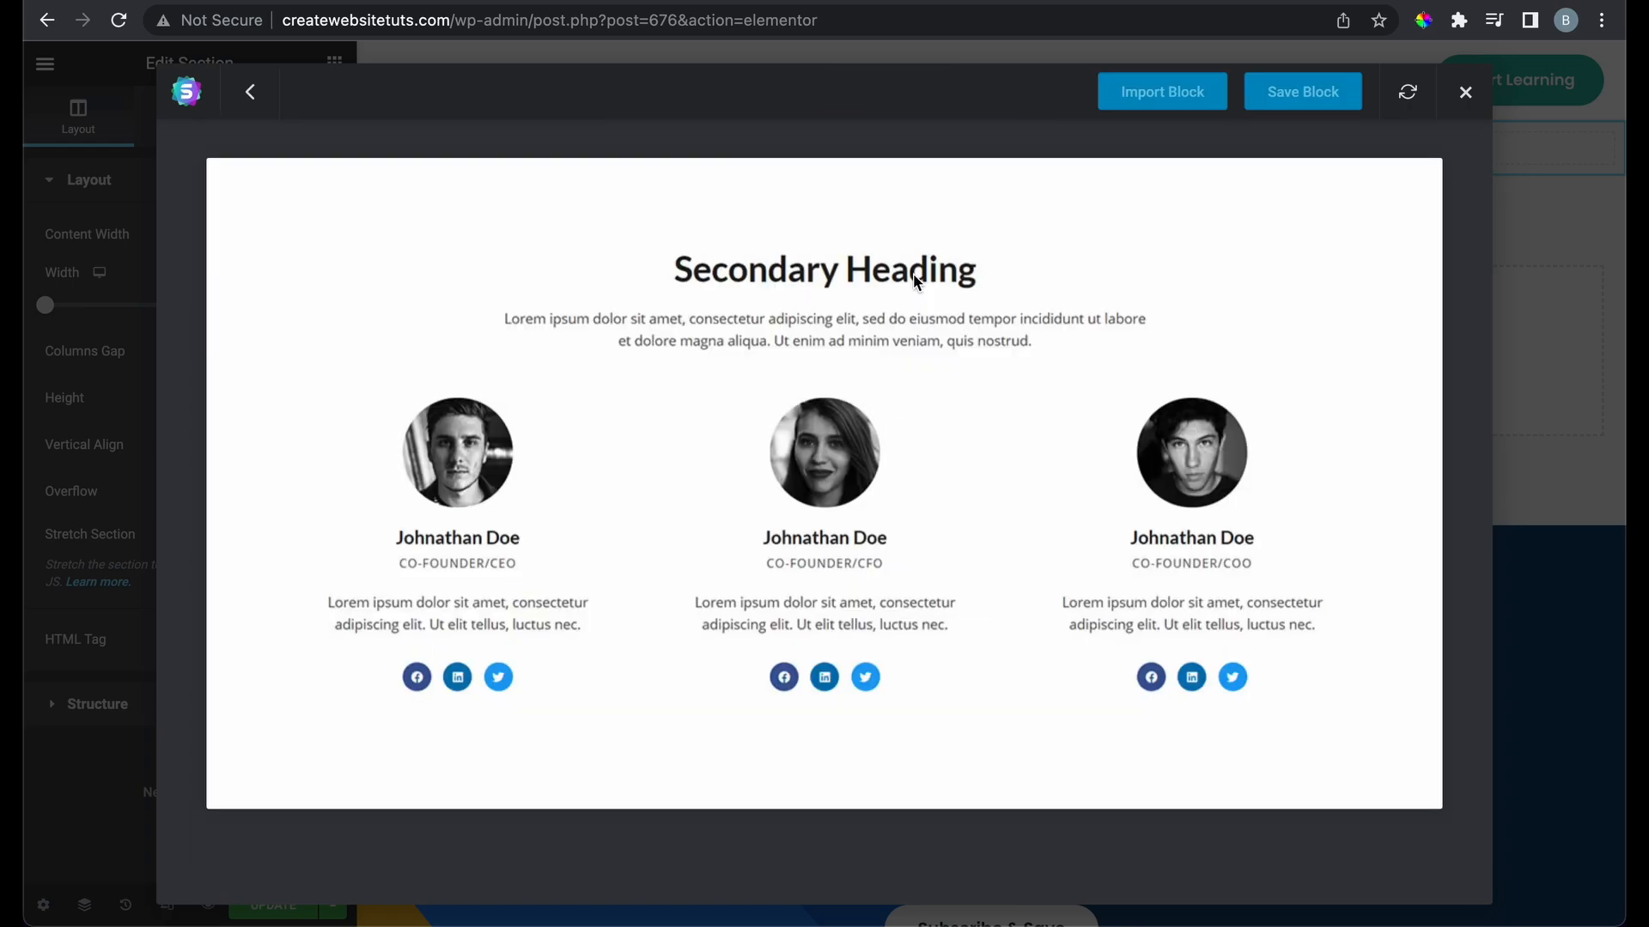
{"action": "left_click", "coordinate": [1176, 101]}
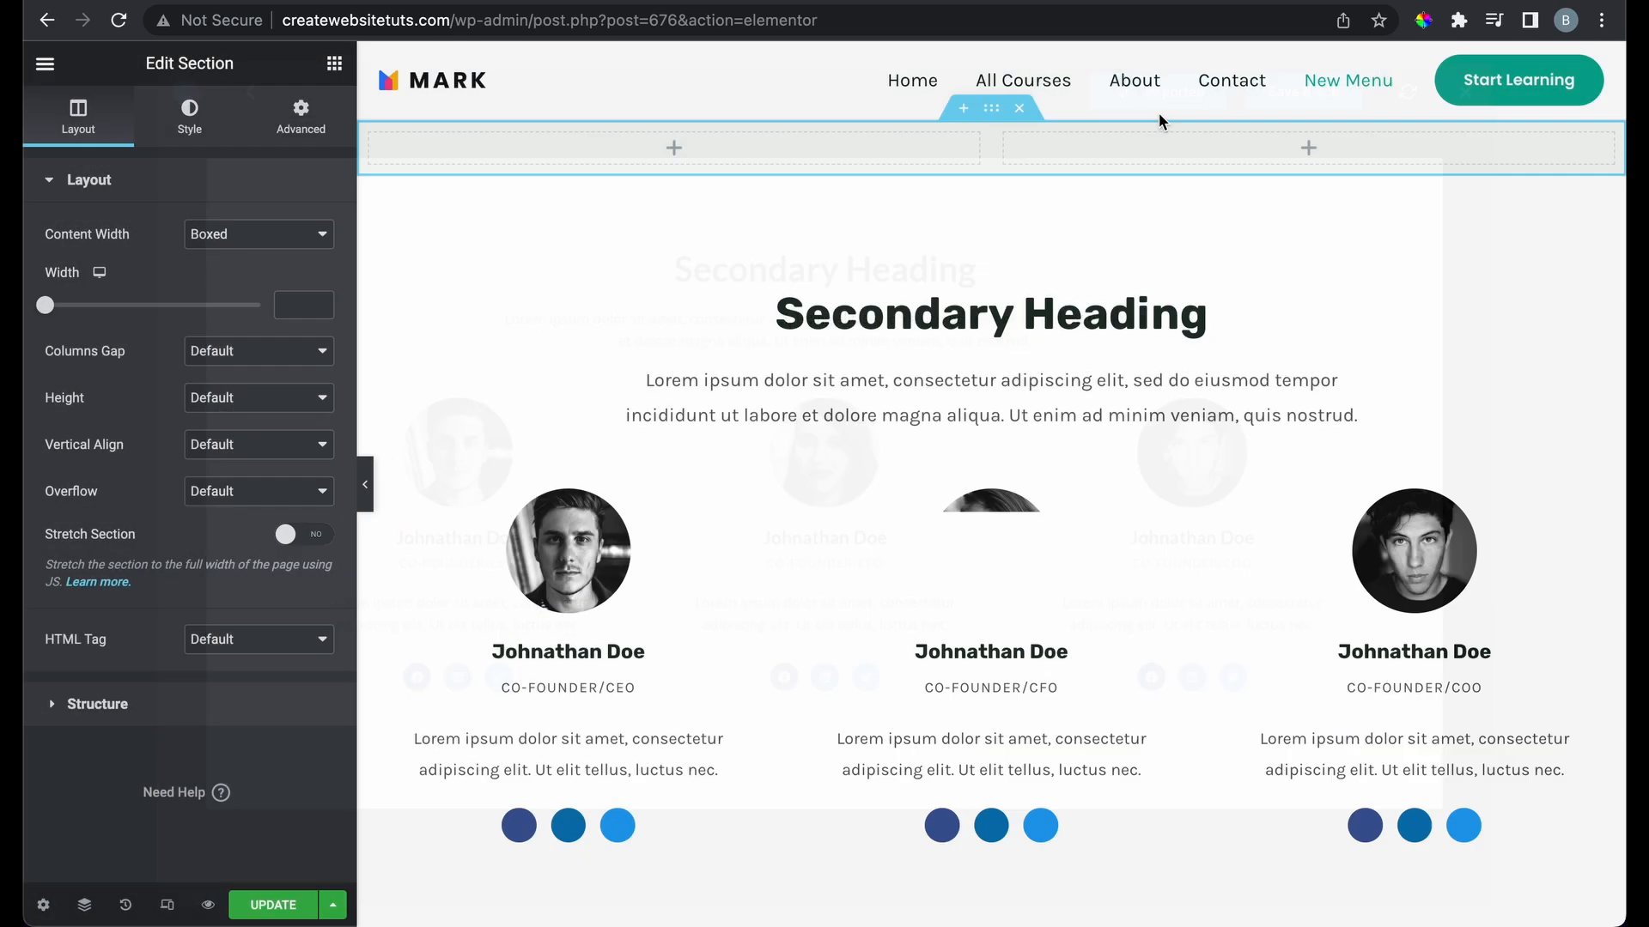
{"action": "left_click", "coordinate": [1026, 111]}
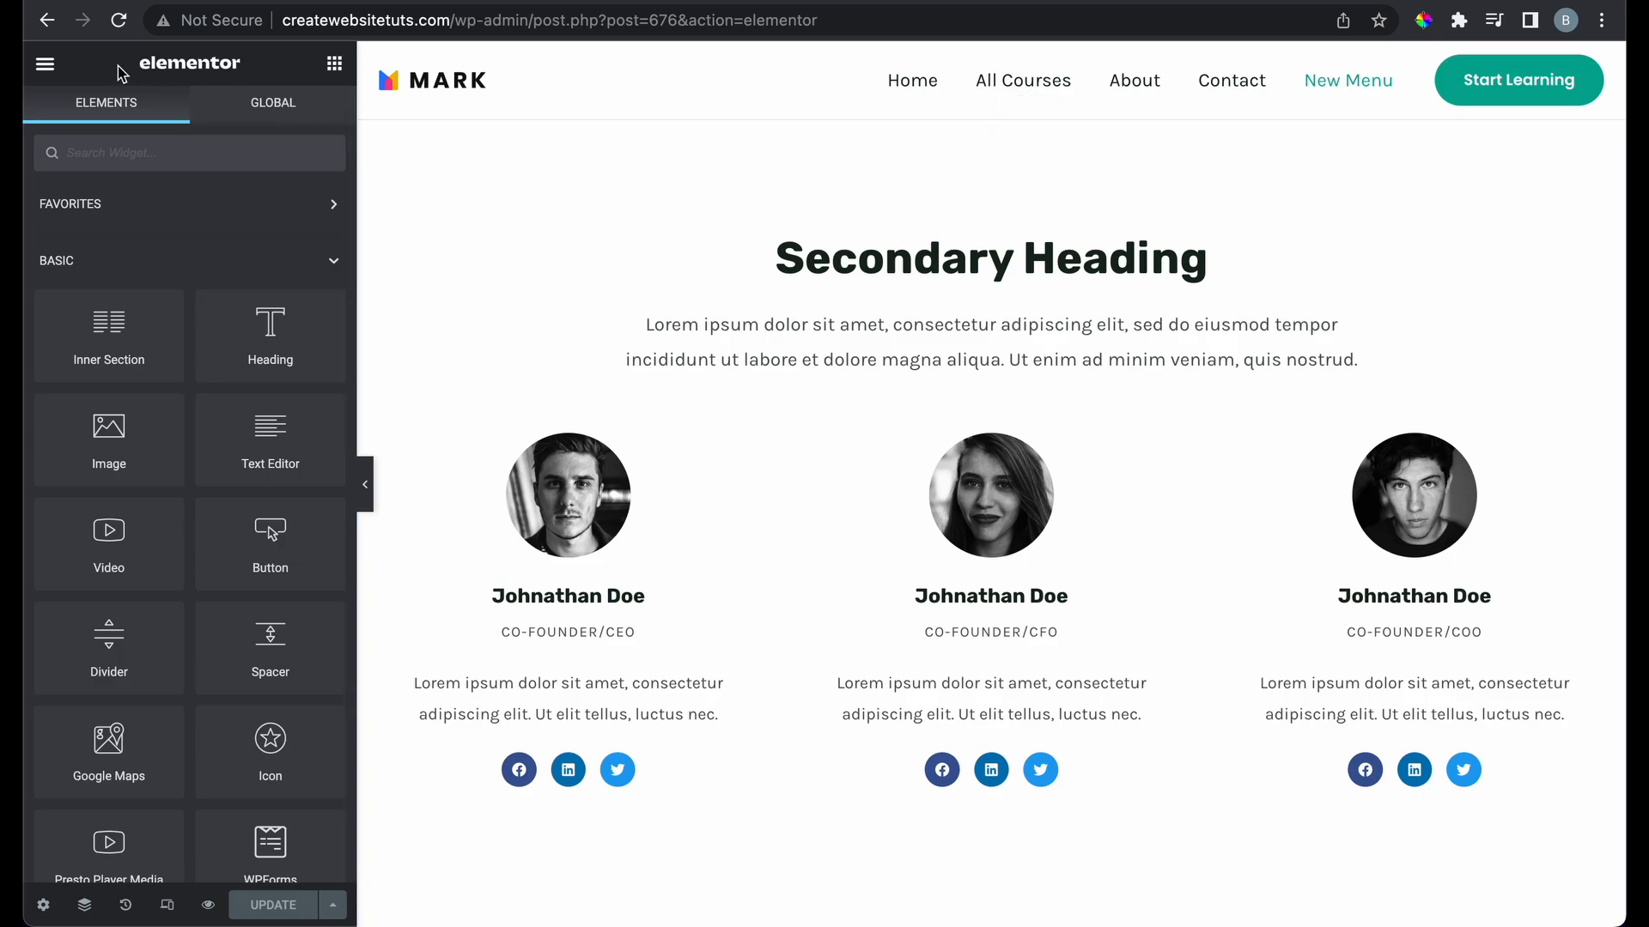
Exit Elementor to the dashboard and leave the New Menu page editor for the Pages list
{"action": "left_click", "coordinate": [45, 64]}
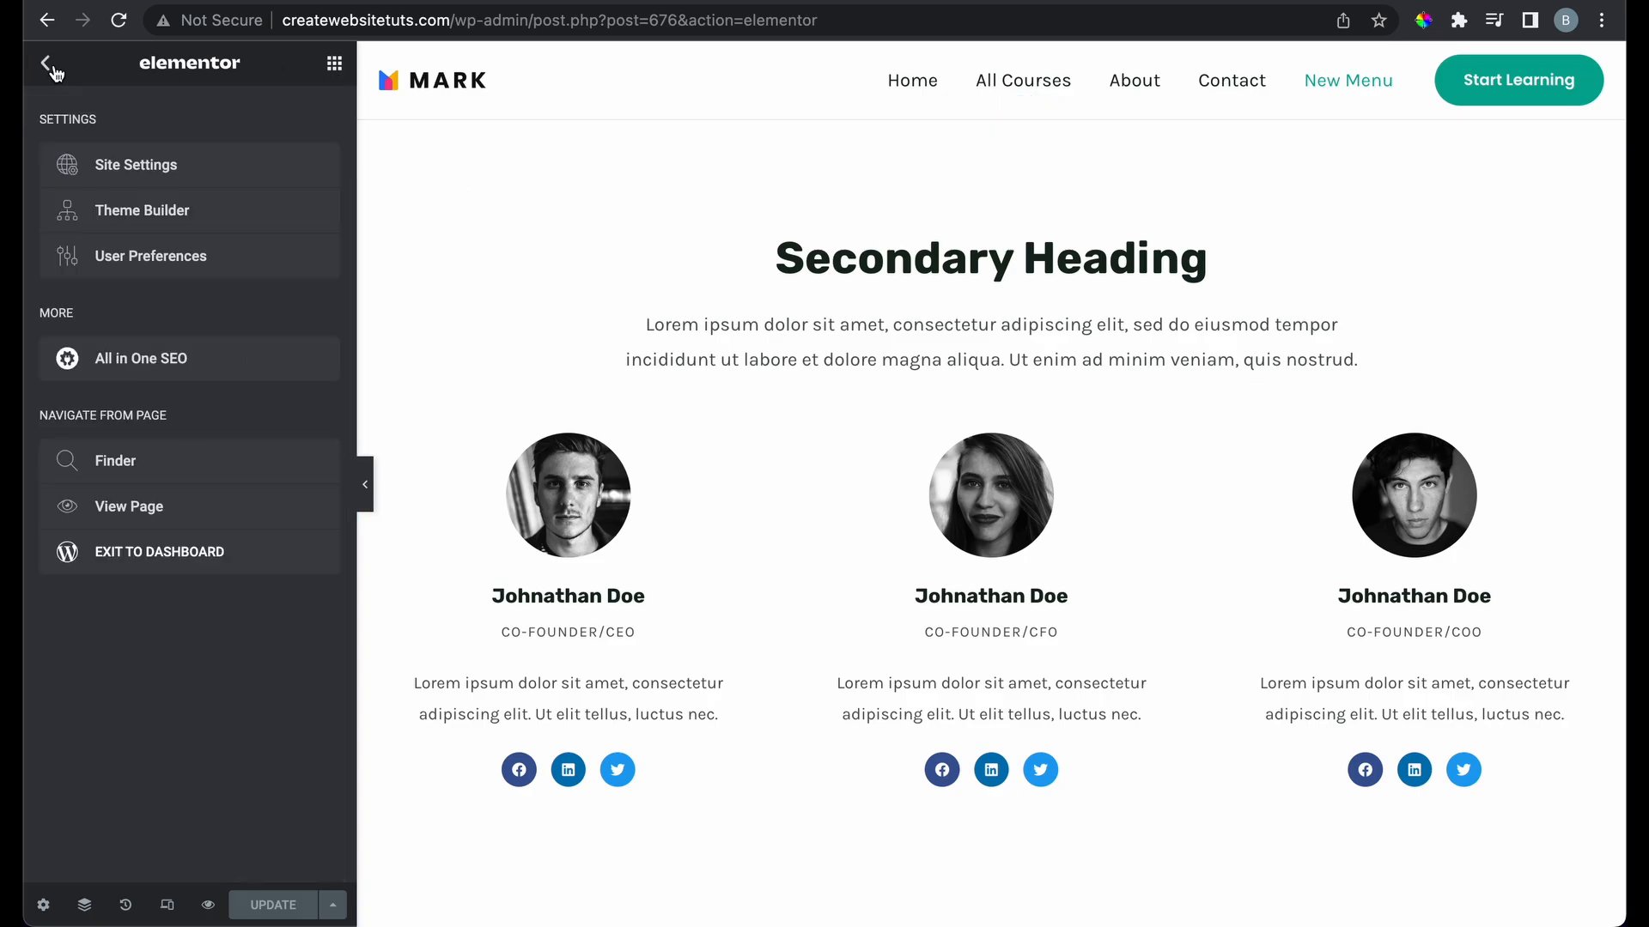
{"action": "left_click", "coordinate": [211, 551]}
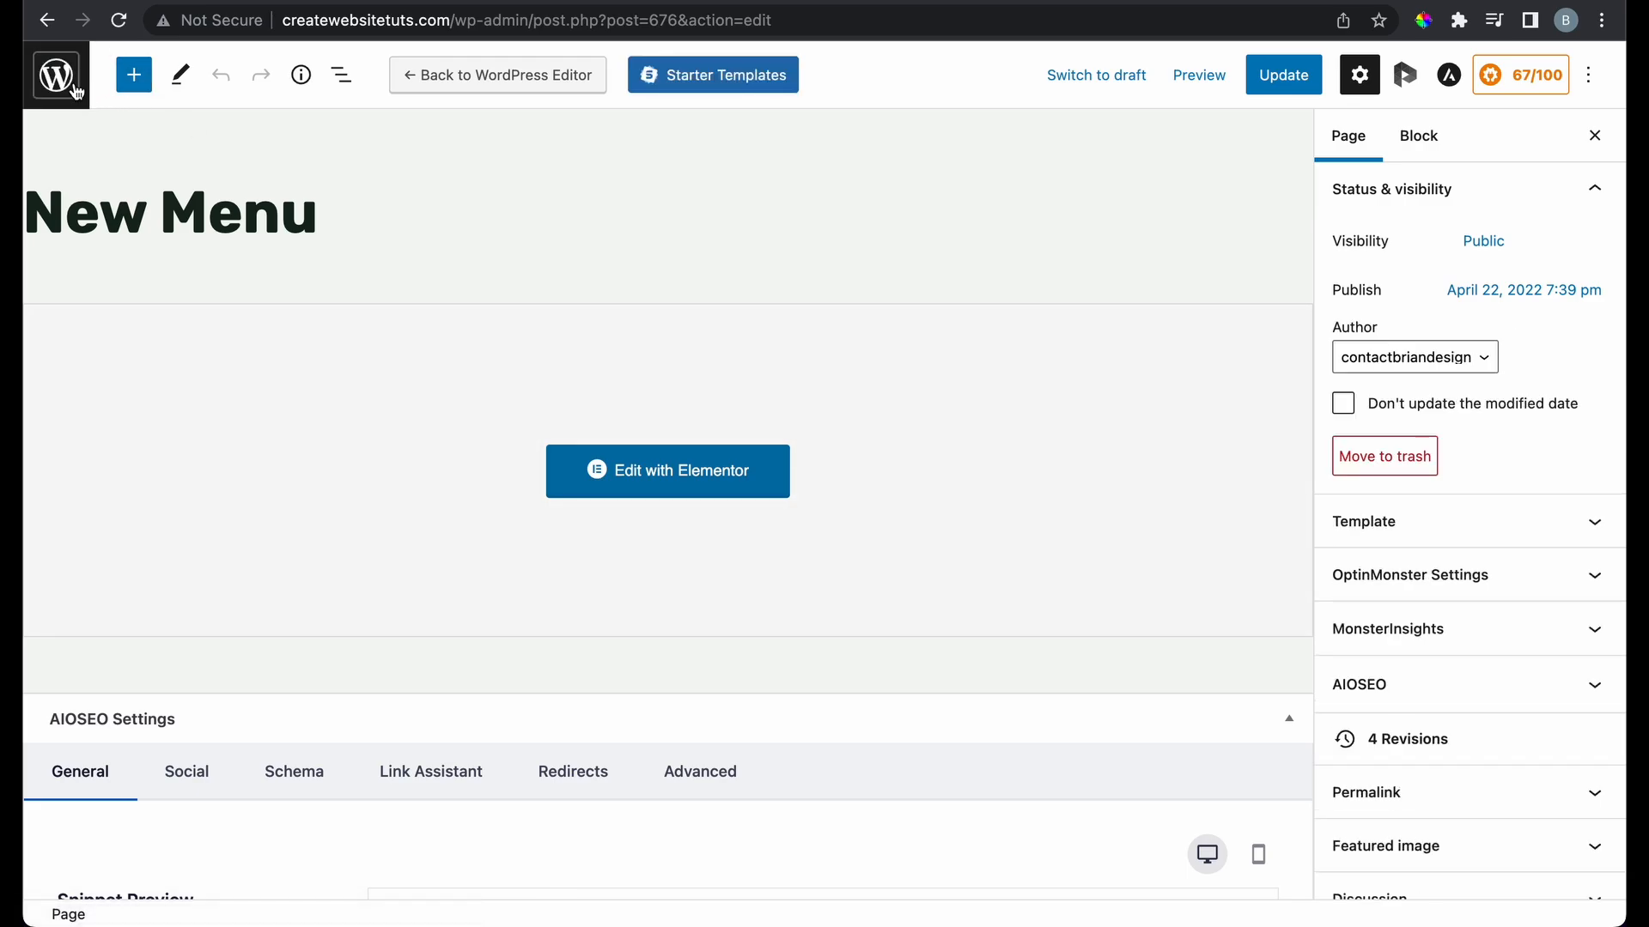
{"action": "left_click", "coordinate": [69, 82]}
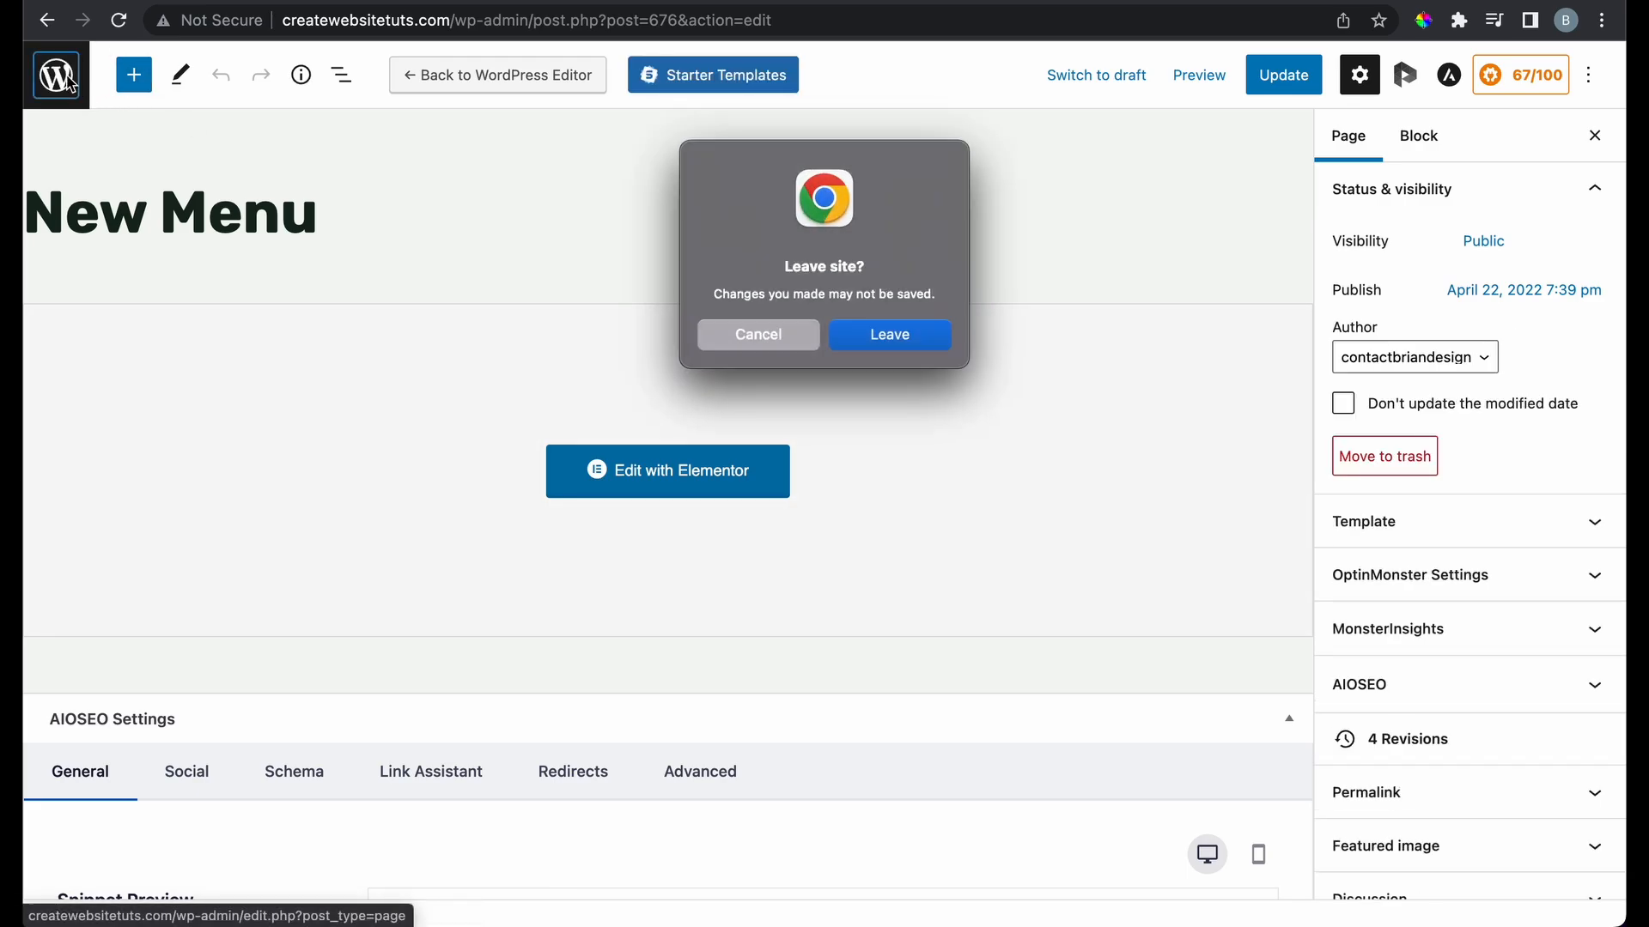
{"action": "left_click", "coordinate": [874, 334]}
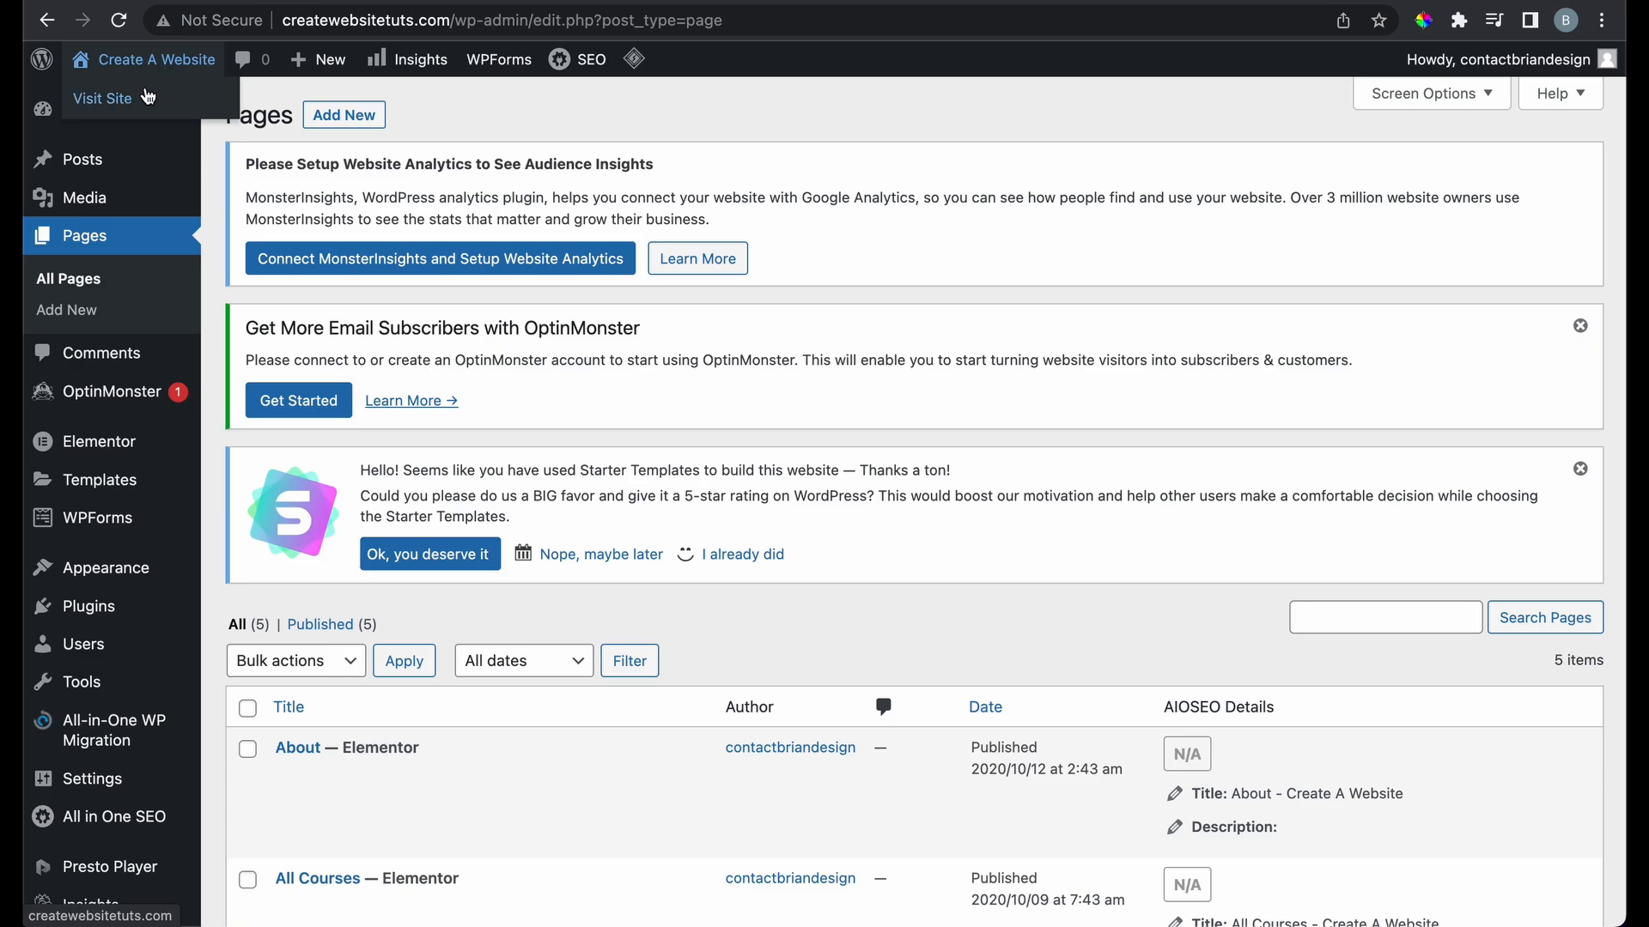
Visit the live site and review the New Menu page from its team block down to the footer
{"action": "left_click", "coordinate": [149, 96]}
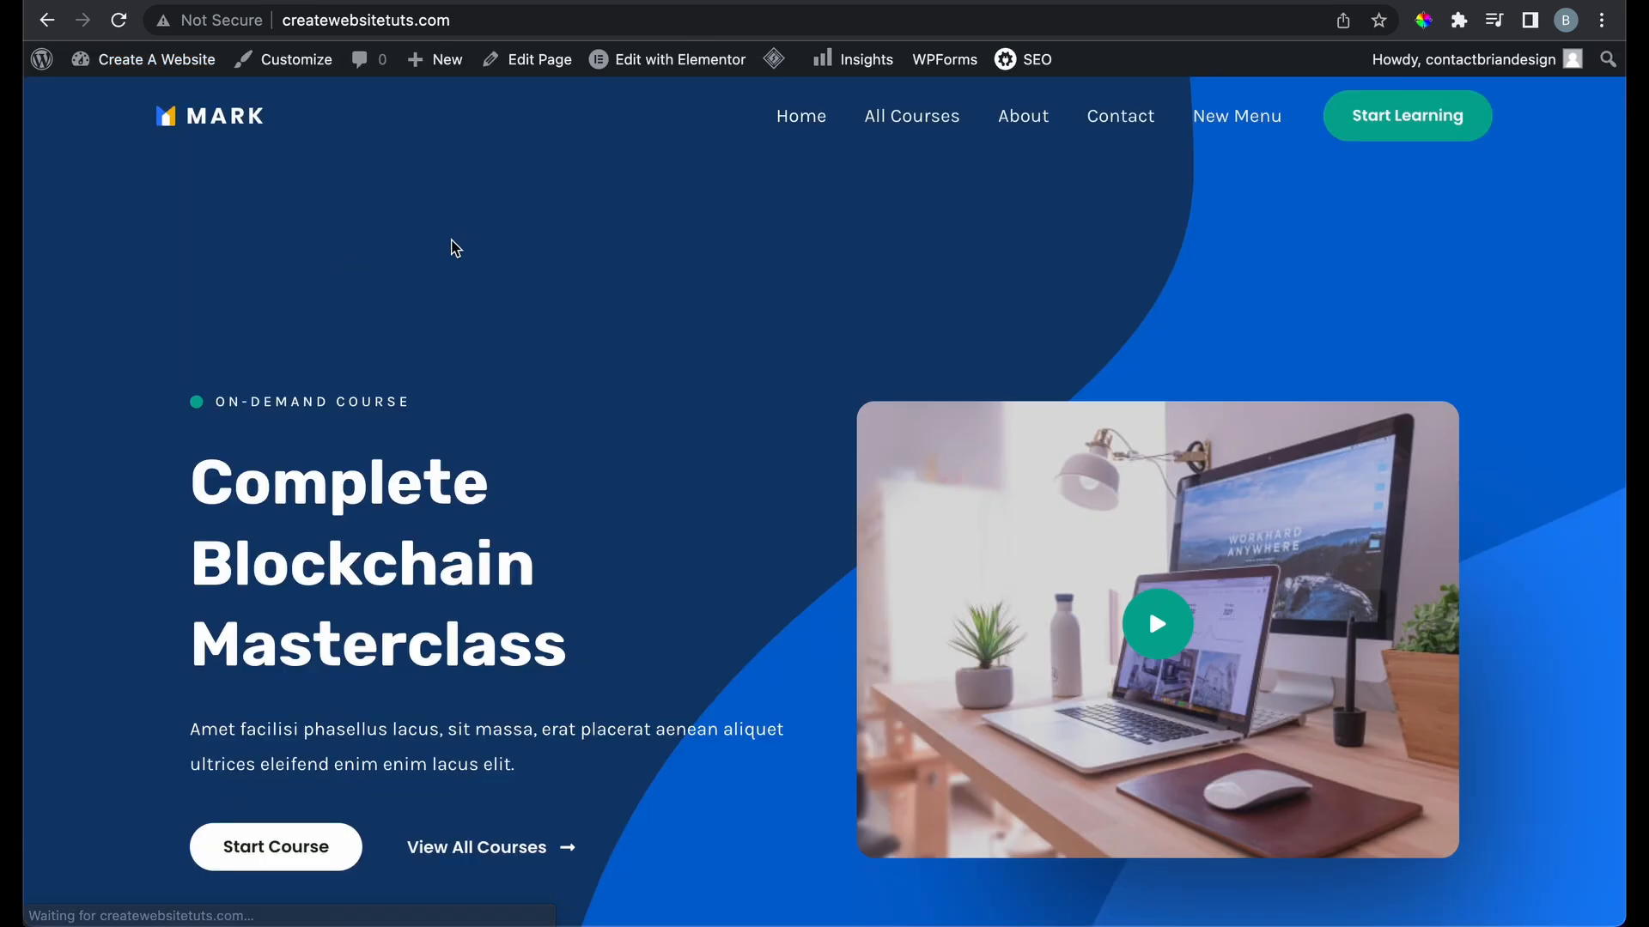
{"action": "left_click", "coordinate": [1226, 127]}
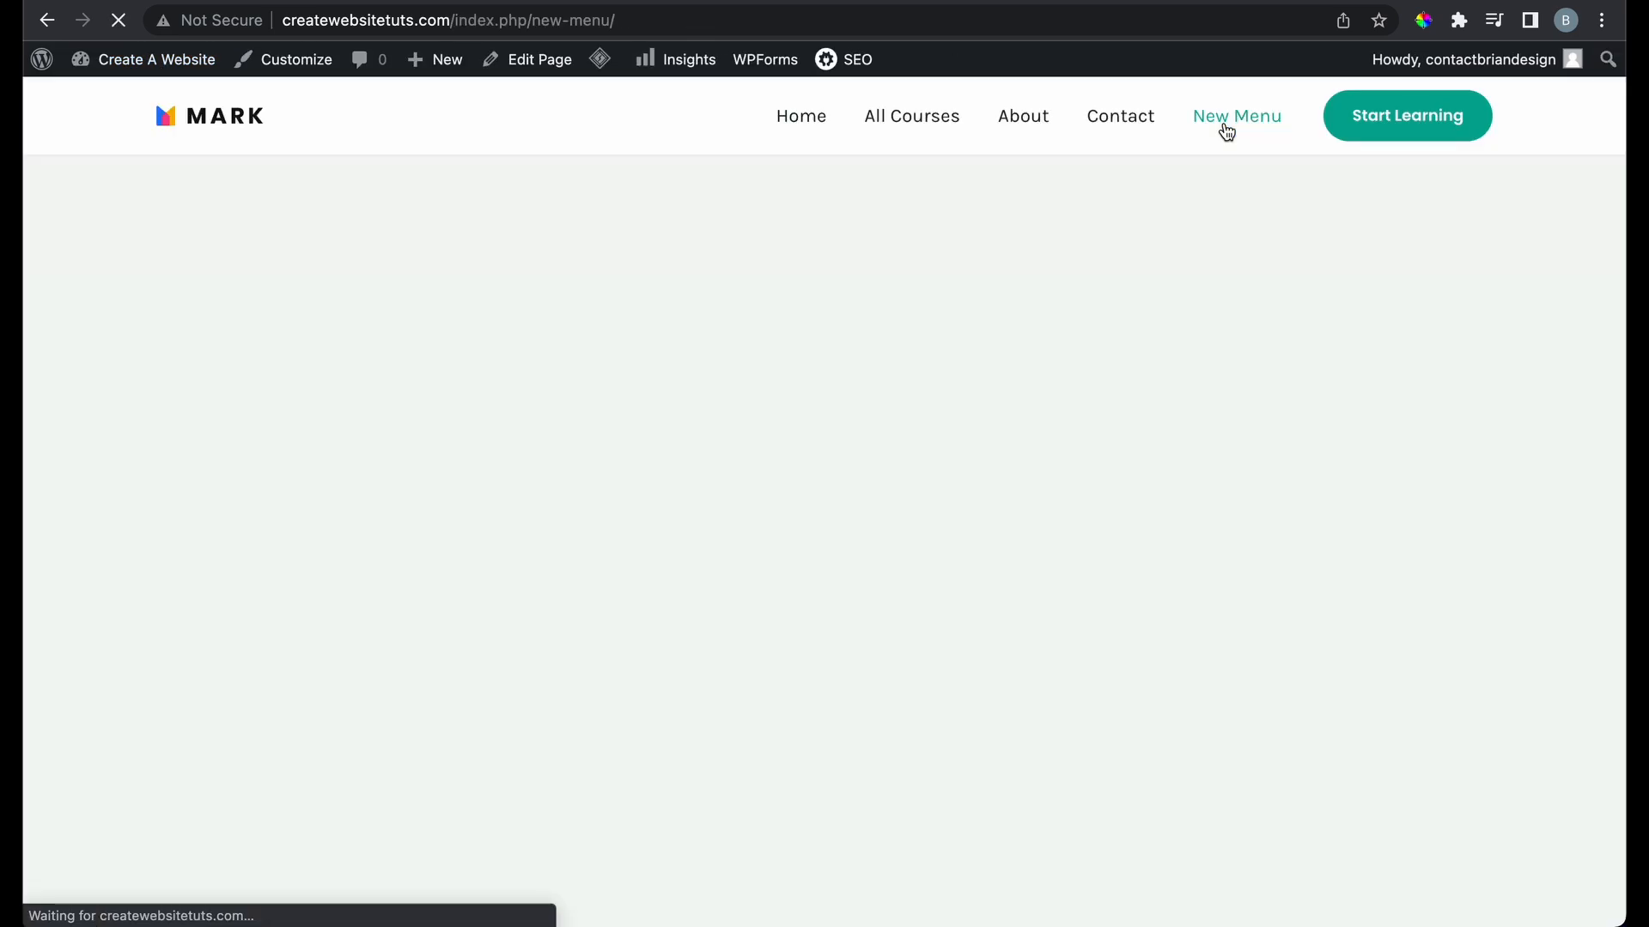
{"action": "scroll", "coordinate": [863, 425], "scroll_direction": "down", "scroll_amount": 8}
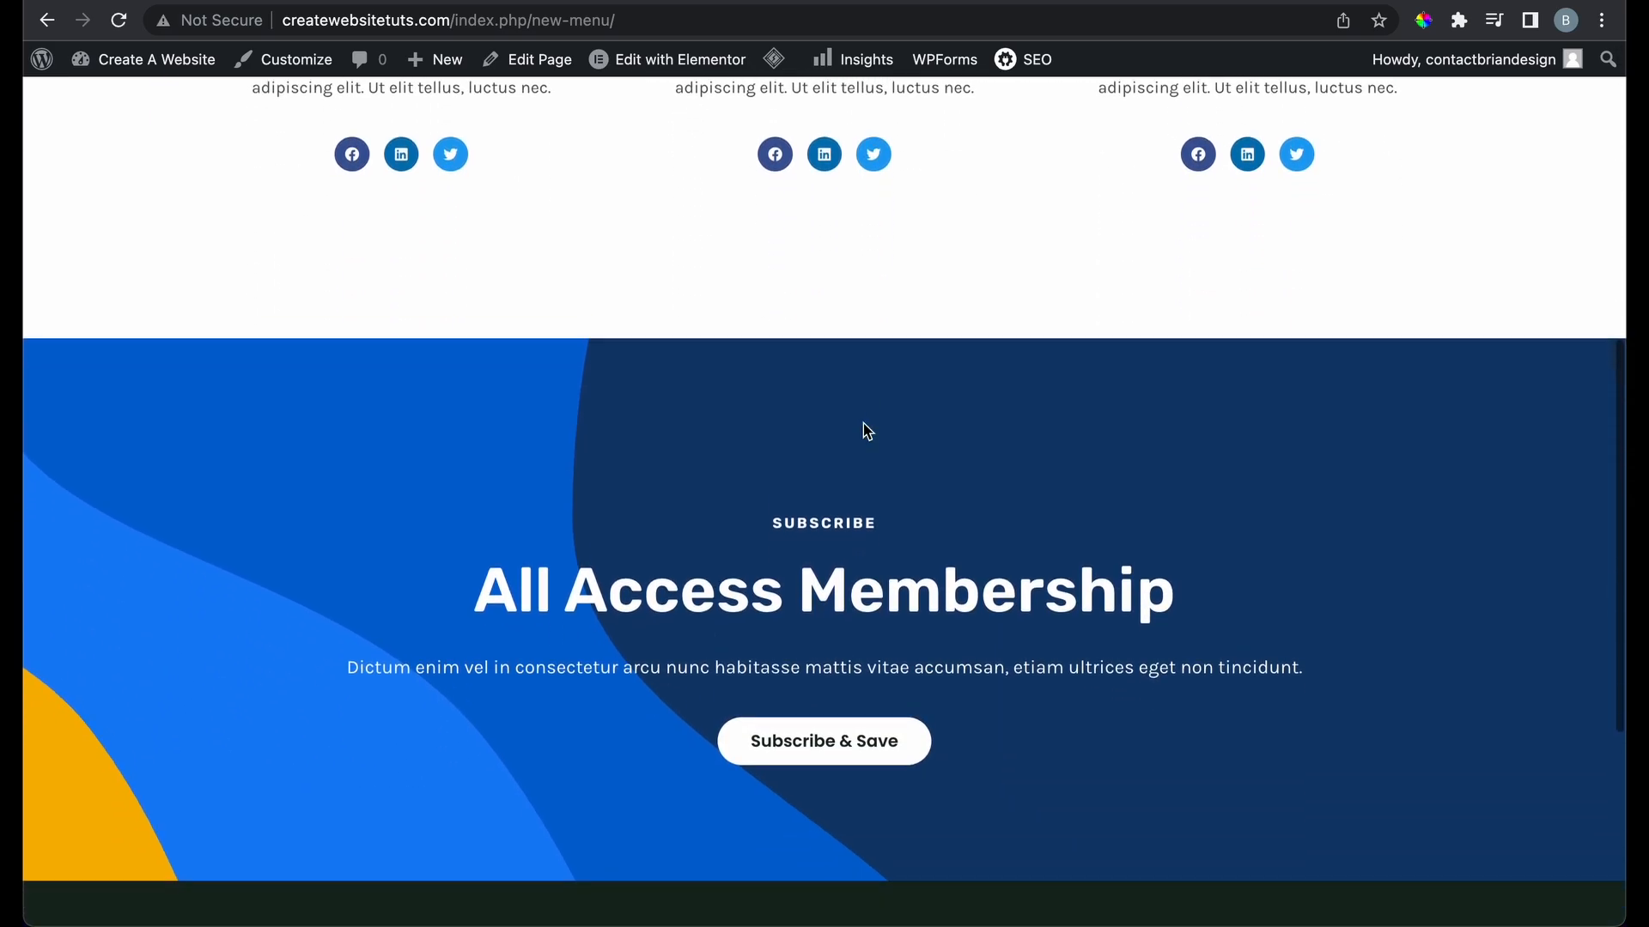
{"action": "scroll", "coordinate": [863, 424], "scroll_direction": "up", "scroll_amount": 8}
{"action": "scroll", "coordinate": [1005, 419], "scroll_direction": "down", "scroll_amount": 10}
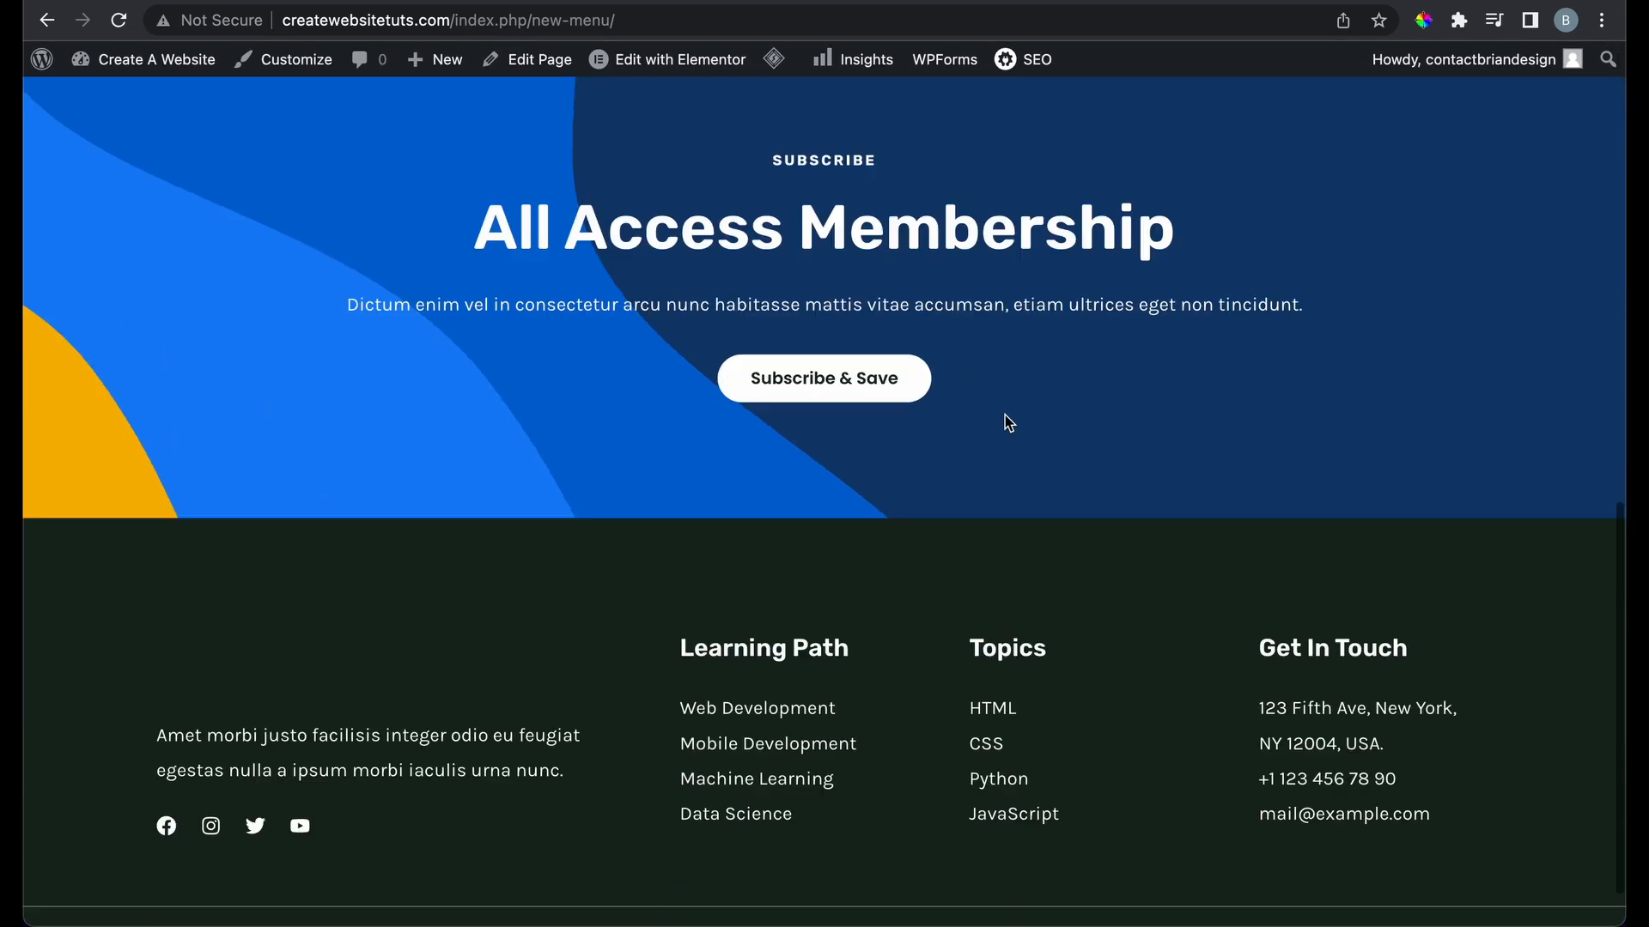
{"action": "scroll", "coordinate": [1036, 378], "scroll_direction": "up", "scroll_amount": 10}
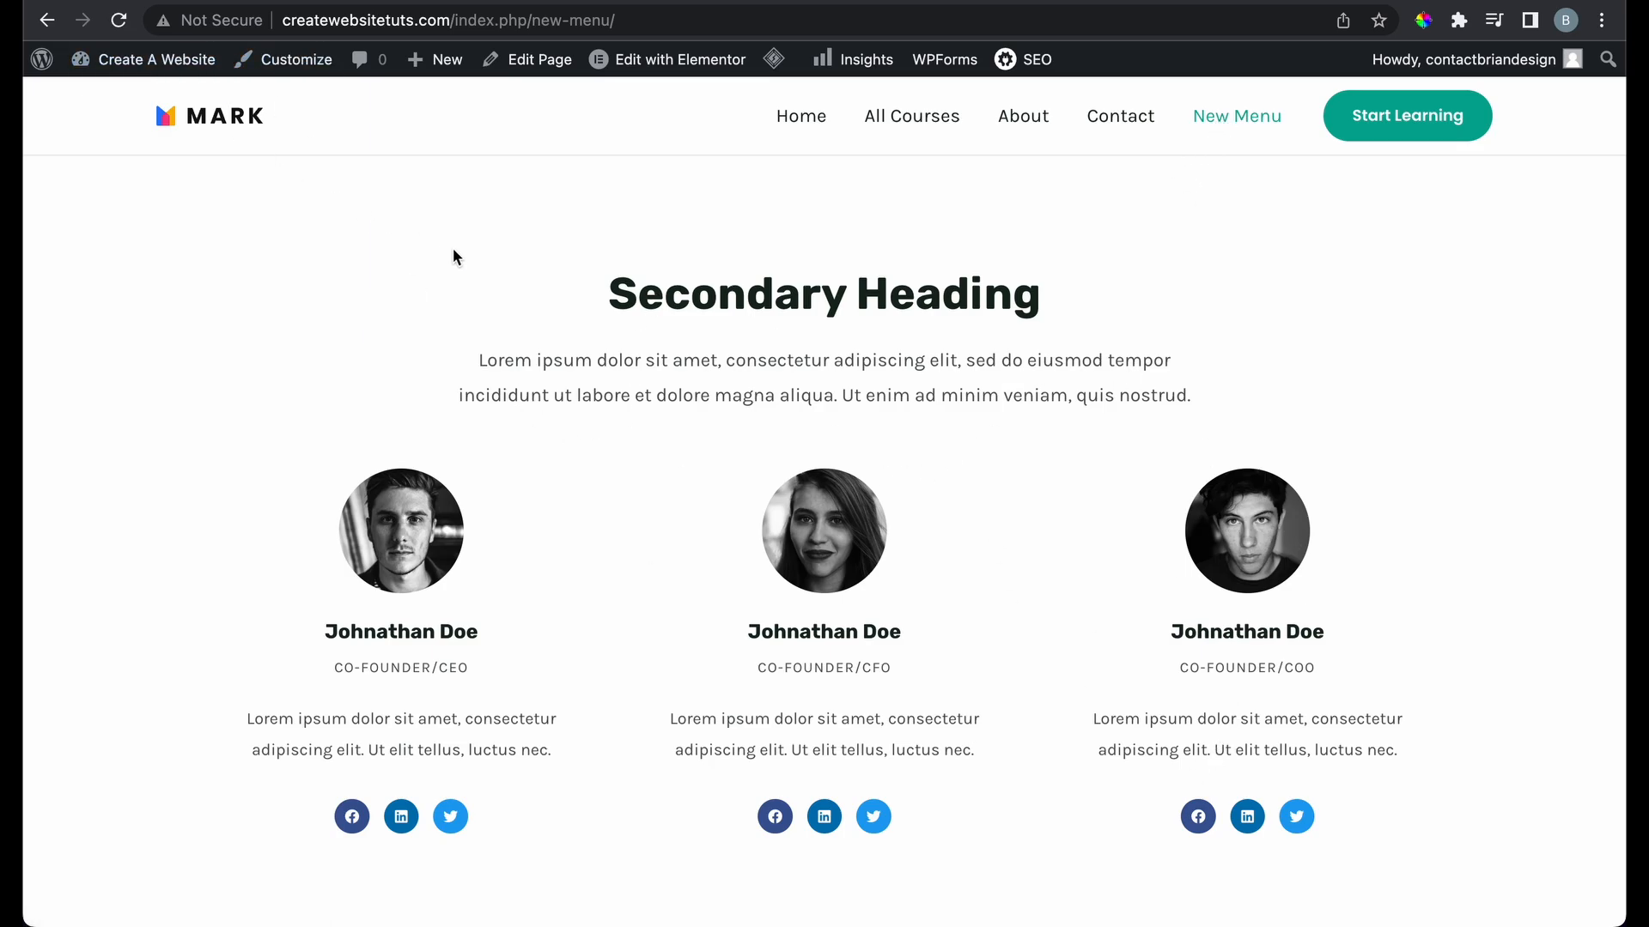
Open the All Courses page on the live site and look through it down to the membership section
{"action": "left_click", "coordinate": [955, 126]}
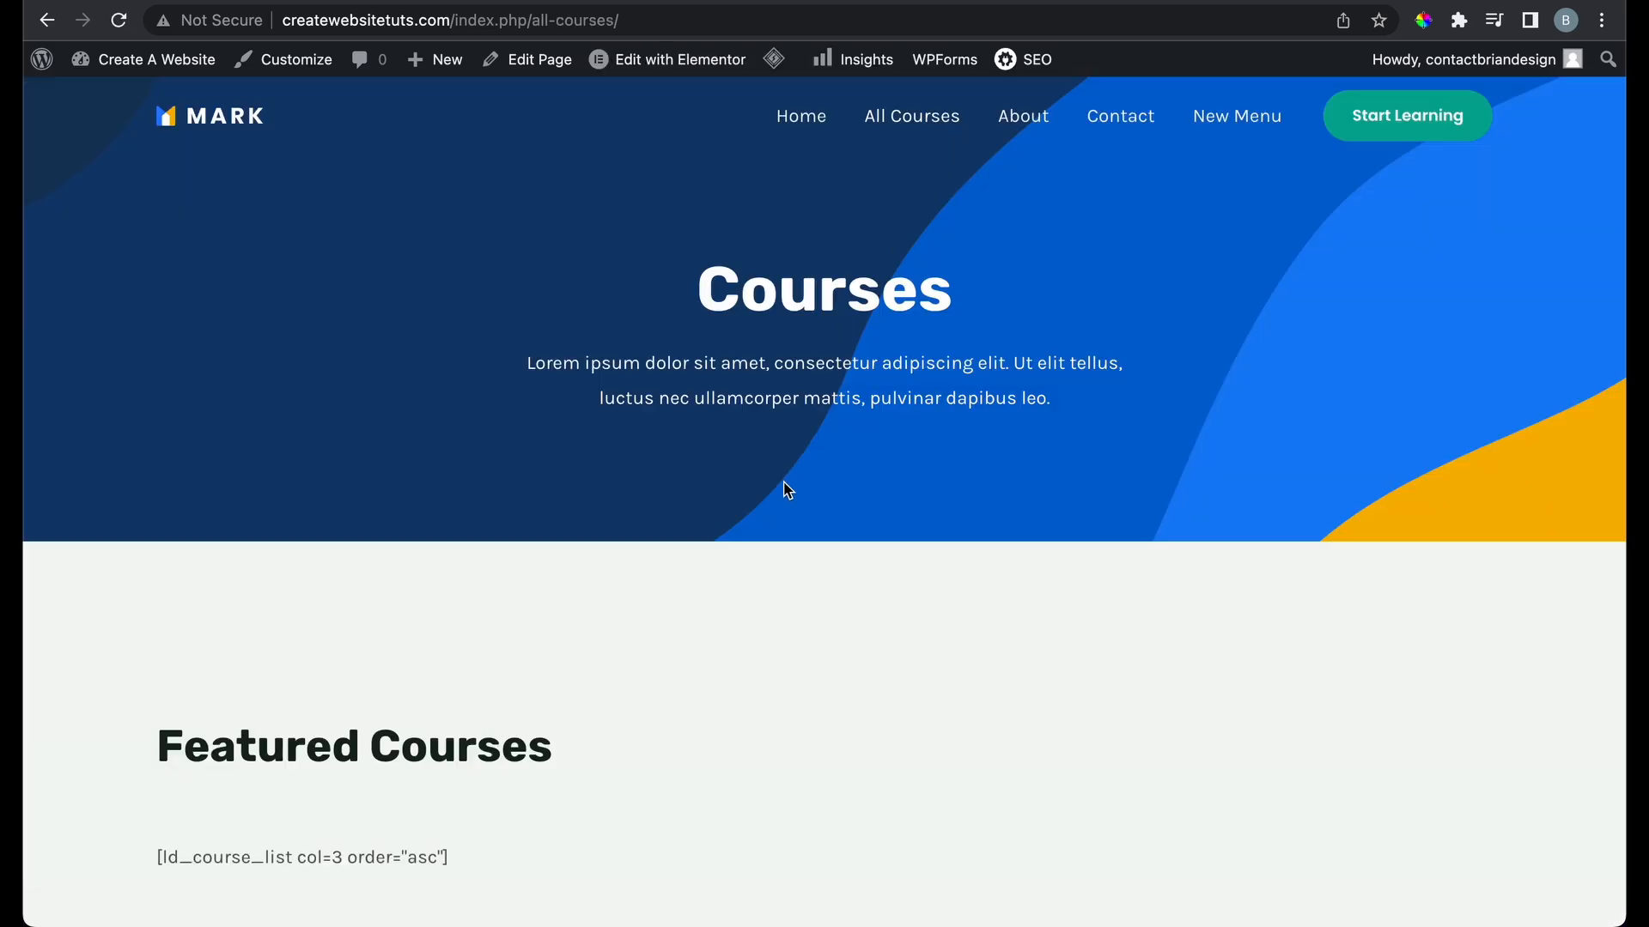
{"action": "scroll", "coordinate": [783, 484], "scroll_direction": "down", "scroll_amount": 7}
{"action": "scroll", "coordinate": [784, 491], "scroll_direction": "down", "scroll_amount": 10}
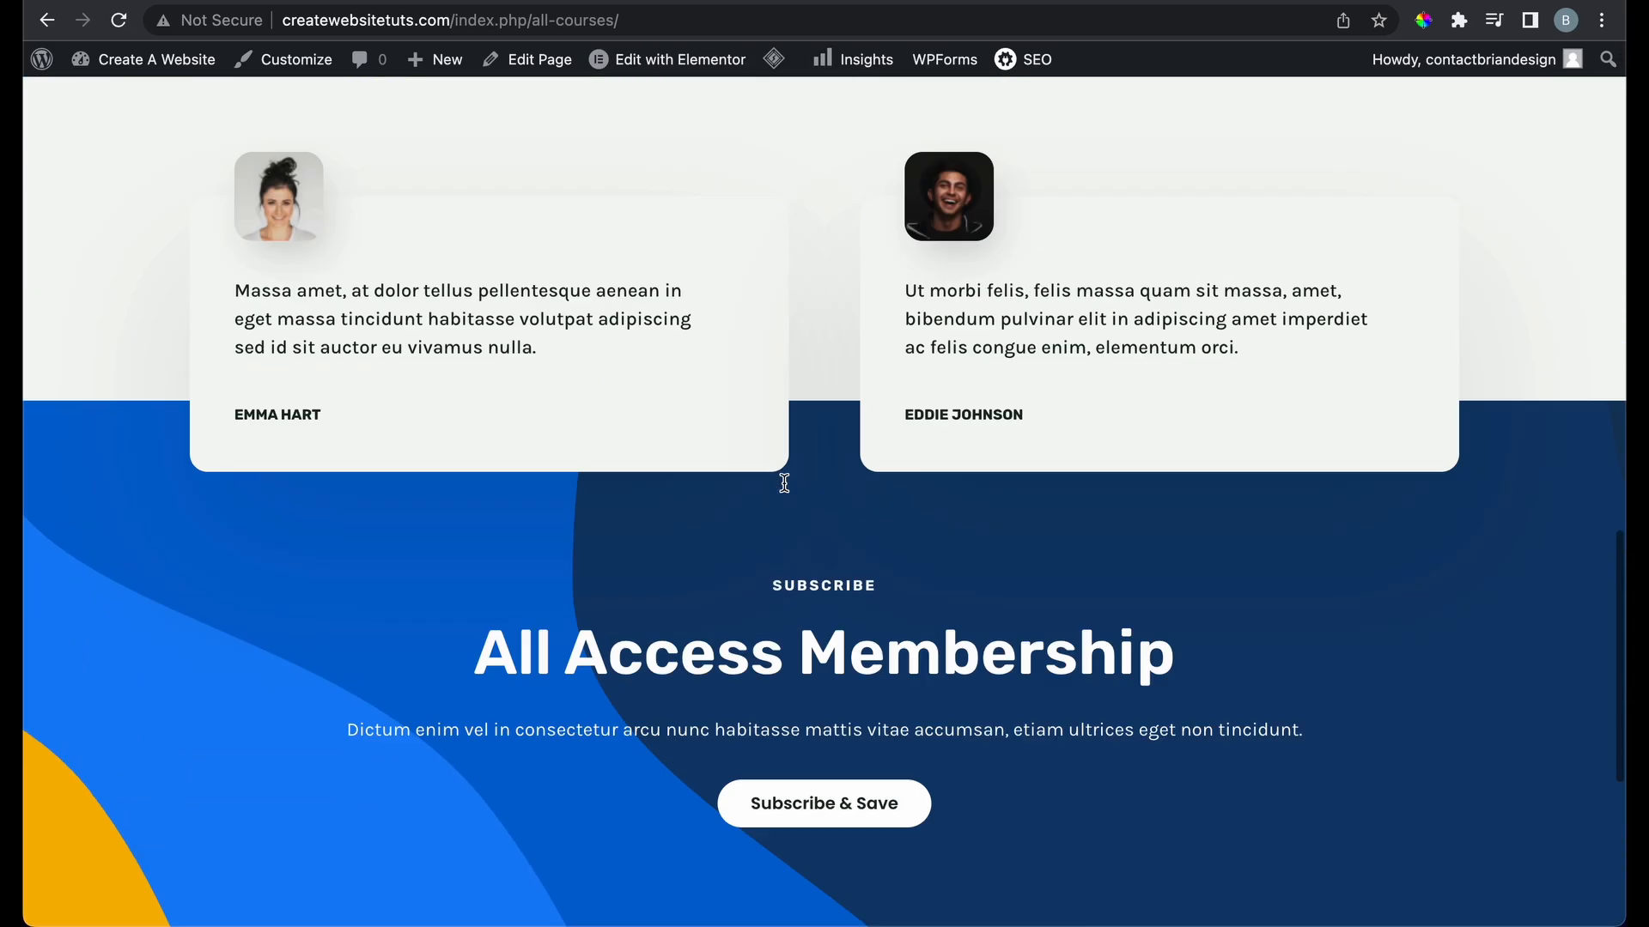
{"action": "scroll", "coordinate": [782, 481], "scroll_direction": "up", "scroll_amount": 12}
{"action": "scroll", "coordinate": [735, 553], "scroll_direction": "up", "scroll_amount": 4}
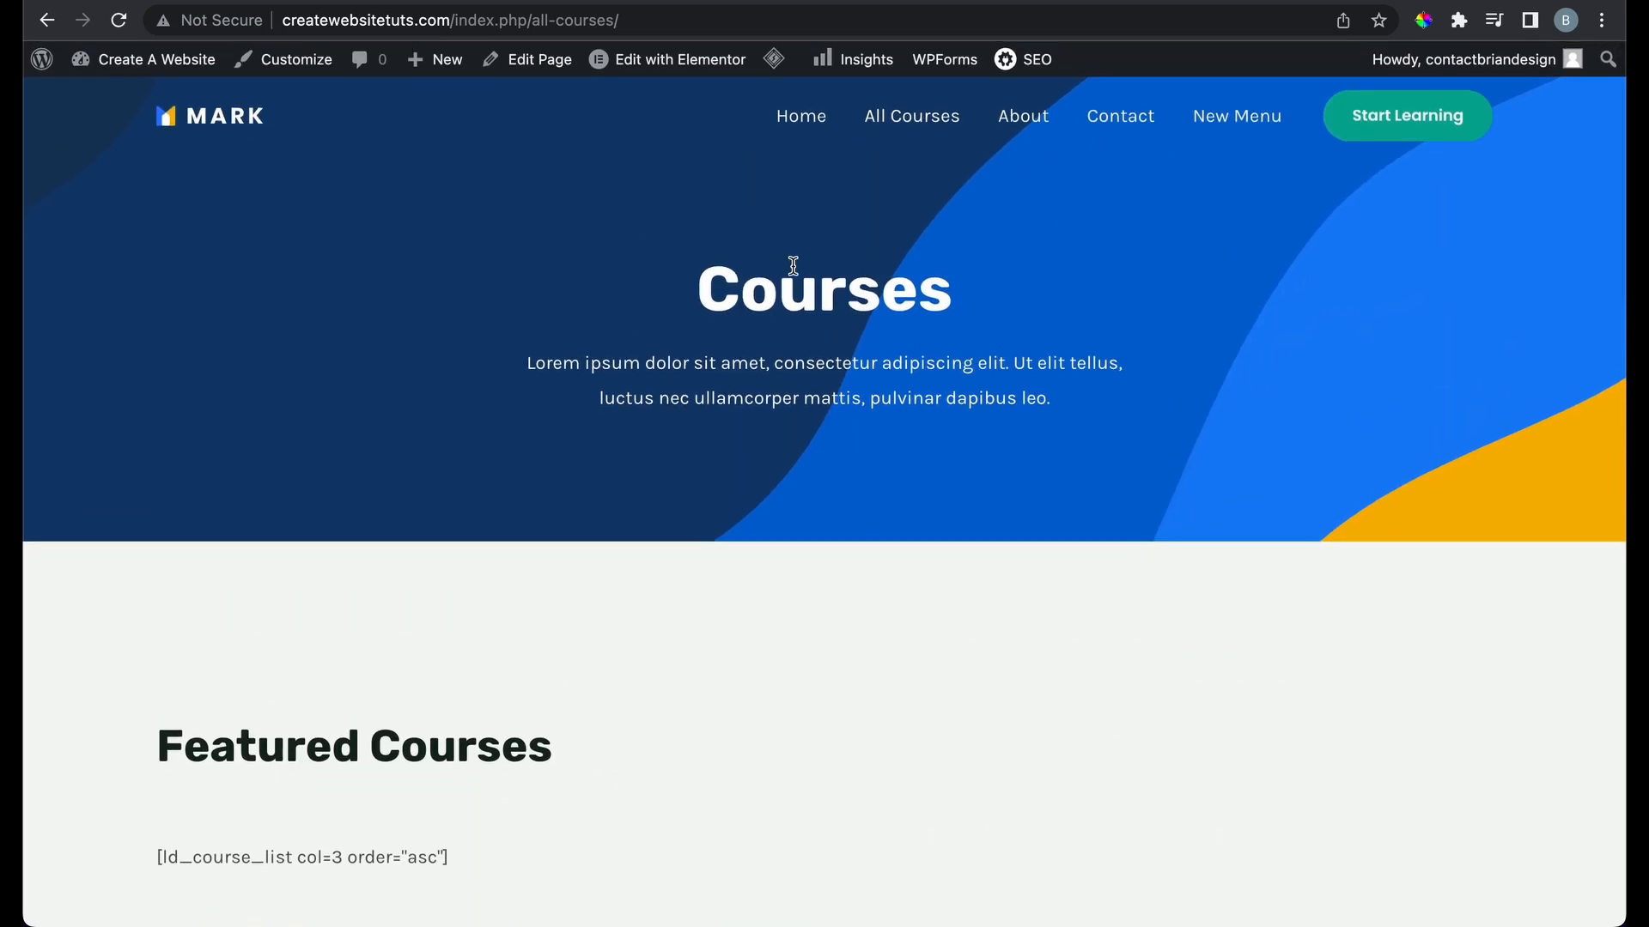
Return to the WordPress dashboard, open the page for adding new plugins and browse the featured plugins
{"action": "left_click", "coordinate": [162, 69]}
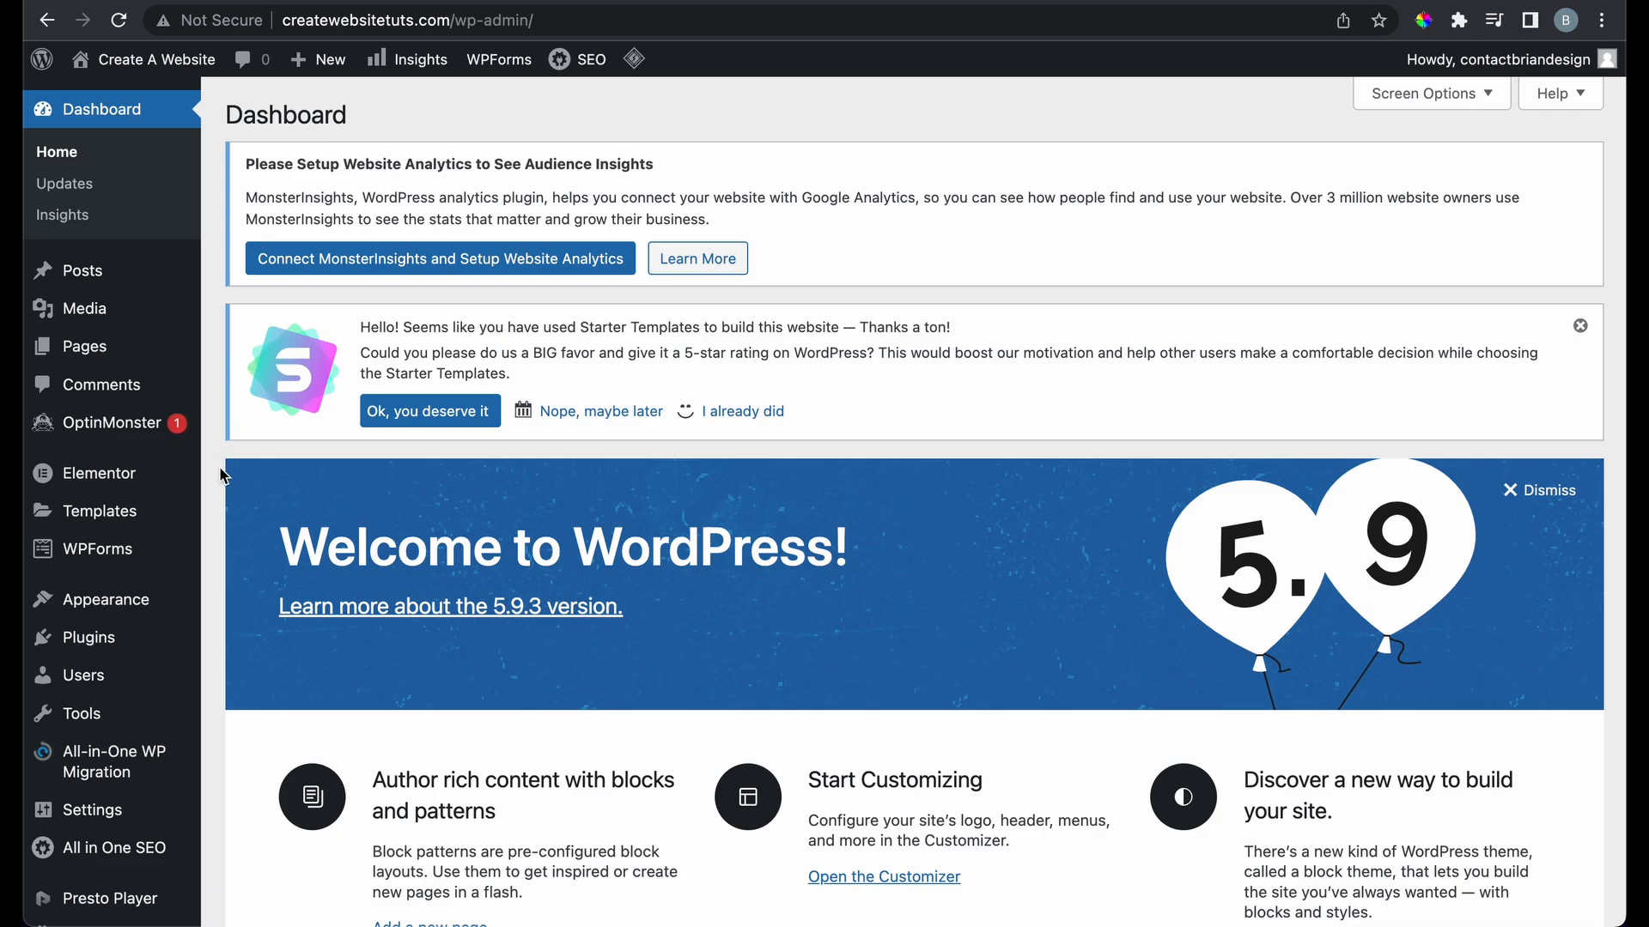
{"action": "mouse_move", "coordinate": [146, 483]}
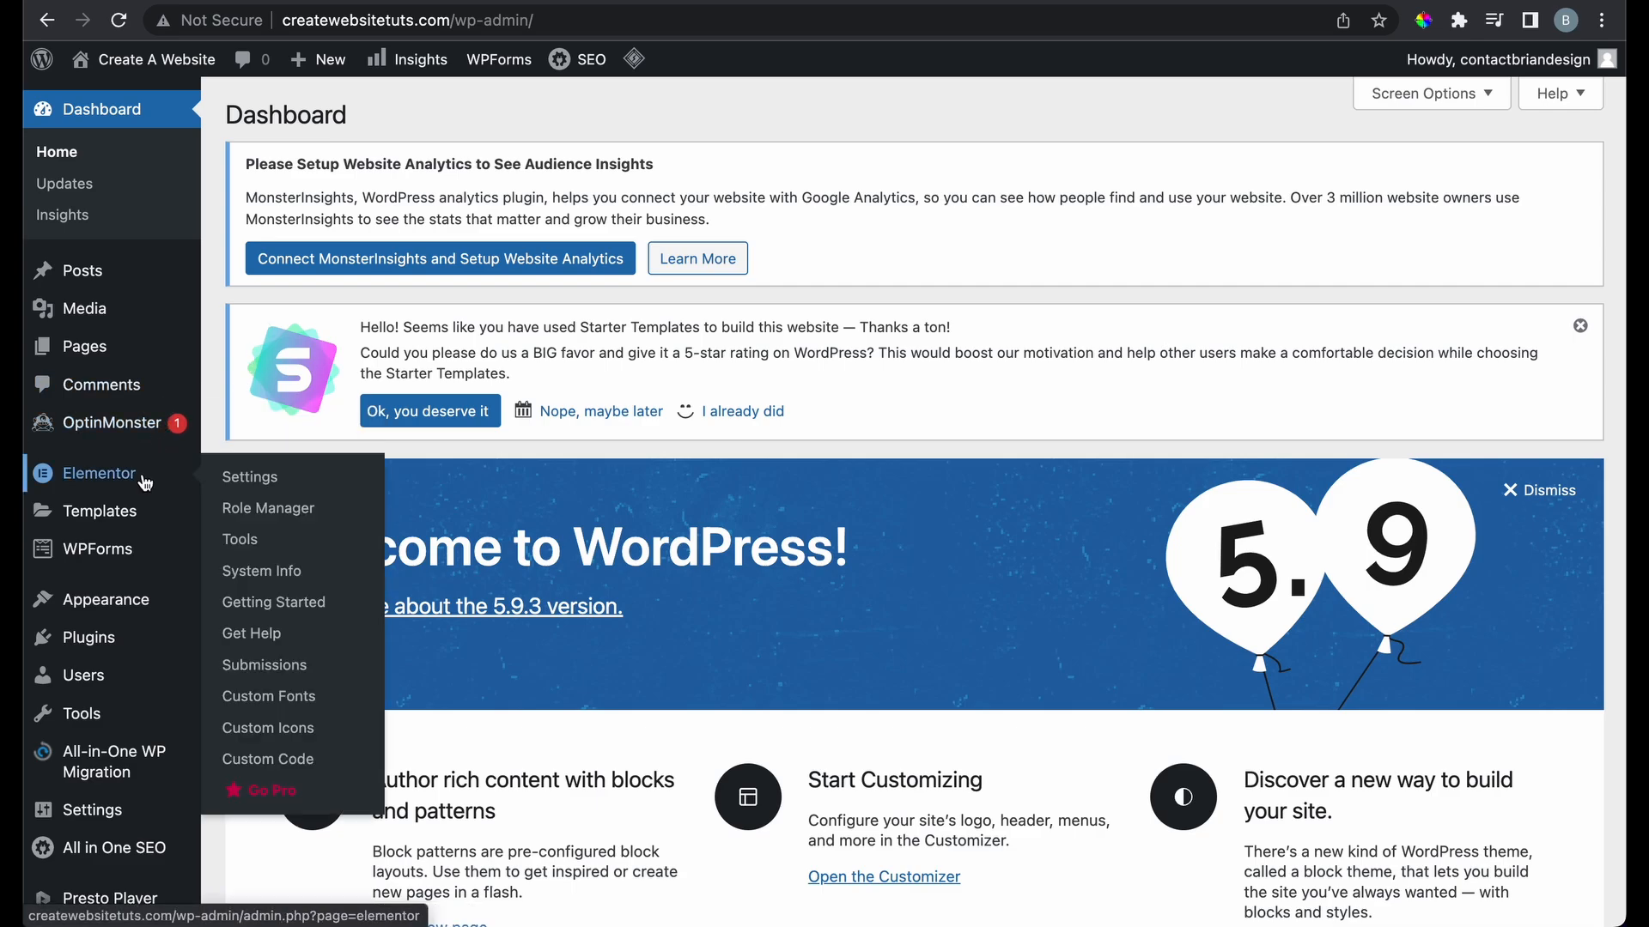
{"action": "mouse_move", "coordinate": [167, 613]}
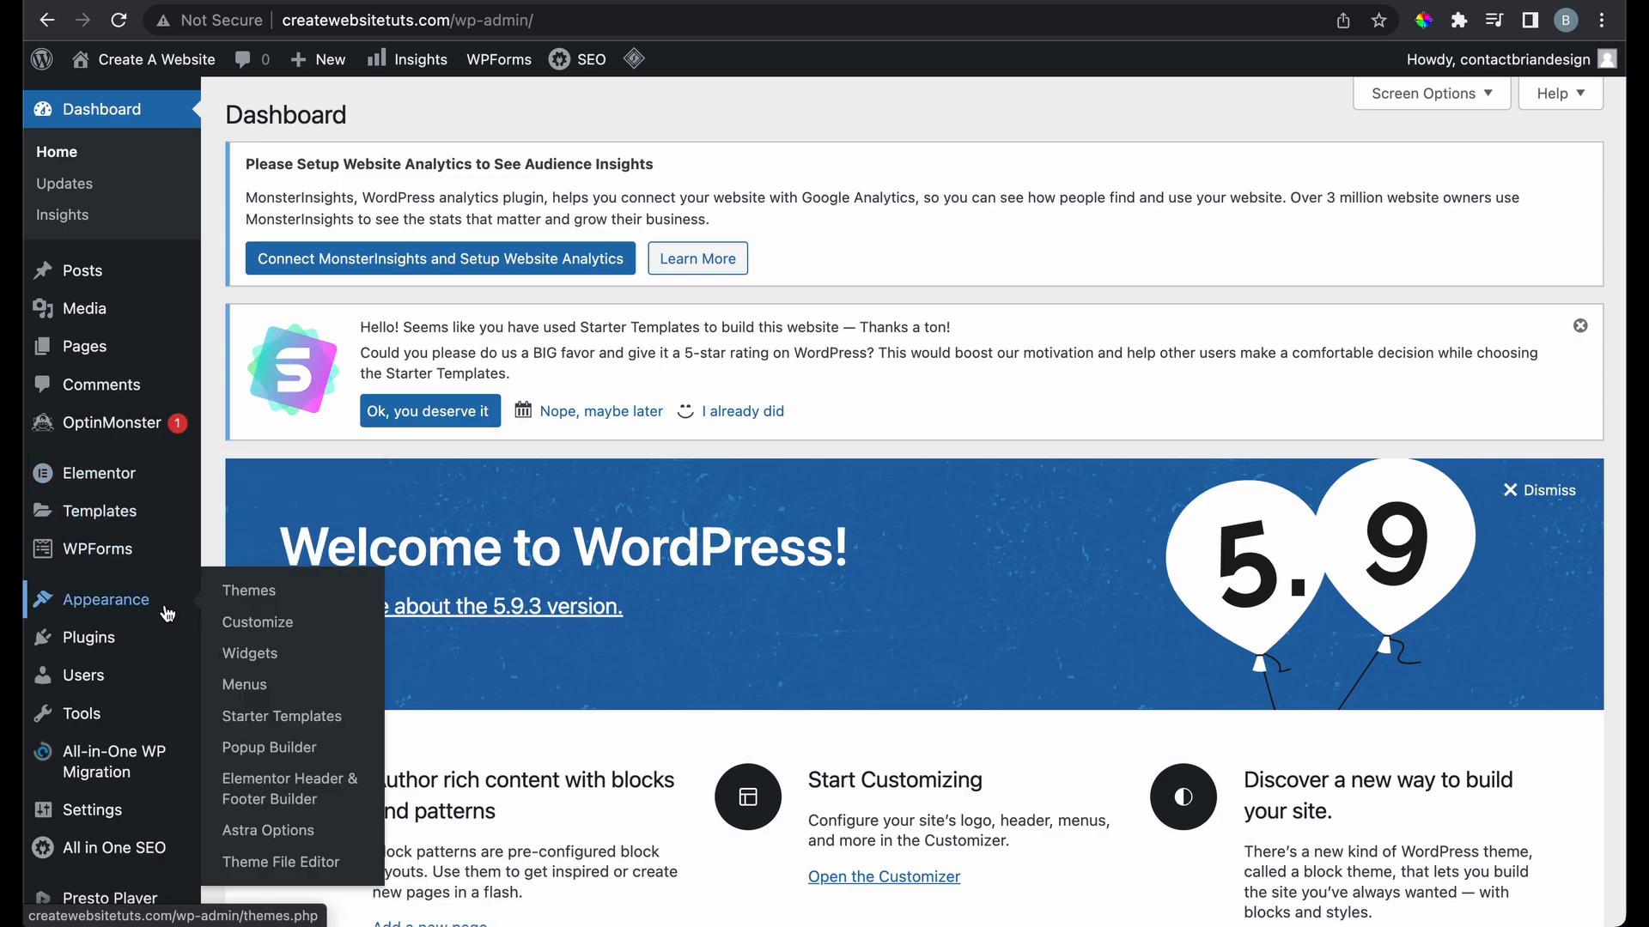
{"action": "mouse_move", "coordinate": [152, 650]}
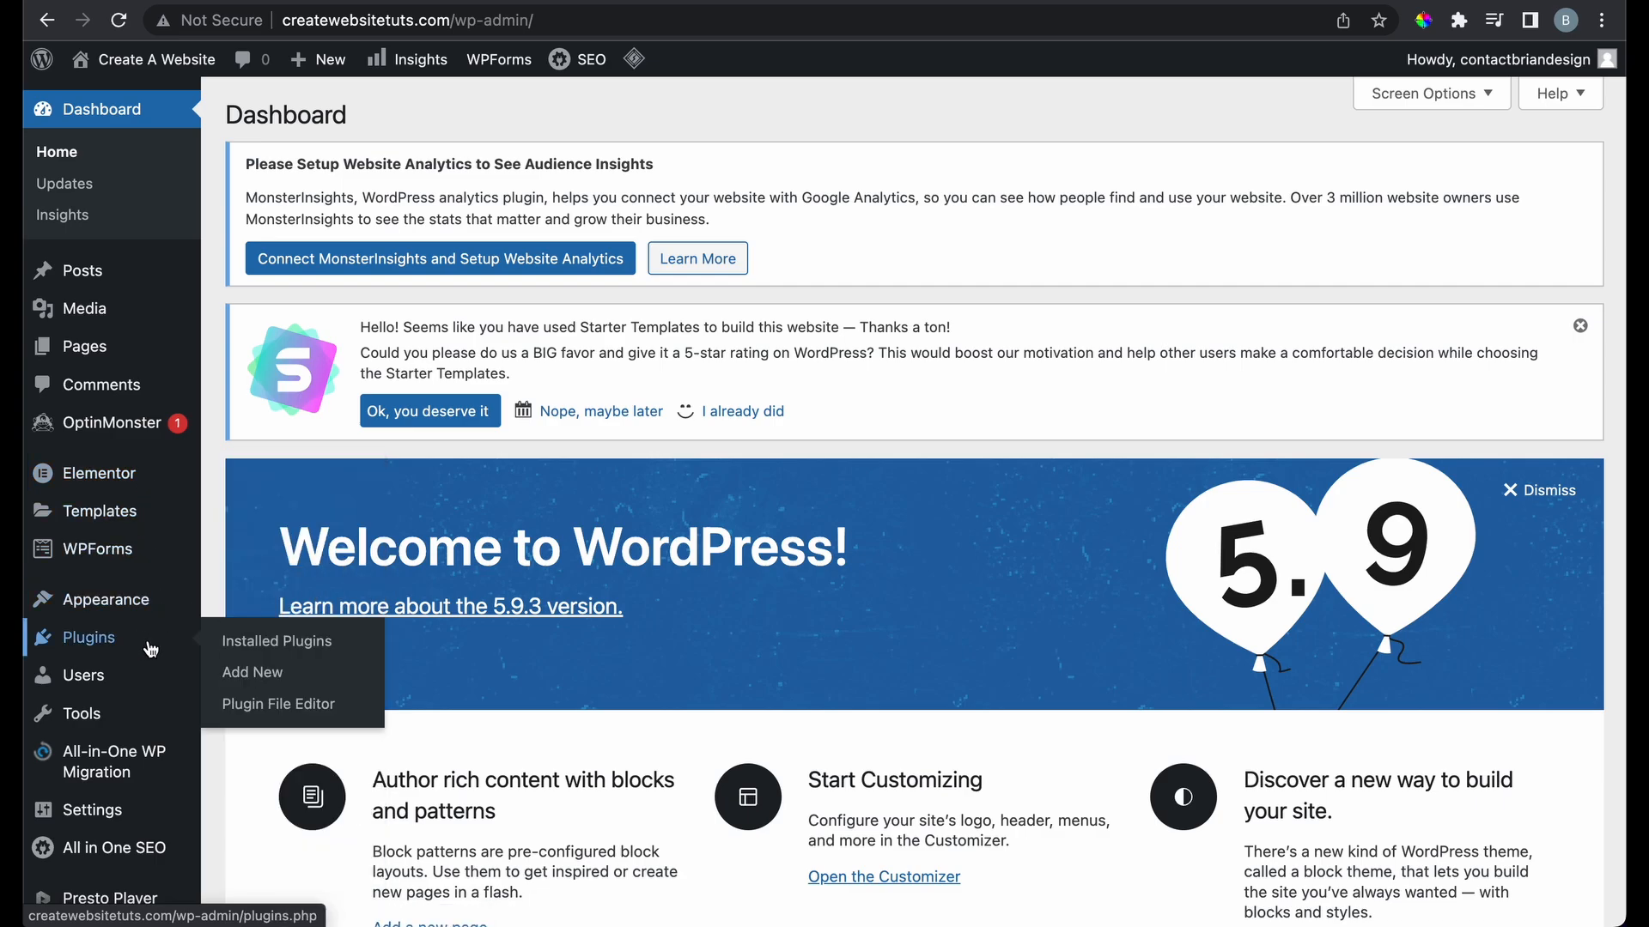
{"action": "left_click", "coordinate": [228, 643]}
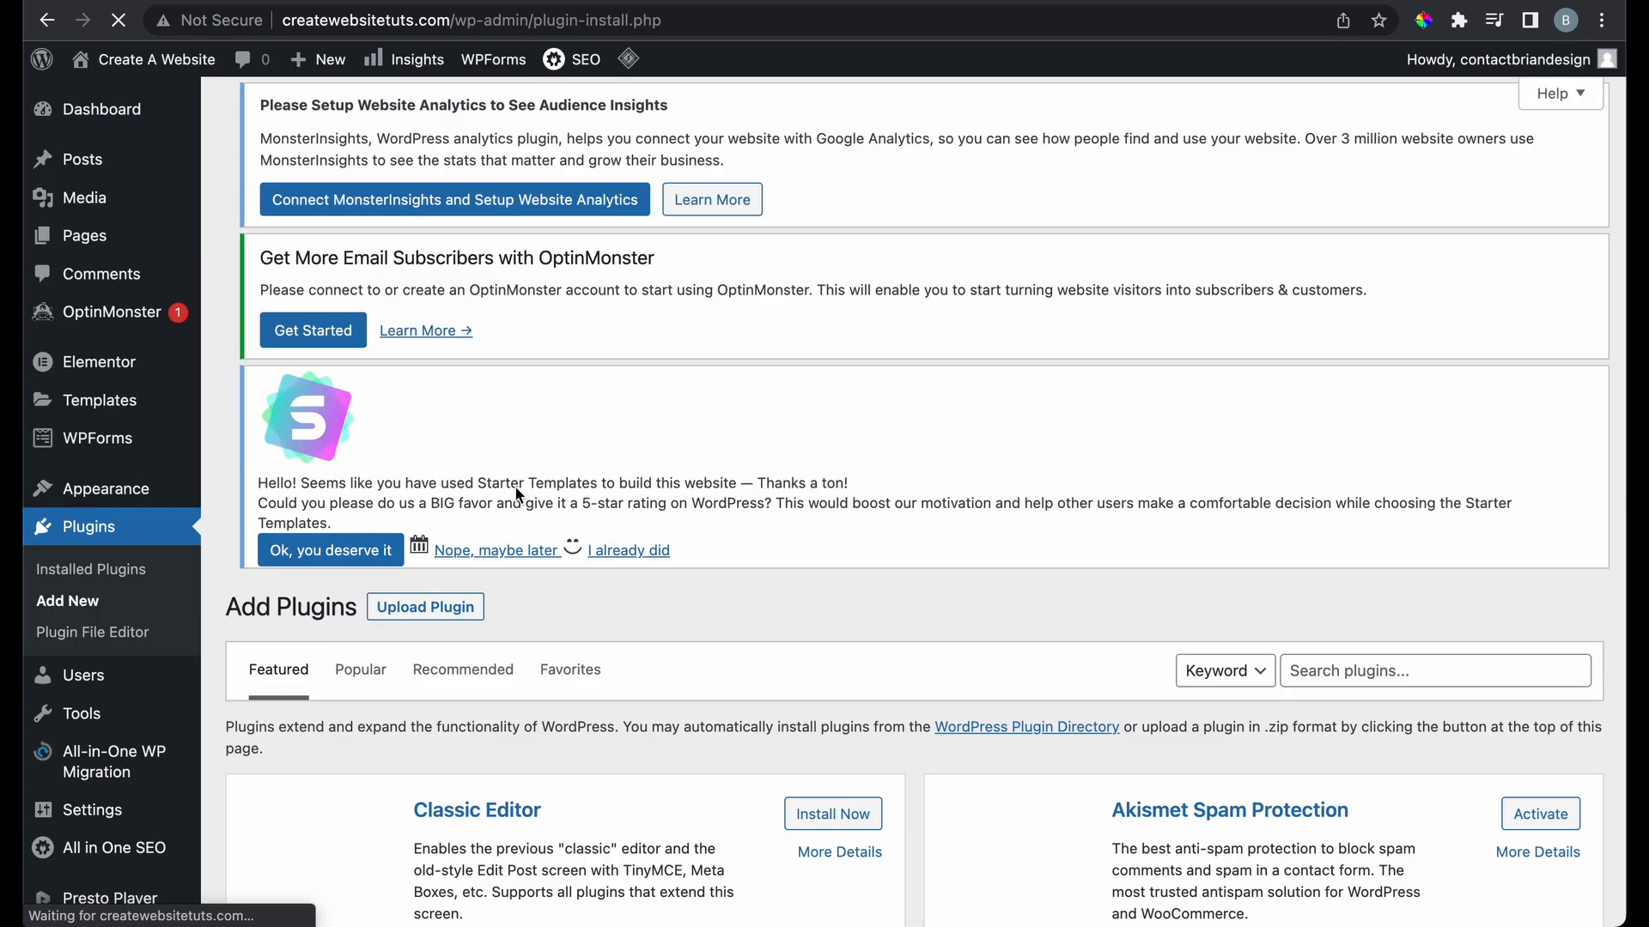
{"action": "scroll", "coordinate": [510, 501], "scroll_direction": "down", "scroll_amount": 4}
{"action": "scroll", "coordinate": [512, 510], "scroll_direction": "down", "scroll_amount": 3}
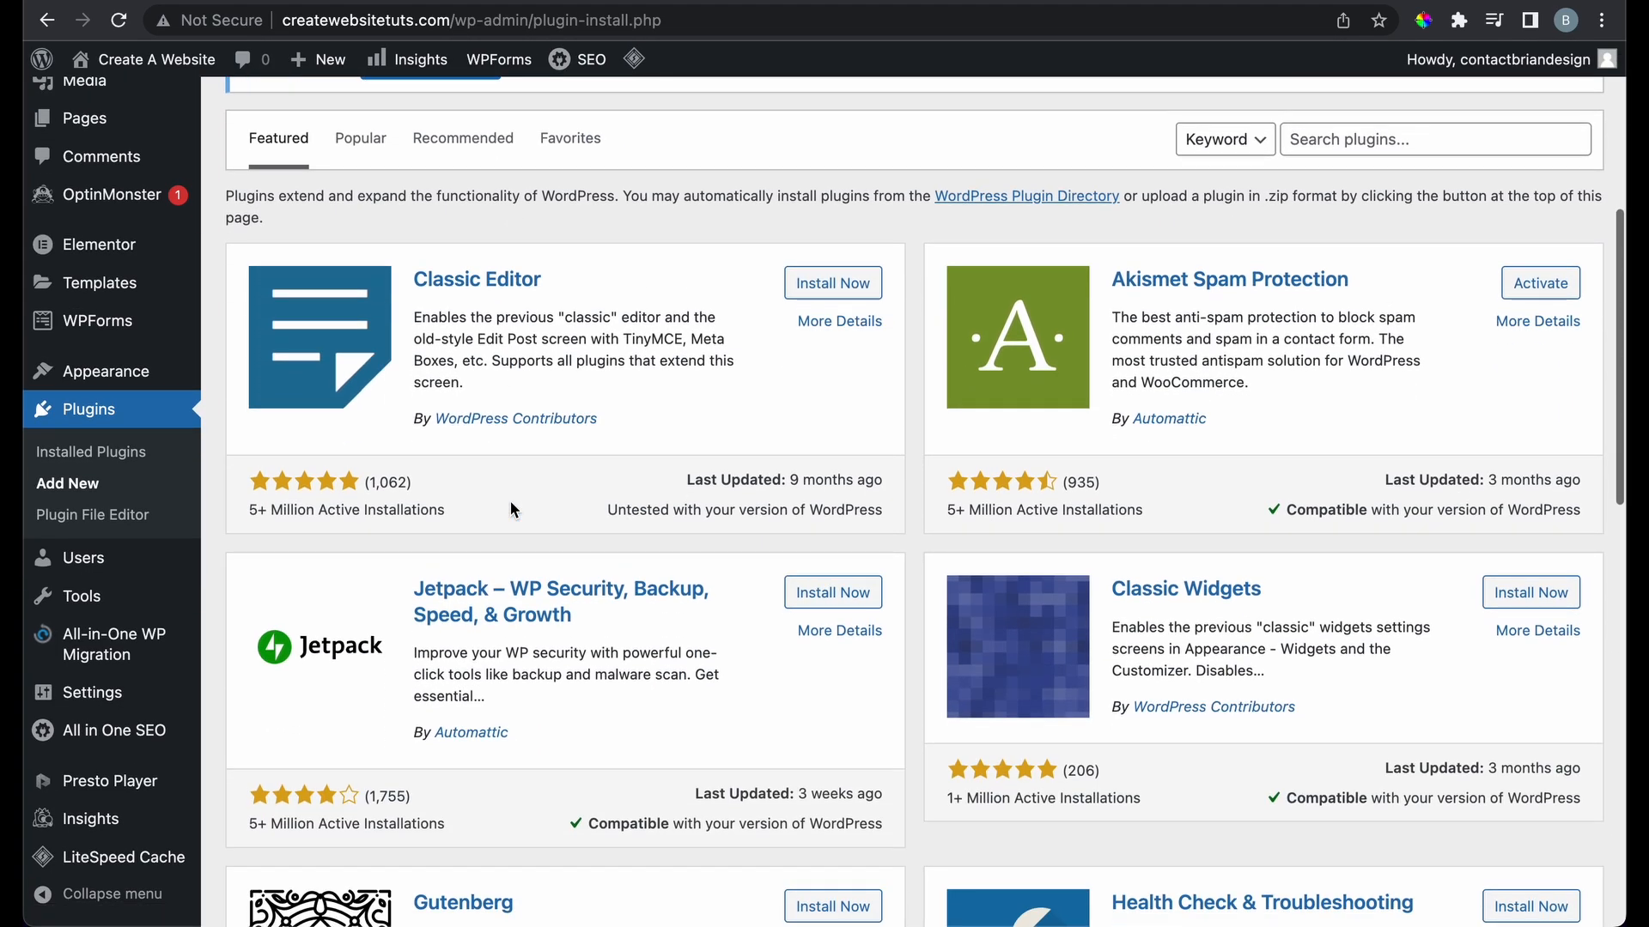
{"action": "scroll", "coordinate": [512, 510], "scroll_direction": "down", "scroll_amount": 2}
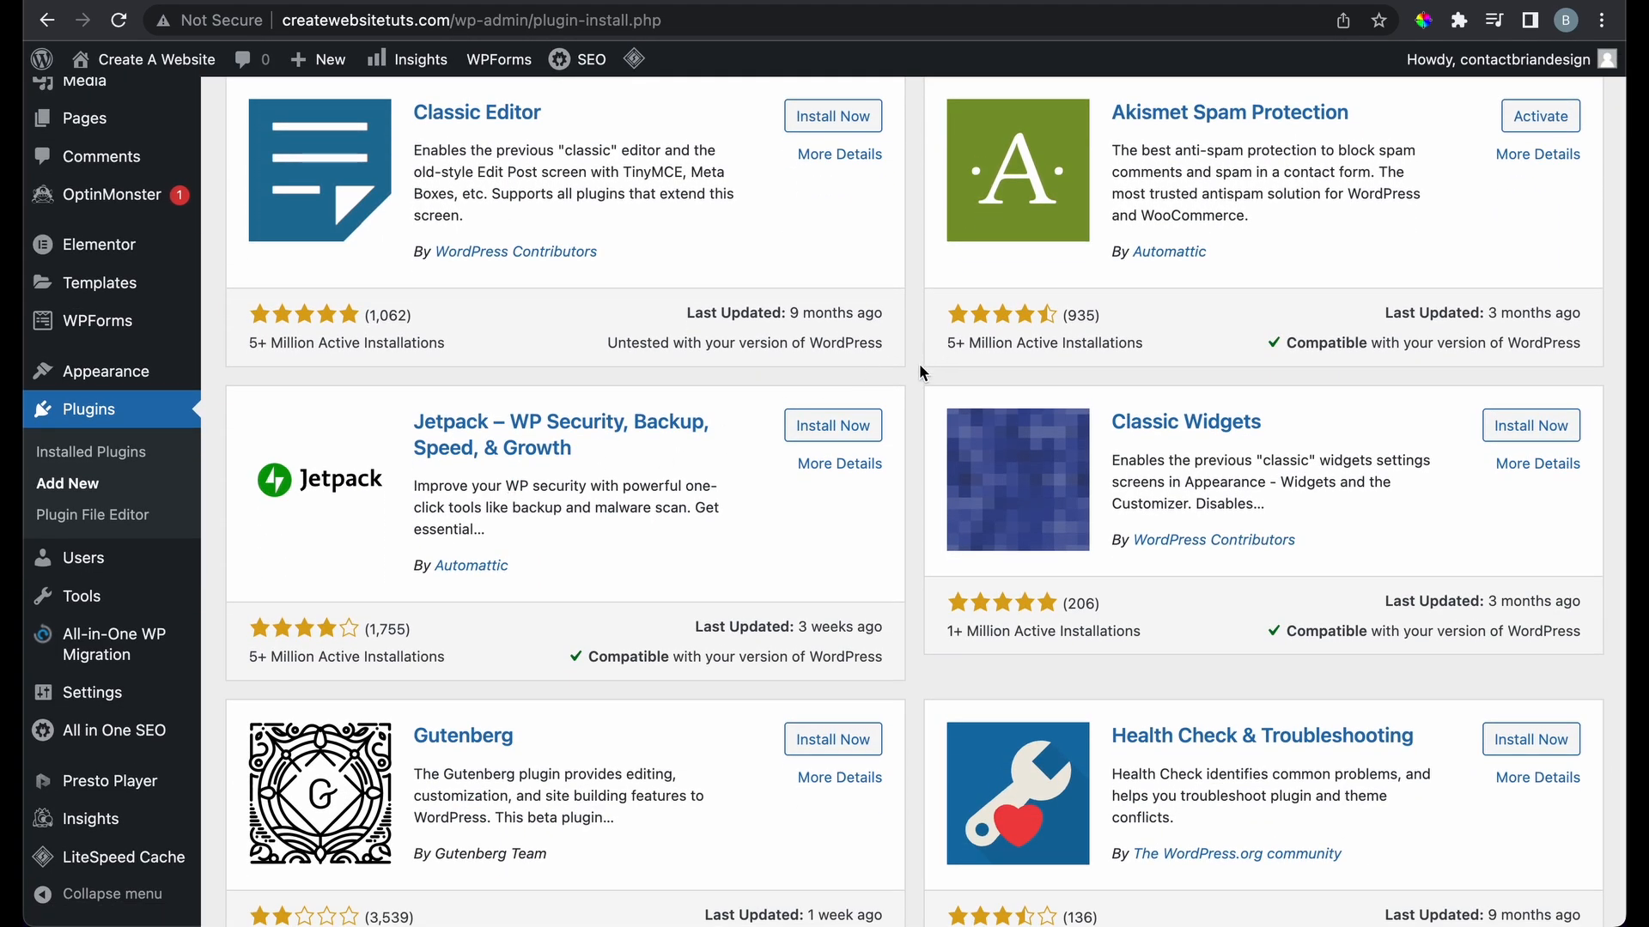
{"action": "scroll", "coordinate": [919, 368], "scroll_direction": "down", "scroll_amount": 4}
{"action": "scroll", "coordinate": [918, 368], "scroll_direction": "up", "scroll_amount": 7}
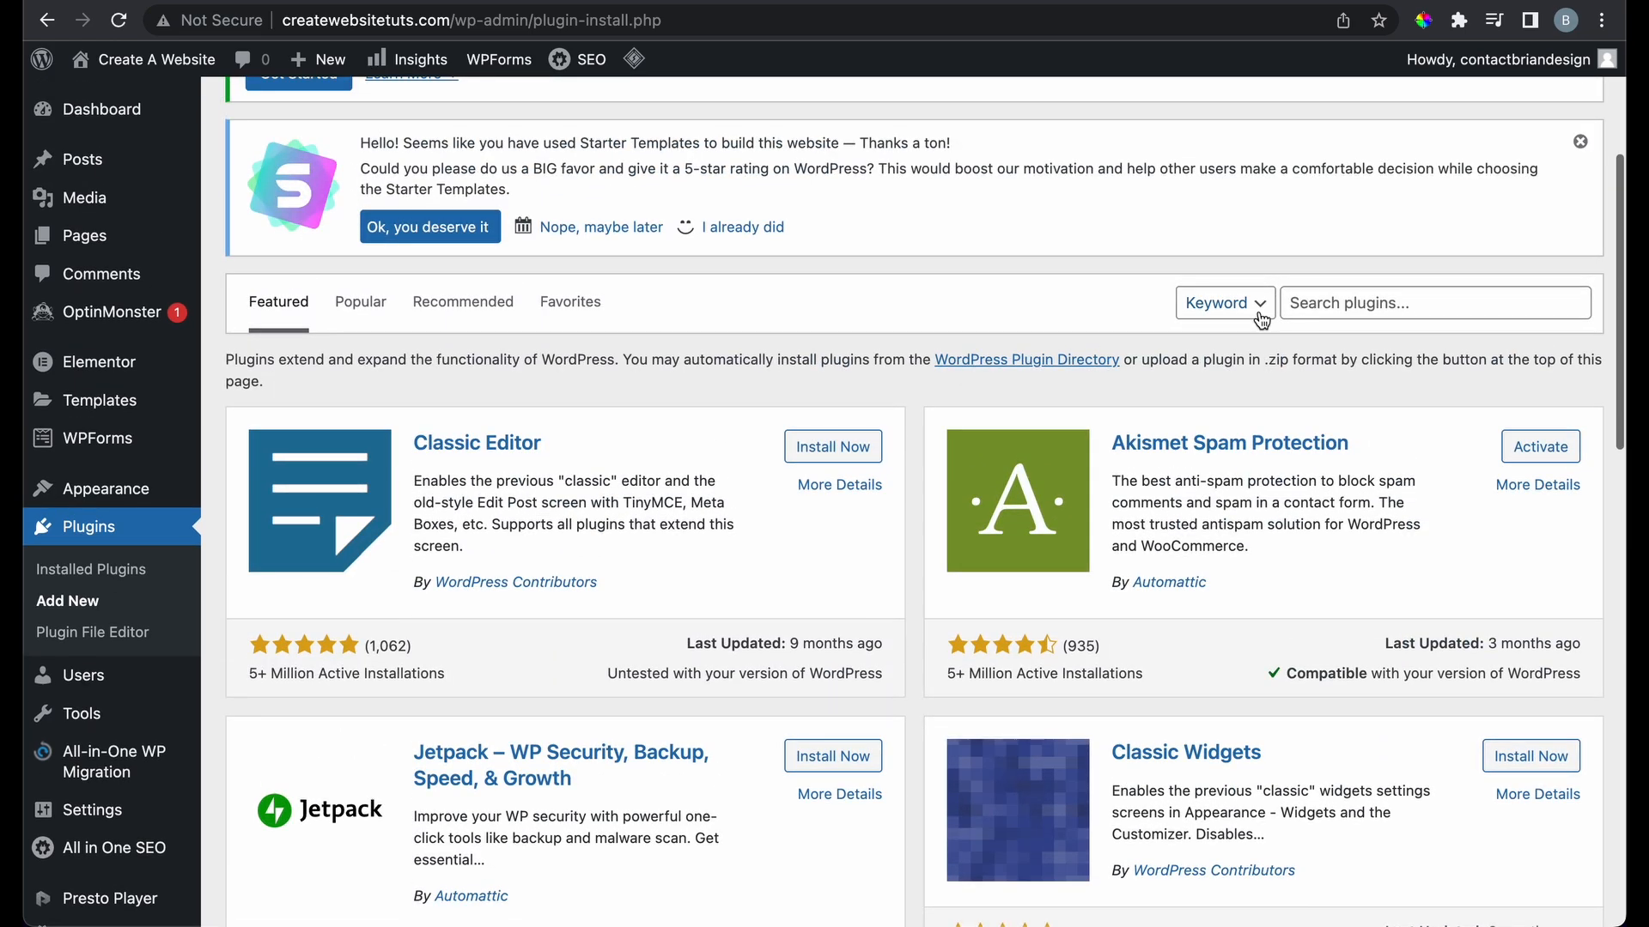
Search the plugin directory for "cars", browse the results and clear the search
{"action": "left_click", "coordinate": [1357, 303]}
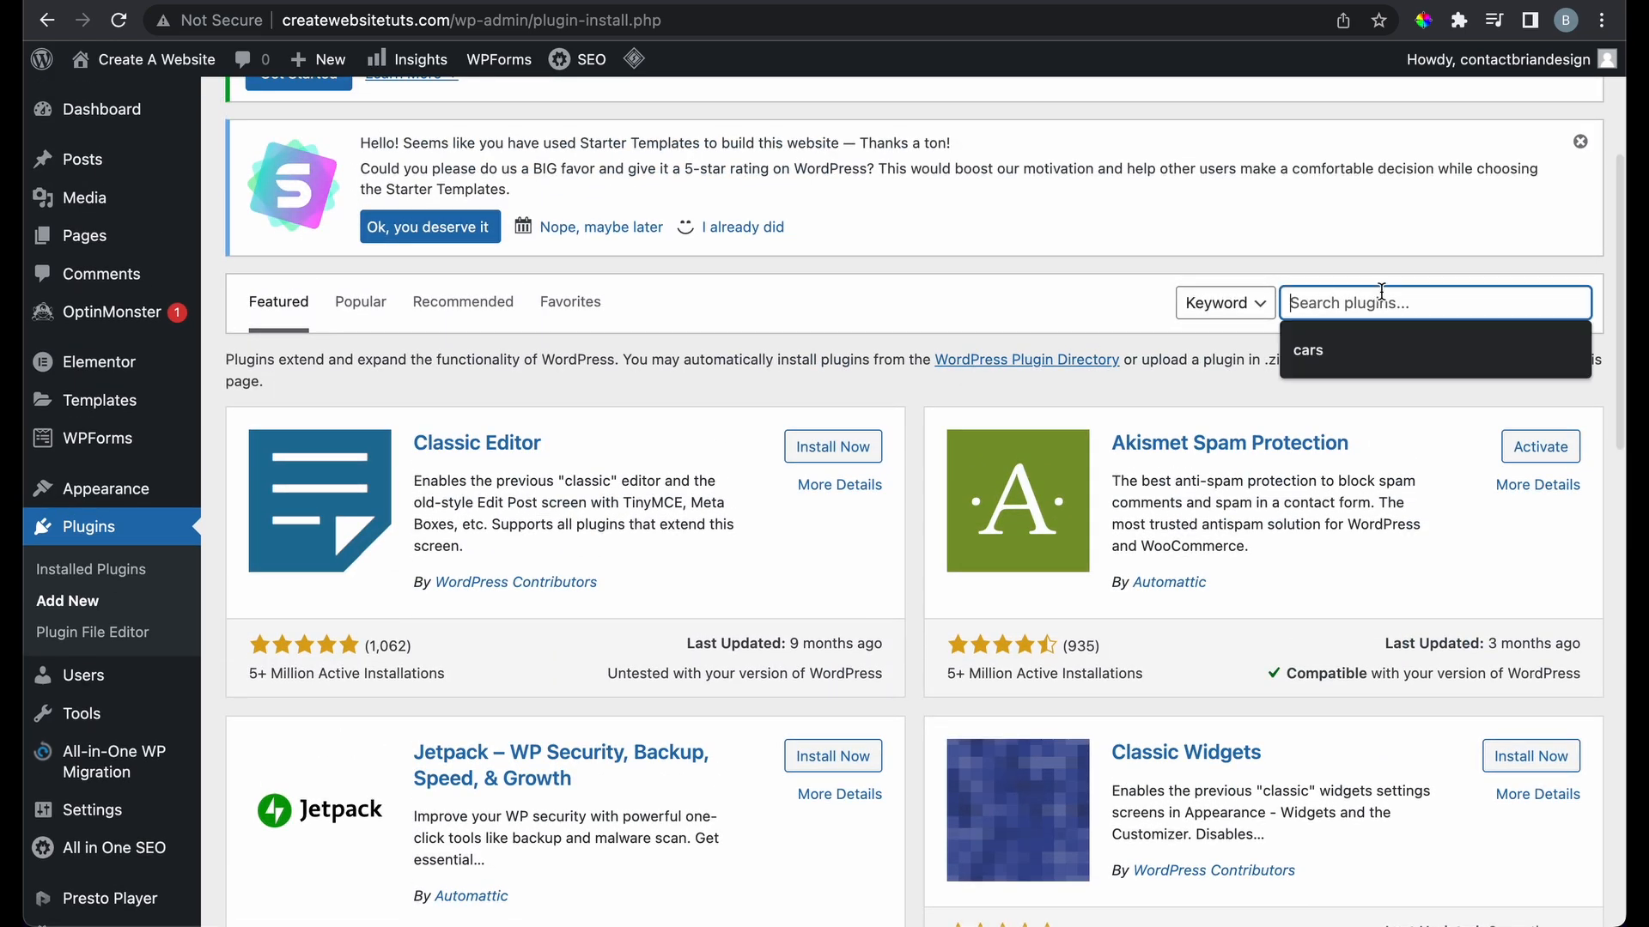
{"action": "left_click", "coordinate": [1322, 351]}
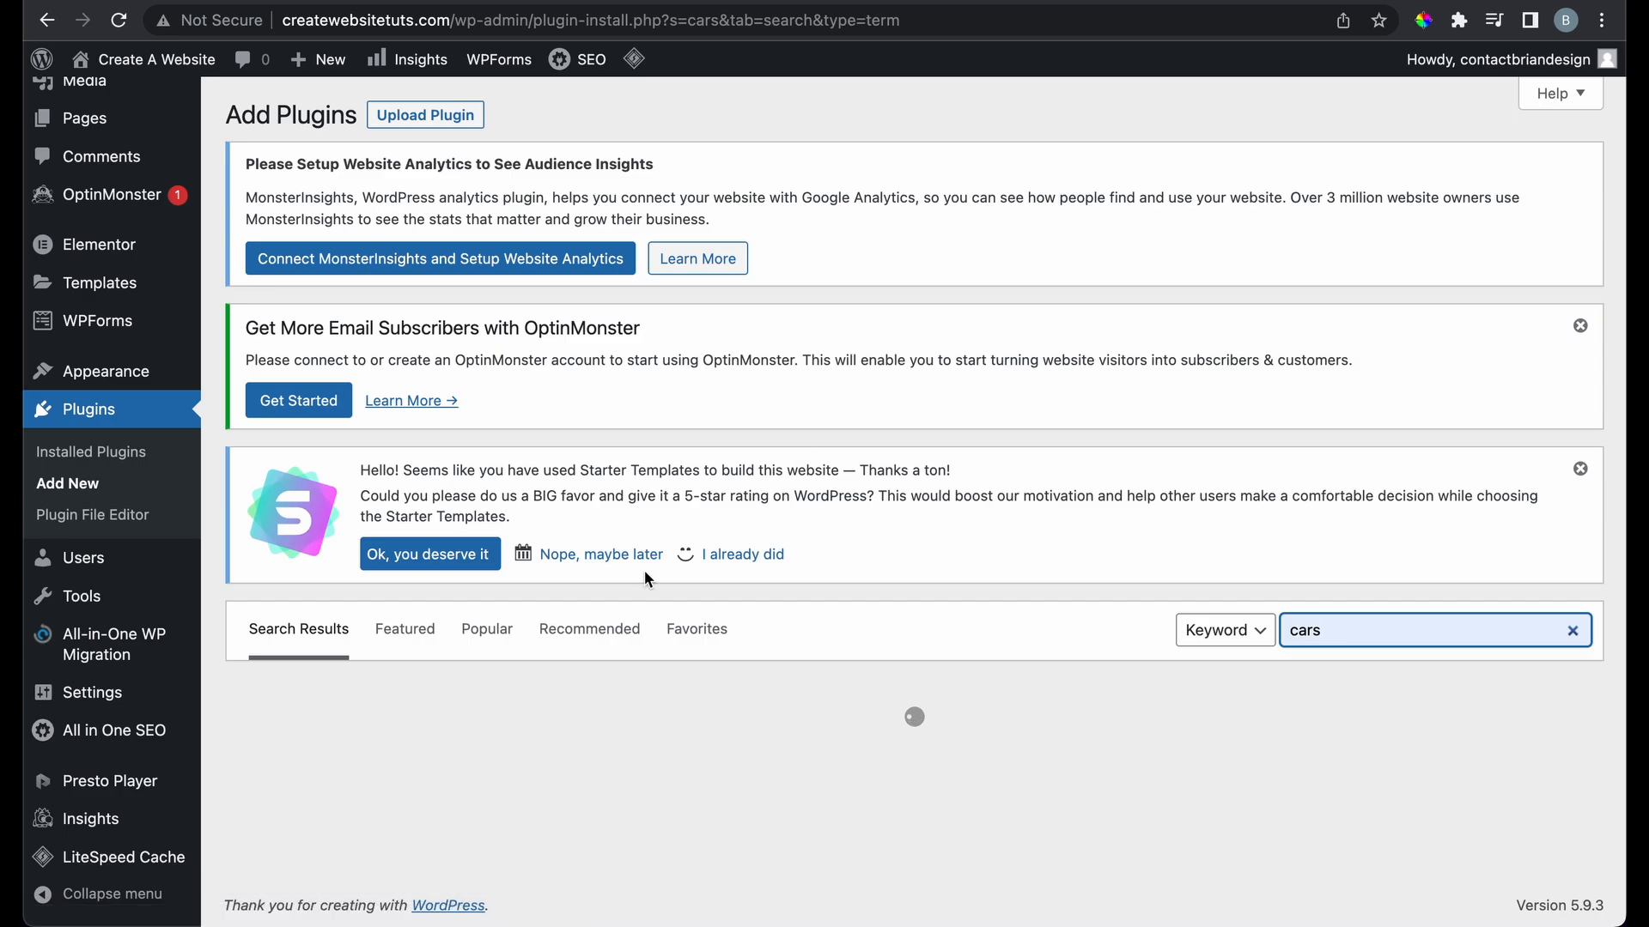
{"action": "scroll", "coordinate": [644, 570], "scroll_direction": "down", "scroll_amount": 3}
{"action": "scroll", "coordinate": [644, 570], "scroll_direction": "down", "scroll_amount": 3}
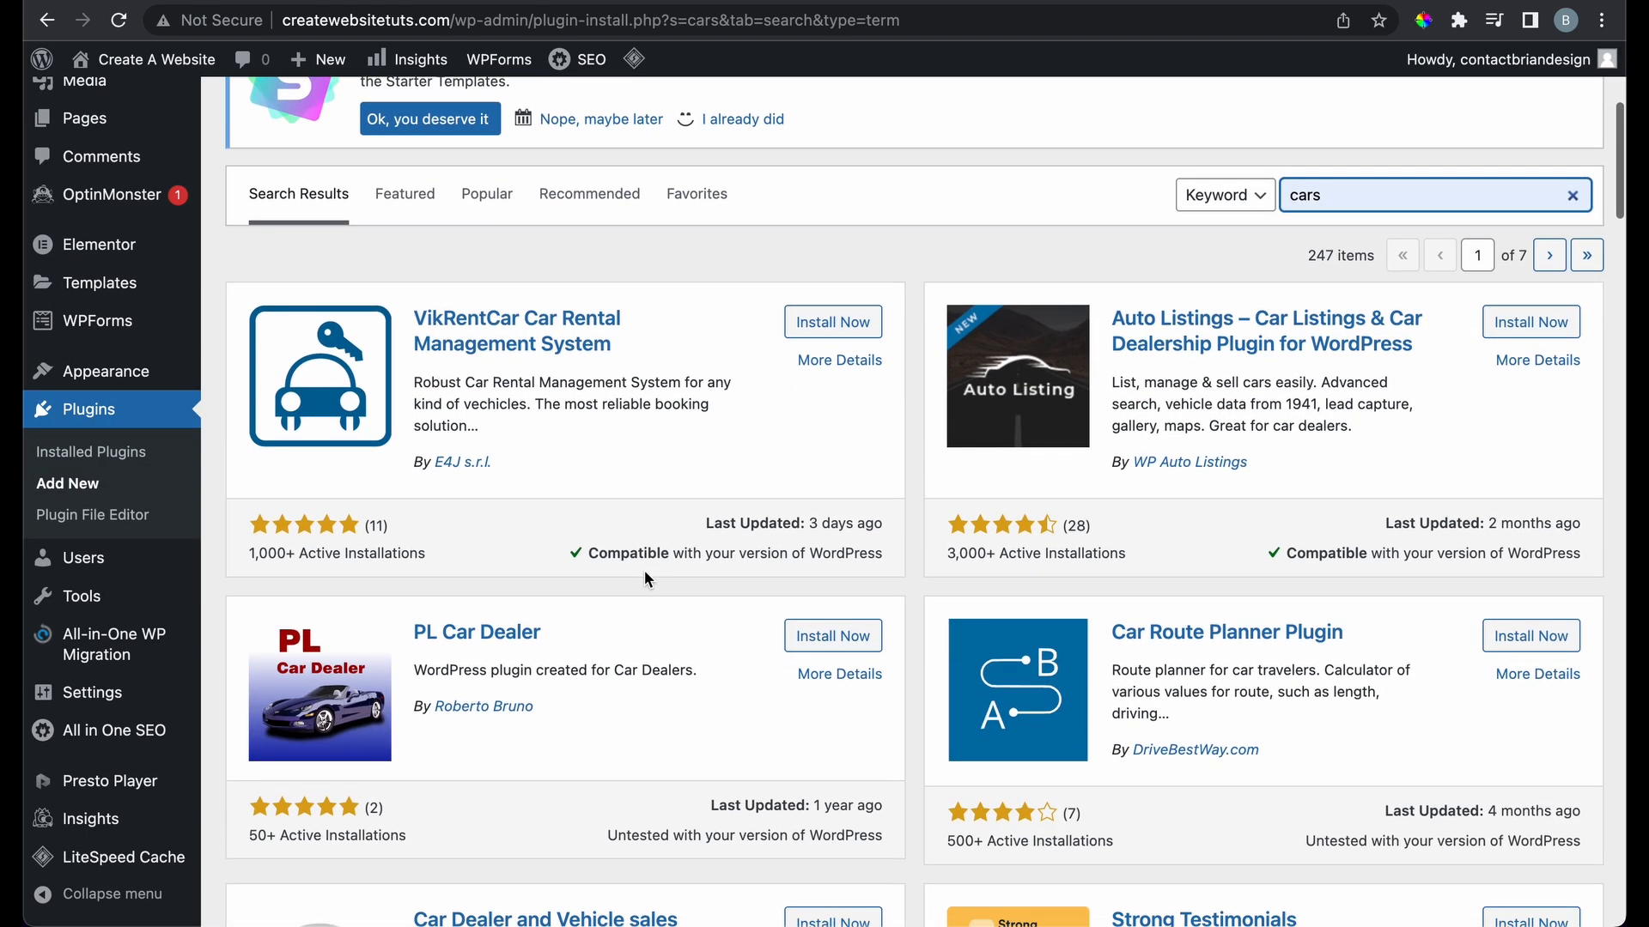
{"action": "scroll", "coordinate": [1032, 457], "scroll_direction": "down", "scroll_amount": 4}
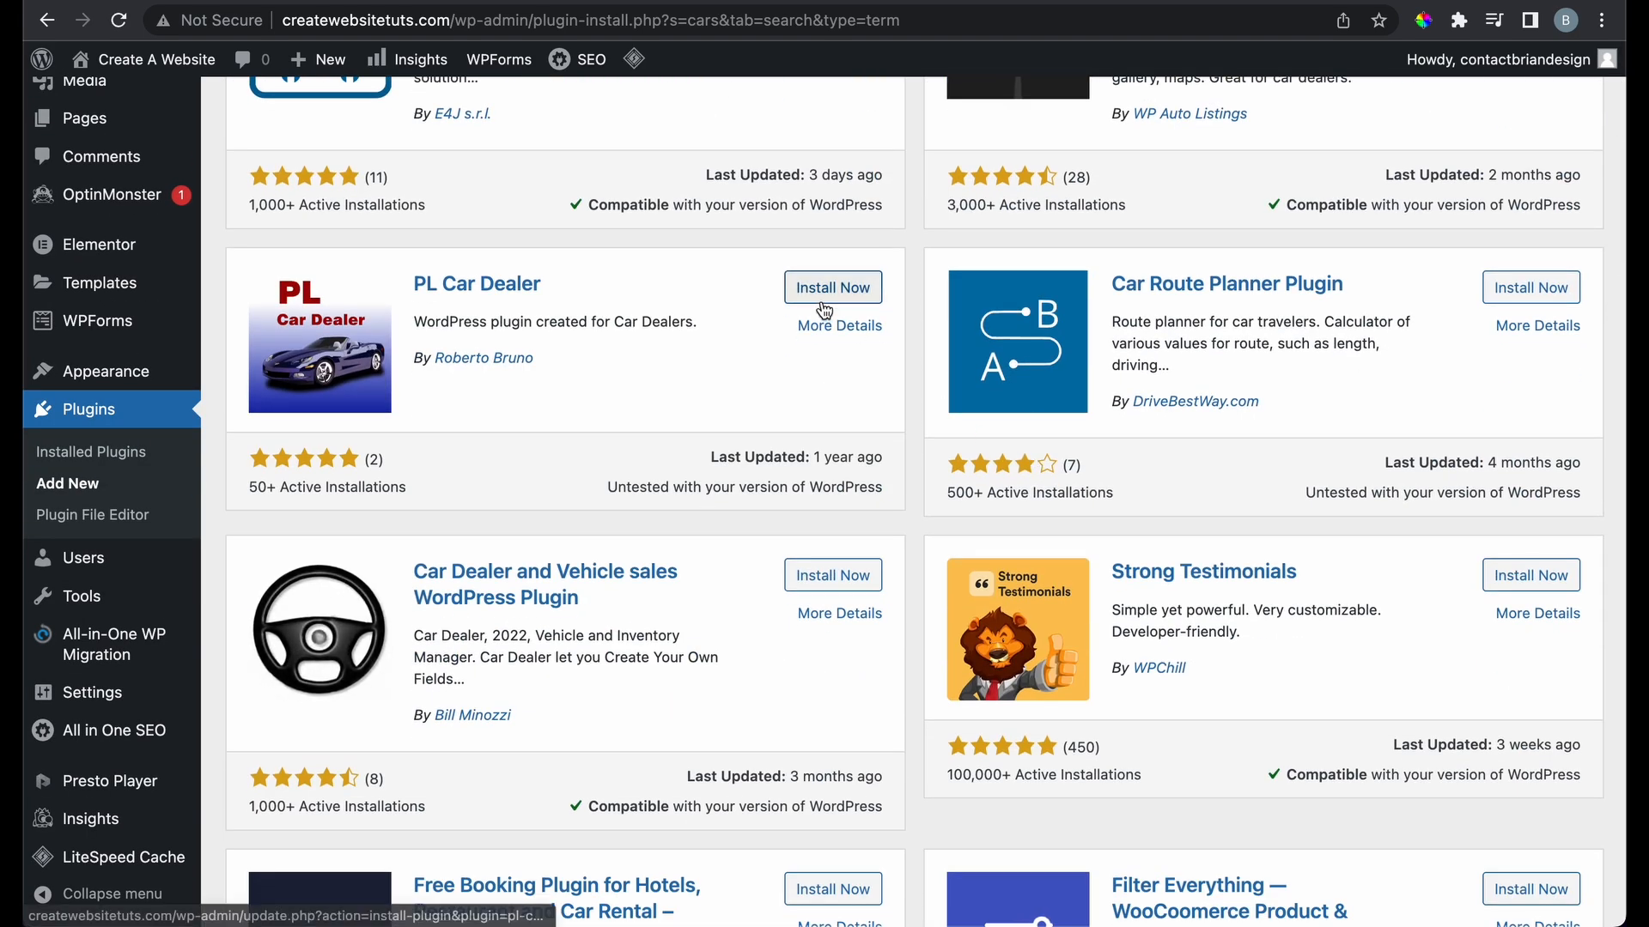
{"action": "scroll", "coordinate": [829, 309], "scroll_direction": "up", "scroll_amount": 5}
{"action": "scroll", "coordinate": [867, 305], "scroll_direction": "up", "scroll_amount": 2}
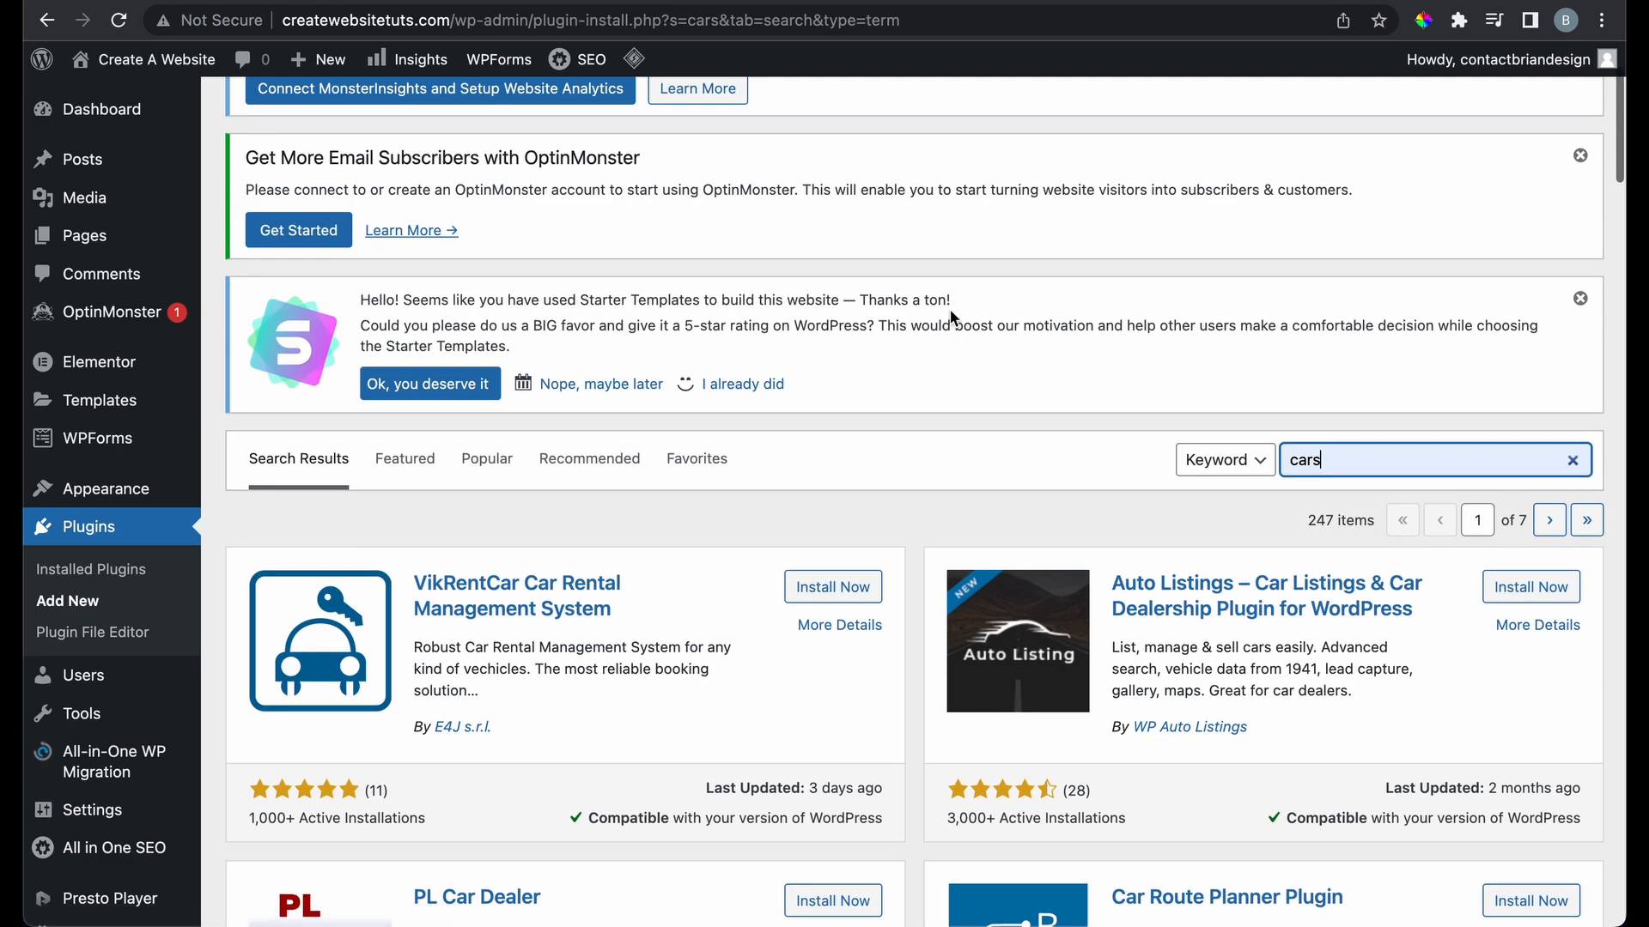
{"action": "left_click", "coordinate": [1572, 460]}
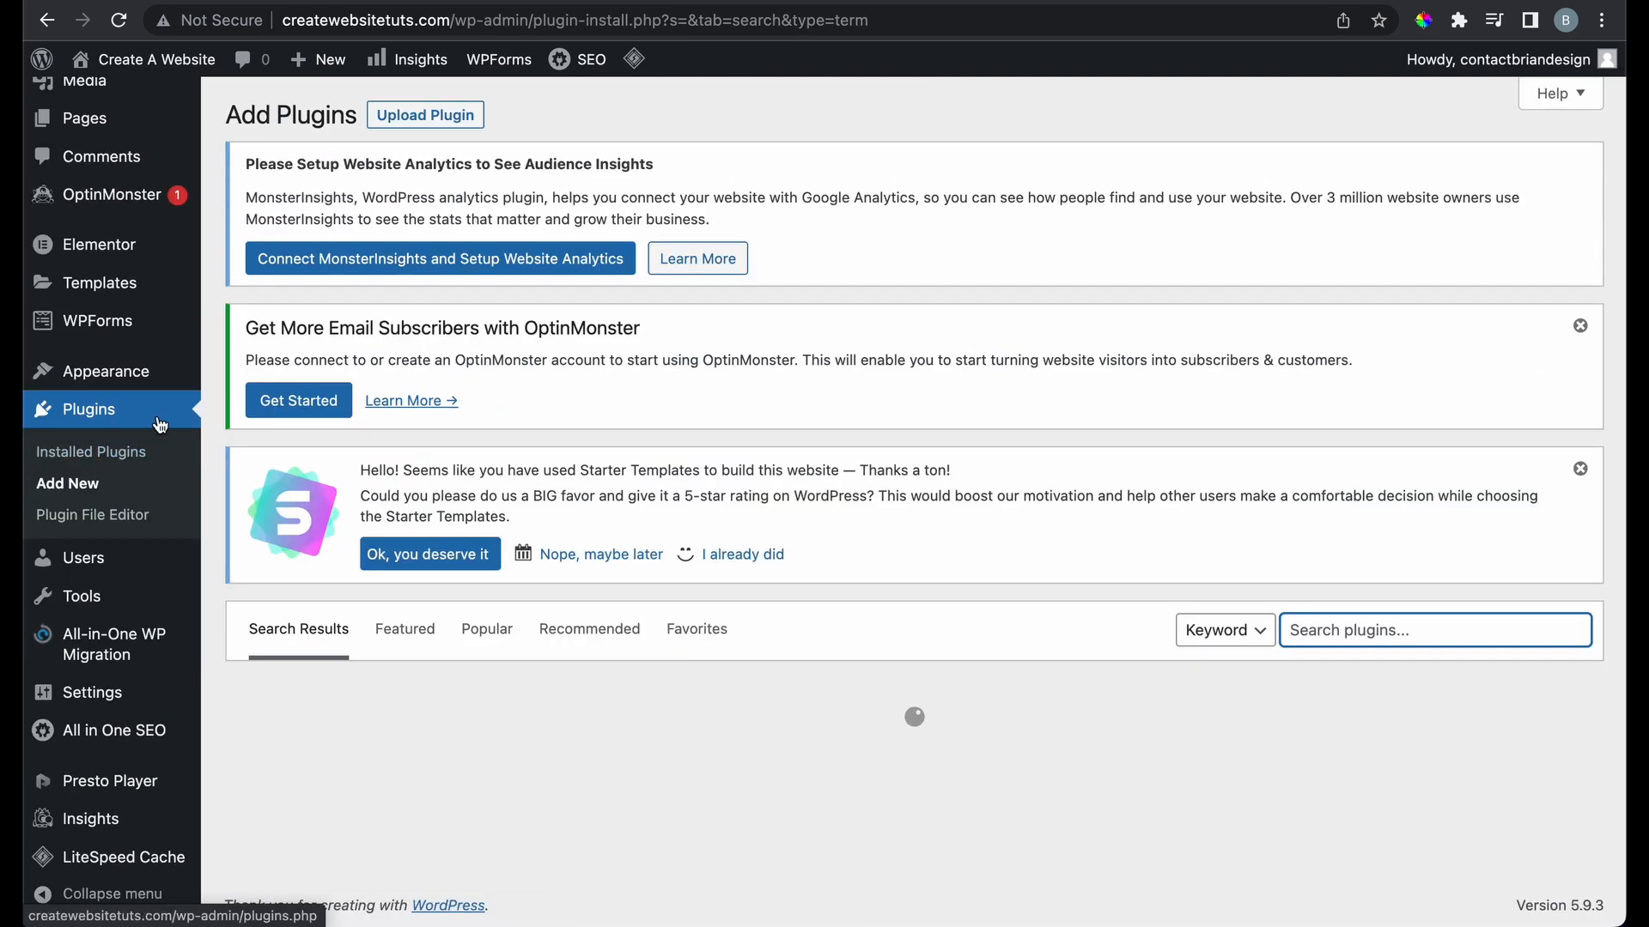
Open the Themes page under Appearance and look over the installed themes and the available settings categories
{"action": "left_click", "coordinate": [164, 383]}
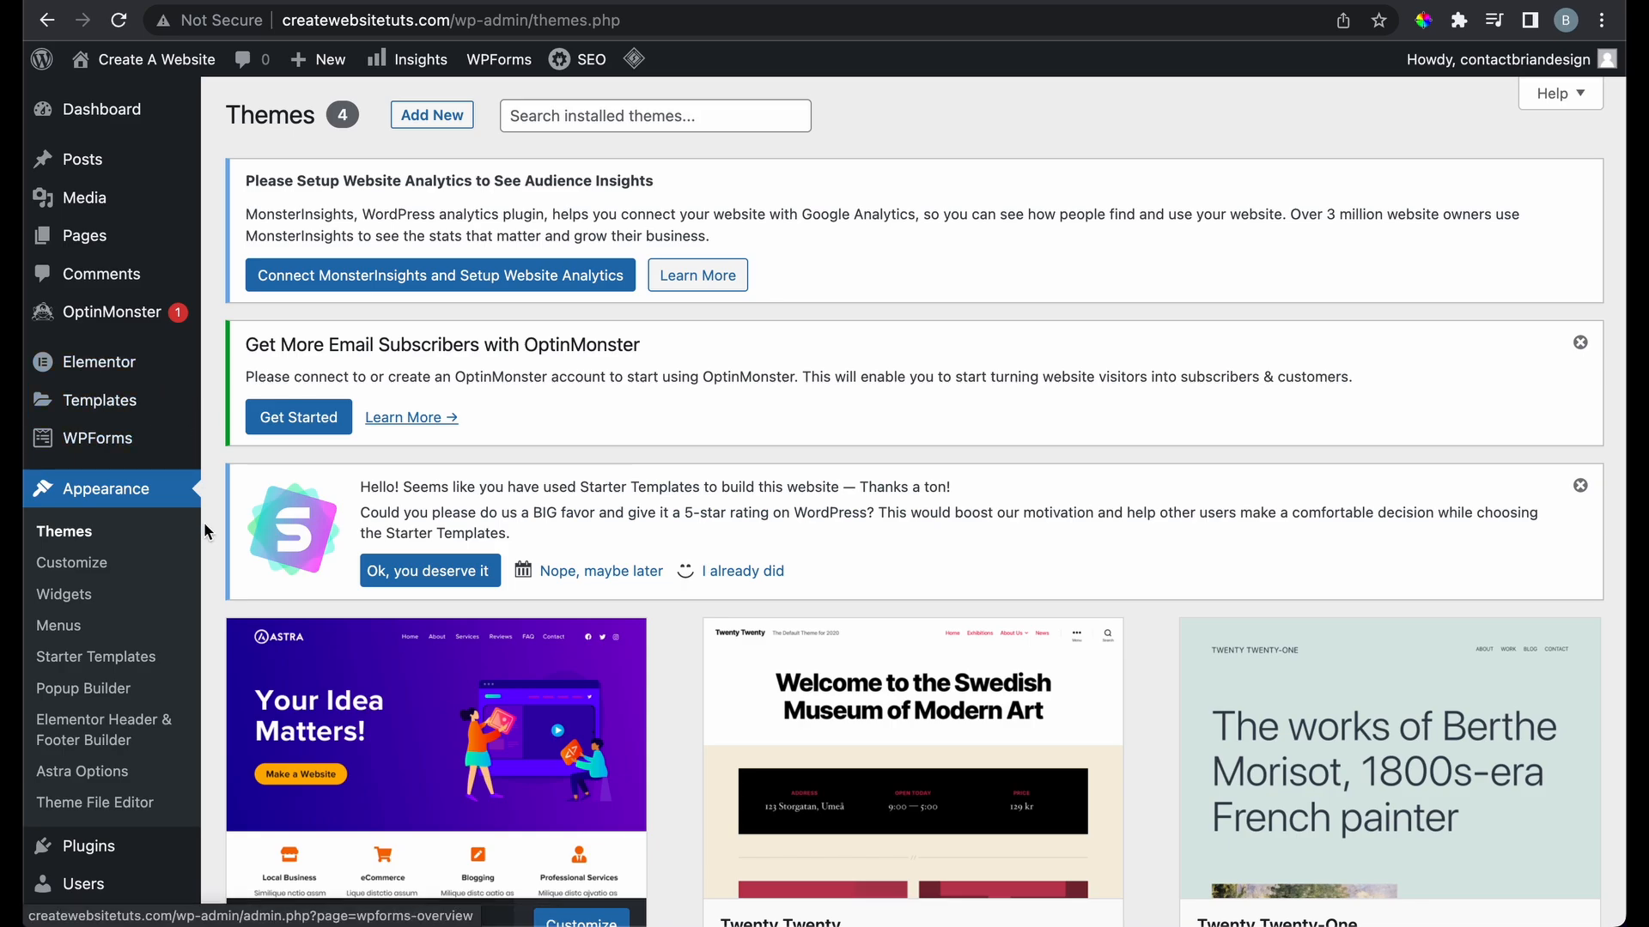
{"action": "scroll", "coordinate": [183, 749], "scroll_direction": "down", "scroll_amount": 5}
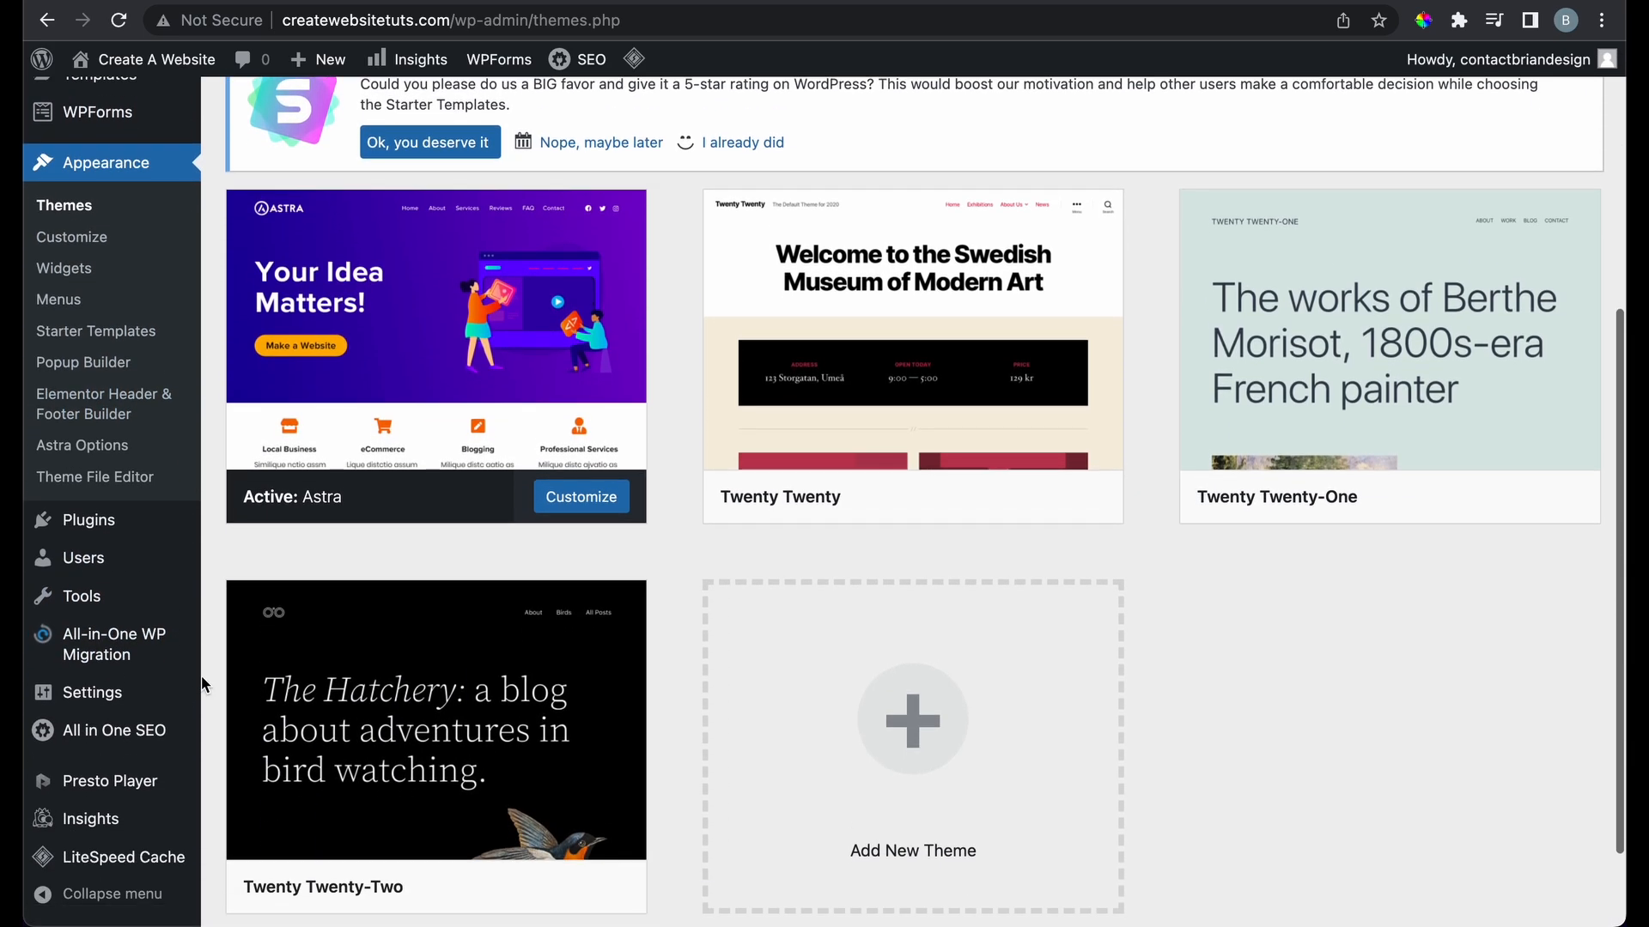
{"action": "mouse_move", "coordinate": [163, 694]}
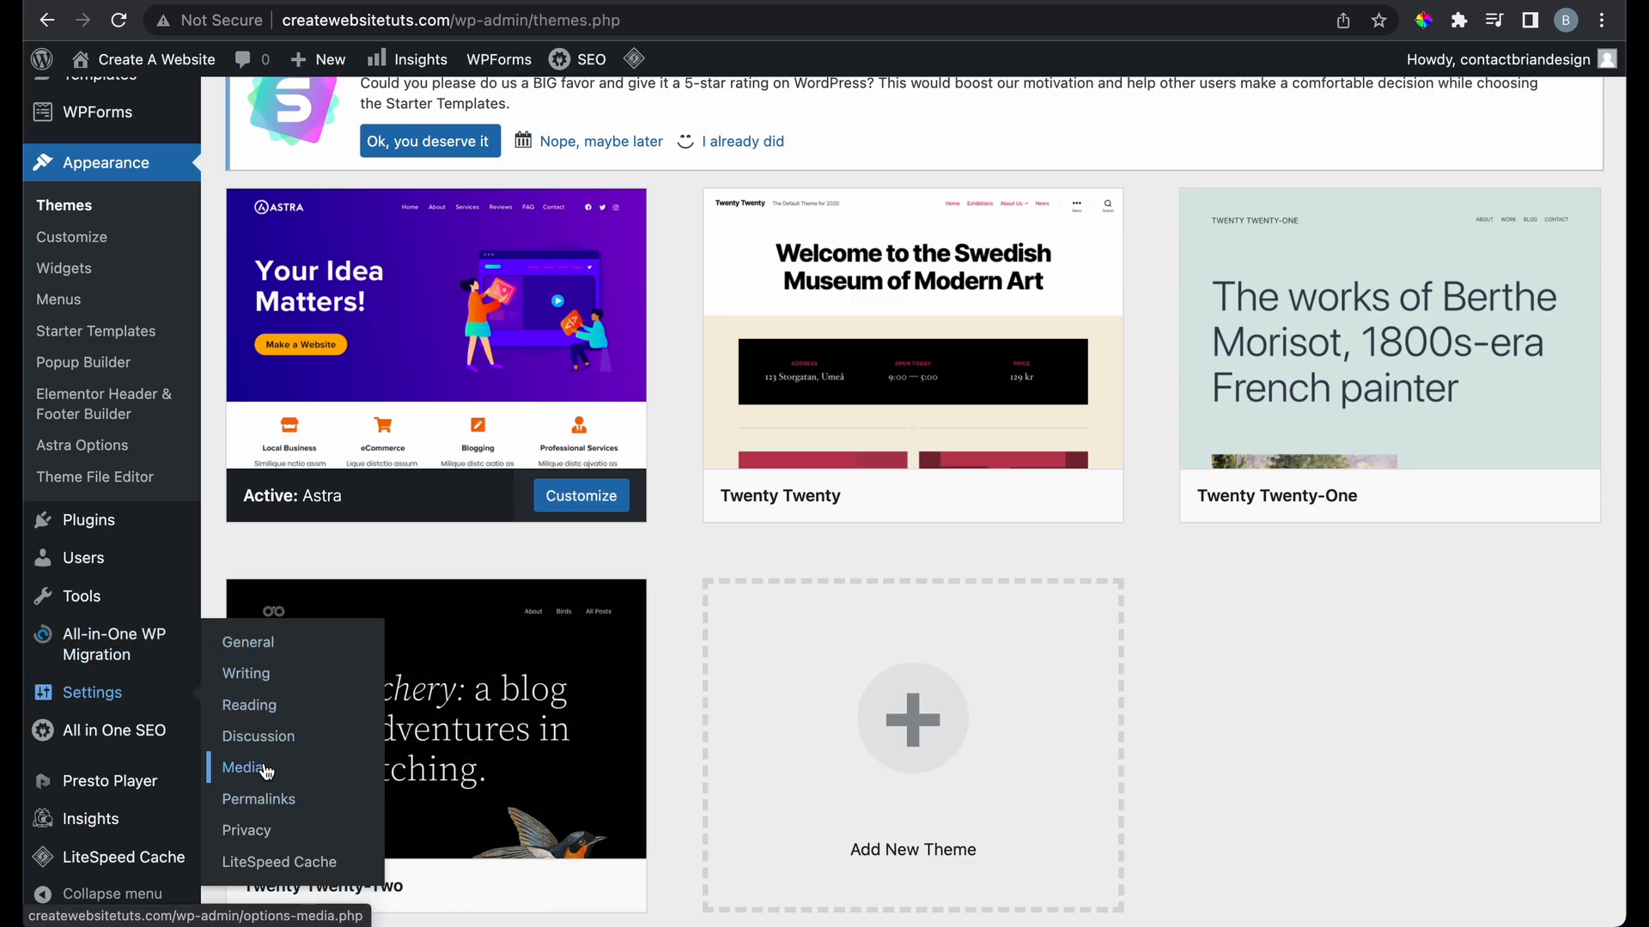
{"action": "mouse_move", "coordinate": [163, 875]}
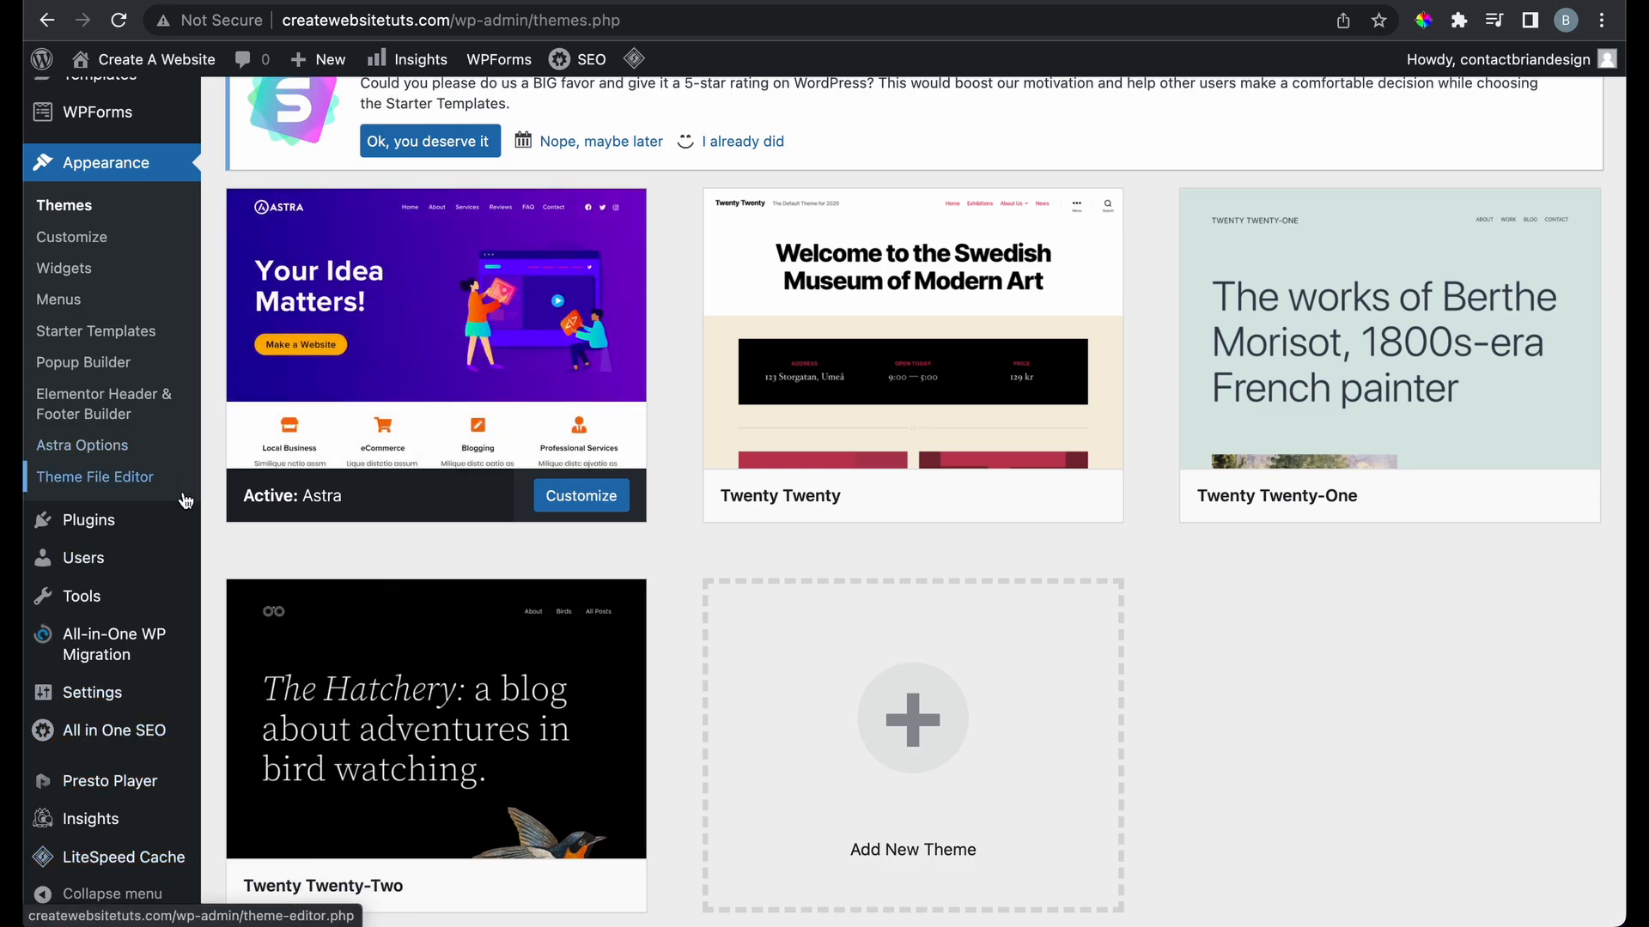
{"action": "scroll", "coordinate": [202, 509], "scroll_direction": "up", "scroll_amount": 5}
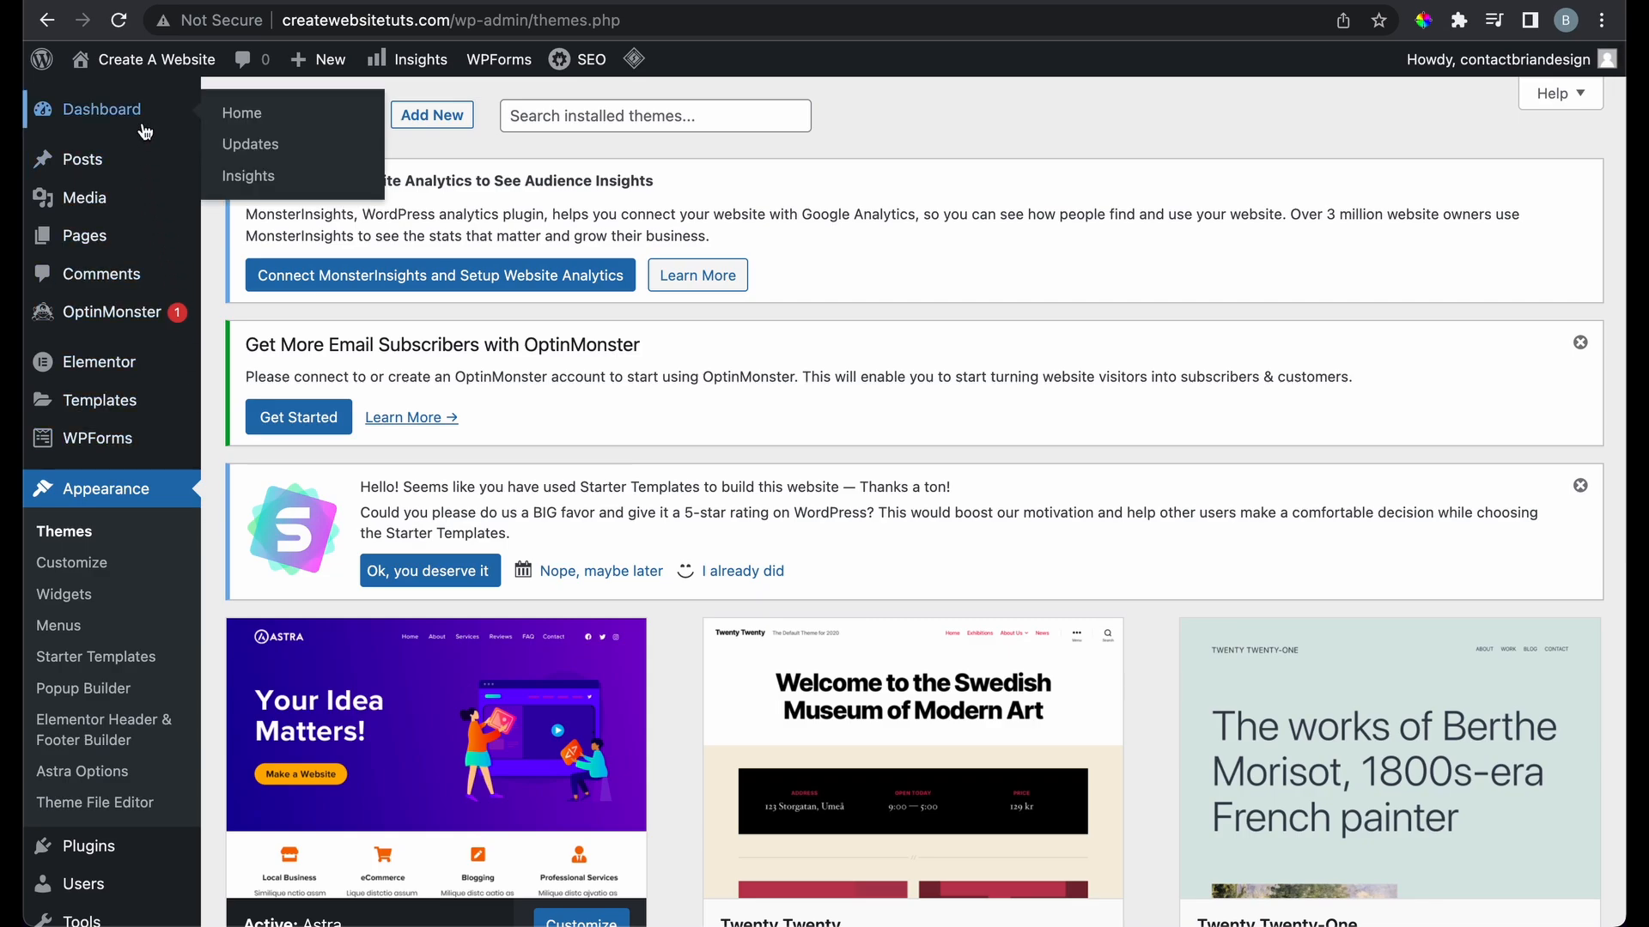
Go back to the dashboard, visit the live site and open its Footer template in the Elementor editor
{"action": "left_click", "coordinate": [145, 129]}
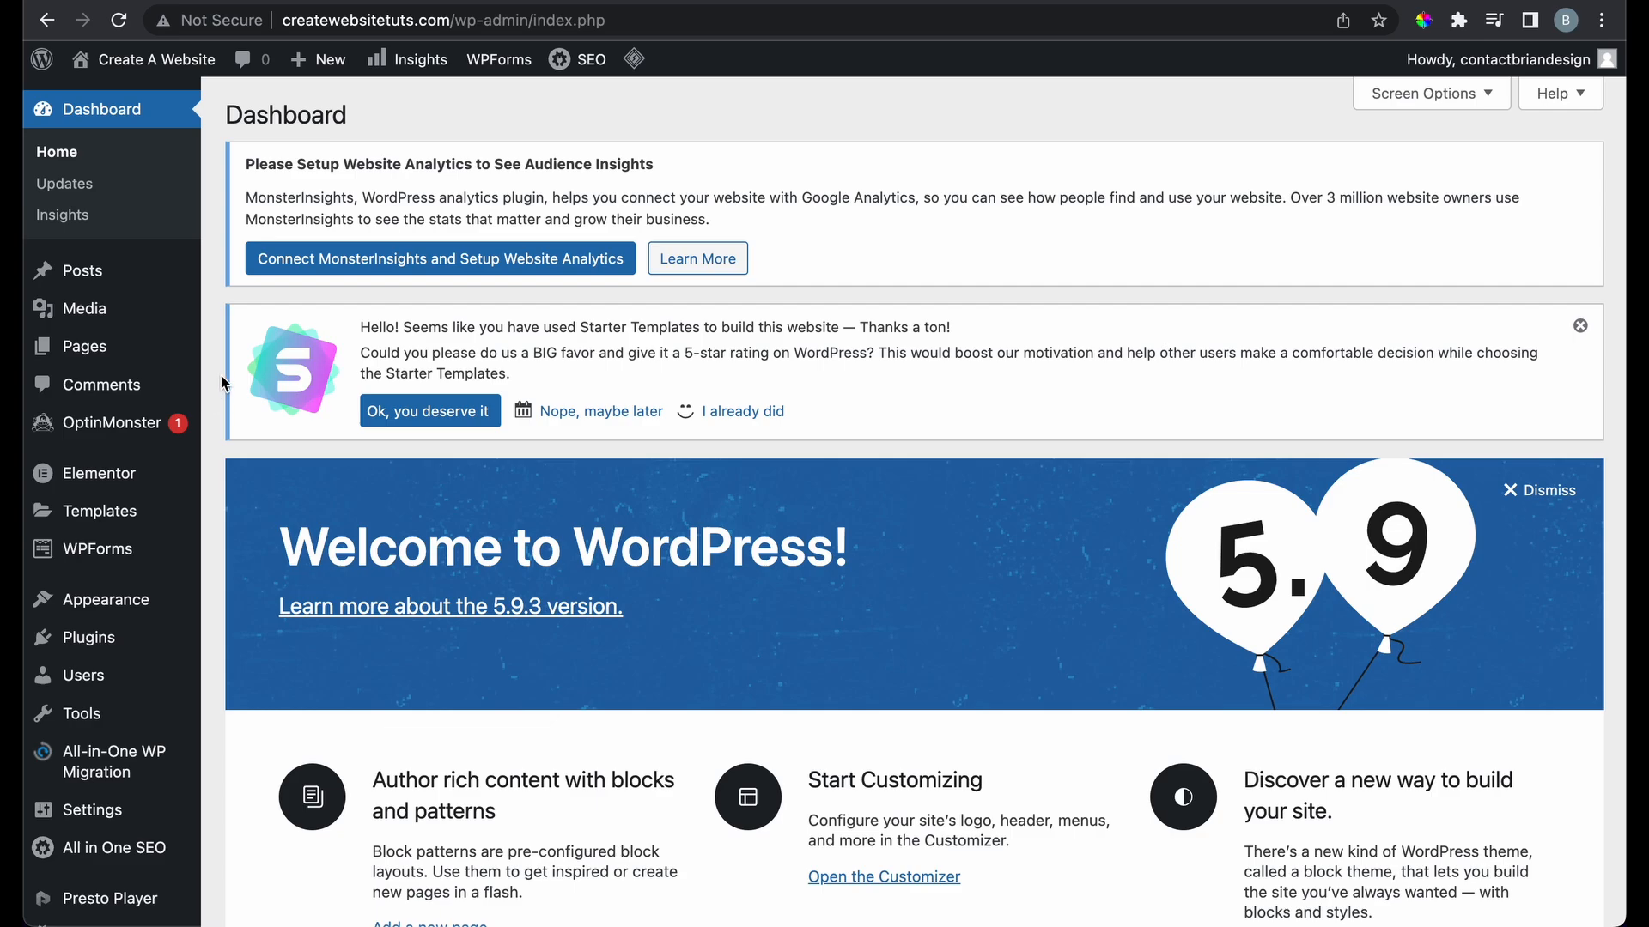
{"action": "mouse_move", "coordinate": [148, 53]}
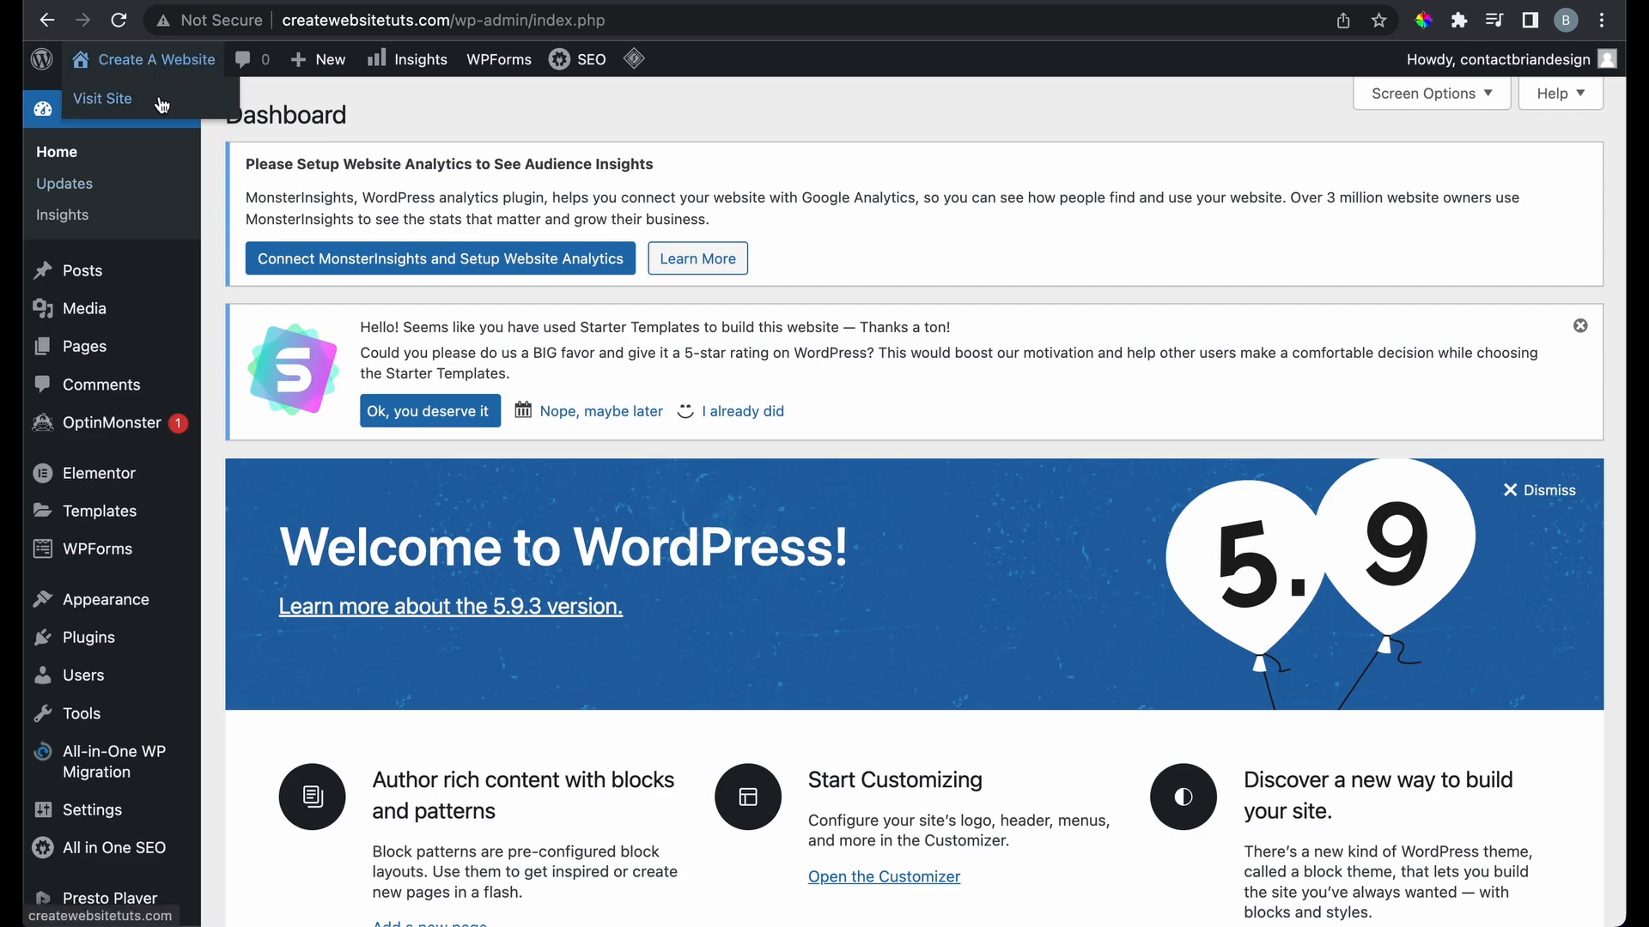
{"action": "left_click", "coordinate": [162, 105]}
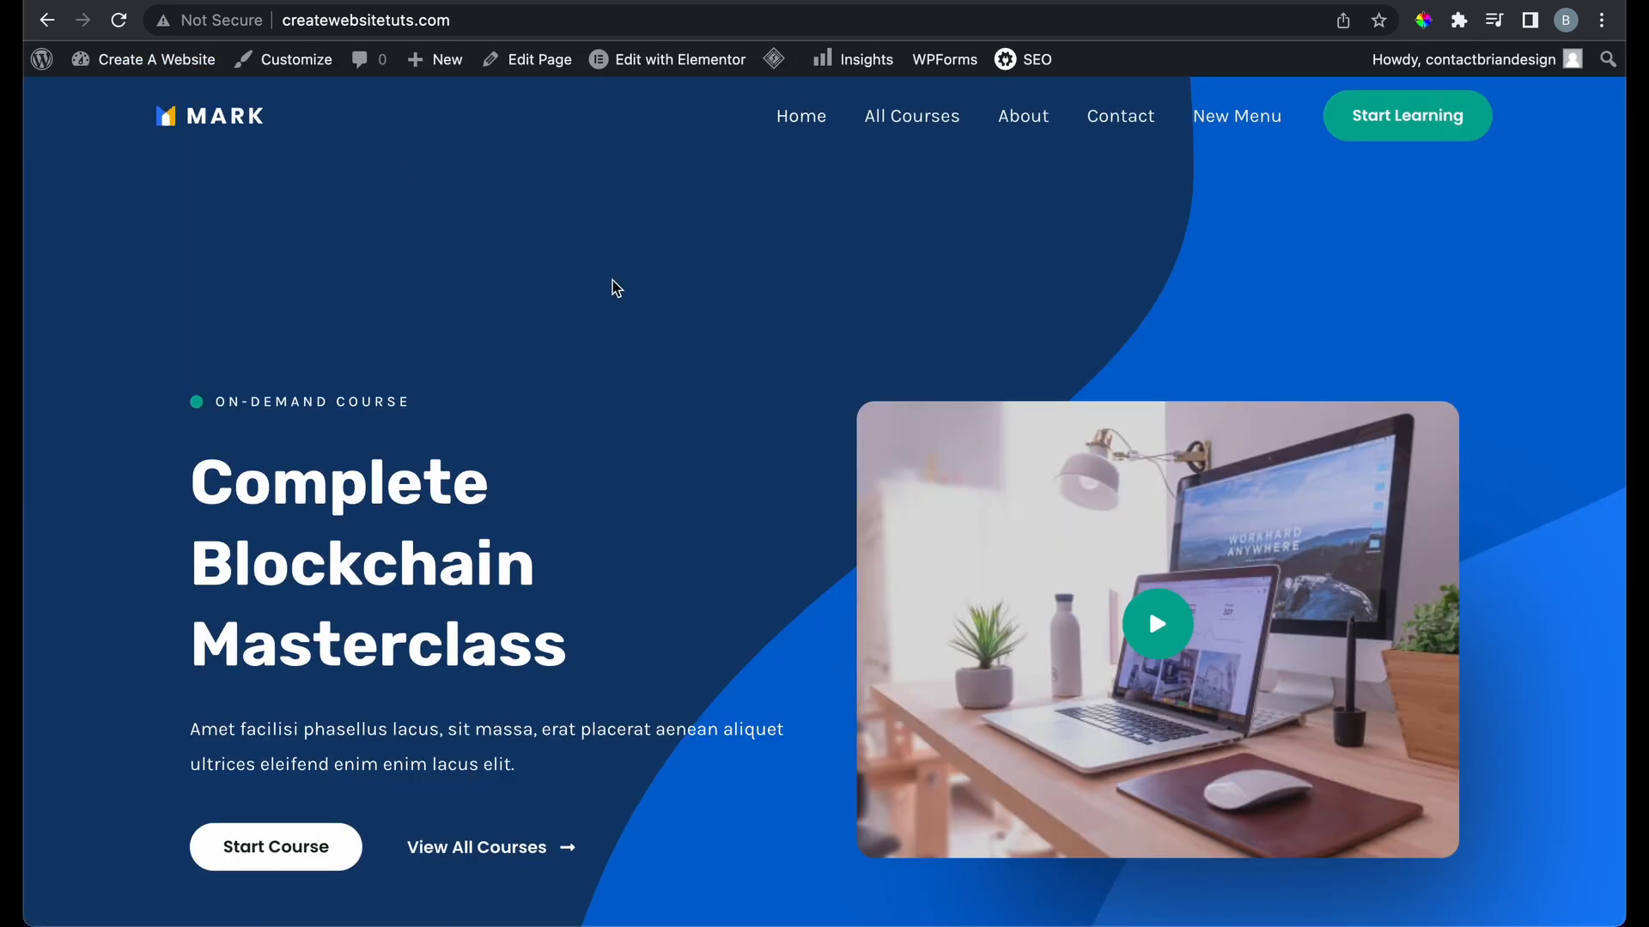
{"action": "mouse_move", "coordinate": [657, 63]}
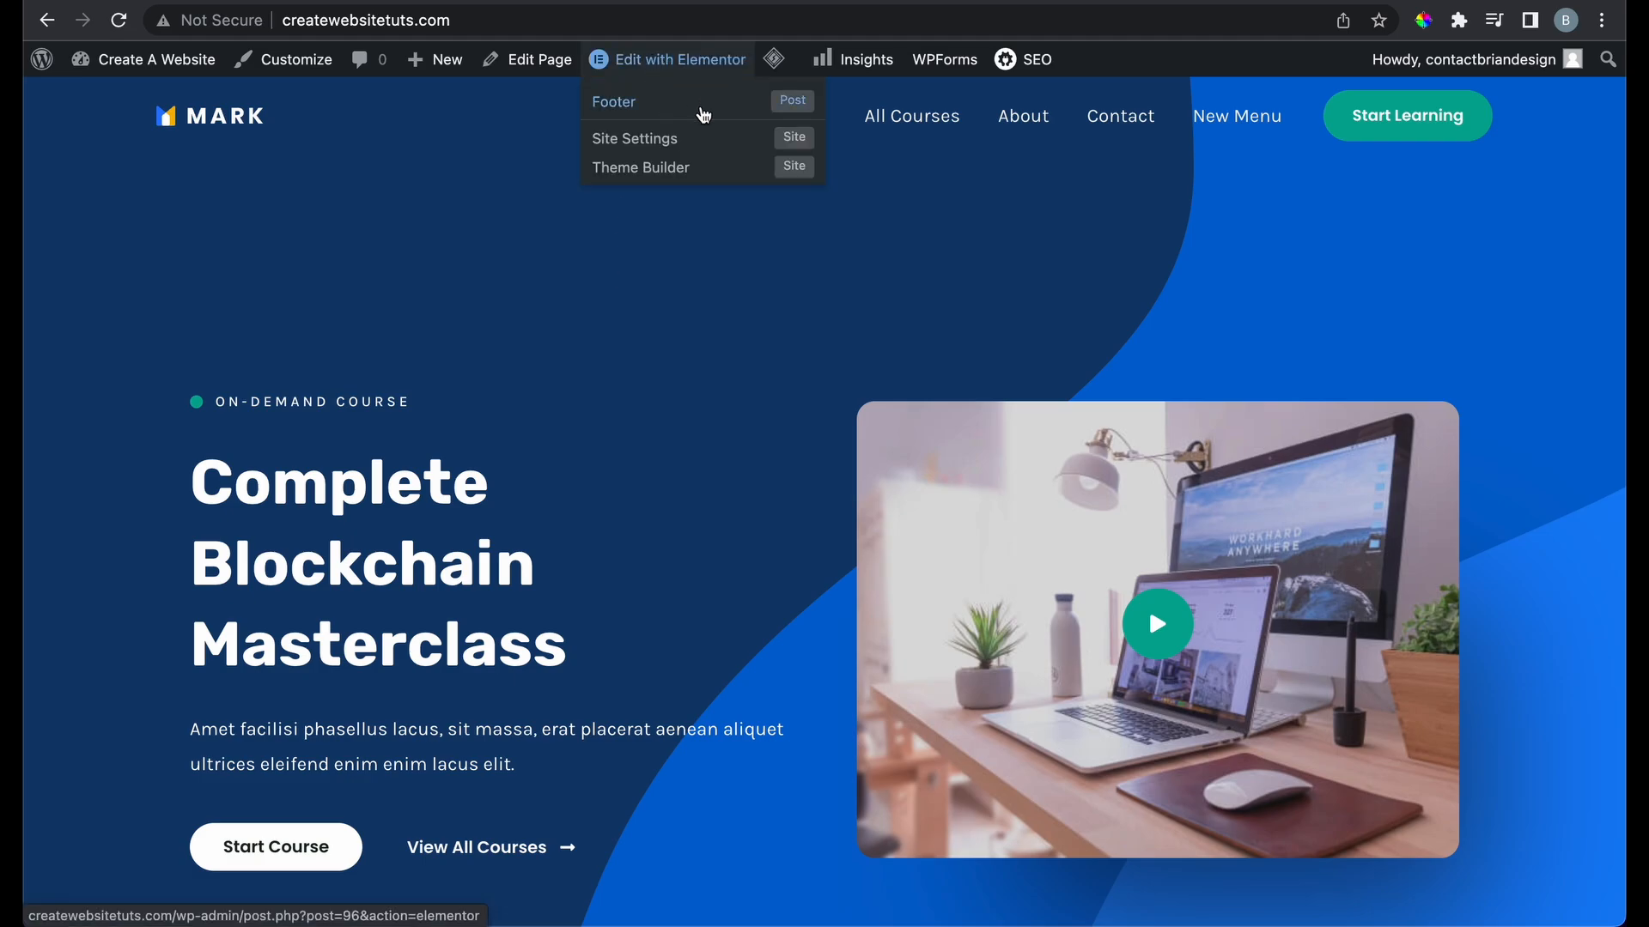
{"action": "left_click", "coordinate": [797, 111]}
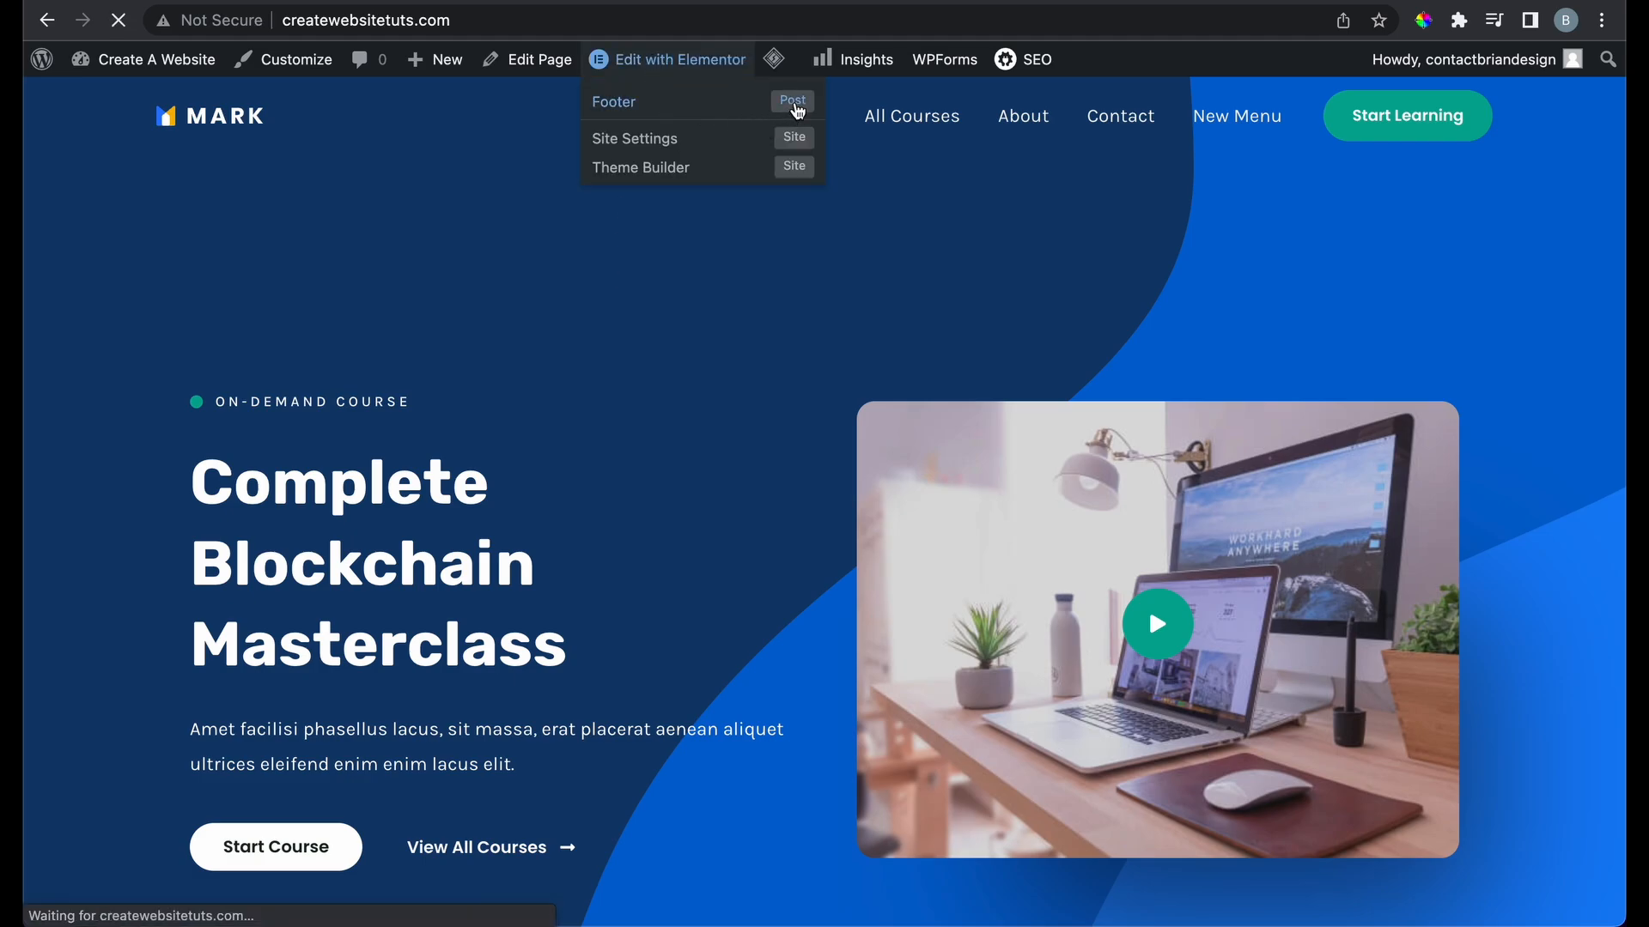
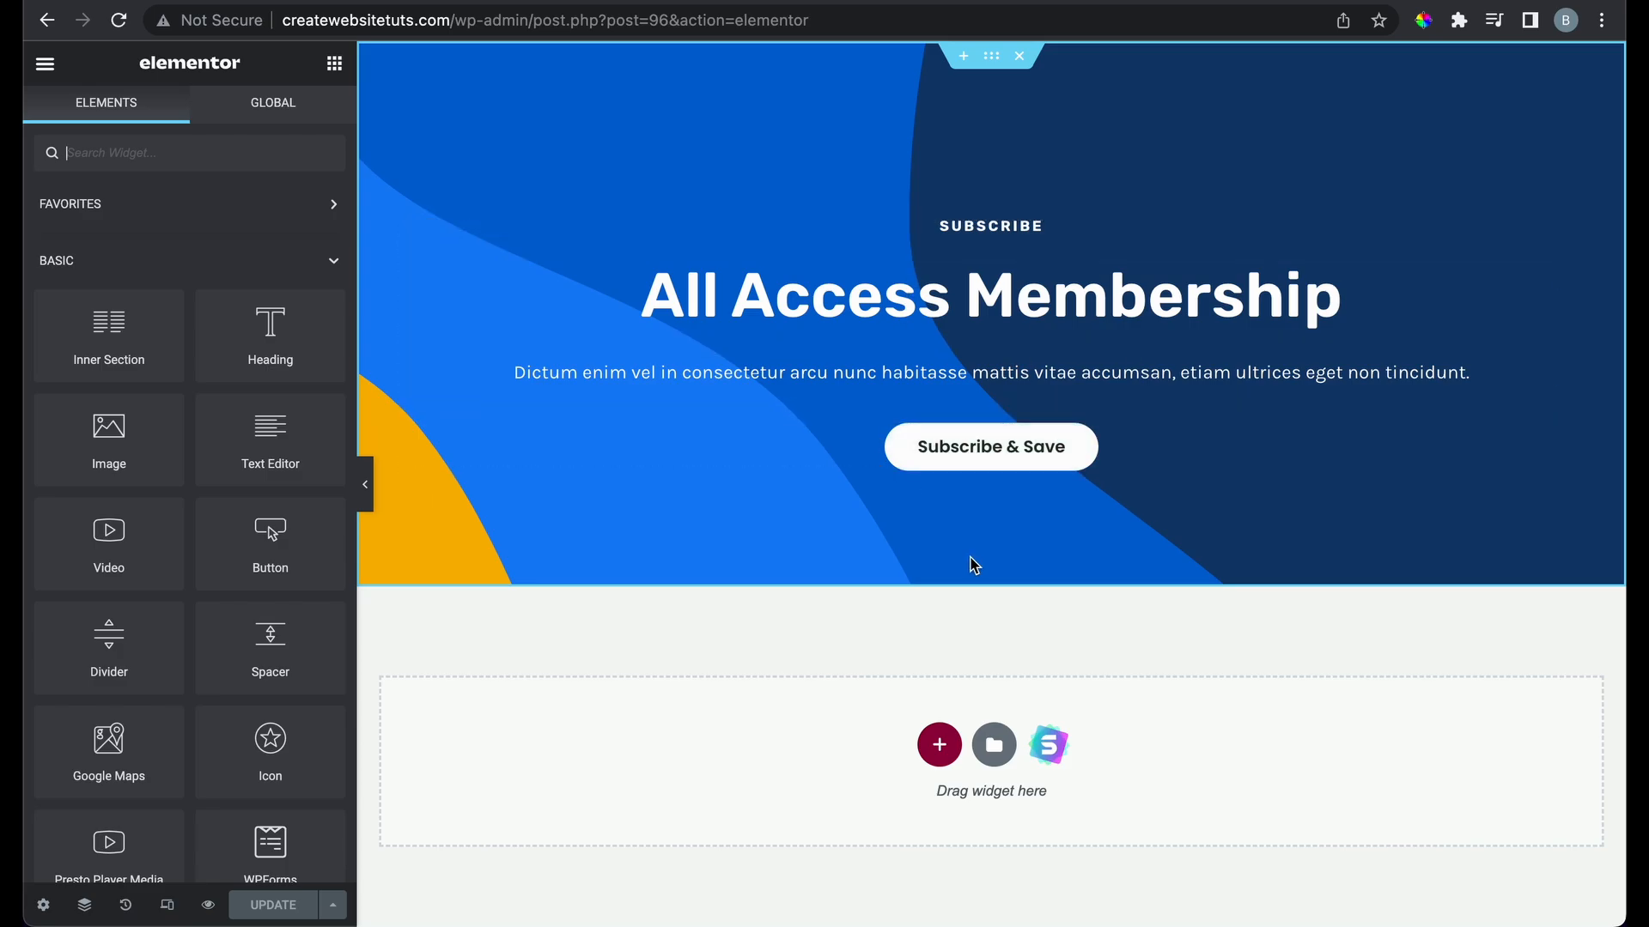
Add an empty section with two equal columns below the "All Access Membership" section
{"action": "left_click", "coordinate": [940, 745]}
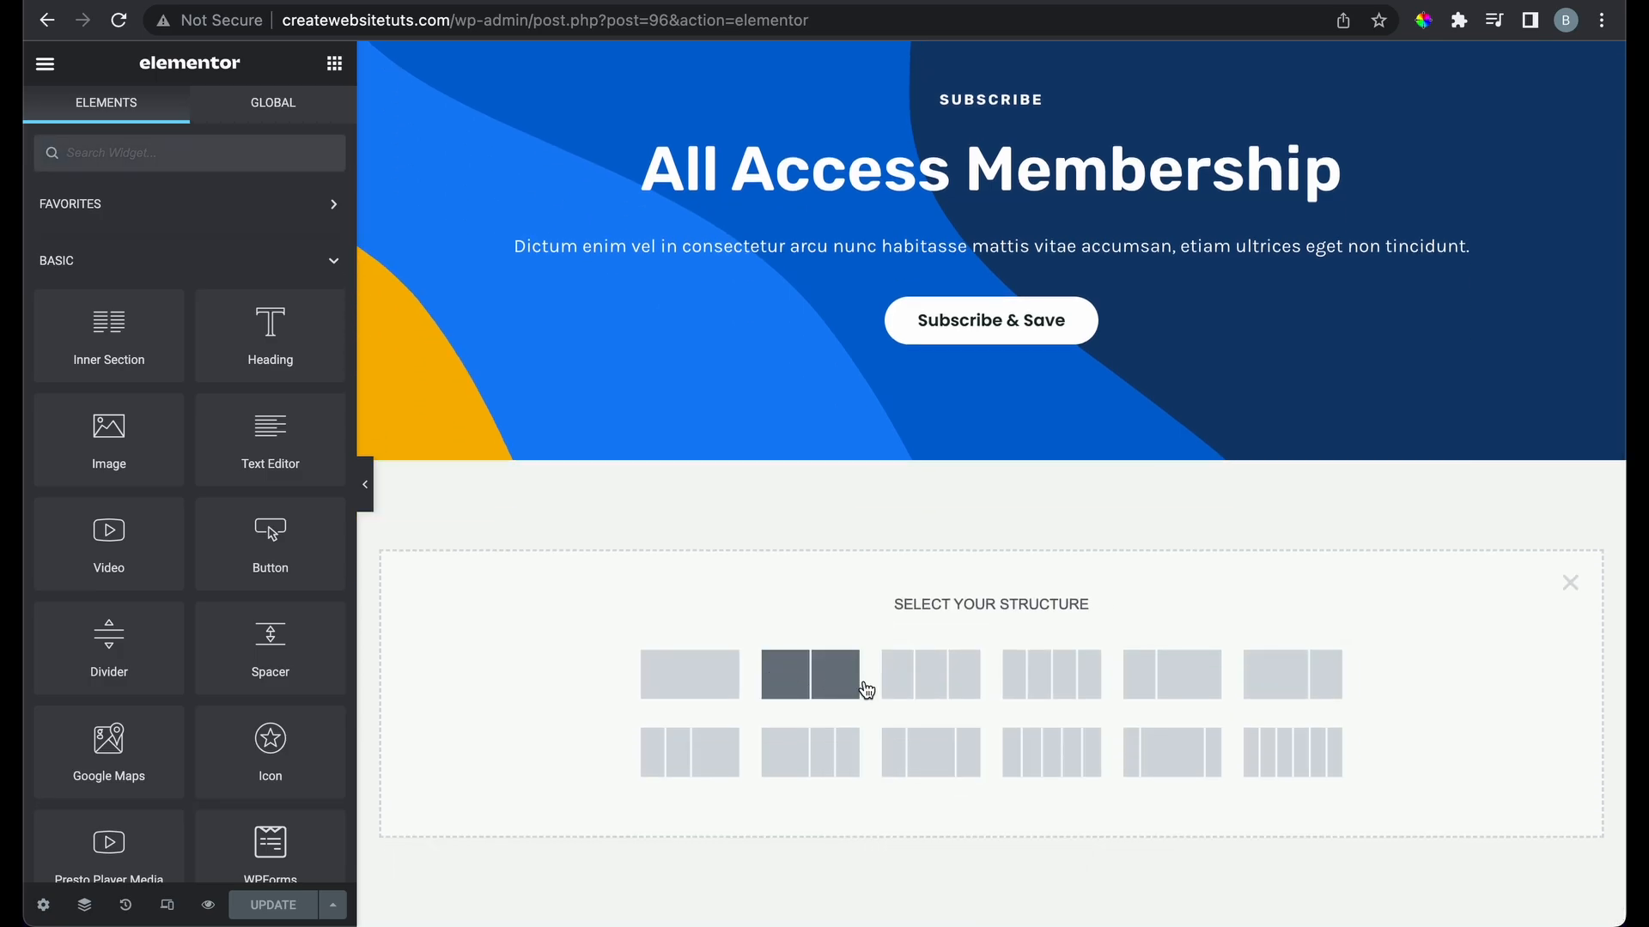
{"action": "left_click", "coordinate": [839, 668]}
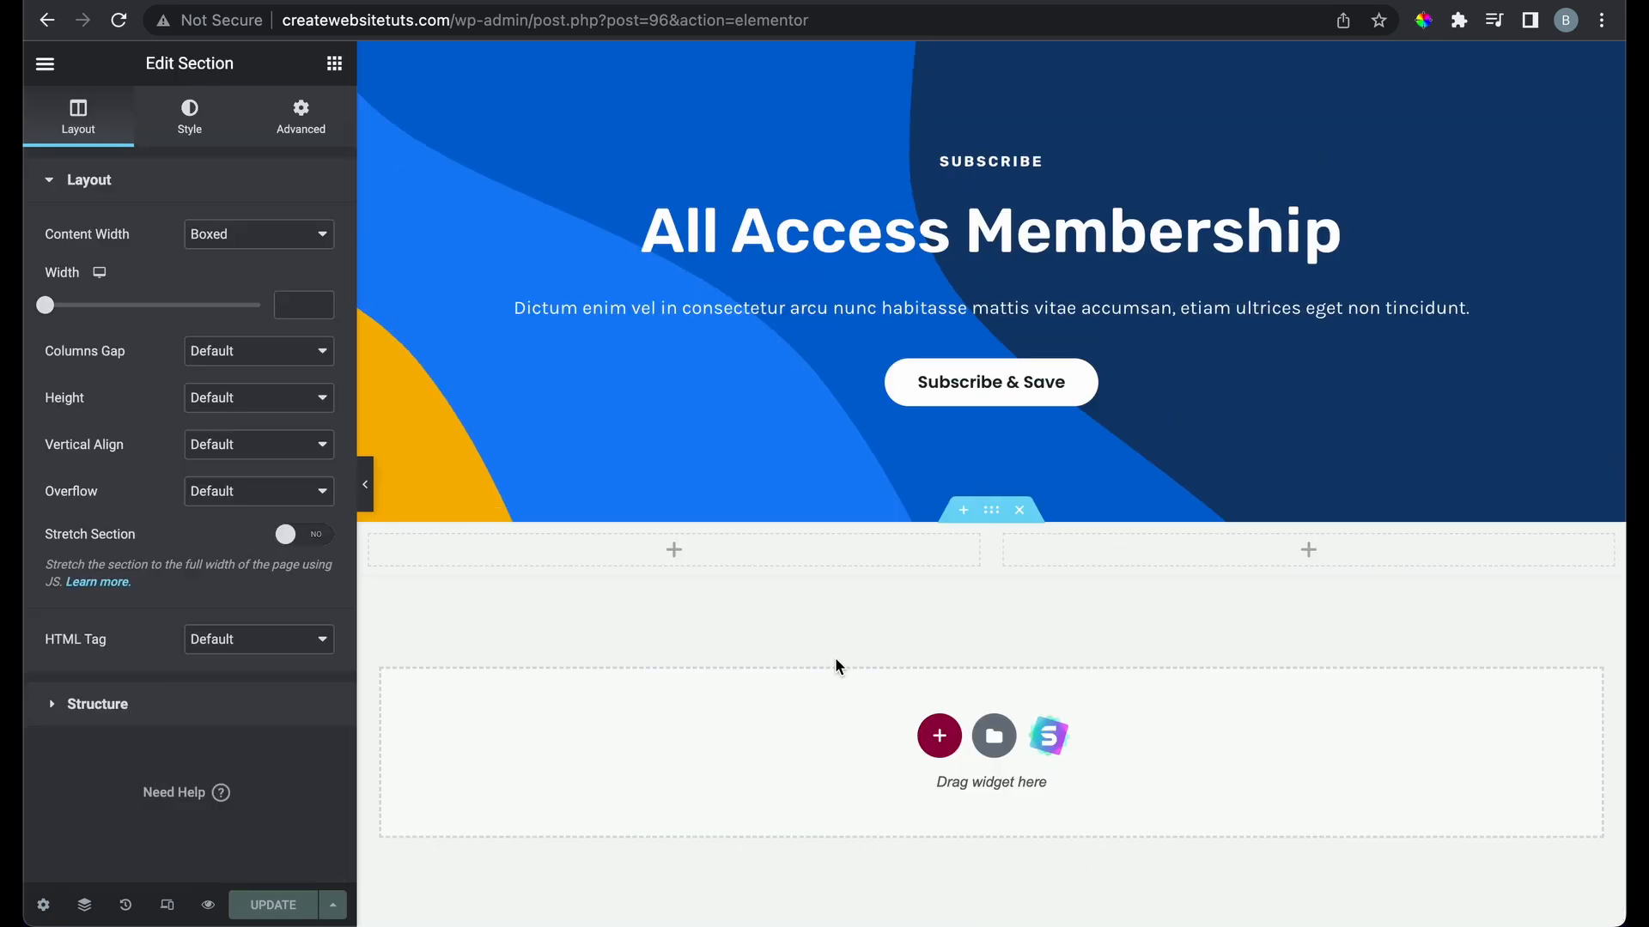
Import the four-column text block with Feature One to Feature Four from the starter template blocks into the Footer template
{"action": "left_click", "coordinate": [1048, 736]}
{"action": "left_click", "coordinate": [879, 100]}
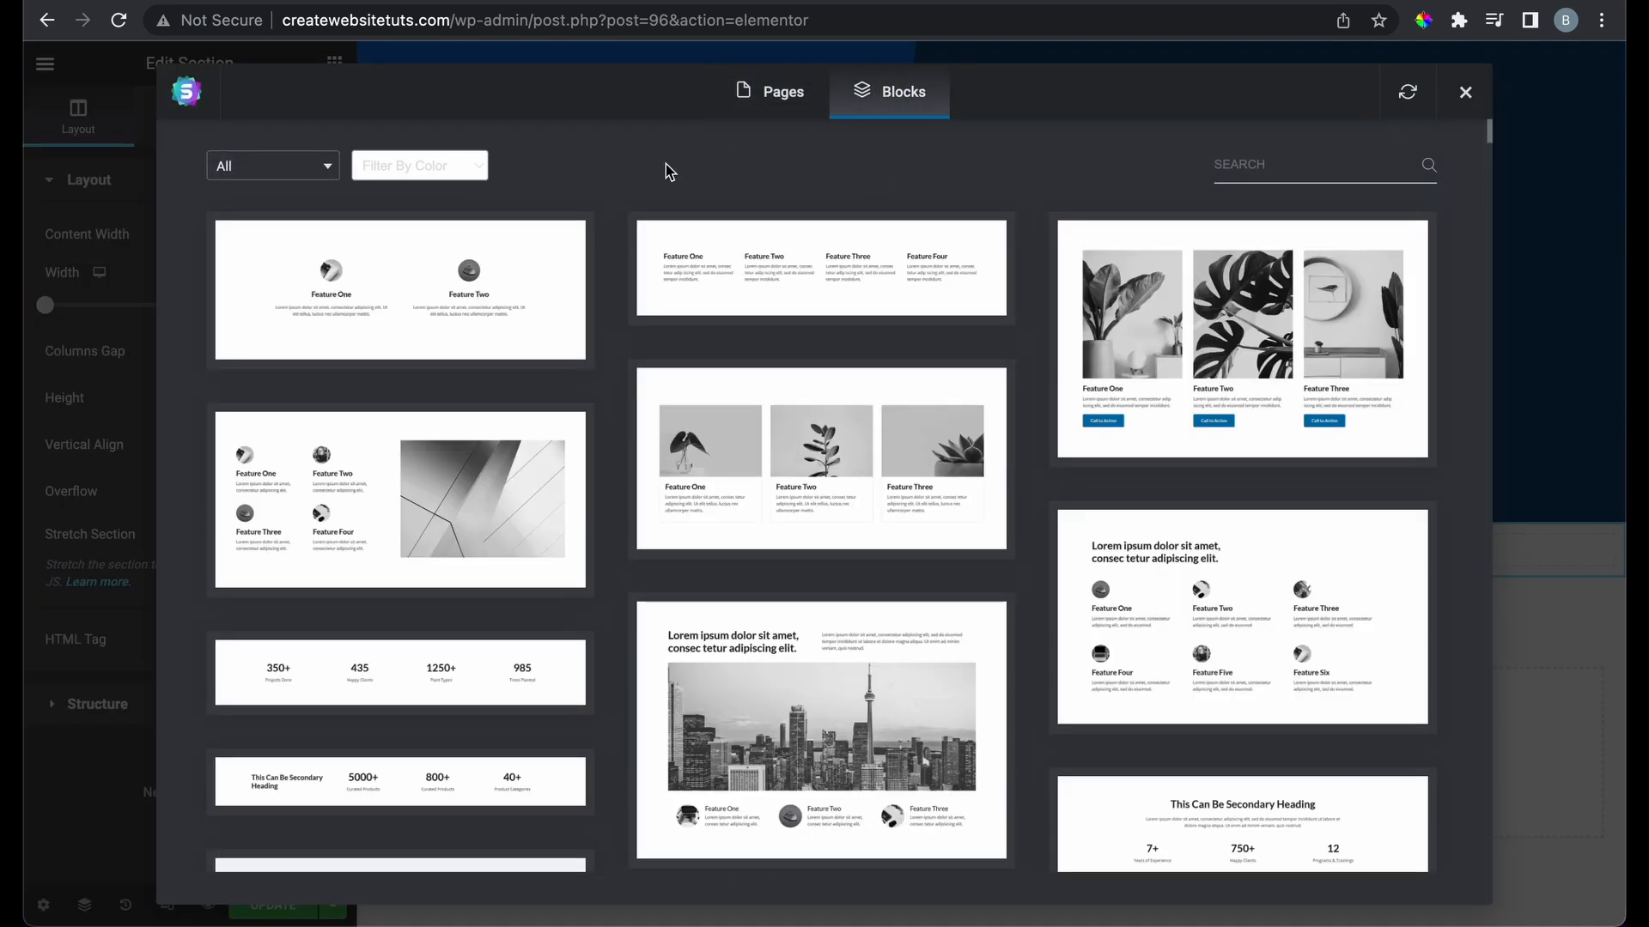
{"action": "left_click", "coordinate": [708, 263]}
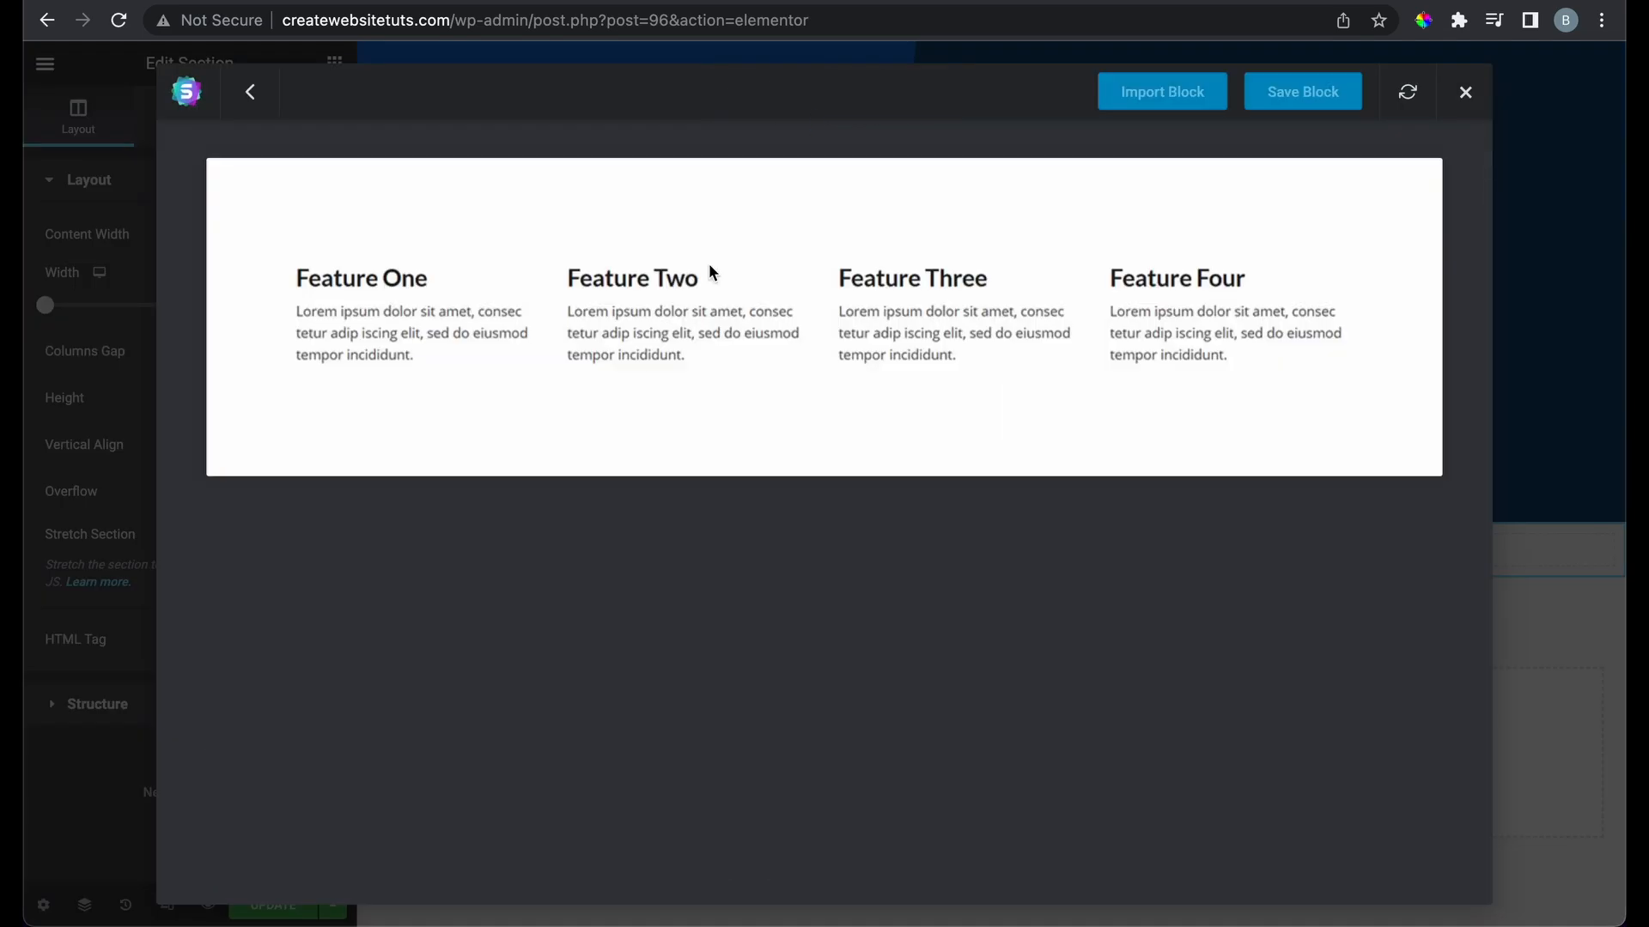
{"action": "left_click", "coordinate": [1164, 95]}
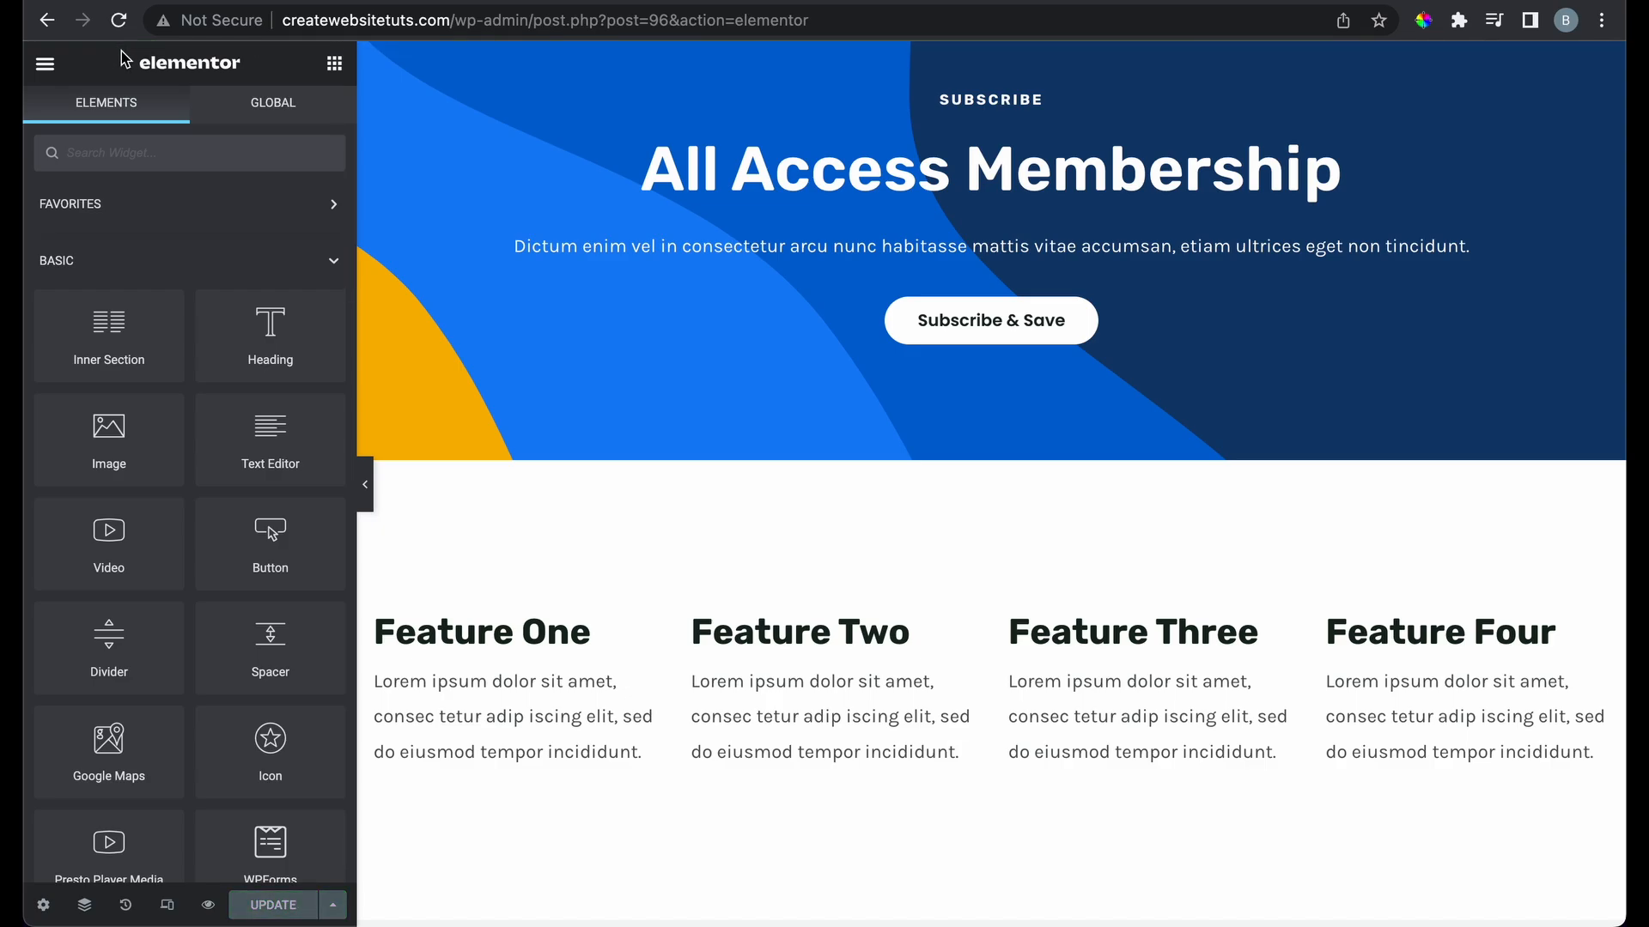
Exit the editor to the dashboard, visit the live site and check the feature block above the homepage footer
{"action": "left_click", "coordinate": [47, 65]}
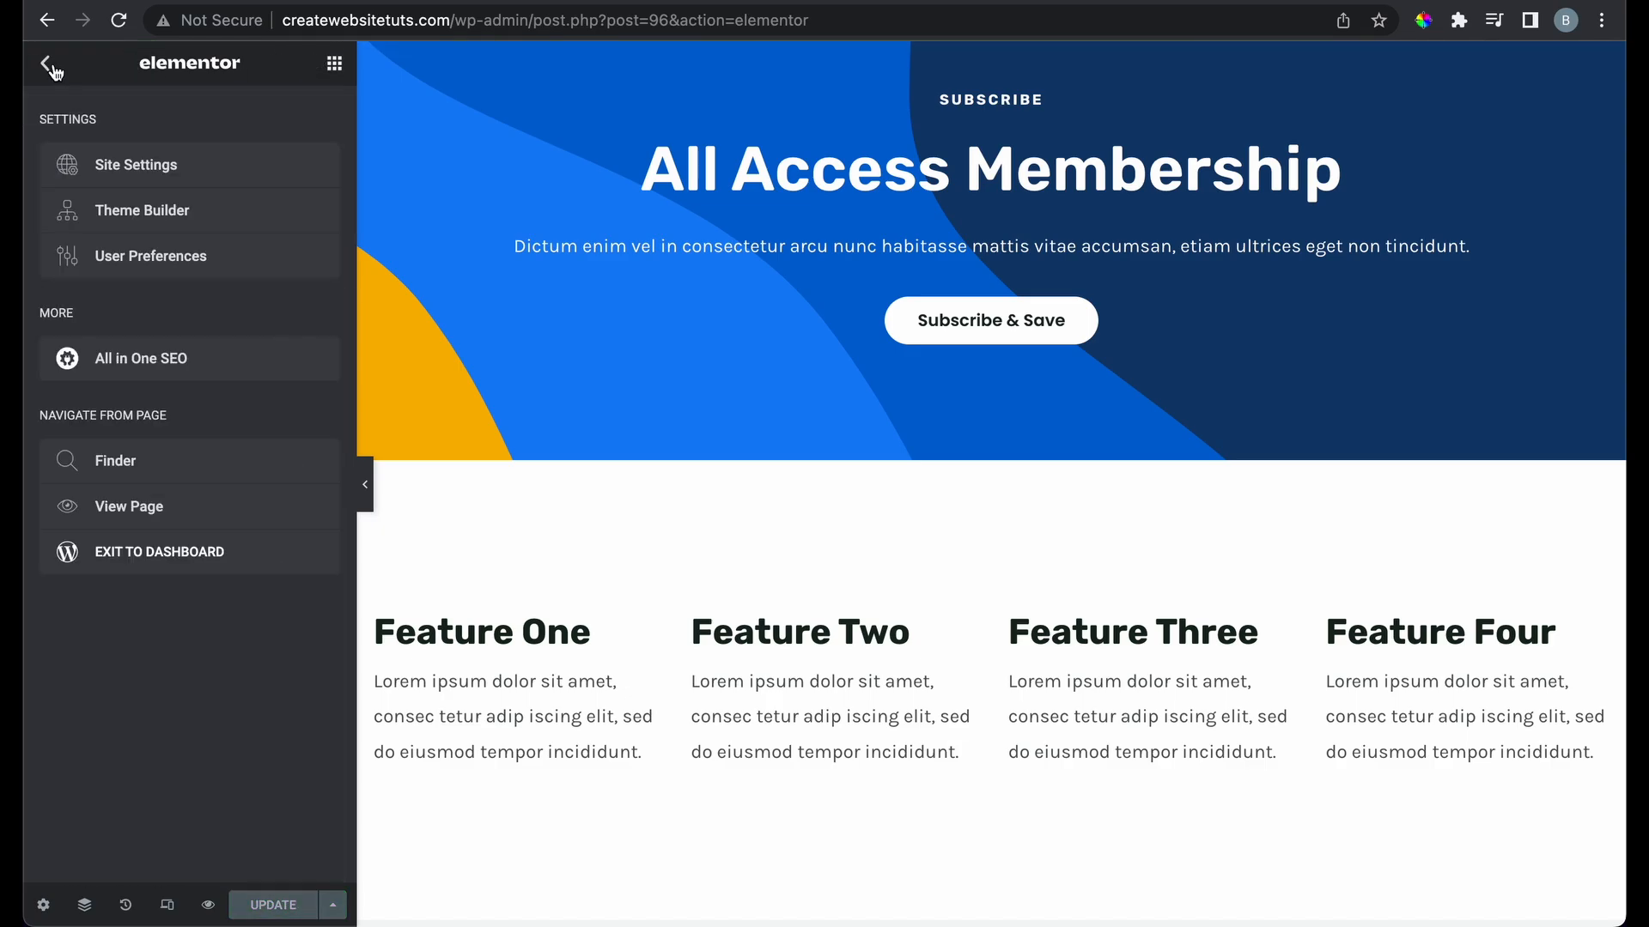
{"action": "left_click", "coordinate": [166, 562]}
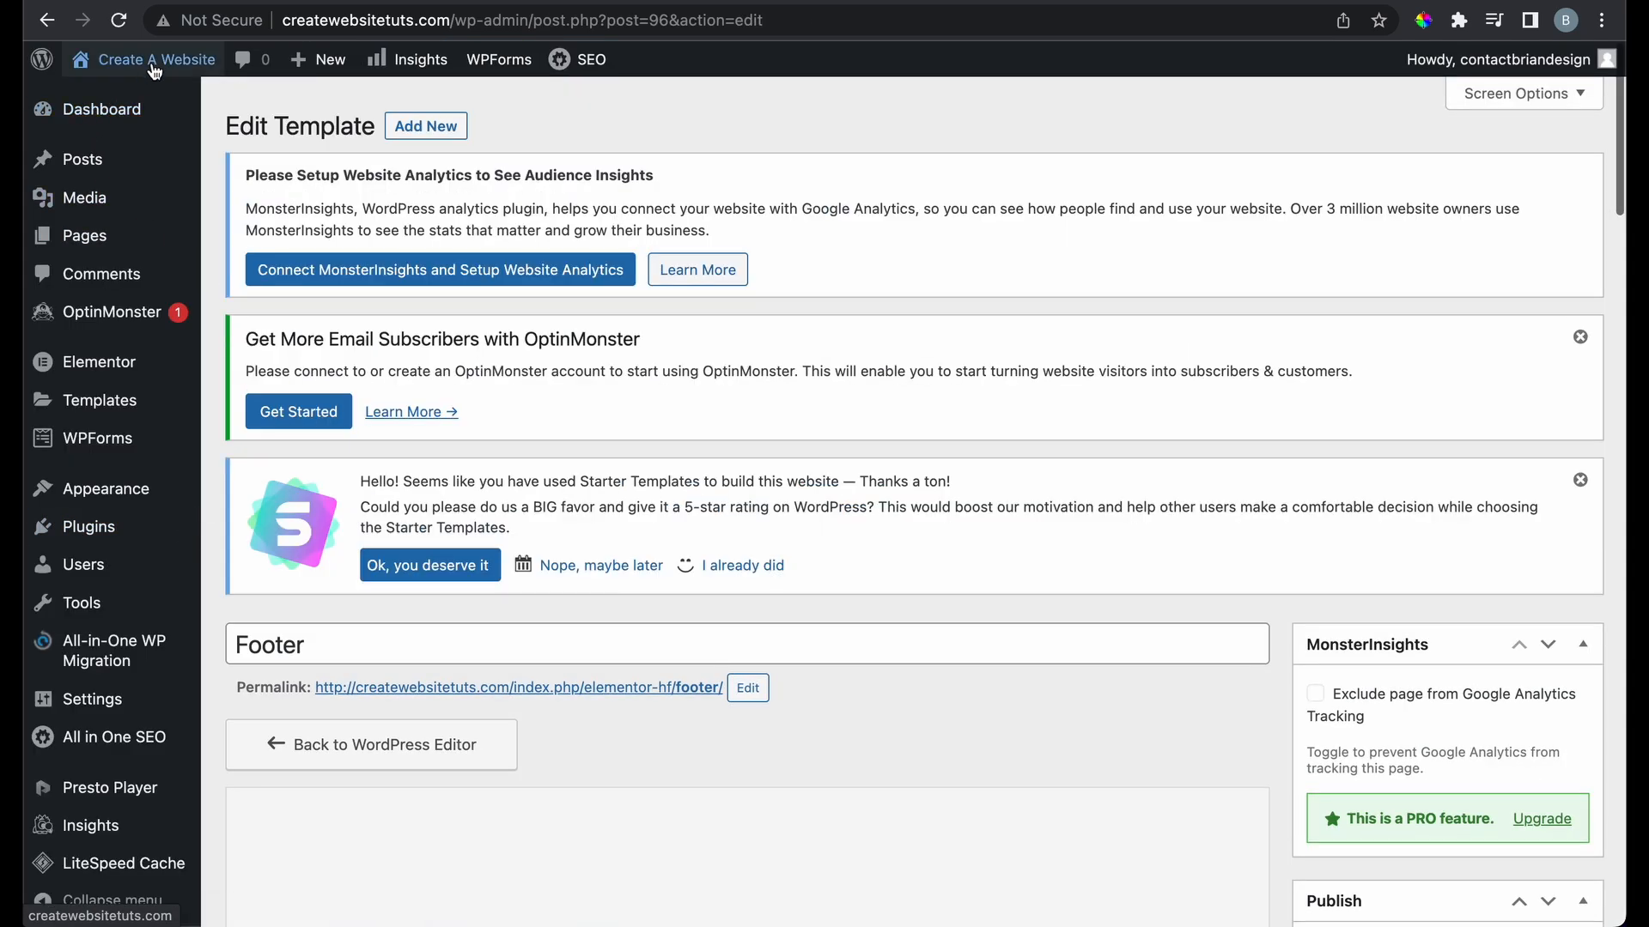
{"action": "mouse_move", "coordinate": [146, 60]}
{"action": "left_click", "coordinate": [152, 108]}
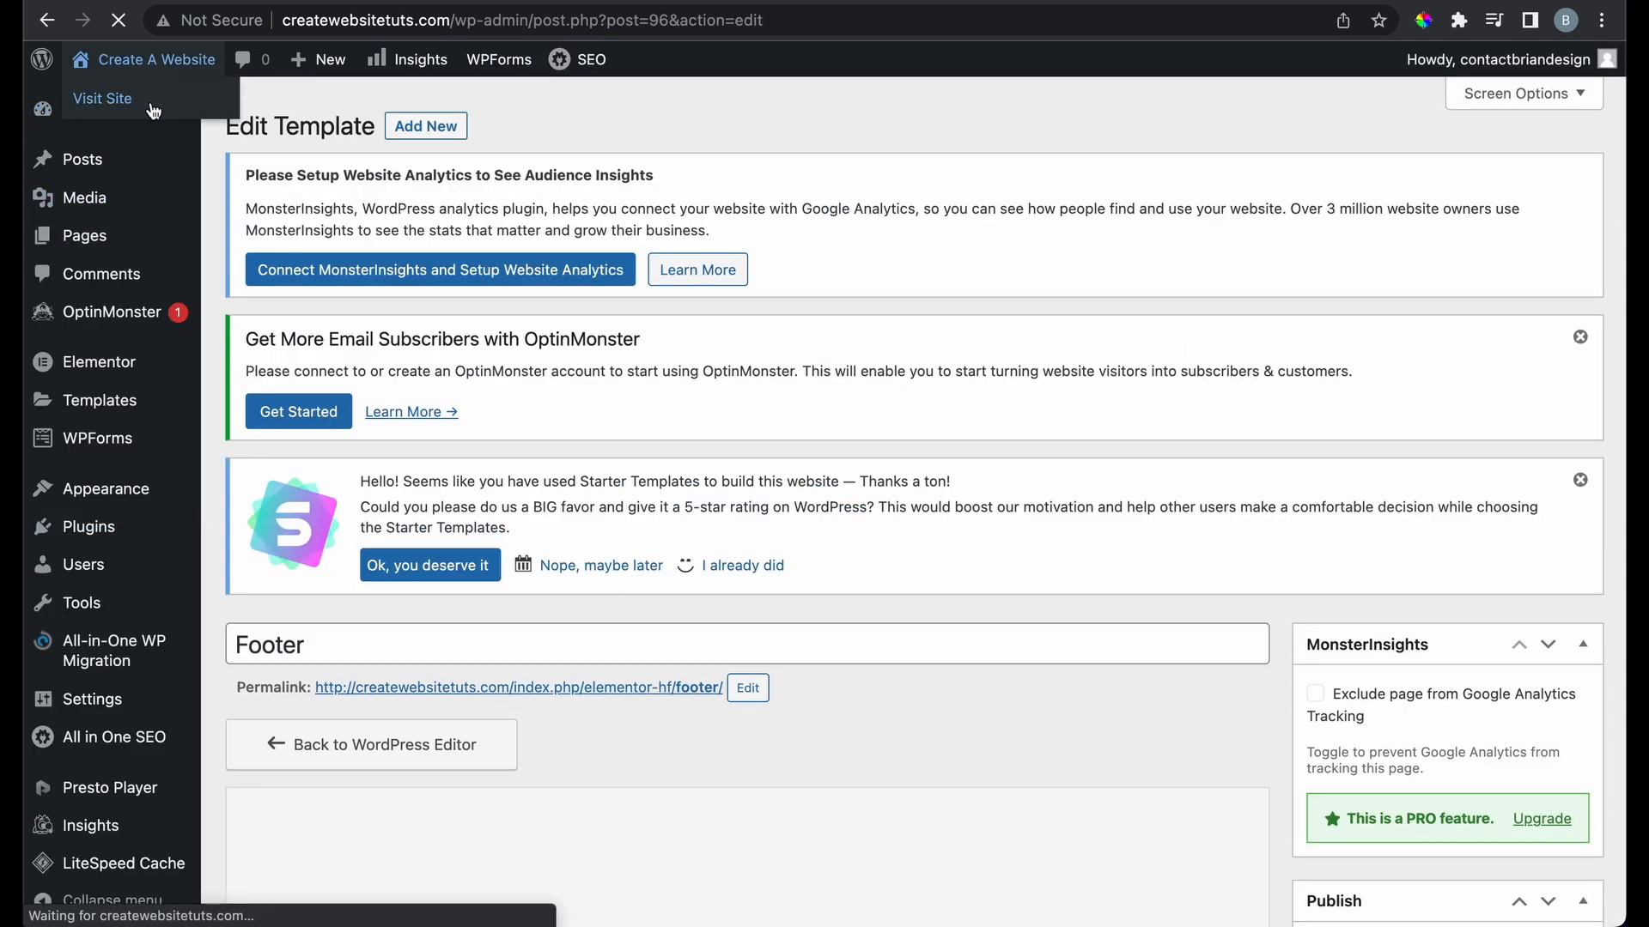
{"action": "scroll", "coordinate": [740, 504], "scroll_direction": "down", "scroll_amount": 10}
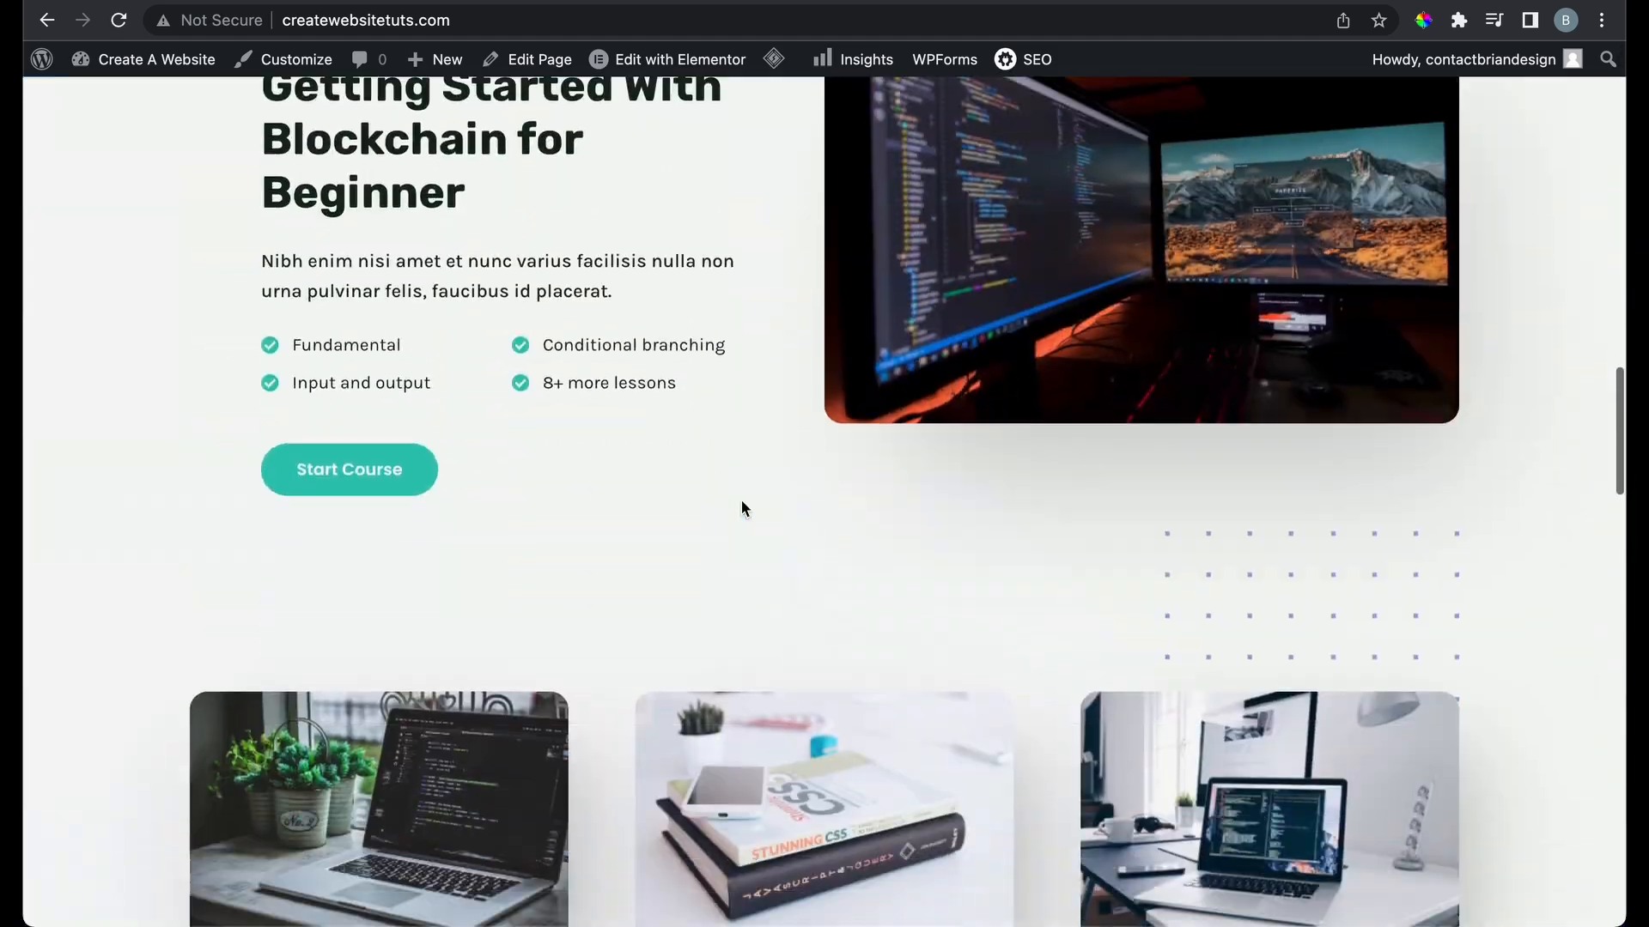
{"action": "scroll", "coordinate": [742, 502], "scroll_direction": "down", "scroll_amount": 15}
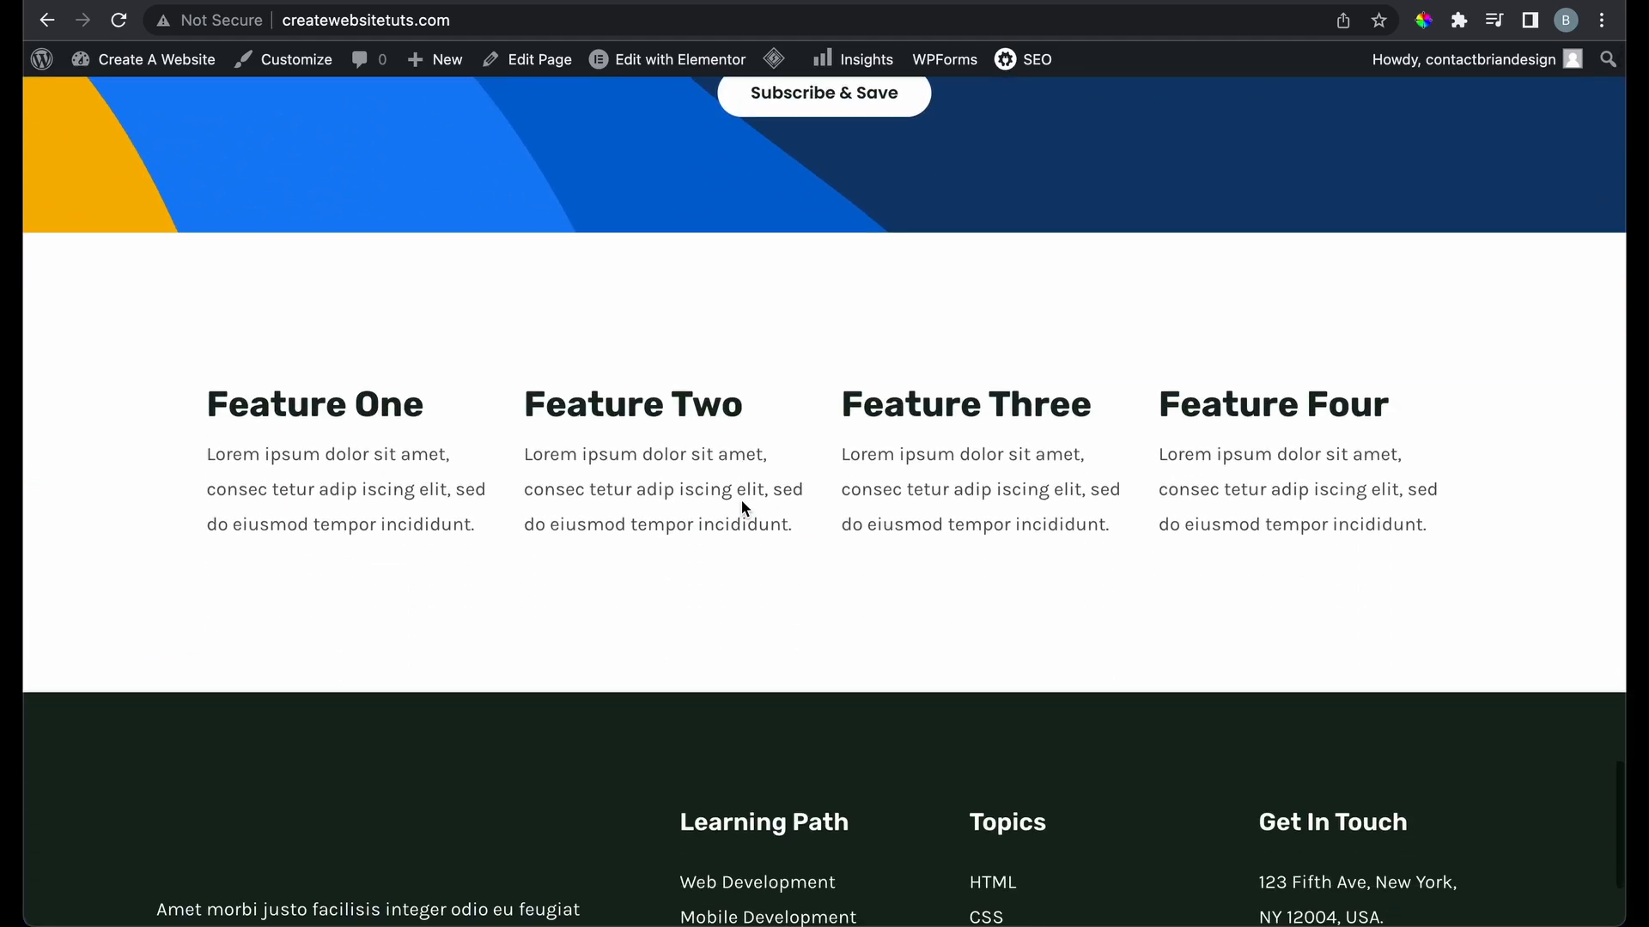
{"action": "scroll", "coordinate": [823, 466], "scroll_direction": "up", "scroll_amount": 20}
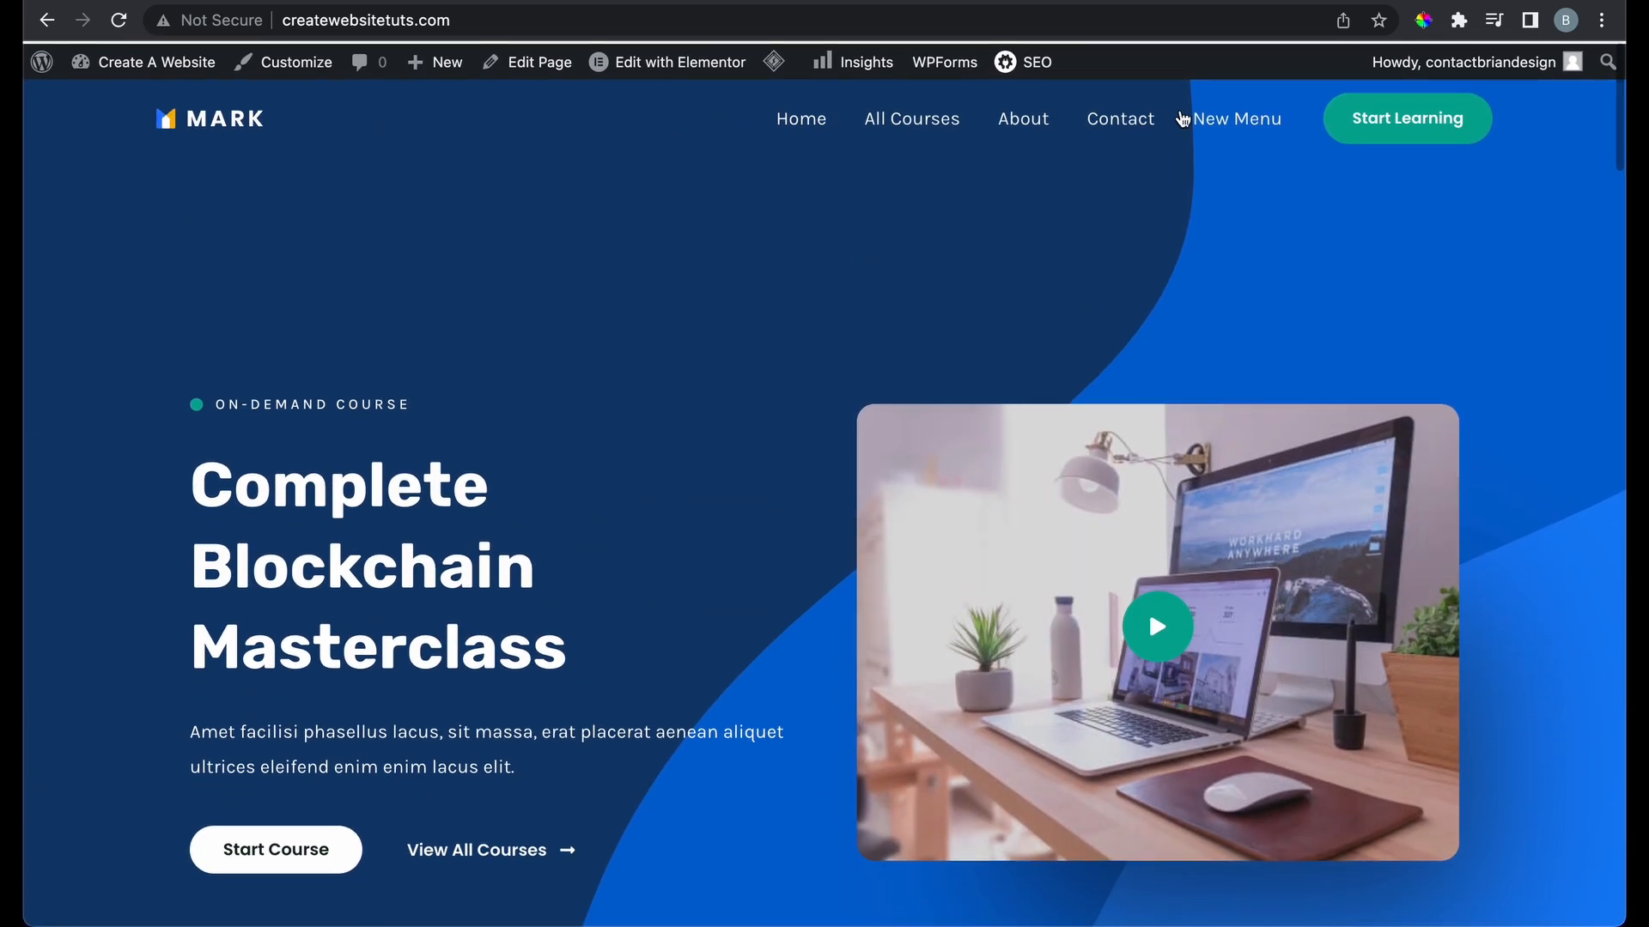
Open the New Menu page on the live site and check its "All Access Membership" section, feature block and footer
{"action": "left_click", "coordinate": [1240, 110]}
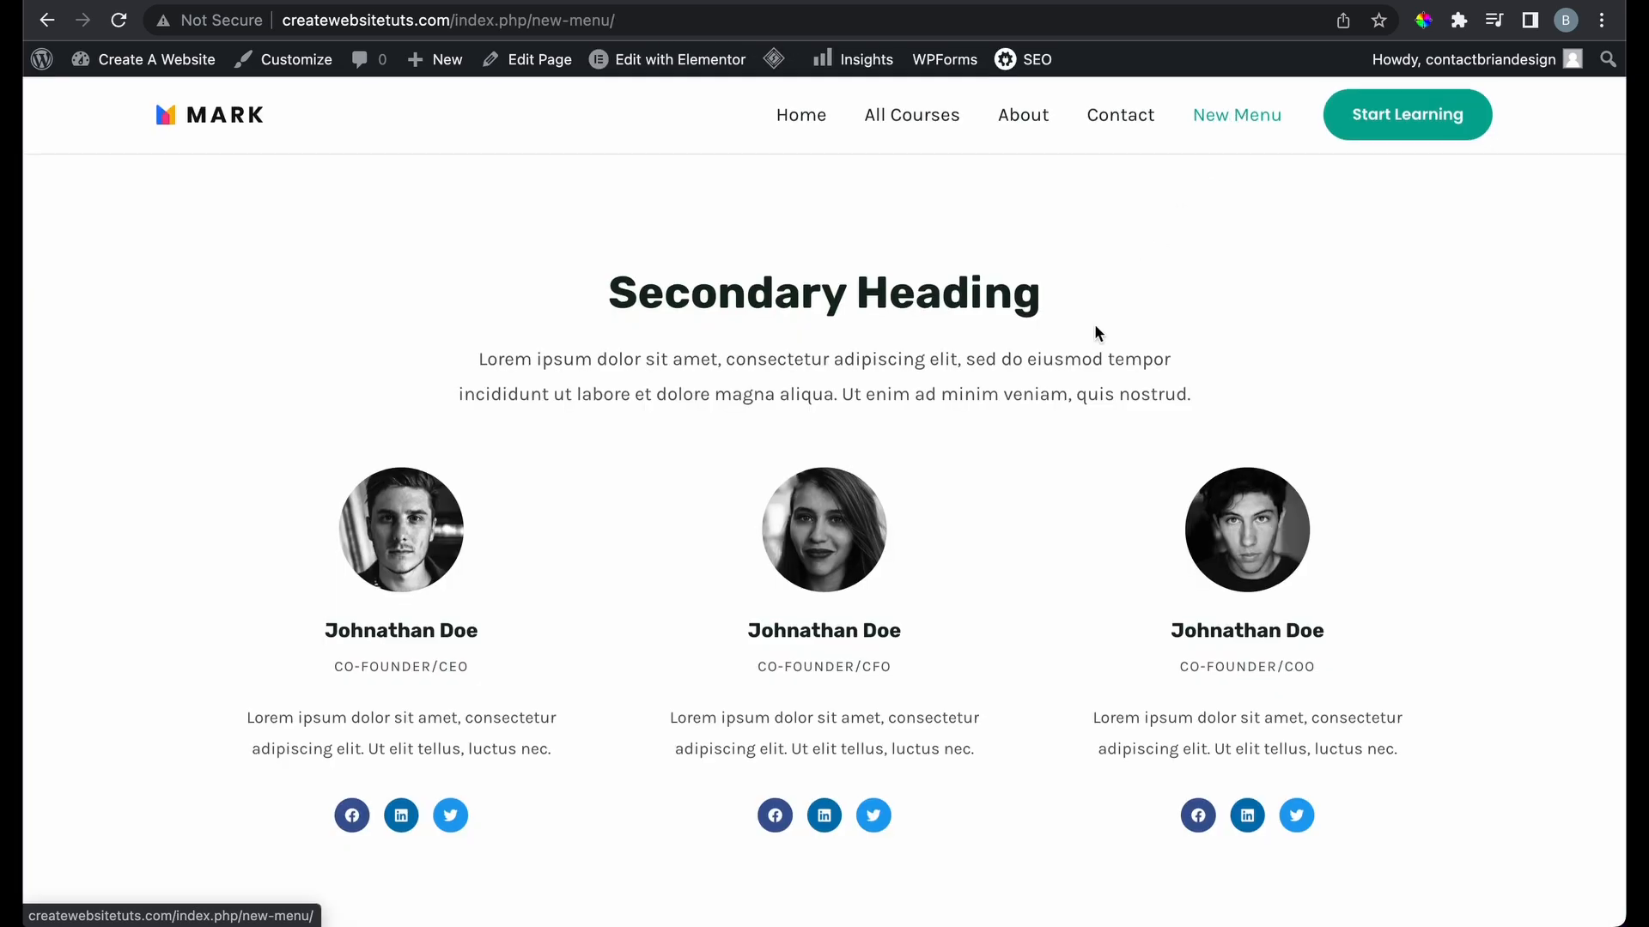
{"action": "scroll", "coordinate": [1095, 326], "scroll_direction": "down", "scroll_amount": 10}
{"action": "scroll", "coordinate": [1098, 333], "scroll_direction": "down", "scroll_amount": 5}
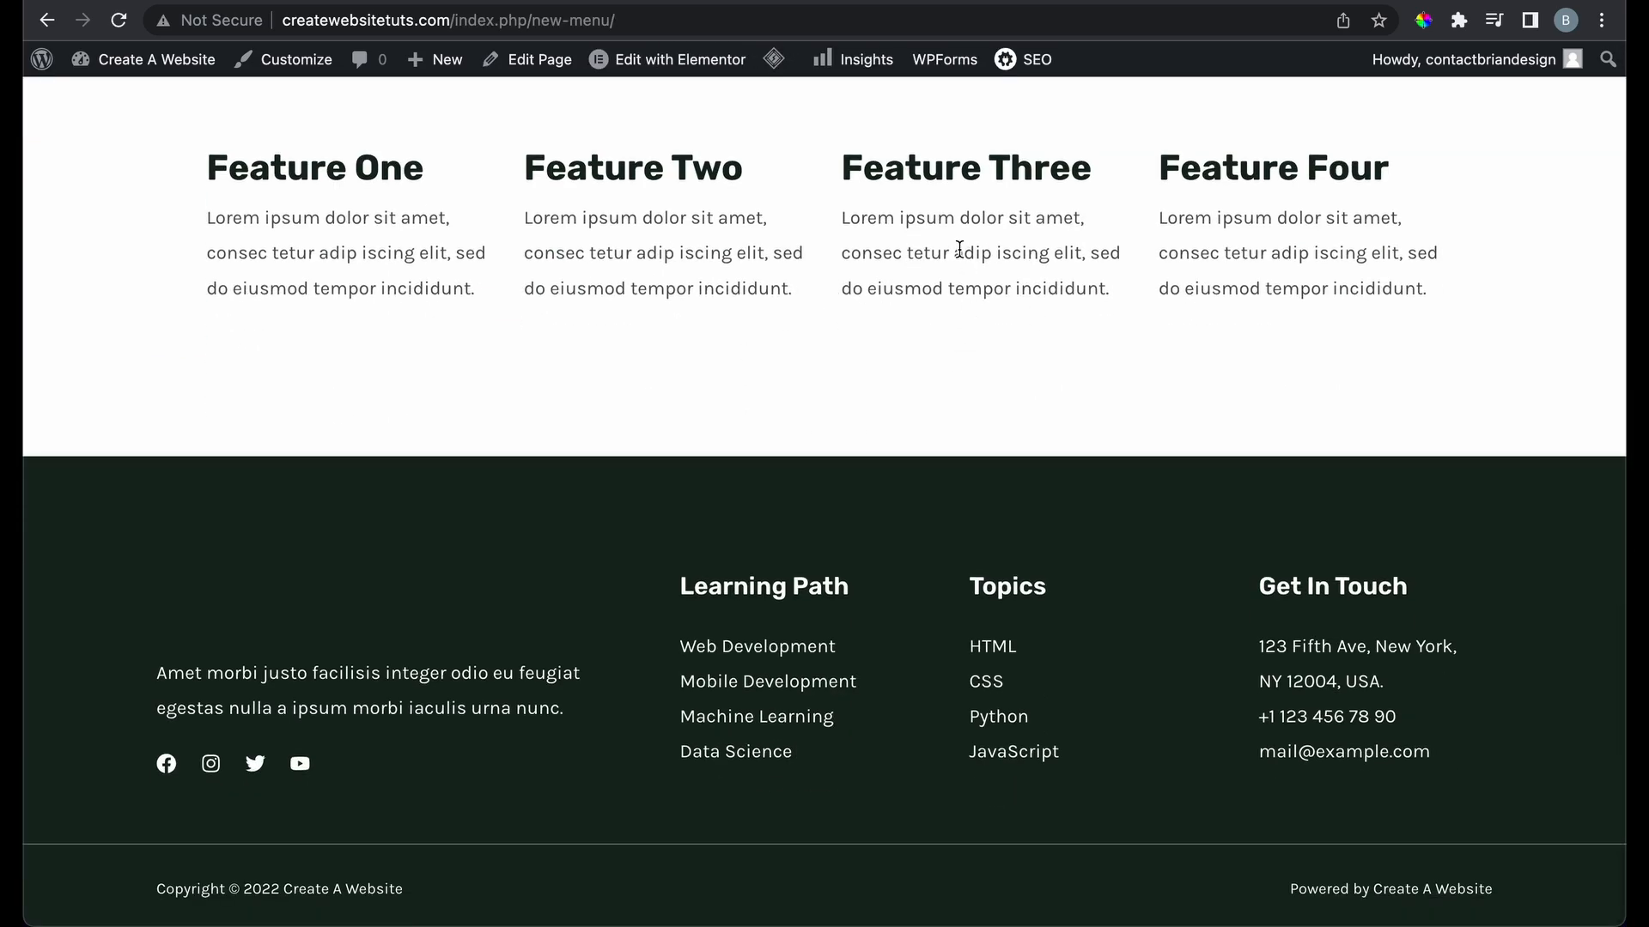
{"action": "scroll", "coordinate": [958, 248], "scroll_direction": "up", "scroll_amount": 10}
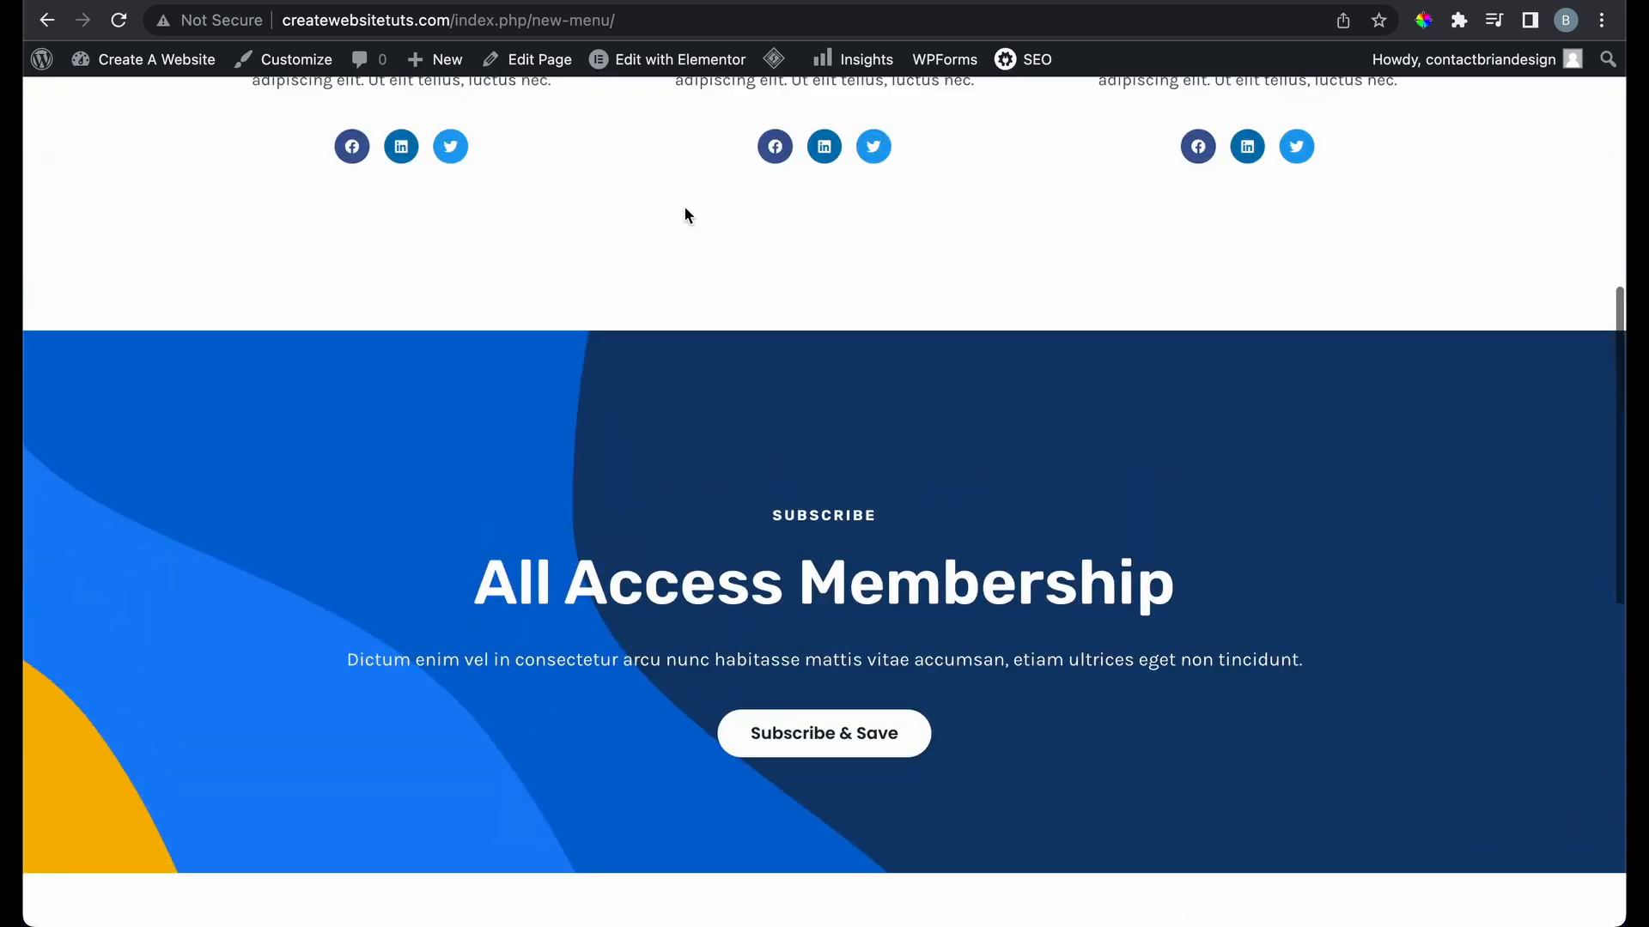
{"action": "scroll", "coordinate": [658, 584], "scroll_direction": "down", "scroll_amount": 2}
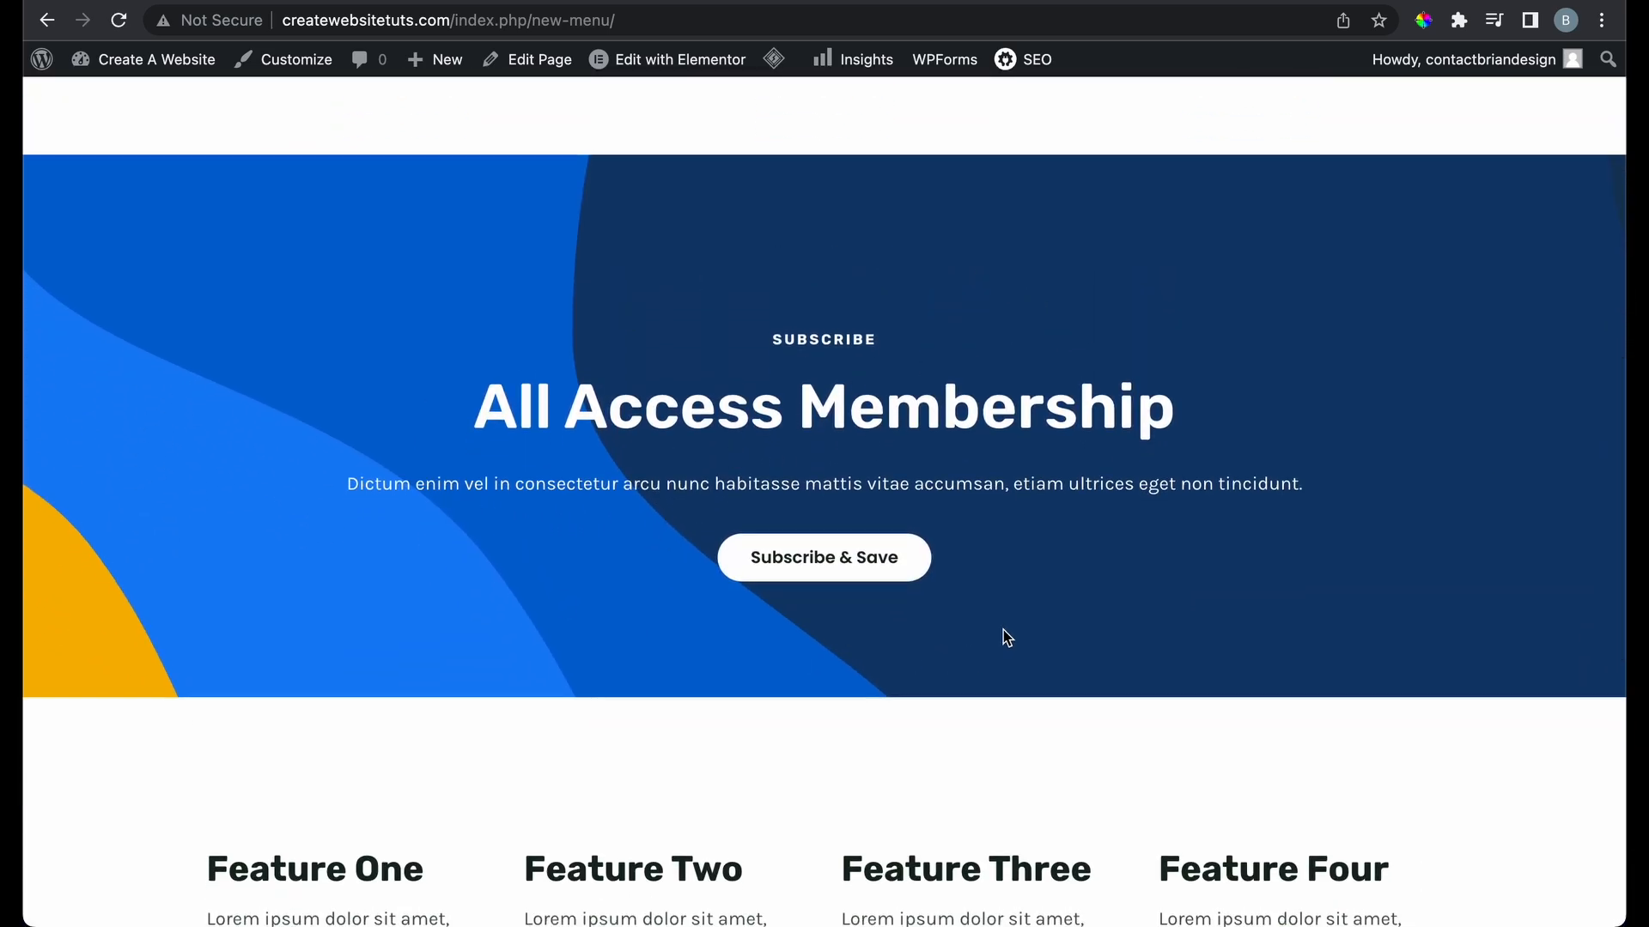
{"action": "scroll", "coordinate": [732, 614], "scroll_direction": "down", "scroll_amount": 4}
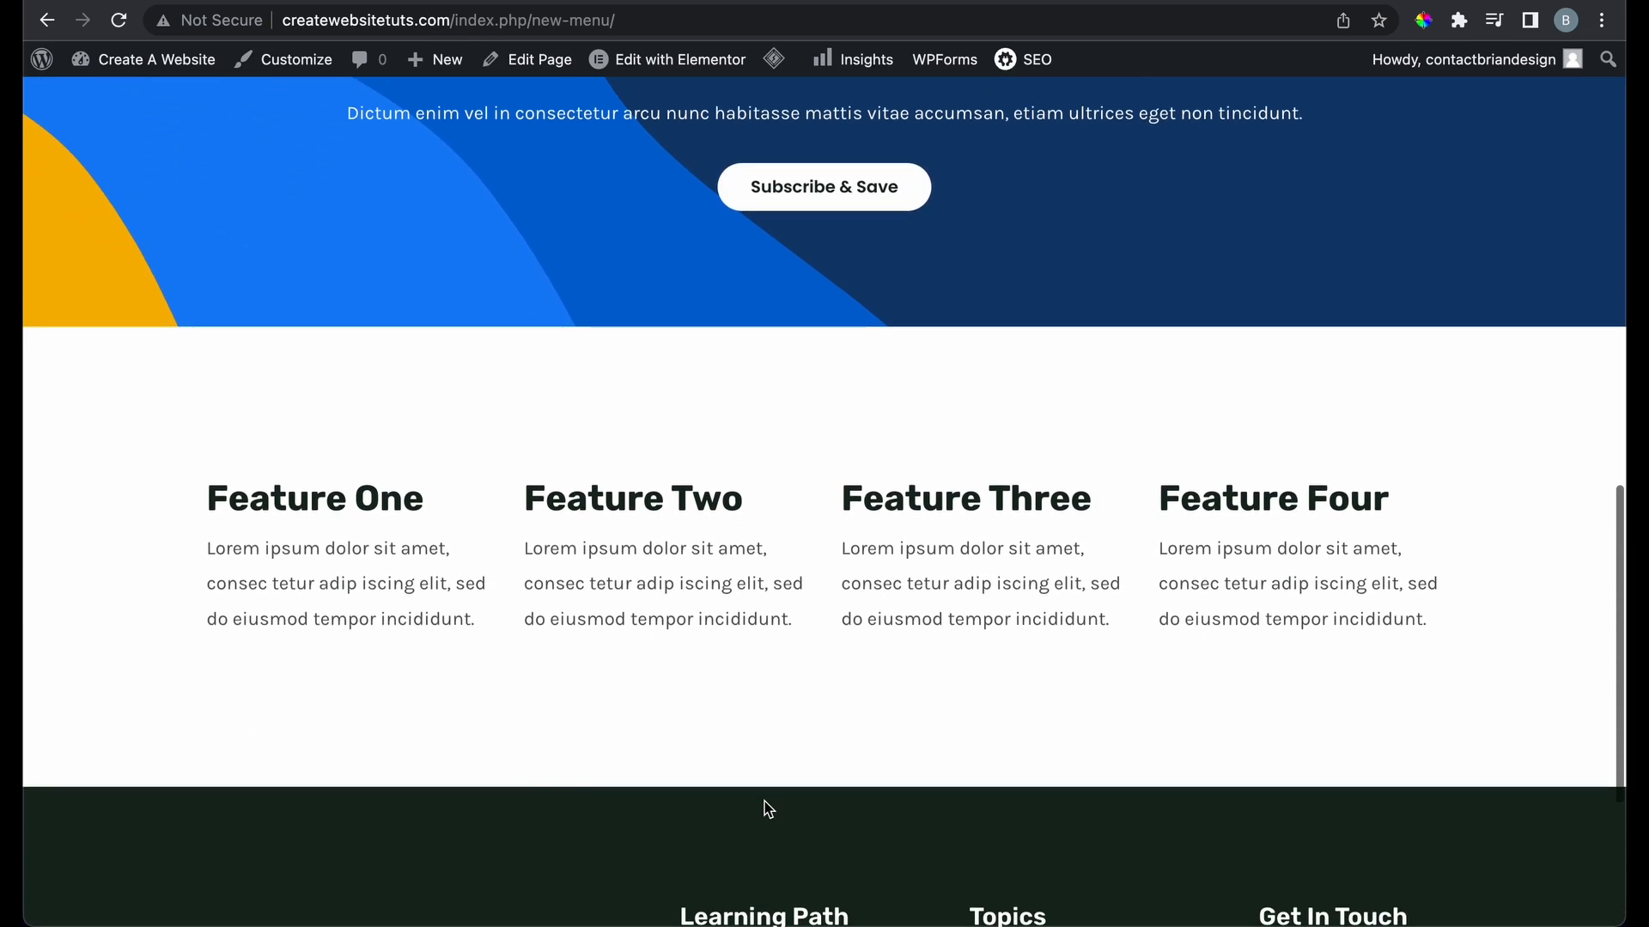
{"action": "scroll", "coordinate": [764, 801], "scroll_direction": "up", "scroll_amount": 12}
Reopen the Footer template in Elementor and delete the four-feature section below "All Access Membership"
{"action": "mouse_move", "coordinate": [690, 71]}
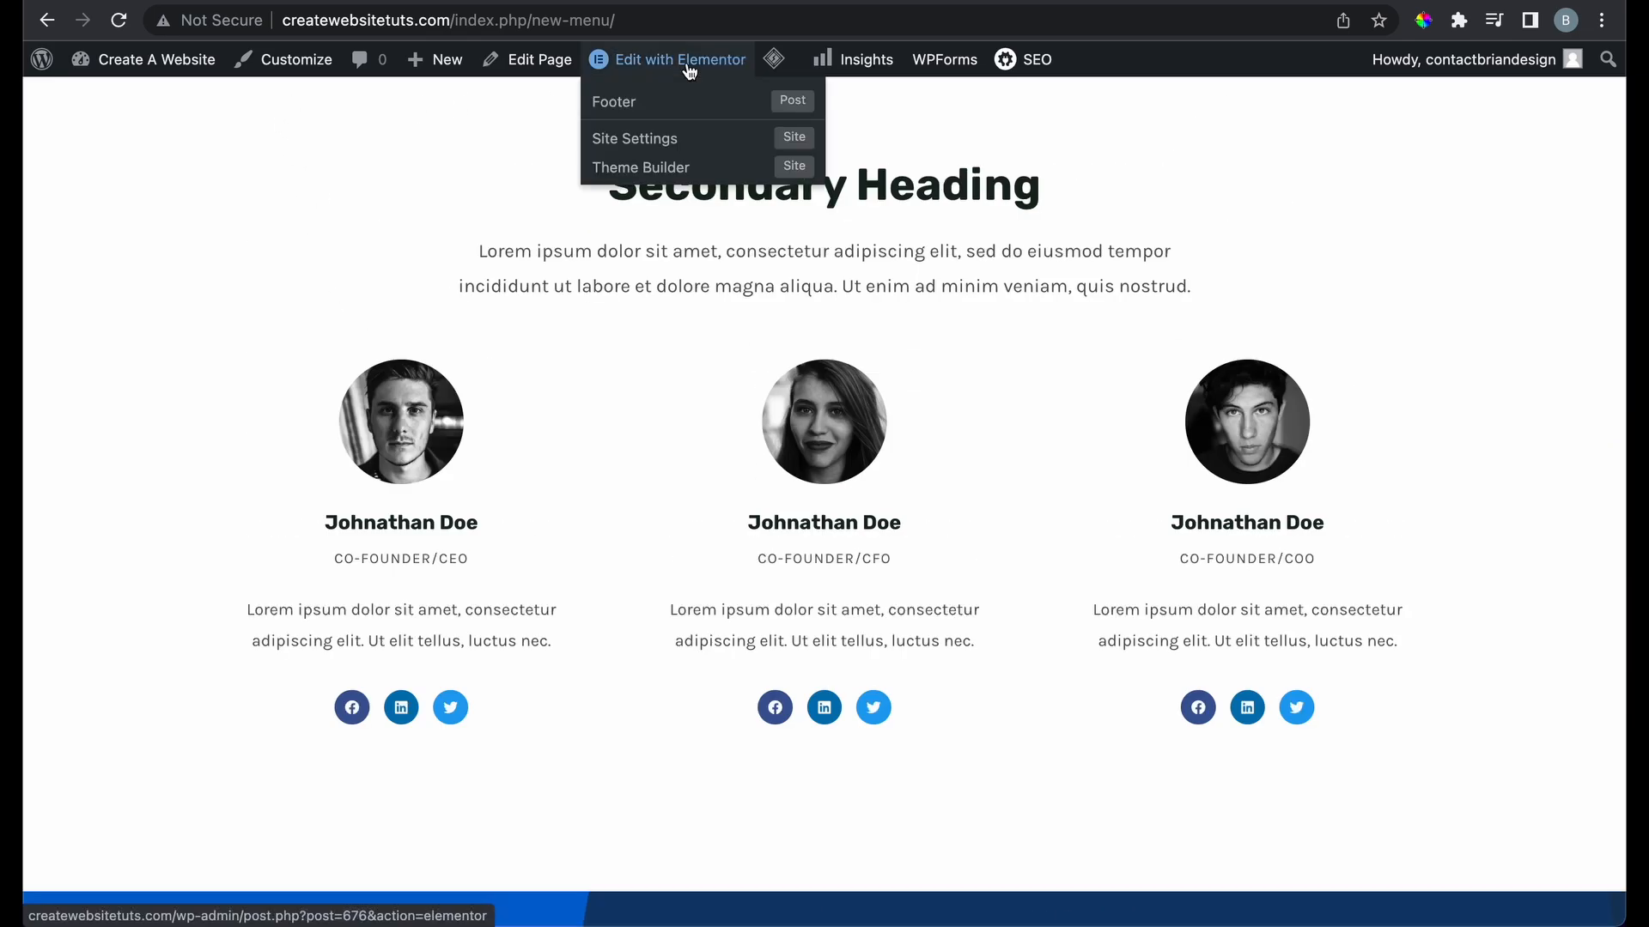
{"action": "left_click", "coordinate": [785, 101]}
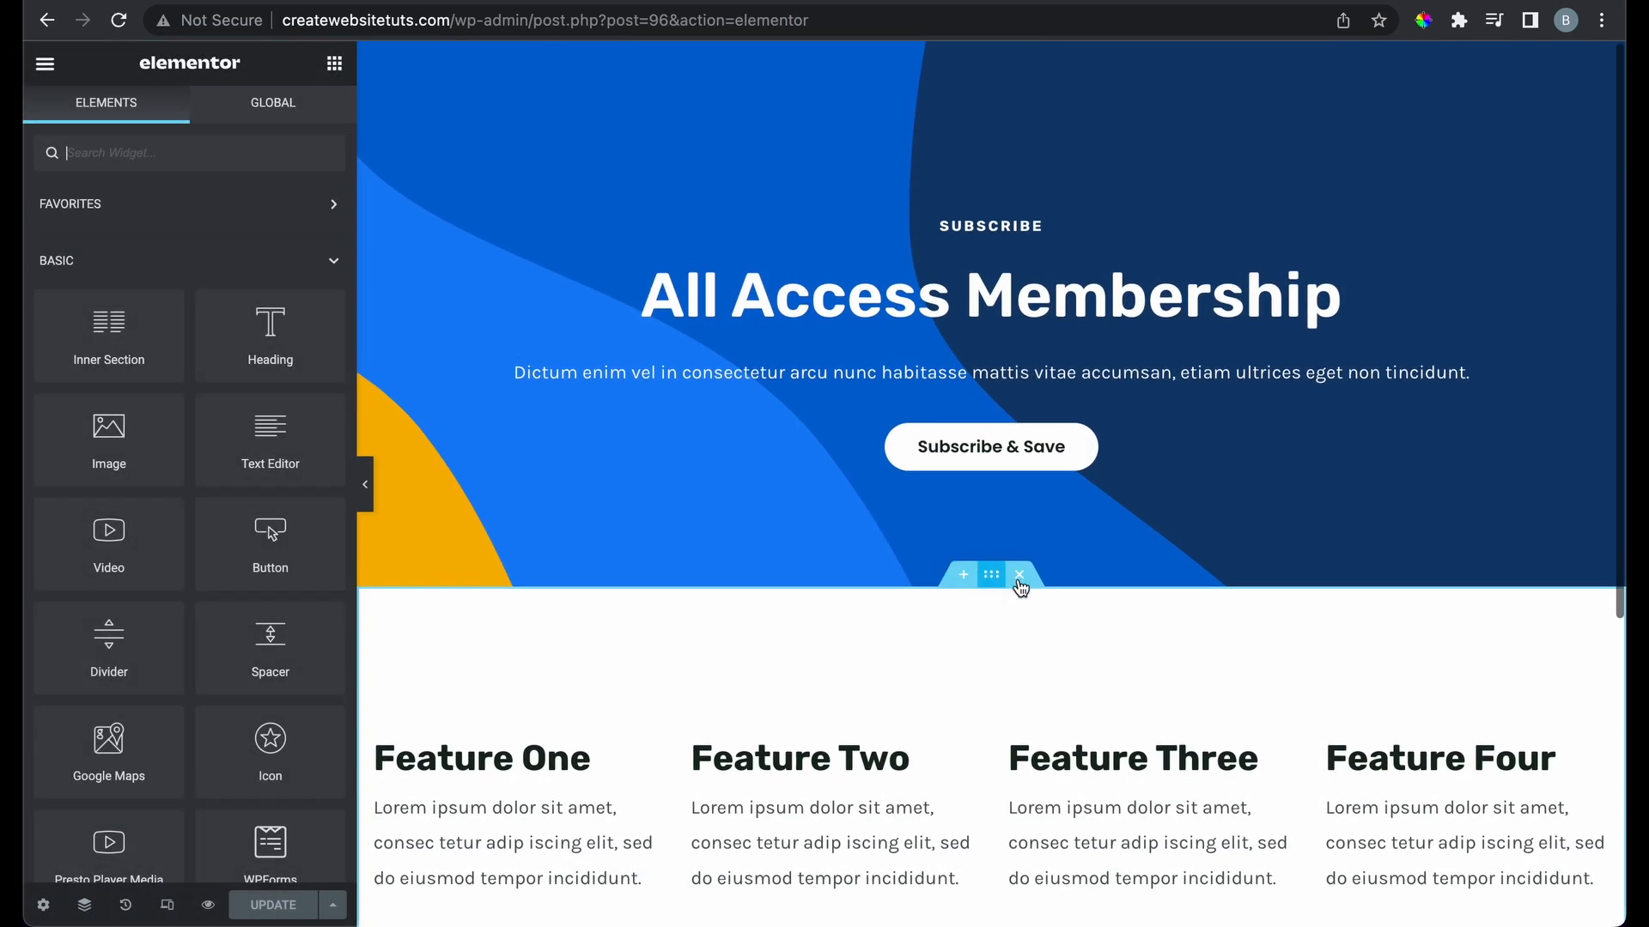
{"action": "left_click", "coordinate": [1020, 577]}
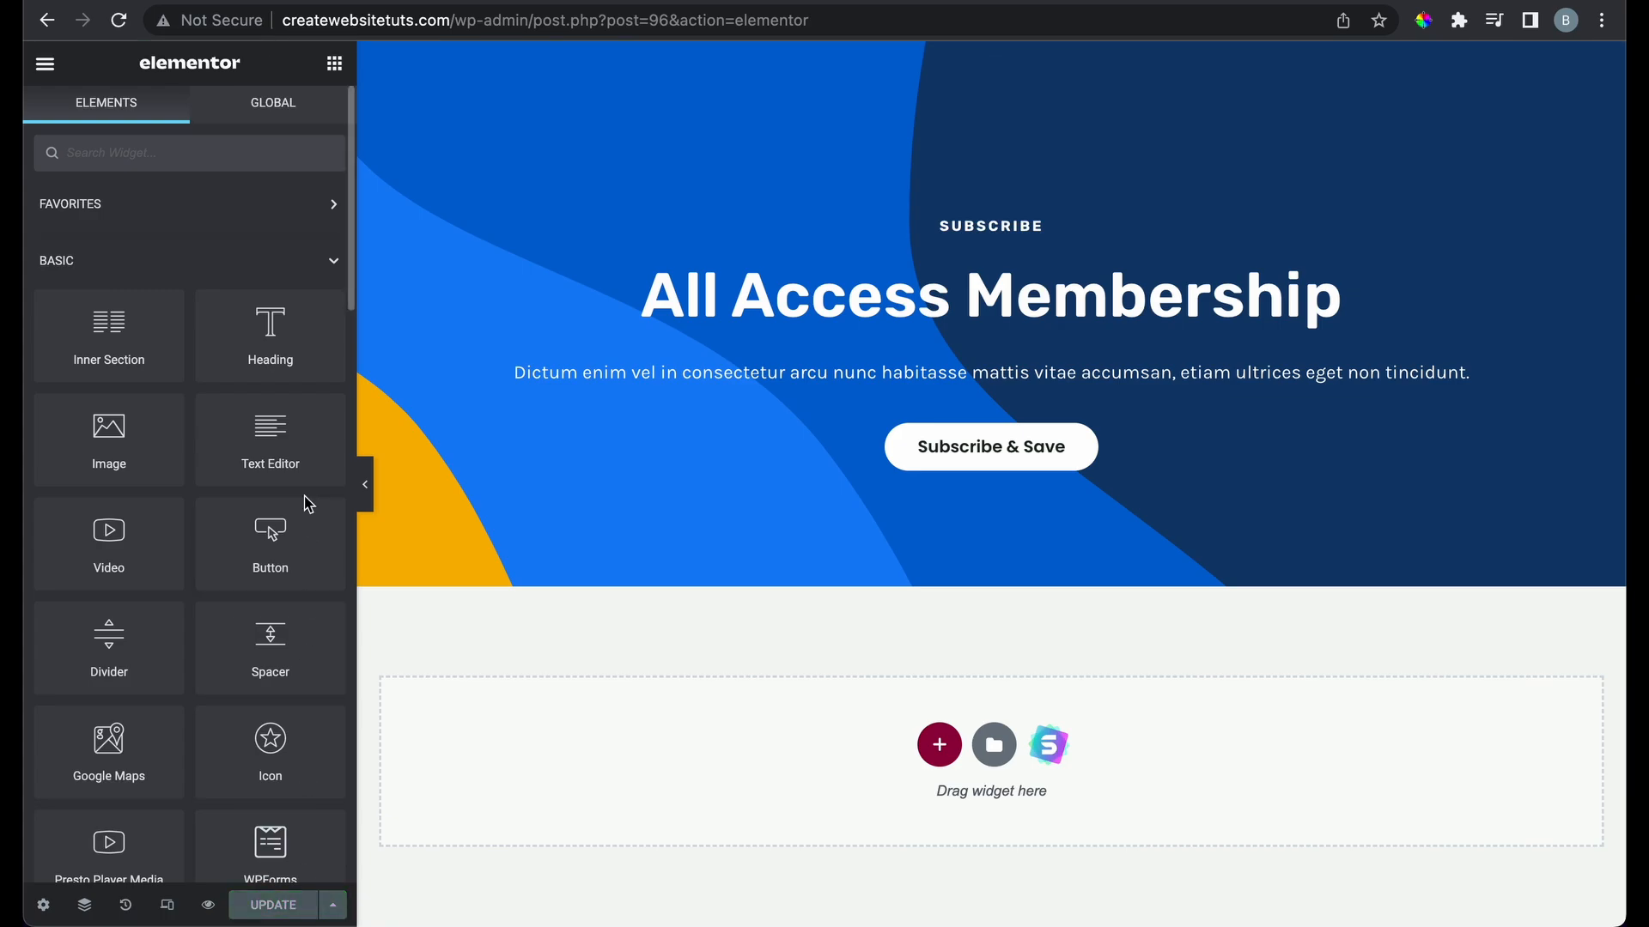
Exit to the dashboard and look over the general settings of the Elementor plugin
{"action": "left_click", "coordinate": [44, 63]}
{"action": "left_click", "coordinate": [178, 571]}
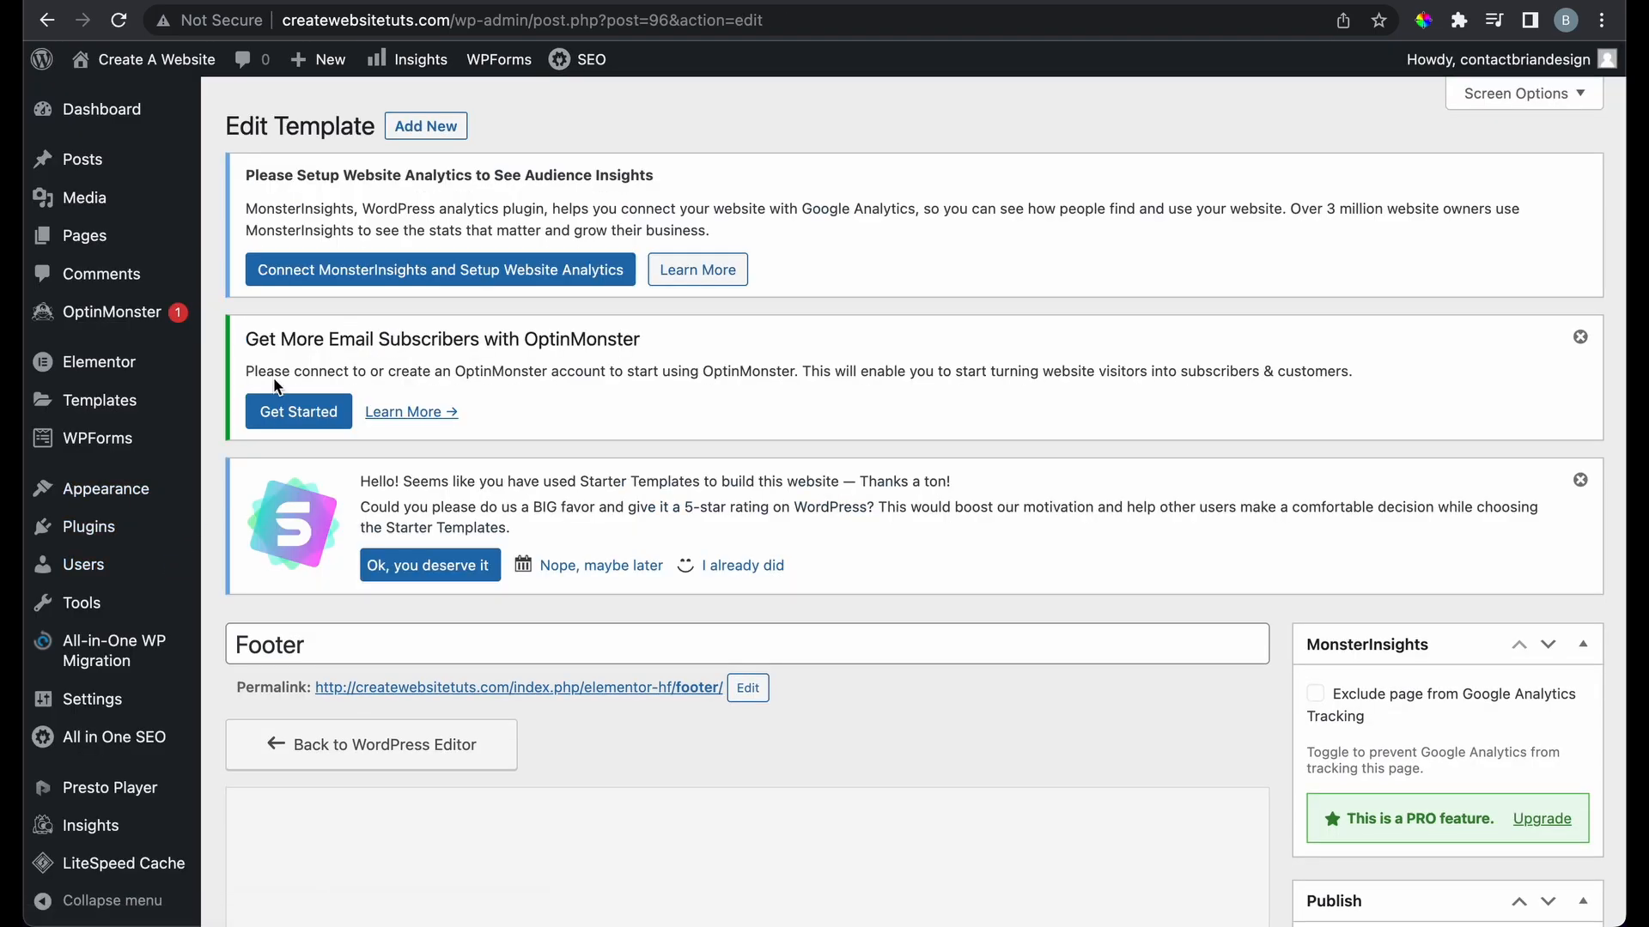
{"action": "left_click", "coordinate": [162, 364]}
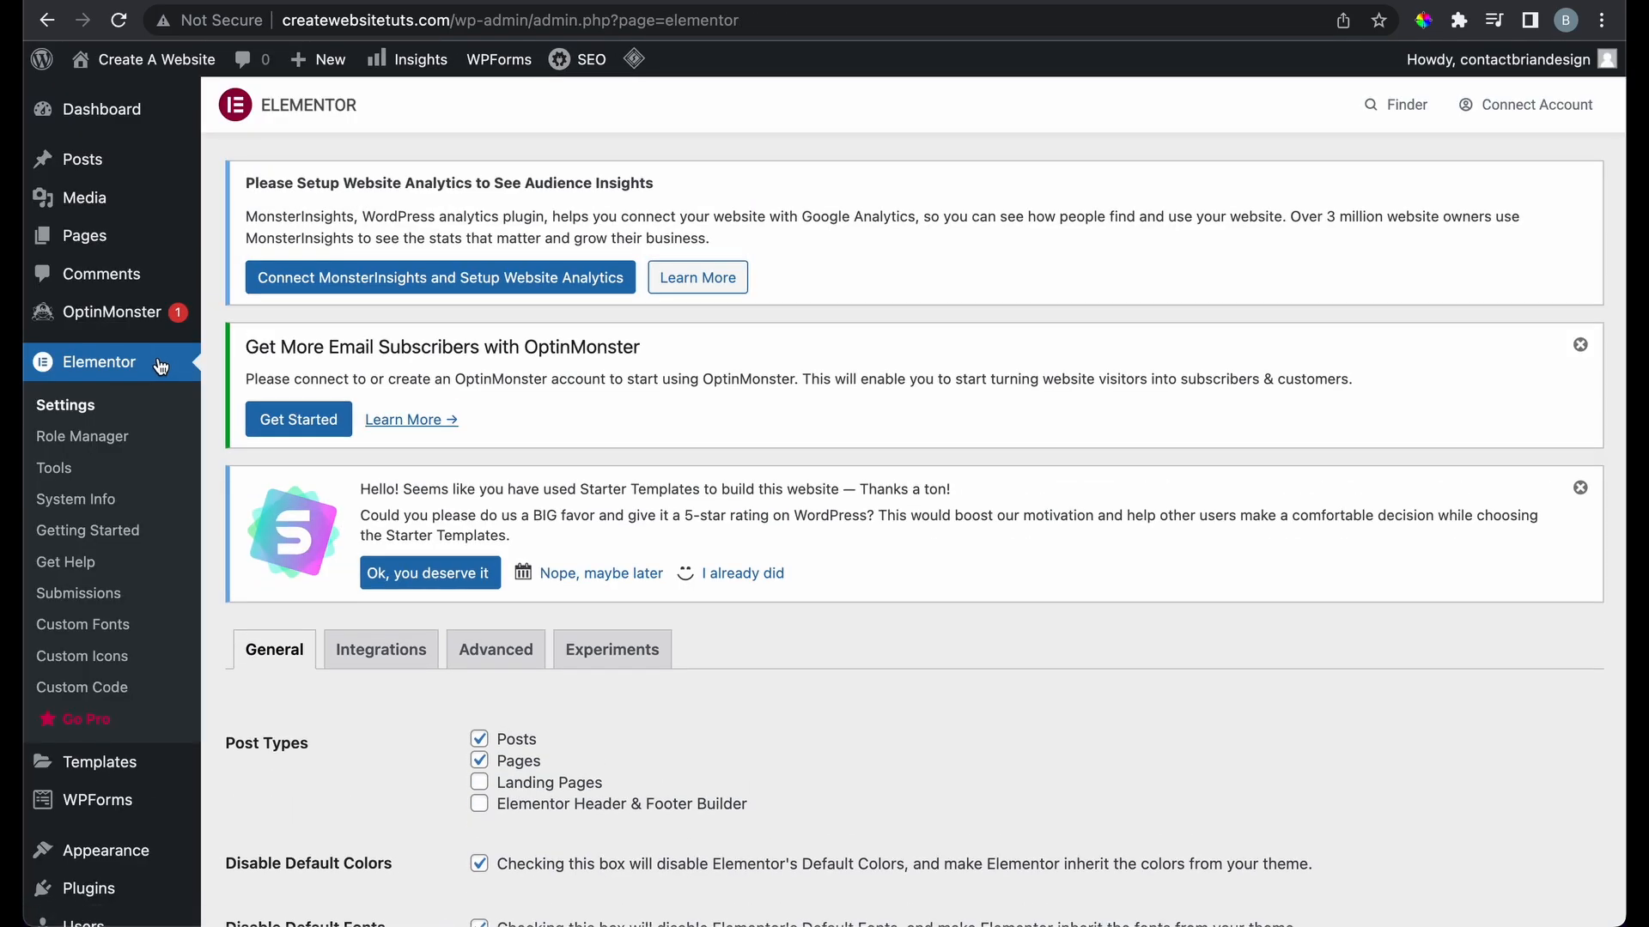
{"action": "scroll", "coordinate": [251, 546], "scroll_direction": "down", "scroll_amount": 4}
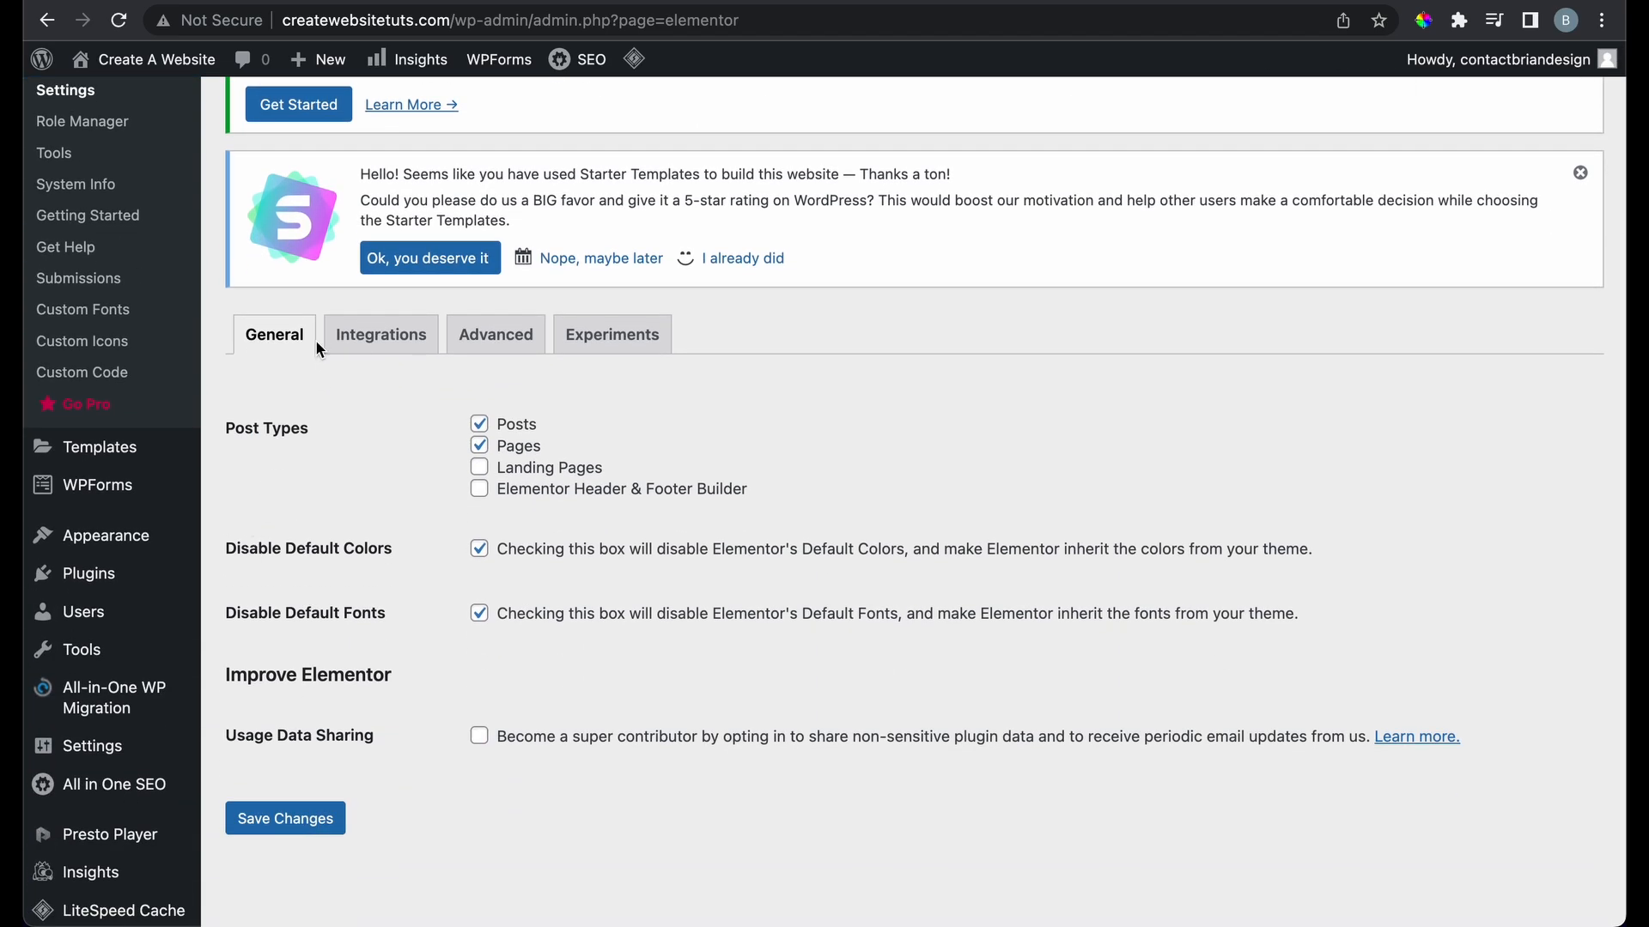
{"action": "scroll", "coordinate": [183, 243], "scroll_direction": "up", "scroll_amount": 5}
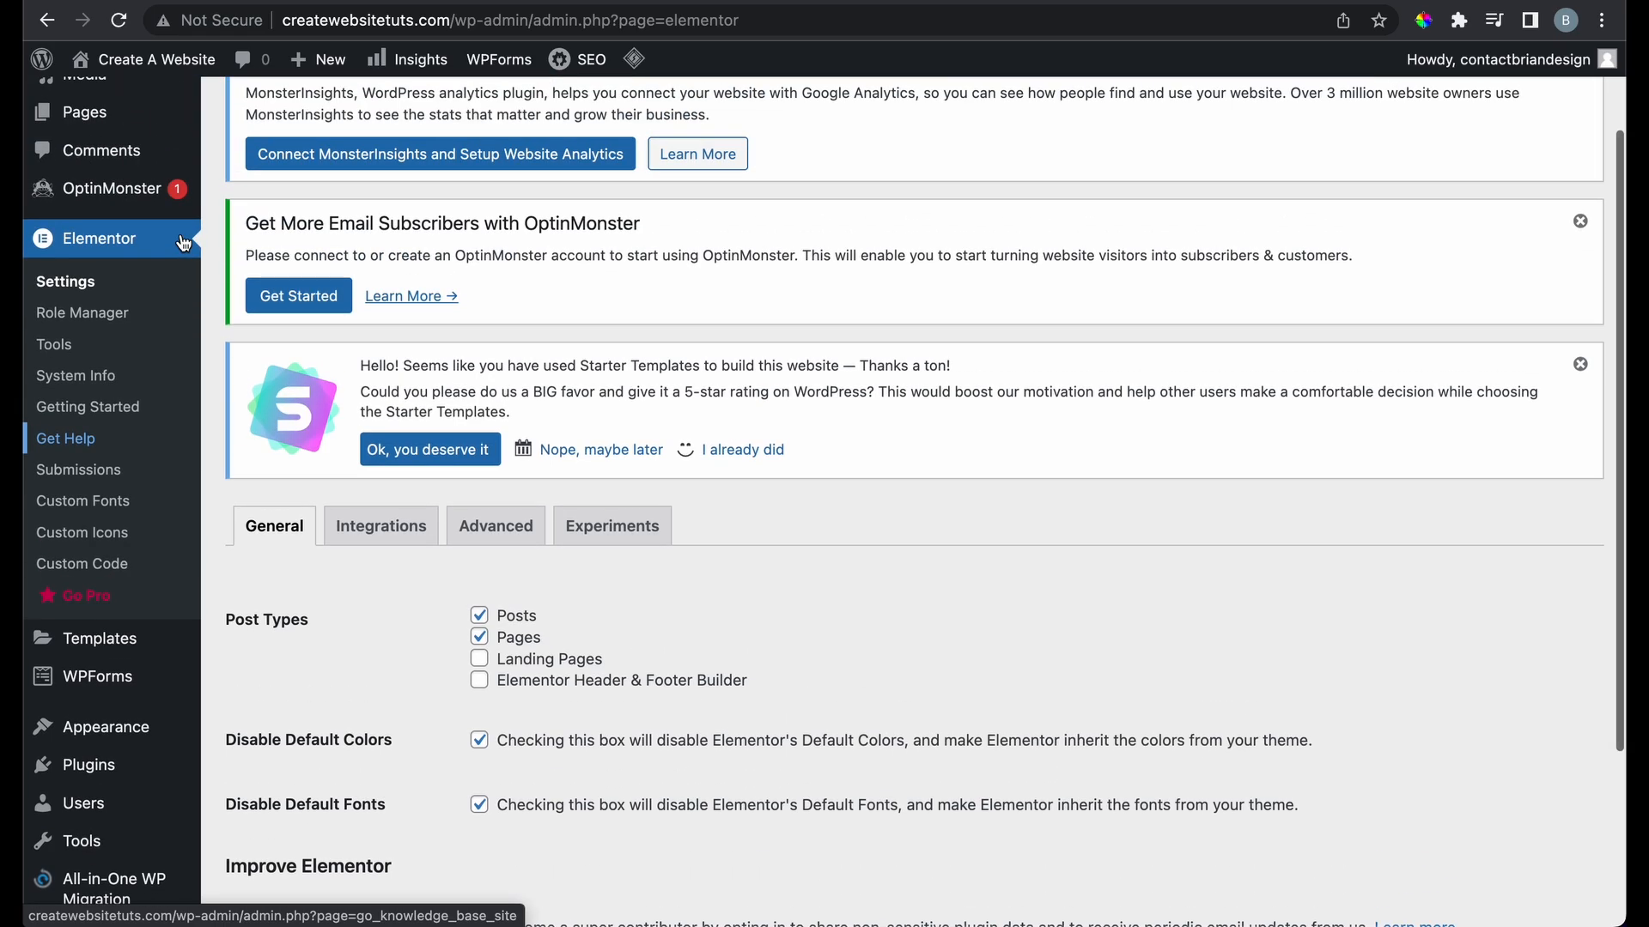
Move the New Menu page to the trash from the pages list and delete it permanently
{"action": "mouse_move", "coordinate": [86, 185]}
{"action": "left_click", "coordinate": [230, 202]}
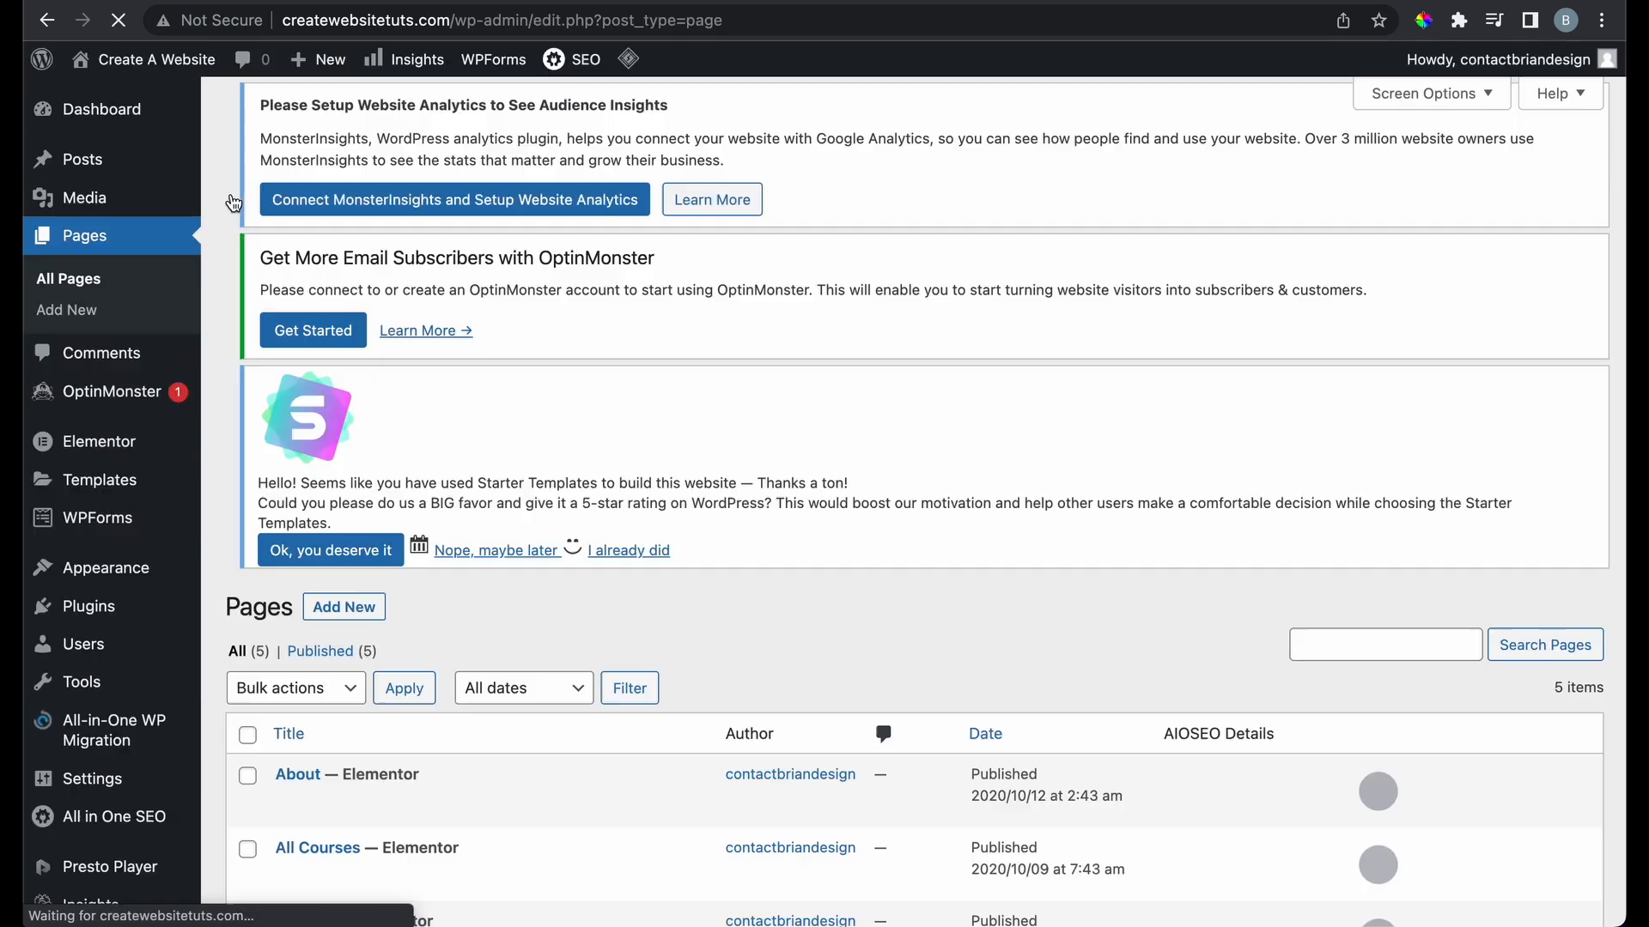
{"action": "scroll", "coordinate": [219, 401], "scroll_direction": "down", "scroll_amount": 5}
{"action": "scroll", "coordinate": [219, 402], "scroll_direction": "down", "scroll_amount": 4}
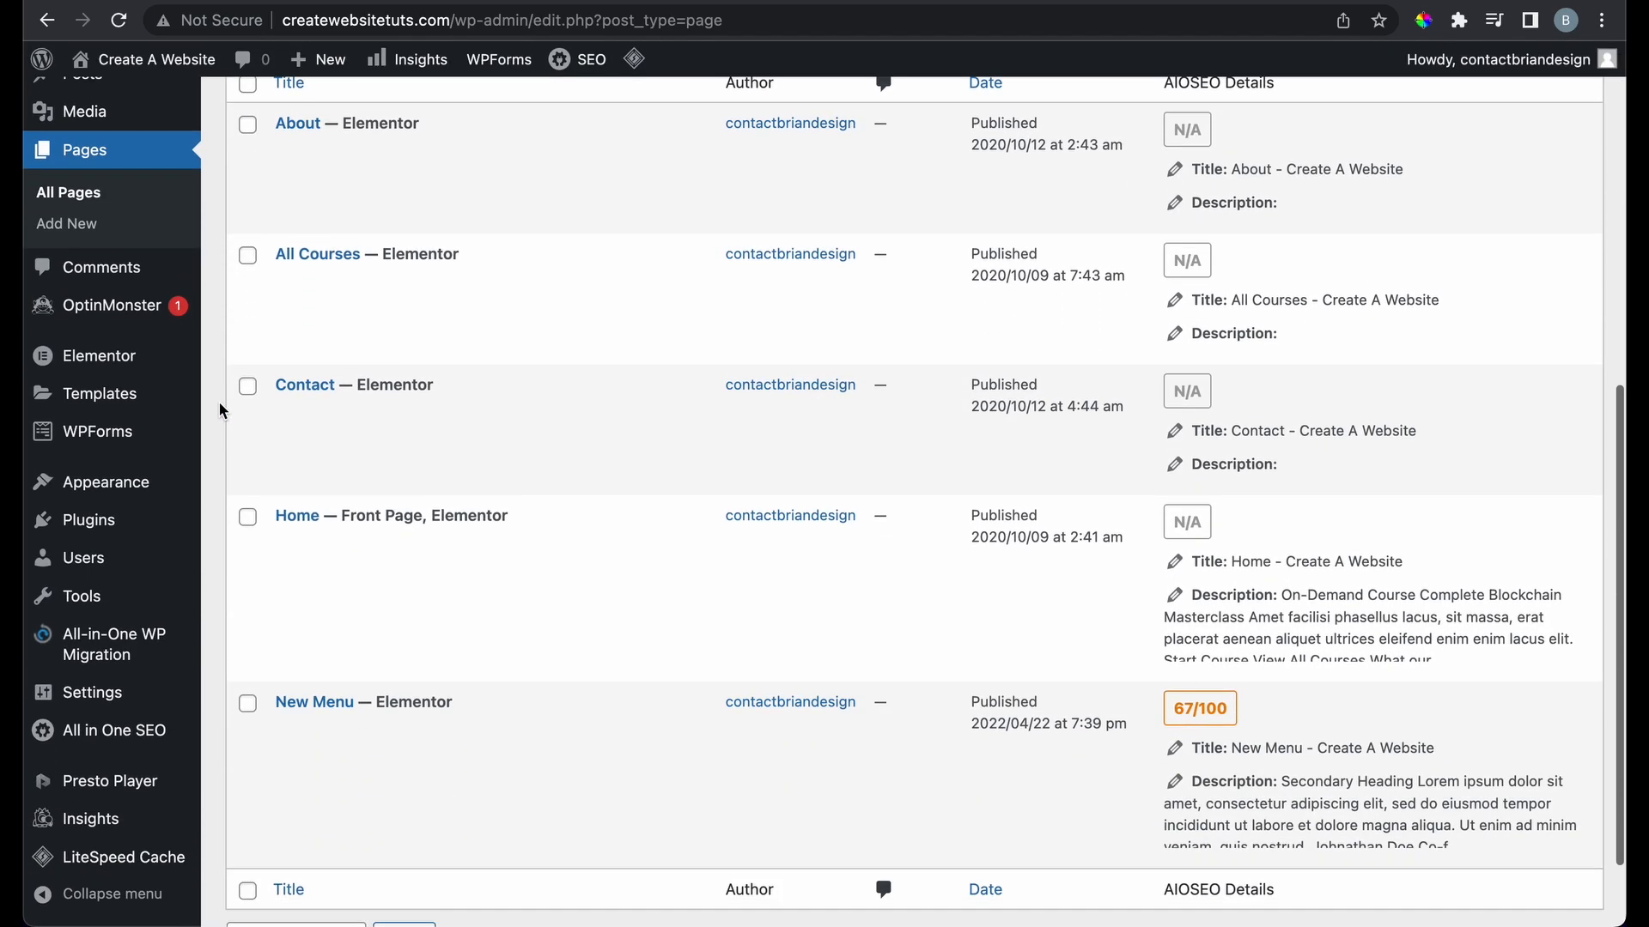
{"action": "scroll", "coordinate": [219, 402], "scroll_direction": "up", "scroll_amount": 8}
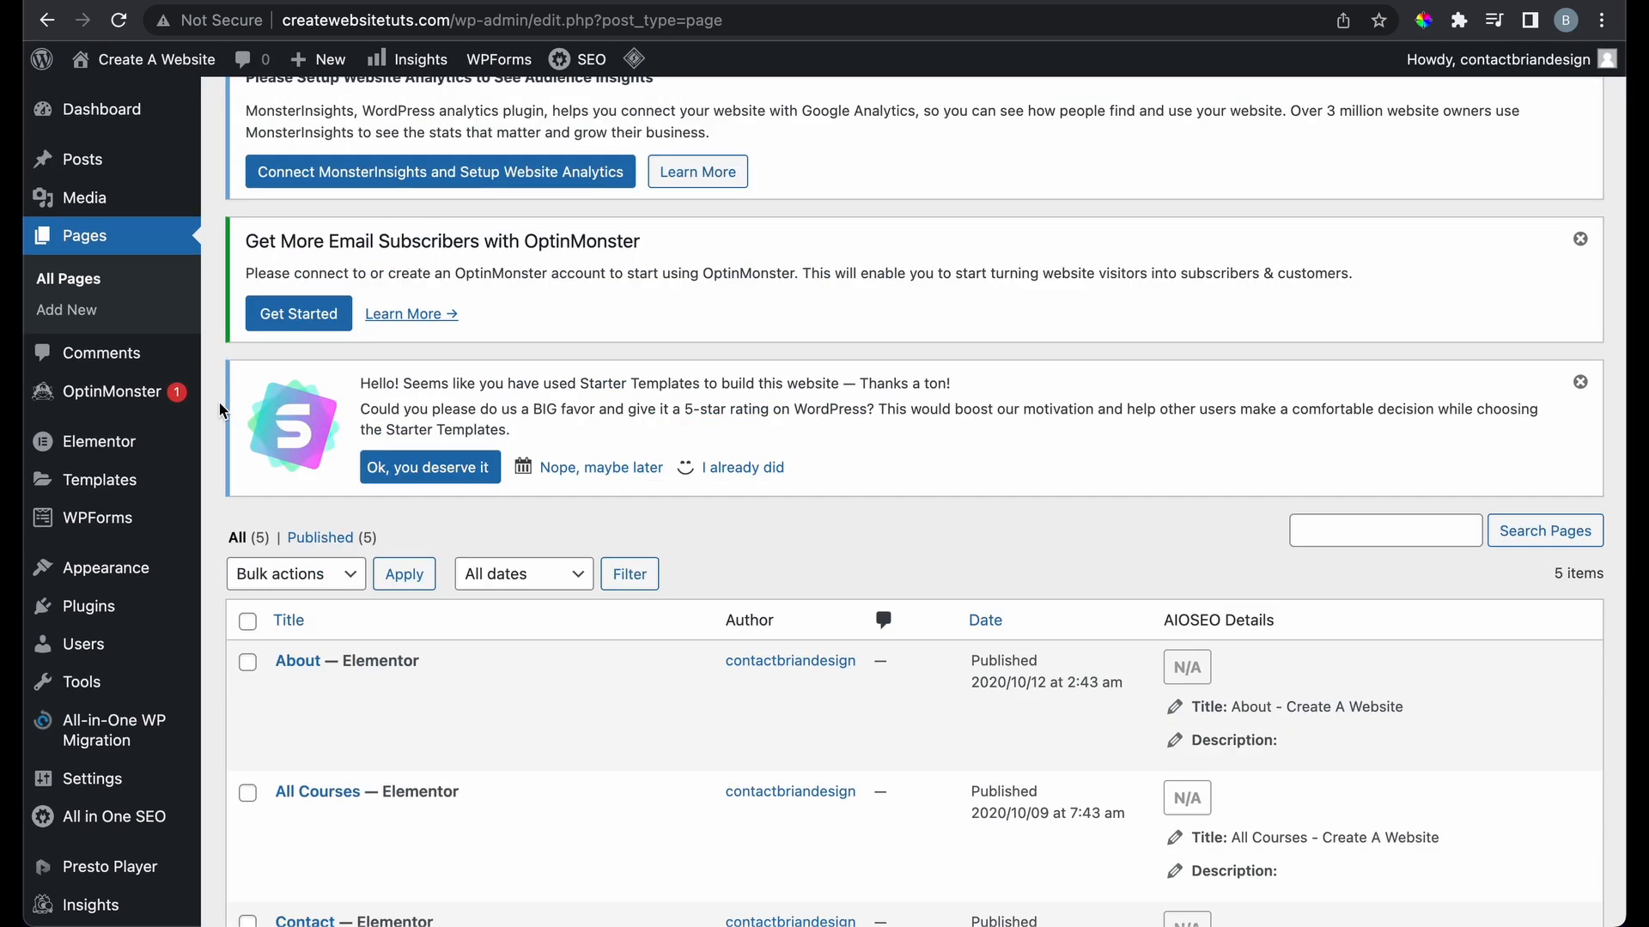
{"action": "scroll", "coordinate": [269, 660], "scroll_direction": "down", "scroll_amount": 5}
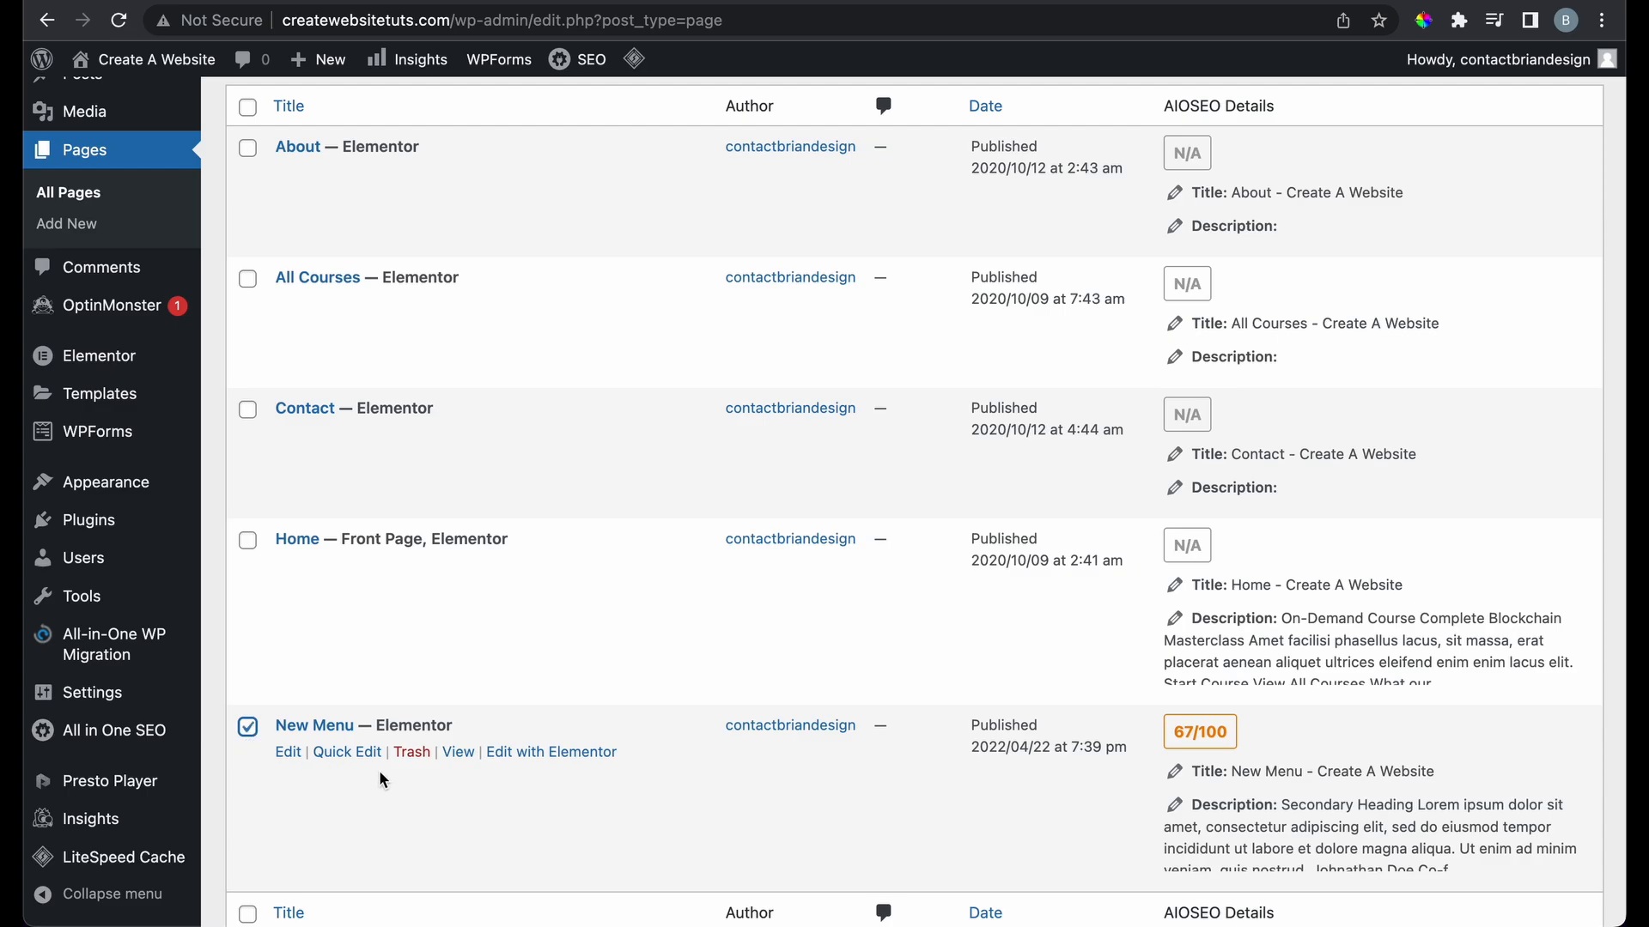
{"action": "left_click", "coordinate": [412, 755]}
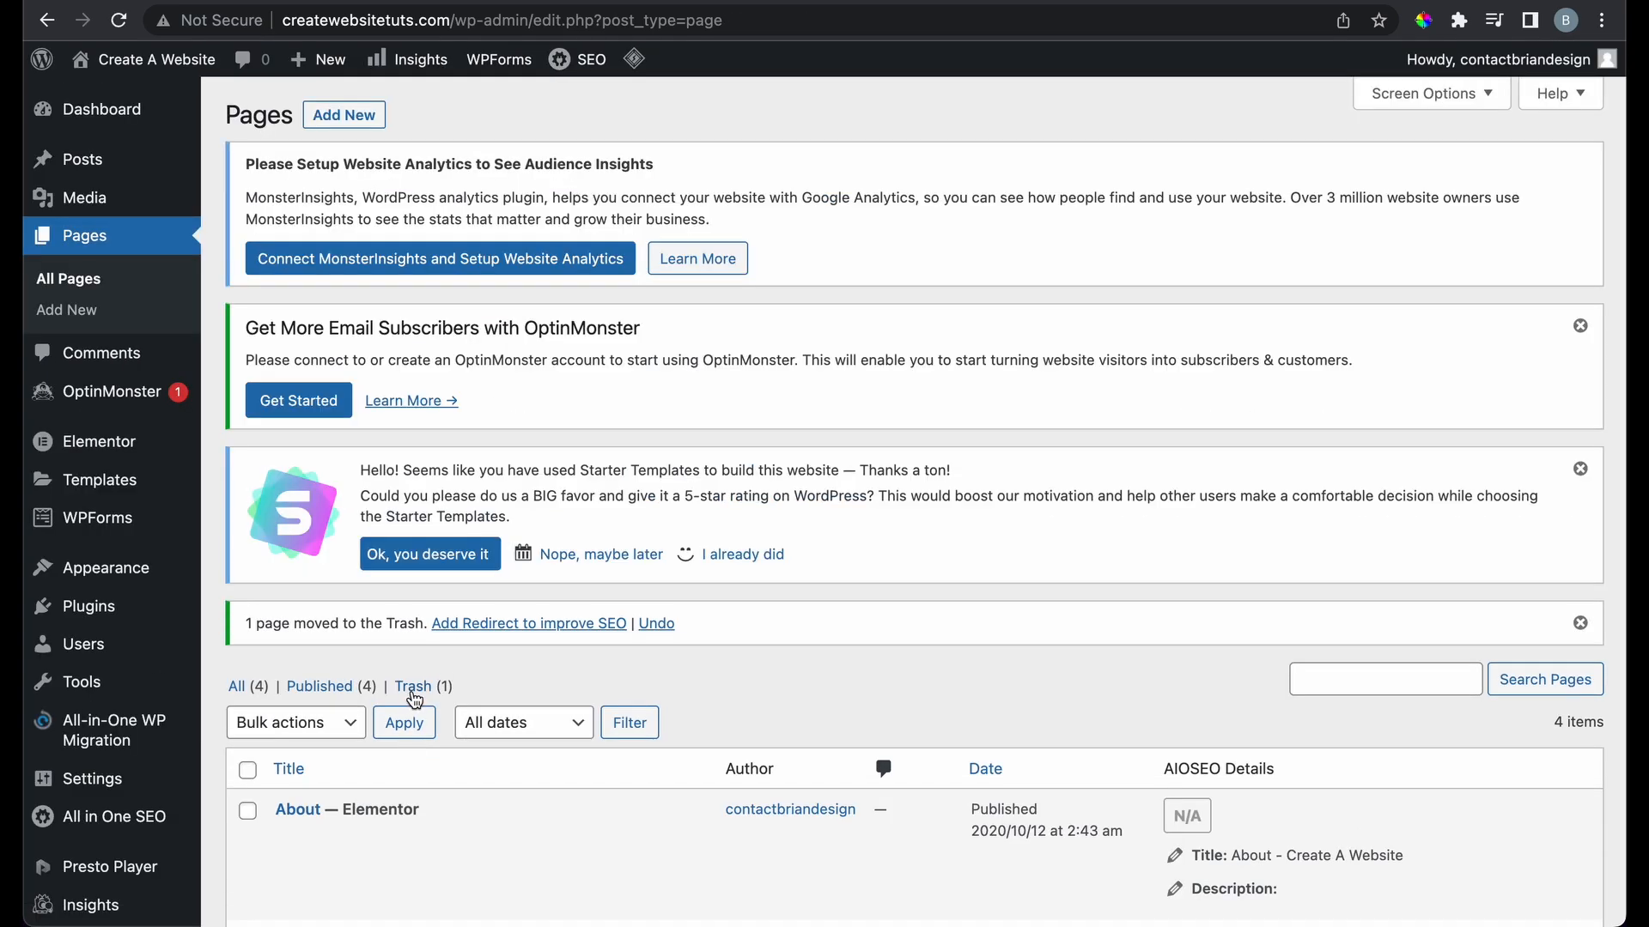
{"action": "left_click", "coordinate": [413, 691]}
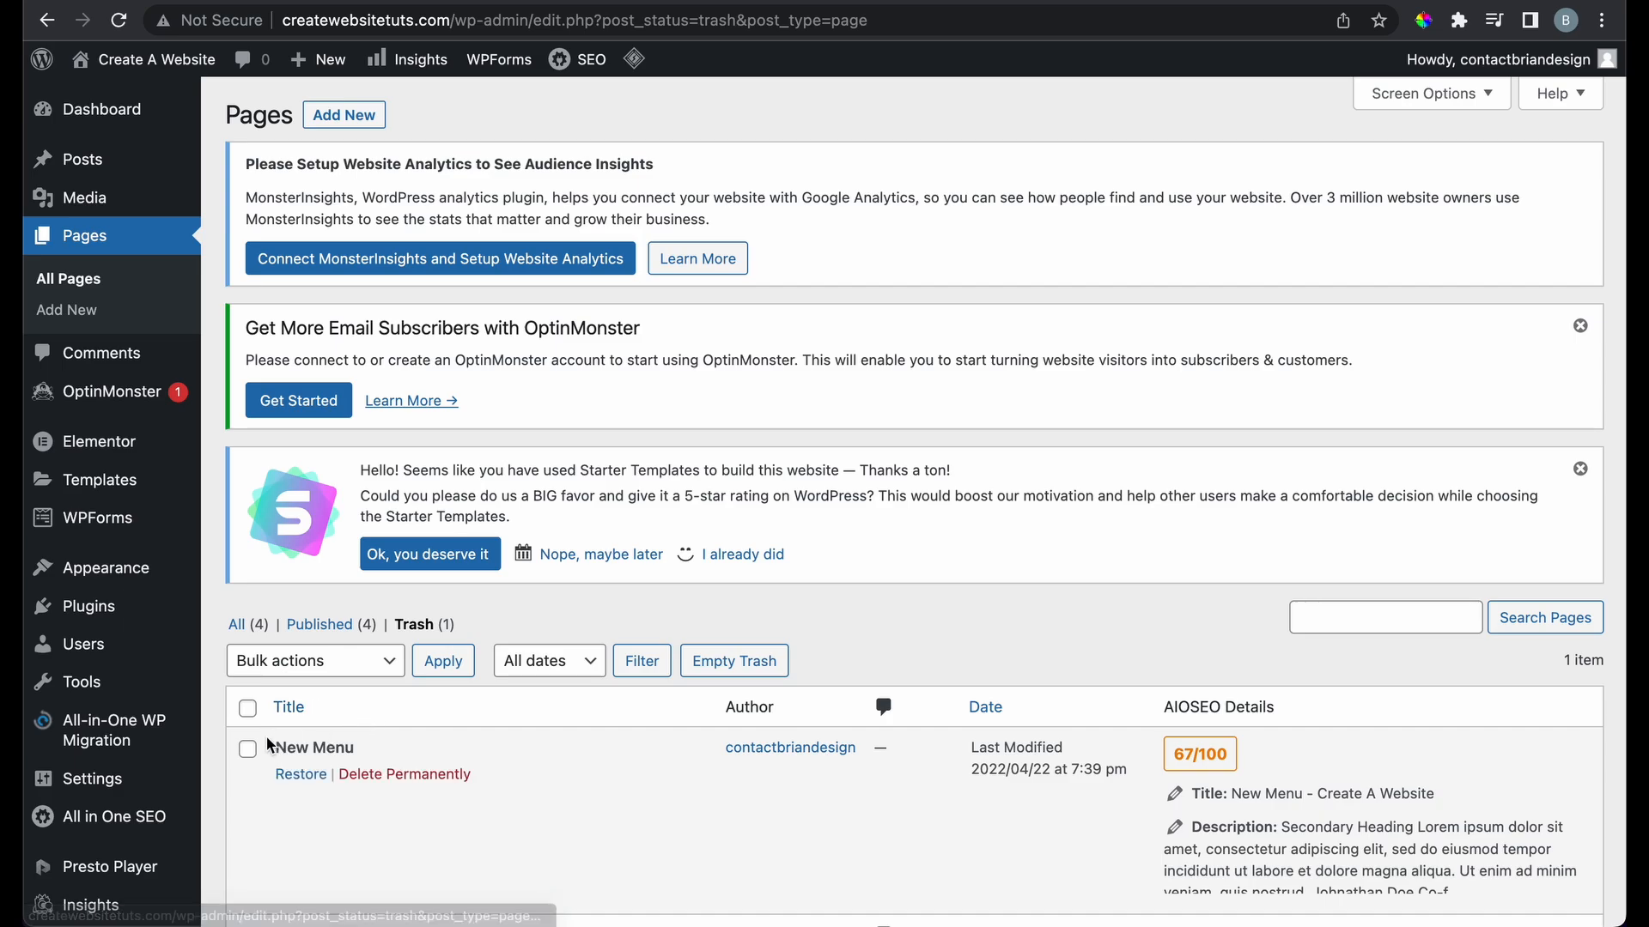
{"action": "left_click", "coordinate": [373, 777]}
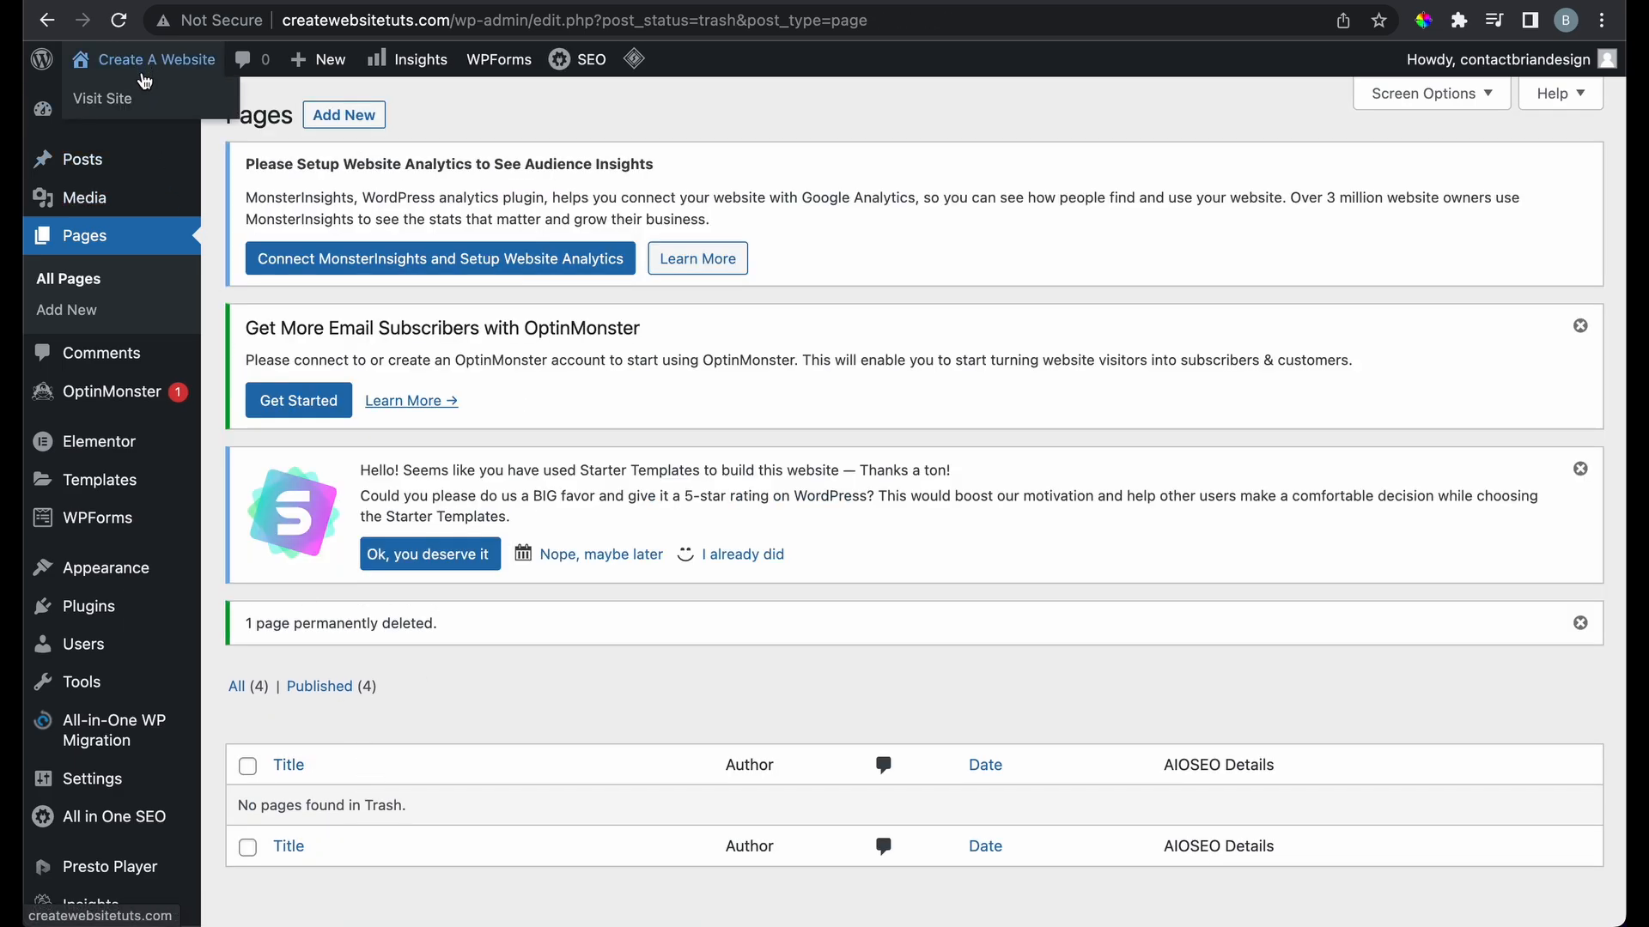
Visit the live site and check the navigation menu and the footer at the end of the homepage
{"action": "left_click", "coordinate": [147, 108]}
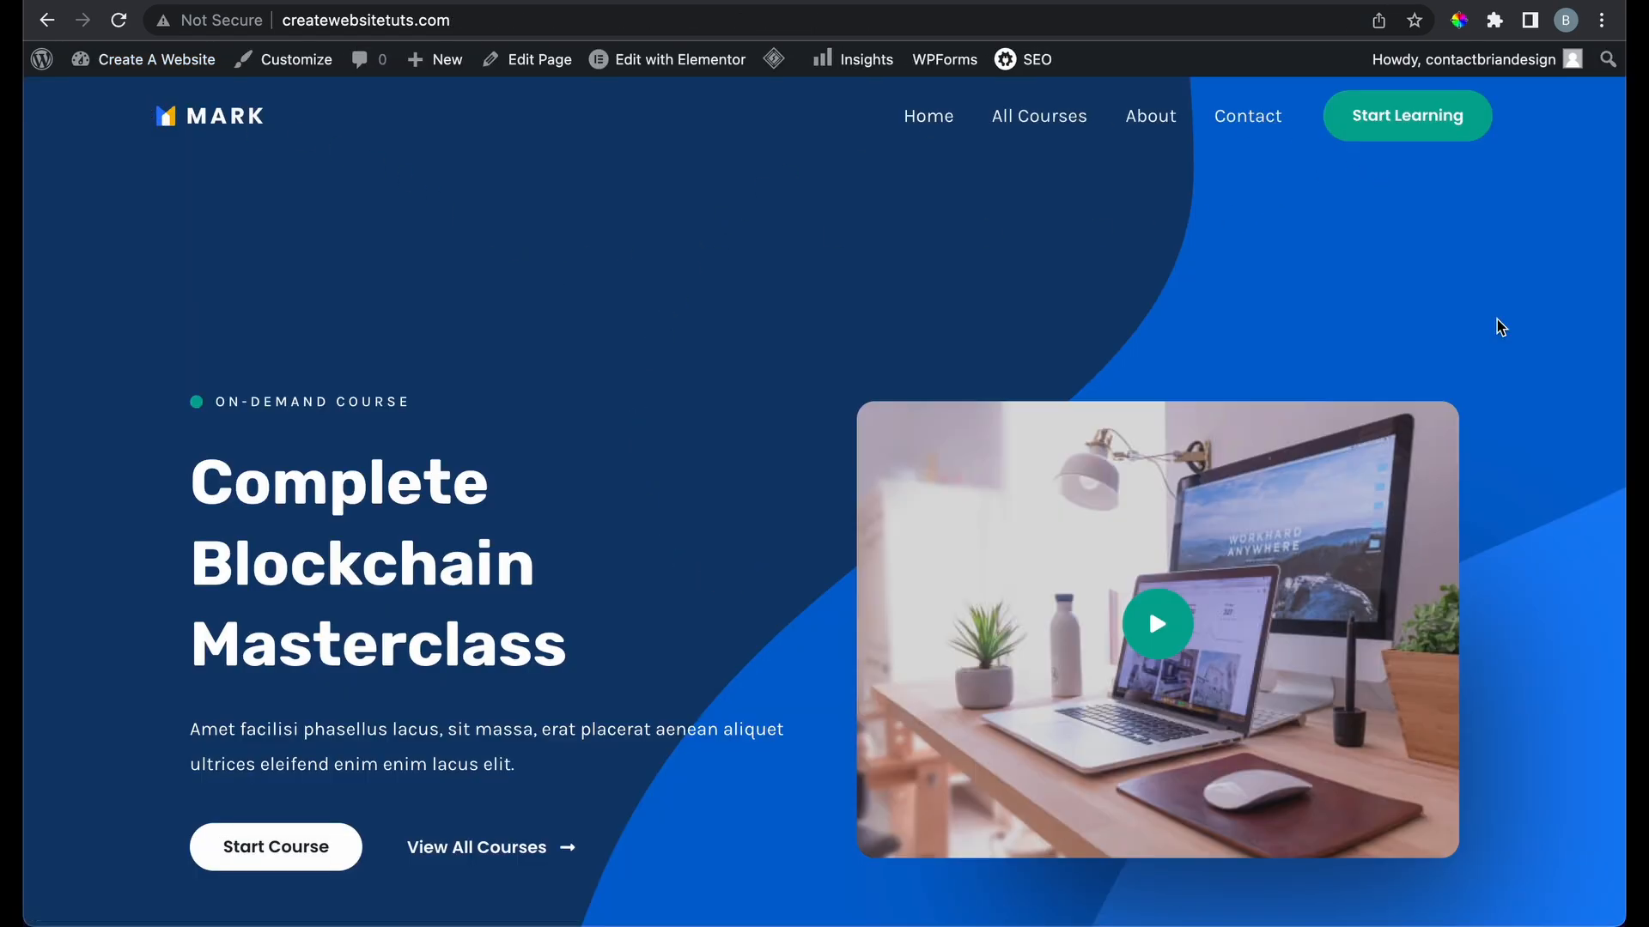
{"action": "scroll", "coordinate": [1497, 319], "scroll_direction": "down", "scroll_amount": 20}
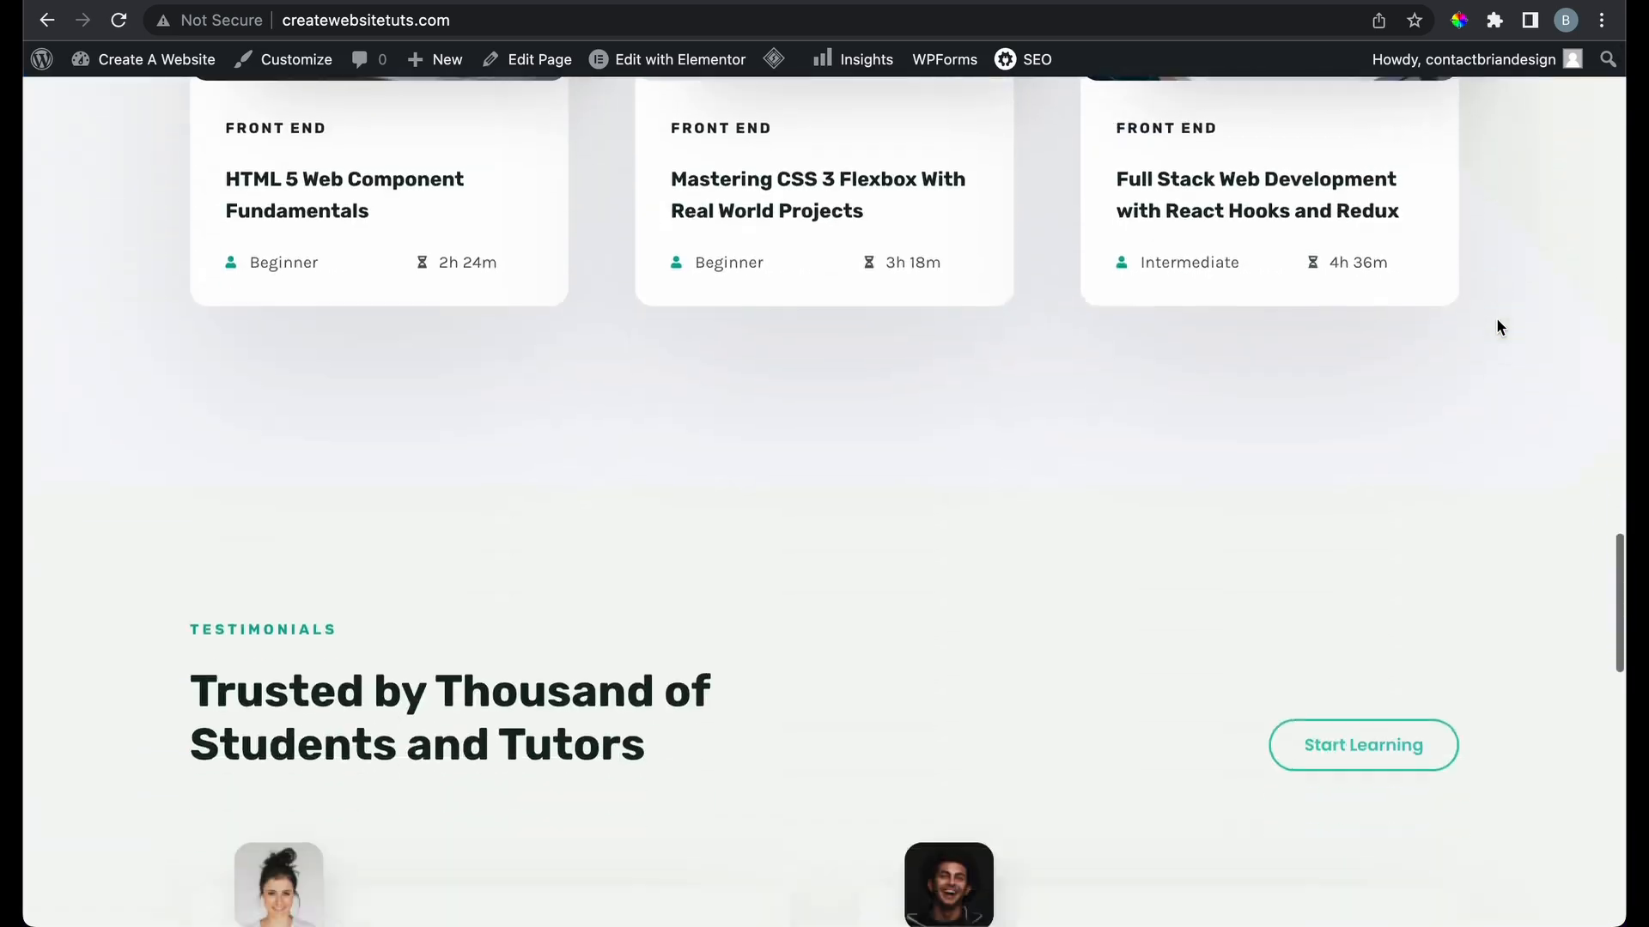
{"action": "scroll", "coordinate": [1497, 320], "scroll_direction": "down", "scroll_amount": 9}
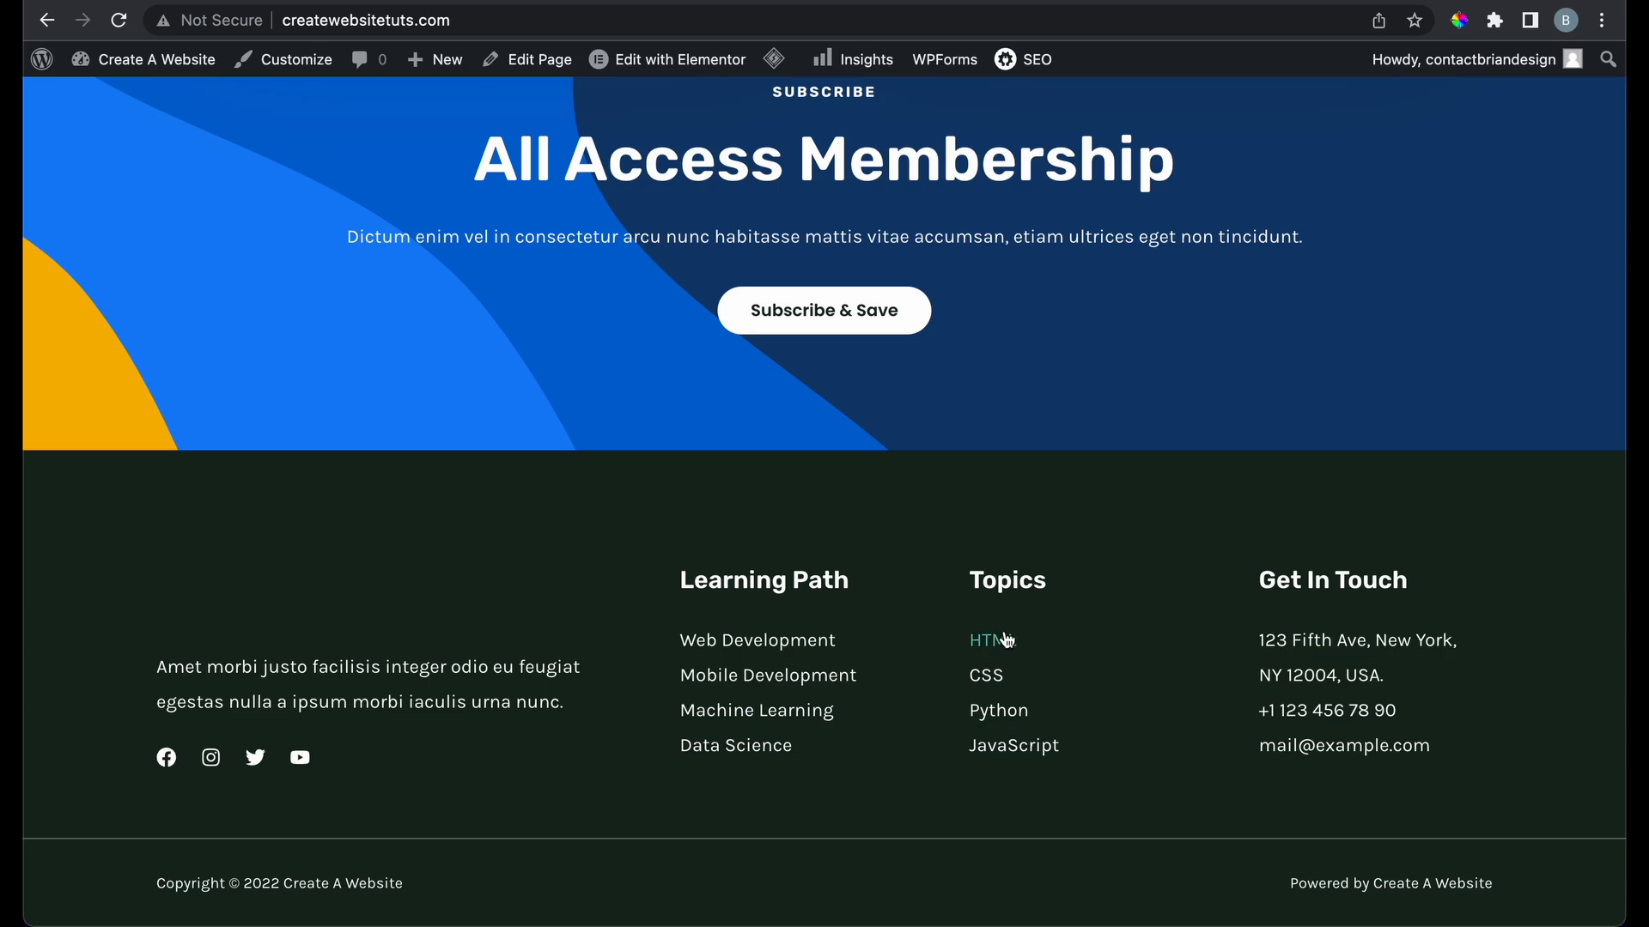
Open Elementor's Theme Builder from the live site and look over the available site parts
{"action": "mouse_move", "coordinate": [667, 59]}
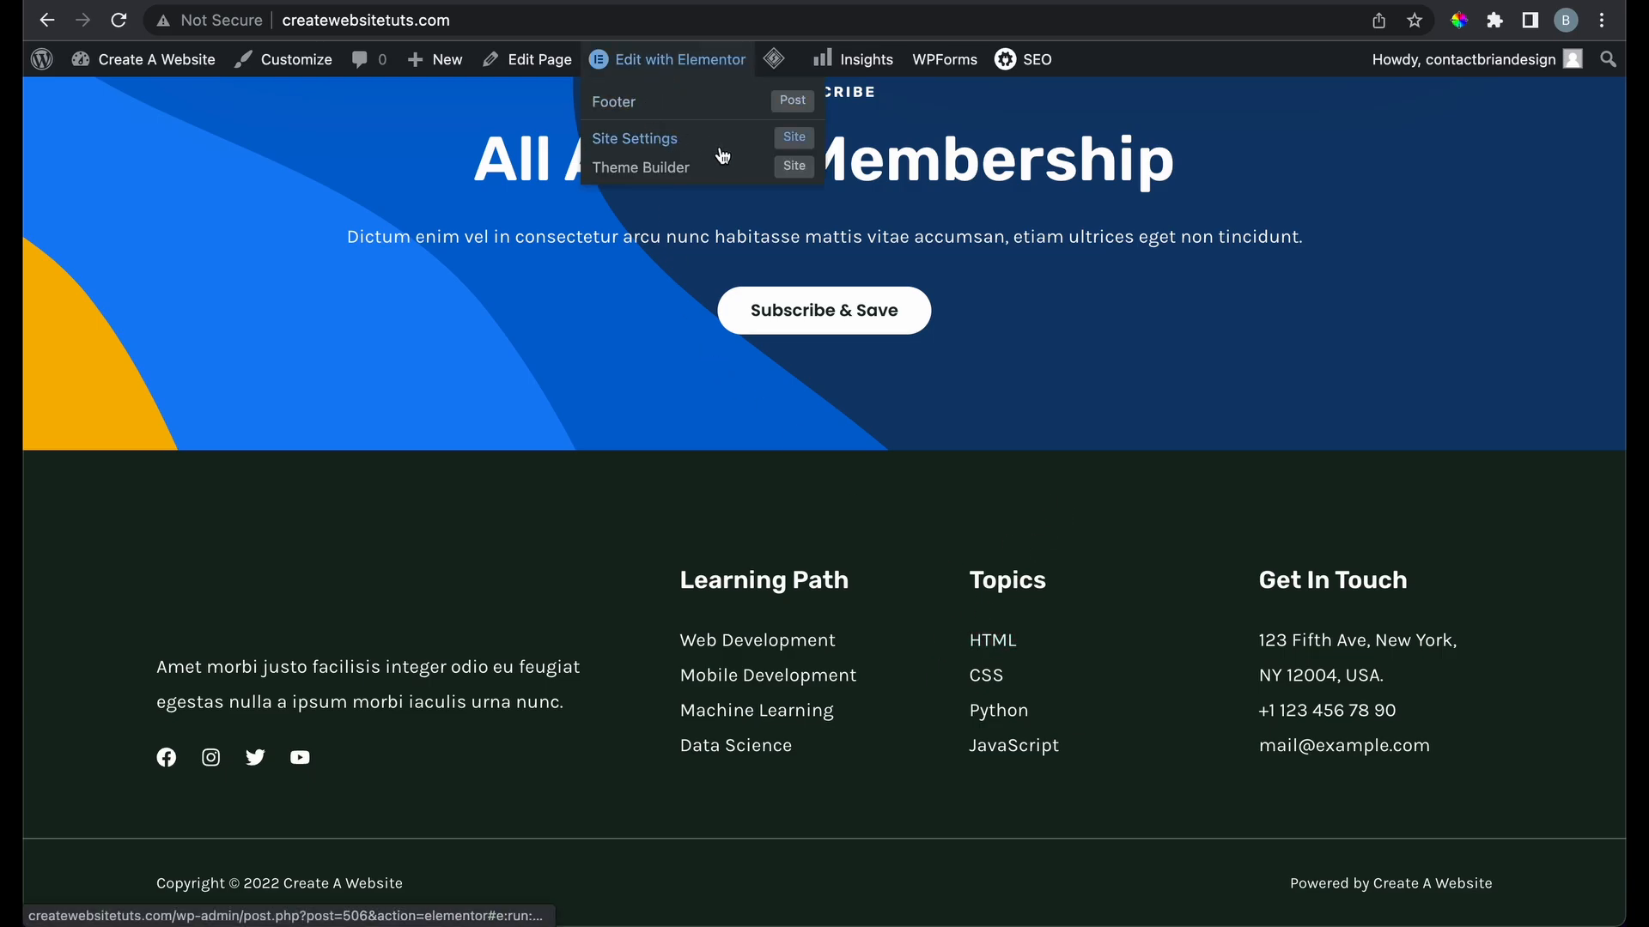
{"action": "left_click", "coordinate": [791, 172]}
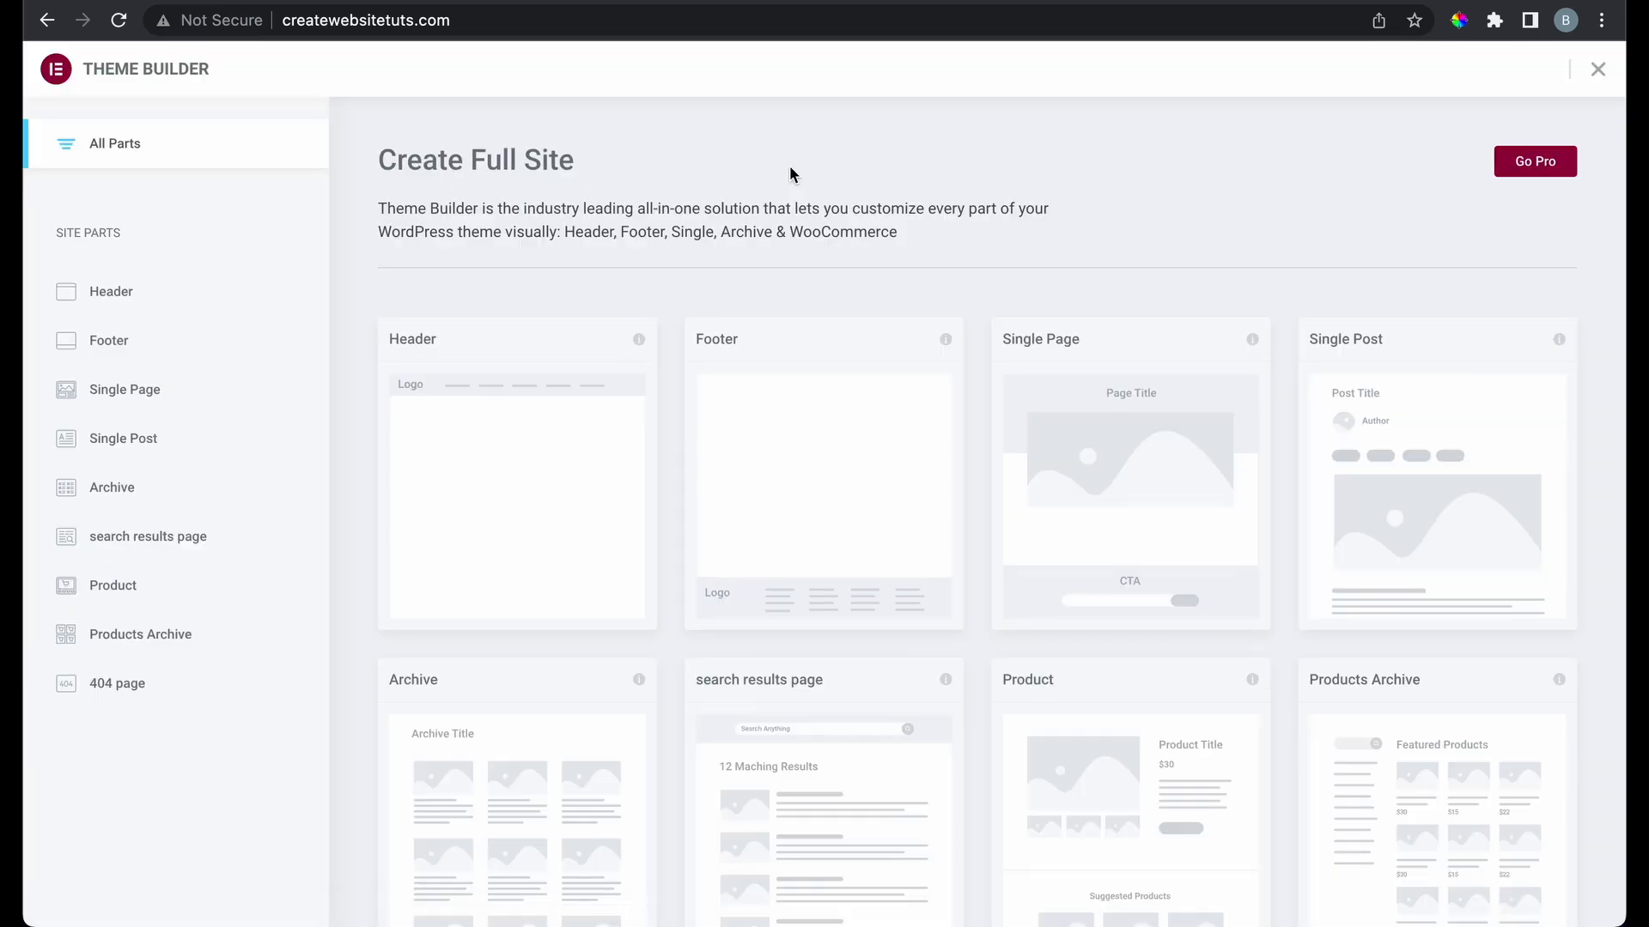
{"action": "scroll", "coordinate": [784, 415], "scroll_direction": "down", "scroll_amount": 5}
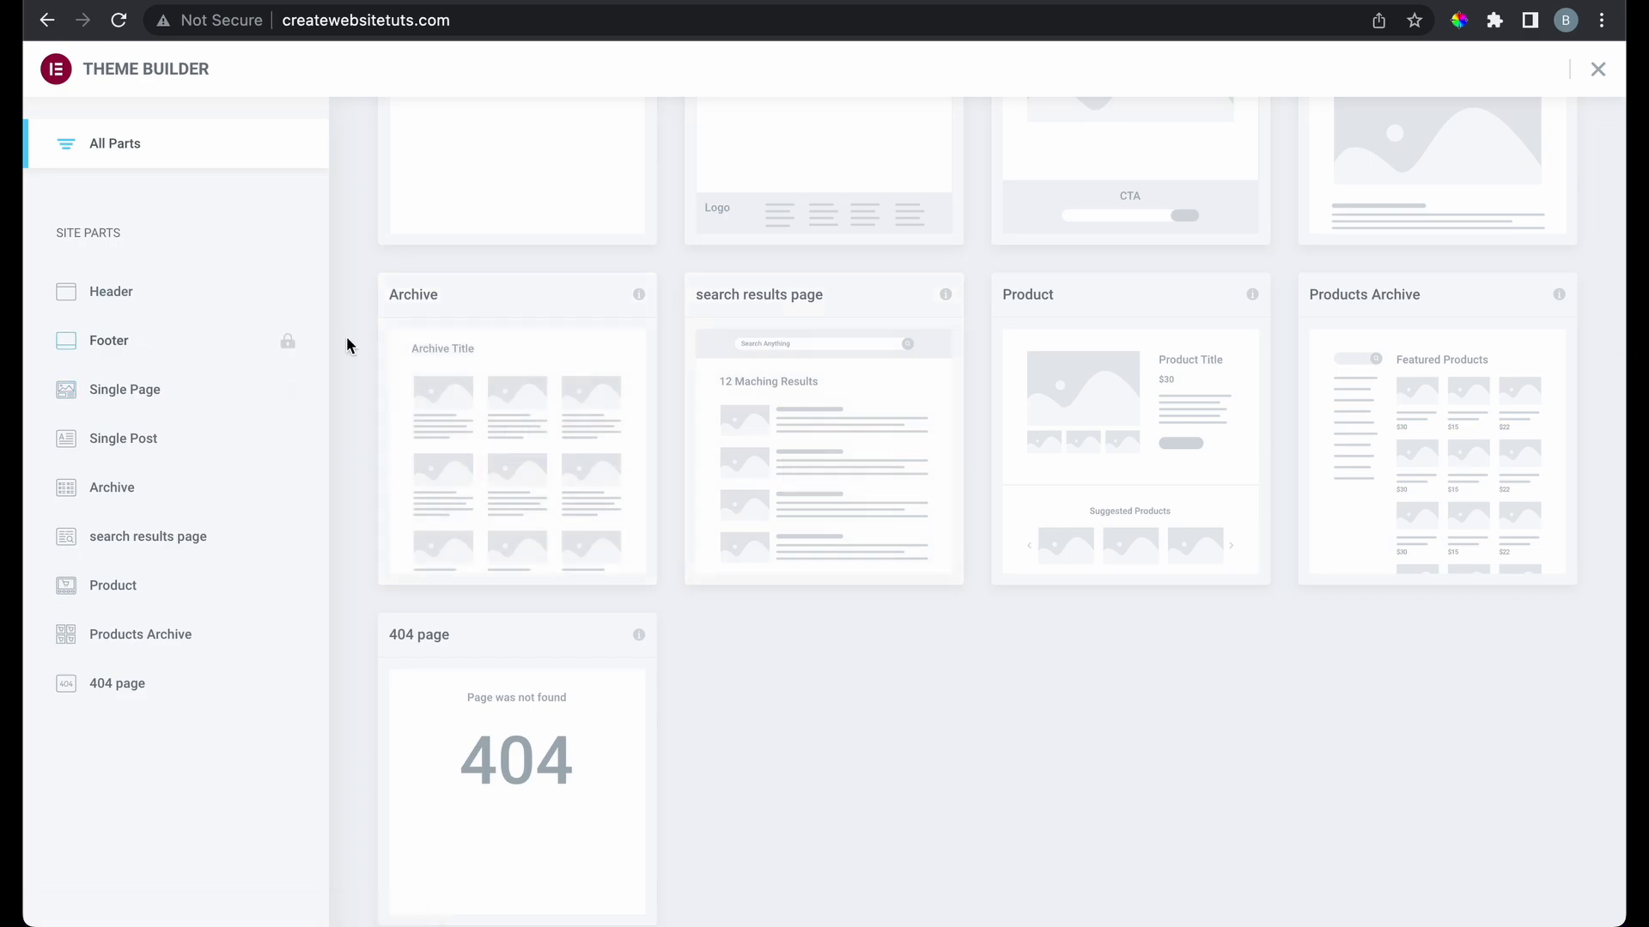
{"action": "scroll", "coordinate": [382, 324], "scroll_direction": "up", "scroll_amount": 5}
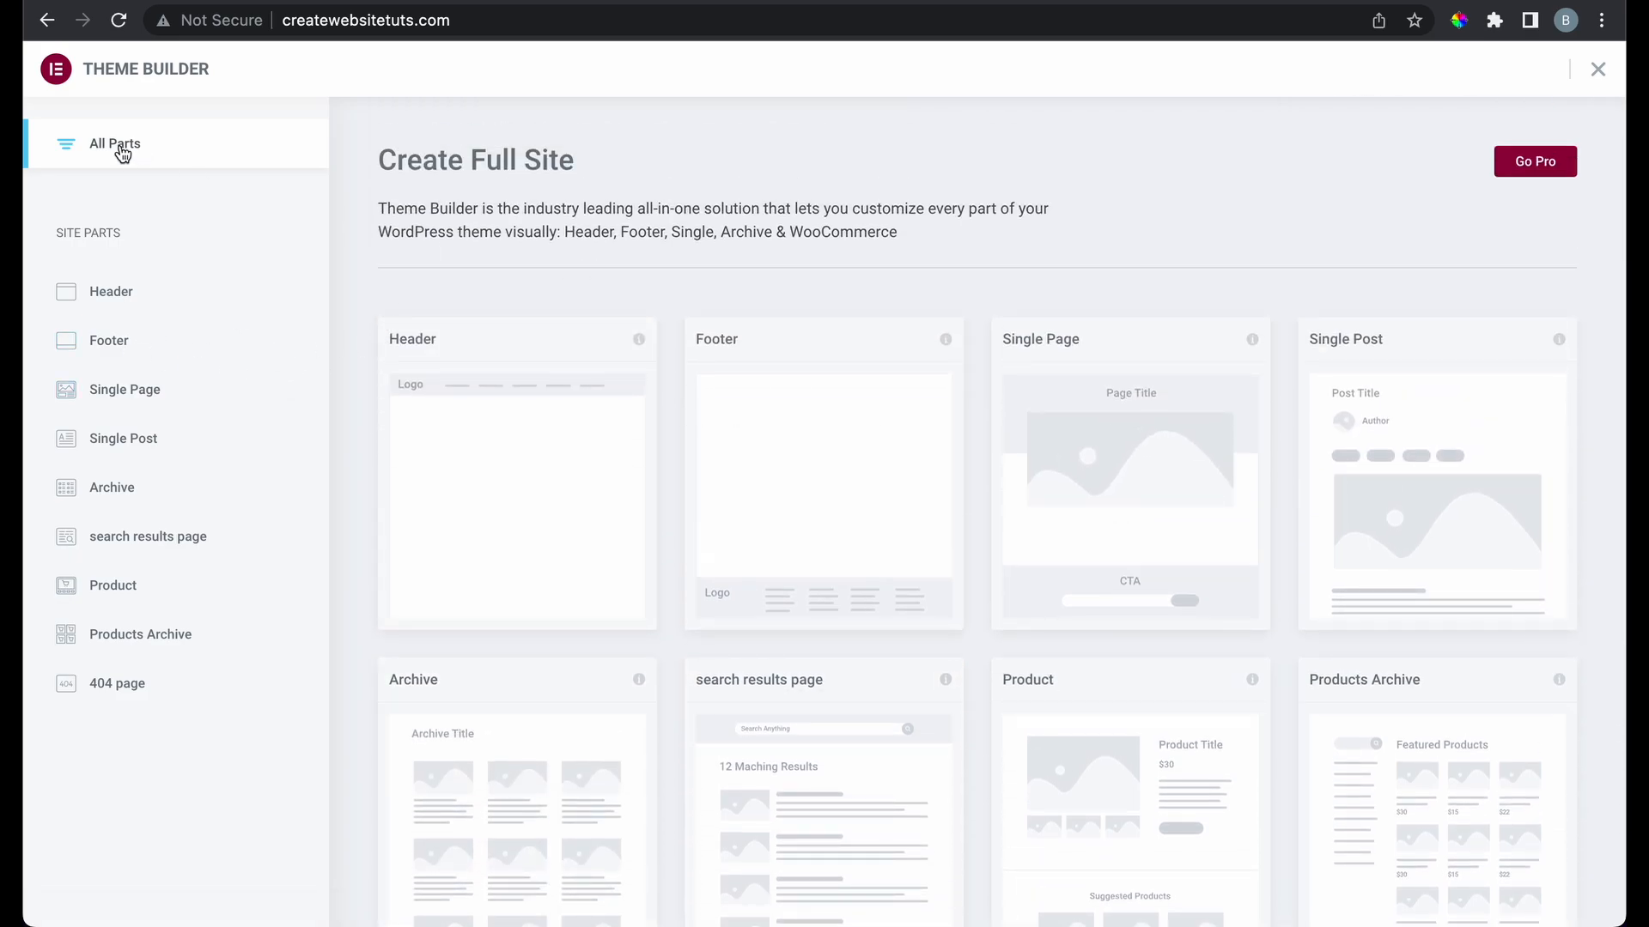
Leave Theme Builder, open the live homepage's site settings in Elementor, and return to the widget list
{"action": "left_click", "coordinate": [48, 21]}
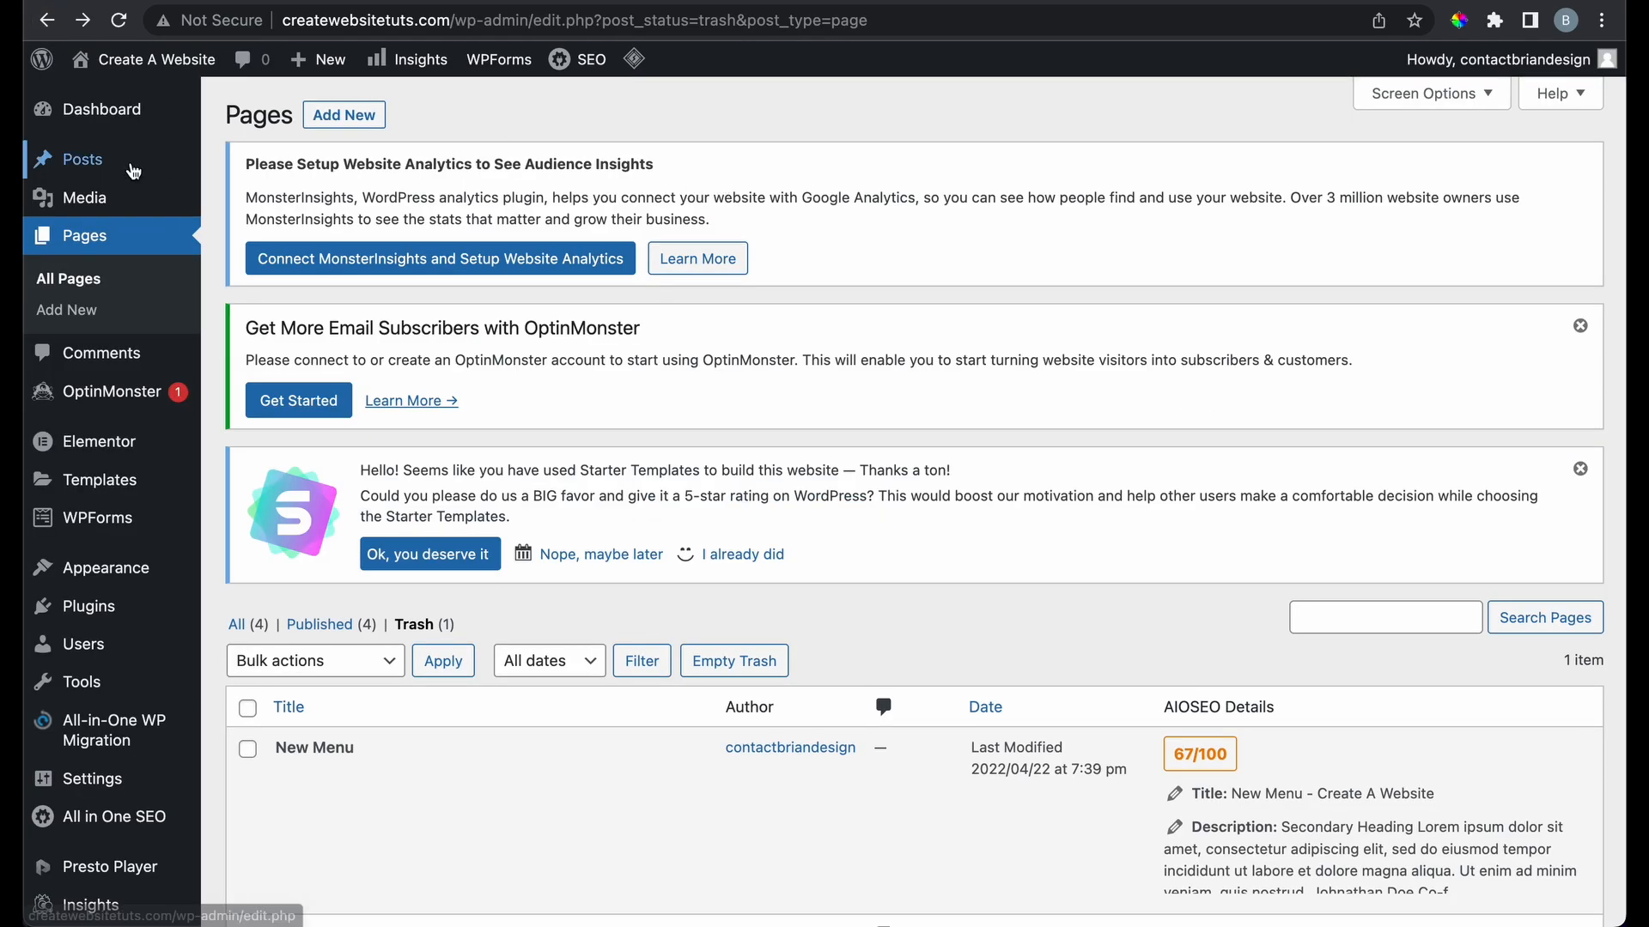
{"action": "left_click", "coordinate": [143, 99]}
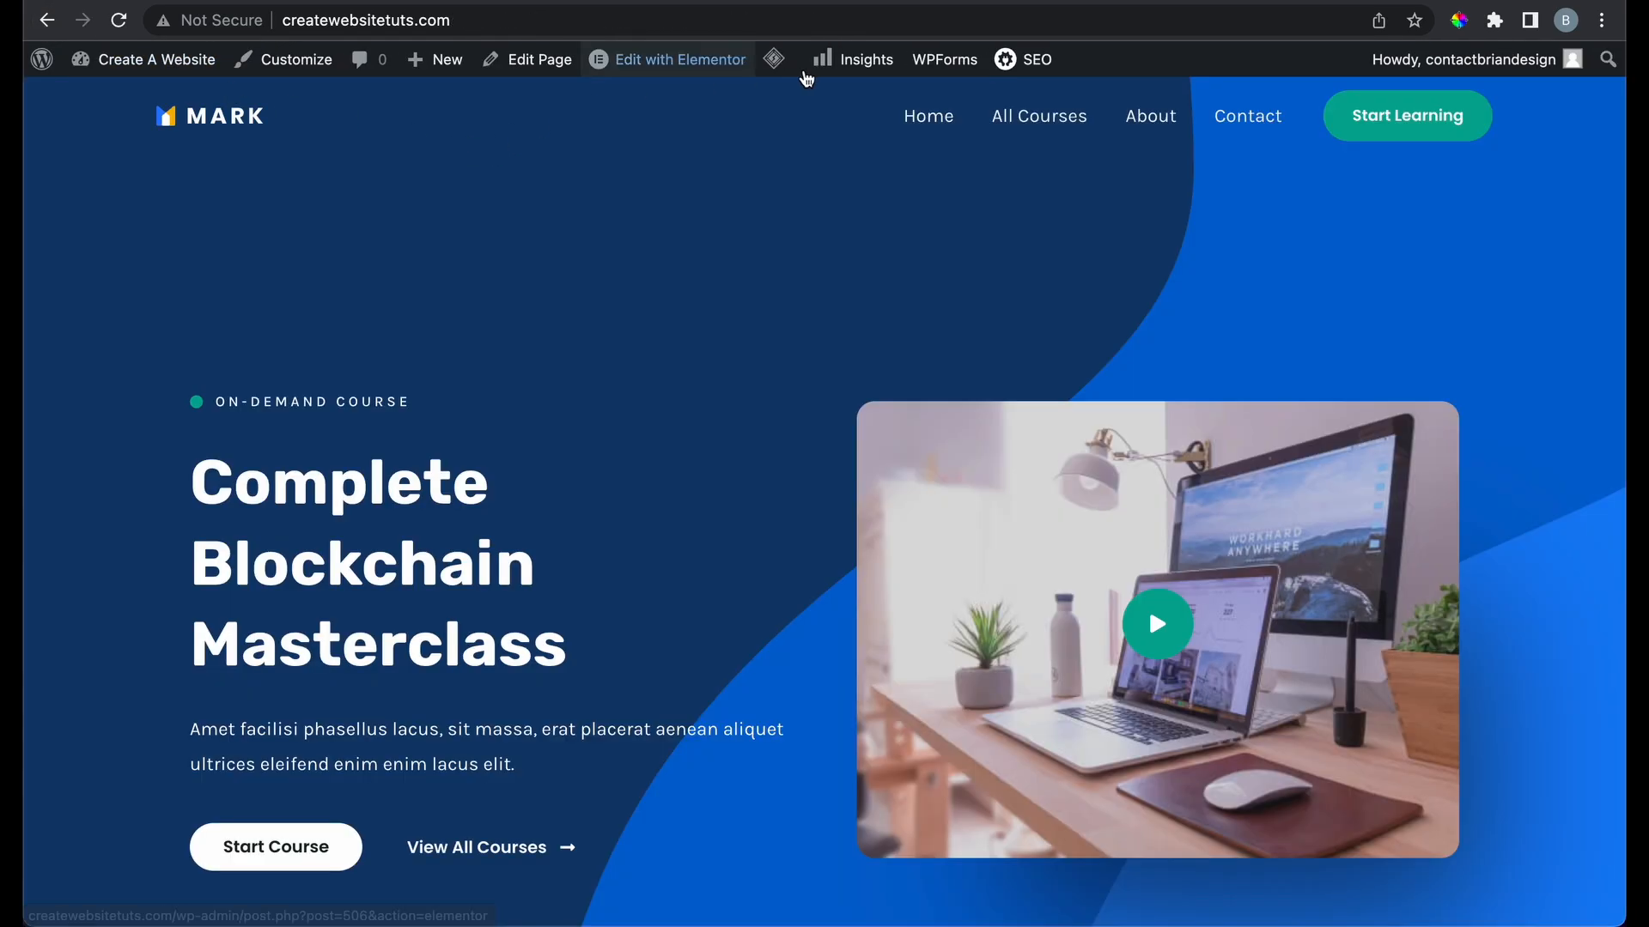
{"action": "mouse_move", "coordinate": [679, 89]}
{"action": "left_click", "coordinate": [776, 140]}
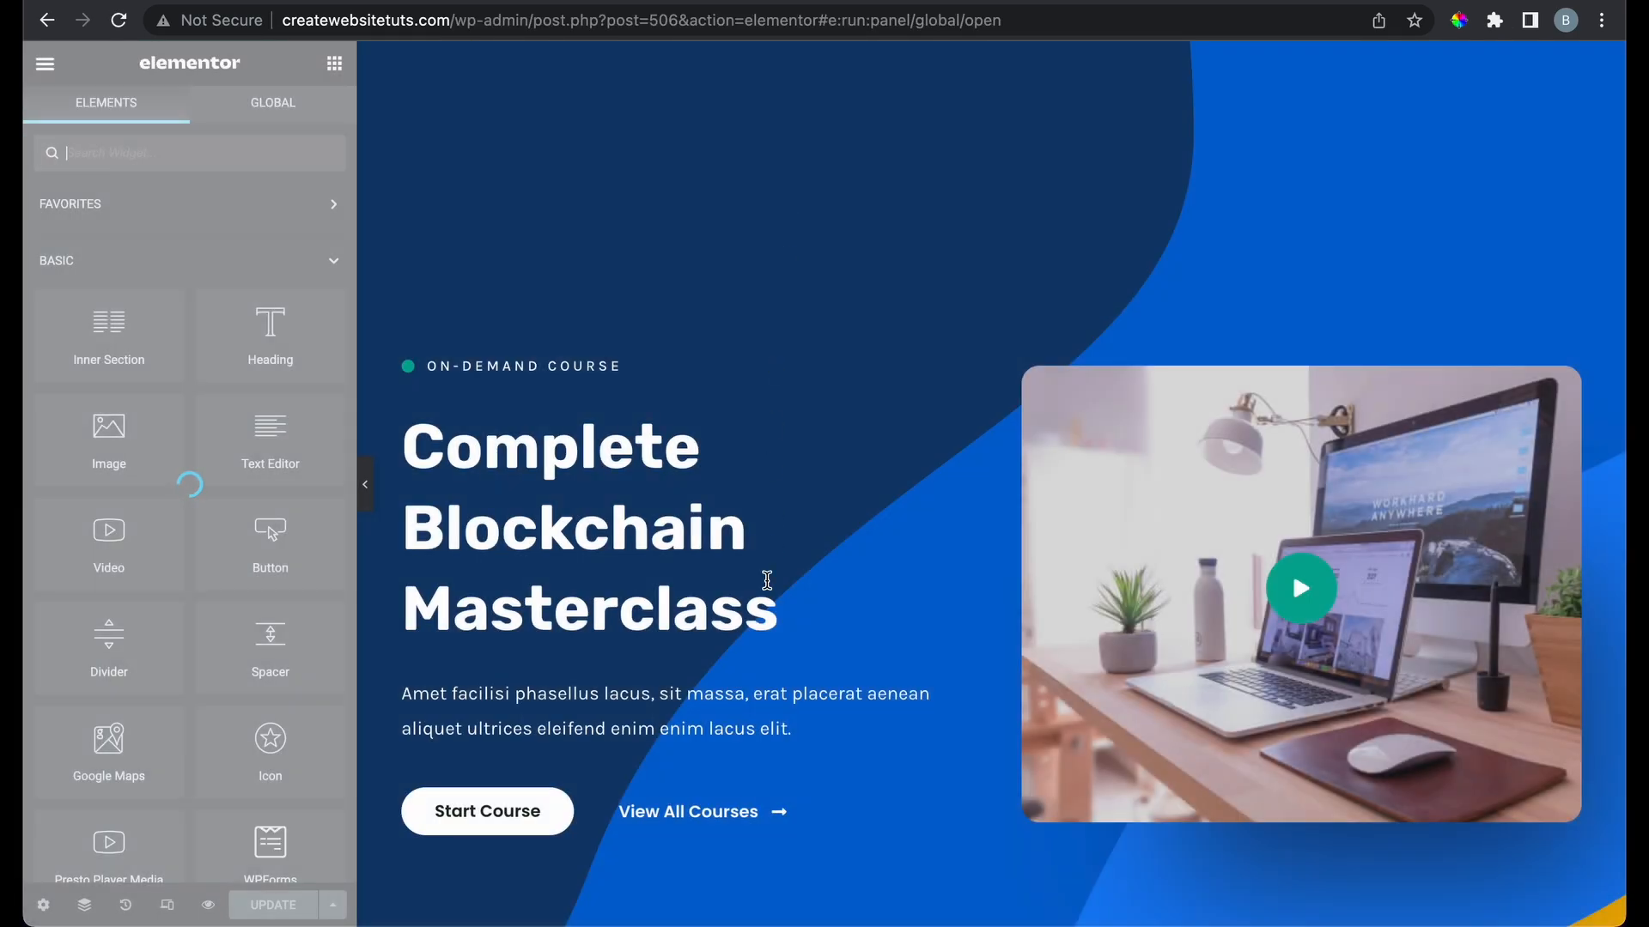
{"action": "scroll", "coordinate": [770, 588], "scroll_direction": "down", "scroll_amount": 20}
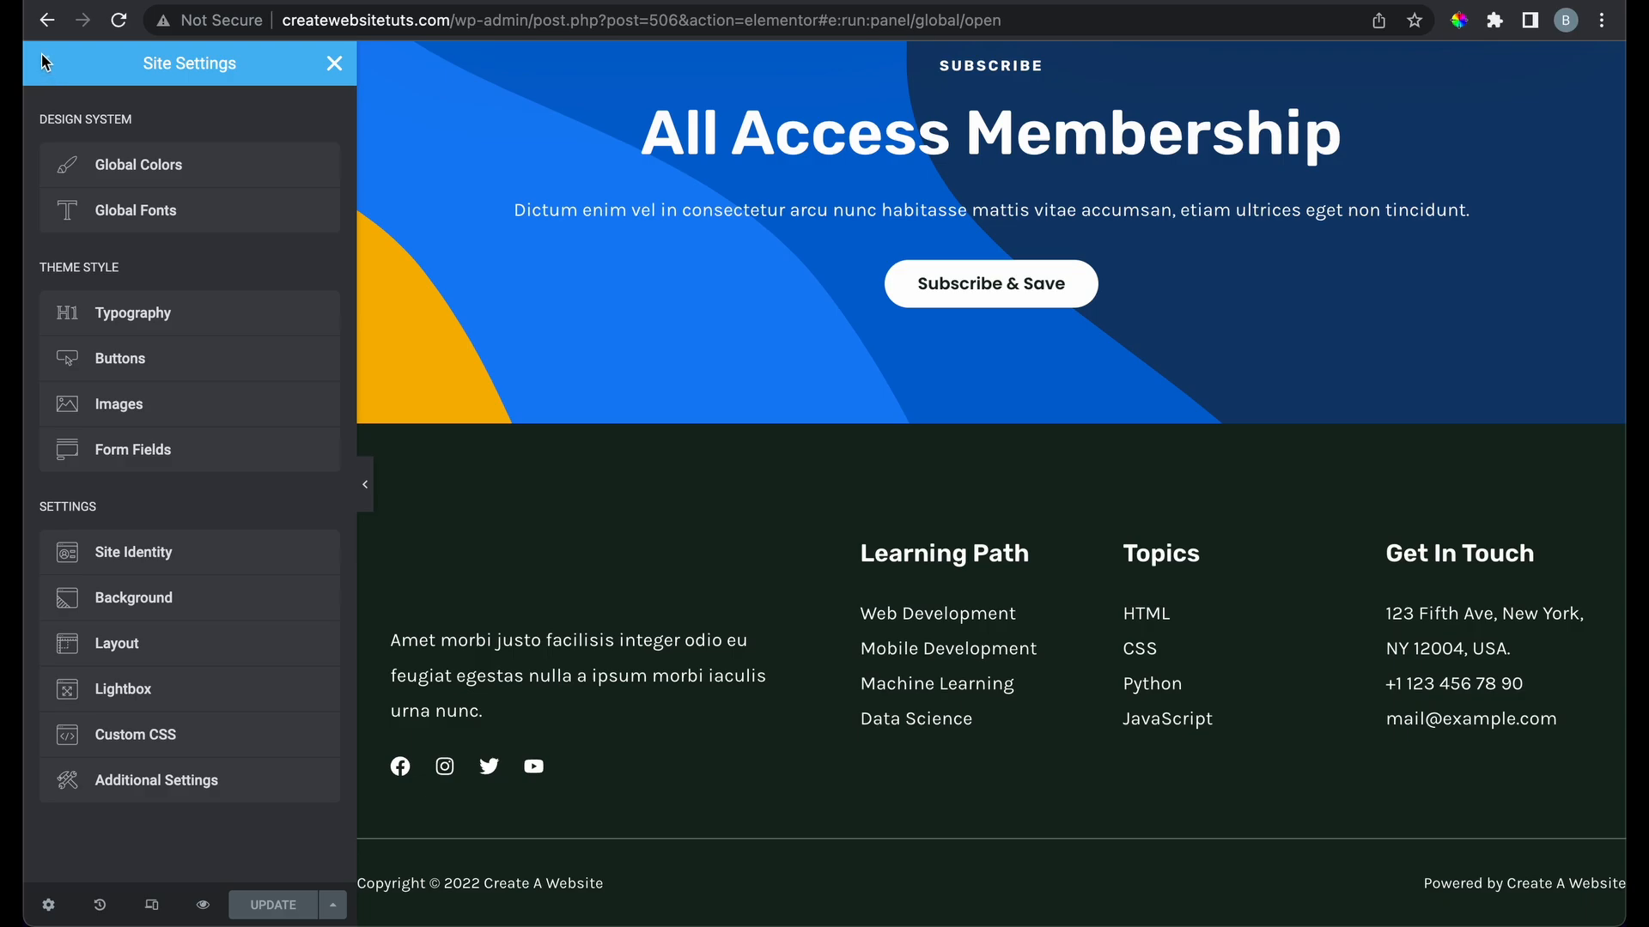
{"action": "left_click", "coordinate": [334, 64]}
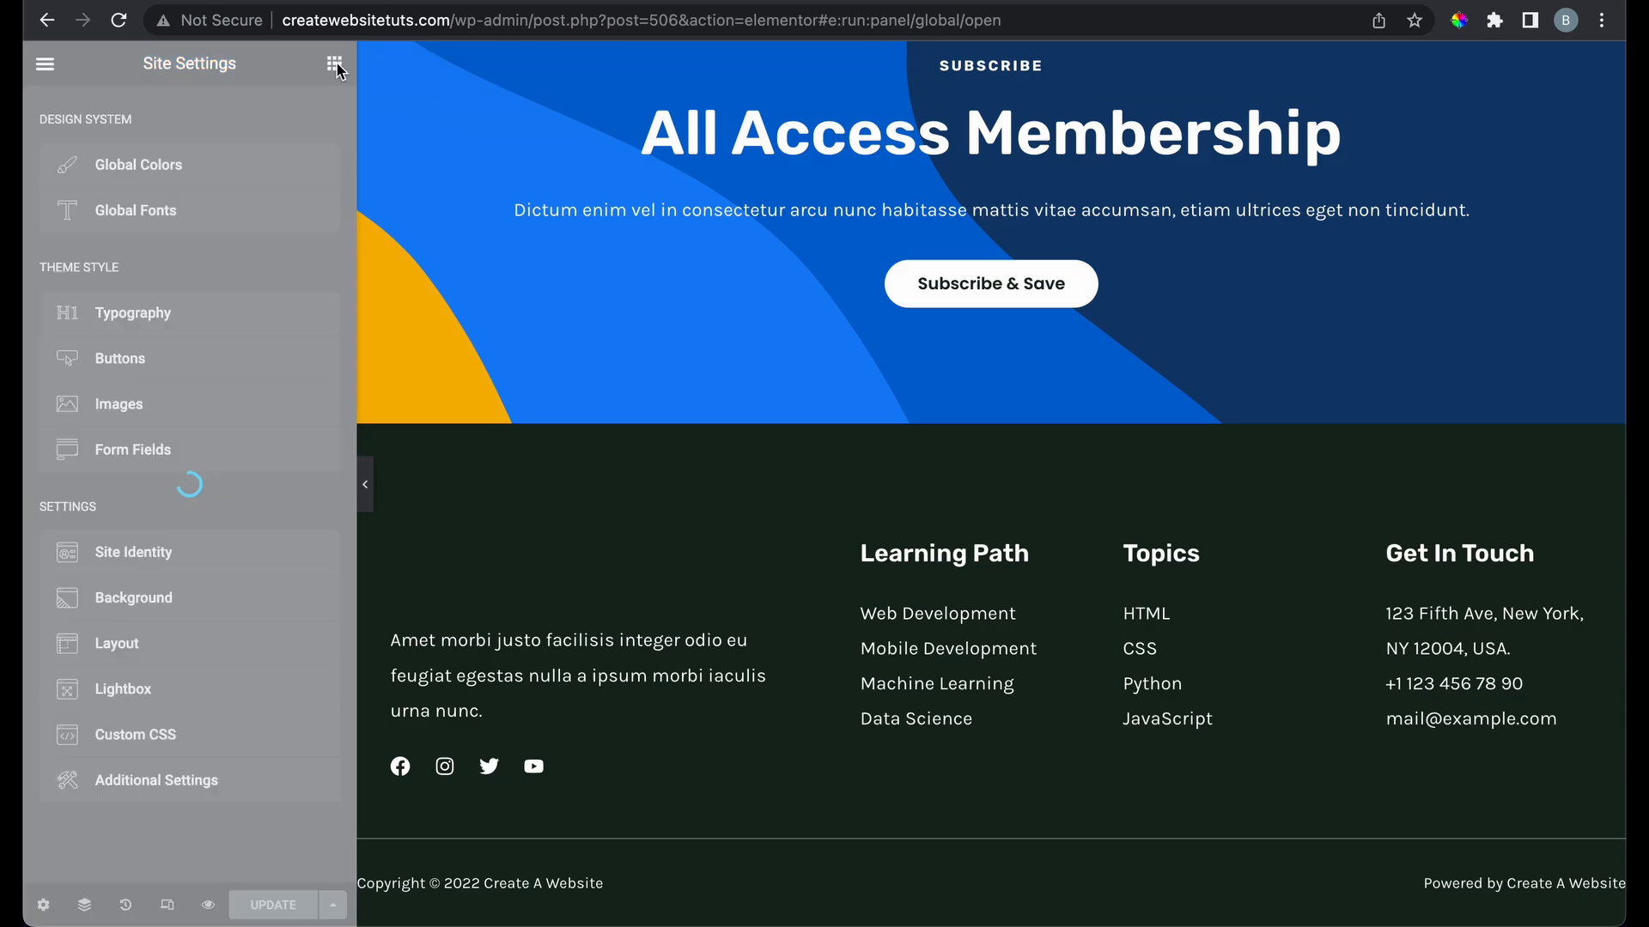
Look through the homepage in the editor, examining the area from the testimonials through the subscribe section to the footer
{"action": "scroll", "coordinate": [384, 448], "scroll_direction": "up", "scroll_amount": 20}
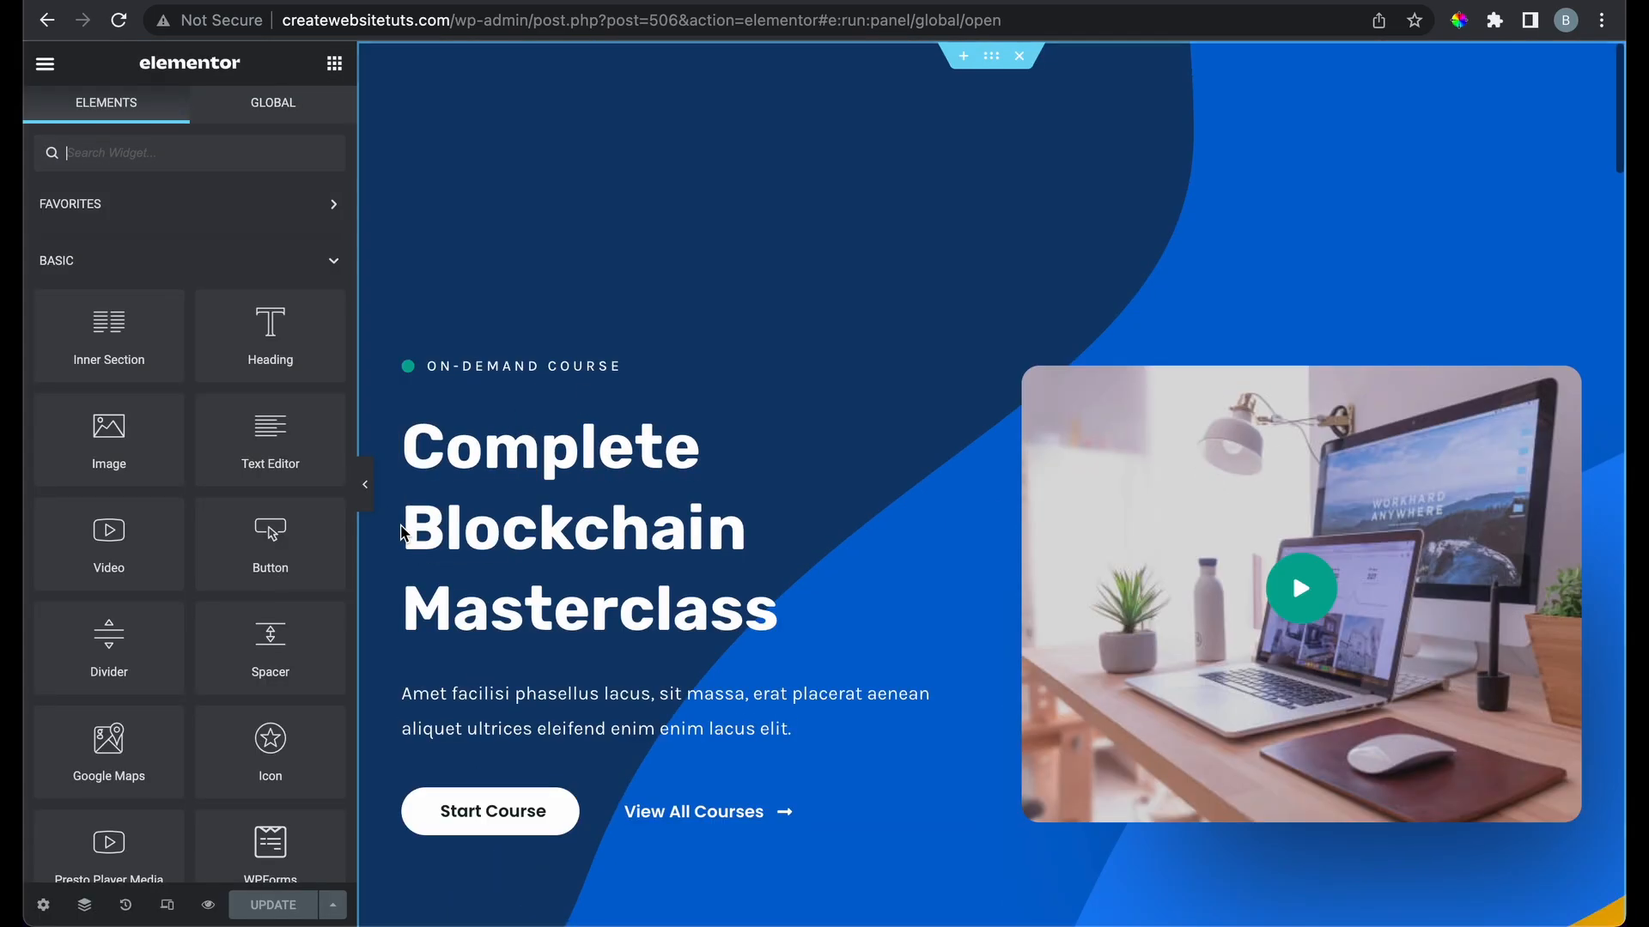
{"action": "scroll", "coordinate": [401, 532], "scroll_direction": "down", "scroll_amount": 20}
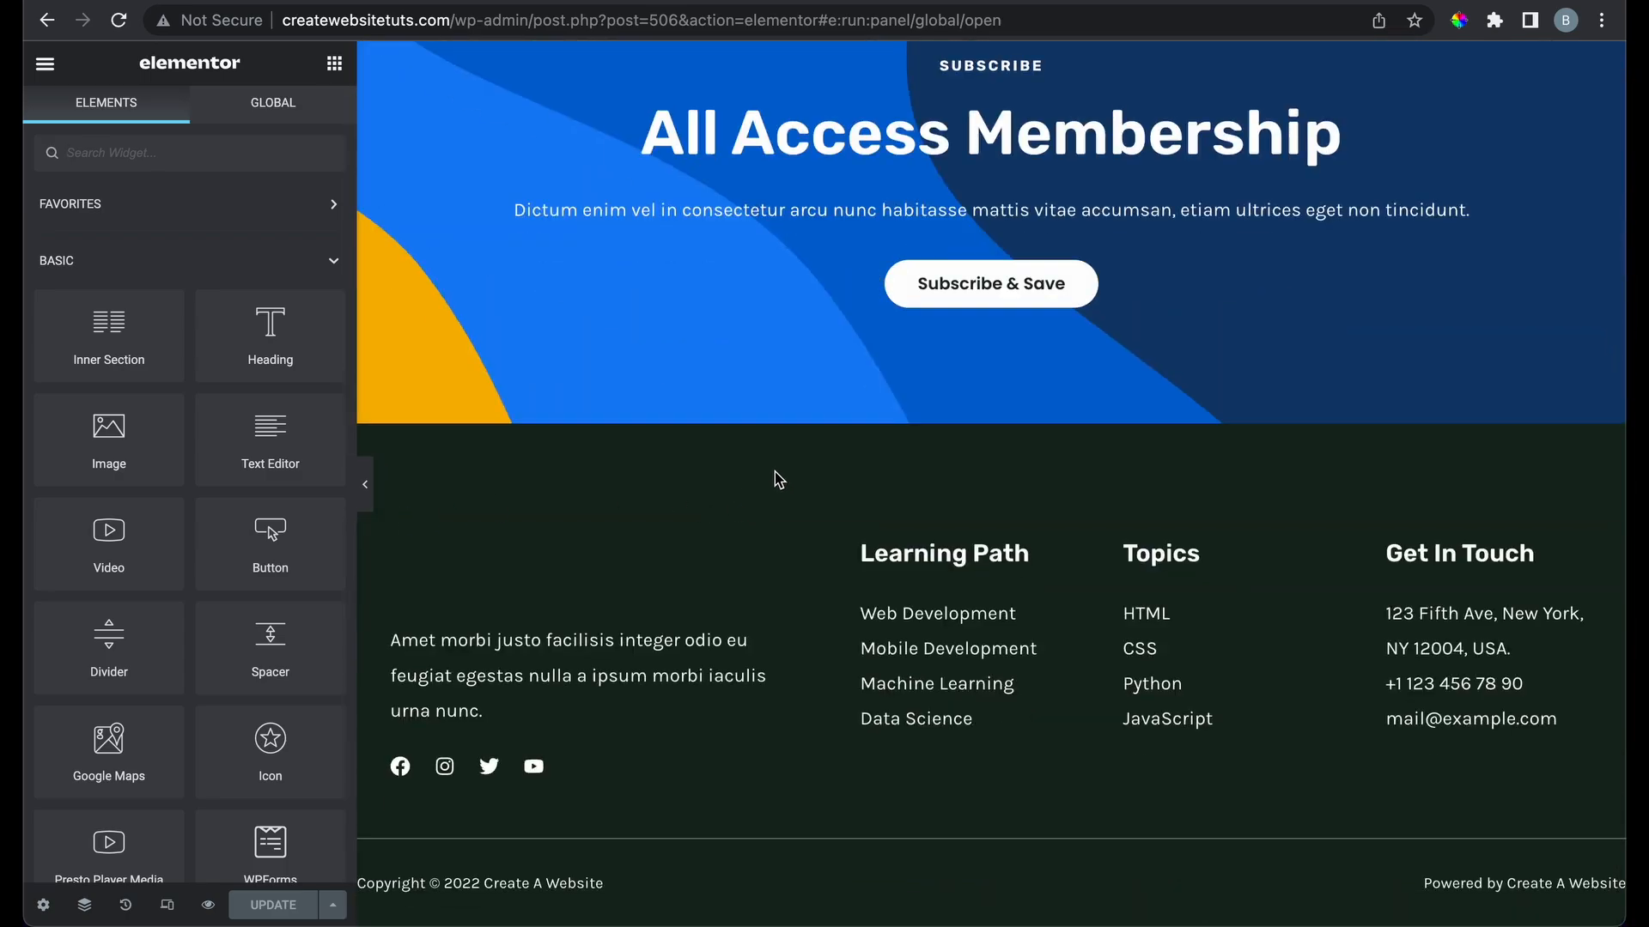
{"action": "scroll", "coordinate": [432, 441], "scroll_direction": "up", "scroll_amount": 2}
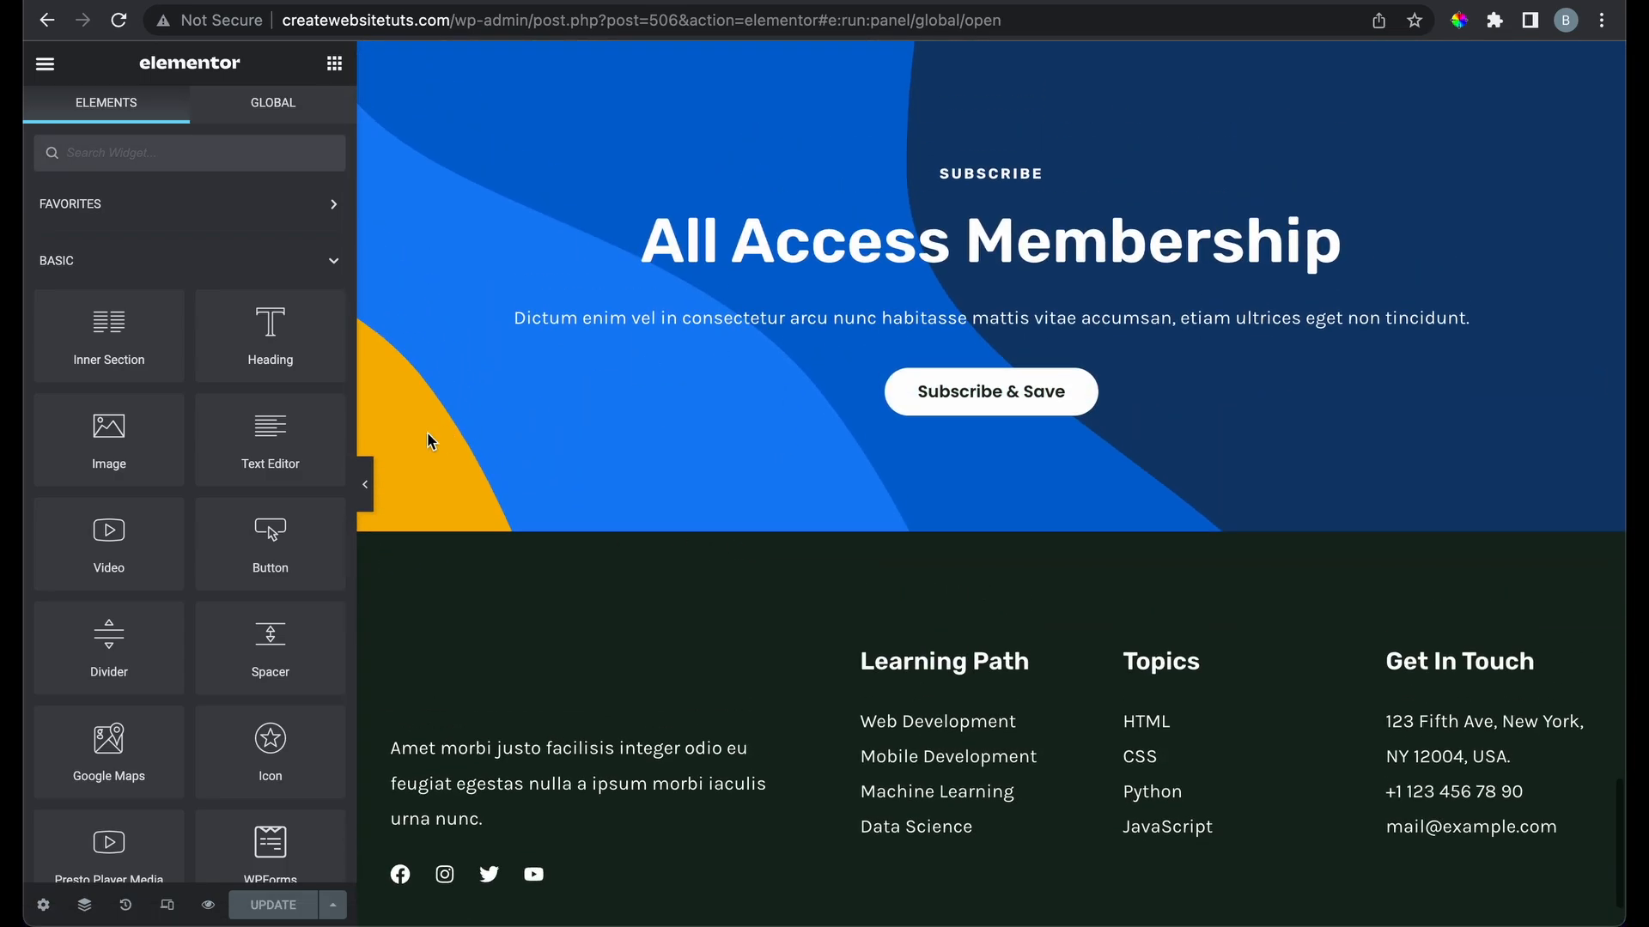
{"action": "scroll", "coordinate": [606, 335], "scroll_direction": "up", "scroll_amount": 5}
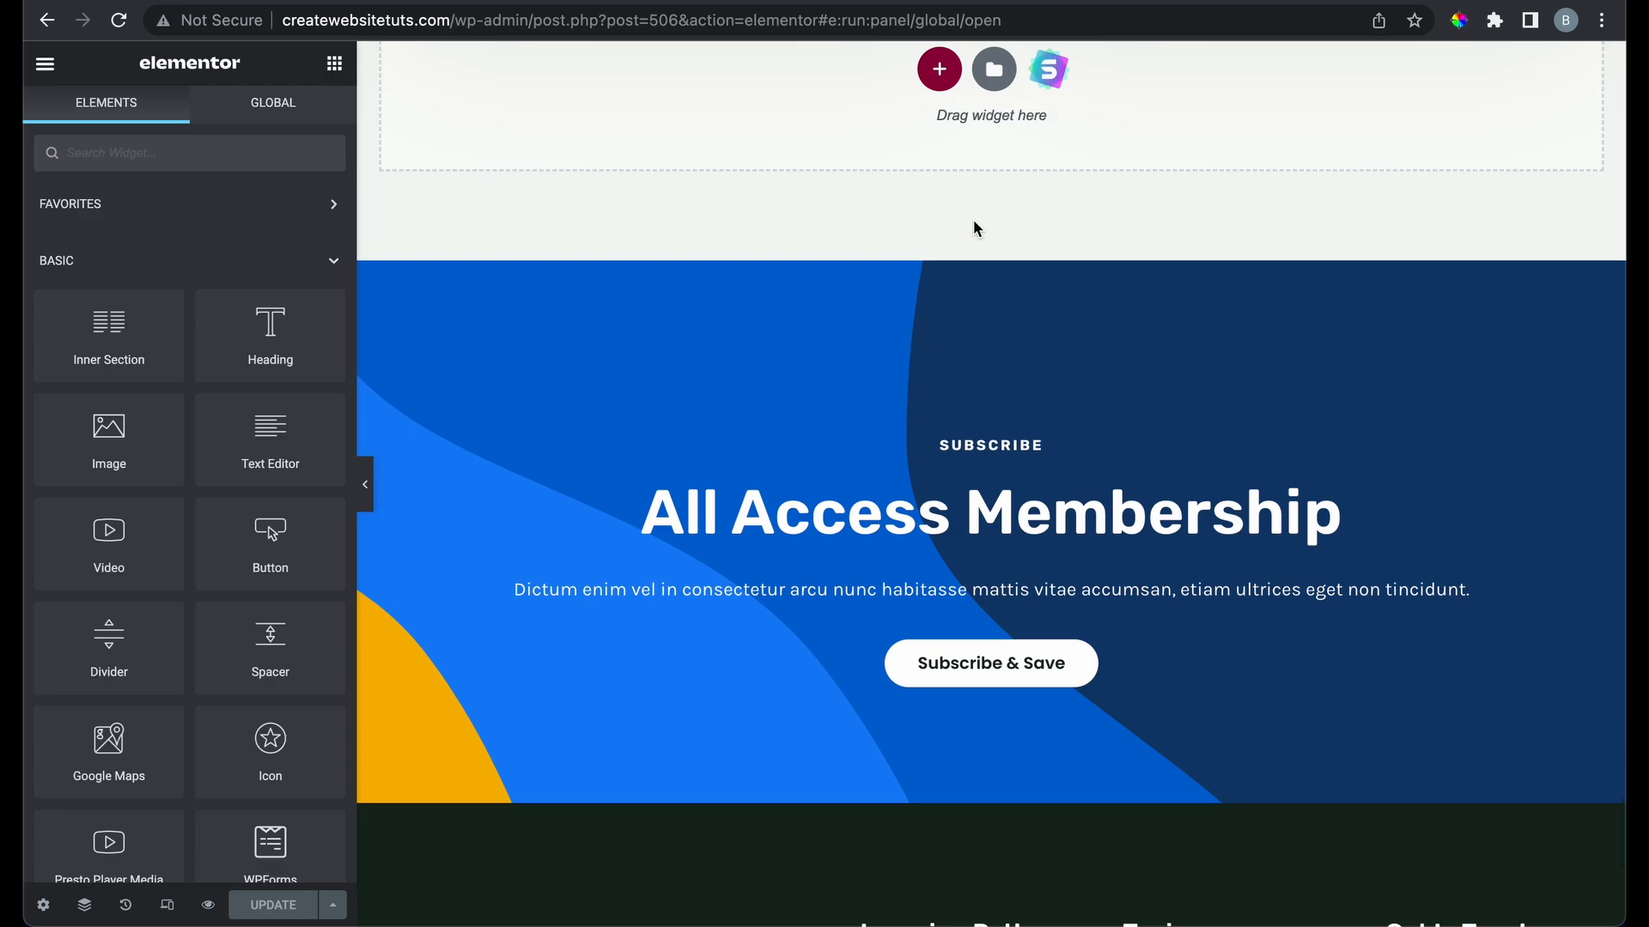
{"action": "scroll", "coordinate": [979, 188], "scroll_direction": "up", "scroll_amount": 8}
{"action": "scroll", "coordinate": [949, 316], "scroll_direction": "down", "scroll_amount": 15}
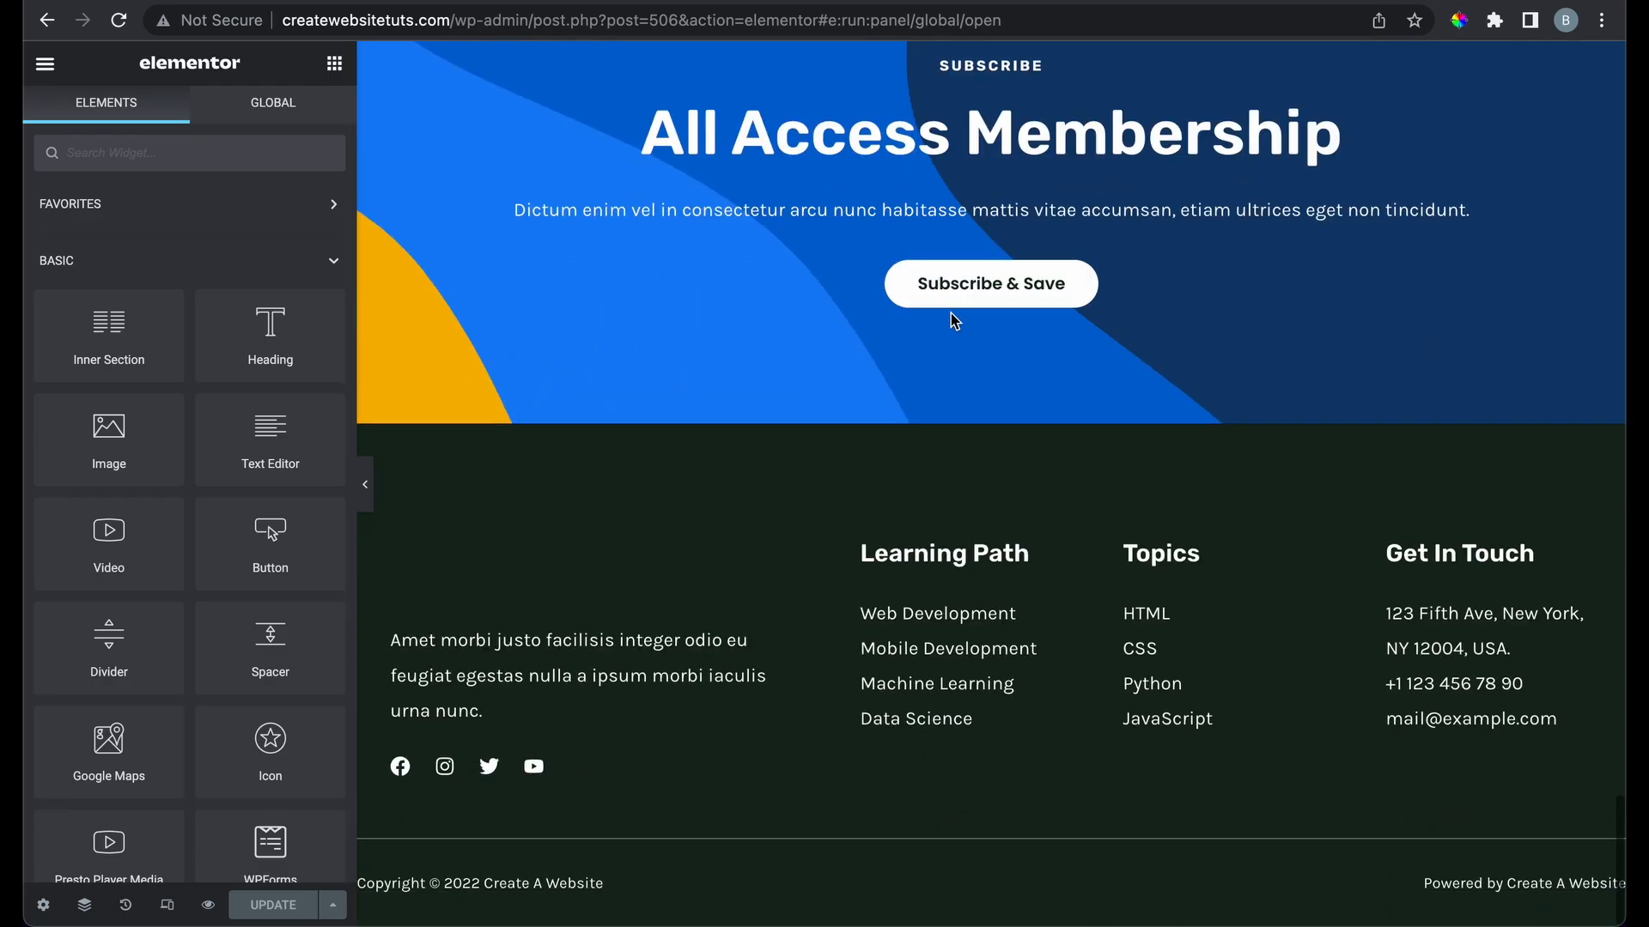
{"action": "scroll", "coordinate": [920, 489], "scroll_direction": "up", "scroll_amount": 2}
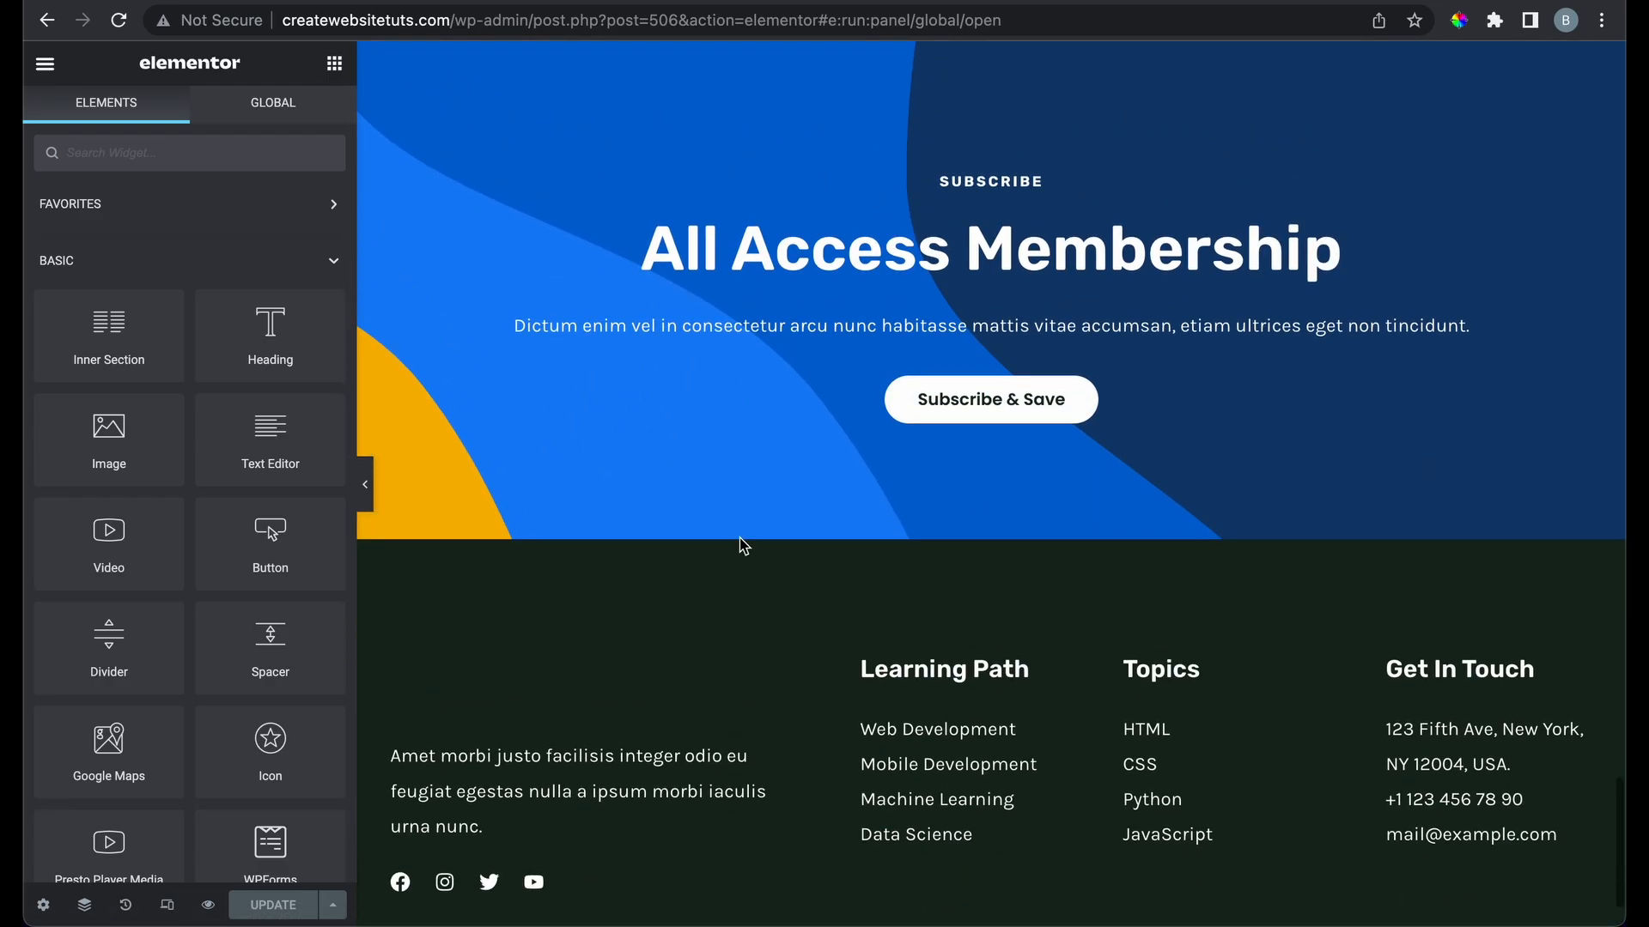
{"action": "scroll", "coordinate": [949, 624], "scroll_direction": "down", "scroll_amount": 2}
{"action": "scroll", "coordinate": [948, 624], "scroll_direction": "up", "scroll_amount": 2}
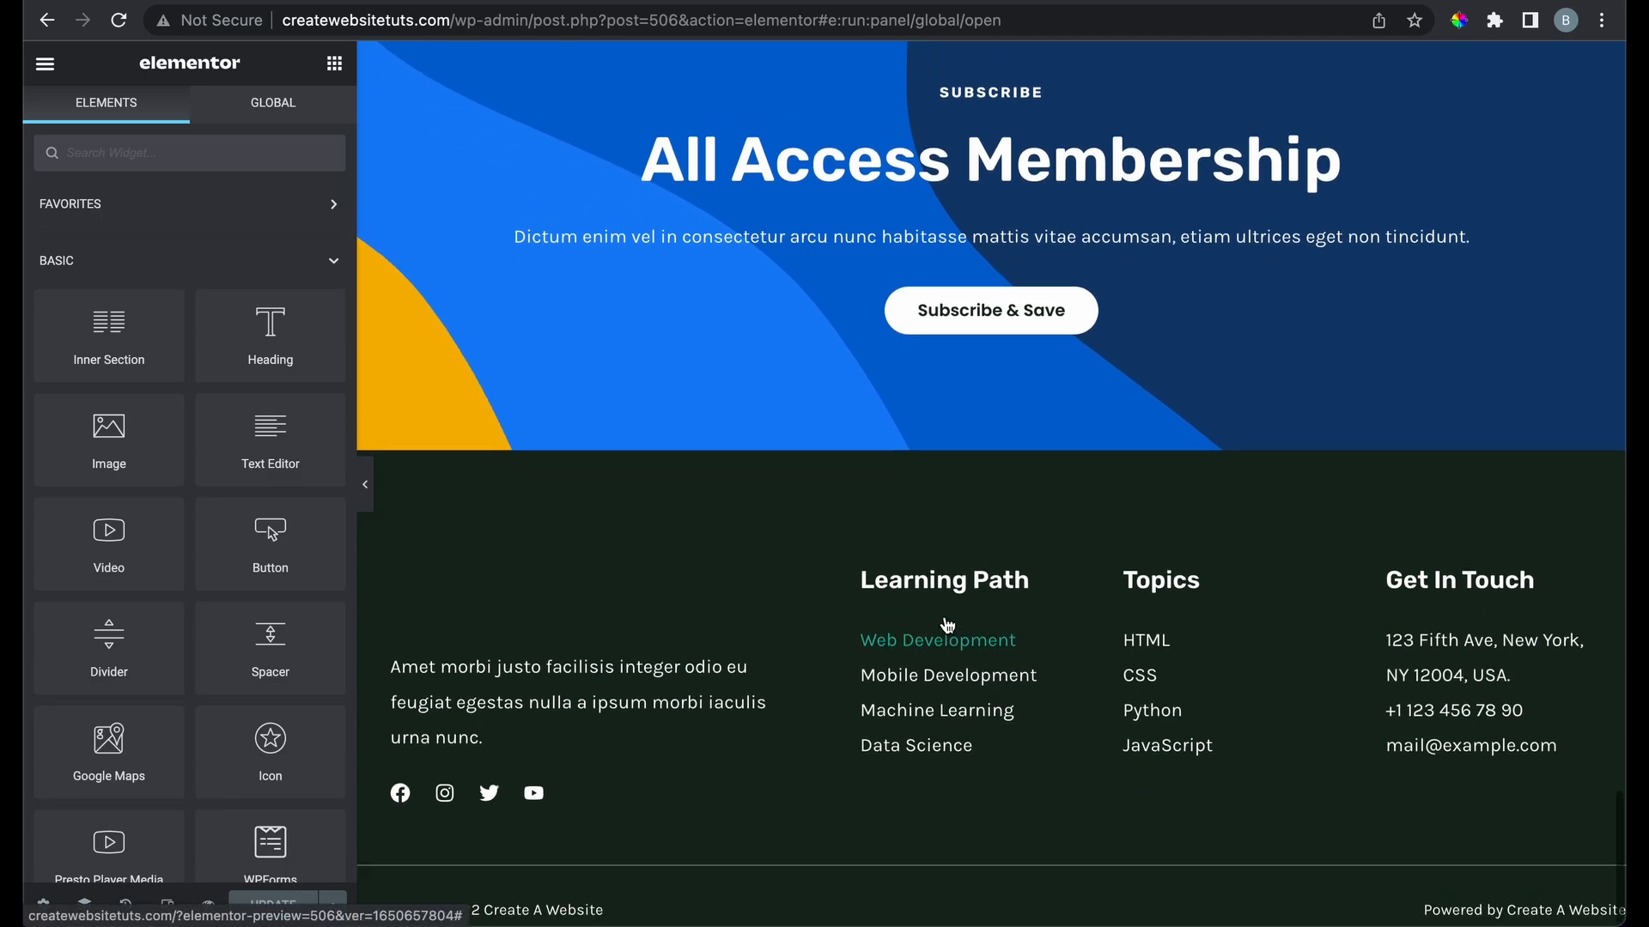
{"action": "scroll", "coordinate": [948, 624], "scroll_direction": "up", "scroll_amount": 1}
{"action": "scroll", "coordinate": [933, 331], "scroll_direction": "down", "scroll_amount": 3}
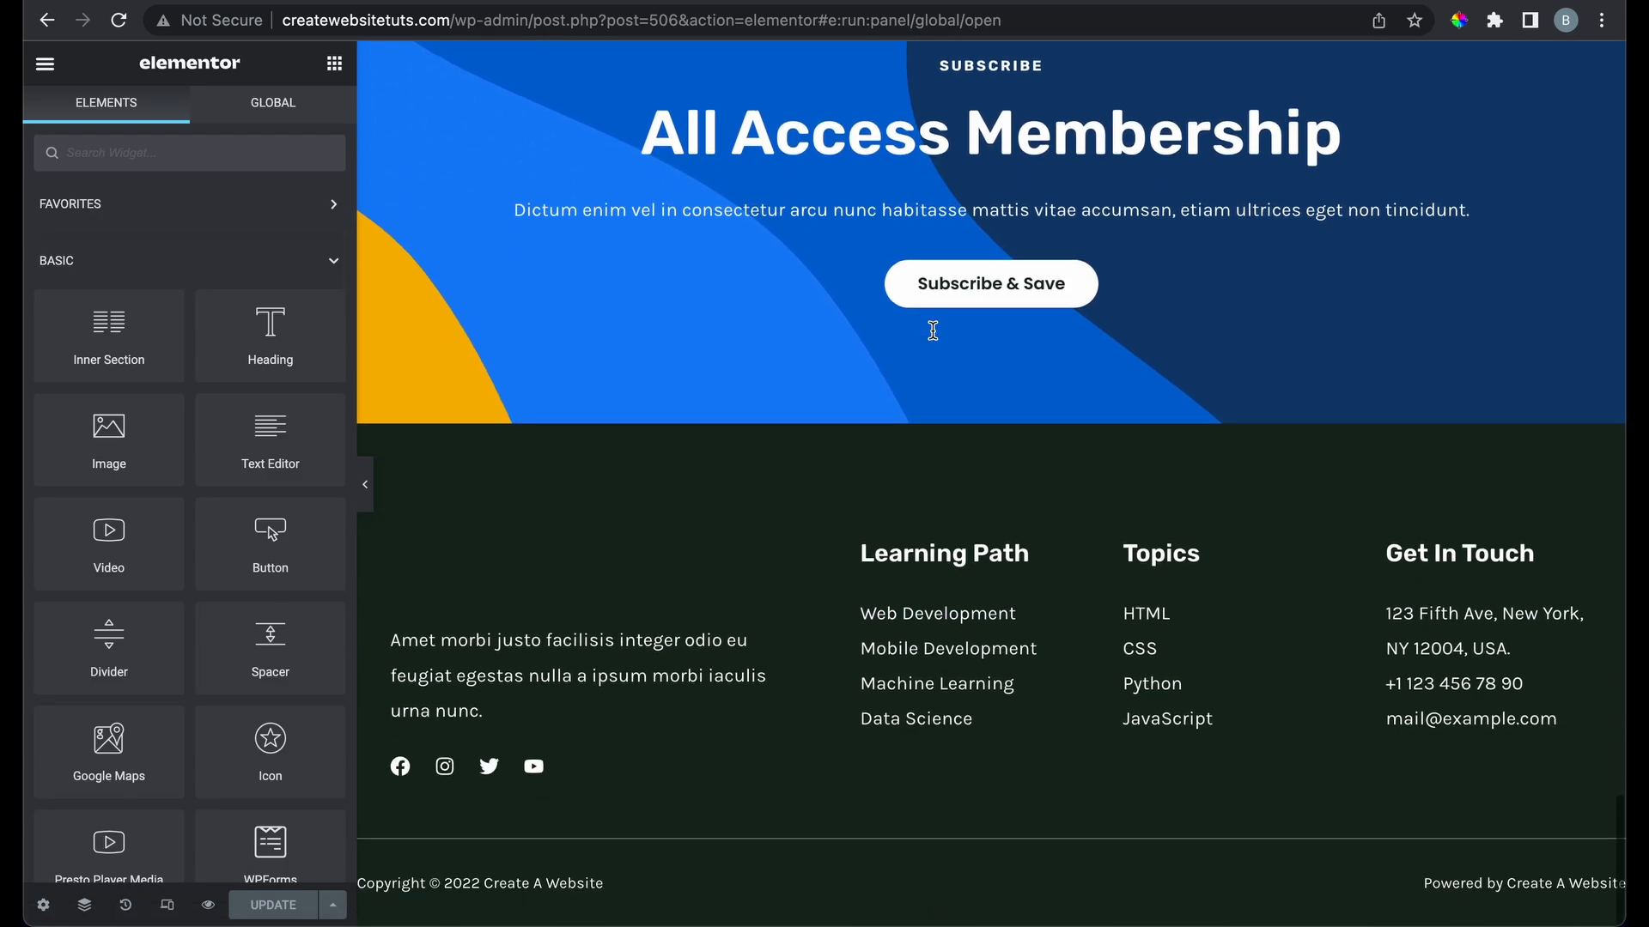
Browse the available widgets, search them for "foot", and clear the search
{"action": "scroll", "coordinate": [843, 505], "scroll_direction": "up", "scroll_amount": 8}
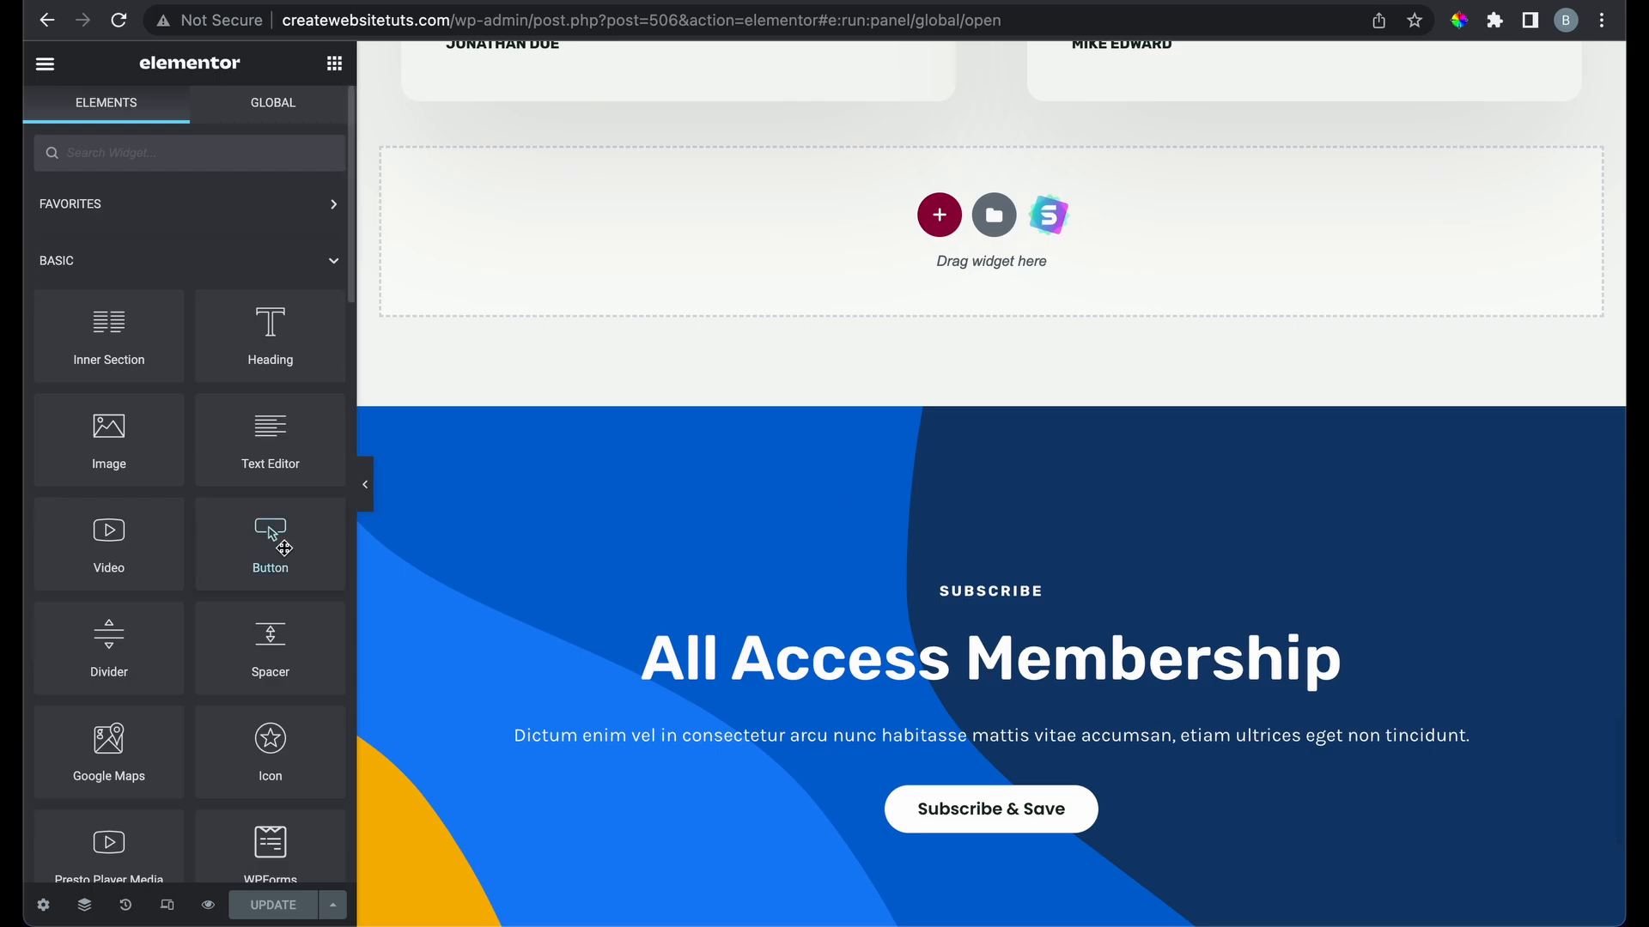
{"action": "scroll", "coordinate": [284, 548], "scroll_direction": "down", "scroll_amount": 6}
{"action": "scroll", "coordinate": [284, 548], "scroll_direction": "down", "scroll_amount": 5}
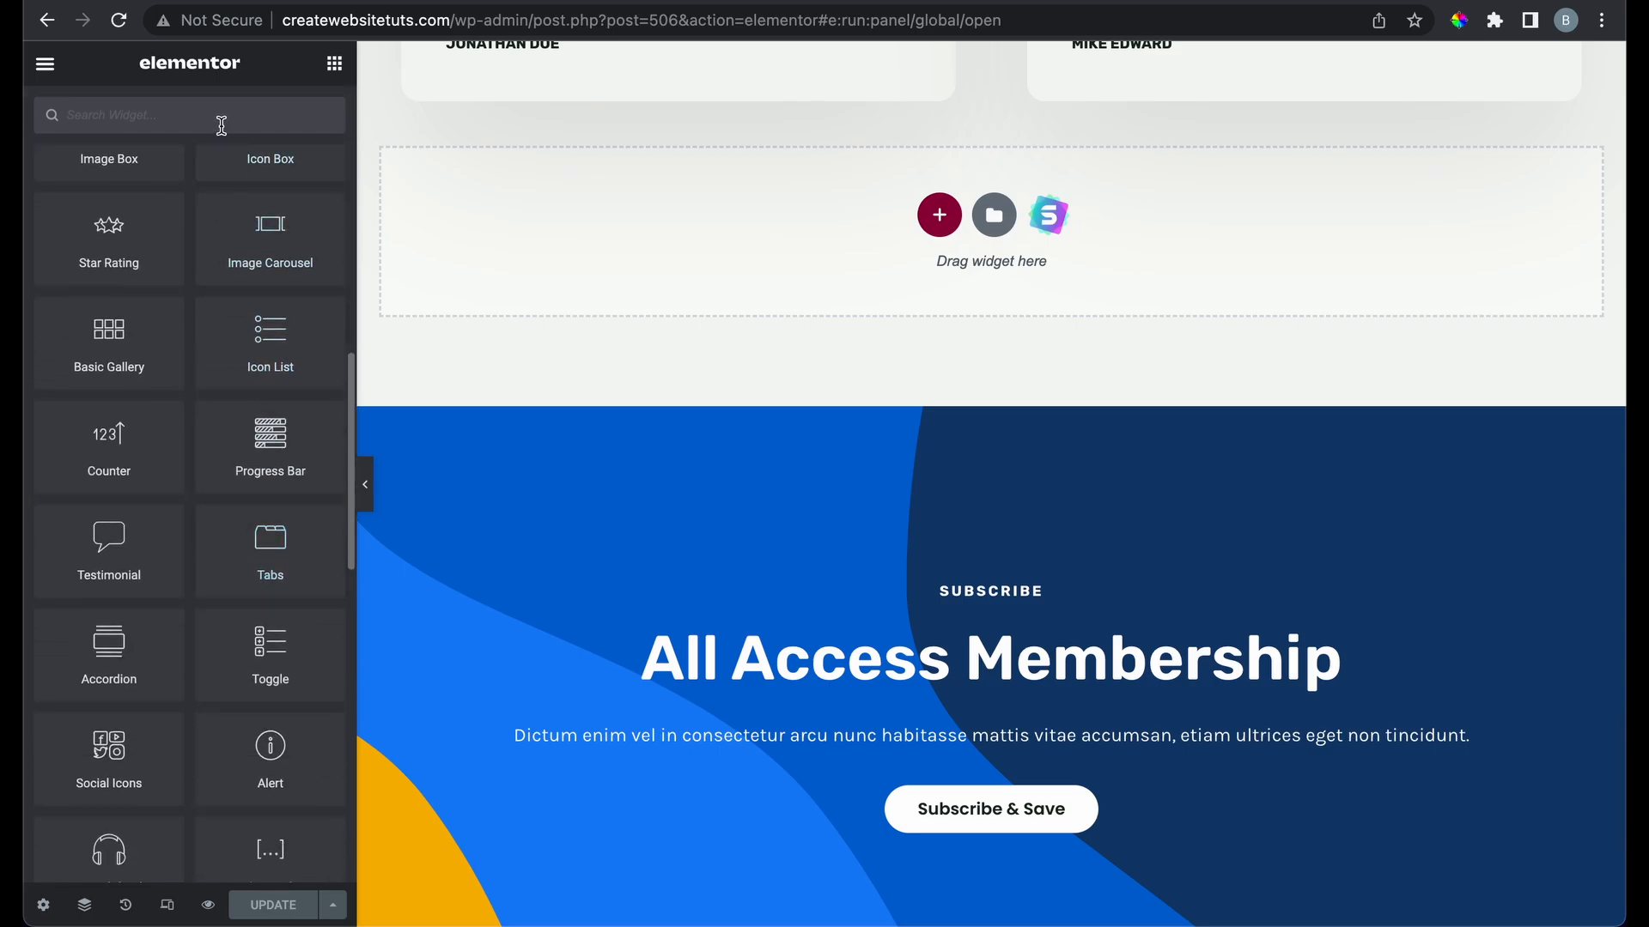
{"action": "type", "text": "foot"}
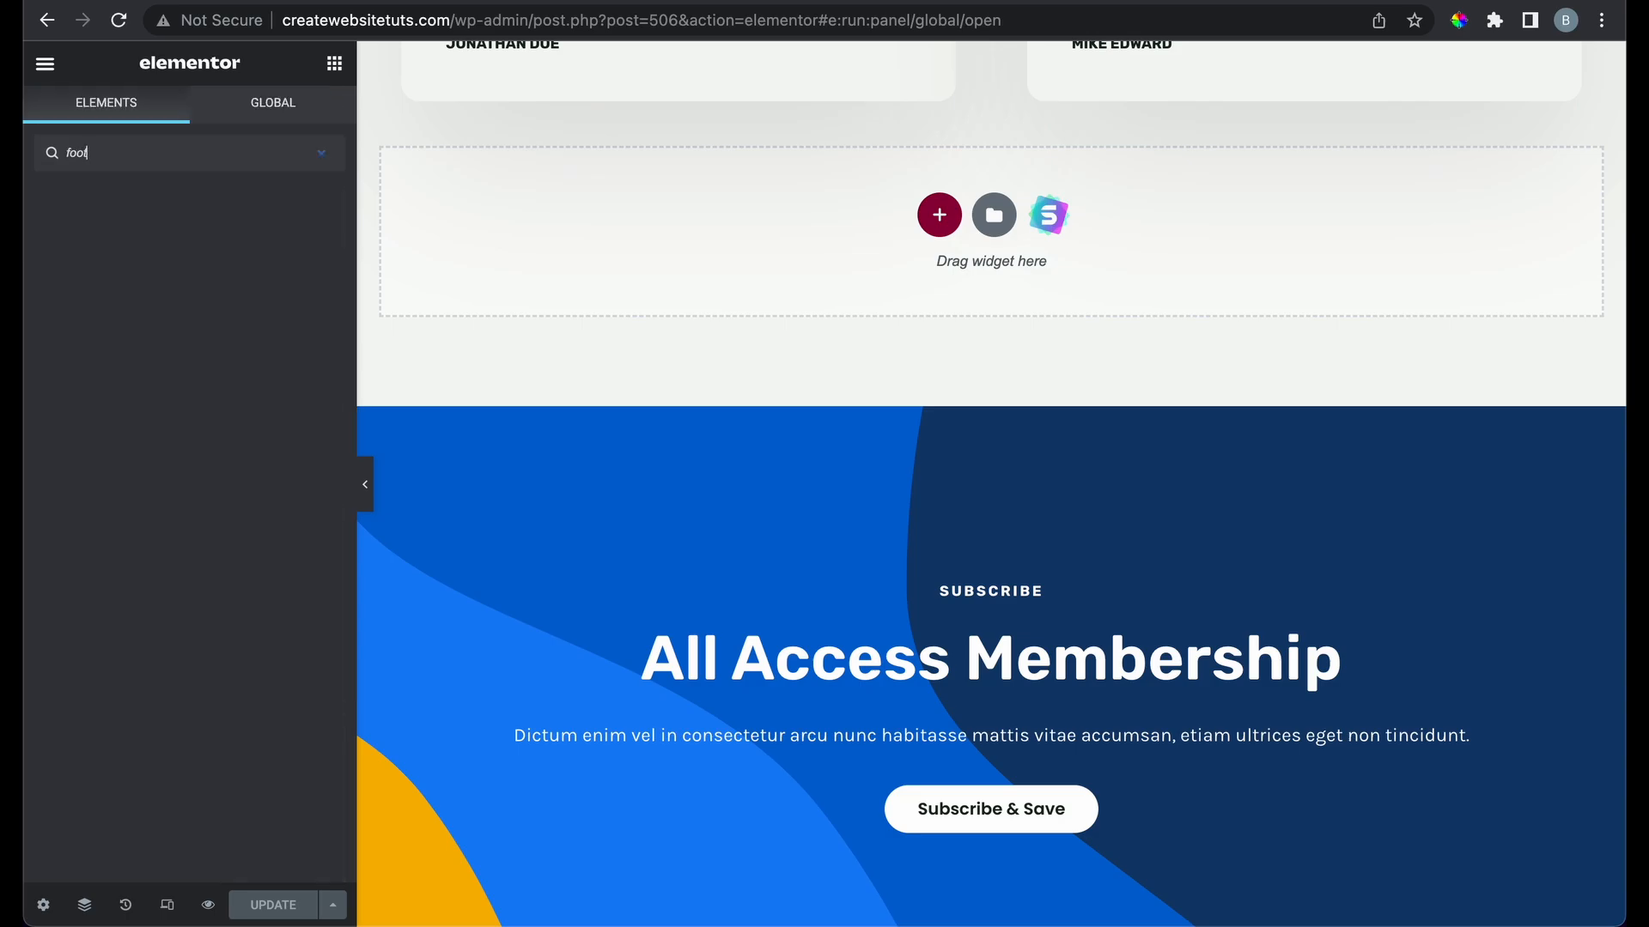
{"action": "key", "text": "BackSpace"}
{"action": "key", "text": "BackSpace"}
{"action": "key", "text": "BackSpace"}
{"action": "key", "text": "BackSpace"}
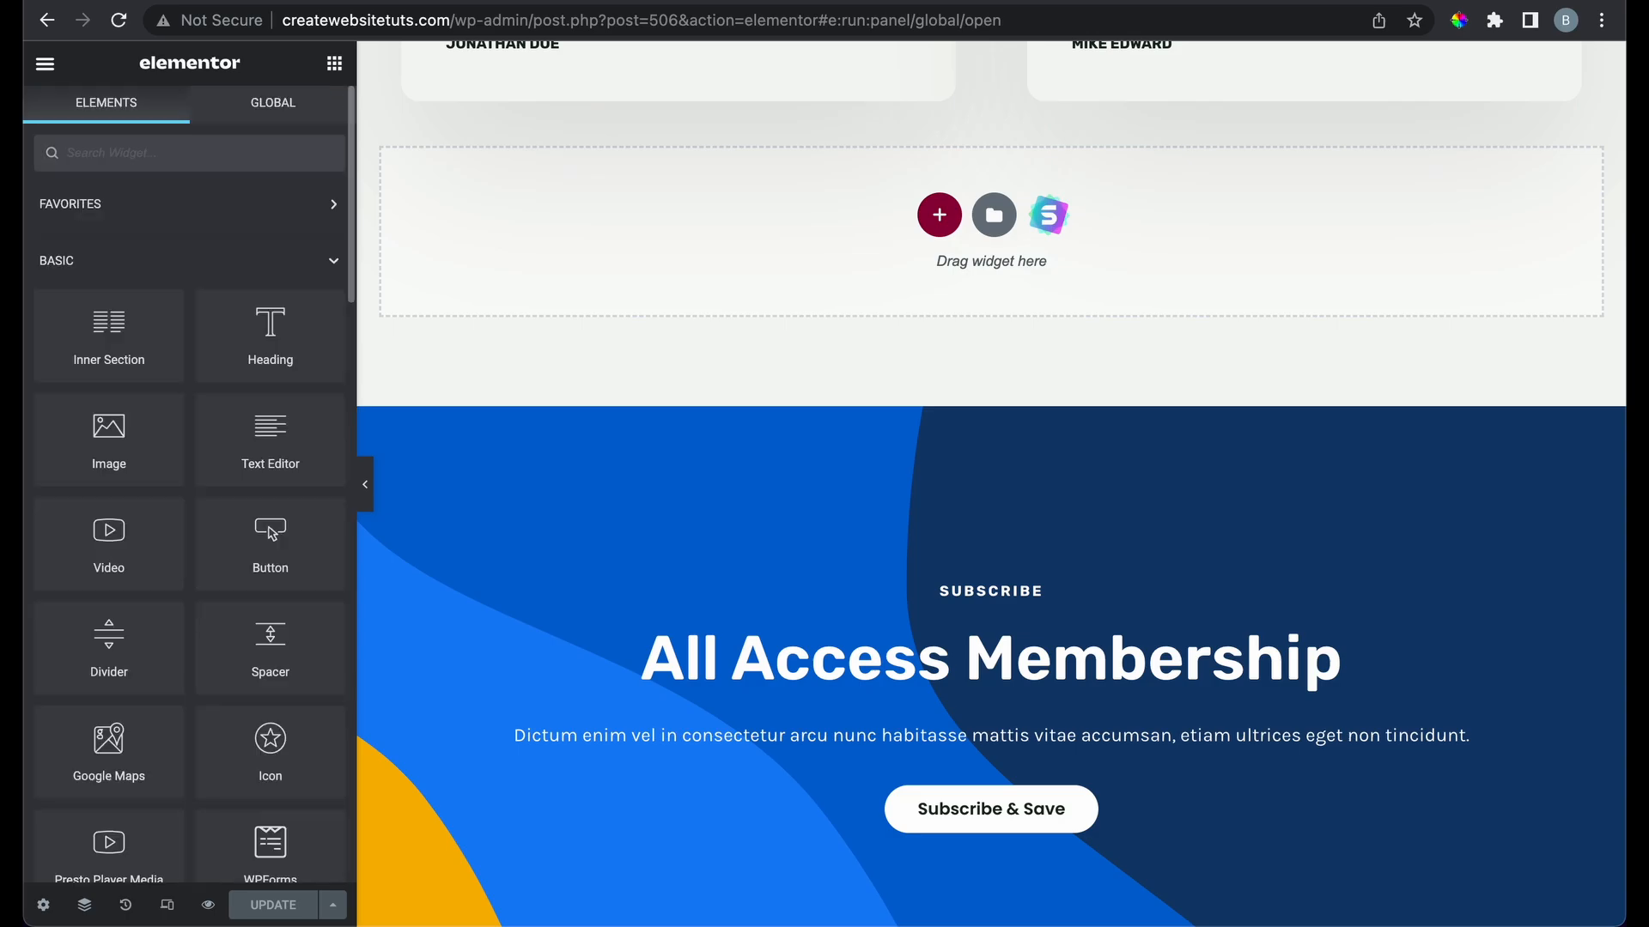
Check the blocks and saved templates in the Elementor library, then close it
{"action": "left_click", "coordinate": [995, 217]}
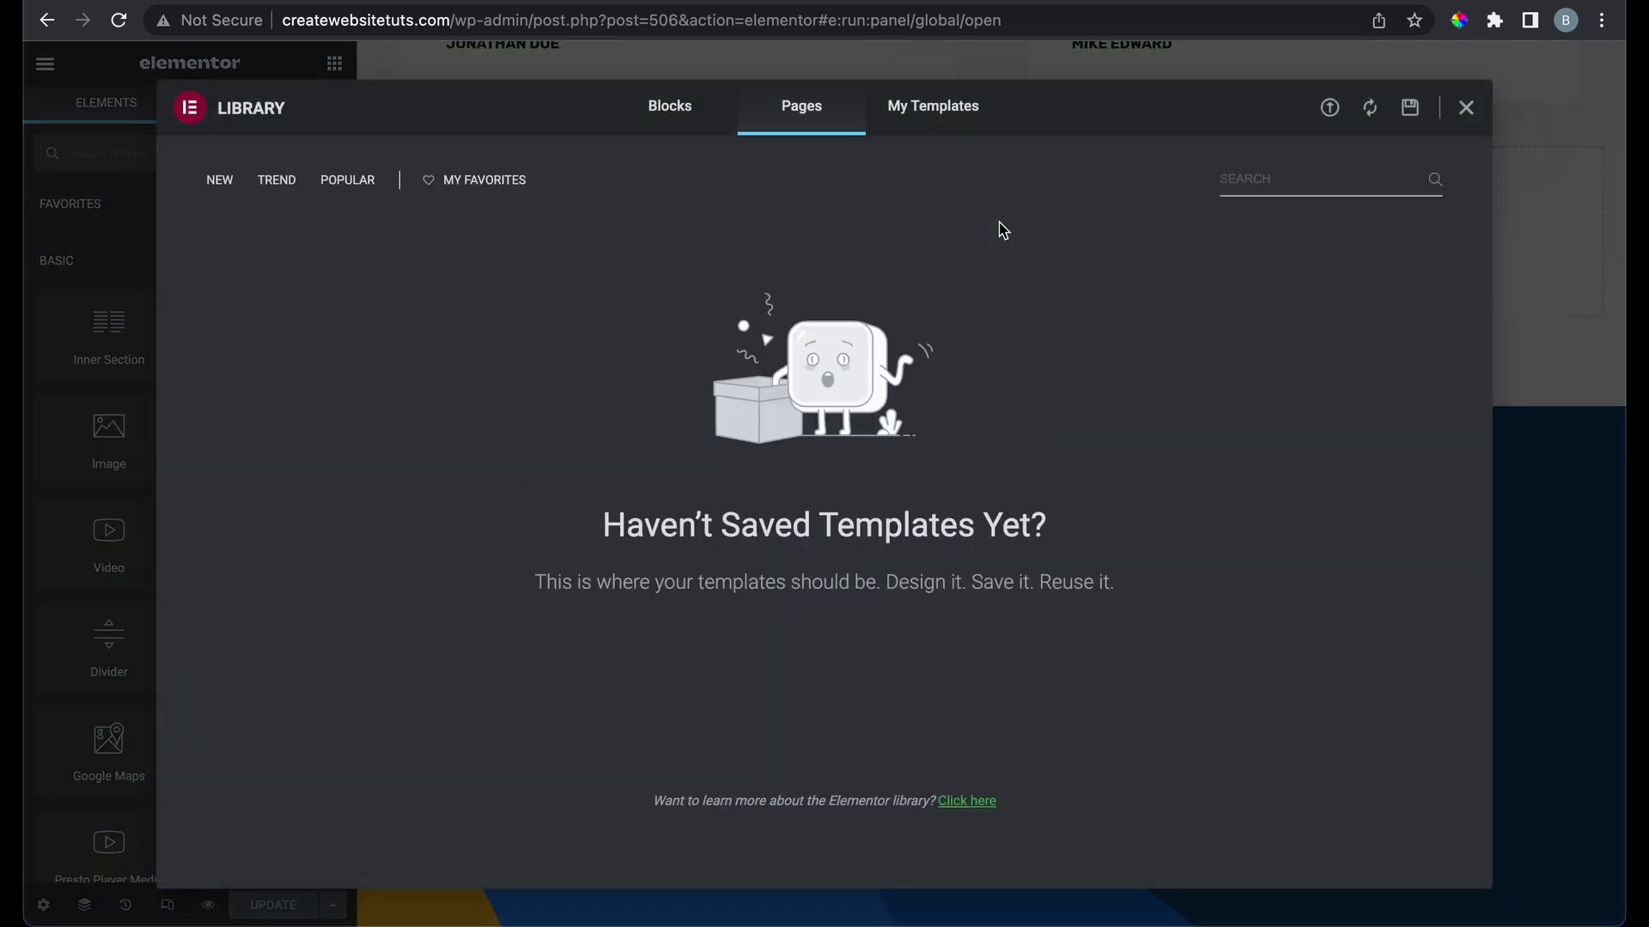
{"action": "left_click", "coordinate": [677, 121]}
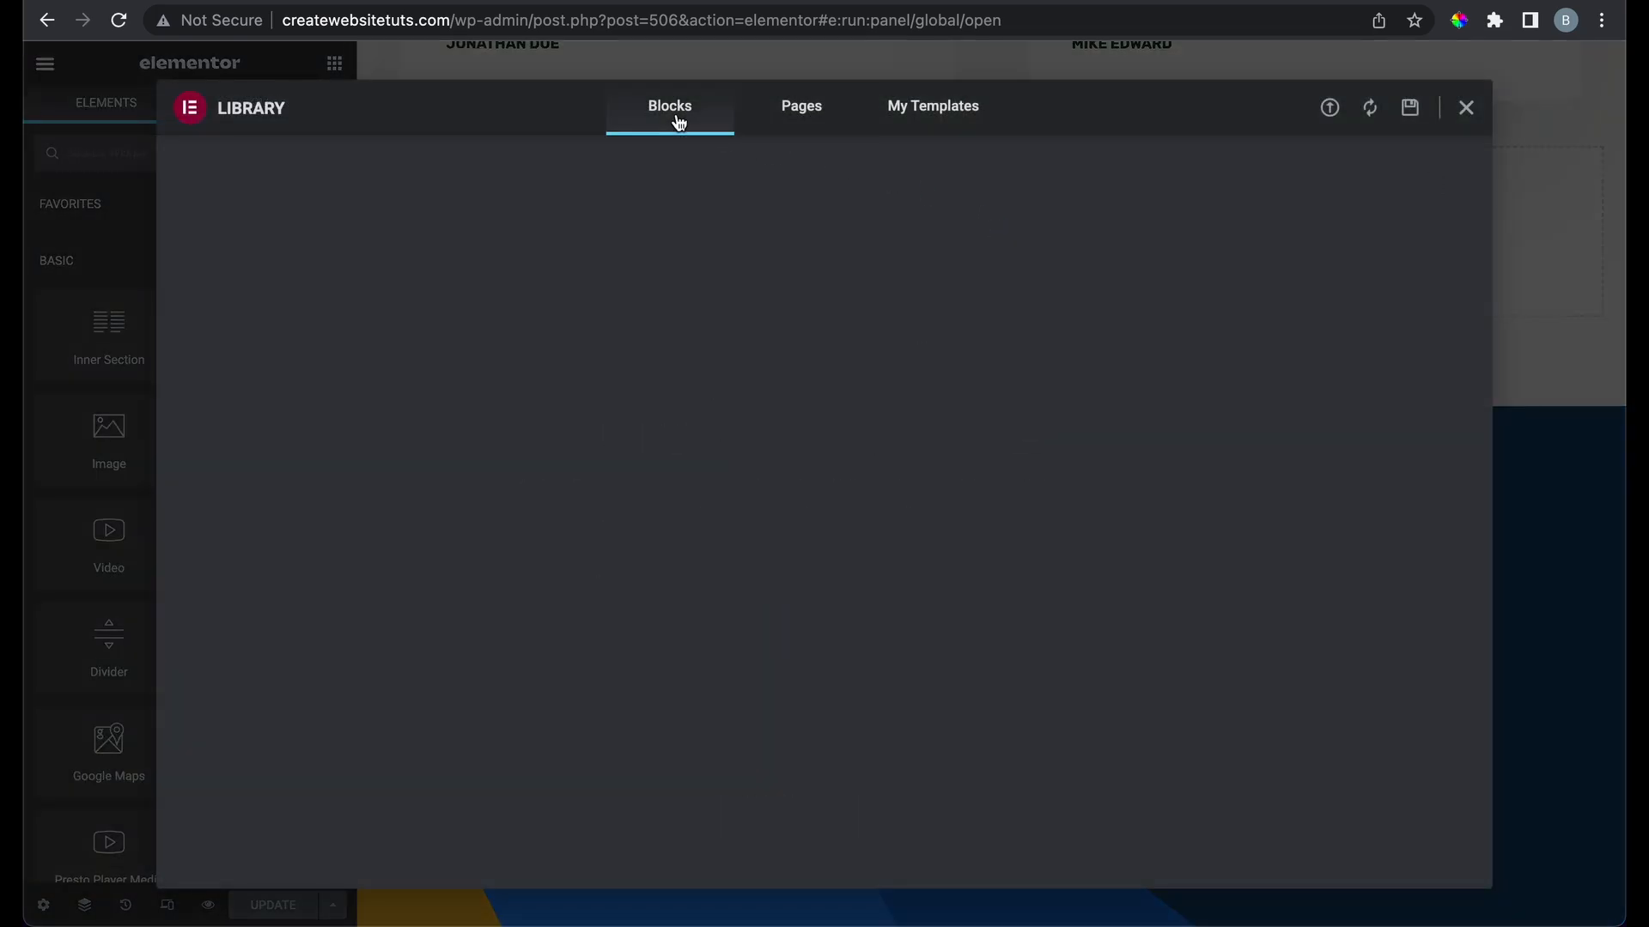
{"action": "left_click", "coordinate": [914, 126]}
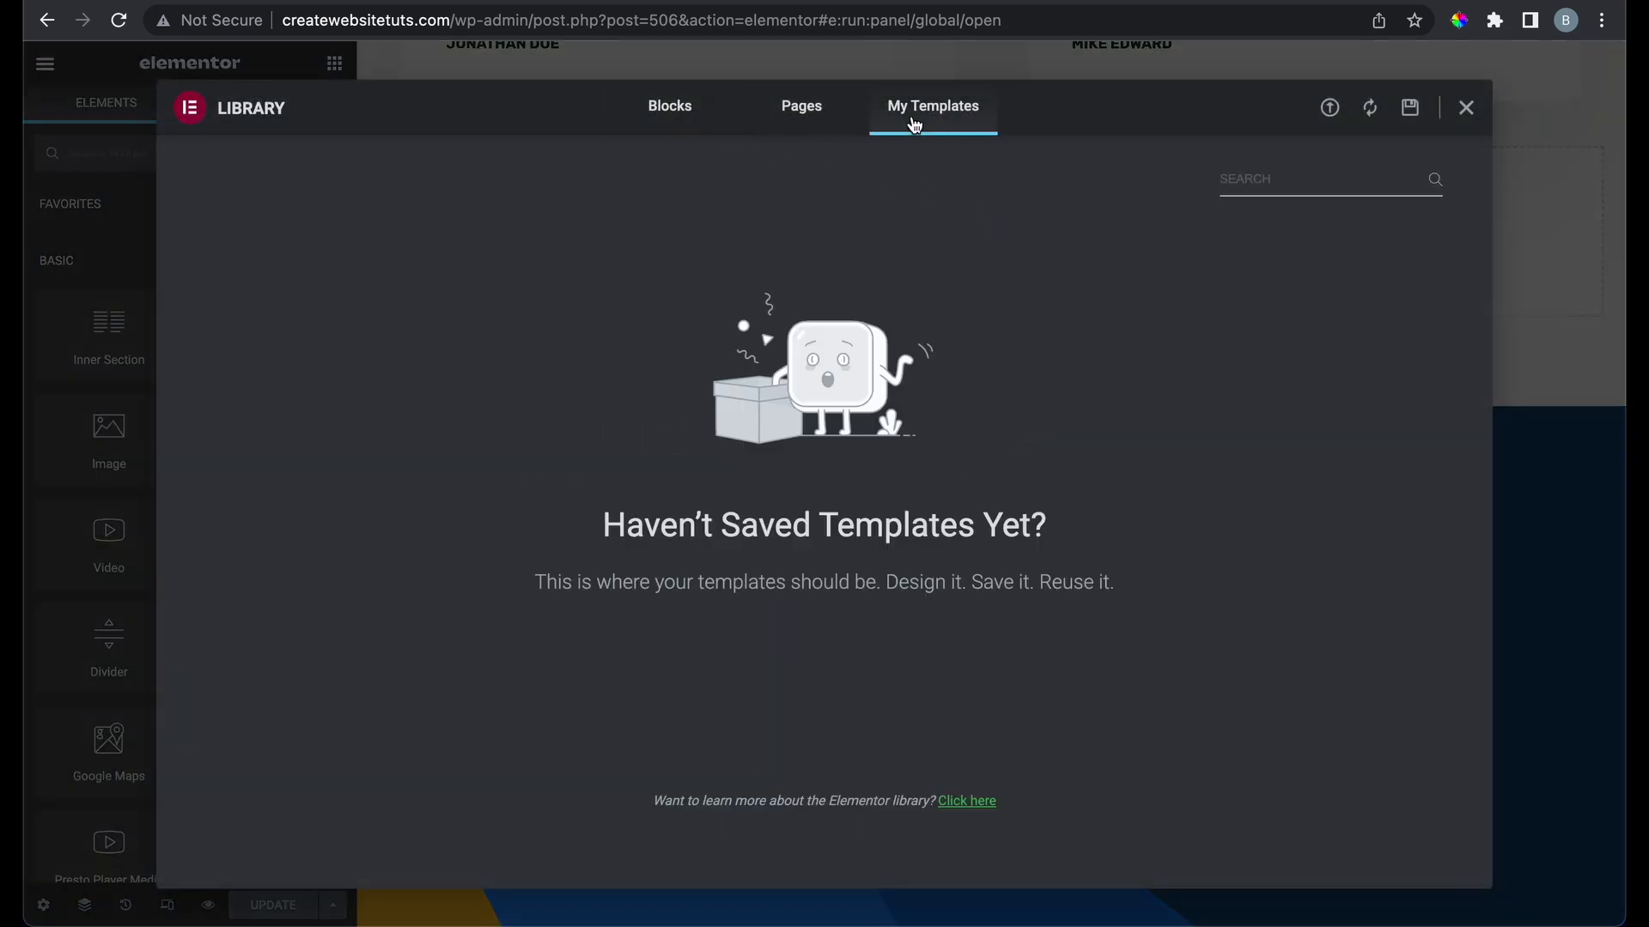
{"action": "left_click", "coordinate": [1465, 109]}
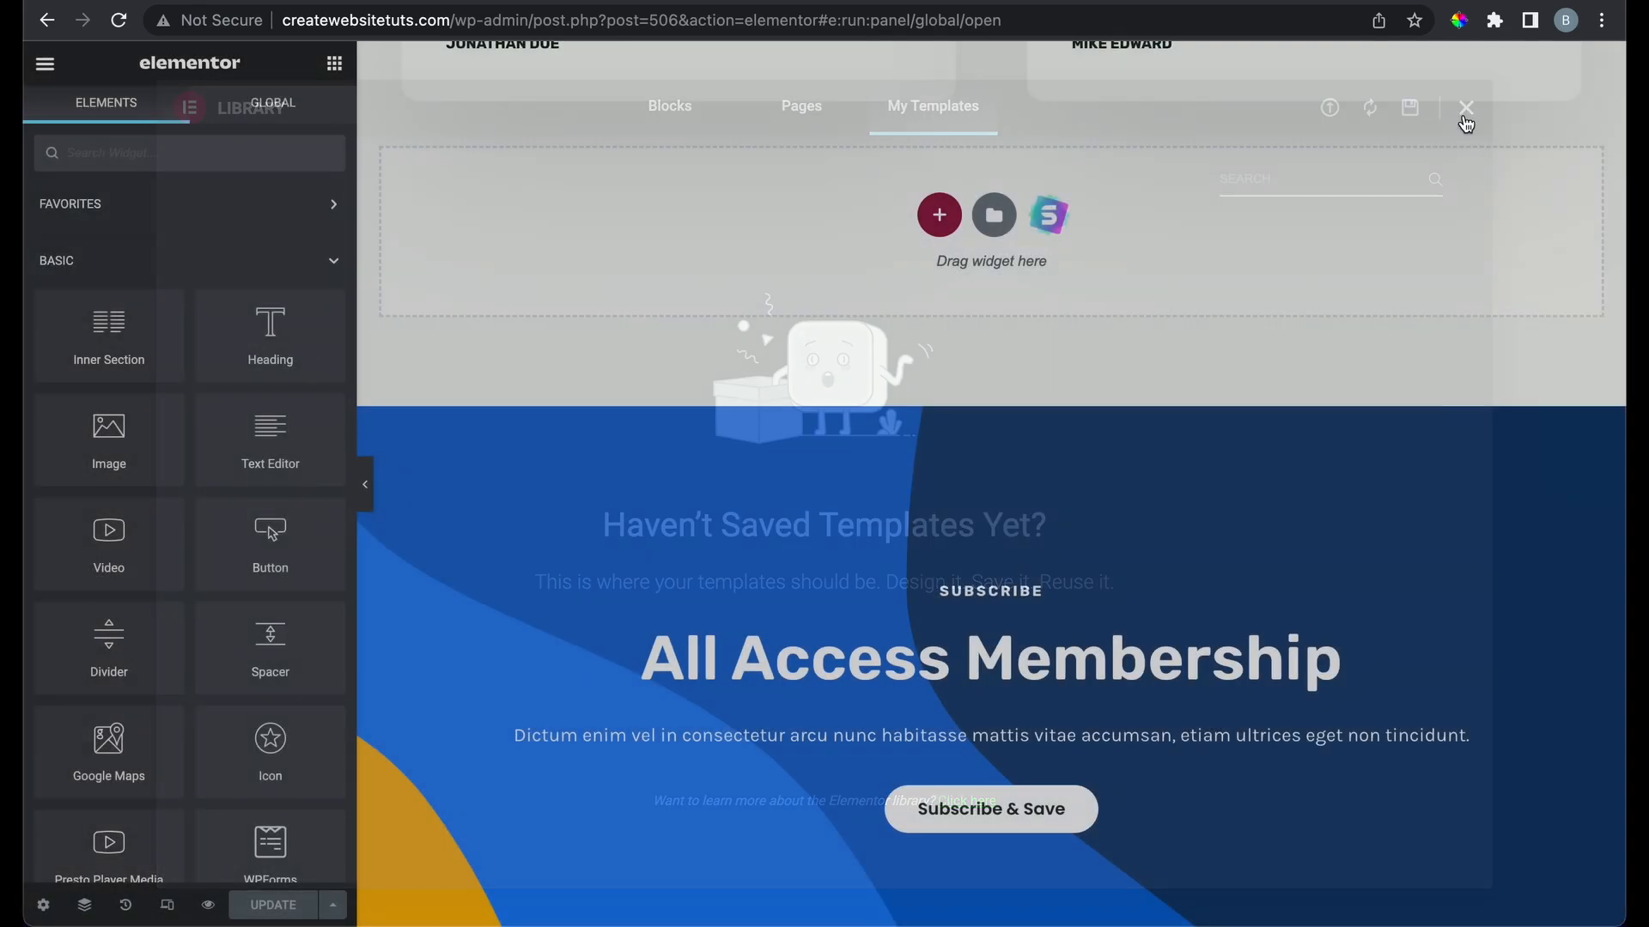
Open the Starter Templates library, search its blocks for "footer", and clear the search
{"action": "left_click", "coordinate": [1050, 225]}
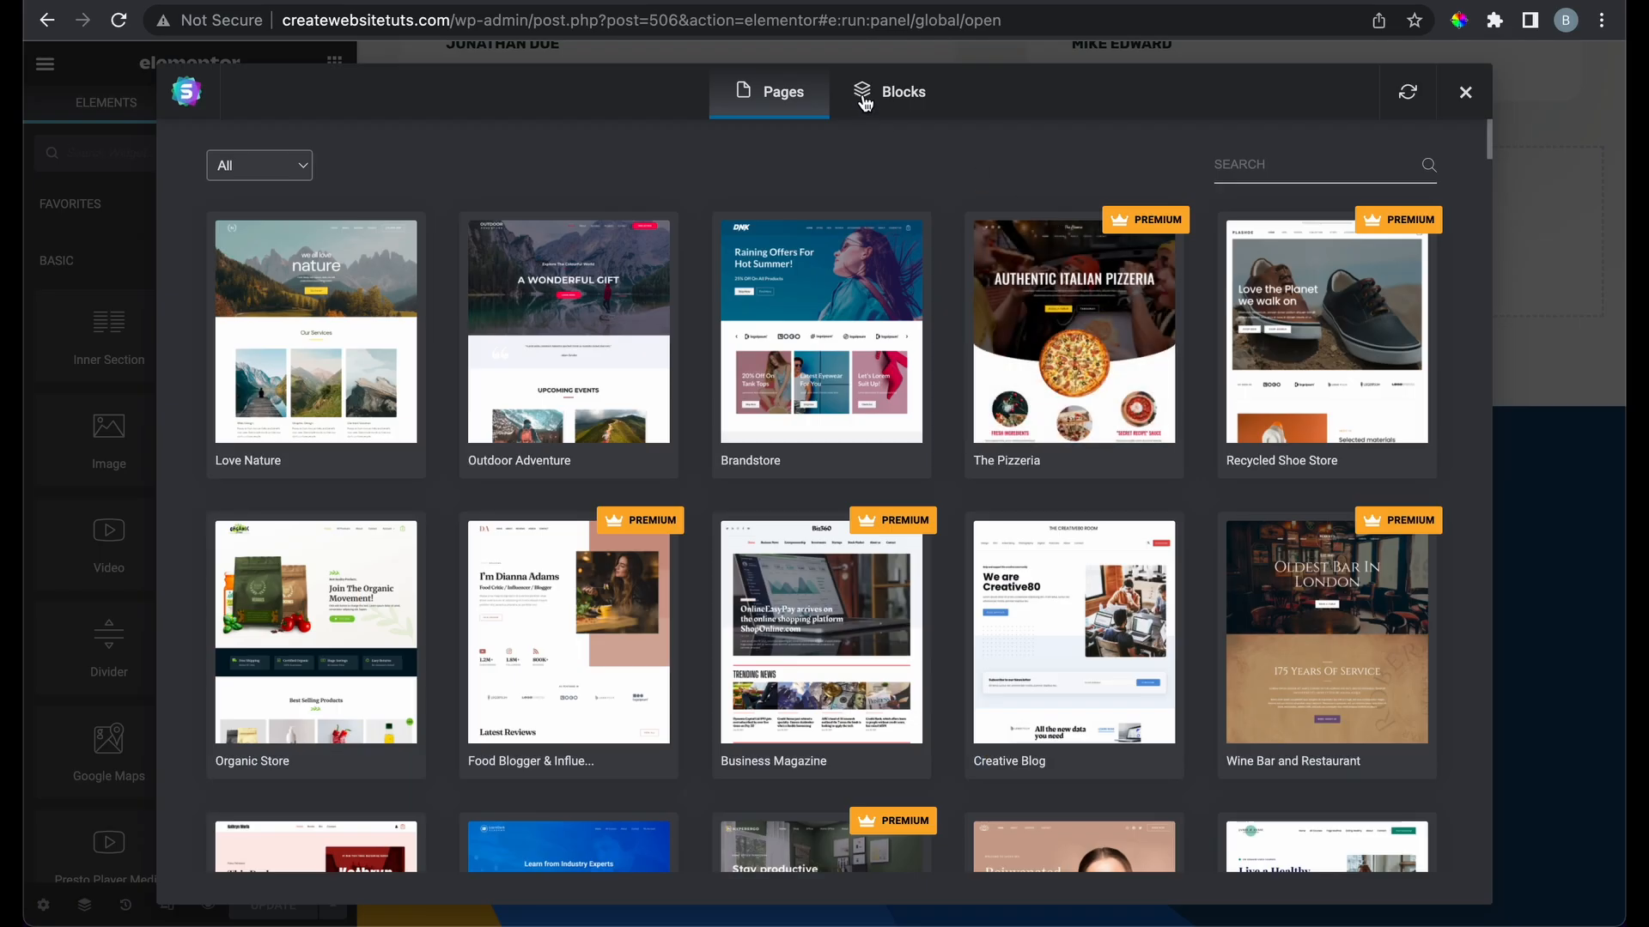
{"action": "left_click", "coordinate": [868, 95]}
{"action": "type", "text": "footer"}
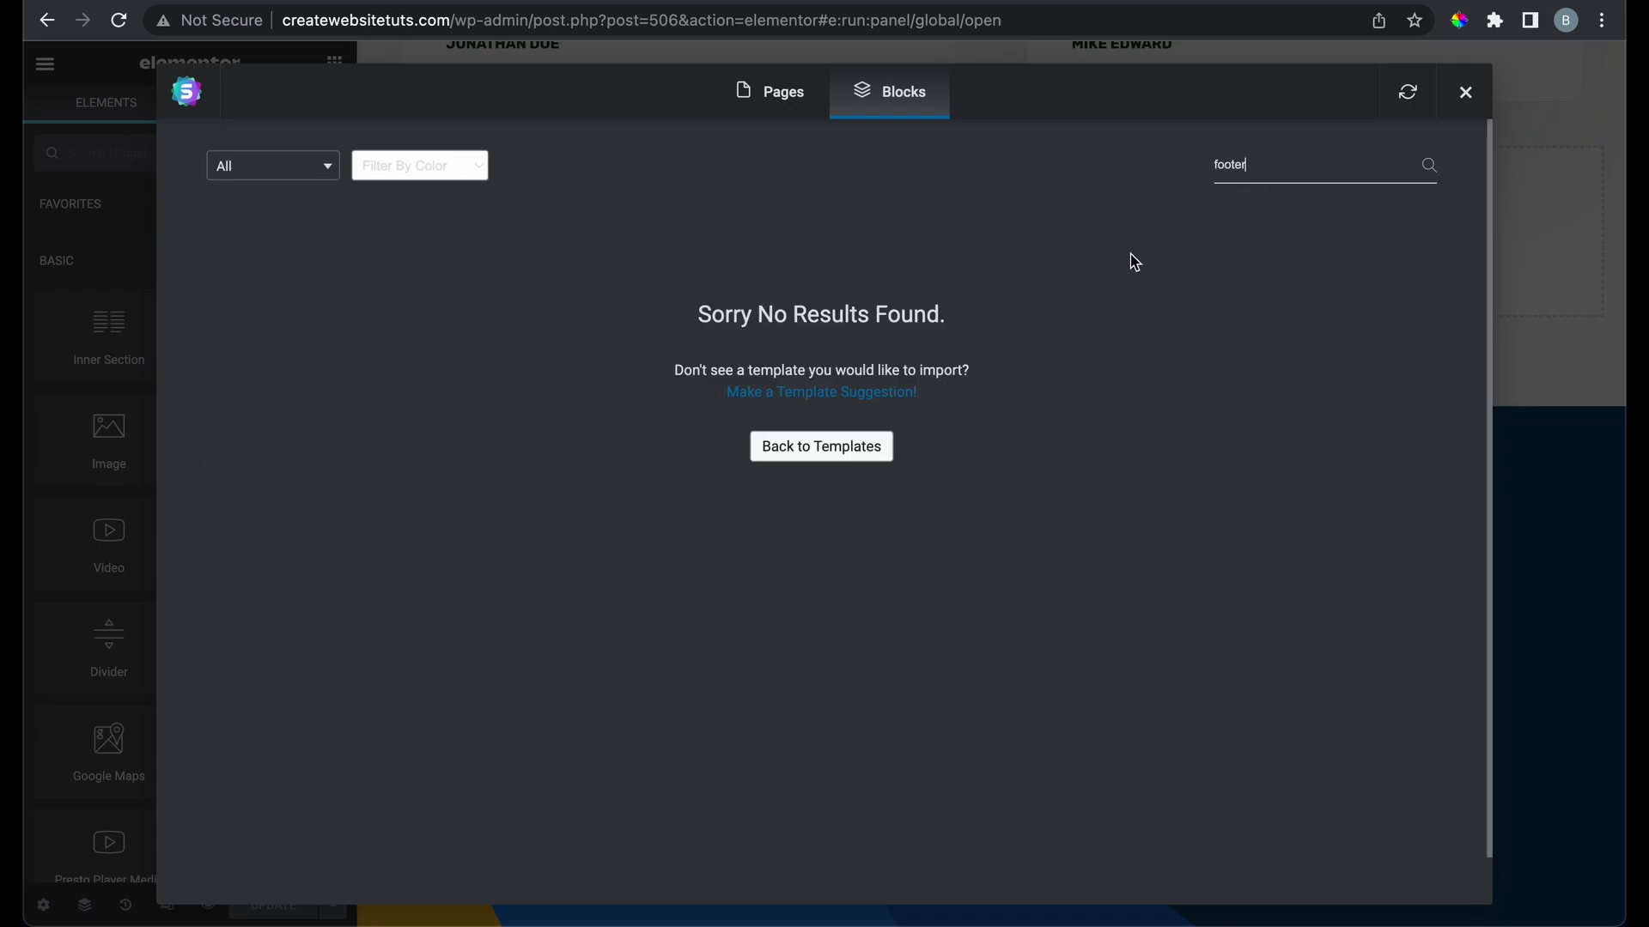
{"action": "key", "text": "BackSpace"}
{"action": "key", "text": "BackSpace"}
{"action": "key", "text": "BackSpace"}
{"action": "key", "text": "BackSpace"}
{"action": "key", "text": "BackSpace"}
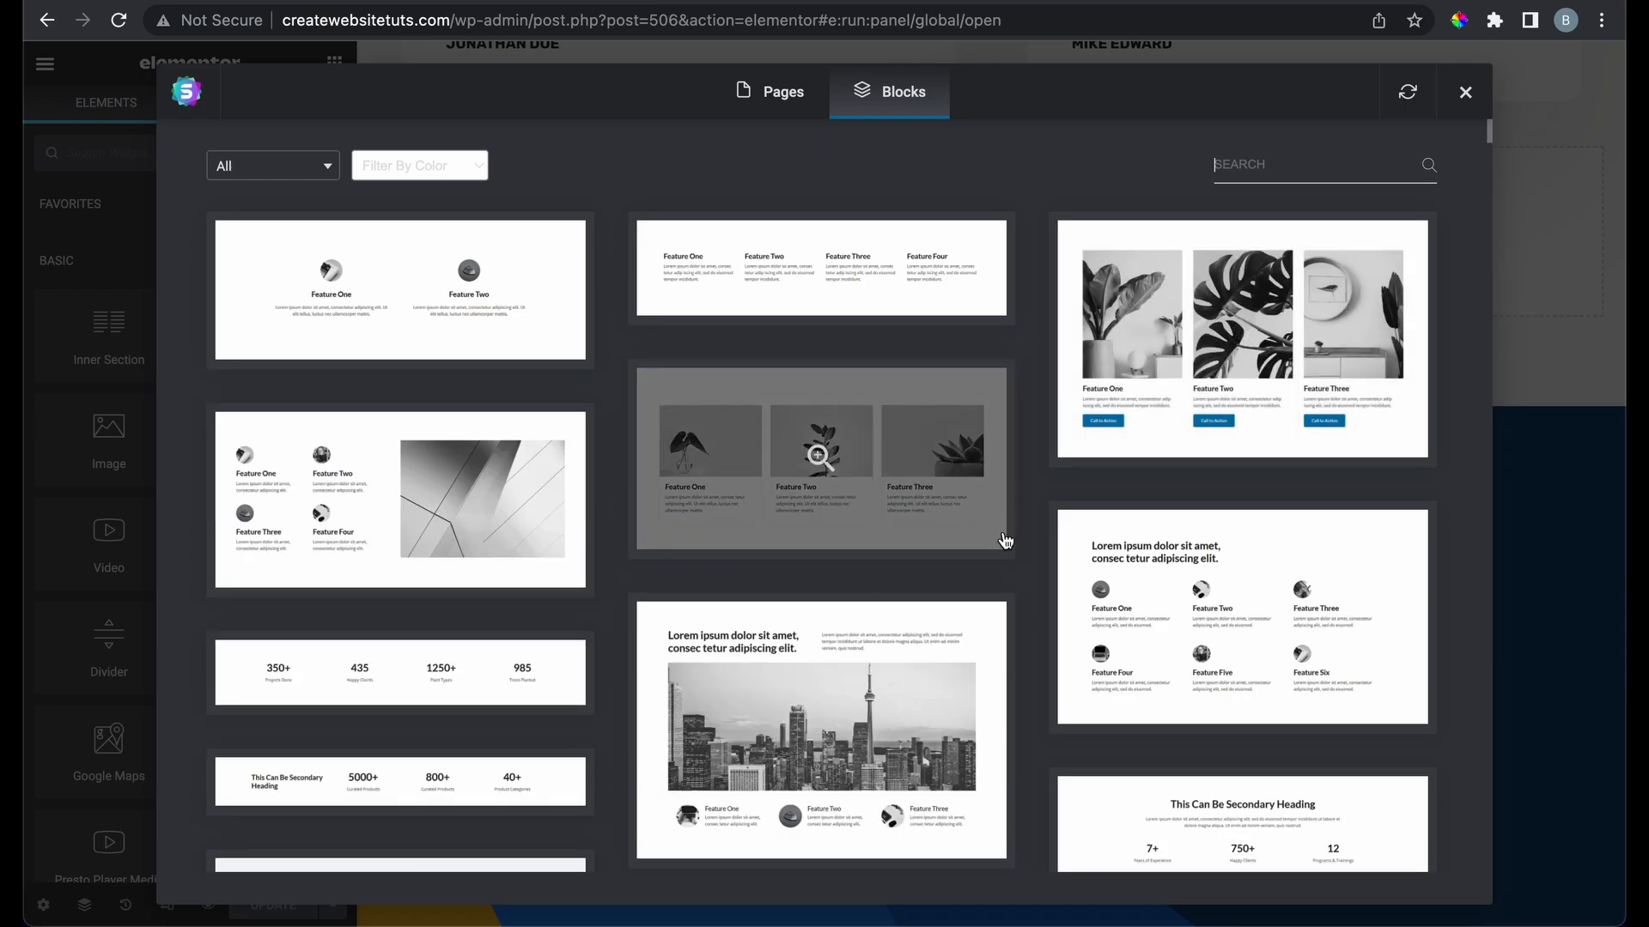
Browse the full catalogue of Starter Templates blocks for a contact section that could serve as a footer
{"action": "scroll", "coordinate": [996, 506], "scroll_direction": "down", "scroll_amount": 10}
{"action": "scroll", "coordinate": [1005, 541], "scroll_direction": "down", "scroll_amount": 5}
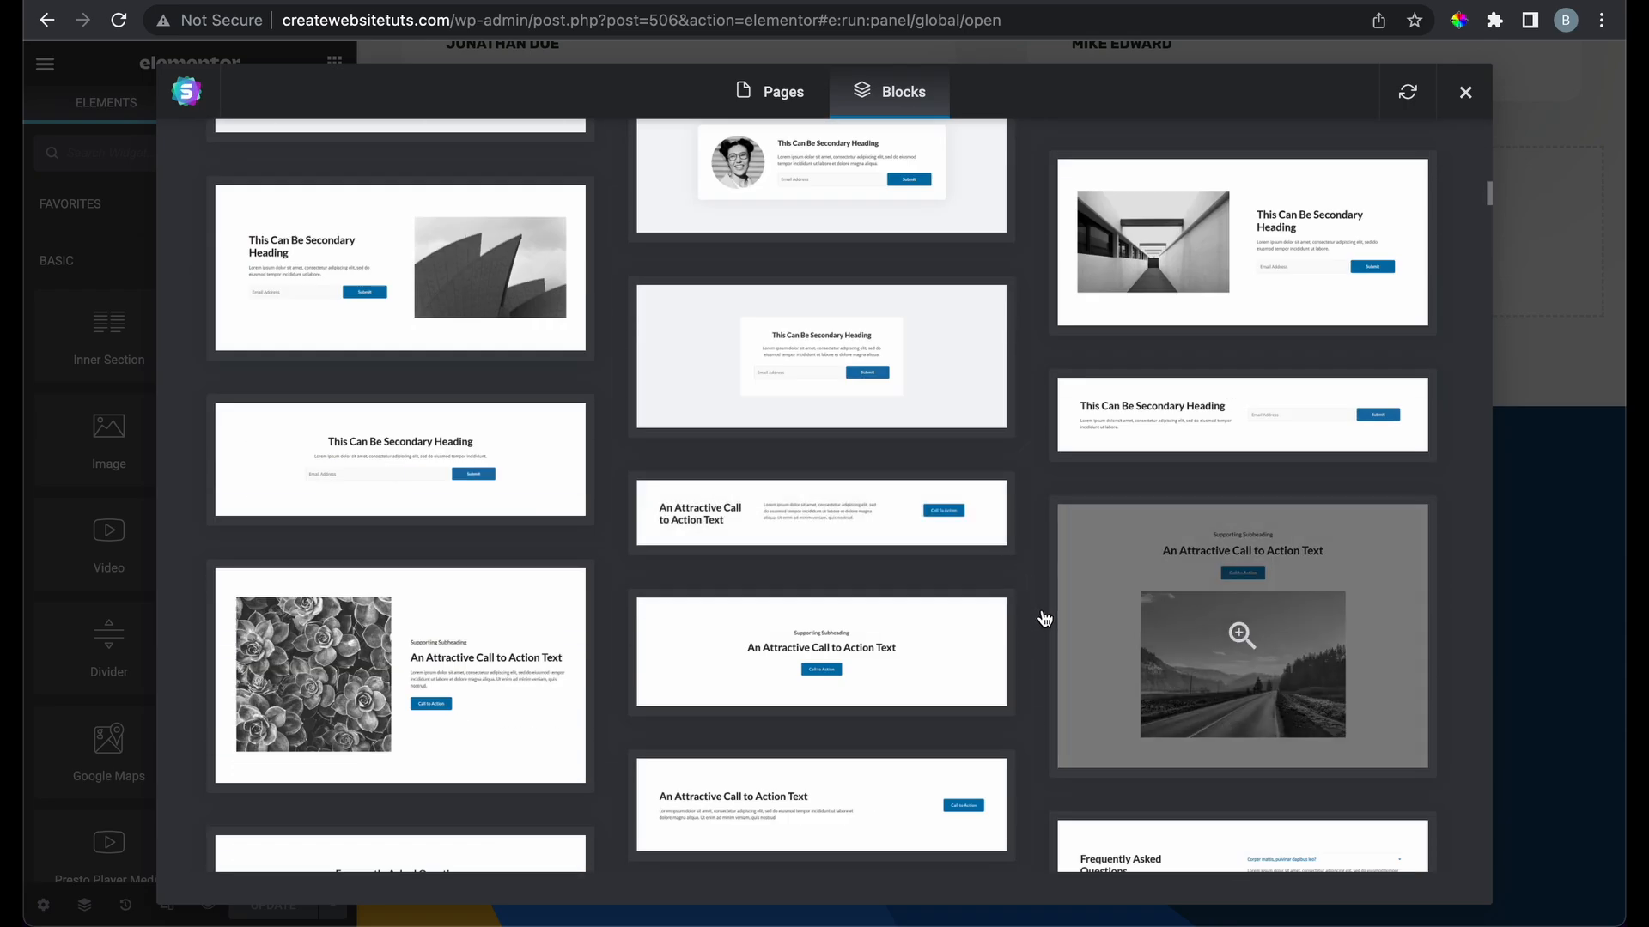
{"action": "scroll", "coordinate": [1043, 618], "scroll_direction": "down", "scroll_amount": 15}
{"action": "scroll", "coordinate": [1043, 618], "scroll_direction": "down", "scroll_amount": 15}
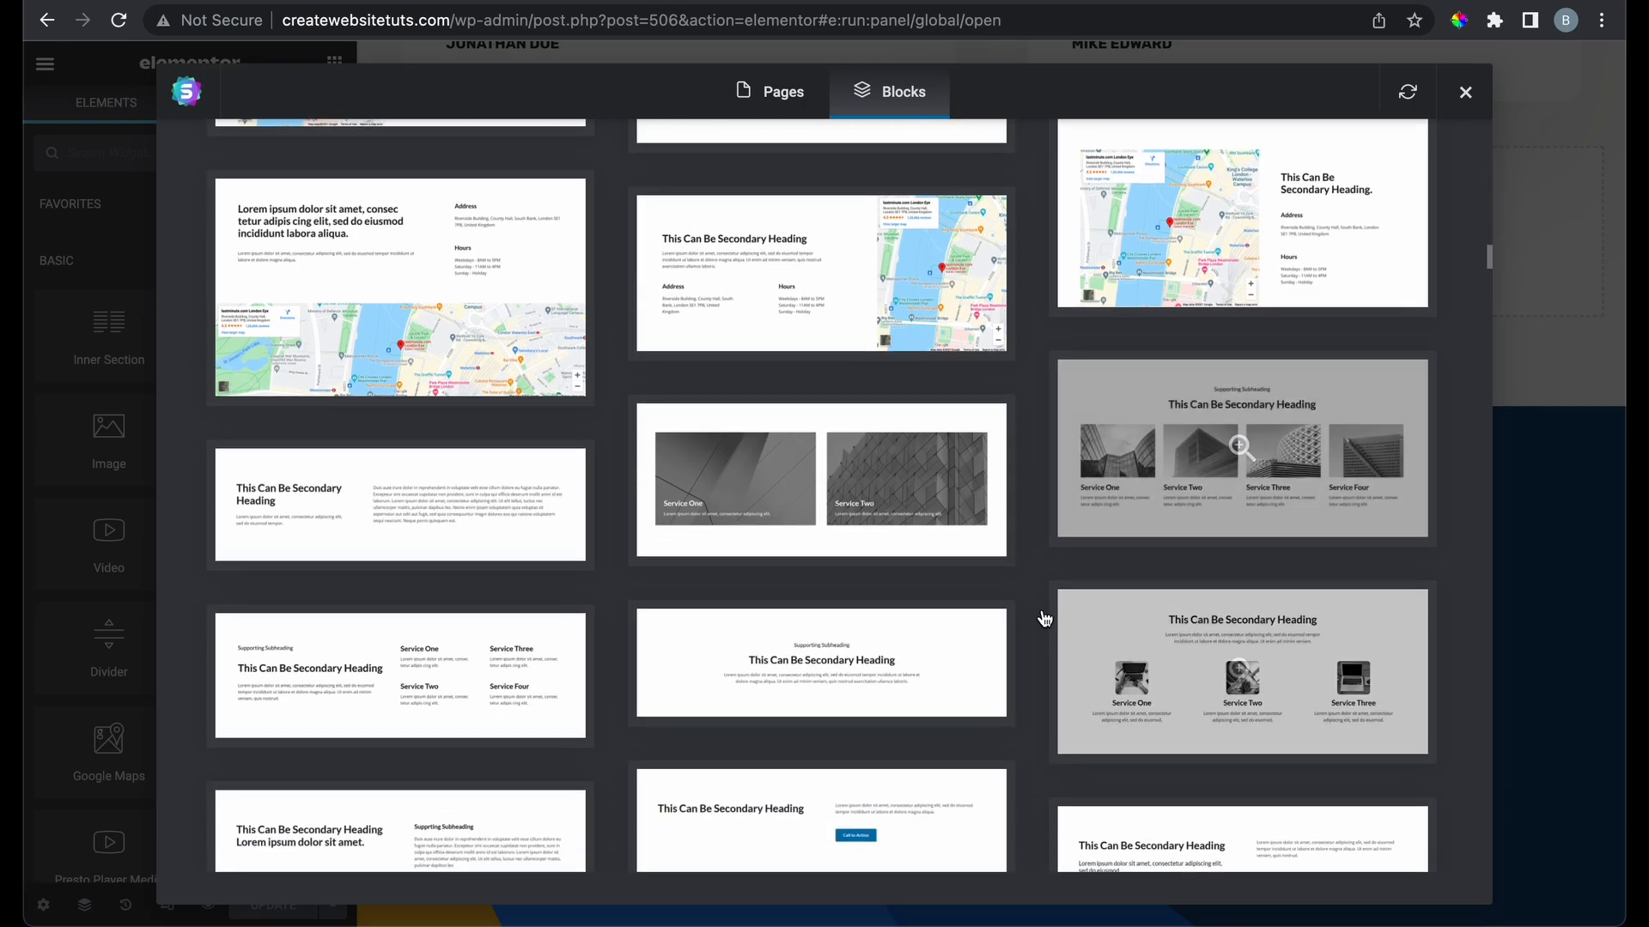
{"action": "scroll", "coordinate": [1044, 618], "scroll_direction": "down", "scroll_amount": 15}
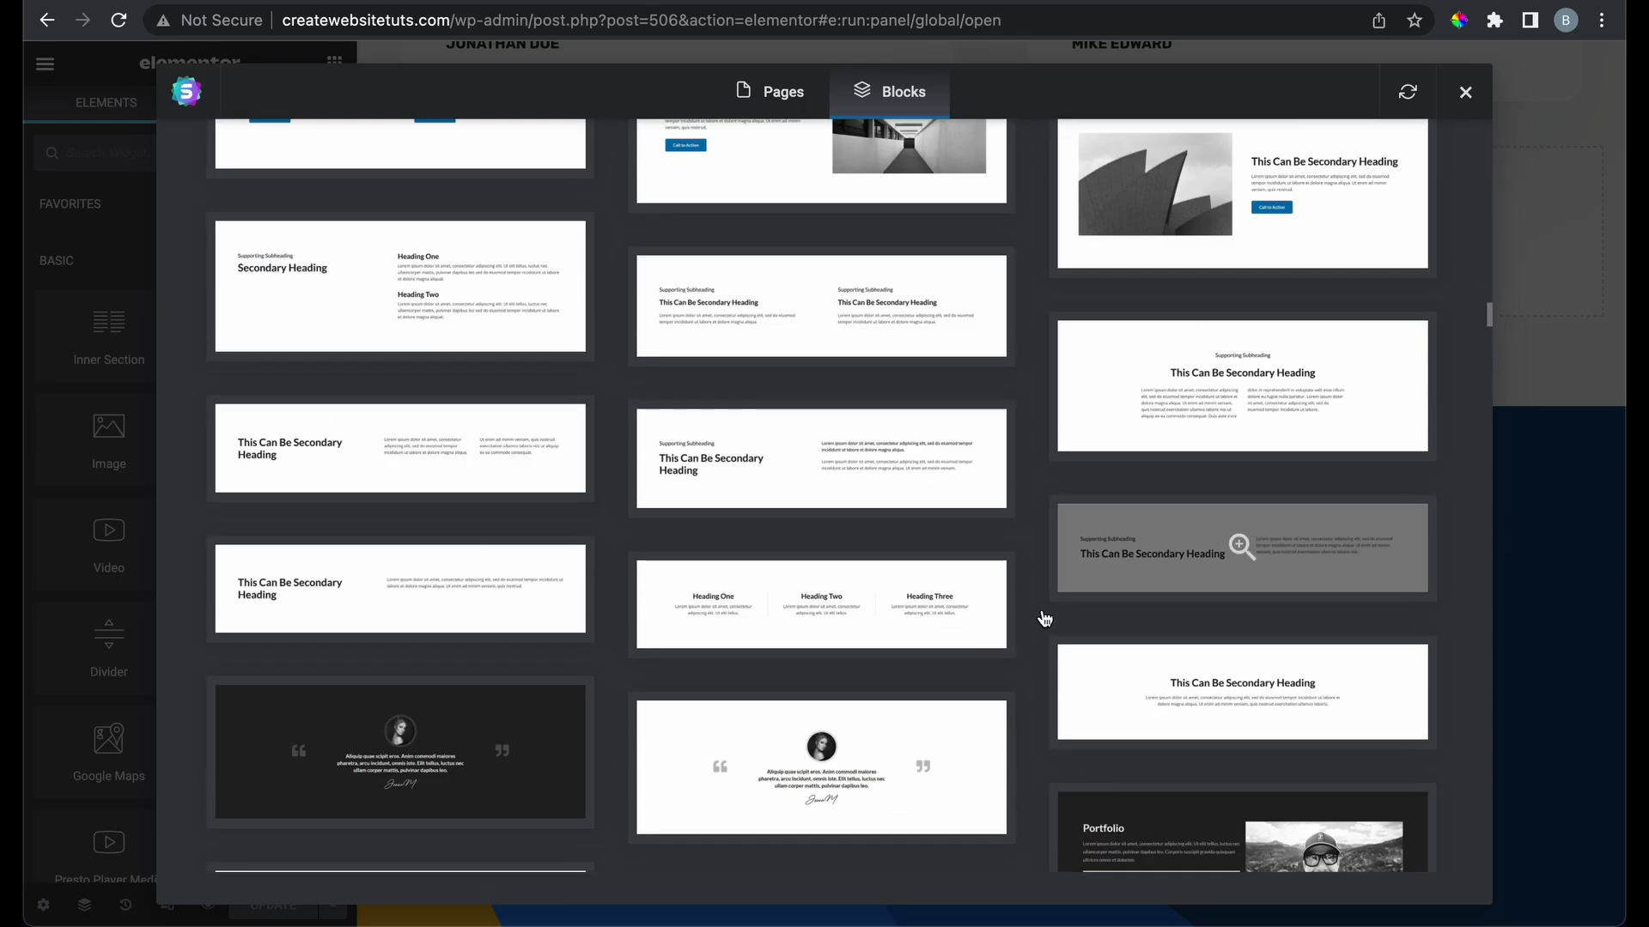
{"action": "scroll", "coordinate": [1043, 619], "scroll_direction": "down", "scroll_amount": 5}
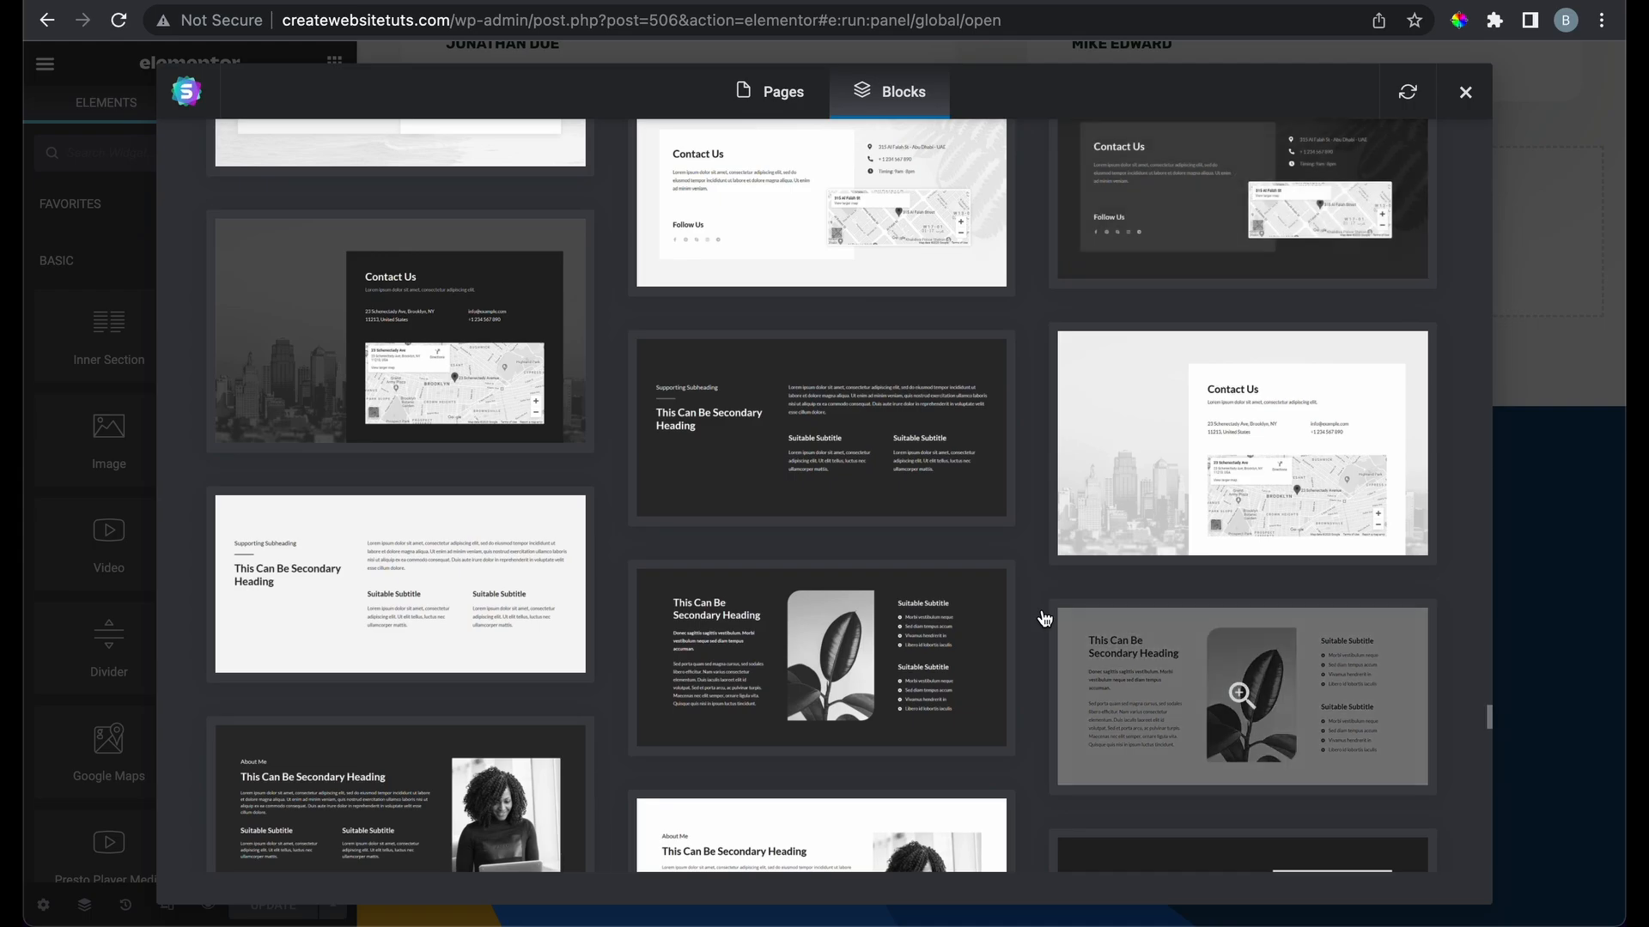
{"action": "scroll", "coordinate": [1043, 619], "scroll_direction": "up", "scroll_amount": 2}
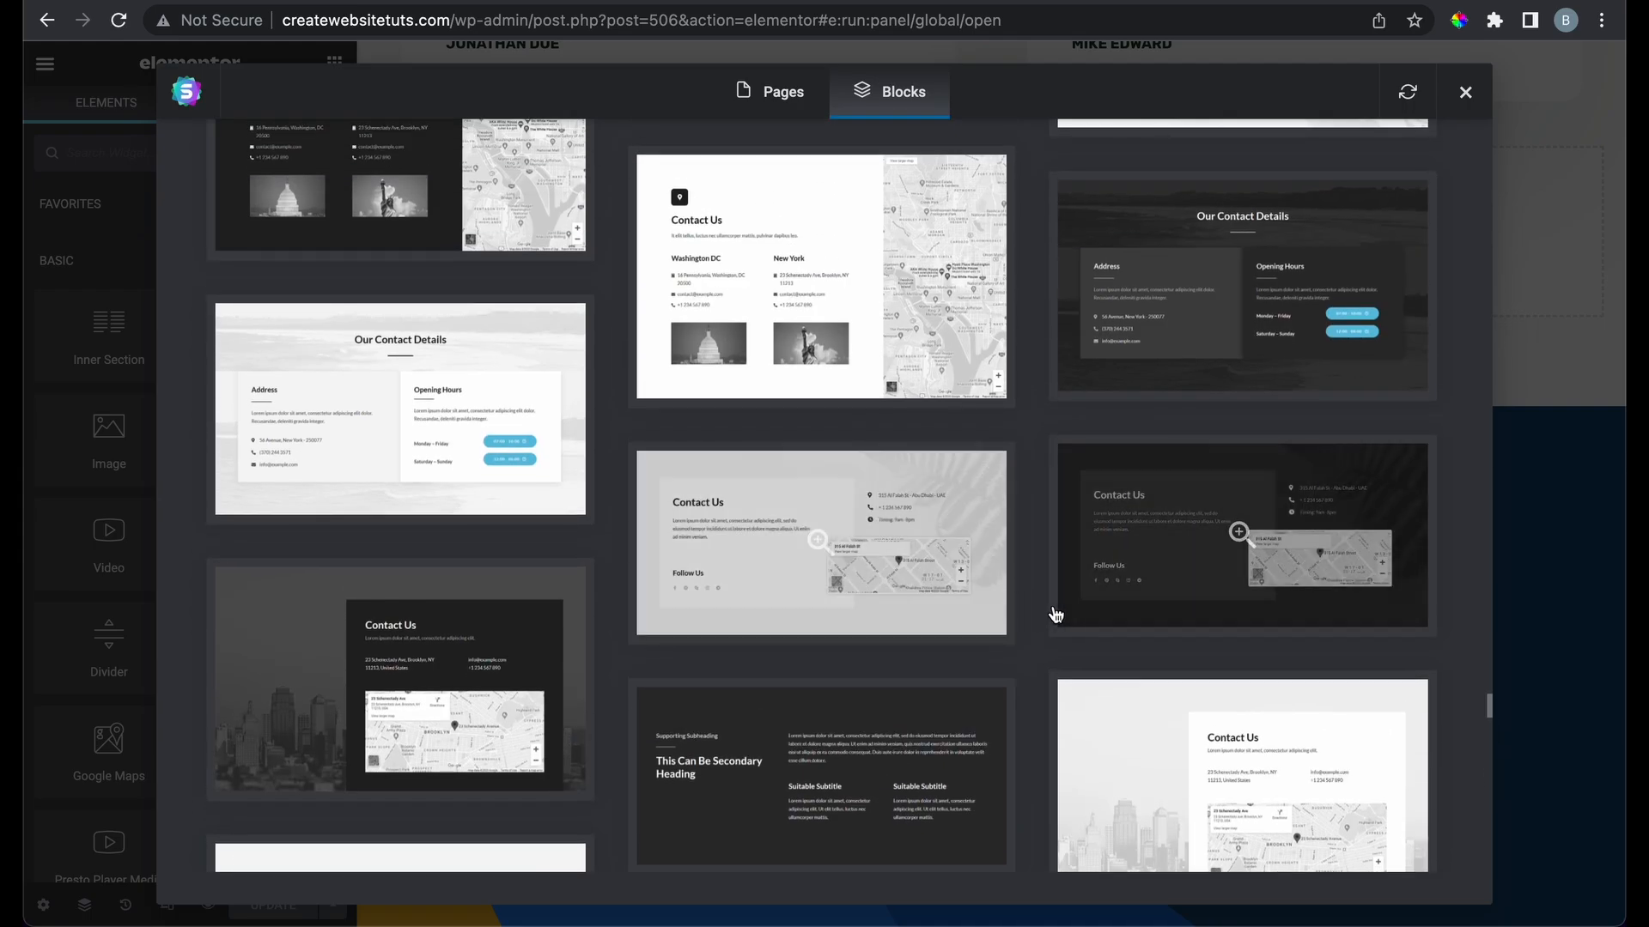
{"action": "scroll", "coordinate": [1056, 615], "scroll_direction": "up", "scroll_amount": 6}
{"action": "scroll", "coordinate": [1058, 616], "scroll_direction": "down", "scroll_amount": 6}
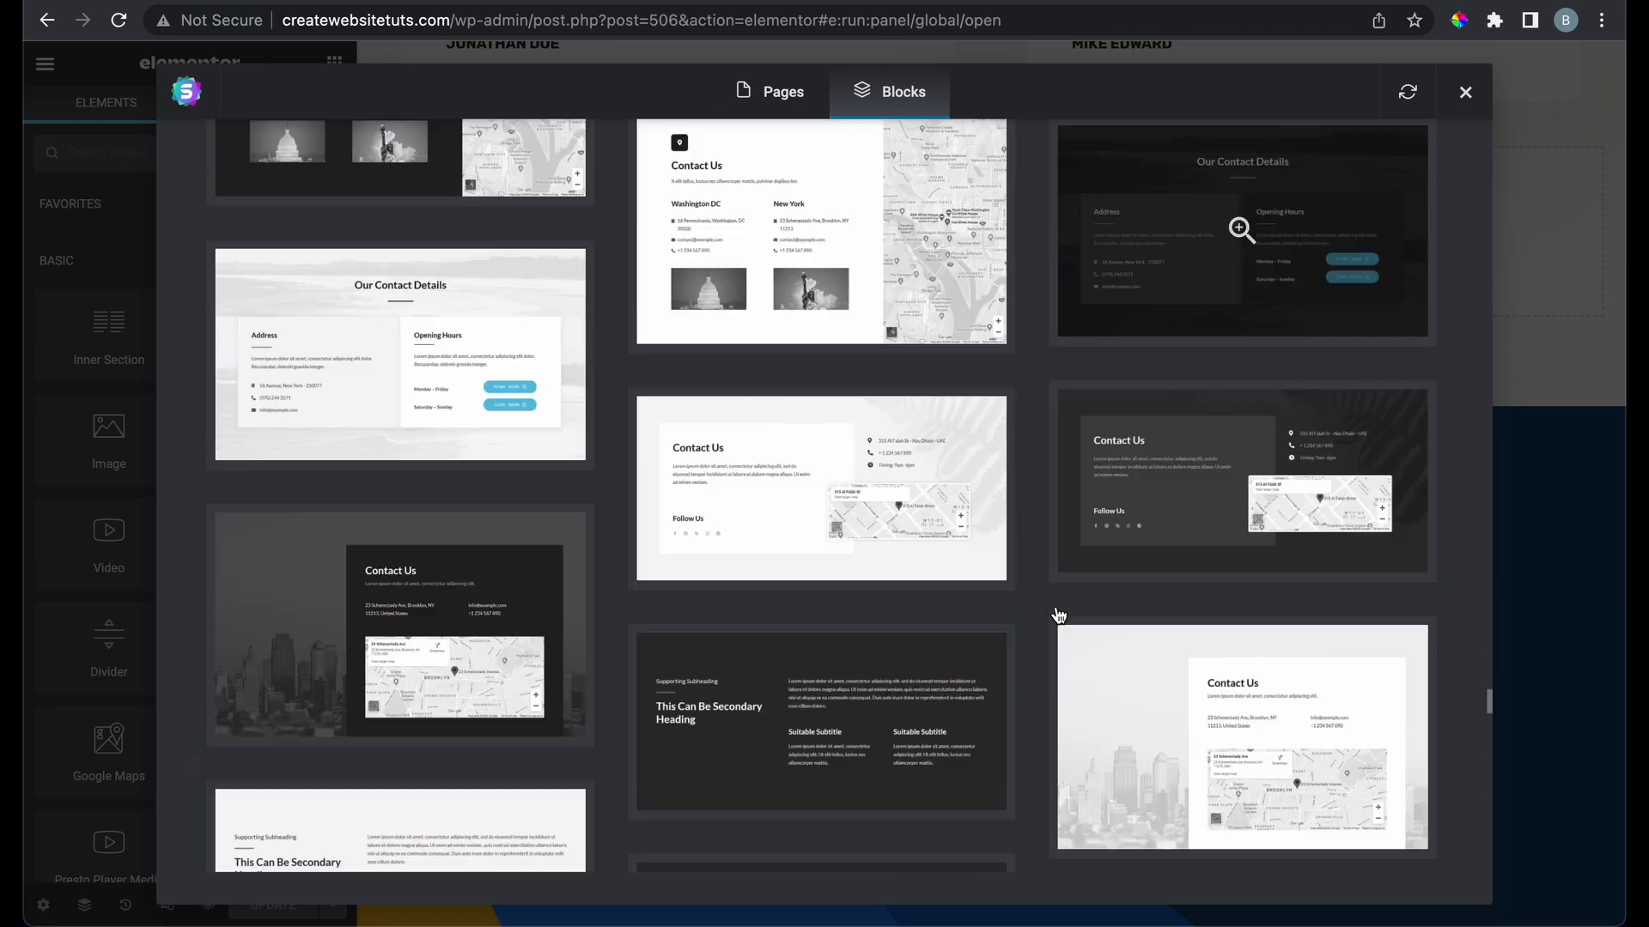
{"action": "scroll", "coordinate": [1059, 616], "scroll_direction": "down", "scroll_amount": 15}
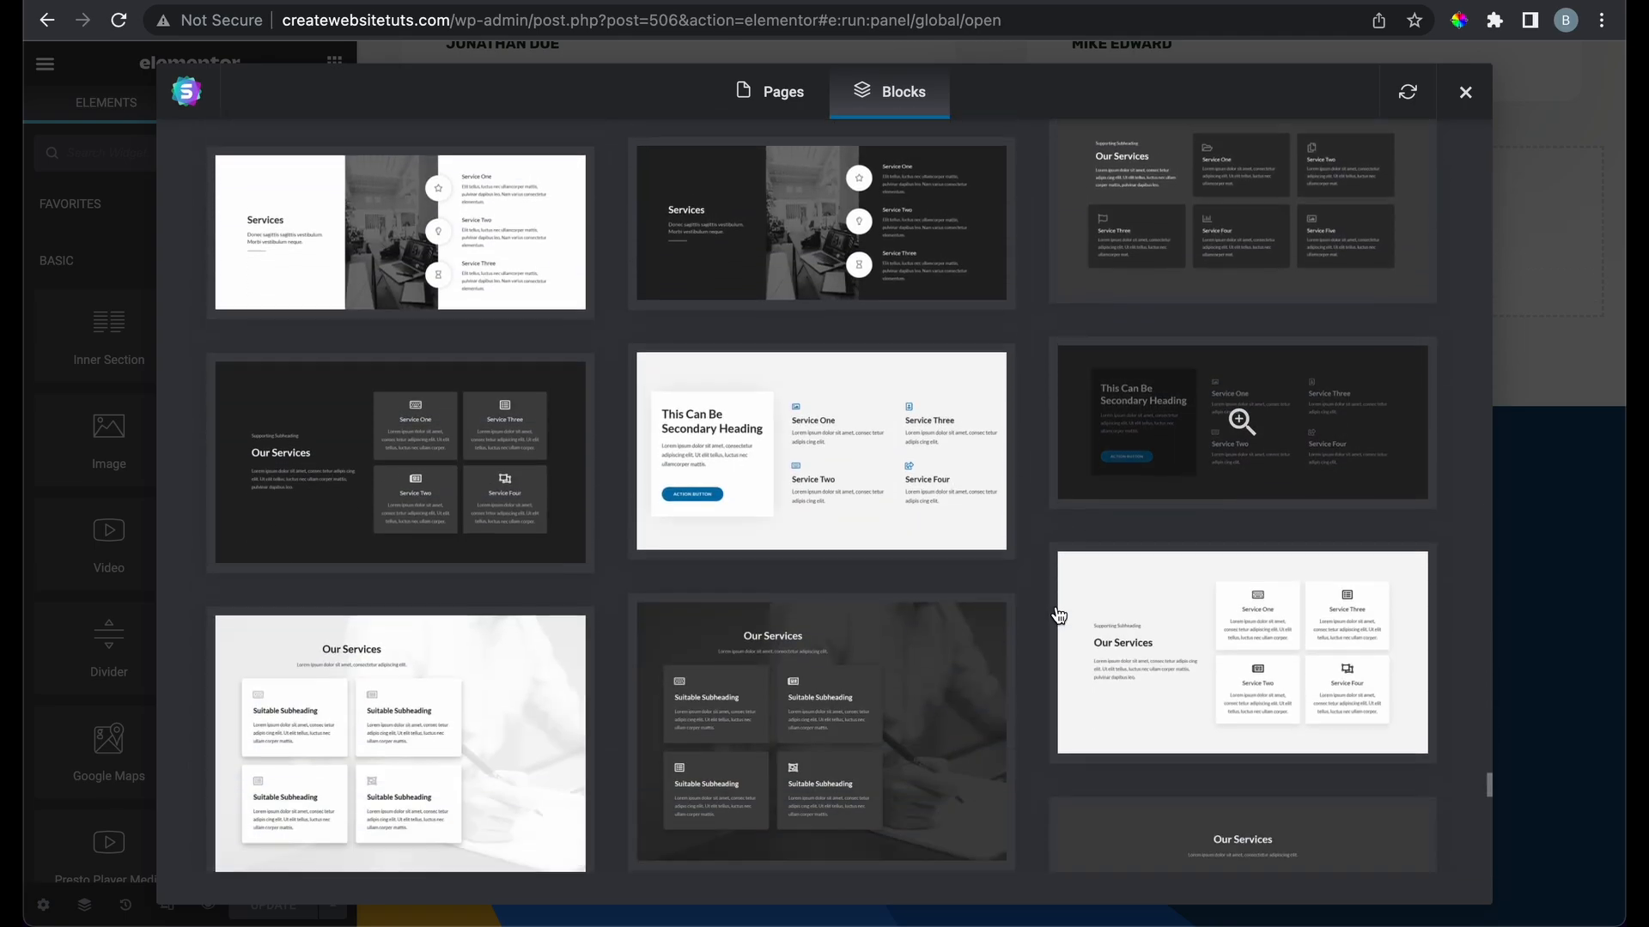
{"action": "scroll", "coordinate": [1058, 615], "scroll_direction": "down", "scroll_amount": 12}
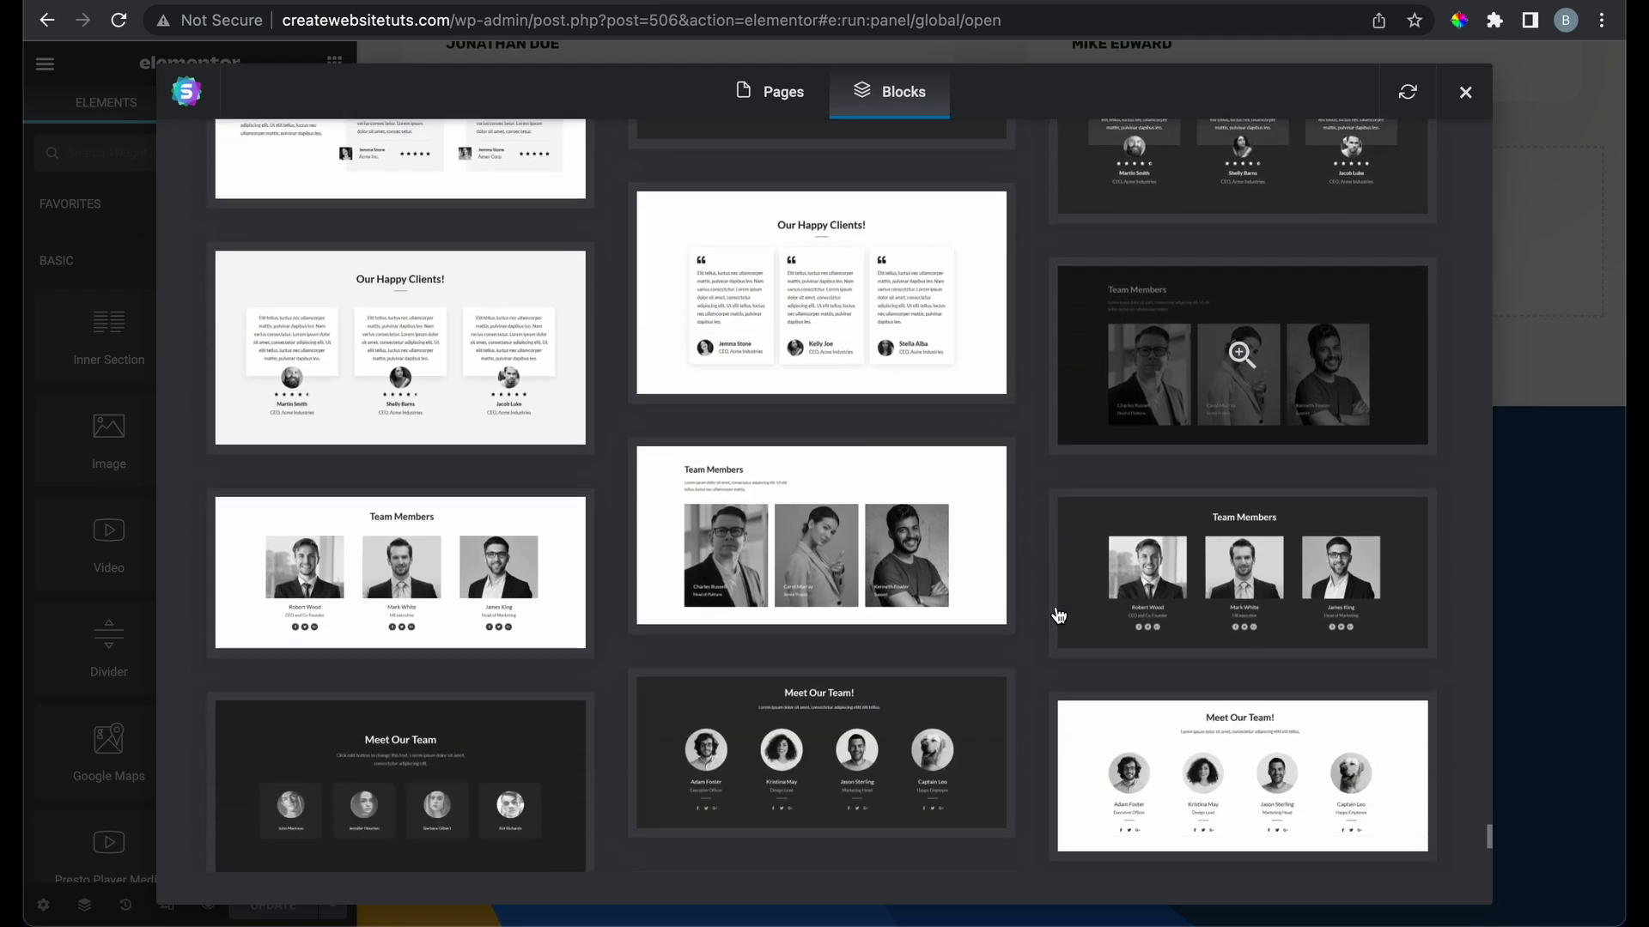
{"action": "scroll", "coordinate": [1059, 616], "scroll_direction": "down", "scroll_amount": 4}
{"action": "scroll", "coordinate": [1058, 615], "scroll_direction": "up", "scroll_amount": 12}
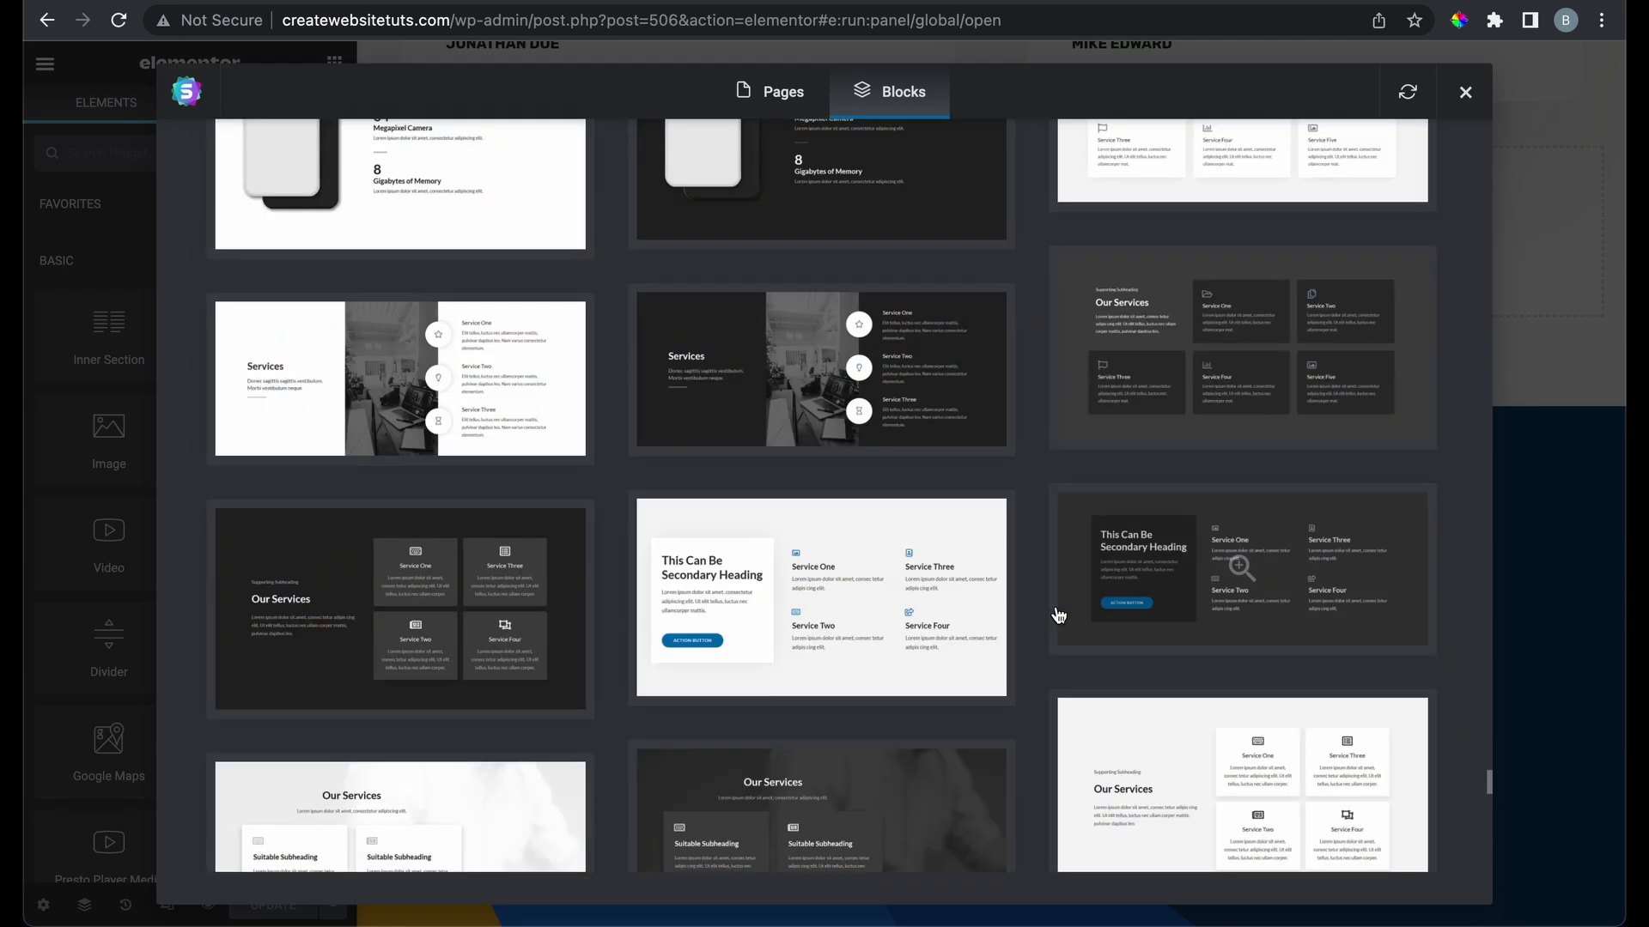
{"action": "scroll", "coordinate": [1059, 615], "scroll_direction": "up", "scroll_amount": 15}
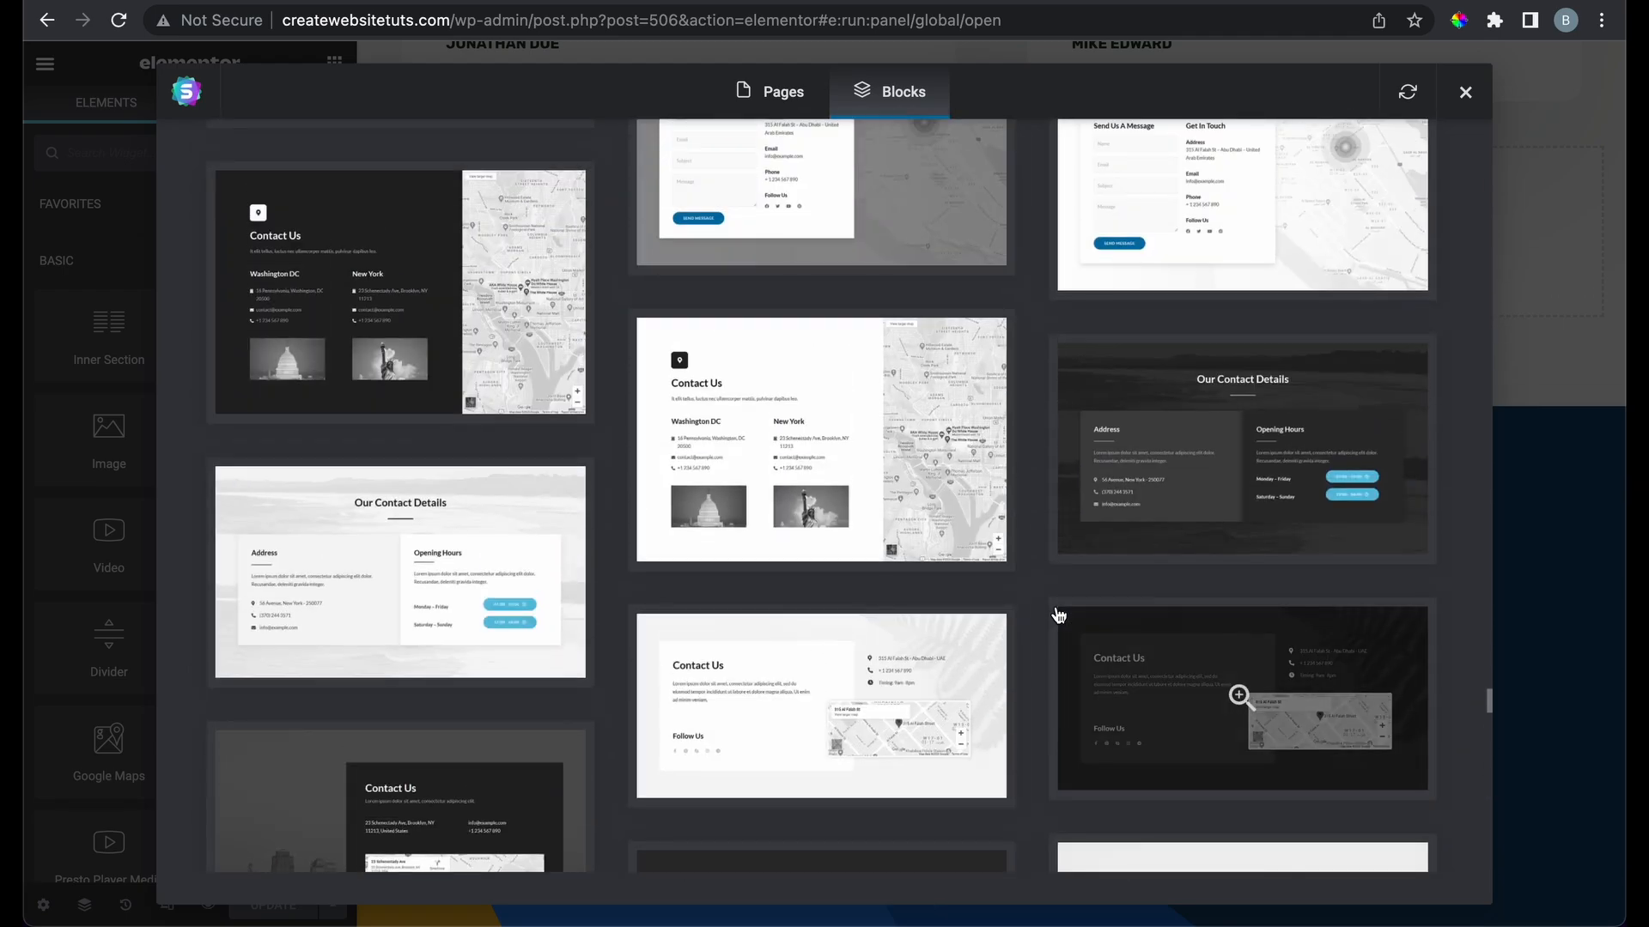
{"action": "scroll", "coordinate": [1059, 616], "scroll_direction": "up", "scroll_amount": 1}
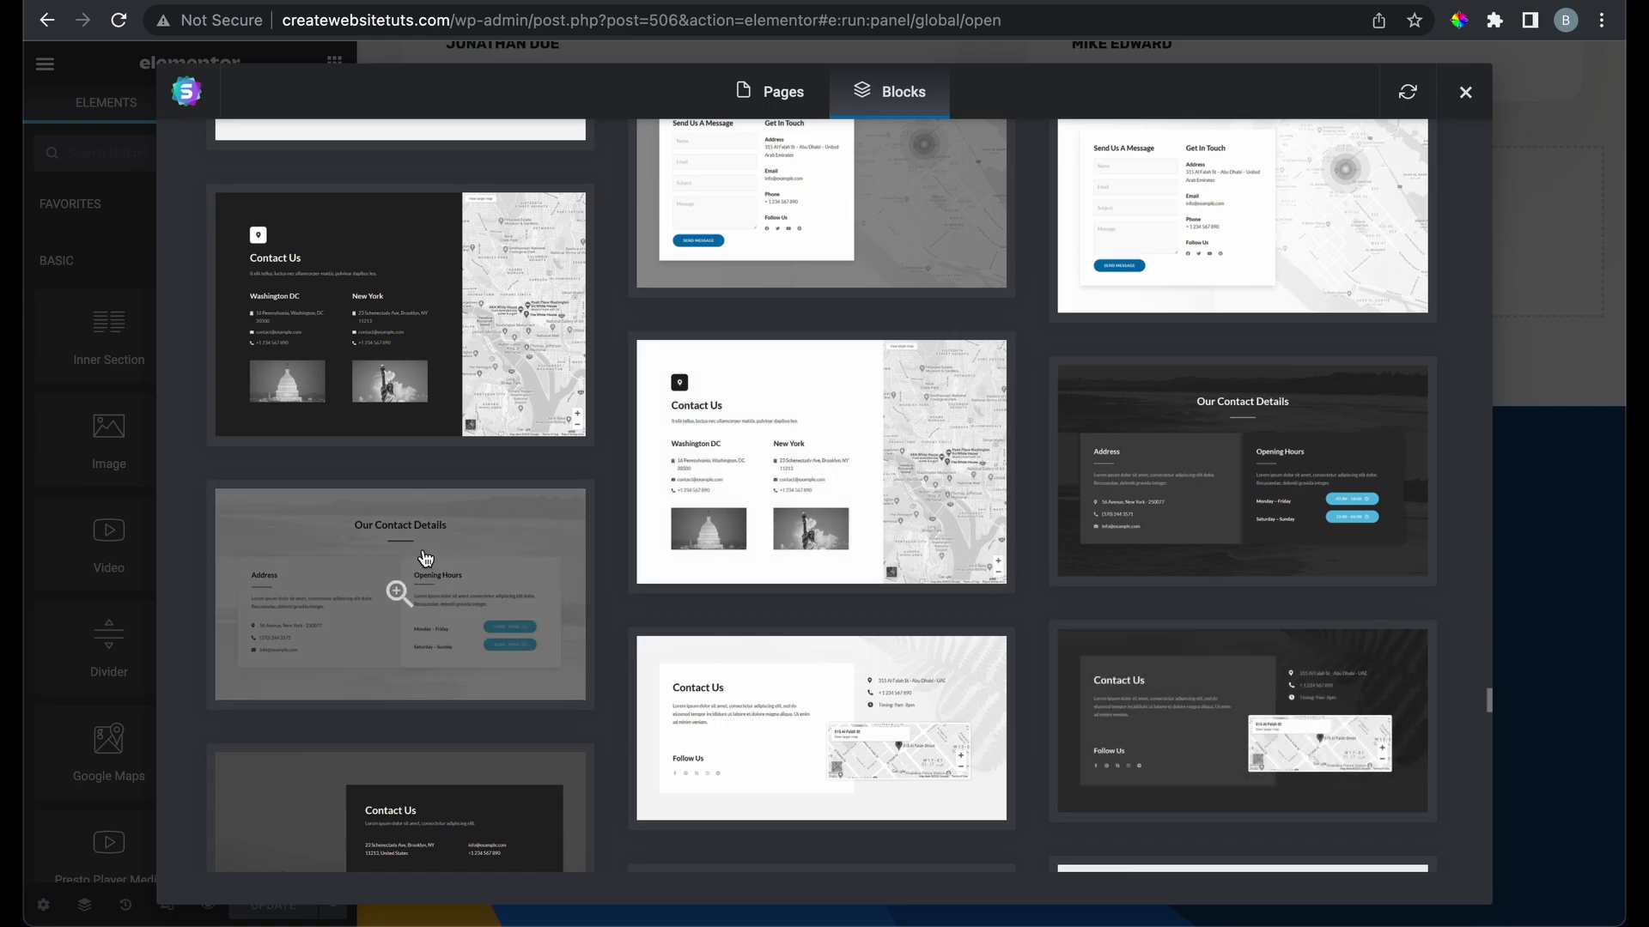
Preview the Our Contact Details block, then close the block library and examine the page's existing footer
{"action": "left_click", "coordinate": [480, 574]}
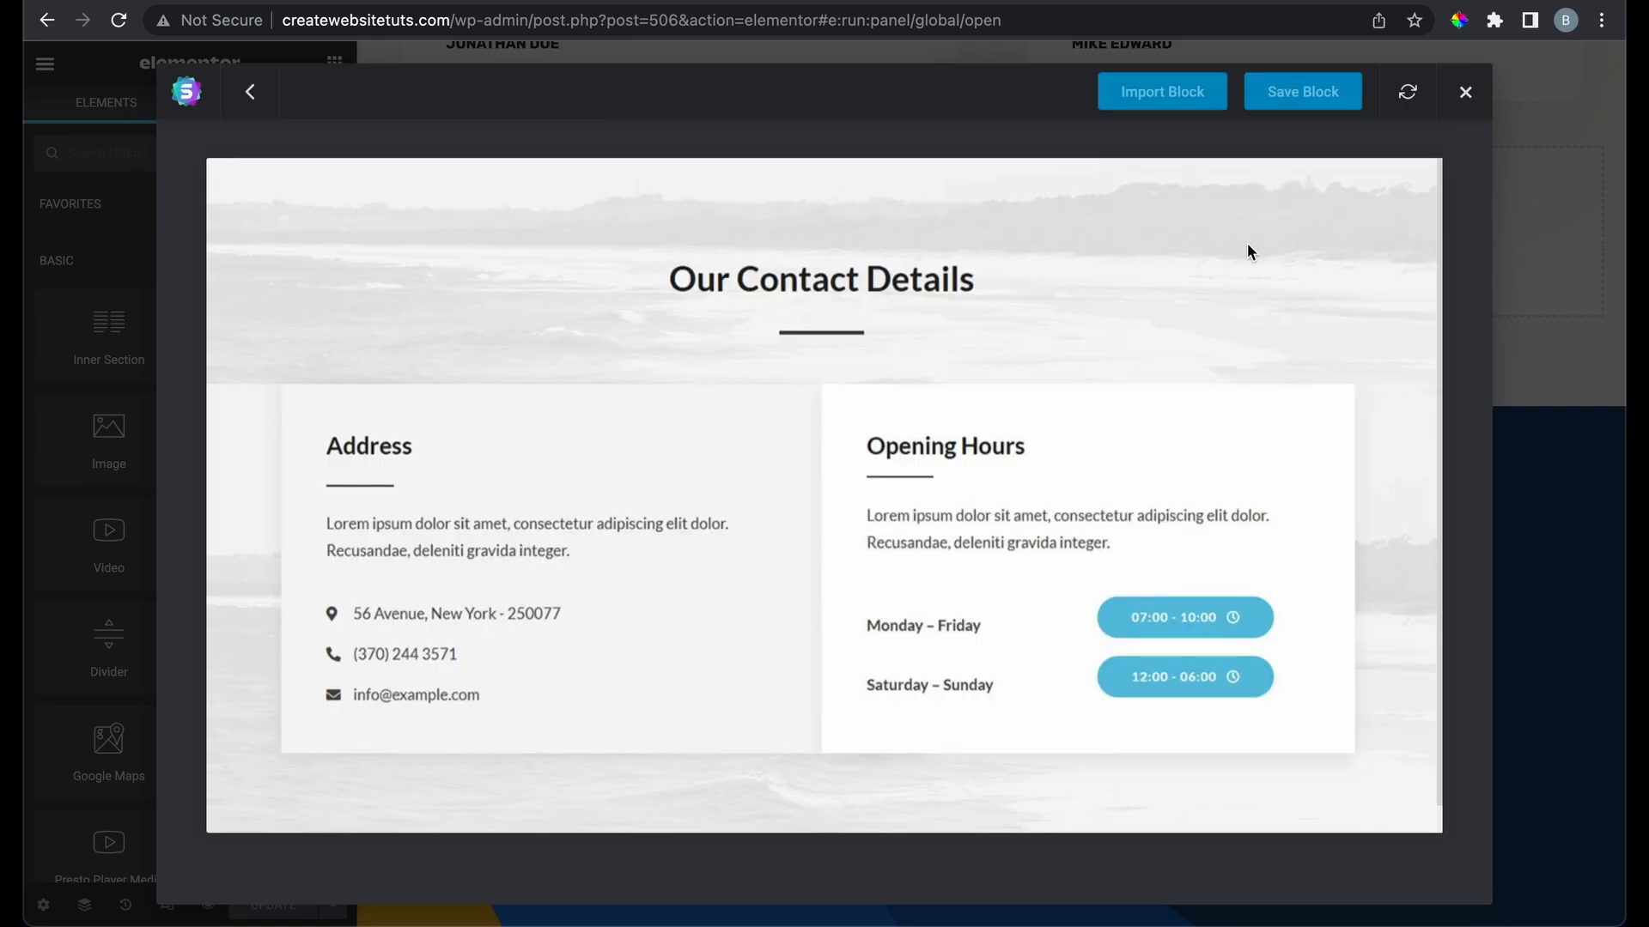
{"action": "left_click", "coordinate": [1464, 93]}
{"action": "scroll", "coordinate": [1049, 489], "scroll_direction": "down", "scroll_amount": 5}
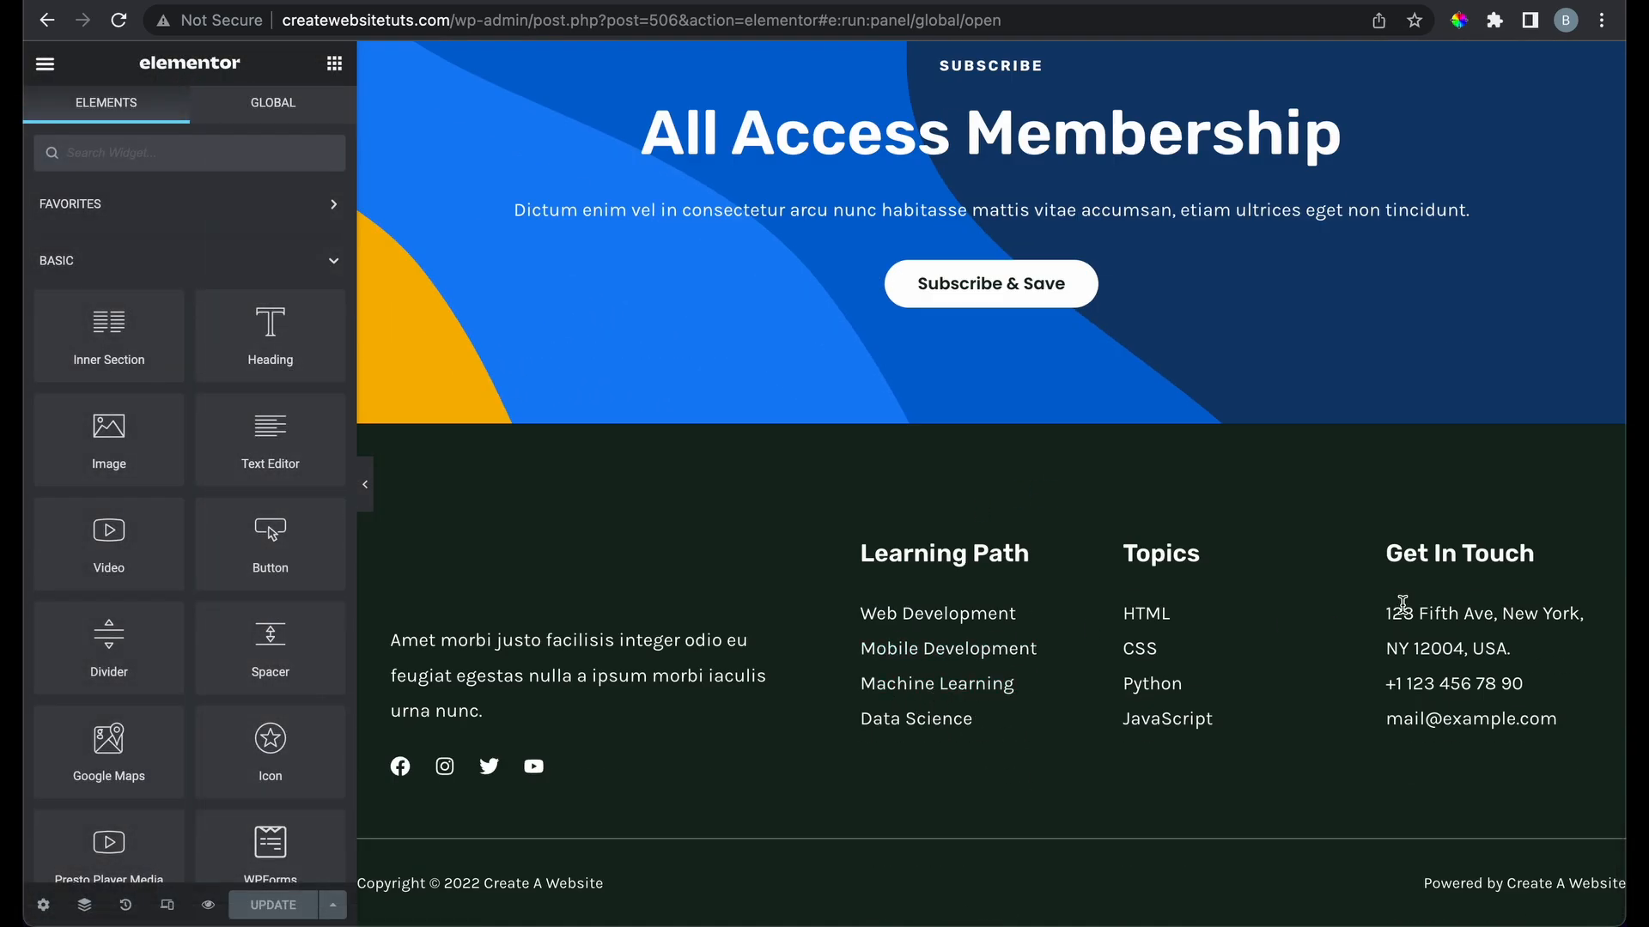
Add a two-column section below the testimonials
{"action": "scroll", "coordinate": [614, 409], "scroll_direction": "up", "scroll_amount": 8}
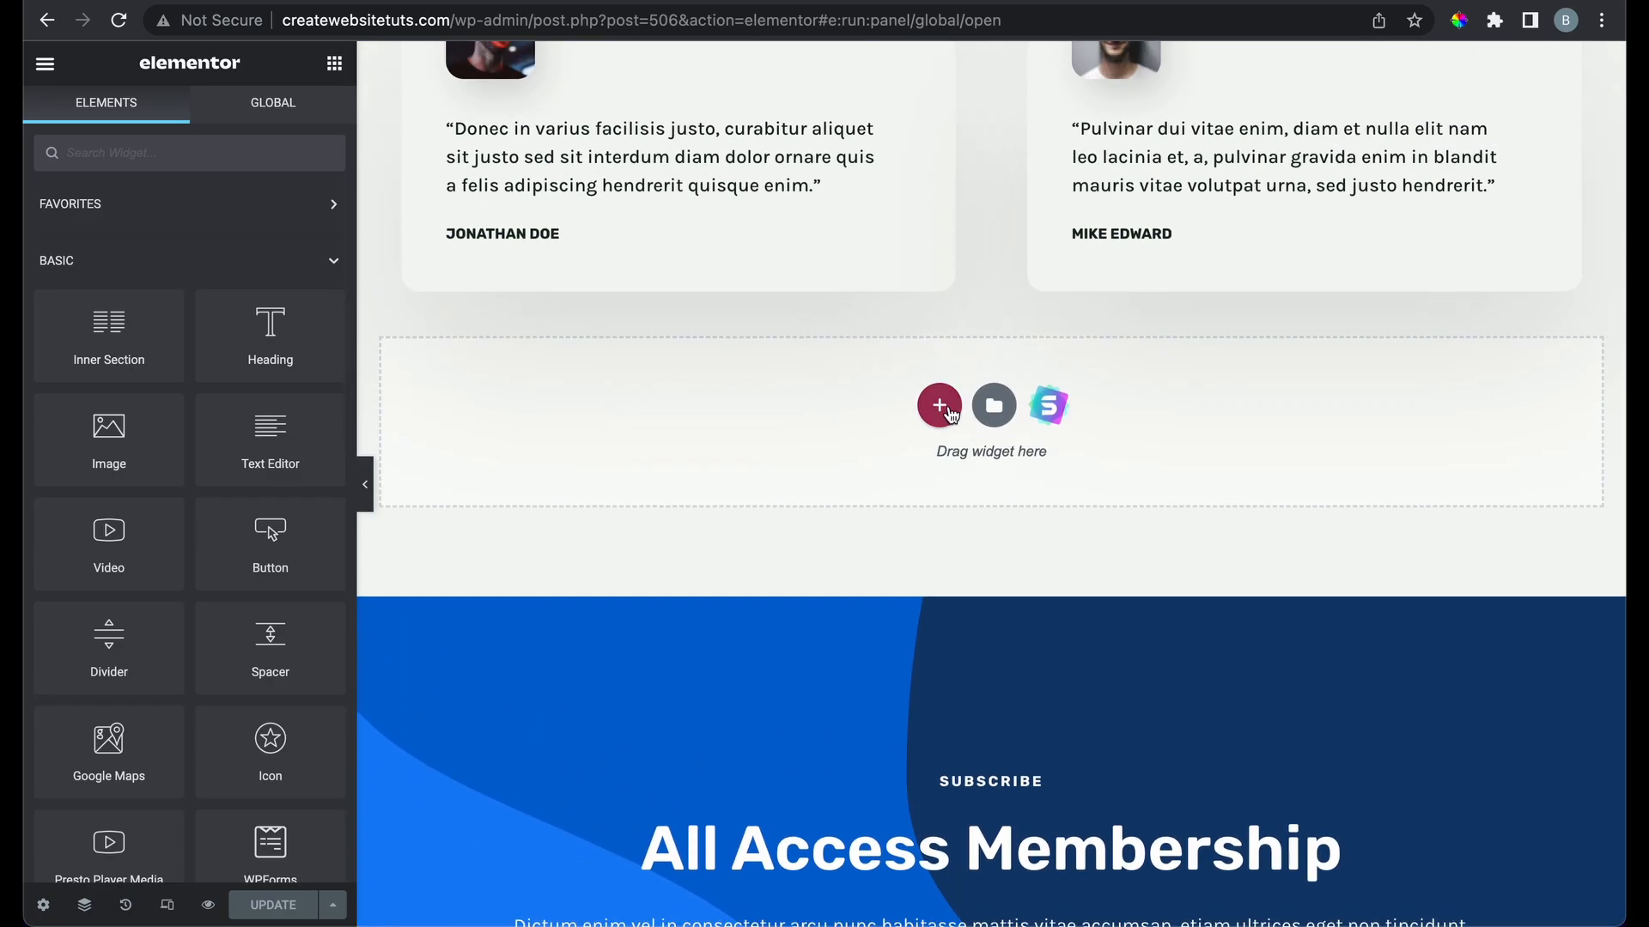
{"action": "left_click", "coordinate": [949, 412]}
{"action": "left_click", "coordinate": [804, 461]}
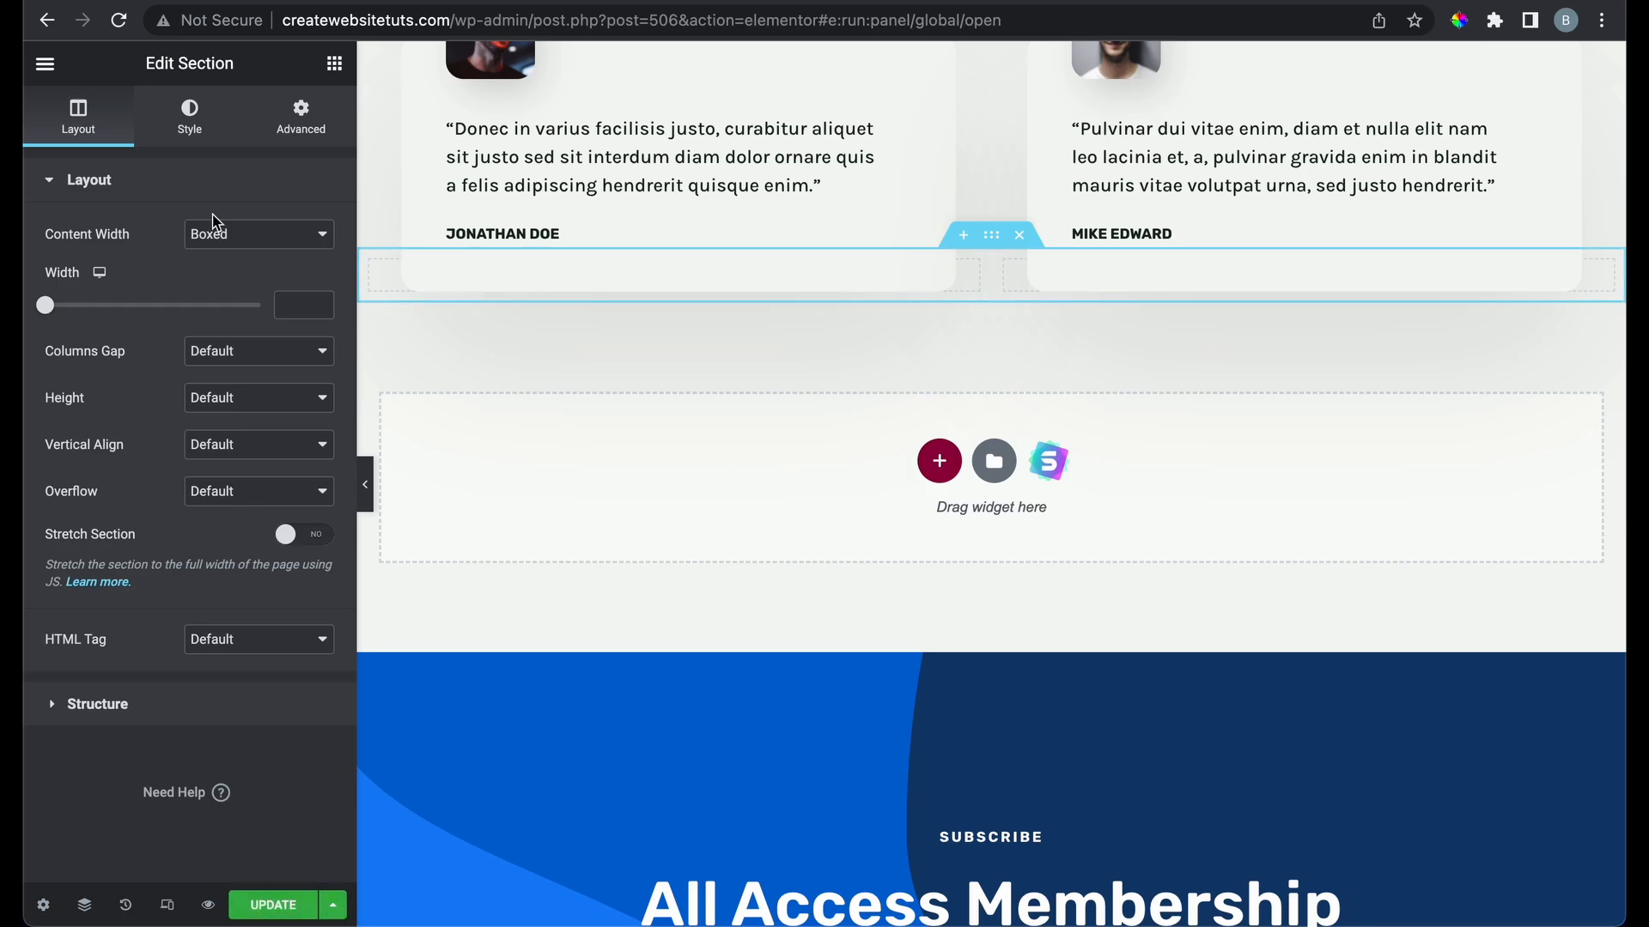
Try positioning a Heading widget beneath the testimonial cards, then delete that heading
{"action": "left_click", "coordinate": [334, 63]}
{"action": "left_click_drag", "start_coordinate": [238, 348], "coordinate": [600, 261]}
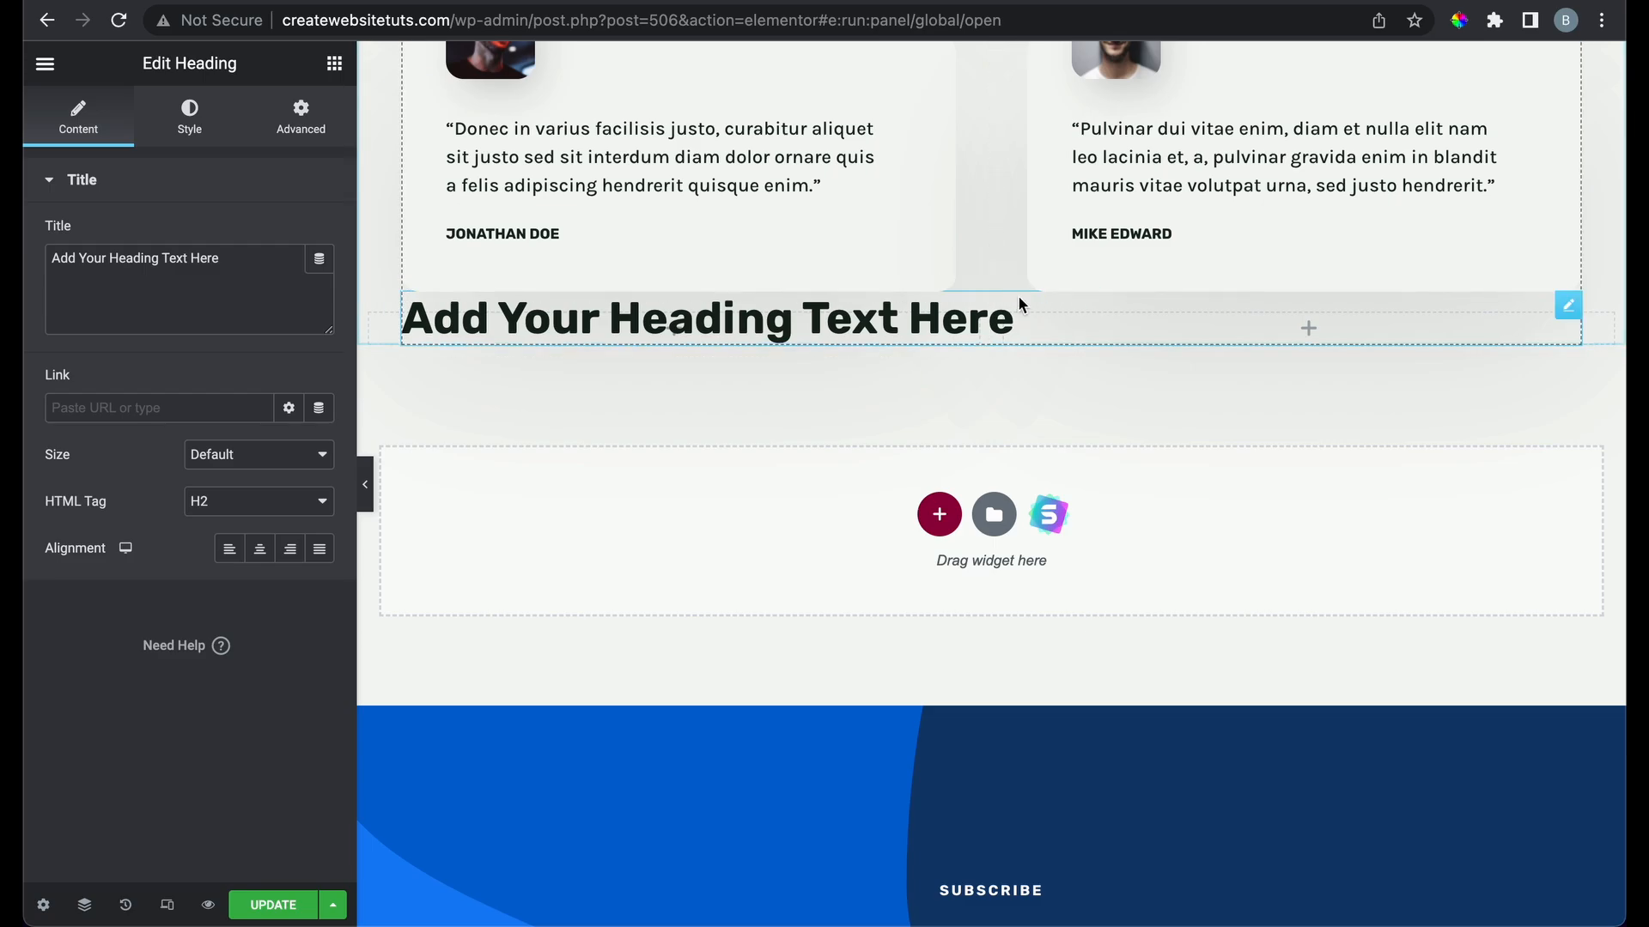
{"action": "left_click_drag", "start_coordinate": [998, 291], "coordinate": [987, 390]}
{"action": "mouse_move", "coordinate": [990, 334]}
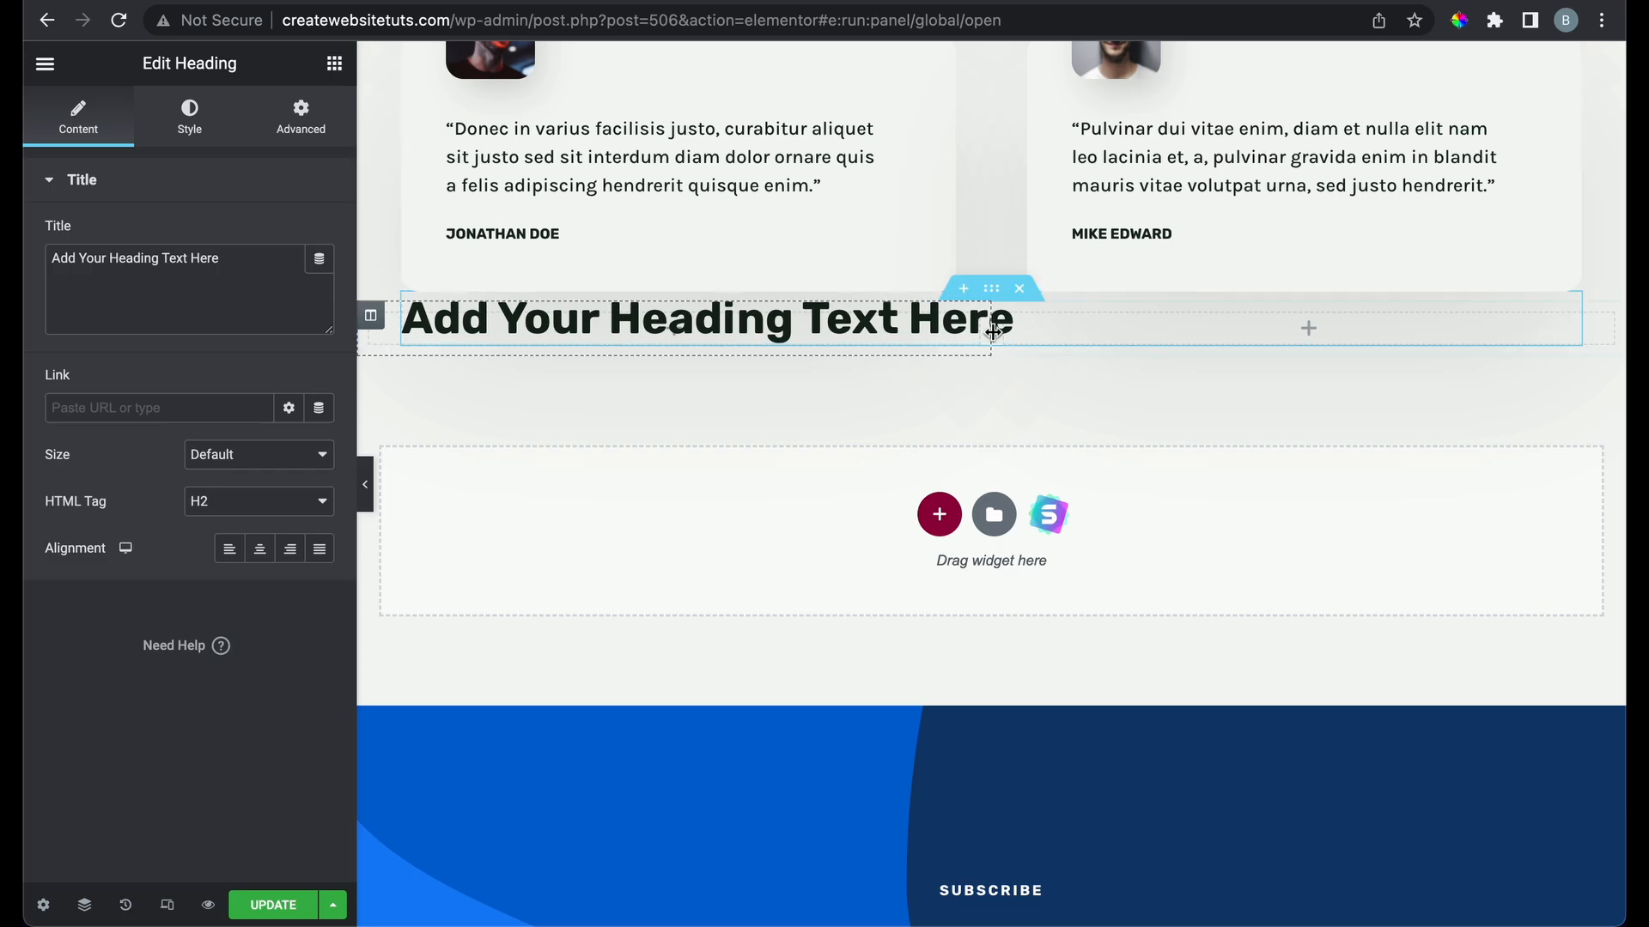
{"action": "left_click_drag", "start_coordinate": [994, 296], "coordinate": [961, 395]}
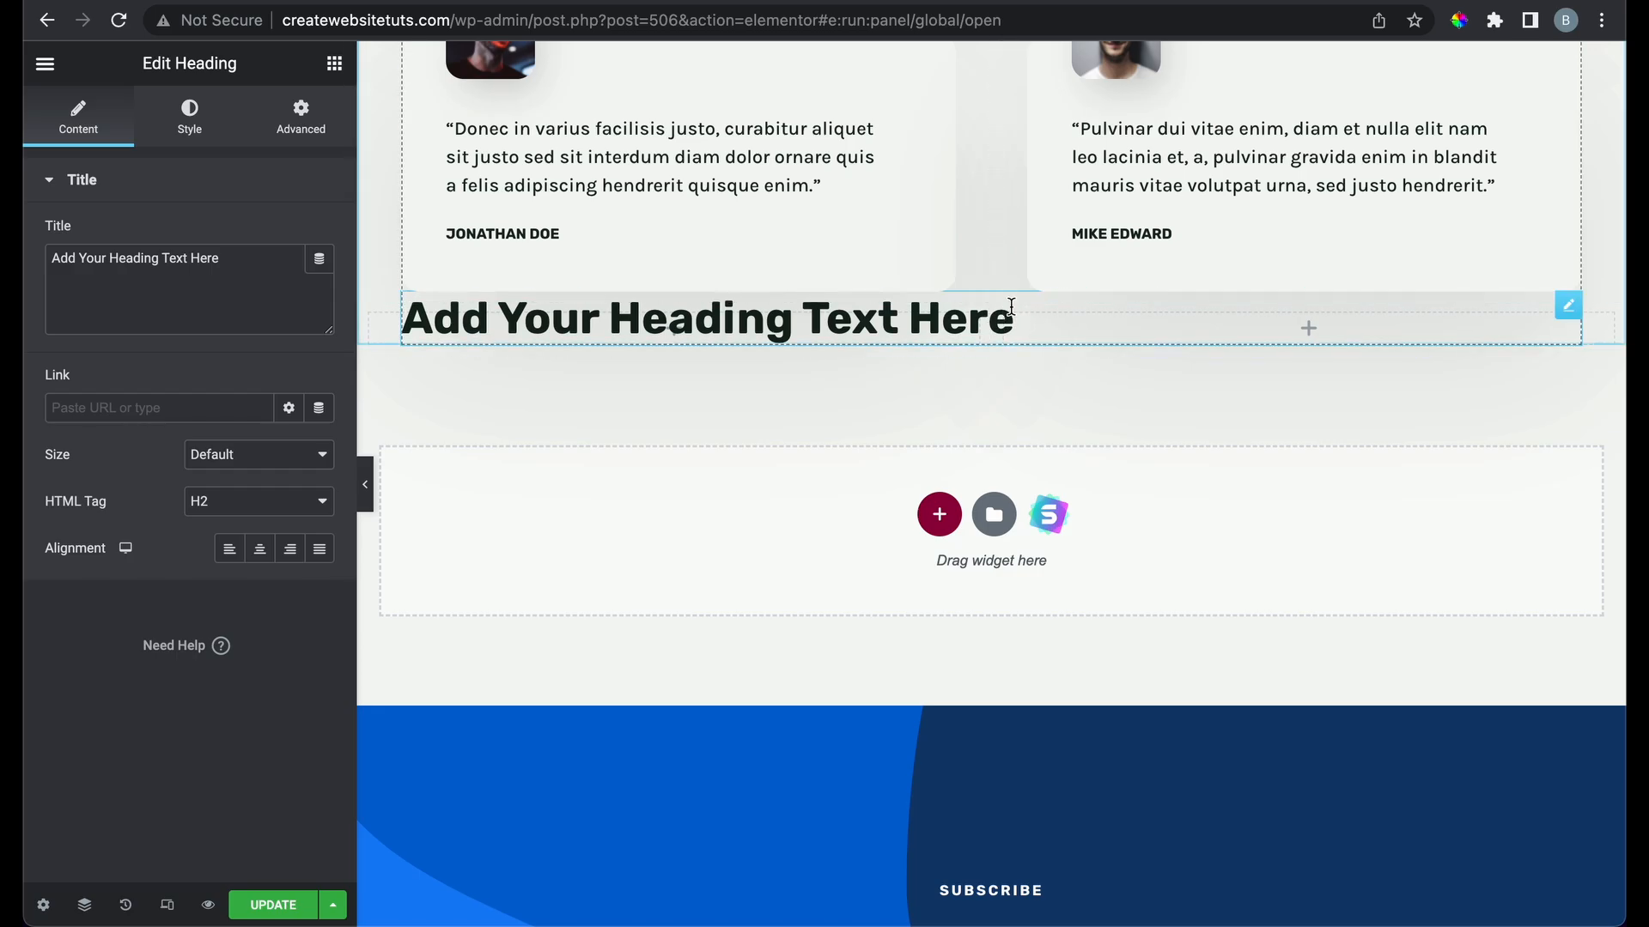
{"action": "right_click", "coordinate": [1009, 337]}
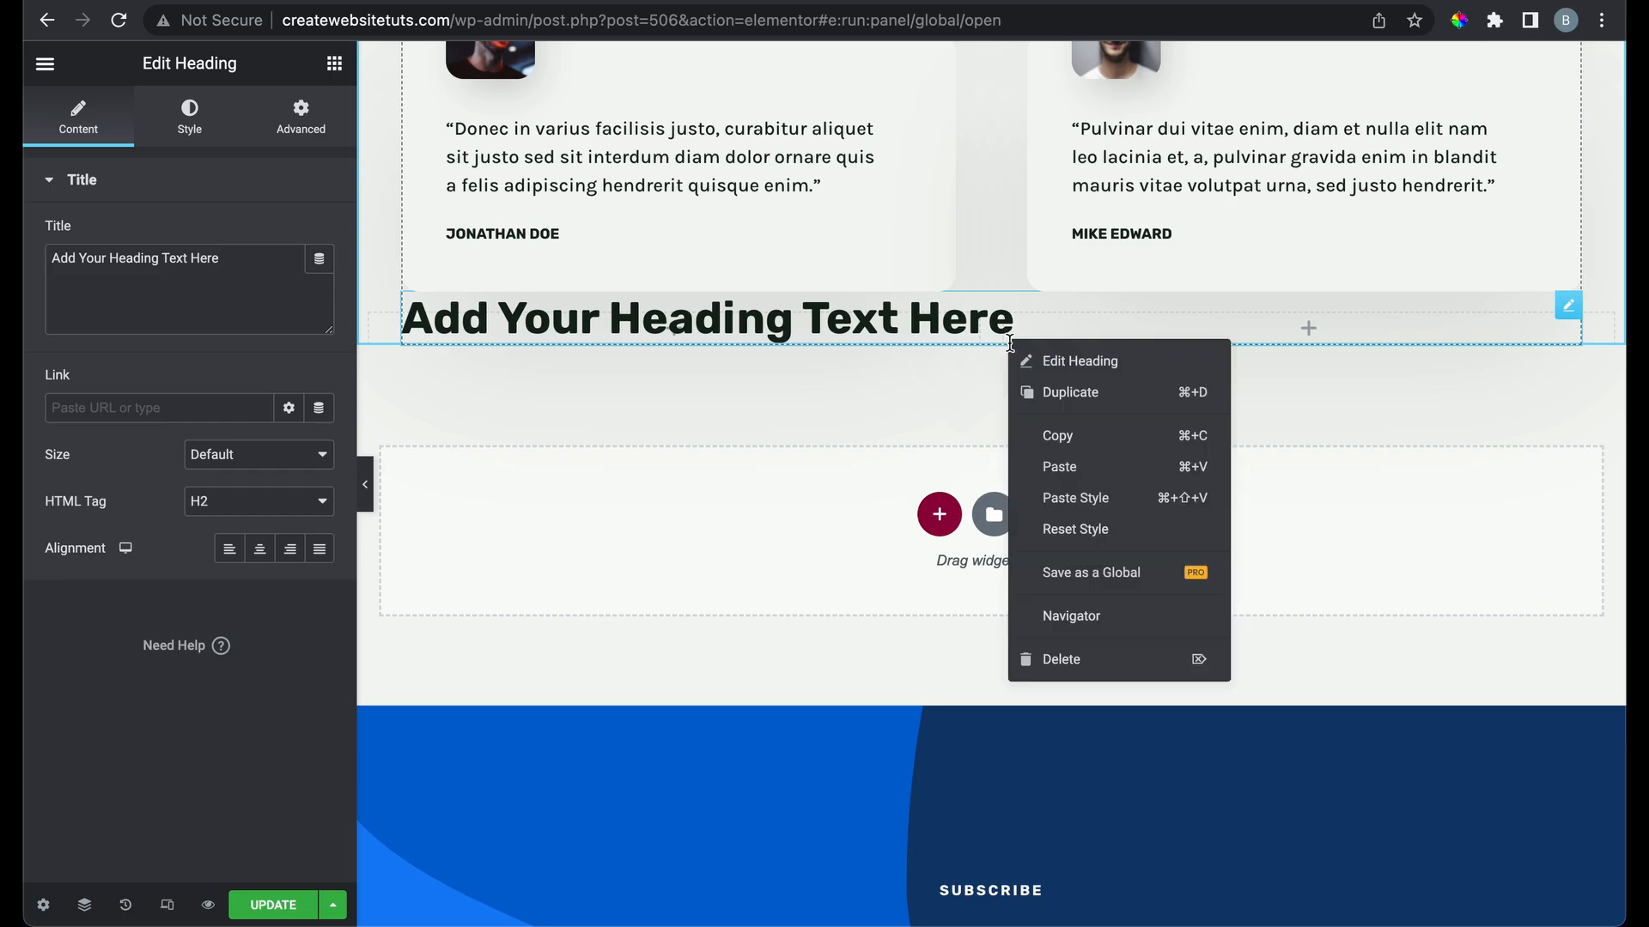
{"action": "left_click", "coordinate": [1073, 659]}
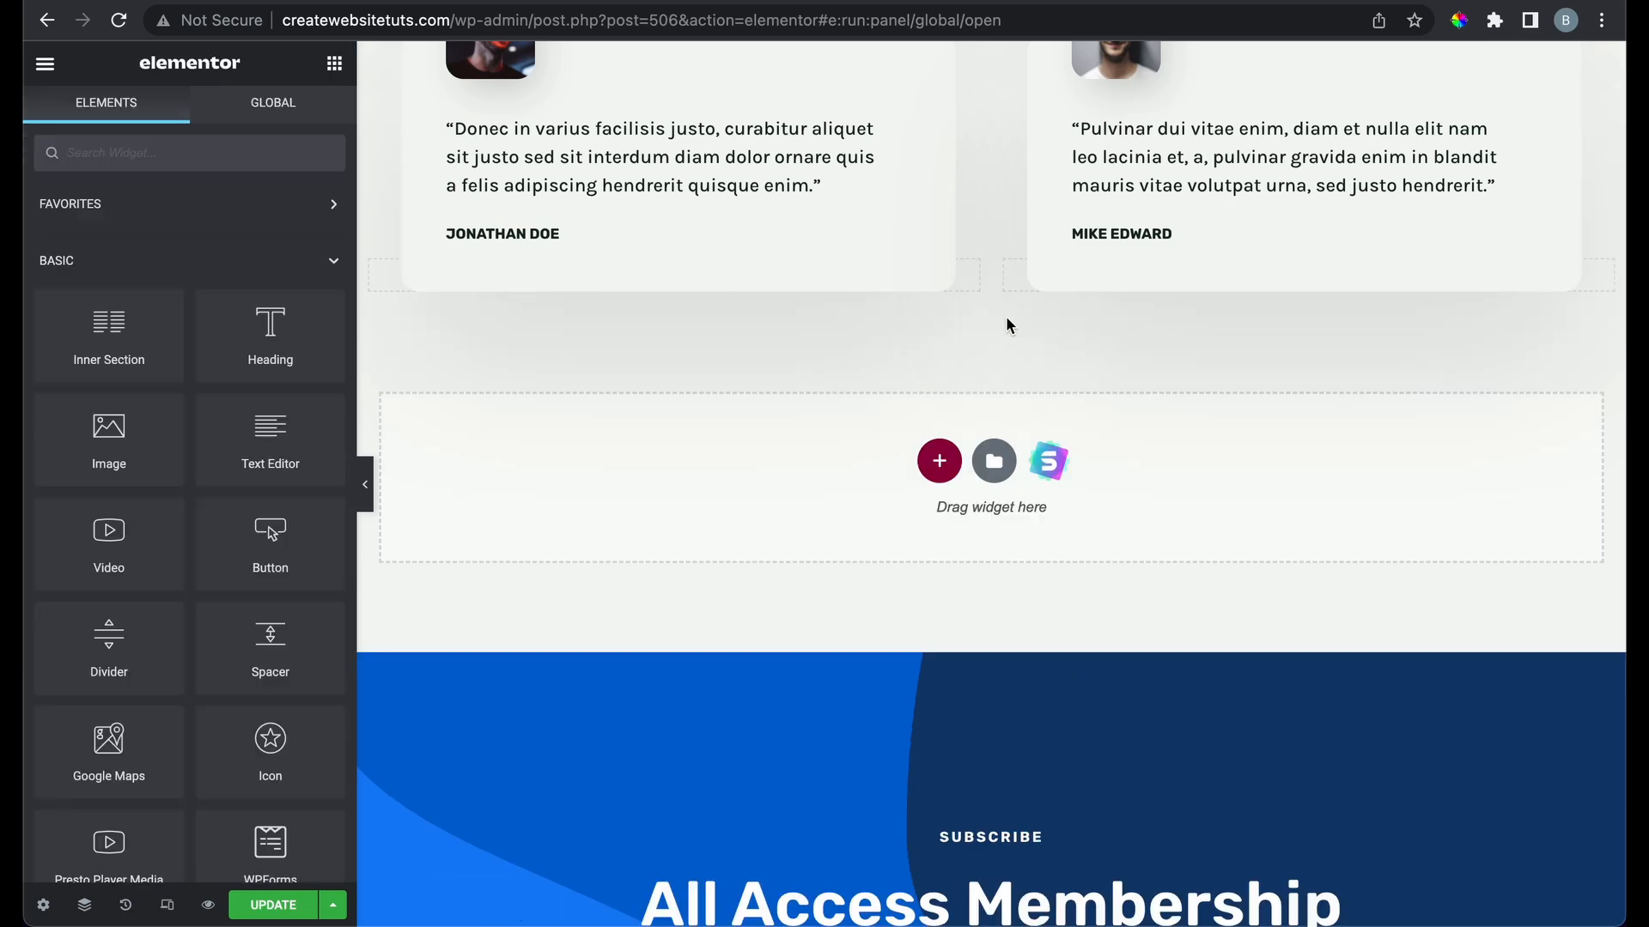
Add another two-column section under the testimonials with a Heading widget in its first column, using the existing footer as reference
{"action": "left_click", "coordinate": [940, 461]}
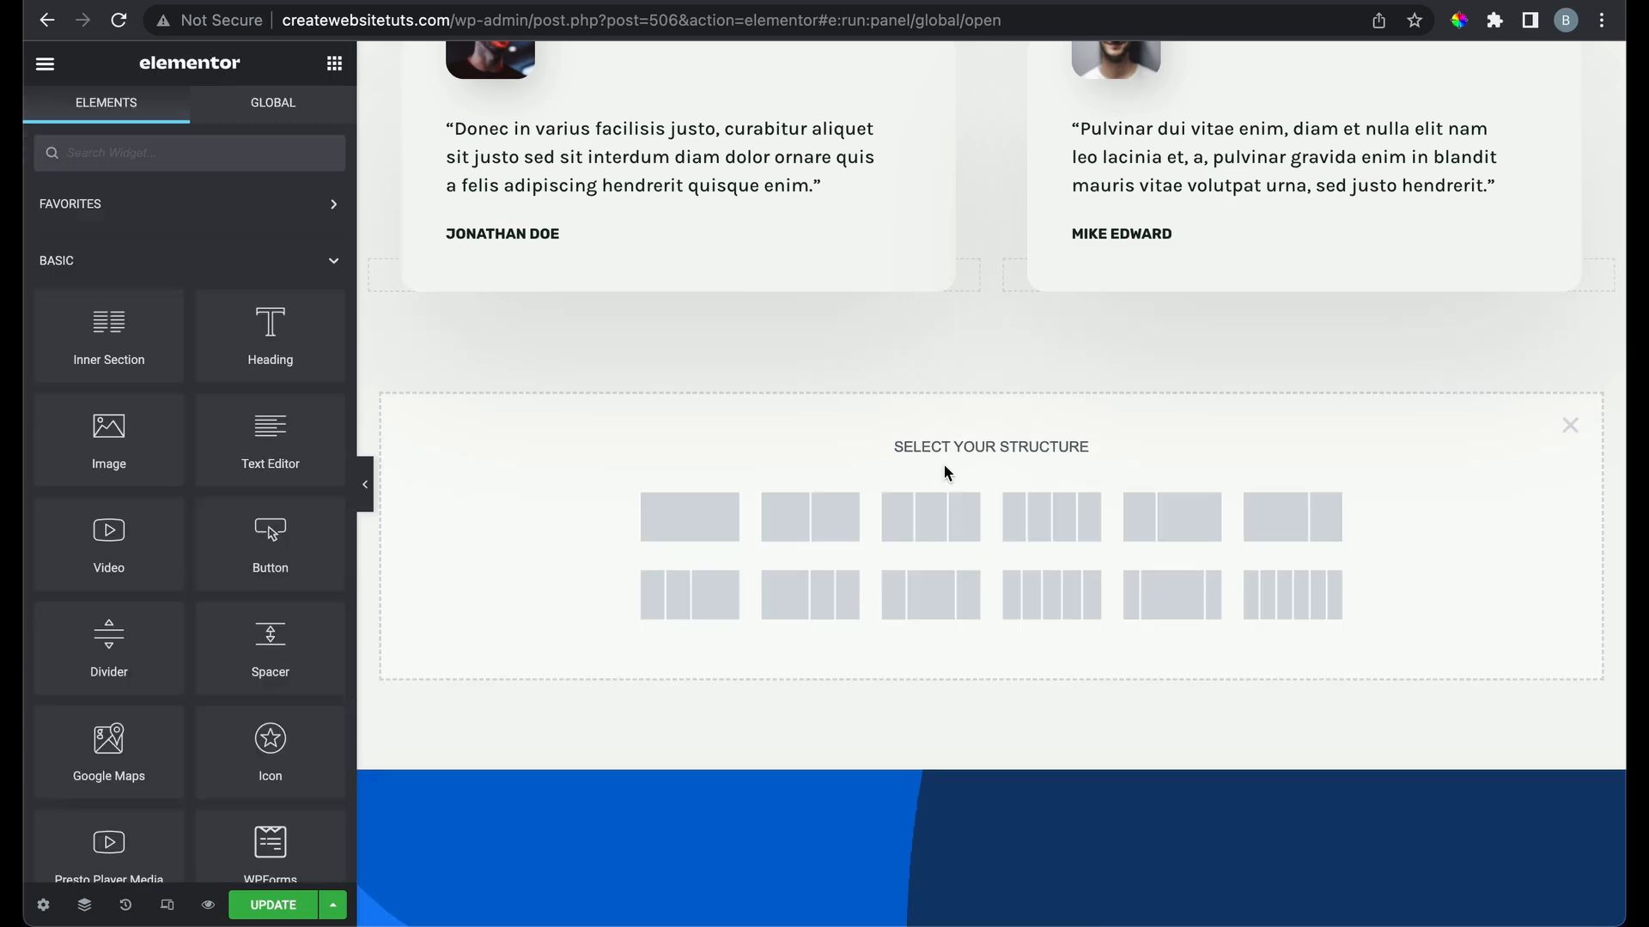
{"action": "left_click", "coordinate": [847, 519]}
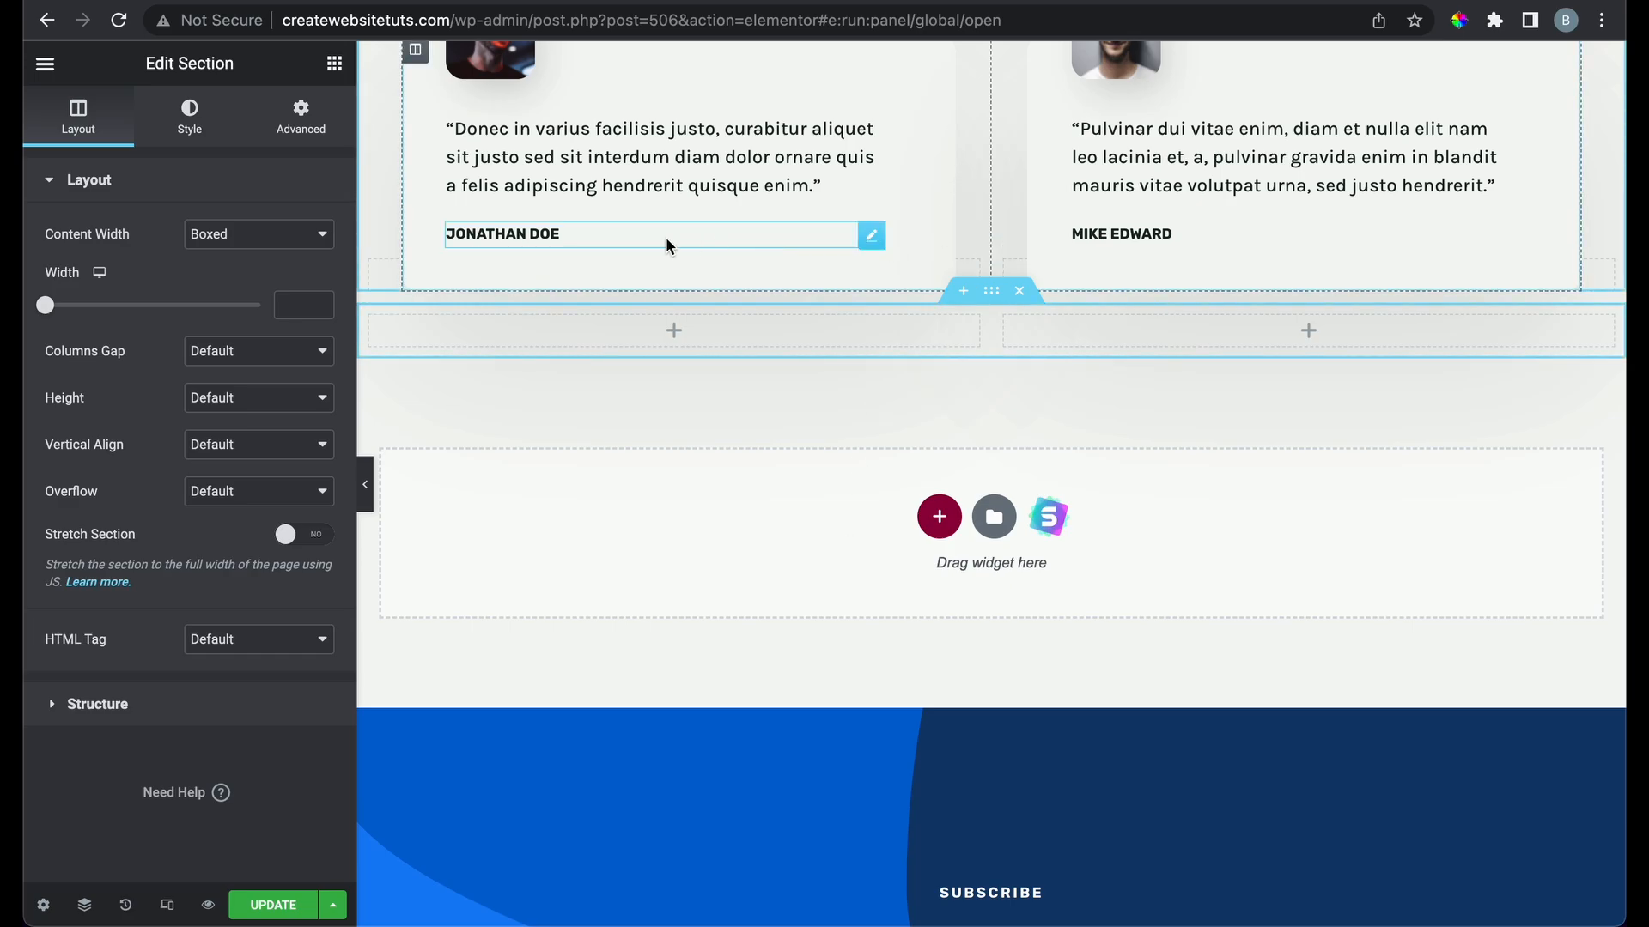
{"action": "left_click", "coordinate": [334, 63]}
{"action": "left_click_drag", "start_coordinate": [270, 335], "coordinate": [661, 337]}
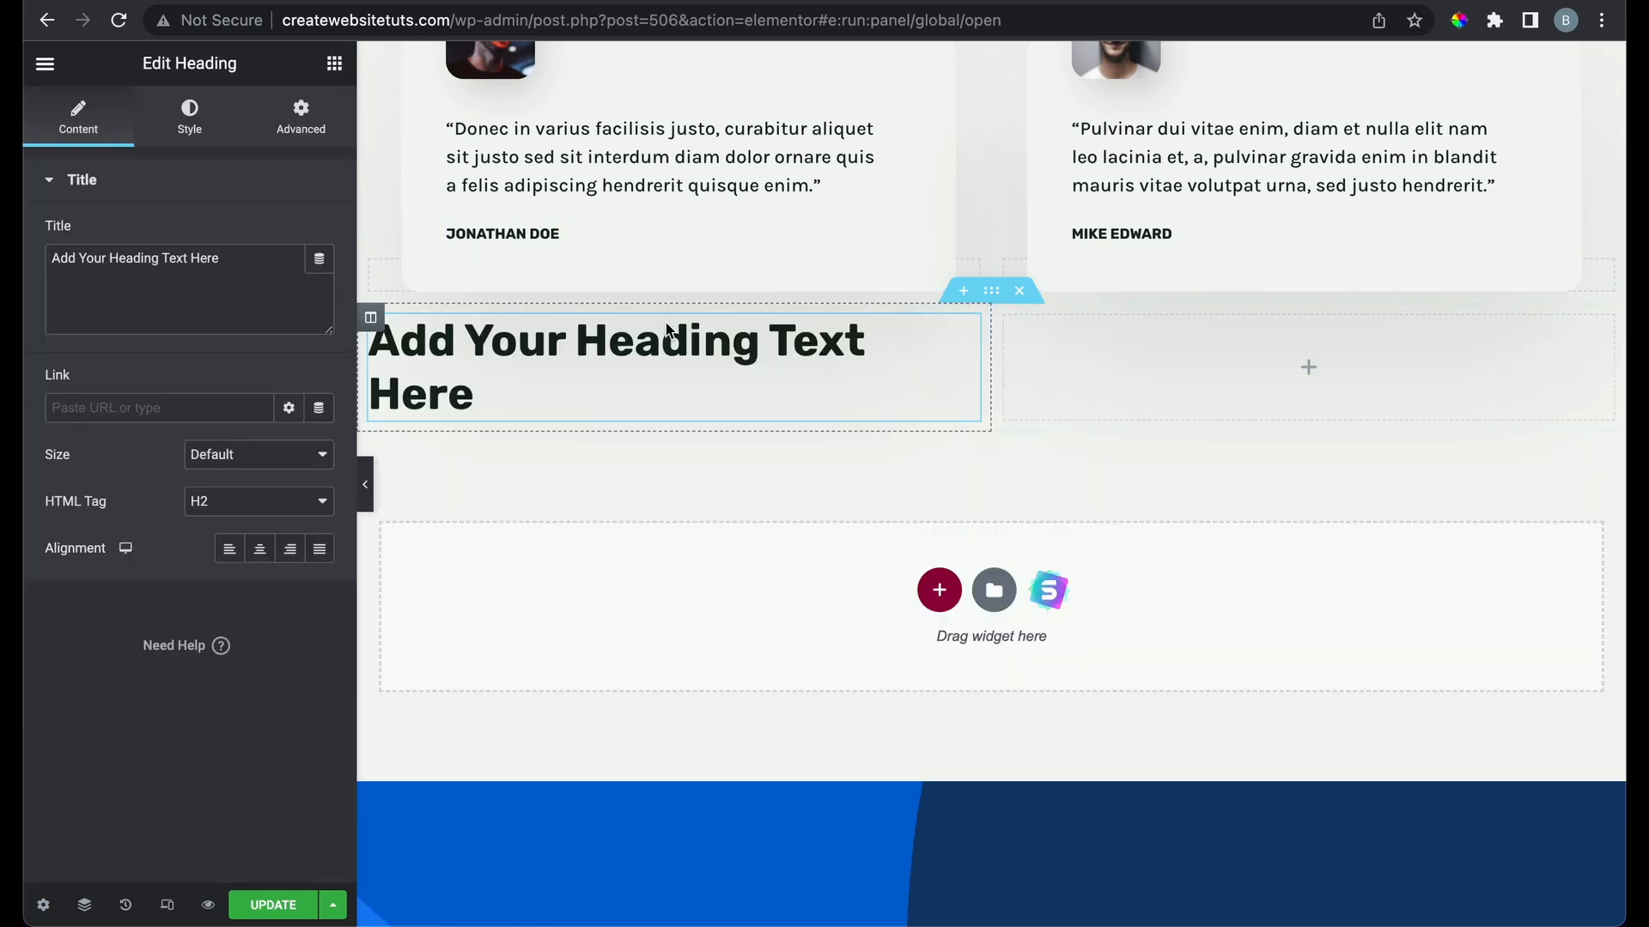
{"action": "triple_click", "coordinate": [645, 362]}
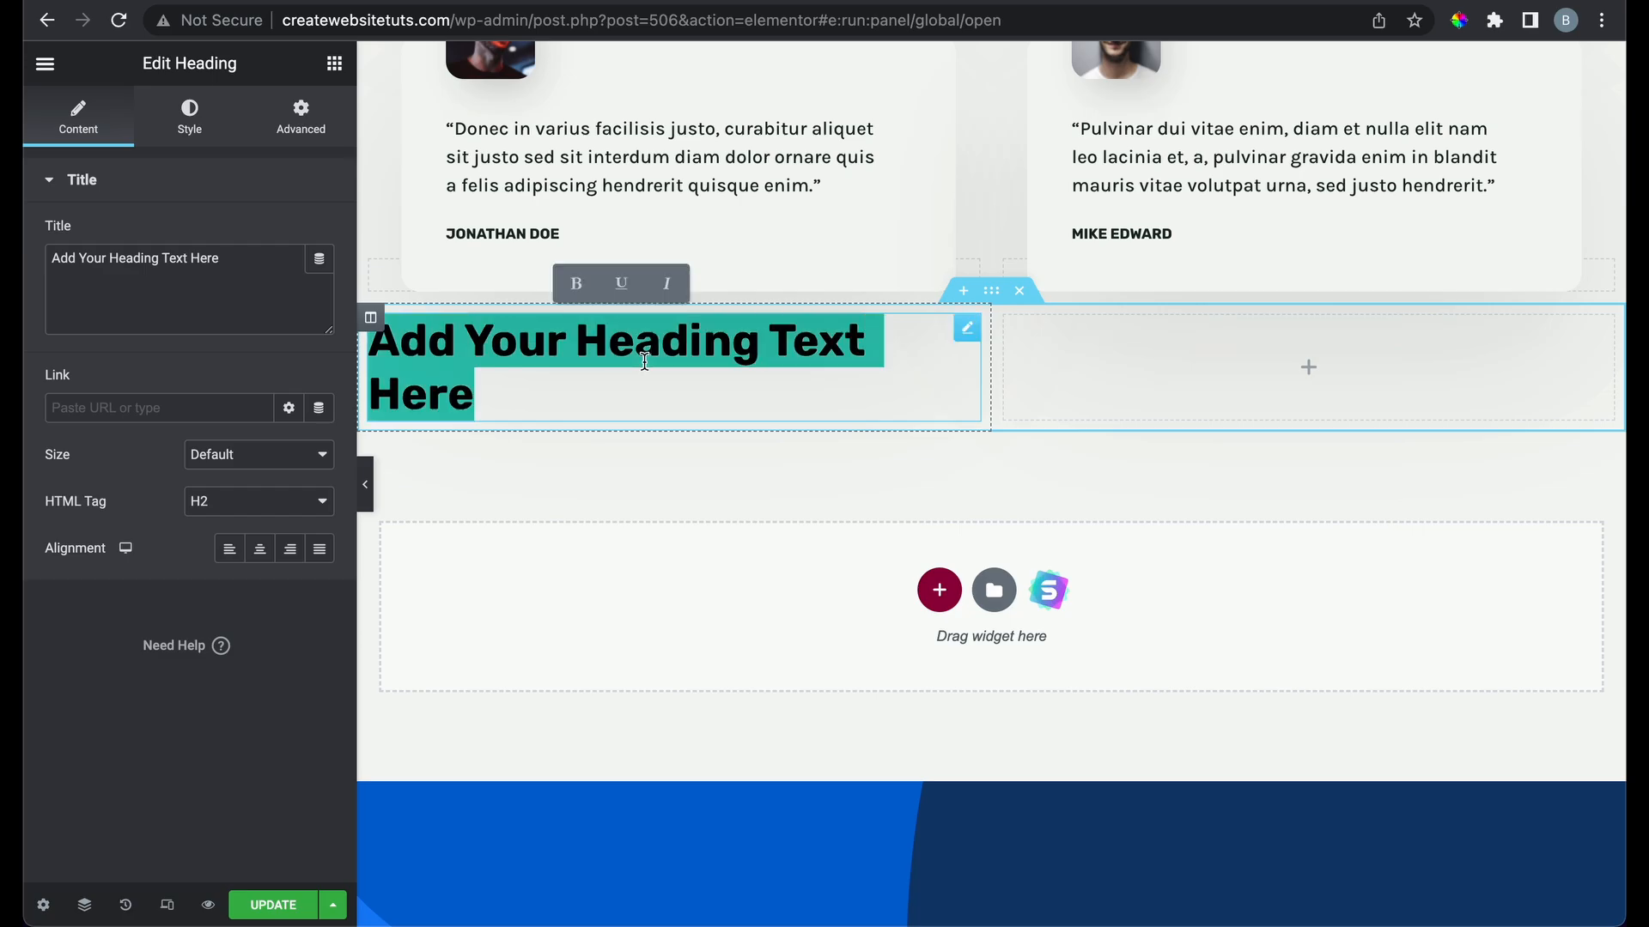
{"action": "scroll", "coordinate": [857, 646], "scroll_direction": "down", "scroll_amount": 10}
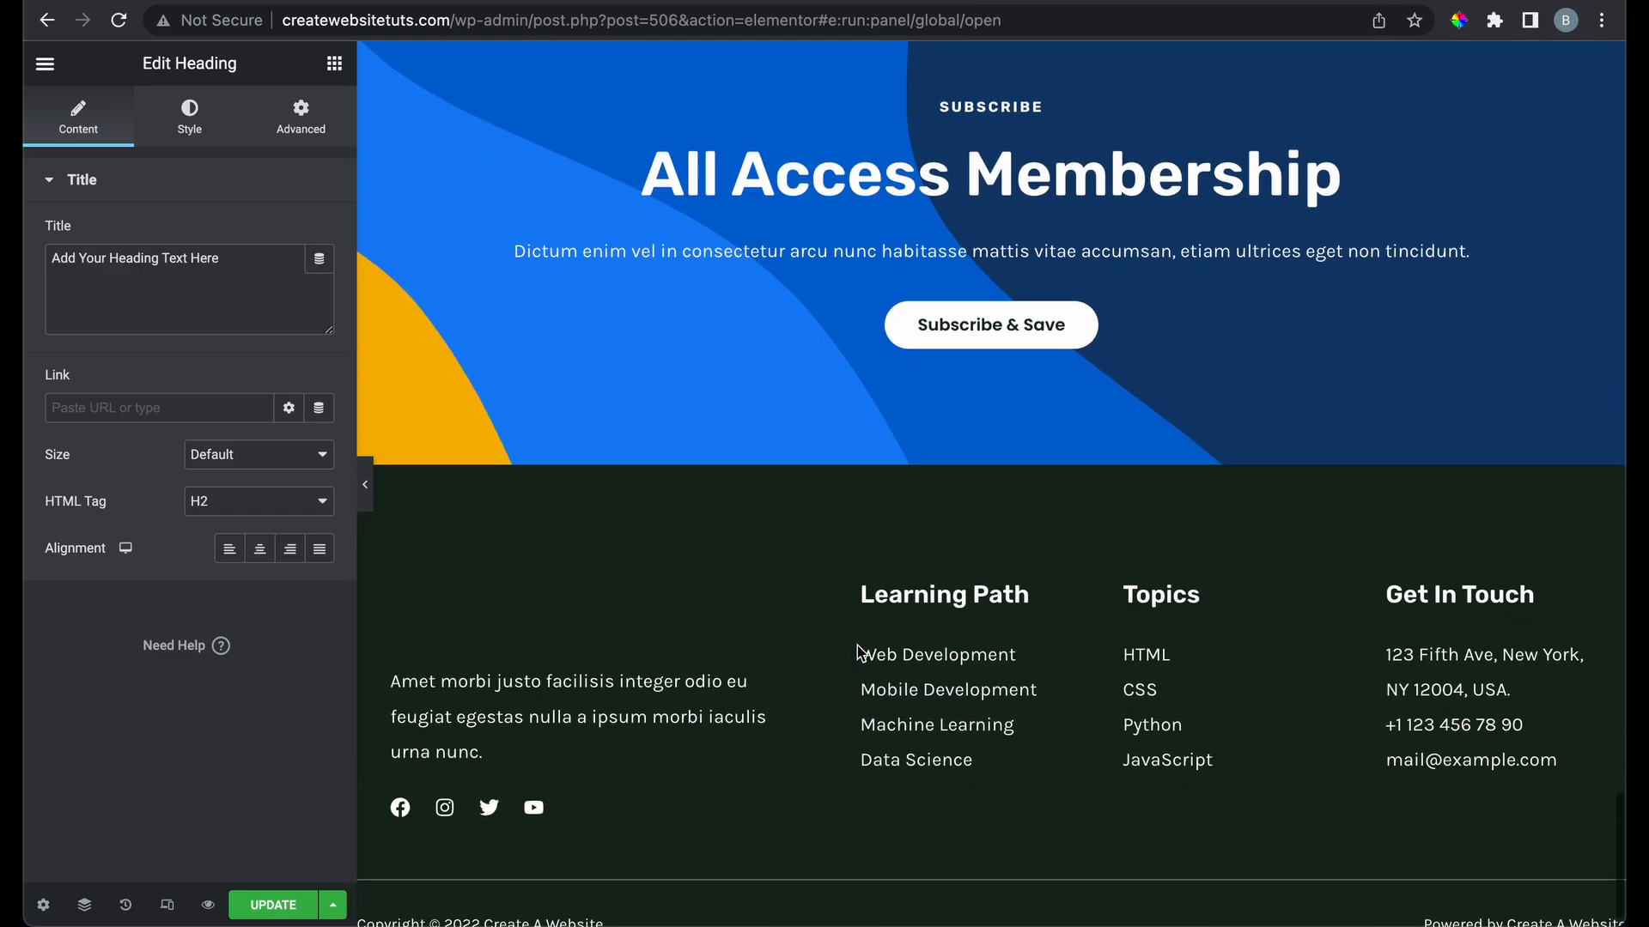
{"action": "scroll", "coordinate": [600, 673], "scroll_direction": "up", "scroll_amount": 10}
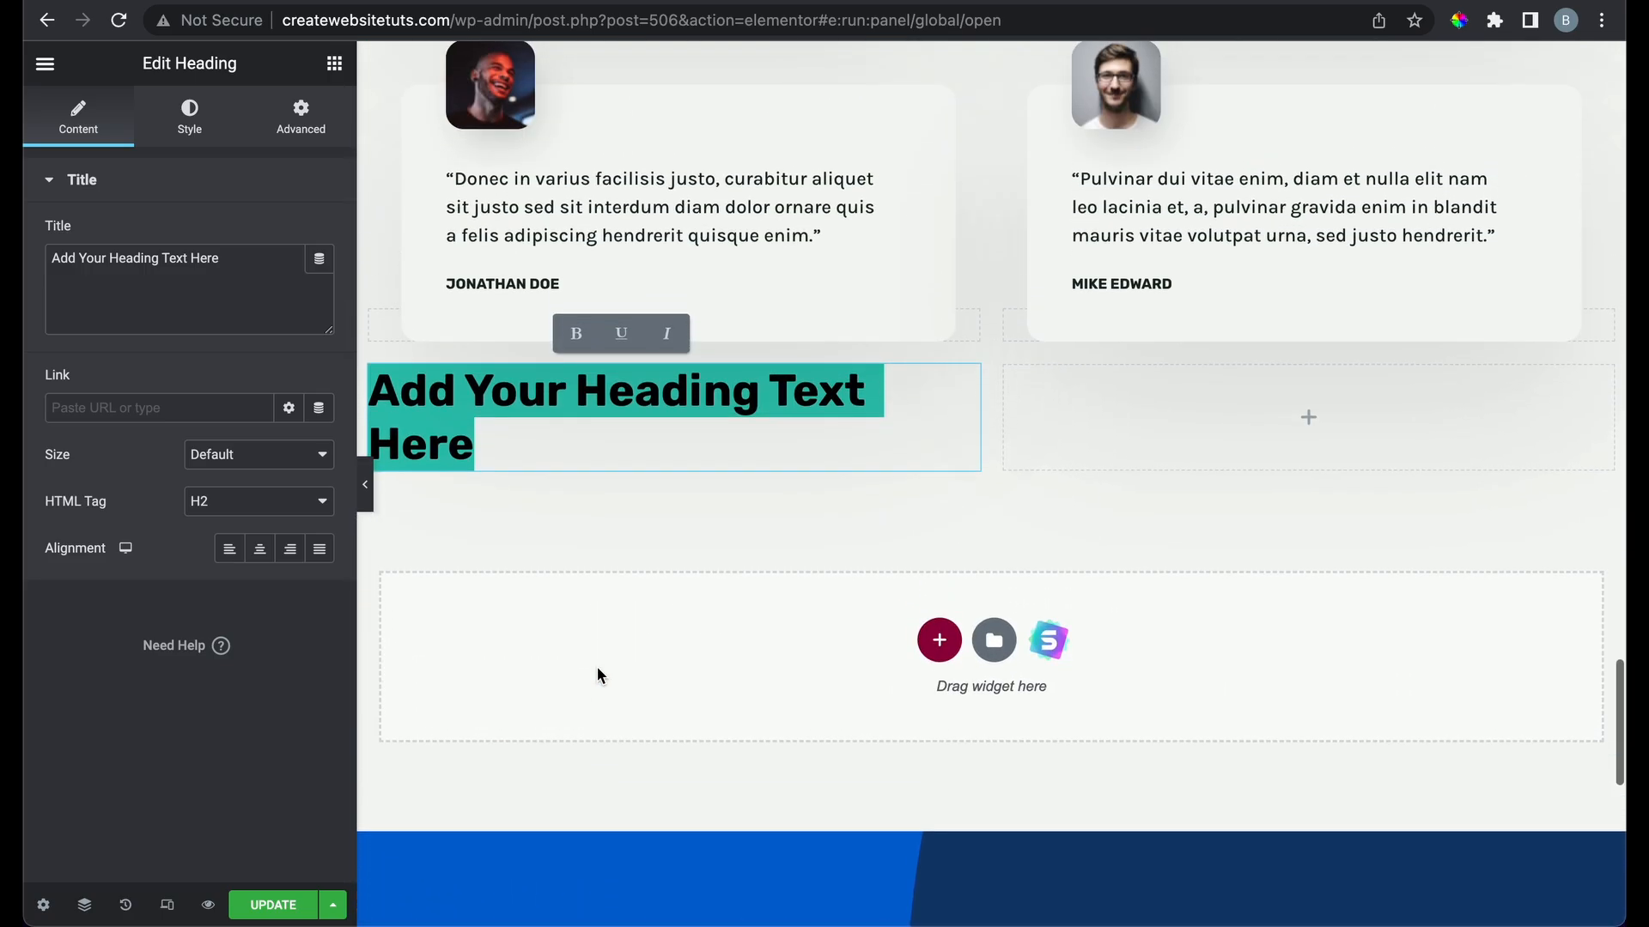
Insert a four-column section directly below the testimonials and delete the two-column section containing the placeholder heading
{"action": "left_click", "coordinate": [964, 340]}
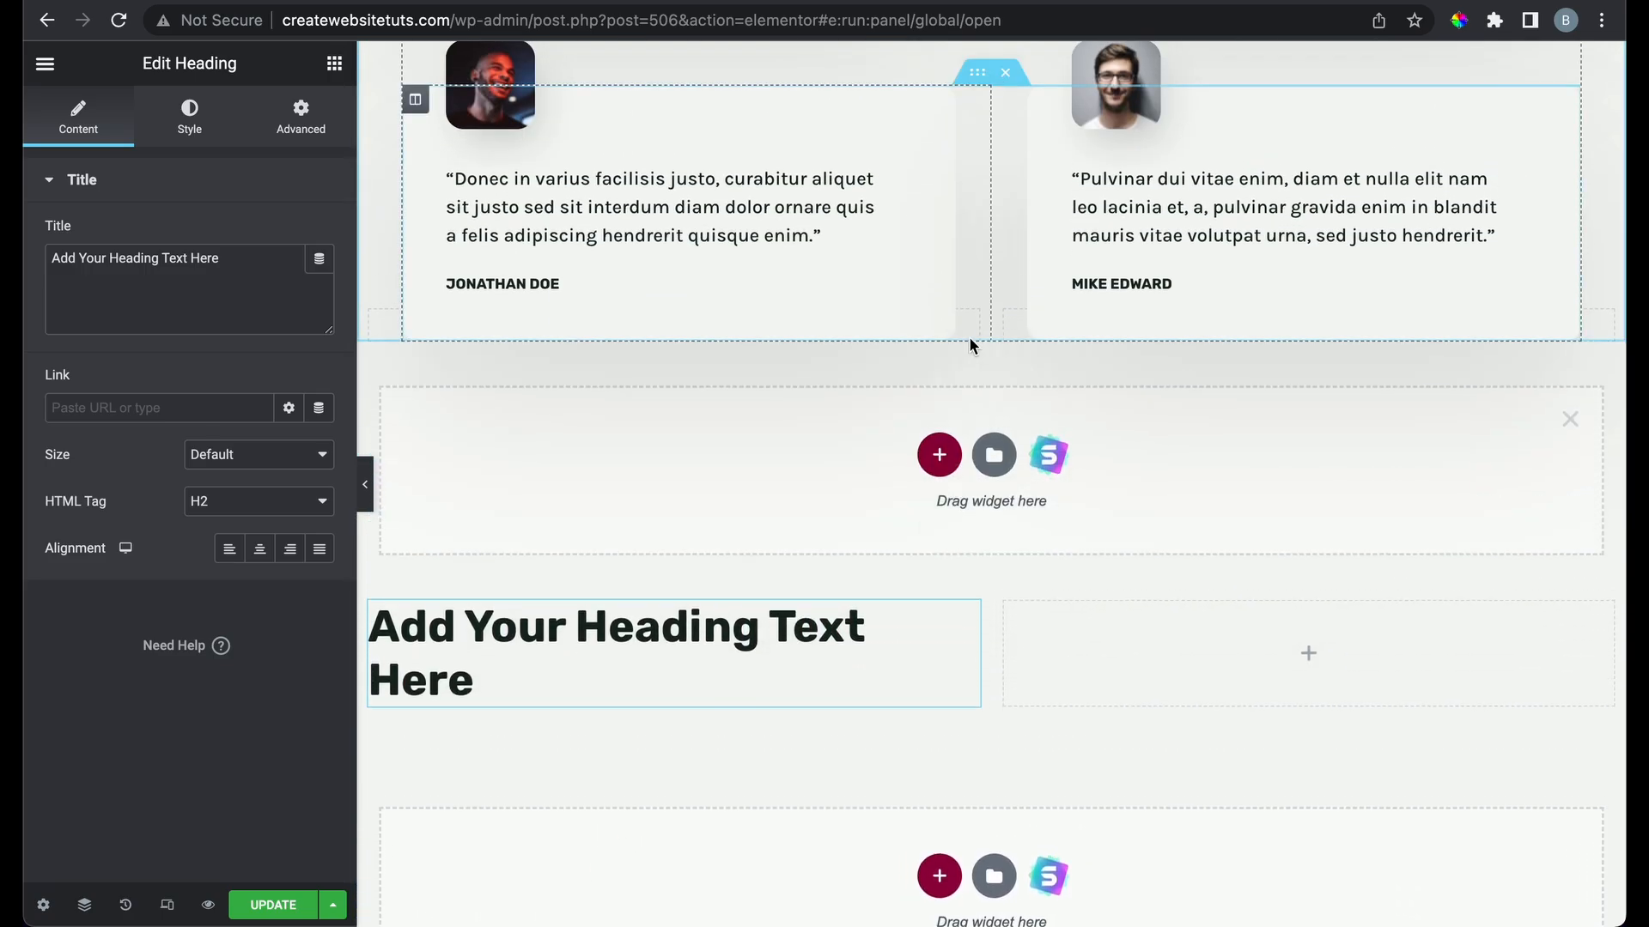
{"action": "left_click", "coordinate": [941, 448]}
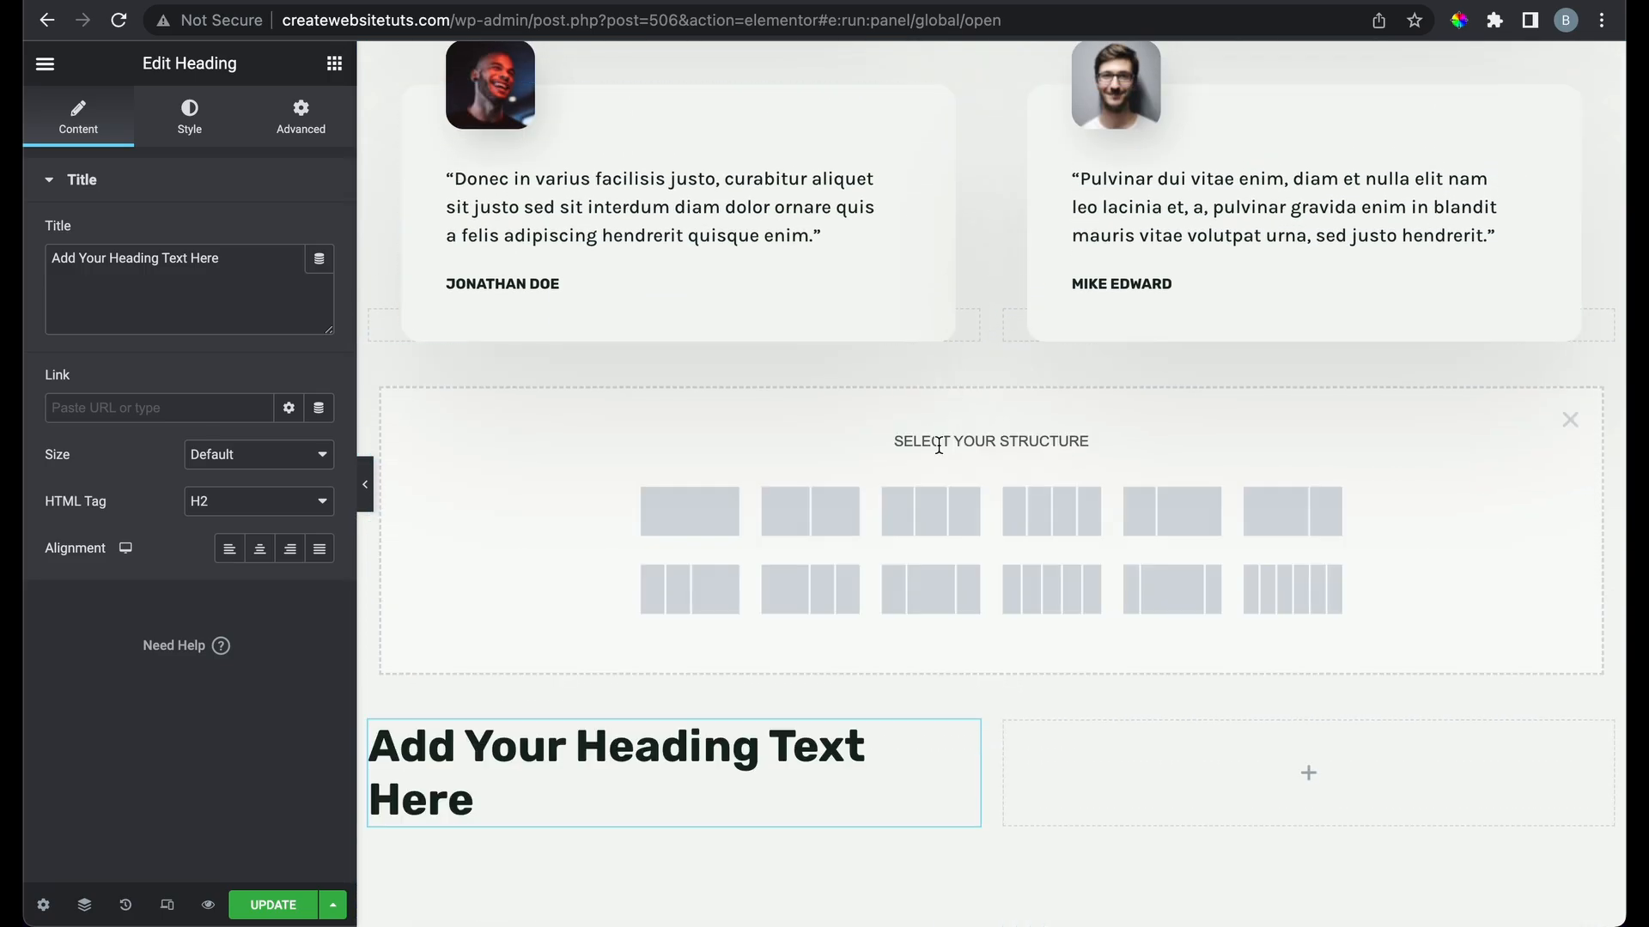
{"action": "left_click", "coordinate": [1035, 516]}
{"action": "left_click", "coordinate": [1019, 401]}
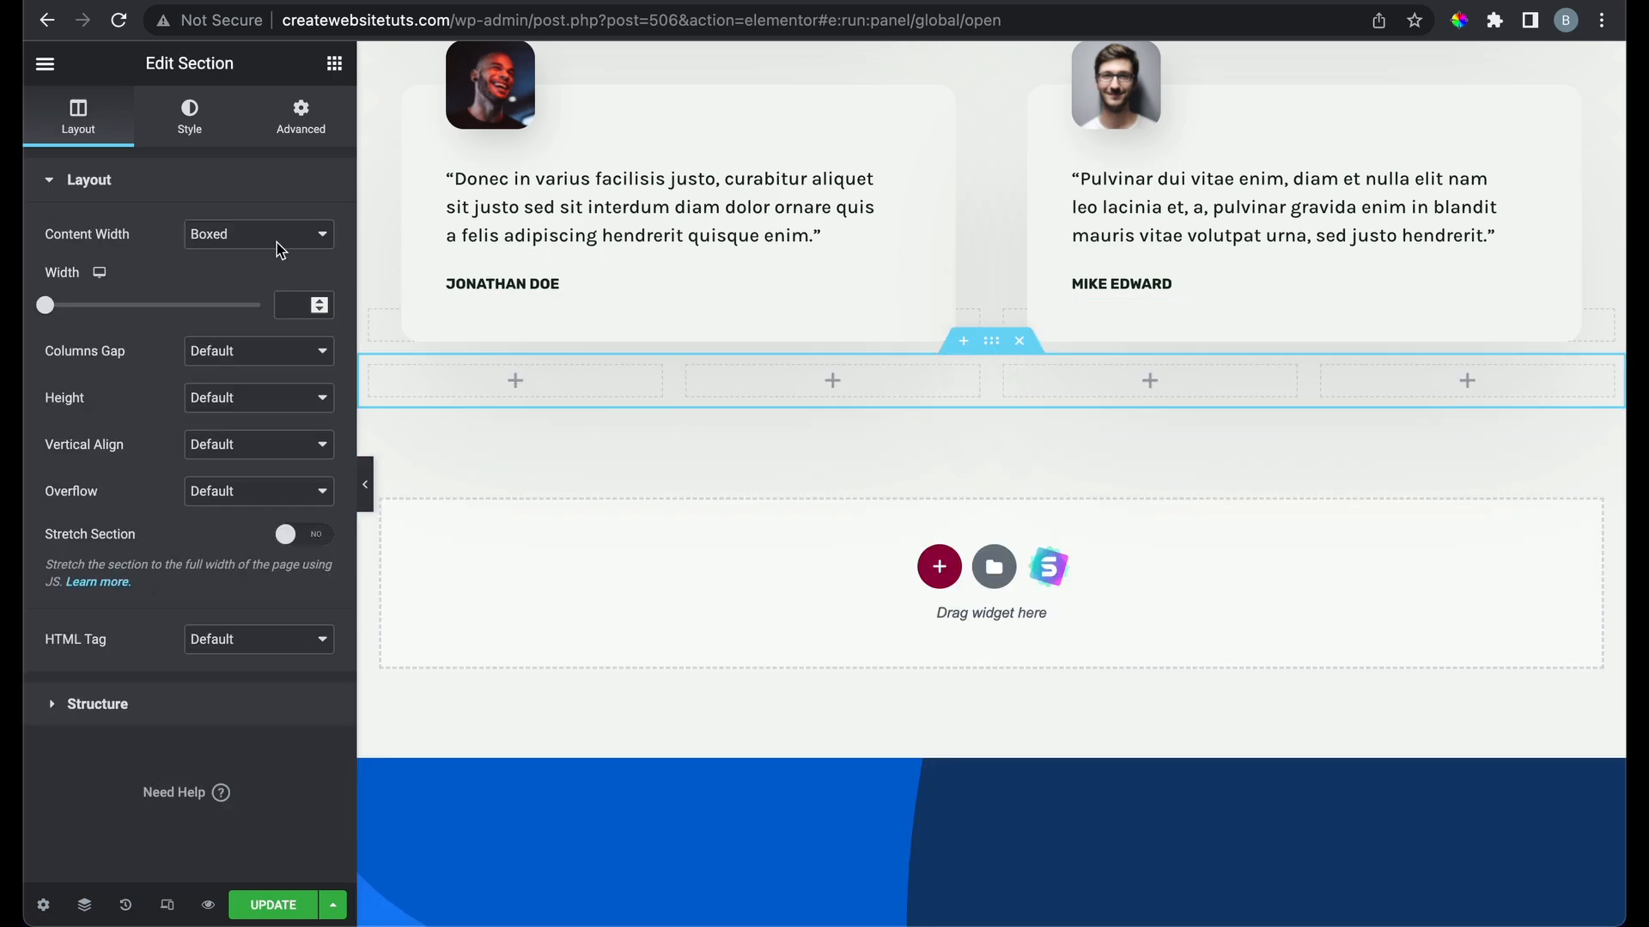
Place a Heading widget in the second column of the four-column section and set its text to "About"
{"action": "left_click", "coordinate": [334, 64]}
{"action": "left_click_drag", "start_coordinate": [270, 335], "coordinate": [865, 387]}
{"action": "triple_click", "coordinate": [865, 386]}
{"action": "type", "text": "A"}
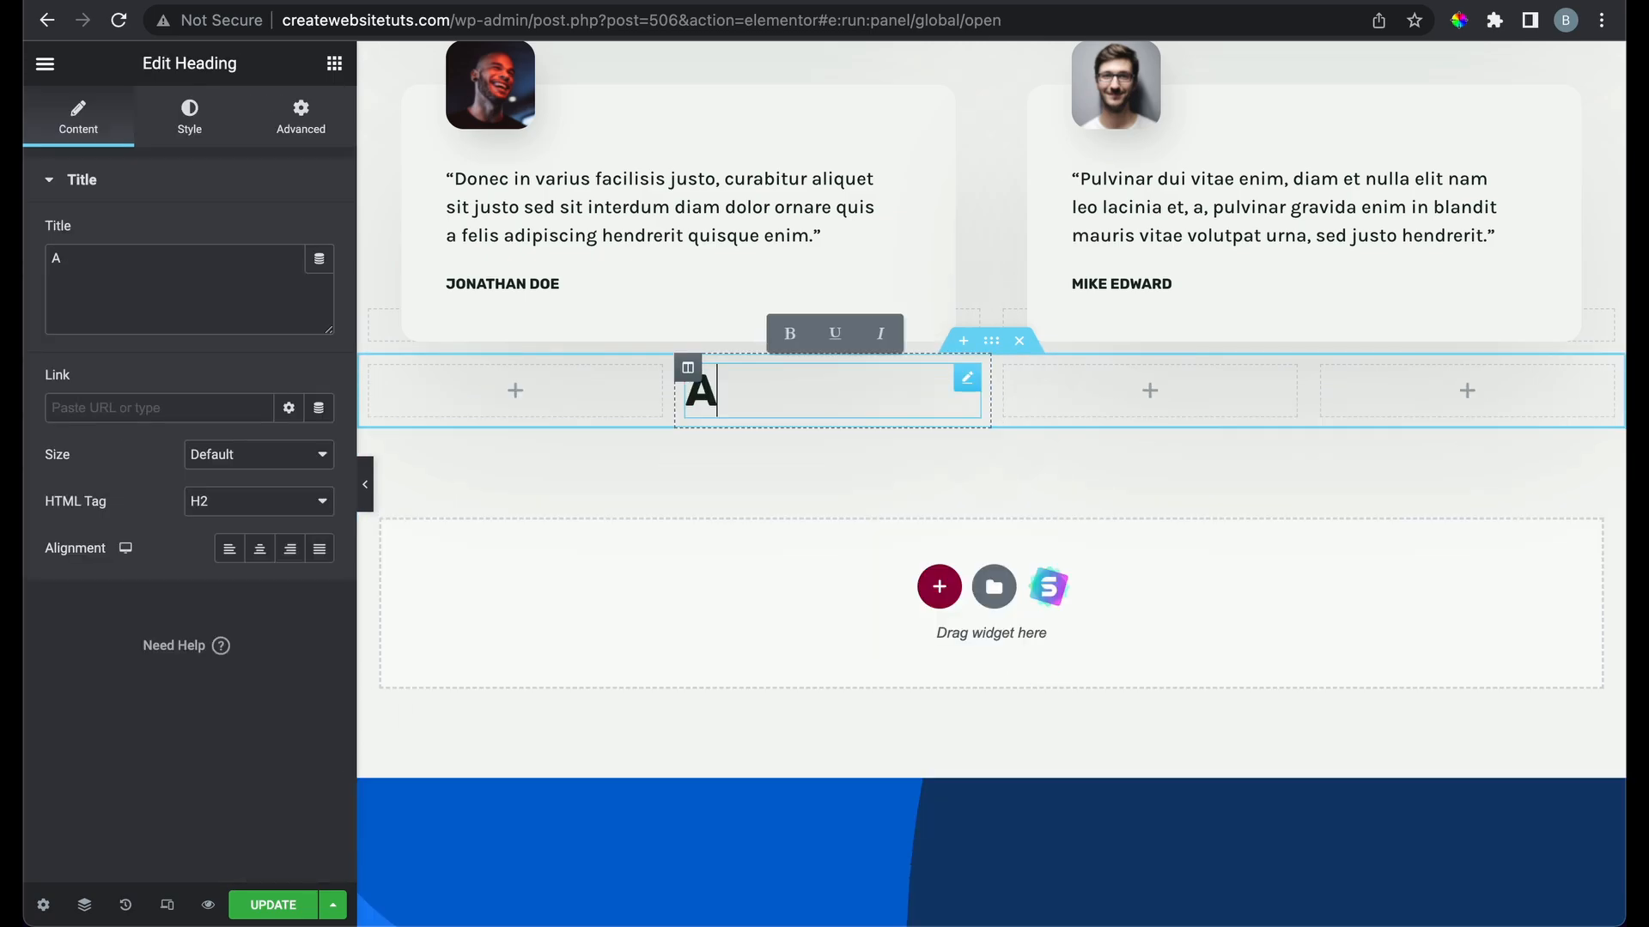
{"action": "type", "text": "bout"}
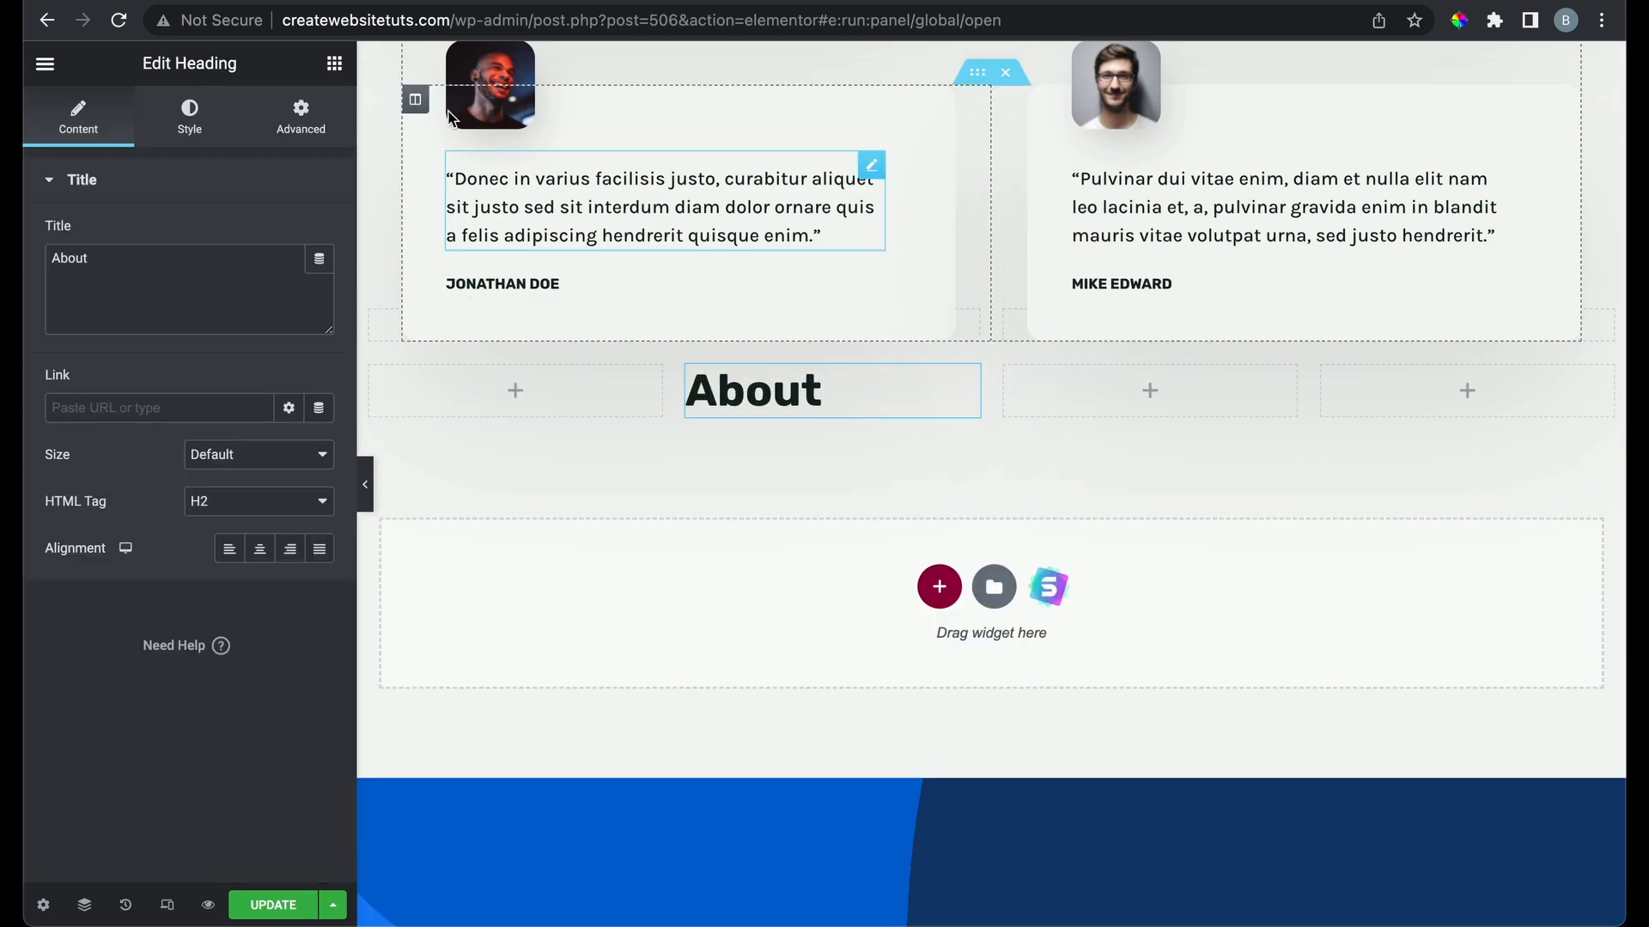
Add a second Heading widget under "About" and set its text to "Contact Us"
{"action": "left_click", "coordinate": [333, 65]}
{"action": "left_click_drag", "start_coordinate": [702, 397], "coordinate": [777, 403]}
{"action": "left_click", "coordinate": [862, 518]}
{"action": "key", "text": "ctrl+a"}
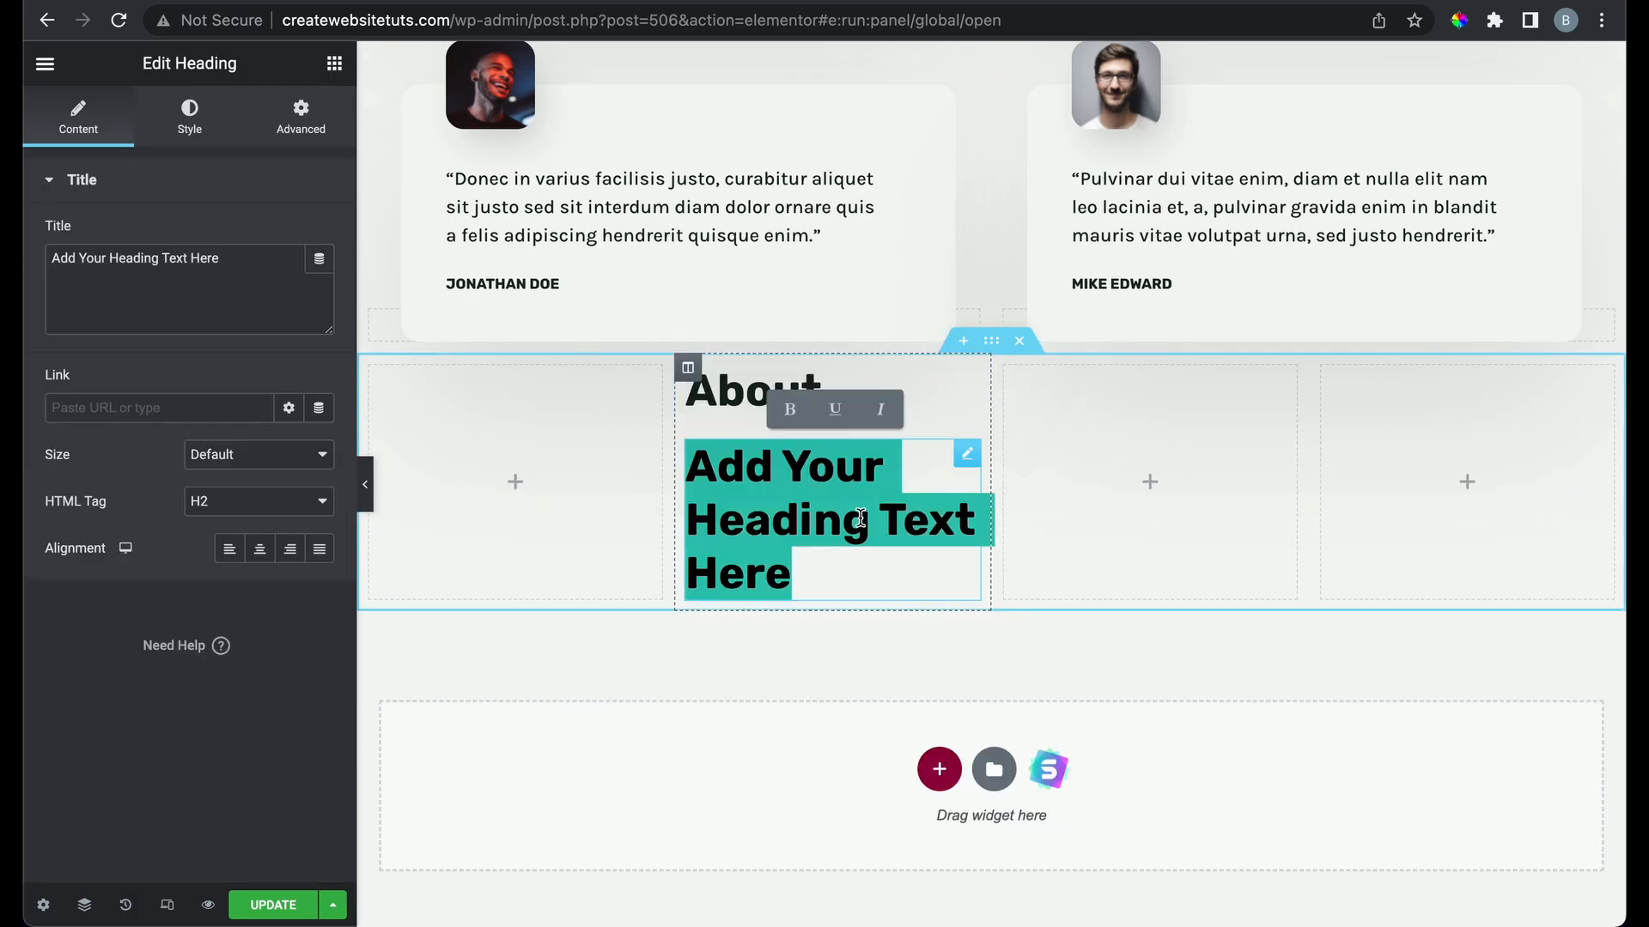
{"action": "type", "text": "Contact Us"}
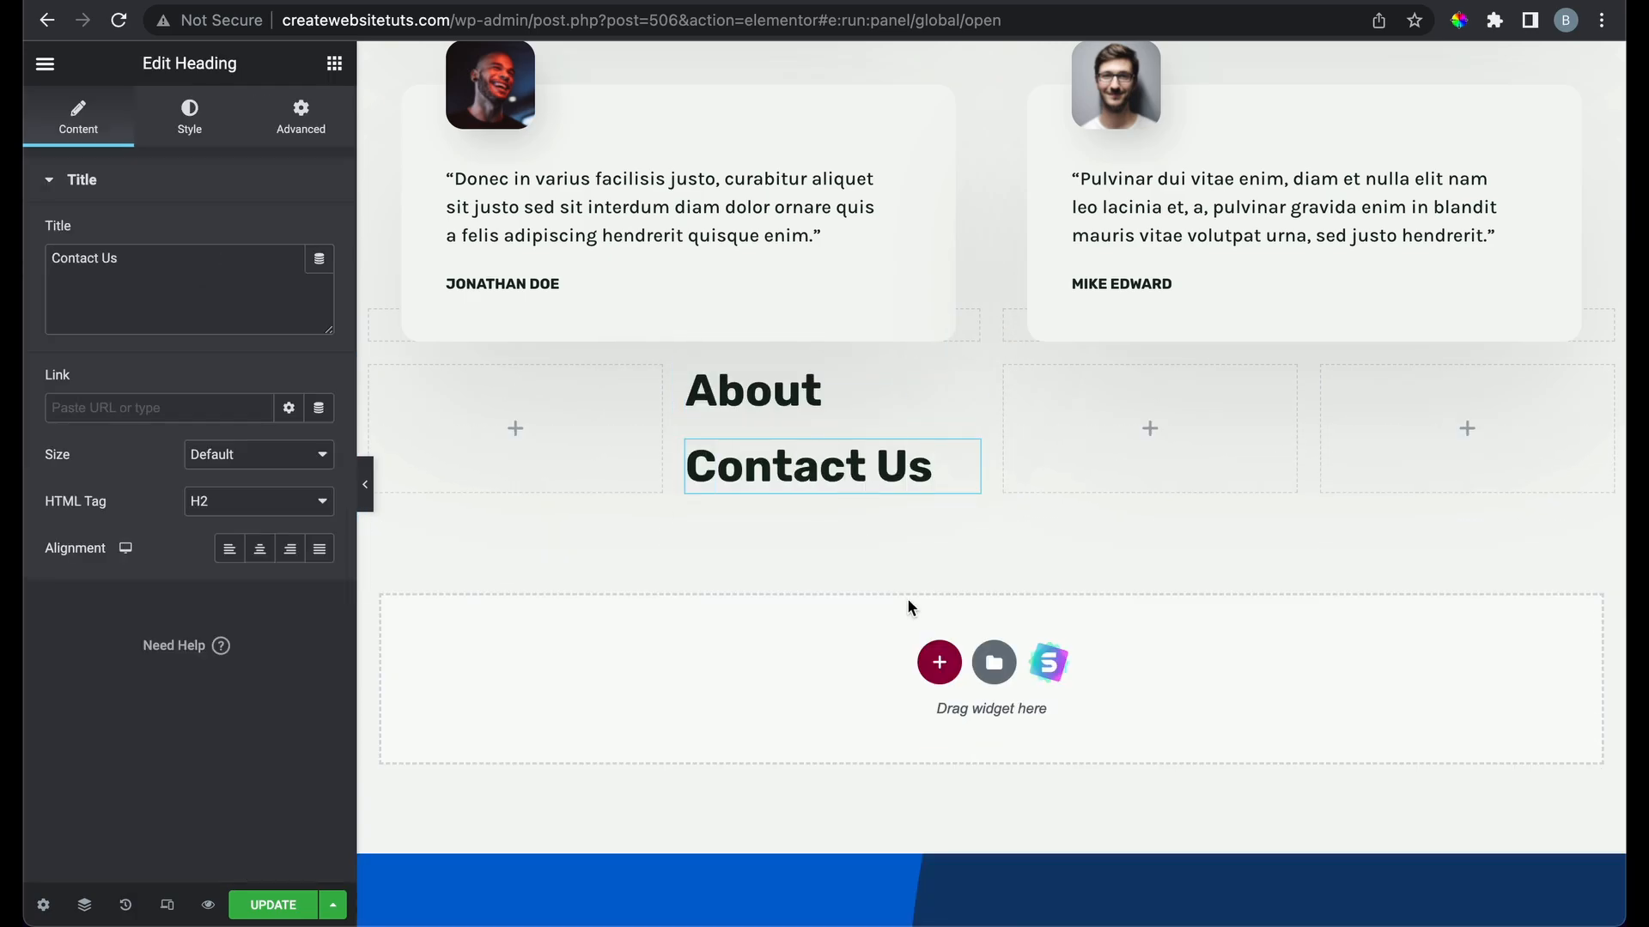
Reduce the typography size of the "Contact Us" heading to about 18 px
{"action": "scroll", "coordinate": [908, 555], "scroll_direction": "down", "scroll_amount": 10}
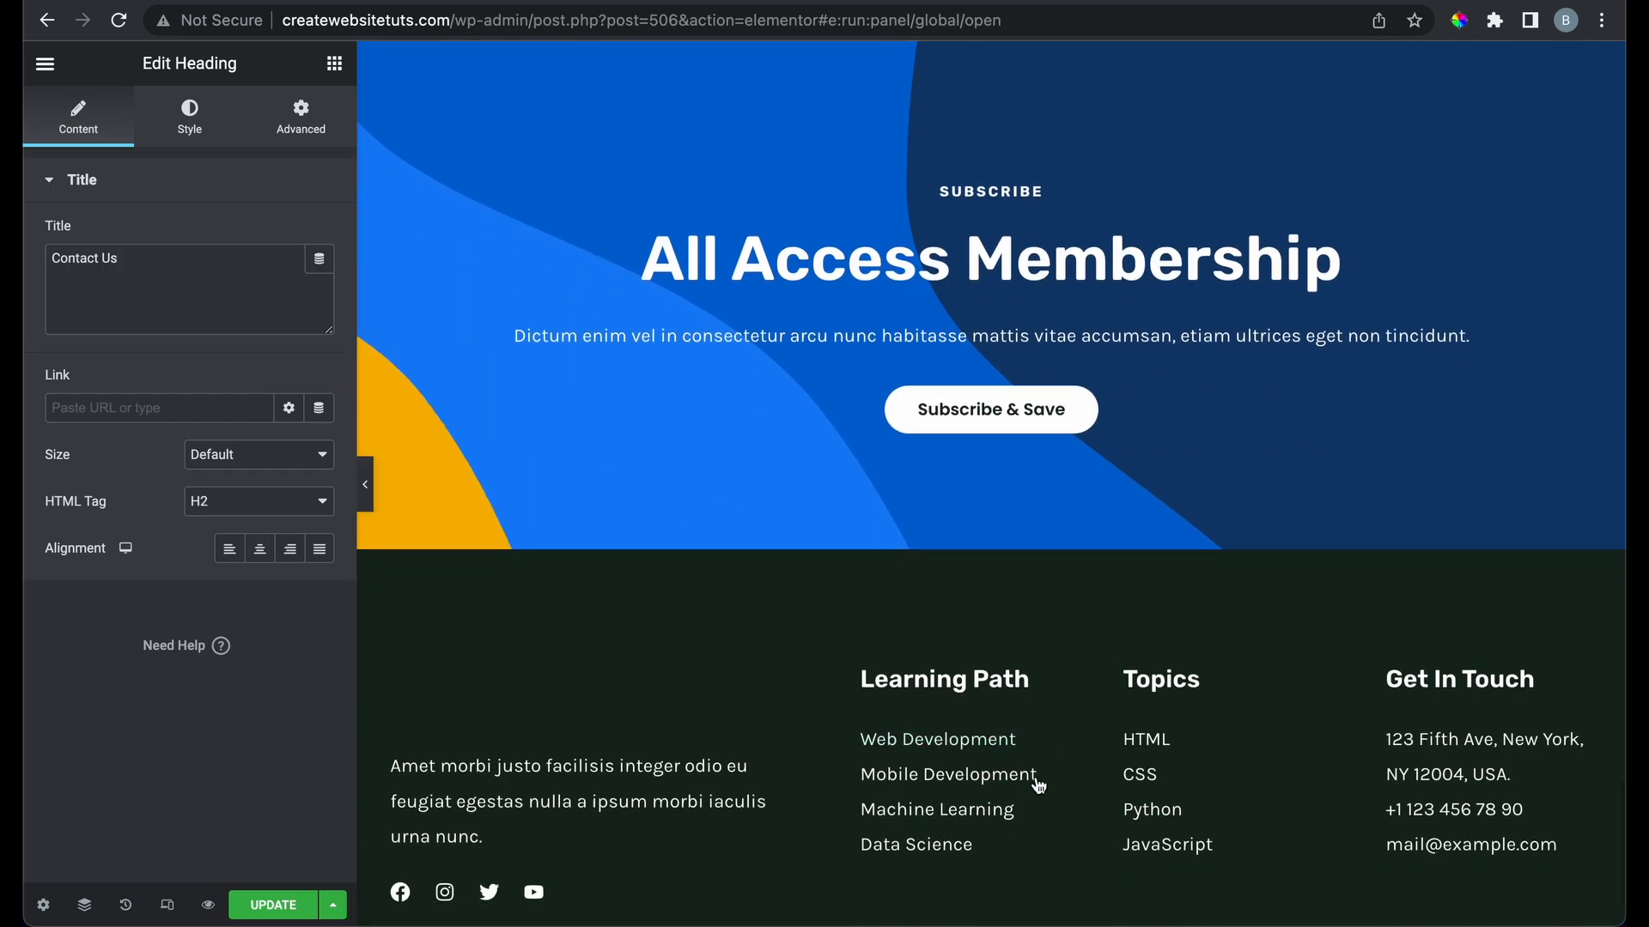
{"action": "scroll", "coordinate": [945, 756], "scroll_direction": "up", "scroll_amount": 10}
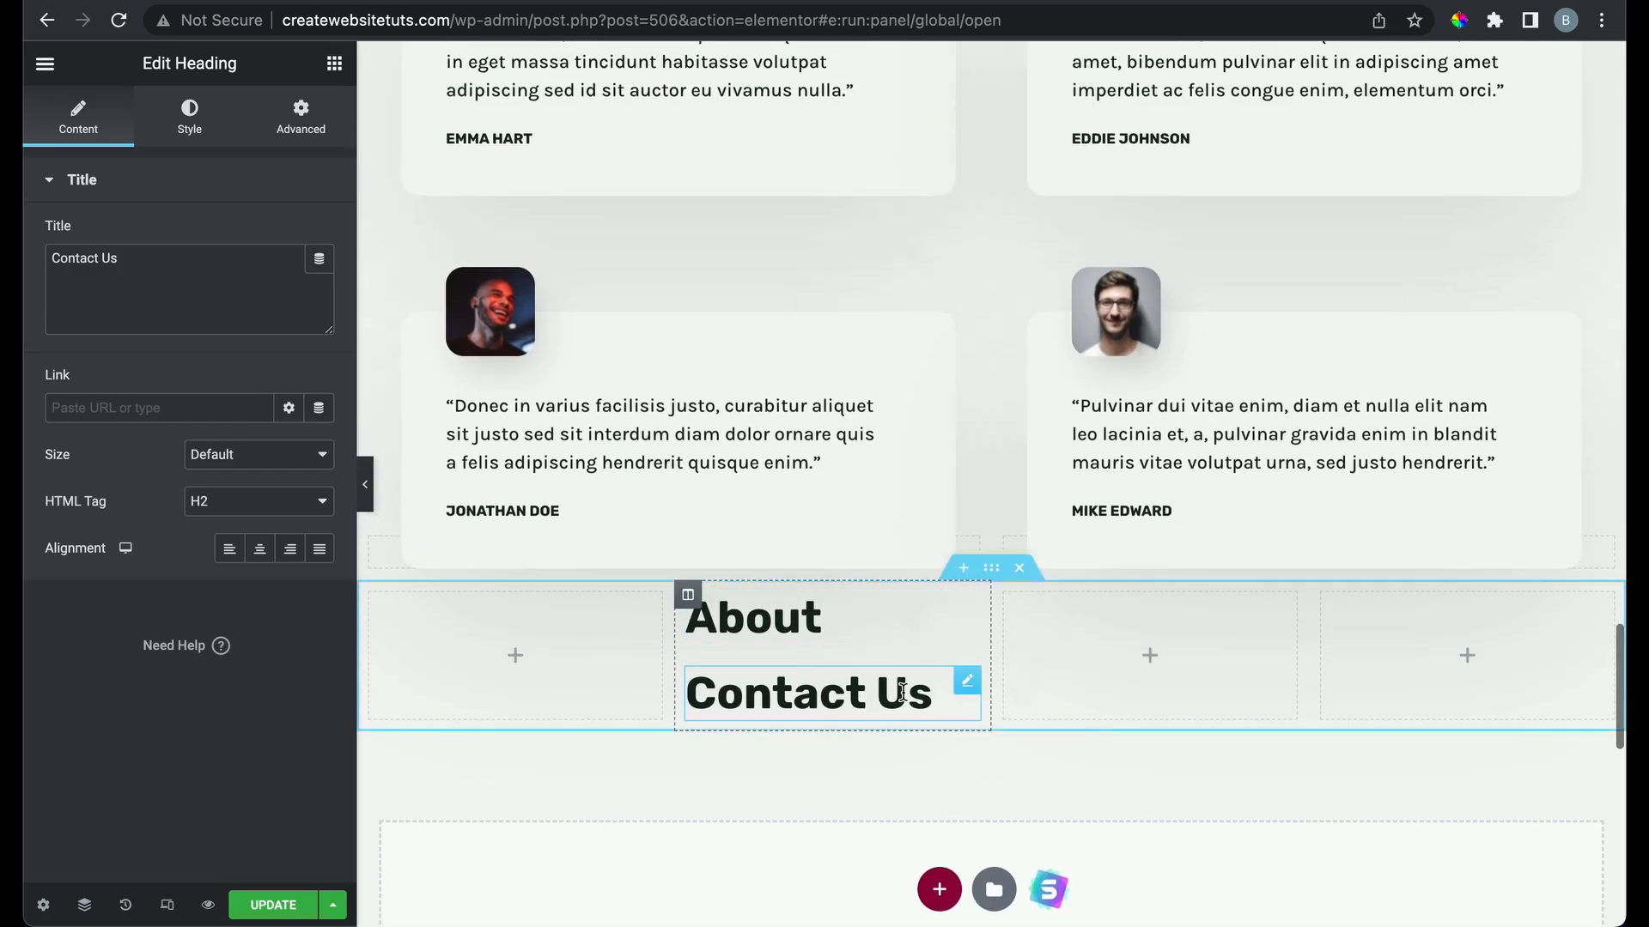
{"action": "left_click", "coordinate": [190, 116]}
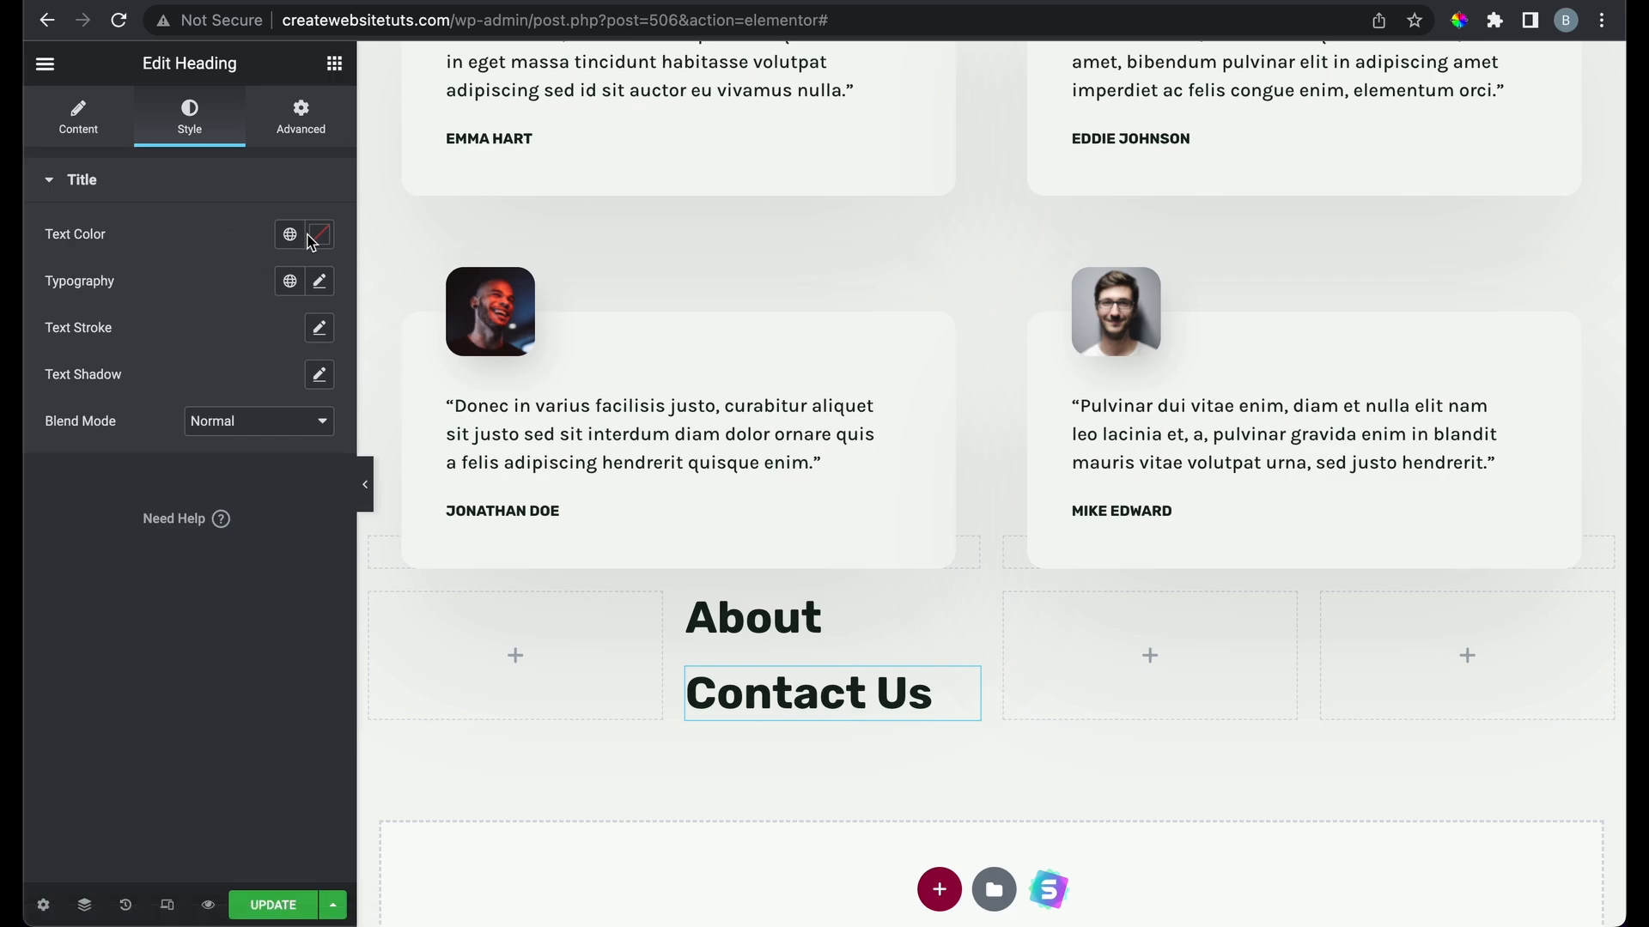
{"action": "left_click", "coordinate": [320, 283]}
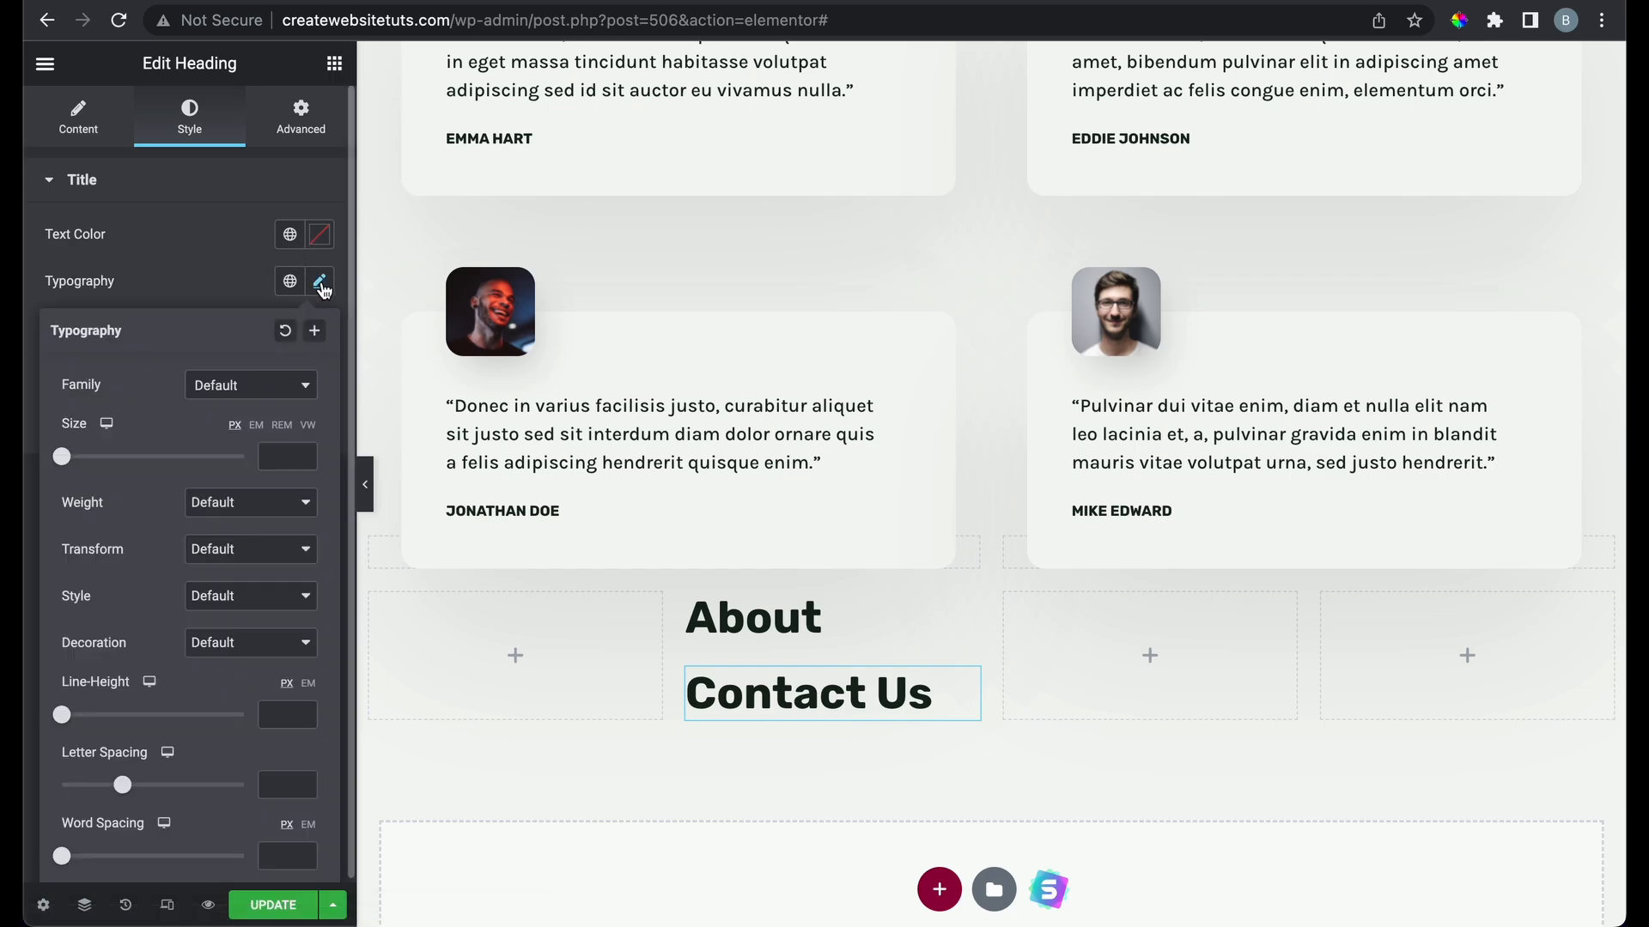
{"action": "left_click_drag", "start_coordinate": [63, 458], "coordinate": [77, 457]}
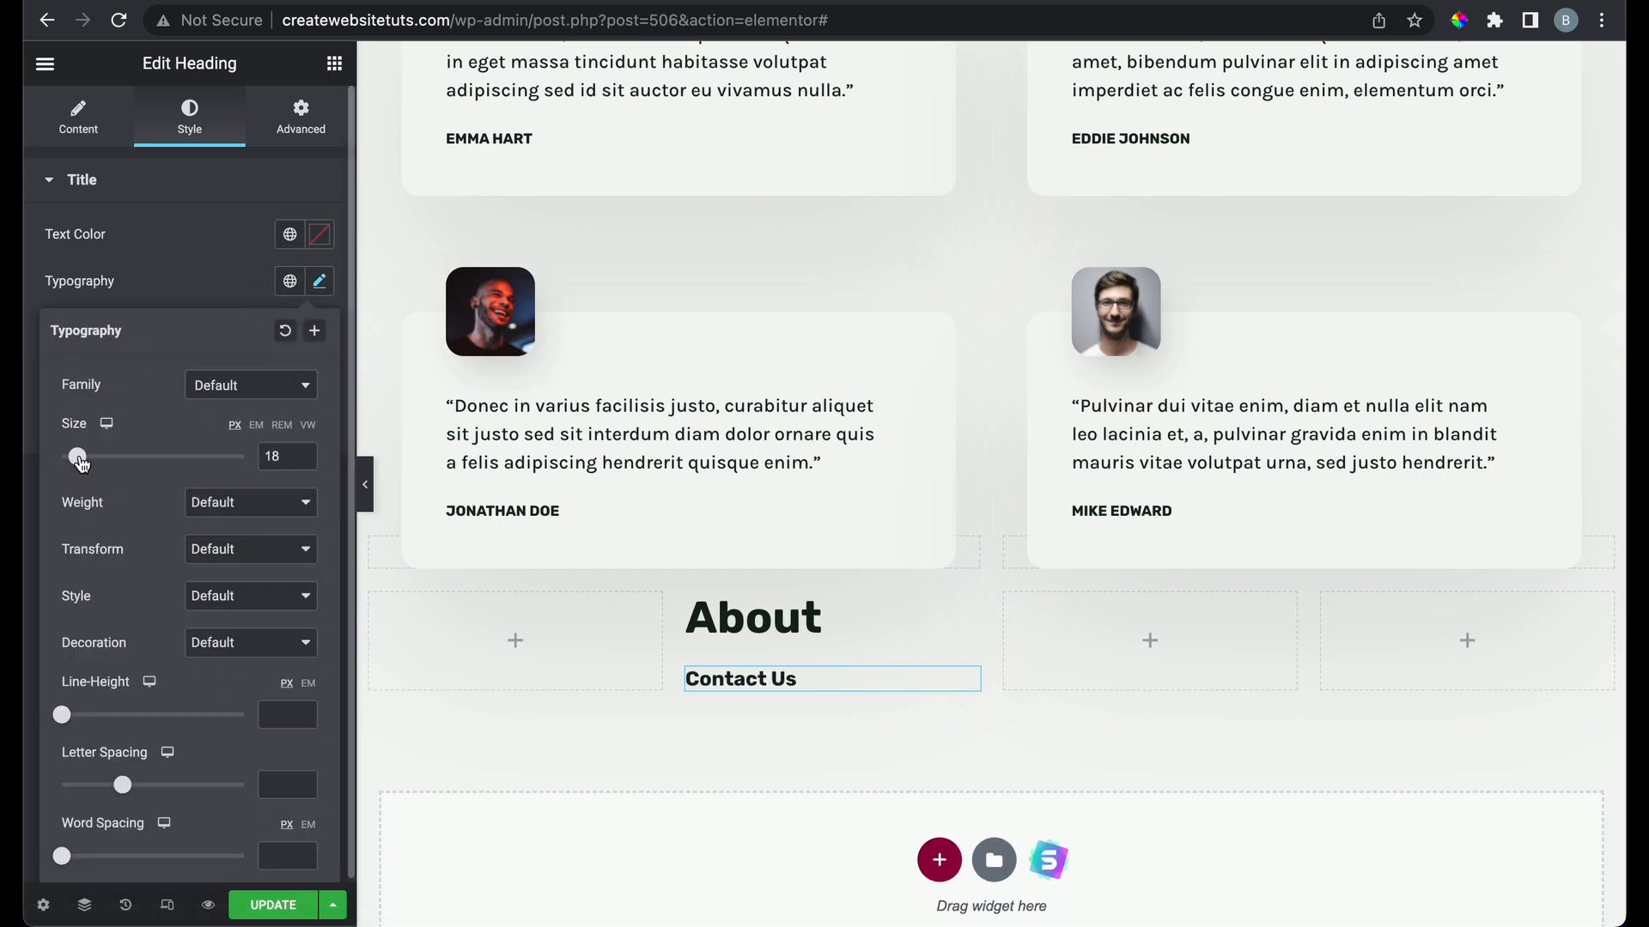
Enter "www" as a sample link for the "Contact Us" heading, then clear the link
{"action": "left_click", "coordinate": [78, 118]}
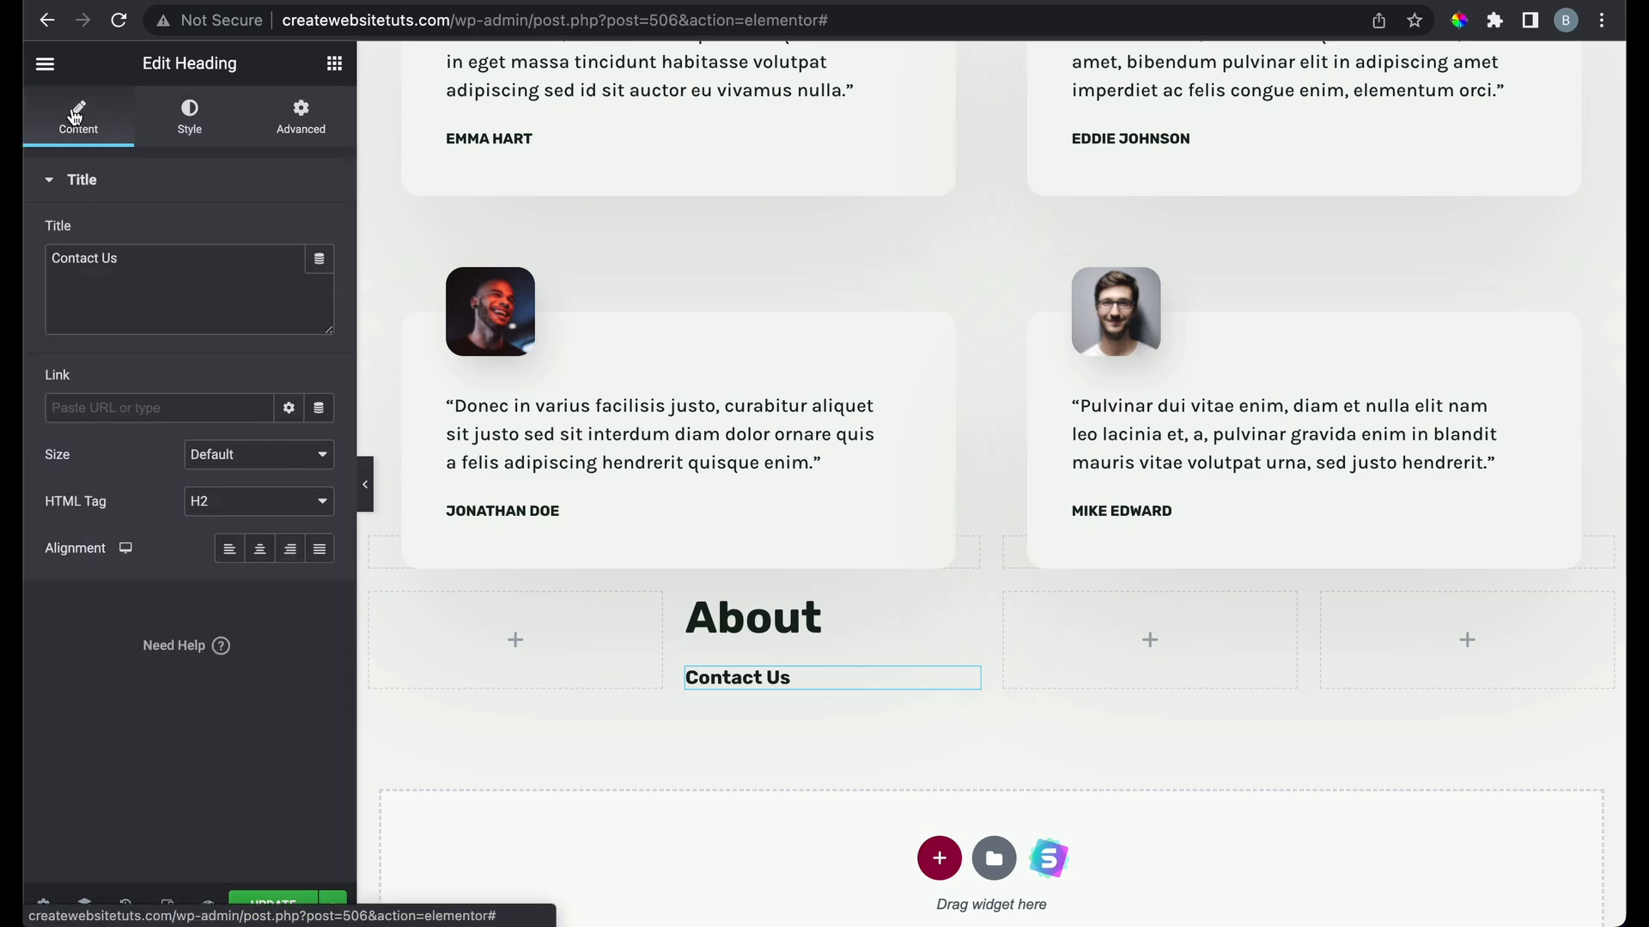
{"action": "left_click", "coordinate": [177, 407]}
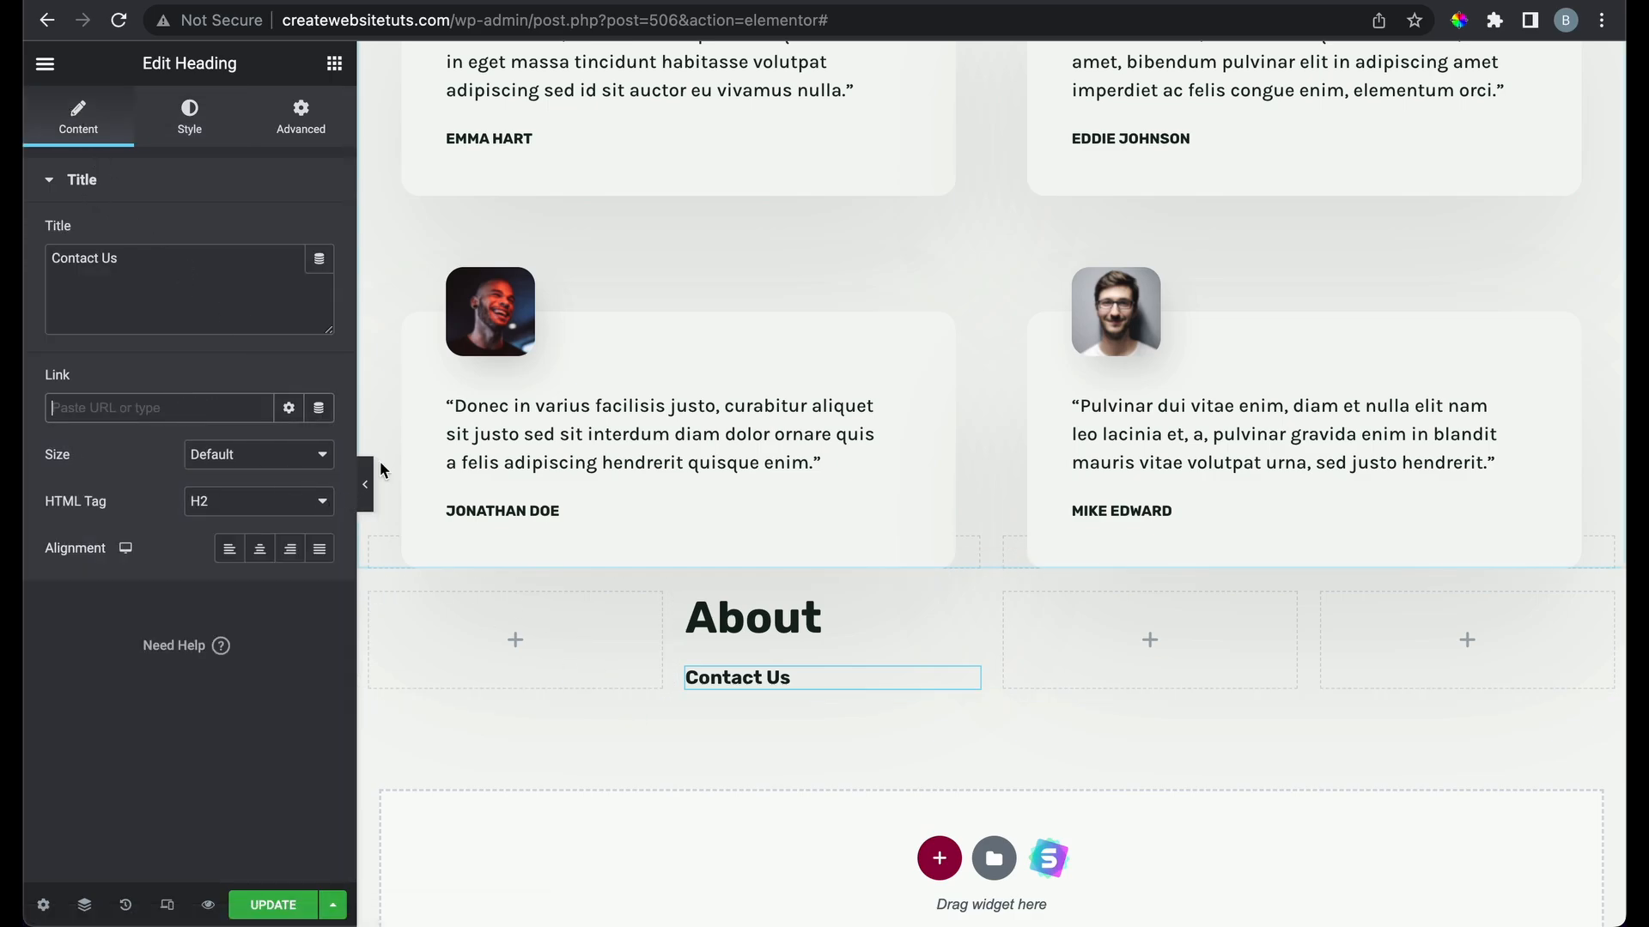
{"action": "type", "text": "www"}
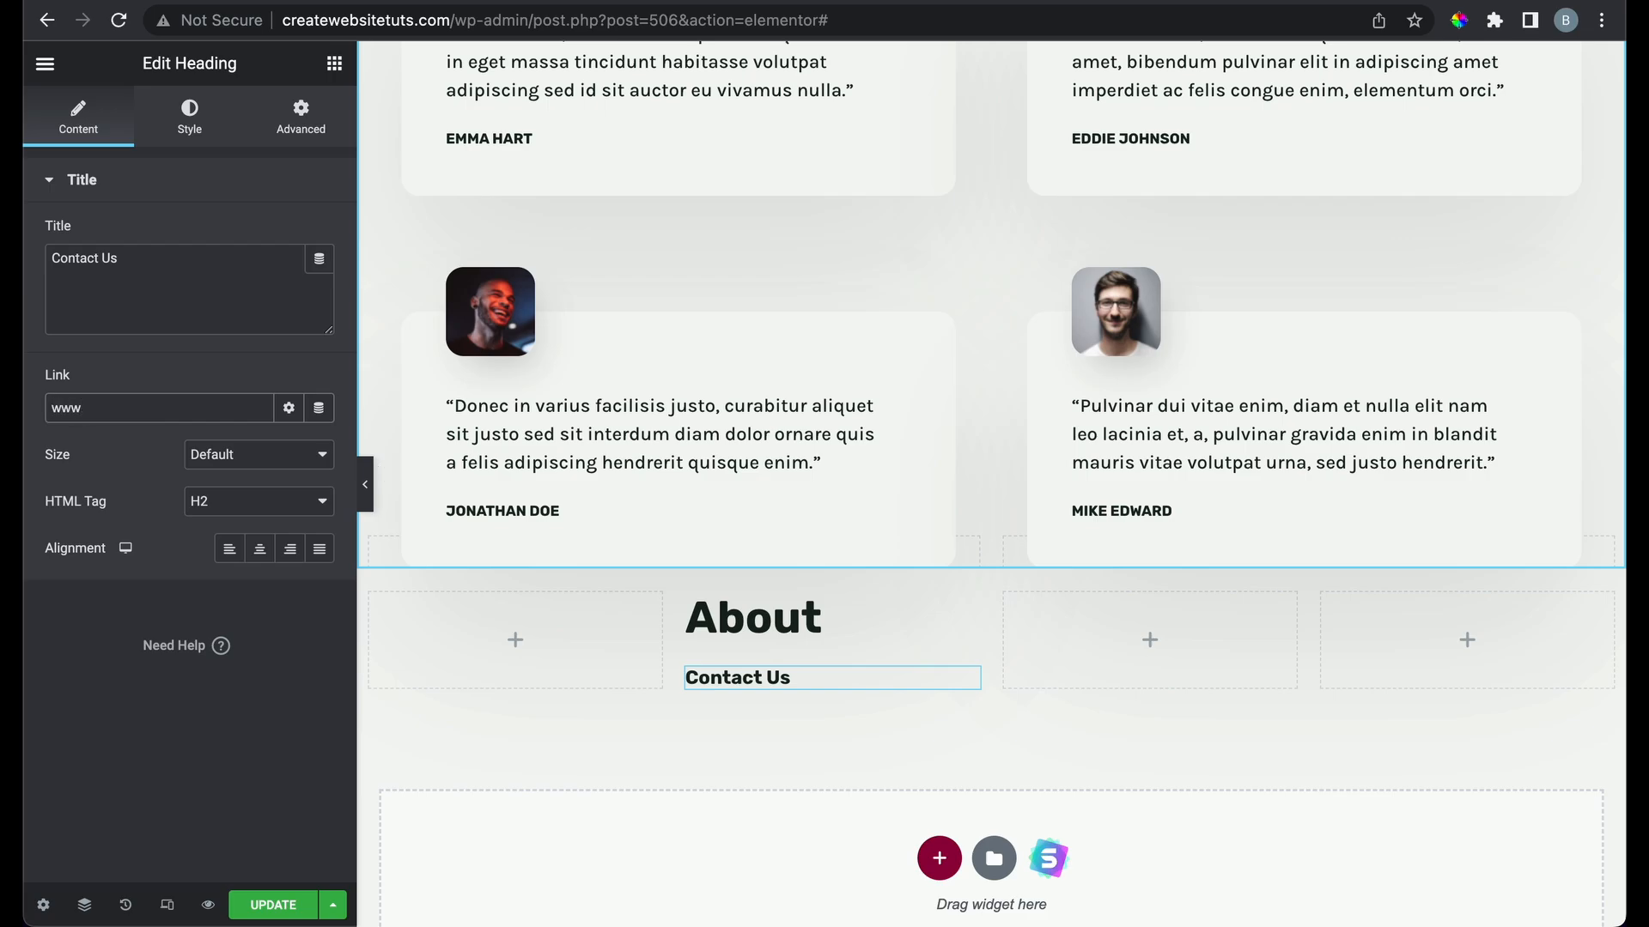
{"action": "key", "text": "BackSpace"}
{"action": "key", "text": "BackSpace"}
{"action": "key", "text": "BackSpace"}
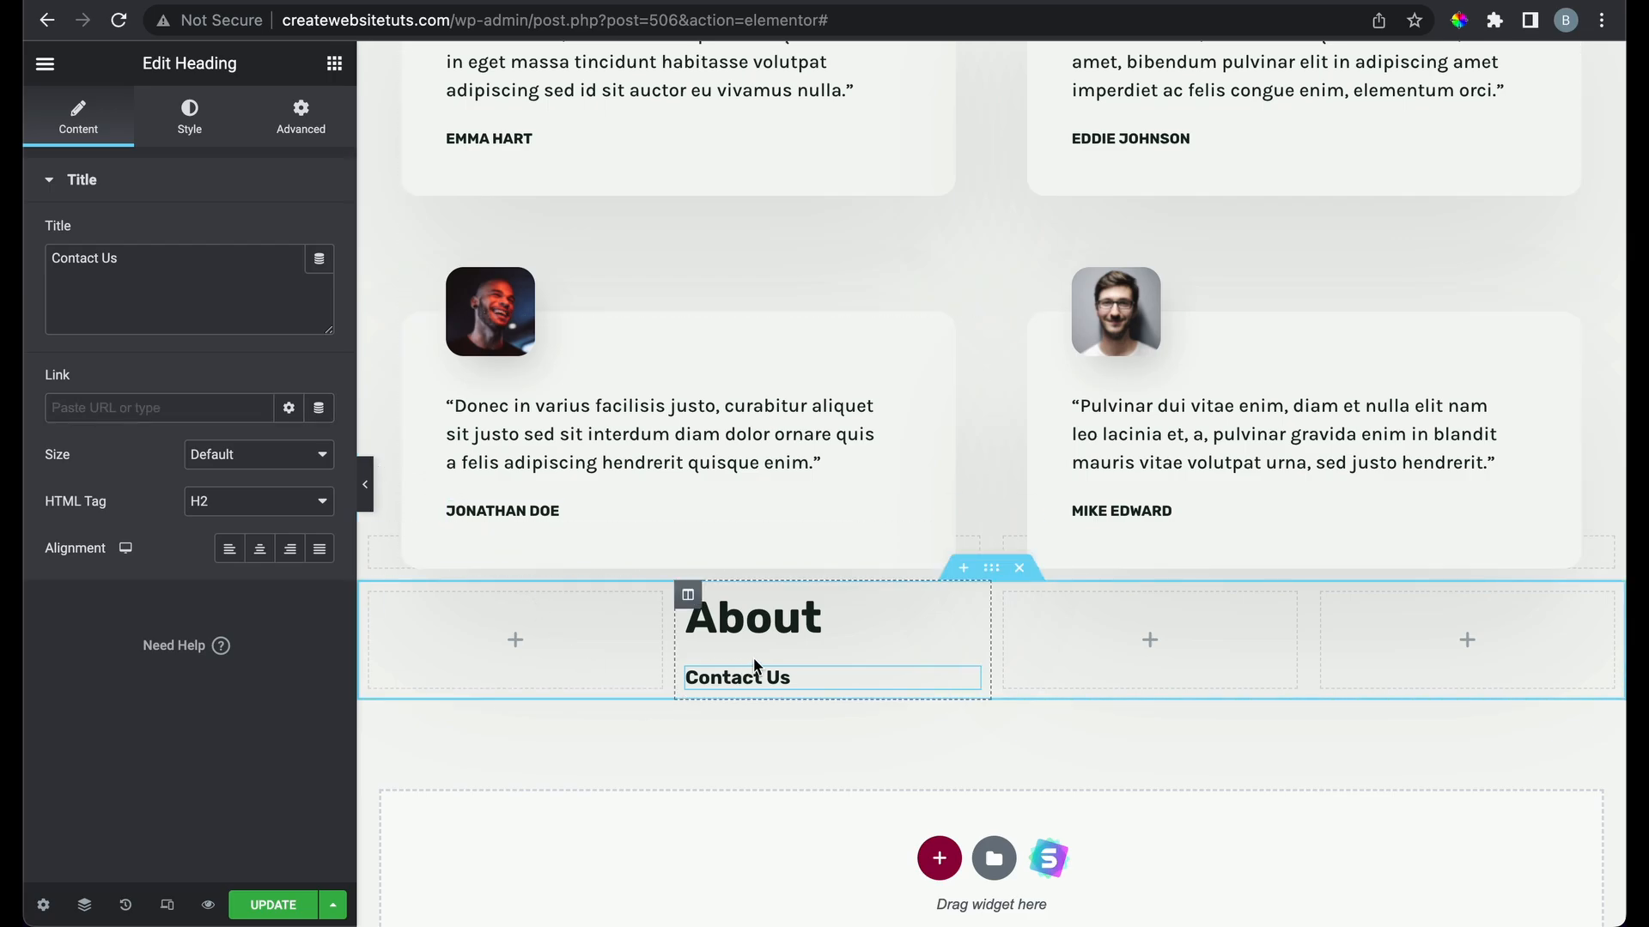
Delete the four-column section with the "About" and "Contact Us" headings and update the page
{"action": "scroll", "coordinate": [869, 706], "scroll_direction": "down", "scroll_amount": 10}
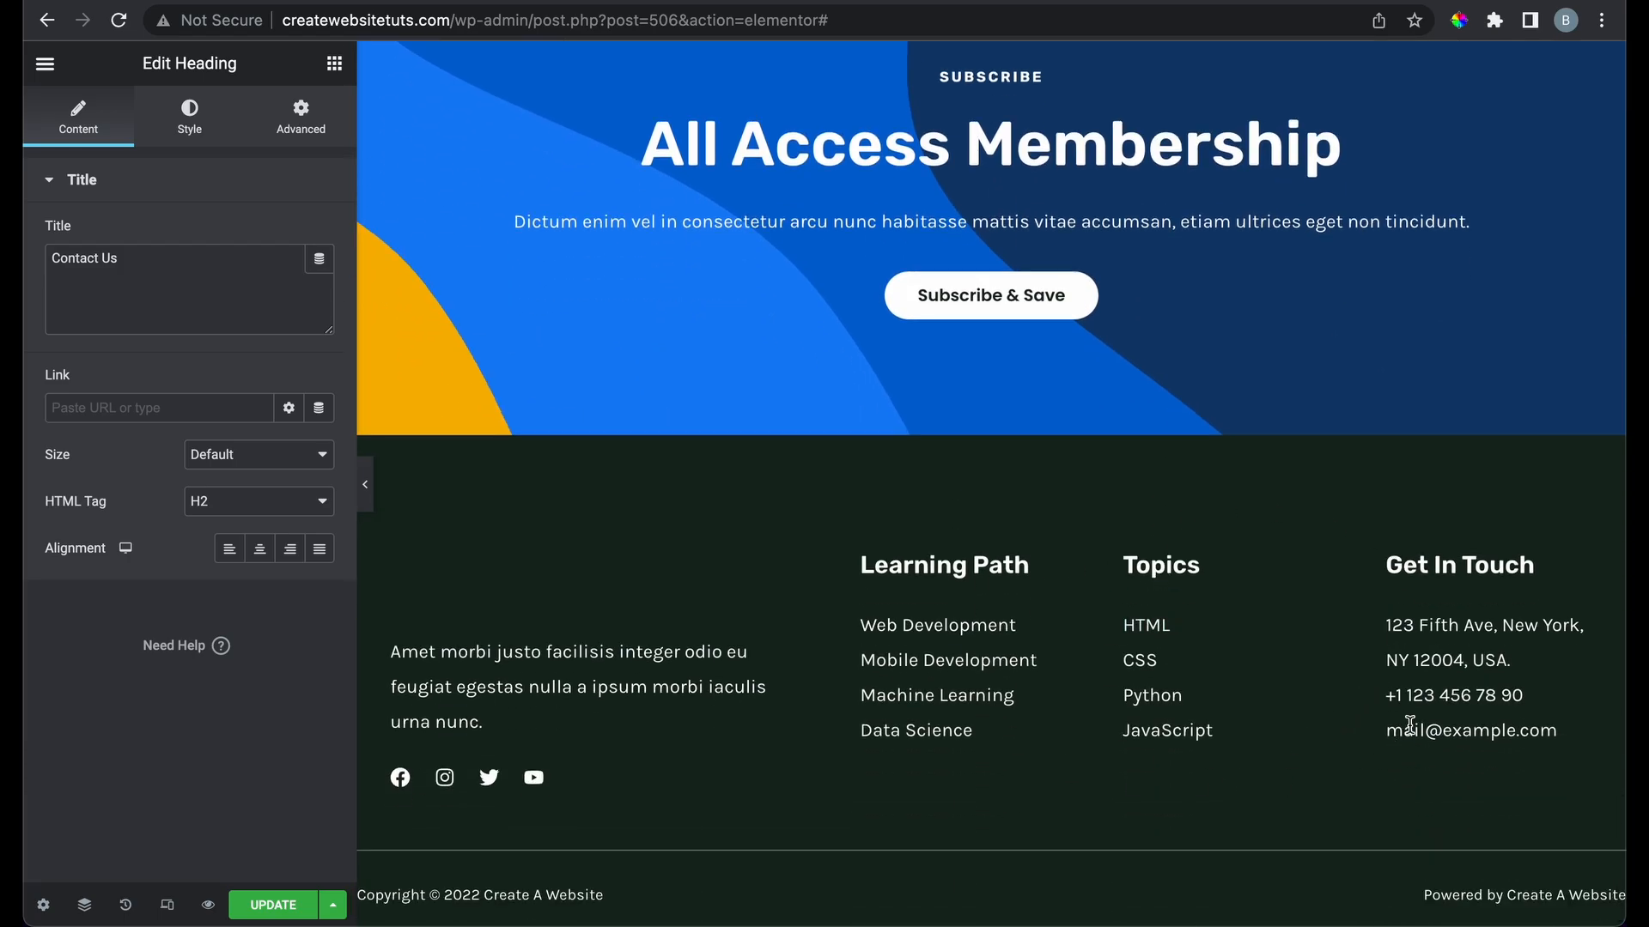
{"action": "scroll", "coordinate": [1113, 532], "scroll_direction": "up", "scroll_amount": 10}
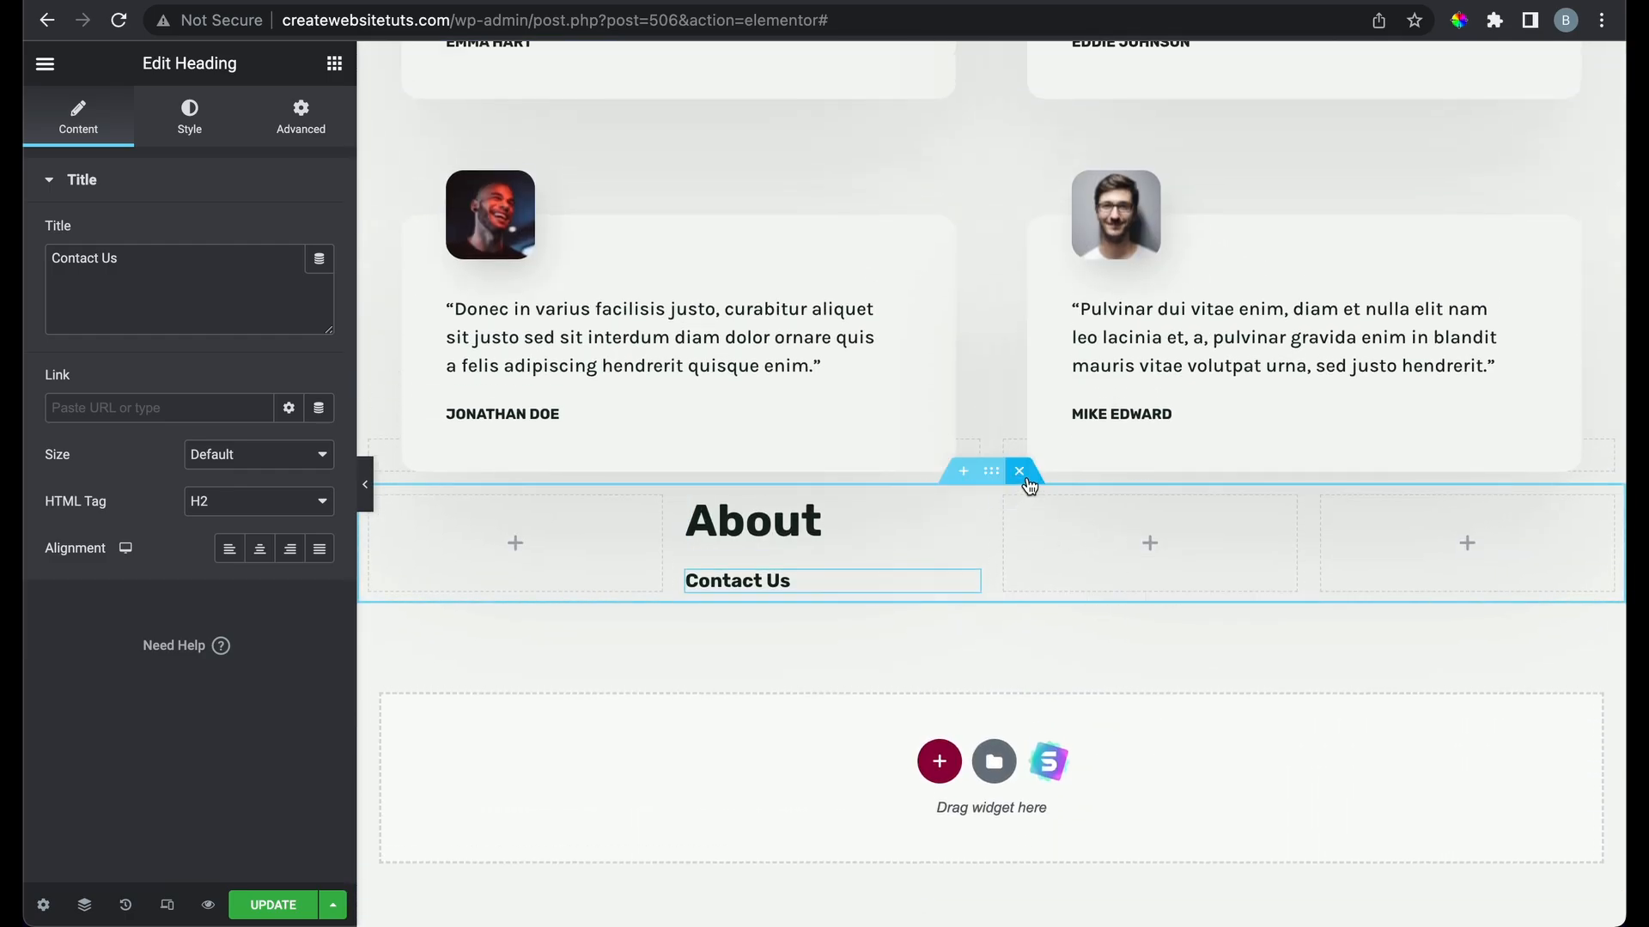
{"action": "left_click", "coordinate": [1022, 473]}
{"action": "scroll", "coordinate": [850, 468], "scroll_direction": "up", "scroll_amount": 4}
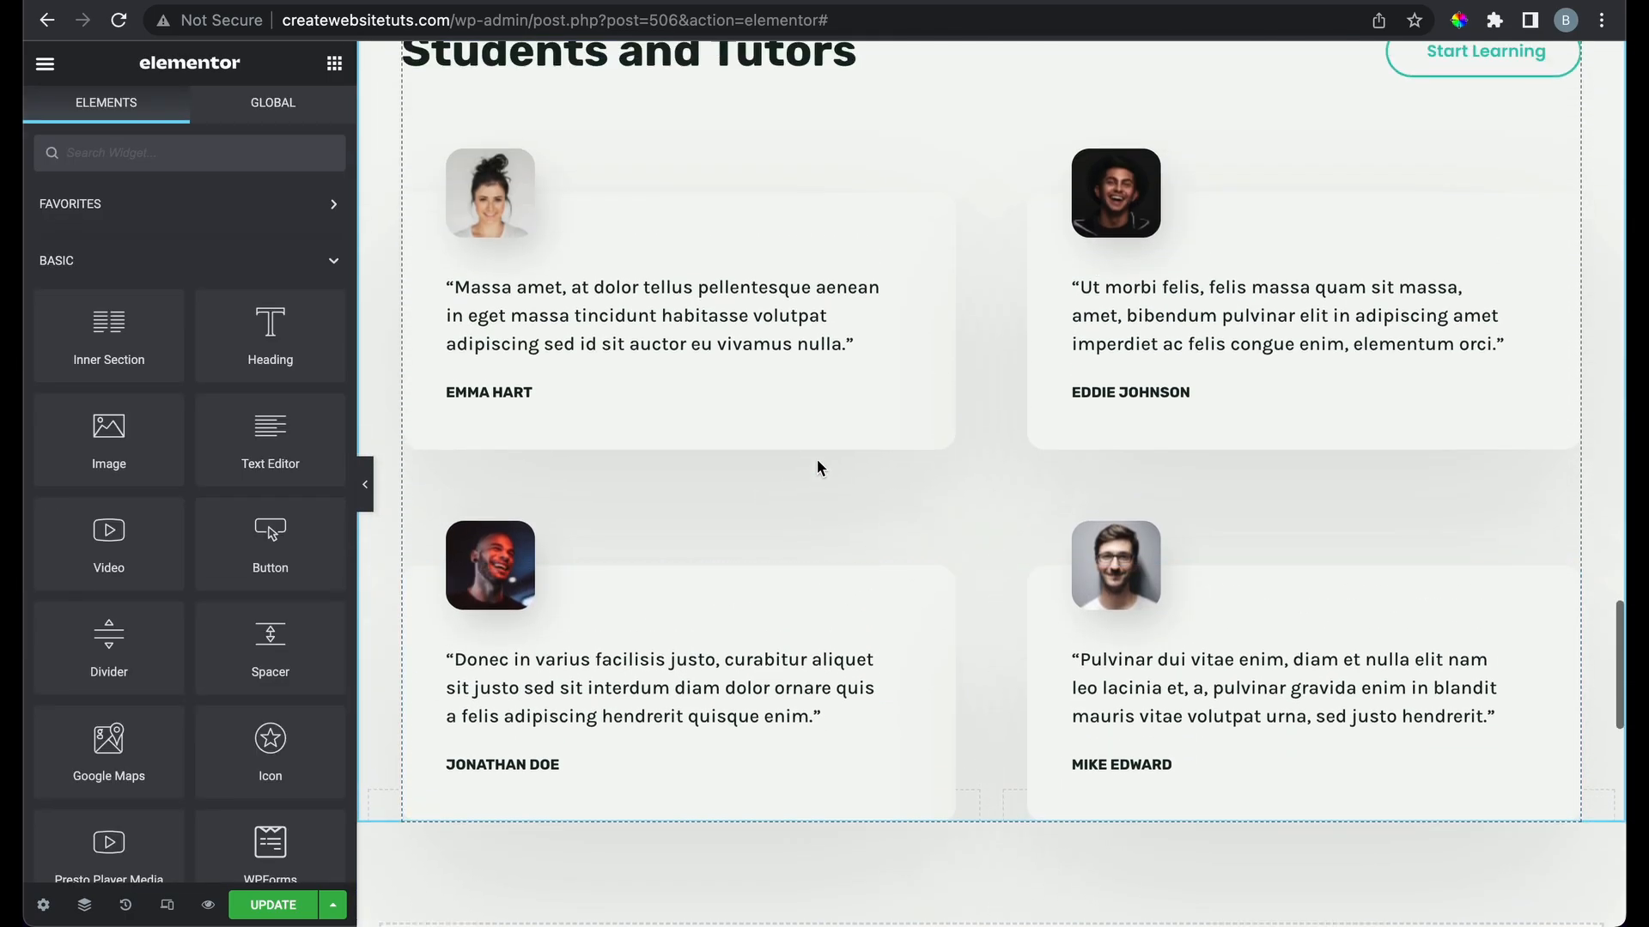
{"action": "left_click", "coordinate": [275, 905]}
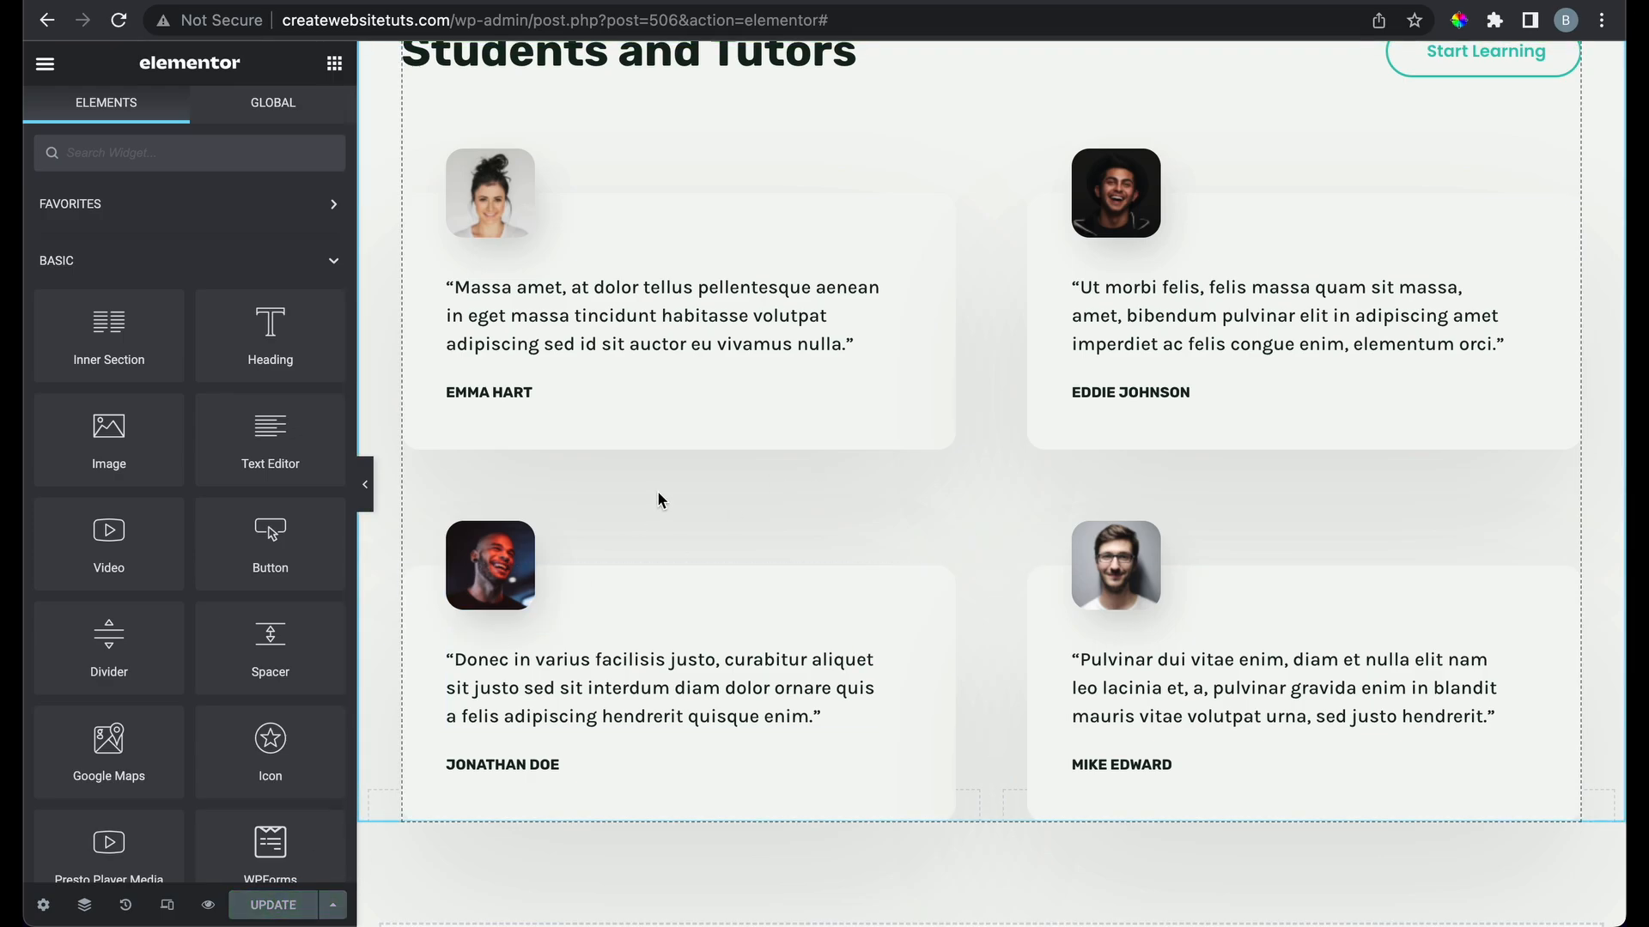
Exit the Elementor editor for the Home page to the WordPress dashboard and return to the list of all pages
{"action": "scroll", "coordinate": [653, 481], "scroll_direction": "up", "scroll_amount": 15}
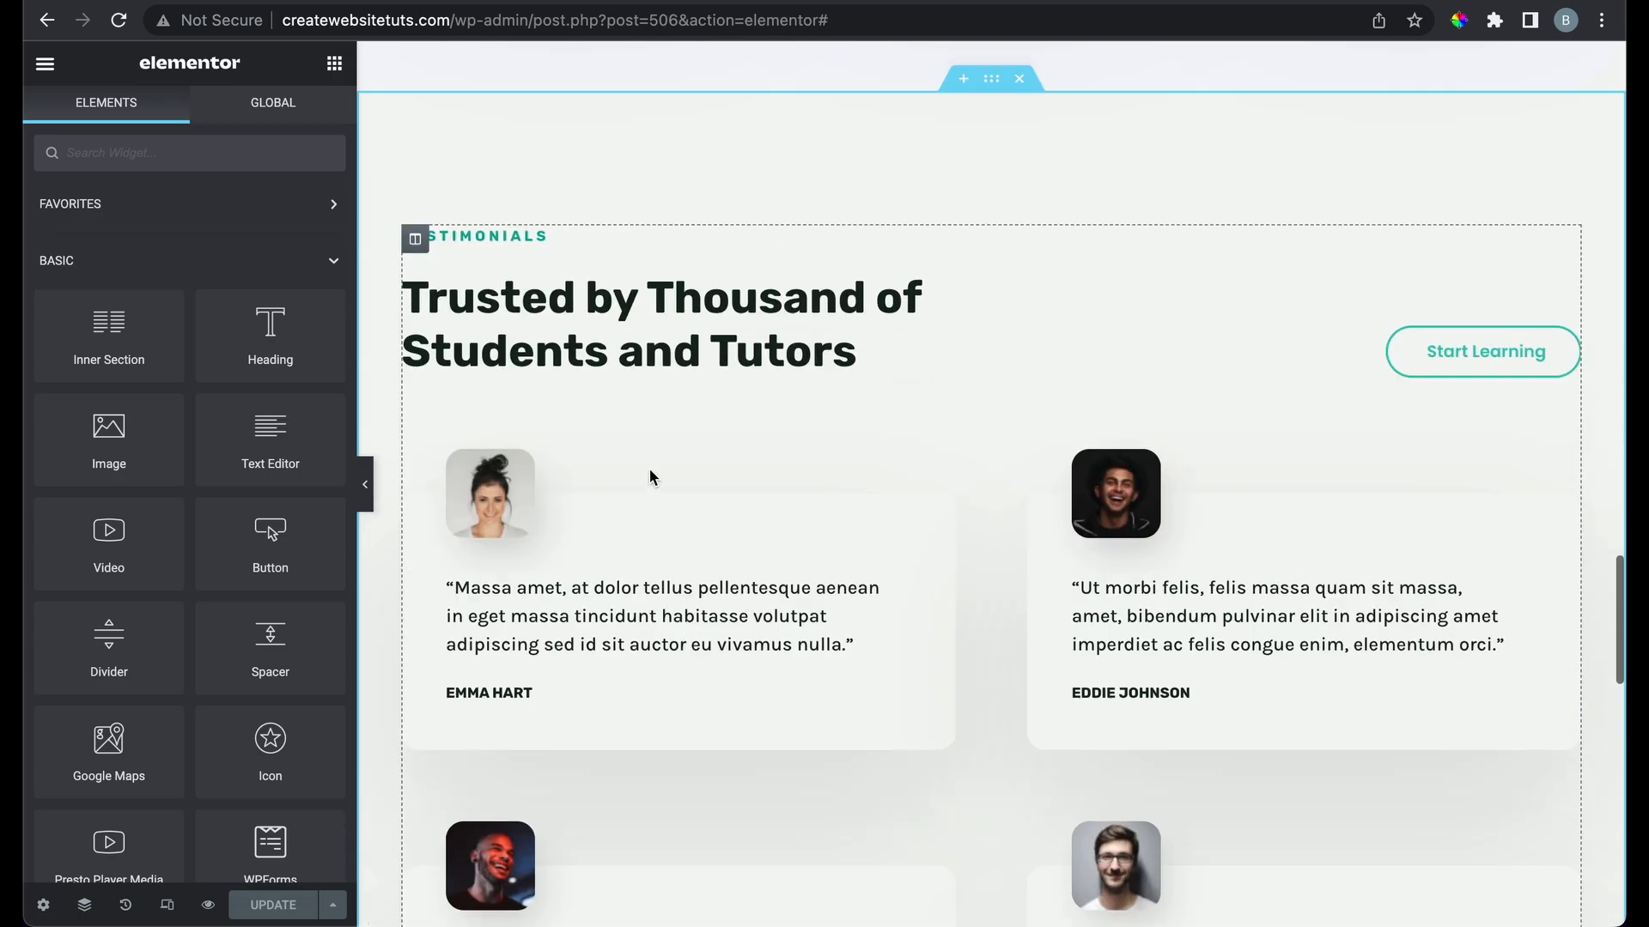
{"action": "scroll", "coordinate": [651, 472], "scroll_direction": "up", "scroll_amount": 10}
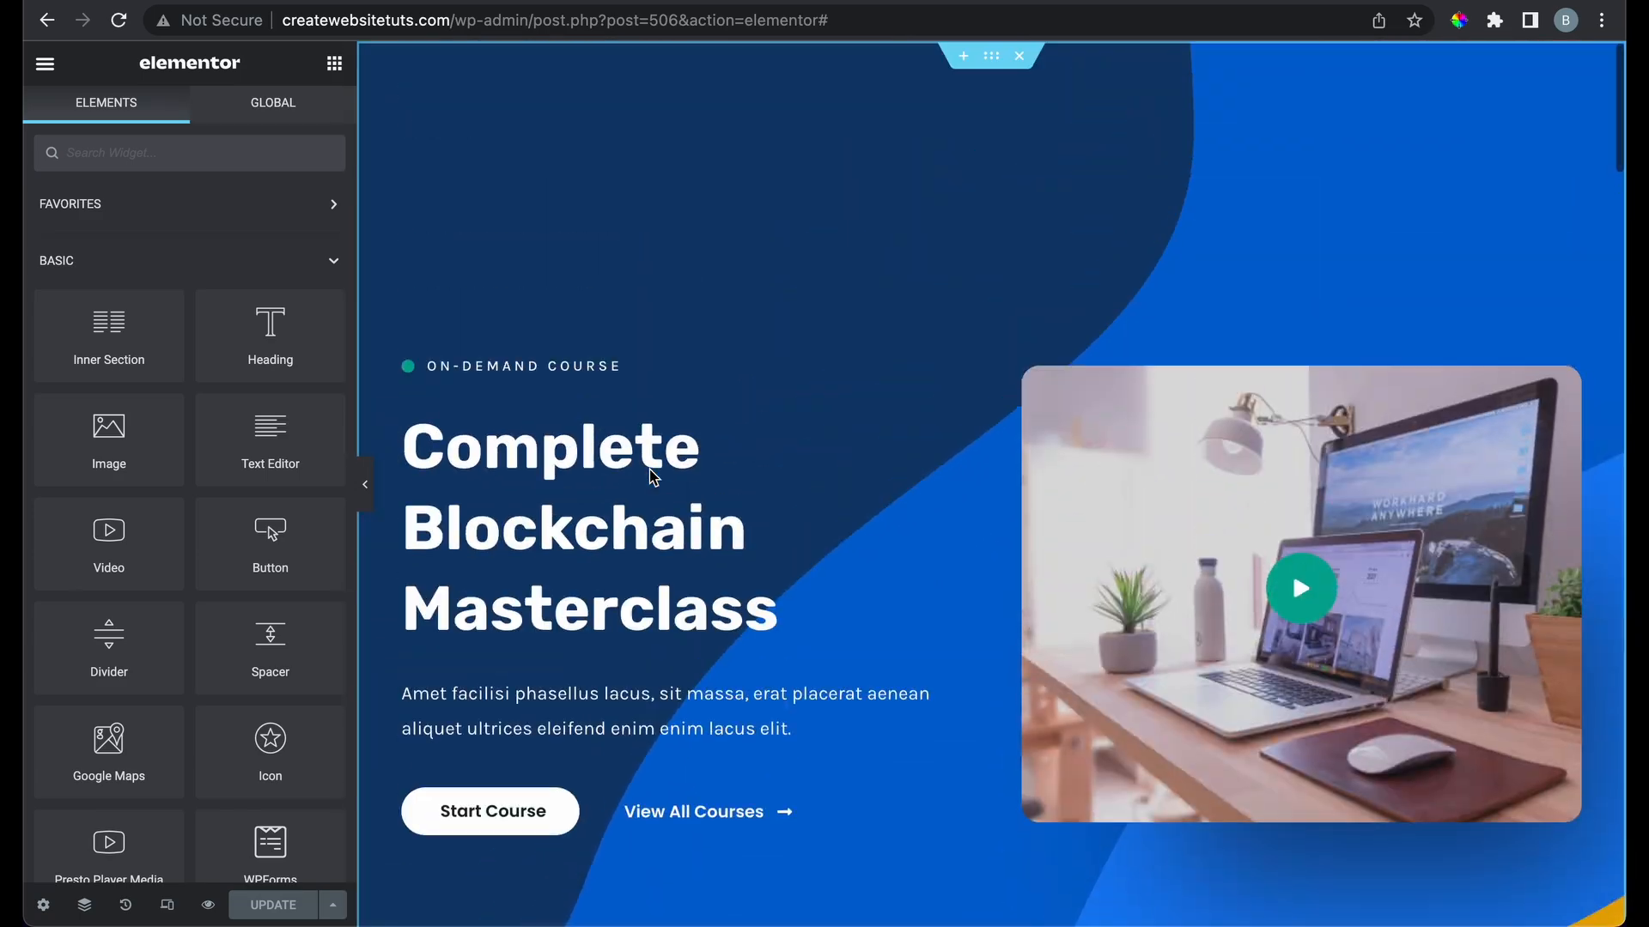
{"action": "left_click", "coordinate": [46, 64]}
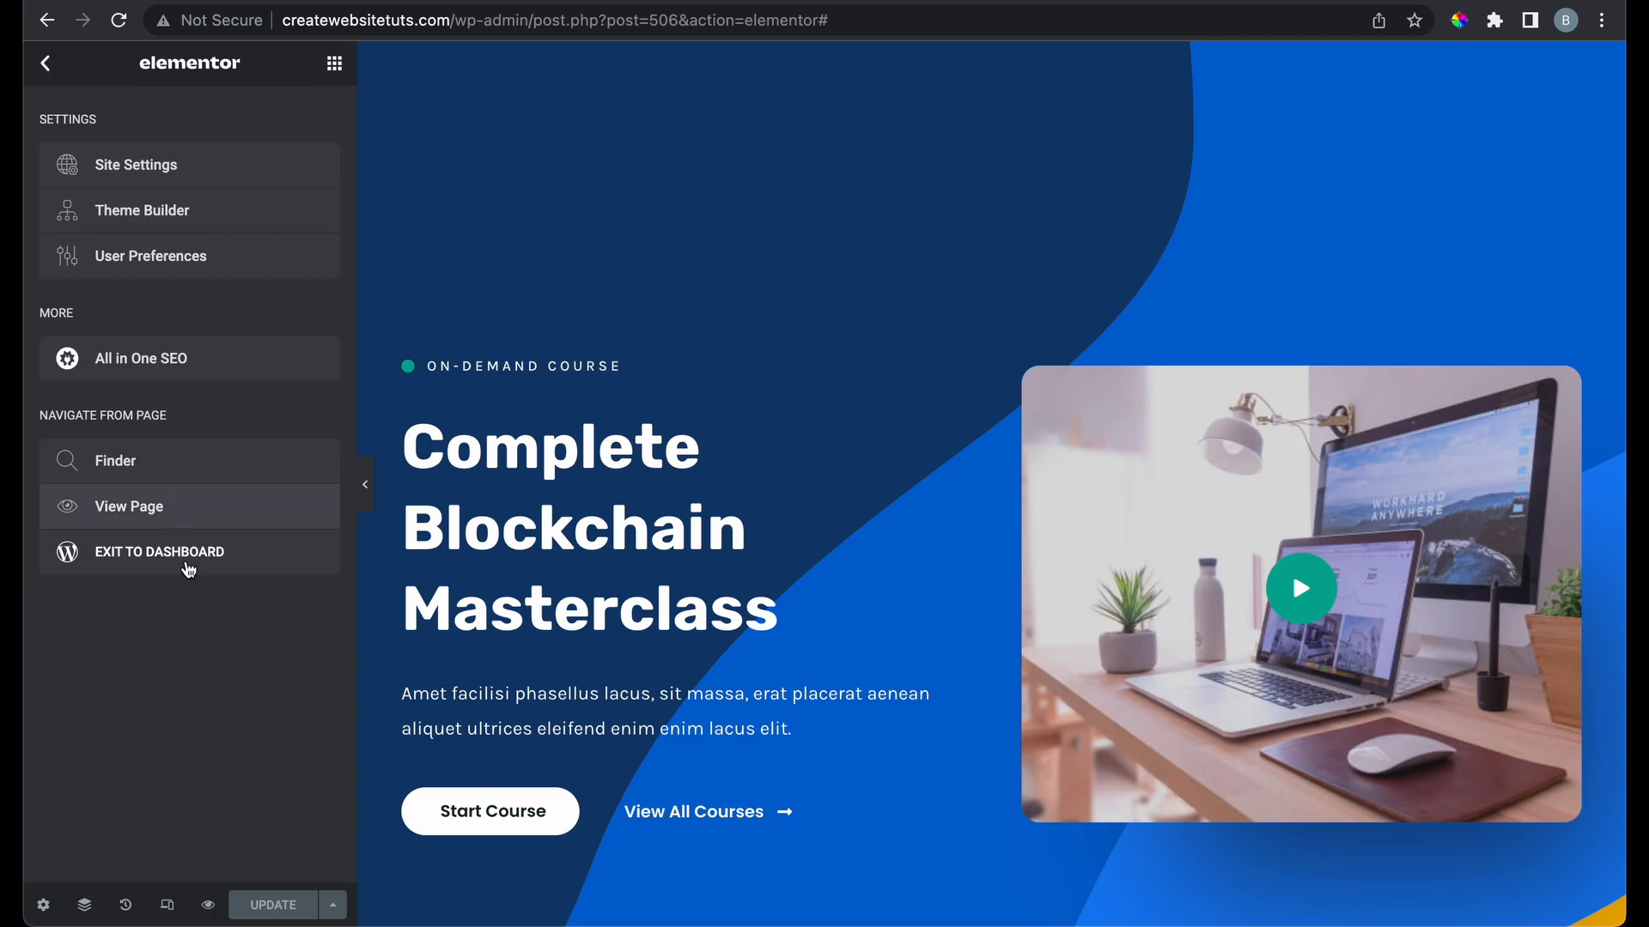
{"action": "left_click", "coordinate": [209, 562]}
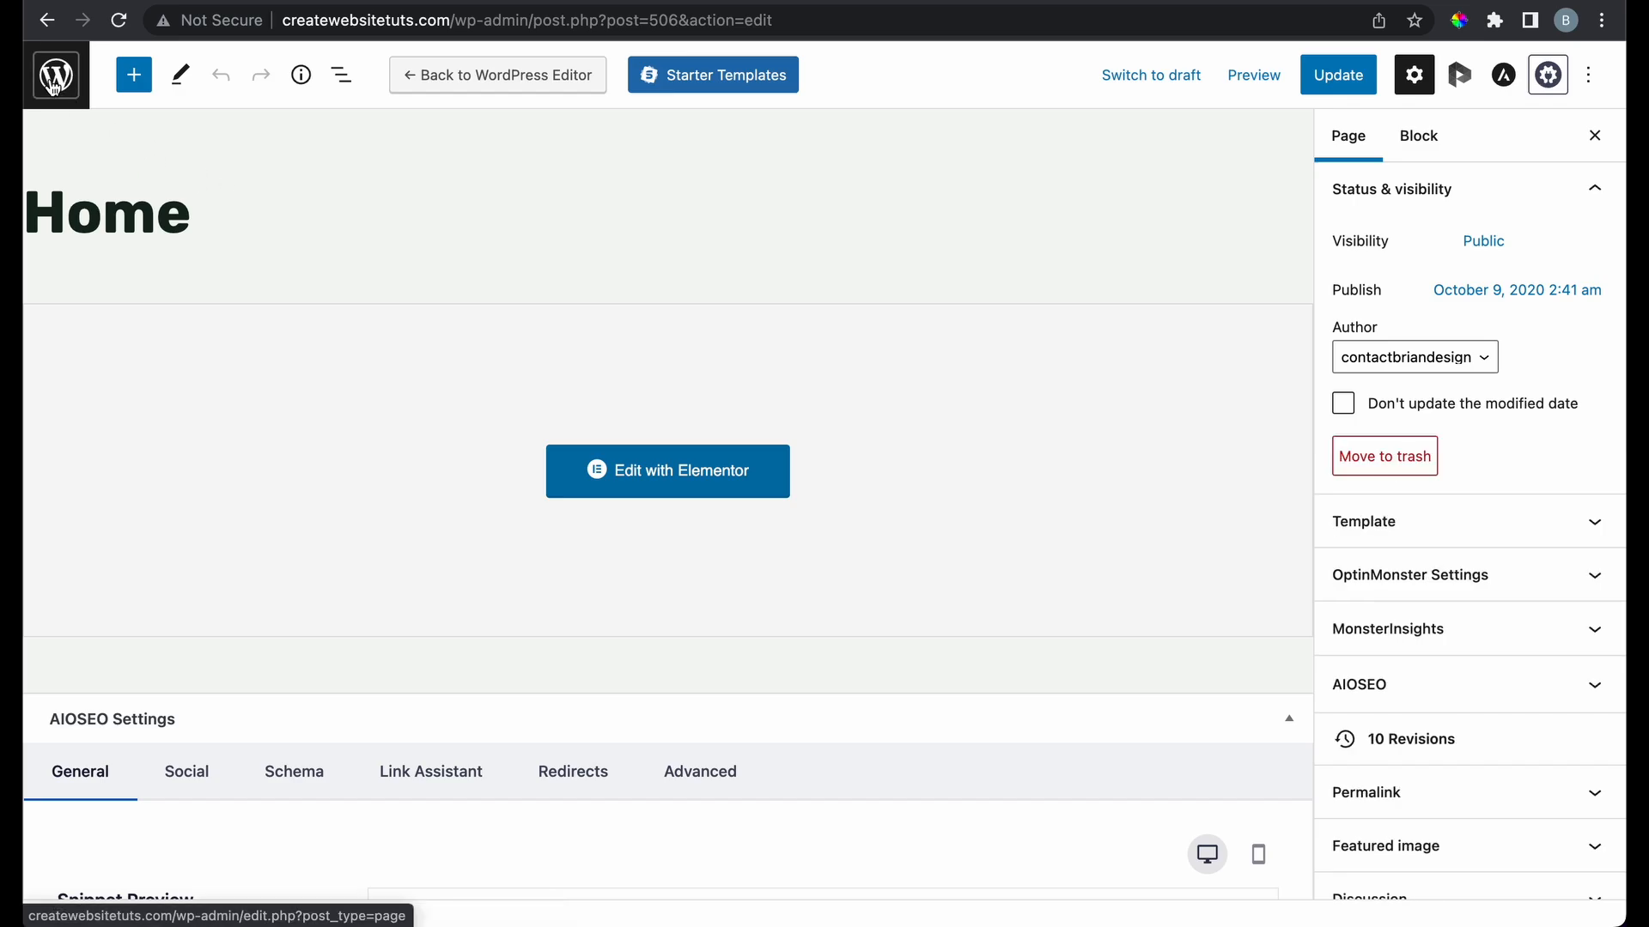
{"action": "left_click", "coordinate": [54, 87]}
{"action": "left_click", "coordinate": [918, 334]}
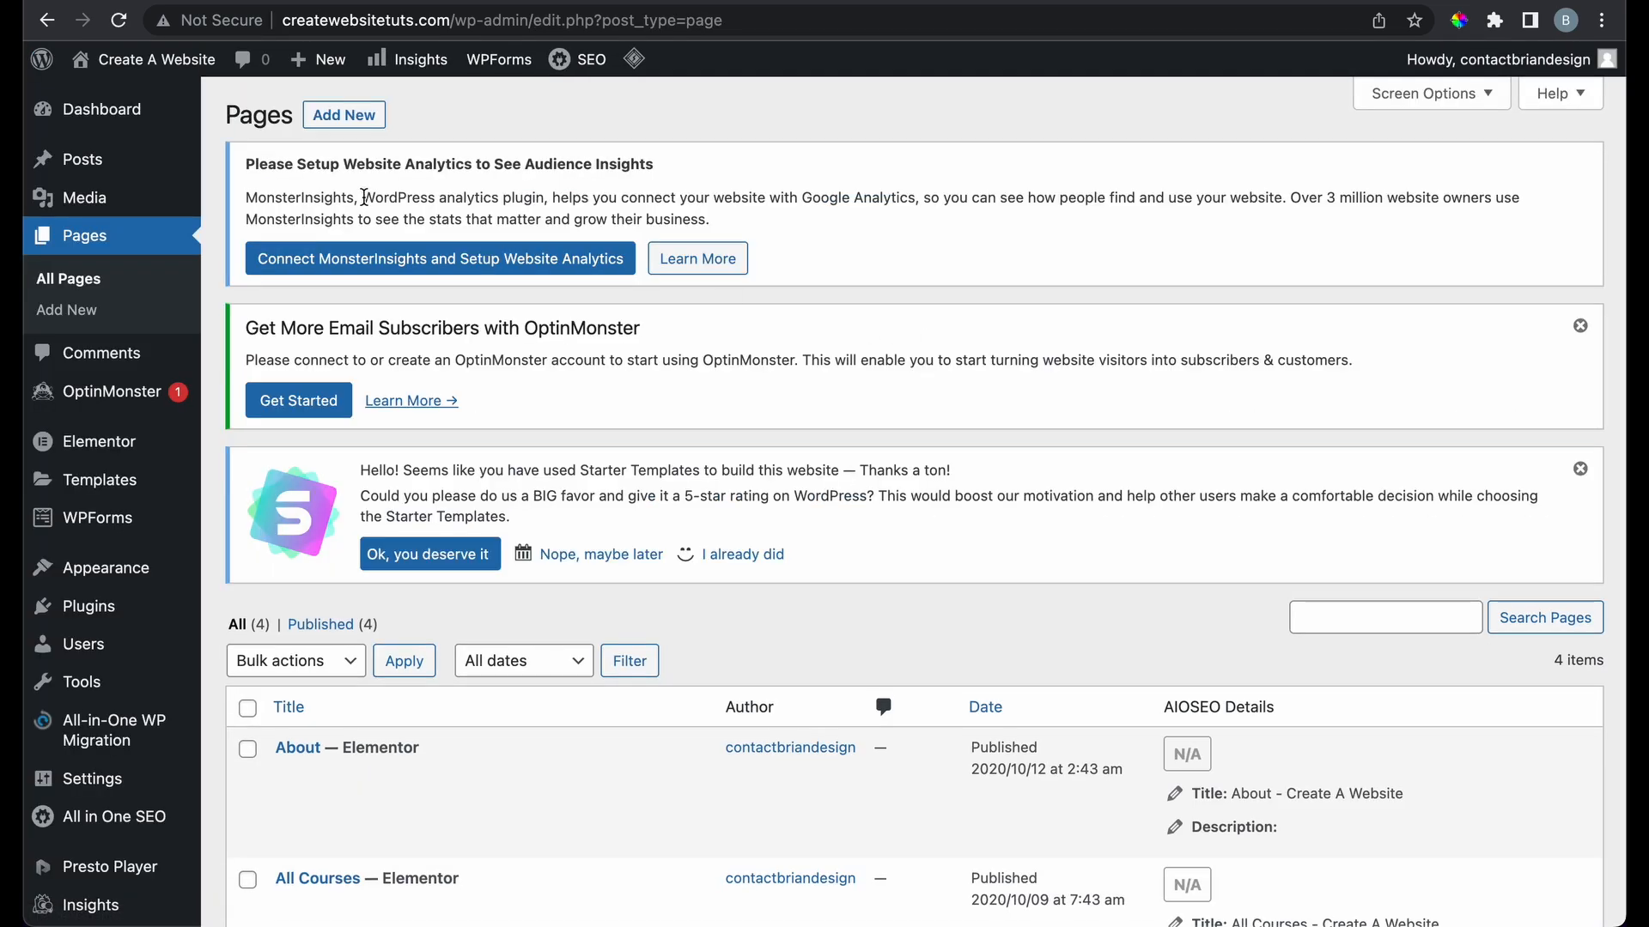
Look over the pages list, visit the live site, and review its home page down to the membership section above the footer
{"action": "scroll", "coordinate": [222, 371], "scroll_direction": "down", "scroll_amount": 3}
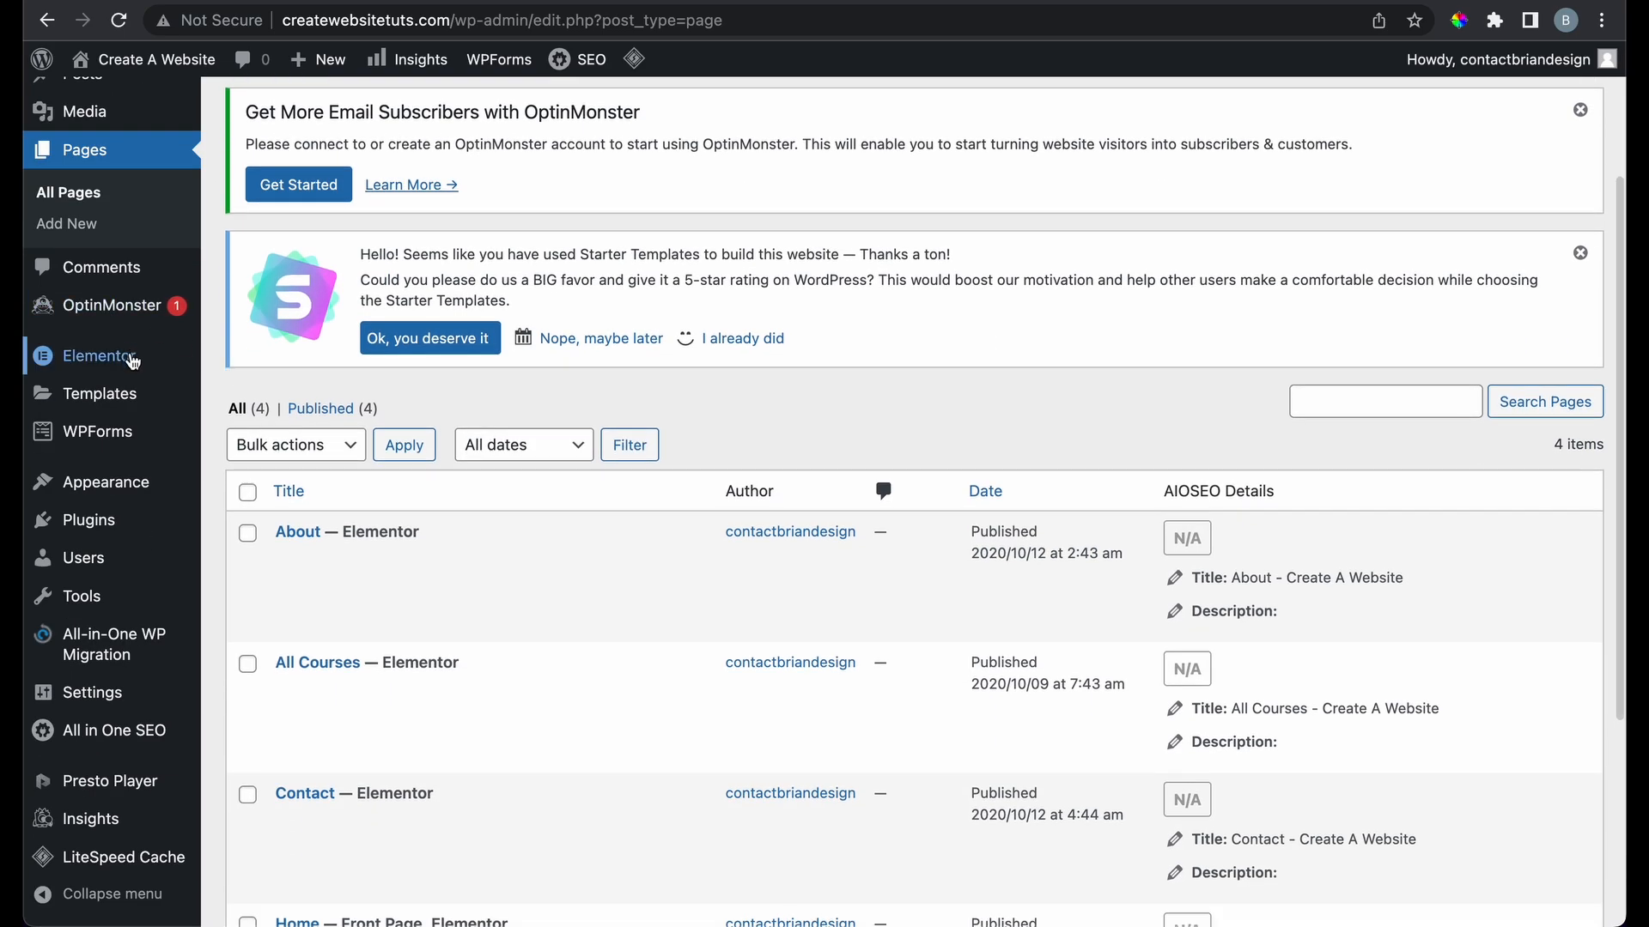
{"action": "scroll", "coordinate": [223, 296], "scroll_direction": "down", "scroll_amount": 4}
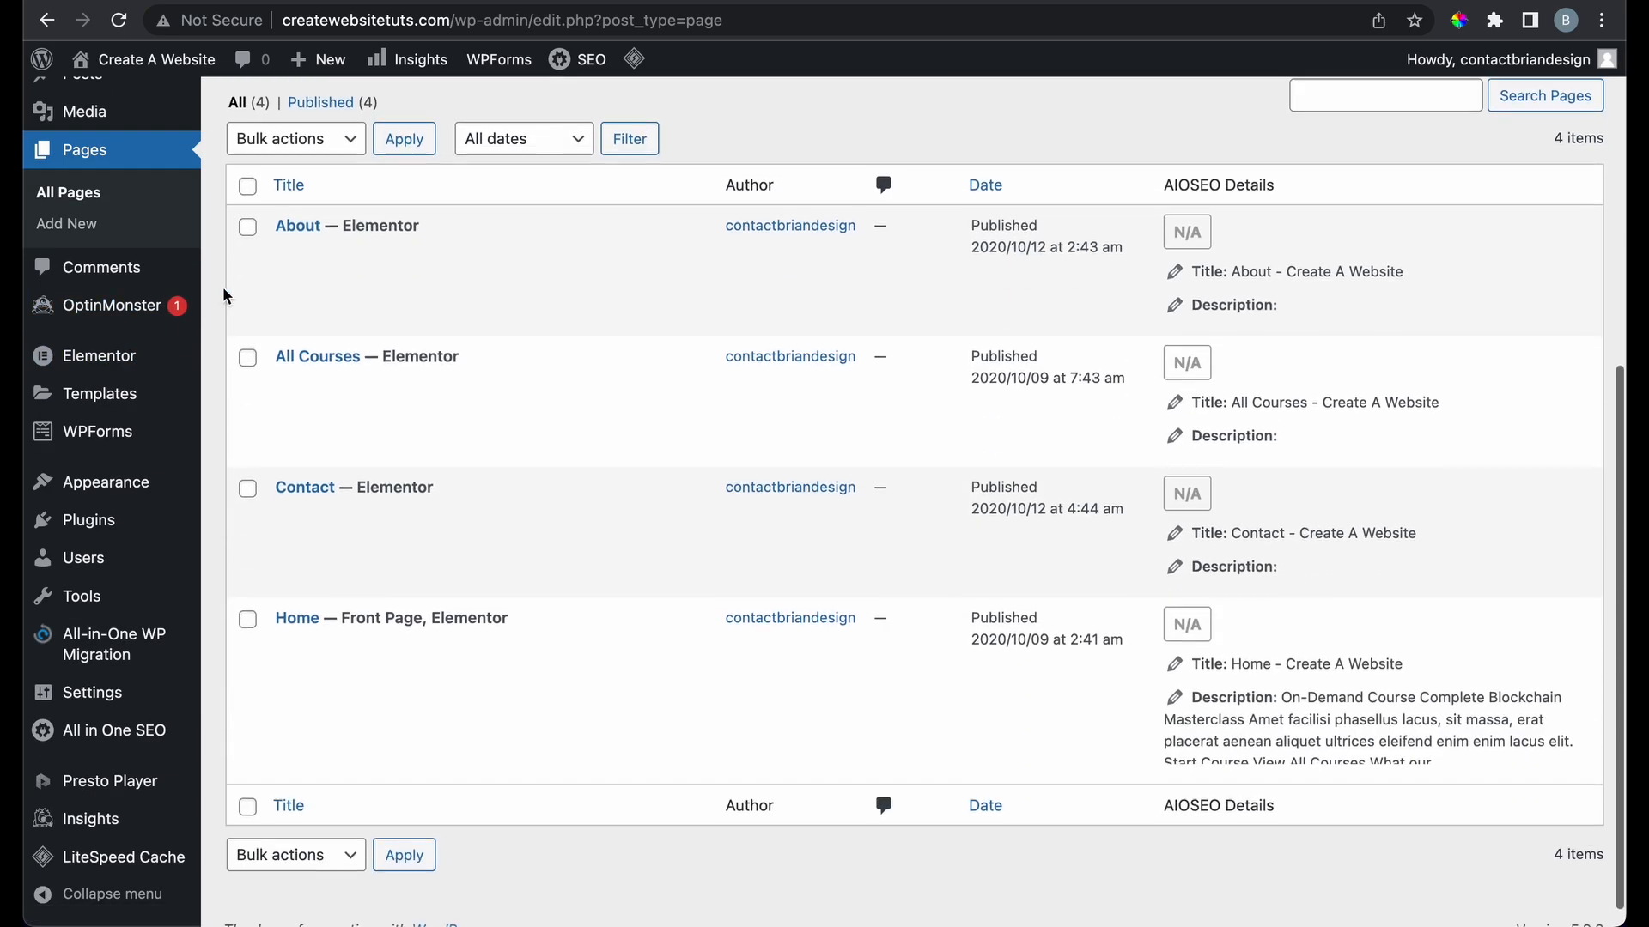
{"action": "scroll", "coordinate": [223, 297], "scroll_direction": "up", "scroll_amount": 5}
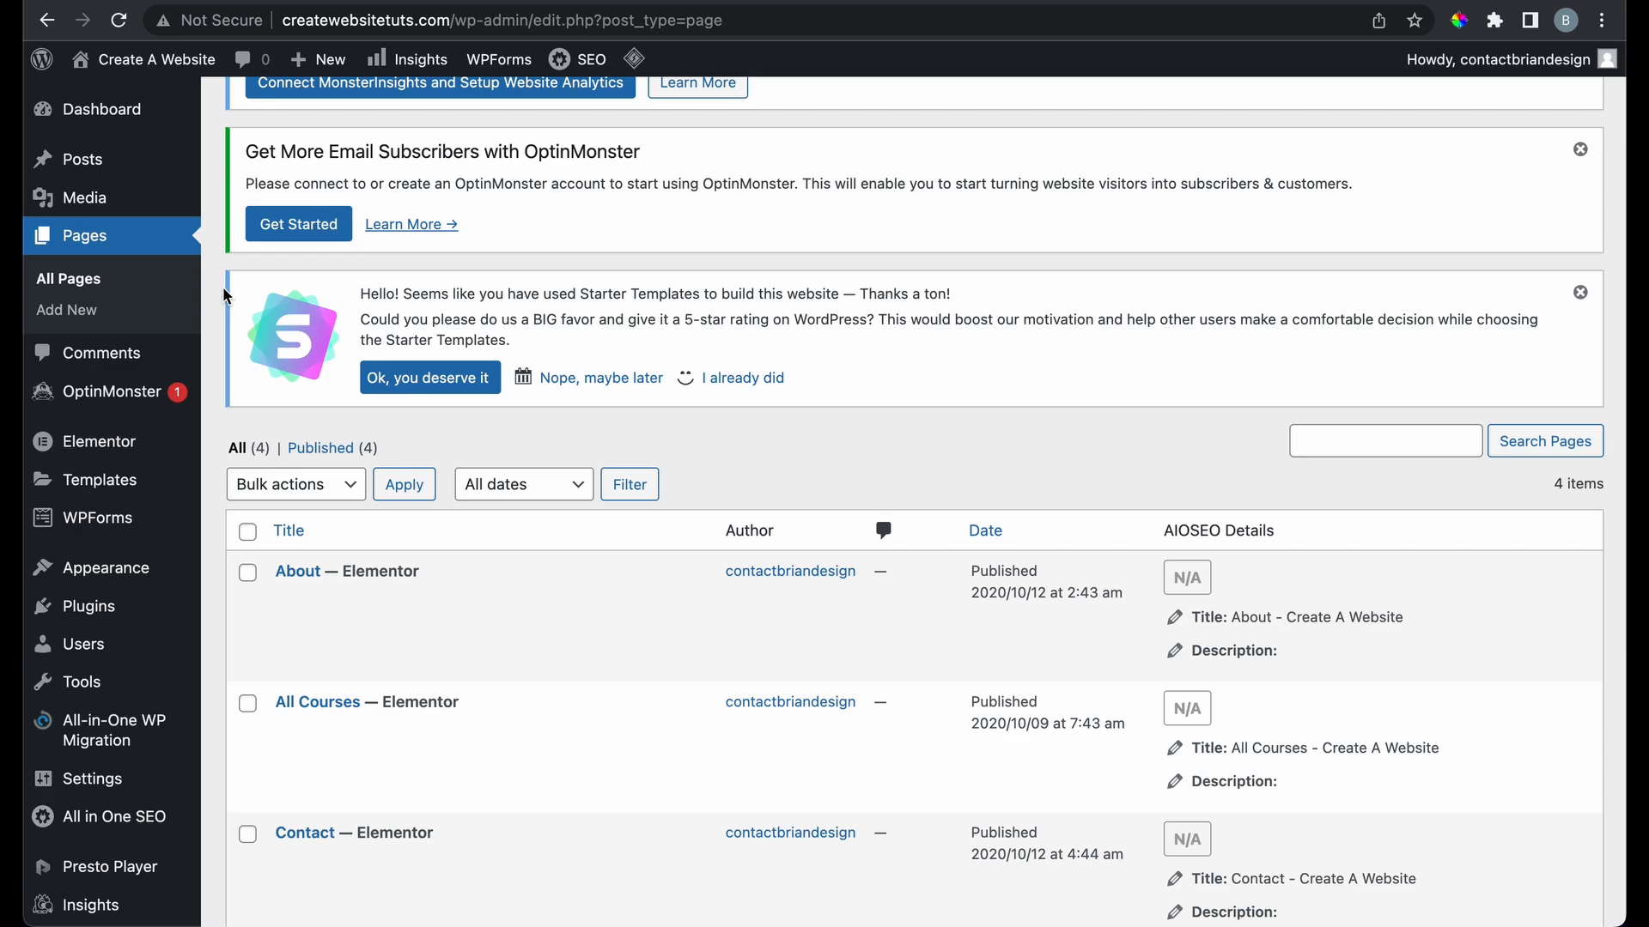
{"action": "scroll", "coordinate": [223, 287], "scroll_direction": "up", "scroll_amount": 3}
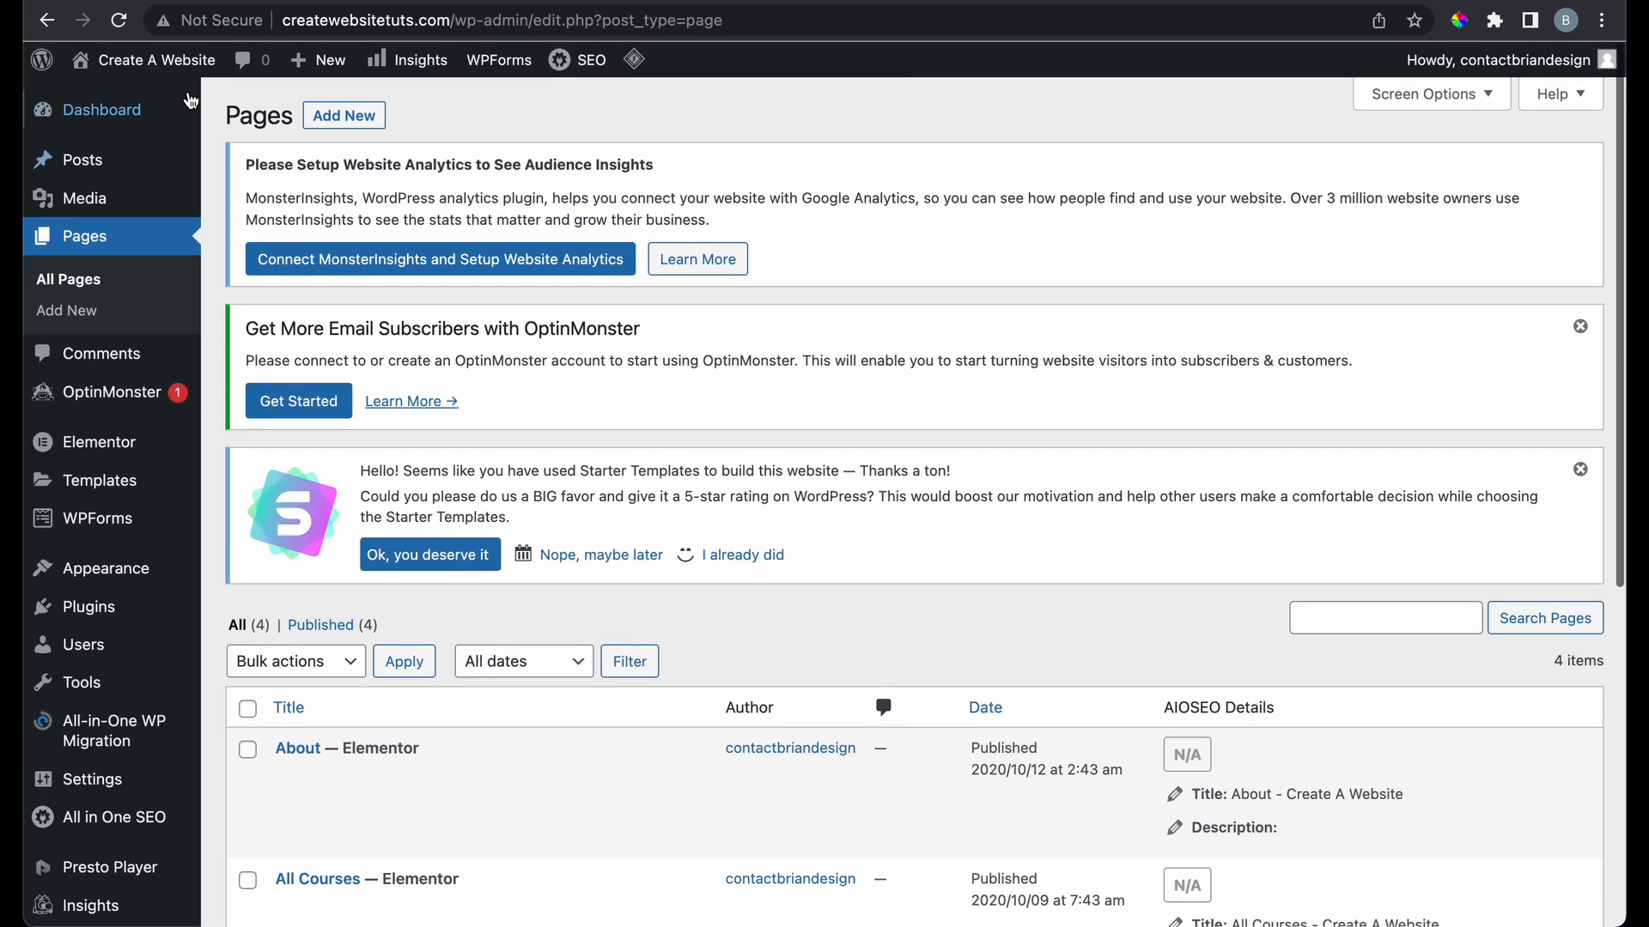
{"action": "mouse_move", "coordinate": [146, 59]}
{"action": "left_click", "coordinate": [183, 101]}
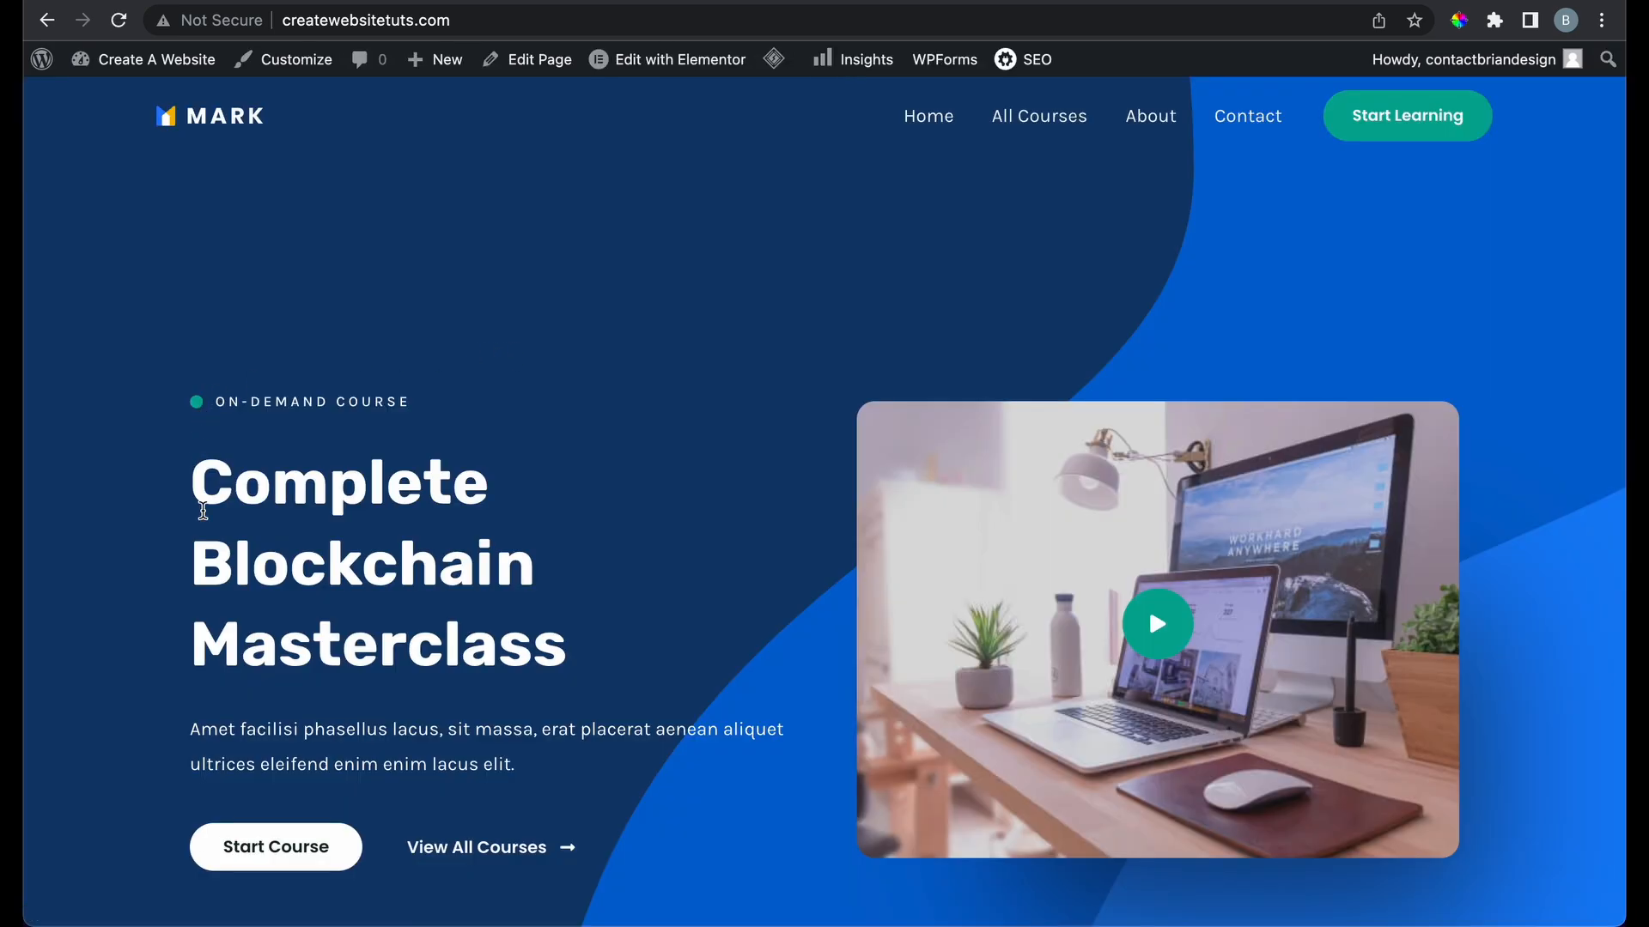
{"action": "scroll", "coordinate": [111, 514], "scroll_direction": "down", "scroll_amount": 20}
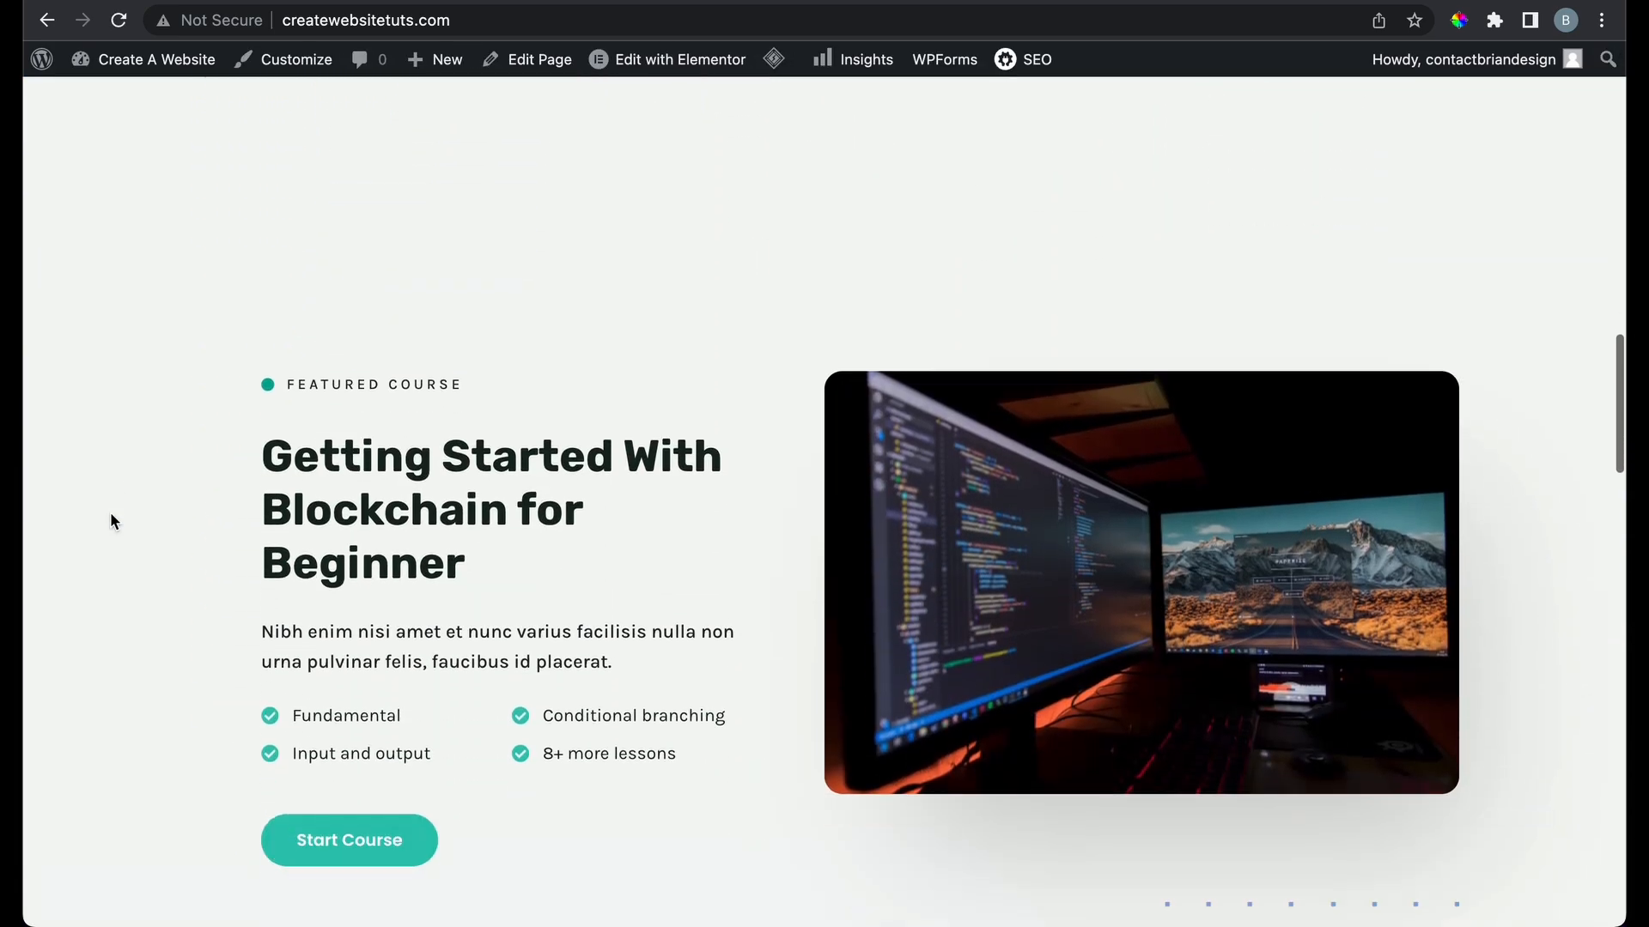
{"action": "scroll", "coordinate": [111, 520], "scroll_direction": "down", "scroll_amount": 20}
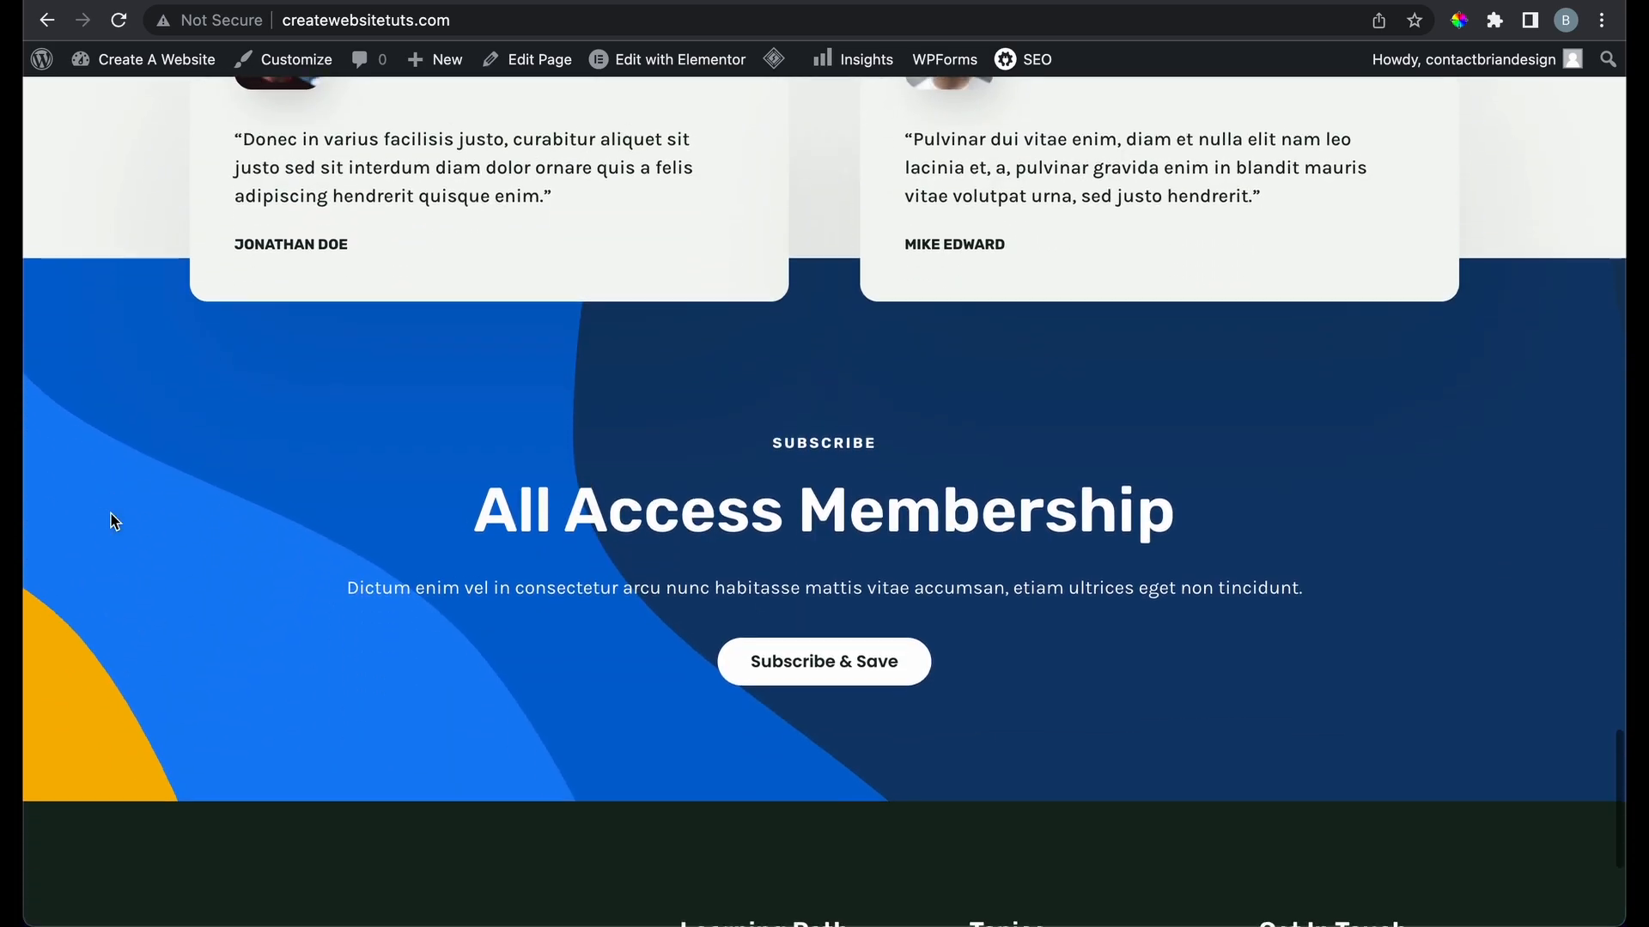
{"action": "scroll", "coordinate": [109, 515], "scroll_direction": "up", "scroll_amount": 20}
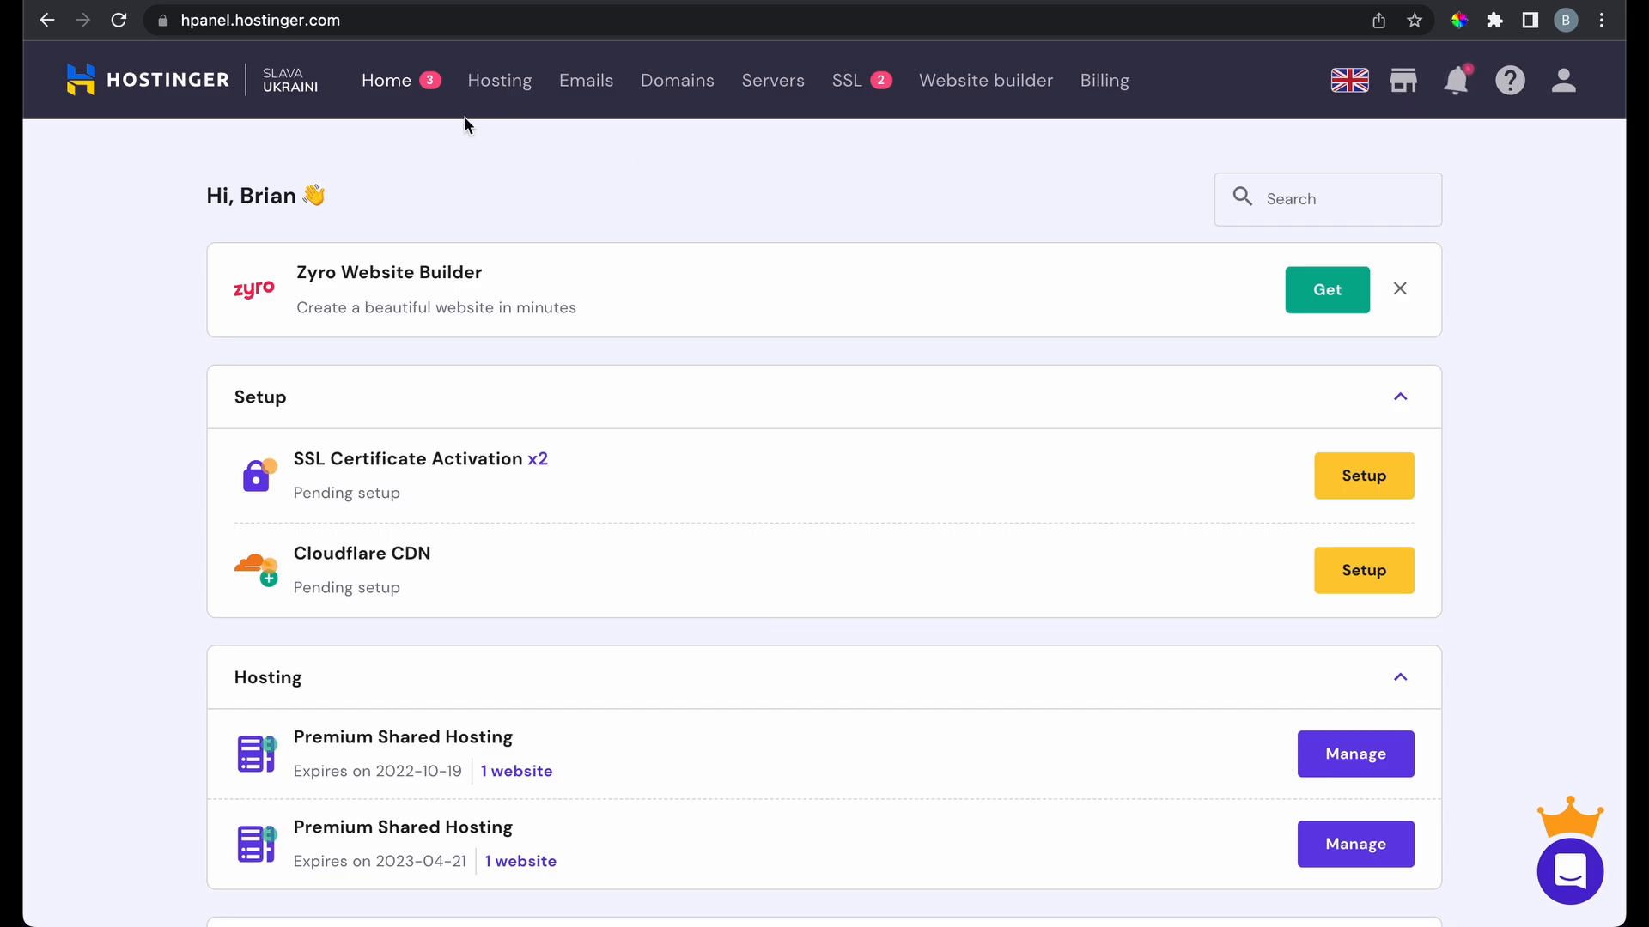
In Hostinger, manage the createwebsitetuts.com hosting, open its WordPress dashboard, and launch the website's WordPress admin for editing
{"action": "left_click", "coordinate": [519, 89]}
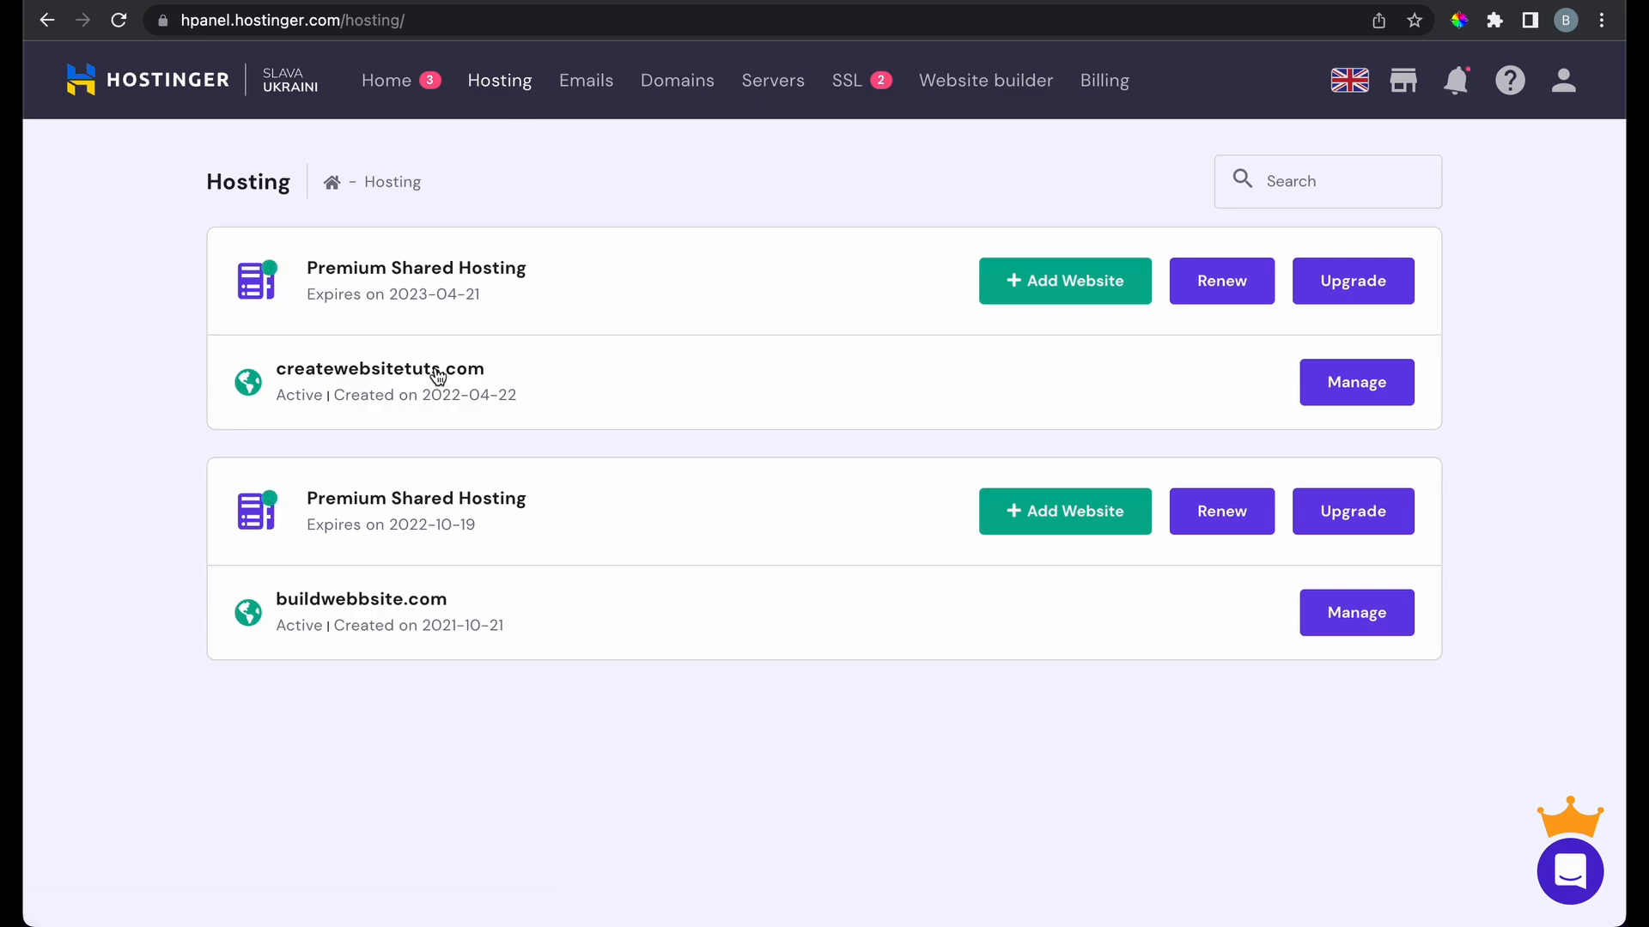
{"action": "left_click", "coordinate": [1328, 379]}
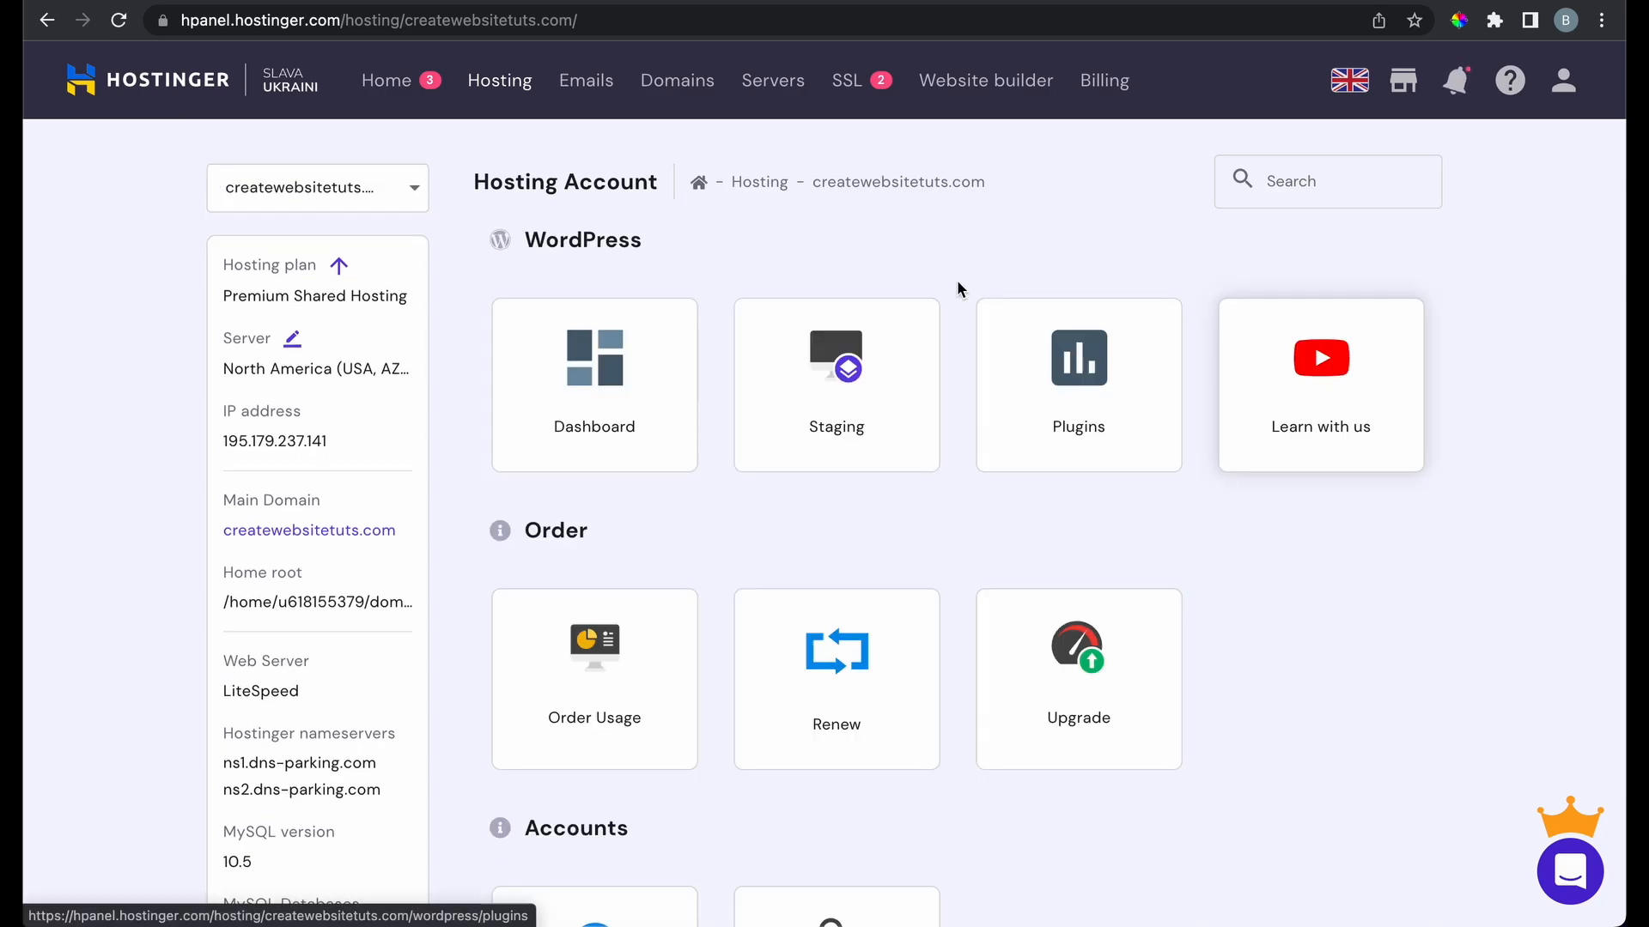
{"action": "left_click", "coordinate": [670, 396]}
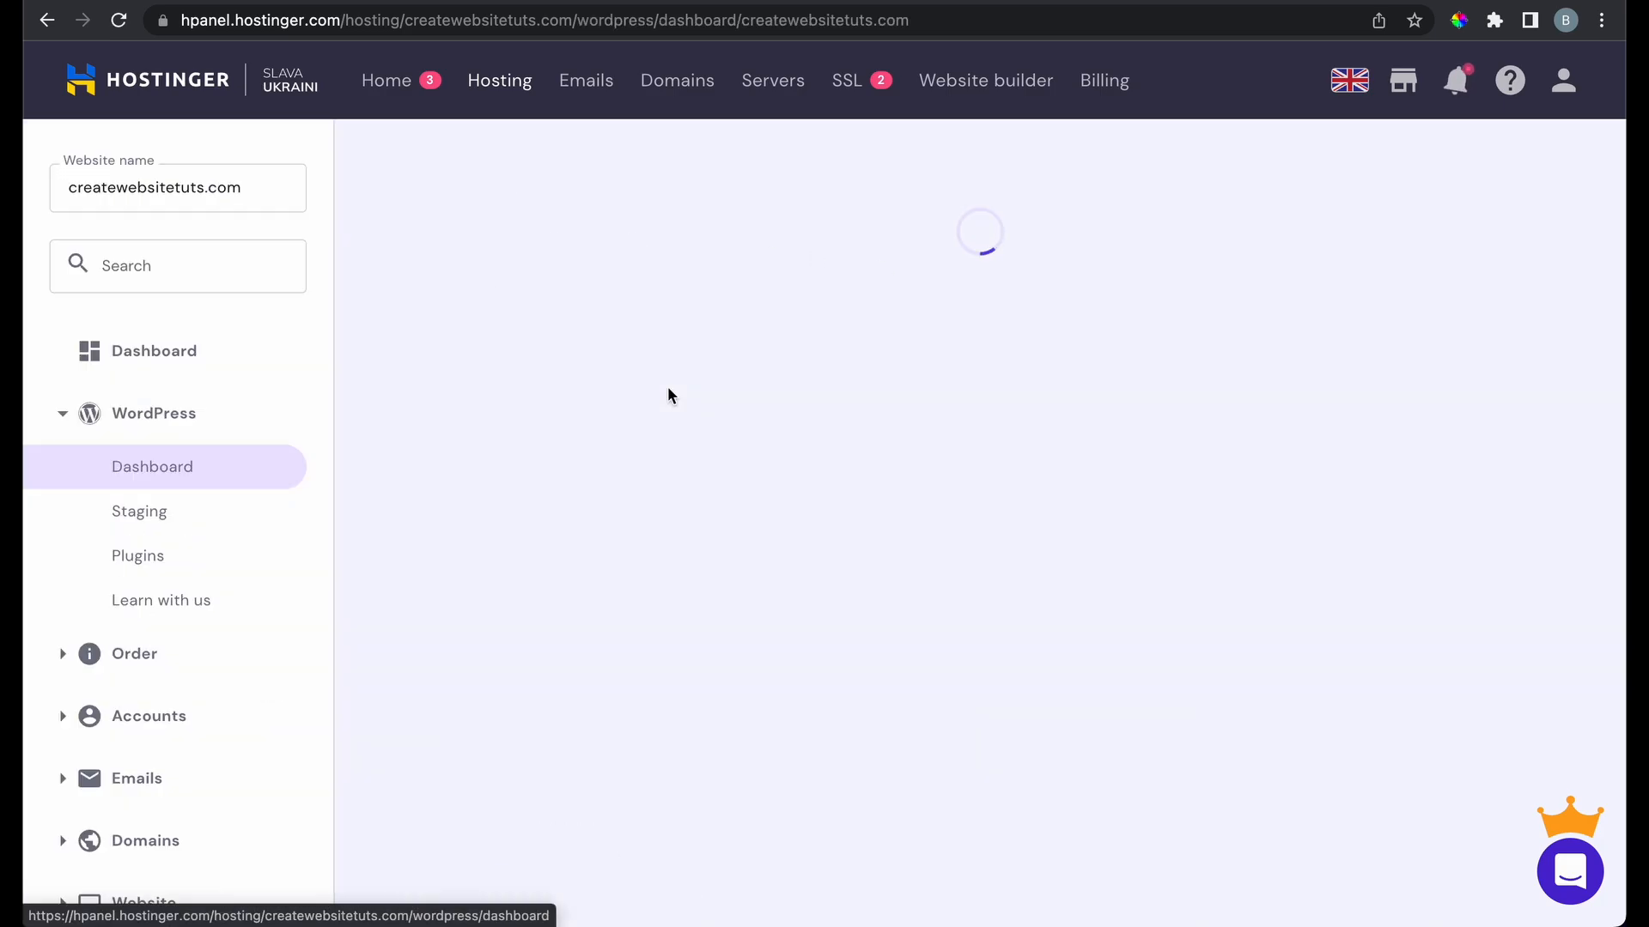
{"action": "left_click", "coordinate": [1287, 559]}
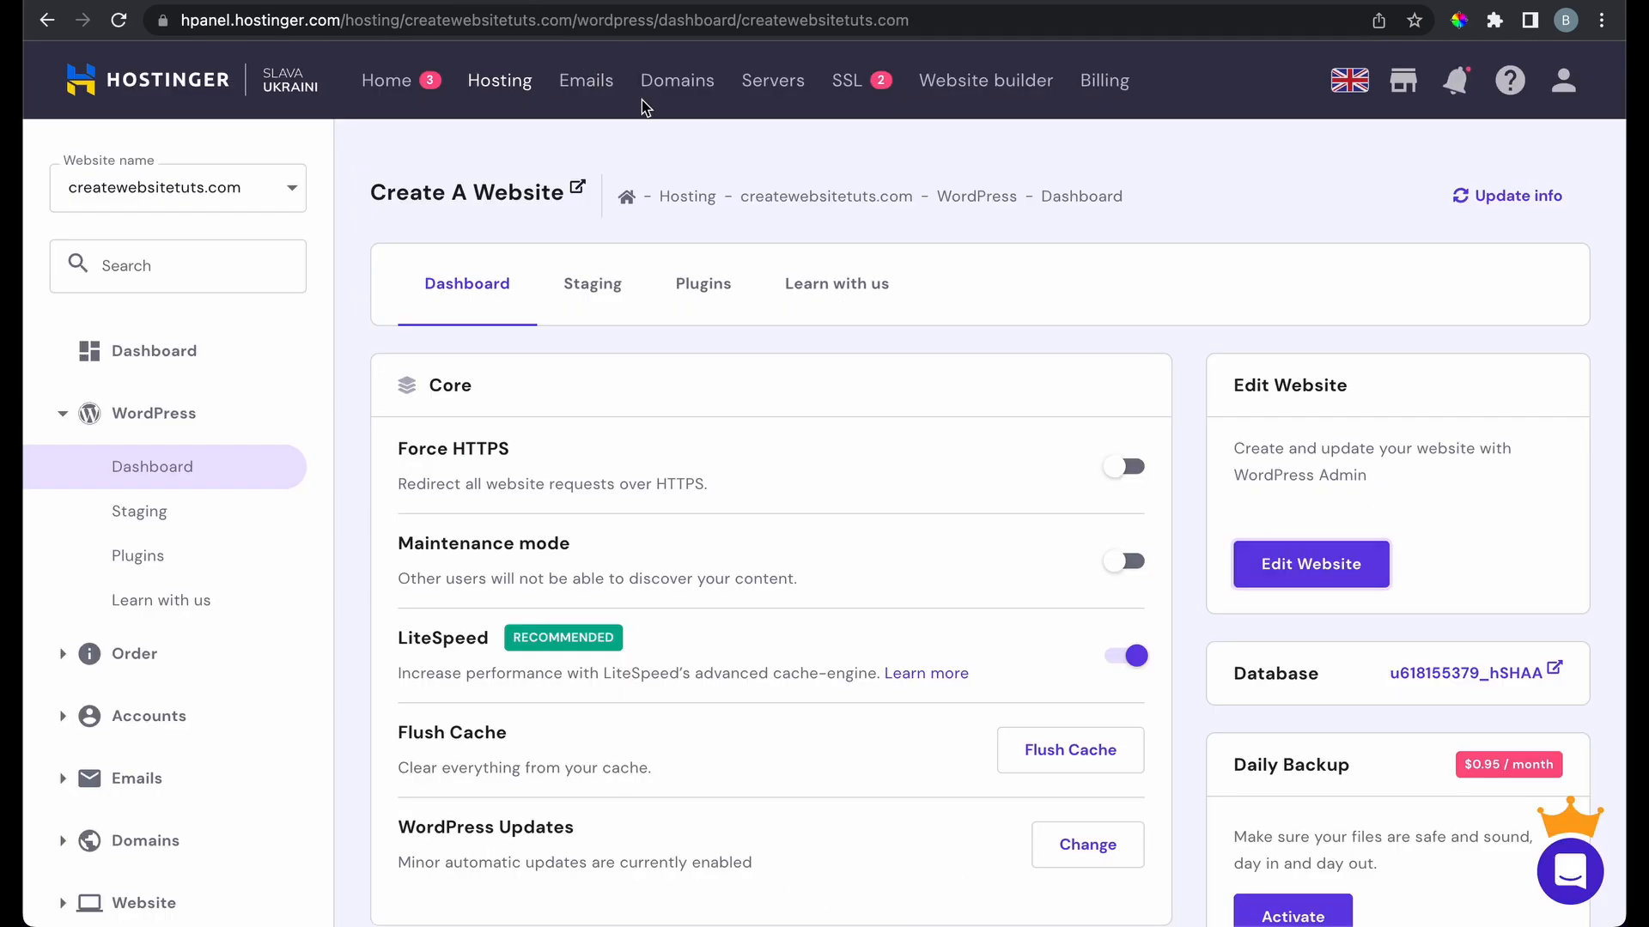
Examine the SSL certificates list for the hosted domains and return to the hosting account's home page
{"action": "left_click", "coordinate": [848, 82]}
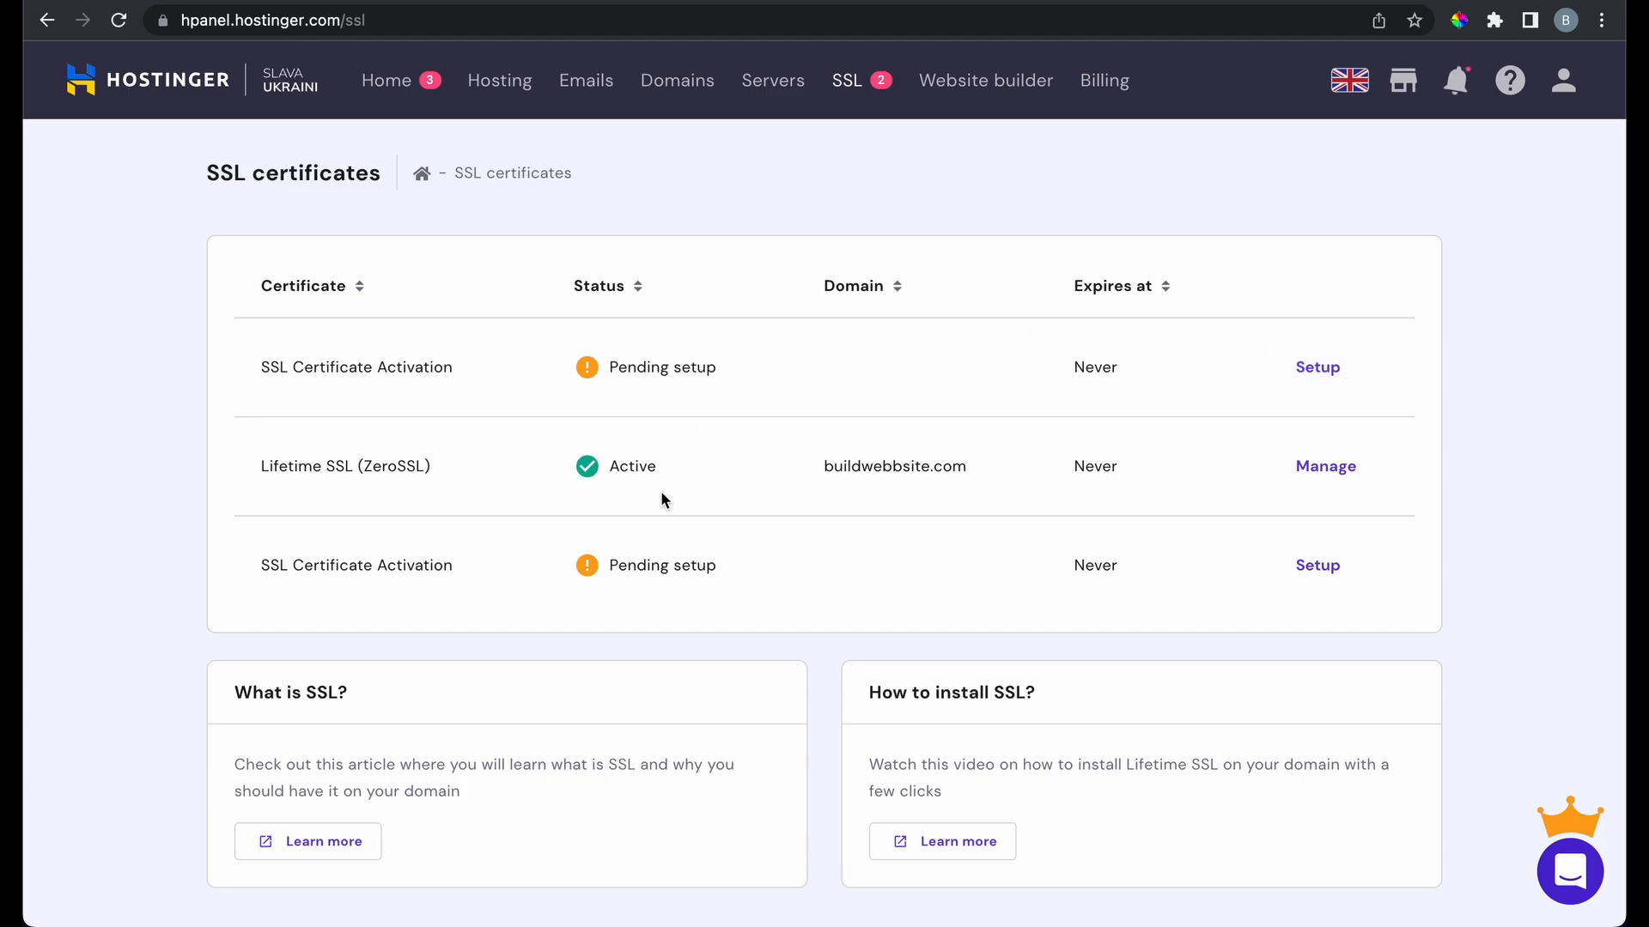
{"action": "scroll", "coordinate": [661, 494], "scroll_direction": "down", "scroll_amount": 2}
{"action": "scroll", "coordinate": [661, 494], "scroll_direction": "up", "scroll_amount": 2}
{"action": "left_click", "coordinate": [399, 85]}
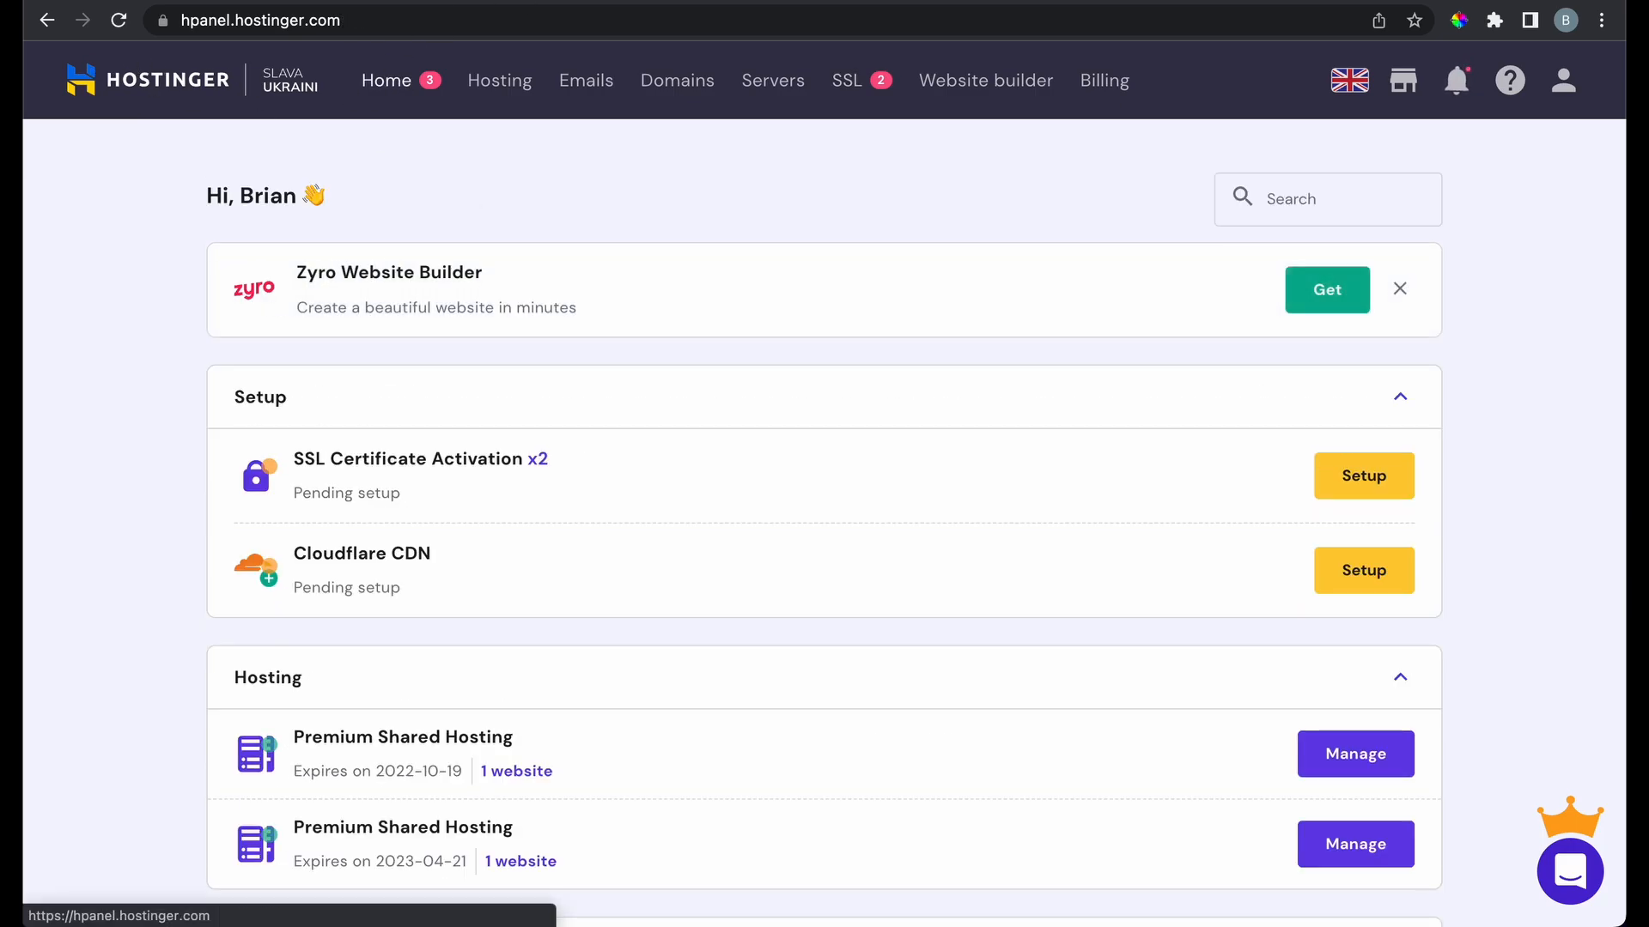